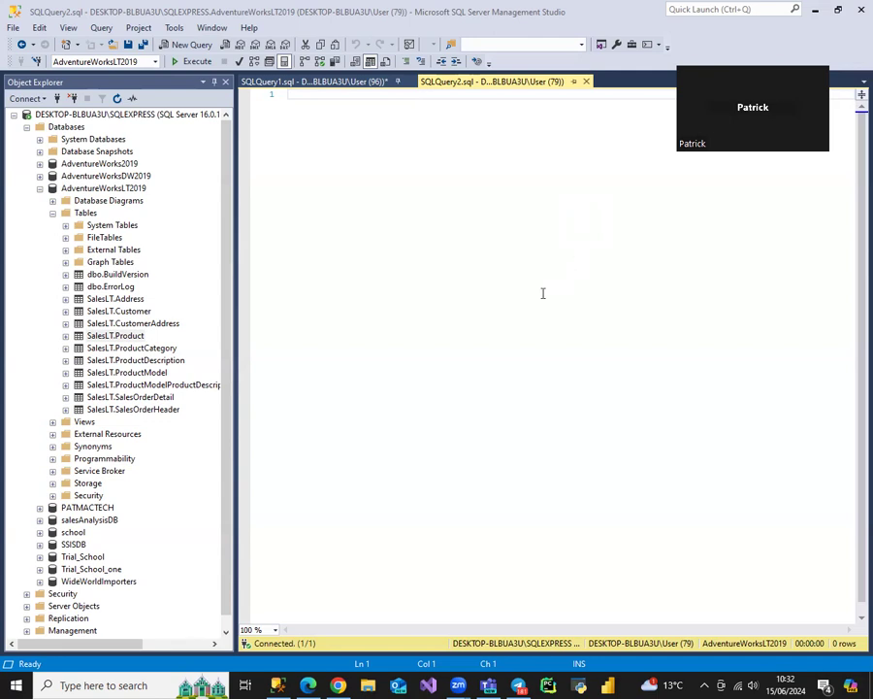
Switch to Chrome and copy the list of required tables, Product through Address, from Task 1 of the Dashboard Request email.
click(309, 685)
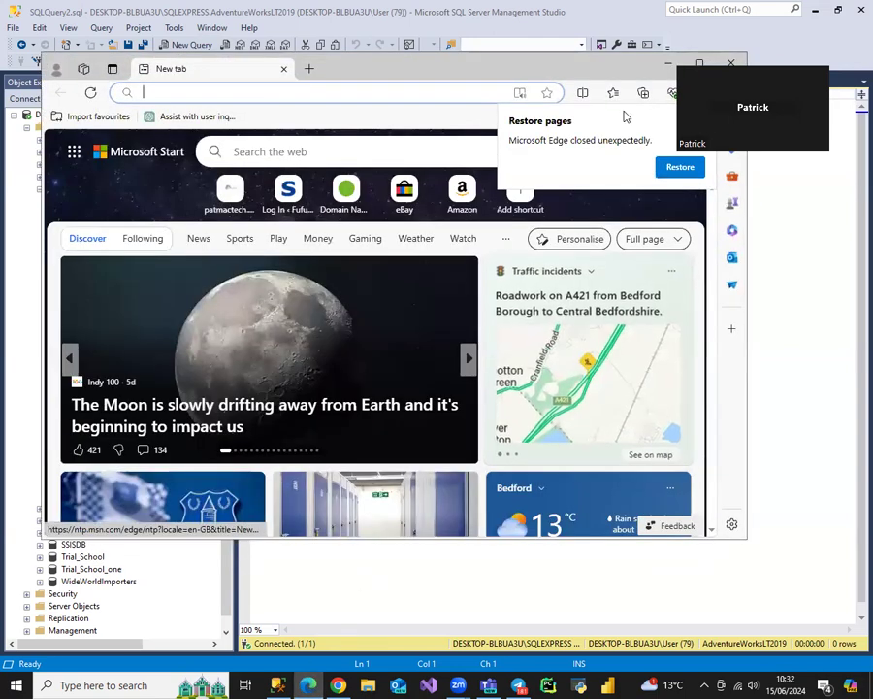
click(667, 64)
click(338, 685)
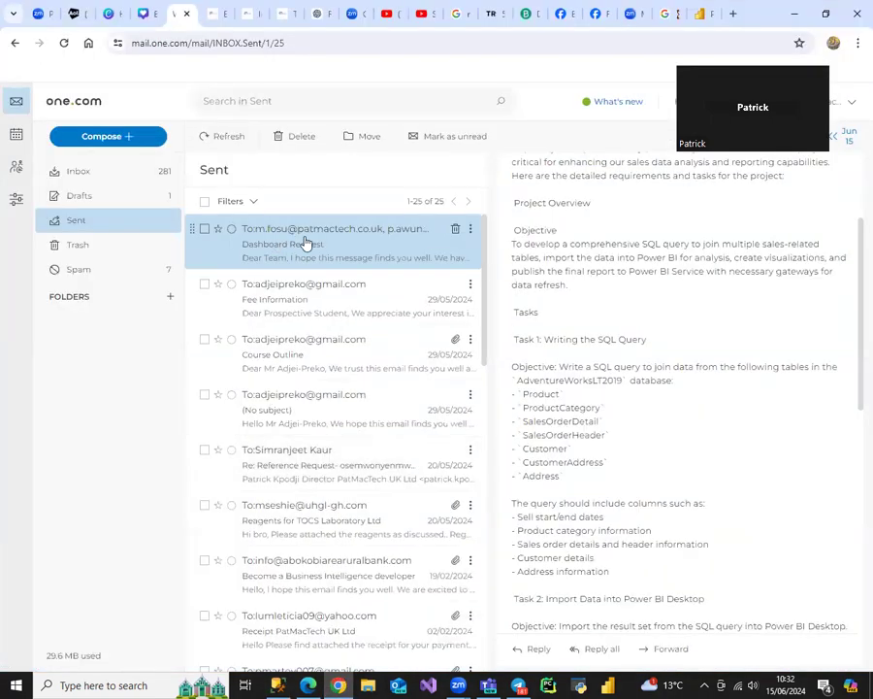
scroll(638, 410, down, 1)
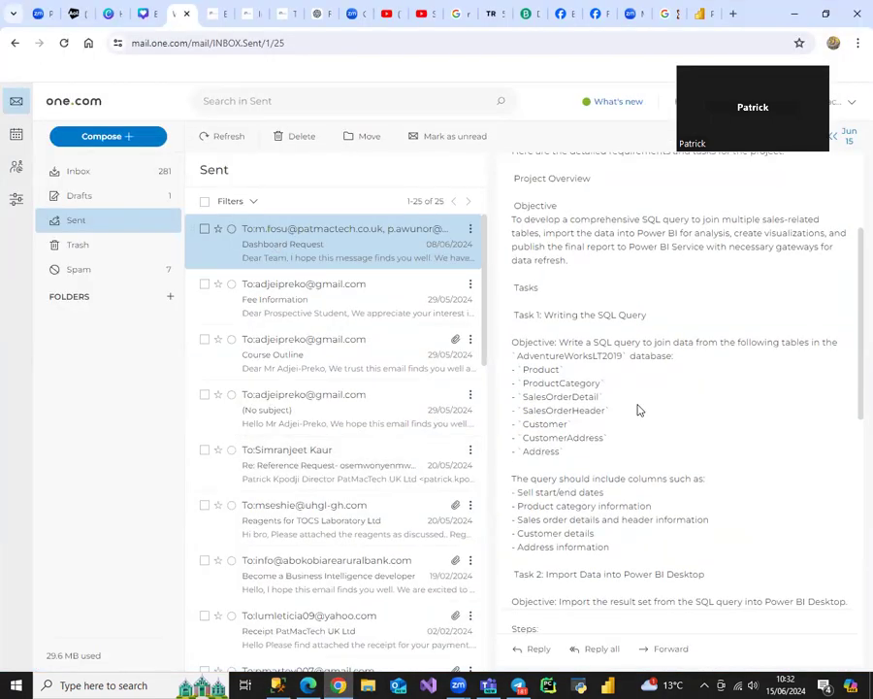
scroll(636, 403, up, 2)
scroll(639, 404, down, 2)
drag(597, 415, 515, 328)
right_click(530, 349)
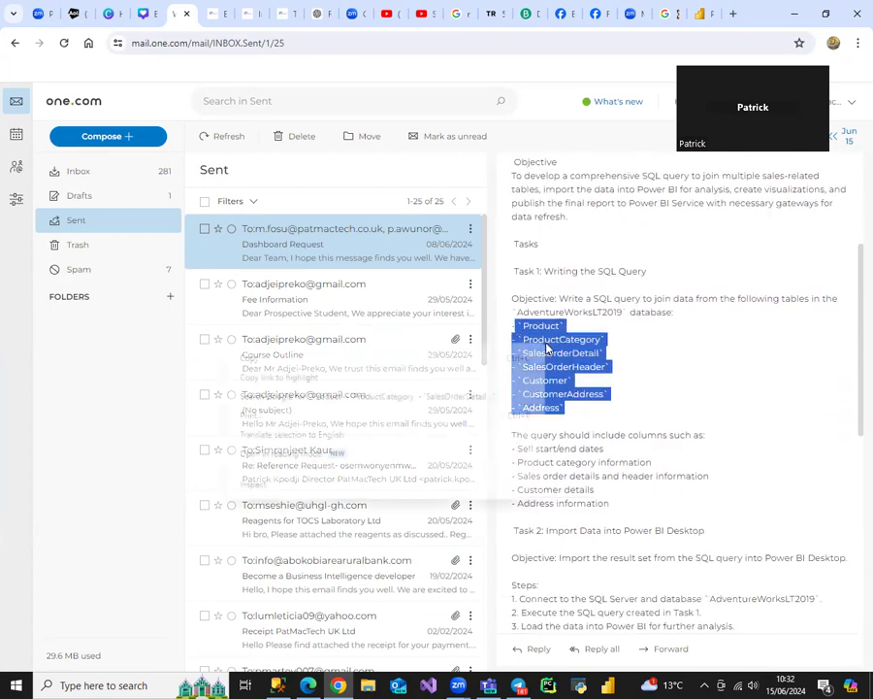
click(522, 360)
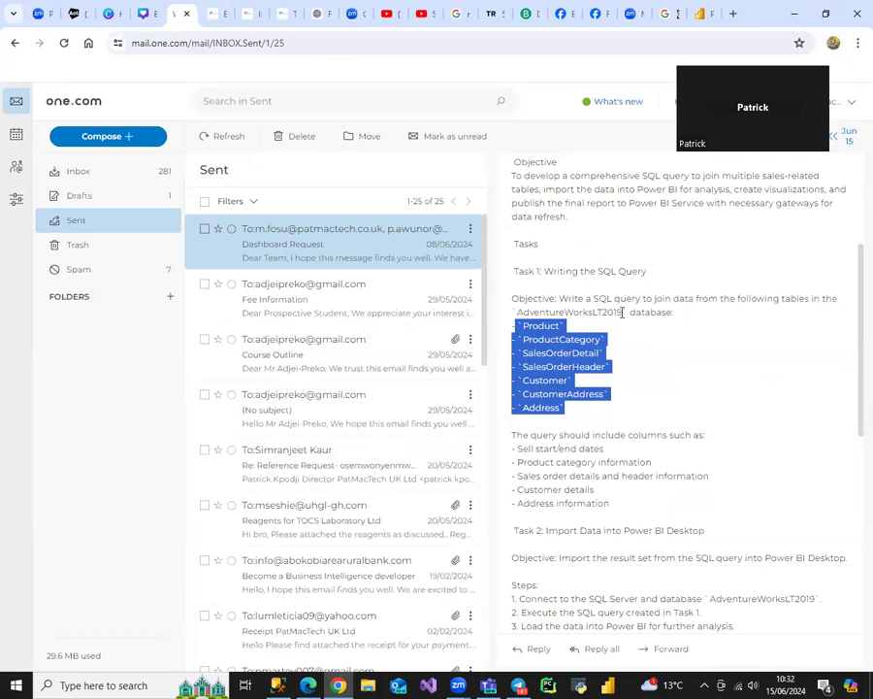
Return to SQL Server Management Studio, paste the table list into the empty SQLQuery2.sql and comment out all its lines.
click(794, 14)
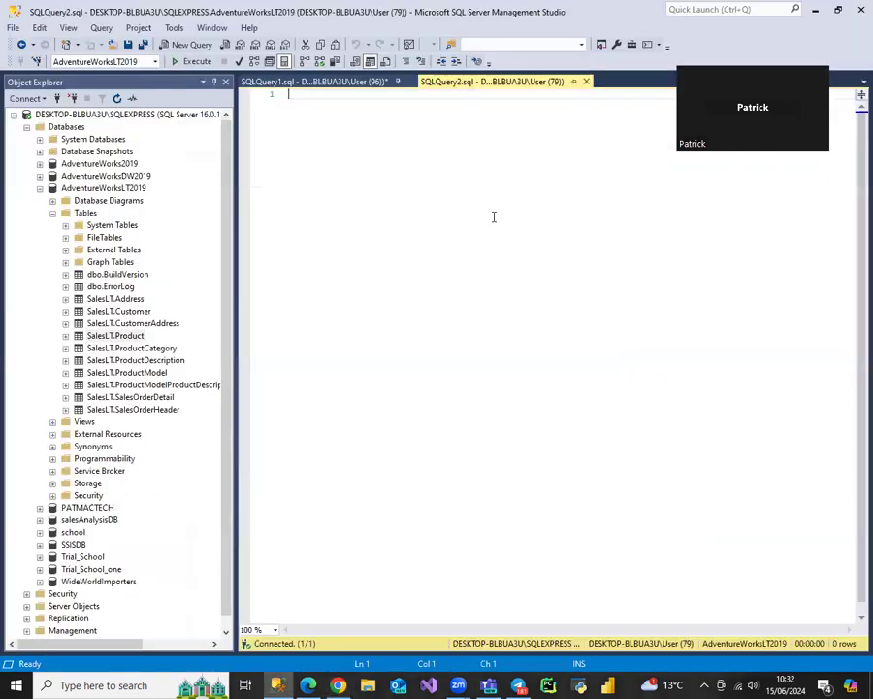
key(ctrl+v)
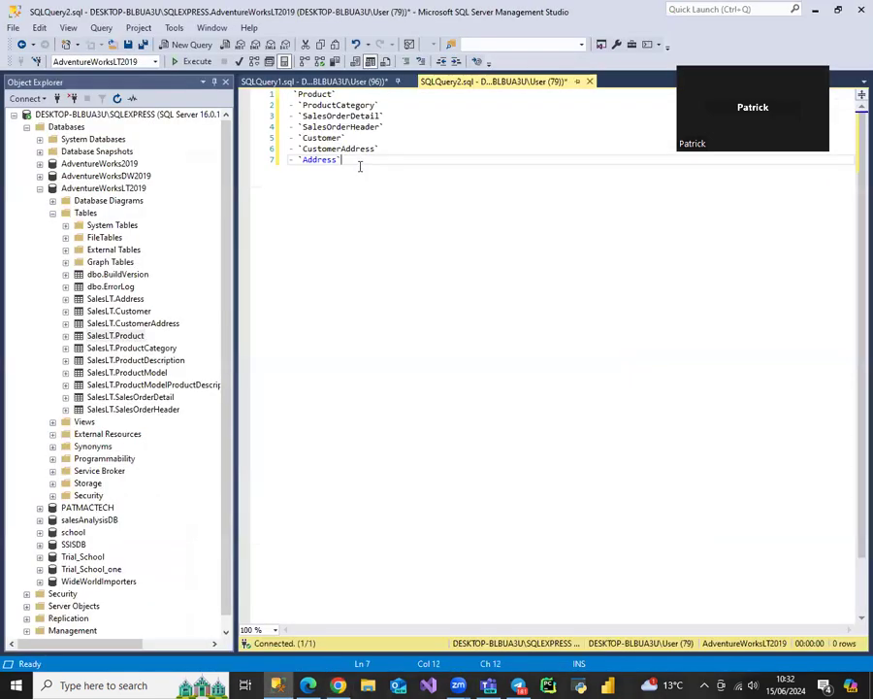
key(ctrl+a)
click(406, 64)
click(435, 206)
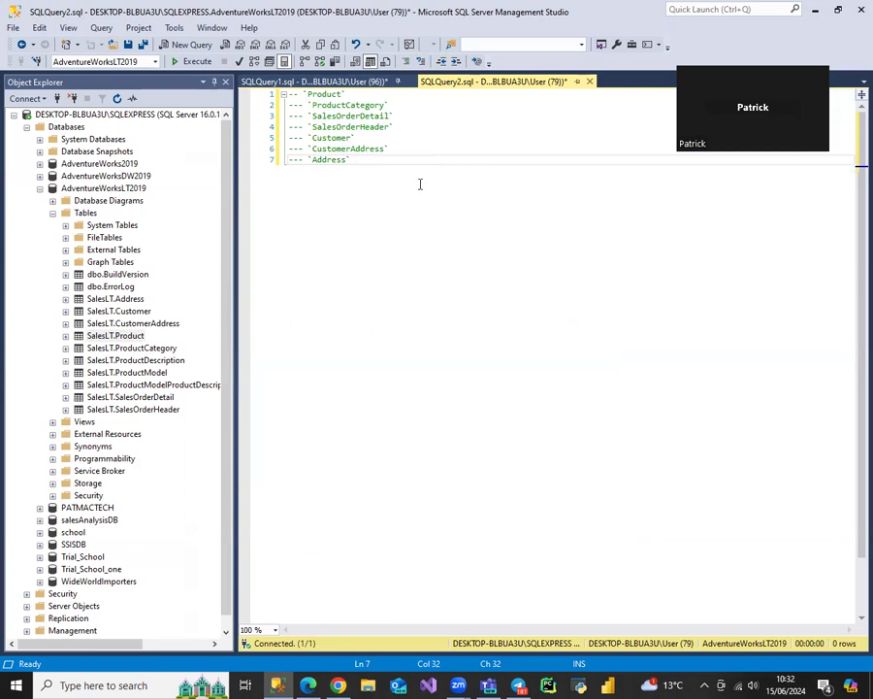
Preview the top 1000 rows of the SalesLT.Product table, then close that preview query.
right_click(124, 335)
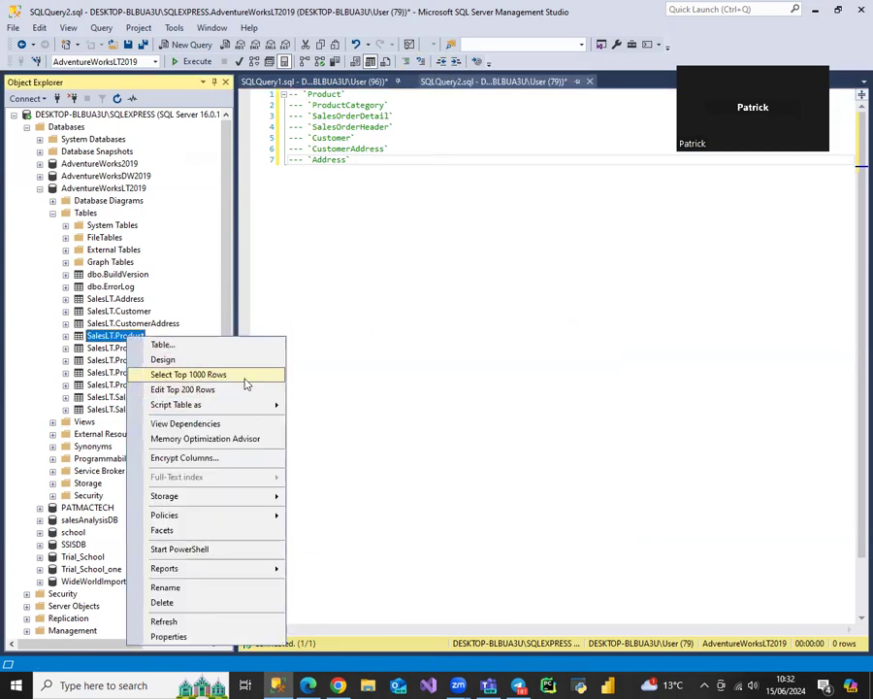
click(244, 382)
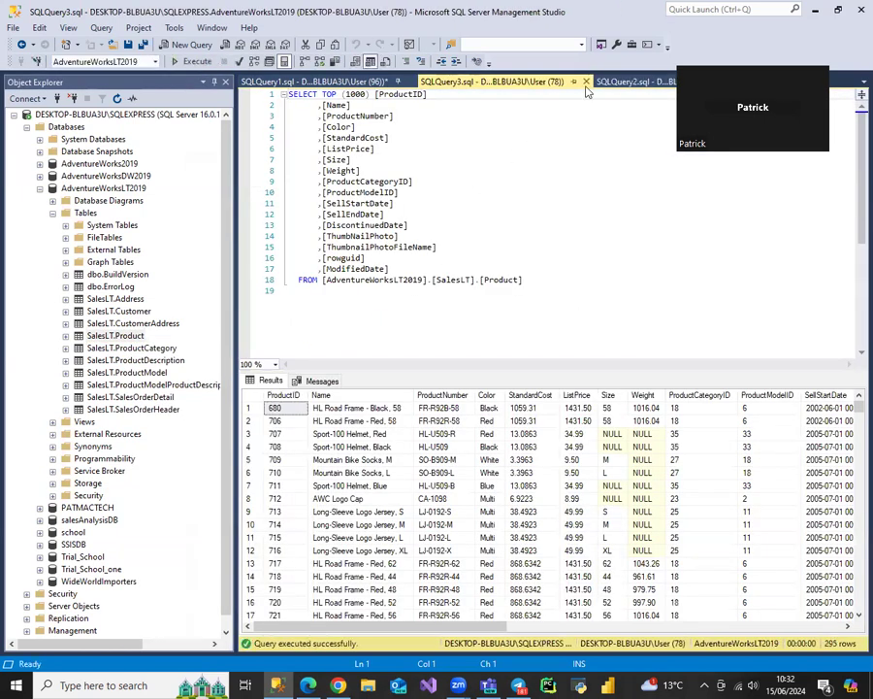
click(585, 81)
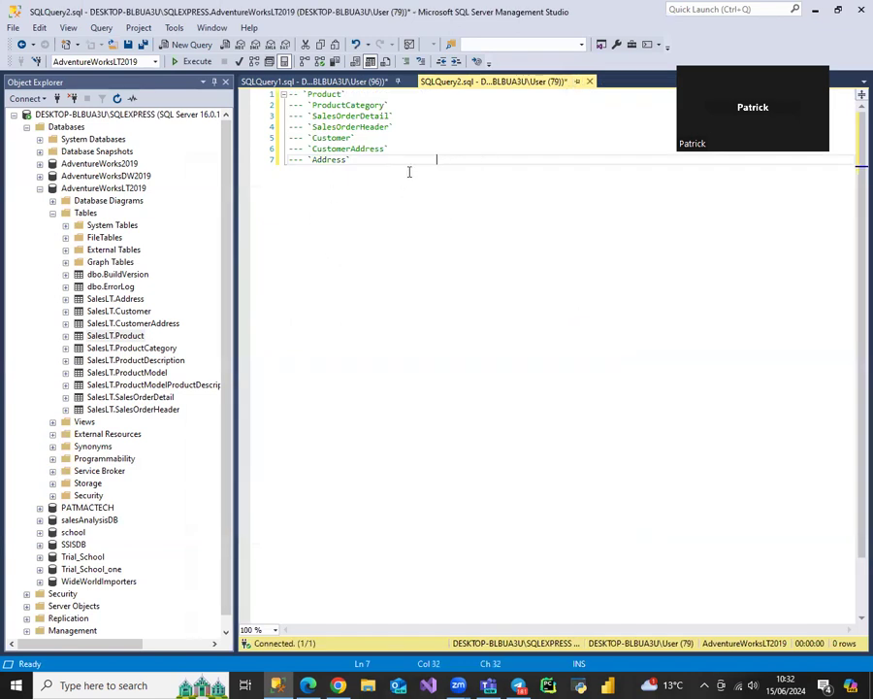
Below the commented table list, write SELECT * FROM [SalesLT].[Product] and execute the query.
key(Return)
key(Return)
key(Return)
text(sle)
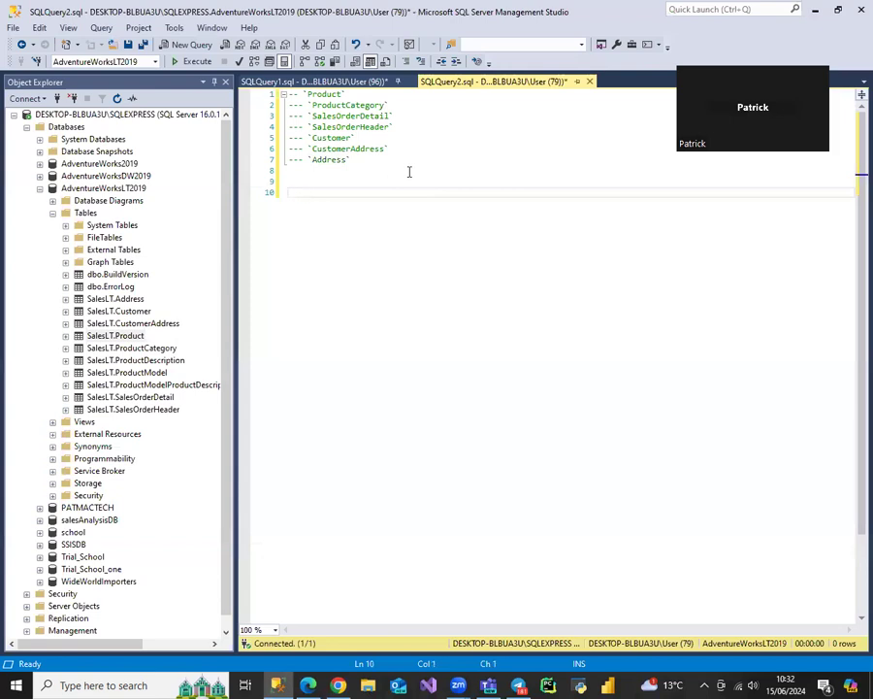
text(ELECT)
key(Return)
text(*)
key(Return)
text(FROM)
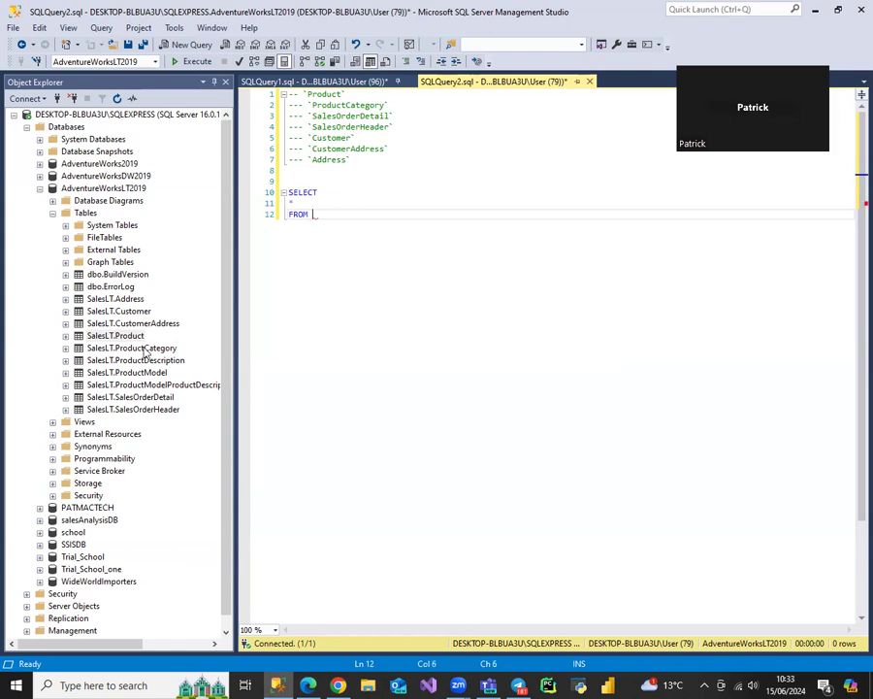
drag(128, 335, 323, 225)
click(428, 213)
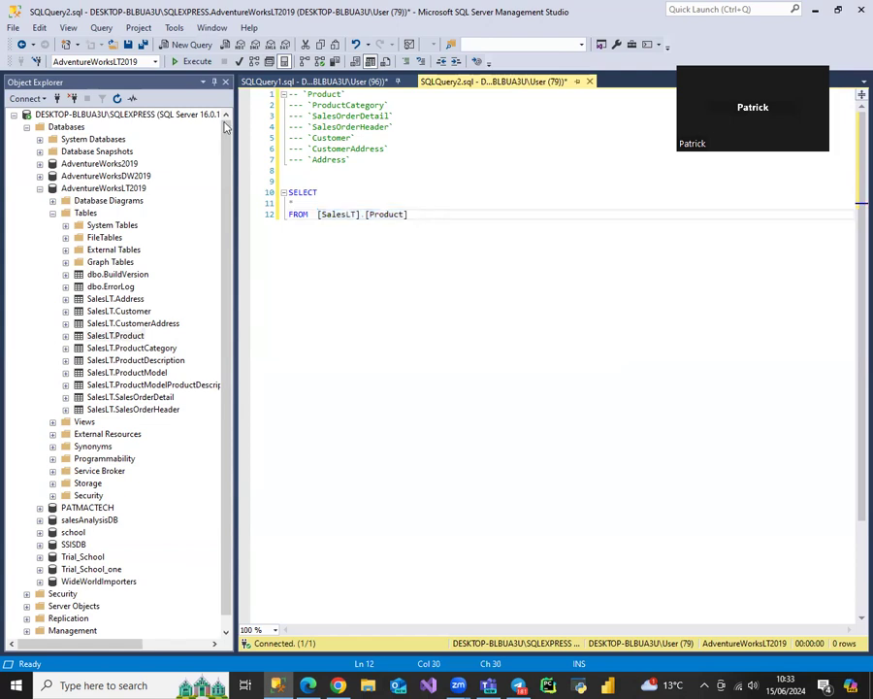
click(194, 62)
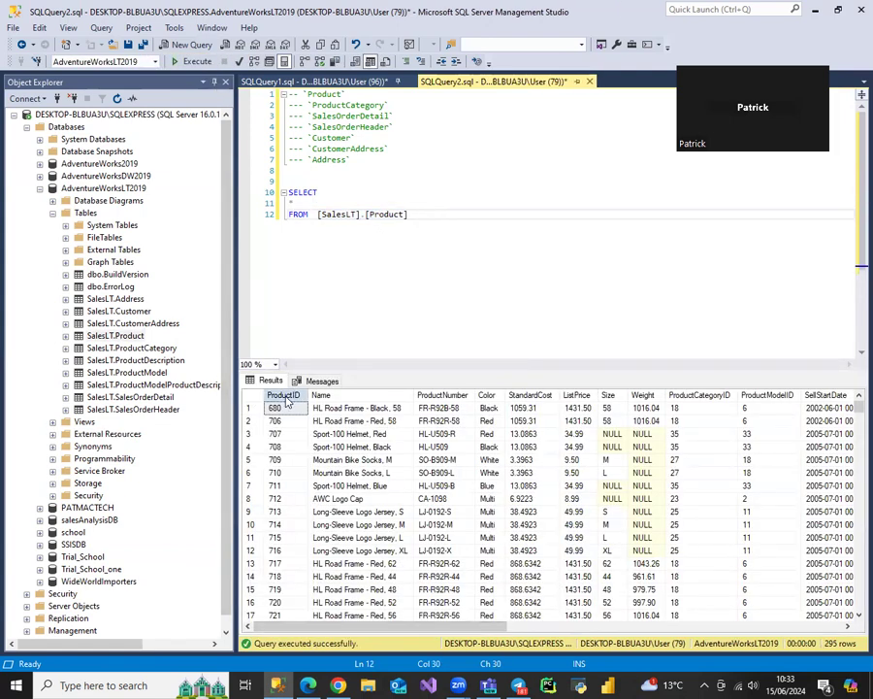
Examine the Product result columns from Name through SellEndDate and the remaining columns to judge which ones the query needs.
click(340, 395)
click(439, 396)
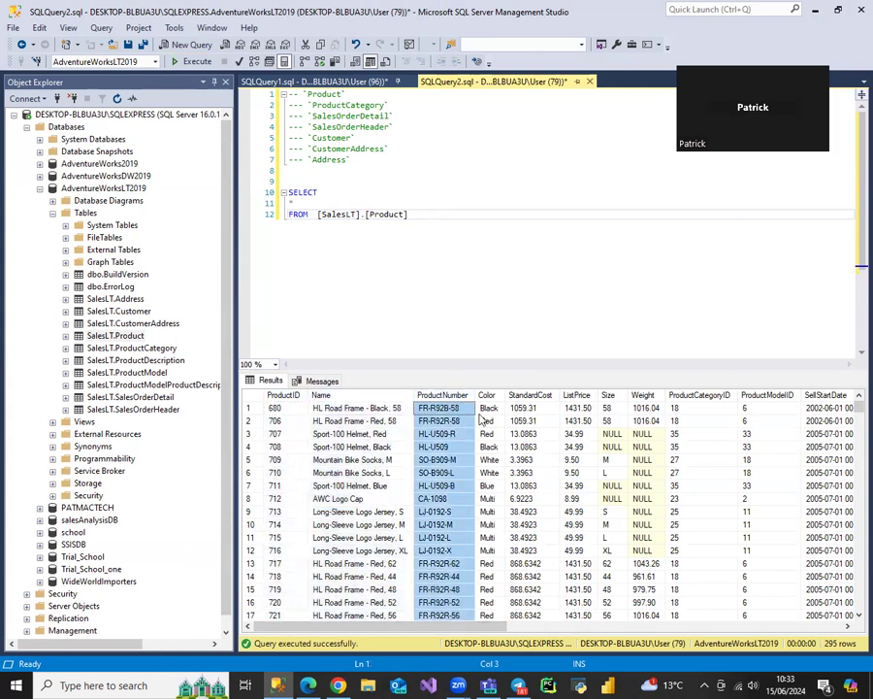
click(486, 395)
click(525, 396)
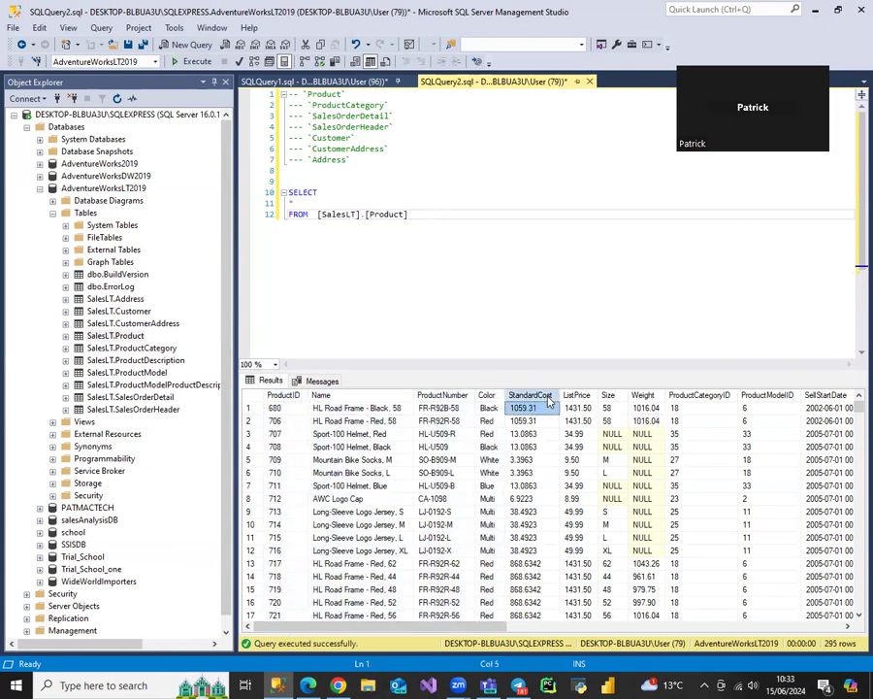
click(582, 396)
click(609, 395)
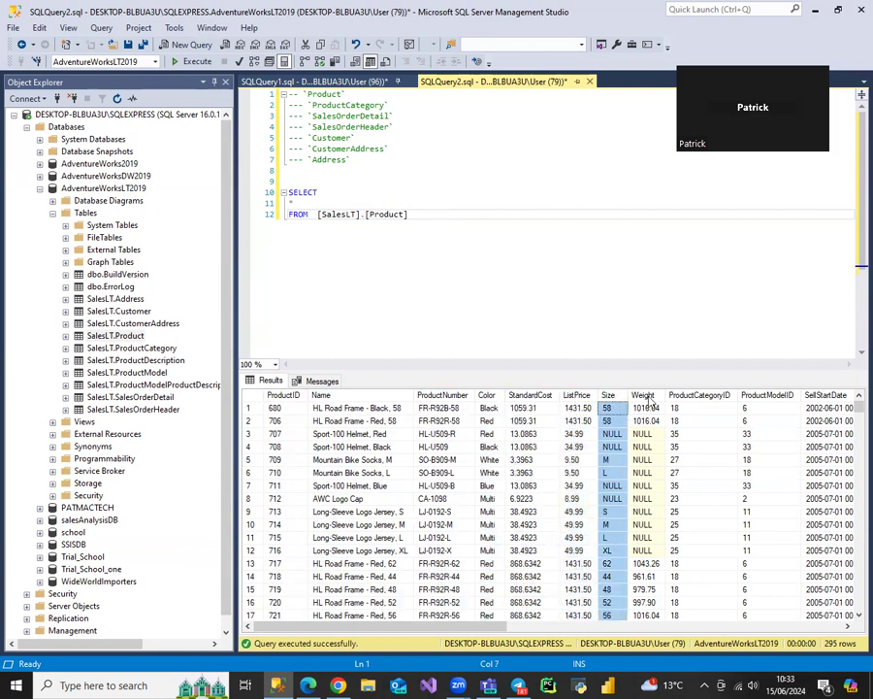
click(644, 395)
drag(489, 628, 582, 628)
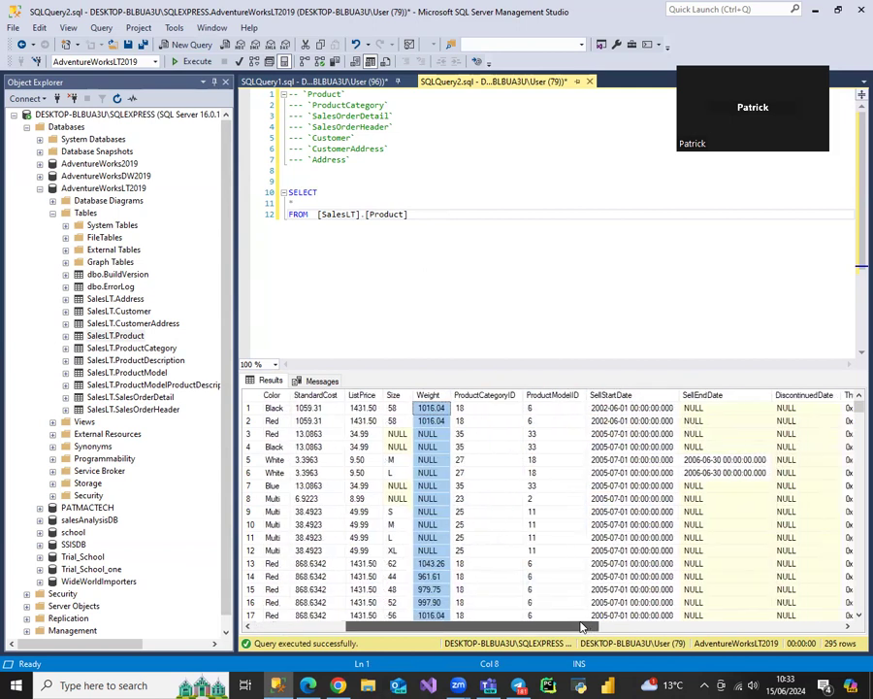
click(490, 397)
click(572, 396)
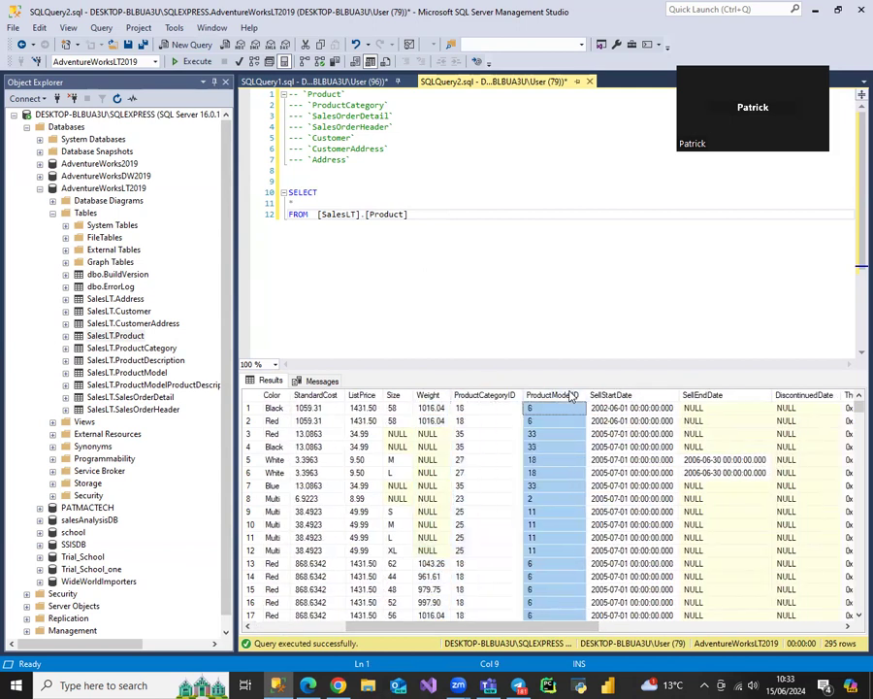
click(484, 396)
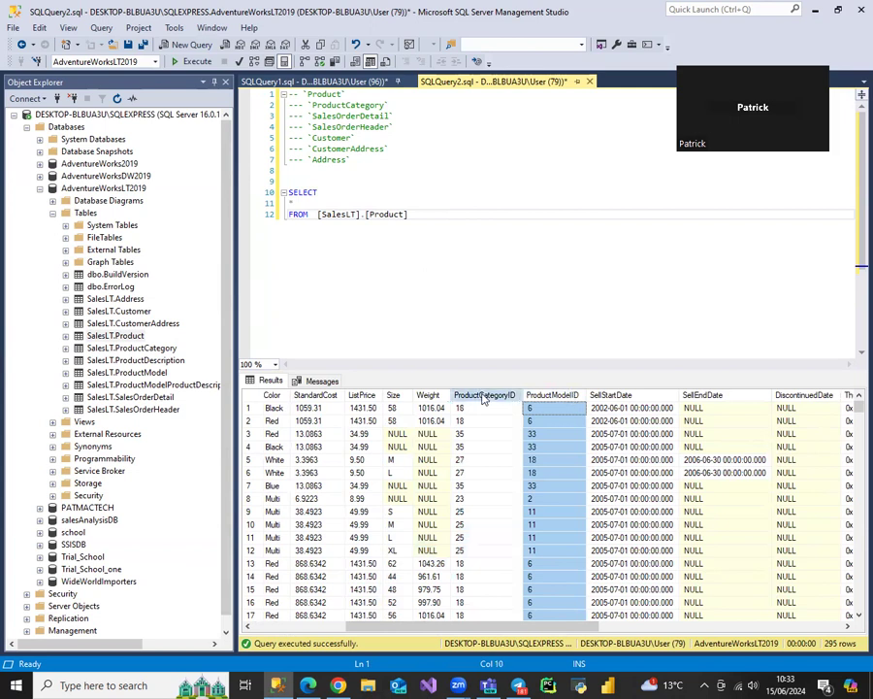
click(633, 397)
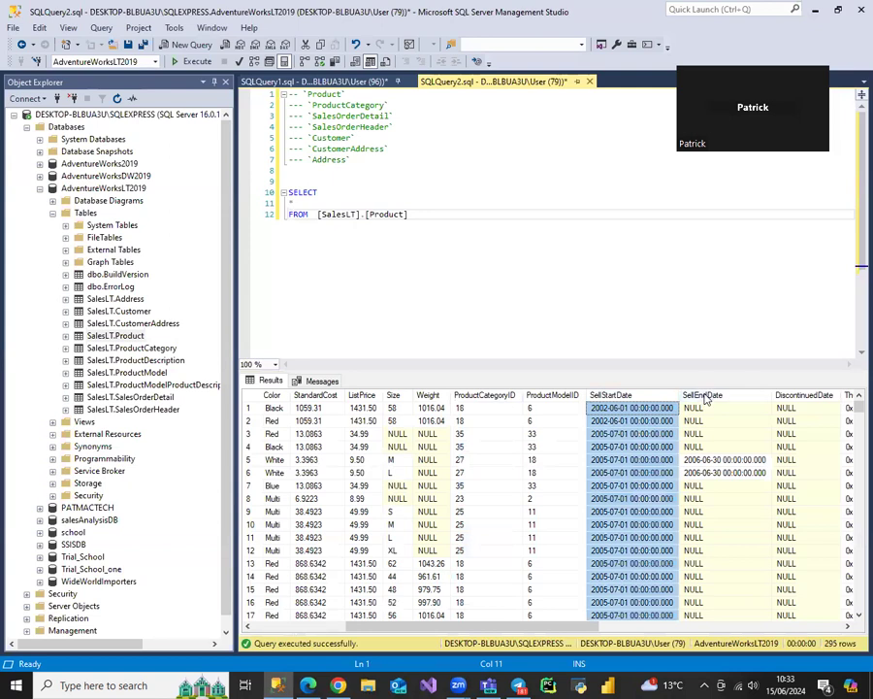
click(705, 398)
drag(524, 628, 606, 626)
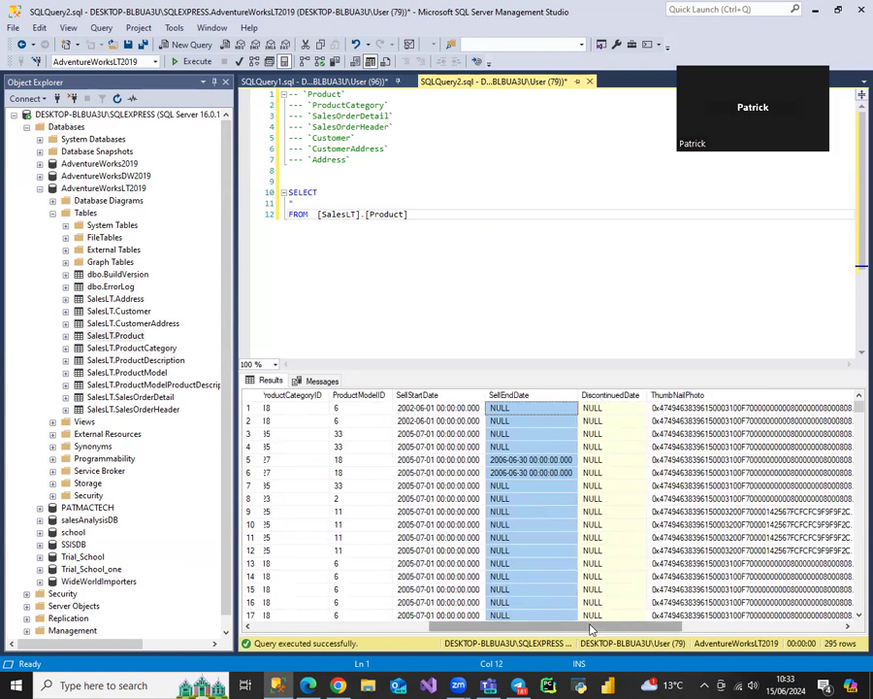
click(713, 627)
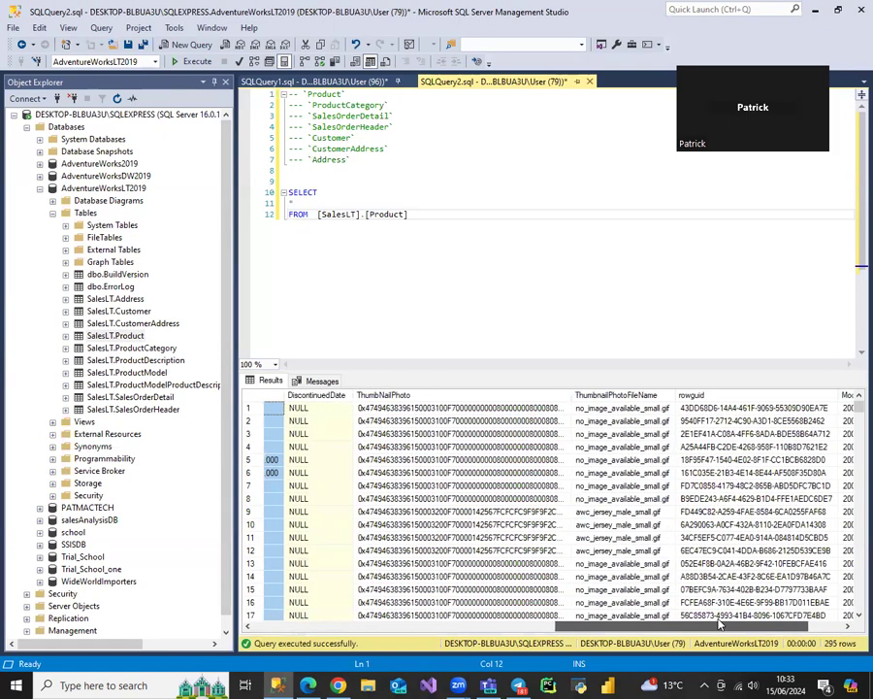
click(473, 624)
drag(473, 624, 325, 624)
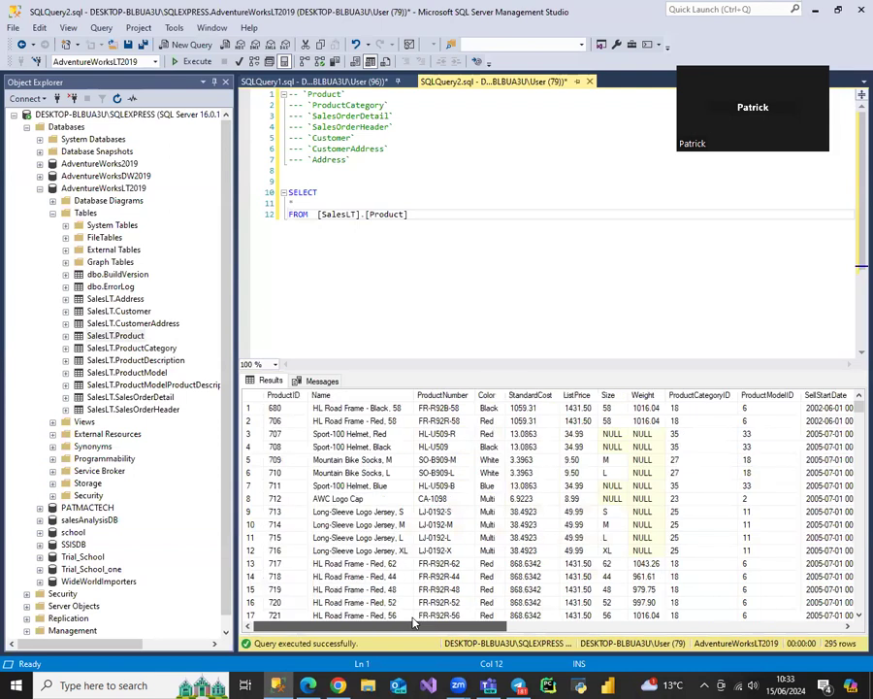
Generate the top 1000 rows query for SalesLT.Product and copy its column list from [ProductID] through [SellEndDate].
right_click(138, 336)
click(175, 375)
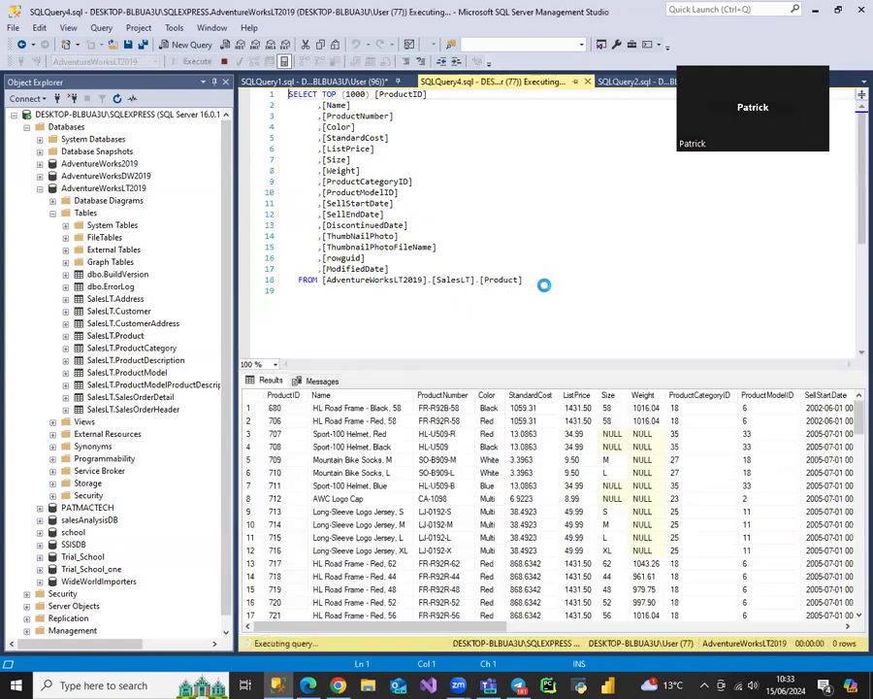
drag(546, 279, 288, 94)
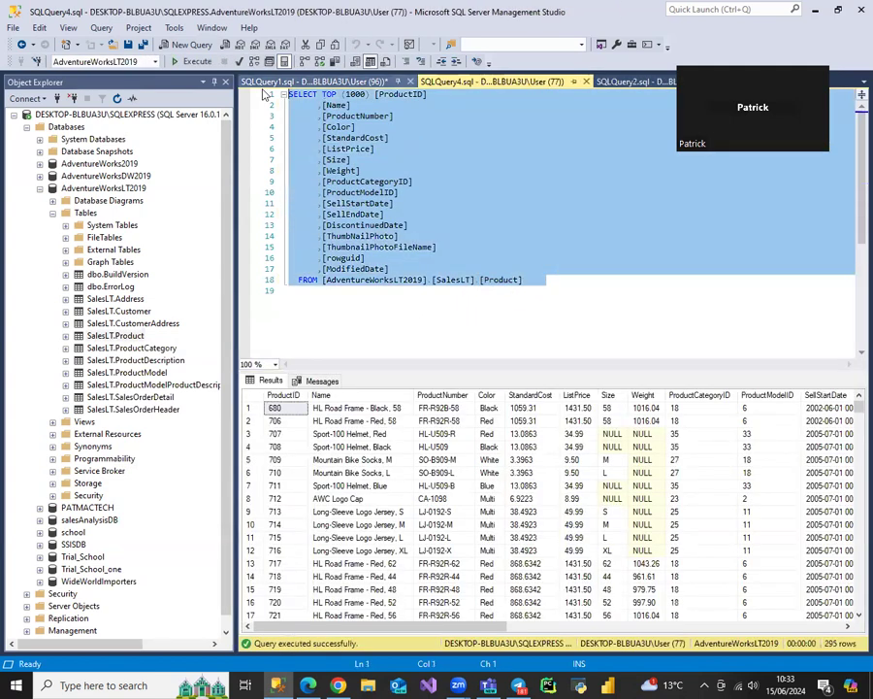
right_click(383, 161)
click(355, 183)
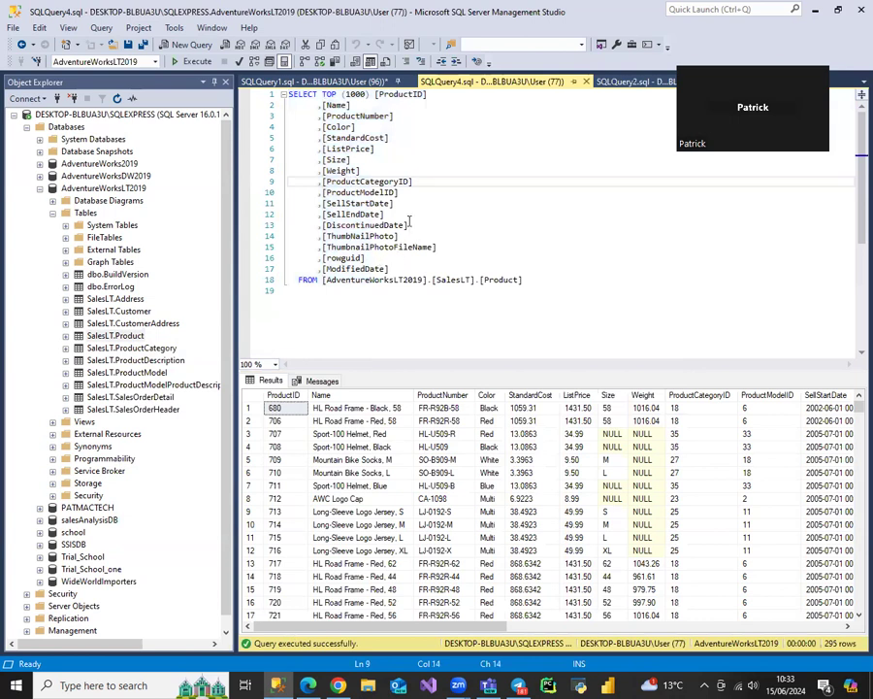
drag(386, 215, 374, 94)
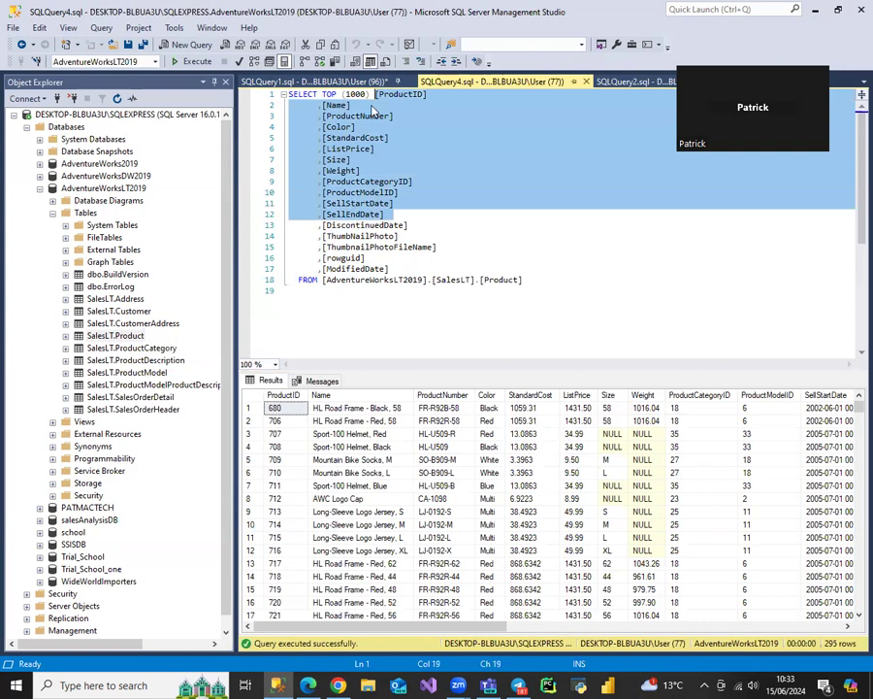
In SQLQuery2.sql, replace the * with the copied columns [ProductID] through [SellEndDate], execute the query and review its results.
click(624, 81)
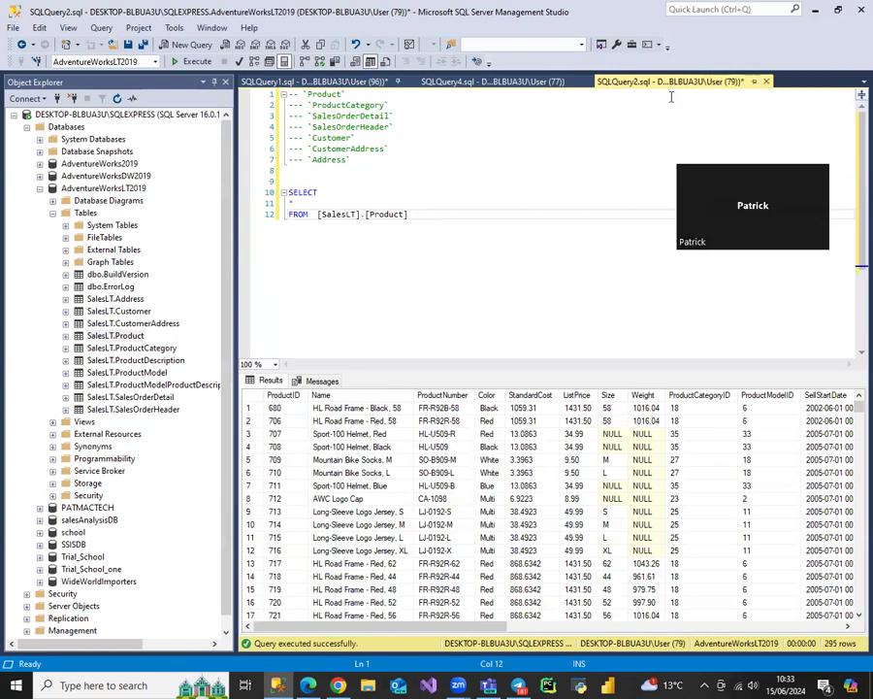
drag(671, 82, 504, 82)
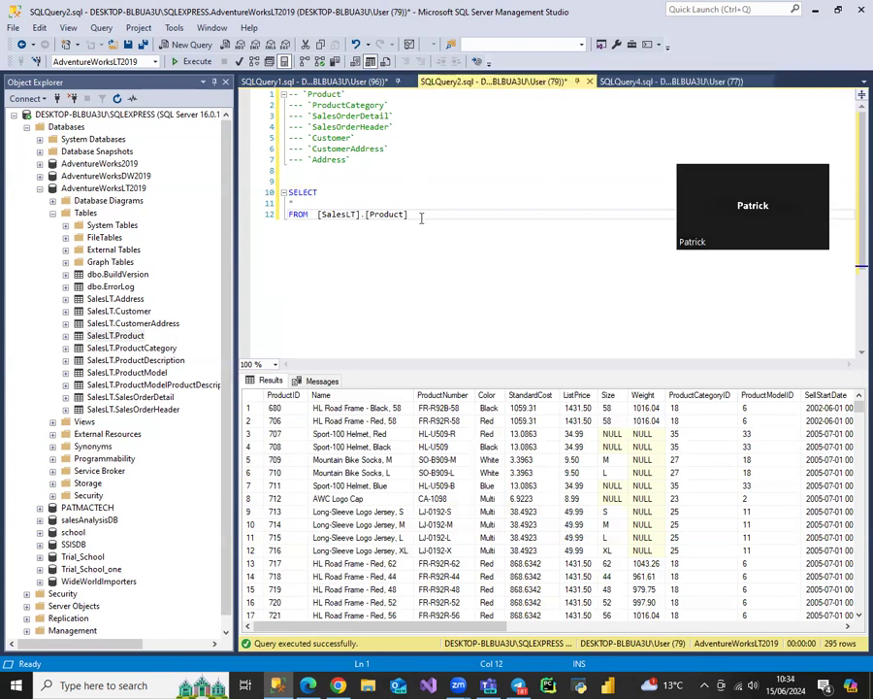
key(ctrl+v)
click(292, 202)
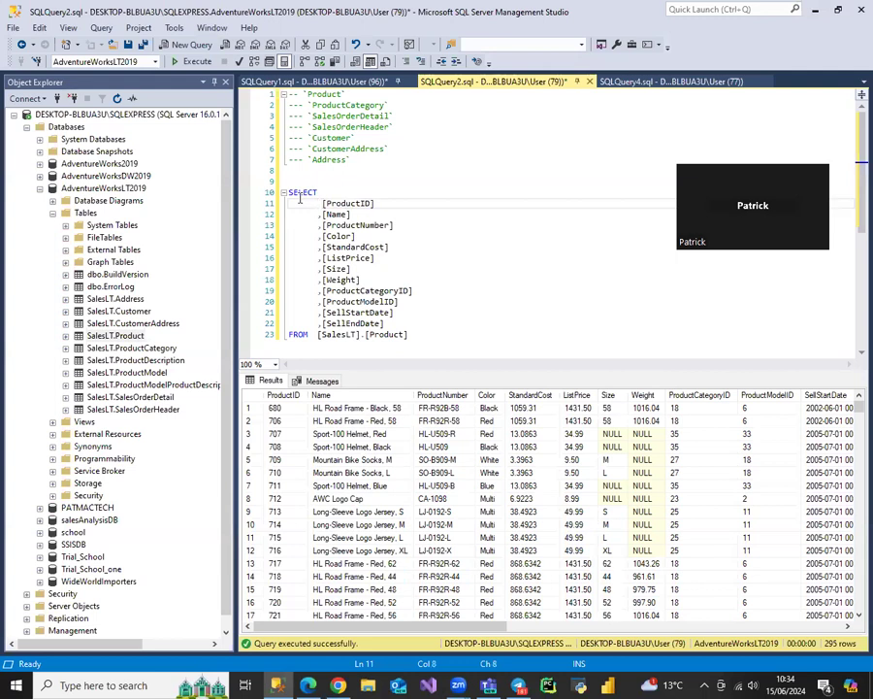
click(188, 61)
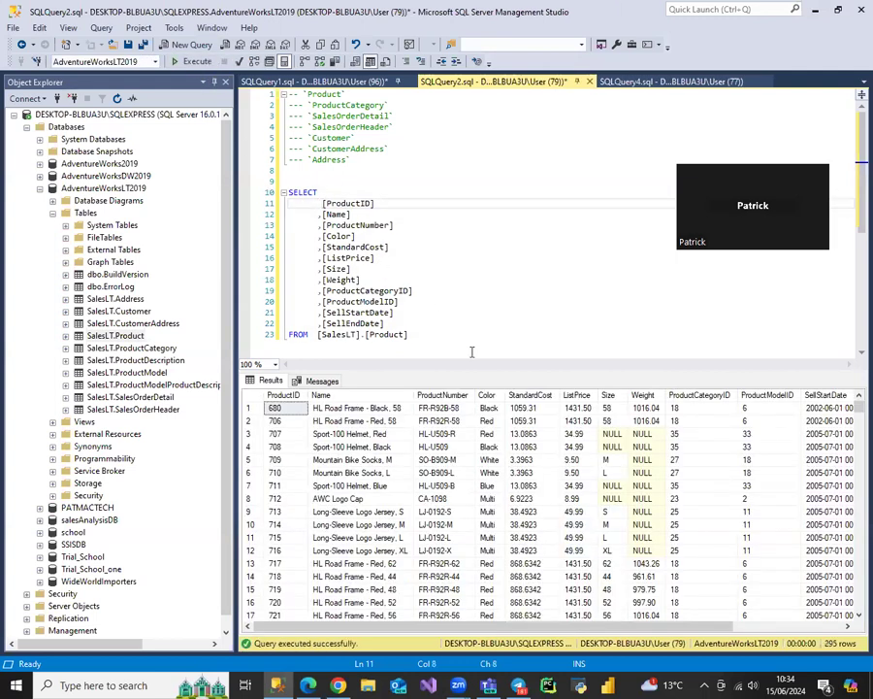
drag(579, 624, 438, 629)
Check the Dashboard Request email in the browser for the tables and columns the query needs, and return to SQL Server Management Studio.
click(306, 684)
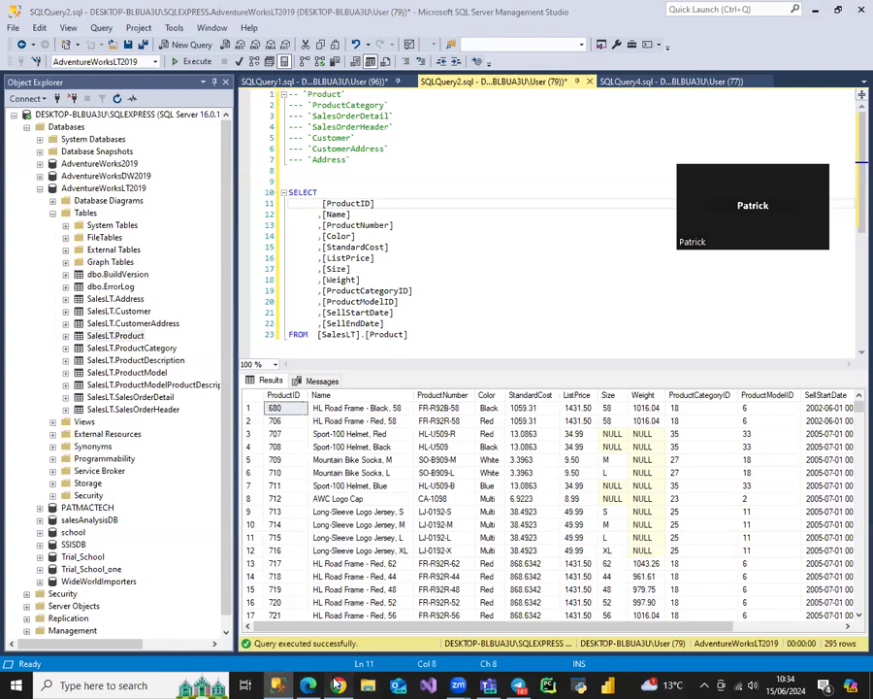
click(337, 686)
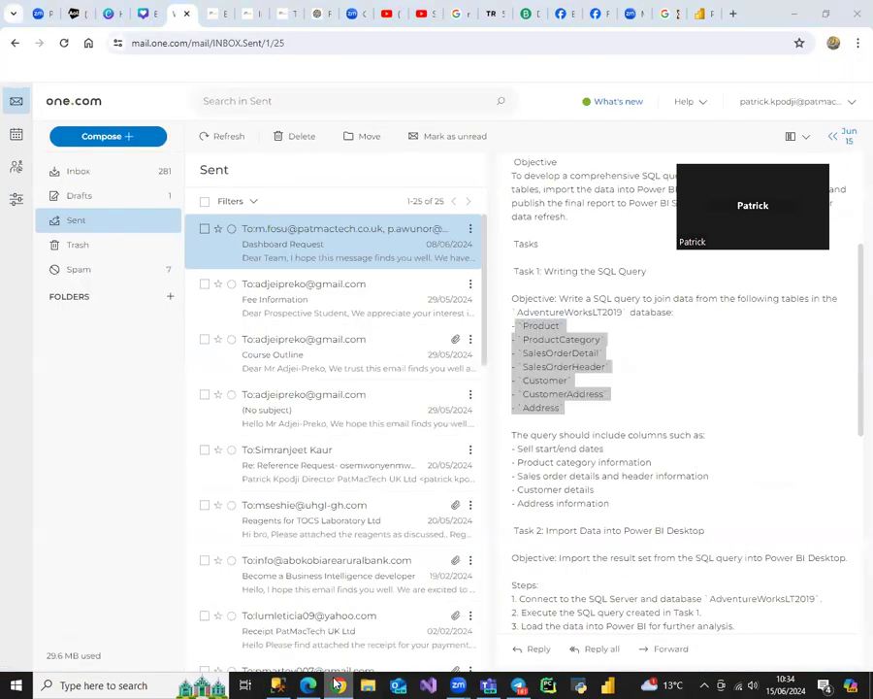
click(337, 686)
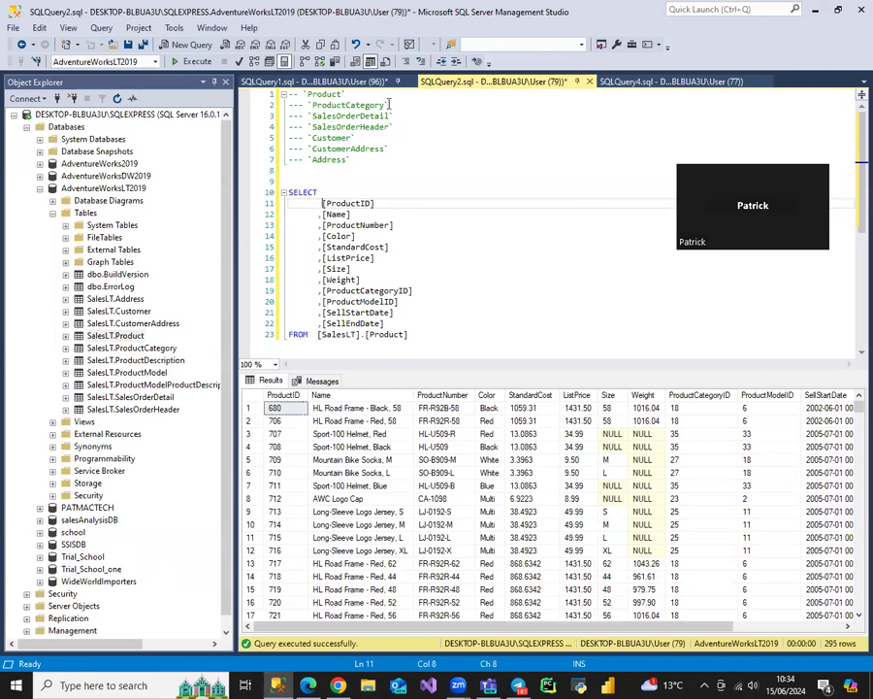
Below the Product query, start a second query with SELECT, * and FROM on separate lines.
scroll(431, 224, down, 2)
click(417, 269)
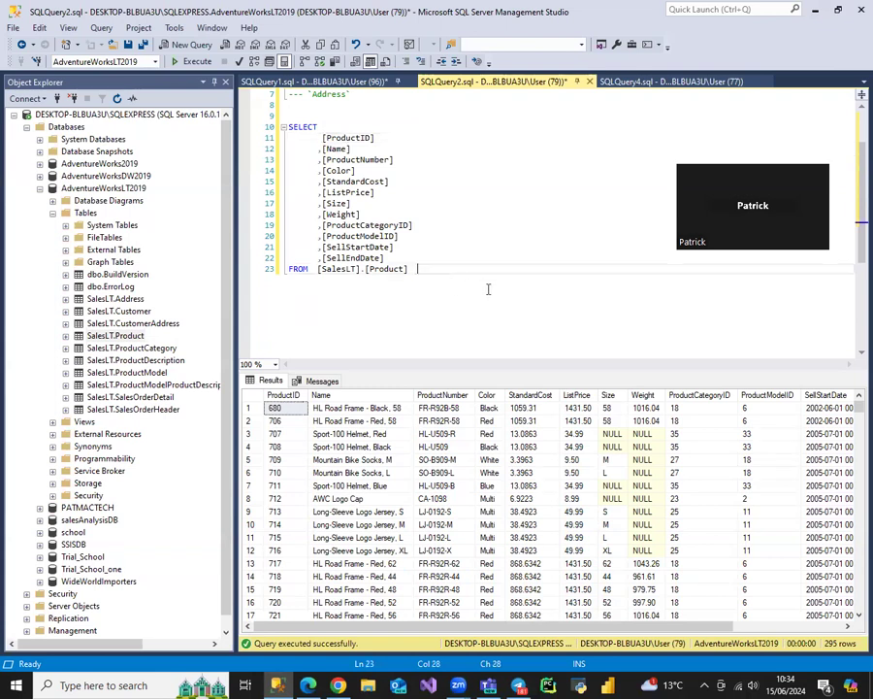
key(Return)
key(Return)
key(Return)
text(PROD)
key(BackSpace)
key(BackSpace)
key(BackSpace)
key(BackSpace)
text(SELECT)
key(Return)
text(*)
key(Return)
text(FROM)
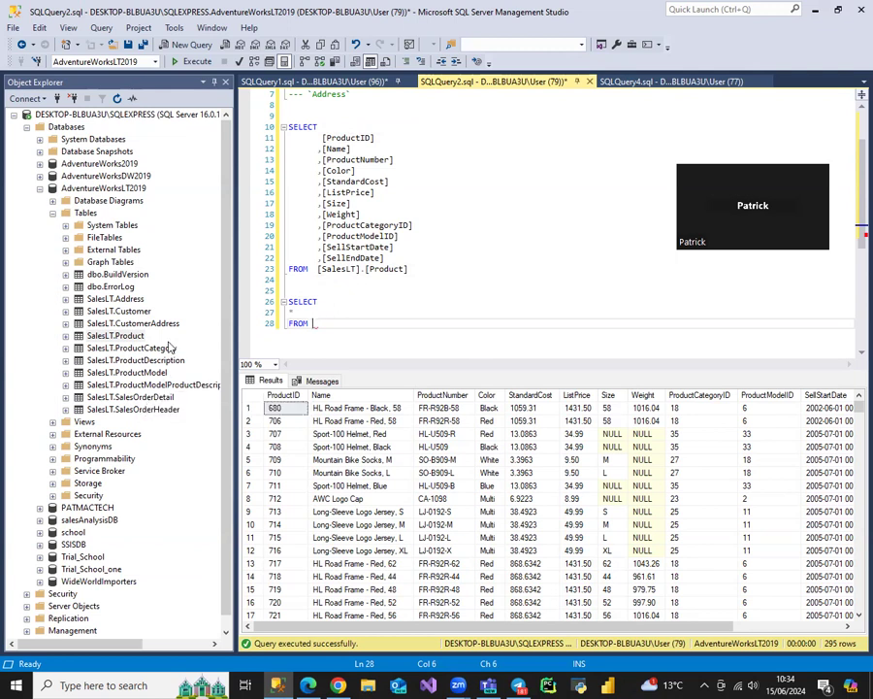
Complete the second query with [SalesLT].[ProductCategory], execute only that query, and locate ProductCategoryID in its results and in the Product column list.
drag(117, 335, 325, 332)
click(493, 325)
drag(493, 325, 275, 291)
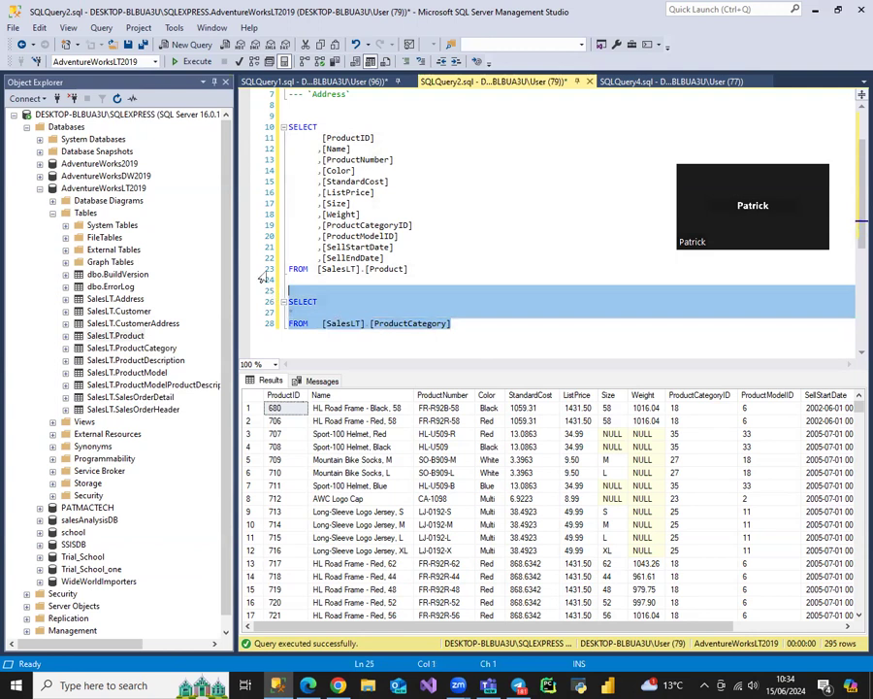
click(192, 61)
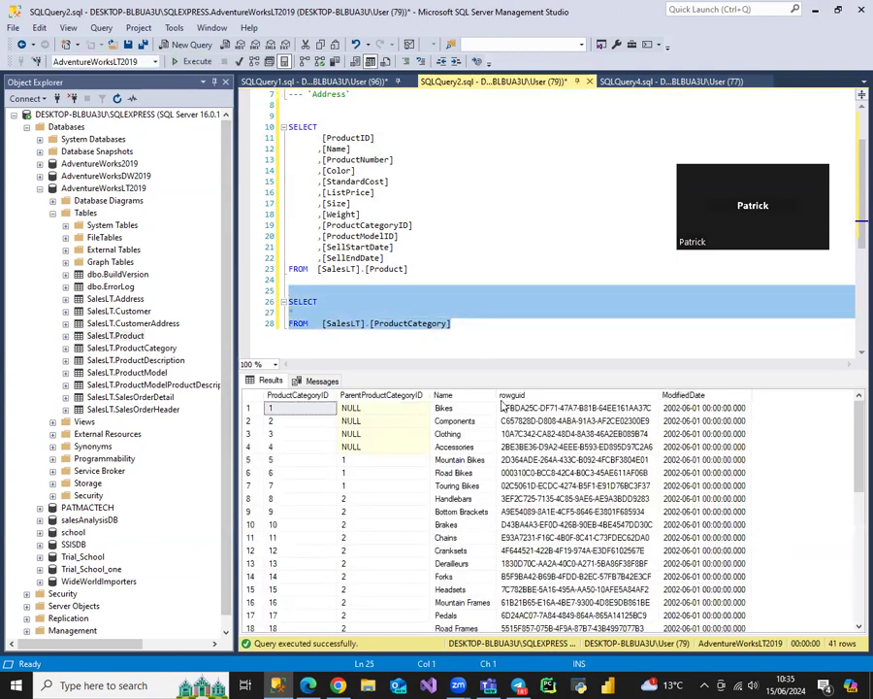
click(298, 395)
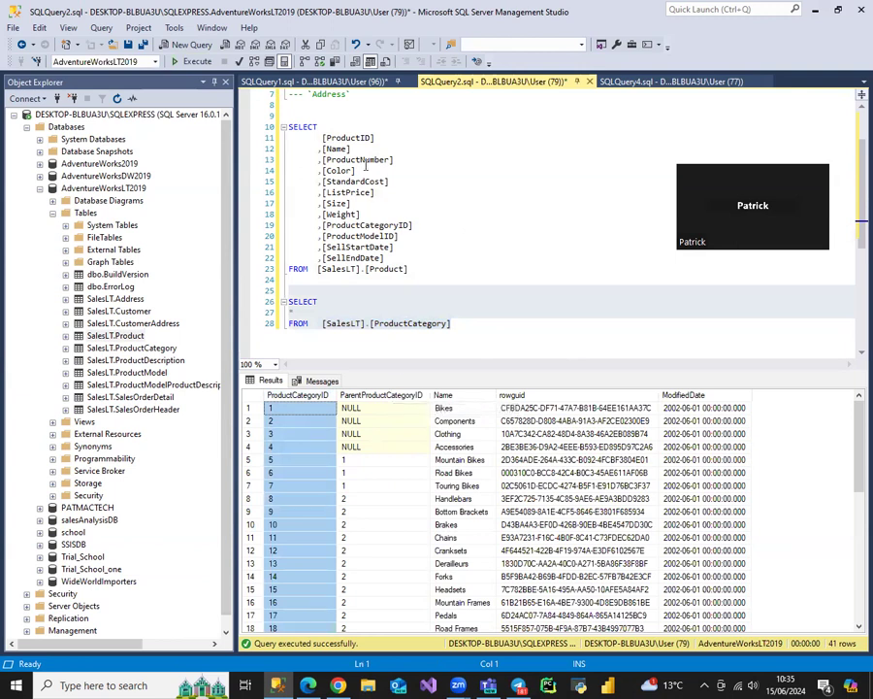
click(414, 228)
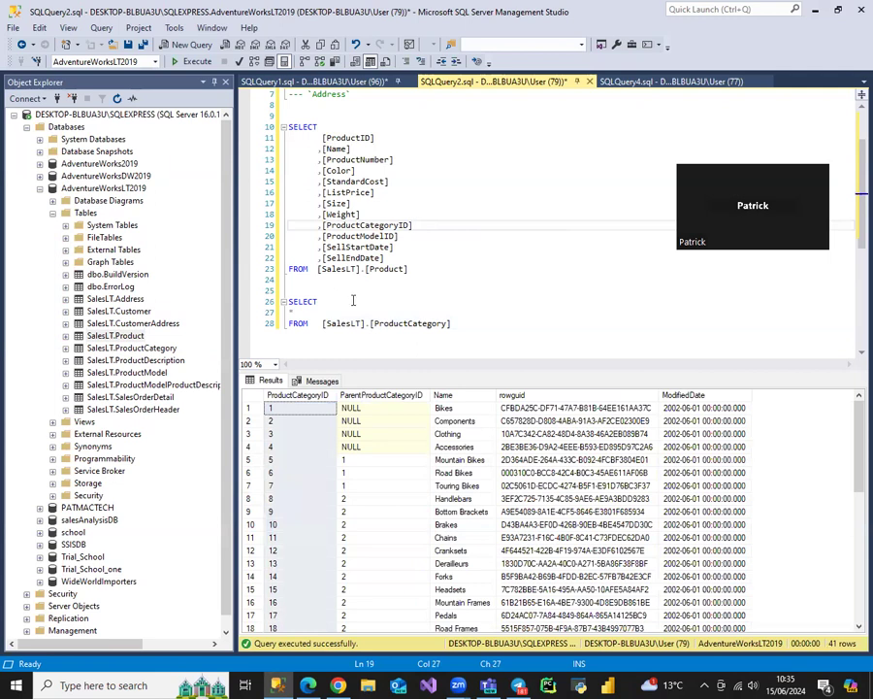
In the first query, alias [SalesLT].[Product] AS SP and add a LEFT JOIN to [SalesLT].[ProductCategory] on the following line.
click(419, 271)
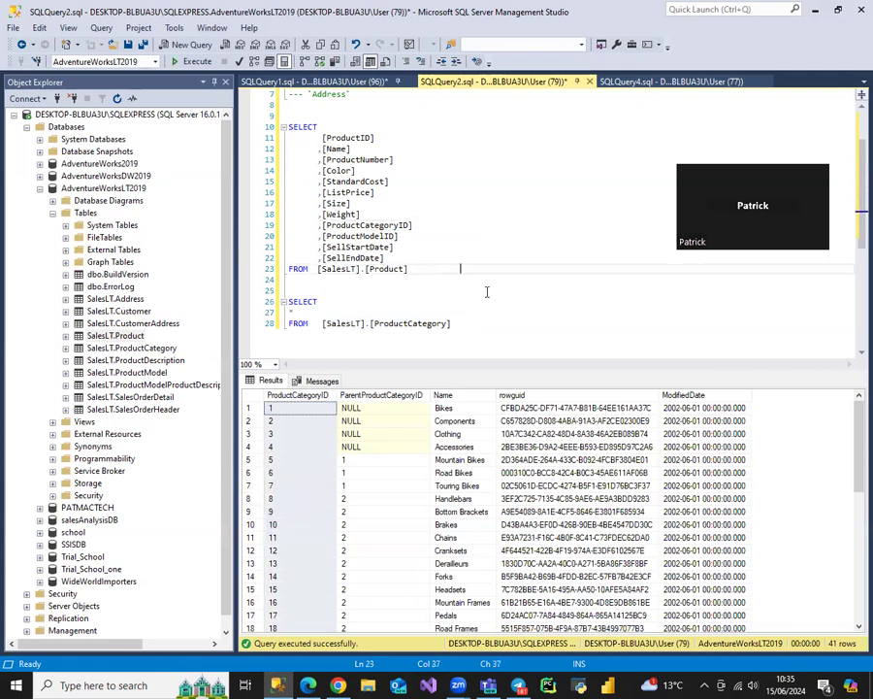
text(AS SP)
key(Return)
text(LEFT )
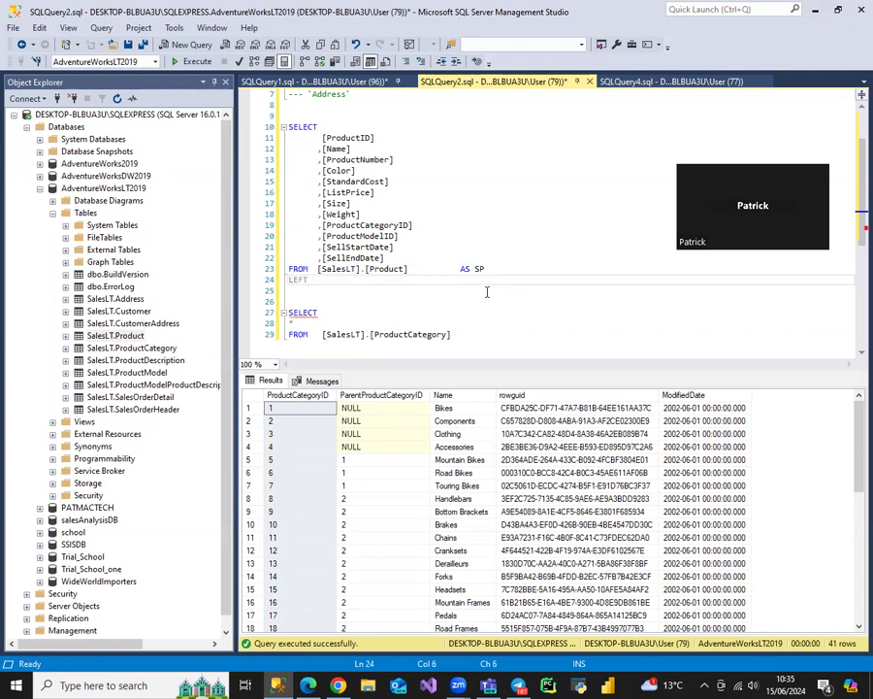
text(JOIN)
drag(146, 349, 342, 282)
click(485, 282)
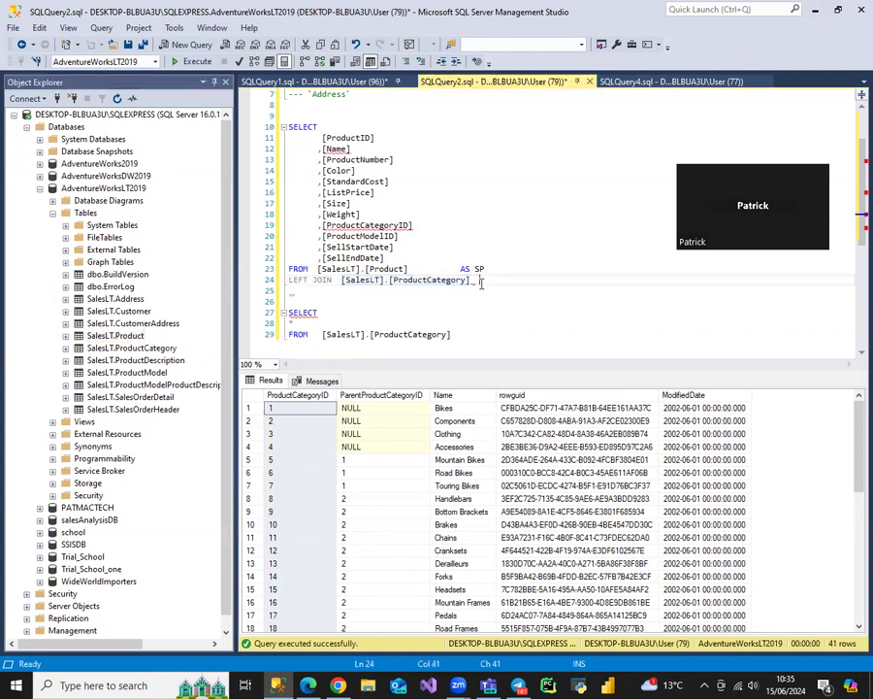
Alias the joined table AS PC with the aliases aligned, and add the condition ON SP.ProductCategoryID = PC.ProductCategoryID.
click(456, 268)
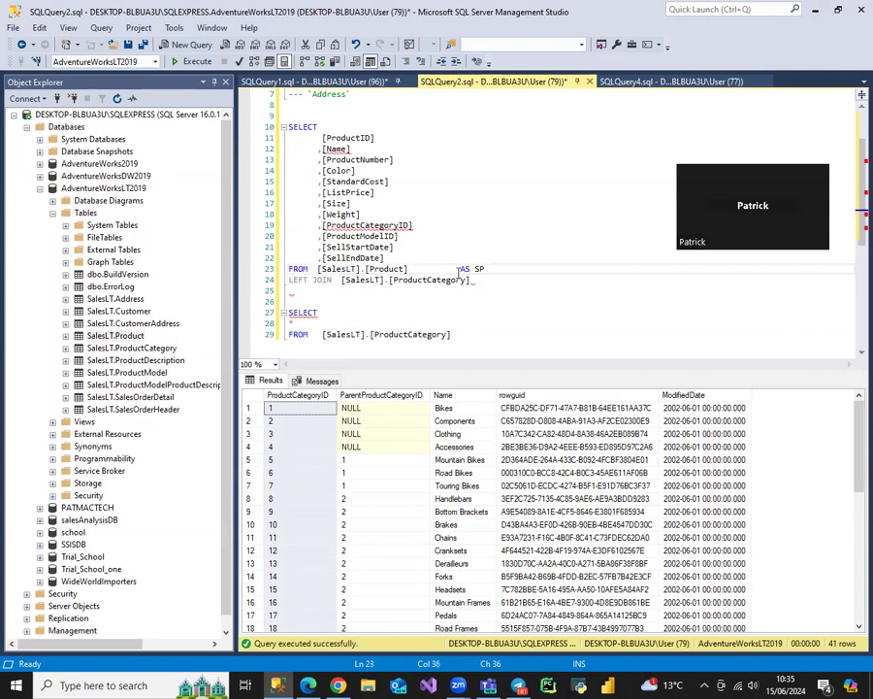
key(Tab)
key(Tab)
key(Tab)
click(479, 279)
key(Tab)
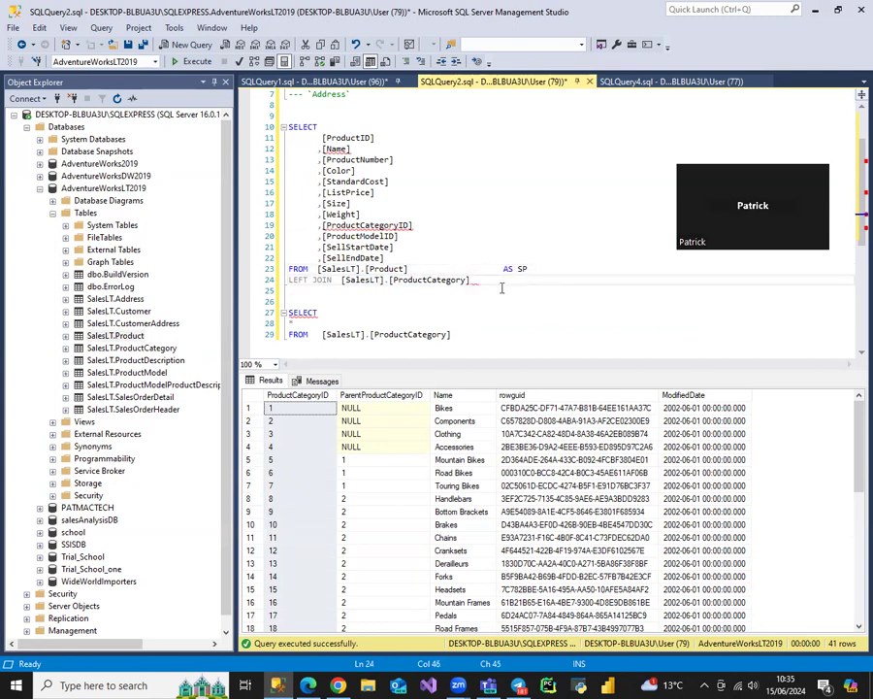
text(AS PC   O)
text(N SP.ProductCategoryID)
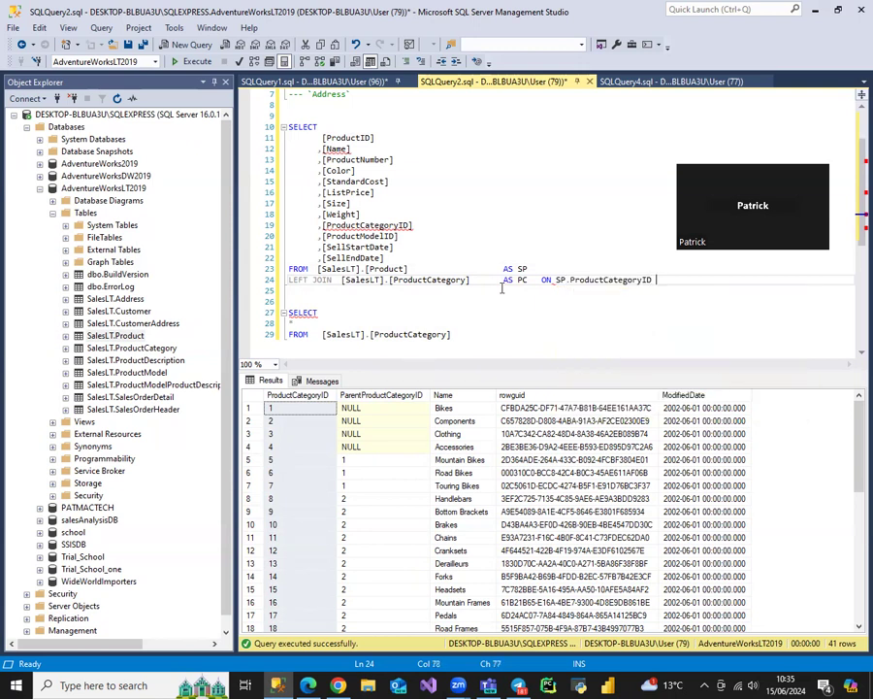
text( = PC.PR)
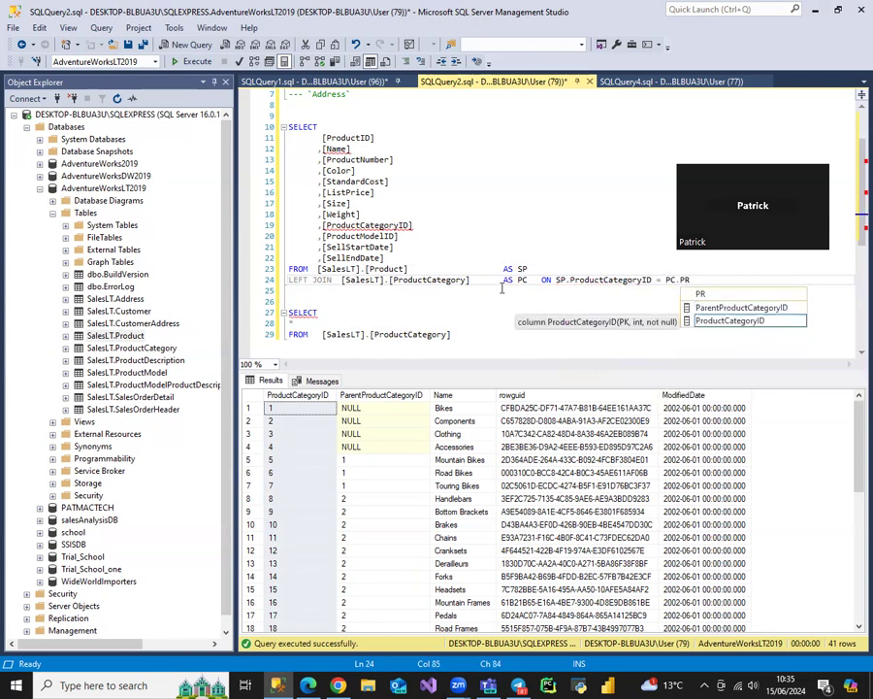
key(Tab)
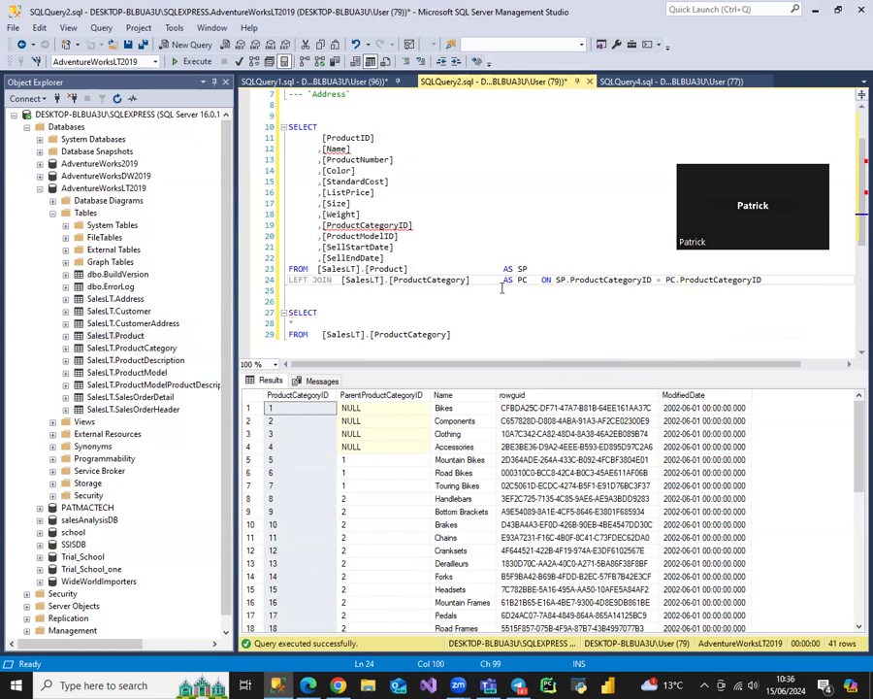
Prefix every selected column from [ProductID] through [SellEndDate] with the table alias SP.
click(323, 257)
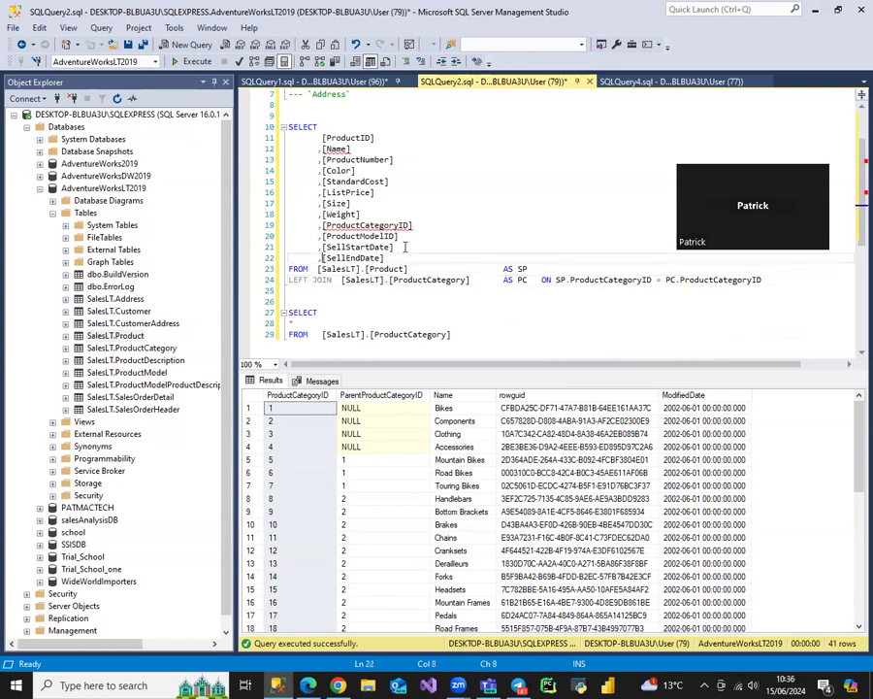
key(Up)
key(Up)
key(Up)
key(Up)
key(Up)
key(Up)
key(Up)
key(Up)
key(Up)
key(Up)
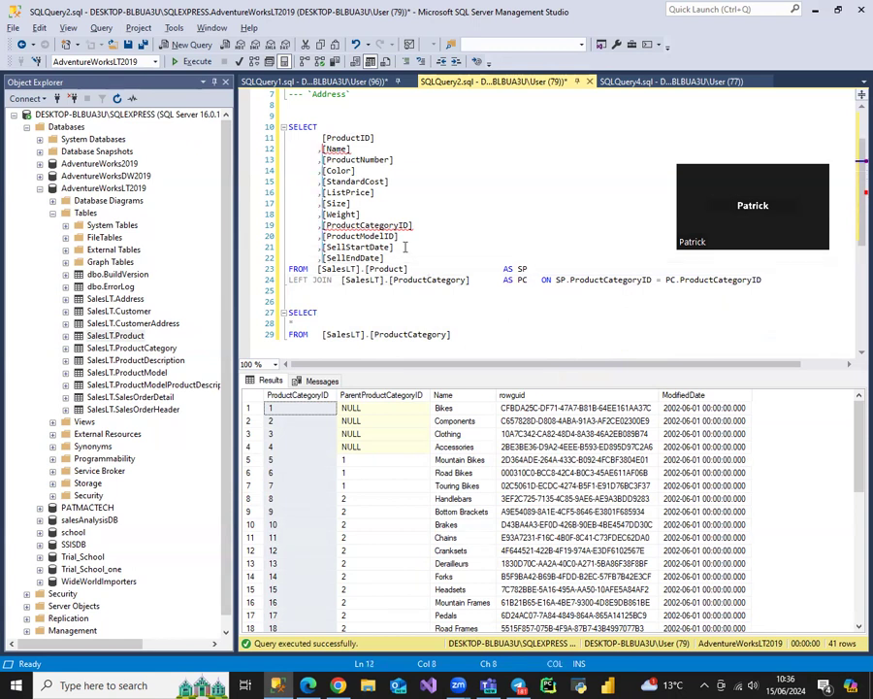
key(alt+shift+Up)
text(SP)
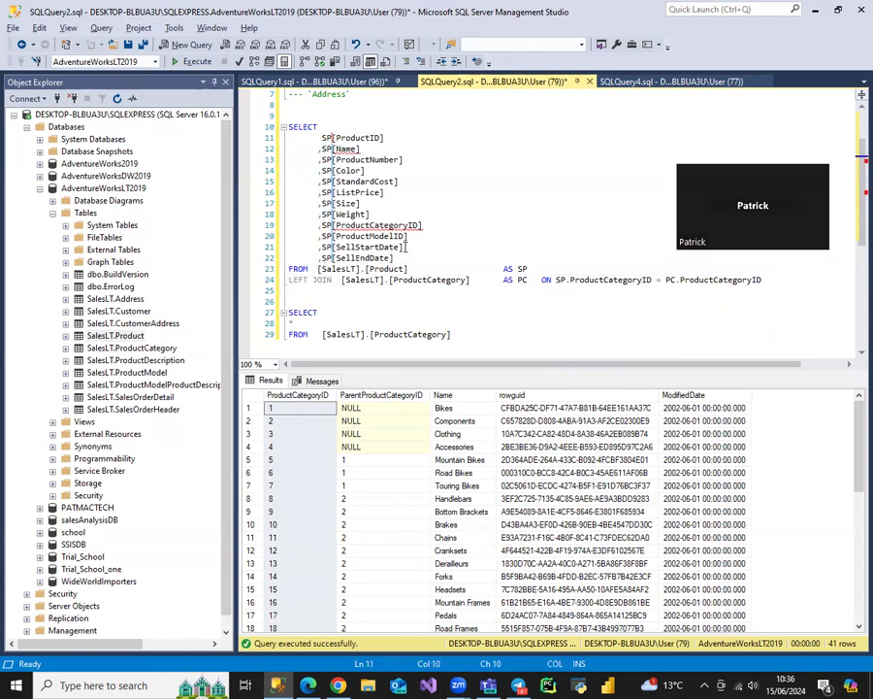
text(.)
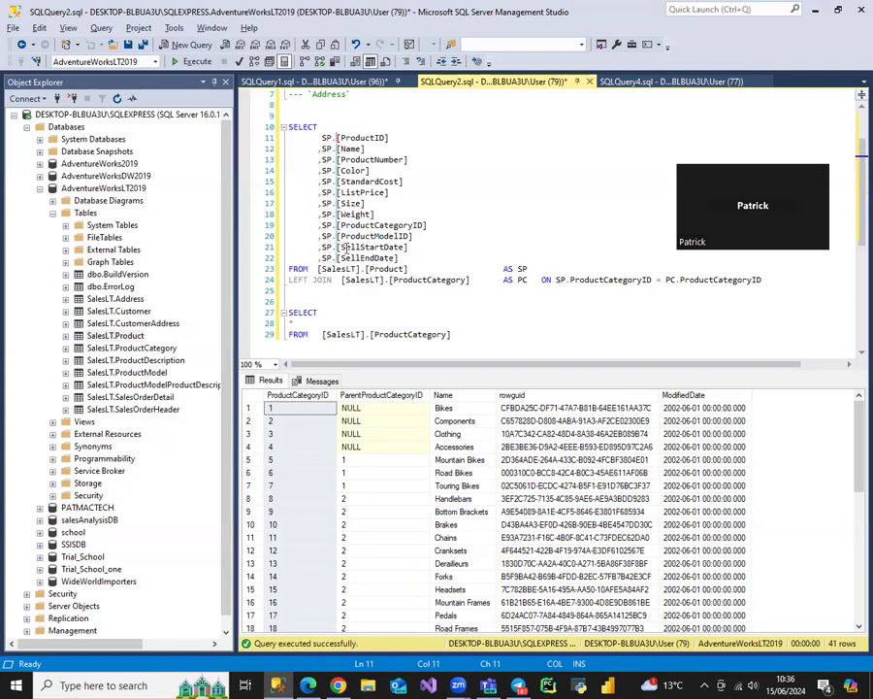
click(398, 257)
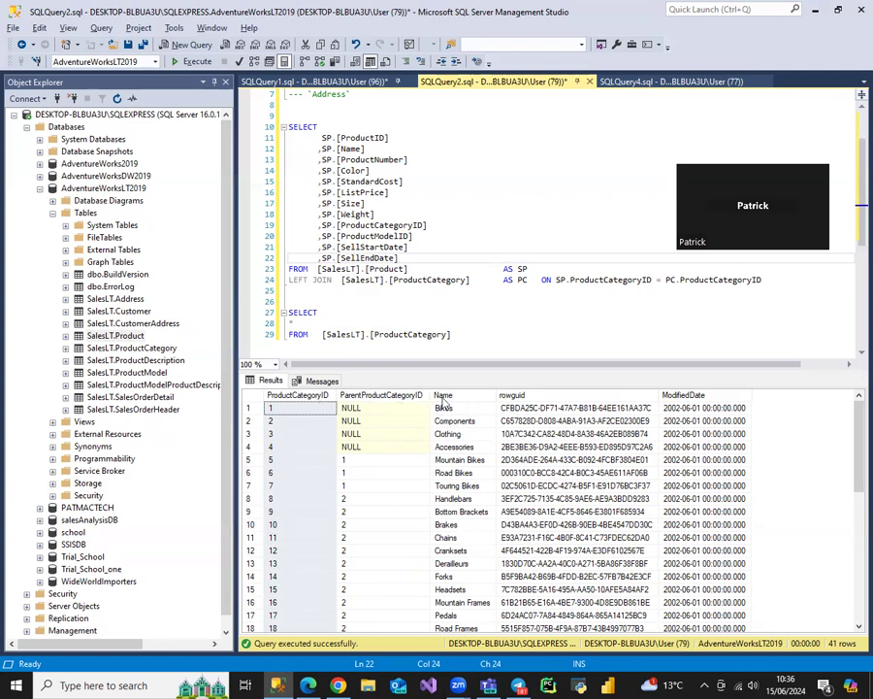
Check the product Name column in SQLQuery4.sql, and alias SP.[Name] AS FULL_NAME in SQLQuery2.sql.
scroll(459, 302, down, 1)
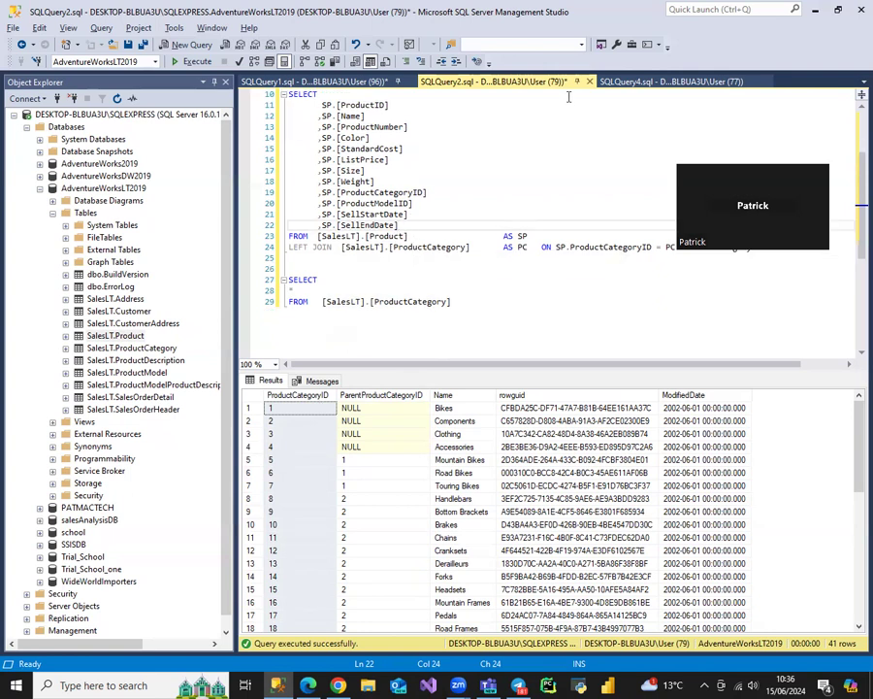
click(617, 81)
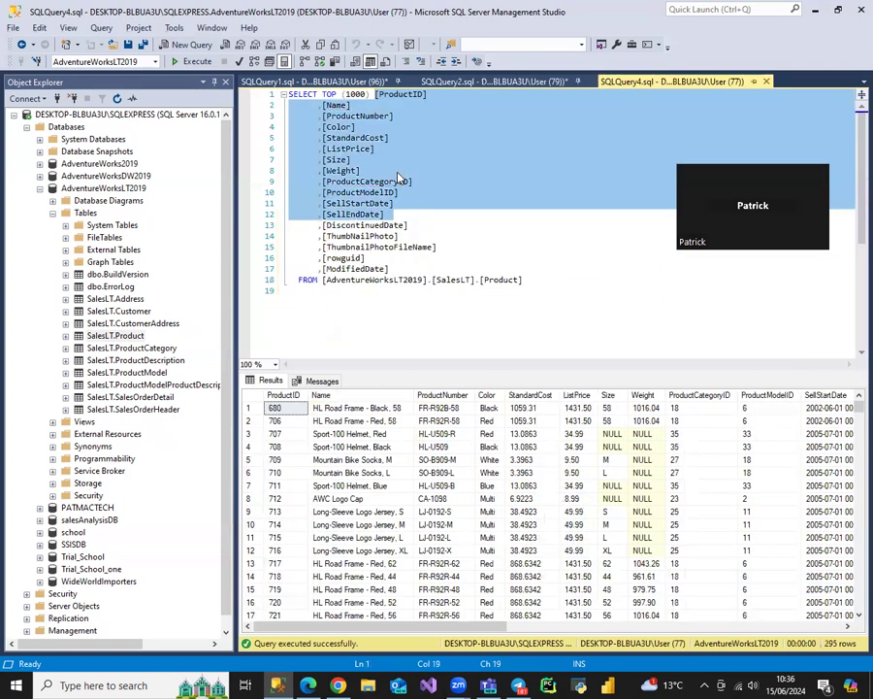
click(350, 107)
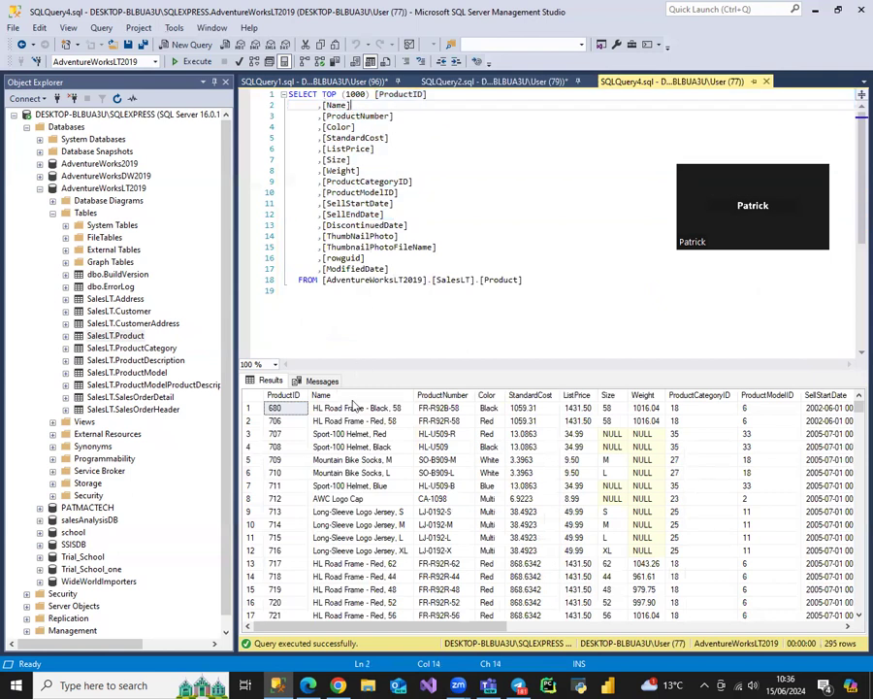
click(478, 83)
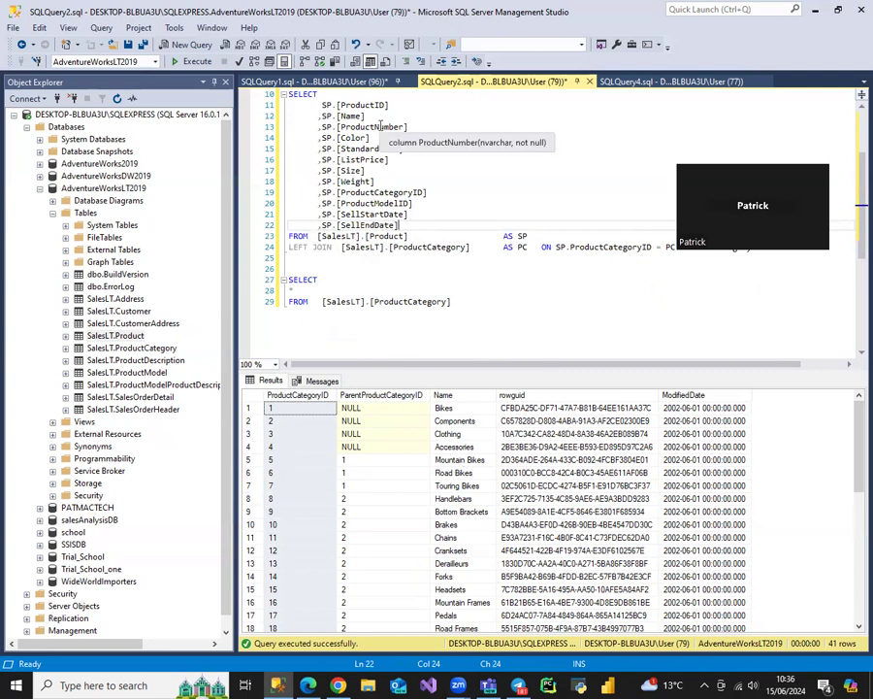
click(382, 117)
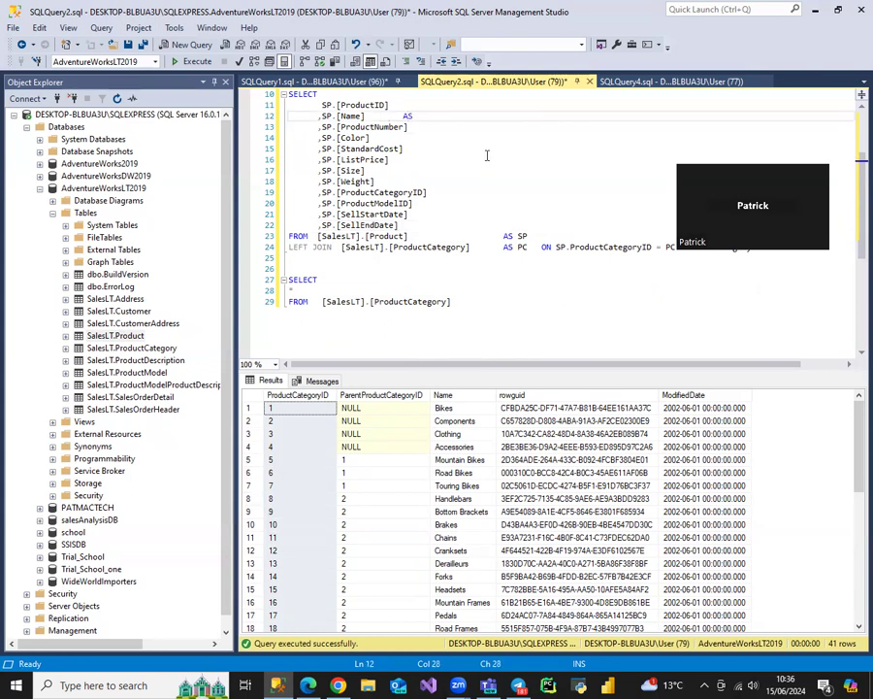
text(AS FULL_NAME)
Add the category column PC.[Name] to the SELECT list below SP.[SellEndDate].
click(417, 229)
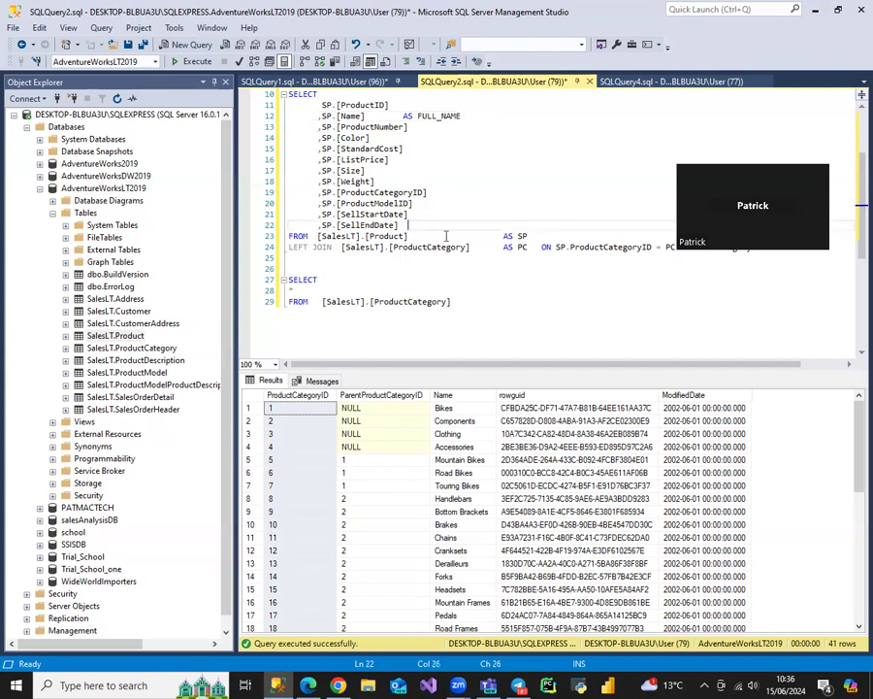
key(Return)
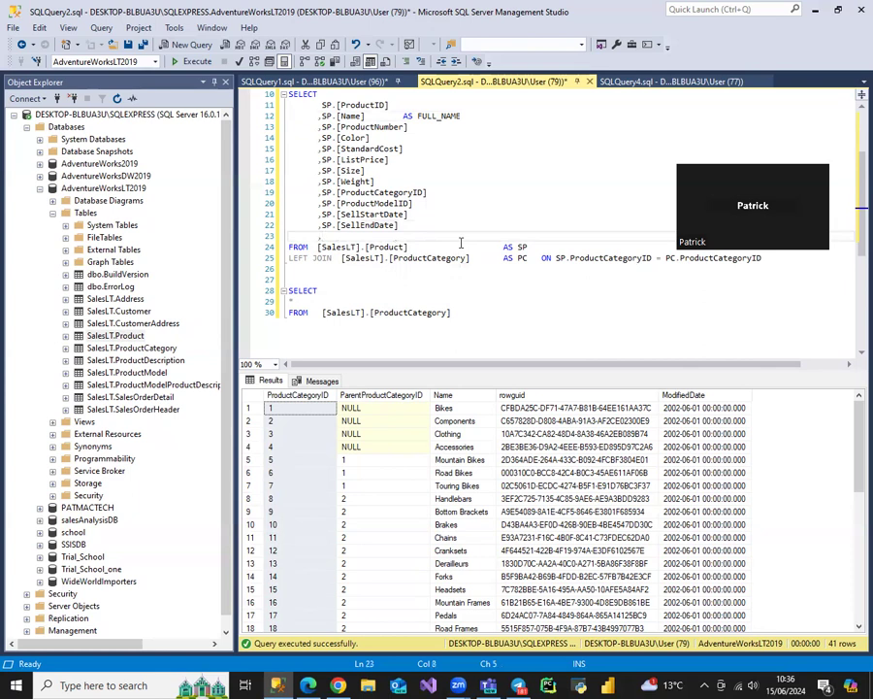
text(,PC.)
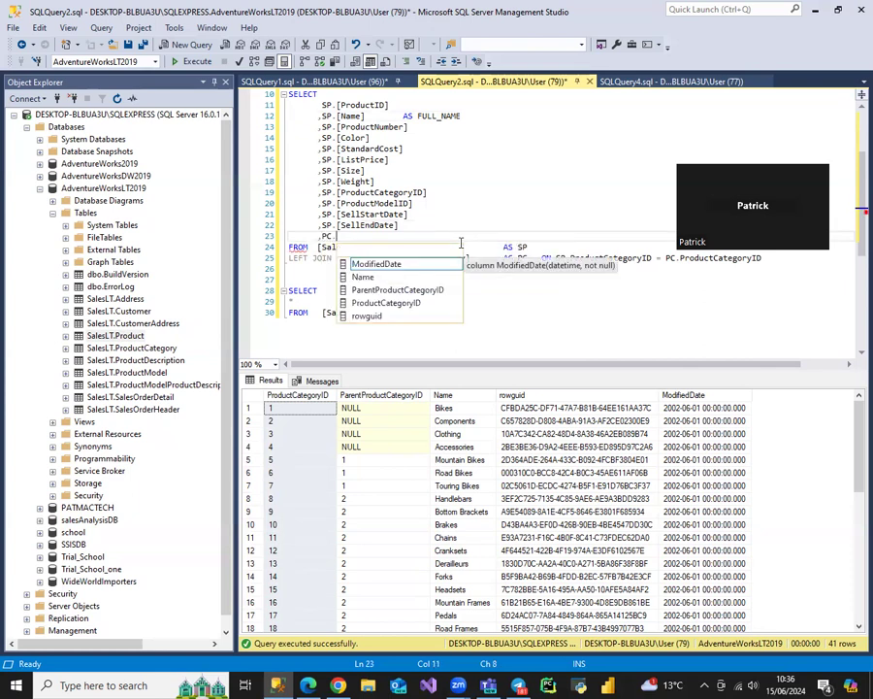
key(Down)
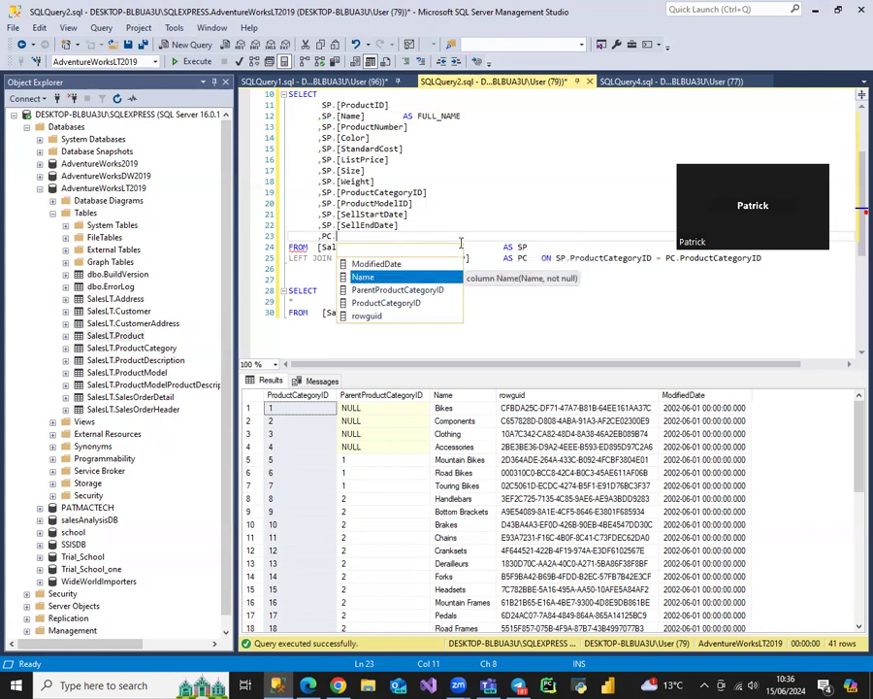
key(Tab)
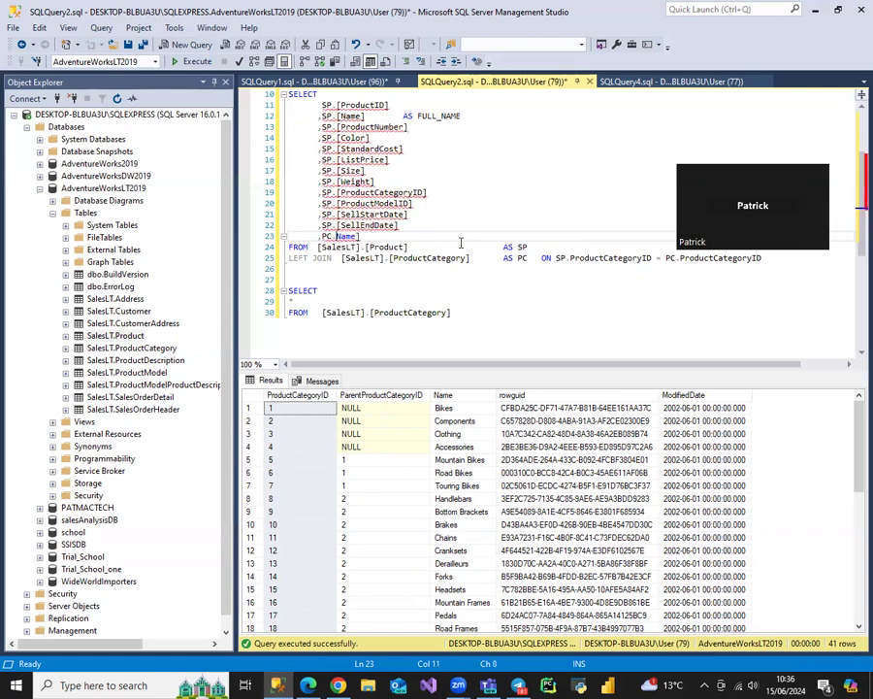
key(ctrl+space)
key(End)
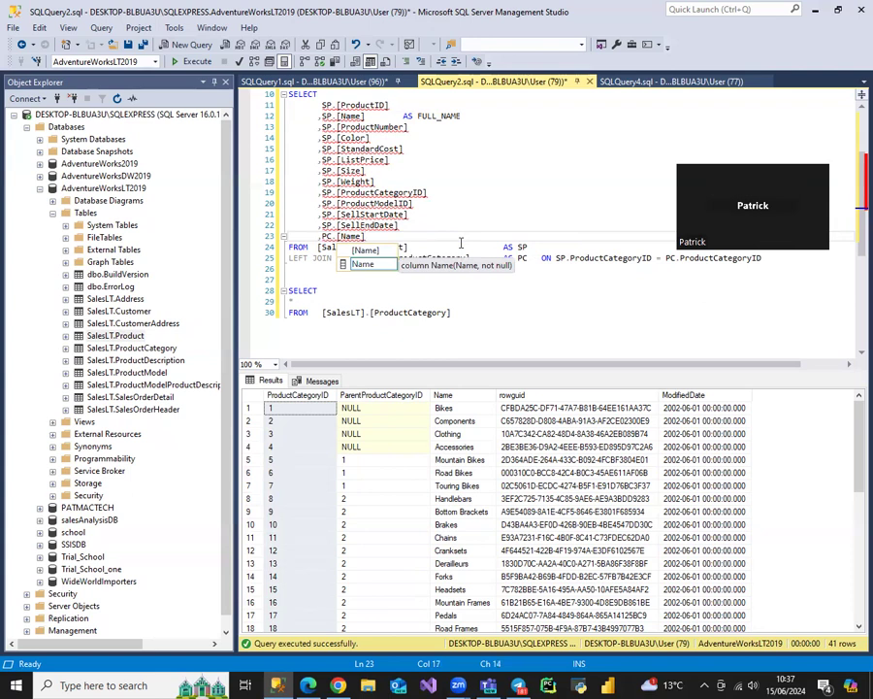
key(Escape)
Add the column PC.ParentProductCategoryID to the SELECT list below PC.[Name].
key(Return)
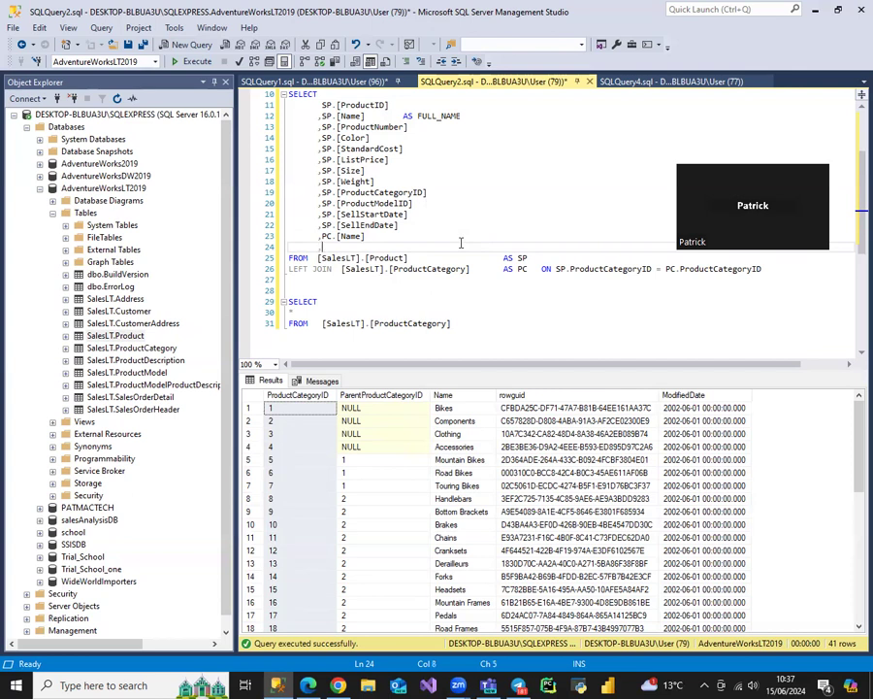
text(ARE)
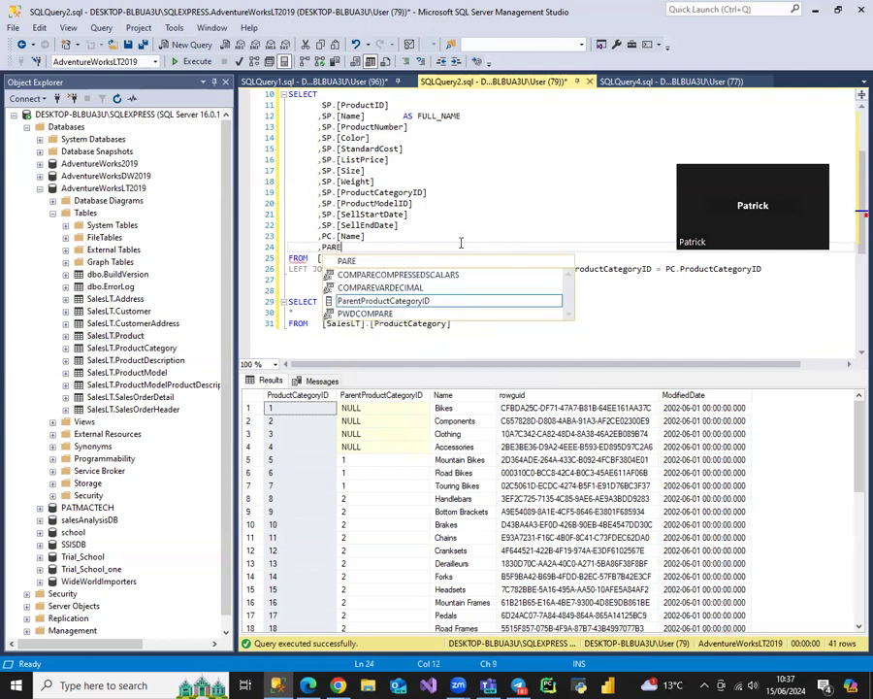
key(BackSpace)
key(BackSpace)
key(BackSpace)
key(BackSpace)
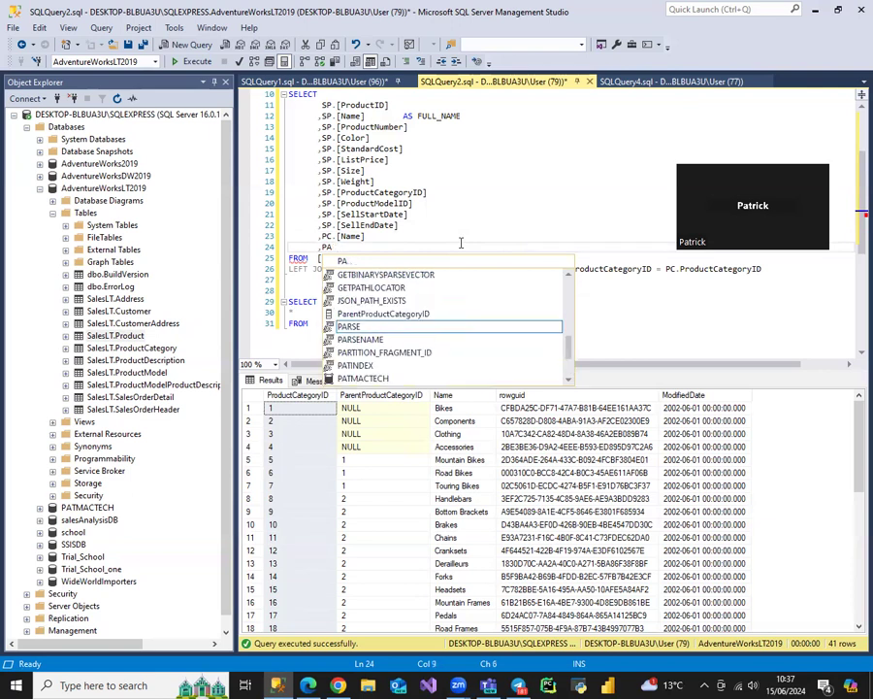
text(P)
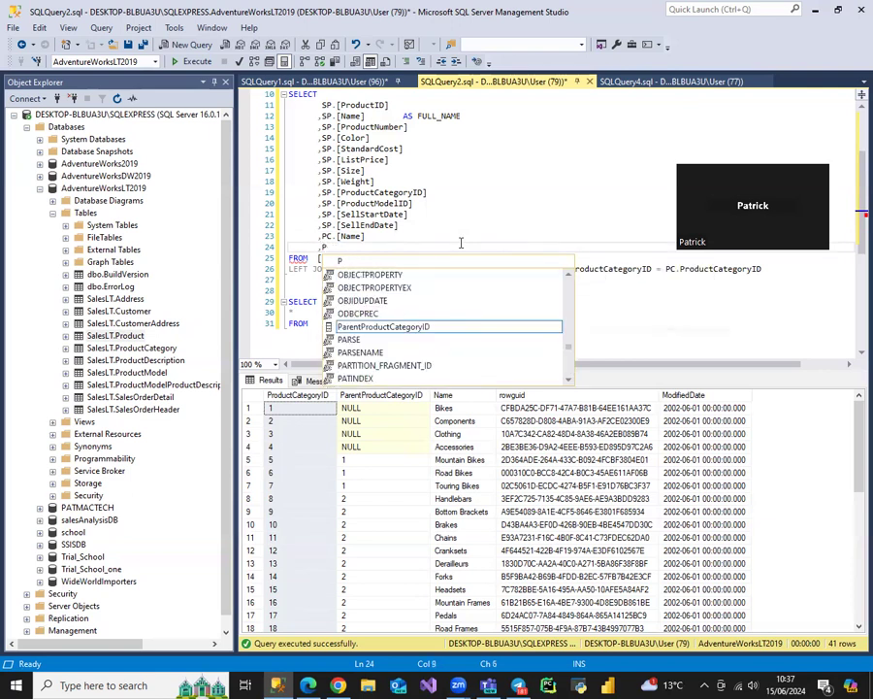
text(C.PARE)
key(Tab)
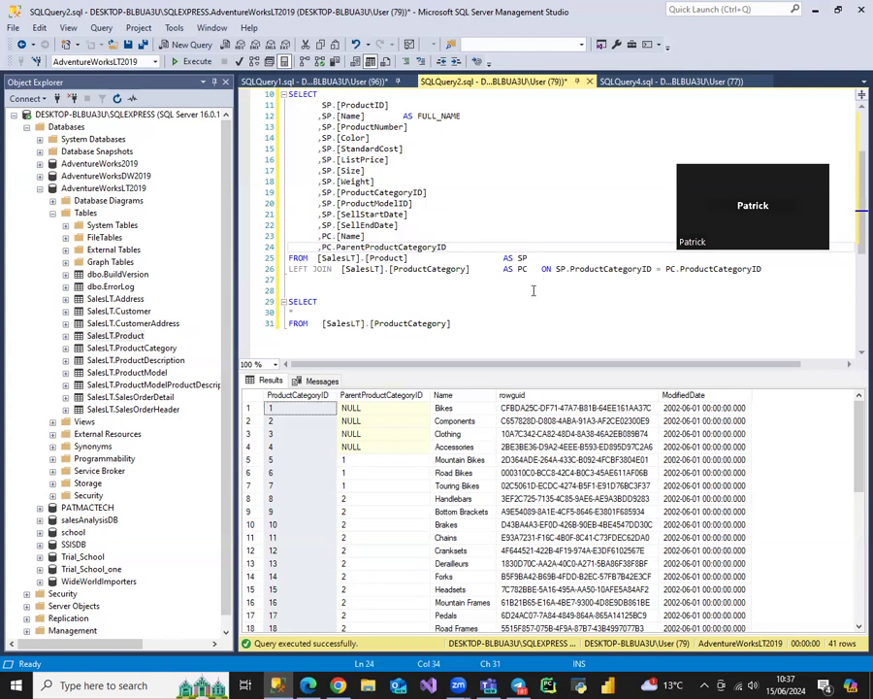
Review the requested tables in the header comments, and comment out the standalone SELECT * query on [SalesLT].[ProductCategory].
scroll(533, 291, down, 1)
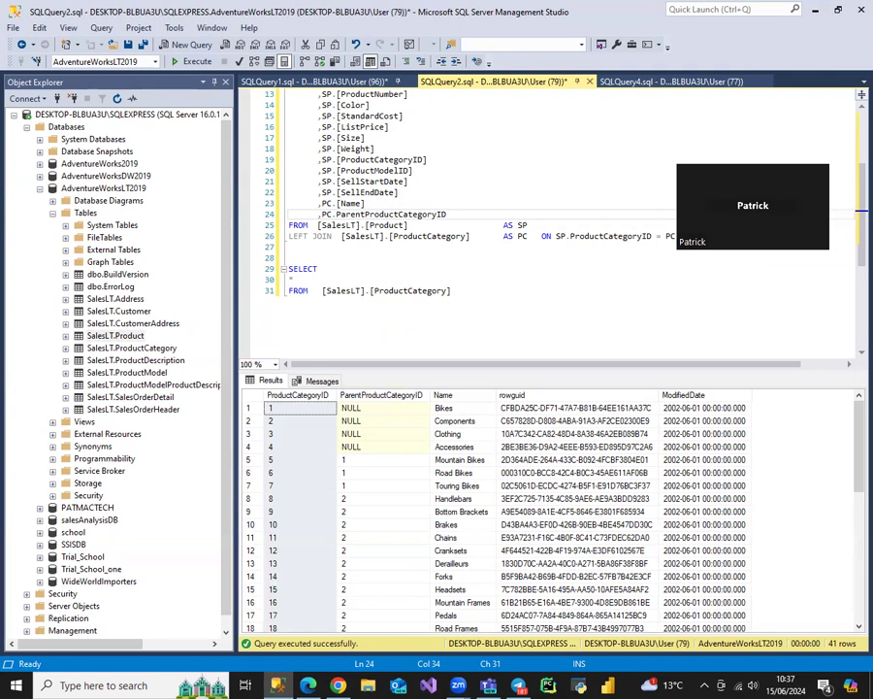
click(773, 239)
scroll(733, 274, up, 4)
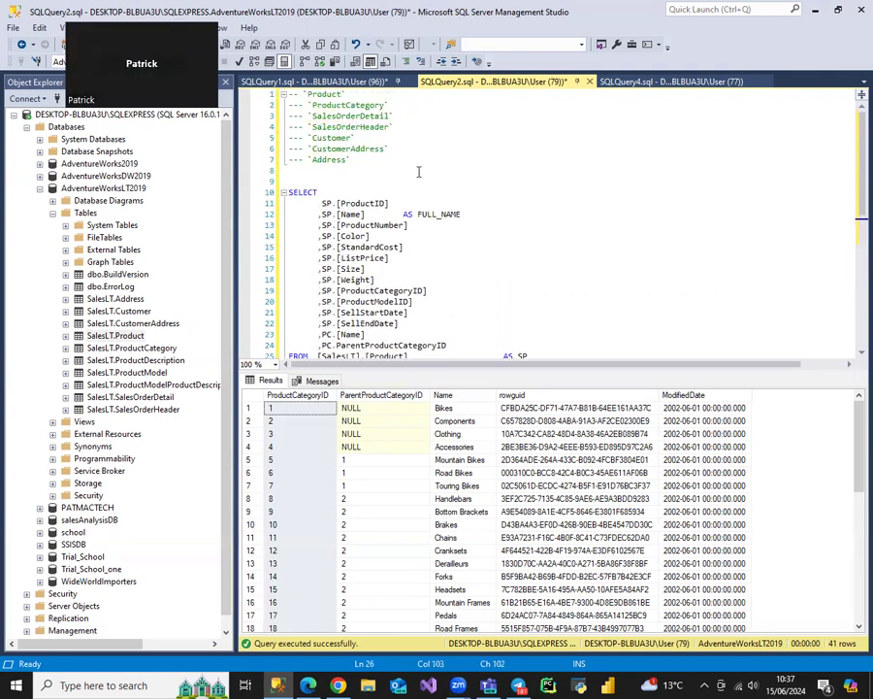
scroll(418, 171, down, 4)
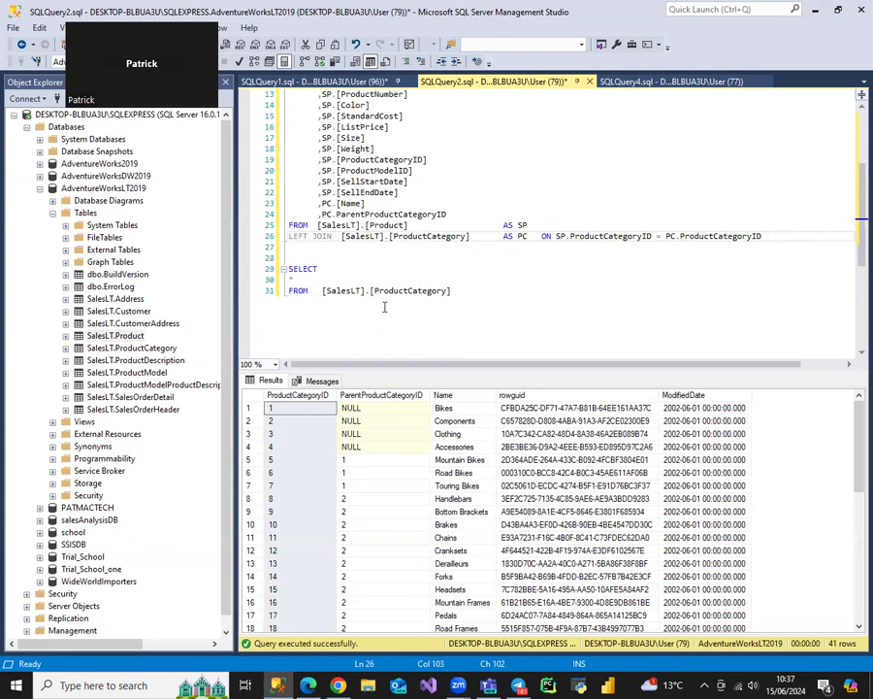
scroll(425, 305, up, 4)
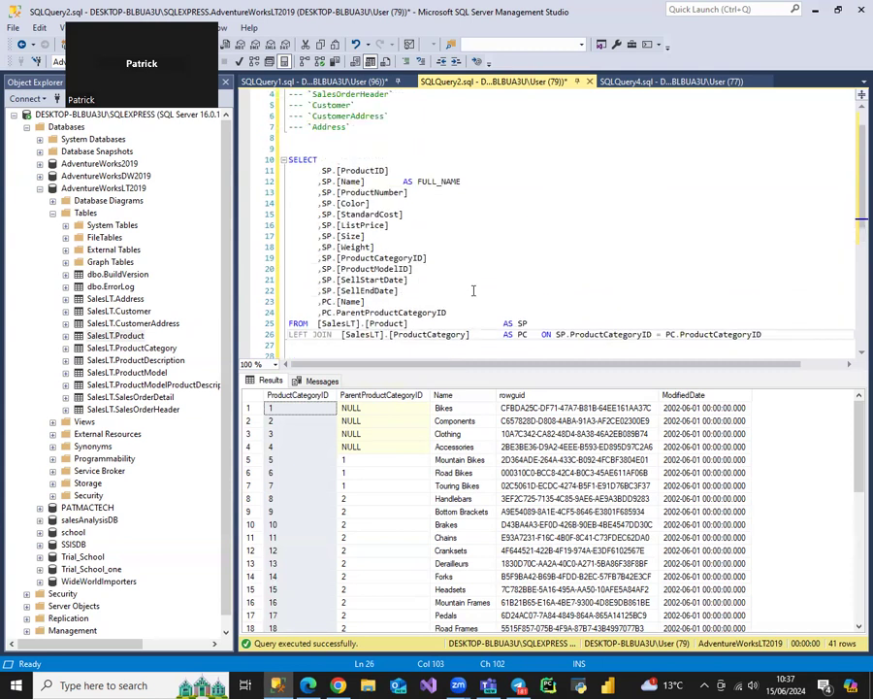
drag(397, 115, 311, 116)
scroll(418, 167, down, 6)
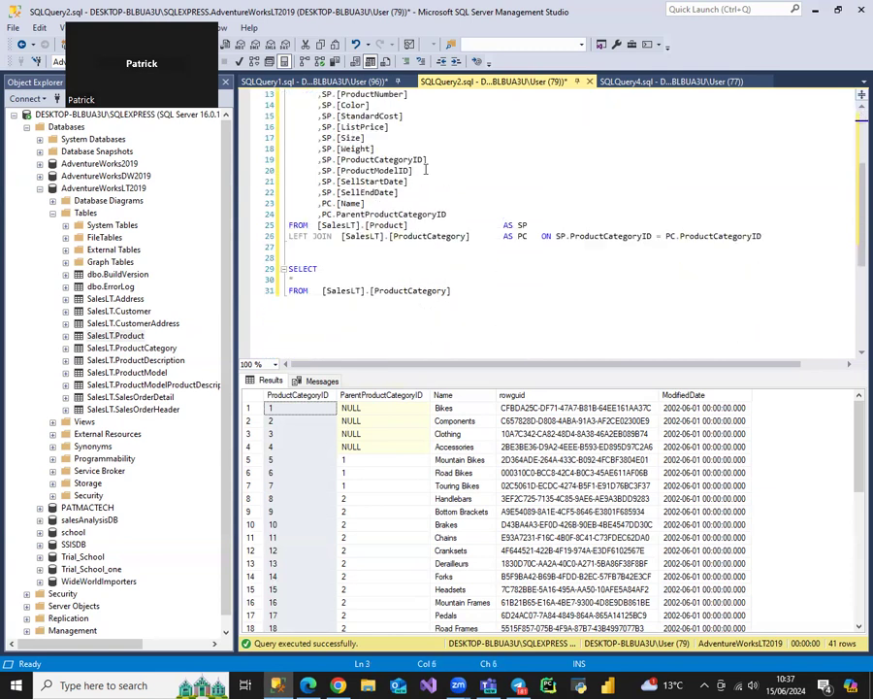
drag(451, 225, 288, 203)
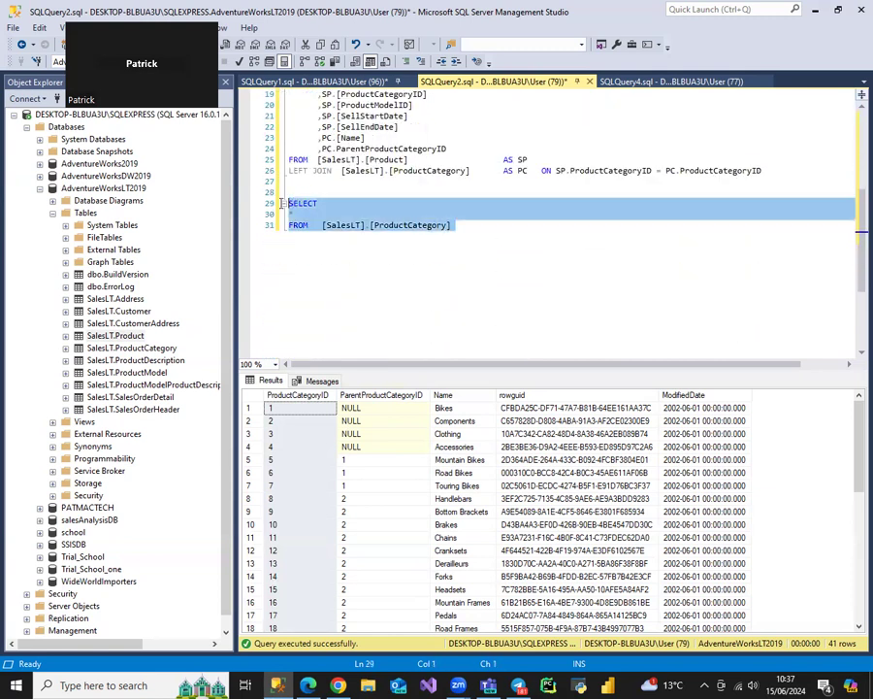
key(ctrl+k)
key(ctrl+c)
Write a separate SELECT * FROM [SalesLT].[SalesOrderDetail] query below the commented-out block.
click(448, 252)
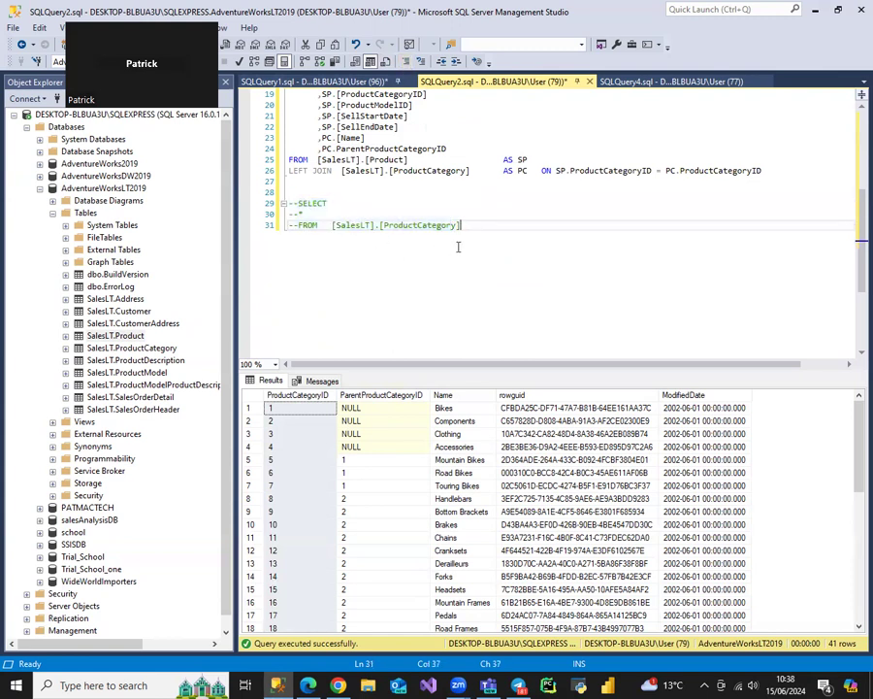
key(Return)
key(Return)
text(SELECT)
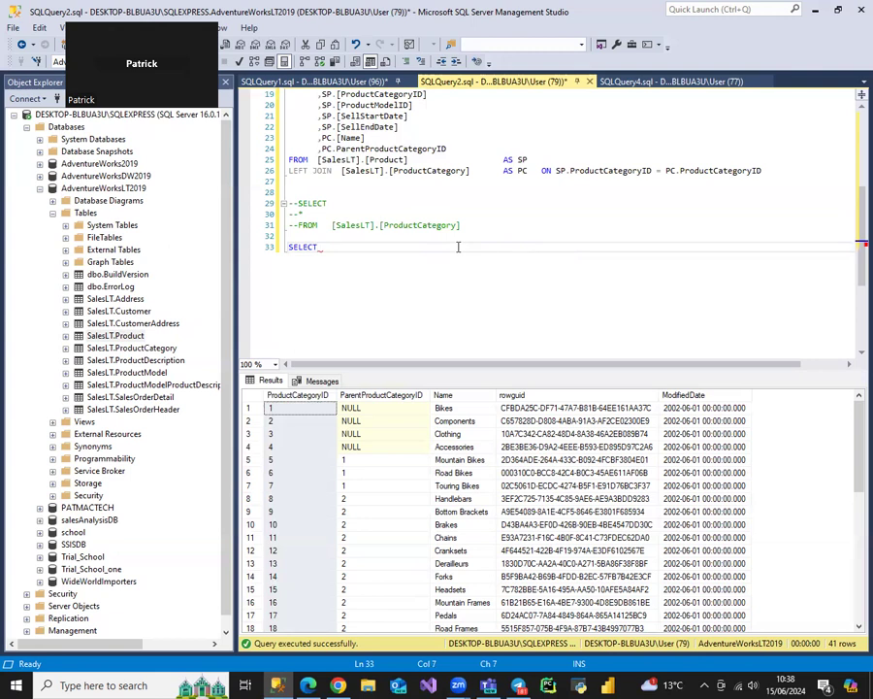
key(Return)
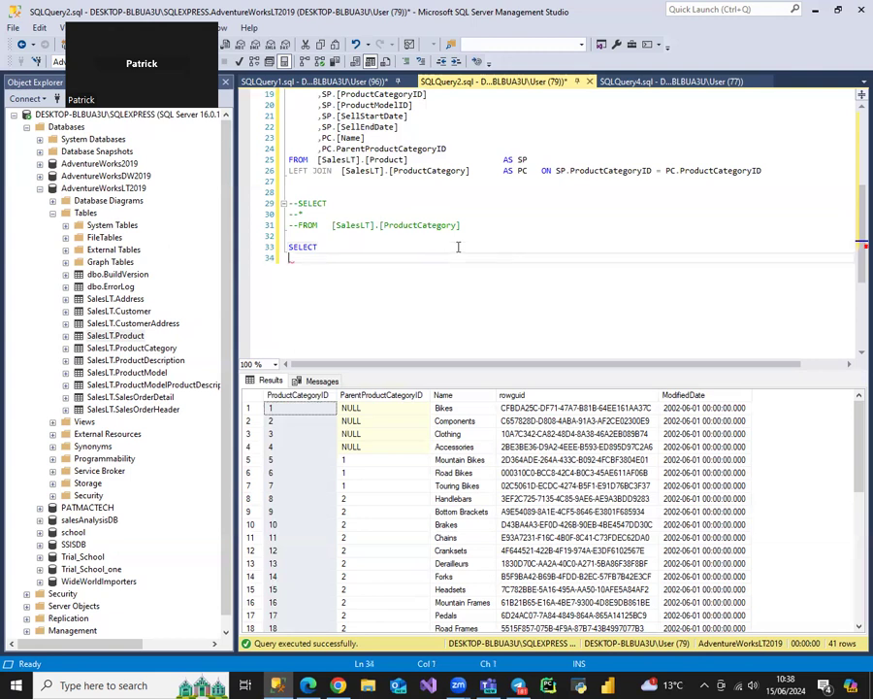
text(*)
key(Return)
text(FROM)
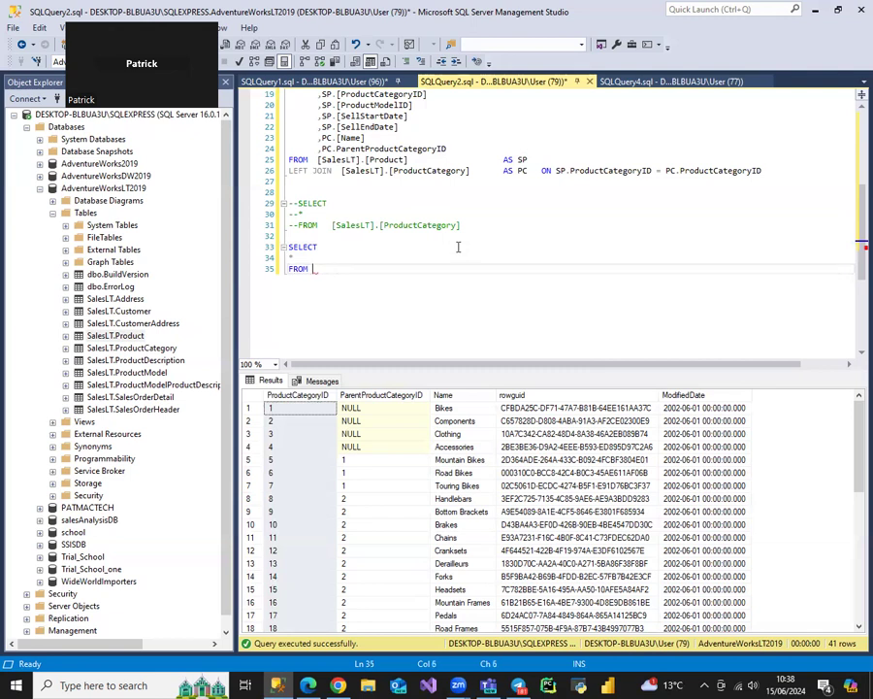
scroll(411, 171, up, 6)
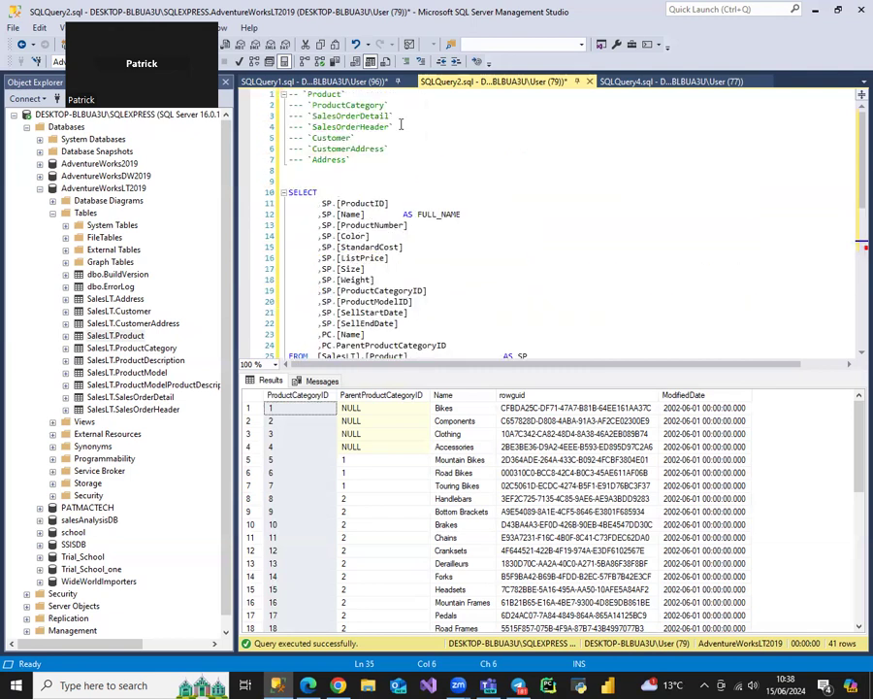
scroll(411, 167, down, 7)
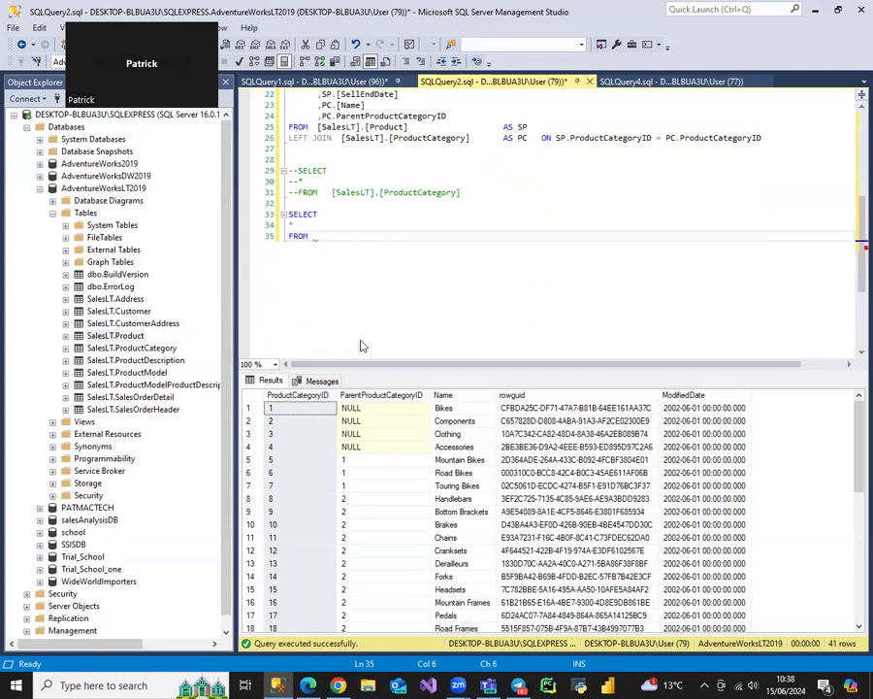
scroll(373, 171, up, 7)
scroll(373, 171, down, 8)
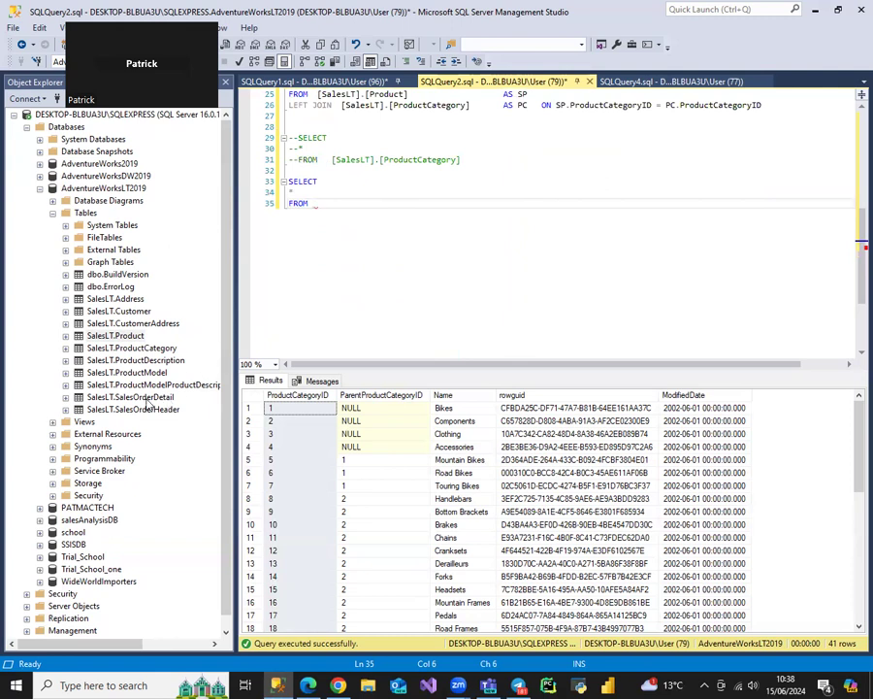
drag(114, 335, 265, 180)
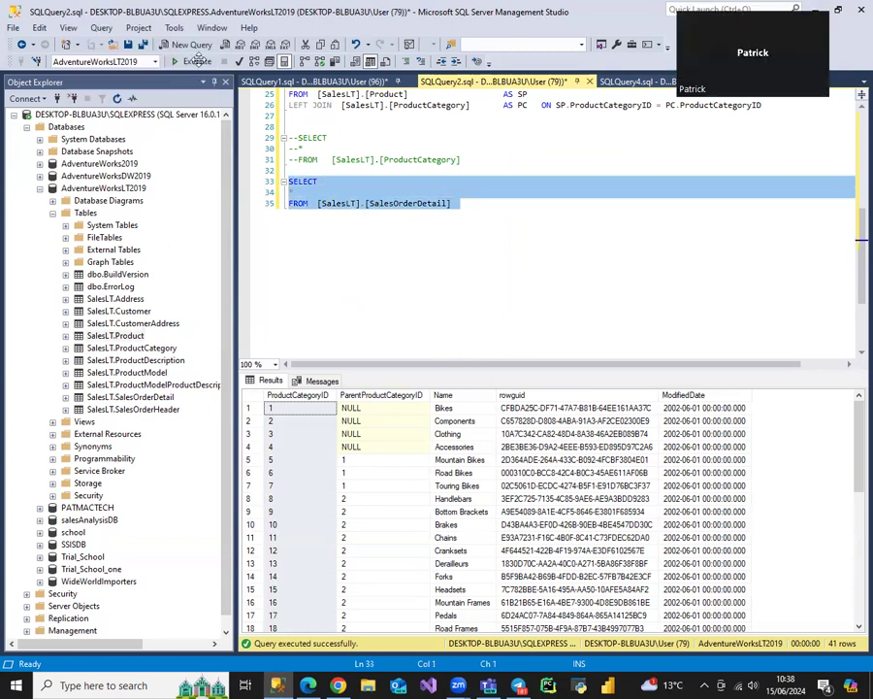
Run only the SalesOrderDetail query and check its SalesOrderID, SalesOrderDetailID and ProductID columns against the main query's SP.[ProductID].
click(197, 60)
click(288, 395)
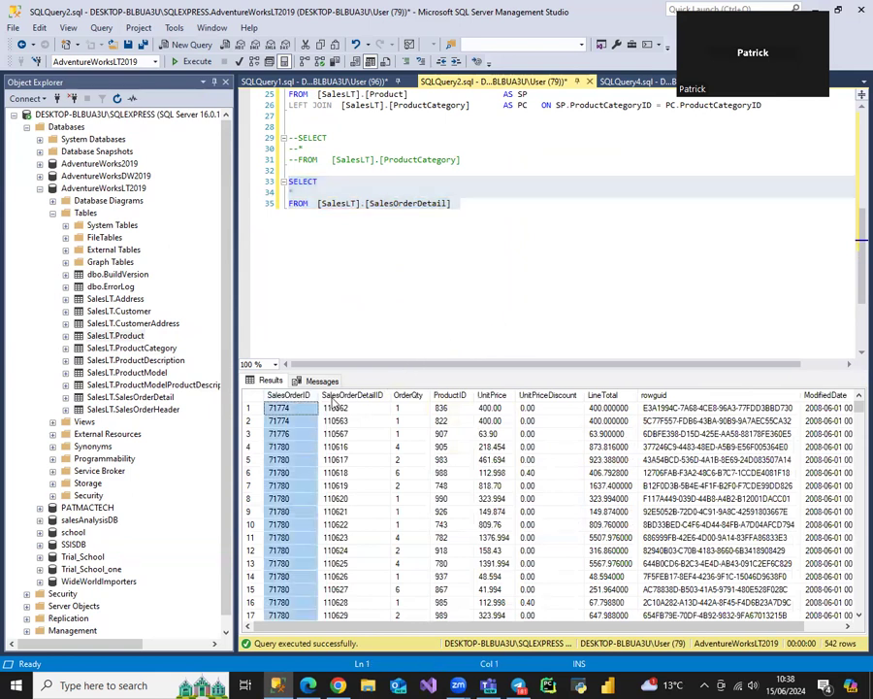
click(355, 396)
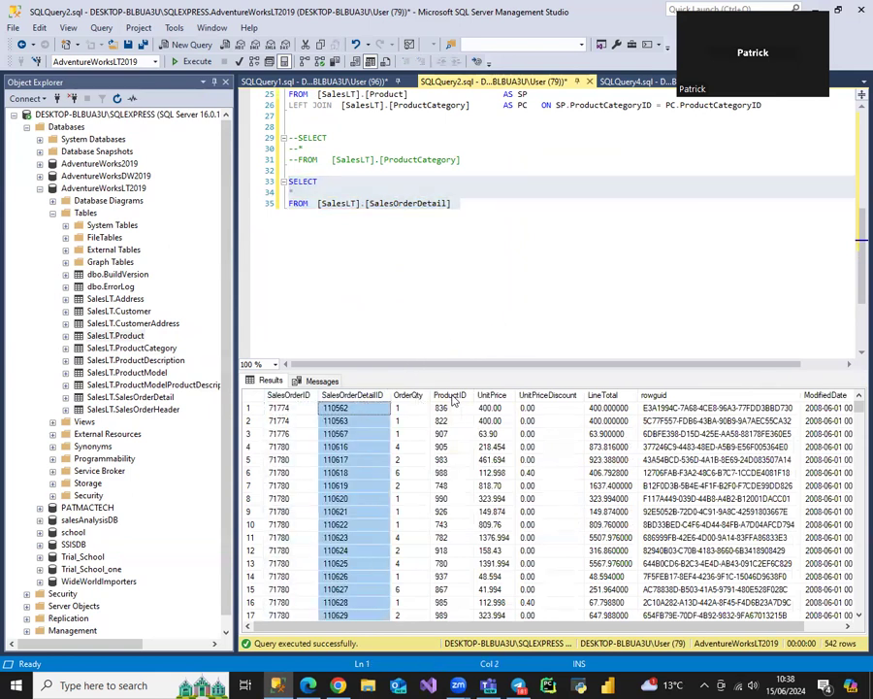
click(449, 395)
click(477, 279)
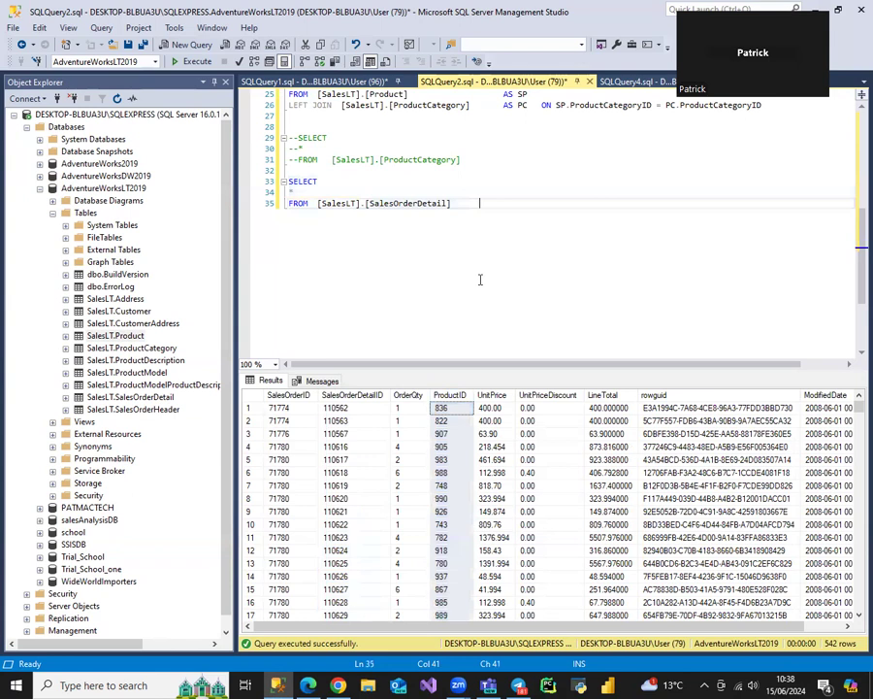
scroll(476, 278, up, 6)
scroll(467, 272, up, 4)
scroll(467, 273, down, 4)
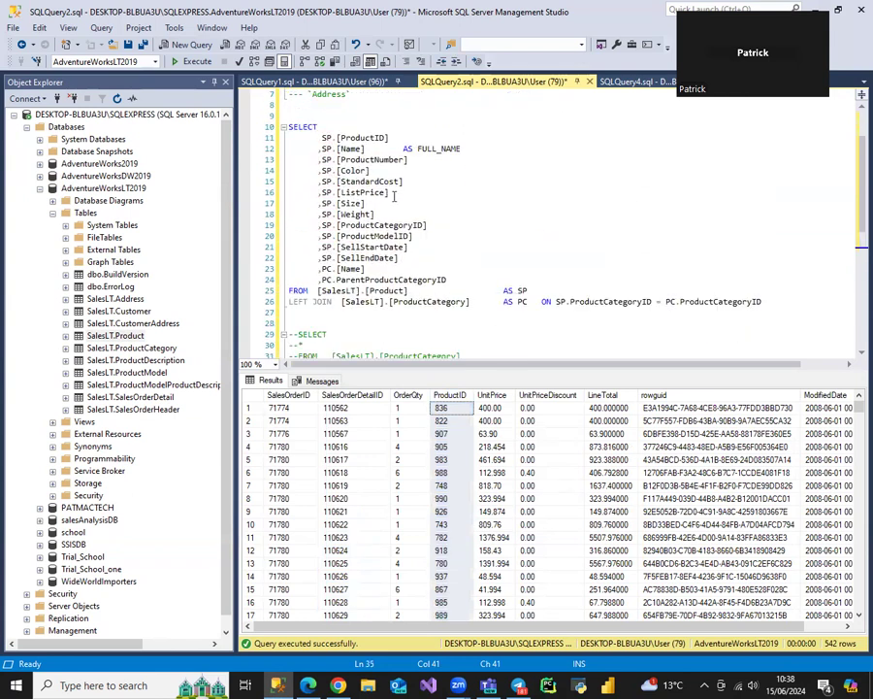
click(413, 146)
scroll(433, 203, down, 1)
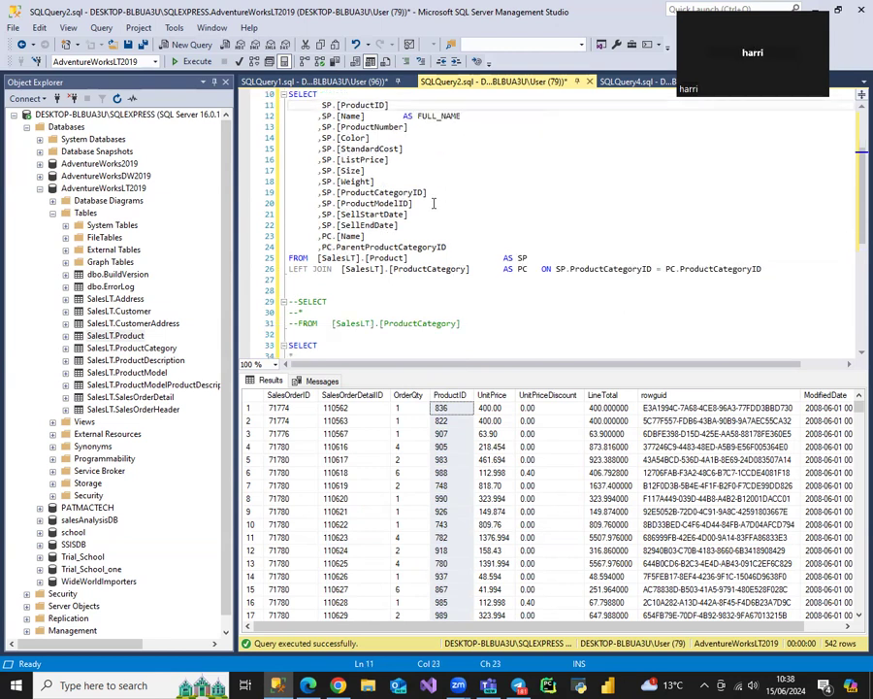
scroll(433, 203, down, 2)
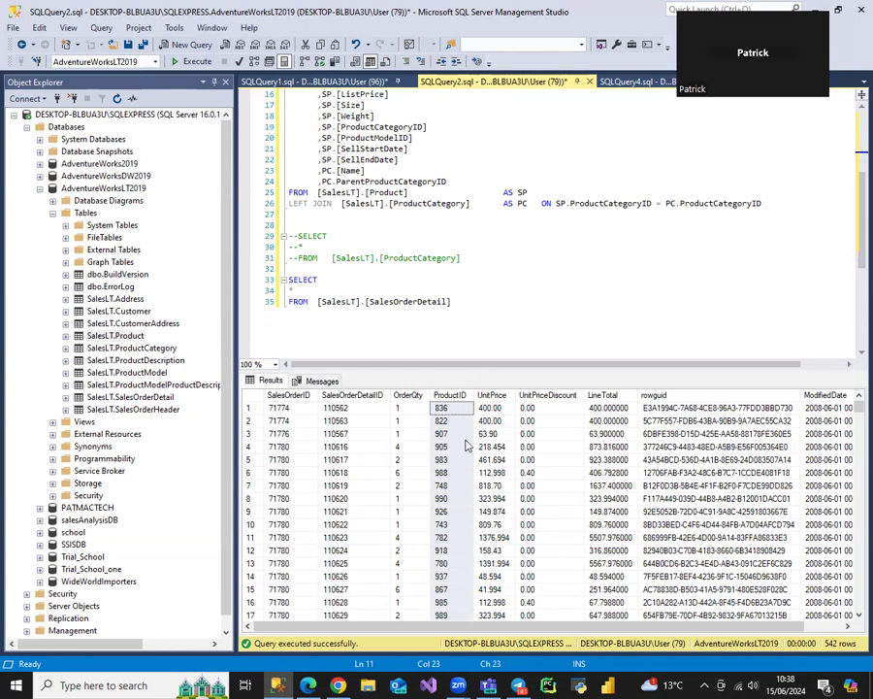
Add a LEFT JOIN to [SalesLT].[SalesOrderDetail] AS SD beneath the ProductCategory join, with the aliases aligned.
scroll(517, 337, up, 1)
click(773, 235)
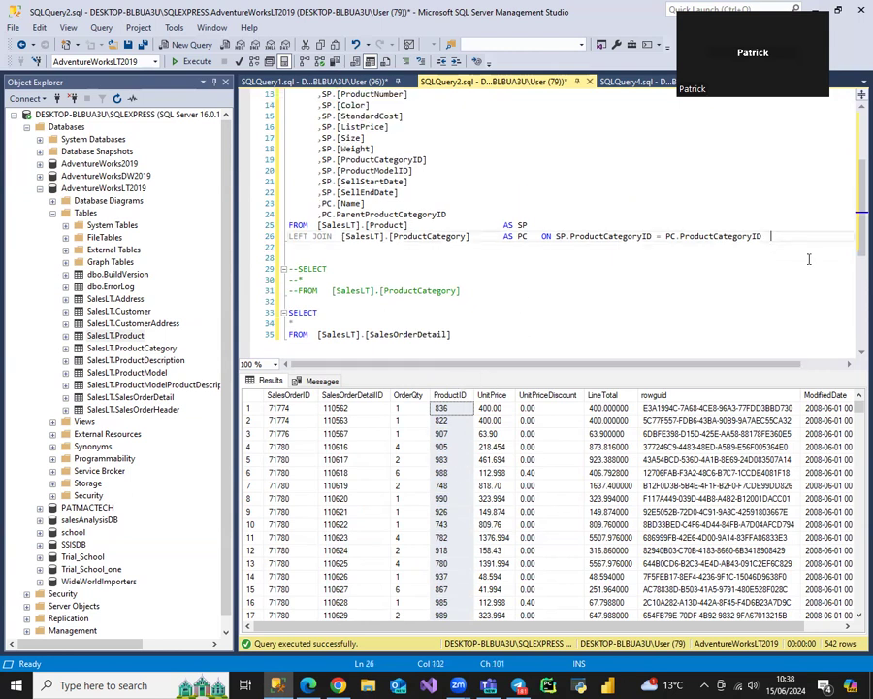
key(Return)
text(LEFT)
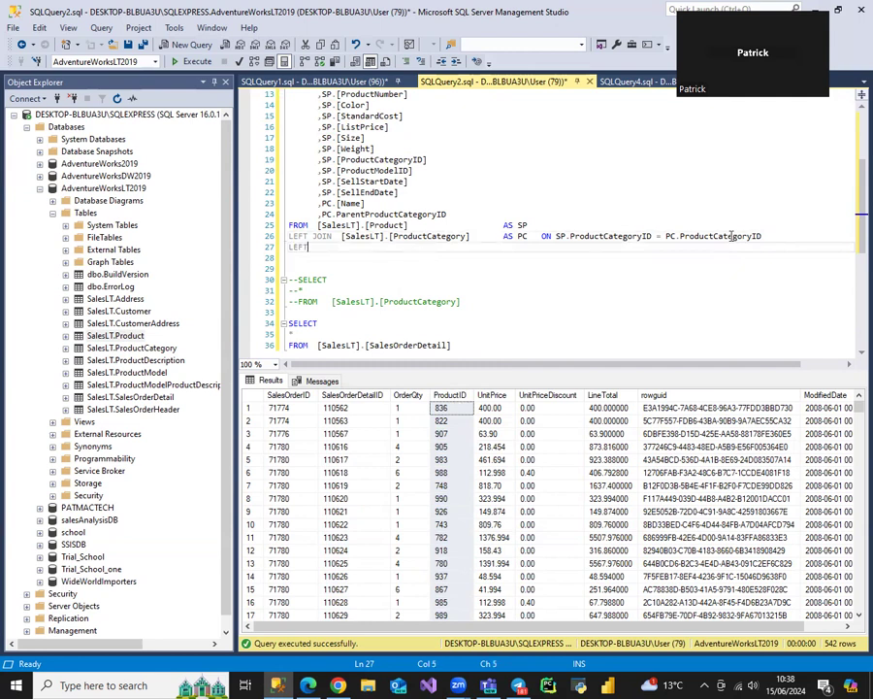
text( JOIN)
drag(154, 400, 408, 248)
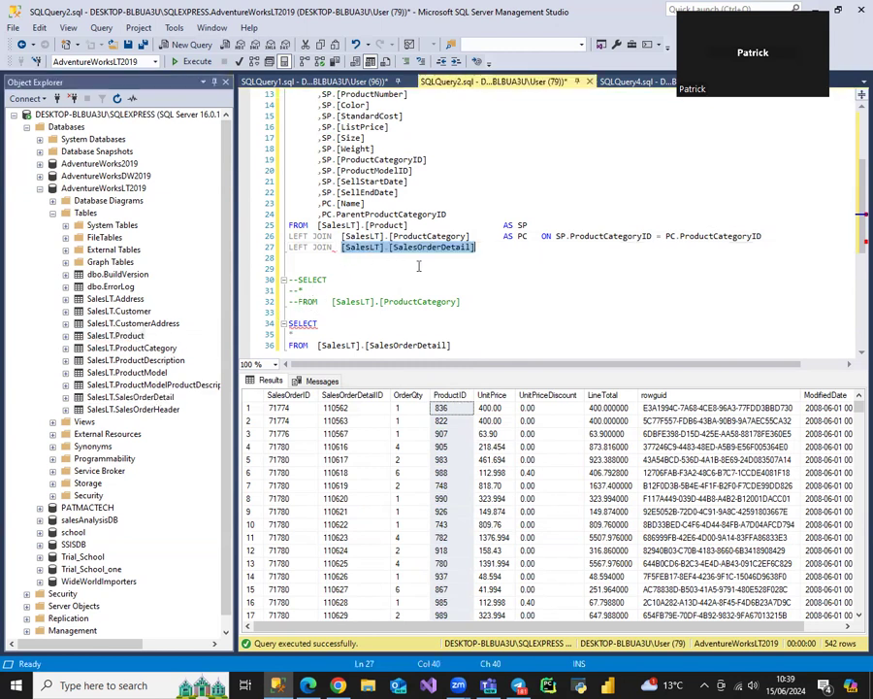
click(483, 249)
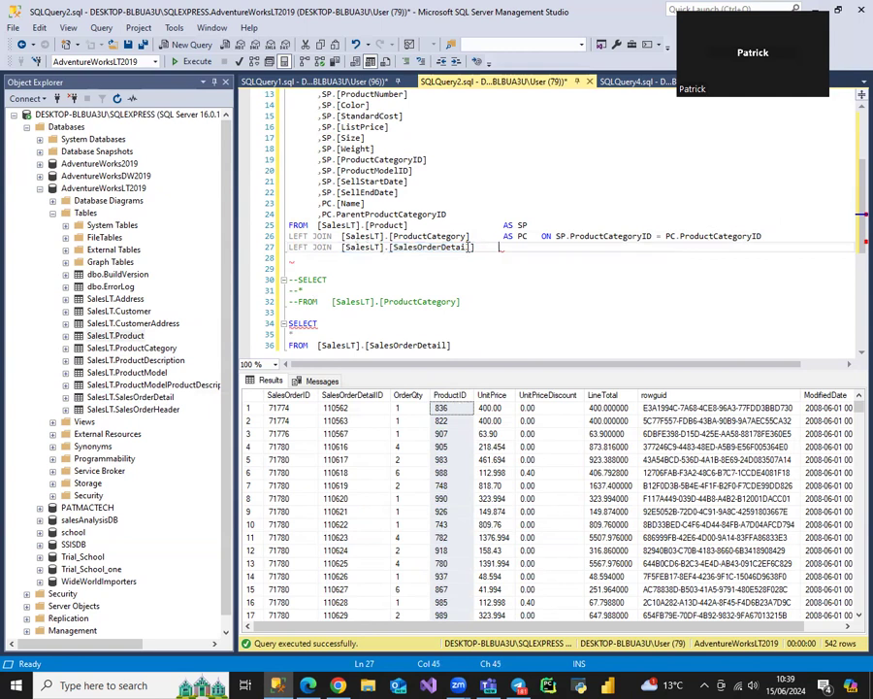
text(AS )
text(D)
text(D   )
Complete the SalesOrderDetail join with the condition ON SP.ProductID = SD.ProductID.
text(ON )
text(SP)
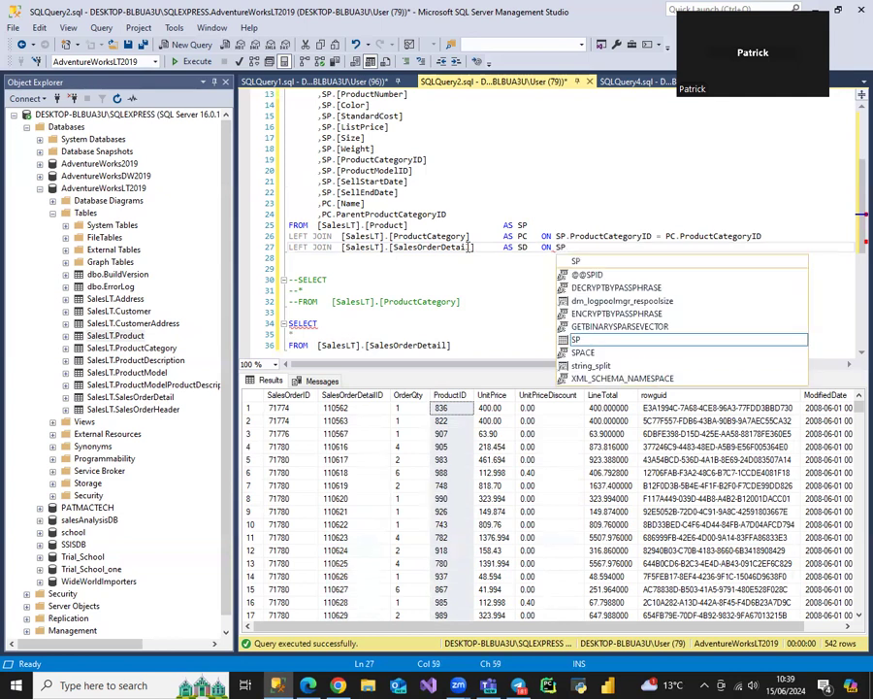
text(.PRO)
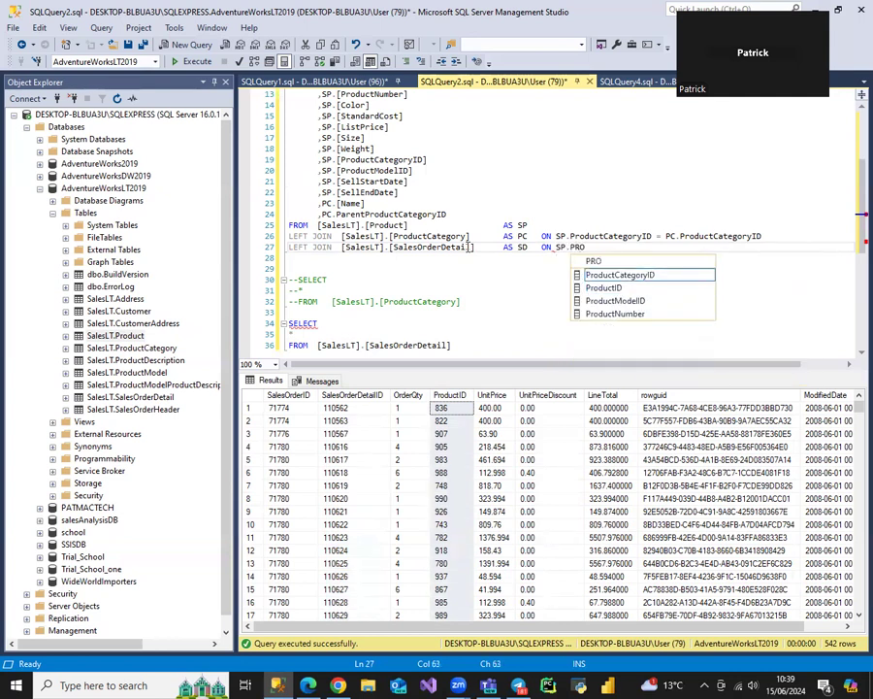
key(Down)
key(Tab)
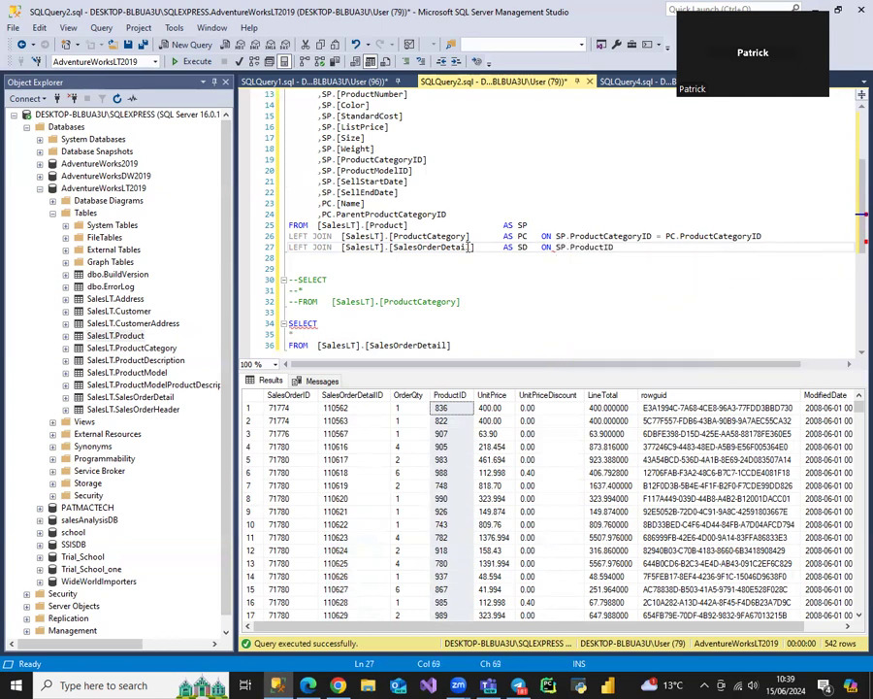
text(= SD)
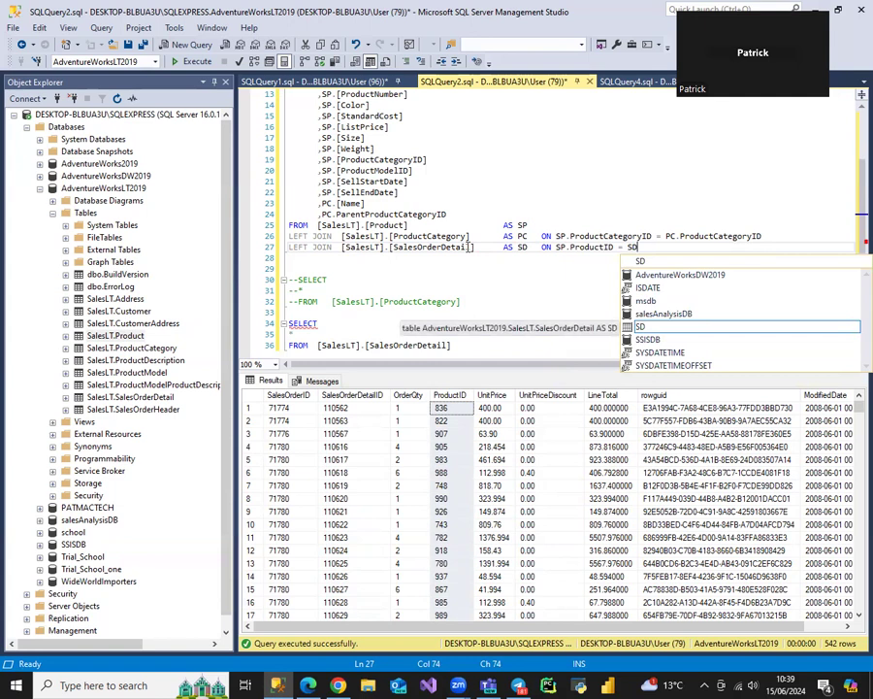
text(.PRO)
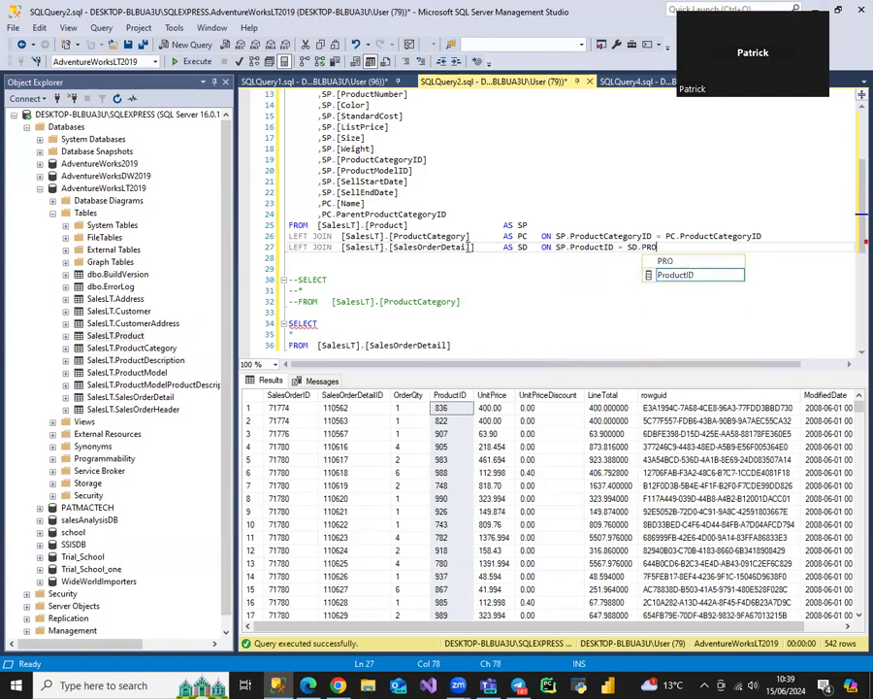
key(Tab)
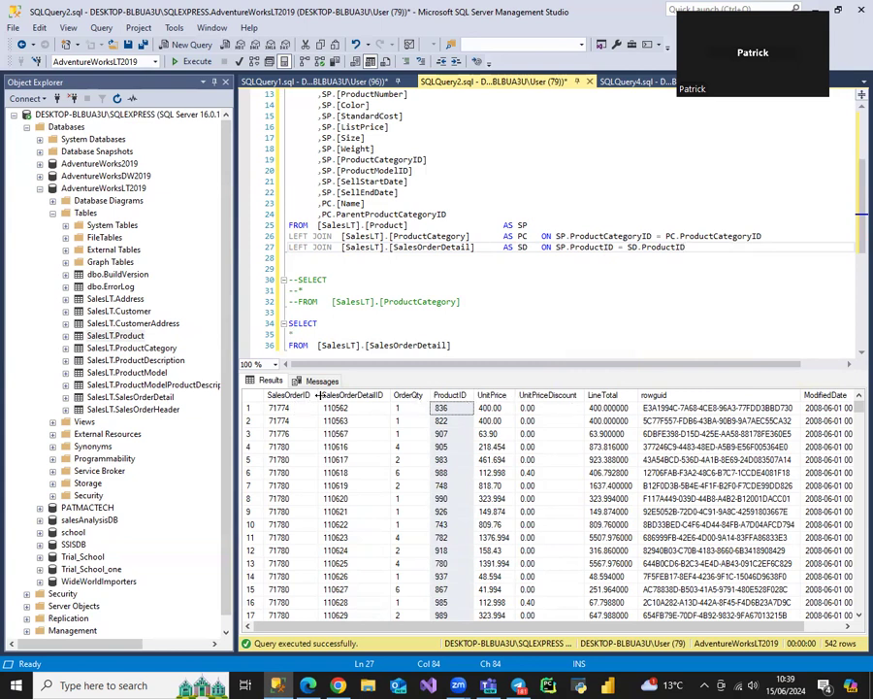
Add the column SD.SalesOrderID to the main query's SELECT list below PC.ParentProductCategoryID.
click(474, 215)
key(Return)
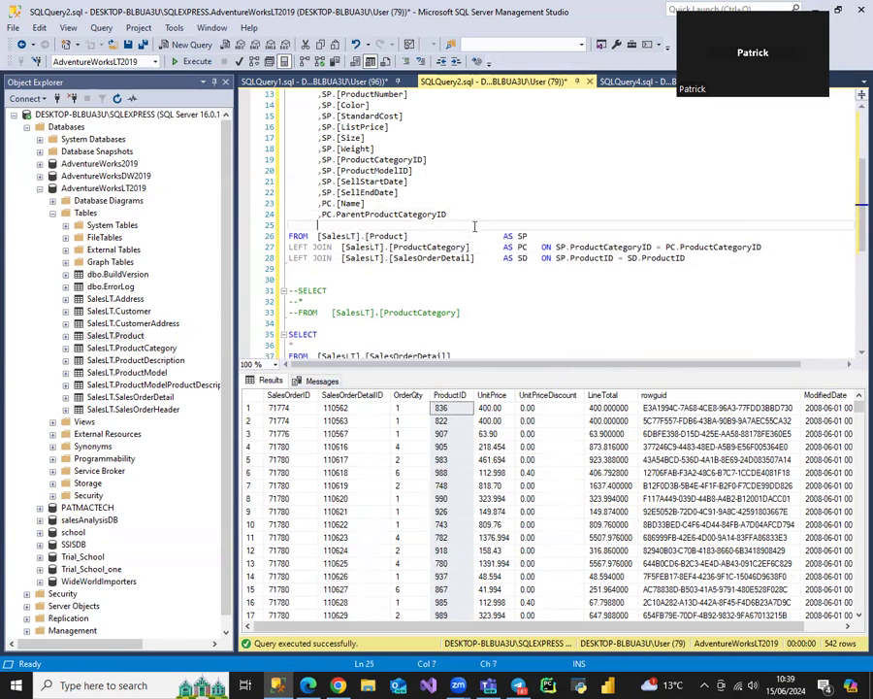
text(,)
key(BackSpace)
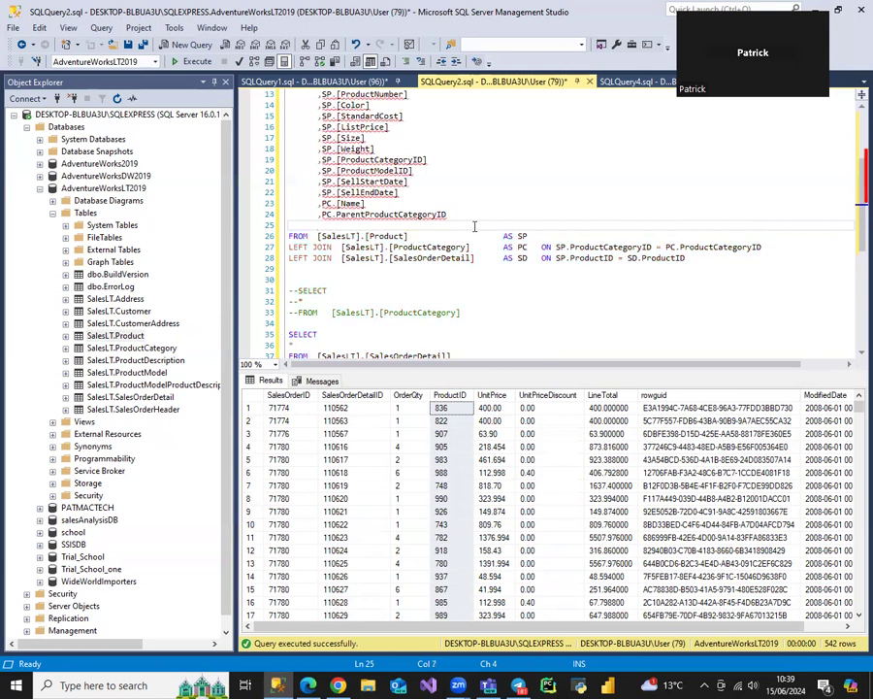
text(,)
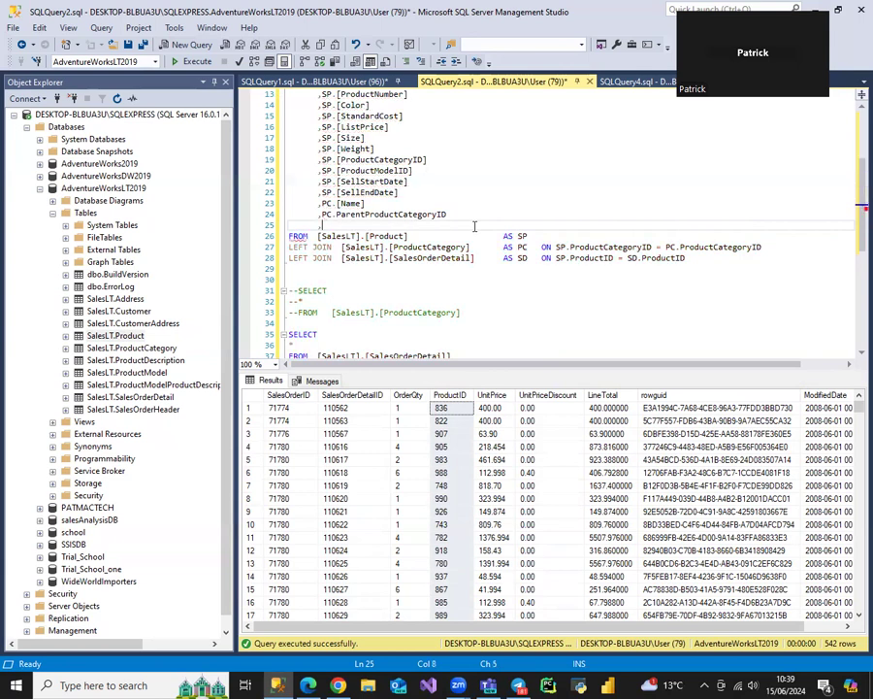
text(SD.SALES)
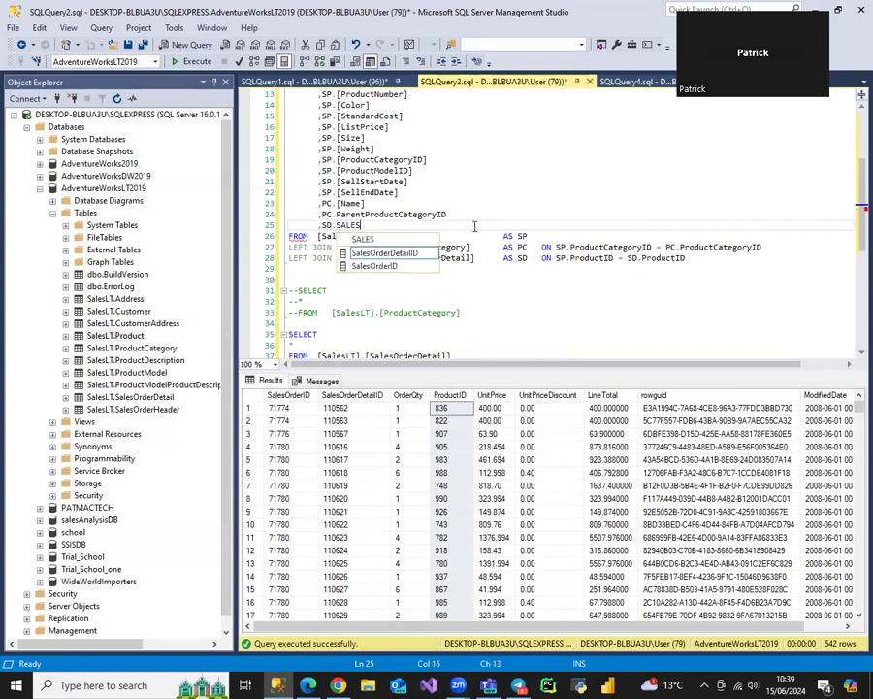
key(Down)
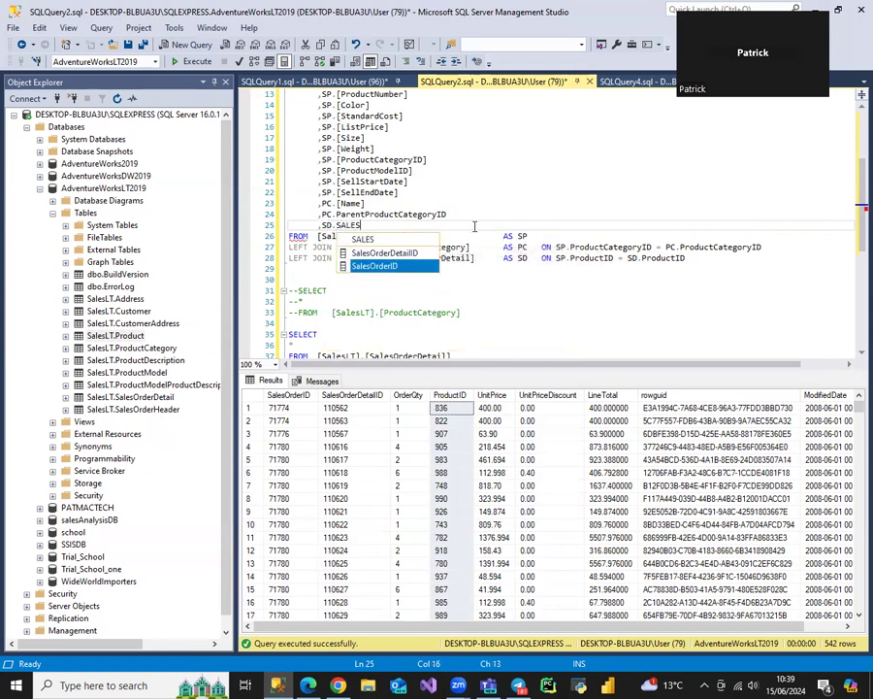
key(Tab)
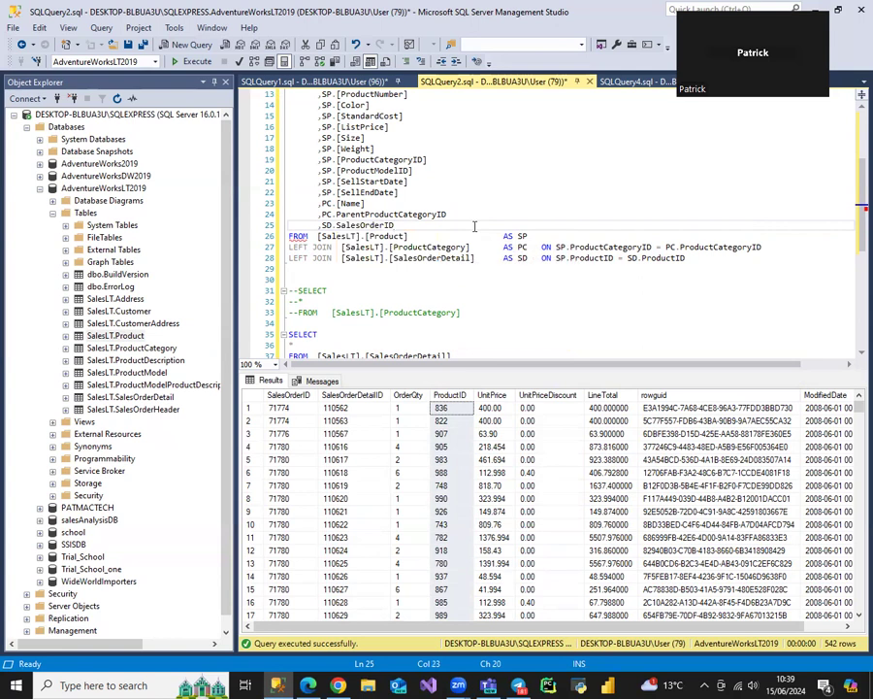
Add the columns SD.OrderQty and SD.UnitPrice to the SELECT list below SD.SalesOrderID.
key(Return)
text(,)
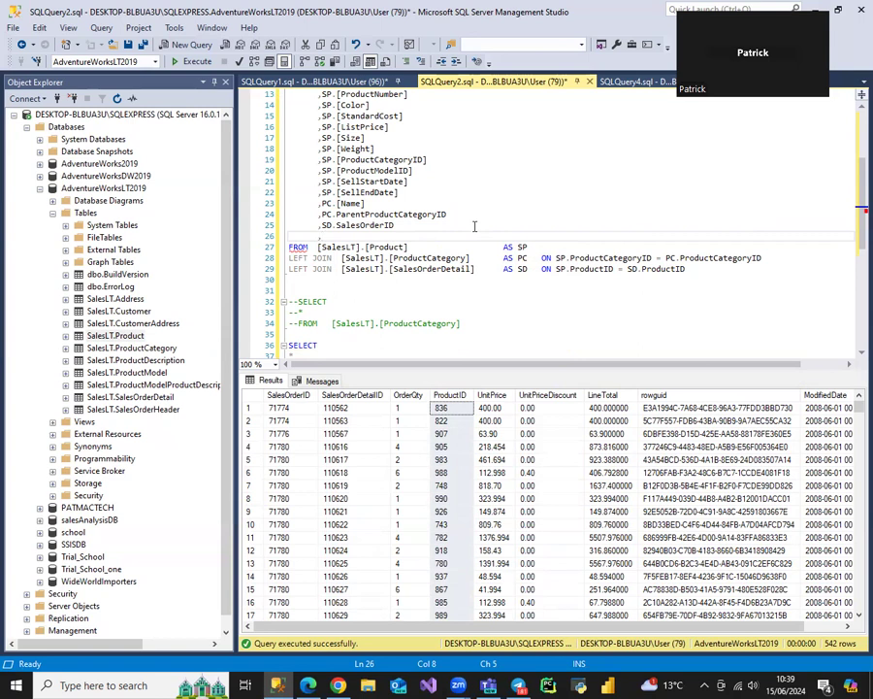
text(SD.ORDE)
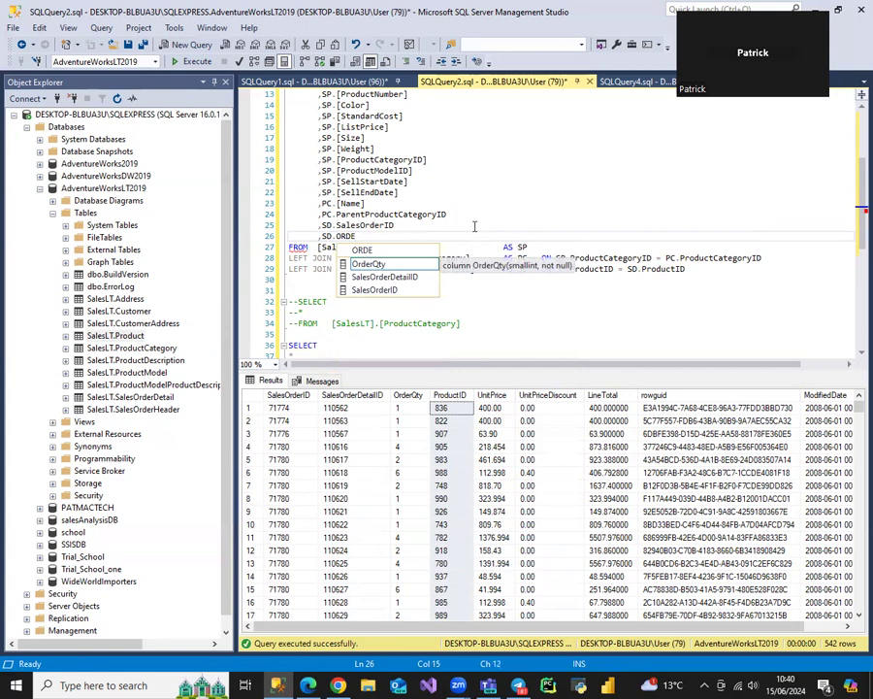
key(Tab)
key(Return)
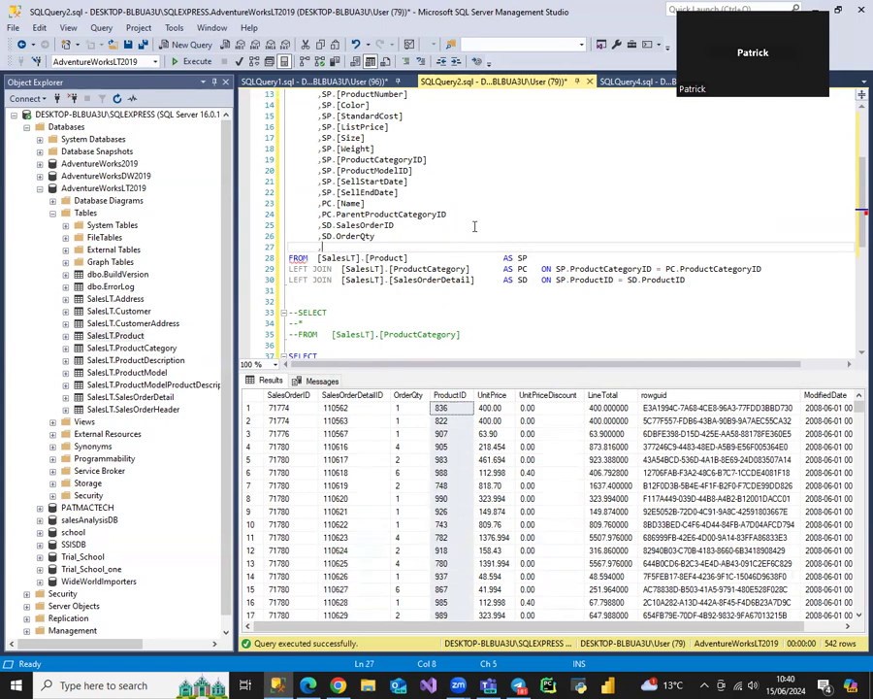
text(,SD.UNIT)
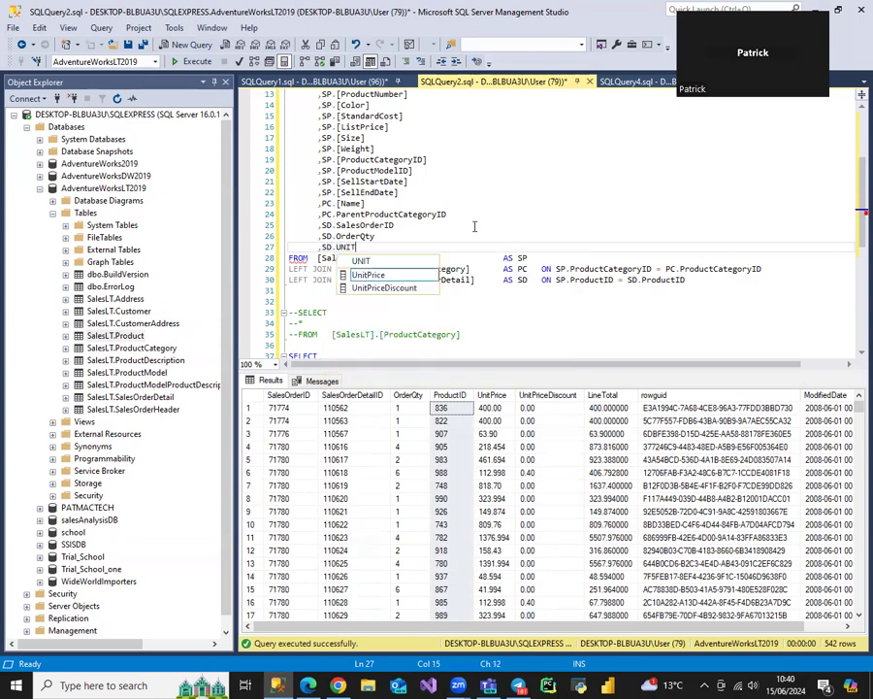
key(Tab)
Add the columns SD.UnitPriceDiscount and SD.LineTotal at the end of the SELECT list.
key(Return)
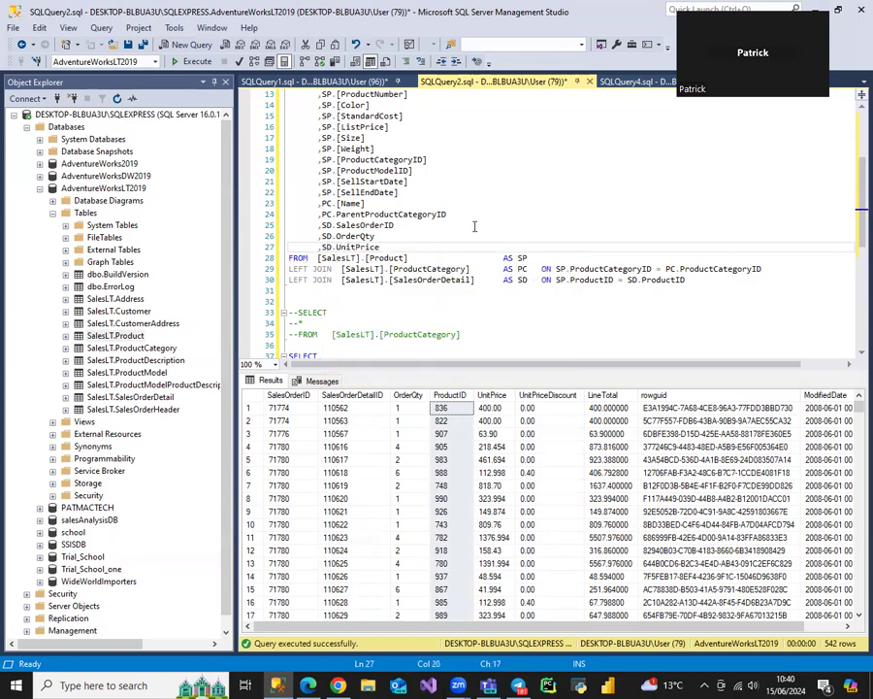
text(,SD.UNIT)
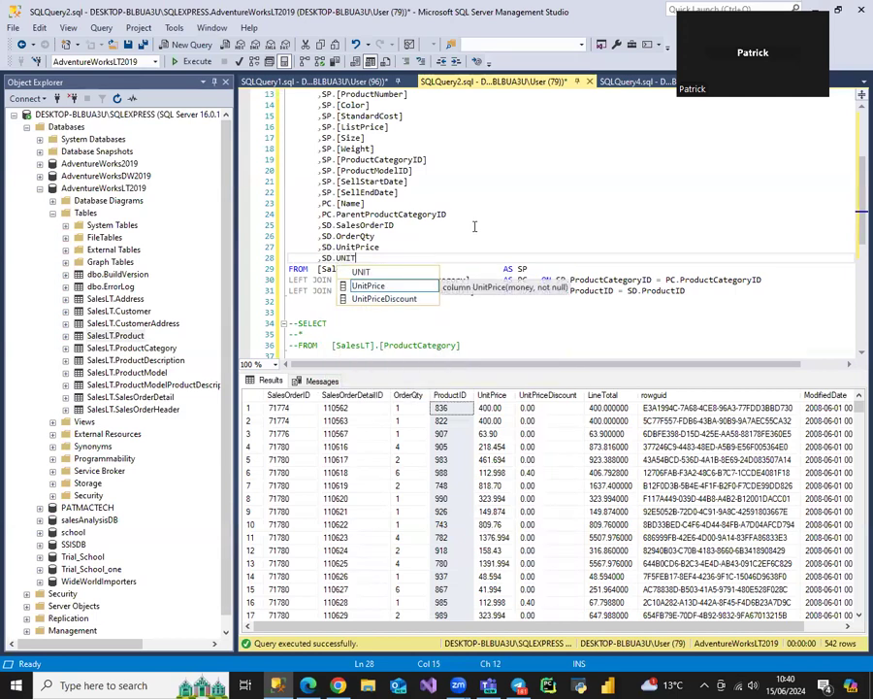
key(Down)
key(Tab)
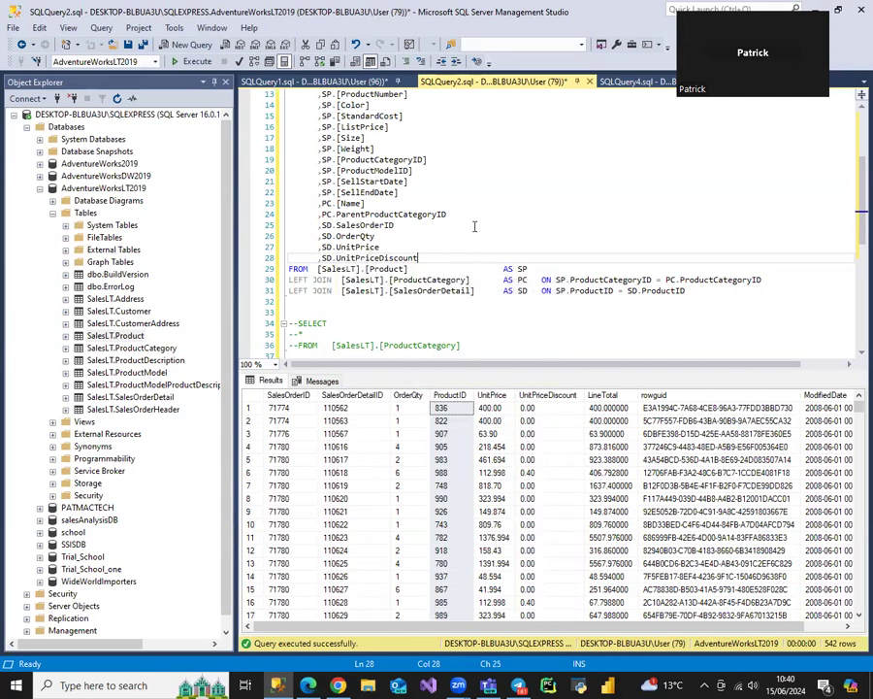
key(Return)
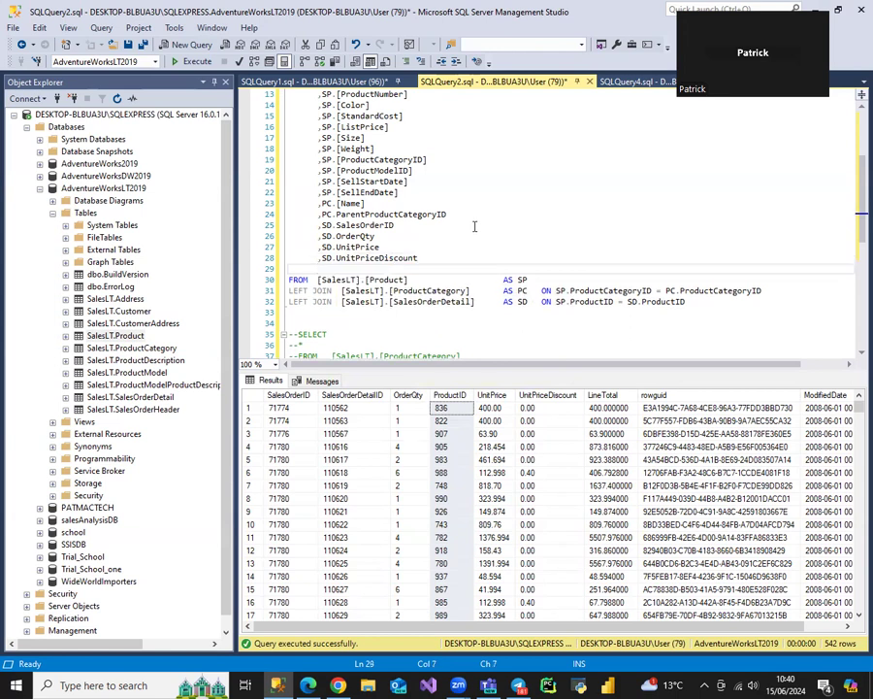
text(,SD.LINE)
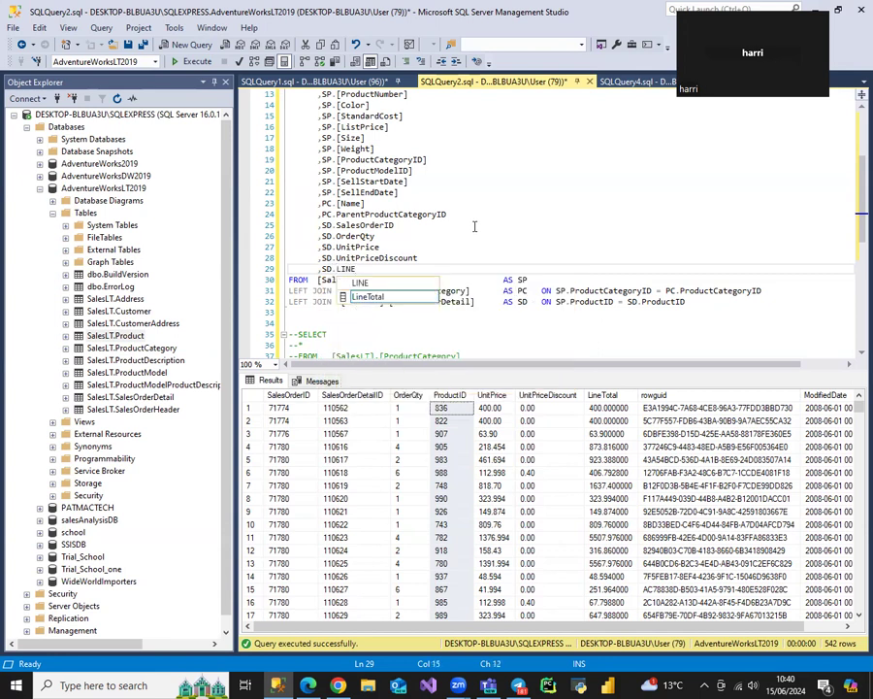
key(Tab)
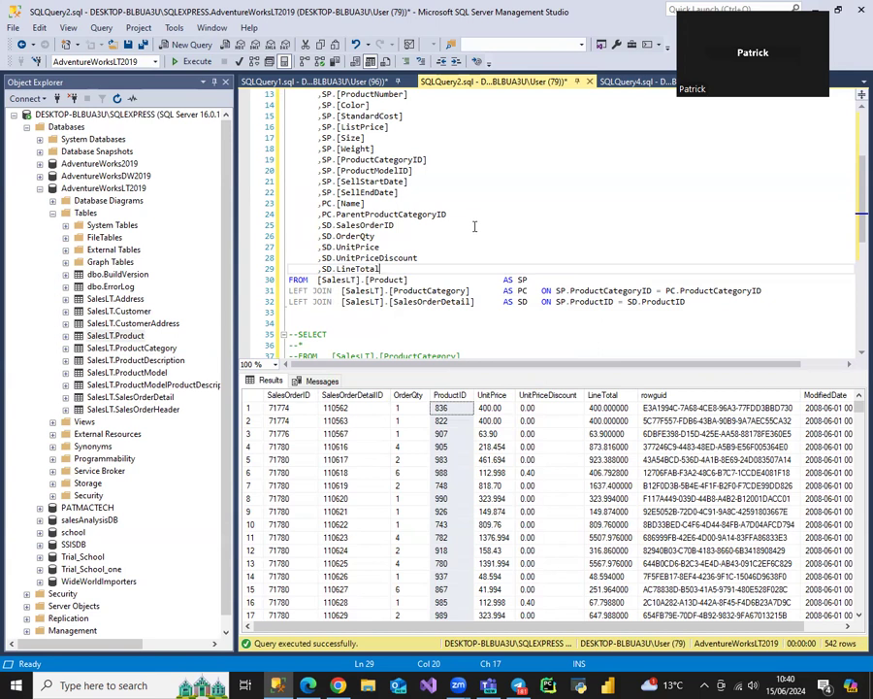
Check the table list in the opening comments and comment out the separate SalesOrderDetail query.
scroll(442, 224, up, 4)
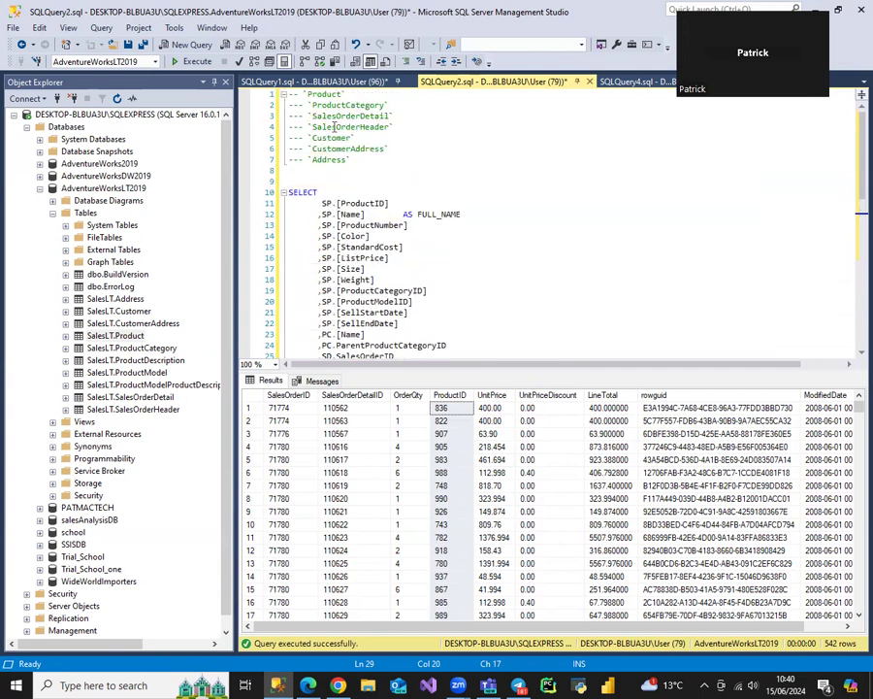
scroll(410, 167, down, 7)
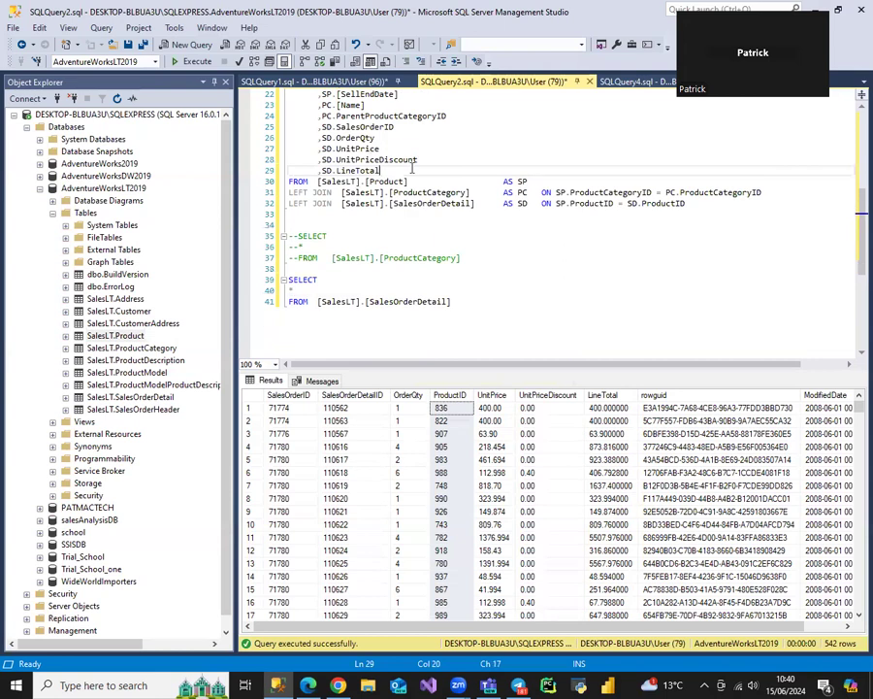
drag(485, 306, 288, 280)
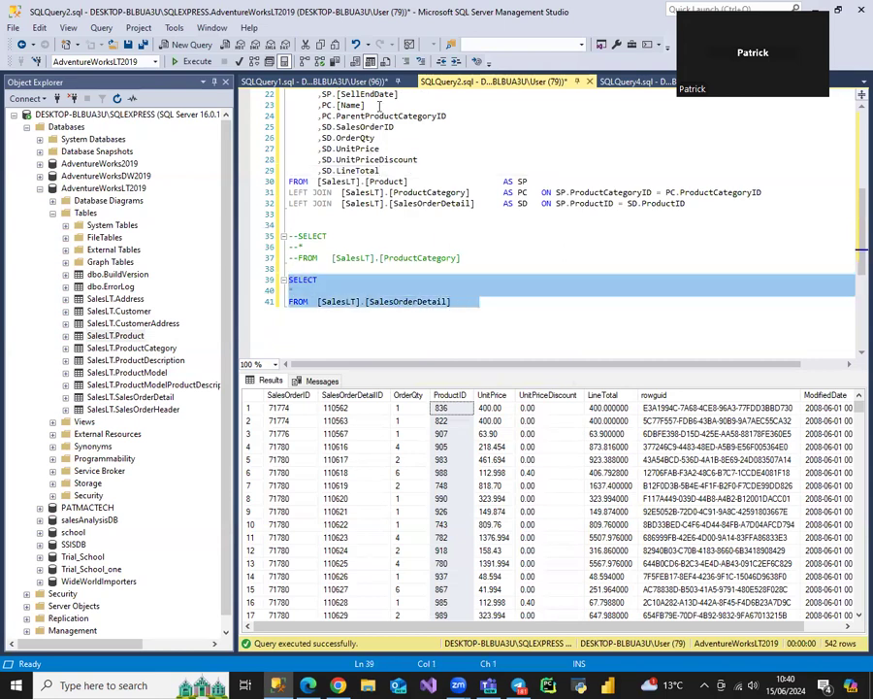
click(406, 62)
Write a separate SELECT * FROM [SalesLT].[SalesOrderHeader] query below the commented-out SalesOrderDetail query.
click(473, 305)
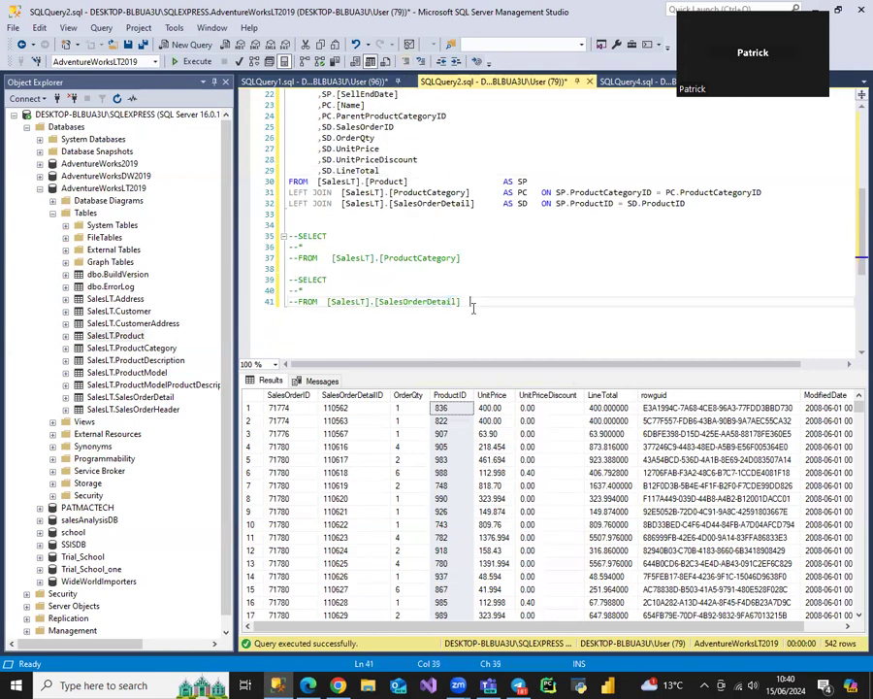
key(Return)
key(Return)
text(SELECT)
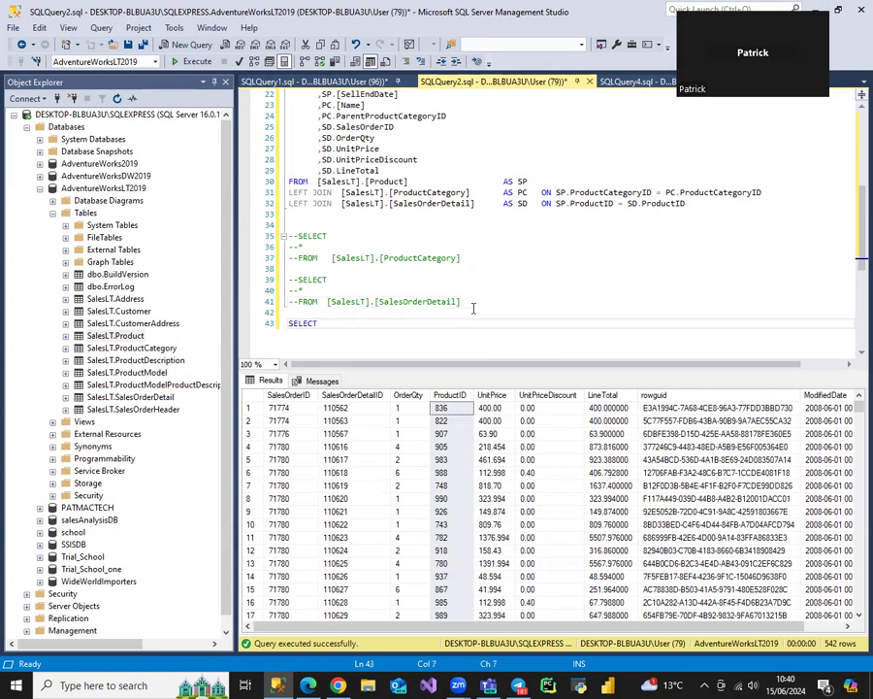
key(Return)
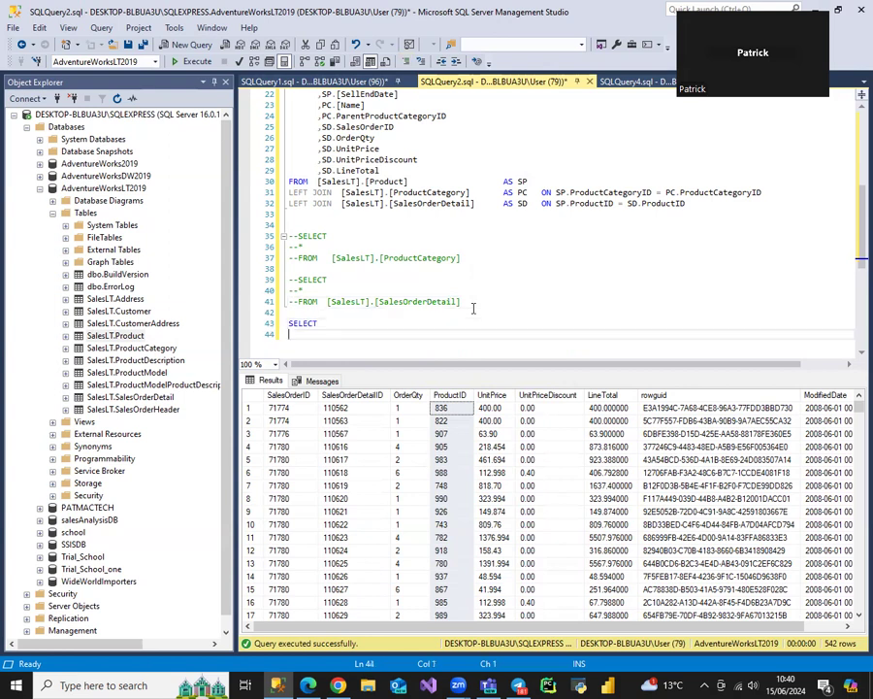
text(*)
key(Return)
text(FROM)
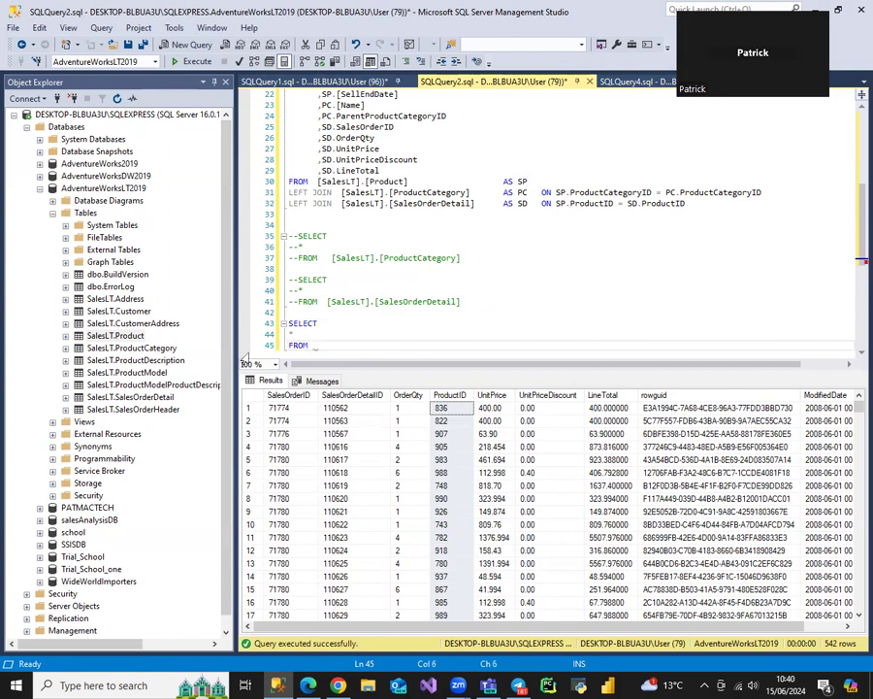
drag(108, 335, 272, 321)
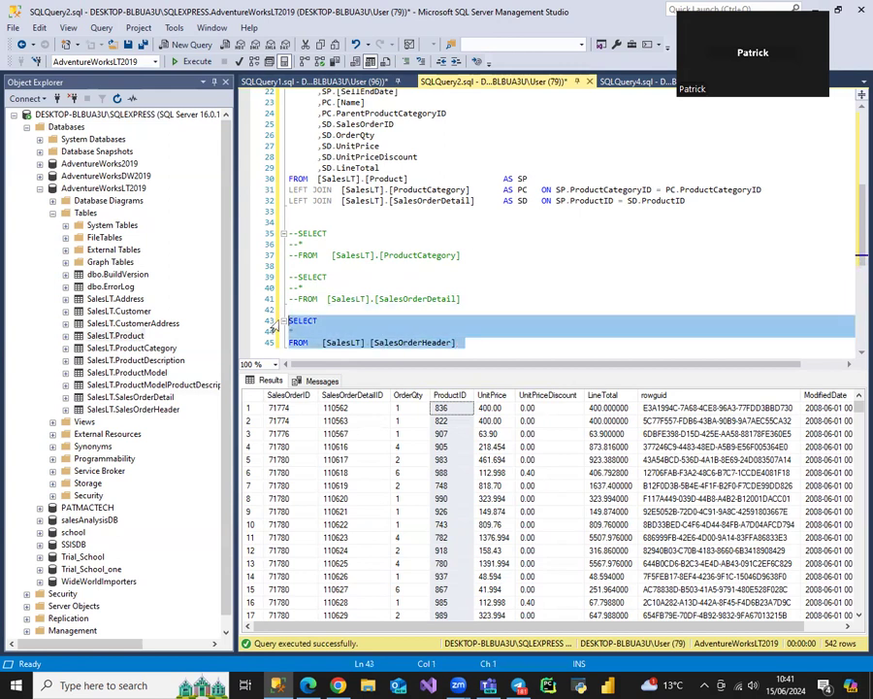
Run only the SalesOrderHeader query and examine its columns for a key shared with SalesOrderDetail.
click(199, 62)
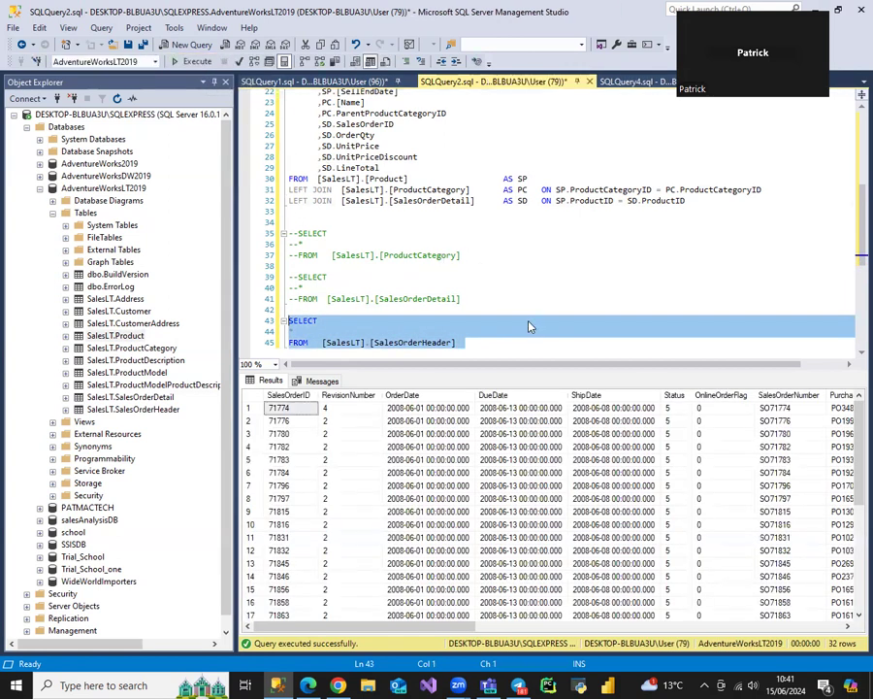
click(284, 405)
click(287, 395)
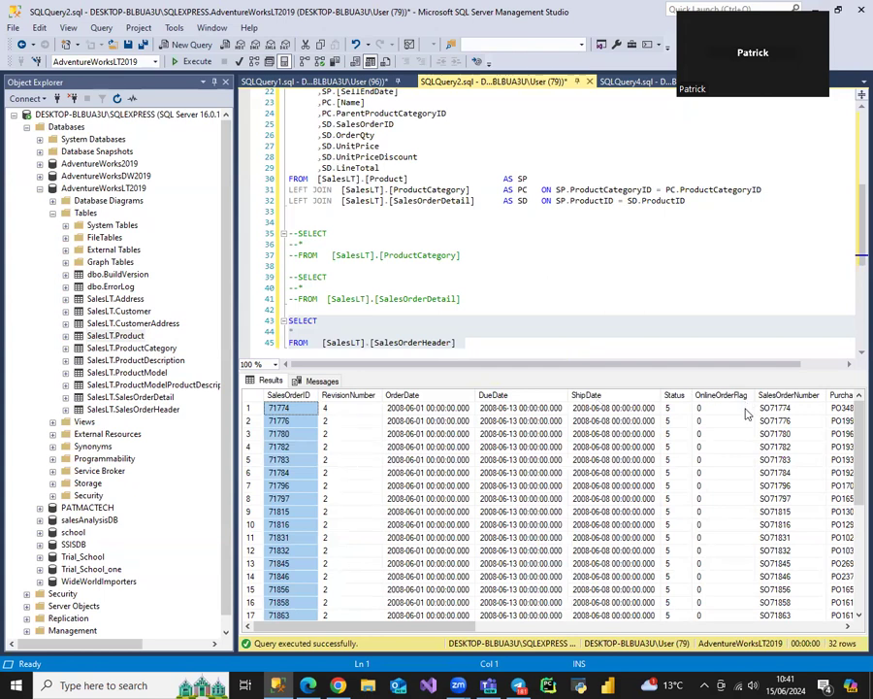
scroll(560, 621, right, 5)
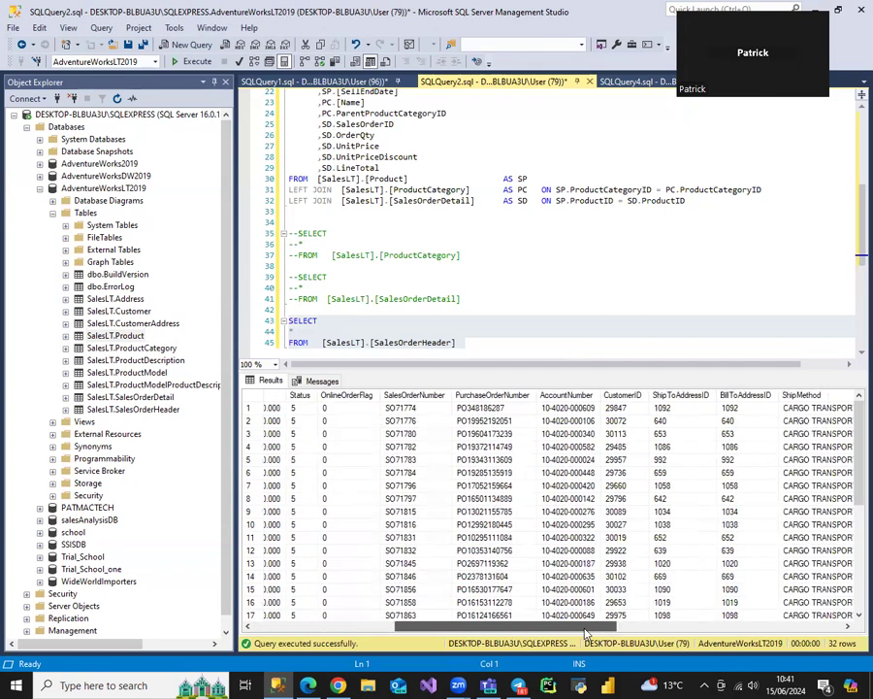
drag(586, 633, 587, 633)
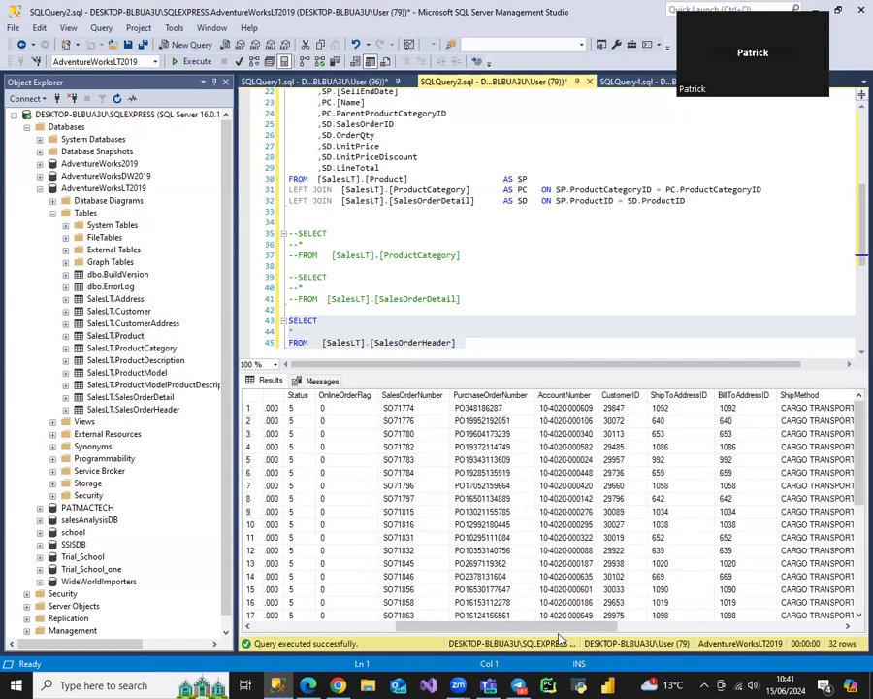
drag(561, 633, 725, 639)
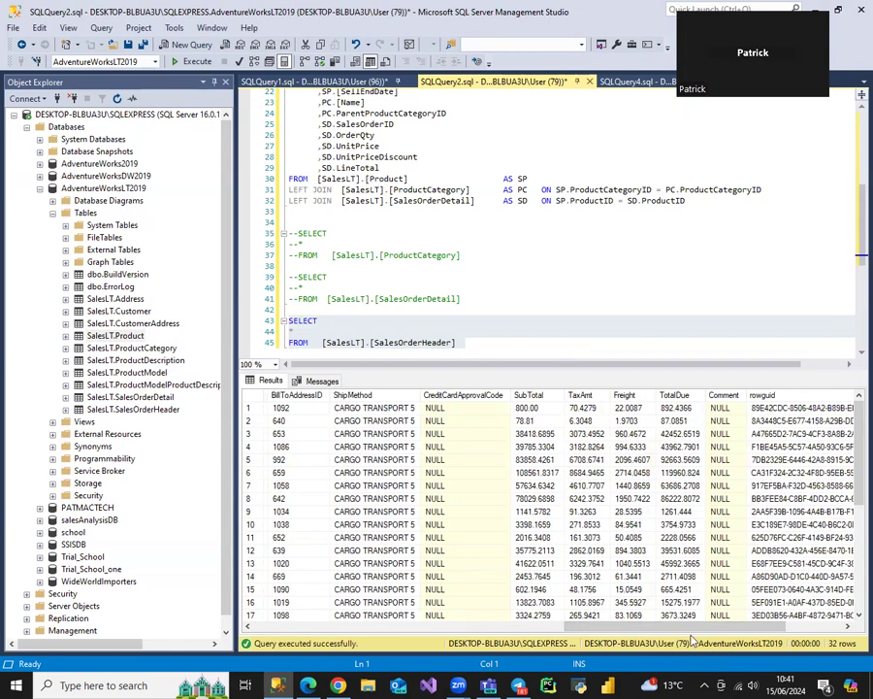
drag(682, 629, 318, 582)
Add a LEFT JOIN to [SalesLT].[SalesOrderHeader] AS SH with an ON keyword beneath the SalesOrderDetail join, aligned with the rows above.
click(392, 168)
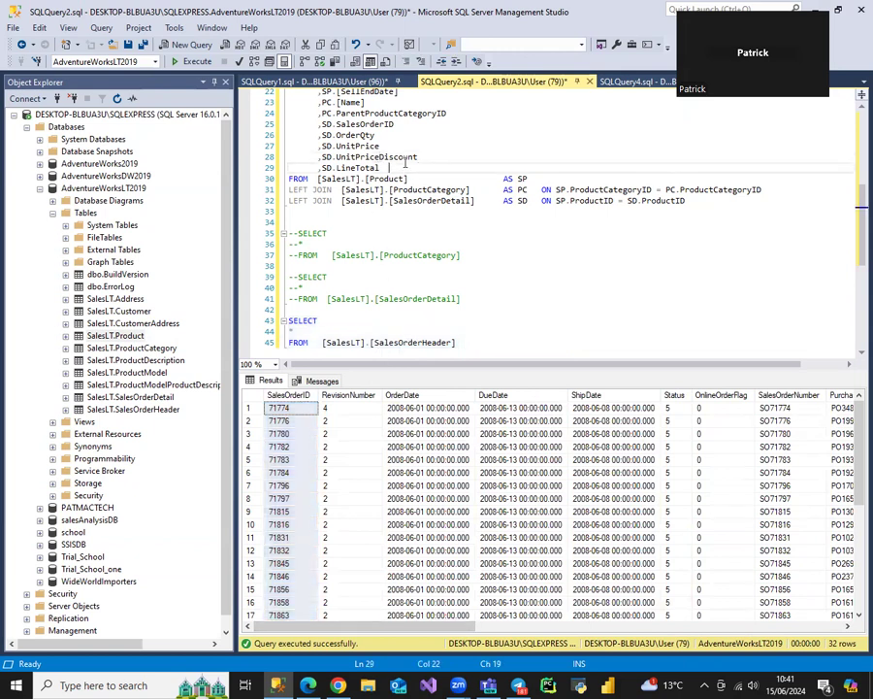
click(686, 200)
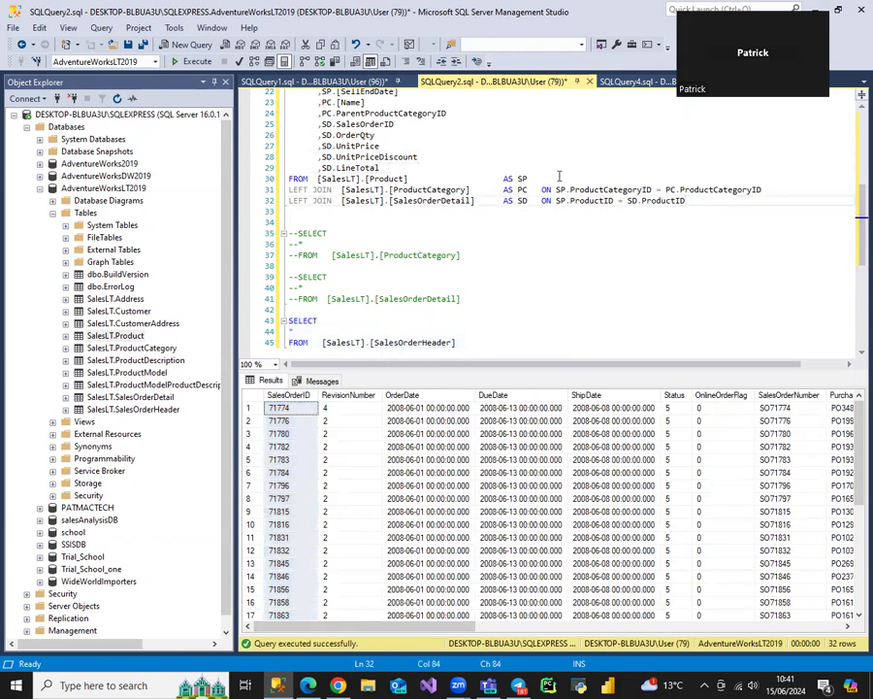
key(Return)
text(LEFT)
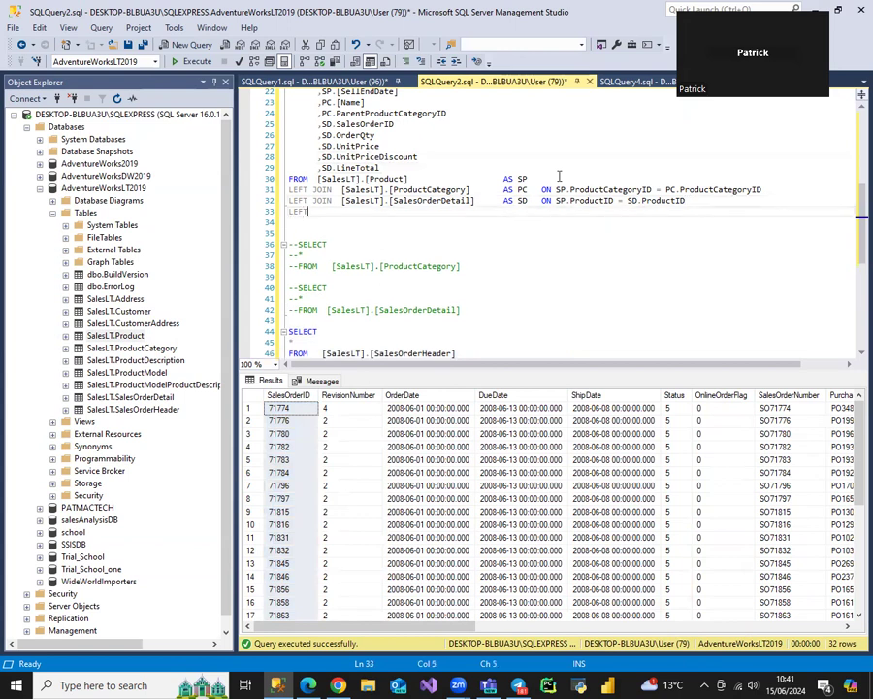
text( JOIN)
click(160, 410)
drag(160, 411, 344, 212)
click(506, 211)
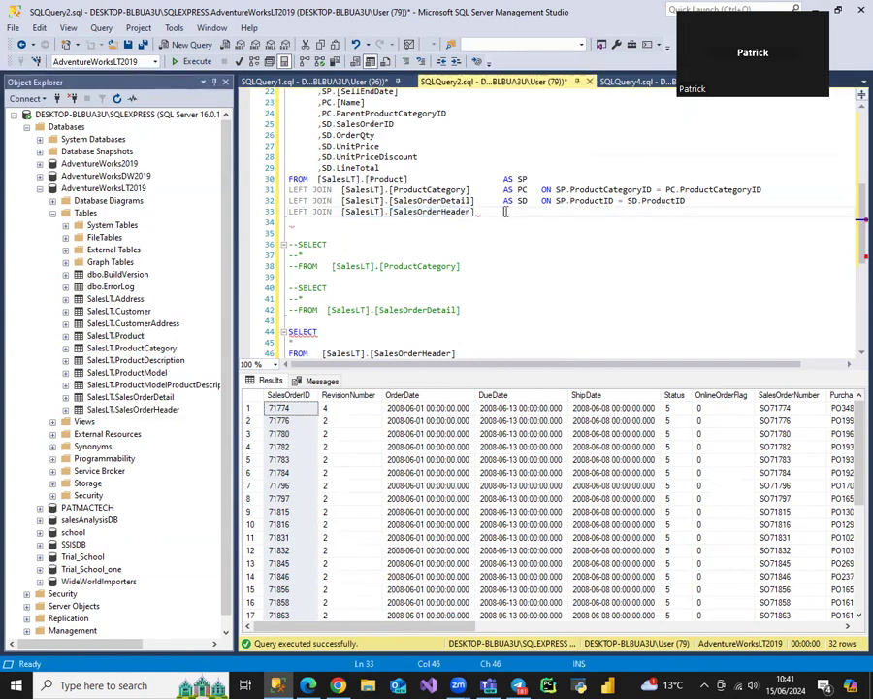
text(AS SH   ON)
Complete the SalesOrderHeader join condition as SD.SalesOrderID = SH.SalesOrderID.
text(SD.SALES)
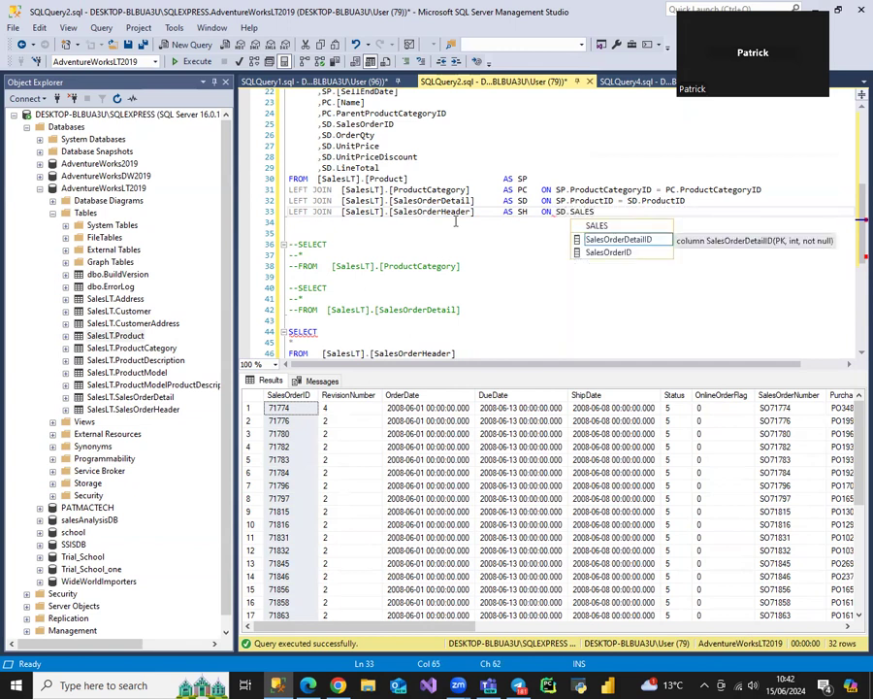
key(Down)
key(Tab)
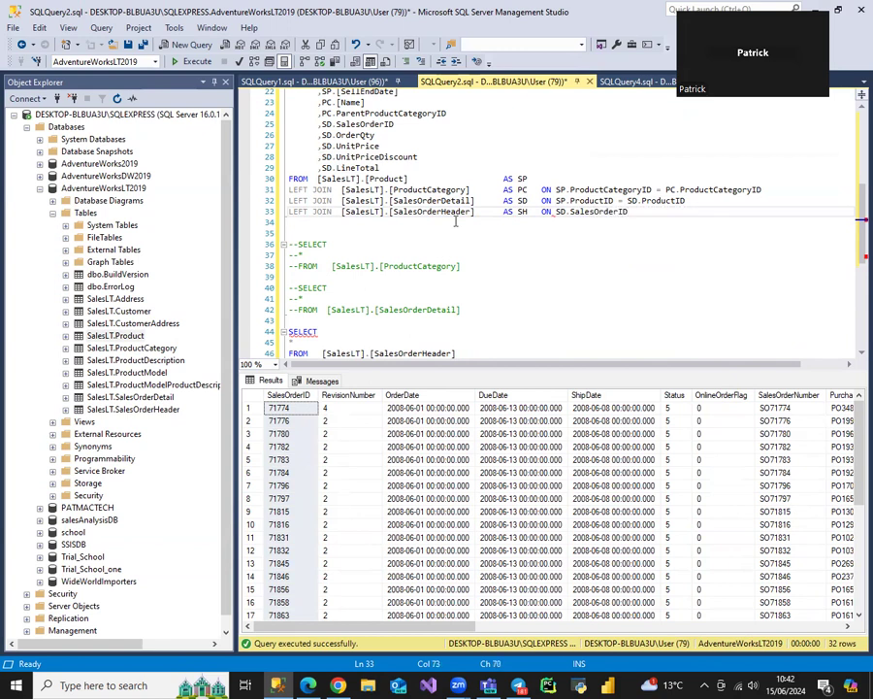
text(= SH.SALES)
key(Tab)
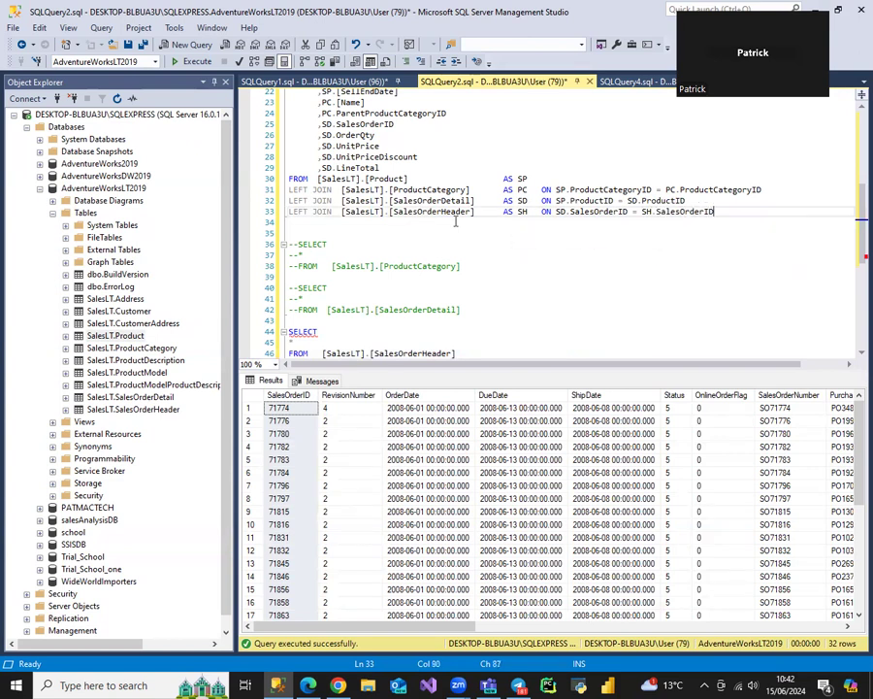
Add SH.OrderDate to the main query's SELECT list on a new line below SD.LineTotal.
click(384, 170)
key(Return)
text(,)
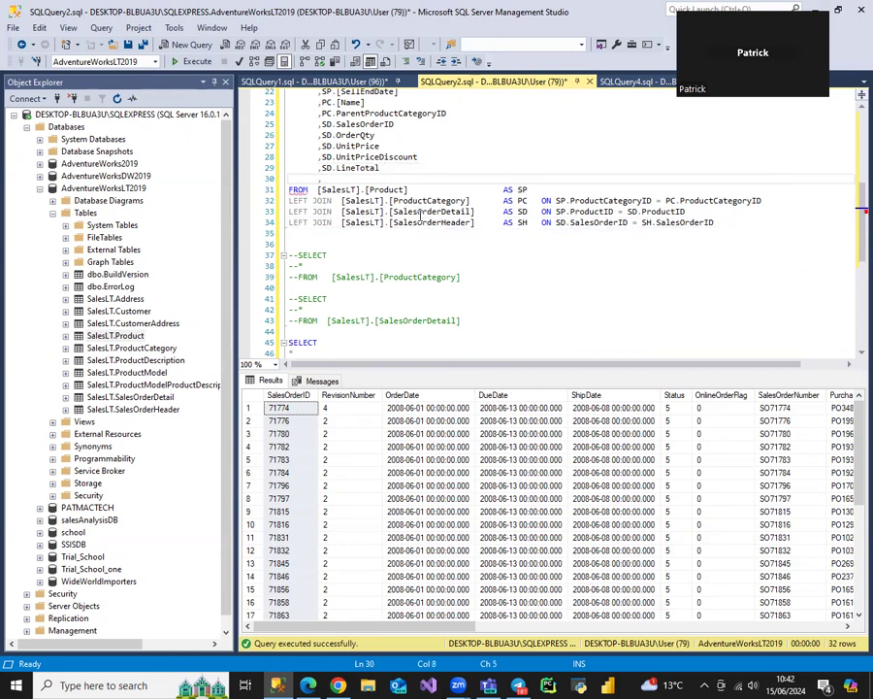
text(ORDER)
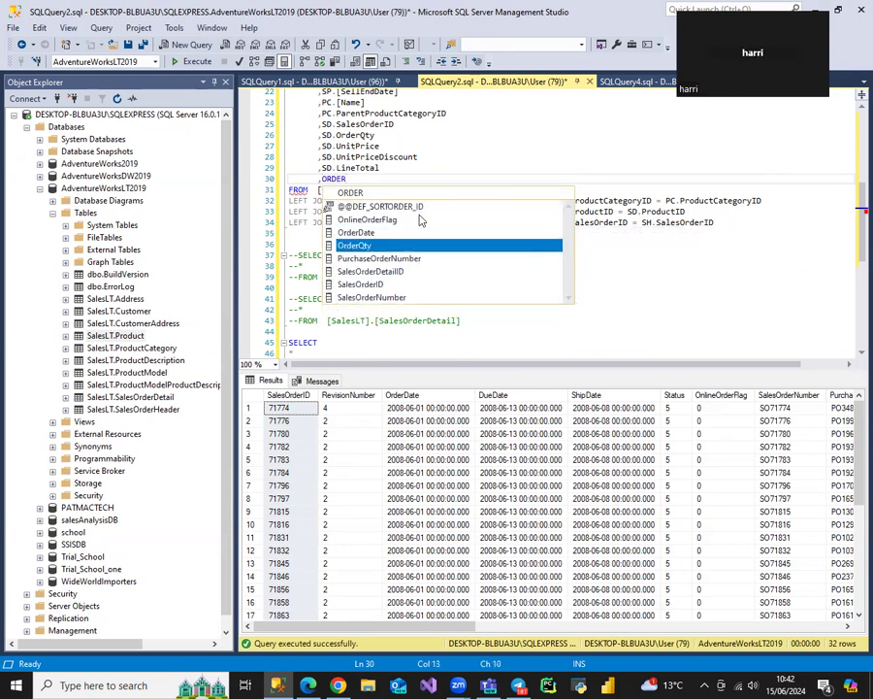
key(Tab)
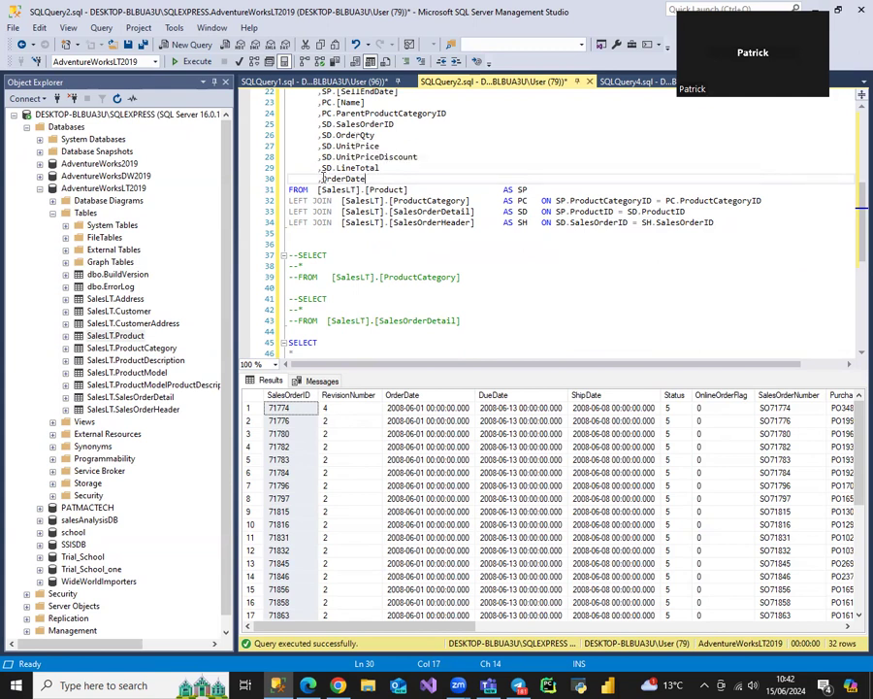
click(322, 178)
text(SH.)
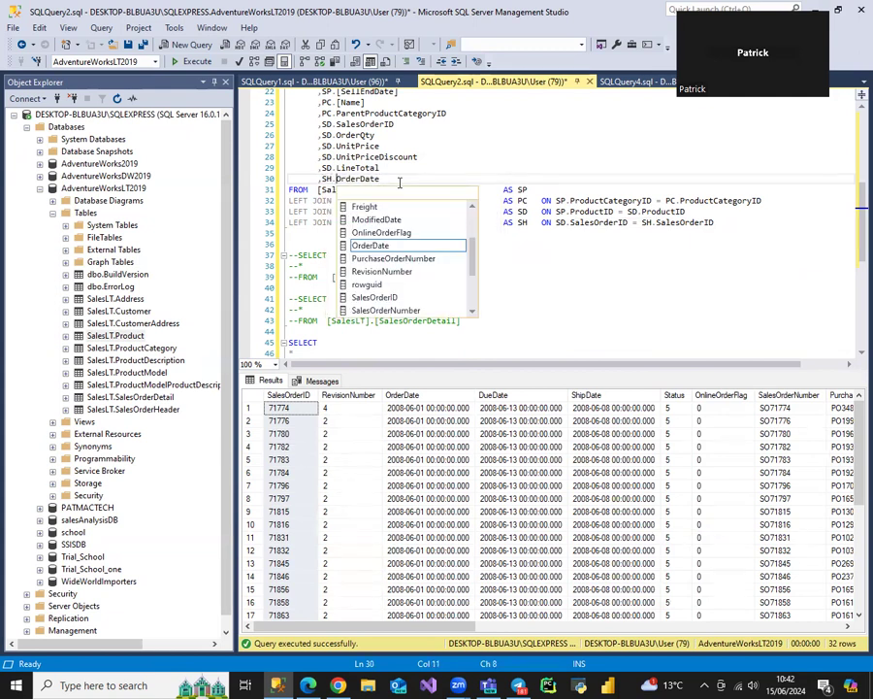
click(384, 250)
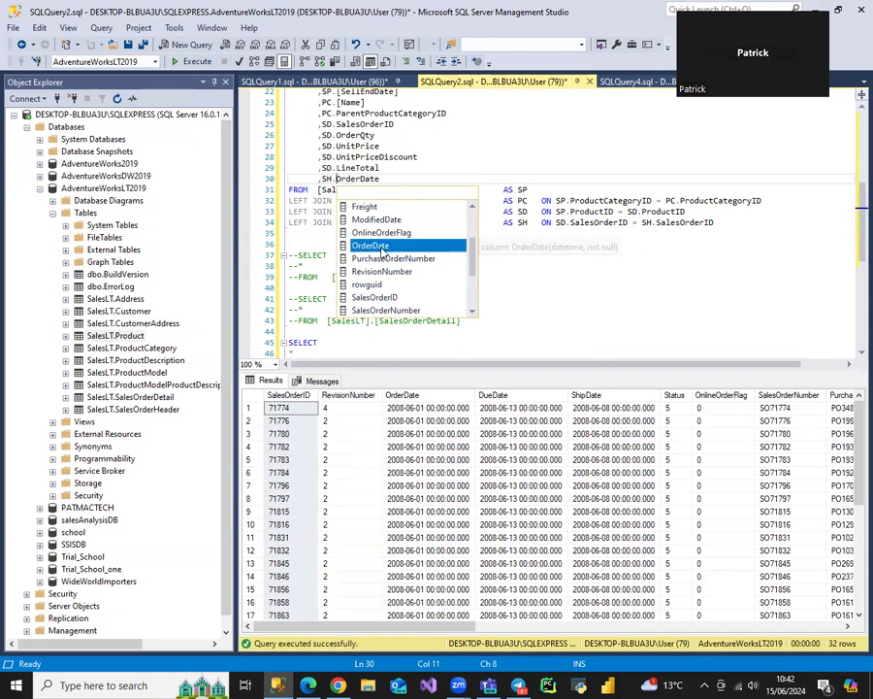
double_click(383, 250)
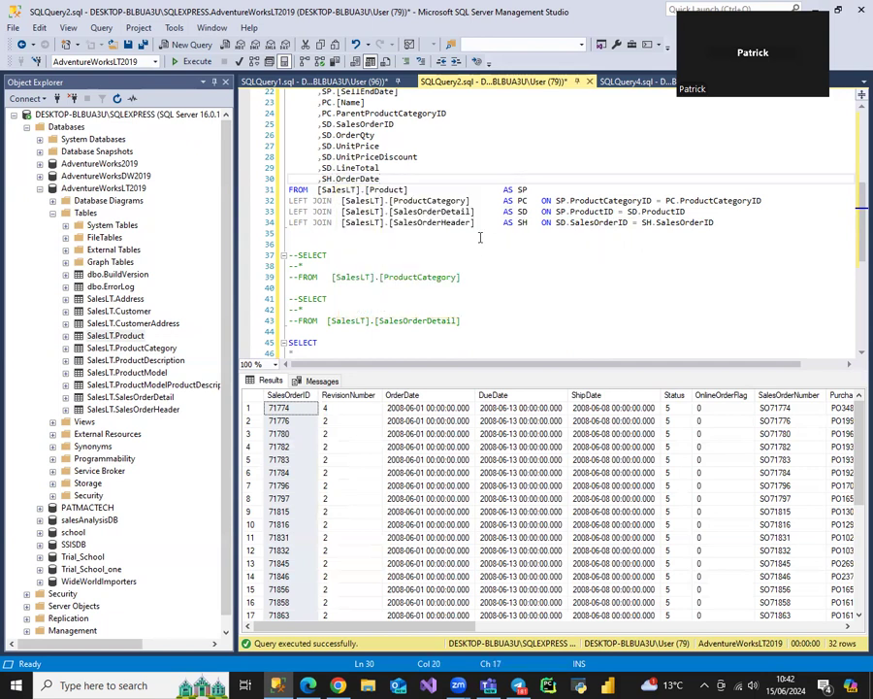
Add the SH.DueDate and SH.ShipDate columns to the SELECT list below SH.OrderDate.
key(Return)
text(,)
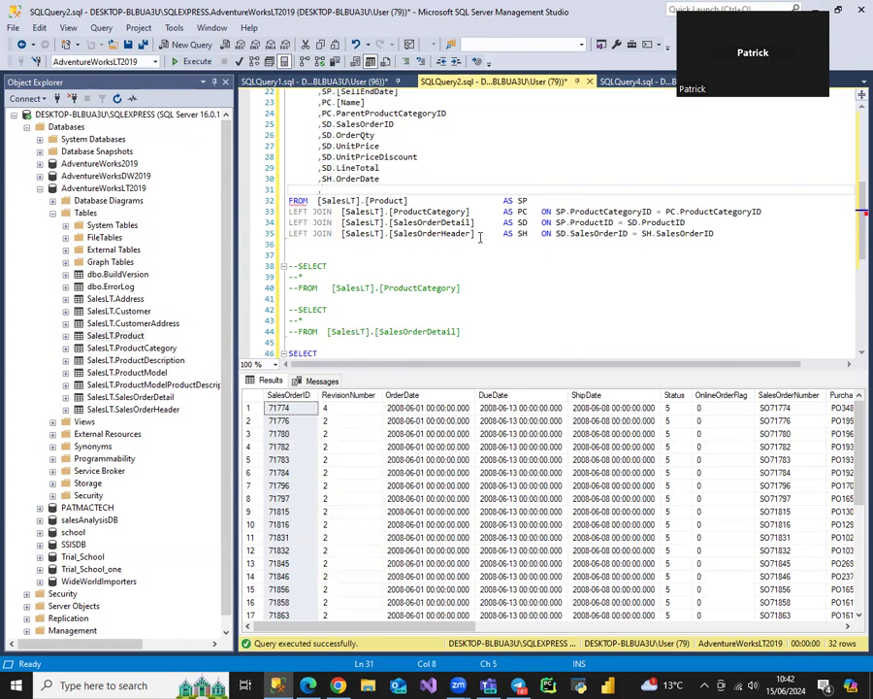
text(SH.)
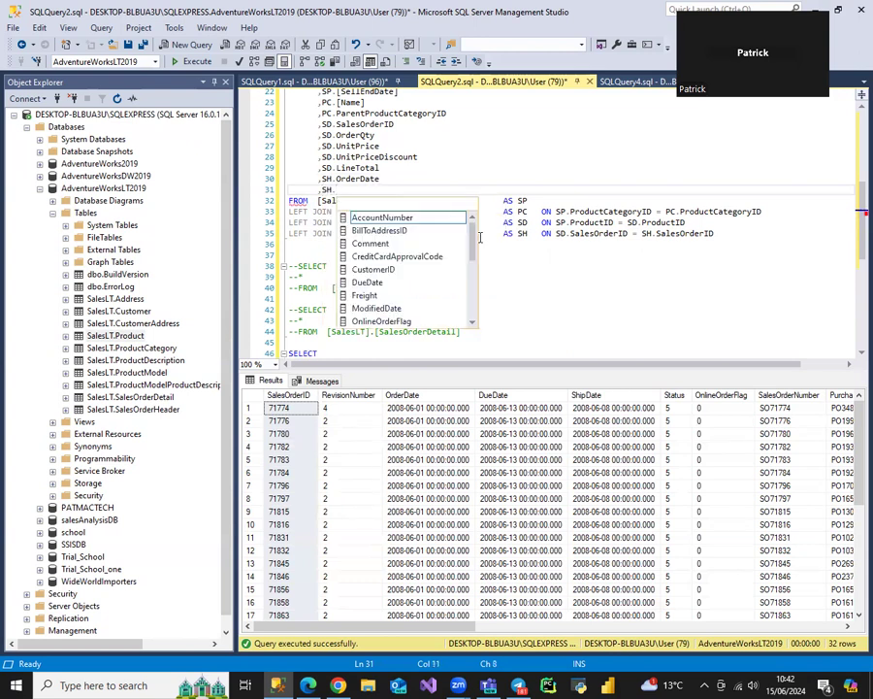
text(DUED)
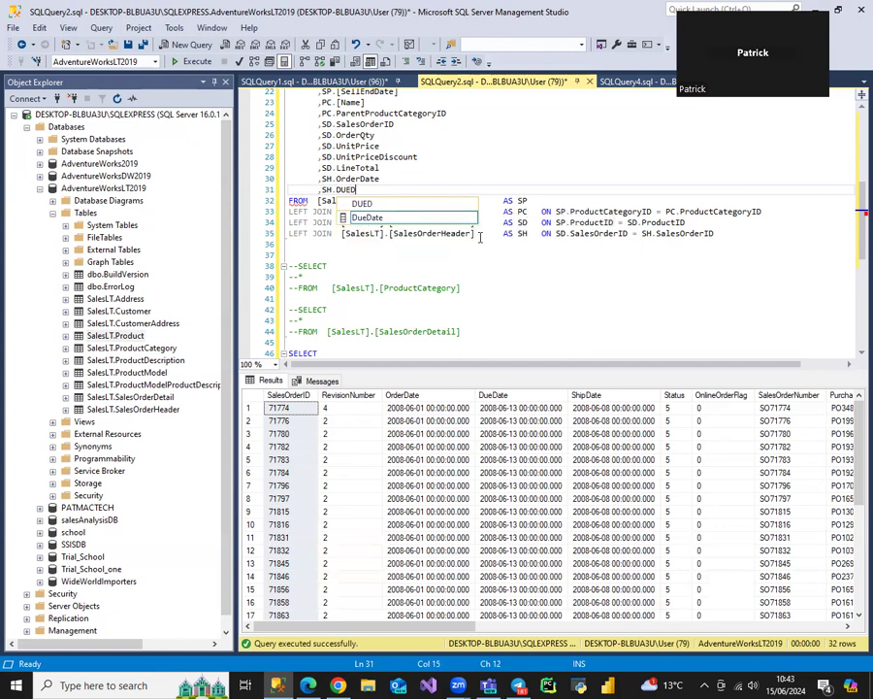
key(Tab)
key(Return)
text(,)
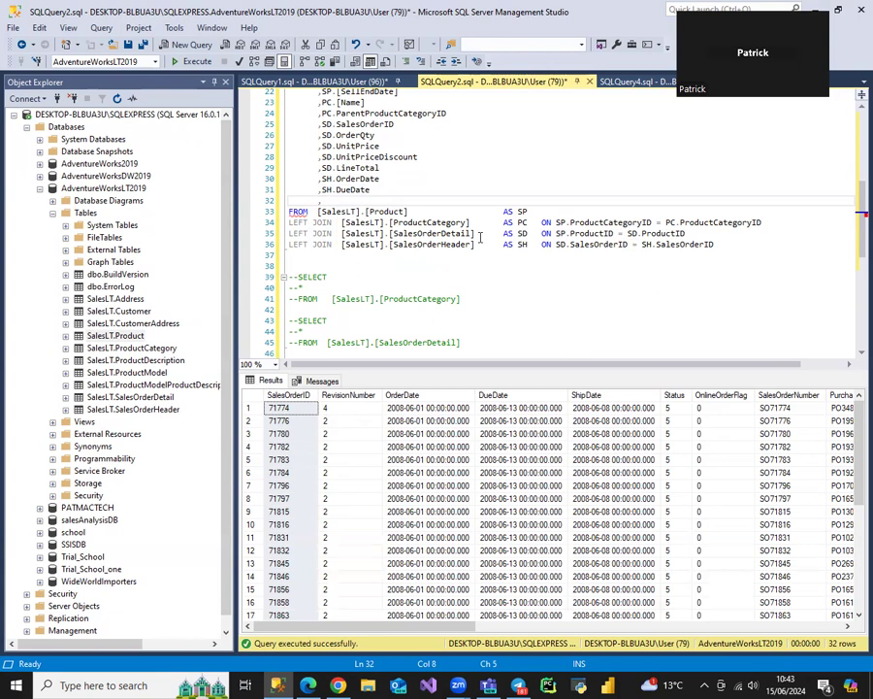
text(SH.)
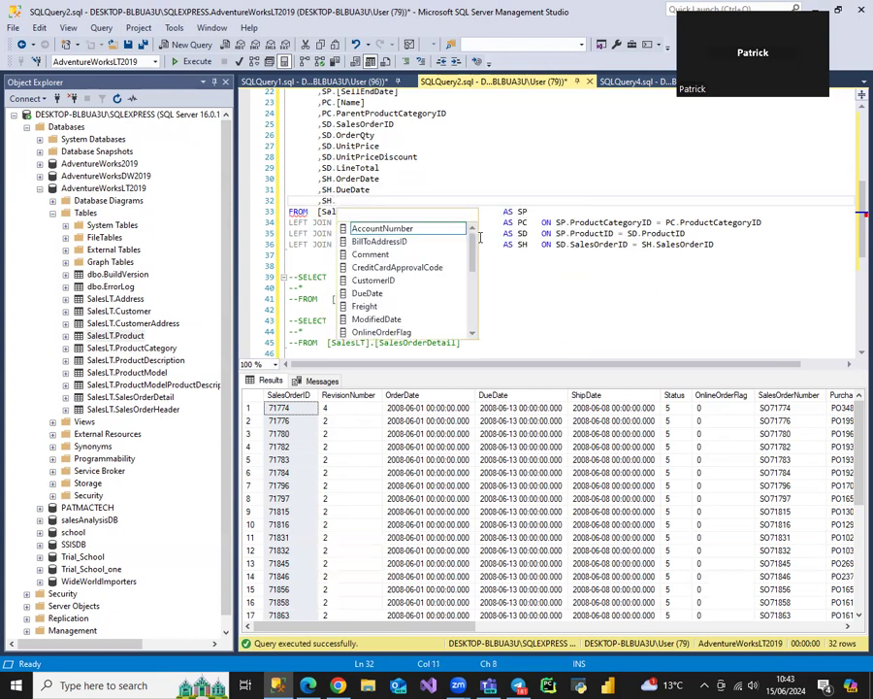
text(SHIP)
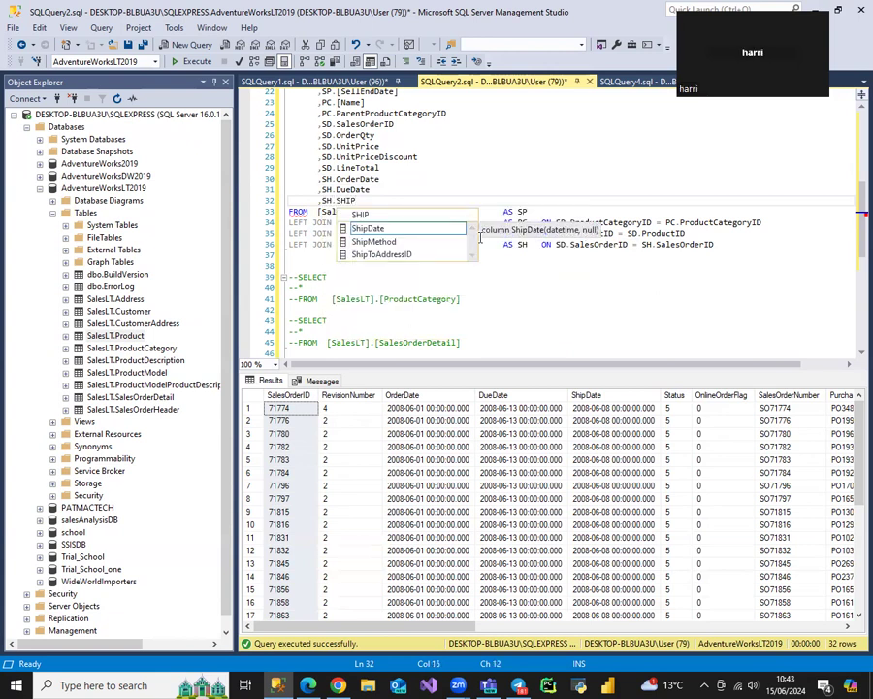
key(Tab)
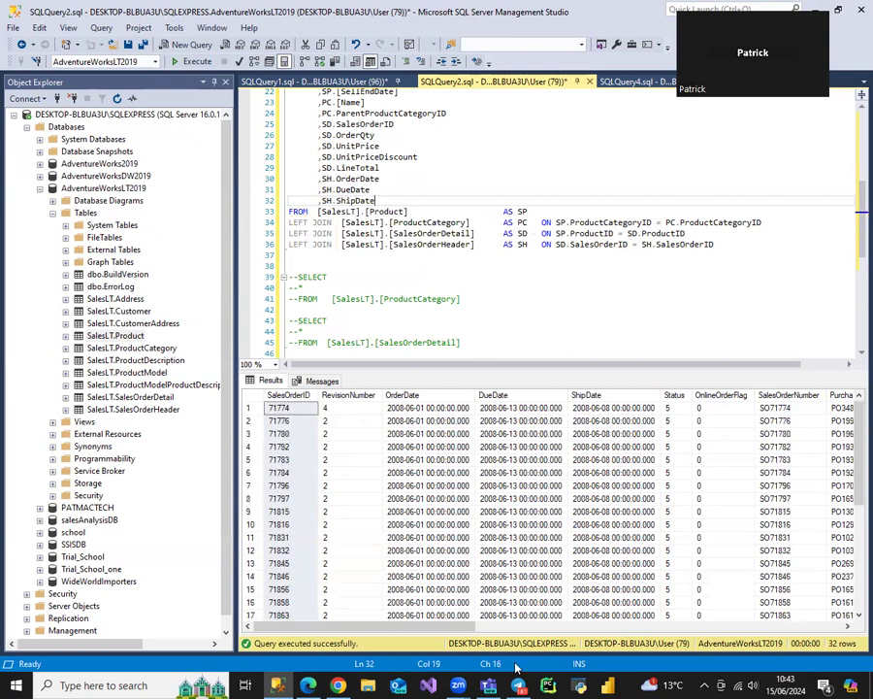
Check the further SalesOrderHeader result columns and add SH.CustomerID below SH.ShipDate in the SELECT list.
drag(404, 628, 604, 643)
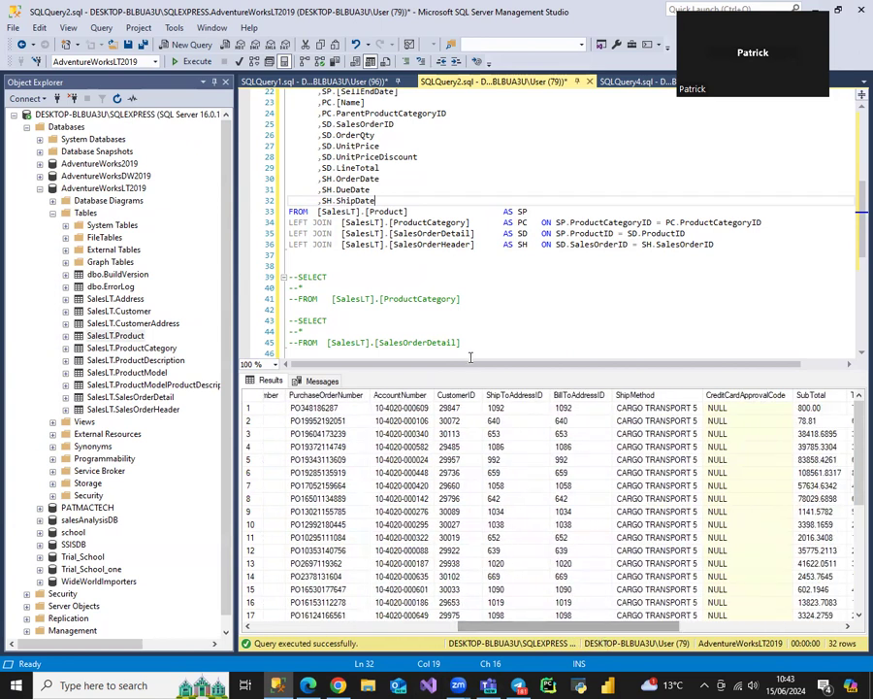
key(Return)
text(,SH.CUST)
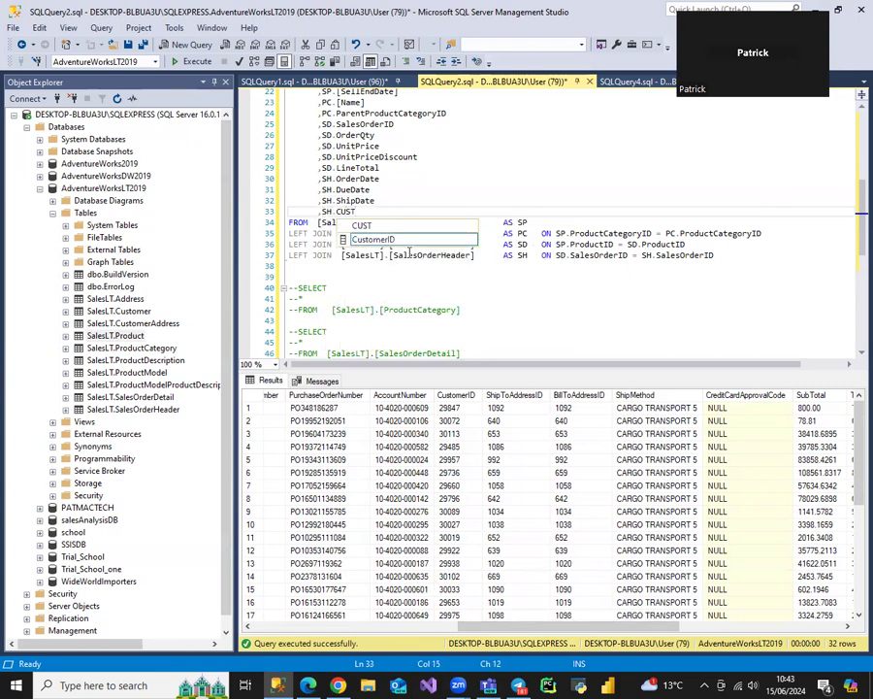
key(Tab)
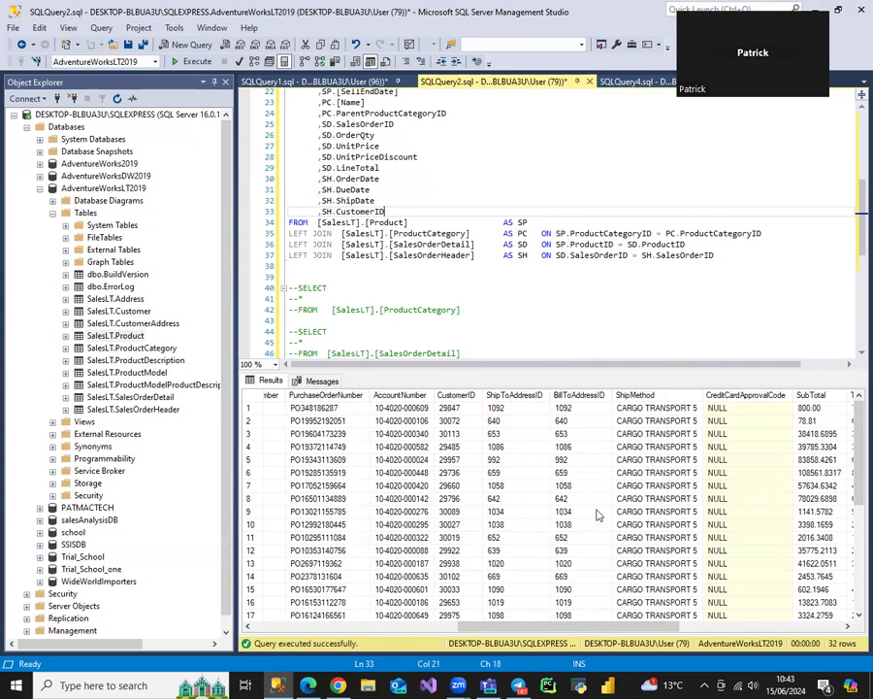
Review the ShipMethod values and remaining SalesOrderHeader result columns, and add SH.SubTotal below SH.CustomerID in the SELECT list.
drag(558, 630, 565, 631)
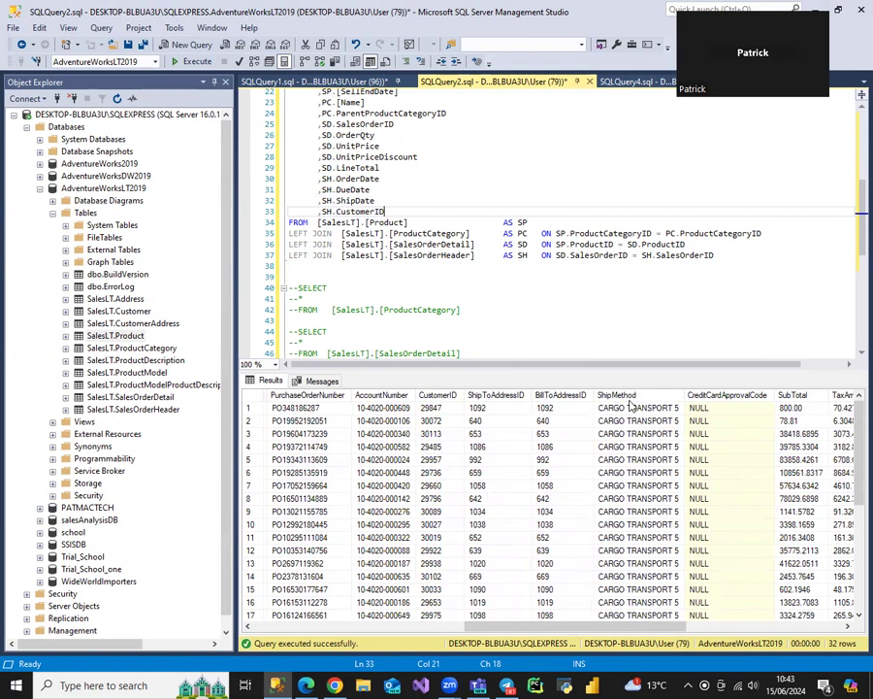
scroll(637, 485, down, 4)
scroll(638, 482, down, 2)
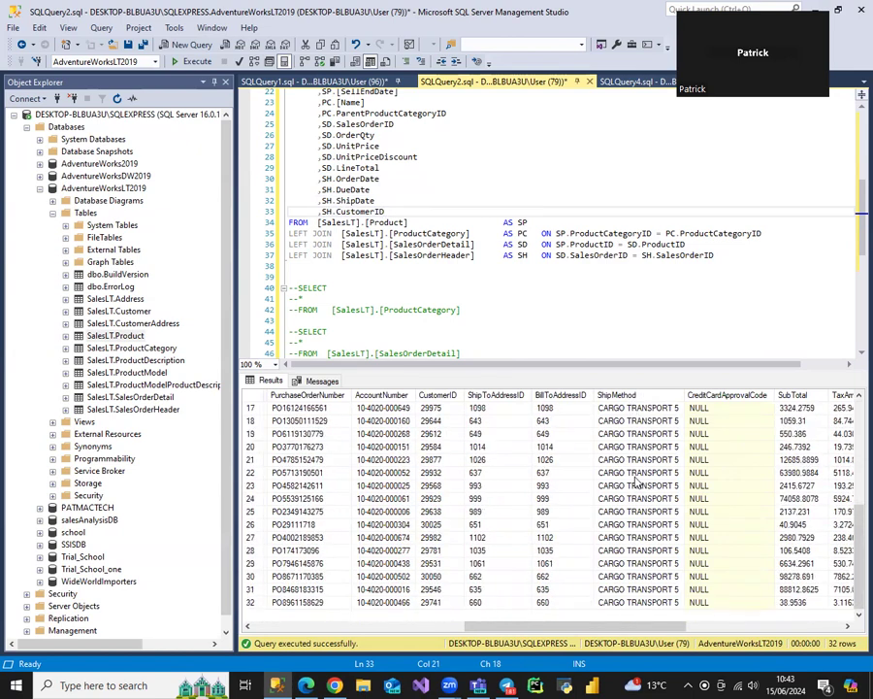
scroll(638, 482, up, 5)
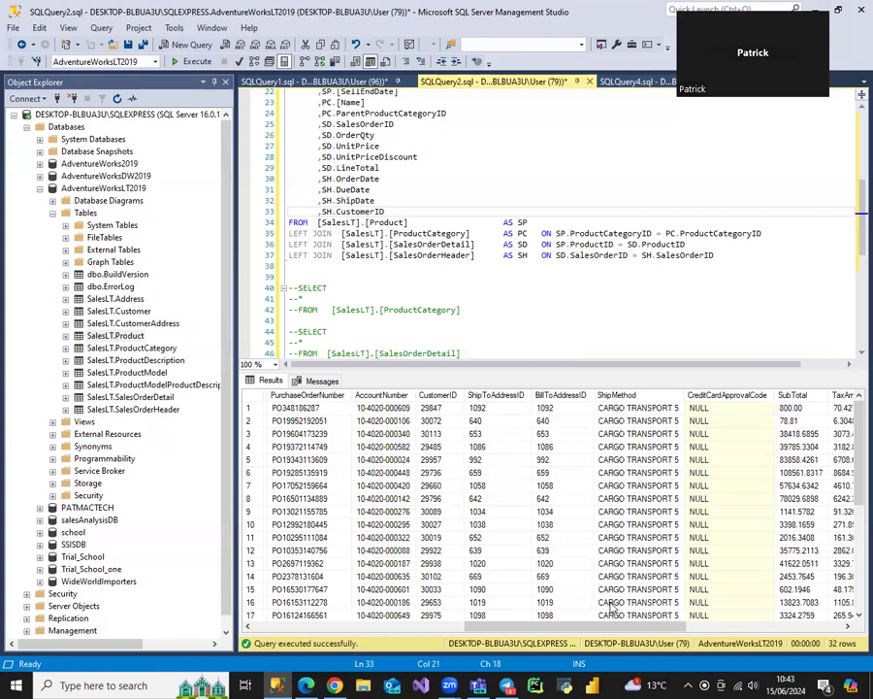
drag(613, 634, 681, 636)
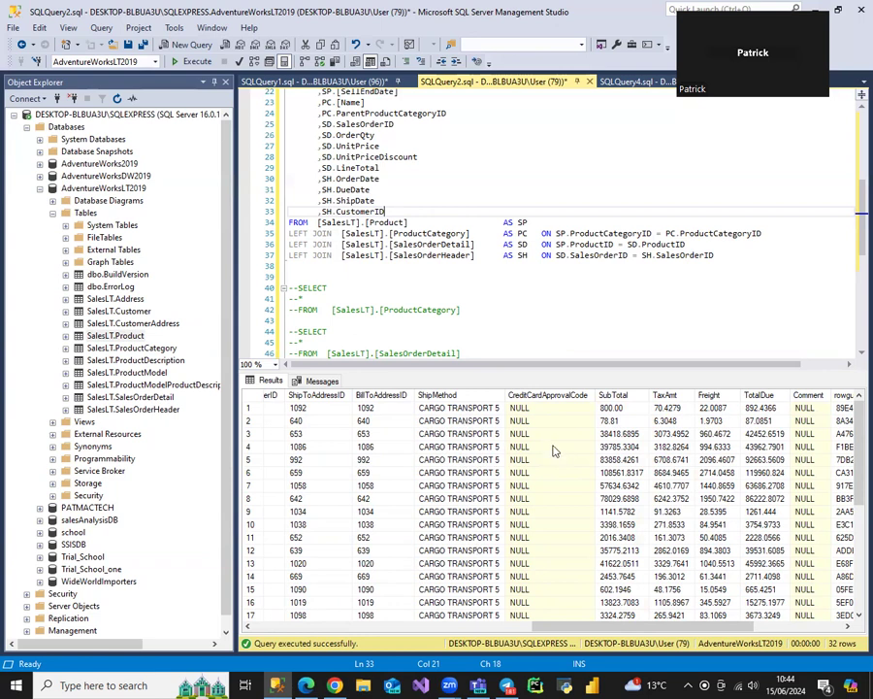
drag(590, 627, 645, 626)
key(Return)
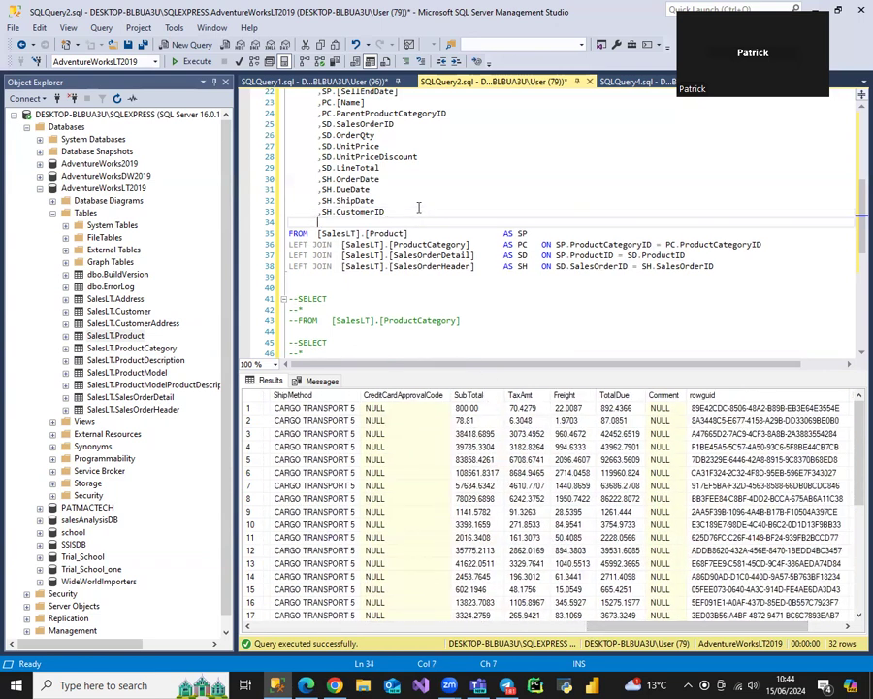
text(,SH)
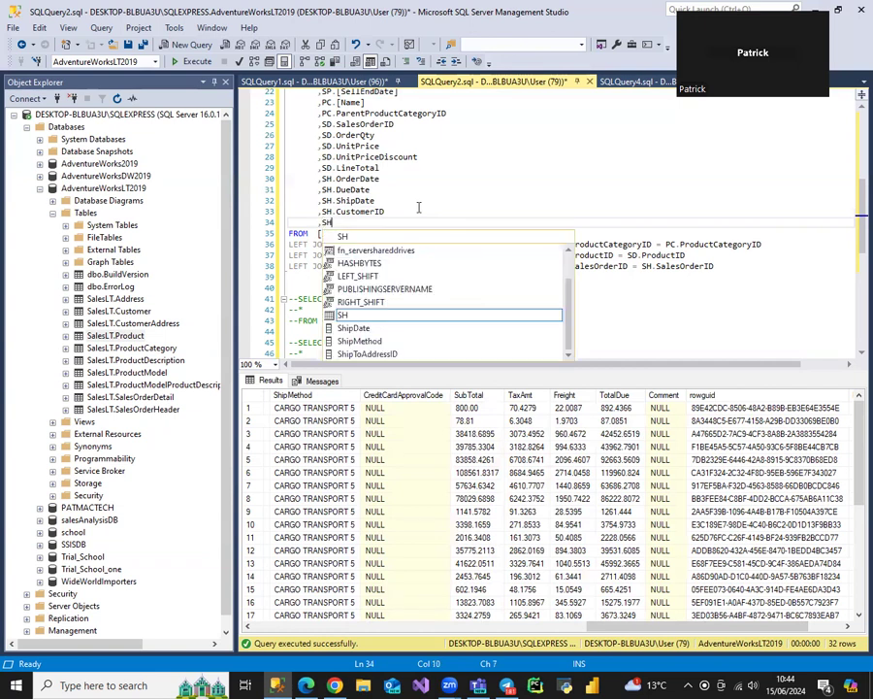
text(.)
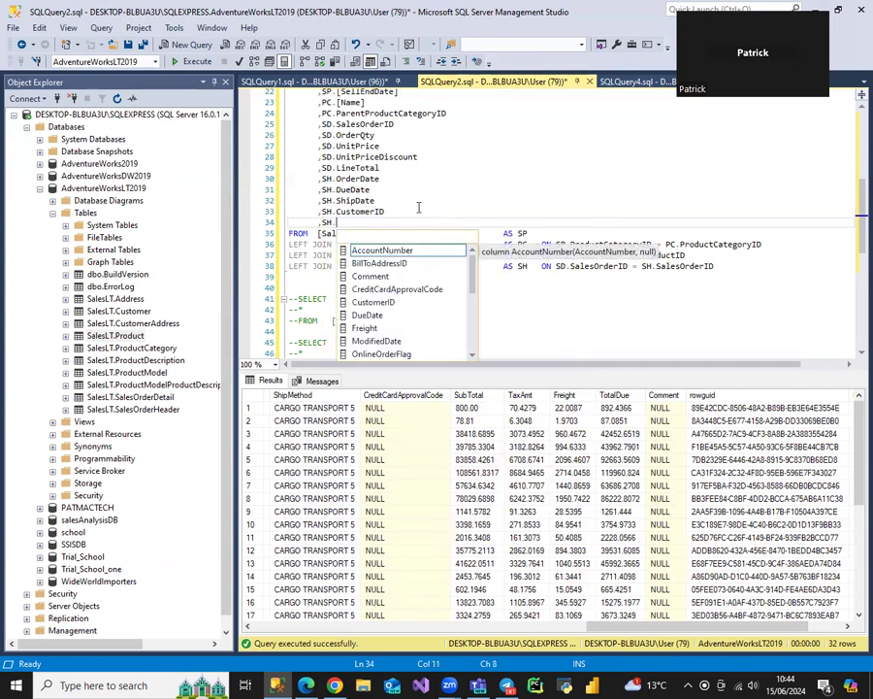
text(SUB)
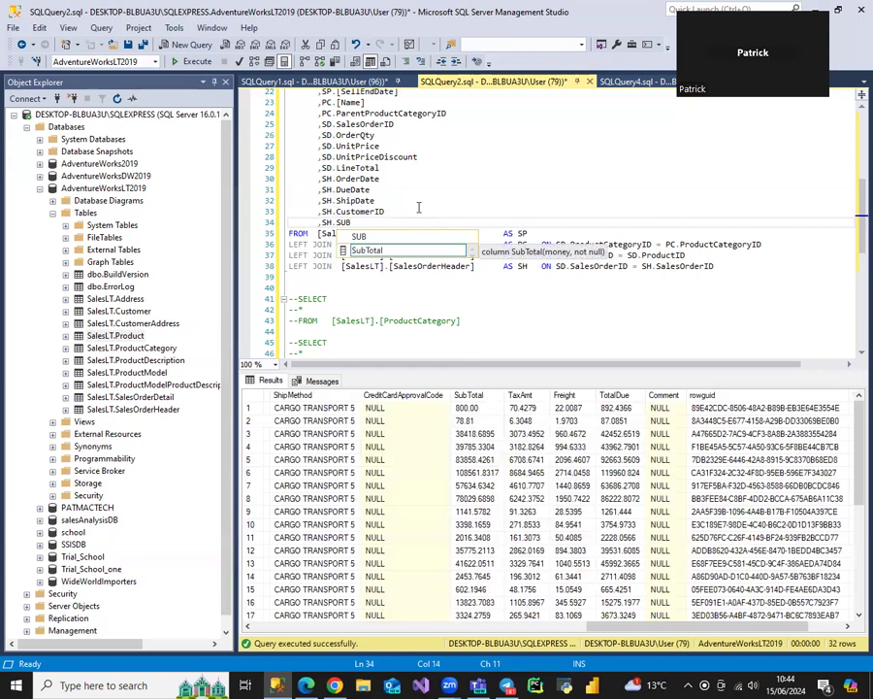
key(Return)
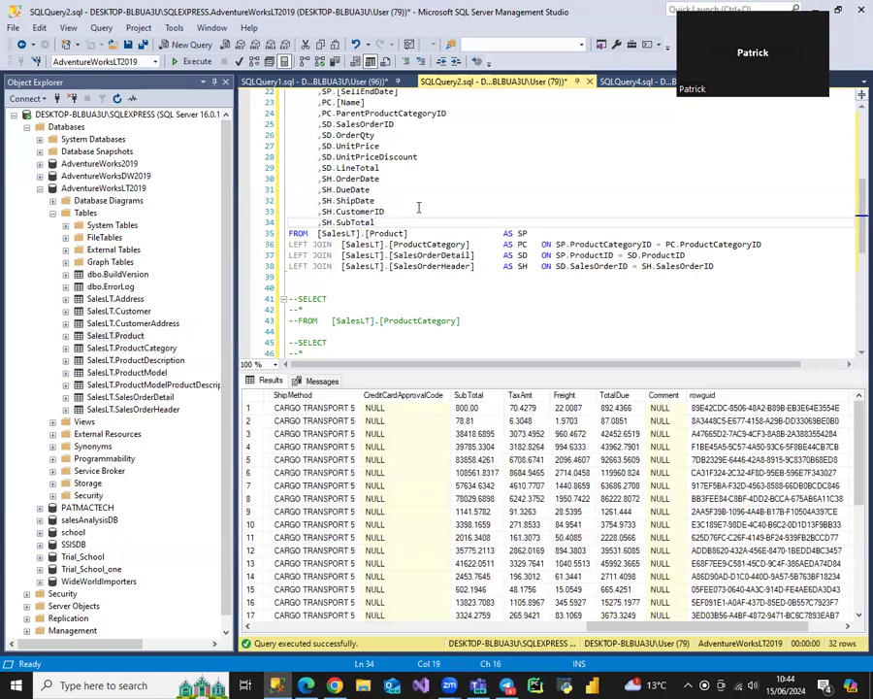
Add the SH.TaxAmt and SH.Freight columns to the SELECT list below SH.SubTotal.
key(Return)
text(,SH)
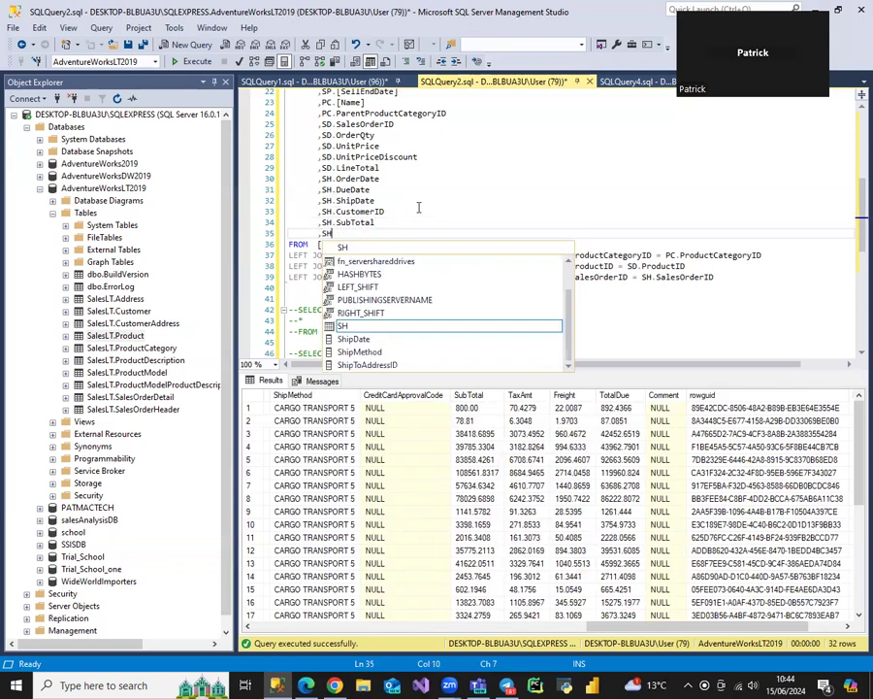
text(.)
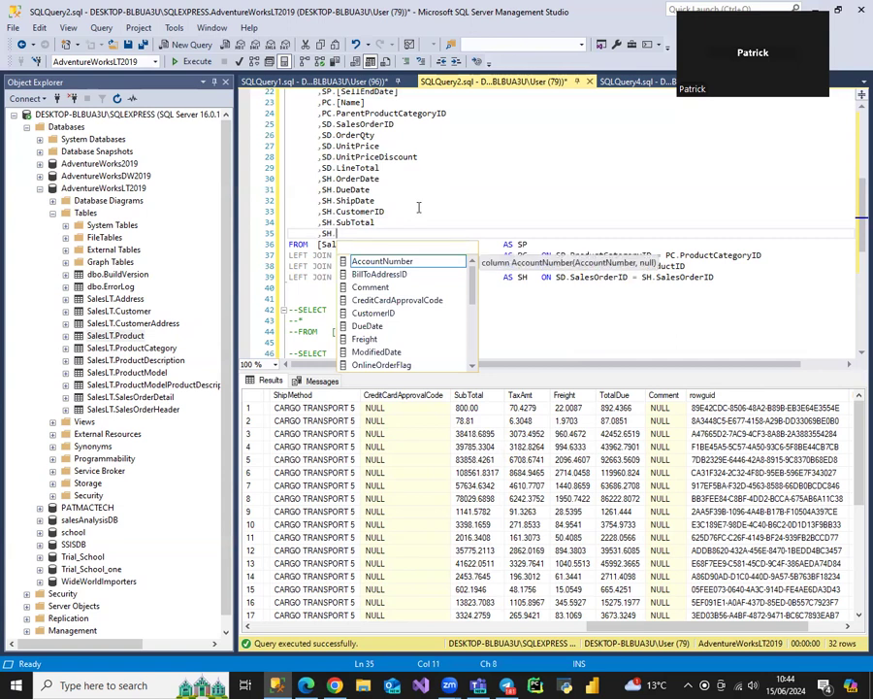
text(TAX)
key(Tab)
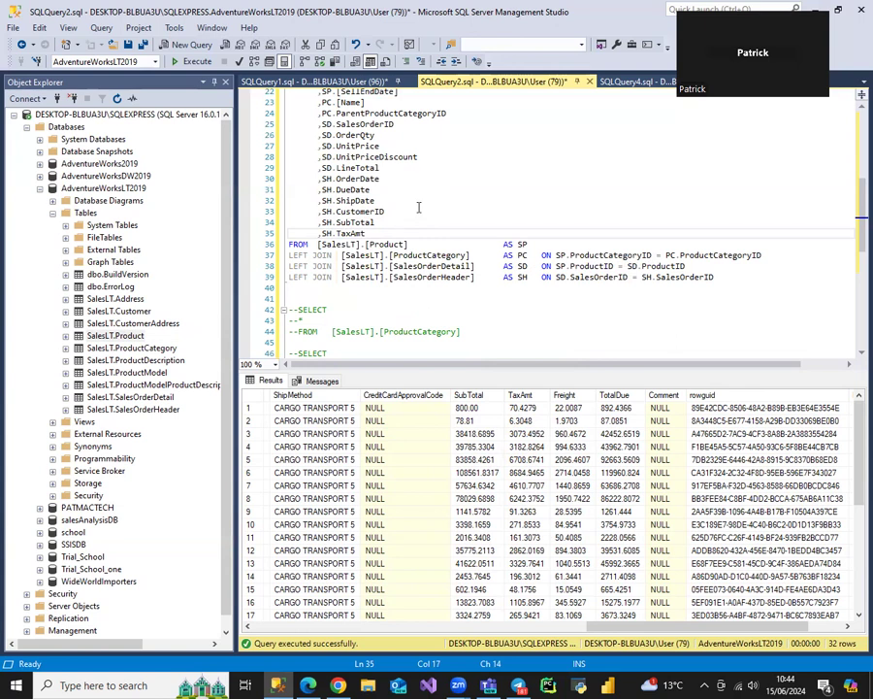
key(Return)
text(,SH.)
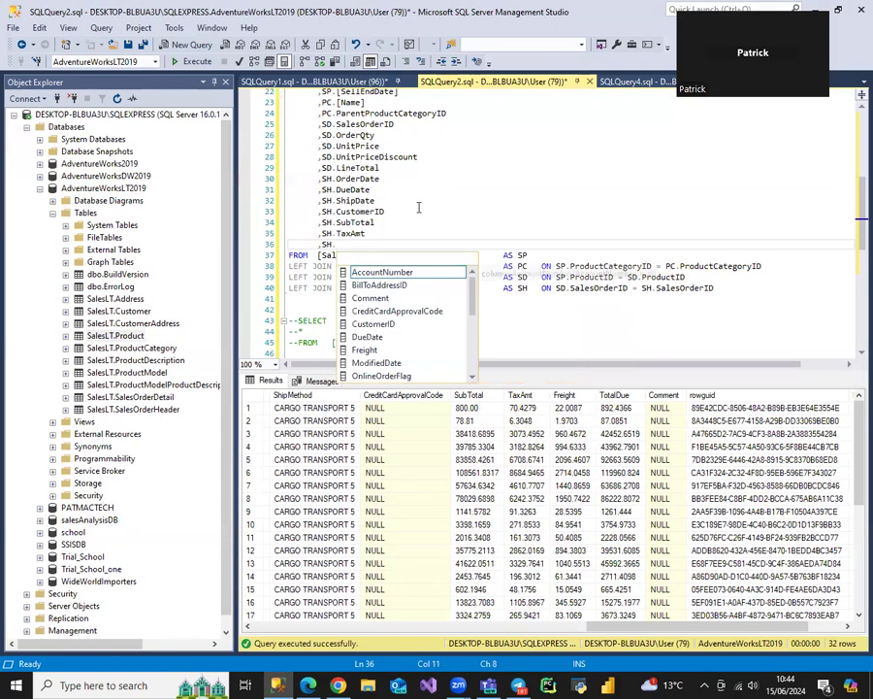
text(FREI)
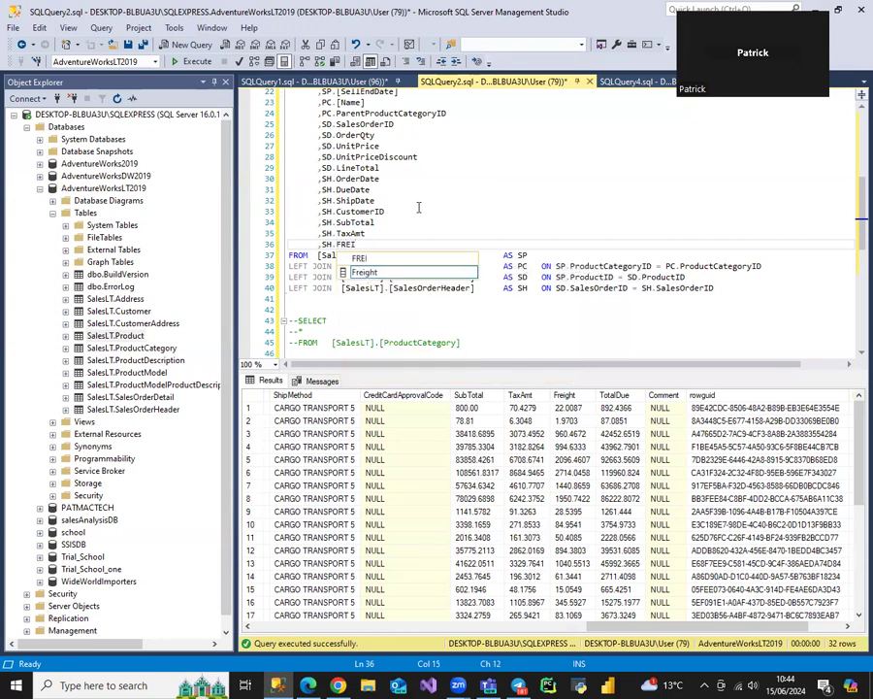
key(Tab)
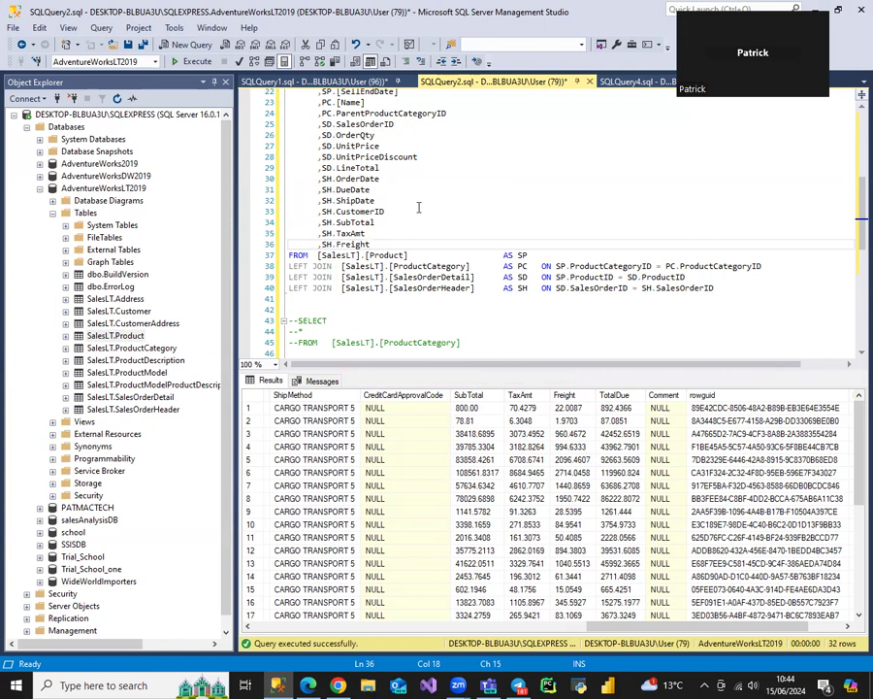
Add the SH.TotalDue column to the SELECT list below SH.Freight.
key(Return)
text(,SH.)
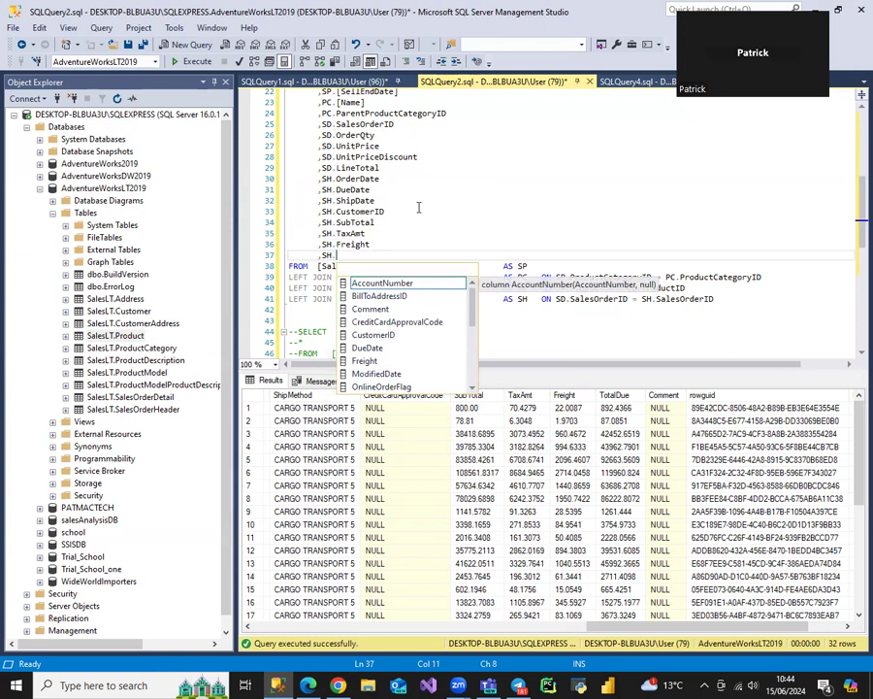
text(TOTAL)
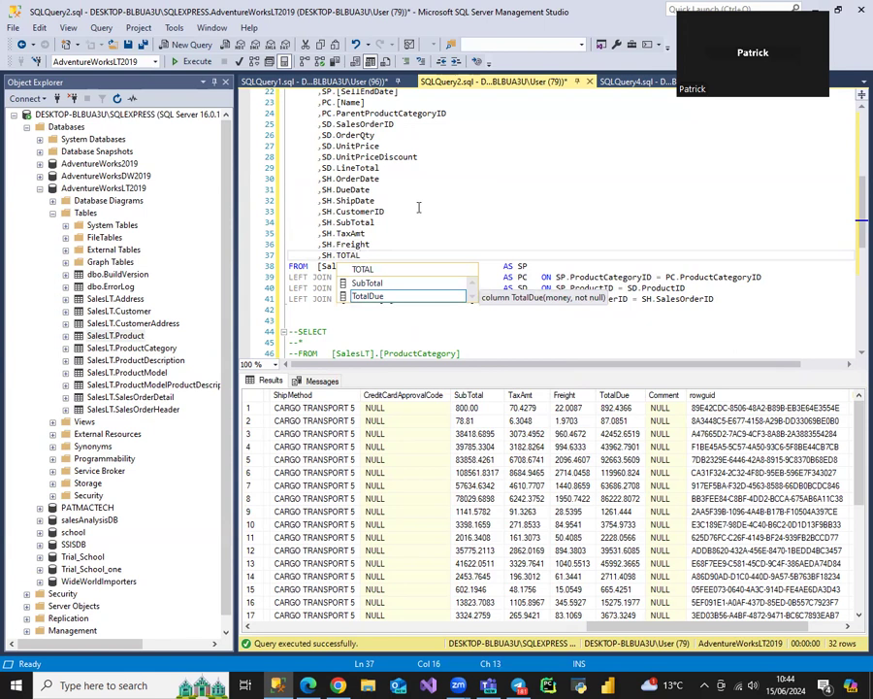
key(Tab)
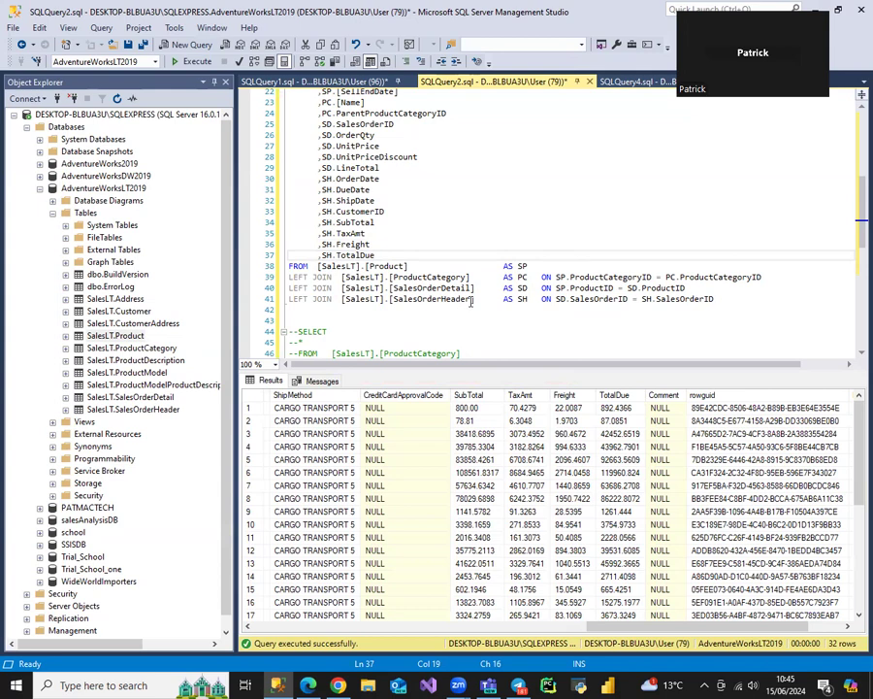
Check the list of requested tables at the start of the script, and comment out the standalone SalesOrderHeader query.
scroll(427, 199, up, 4)
scroll(433, 192, up, 2)
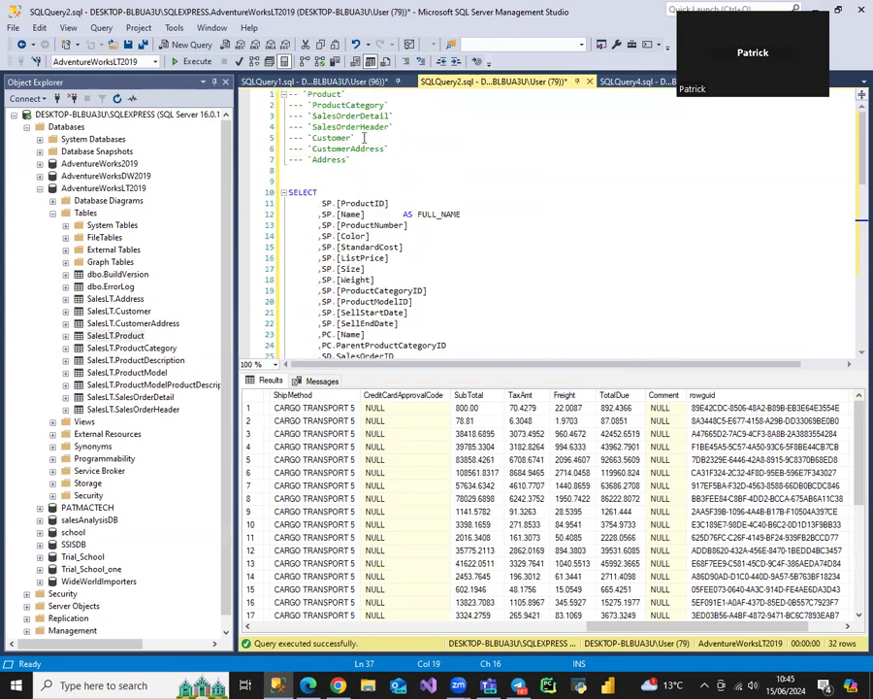
scroll(434, 202, down, 4)
scroll(435, 202, down, 8)
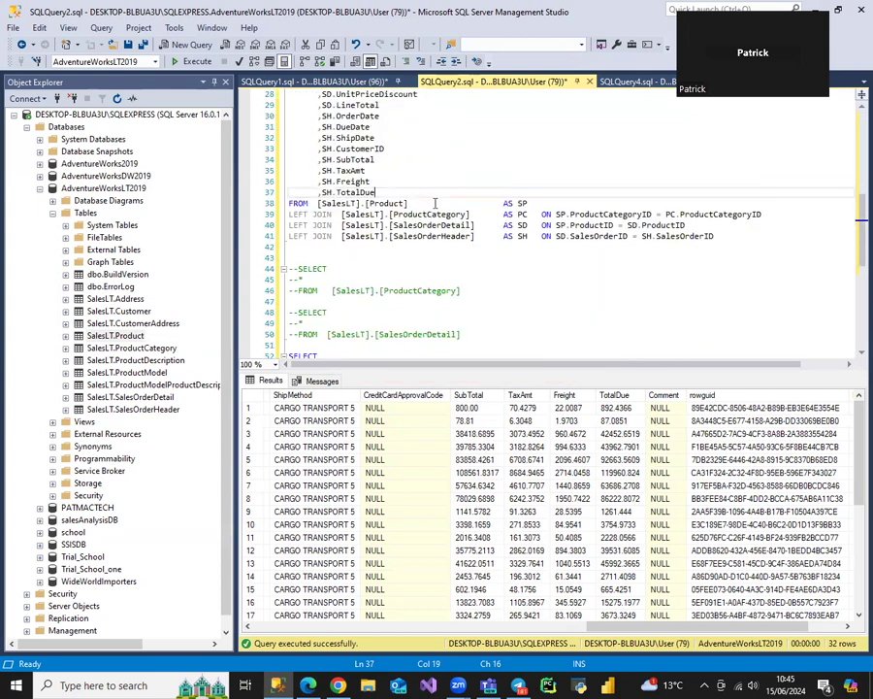
drag(461, 291, 288, 257)
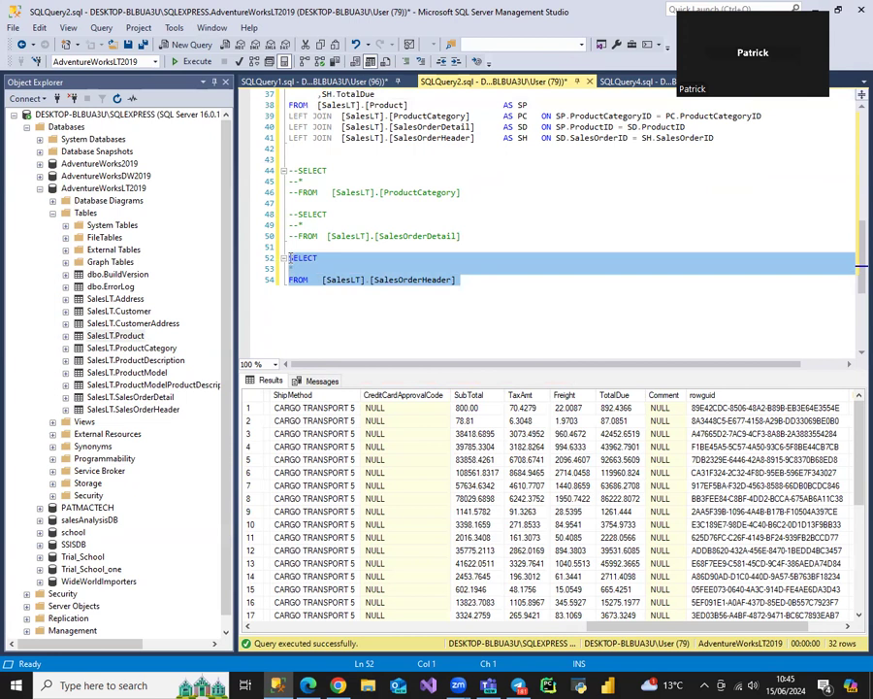
key(ctrl+k)
key(ctrl+c)
Write a separate SELECT * FROM [SalesLT].[Customer] query below the commented-out SalesOrderHeader query.
click(474, 282)
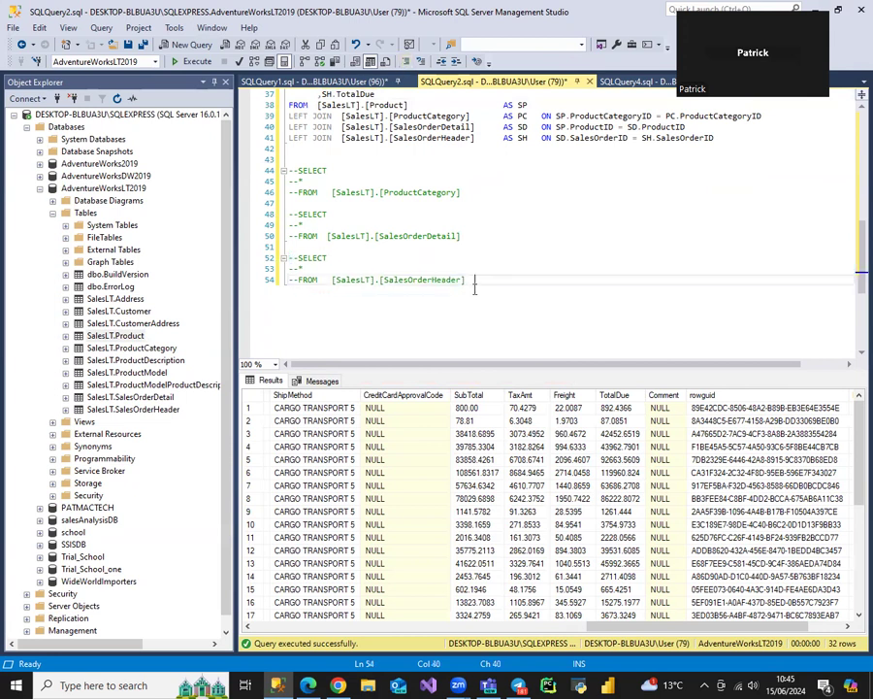
key(Return)
key(Return)
text(SELECT)
key(Return)
text(*)
key(Return)
text(FROM)
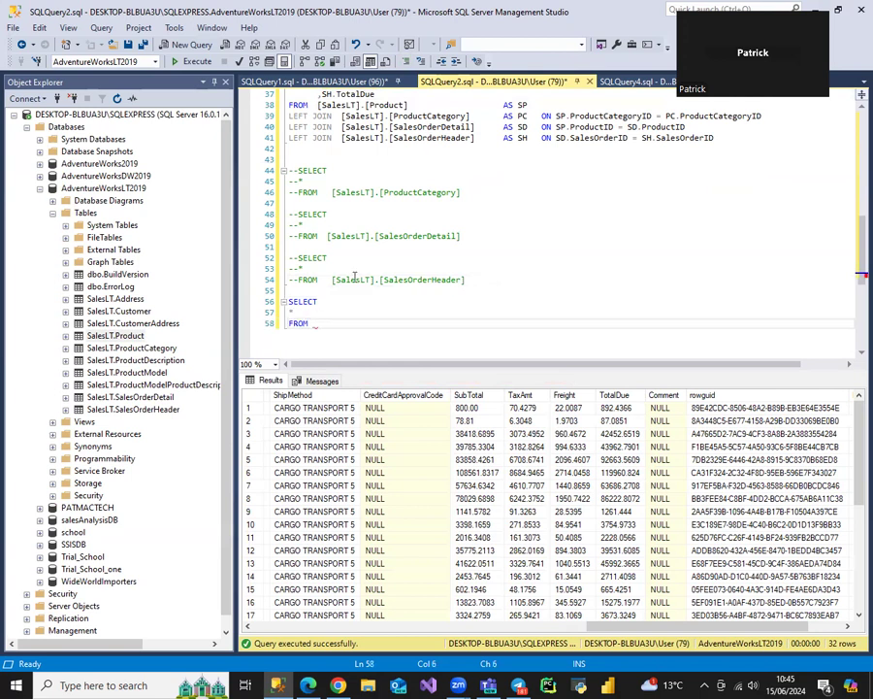
drag(115, 335, 314, 330)
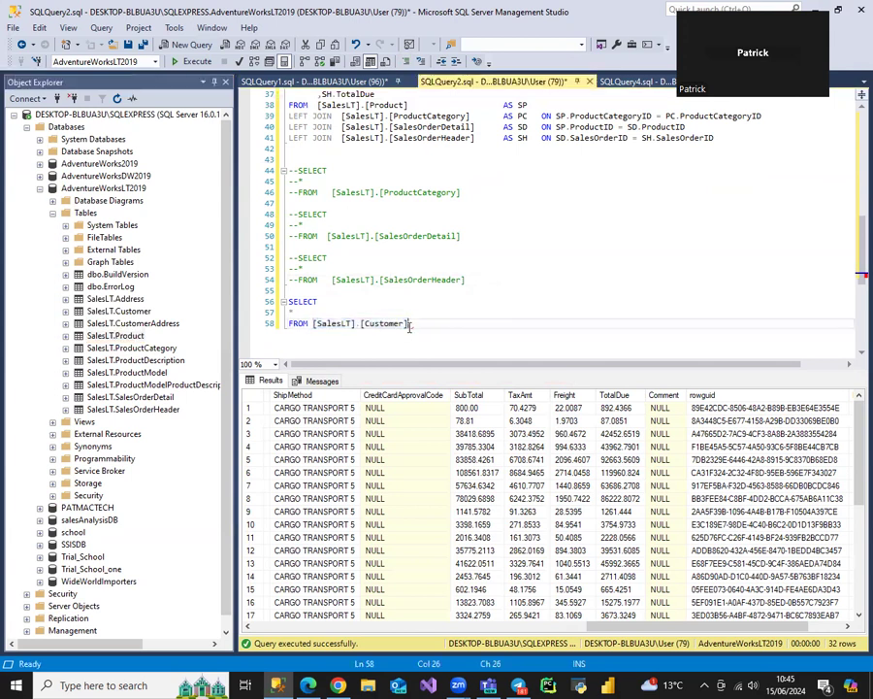
Run only the Customer query and review its result columns, starting with CustomerID.
drag(408, 325, 290, 289)
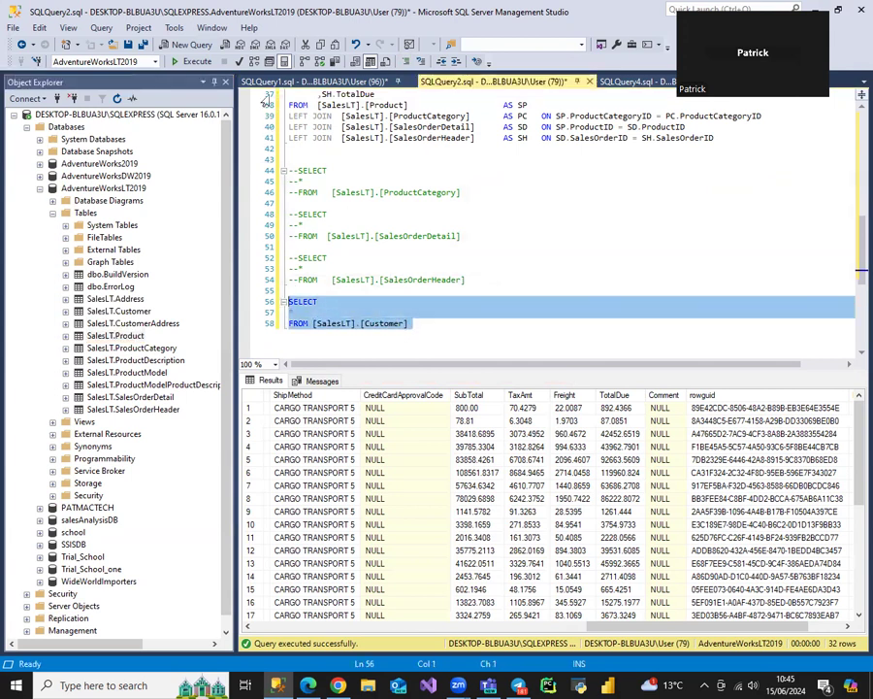
click(191, 62)
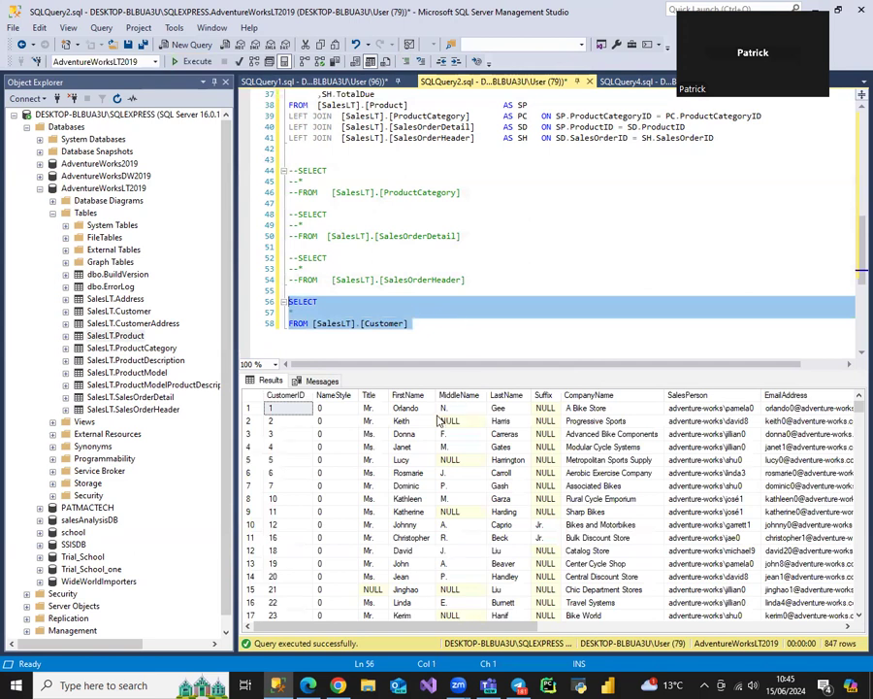
click(285, 396)
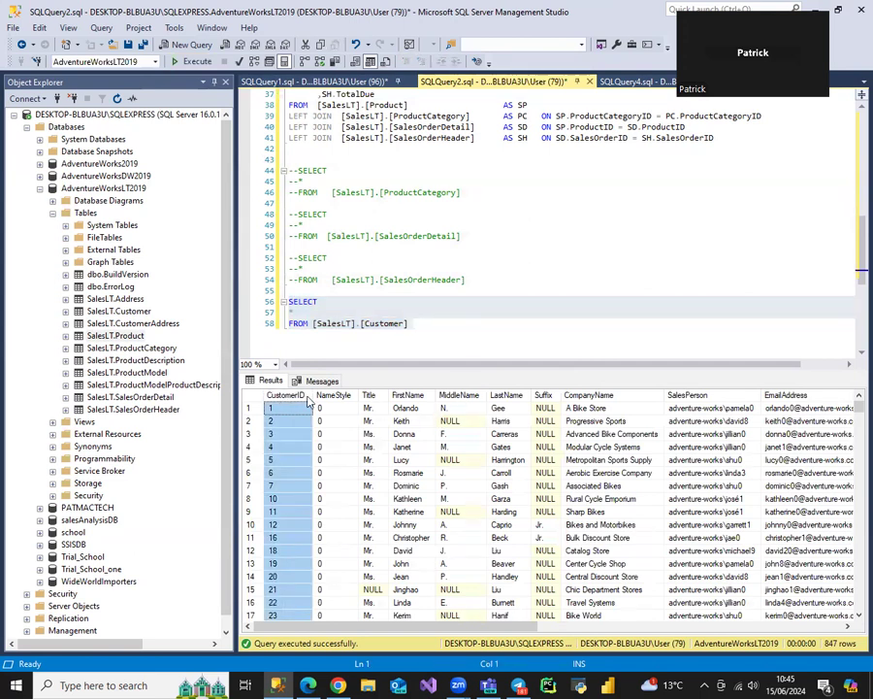
drag(442, 628, 460, 677)
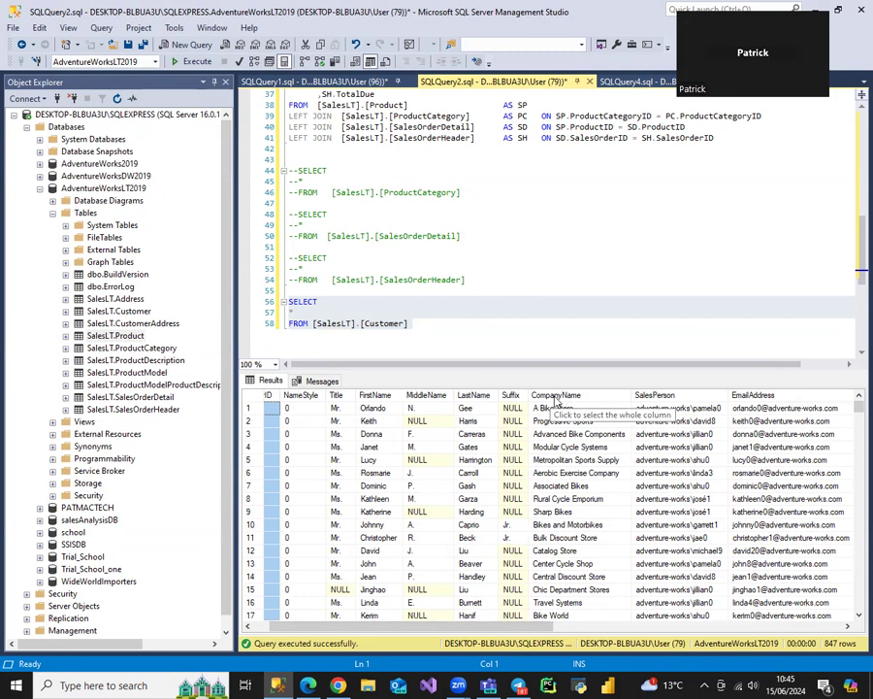
drag(539, 627, 508, 627)
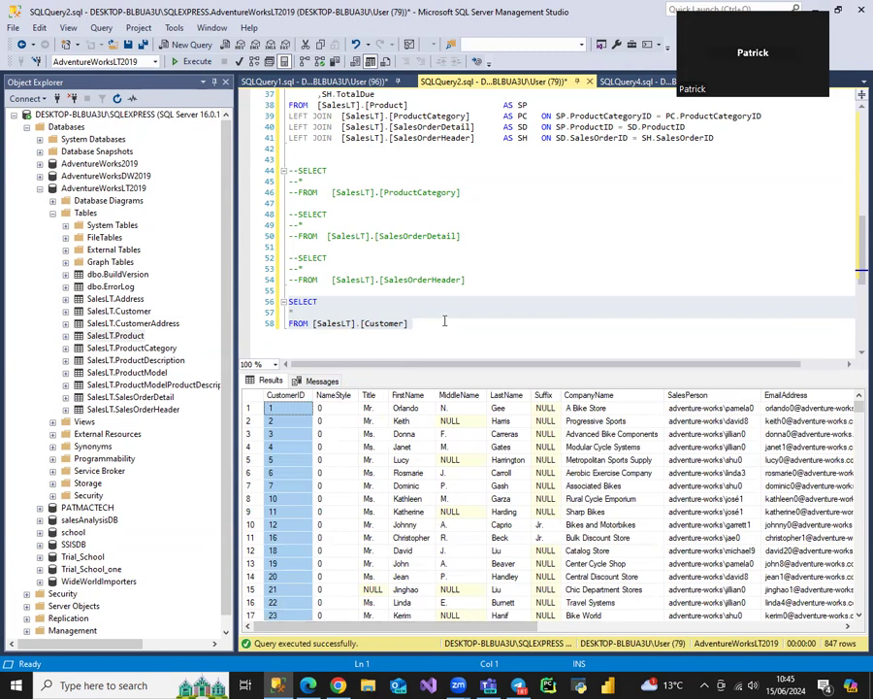
Add a LEFT JOIN to [SalesLT].[Customer] below the SalesOrderHeader join, with the AS keyword aligned under the others.
click(521, 237)
scroll(526, 245, up, 2)
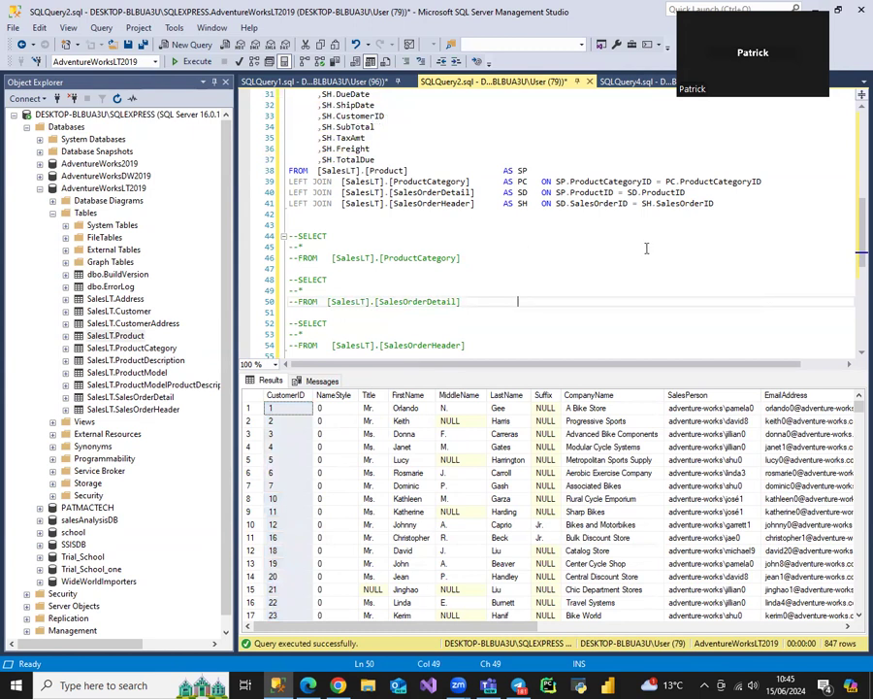
click(716, 204)
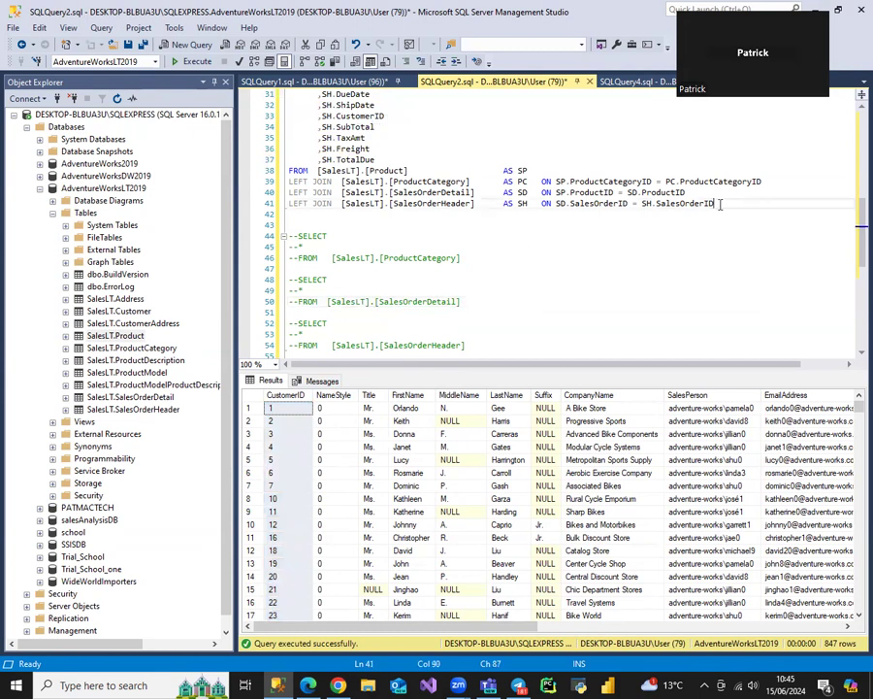
key(Return)
text(LEF)
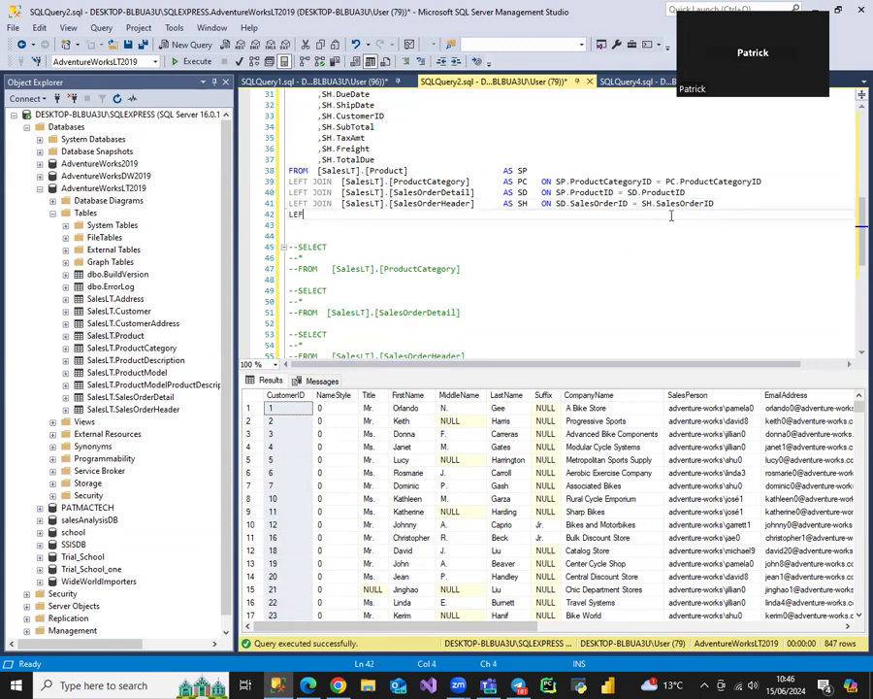
text(T JOIN)
drag(141, 314, 351, 215)
click(505, 215)
text(AS)
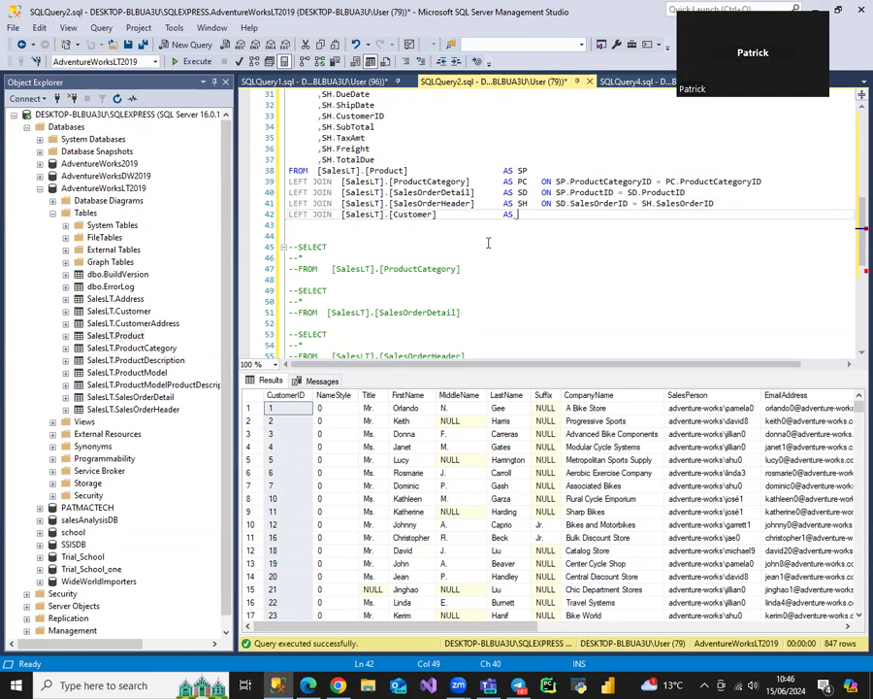
Alias the joined Customer table as SC and set its join condition to ON SH.CustomerID = SC.CustomerID.
text(SC   ON SH.Cust)
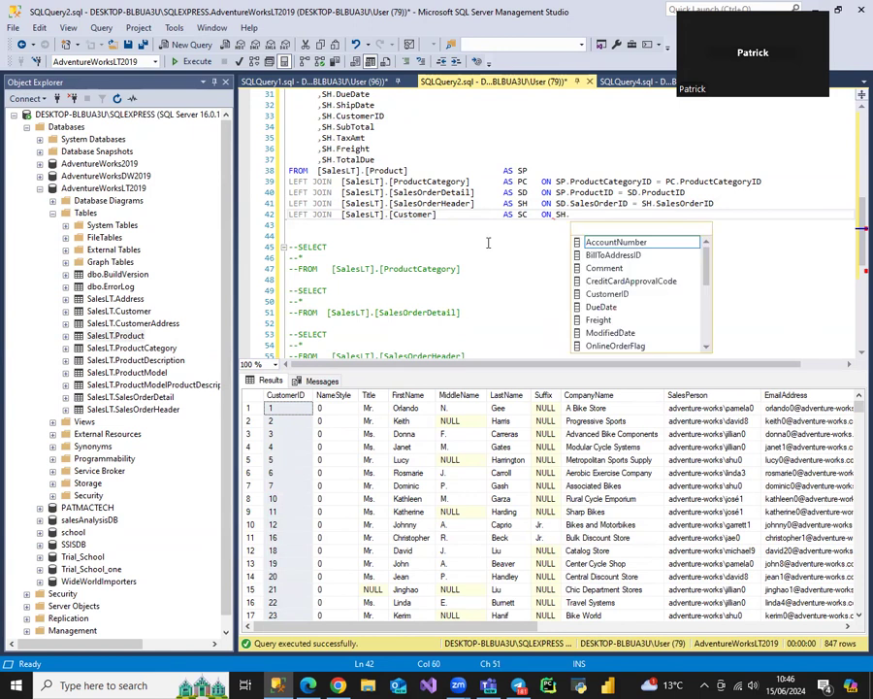
key(Tab)
text(SH.CustomerID)
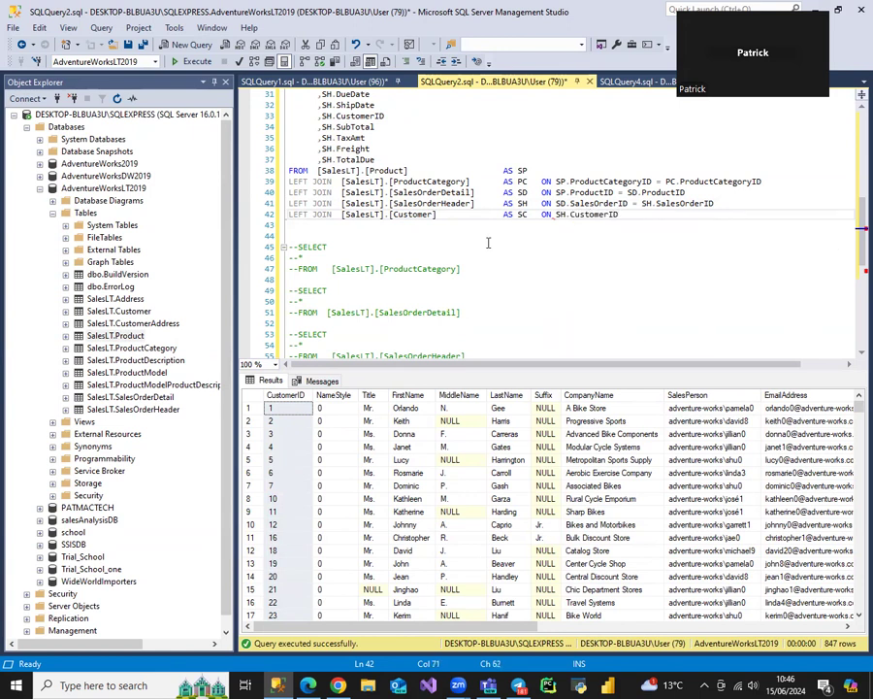
text(  =  SC)
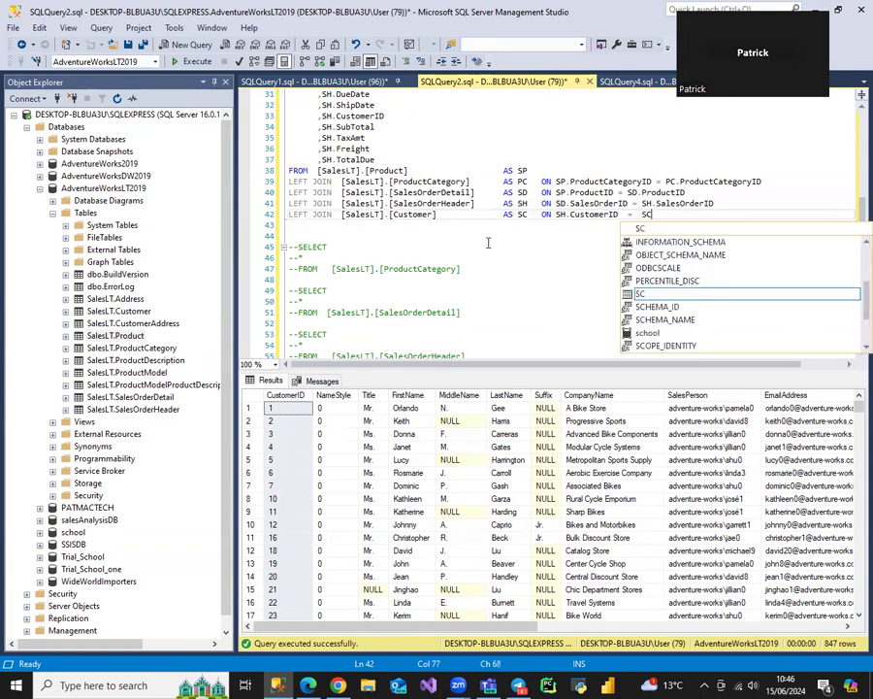
text(.CustomerID)
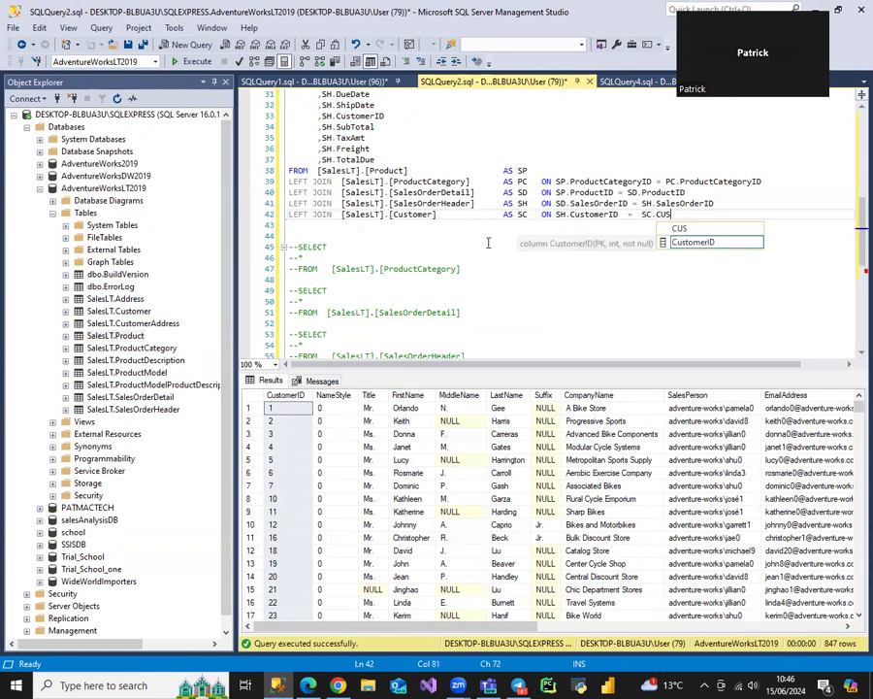
Add the SC.FirstName column to the SELECT list below SH.TotalDue.
key(Up)
key(Up)
key(Up)
key(Up)
key(Up)
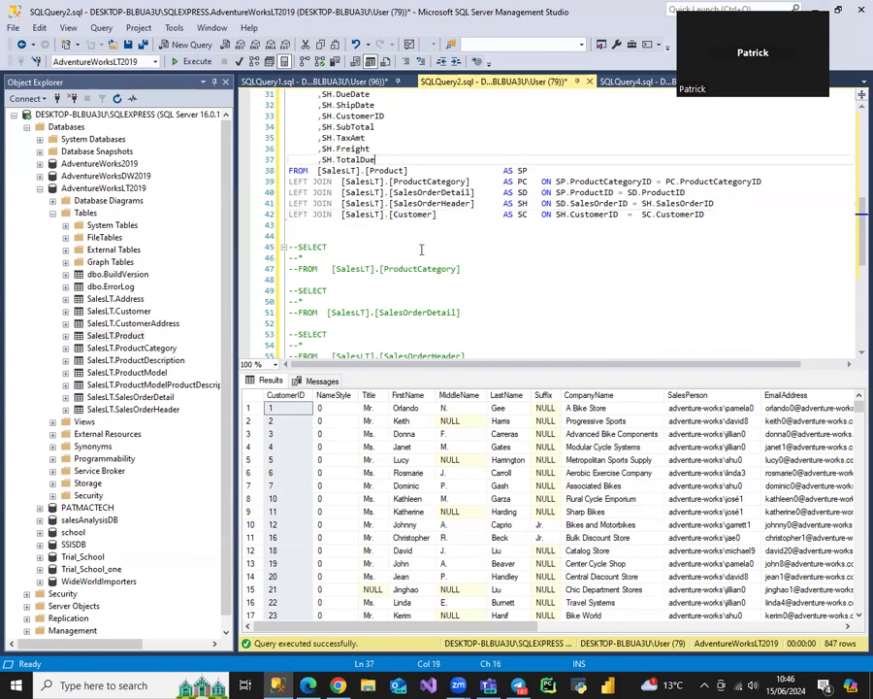
key(Return)
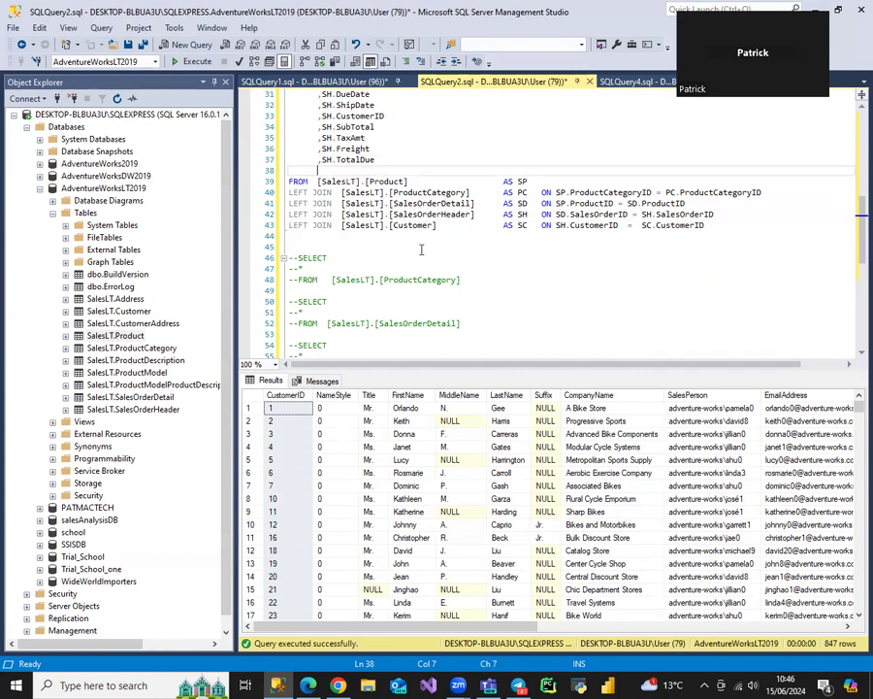
text(,SC.)
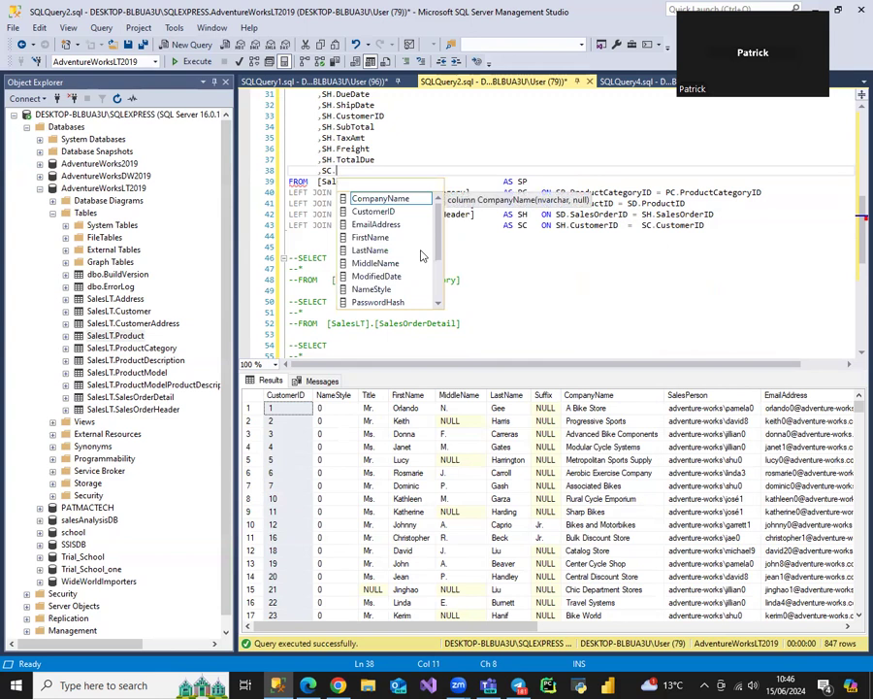
text(FIRST)
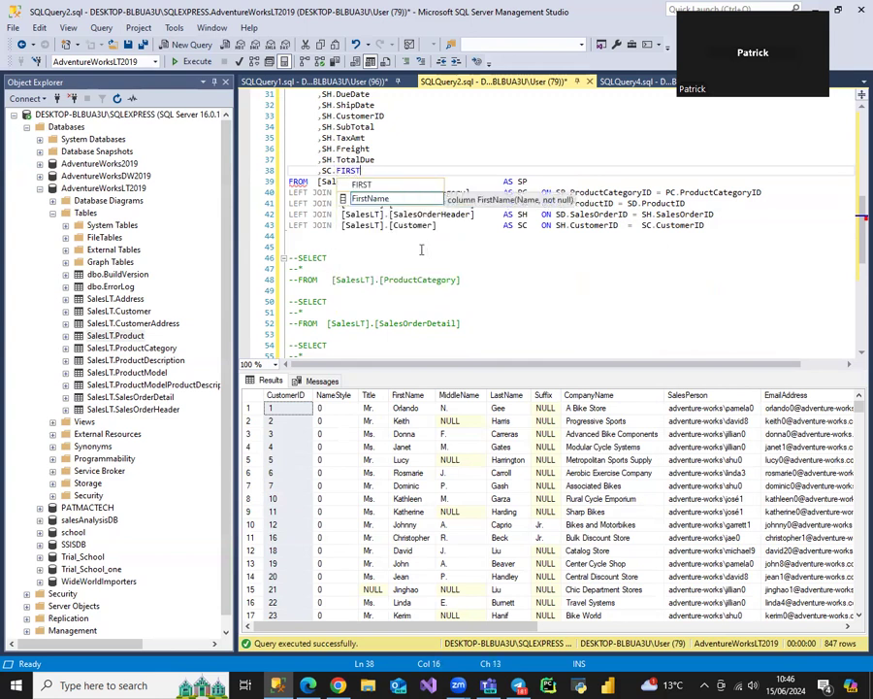
key(Tab)
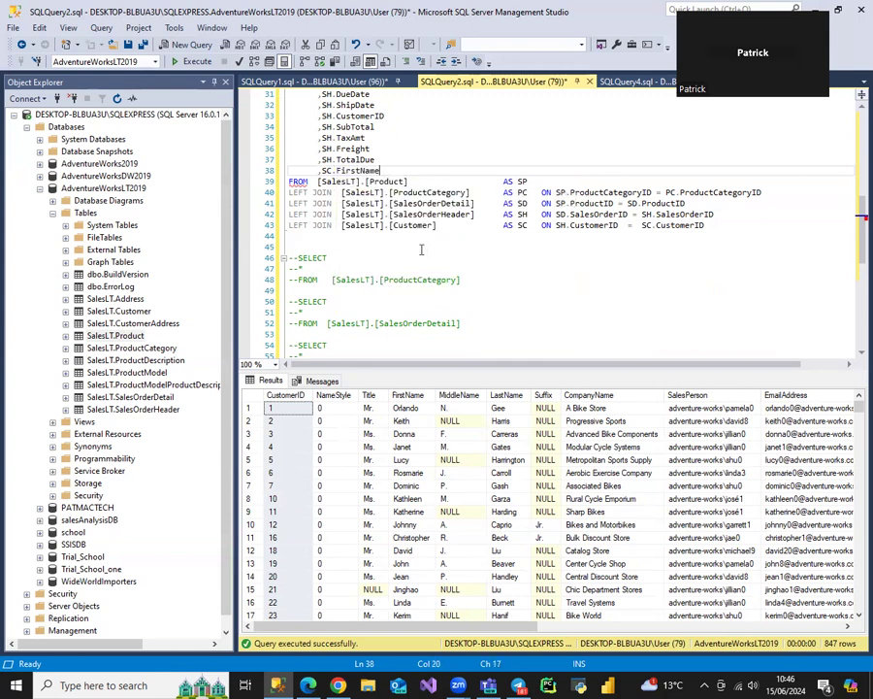
Add the SC.MiddleName and SC.LastName columns to the SELECT list below SC.FirstName.
key(Return)
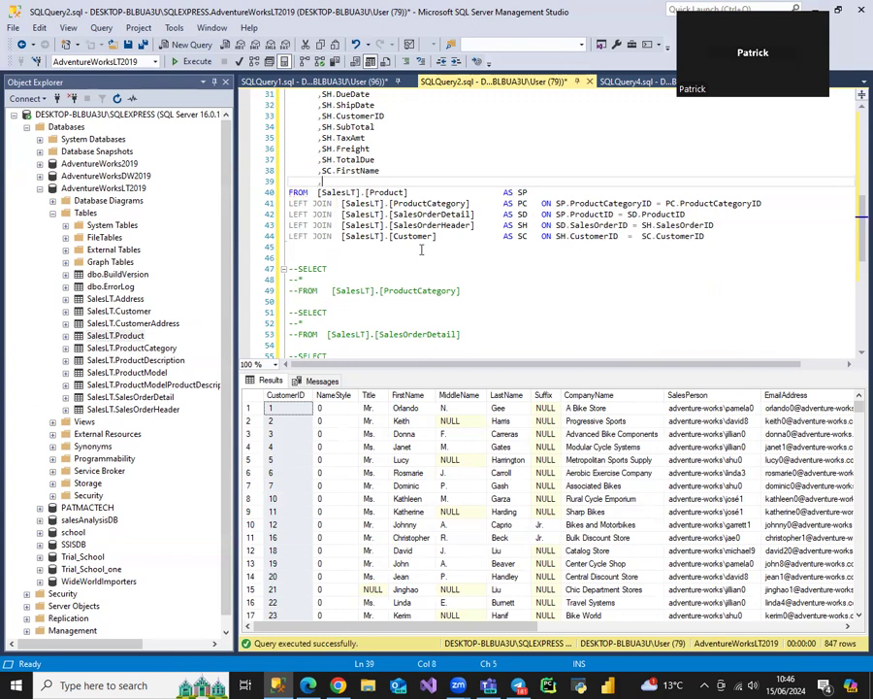
text(,SC.MIDDLE)
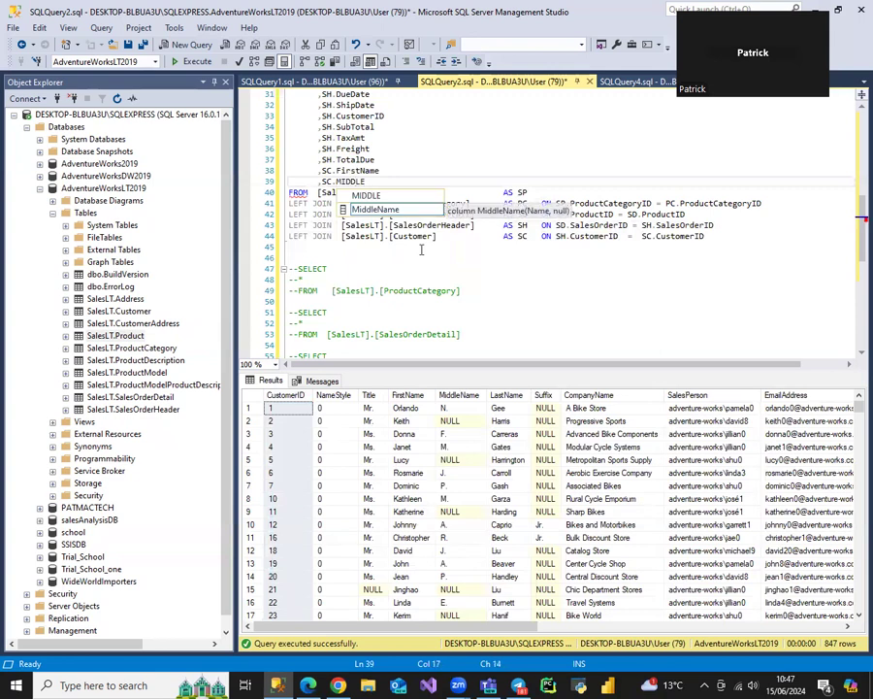
key(Tab)
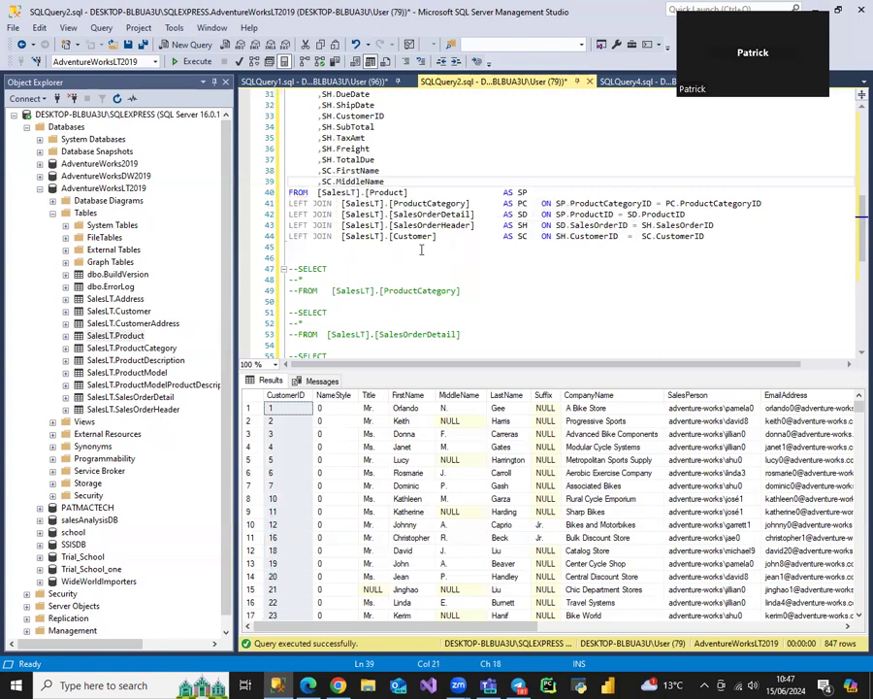
key(Return)
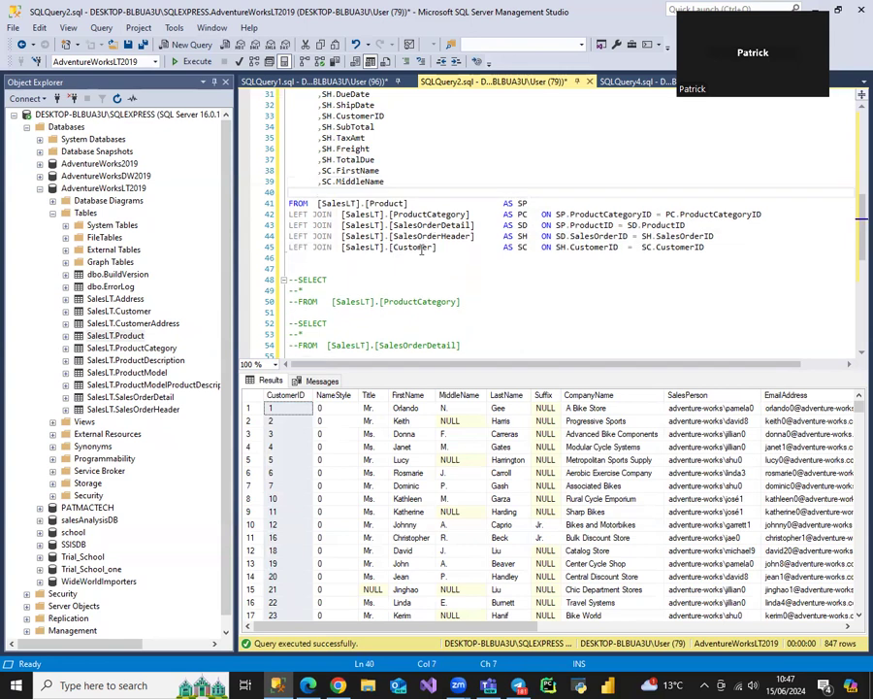
text(,SC.)
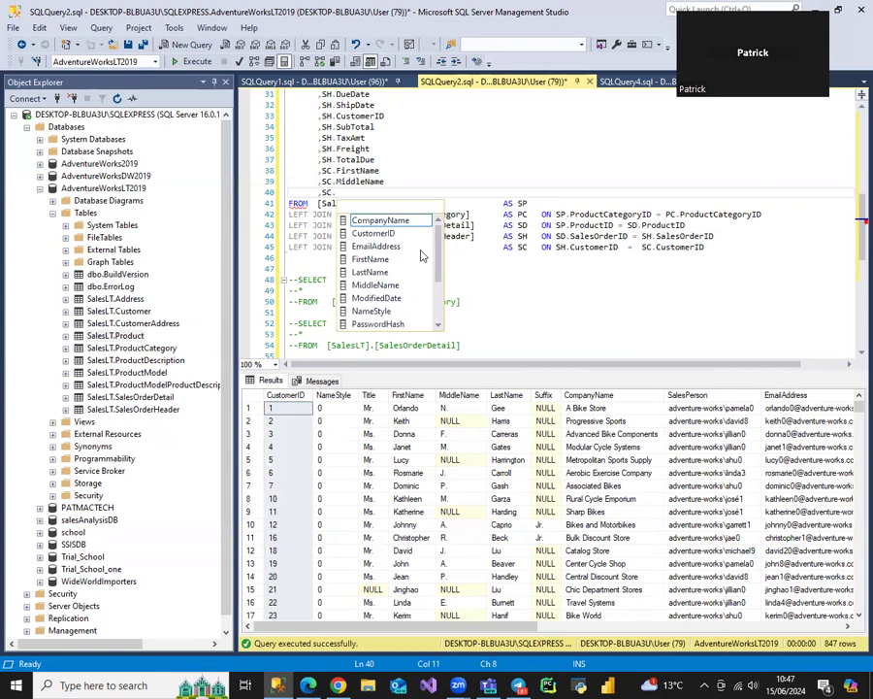
text(LAST)
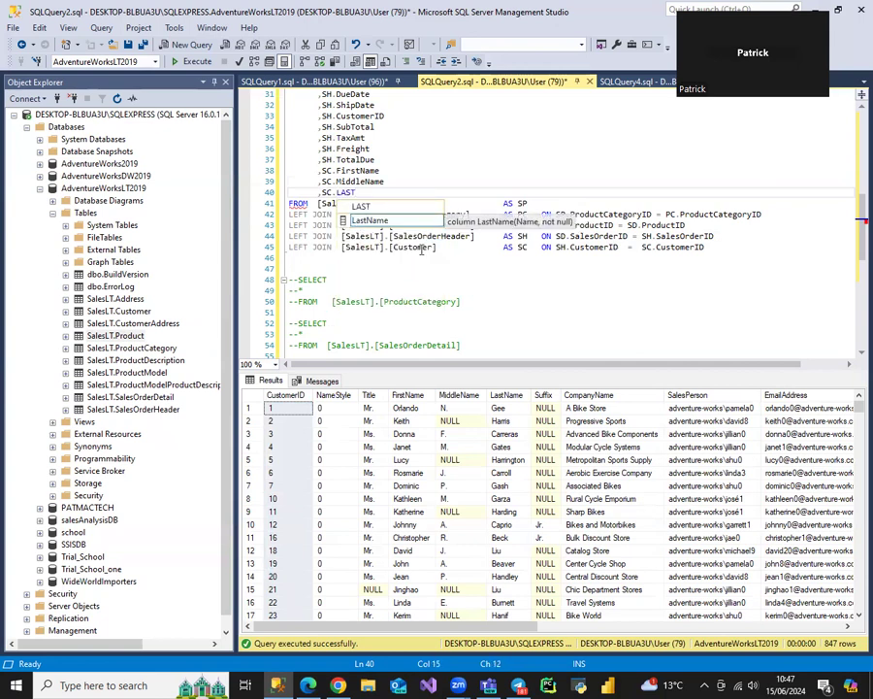
key(Tab)
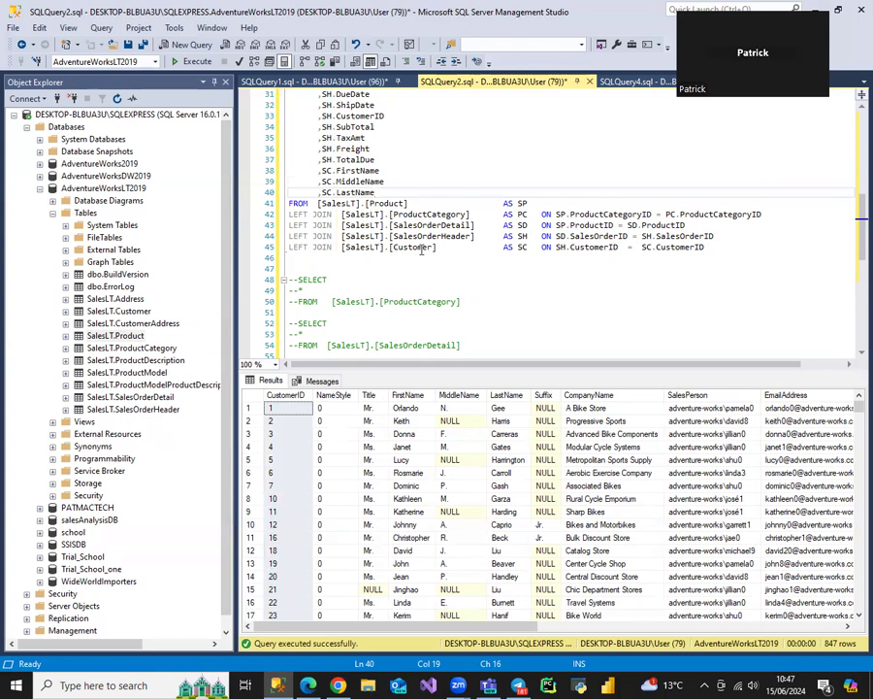
Add the SC.CompanyName column to the SELECT list below SC.LastName.
key(Return)
text(,SC.)
key(Escape)
key(ctrl+space)
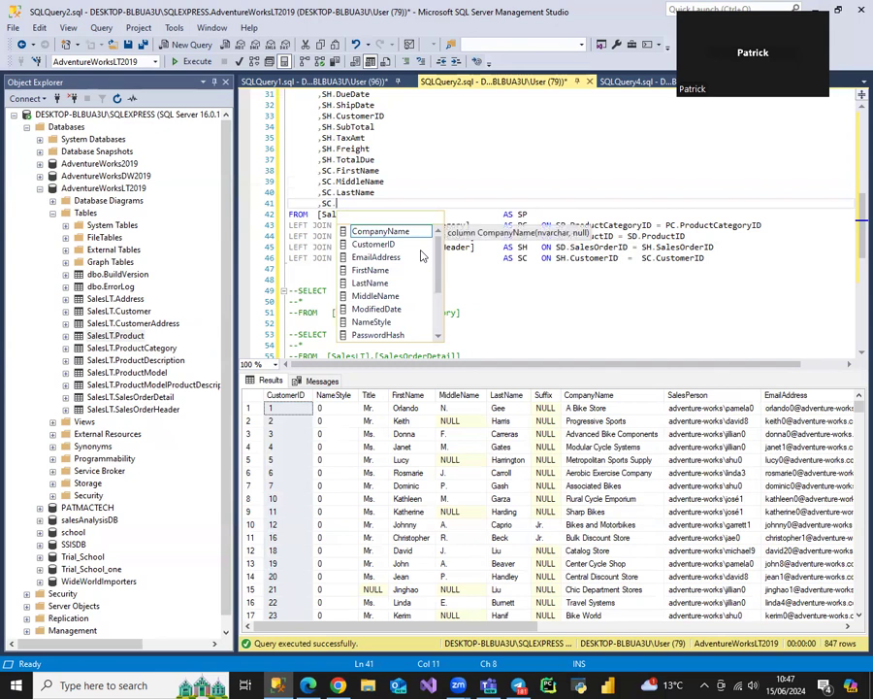
text(COMPAN)
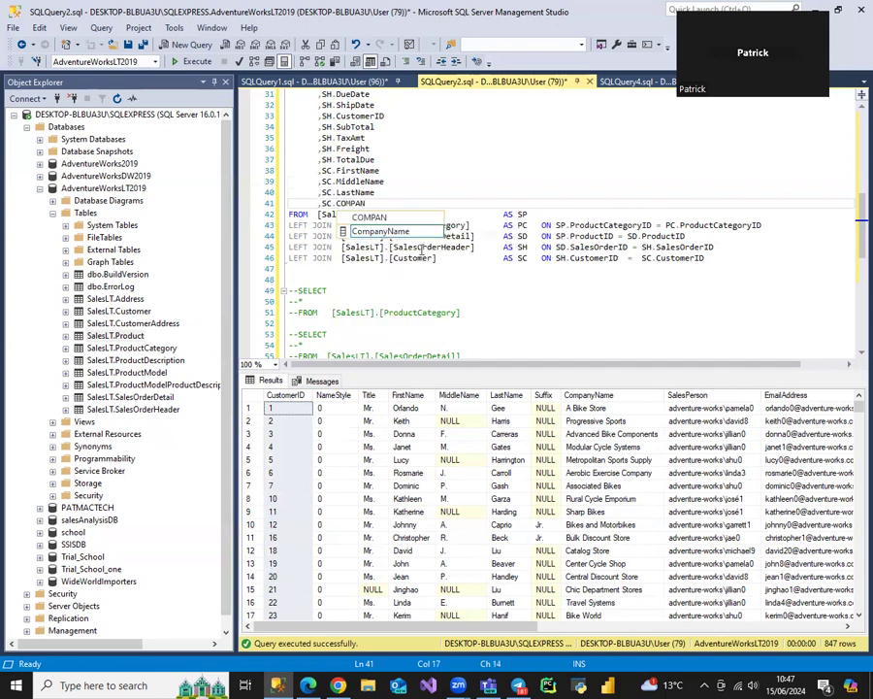
key(Tab)
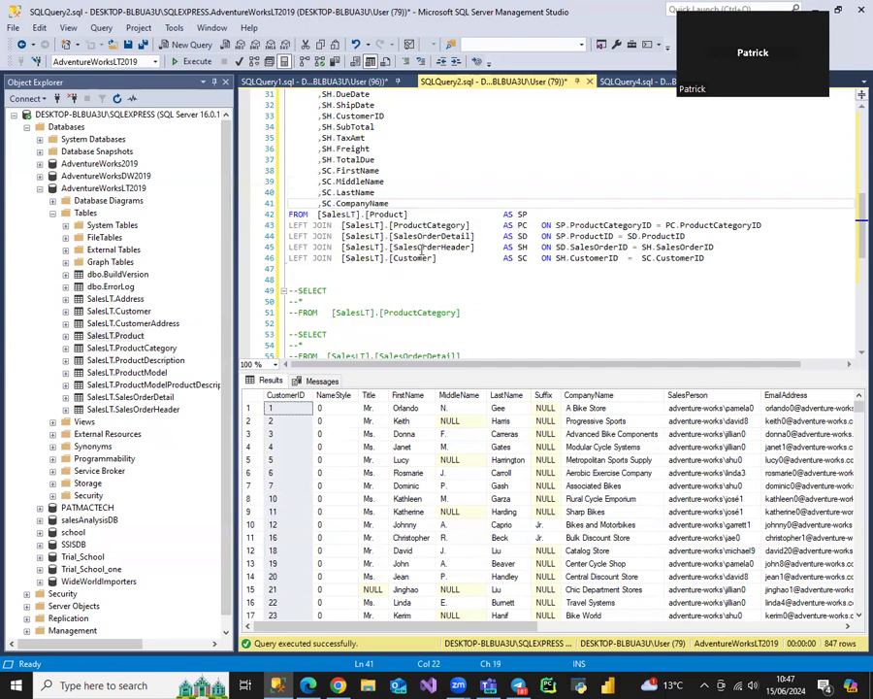
Comment out the standalone SELECT * query on [SalesLT].[Customer] at the end of the script.
scroll(426, 233, up, 4)
scroll(425, 226, up, 6)
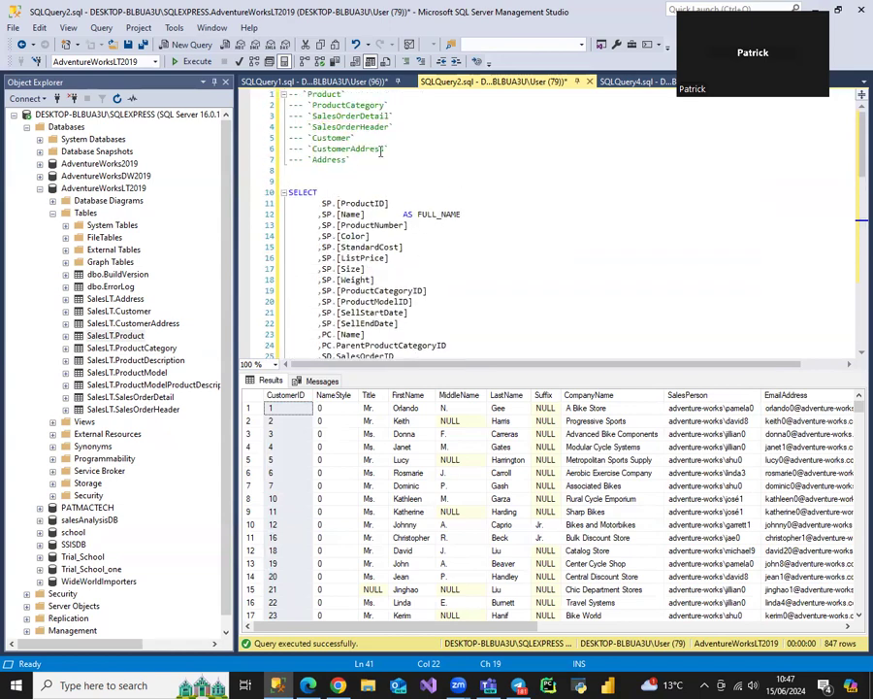
scroll(381, 151, down, 16)
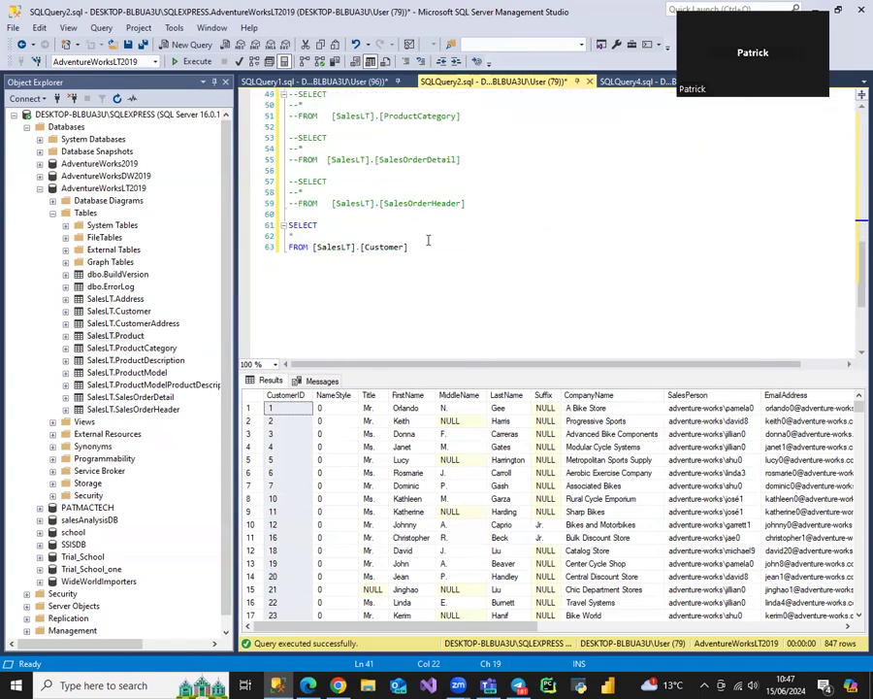
drag(427, 247, 288, 225)
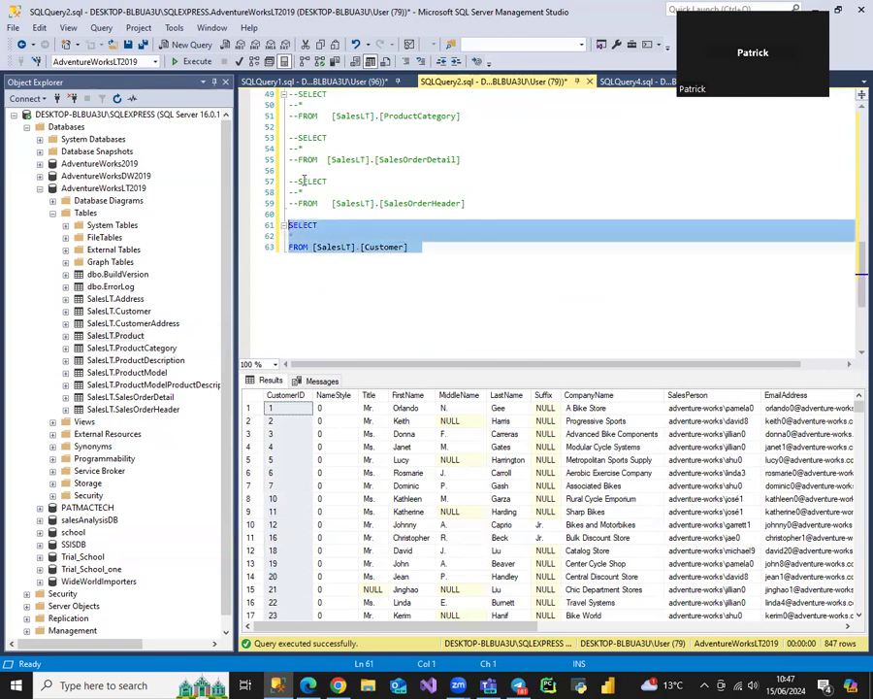
key(ctrl+k)
key(ctrl+c)
Write a separate SELECT * FROM [SalesLT].[CustomerAddress] query below the commented-out Customer query, leaving one blank line between them.
click(432, 258)
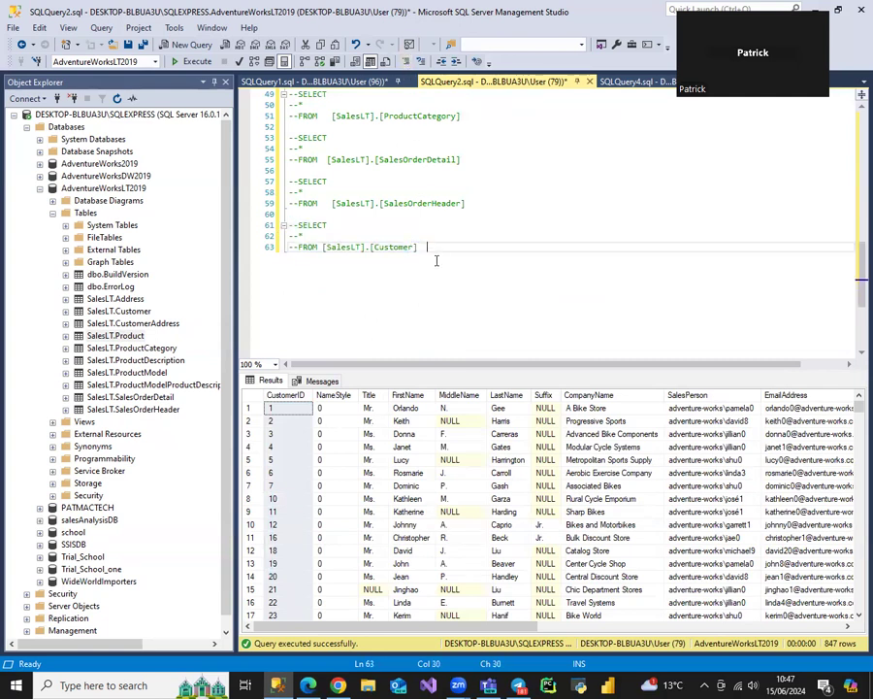
key(Return)
key(Return)
text(SELE)
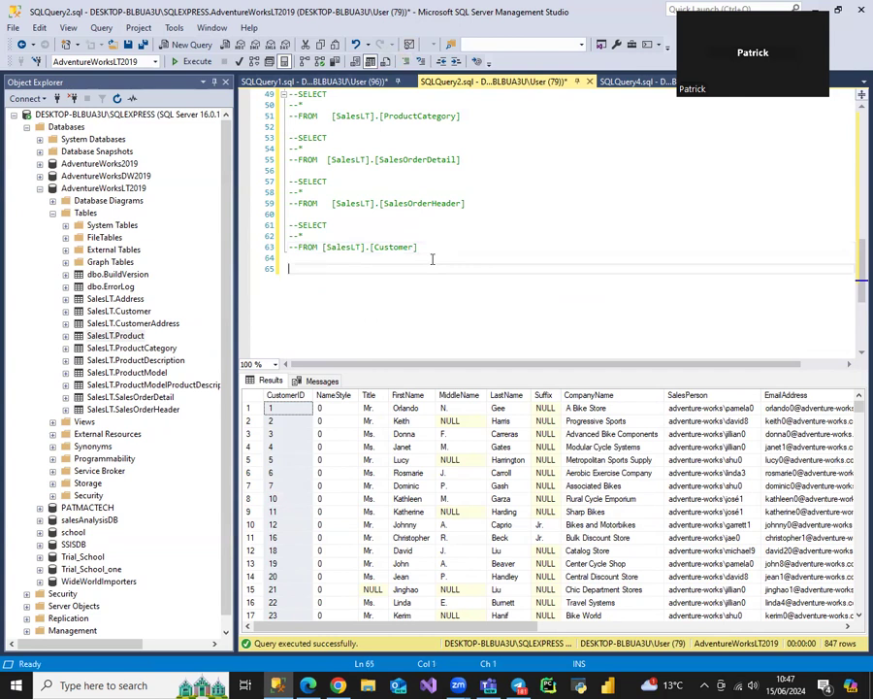
text(CT)
key(Return)
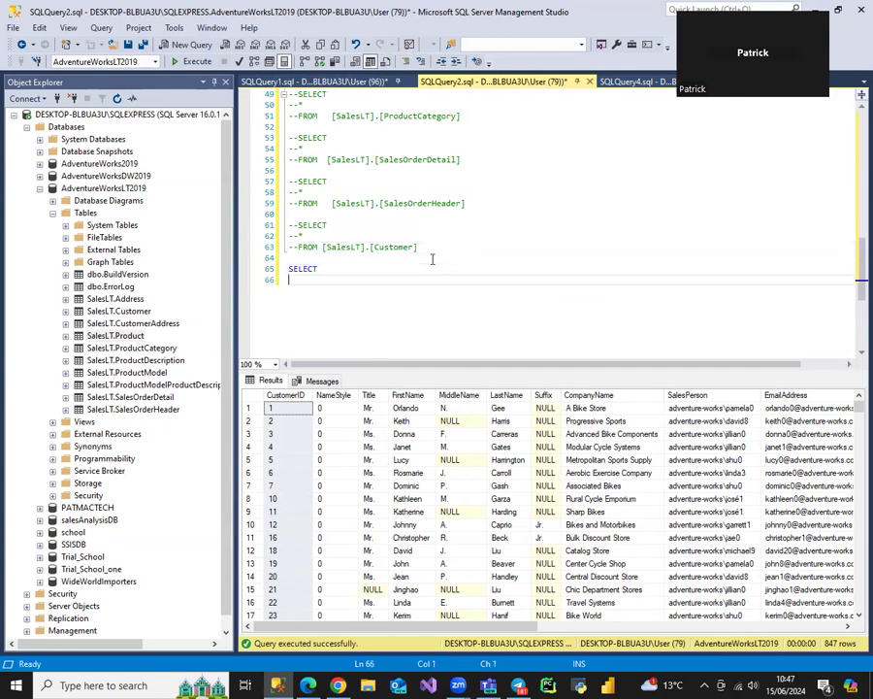
text(*)
key(Return)
text(FROM)
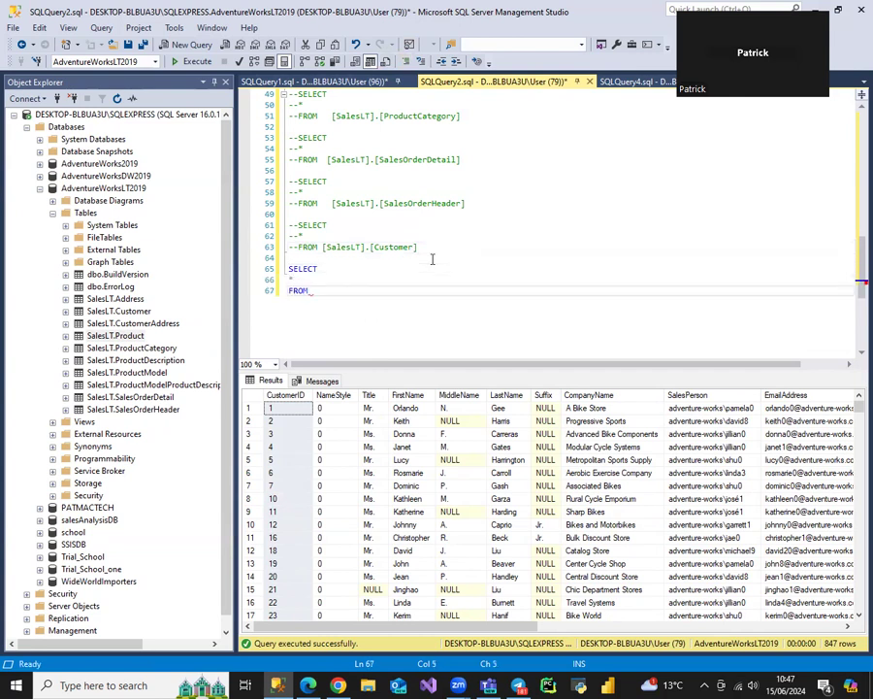
click(140, 326)
drag(139, 326, 314, 293)
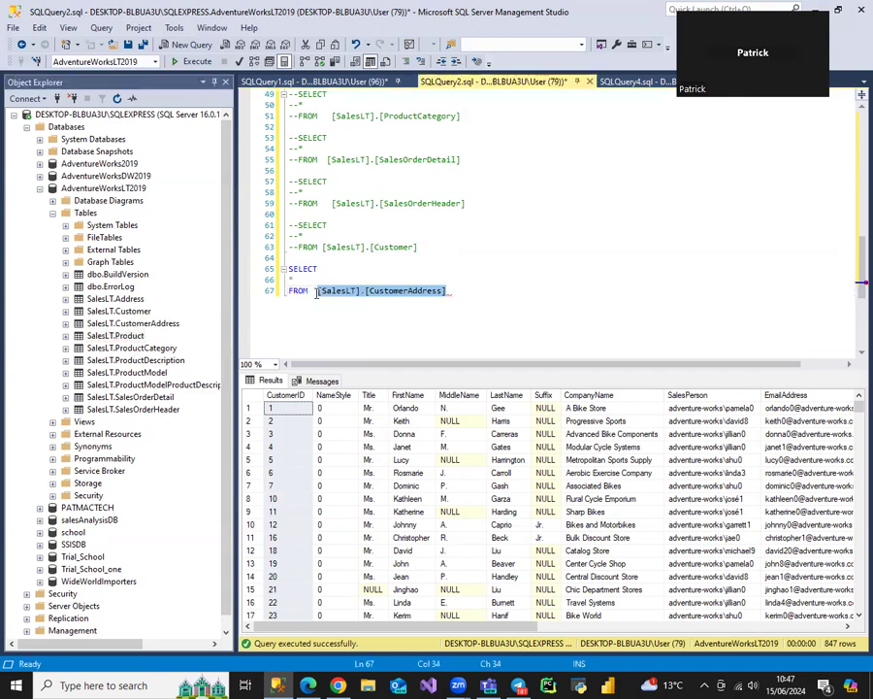
Run only the CustomerAddress query and examine the CustomerID, AddressID and AddressType columns of its results.
click(461, 294)
drag(456, 292, 282, 272)
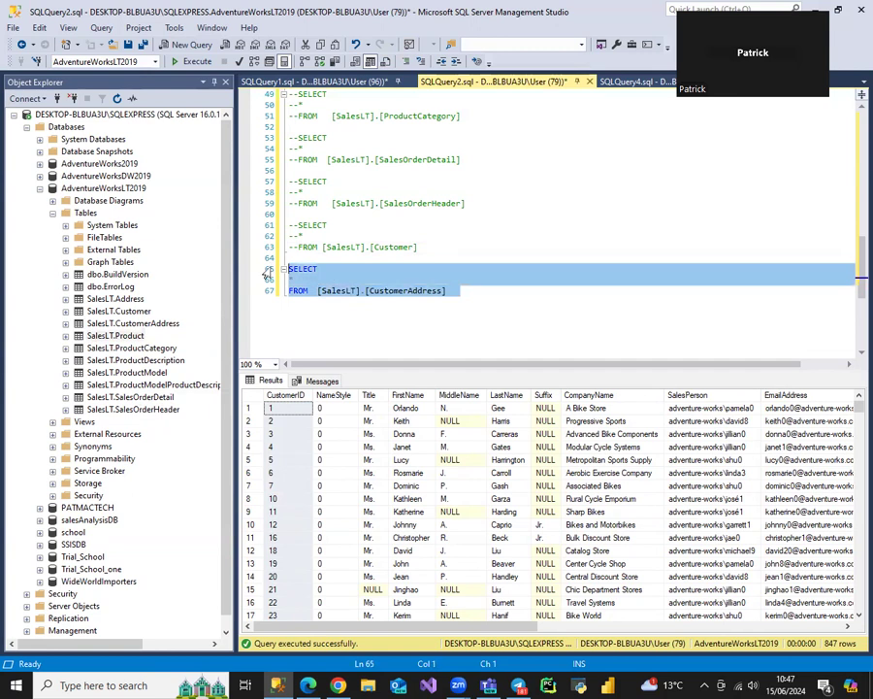
click(197, 62)
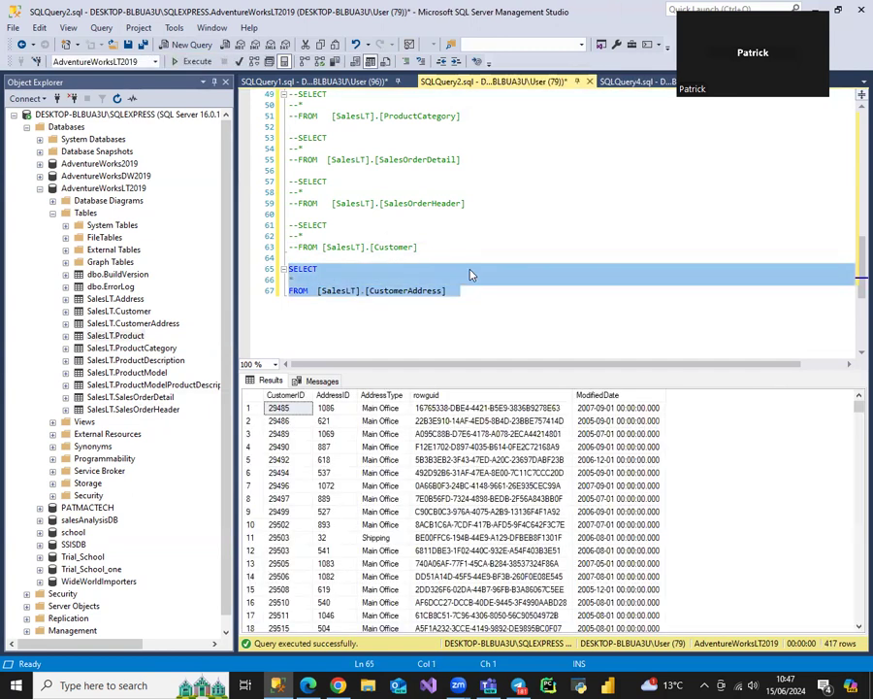
click(288, 396)
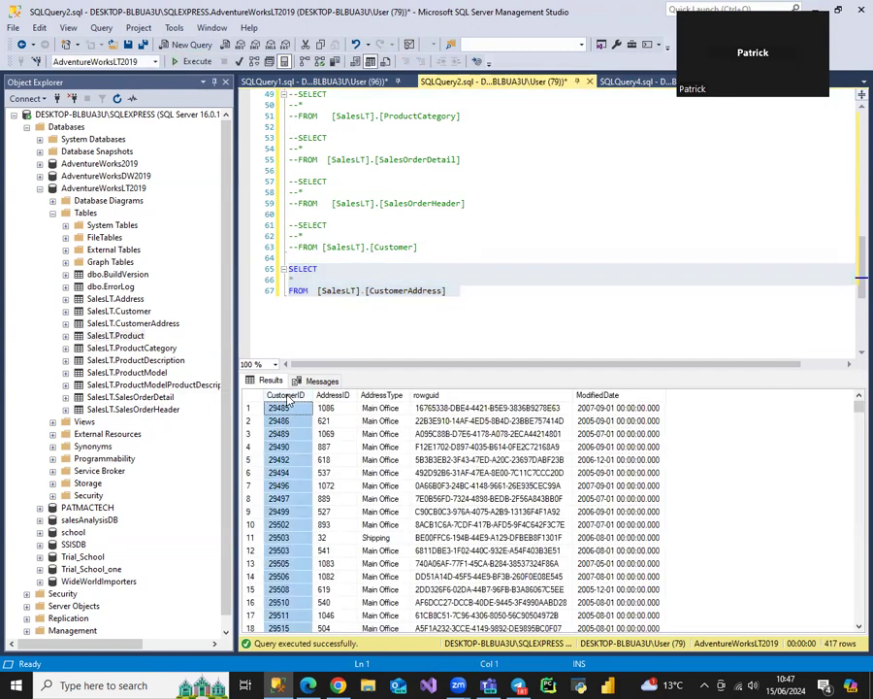
click(327, 397)
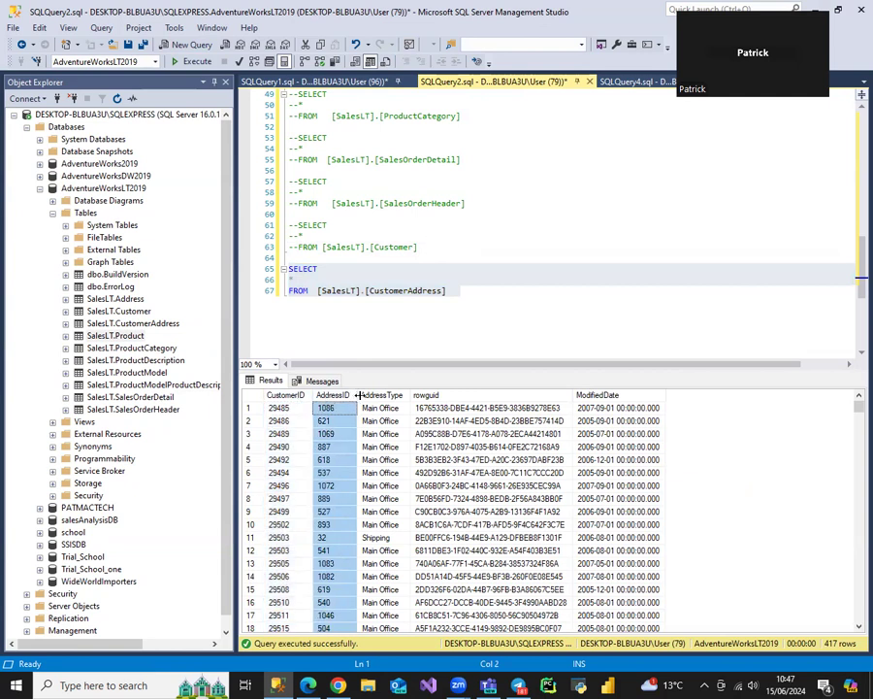
click(381, 396)
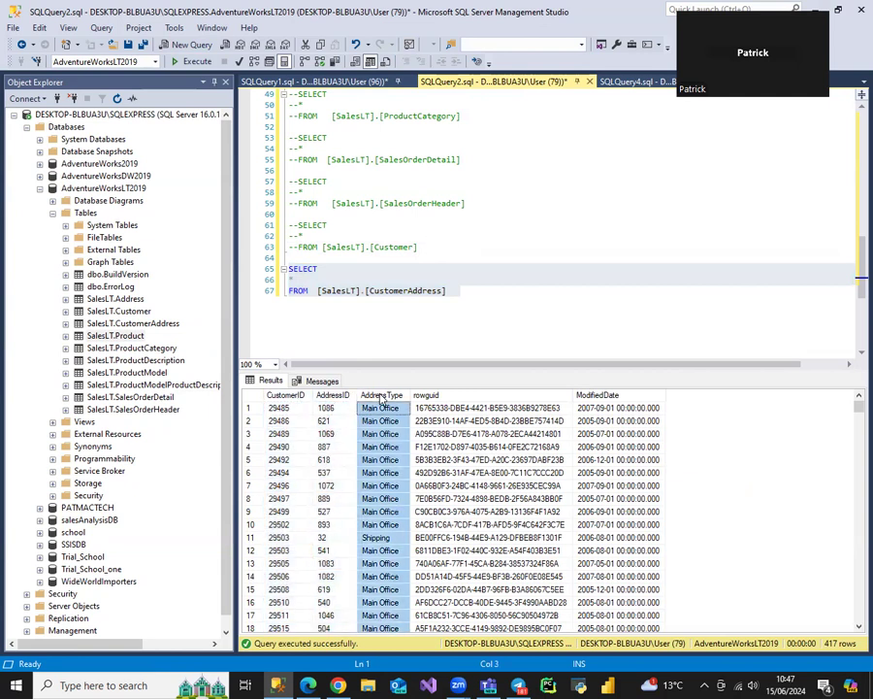
click(288, 398)
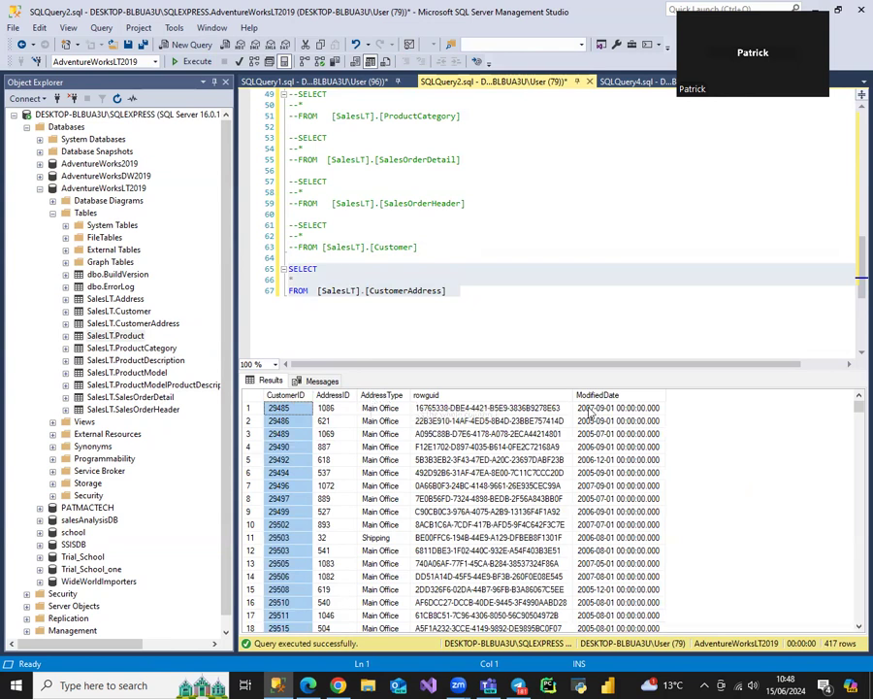
Add a LEFT JOIN to [SalesLT].[CustomerAddress] on a new line below the Customer join in the main query.
click(434, 267)
scroll(452, 257, up, 7)
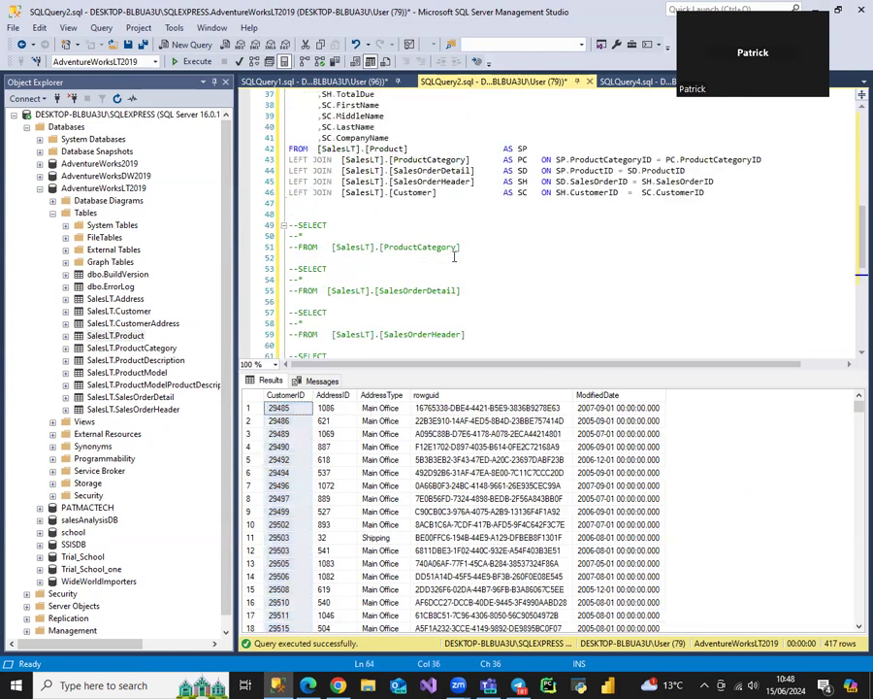
click(708, 294)
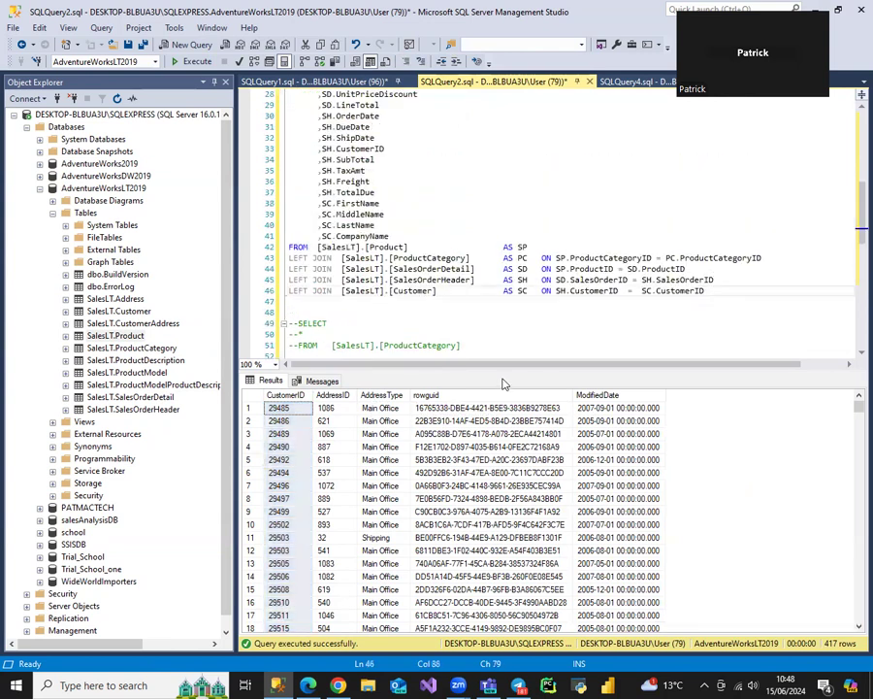
key(Return)
text(LEFT JOIN)
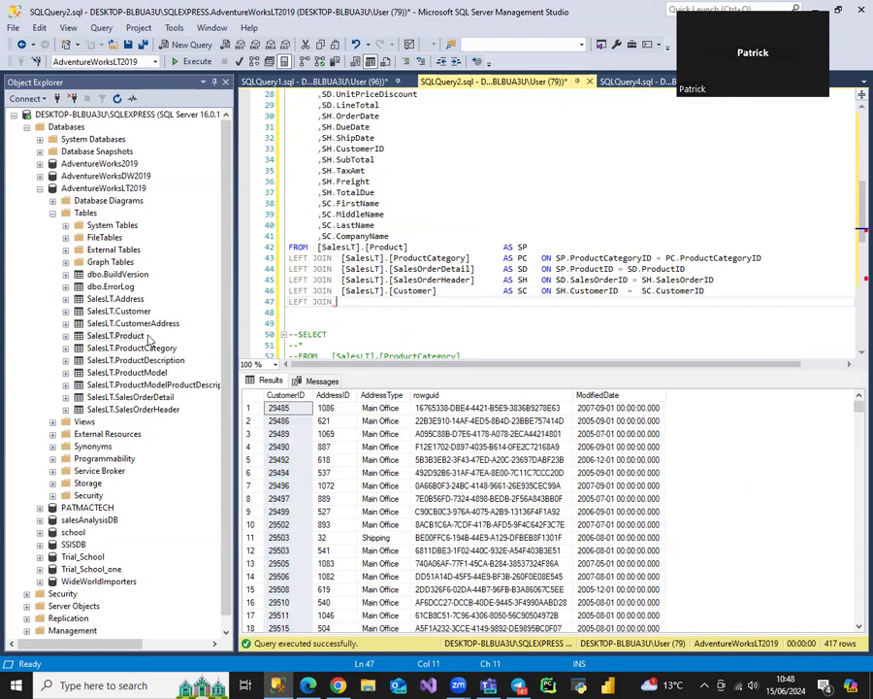
drag(148, 337, 345, 303)
click(504, 302)
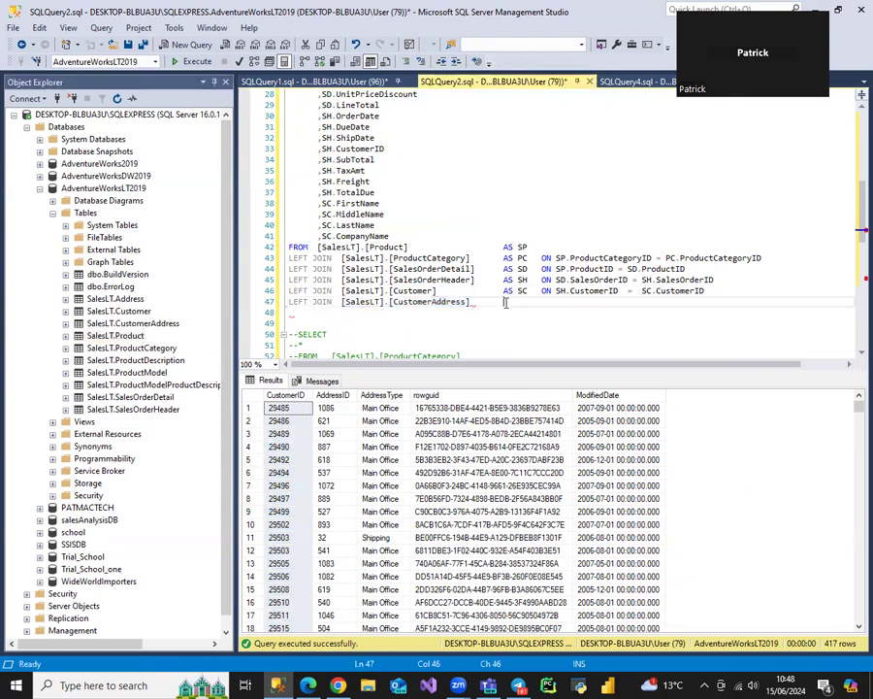
Alias the joined CustomerAddress table as CA and set its join condition to ON SH.CustomerID = CA.CustomerID.
text(AS CA   ON)
text(SH)
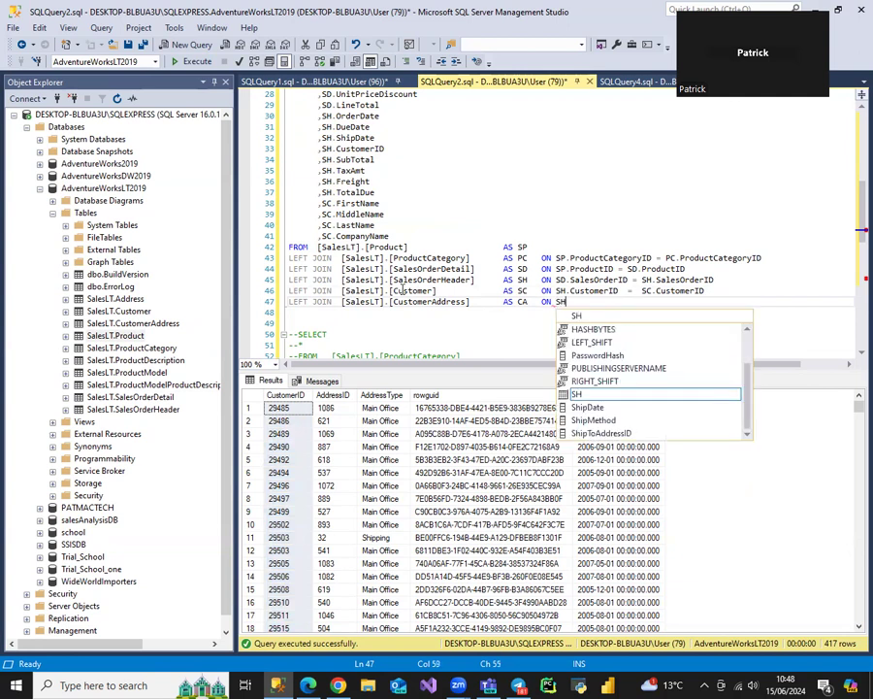
text(.cust)
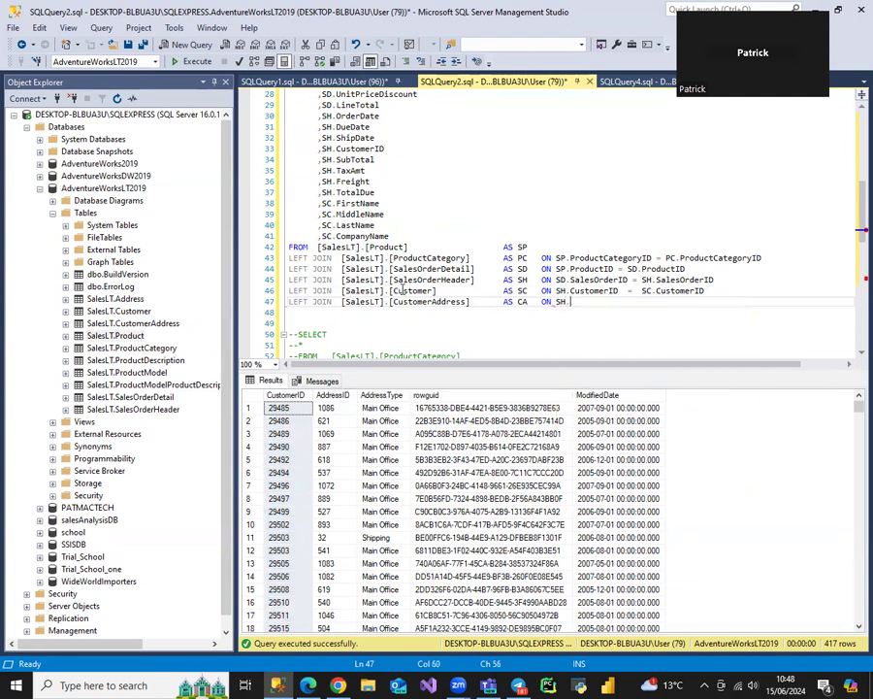
key(Tab)
text(=)
text( CA.)
text(CUST)
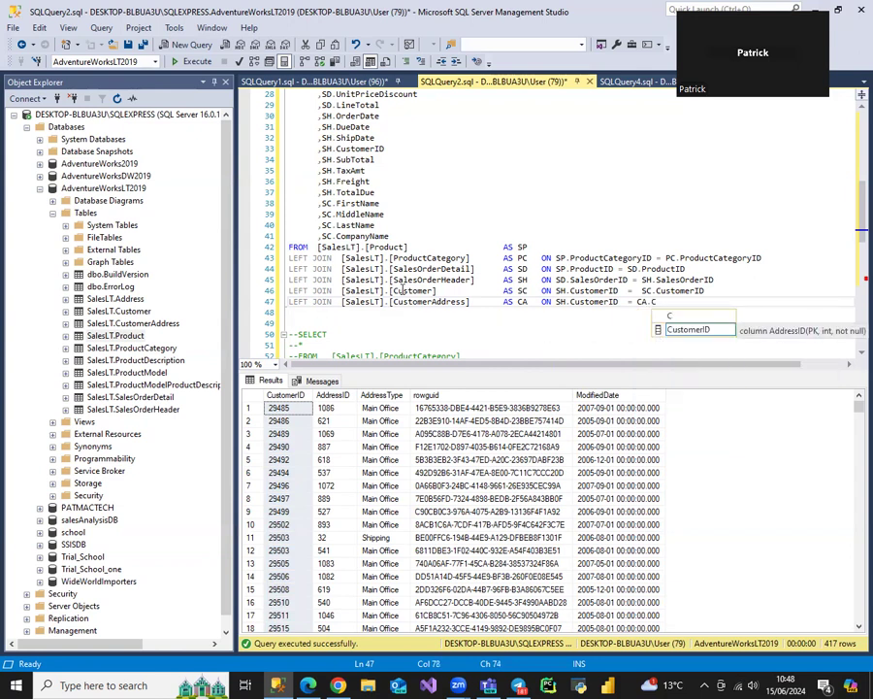
key(Tab)
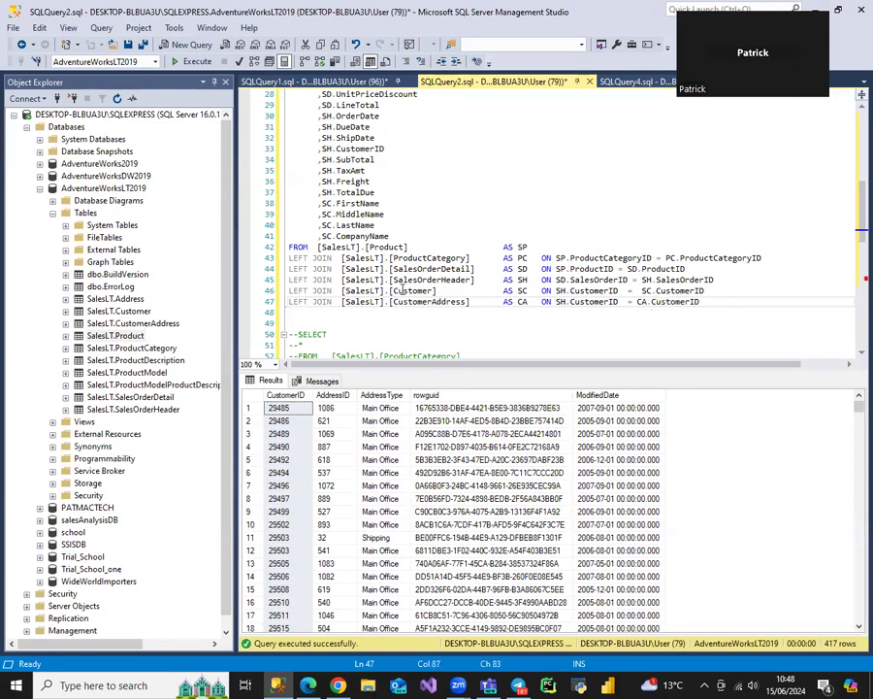
Add the CA.AddressID column to the SELECT list below SC.CompanyName.
click(399, 236)
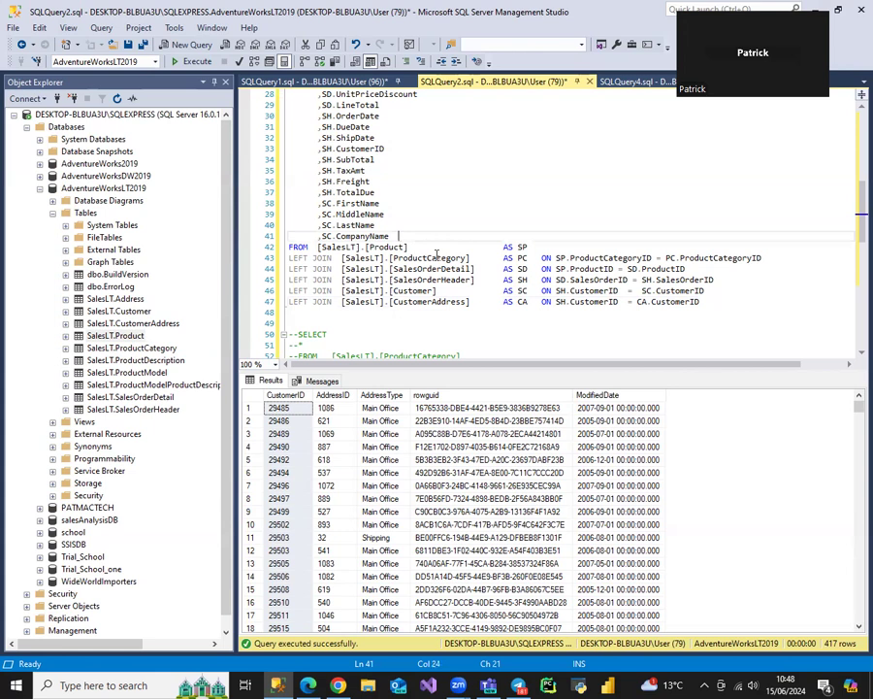
key(Return)
text(,)
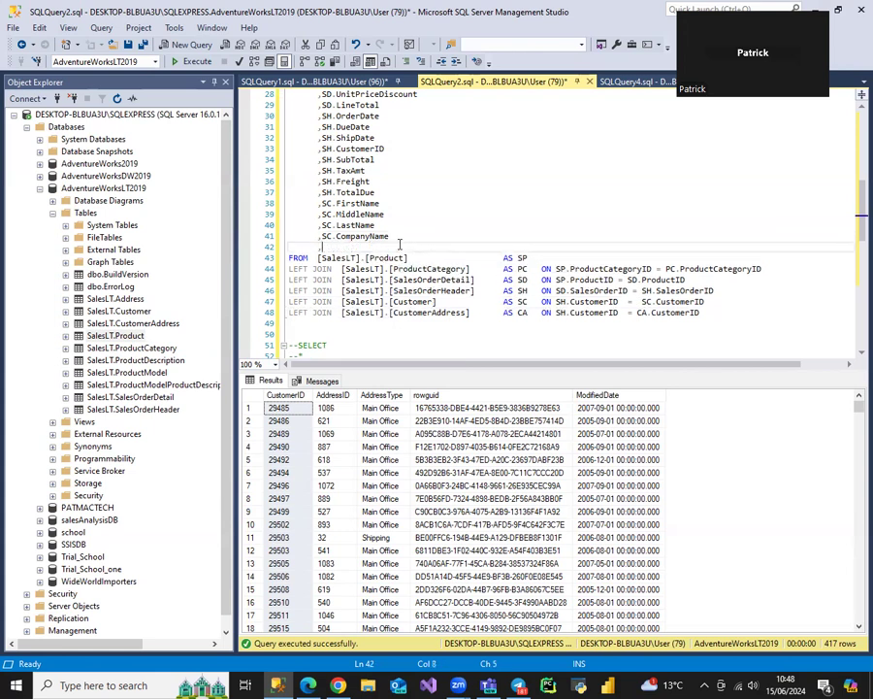
text(CA)
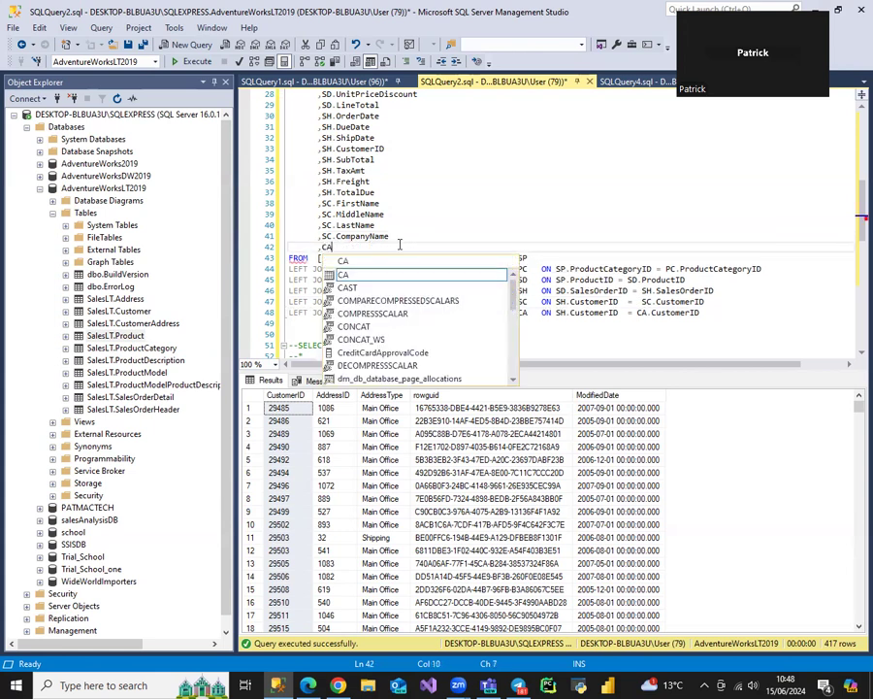
text(.ADDR)
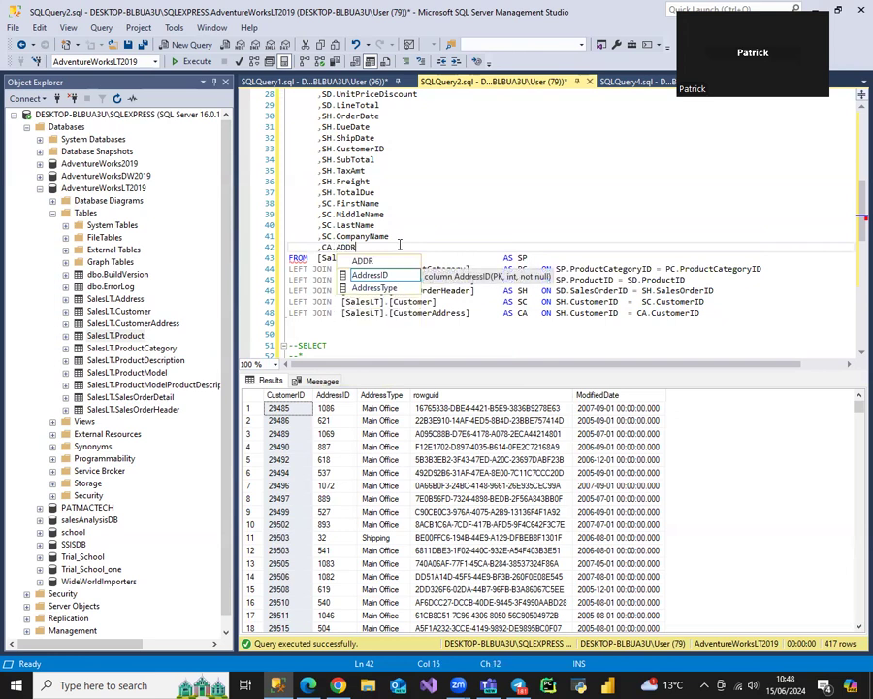
key(Tab)
Add the CA.AddressType column to the SELECT list below CA.AddressID.
key(Return)
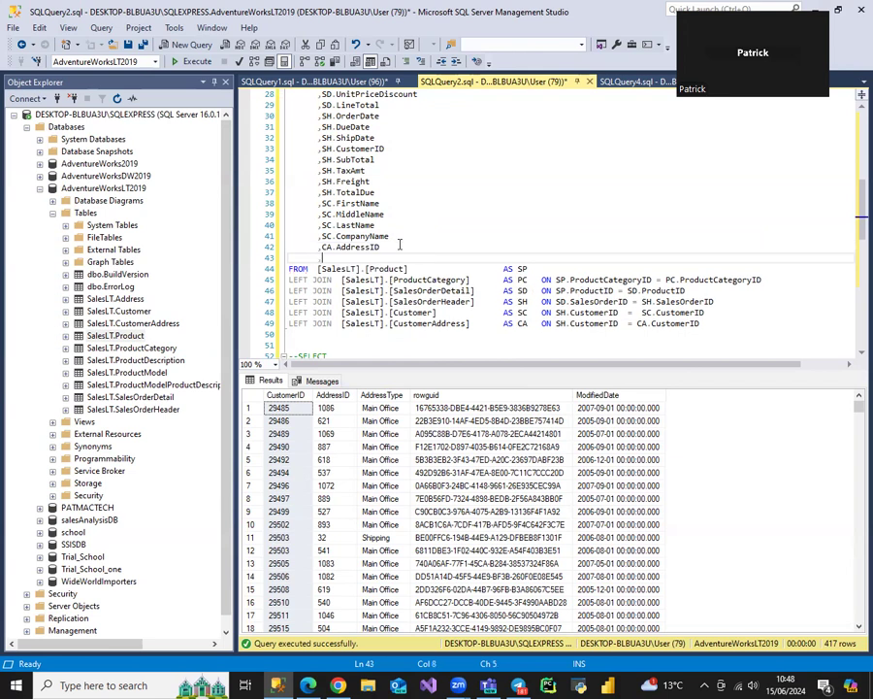
text(,CA.ADDR)
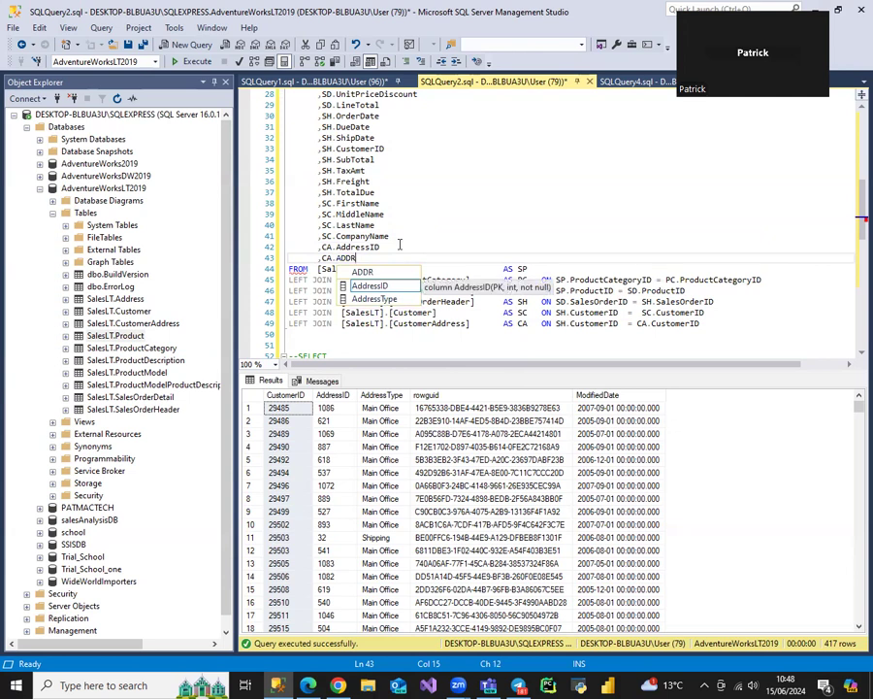
key(Down)
key(Tab)
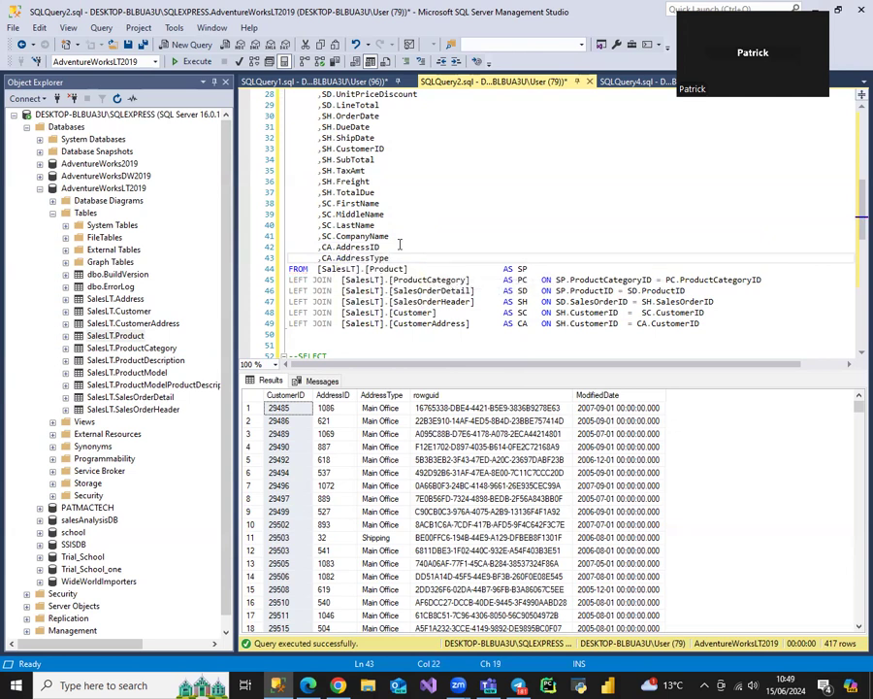
Comment out the standalone SELECT query on [SalesLT].[CustomerAddress] at the end of the script.
scroll(383, 194, up, 8)
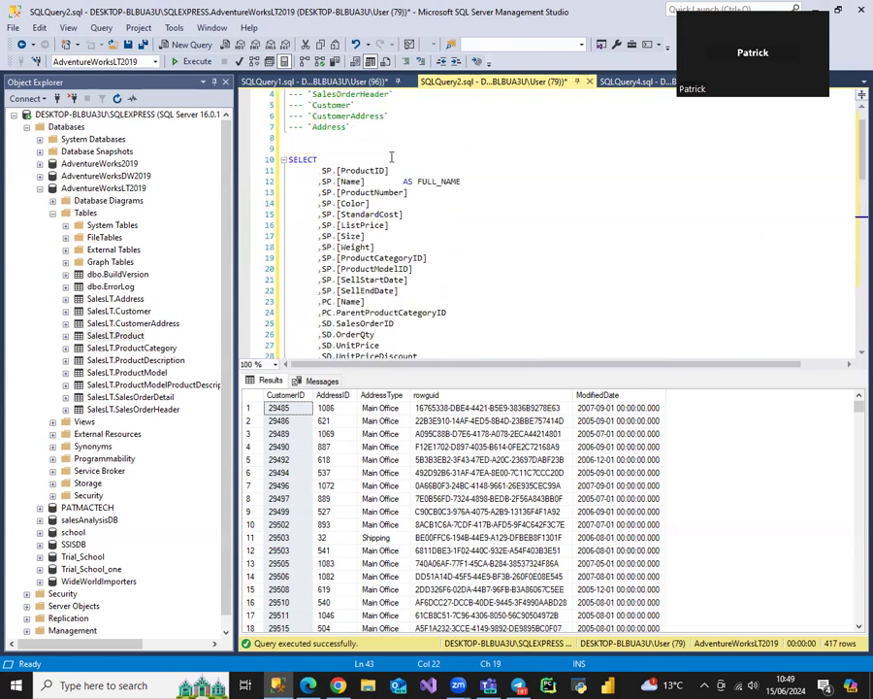
scroll(367, 145, down, 16)
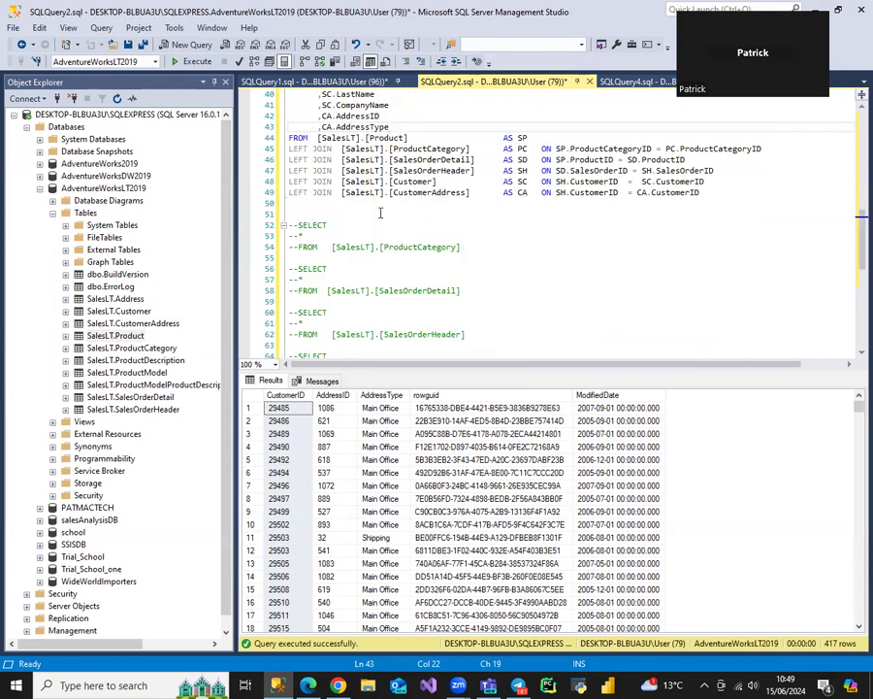
drag(447, 291, 288, 268)
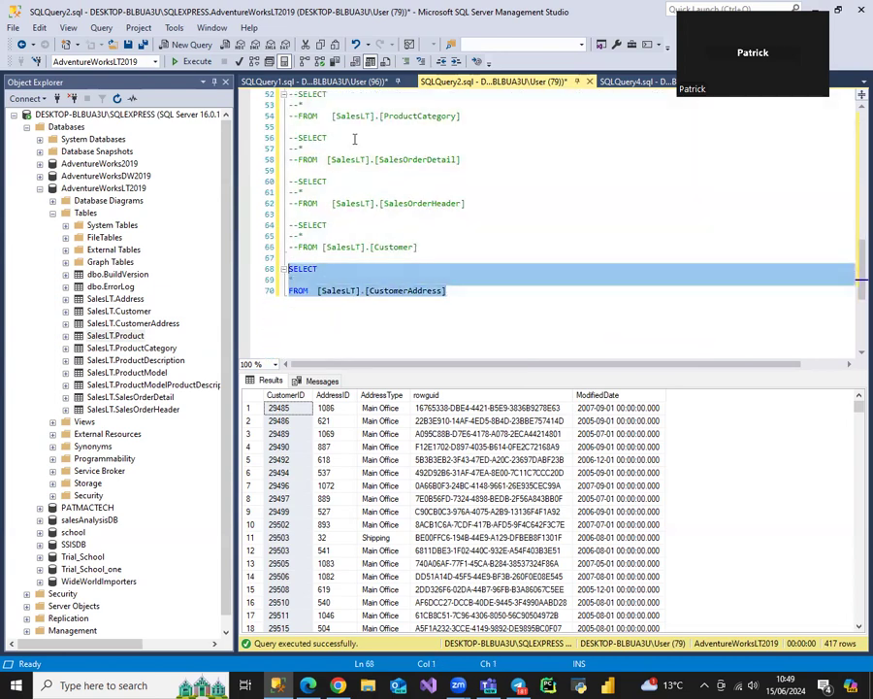
key(ctrl+k)
key(ctrl+c)
Write a standalone SELECT * FROM [SalesLT].[Address] query below the commented-out CustomerAddress query.
click(464, 290)
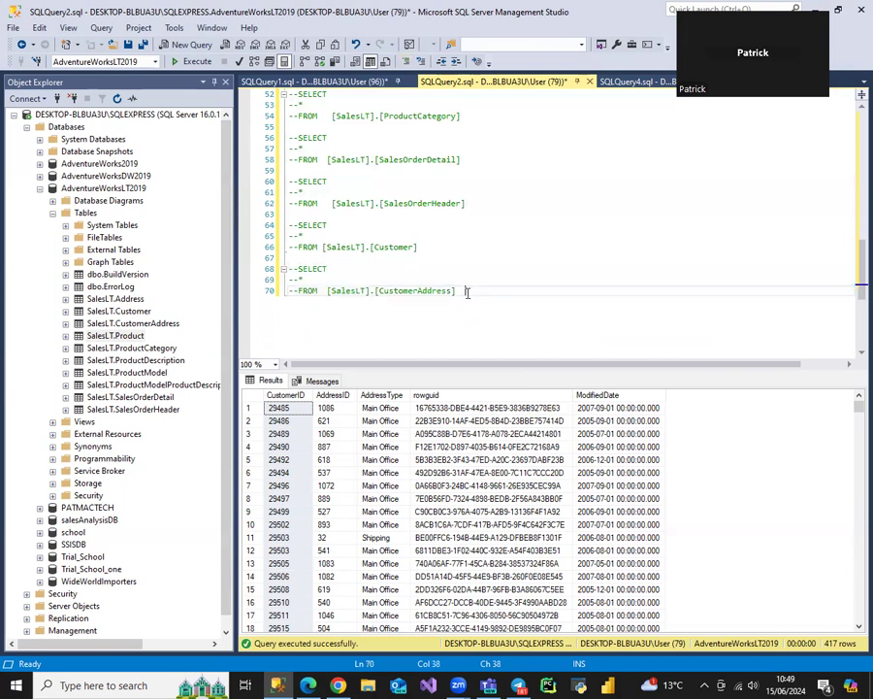
key(Return)
key(Return)
text(SELECT)
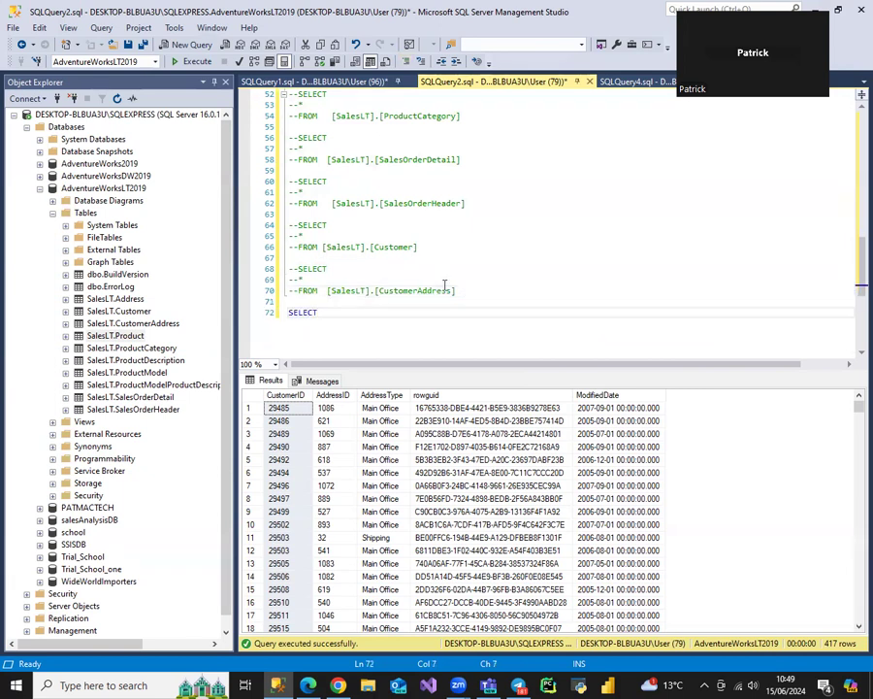
key(Return)
text(*)
key(Return)
text(FROM)
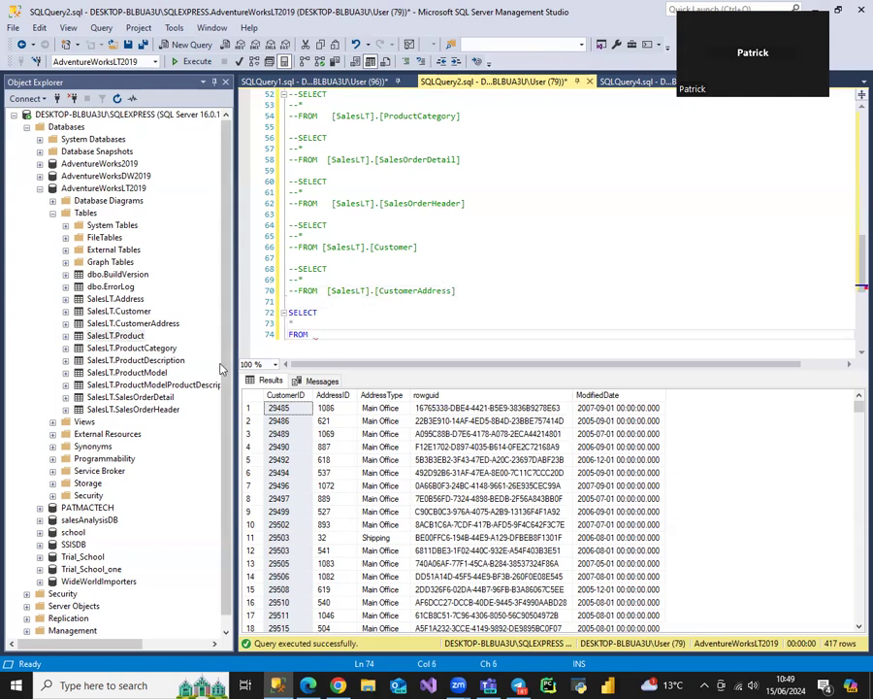
drag(115, 299, 169, 308)
drag(115, 334, 320, 339)
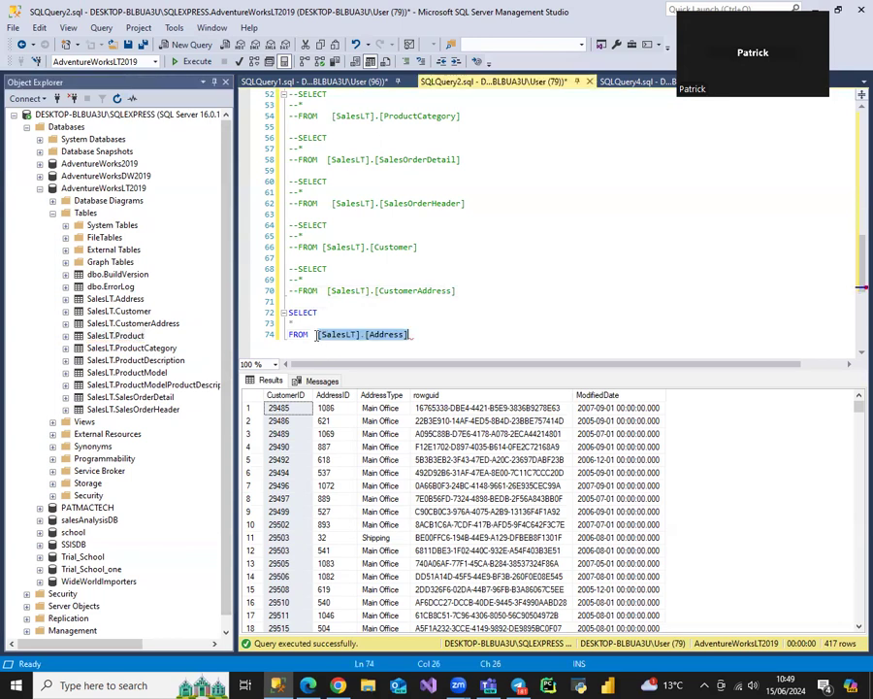
Run only the standalone Address query and examine its columns, including AddressID and CountryRegion.
drag(419, 337, 293, 318)
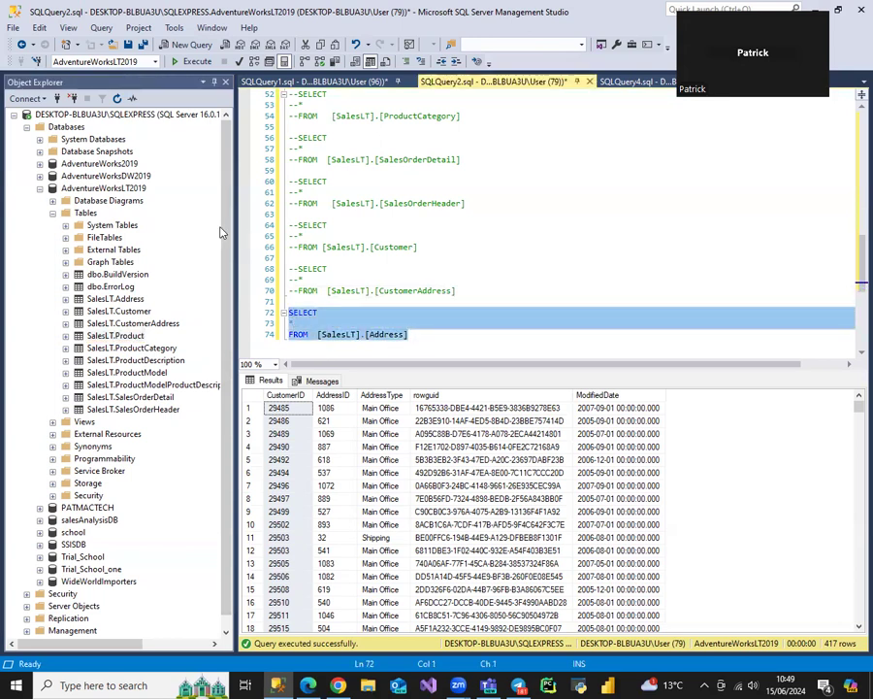
click(189, 61)
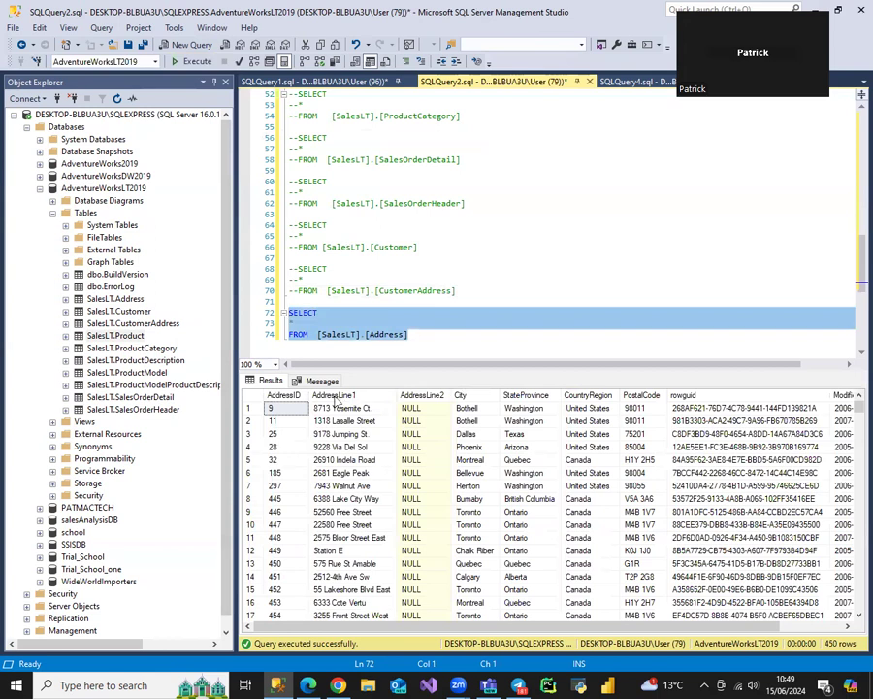
click(283, 396)
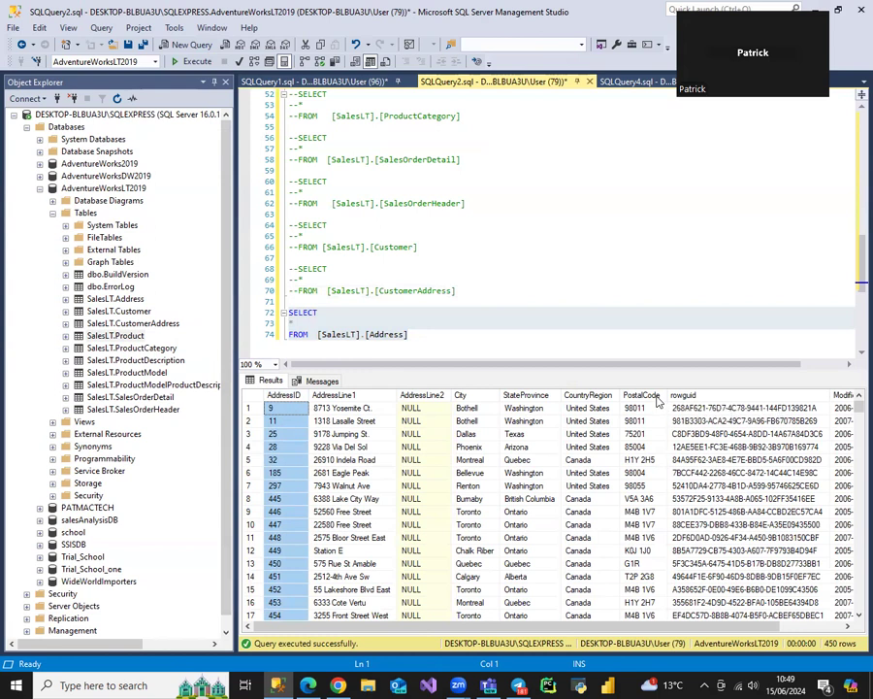
click(586, 401)
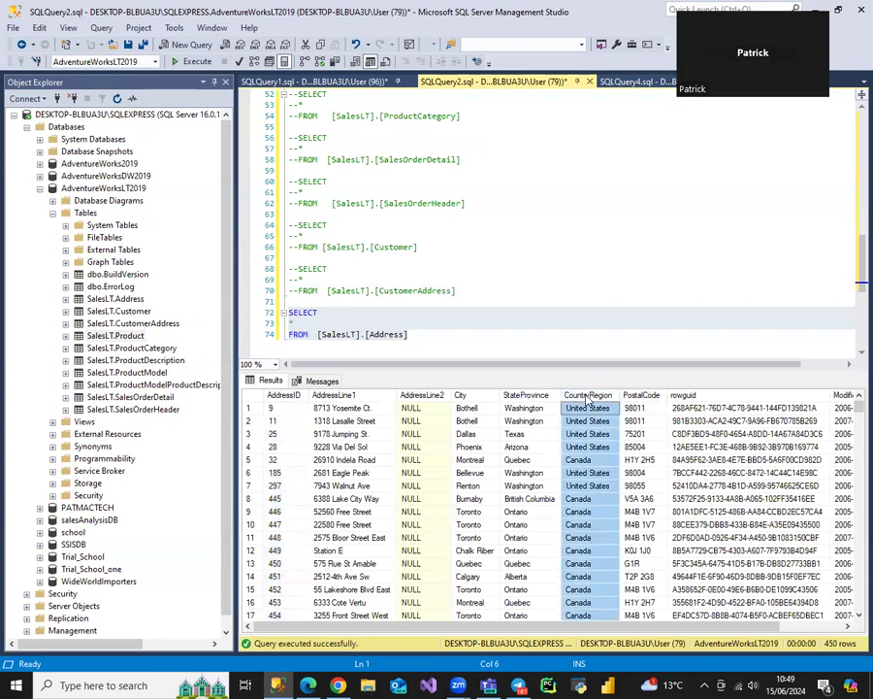
Add a LEFT JOIN to [SalesLT].[Address] on a new line below the CustomerAddress join in the main query.
scroll(598, 464, down, 7)
scroll(598, 464, up, 7)
scroll(502, 288, up, 4)
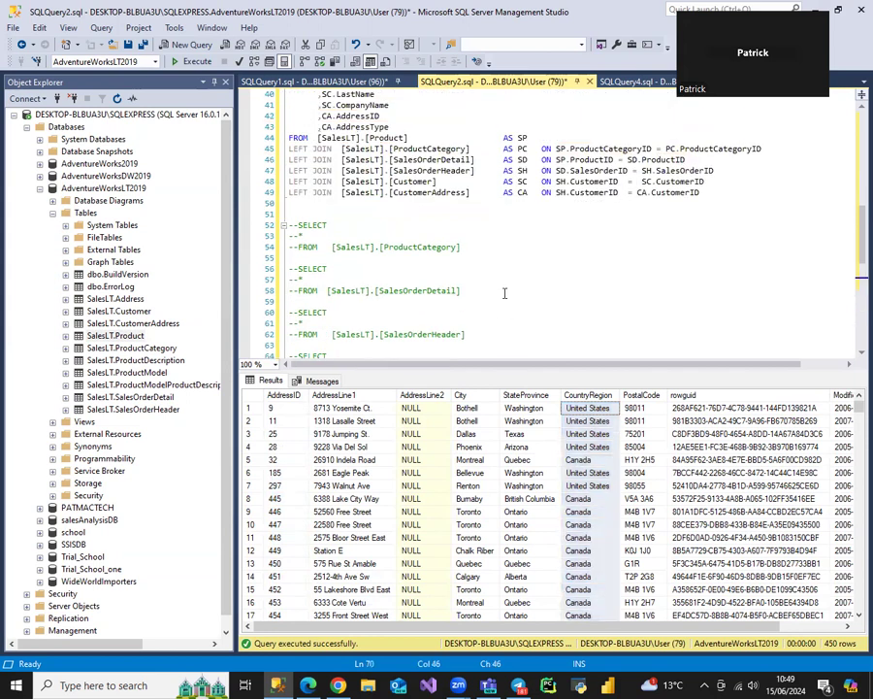
click(706, 203)
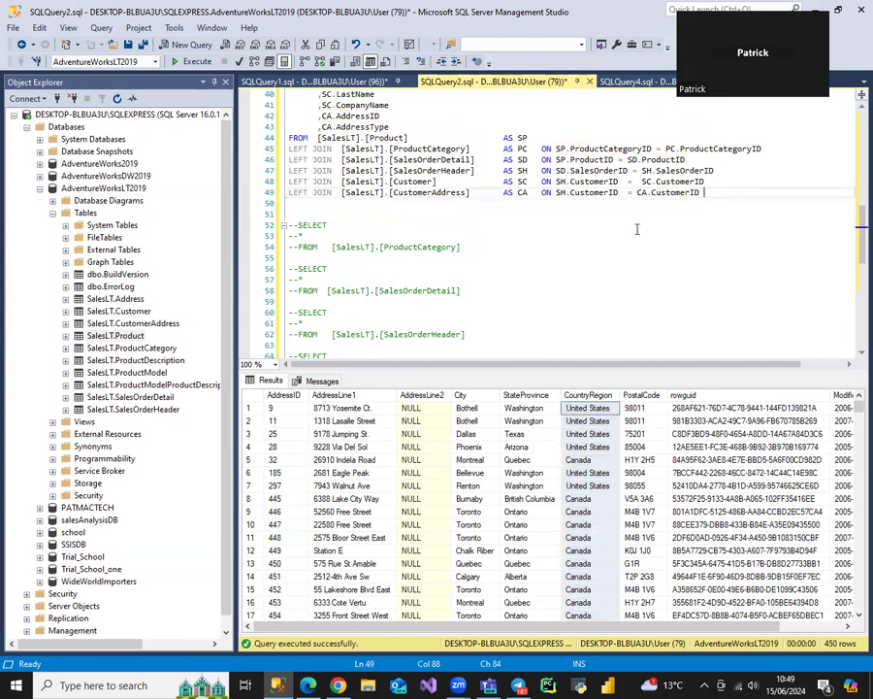
key(Return)
key(Up)
text(LEFT JOIN)
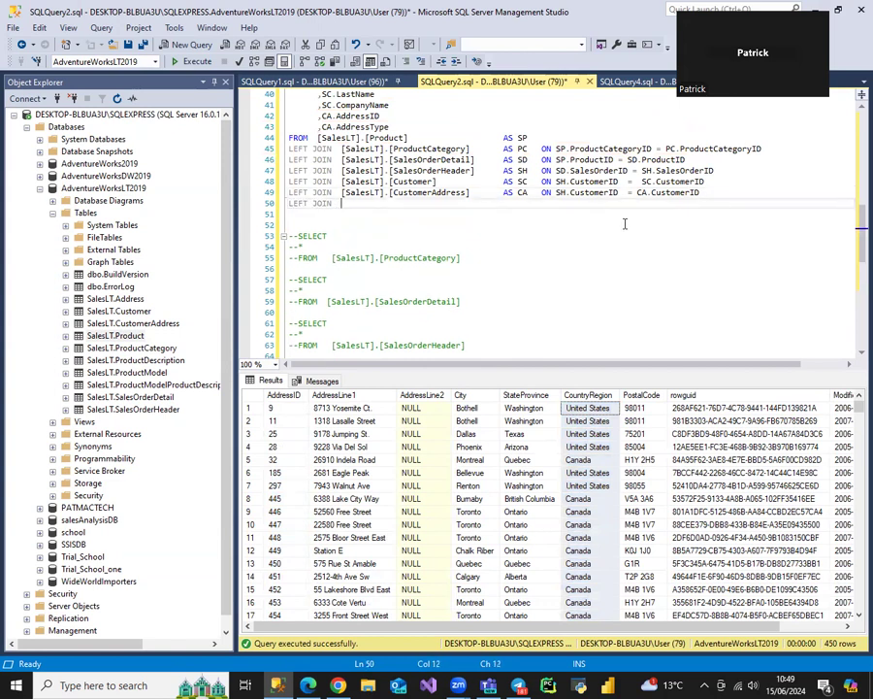
drag(114, 334, 343, 204)
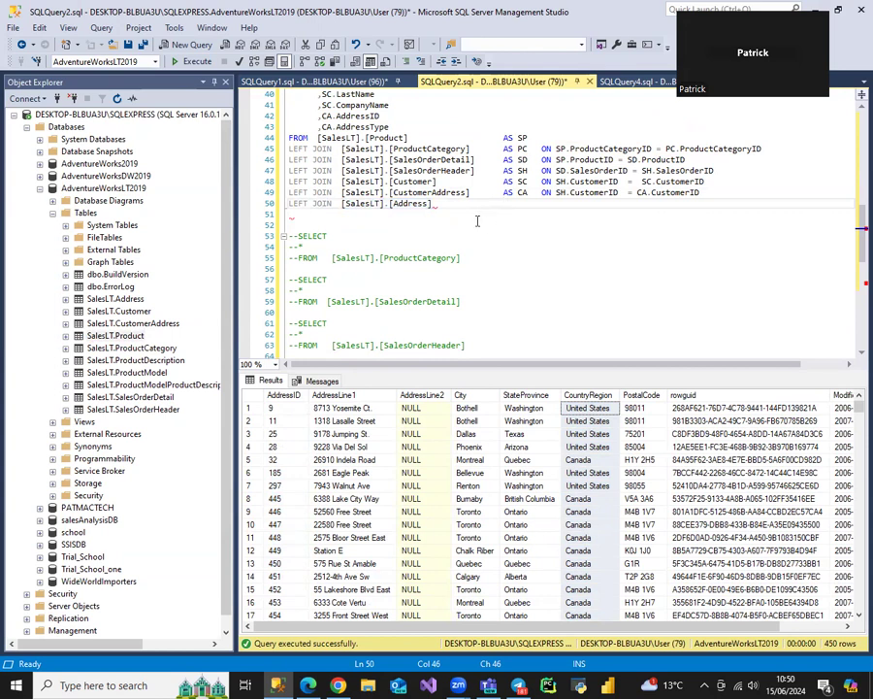
Alias the joined Address table as SA and set its join condition to ON CA.AddressID = SA.AddressID.
text(AS SA   ON CA)
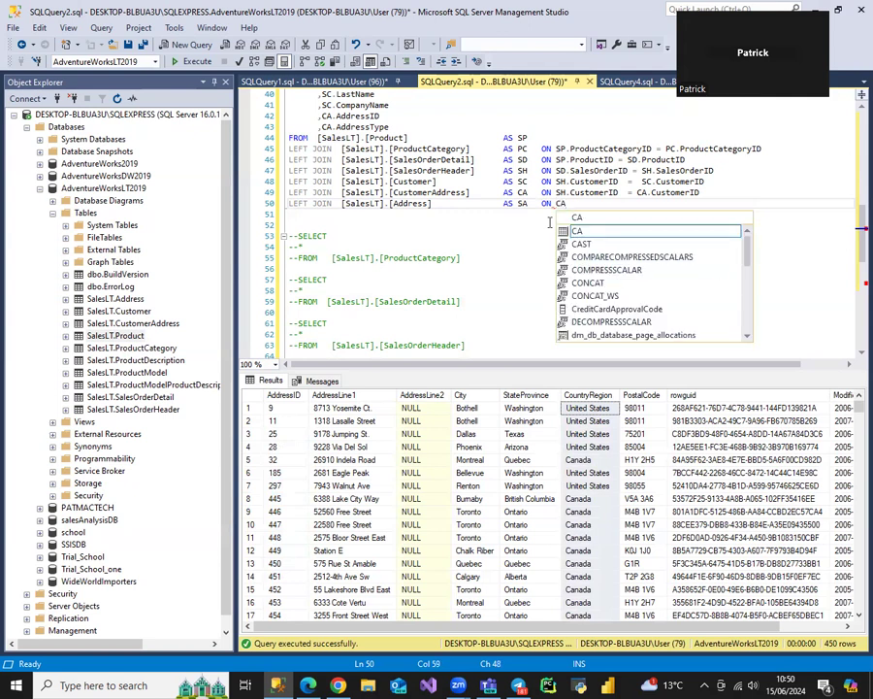
text(.ADDRESS)
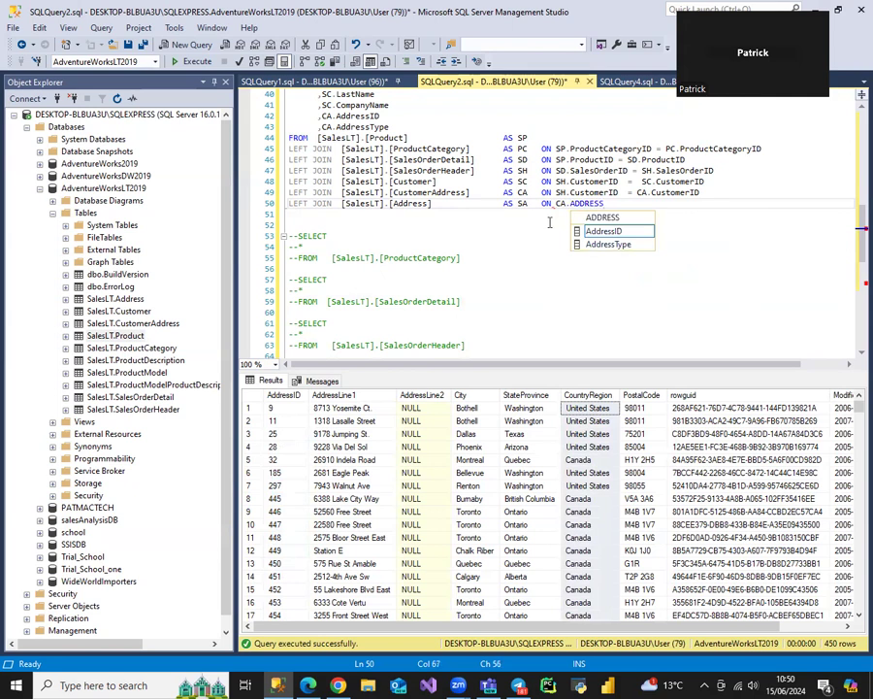
key(Tab)
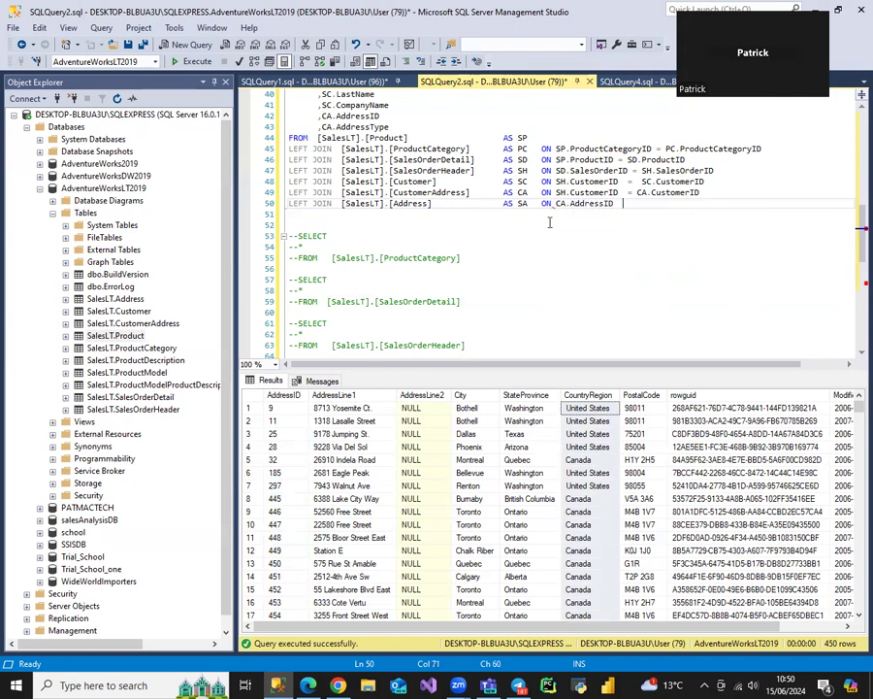
text(= SA.ADD)
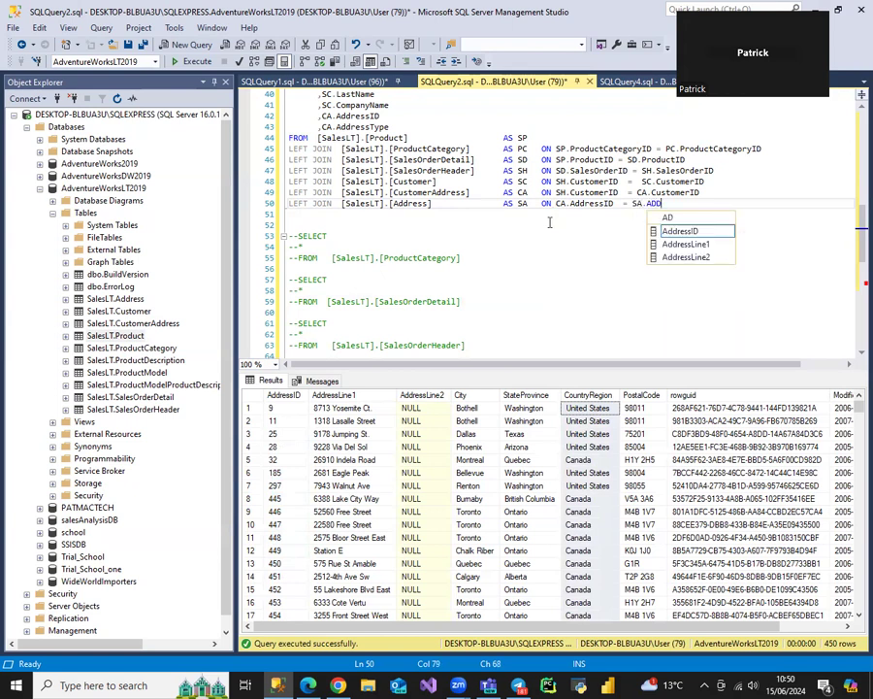
key(Tab)
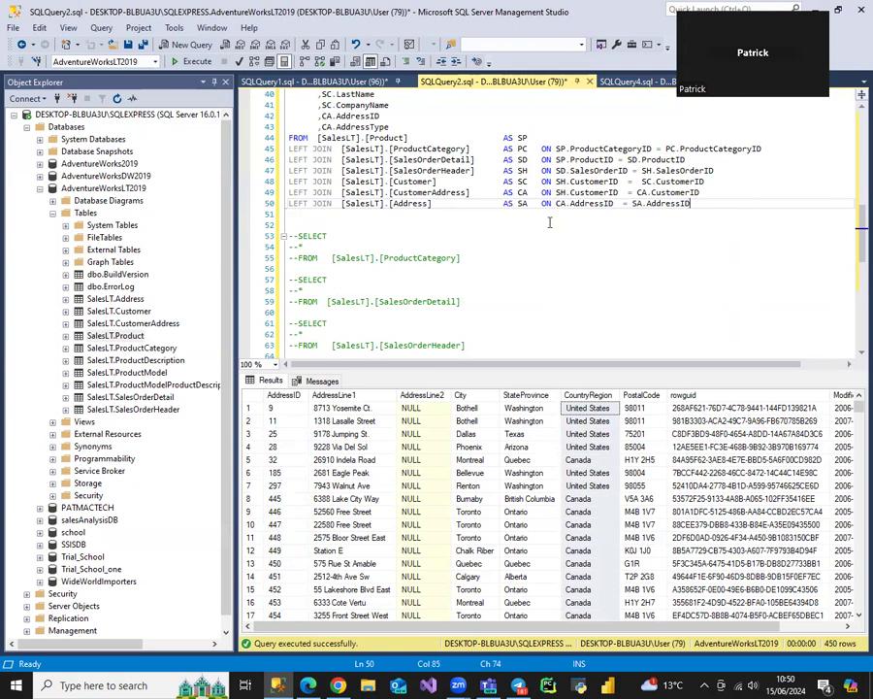
Start a new comma-led line in the SELECT list below CA.AddressType.
key(Up)
key(Up)
key(Up)
key(Up)
key(Up)
key(Up)
key(Up)
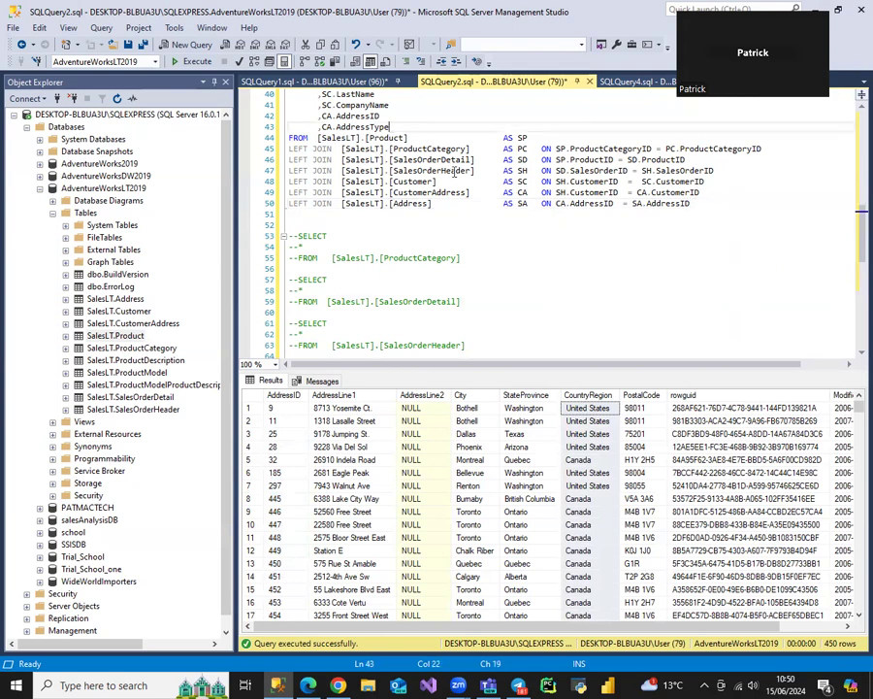
key(Return)
text(,)
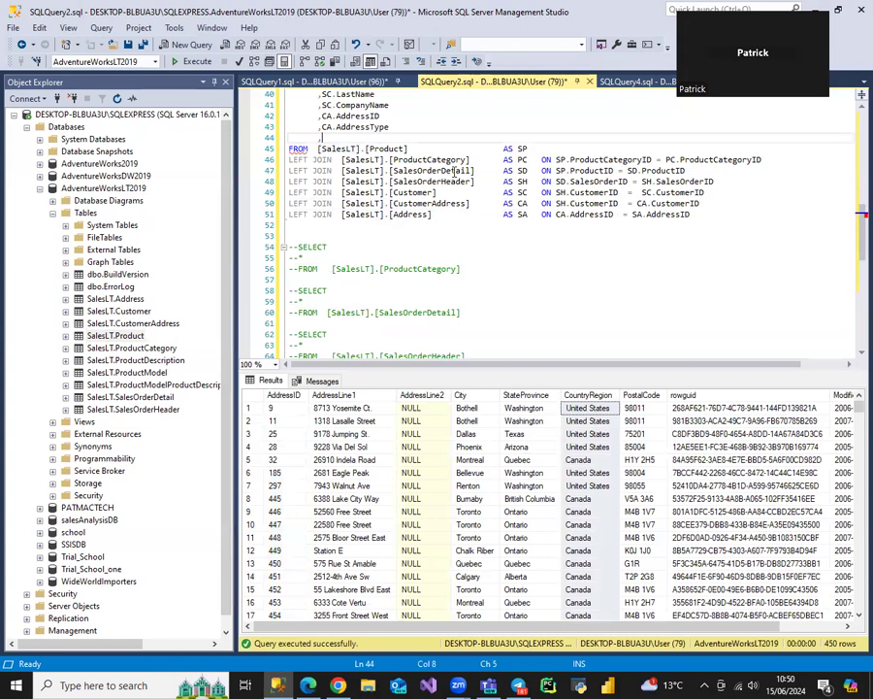
text(CA.)
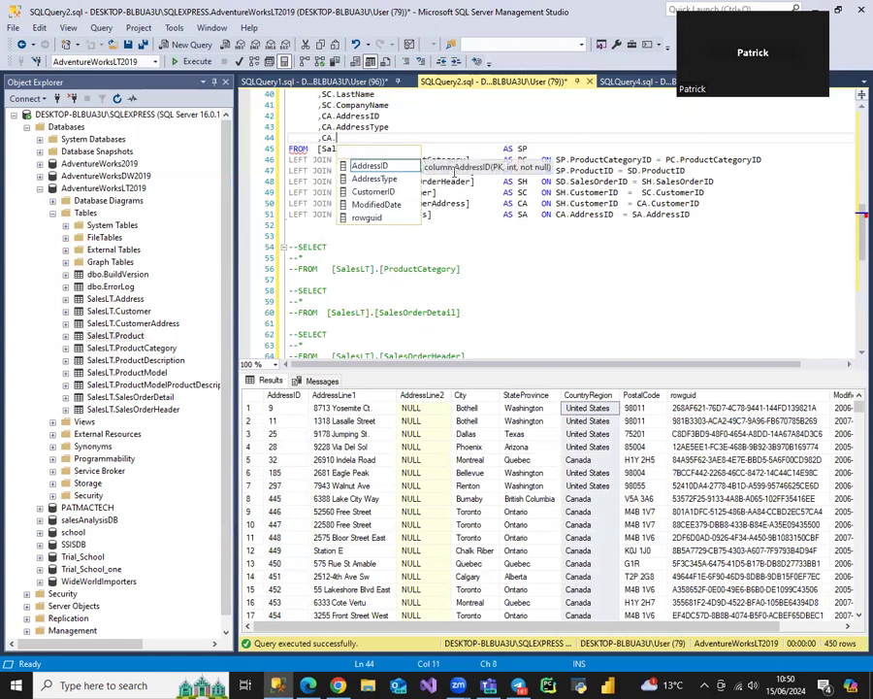
text(ADD)
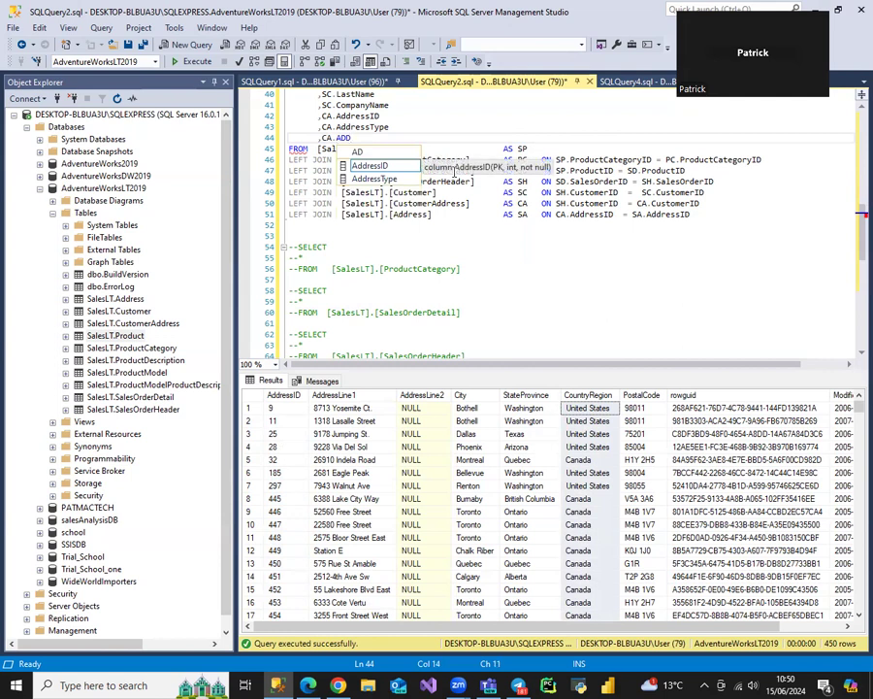
text(RE)
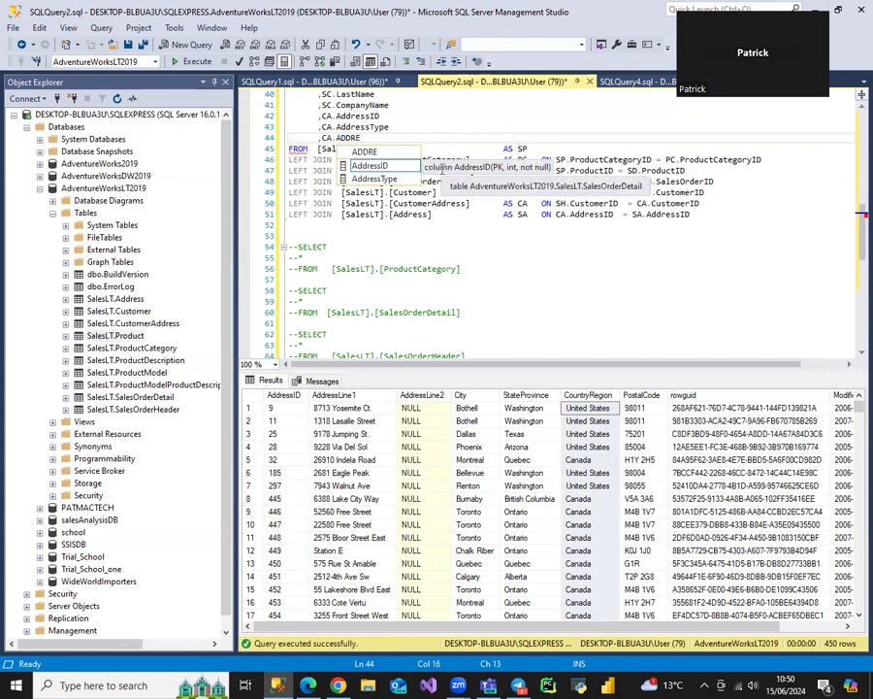
key(BackSpace)
key(BackSpace)
key(BackSpace)
key(BackSpace)
key(BackSpace)
key(BackSpace)
key(BackSpace)
key(BackSpace)
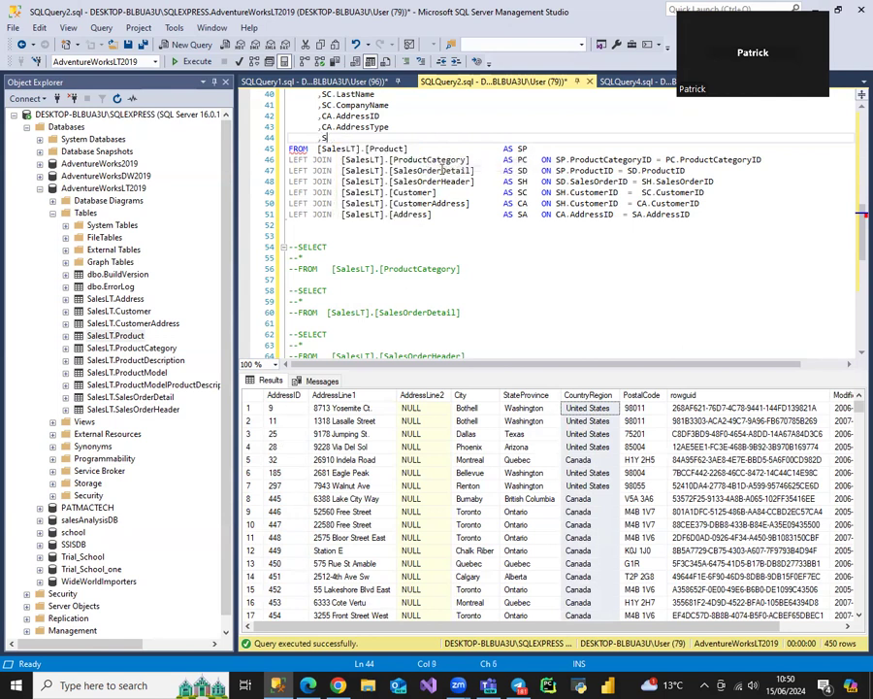
Add the SA.AddressLine1 and SA.City columns to the SELECT list below CA.AddressType, each on its own line.
text(SA.ADD)
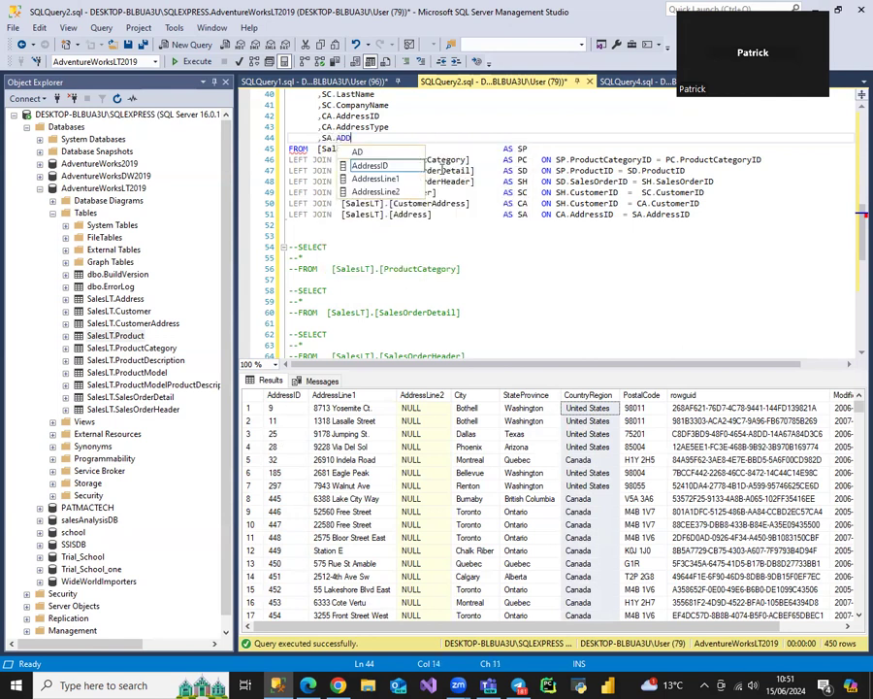
key(Down)
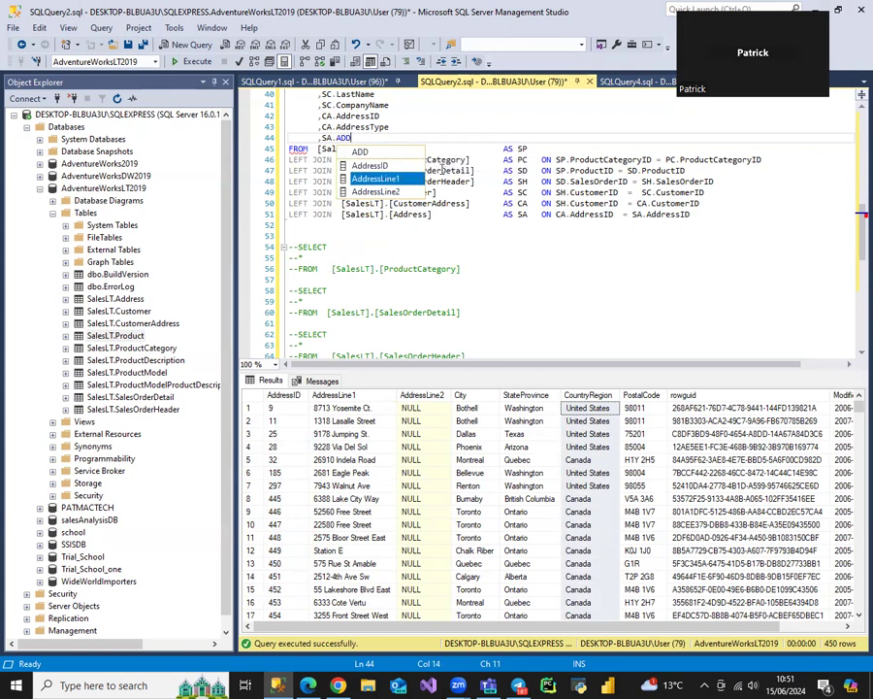
key(Tab)
key(Return)
text(SA)
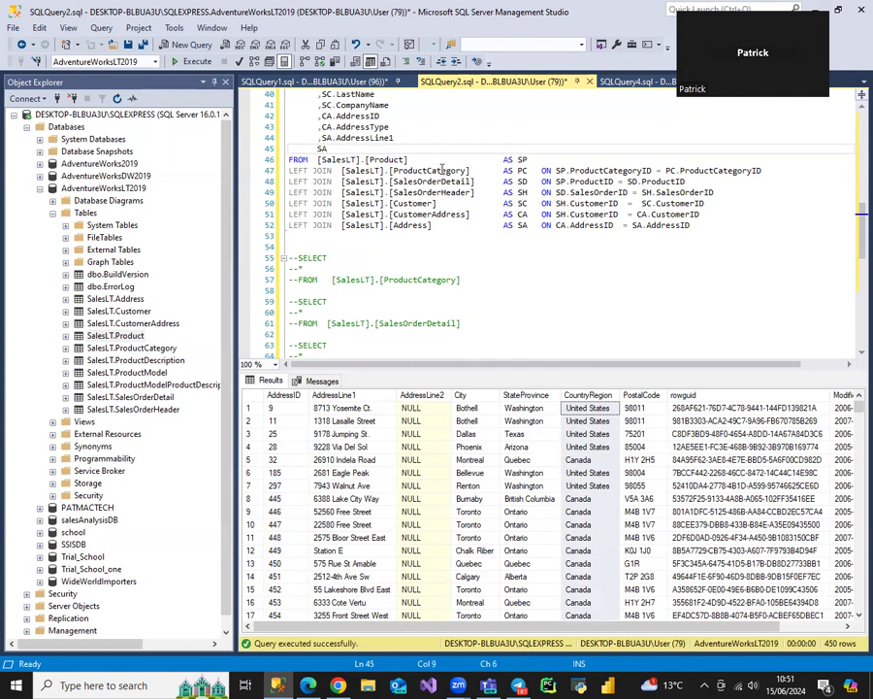
key(BackSpace)
key(BackSpace)
text(,SA.CITY)
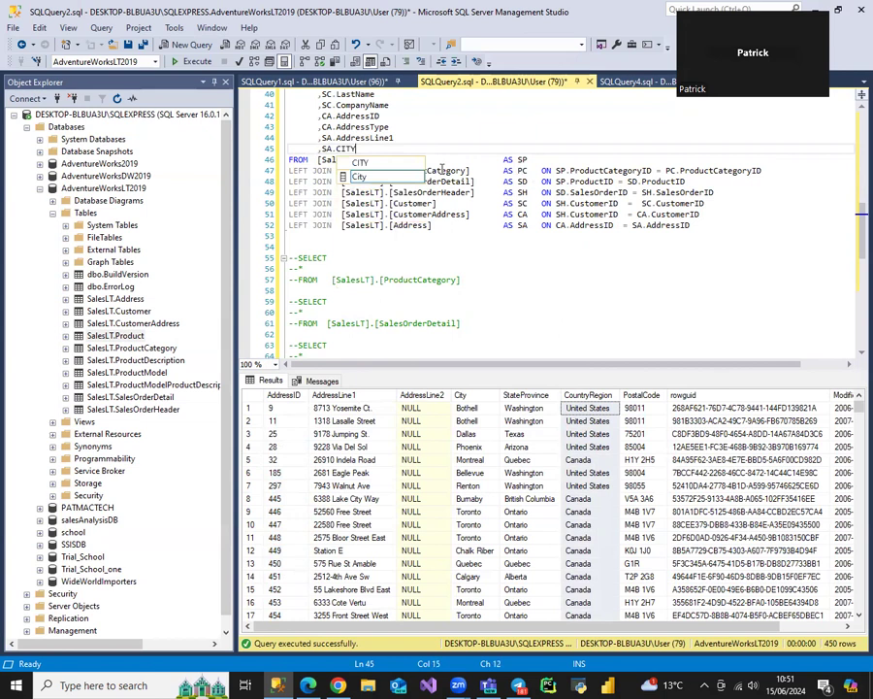
key(Tab)
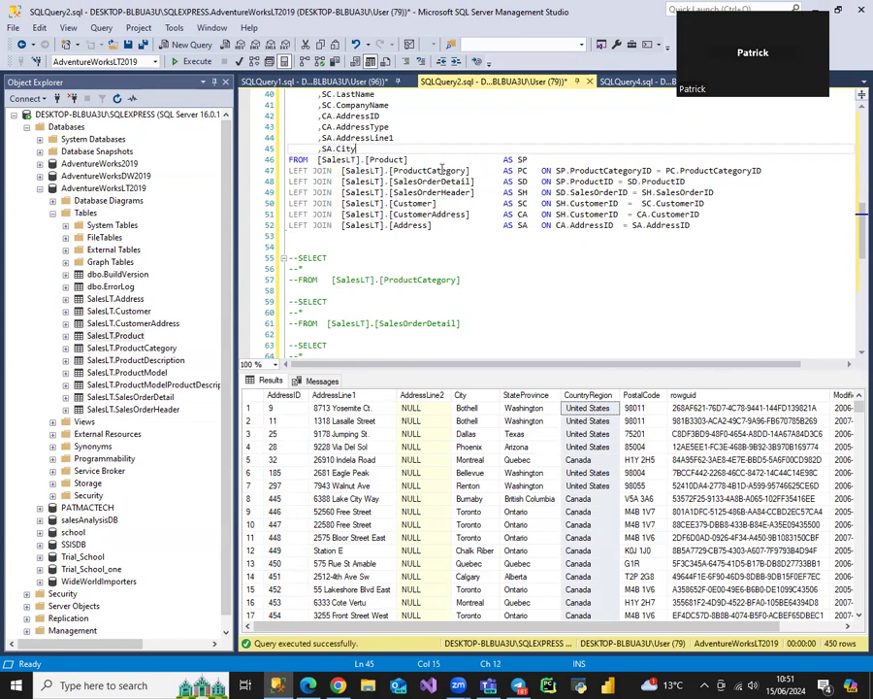
Add the SA.StateProvince column below SA.City in the SELECT list and open a new line under it.
key(Return)
text(,)
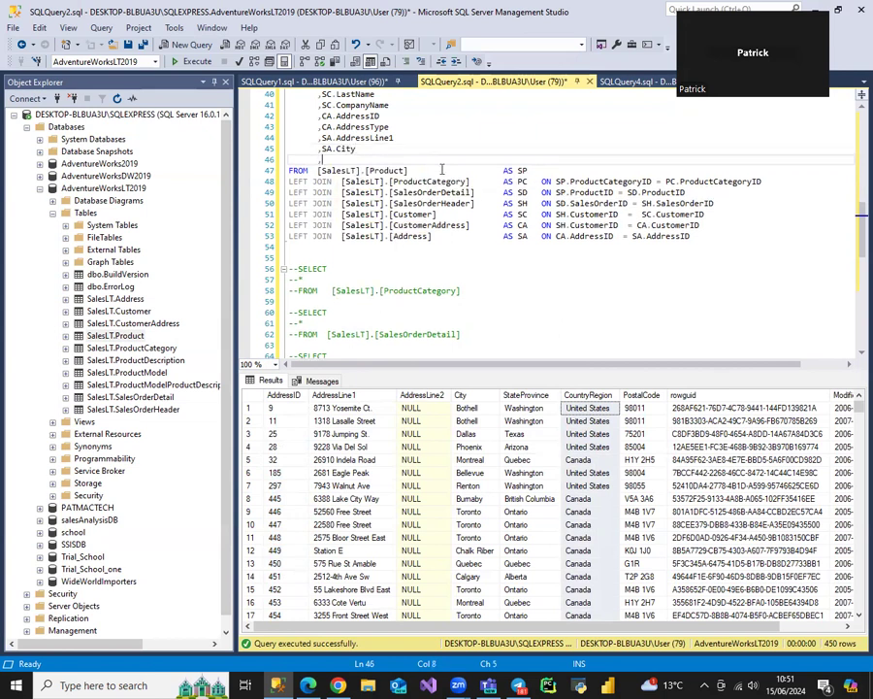
text(SA.)
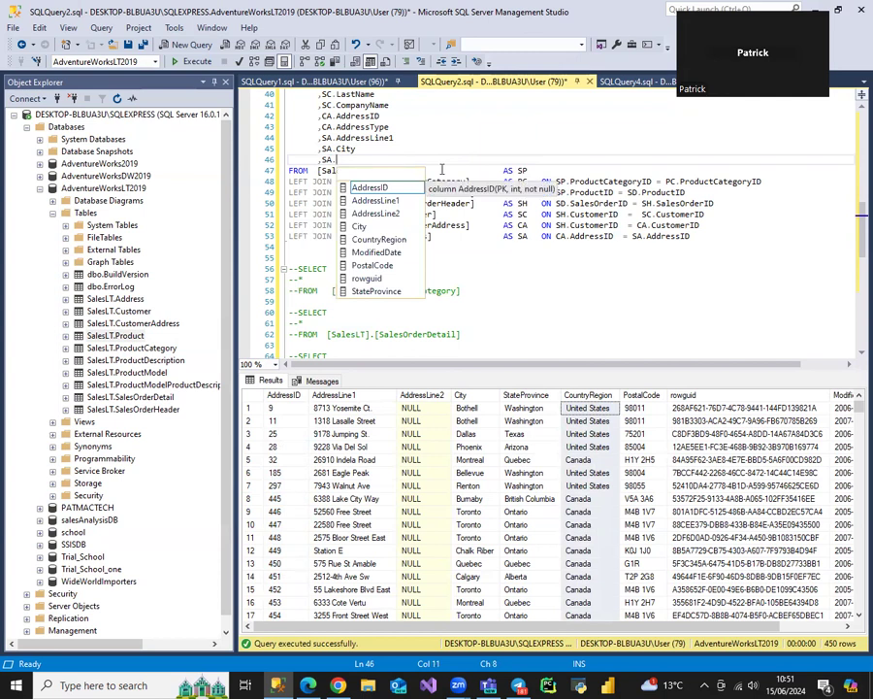
text(STAT)
key(Tab)
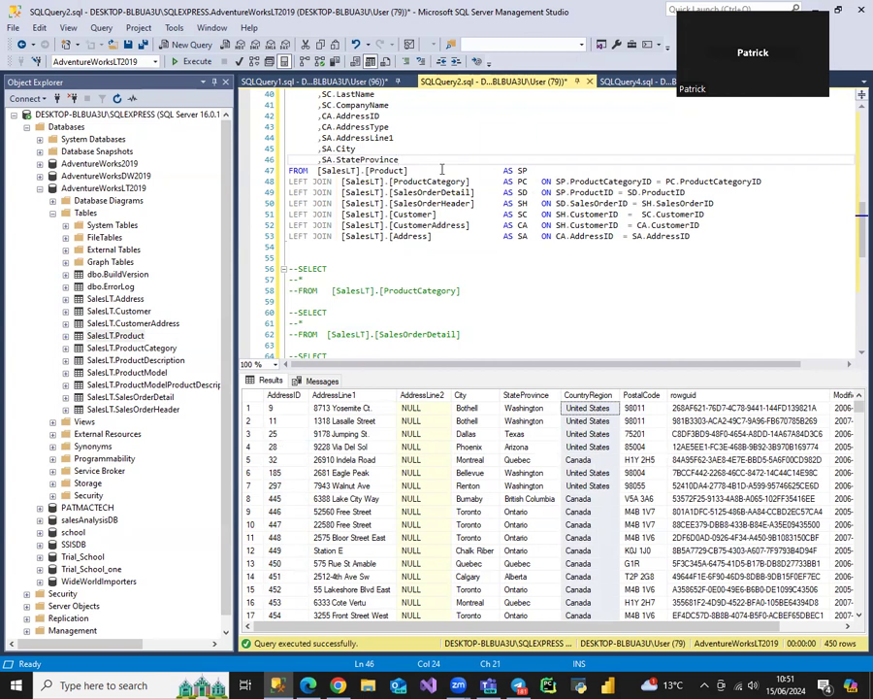
key(Return)
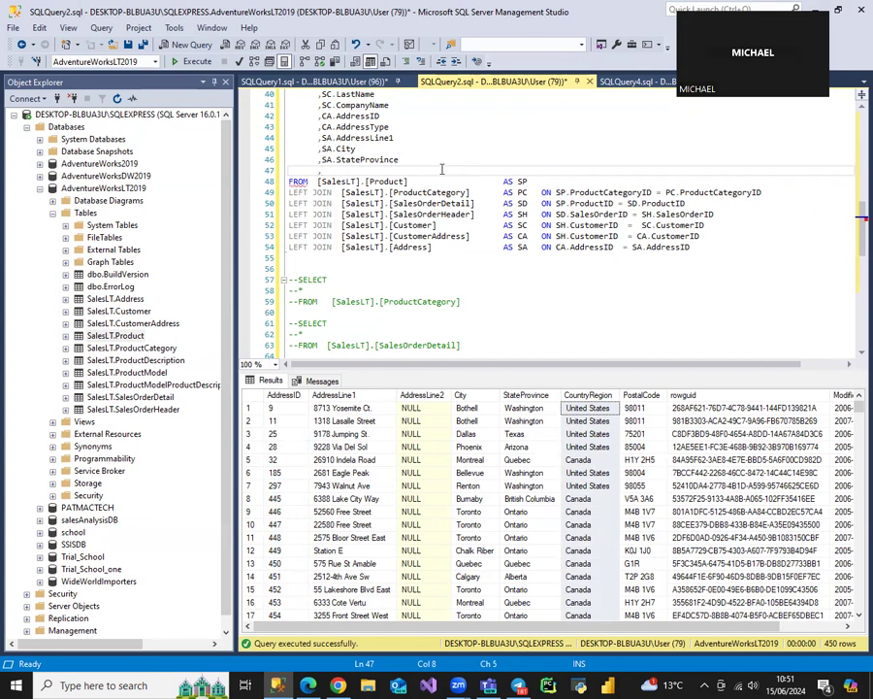
Add the SA.CountryRegion column to the SELECT list on the open line below SA.StateProvince.
text(,SA)
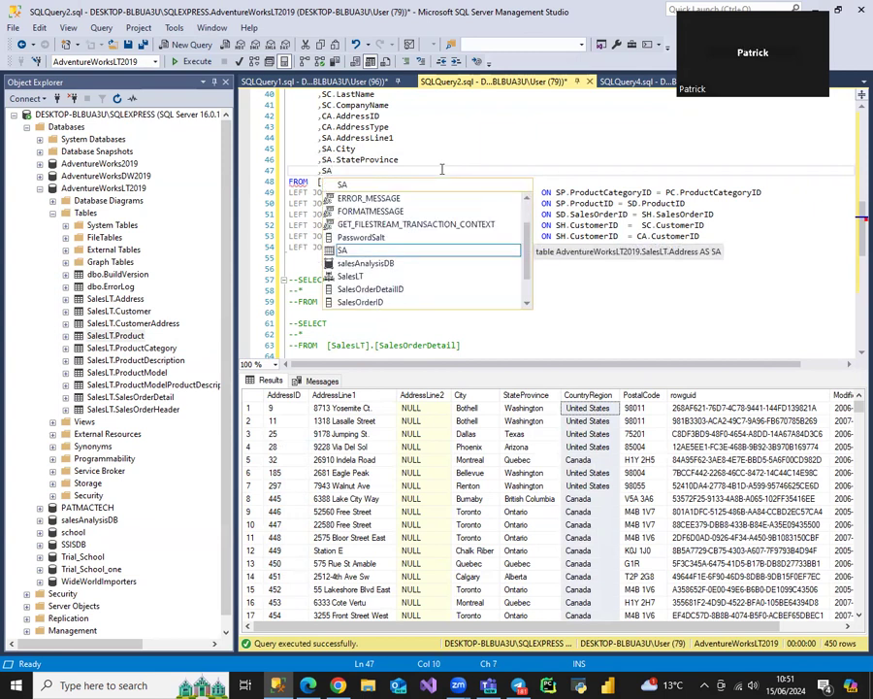
text(.)
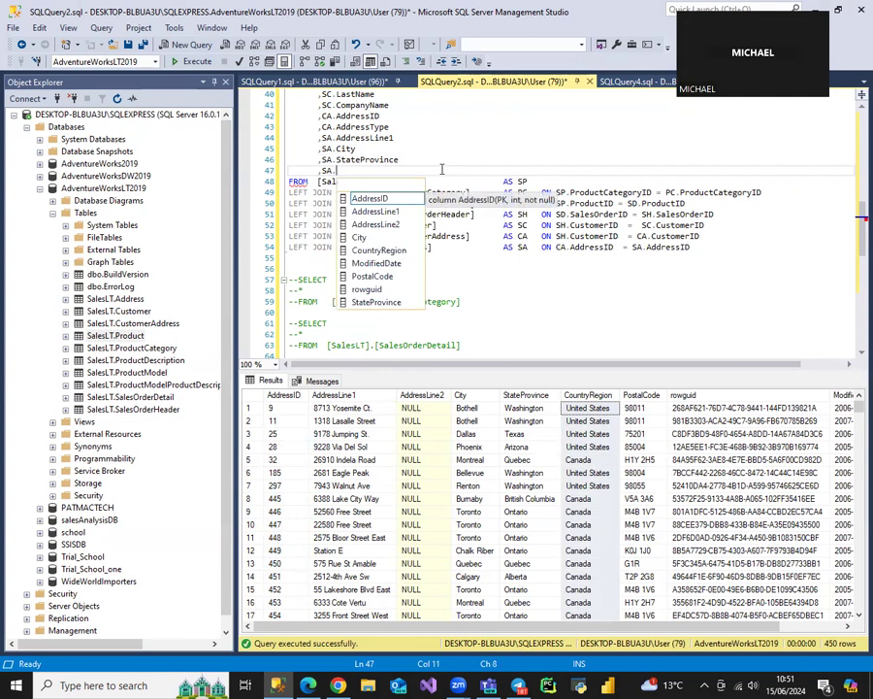
text(COUNT)
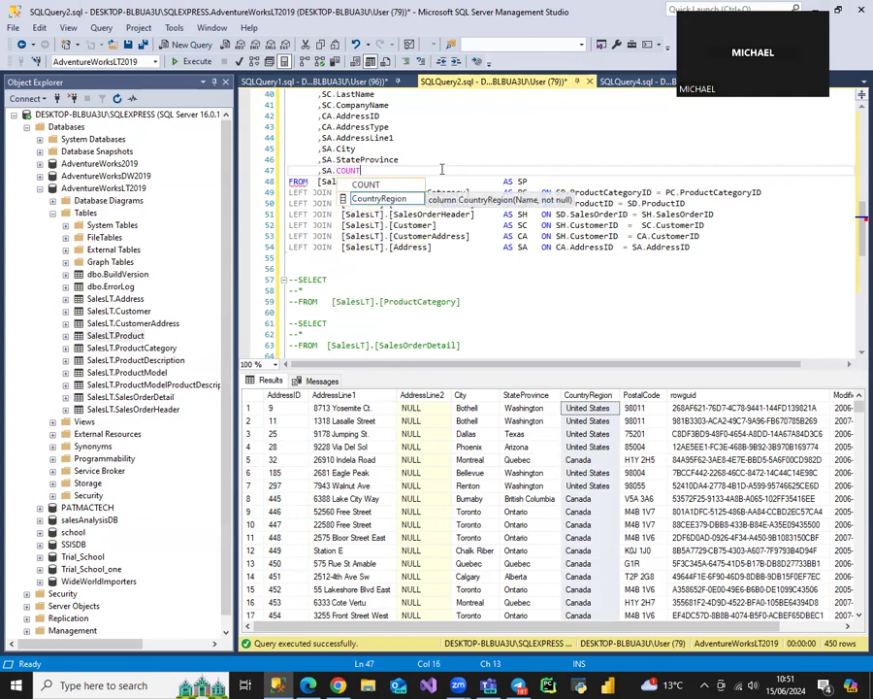
key(Tab)
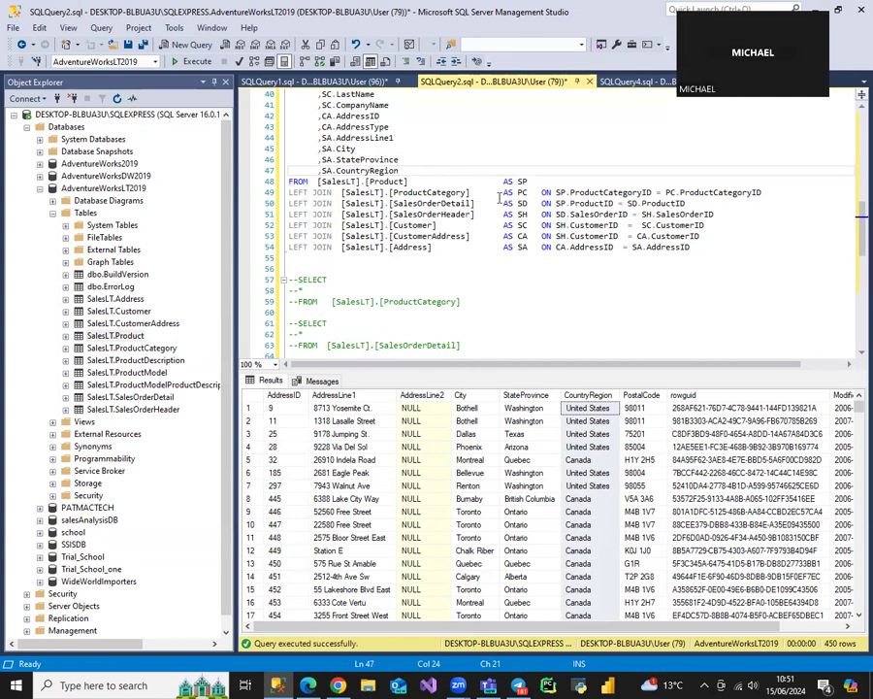
mouse_move(721, 195)
mouse_move(579, 205)
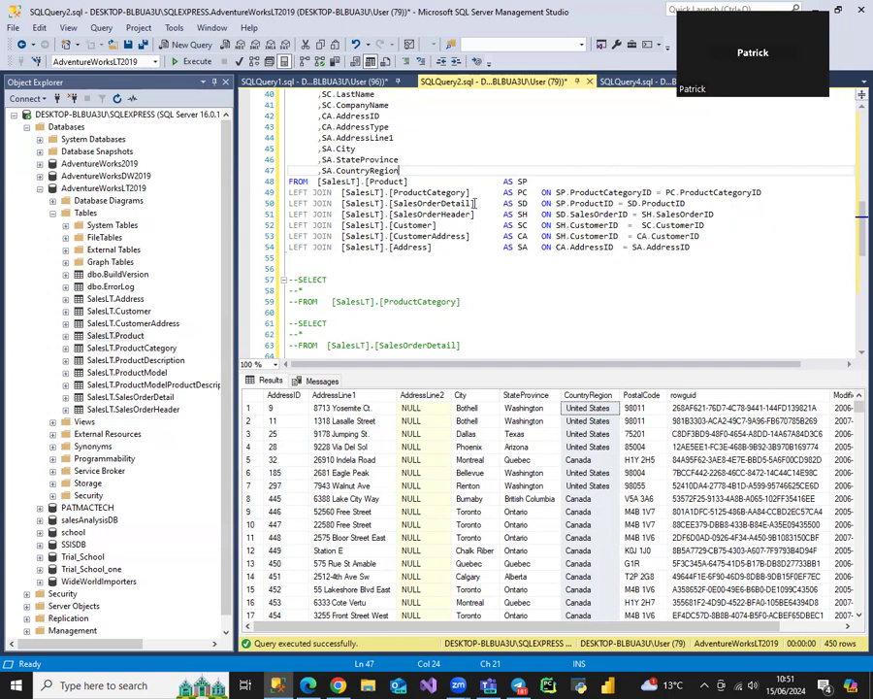
mouse_move(462, 204)
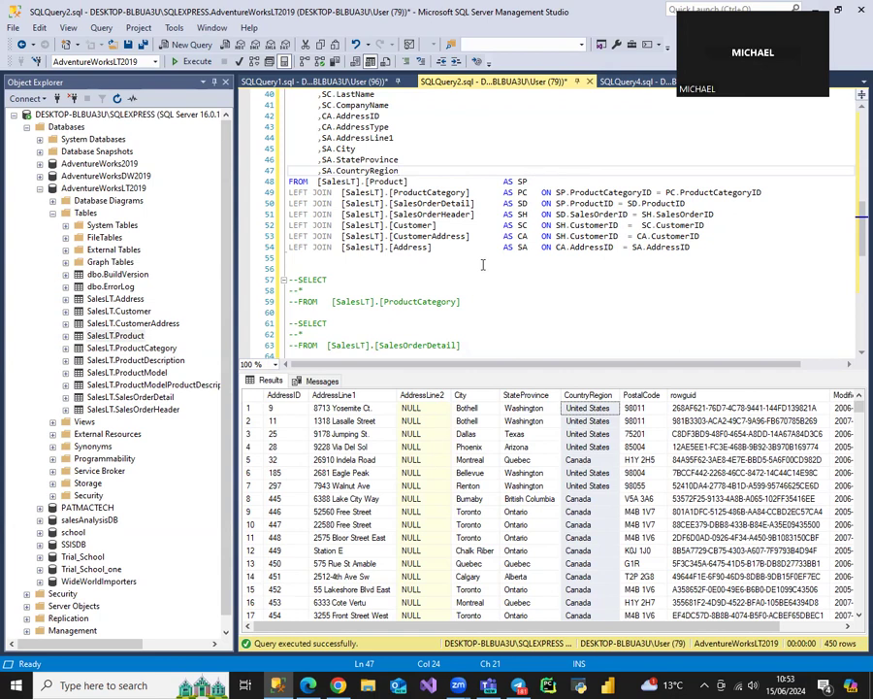
Delete all the separate single-table queries below the joined query, from the commented ProductCategory one through the Address one.
scroll(482, 264, down, 7)
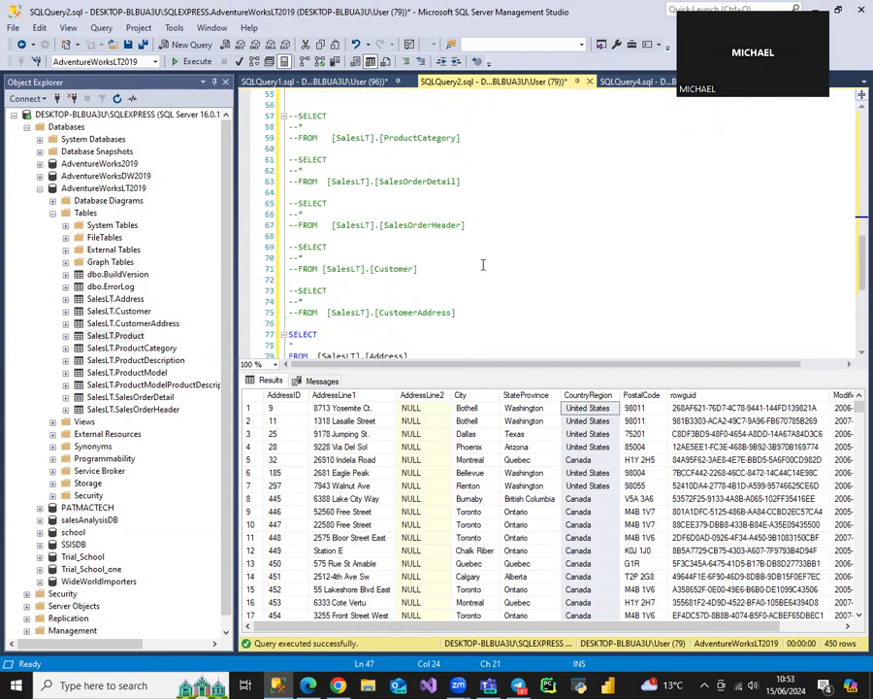
scroll(475, 271, down, 7)
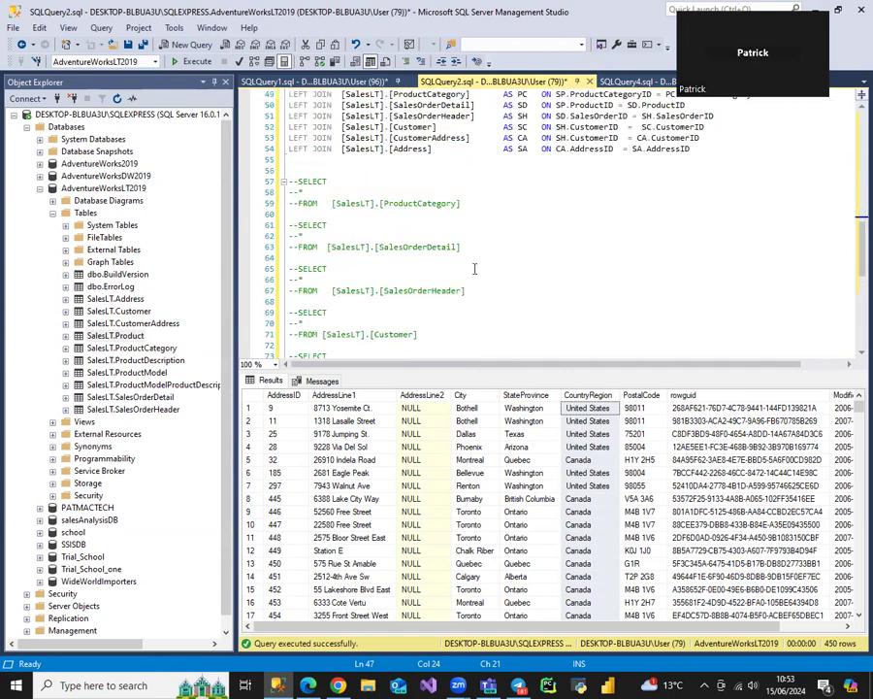
drag(737, 257, 312, 181)
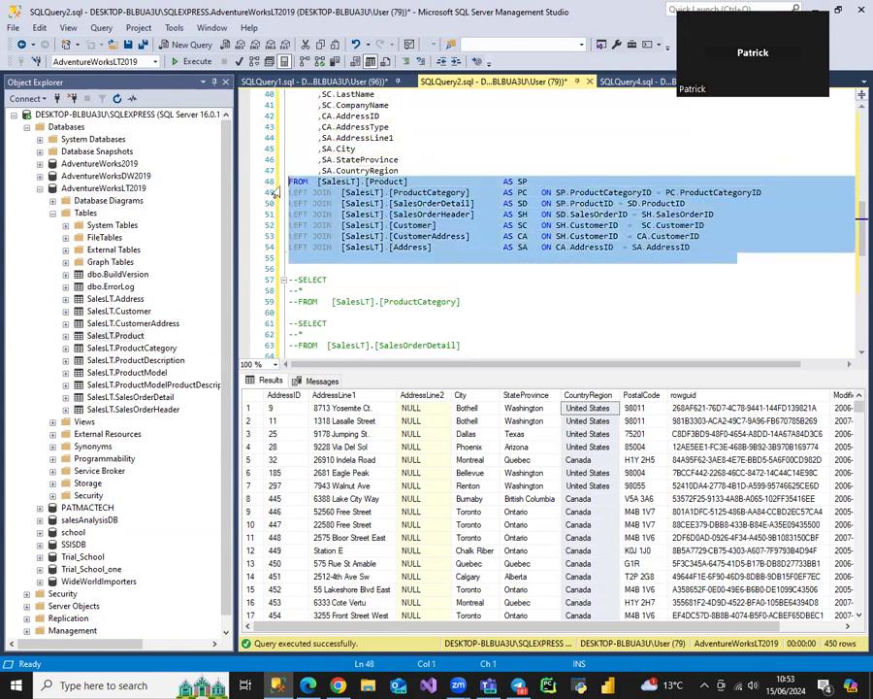
click(502, 298)
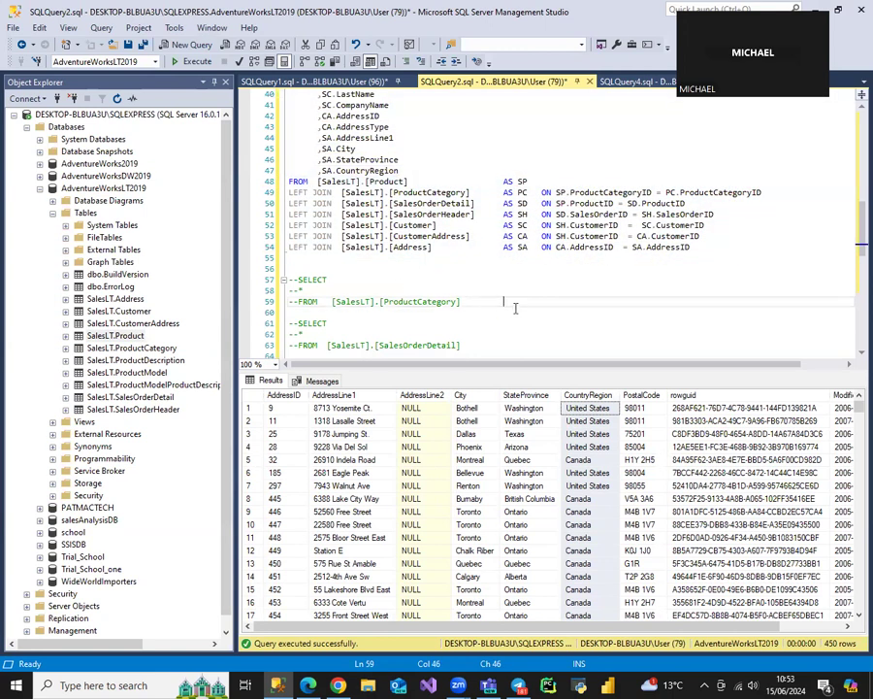
scroll(510, 300, down, 6)
drag(444, 322, 282, 129)
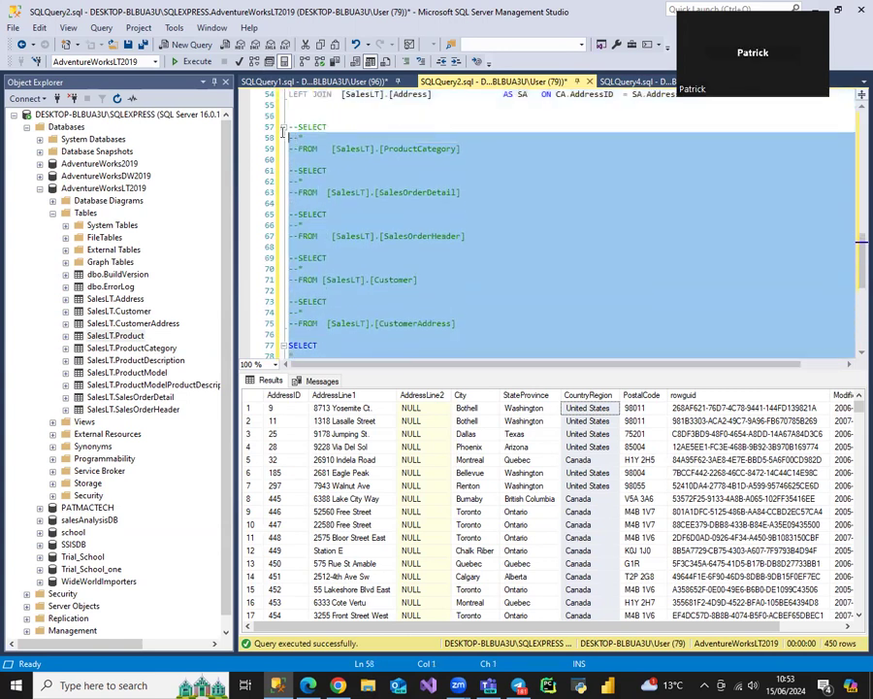
key(Delete)
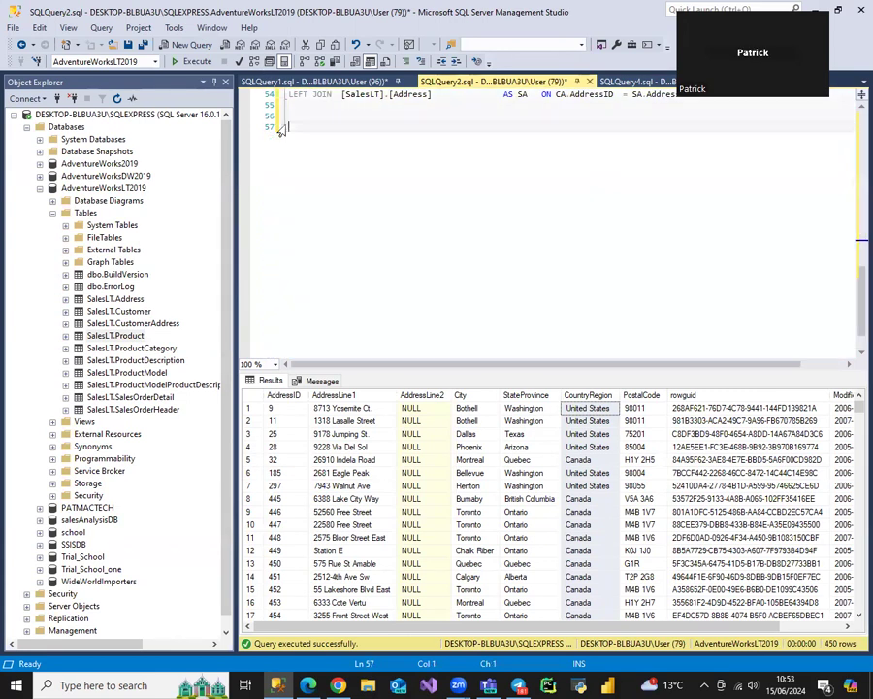
Delete the leftover lines above the joined query's SELECT at the start of the script.
scroll(411, 178, up, 5)
scroll(412, 178, up, 13)
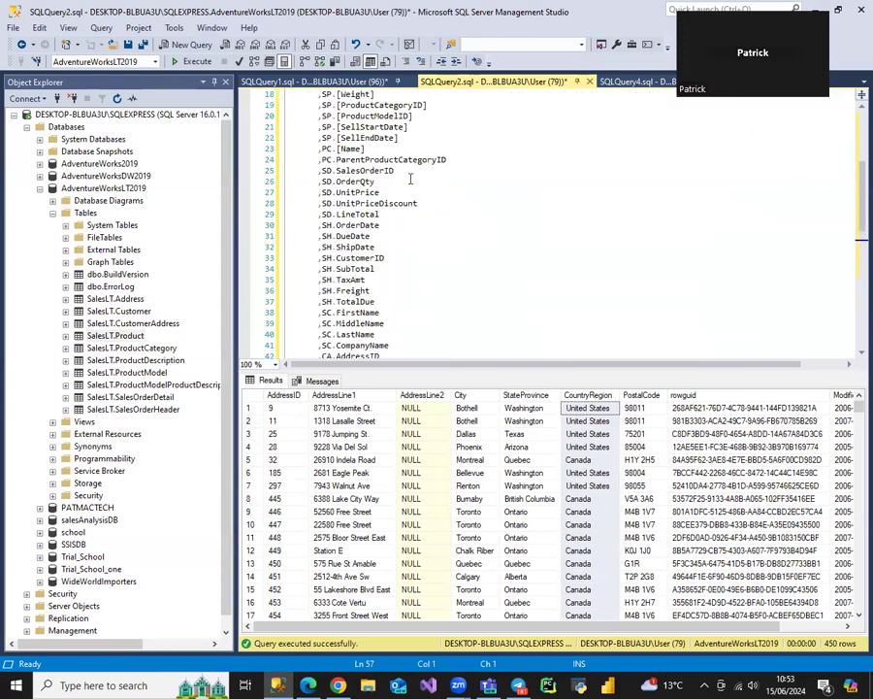
drag(369, 173, 273, 97)
key(Delete)
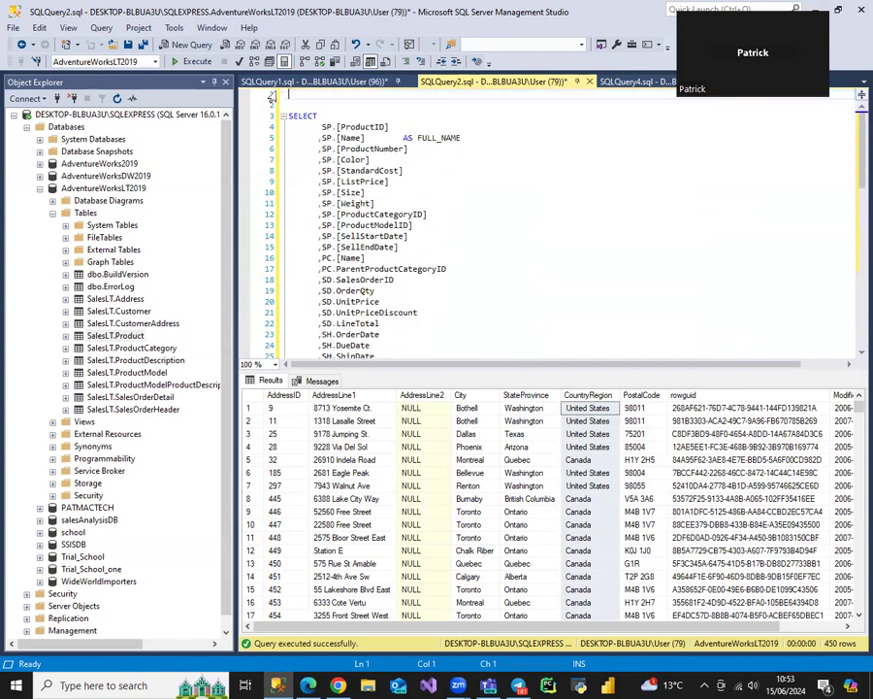
scroll(380, 235, down, 9)
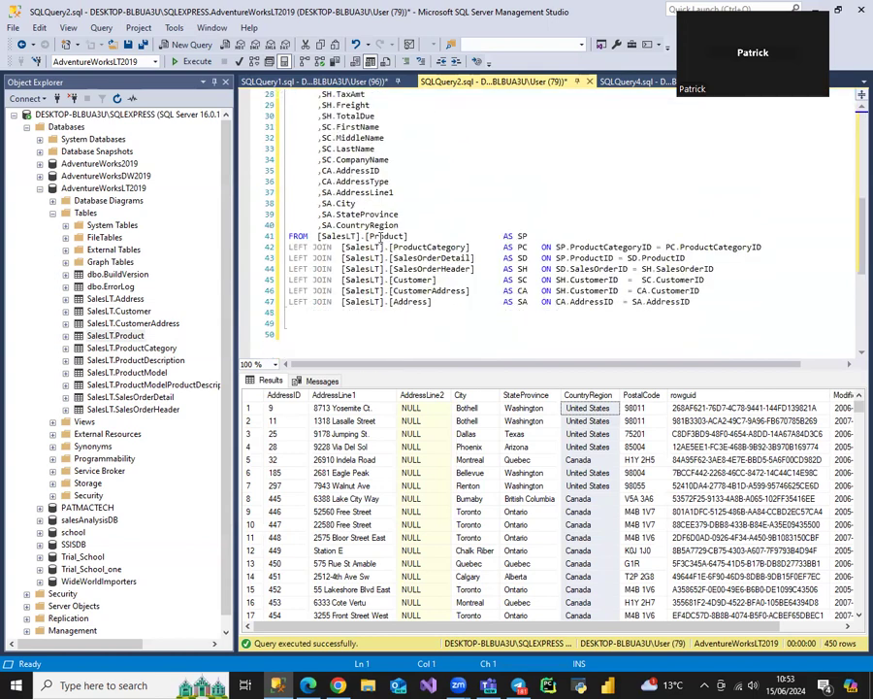
scroll(381, 238, up, 9)
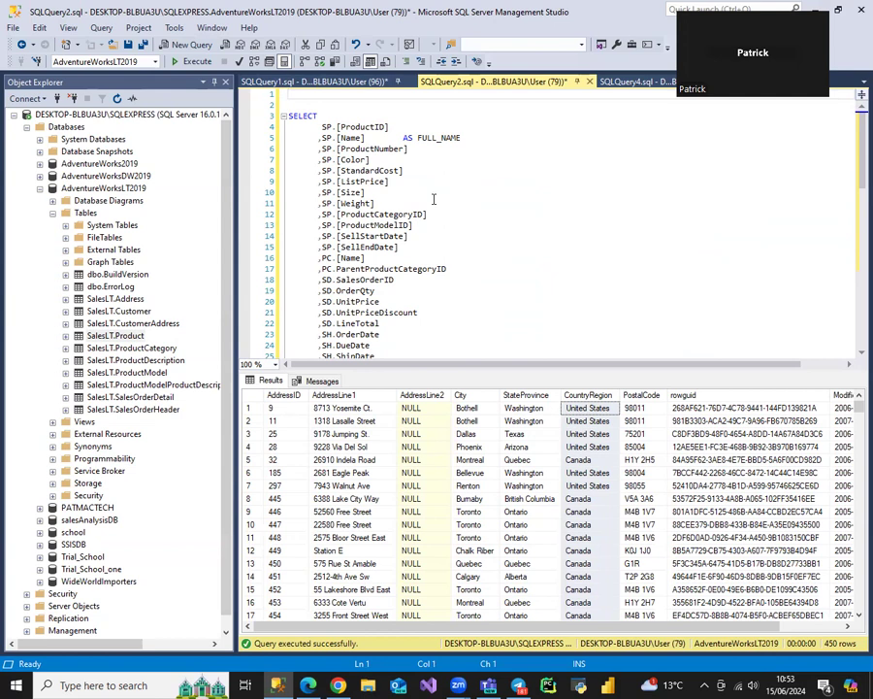
Write a CREATE VIEW VW_SALES_ANALYSIS header followed by AS on its own line above the joined SELECT.
text(CREATE VIEW )
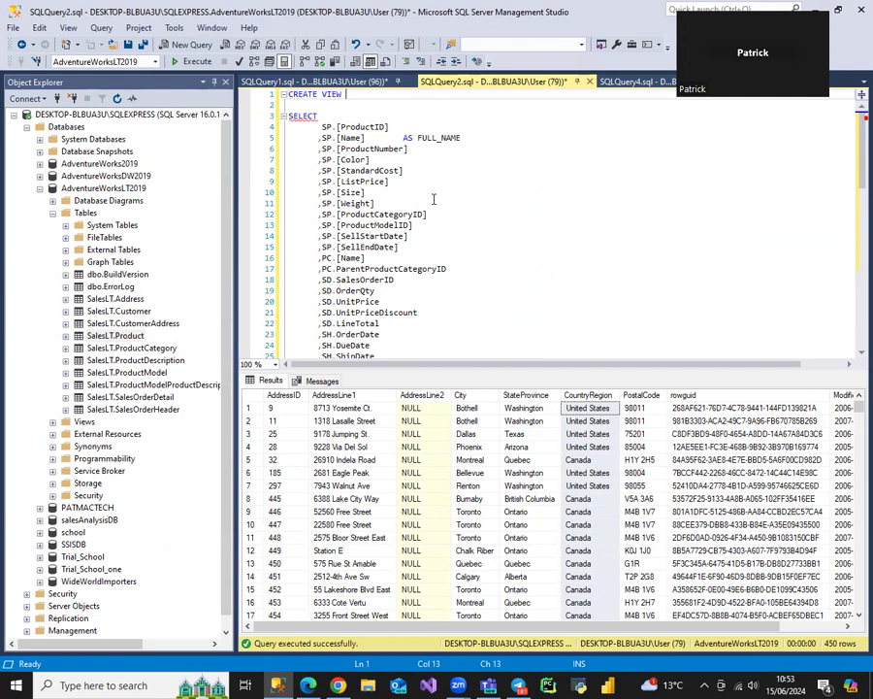
text(Vw_)
text(SALES)
key(BackSpace)
text(_ALNALYSIS)
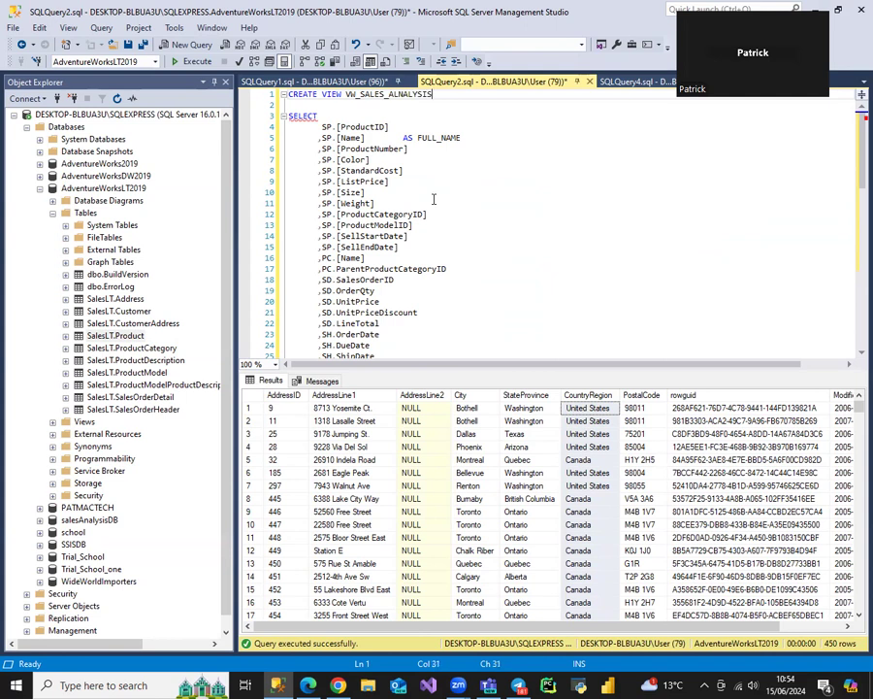
key(BackSpace)
key(BackSpace)
key(BackSpace)
key(BackSpace)
key(BackSpace)
key(BackSpace)
key(BackSpace)
key(BackSpace)
text(NALYSIS)
key(Return)
text(AS)
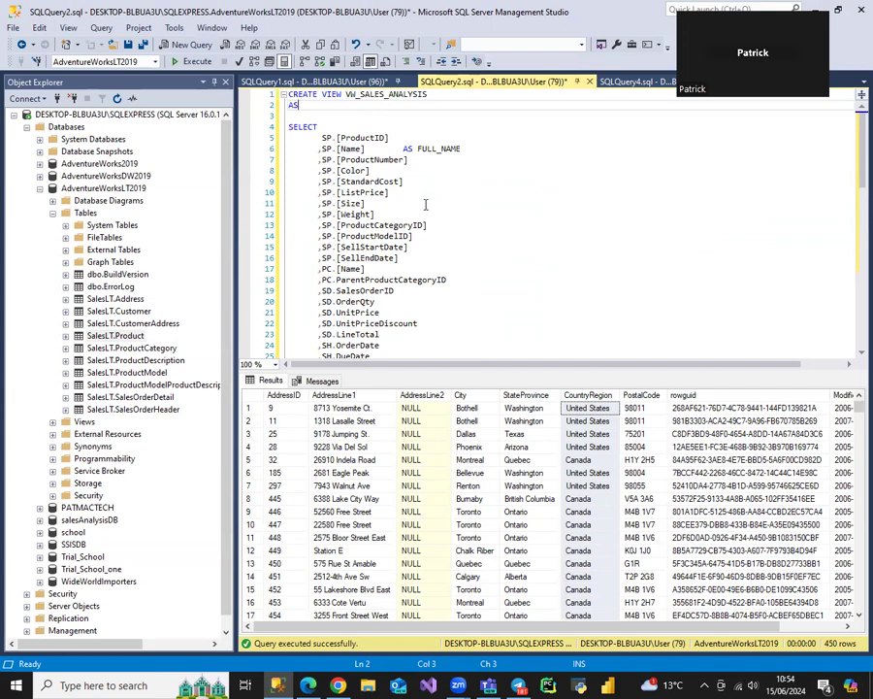
Execute the script to create the VW_SALES_ANALYSIS view.
scroll(425, 204, down, 9)
scroll(425, 204, up, 9)
click(191, 62)
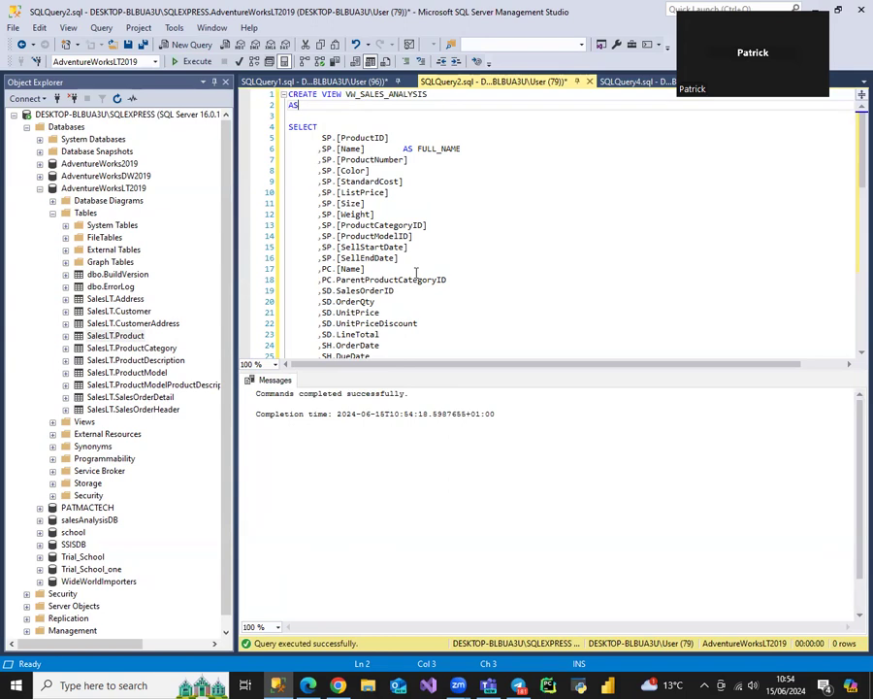
Comment out the CREATE VIEW and AS lines, run the remaining SELECT query and look over its results.
drag(308, 116, 287, 94)
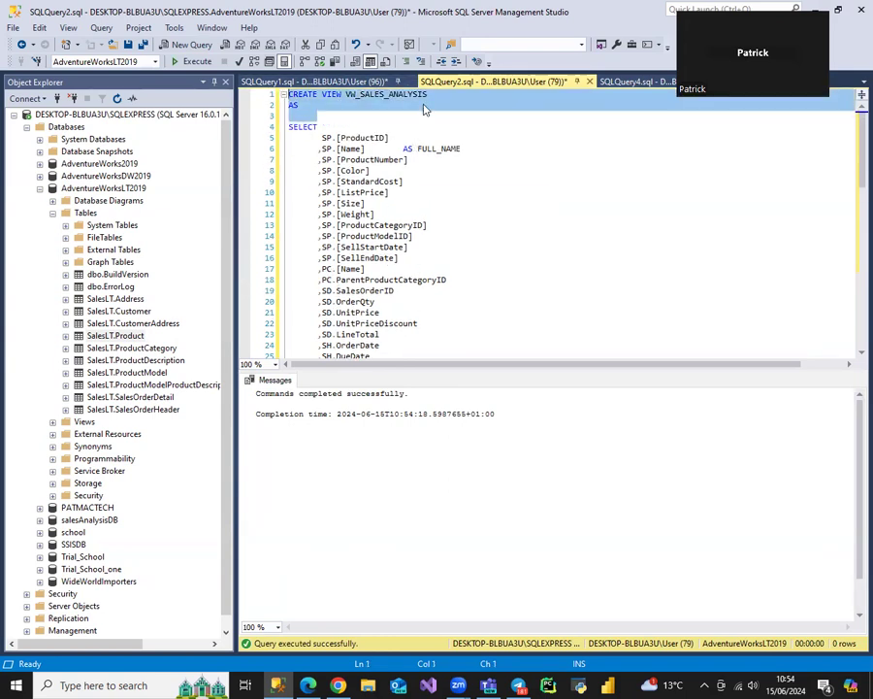
key(ctrl+k)
key(ctrl+c)
click(439, 203)
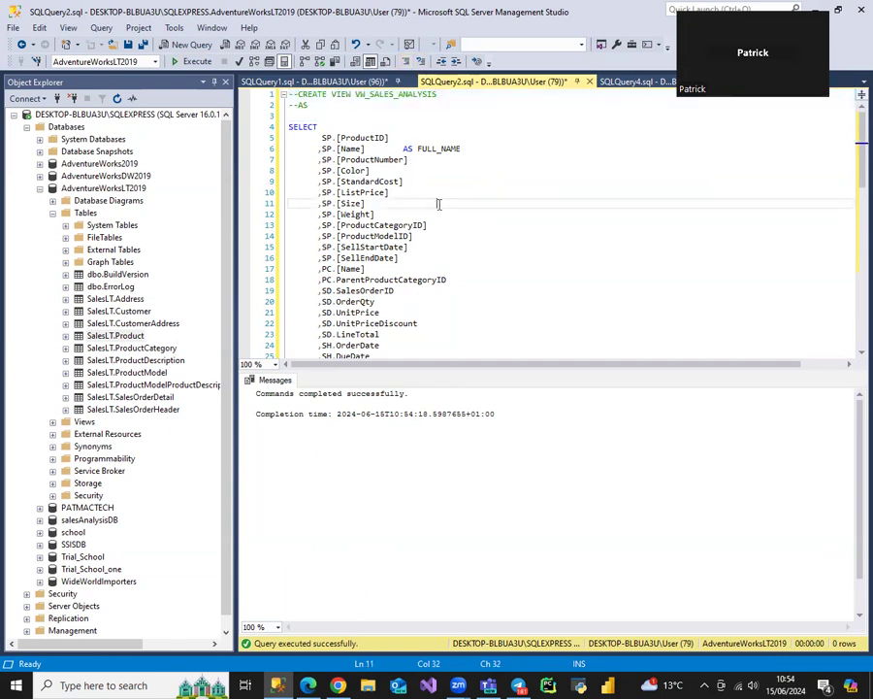
click(193, 61)
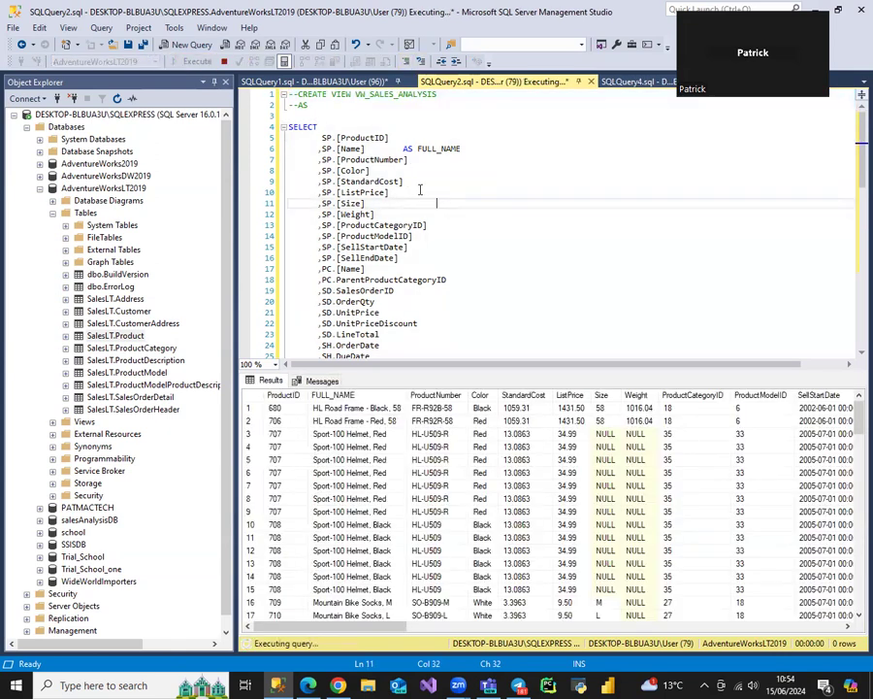
drag(388, 626, 364, 658)
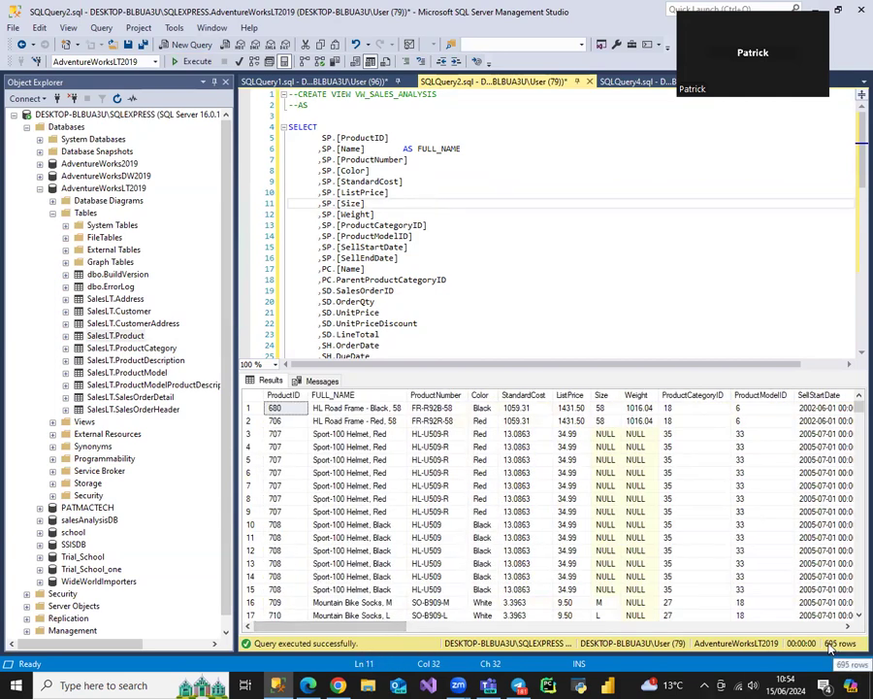
scroll(602, 502, down, 1)
scroll(582, 485, up, 1)
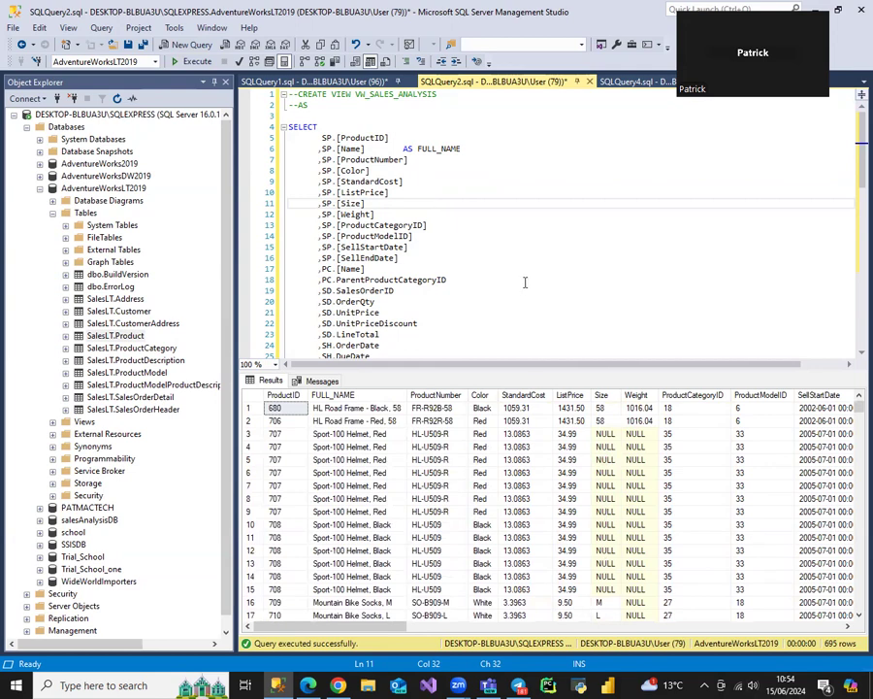
scroll(528, 296, down, 5)
scroll(530, 297, down, 6)
scroll(554, 300, up, 7)
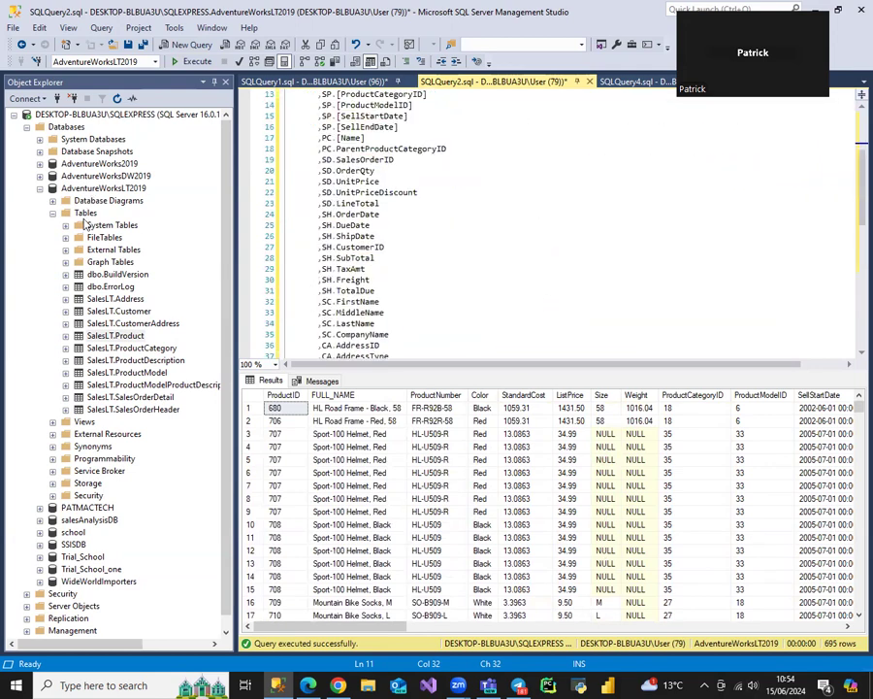
Refresh and expand the Views folder of AdventureWorksLT2019 and select dbo.VW_SALES_ANALYSIS.
right_click(87, 423)
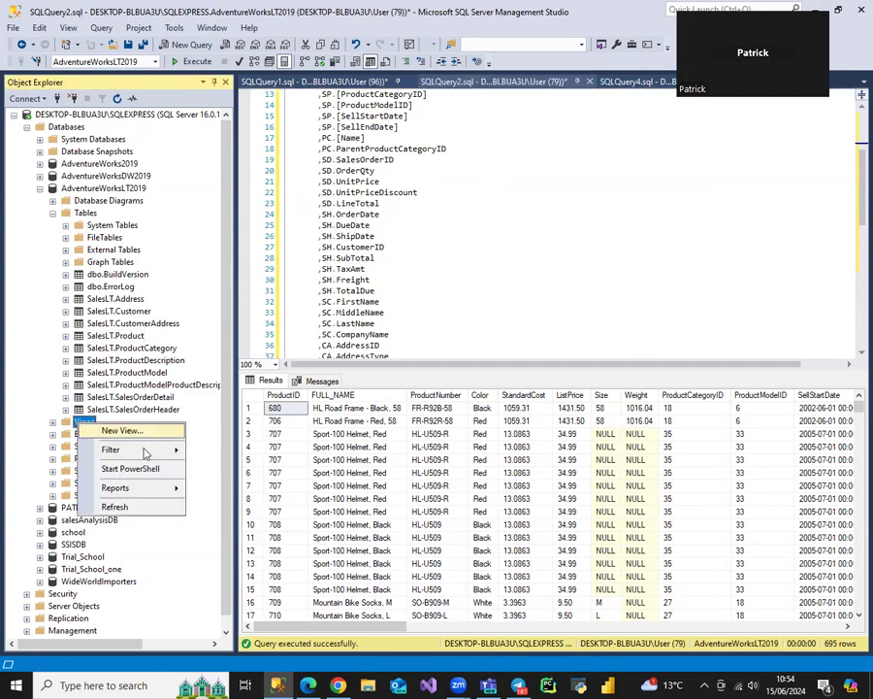
click(116, 505)
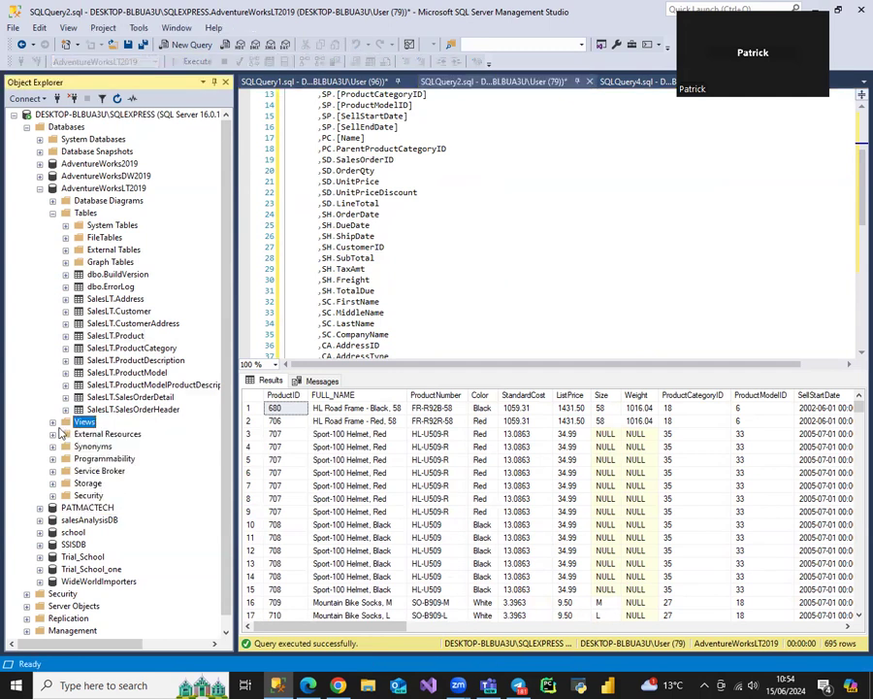
click(54, 423)
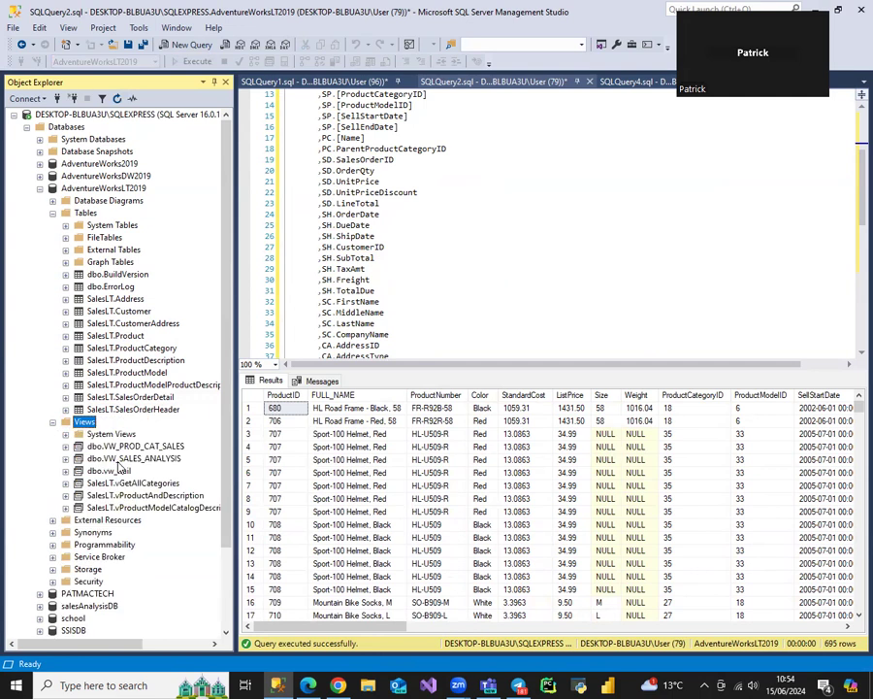
click(170, 459)
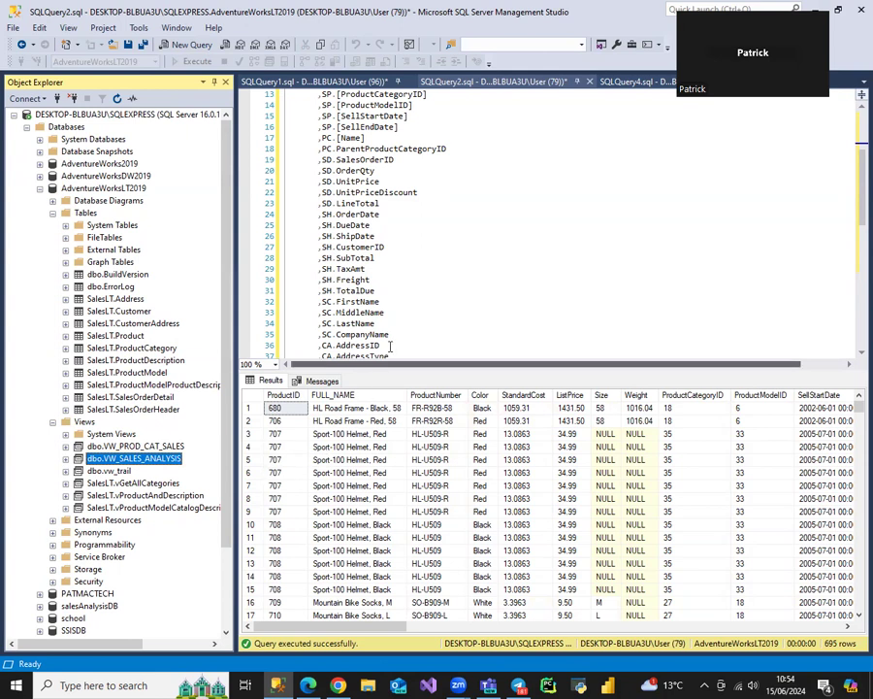
scroll(443, 309, down, 2)
scroll(439, 310, up, 2)
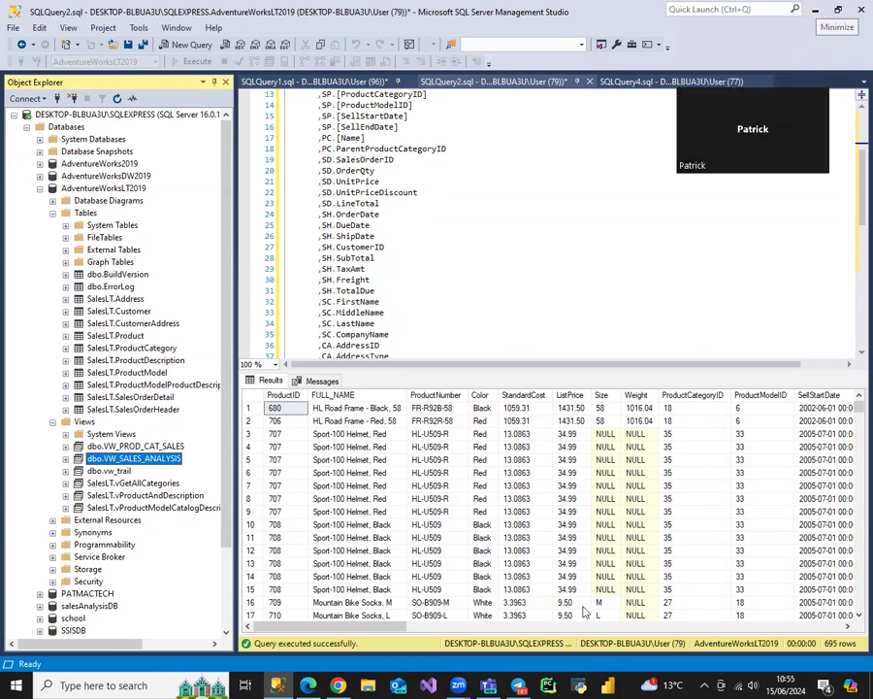
Switch to Power BI Desktop and create a new blank report.
click(609, 685)
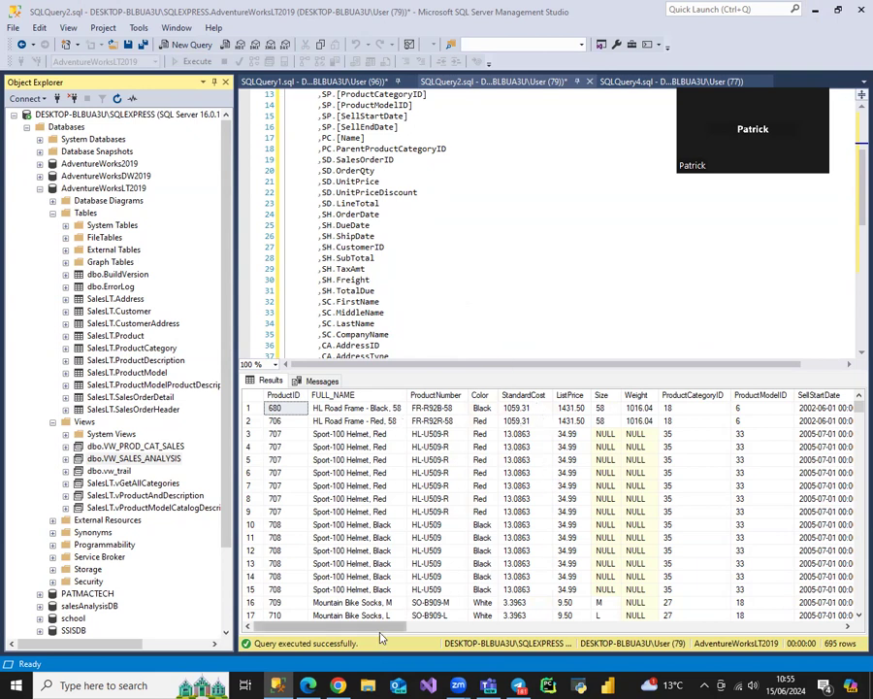
drag(381, 638, 357, 635)
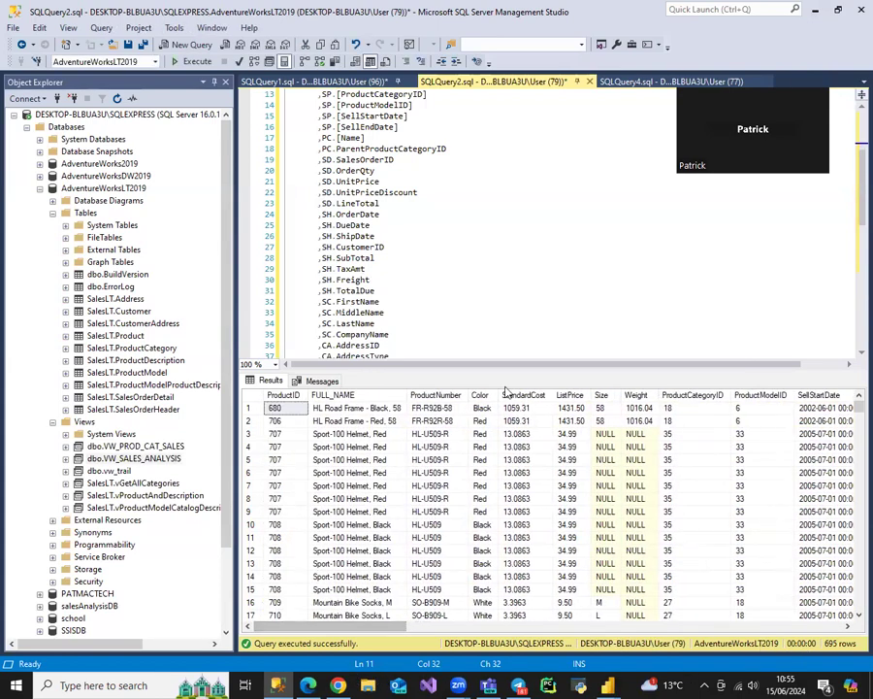
click(815, 10)
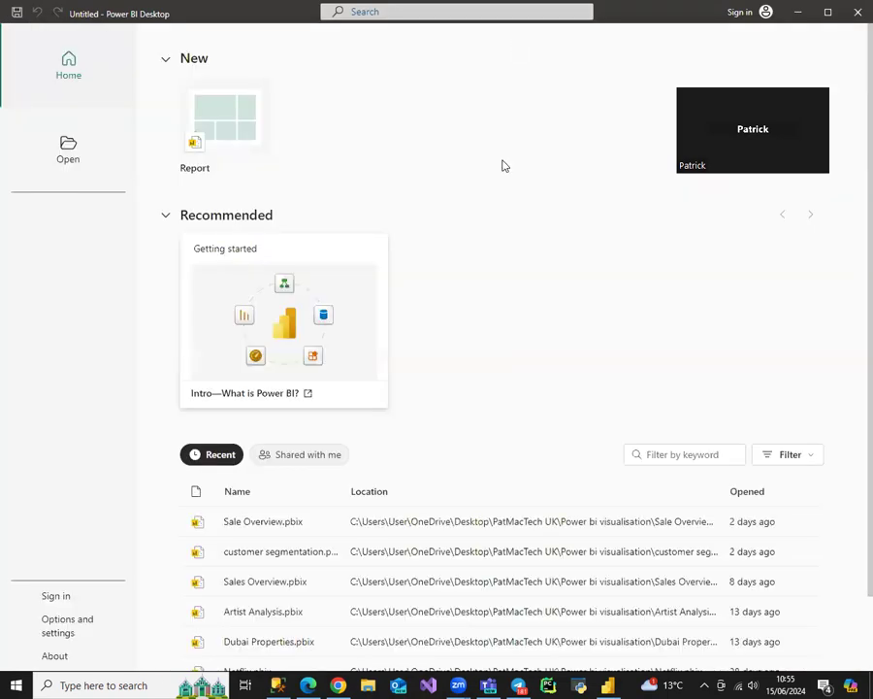
click(234, 127)
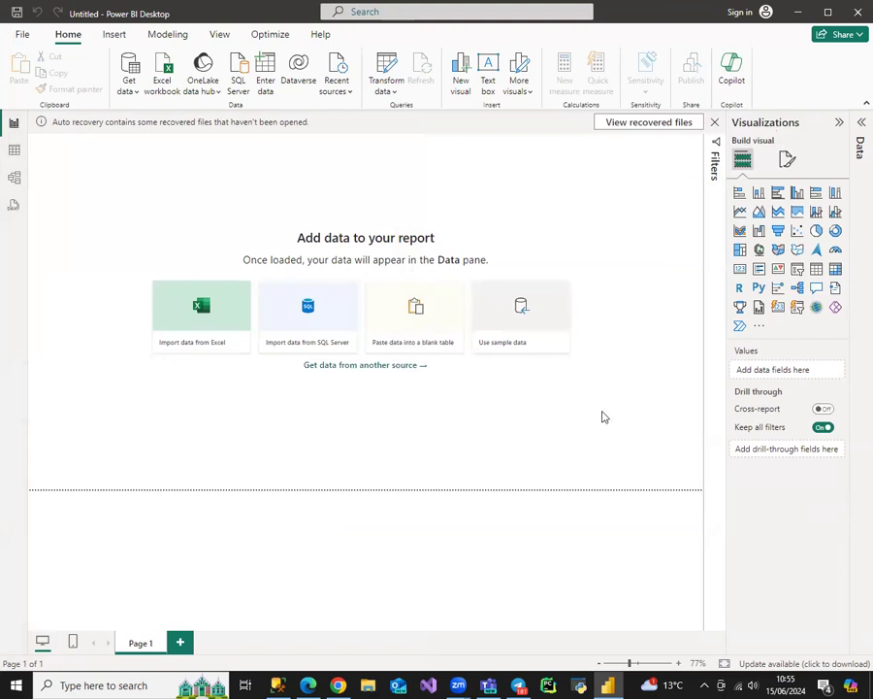
Dismiss the recovered files notice and start a new data import from a SQL Server database.
click(714, 122)
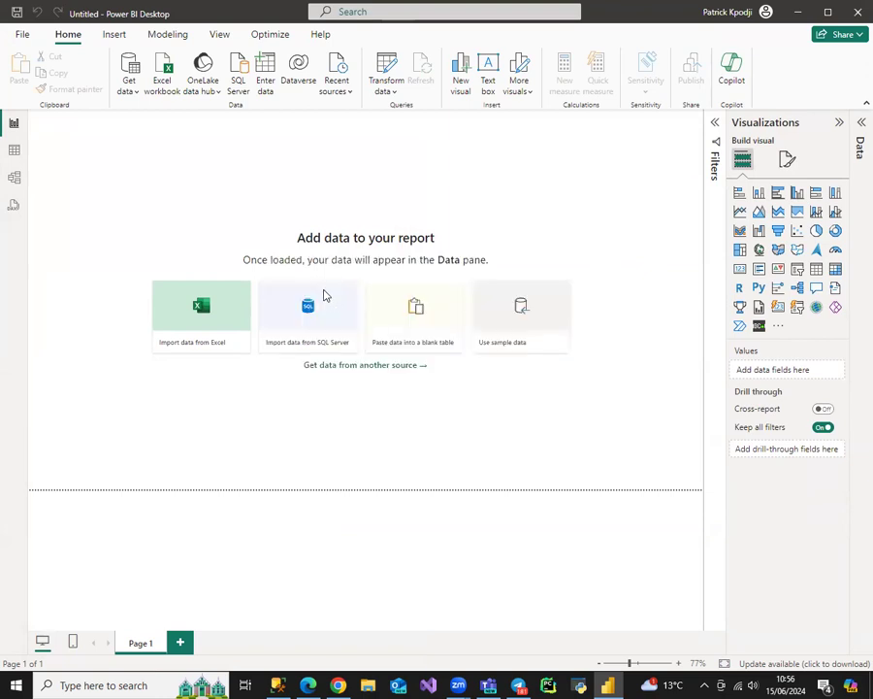
click(130, 90)
click(167, 220)
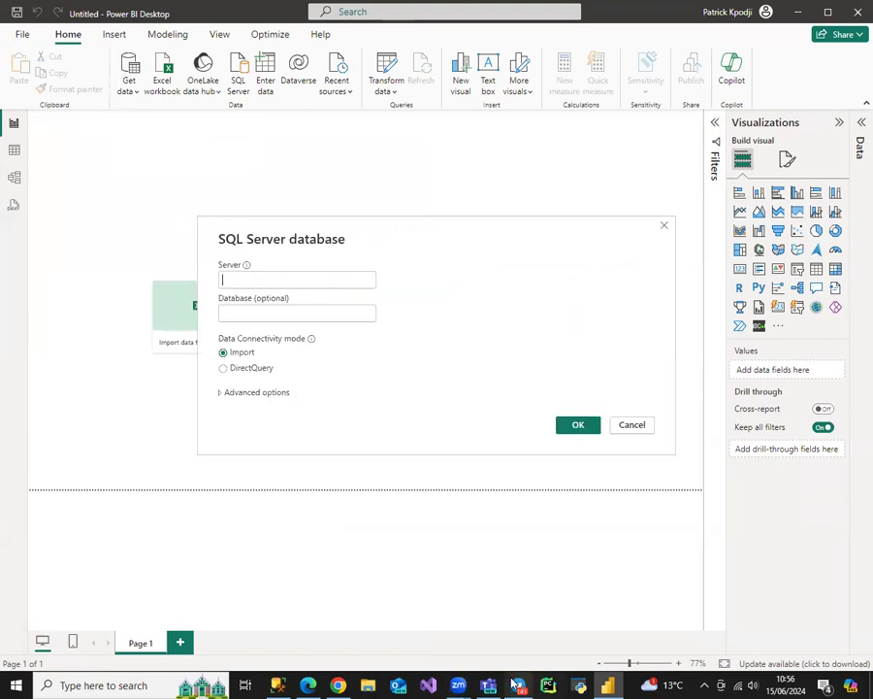
Switch to SQL Server Management Studio, copy the server name from a Database Engine connection dialog, and return to Power BI Desktop.
click(278, 685)
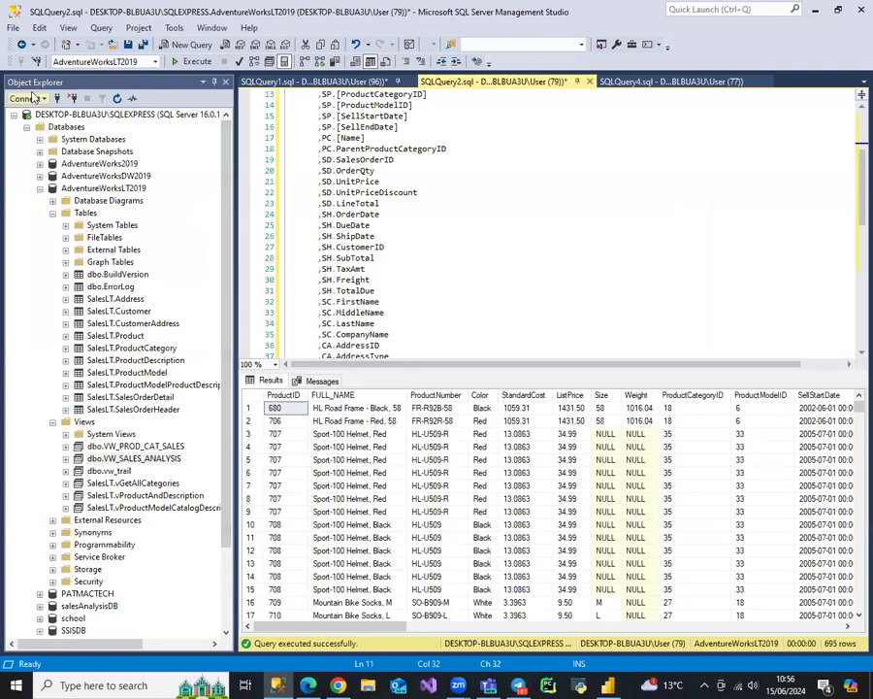
click(31, 100)
click(78, 115)
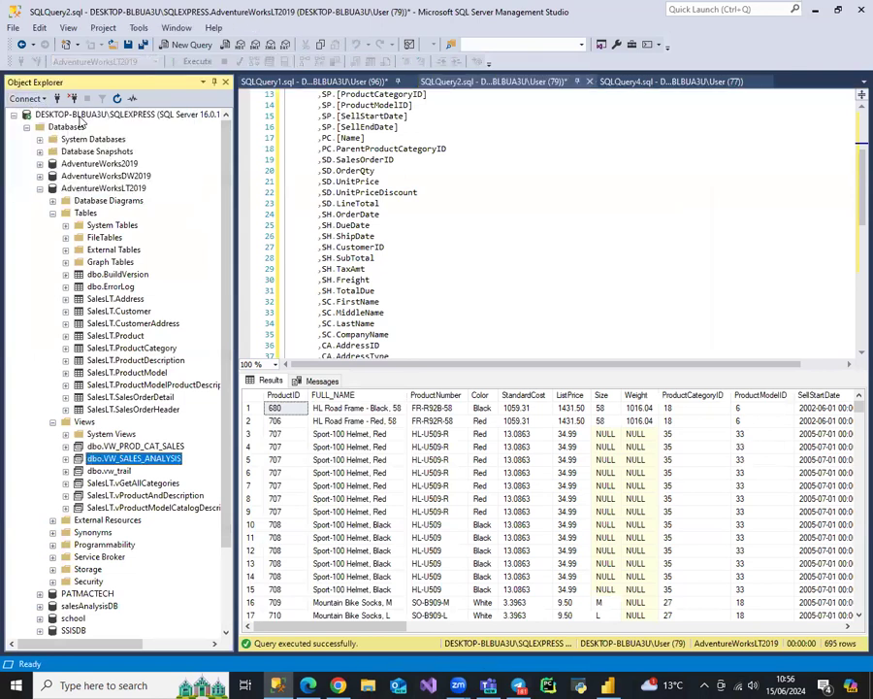
right_click(473, 259)
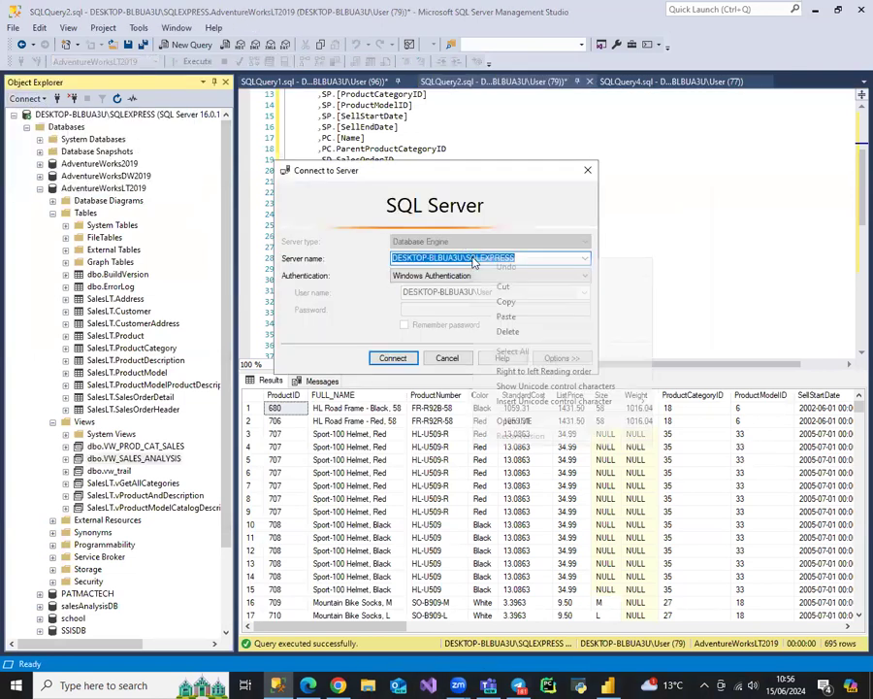
click(507, 303)
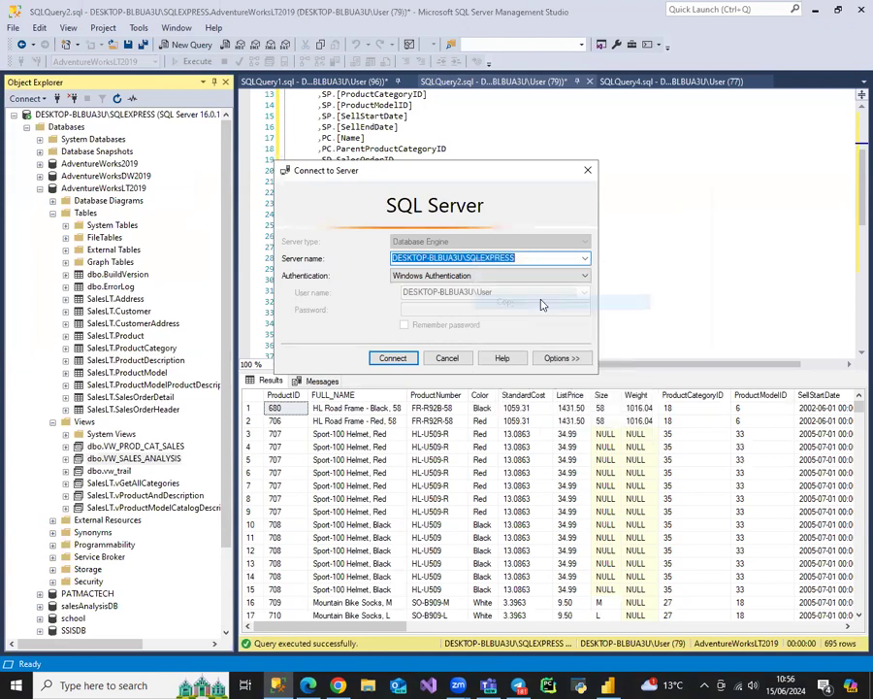
click(586, 171)
click(817, 11)
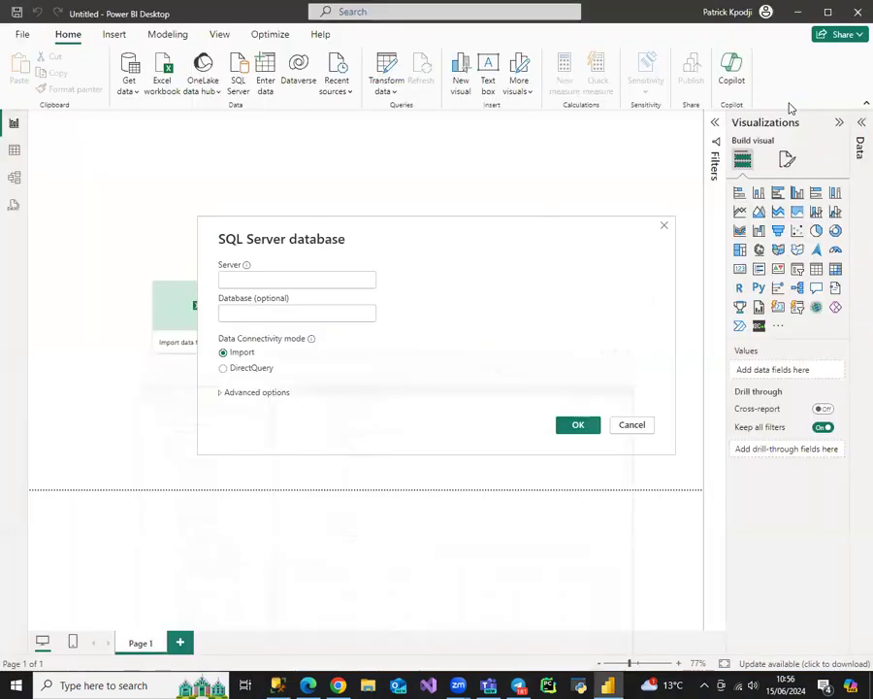
Paste DESKTOP-BLBUA3U\SQLEXPRESS as the server of the SQL Server database connection.
click(291, 274)
right_click(290, 275)
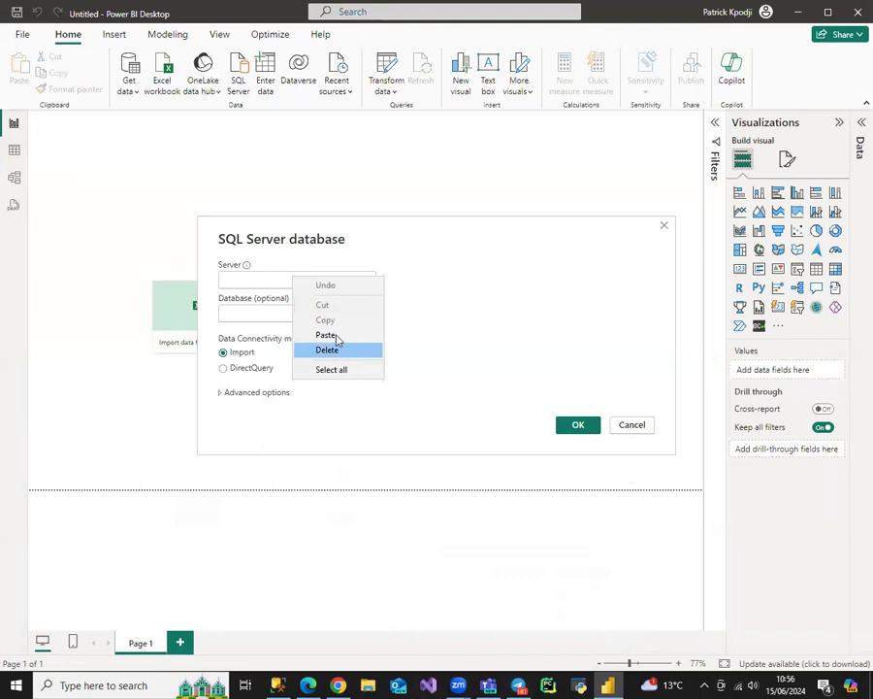
click(329, 335)
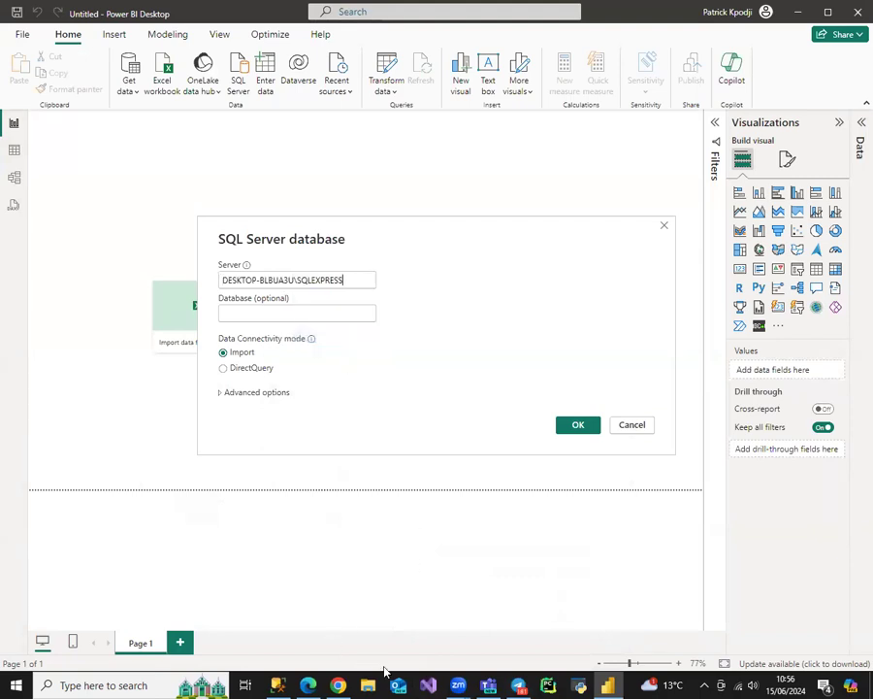
Switch to SQL Server Management Studio and look through the sales view's SELECT query, including its columns and table joins.
click(278, 685)
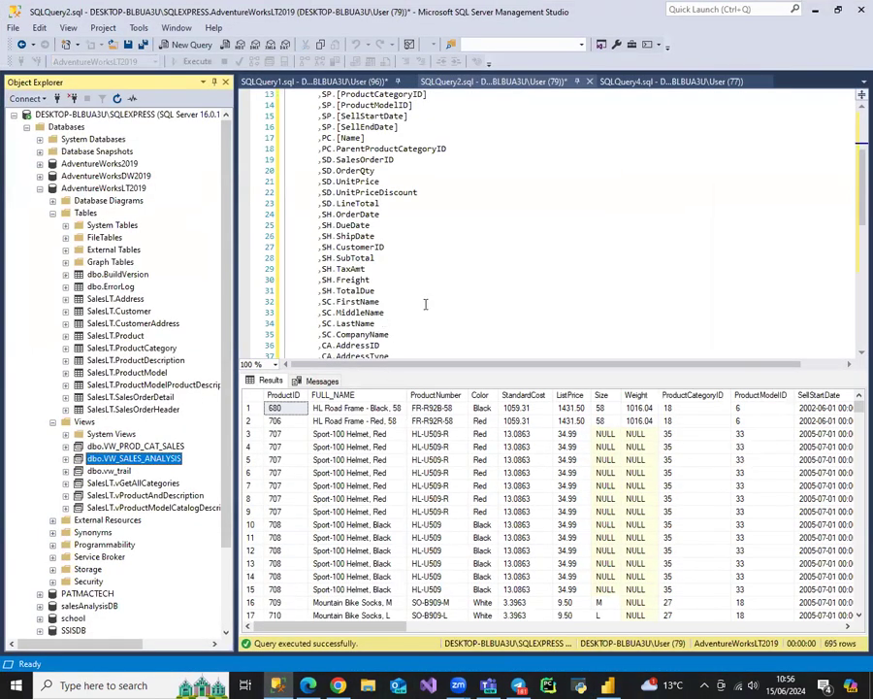
scroll(425, 304, down, 4)
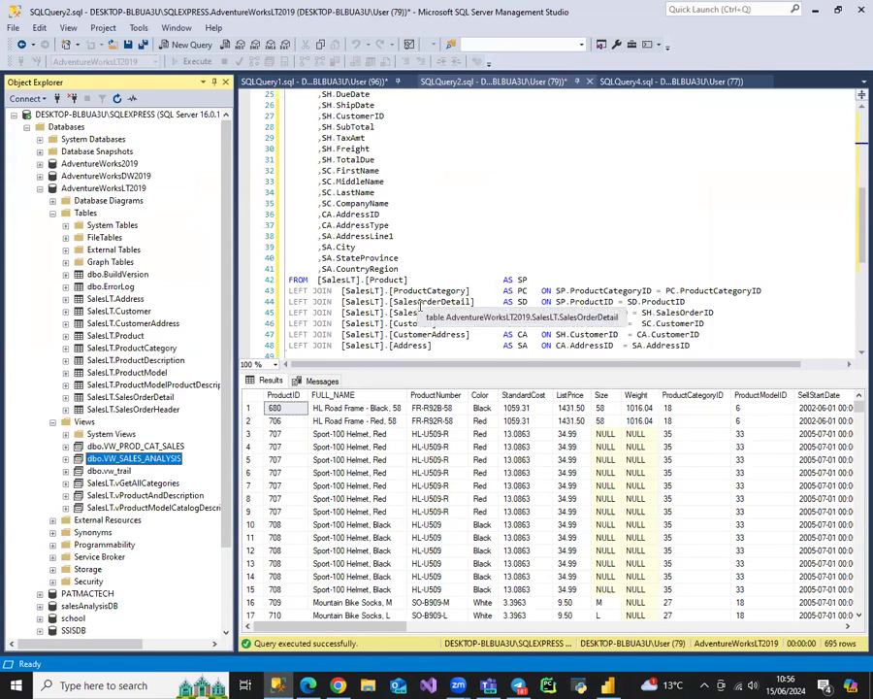
scroll(425, 304, up, 8)
scroll(426, 304, down, 8)
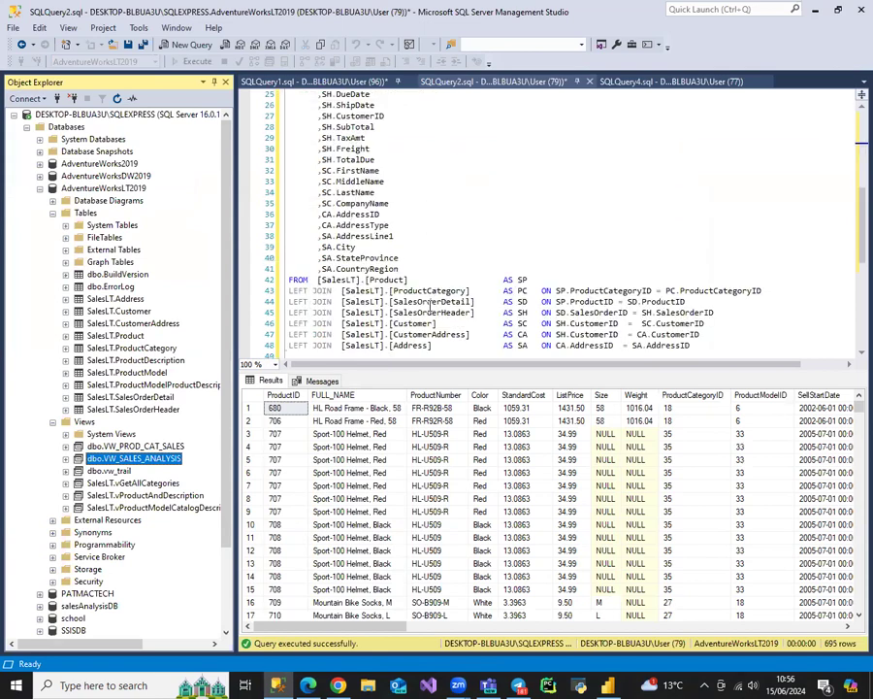
Copy the database name AdventureWorksLT2019 used by the sales analysis query.
scroll(430, 306, down, 3)
scroll(431, 307, up, 1)
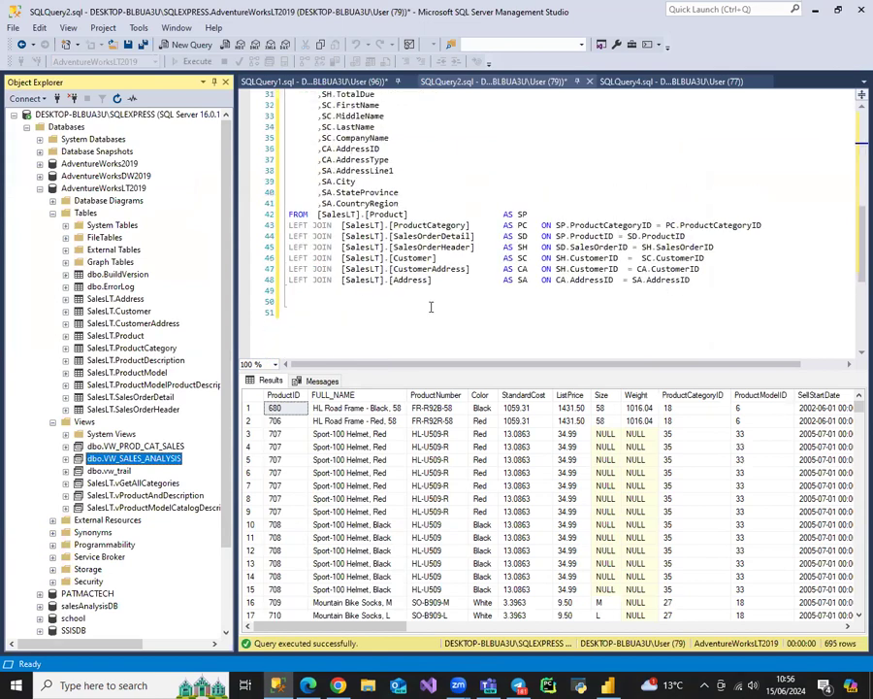
click(315, 258)
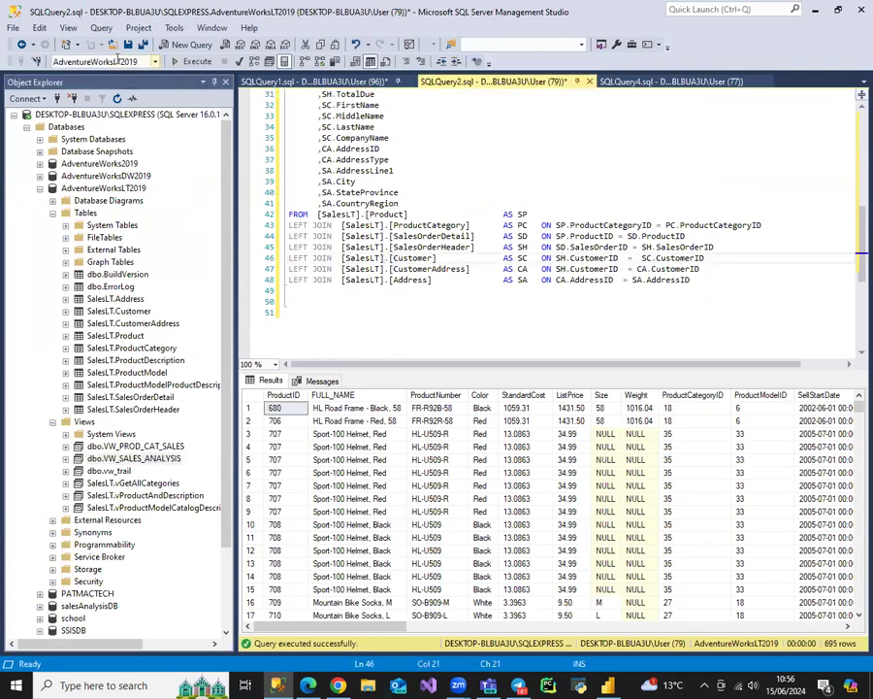
double_click(86, 60)
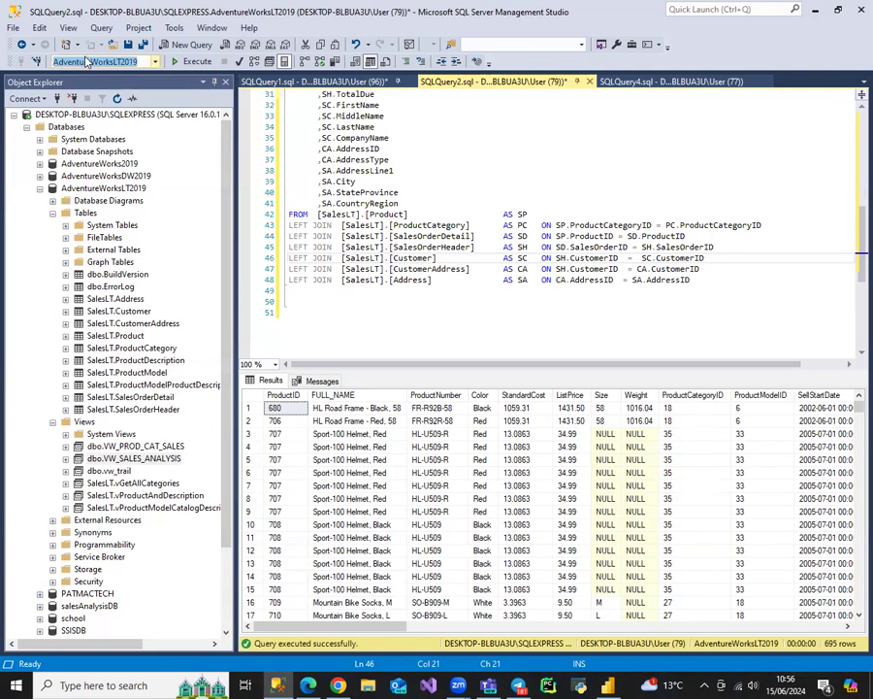
right_click(86, 64)
click(123, 84)
Switch to Power BI Desktop, enter AdventureWorksLT2019 as the SQL Server database and connect in Import mode.
key(alt+Tab)
click(322, 315)
right_click(340, 317)
click(358, 374)
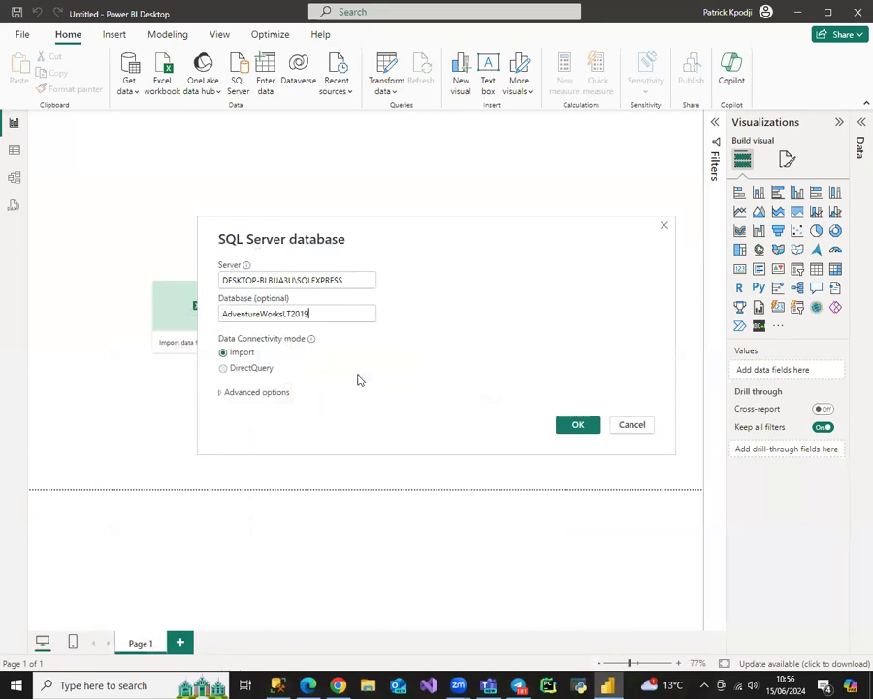
click(574, 424)
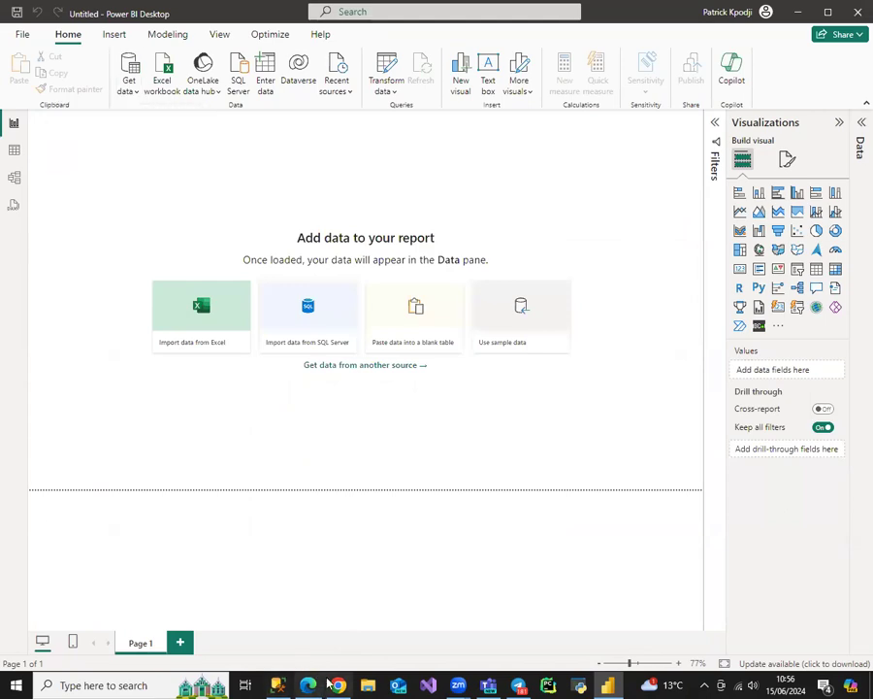
Switch to SQL Server Management Studio and copy the view name VW_SALES_ANALYSIS from the query's CREATE VIEW line.
click(278, 685)
scroll(522, 303, up, 10)
scroll(519, 309, up, 1)
drag(440, 95, 356, 98)
right_click(361, 100)
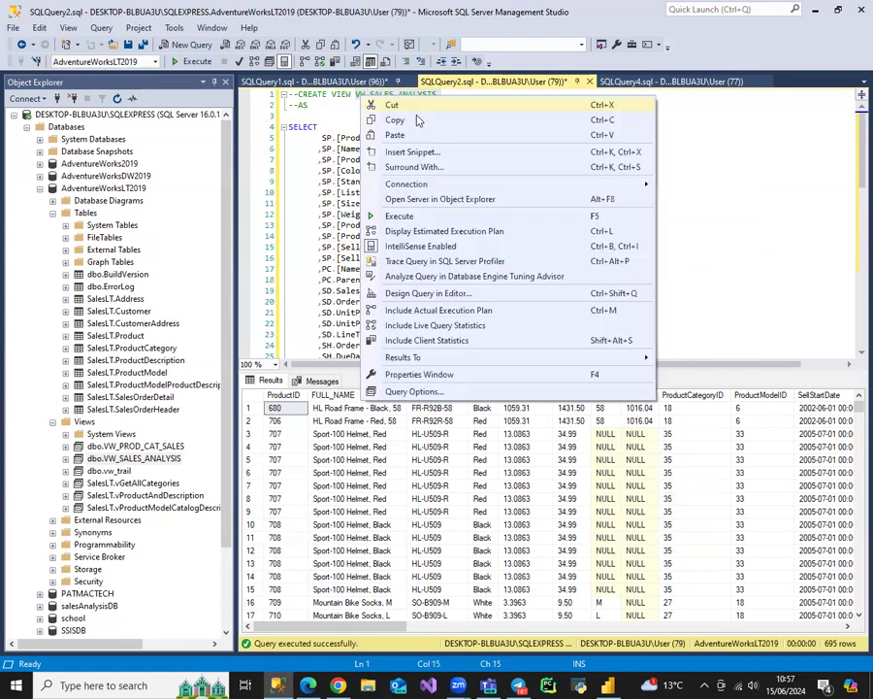
click(419, 118)
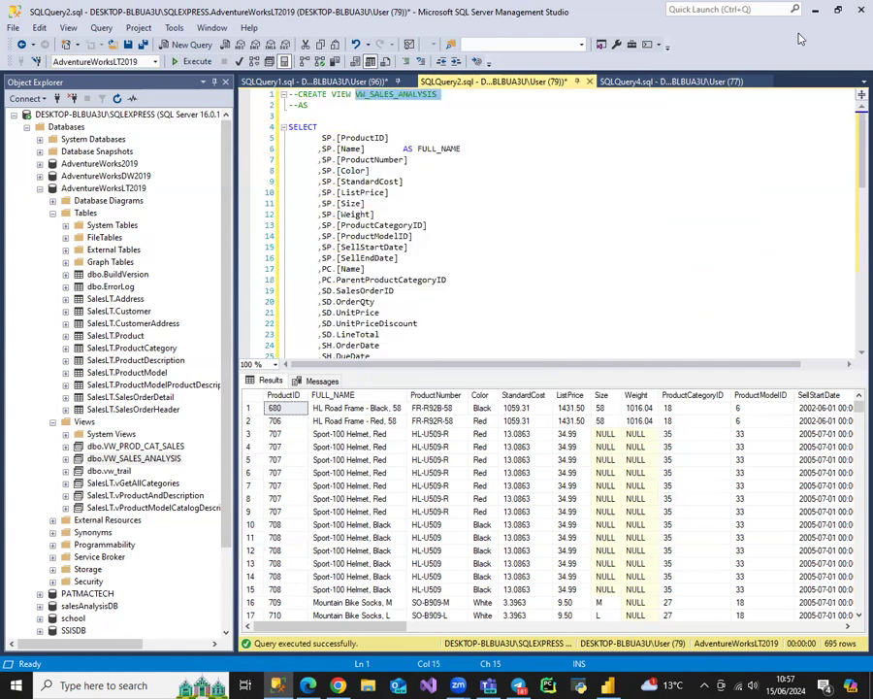
Back in Power BI Desktop, find and select the VW_SALES_ANALYSIS view in the Navigator and open it for data transformation.
key(alt+Tab)
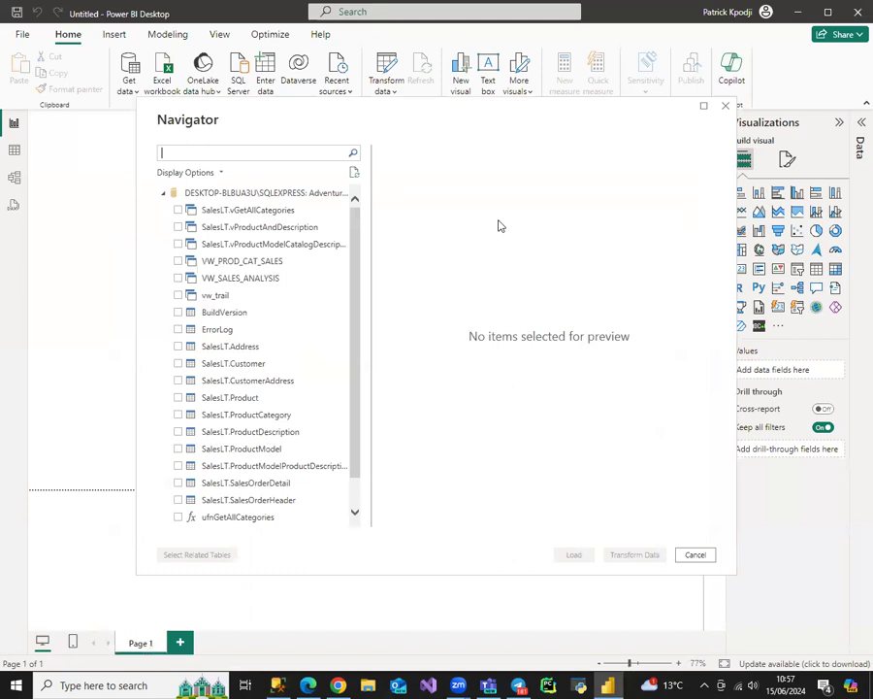
key(ctrl+v)
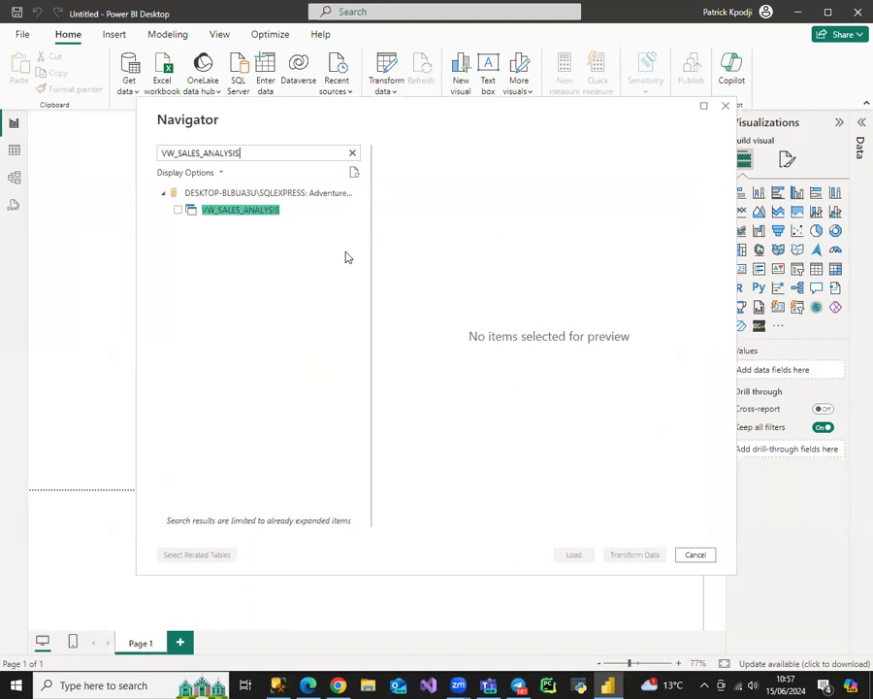
click(241, 215)
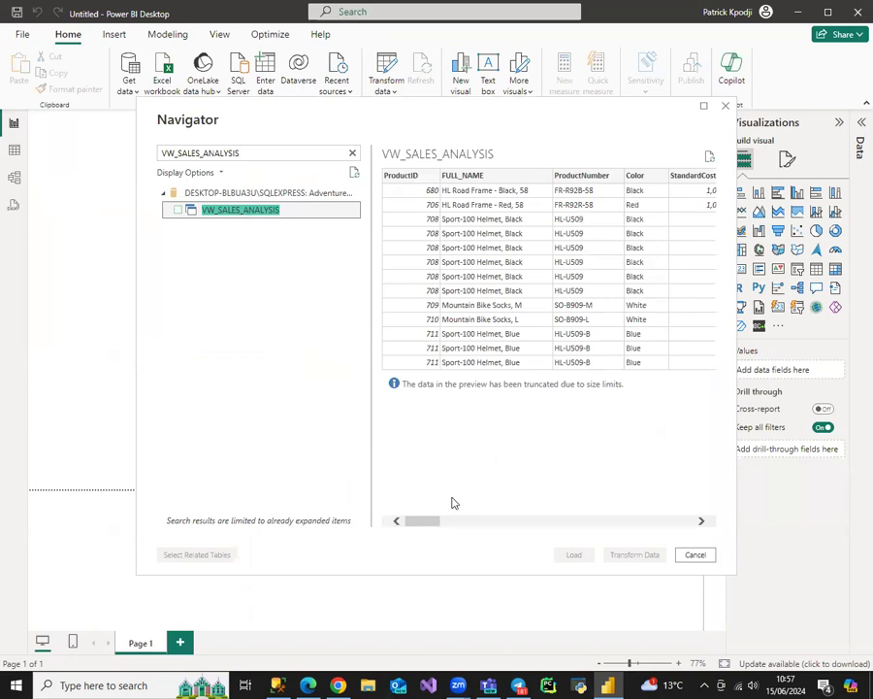
drag(421, 521, 497, 521)
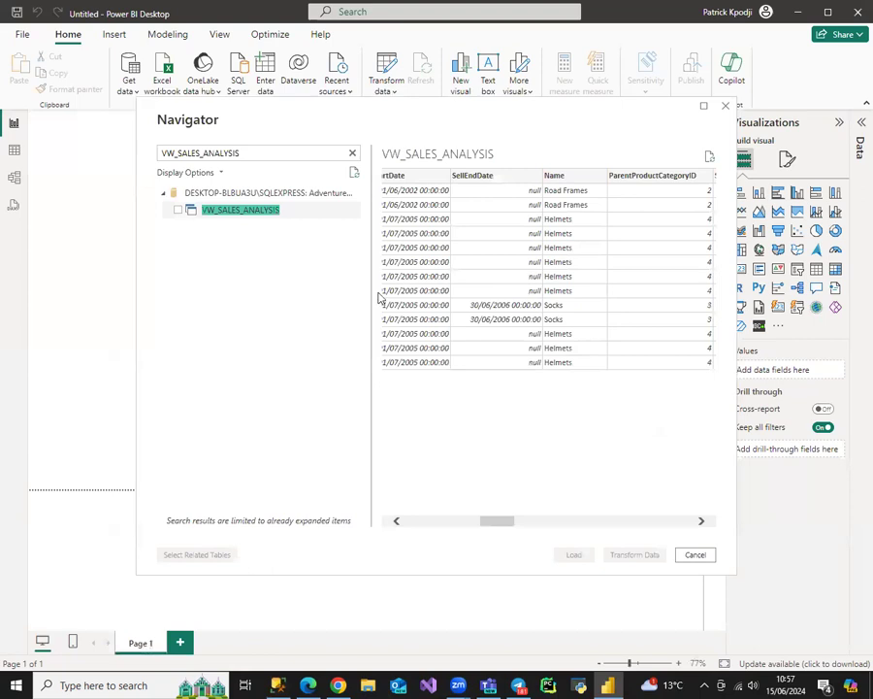
click(177, 210)
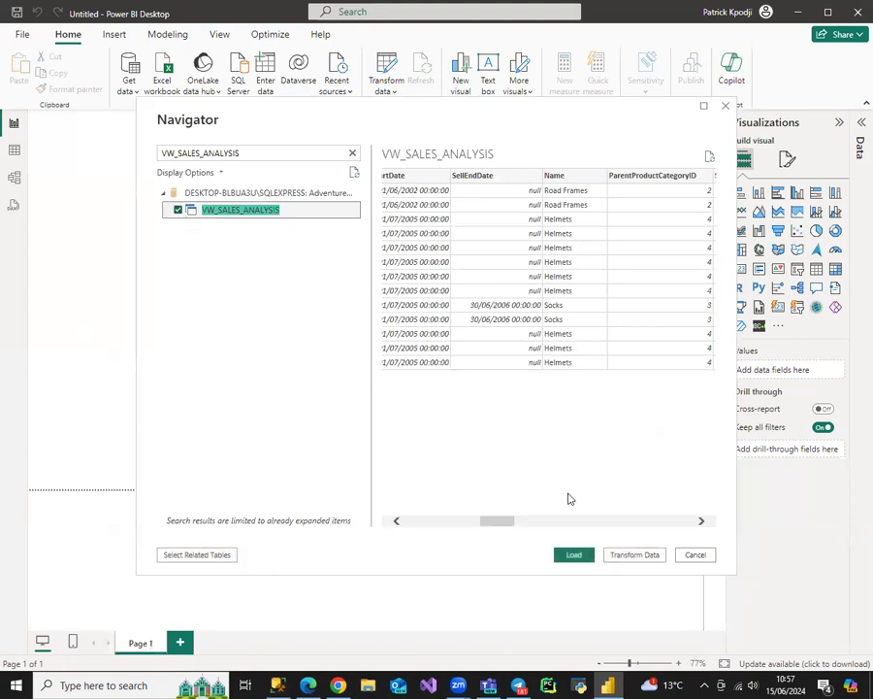
click(628, 554)
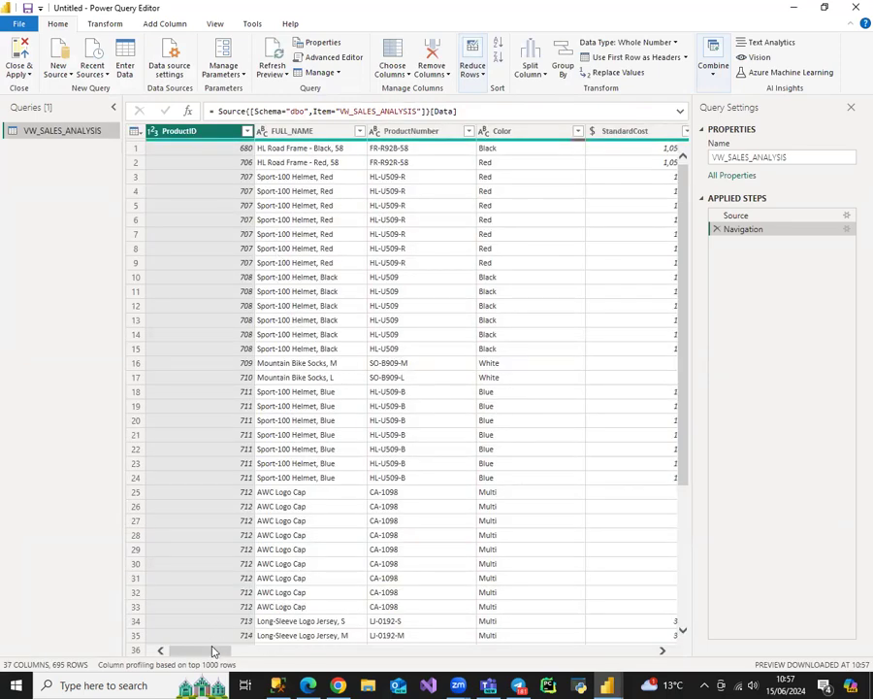
Change the data type of the SellStartDate and SellEndDate columns to Date.
drag(211, 654, 291, 682)
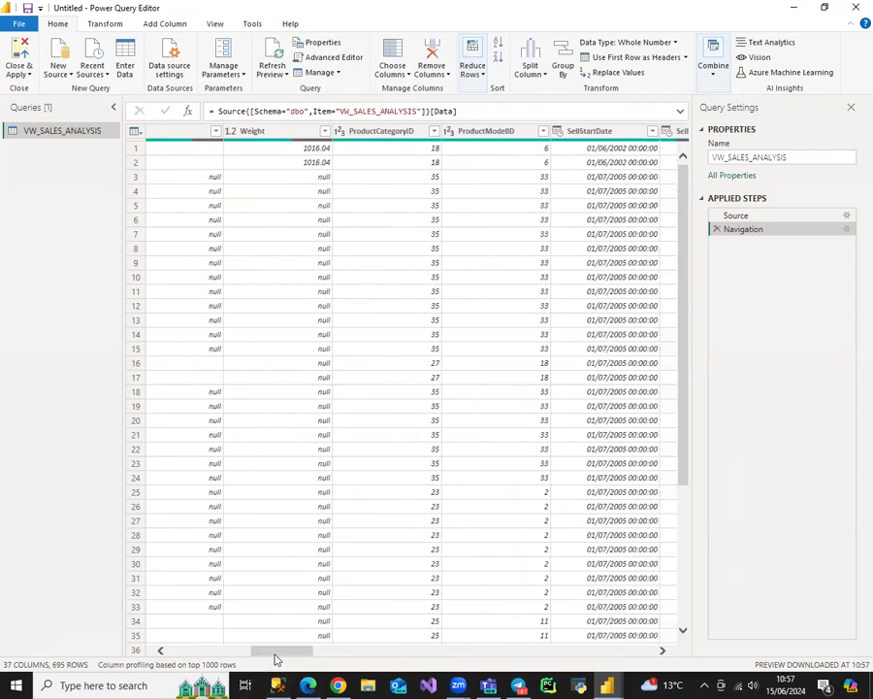
drag(276, 657, 301, 661)
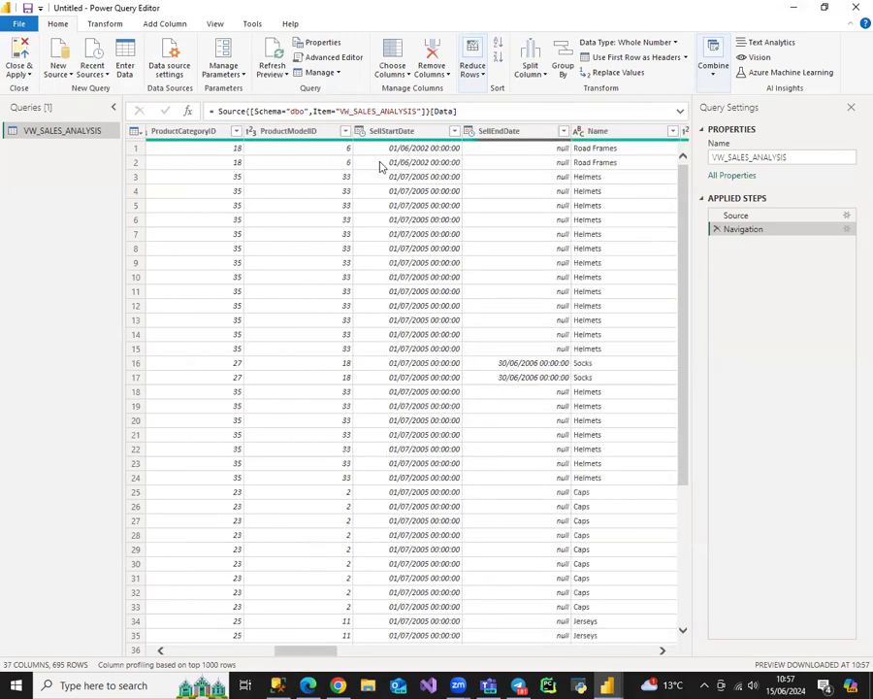
click(359, 136)
click(392, 222)
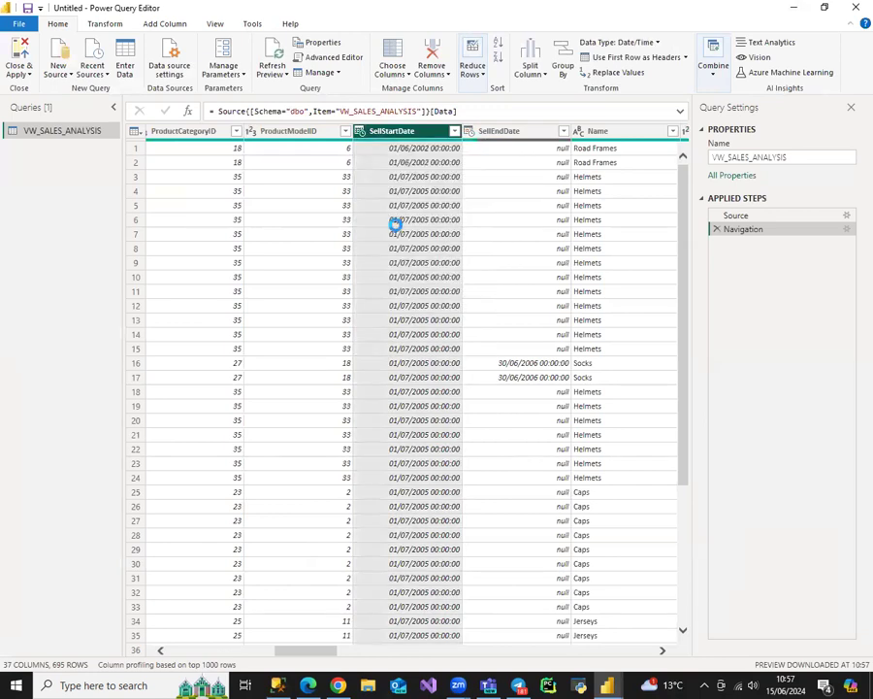
click(470, 131)
click(497, 226)
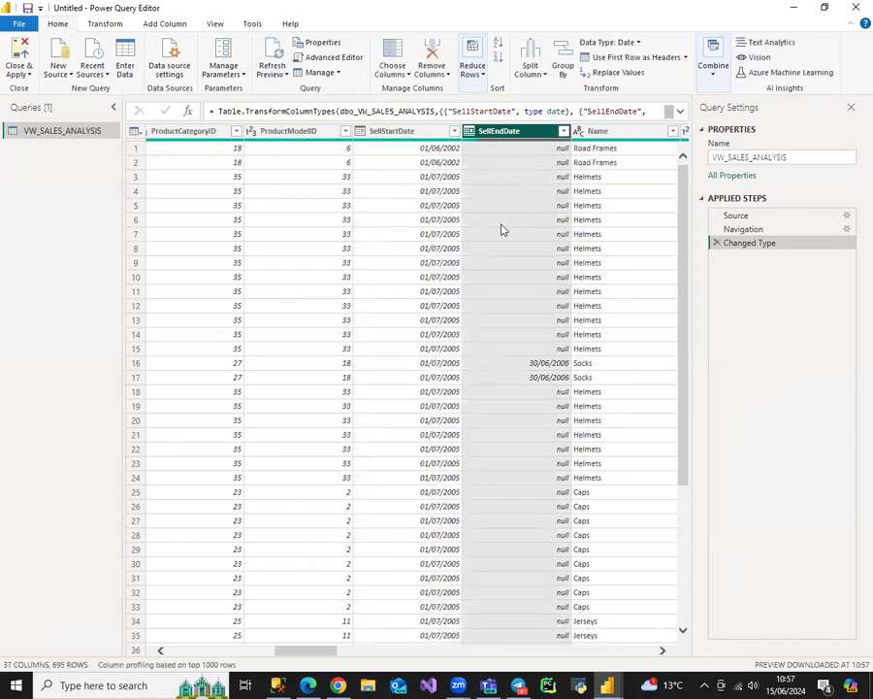
Rename the Name column after SellEndDate as Category Name.
drag(306, 651, 345, 658)
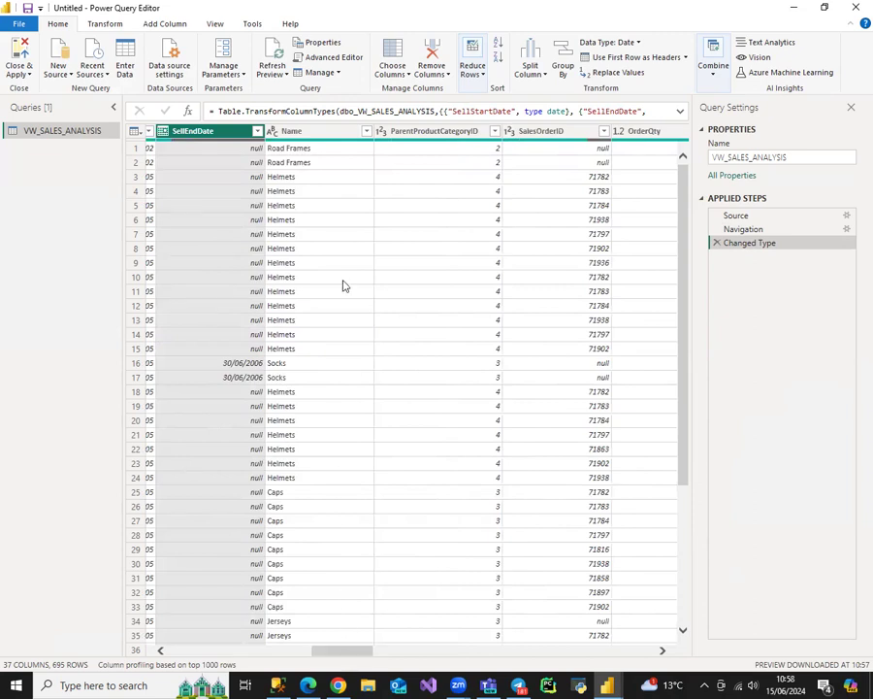
double_click(293, 131)
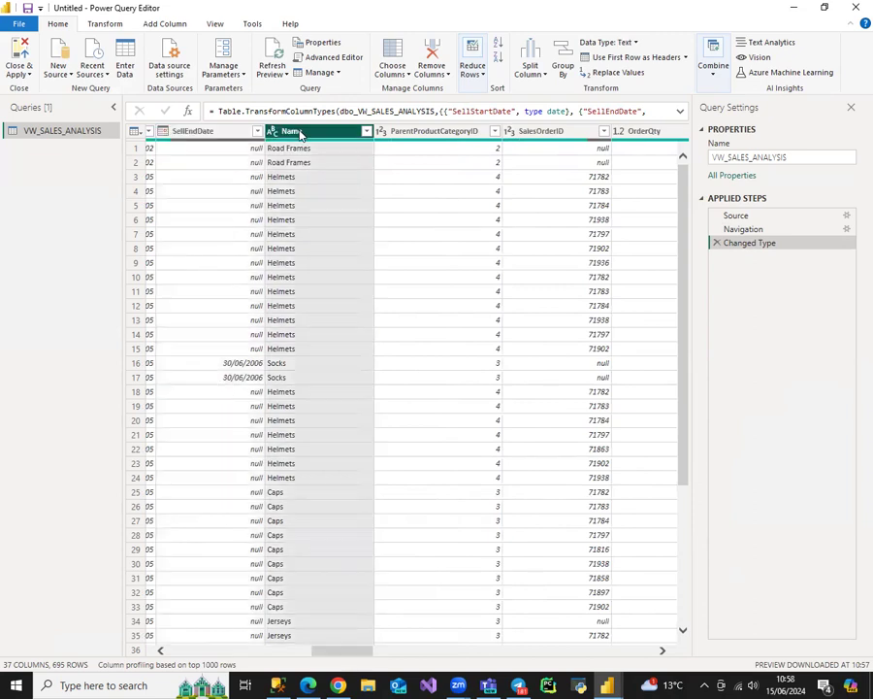
text(cA)
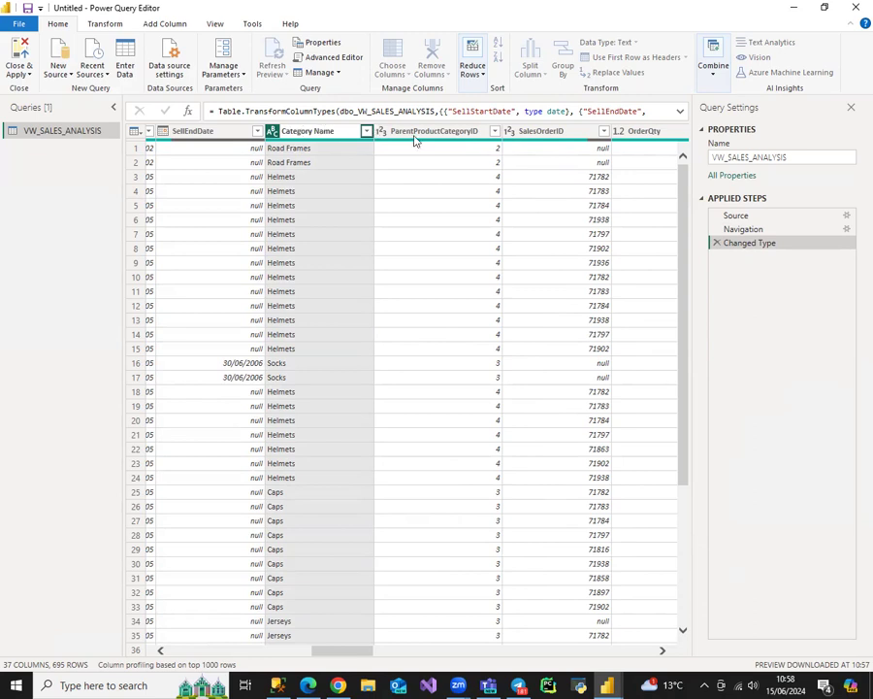
key(Return)
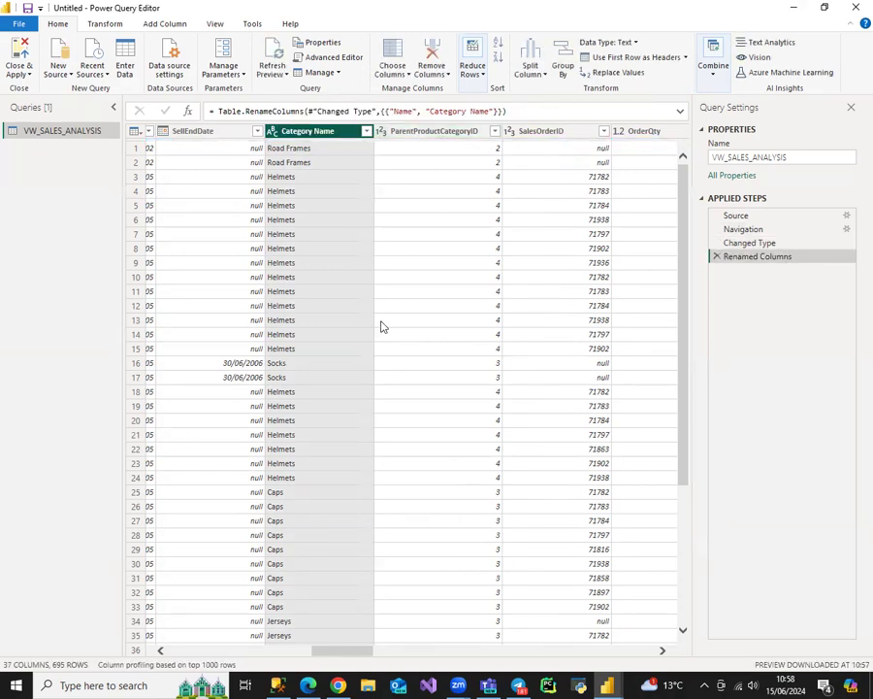
Change the data type of the OrderDate, DueDate and ShipDate columns to Date.
drag(332, 657, 373, 653)
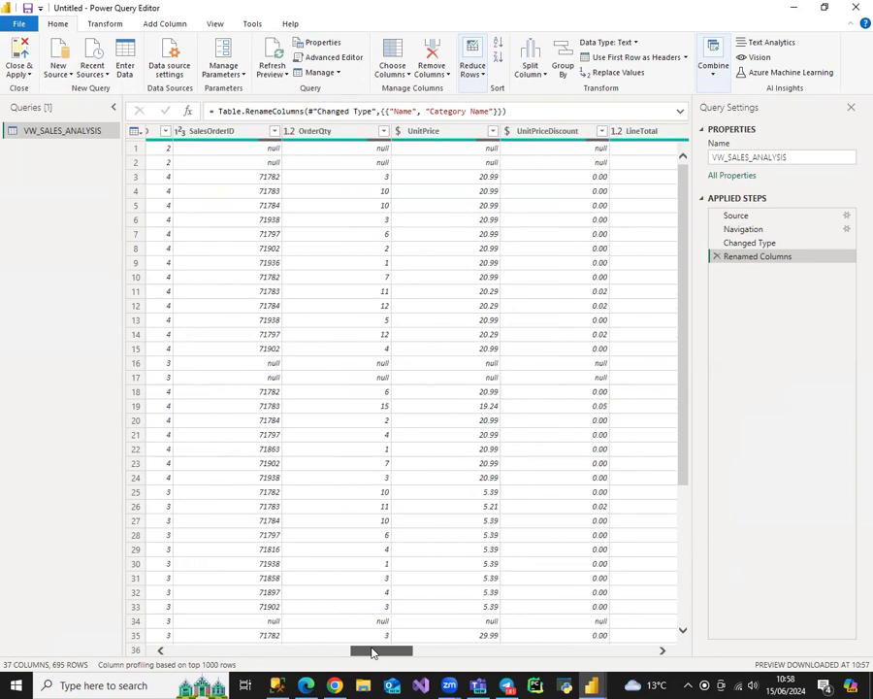
drag(372, 653, 417, 649)
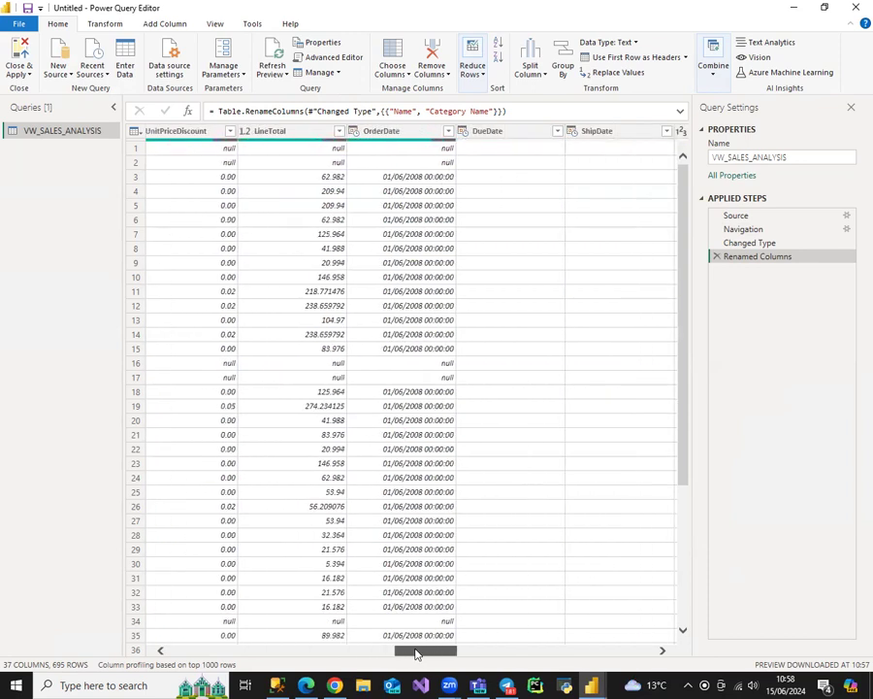
click(355, 130)
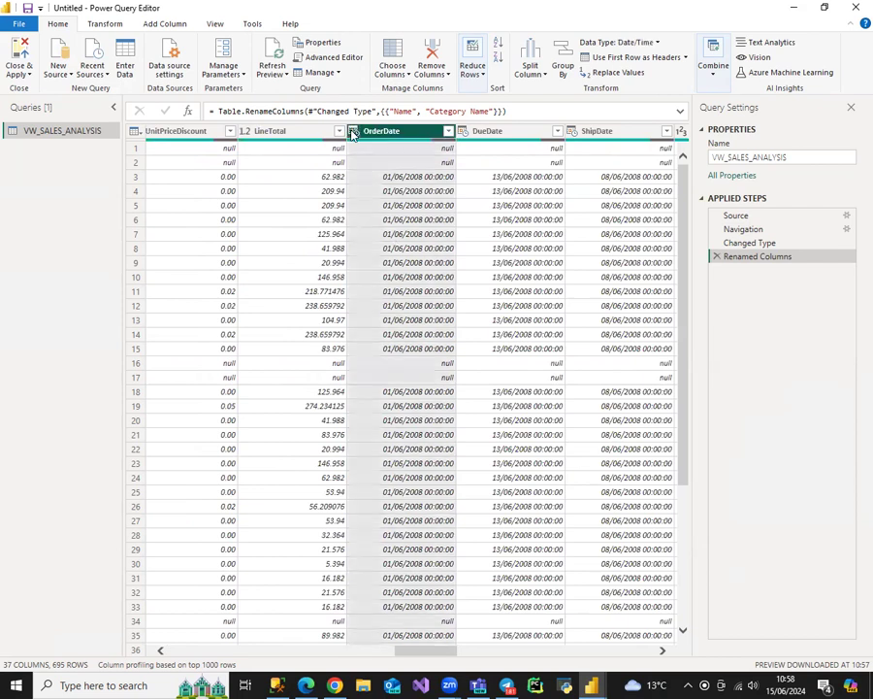
click(387, 225)
click(463, 130)
click(489, 225)
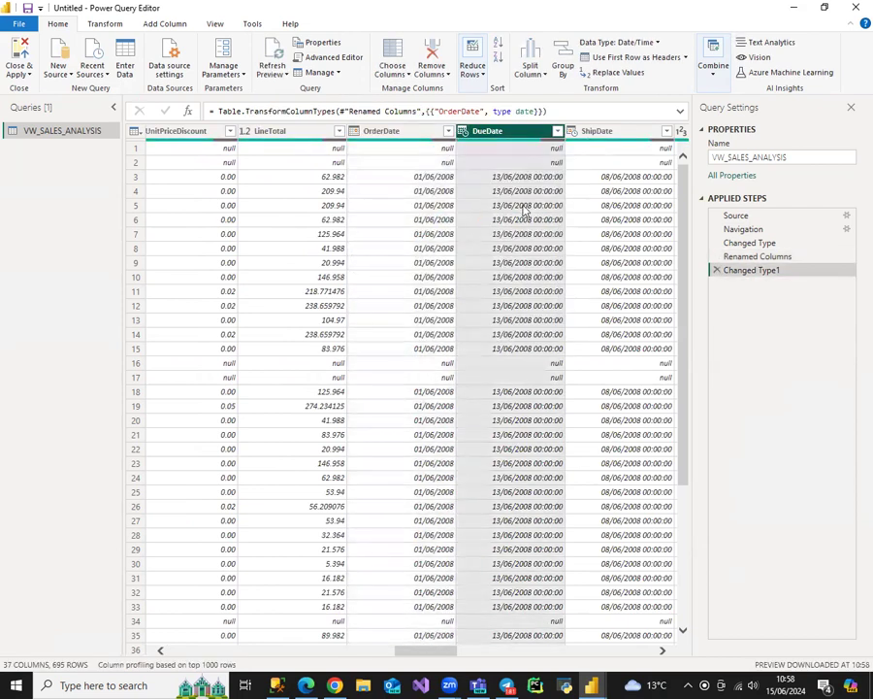
click(573, 131)
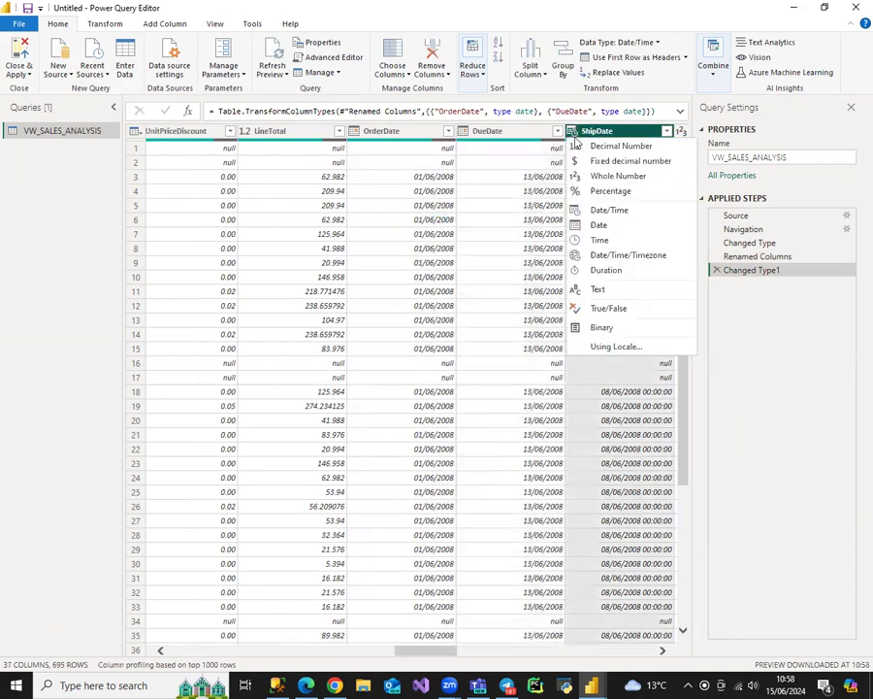
click(592, 225)
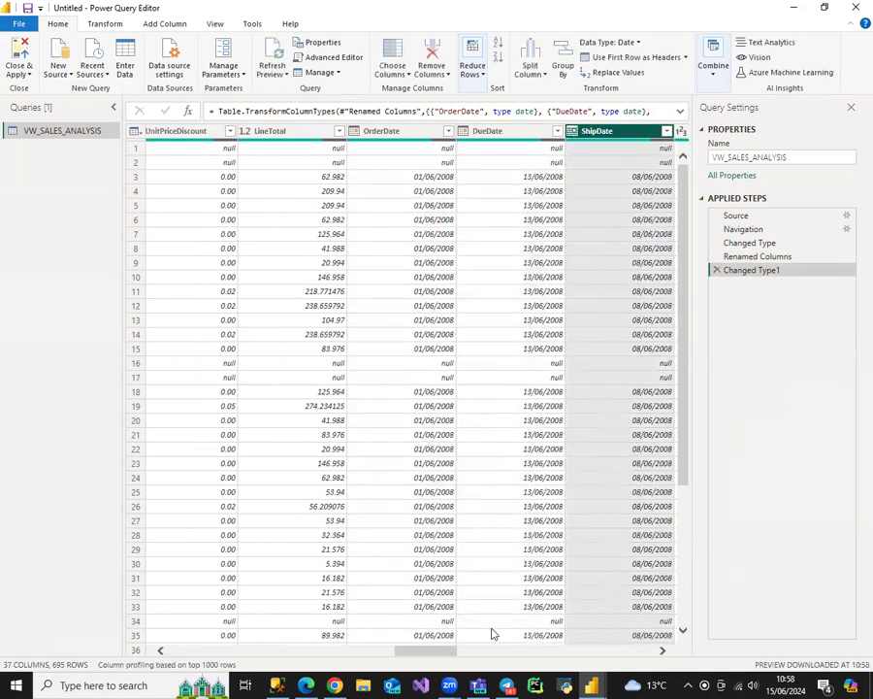
Check the distinct values of the AddressType column and replace its null values with Unknown.
drag(445, 652, 559, 663)
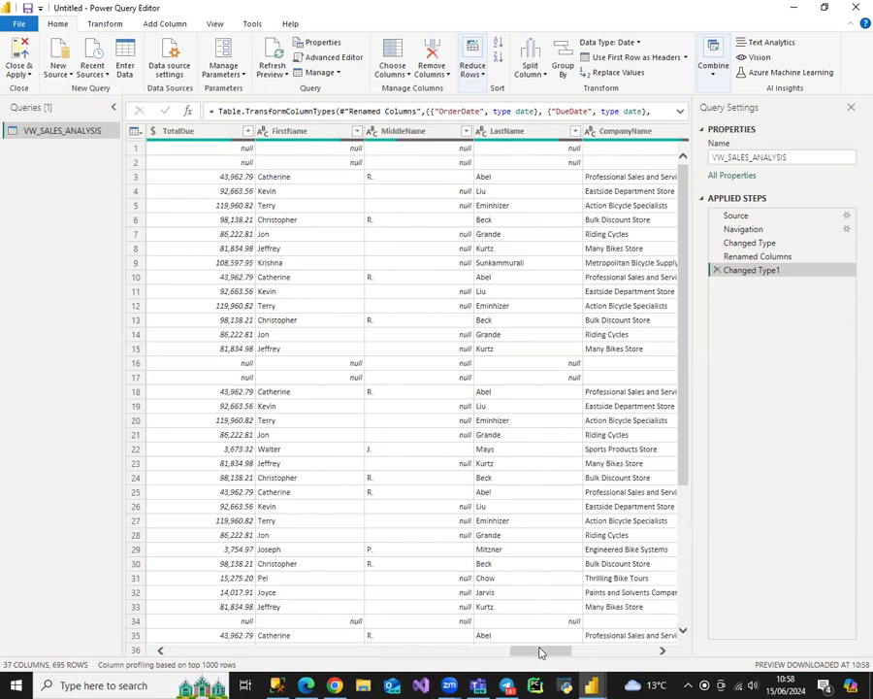
drag(541, 653, 570, 649)
drag(575, 649, 594, 650)
click(460, 131)
click(482, 132)
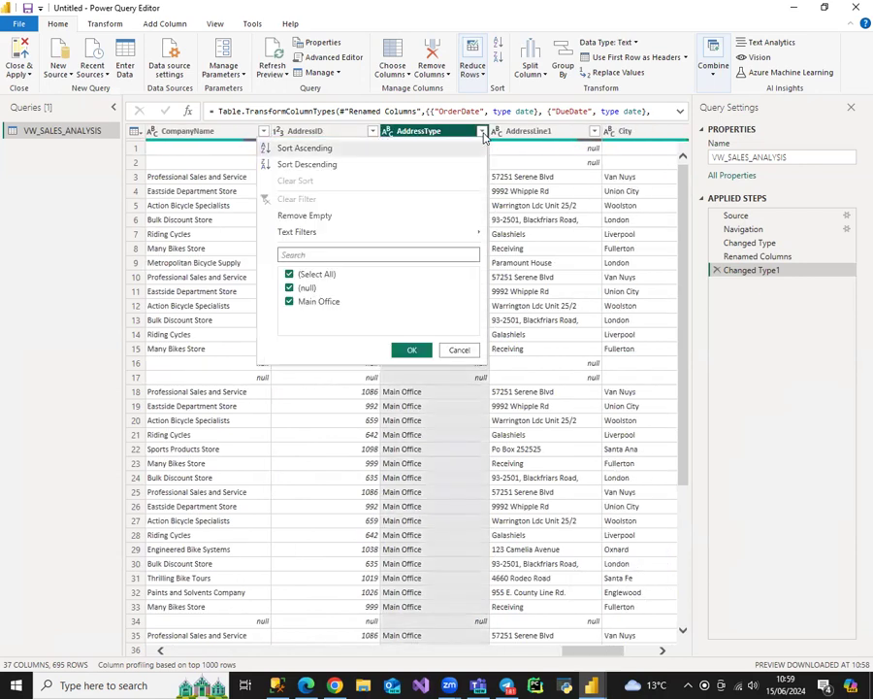
click(455, 133)
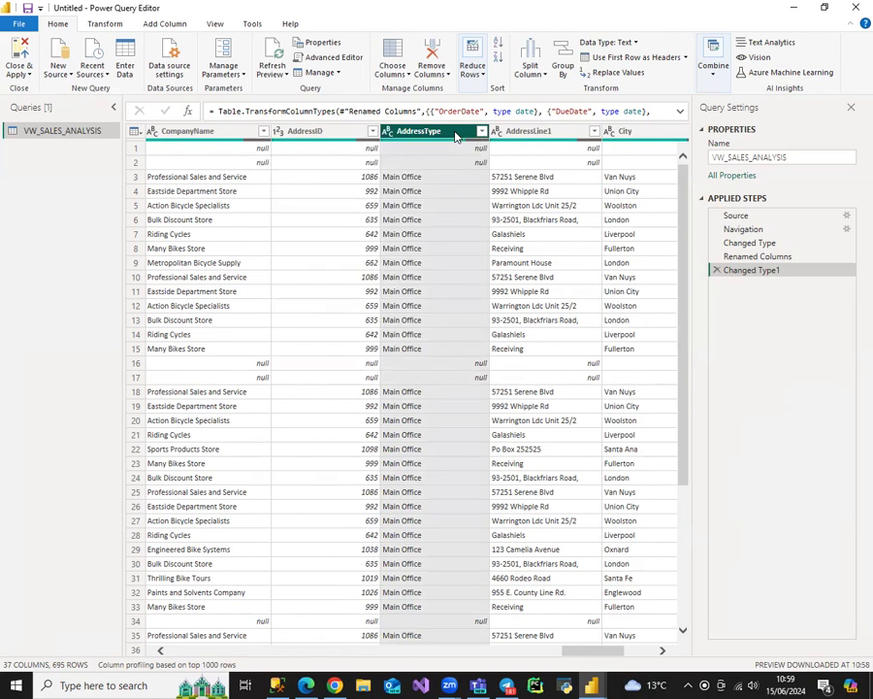
right_click(443, 134)
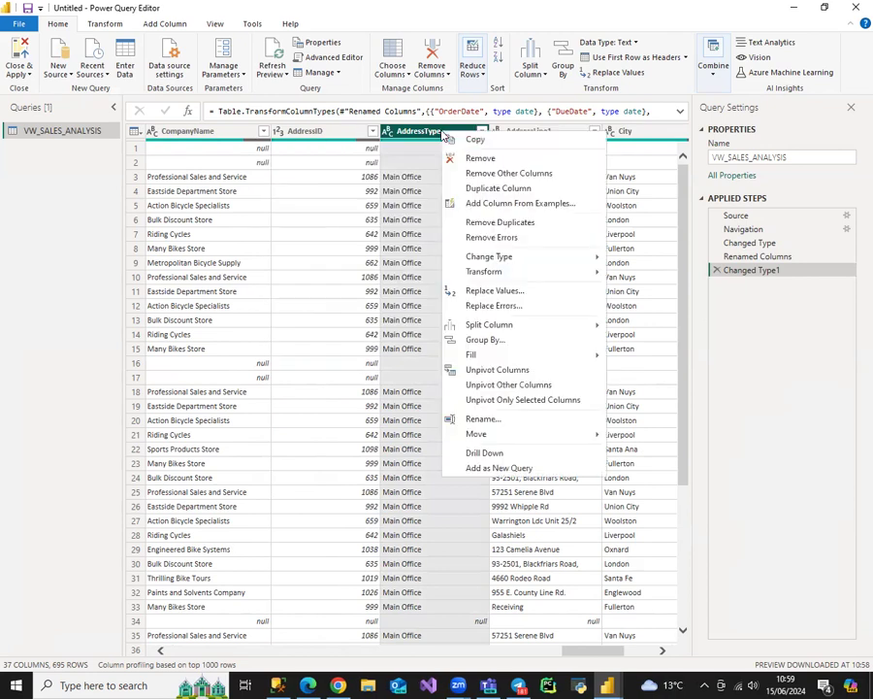
click(530, 296)
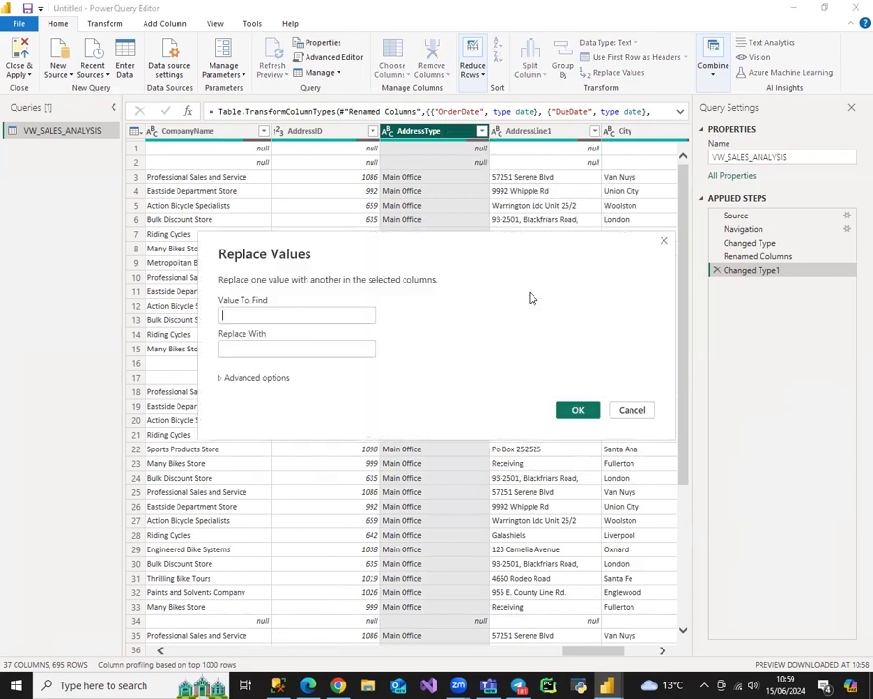
text(null)
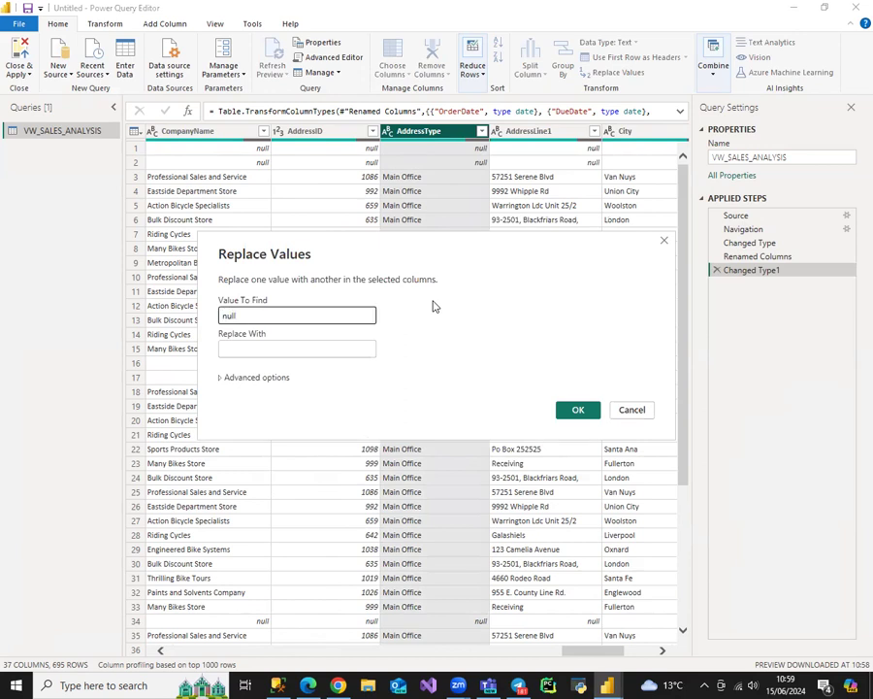
key(Tab)
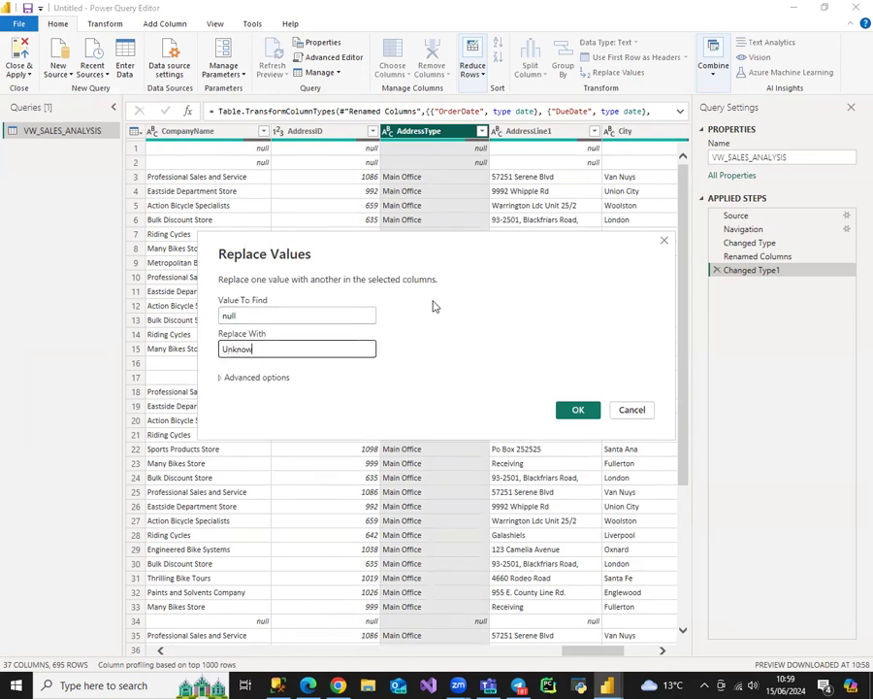
click(576, 408)
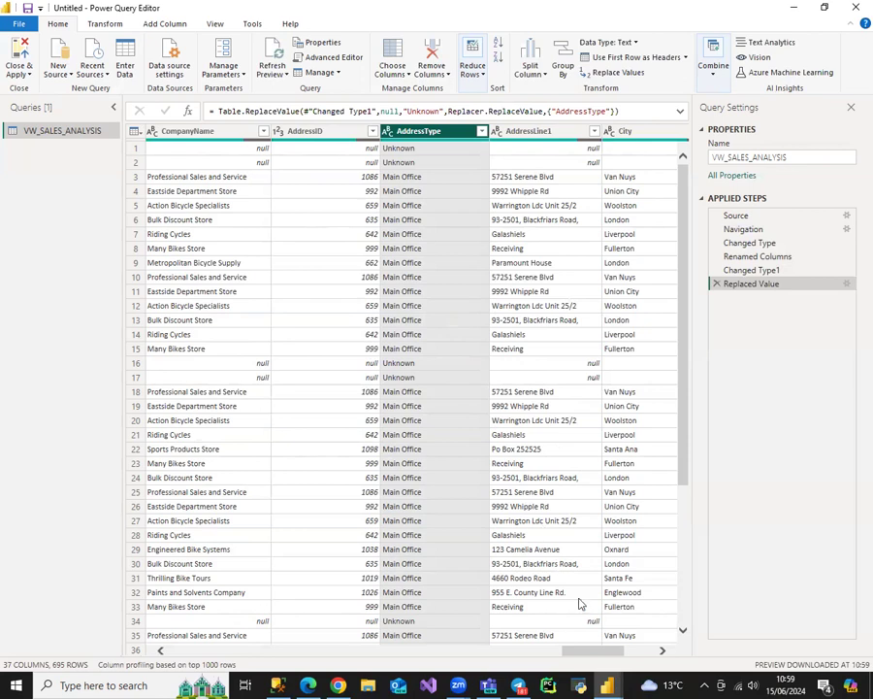
Close the query editor and apply the cleaned VW_SALES_ANALYSIS query to the report.
drag(598, 654, 190, 631)
click(17, 73)
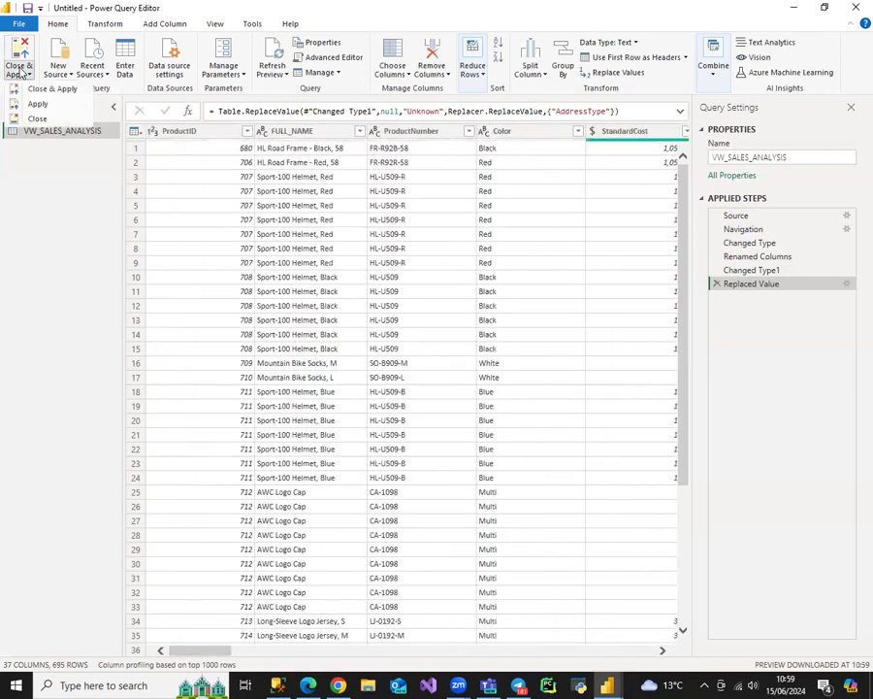
click(50, 89)
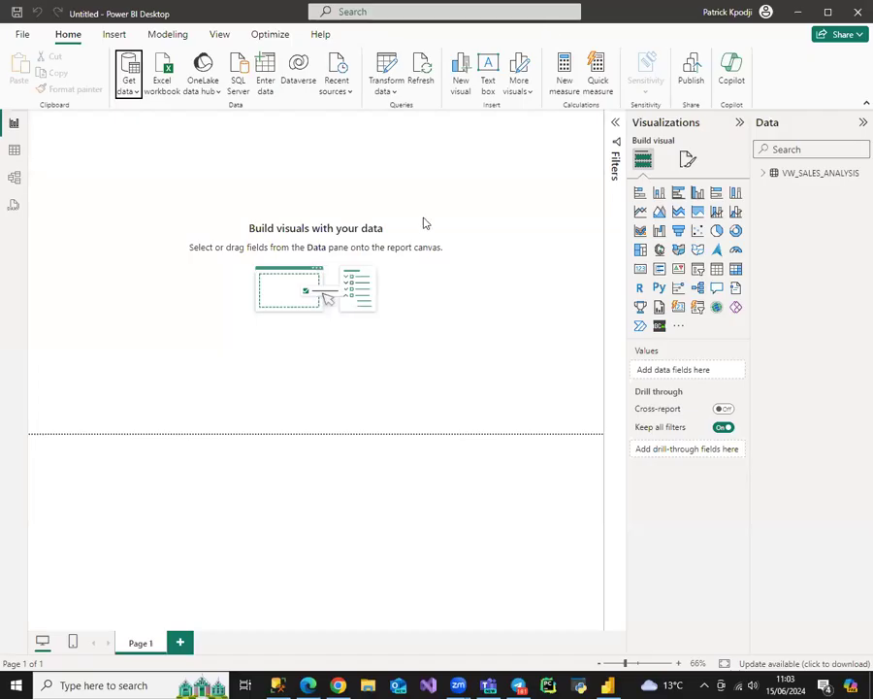
Examine the loaded VW_SALES_ANALYSIS table's data, including the Category Name and UnitPrice columns.
click(15, 152)
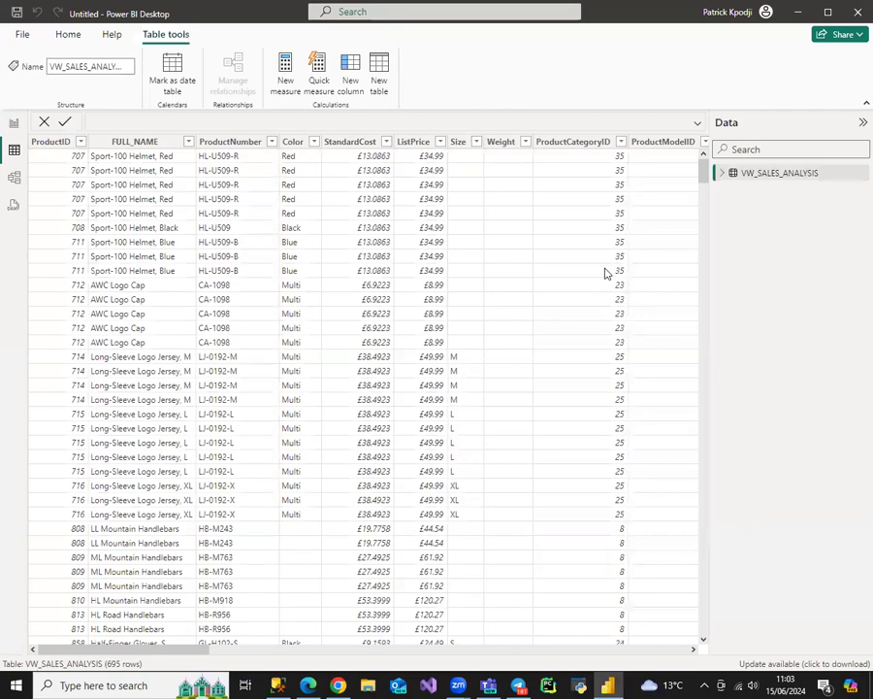
drag(172, 652, 56, 631)
drag(184, 649, 278, 660)
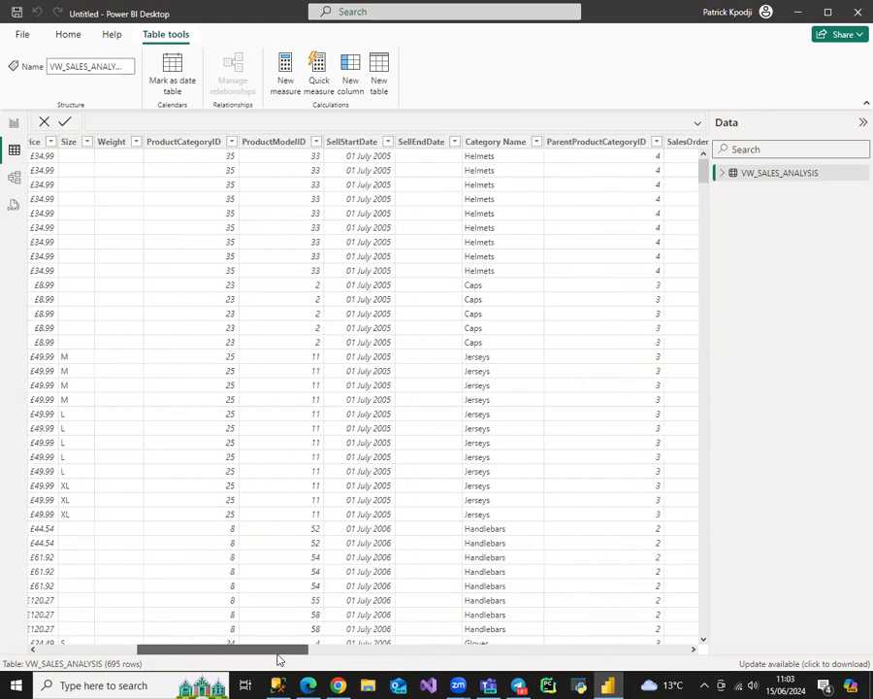
drag(278, 660, 356, 680)
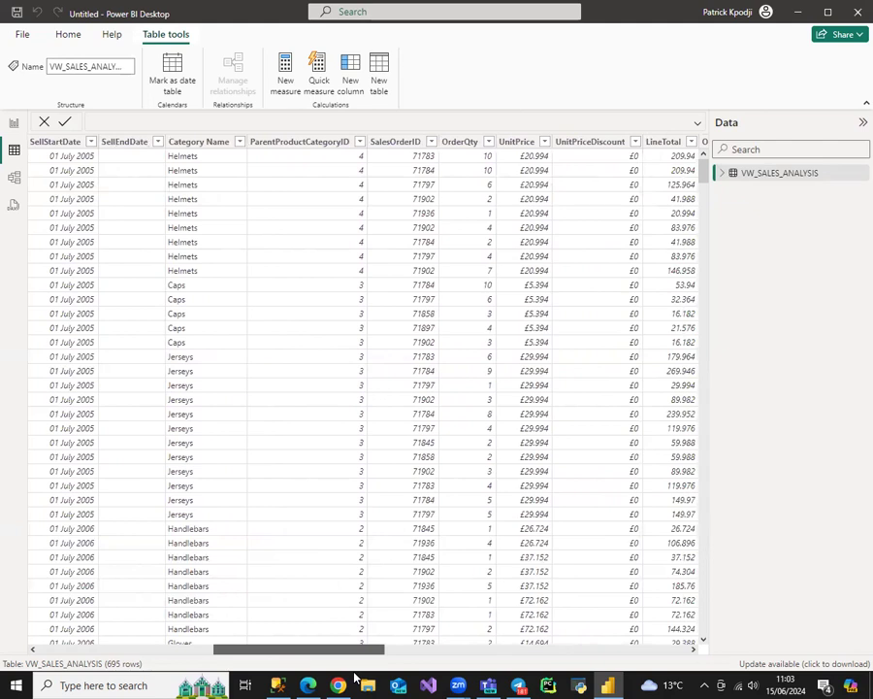
click(206, 146)
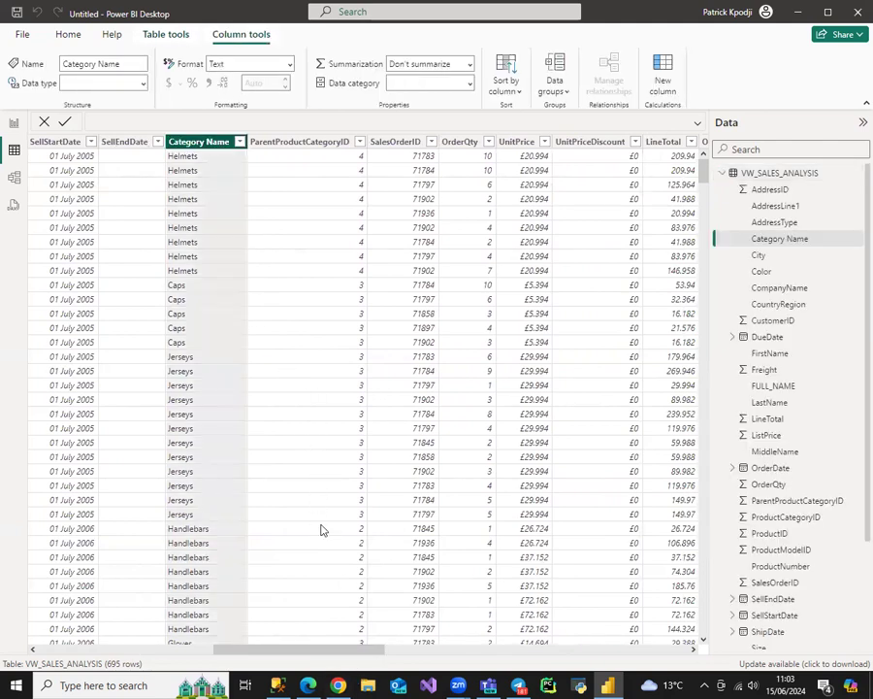
drag(328, 652, 382, 657)
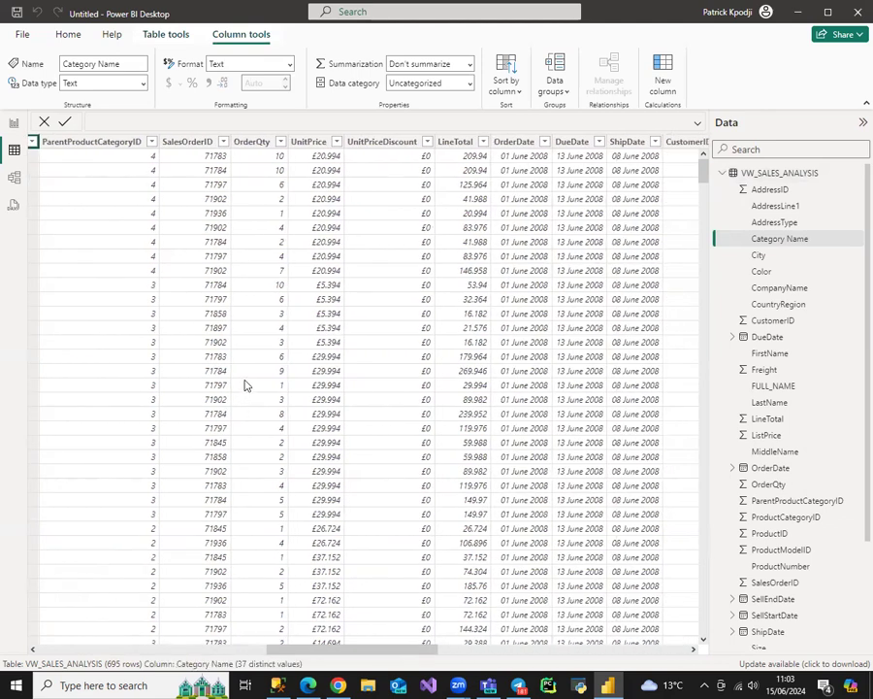
click(307, 145)
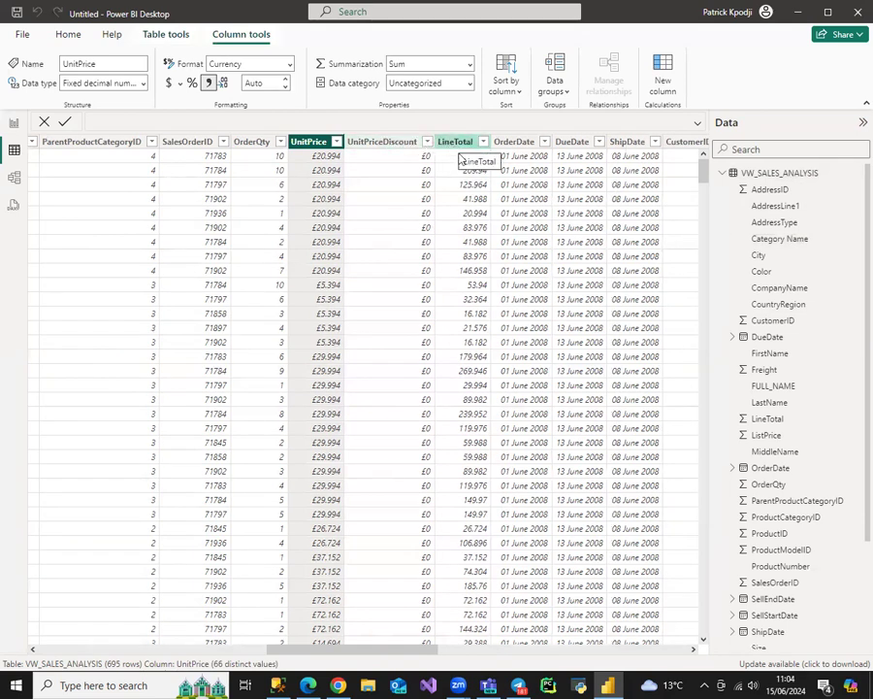
drag(386, 651, 427, 658)
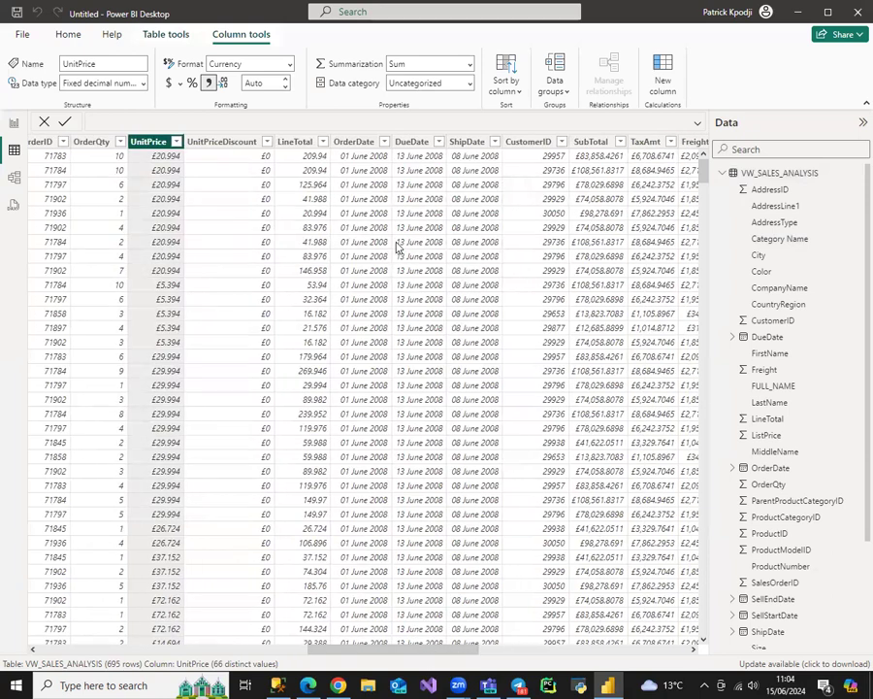
Set the OrderDate column's display format to Short Date (14/03/2001).
click(353, 143)
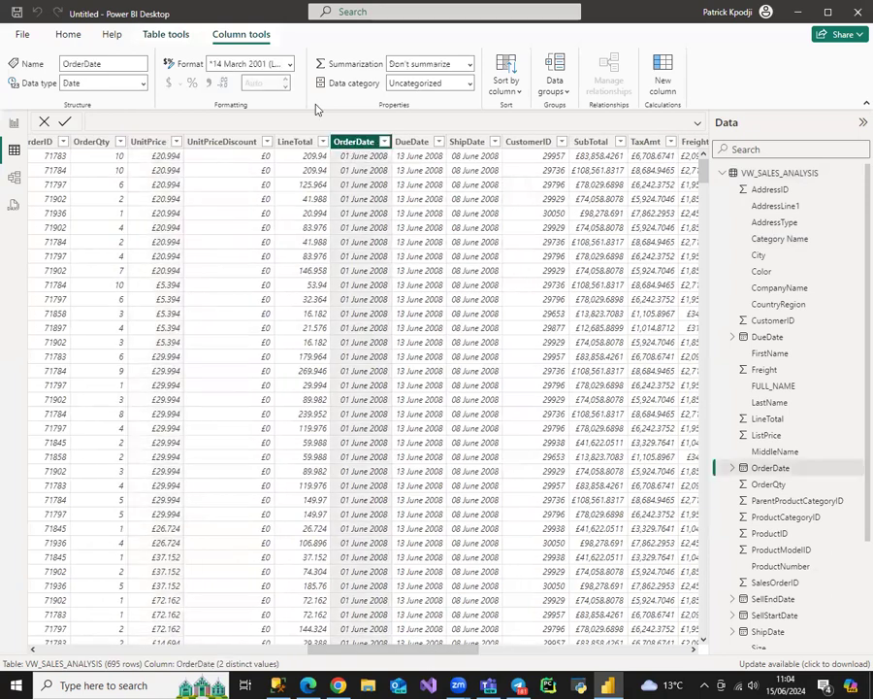
click(288, 66)
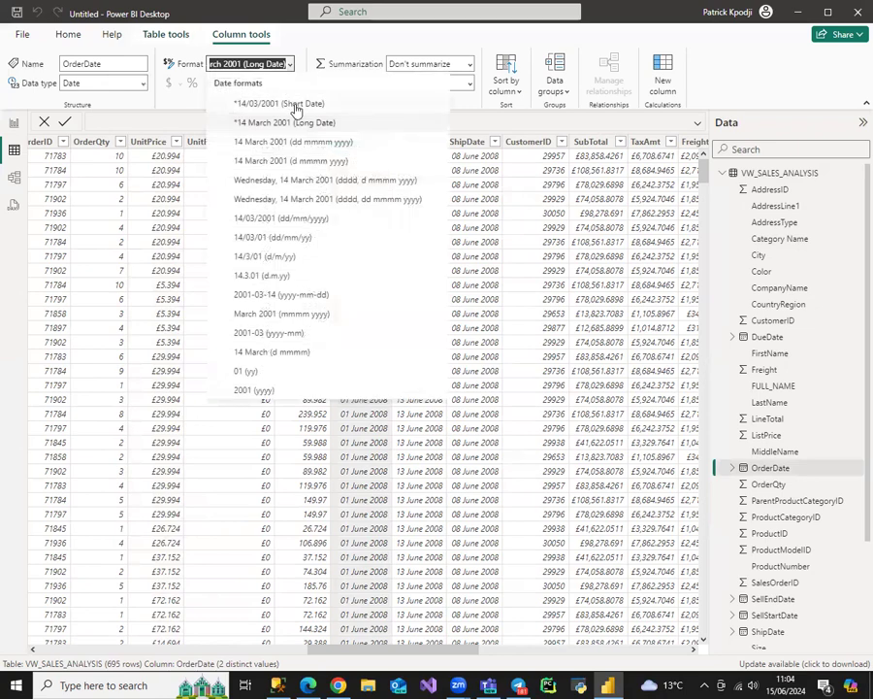
click(257, 122)
key(Down)
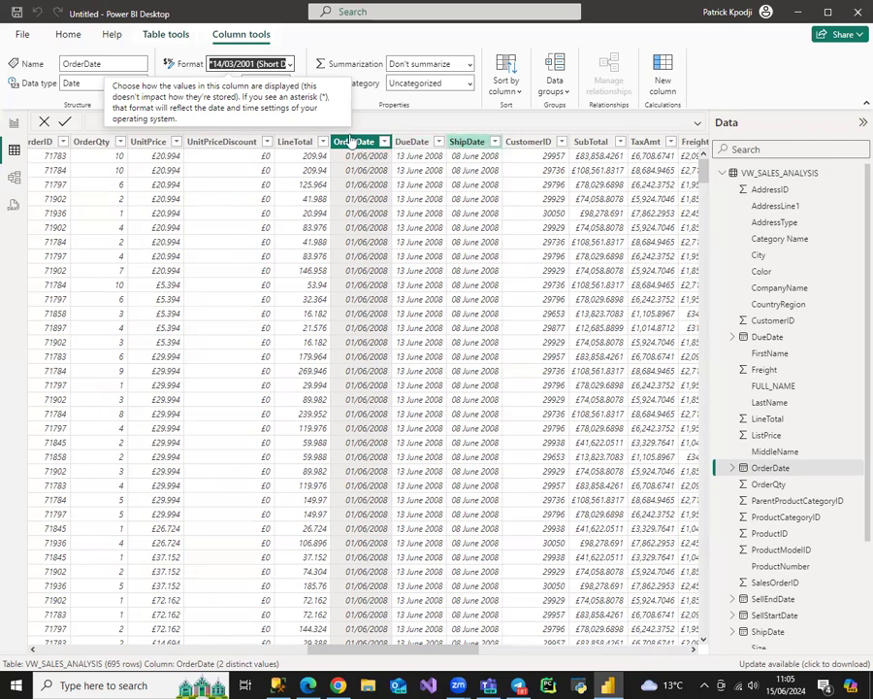
Review the SubTotal, TaxAmt, Freight and TotalDue amounts and the customer and address columns through CountryRegion.
drag(432, 648, 492, 656)
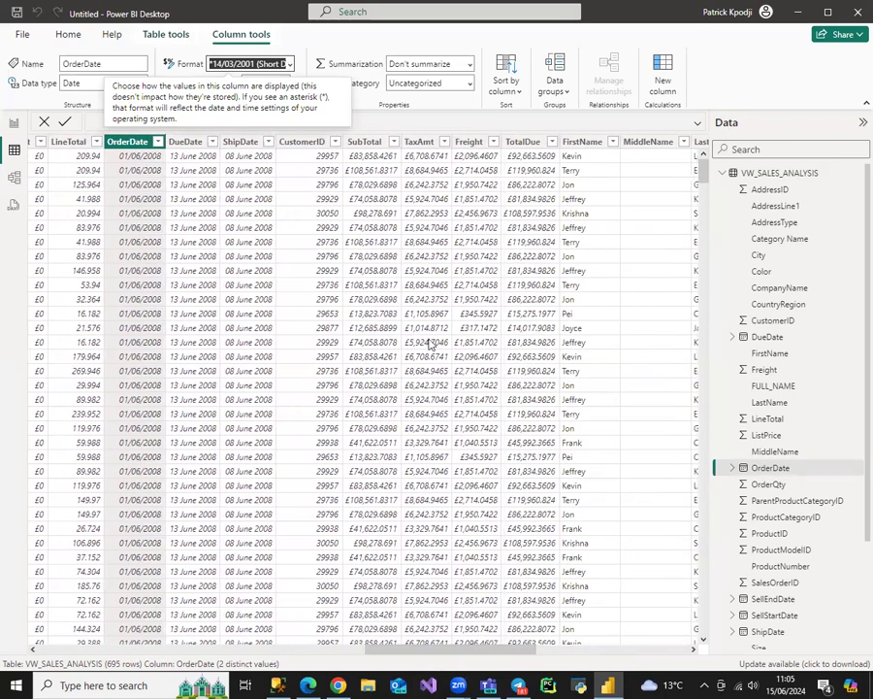
click(420, 143)
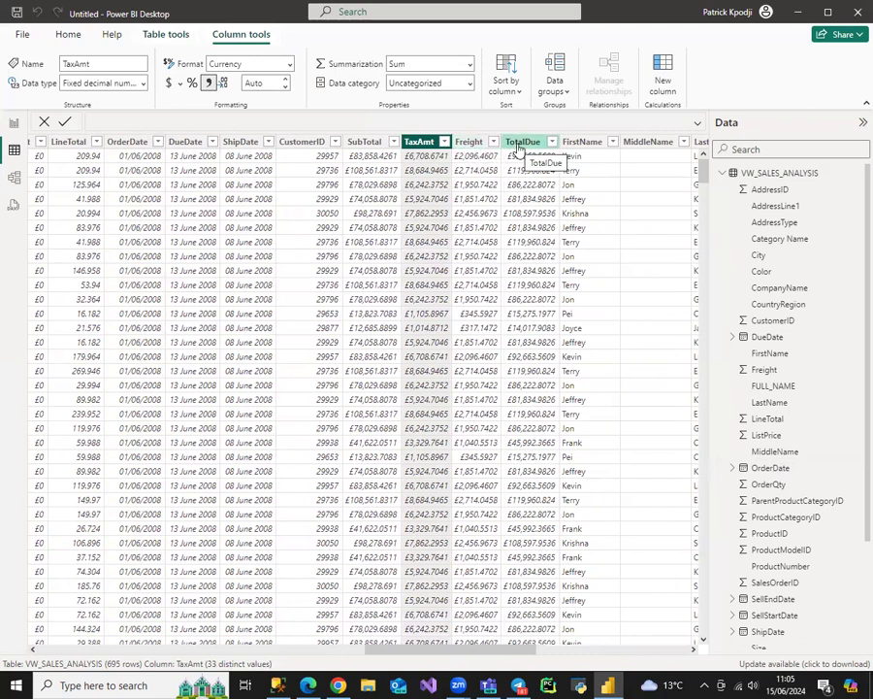
click(368, 145)
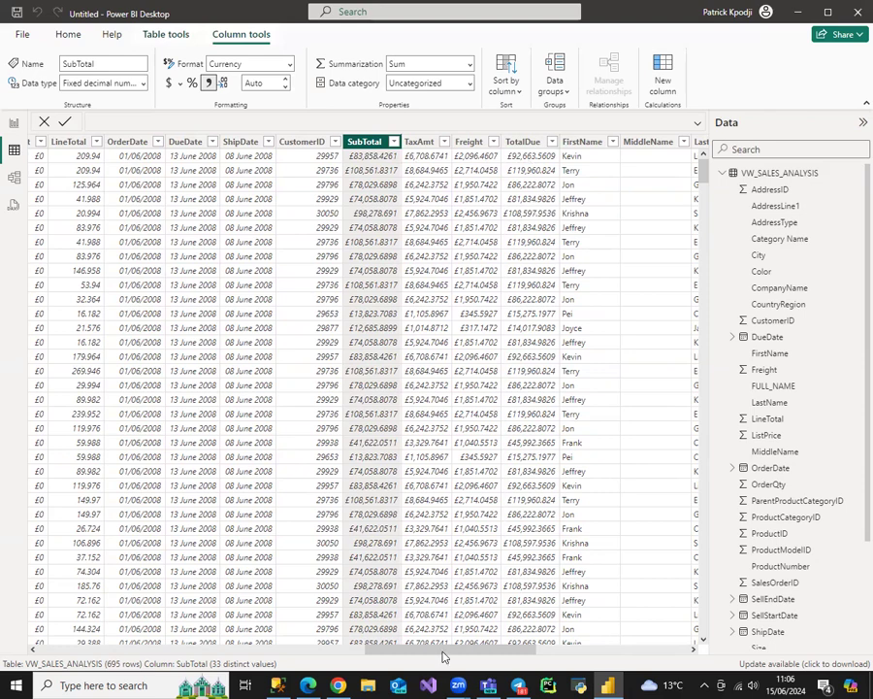
drag(448, 649, 555, 648)
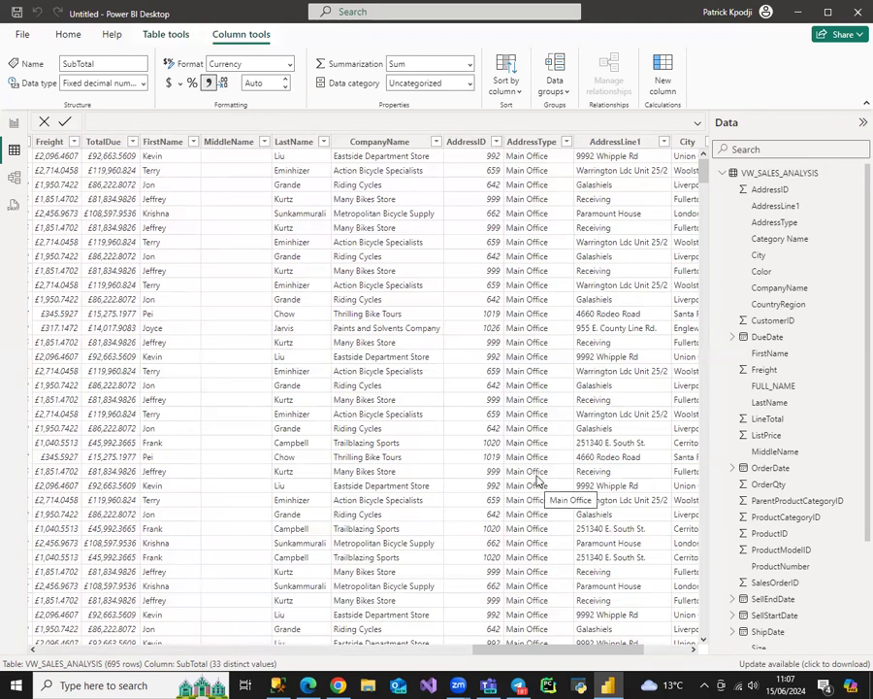
drag(567, 655, 613, 651)
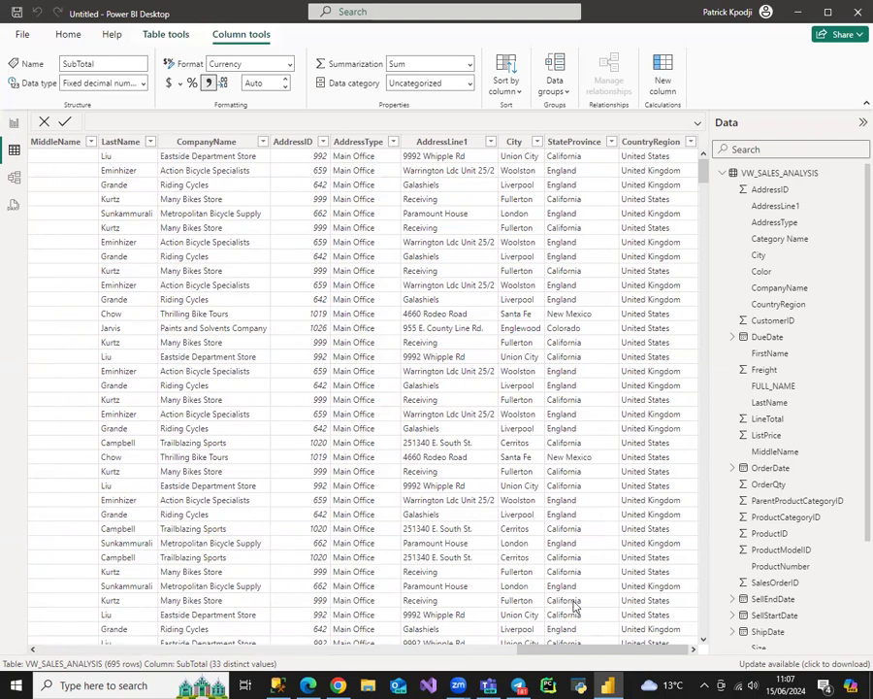
drag(609, 654, 66, 588)
Create a blank table named Measures from the report view and load it into the model.
click(13, 122)
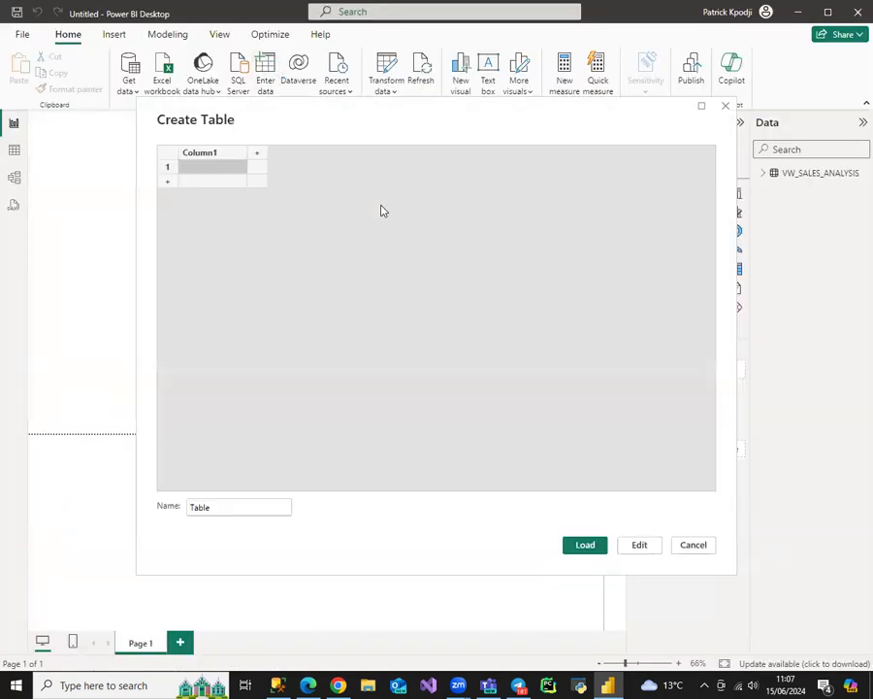
double_click(205, 506)
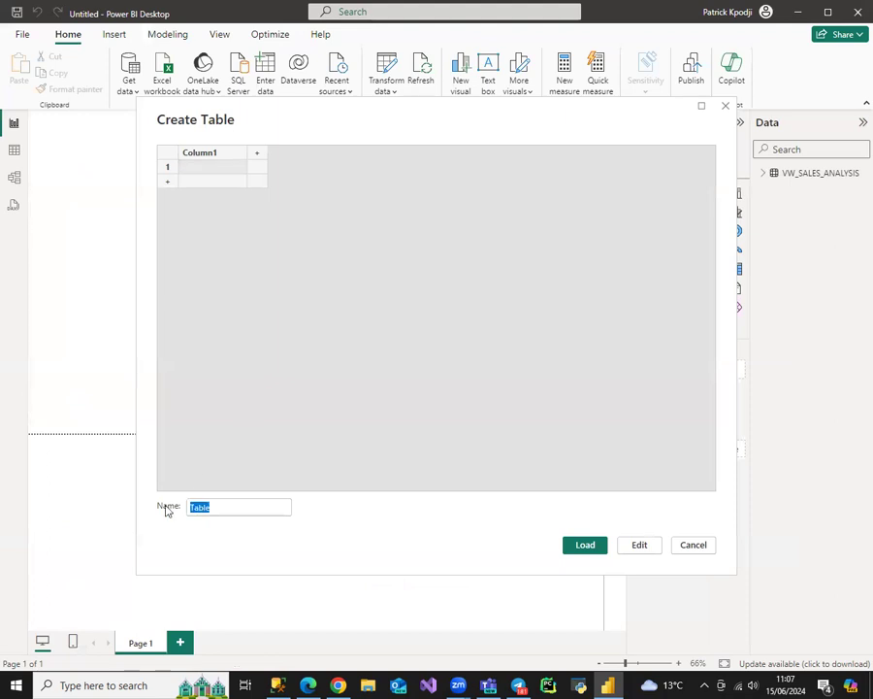
text(Measures)
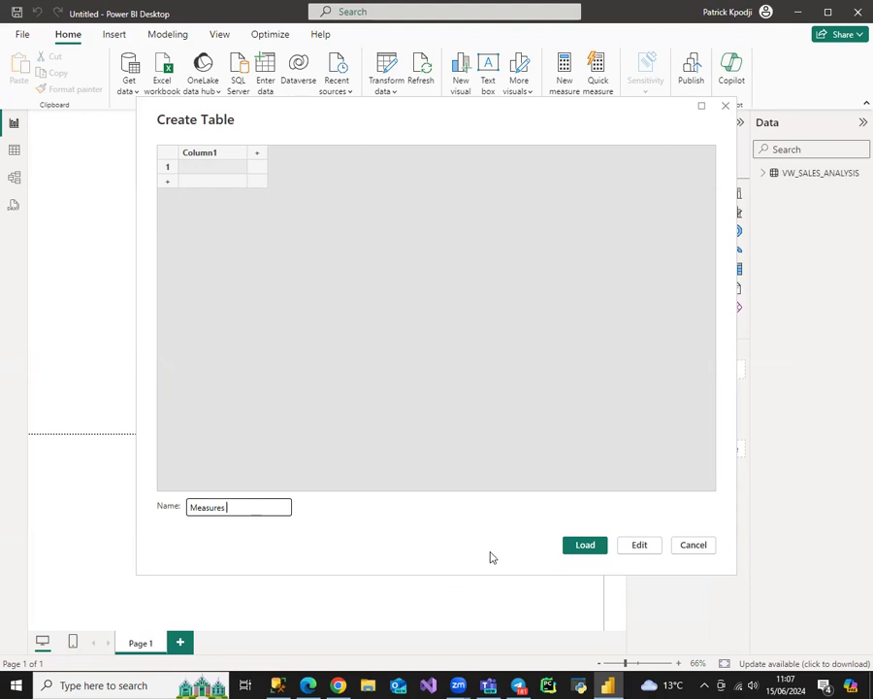
click(585, 544)
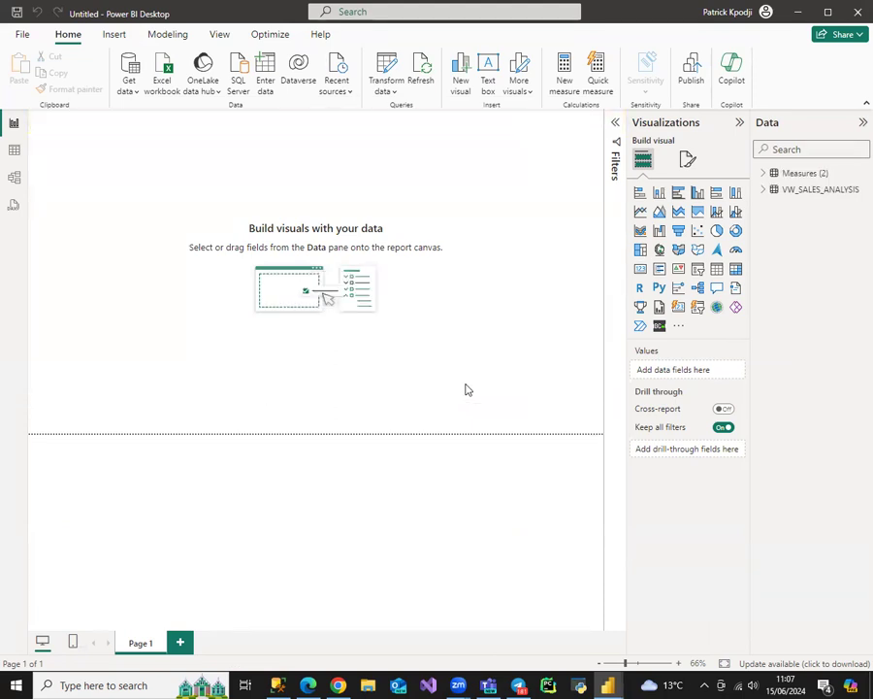
Create the measure Total Stan Cost = SUM(VW_SALES_ANALYSIS[StandardCost]) in the Measures table.
click(764, 190)
right_click(753, 189)
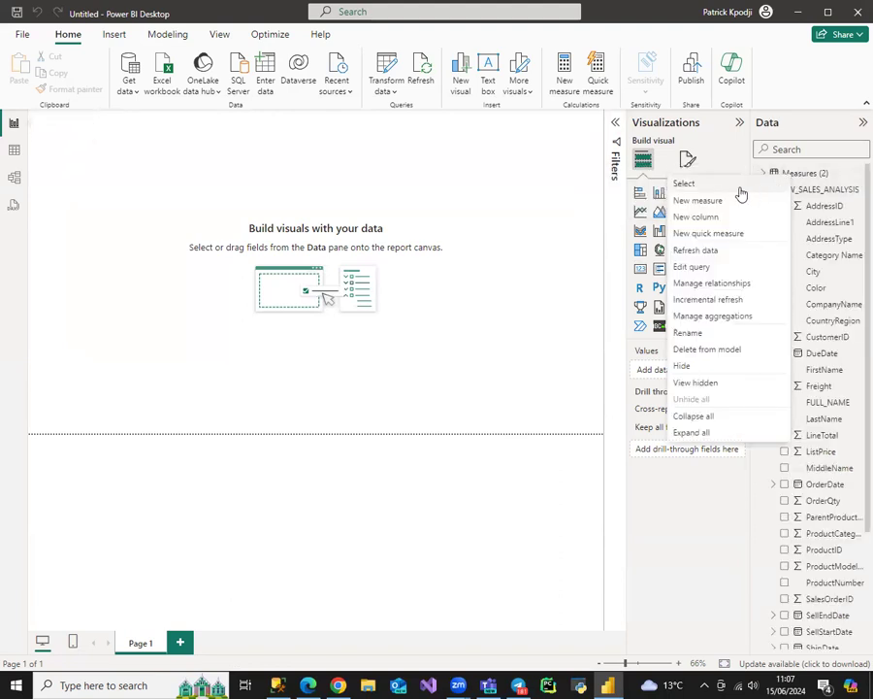
click(710, 202)
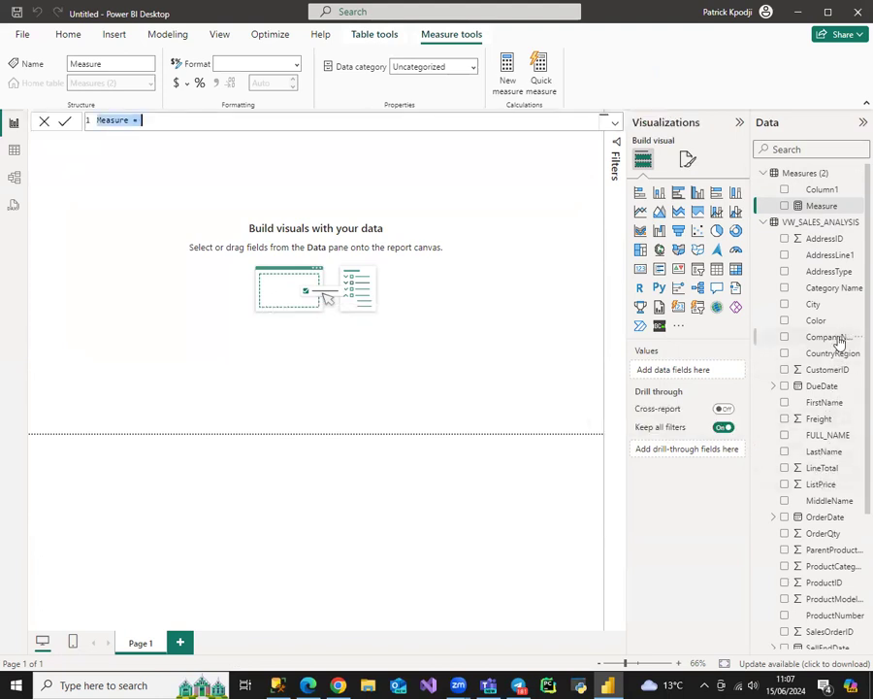
scroll(817, 517, down, 4)
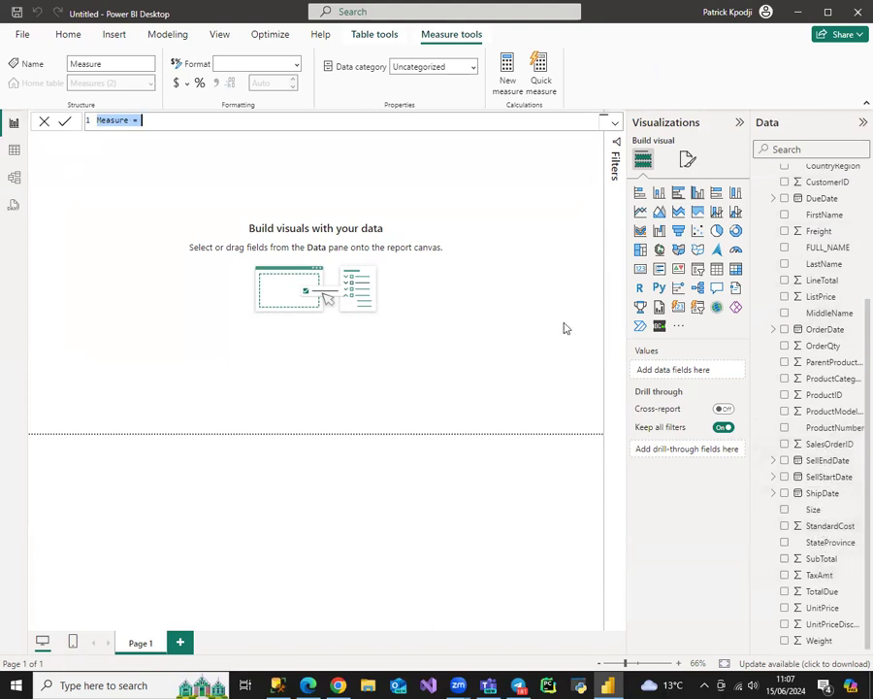
text(Total S)
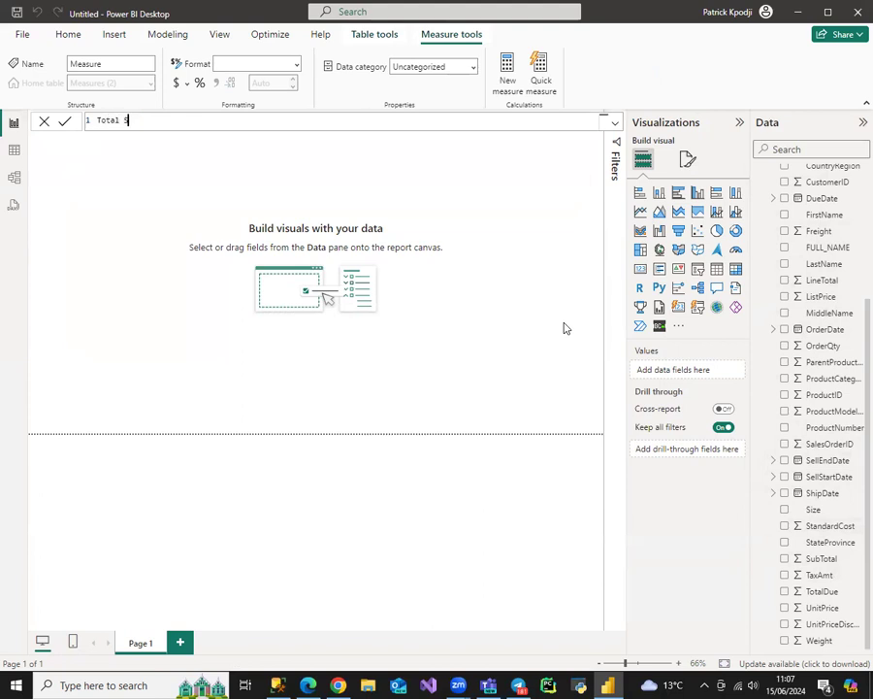
text(tan Cost = sum)
key(Tab)
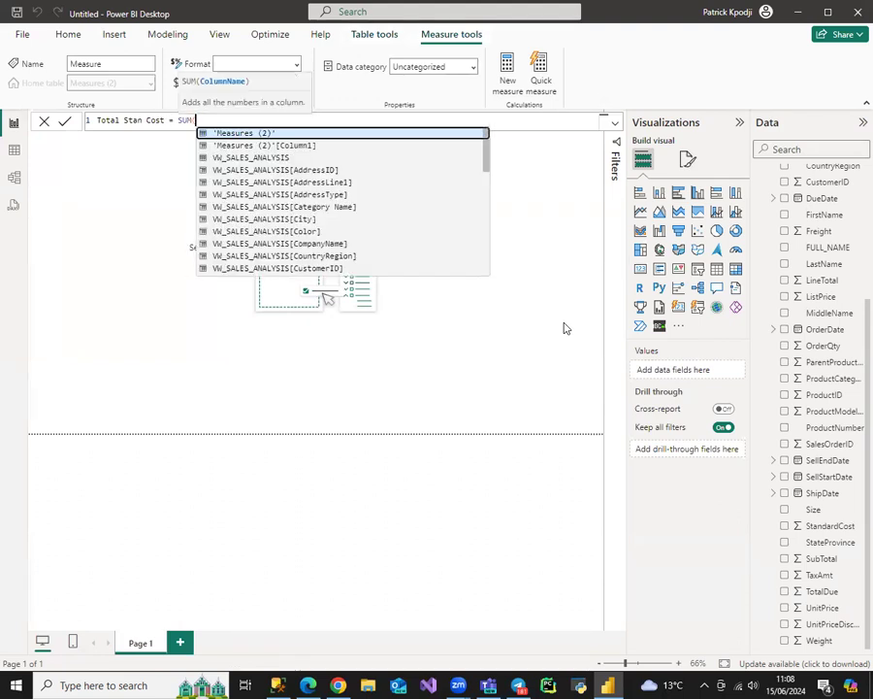
text(stand)
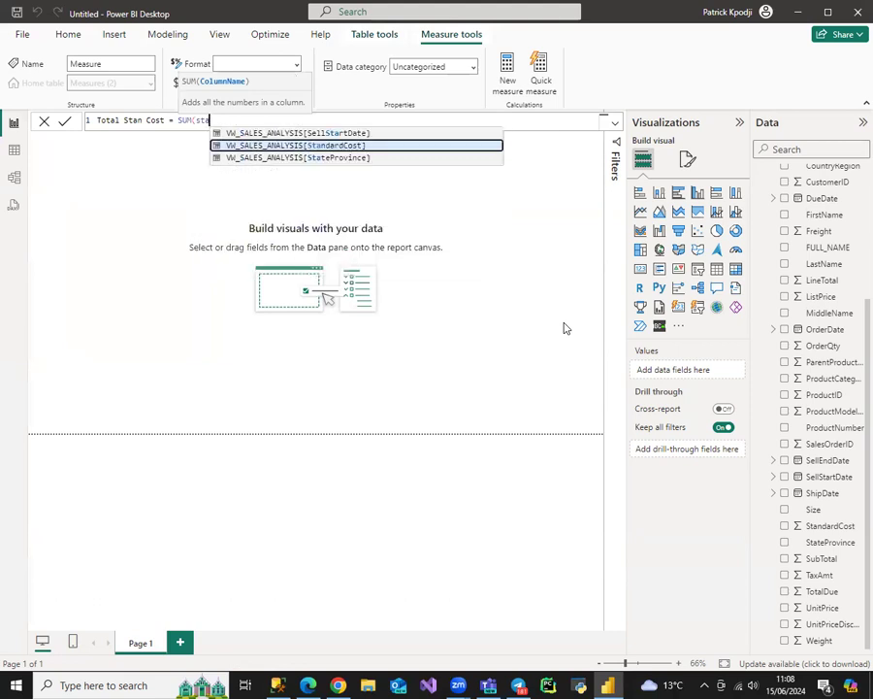
key(Tab)
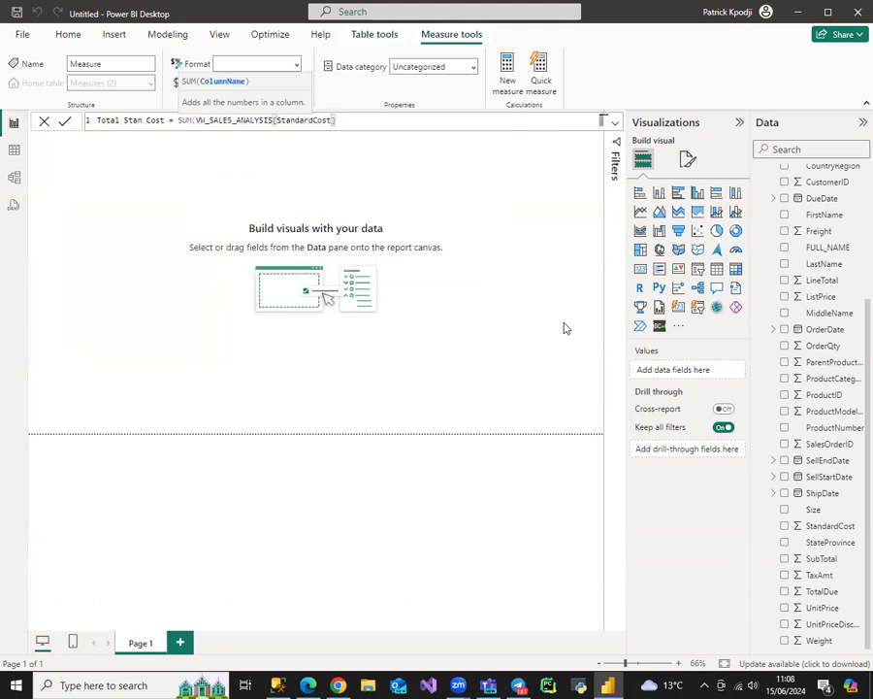
key(Return)
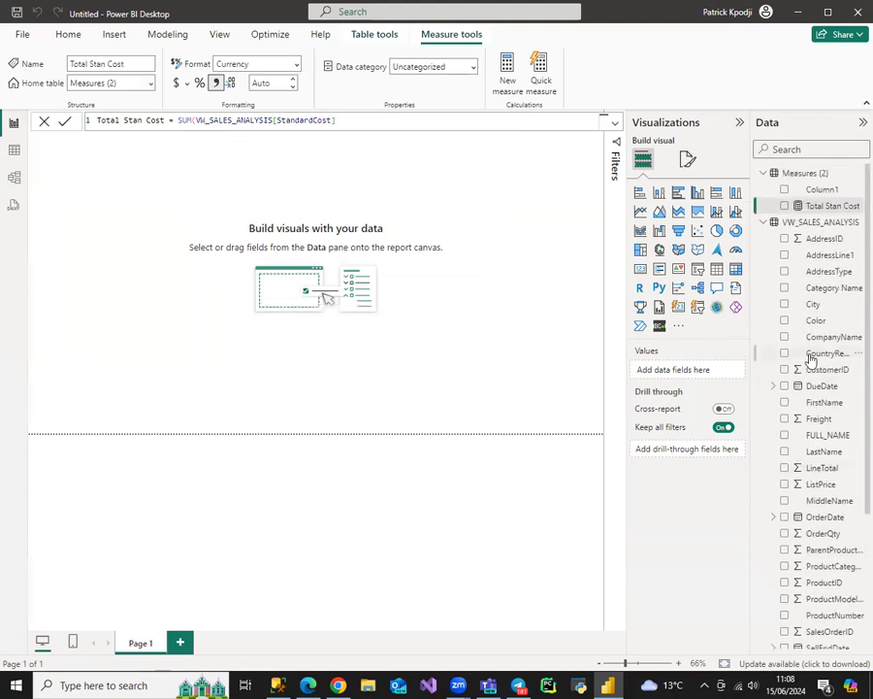
Add a card visual for Total Stan Cost in the page's upper-right area, sized so the full value fits.
click(427, 184)
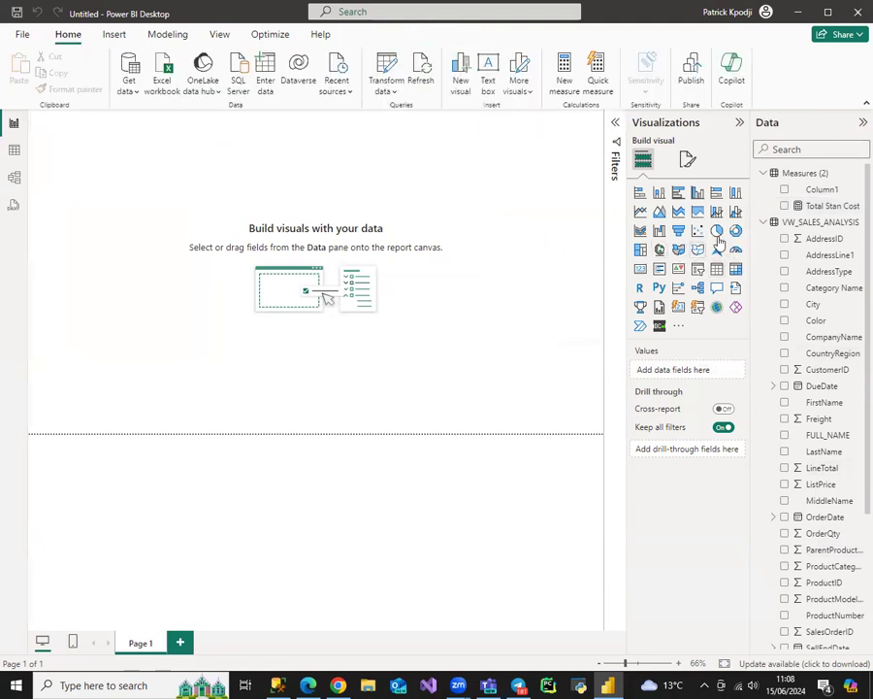
click(642, 269)
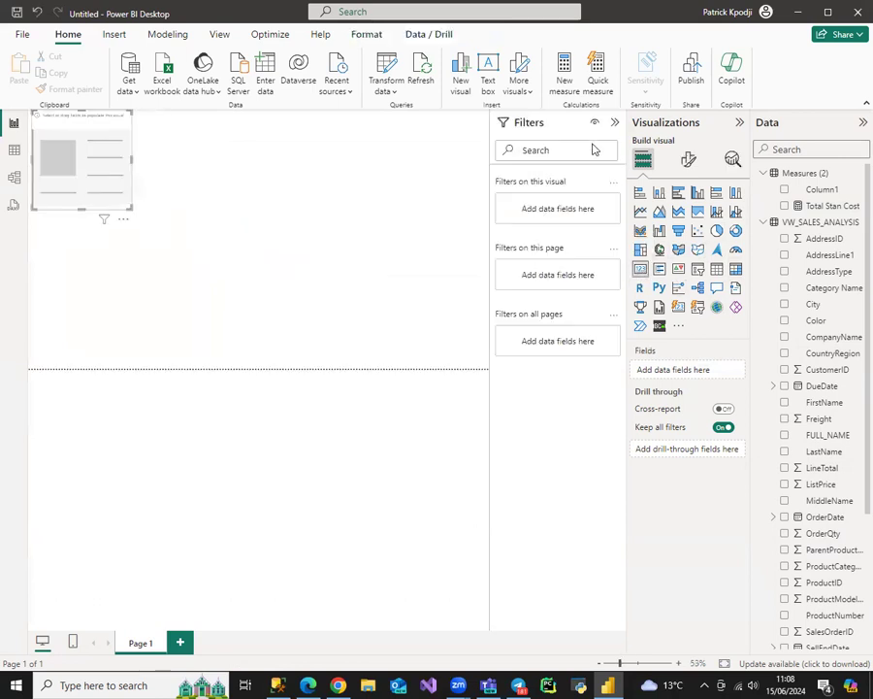
click(614, 123)
drag(146, 166, 510, 239)
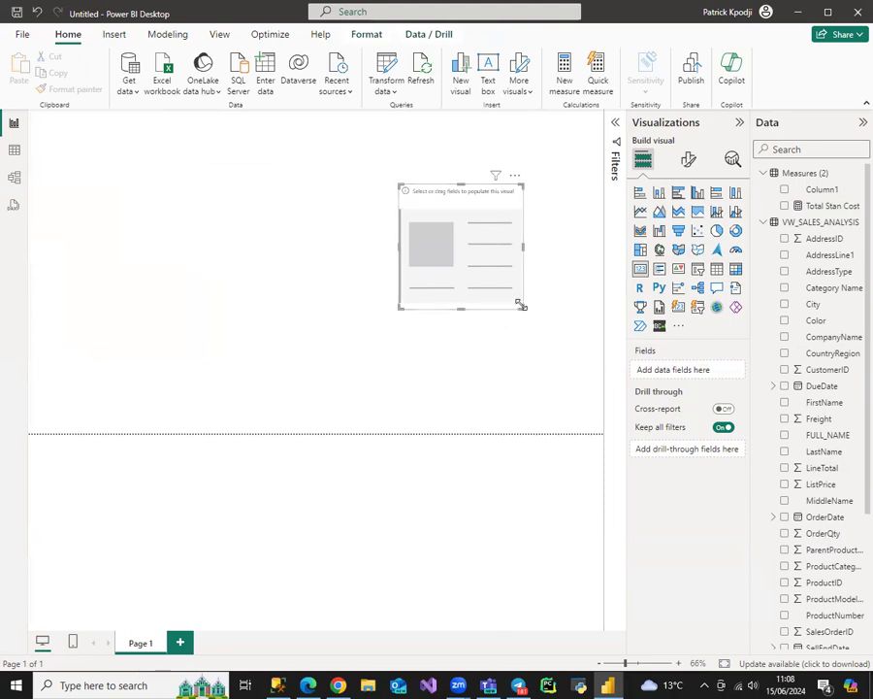
drag(521, 305, 483, 239)
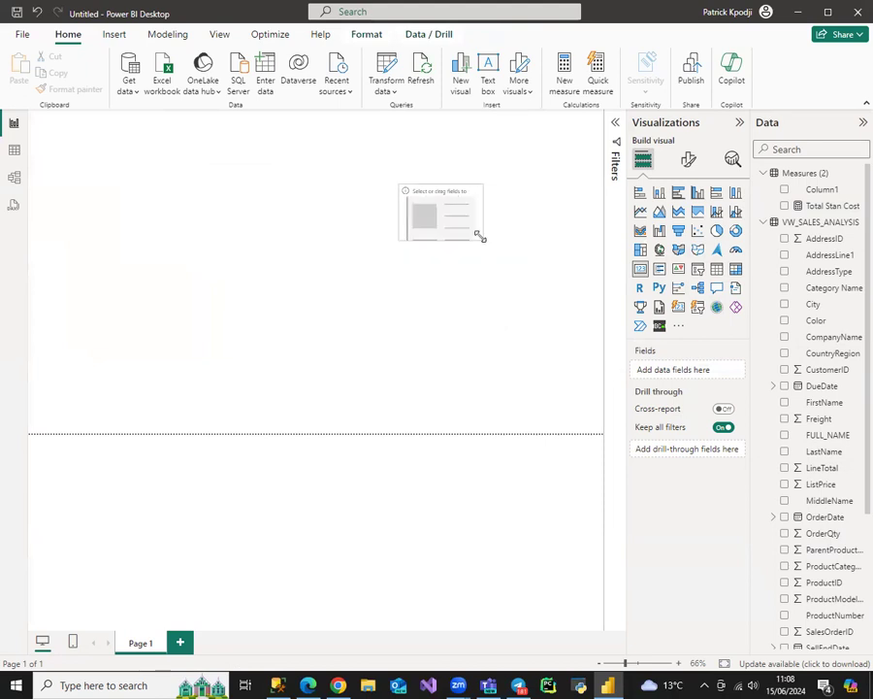
click(785, 206)
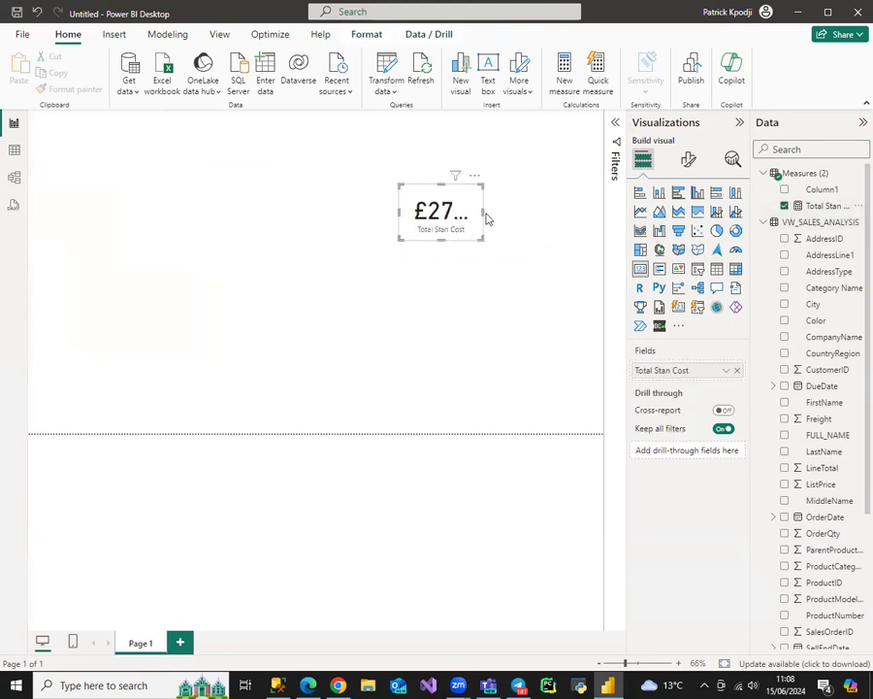
drag(483, 211, 548, 215)
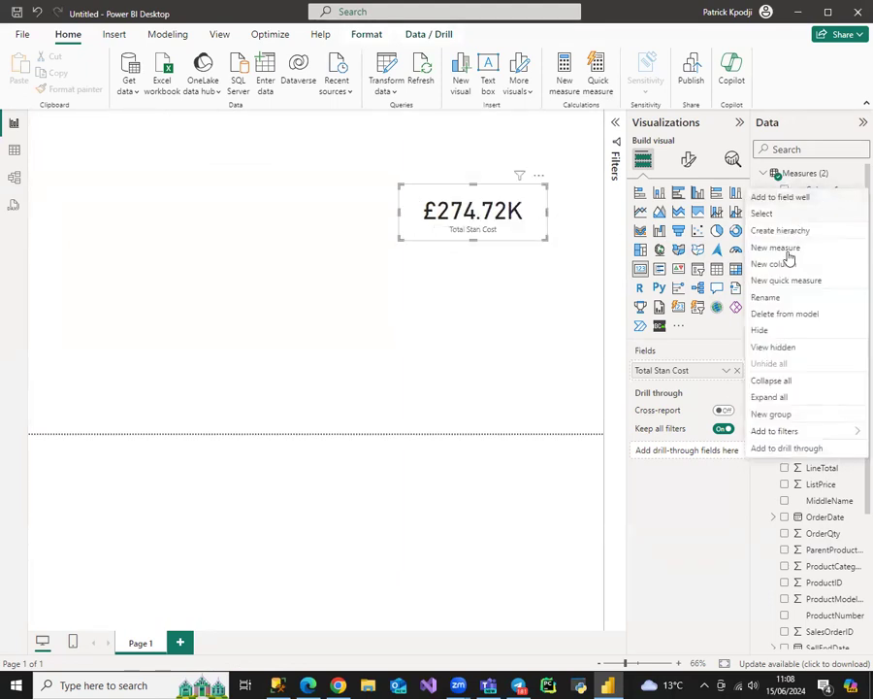
Delete the placeholder Column1 from the Measures (2) table and confirm the deletion.
click(788, 315)
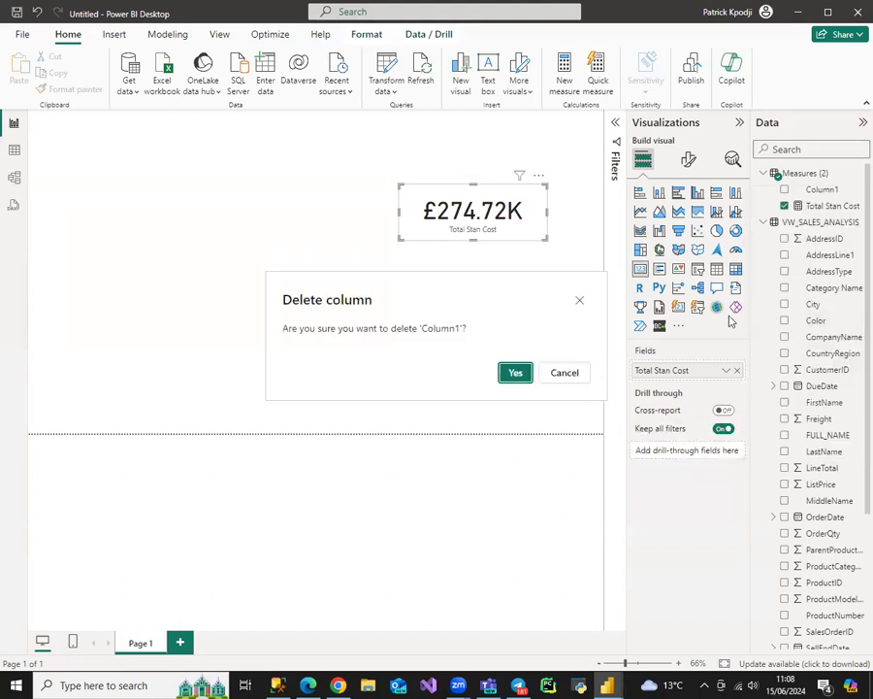
click(514, 372)
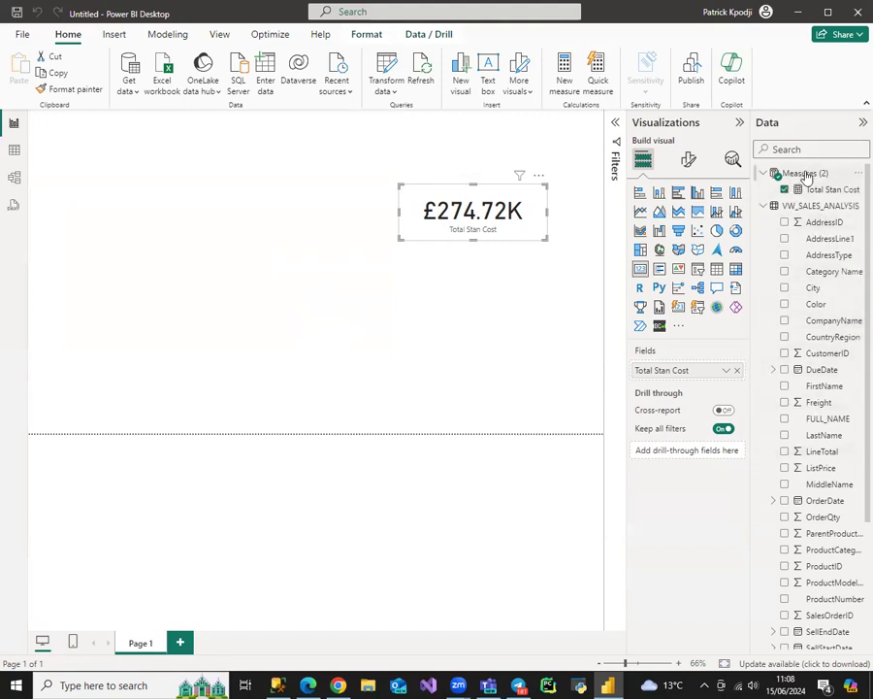
Create the measure All Transactions = COUNTROWS(VW_SALES_ANALYSIS) in the Measures (2) table.
right_click(773, 173)
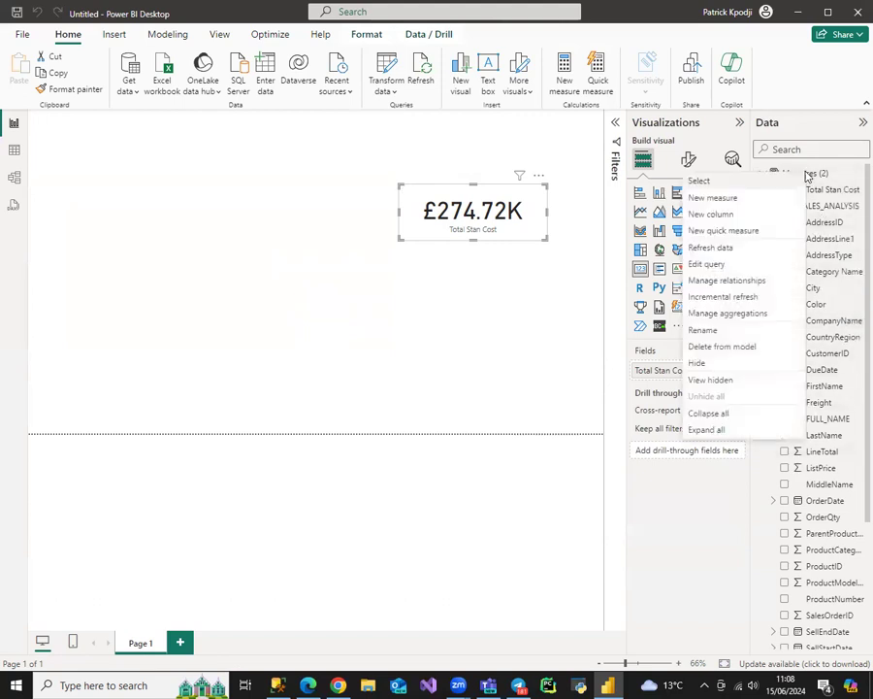
click(733, 199)
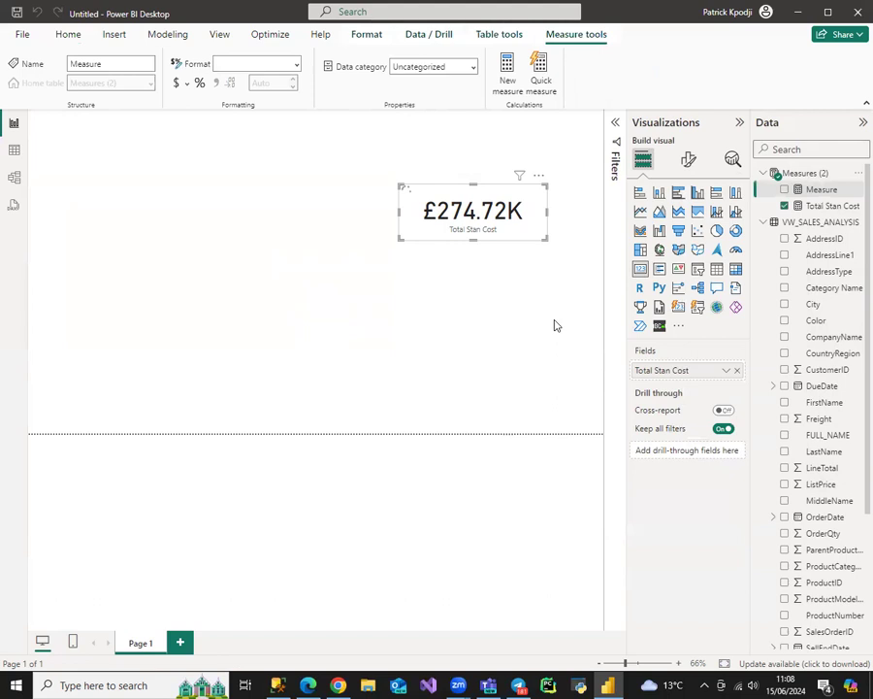
text(All Transactions )
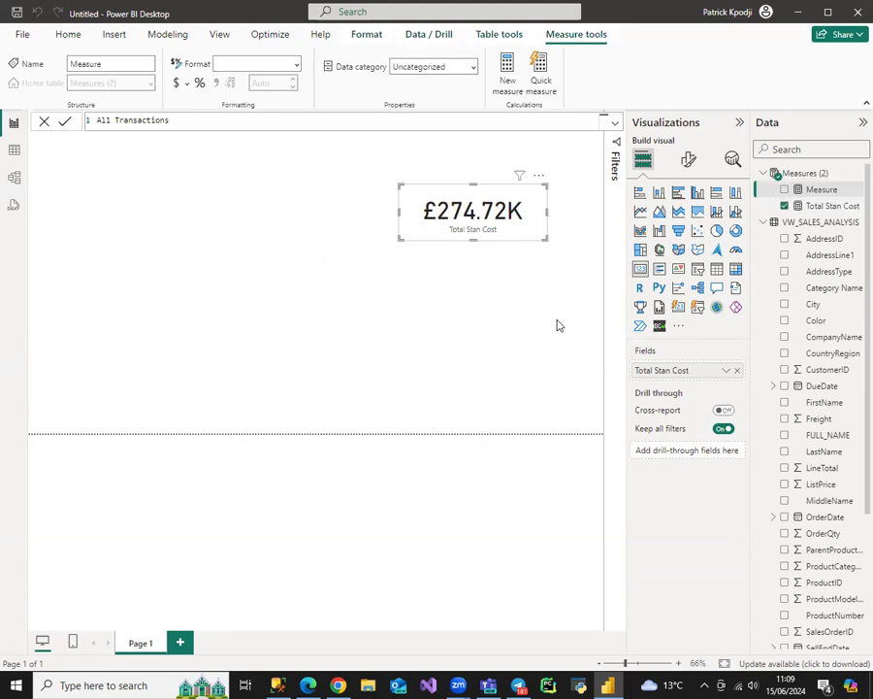
text(= countr)
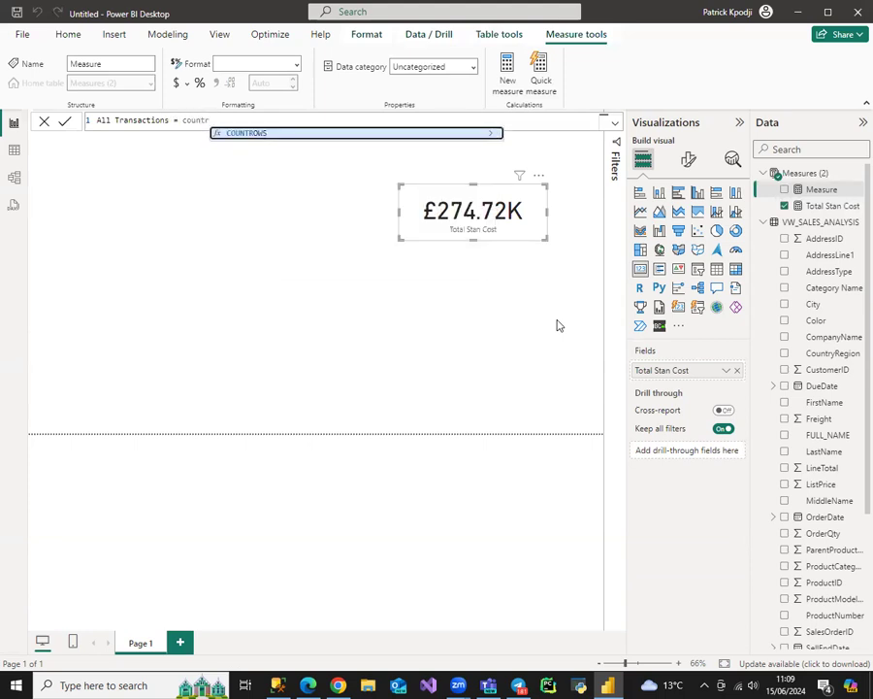
key(Tab)
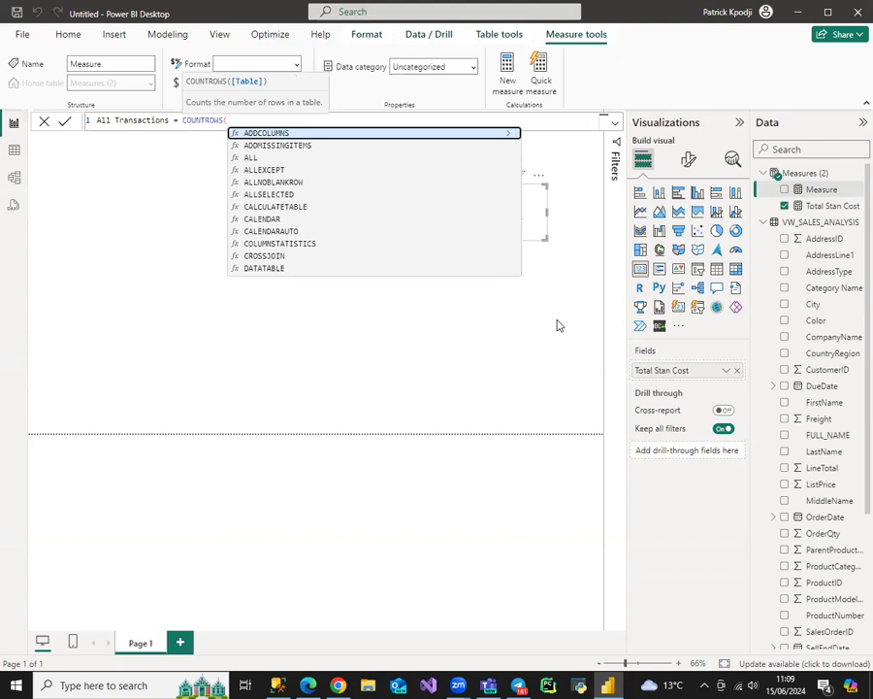
text(sa)
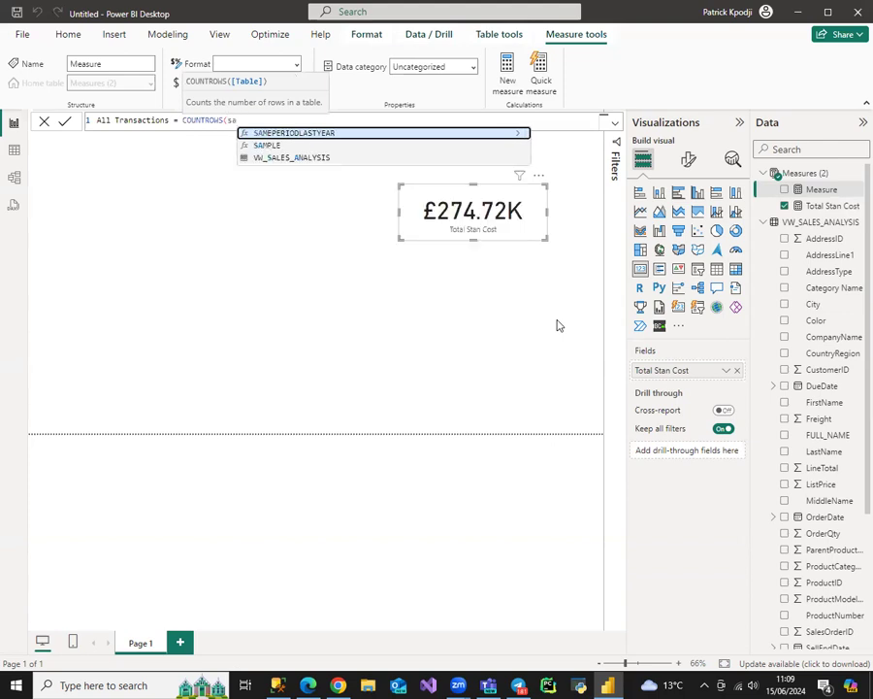
key(Down)
key(Down)
key(Tab)
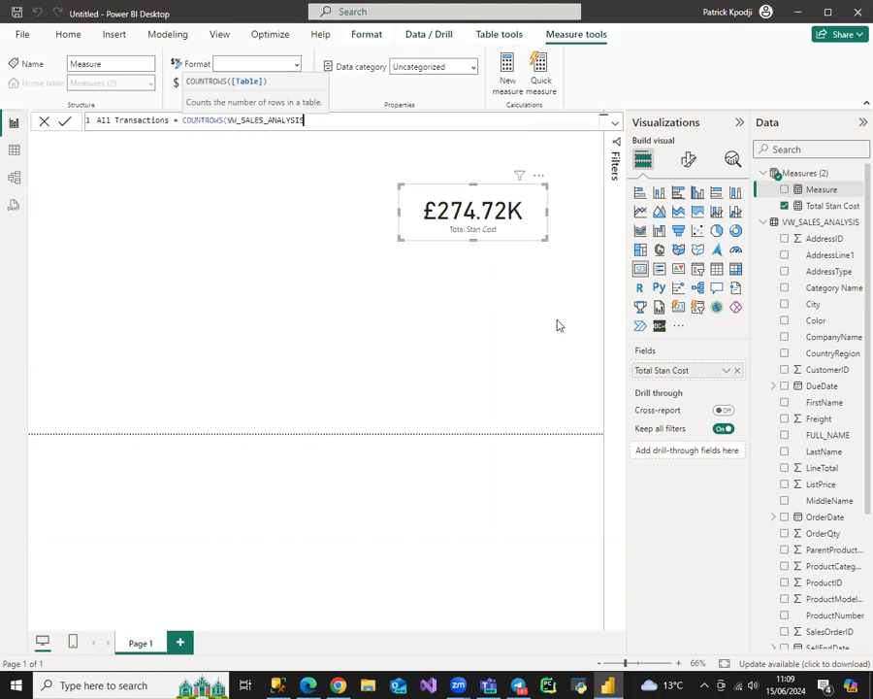
key(Return)
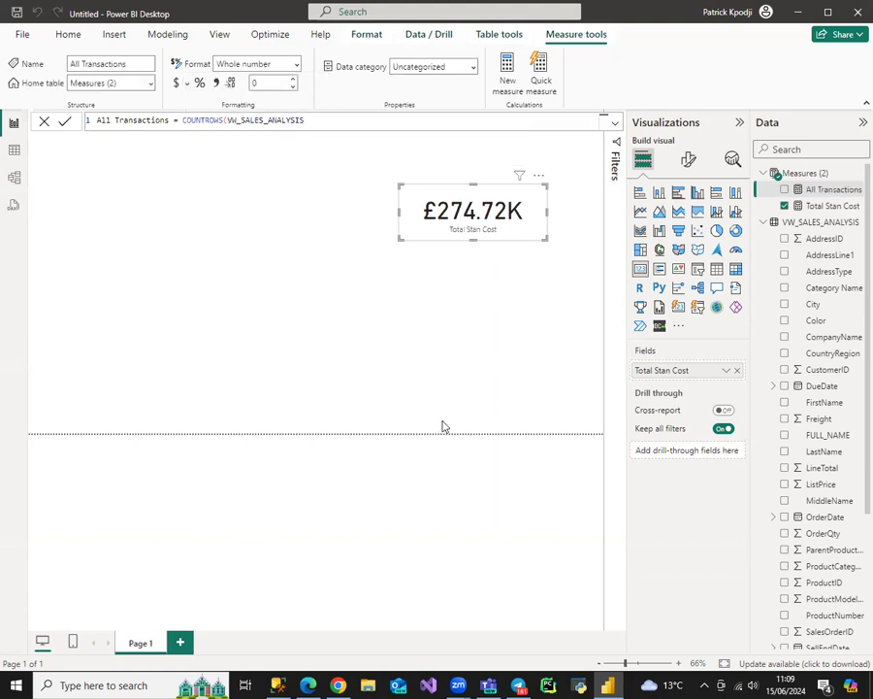
Check the row count of VW_SALES_ANALYSIS in the table view.
click(13, 152)
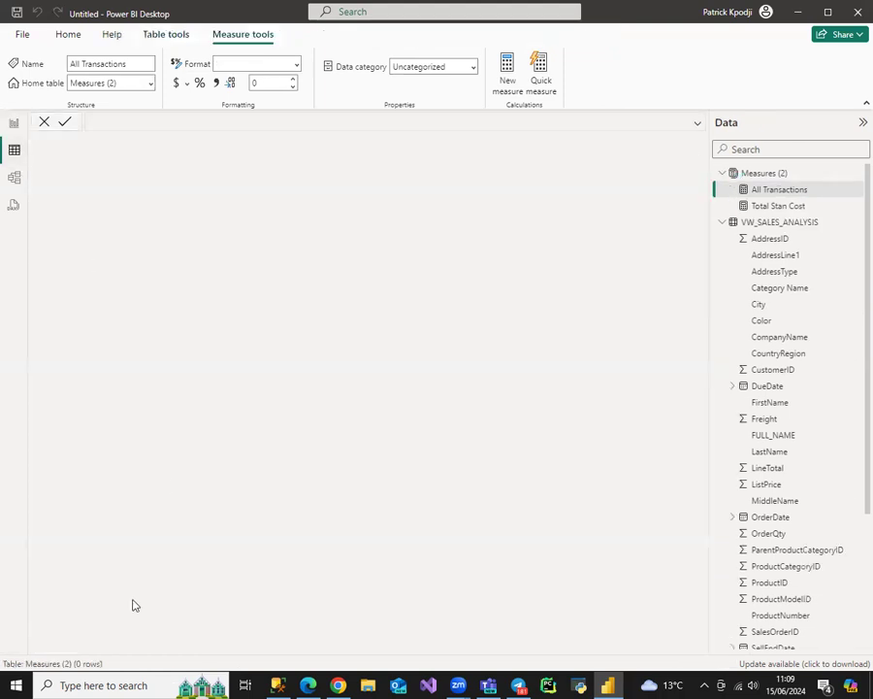
click(786, 225)
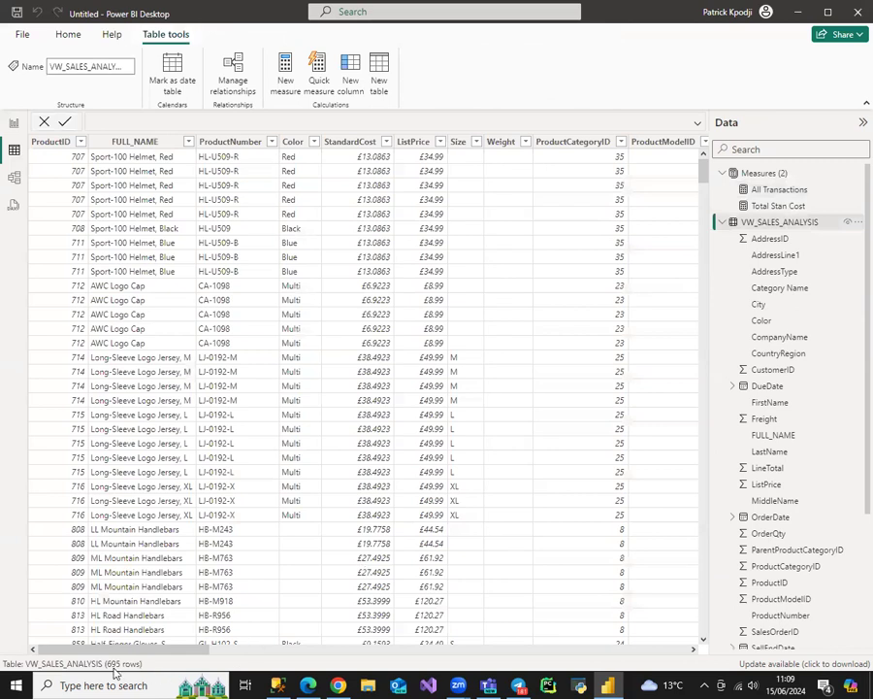
Replace Total Stan Cost with All Transactions in the report page's card visual.
click(15, 122)
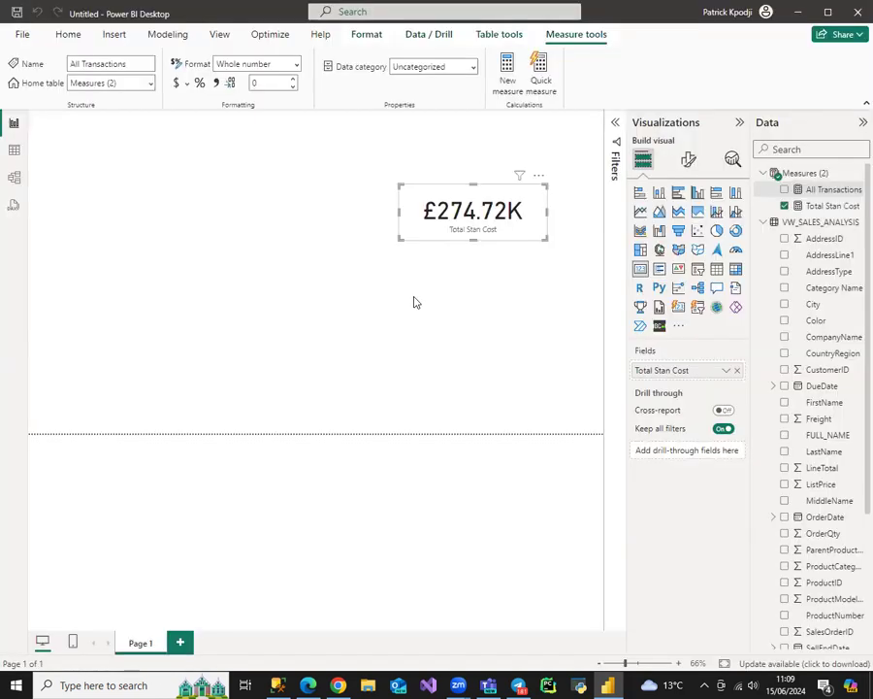
click(784, 206)
click(785, 190)
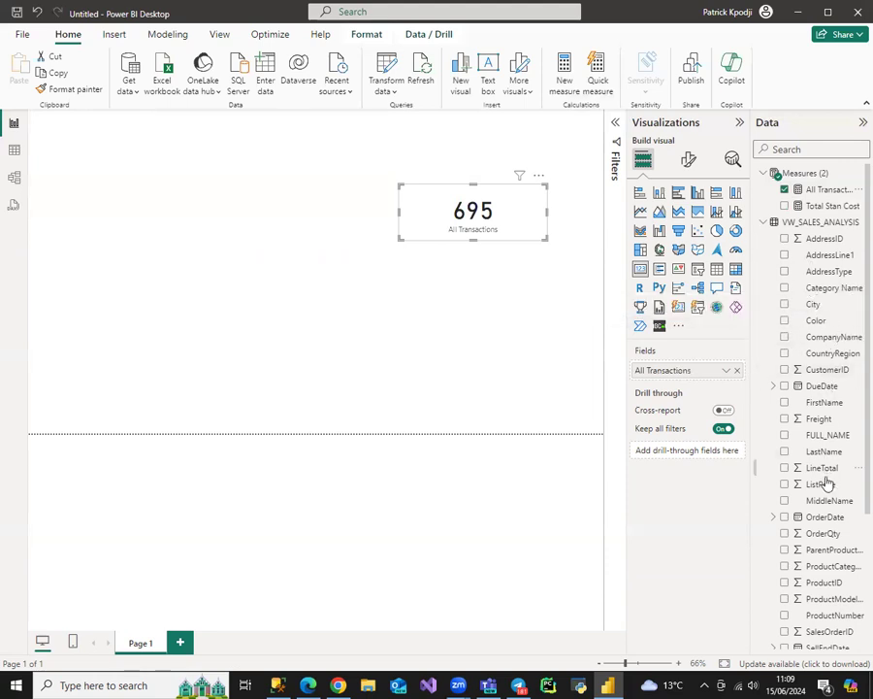
Create the measure Amt Paid by Cust = SUM(VW_SALES_ANALYSIS[TotalDue]) in the Measures (2) table.
scroll(818, 396, down, 3)
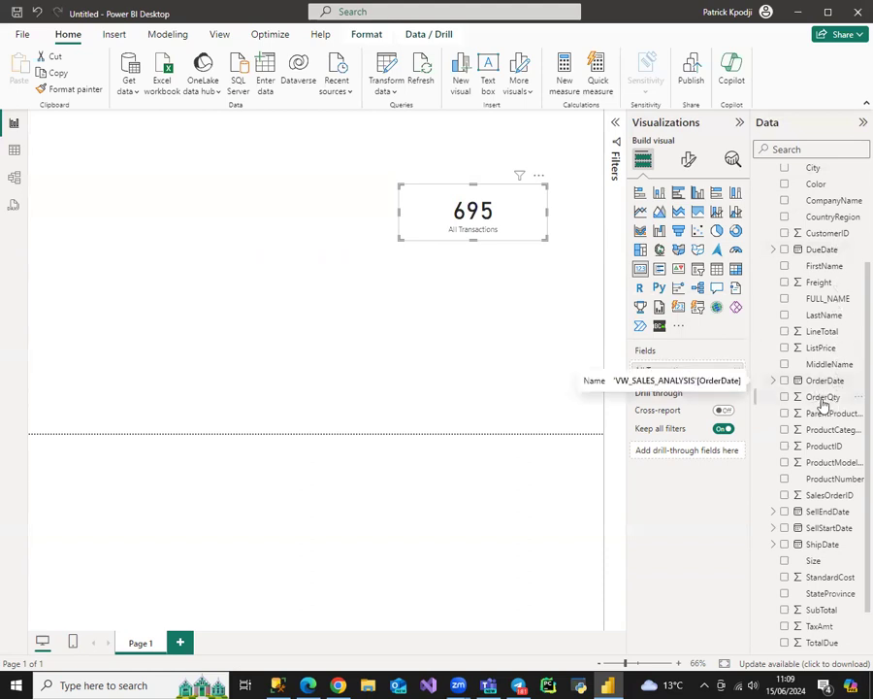
scroll(832, 417, down, 1)
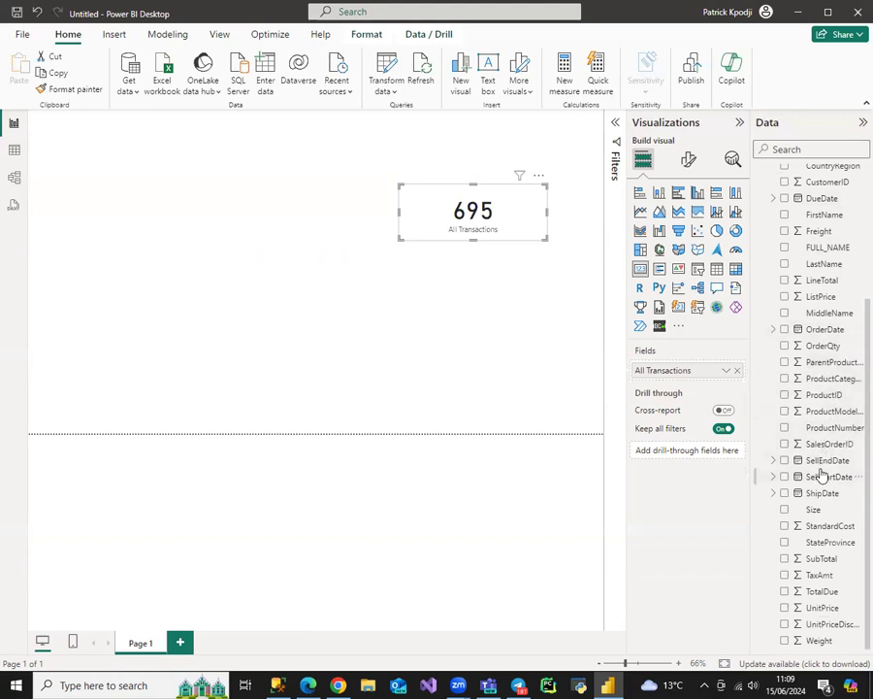
scroll(820, 582, up, 4)
scroll(815, 579, down, 4)
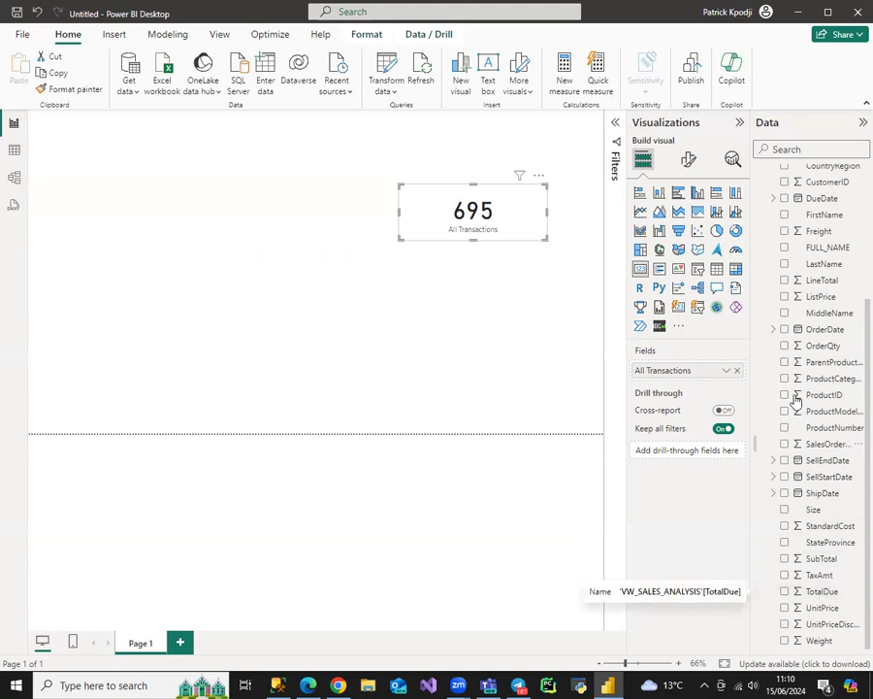
scroll(818, 386, up, 4)
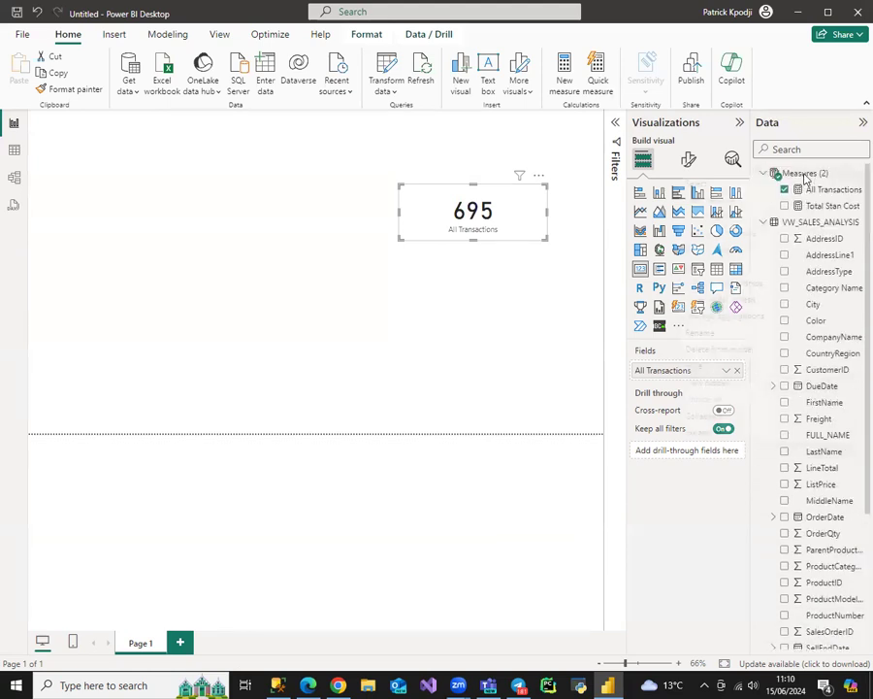
right_click(765, 175)
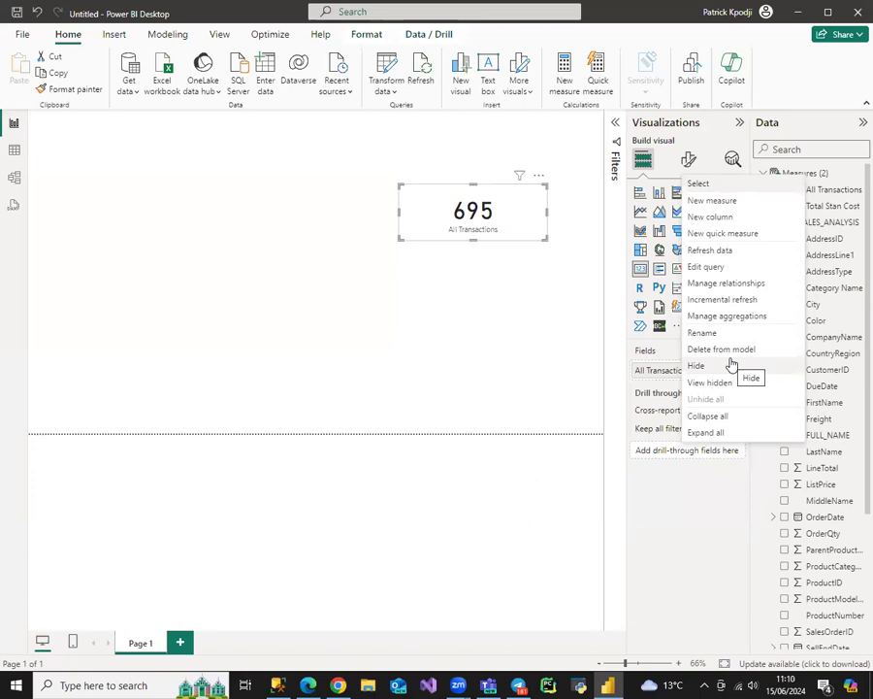
click(717, 200)
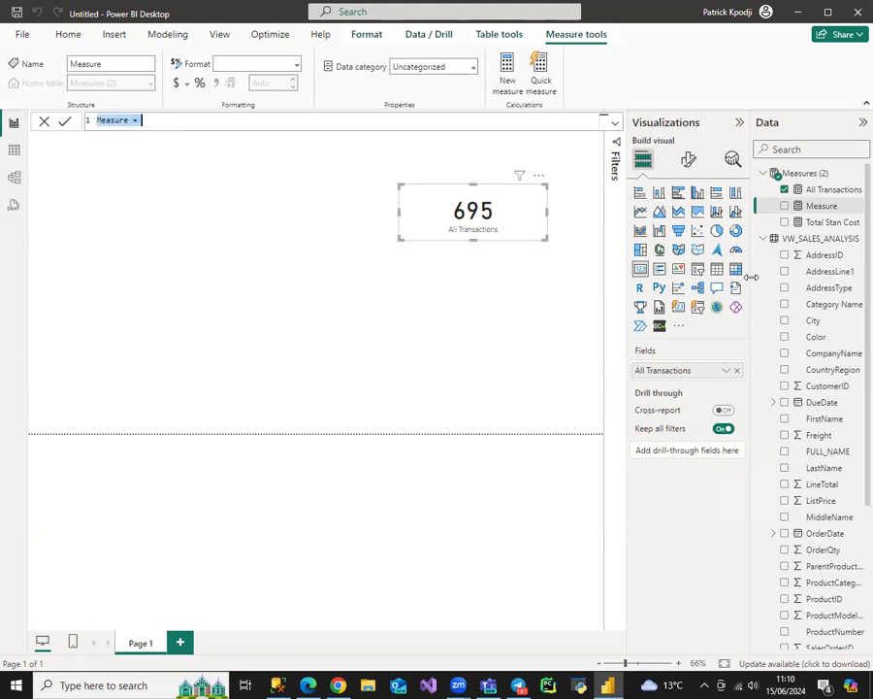
text(Amt Paid by Cust )
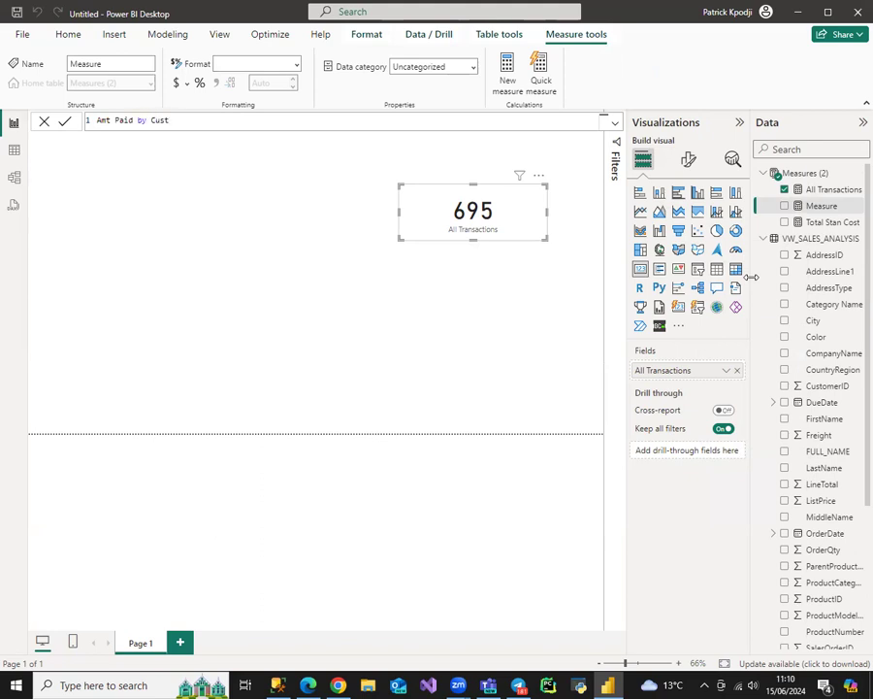
text(= sum()
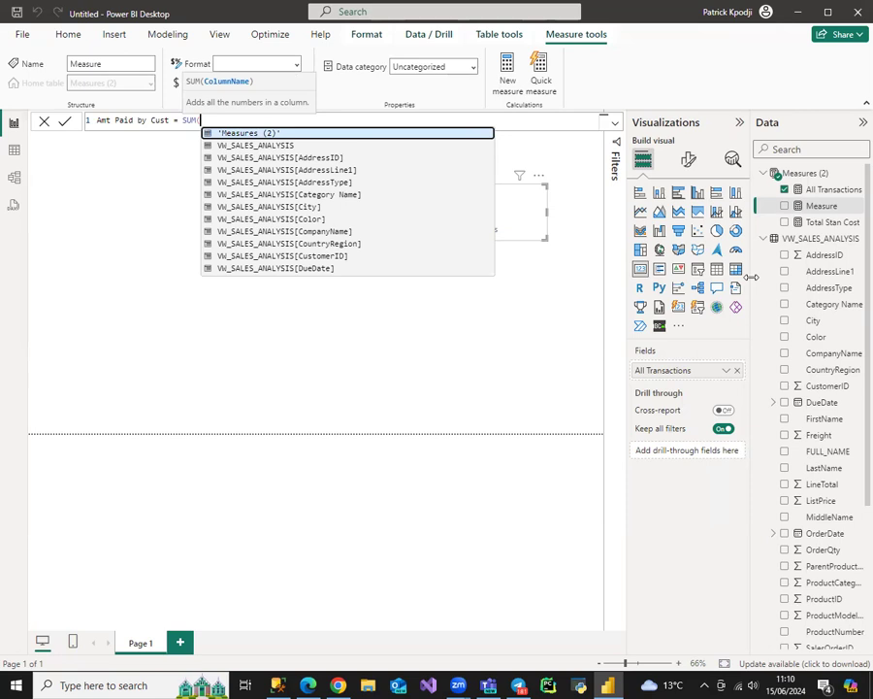
text(due)
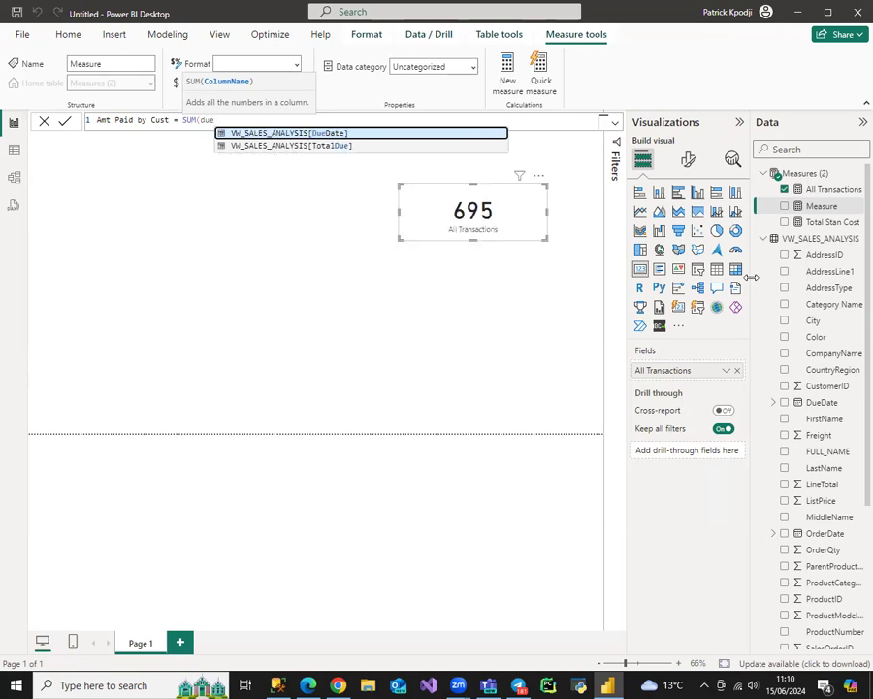
key(Down)
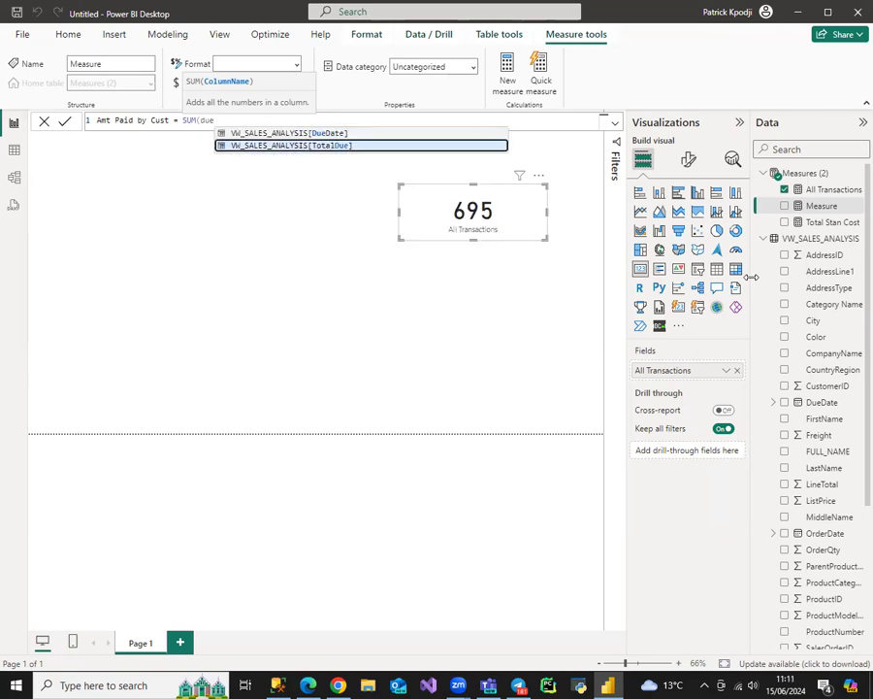
key(Tab)
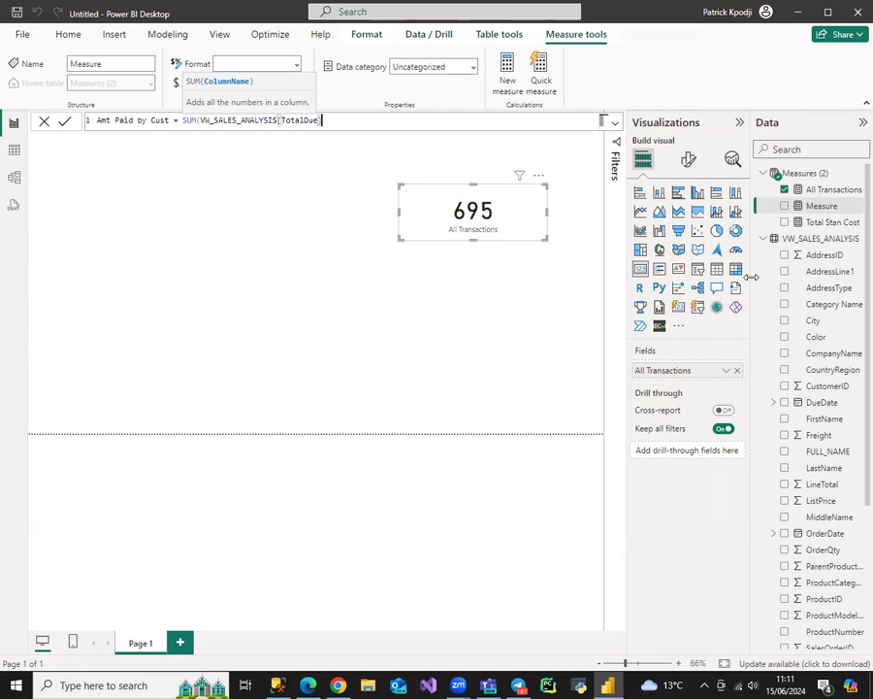
key(Return)
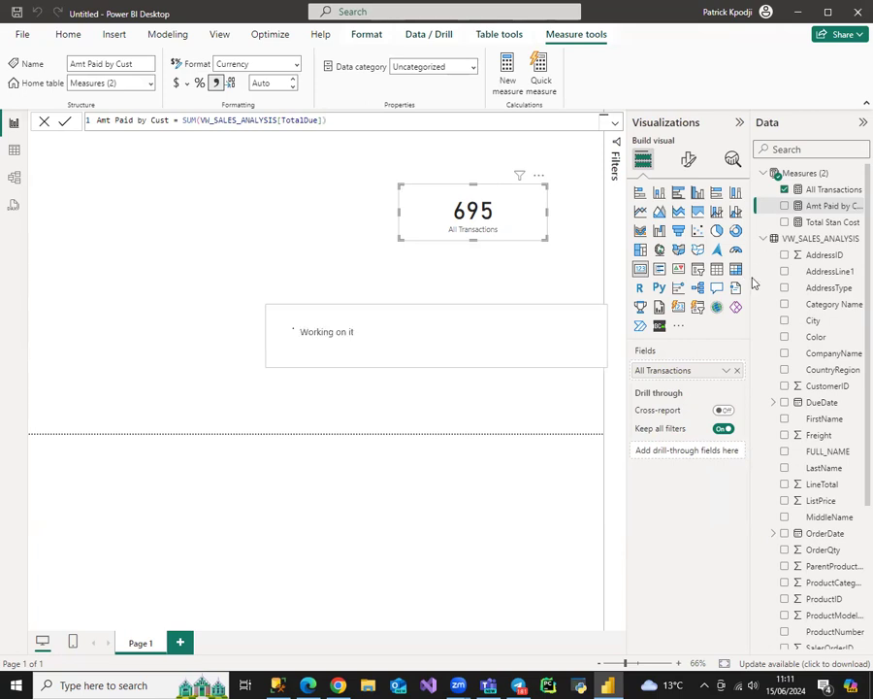
Create the measure Amt with Comp = SUM(VW_SALES_ANALYSIS[SubTotal]) in the Measures (2) table.
right_click(798, 181)
click(752, 200)
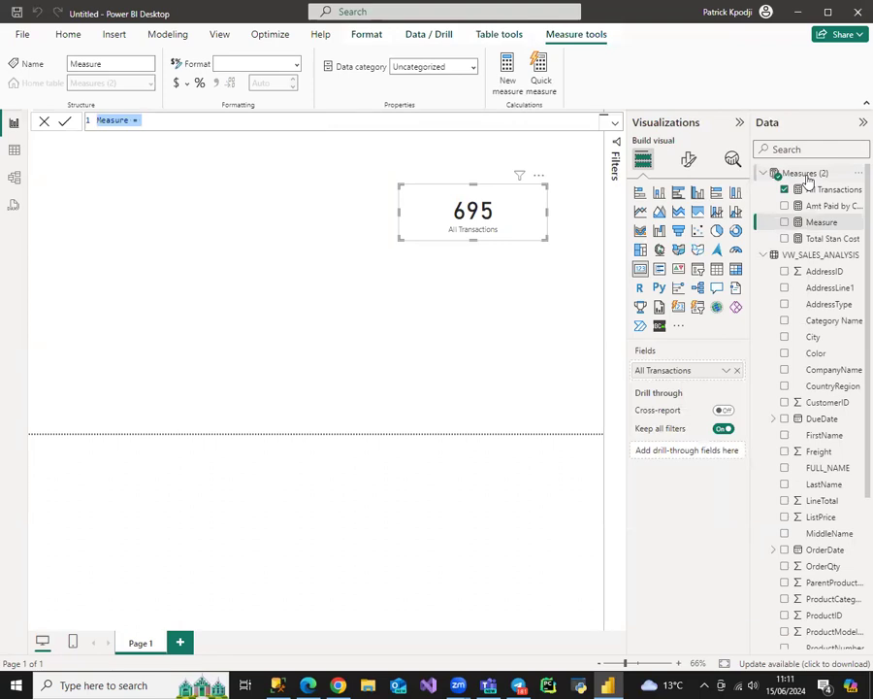
text(Amt )
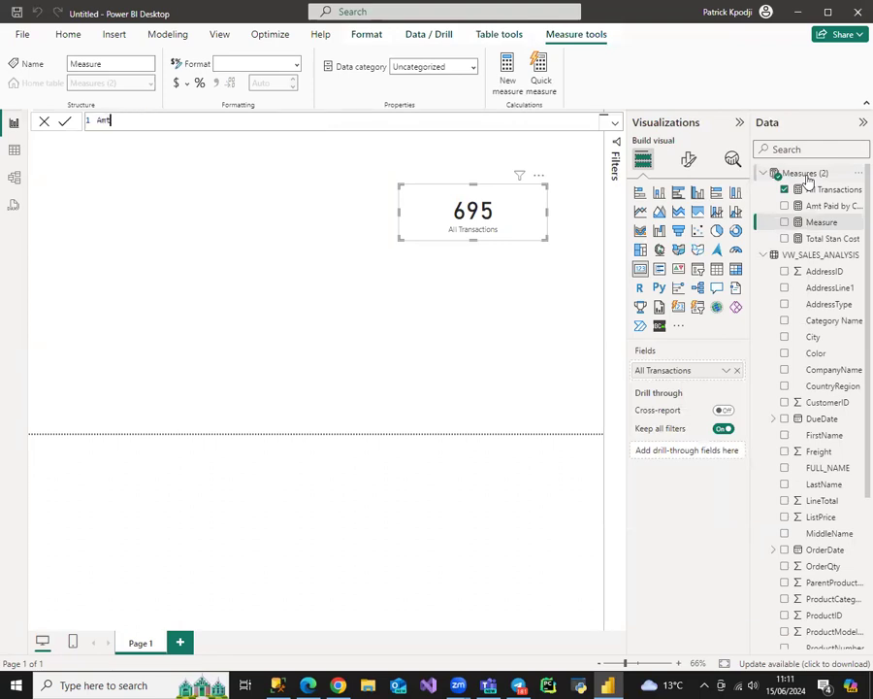
text(with Compan)
key(BackSpace)
key(BackSpace)
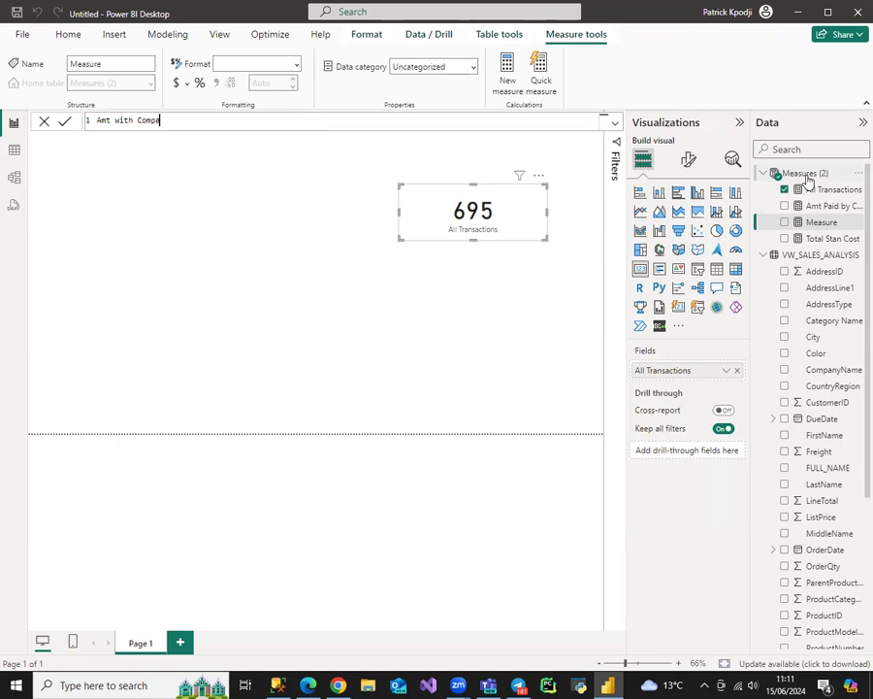
text(= sum)
key(Tab)
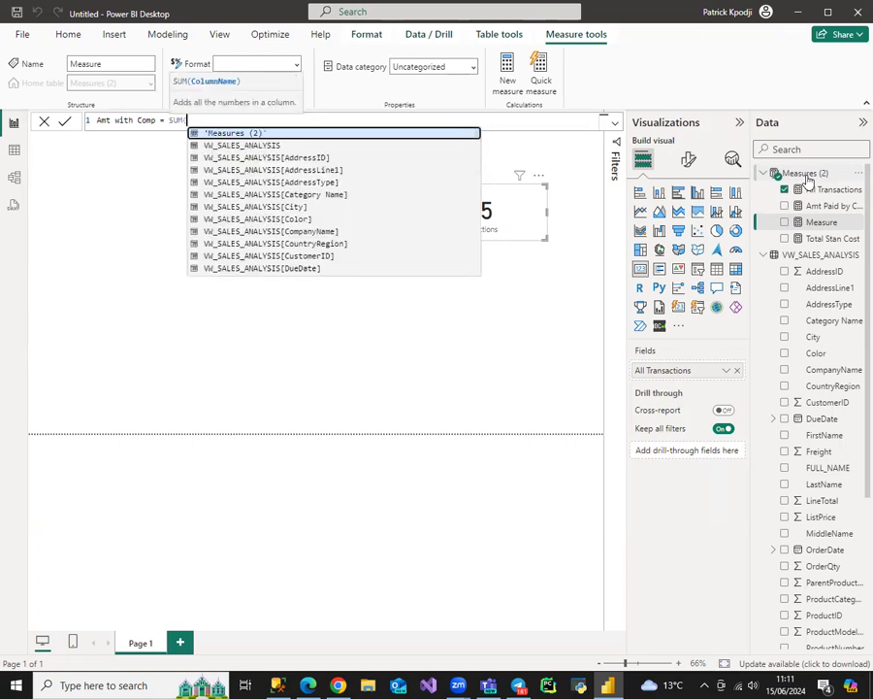
text(sub)
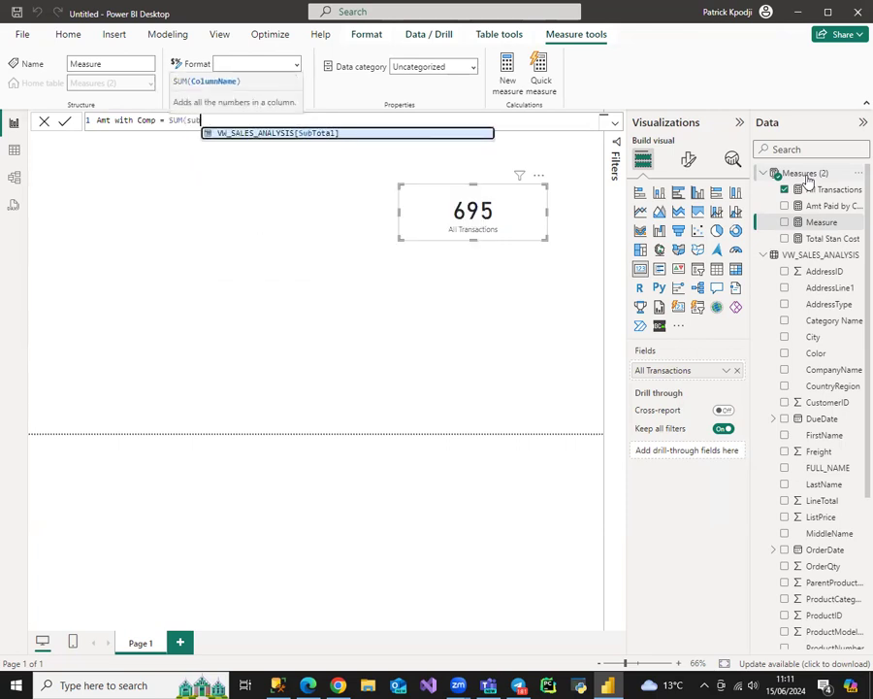
key(Tab)
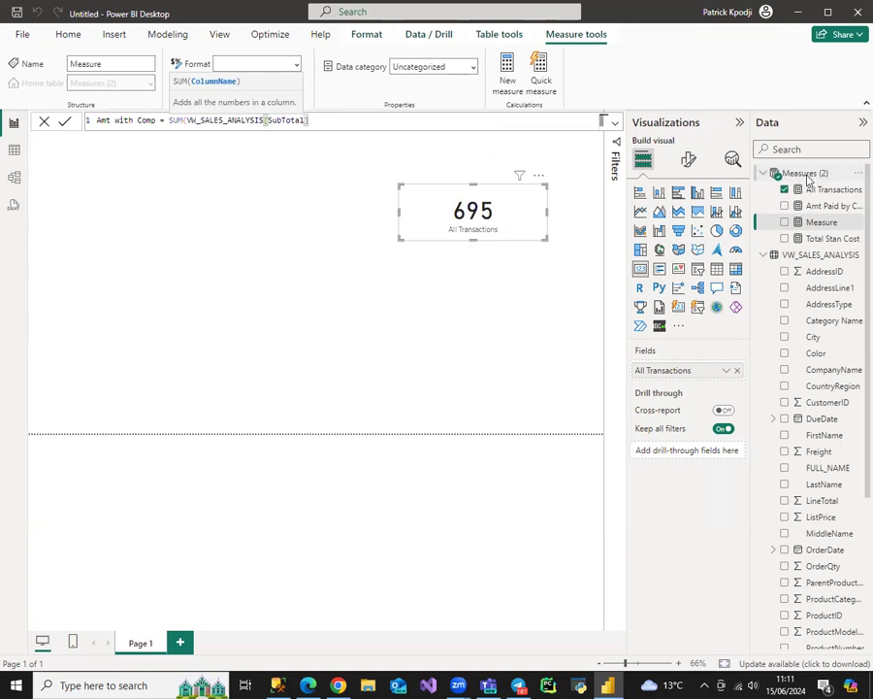
key(Return)
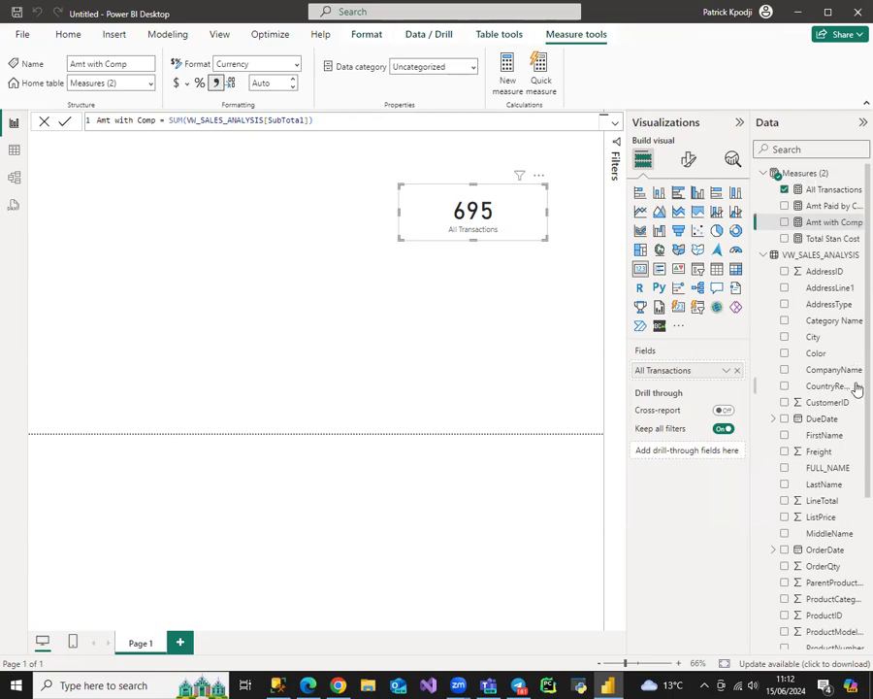
Add a new calculated column named Profit to the VW_SALES_ANALYSIS table.
click(14, 150)
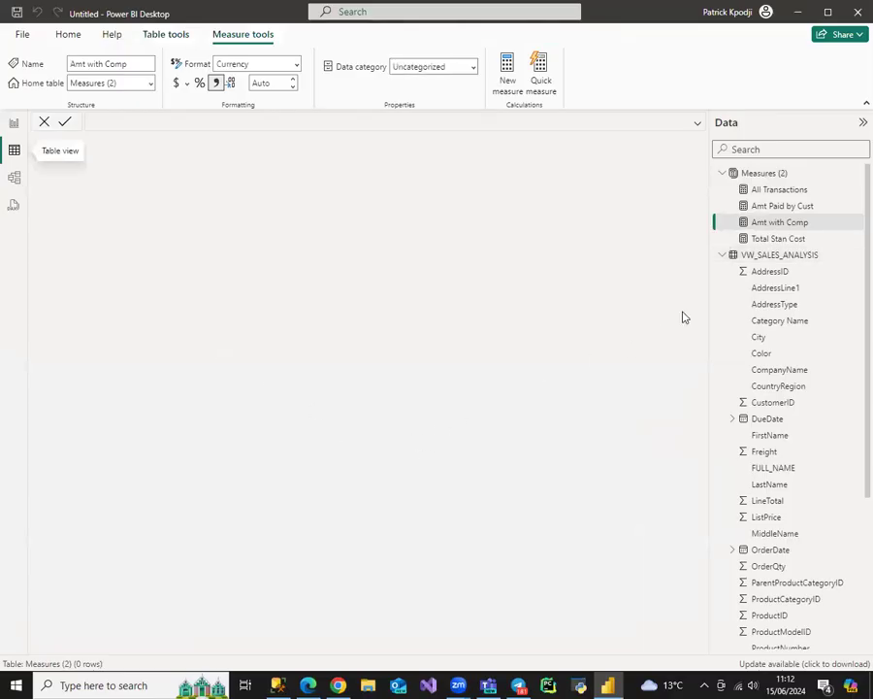
click(769, 256)
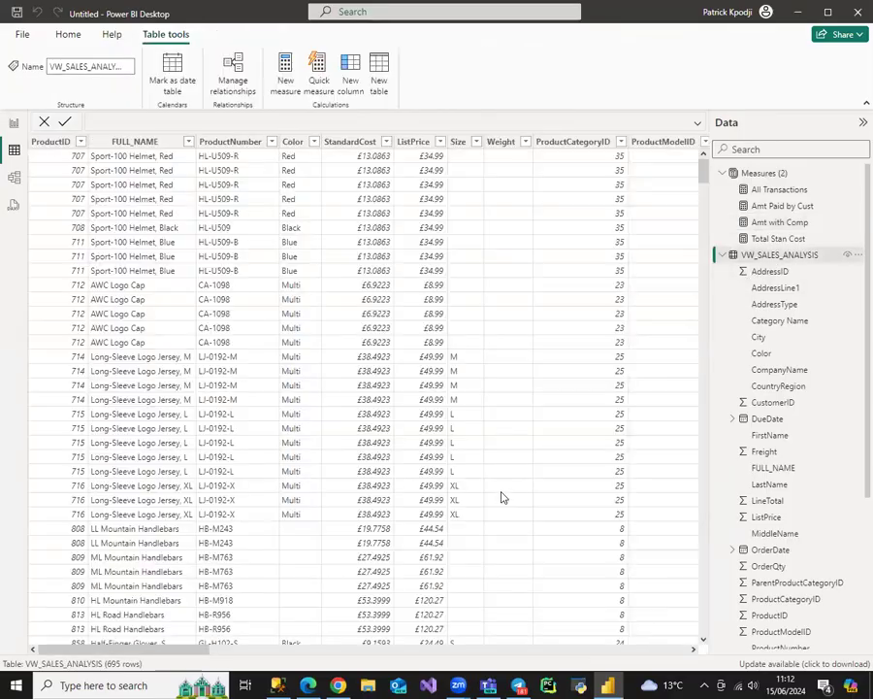
drag(181, 658, 226, 659)
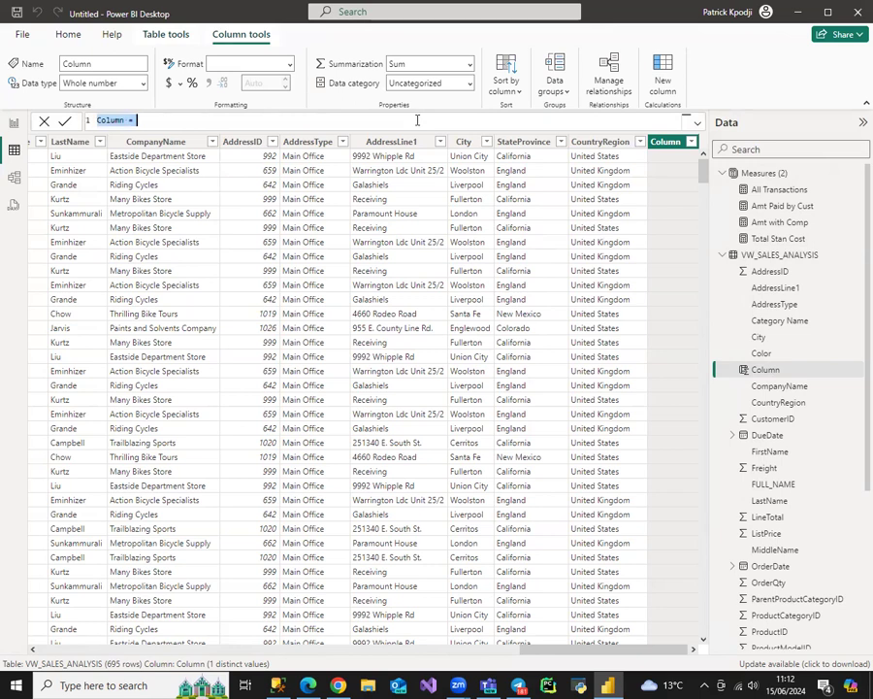
text(Profit = sta)
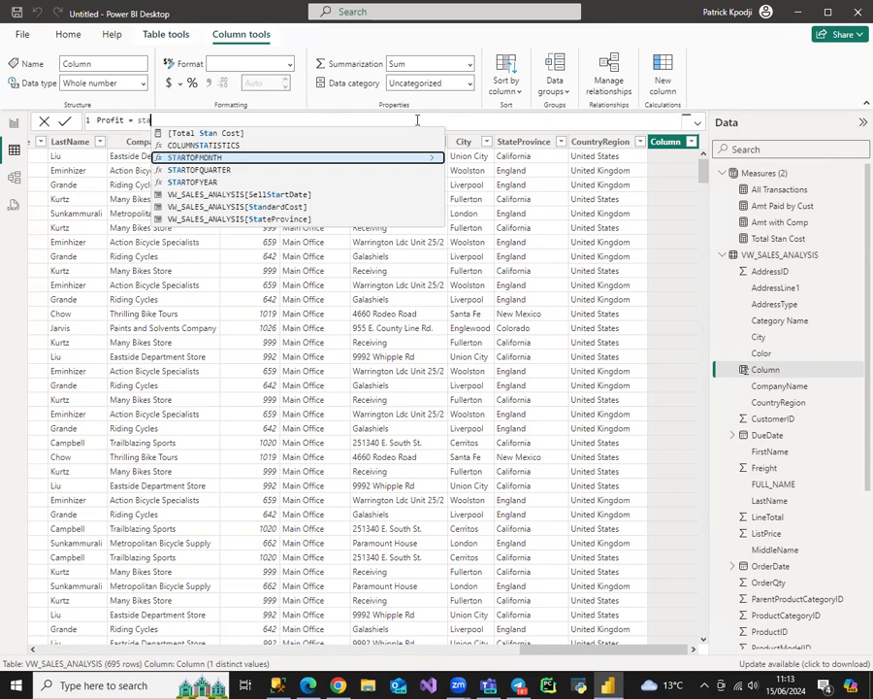
text(ndardCost])
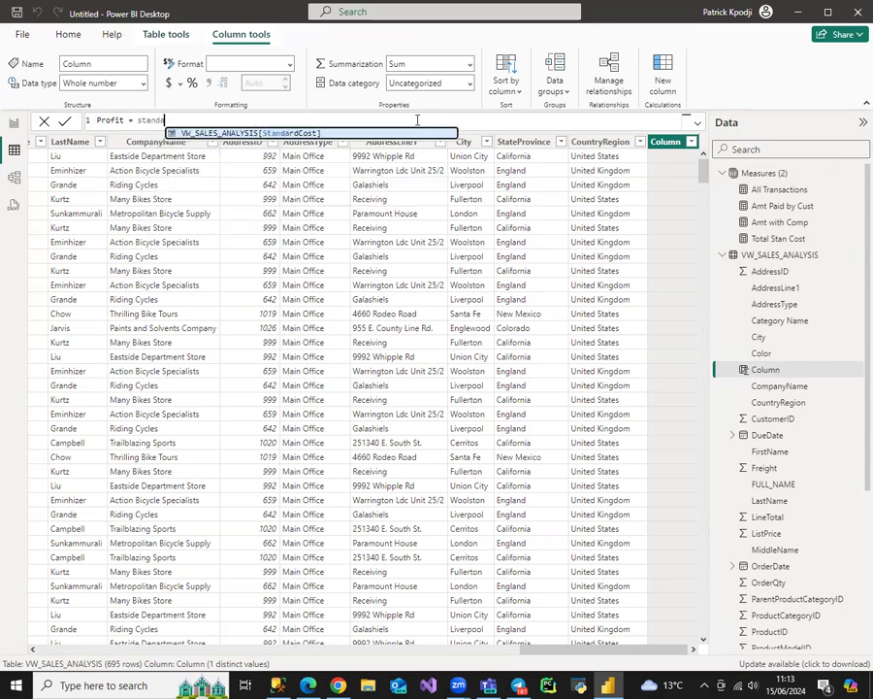
key(Tab)
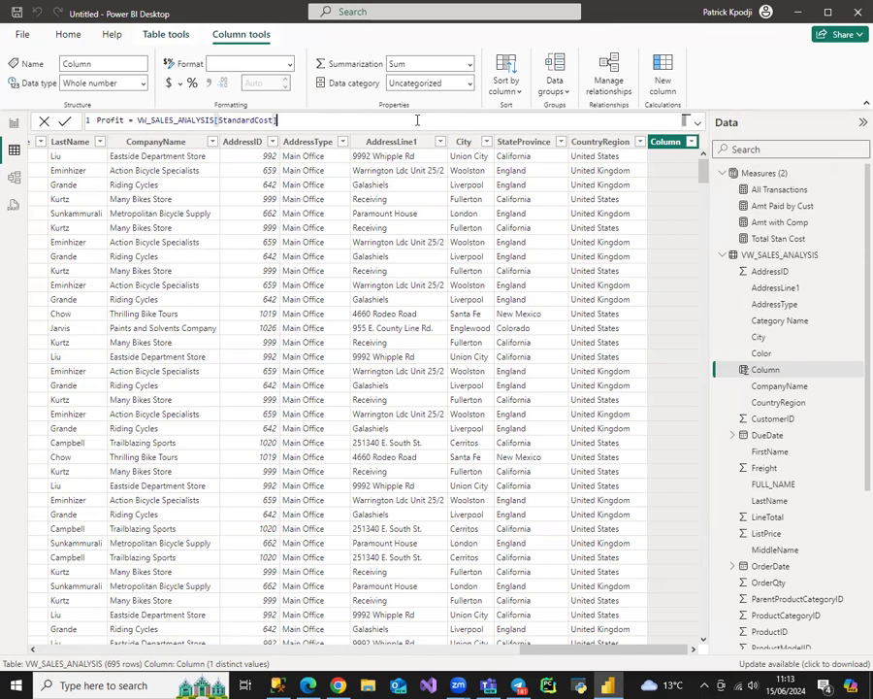
key(BackSpace)
key(BackSpace)
key(BackSpace)
key(BackSpace)
key(BackSpace)
key(BackSpace)
key(BackSpace)
key(BackSpace)
key(BackSpace)
key(BackSpace)
key(BackSpace)
key(BackSpace)
key(BackSpace)
key(BackSpace)
key(BackSpace)
key(BackSpace)
key(BackSpace)
key(BackSpace)
key(BackSpace)
key(BackSpace)
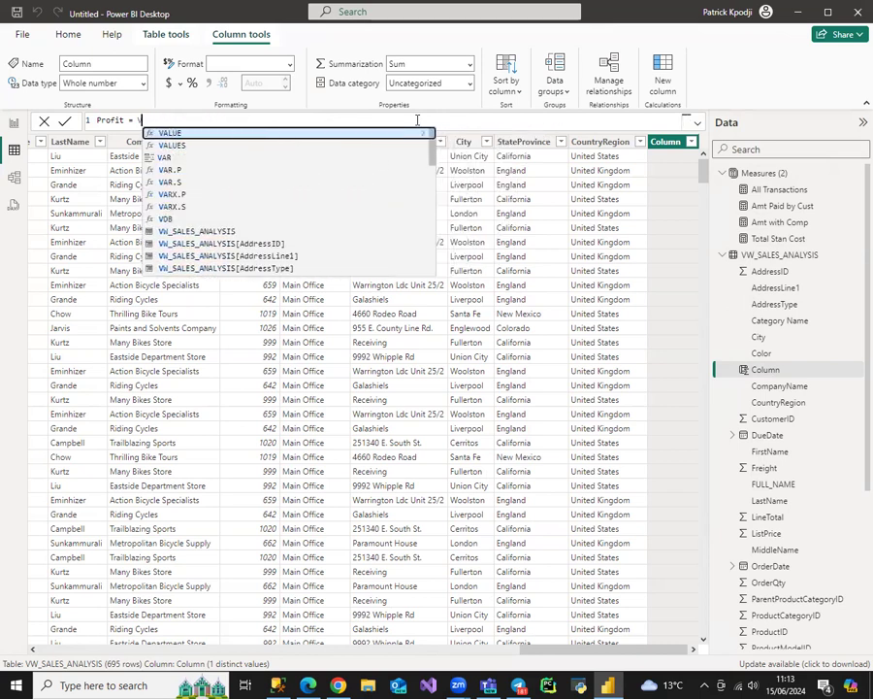
key(BackSpace)
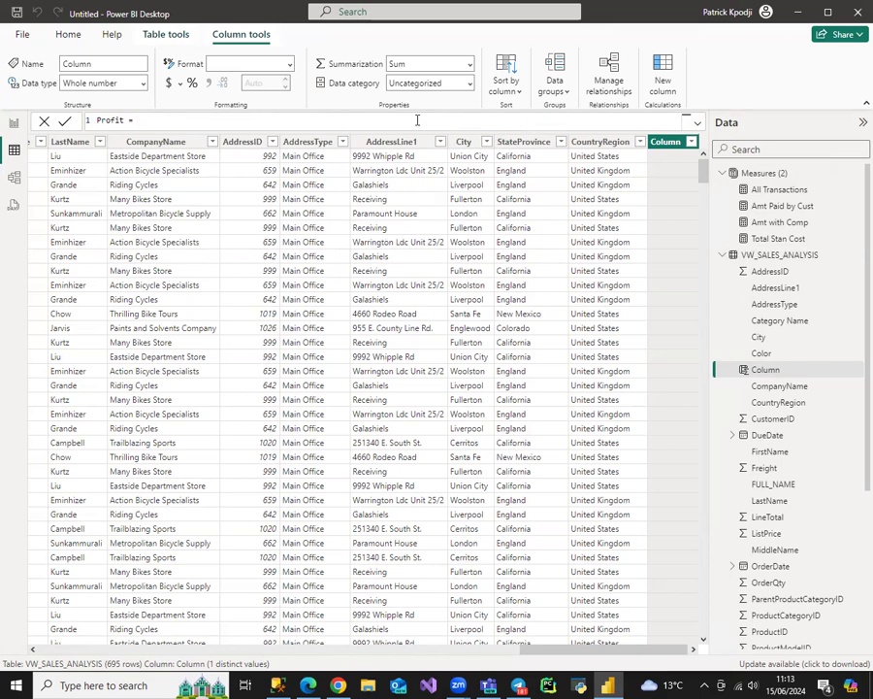
Define the Profit column as VW_SALES_ANALYSIS[ListPrice] - VW_SALES_ANALYSIS[StandardCost] and commit the formula.
text(listp)
key(Tab)
text(-)
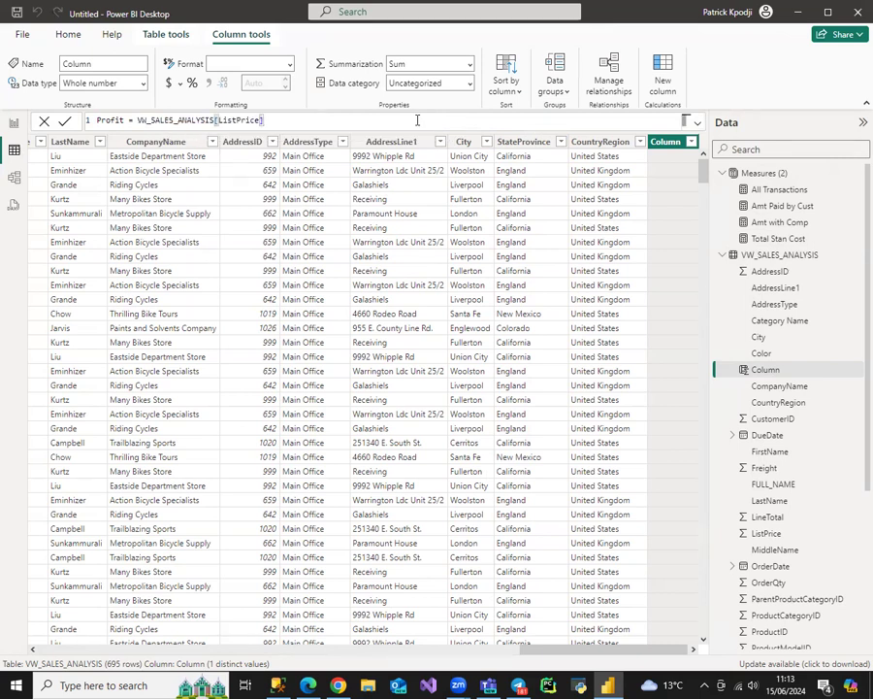
text( sta)
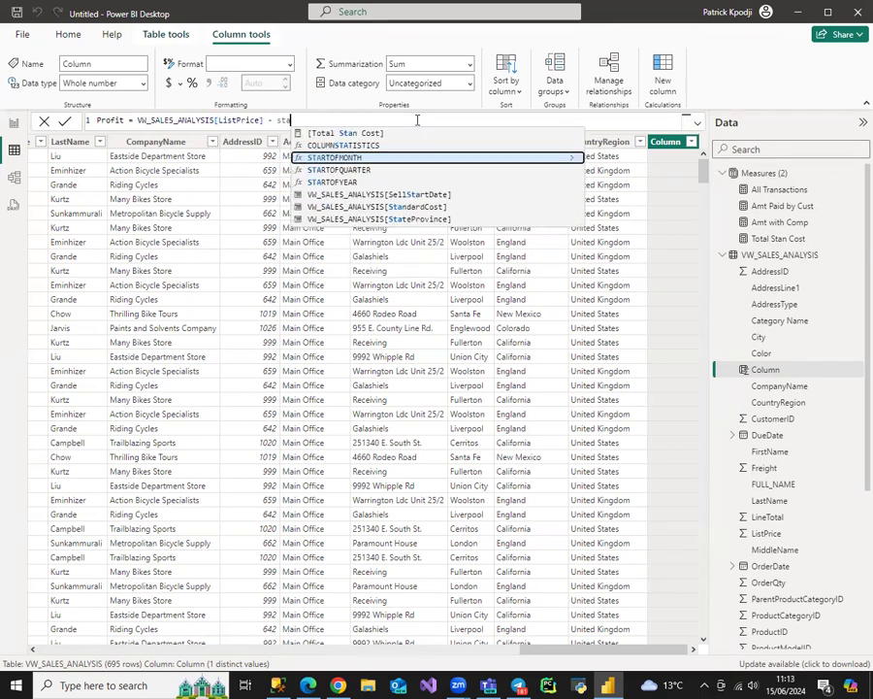
text(rd)
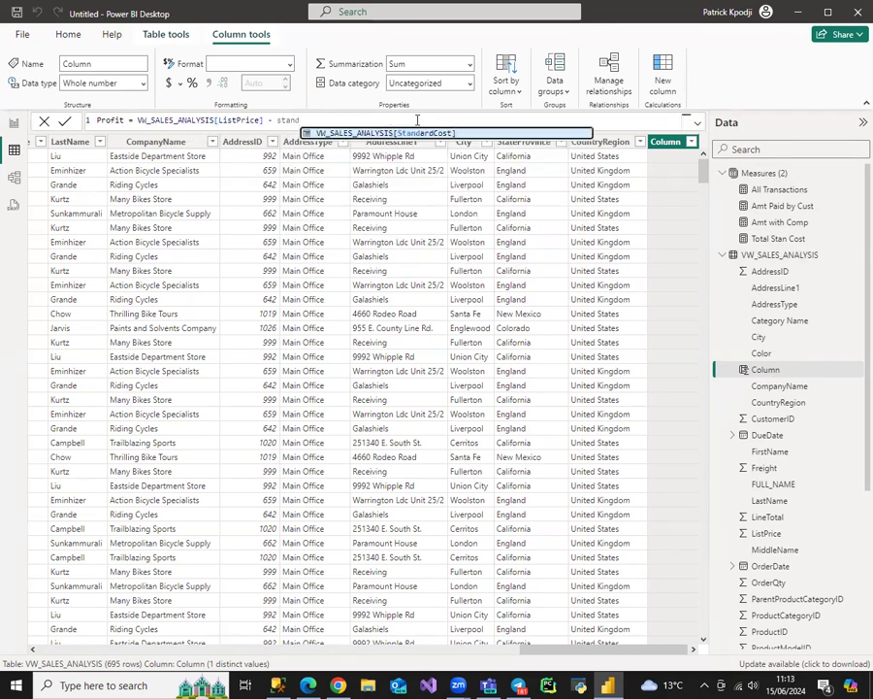
key(Tab)
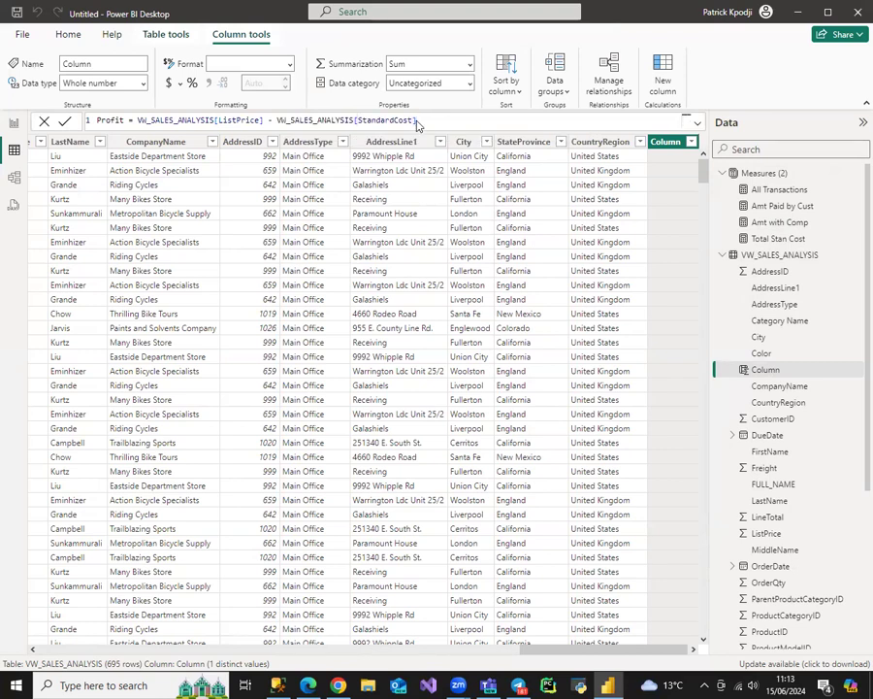
key(Return)
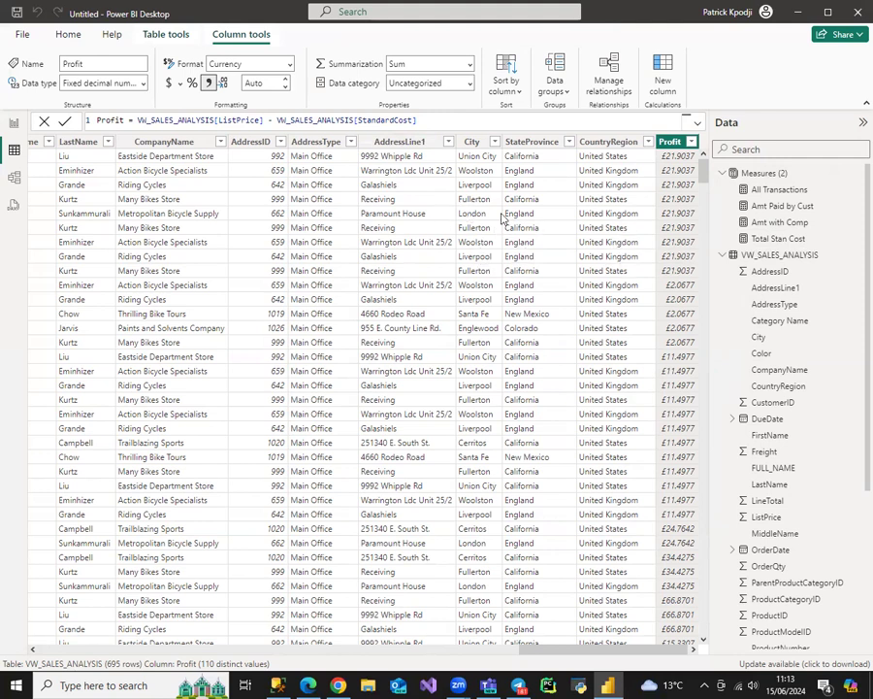
Create the measure total Profit = SUM(VW_SALES_ANALYSIS[Profit]) in the Measures (2) table.
right_click(753, 177)
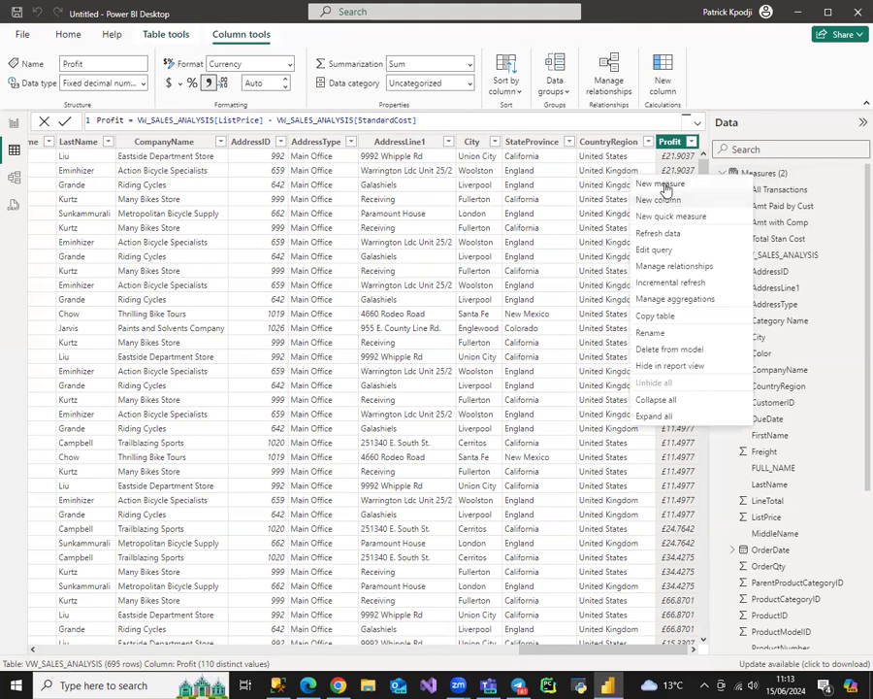
key(Escape)
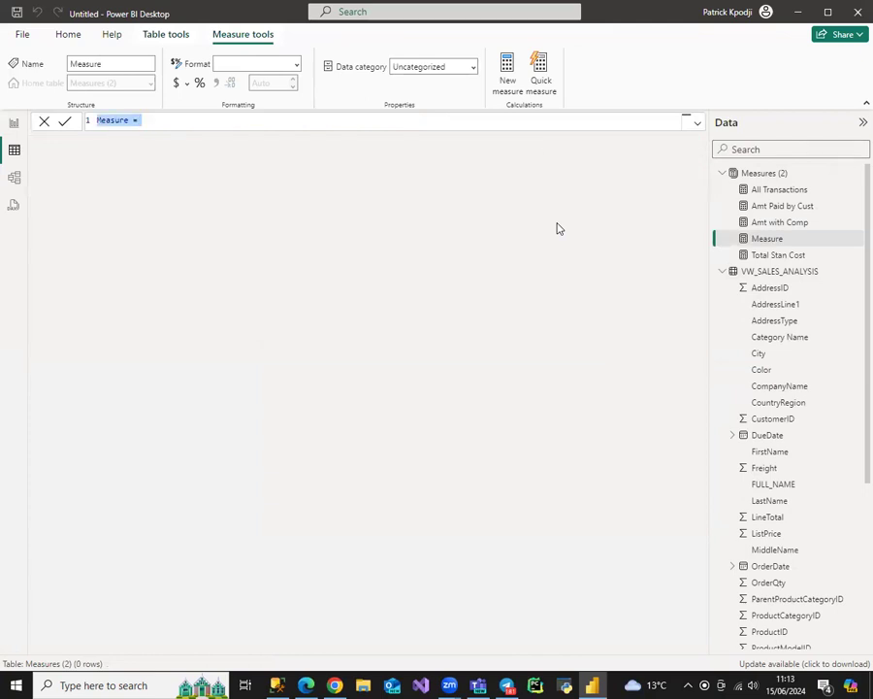
text(tota)
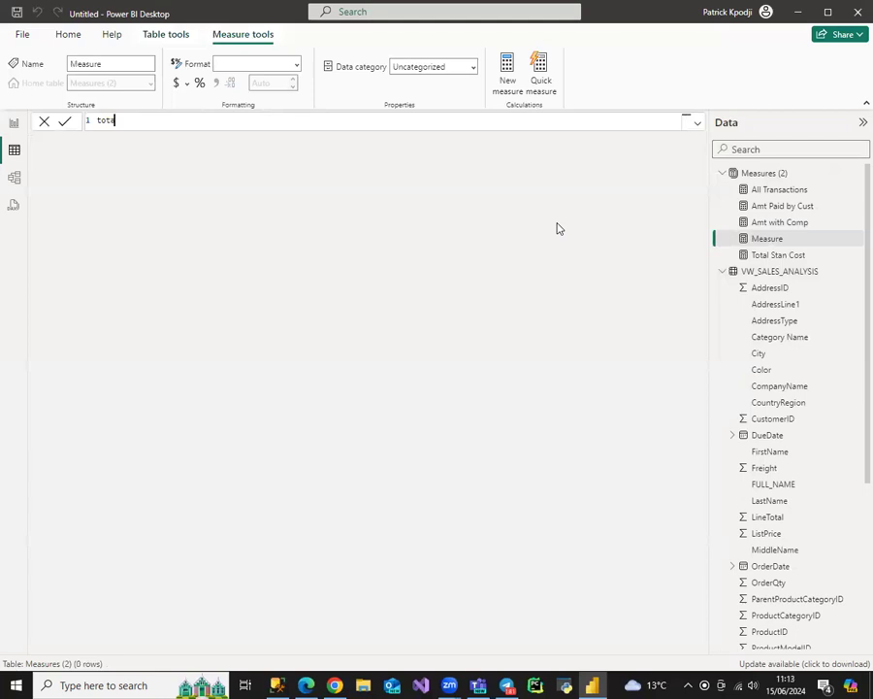
text(l Profit = SUM()
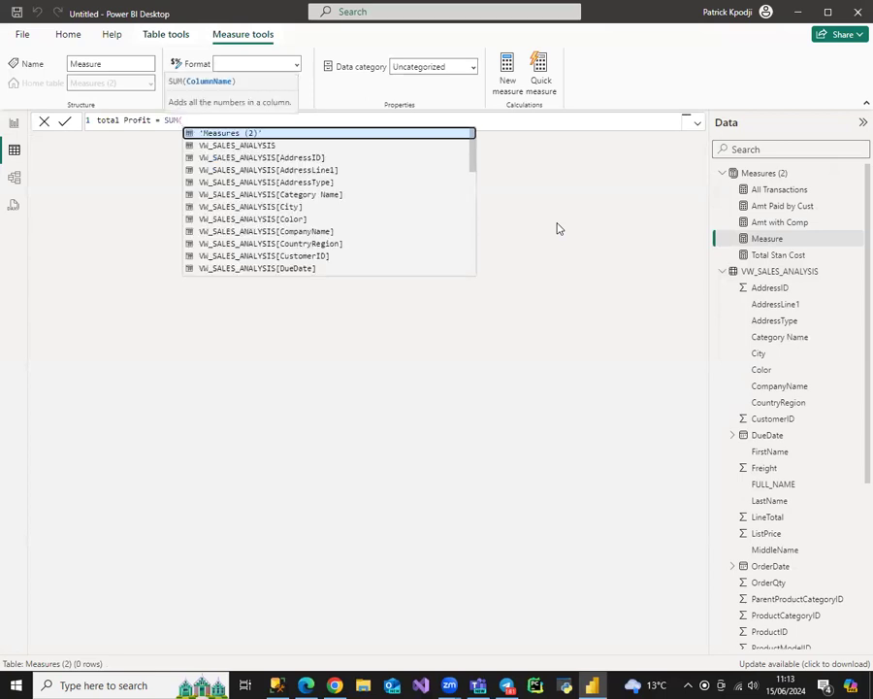
text(pro)
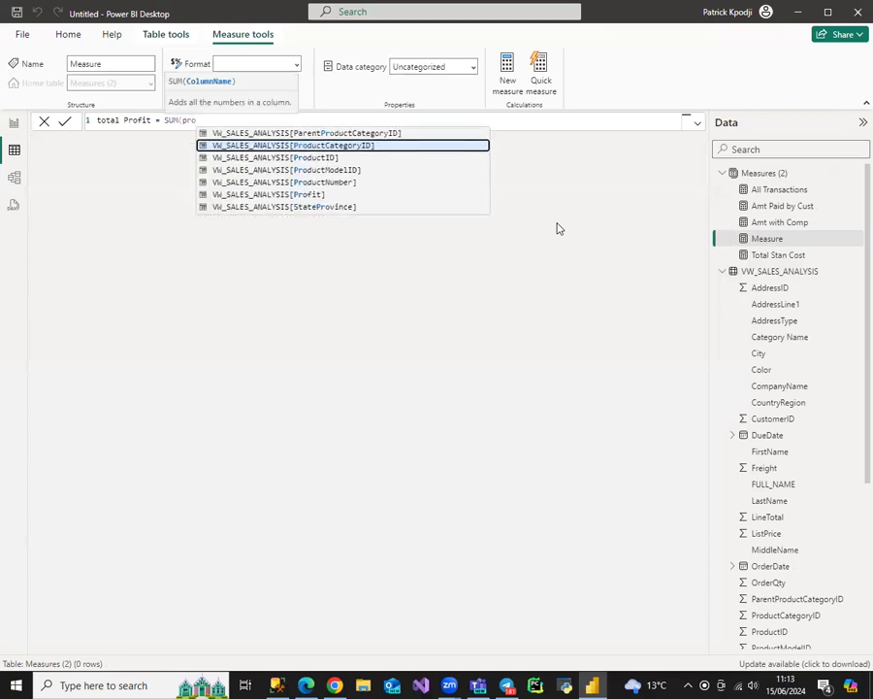
text(f)
key(Tab)
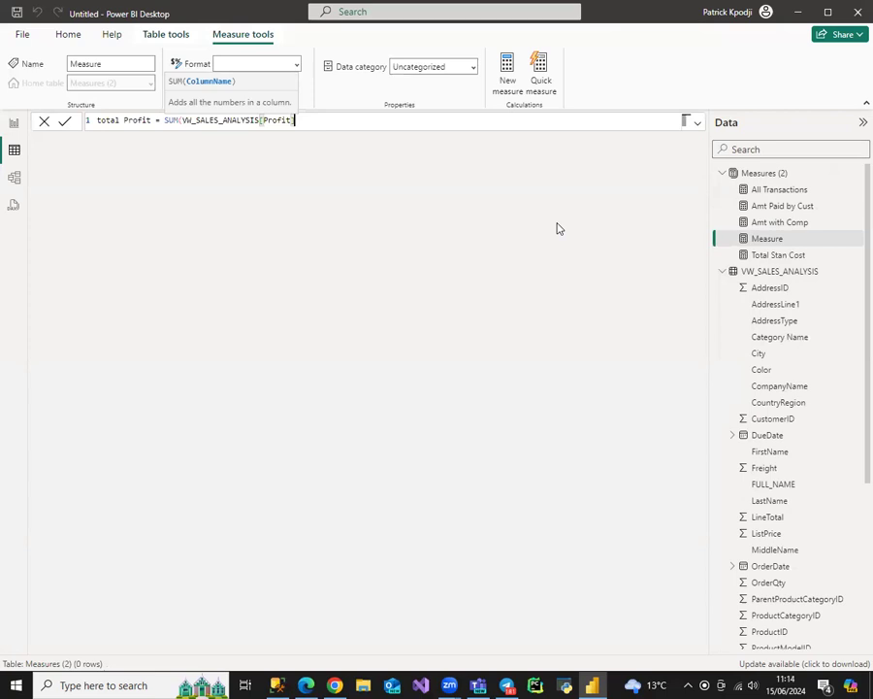
key(Return)
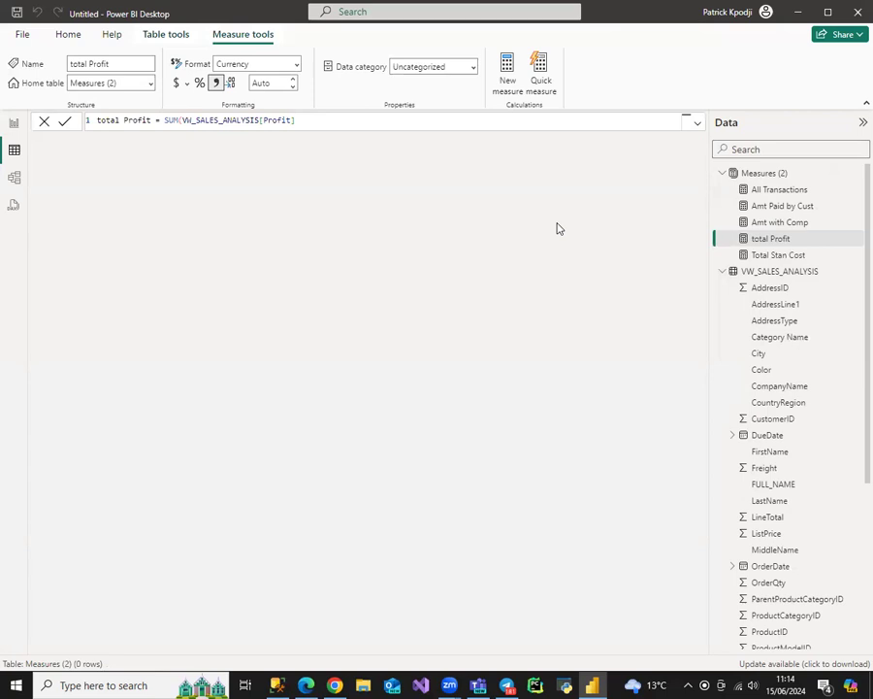
Capitalize the new profit measure's name so it reads Total Profit.
double_click(101, 120)
text(Total)
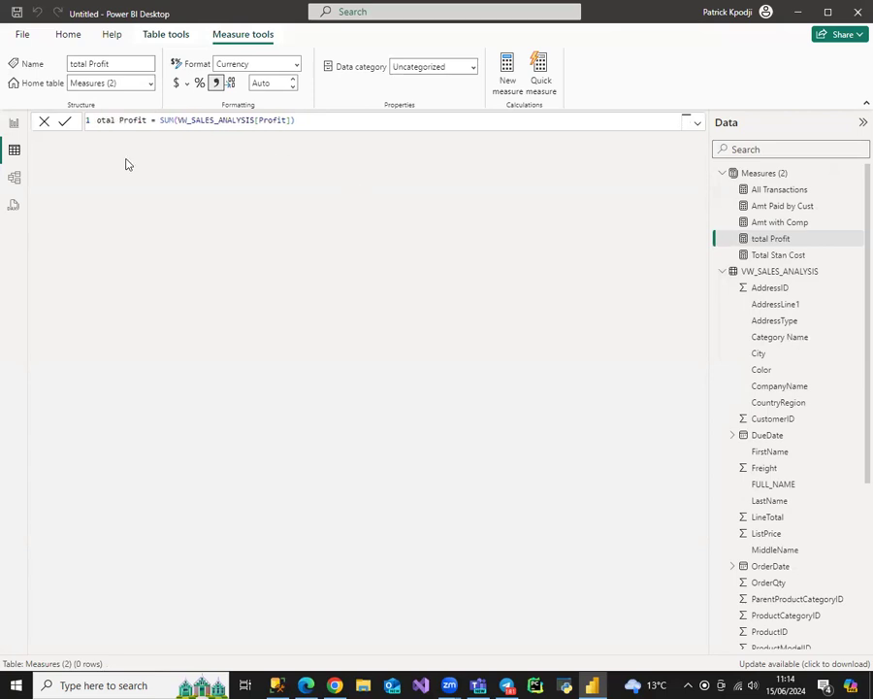
key(Return)
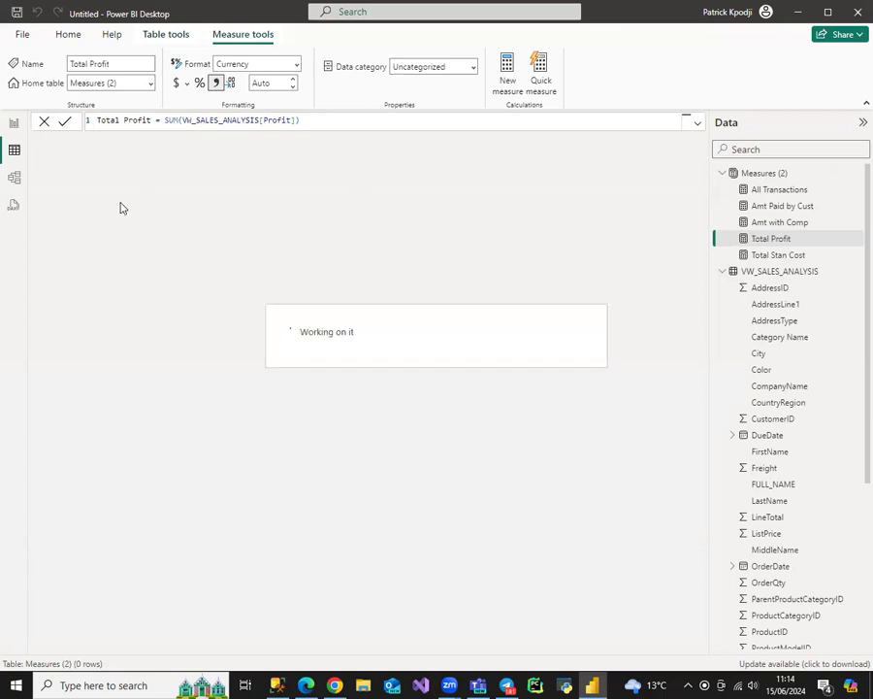
Add a calculated column named Days to ship Item to VW_SALES_ANALYSIS and begin its formula with the DATEDIFF function.
click(772, 274)
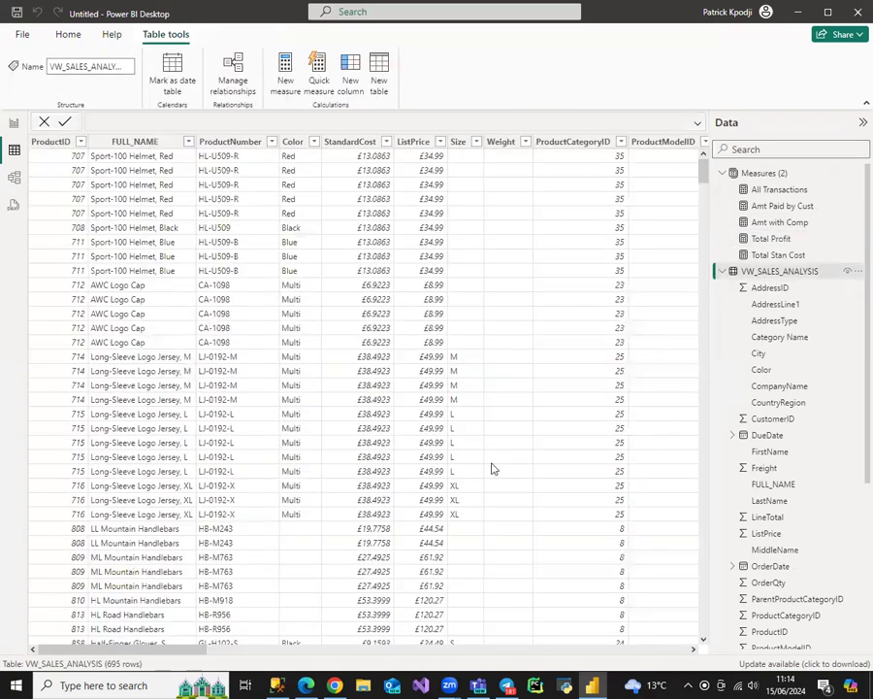
drag(194, 648, 308, 652)
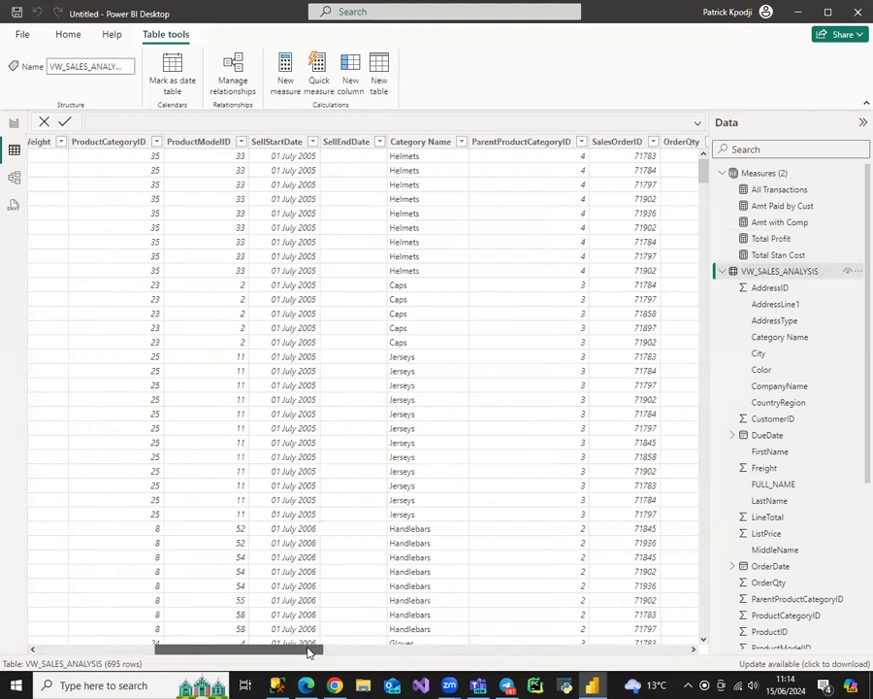
drag(308, 652, 424, 663)
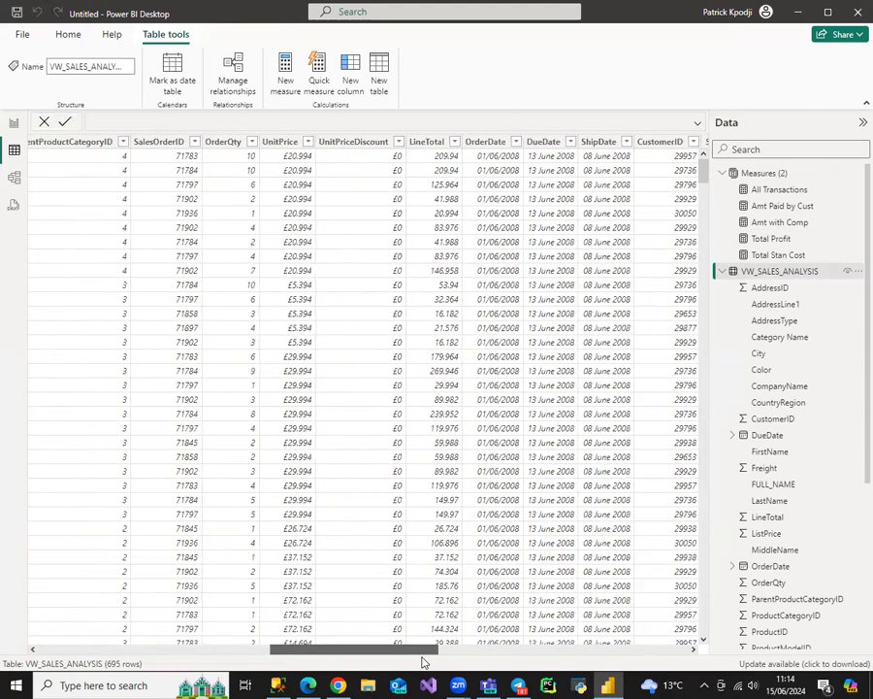
click(493, 143)
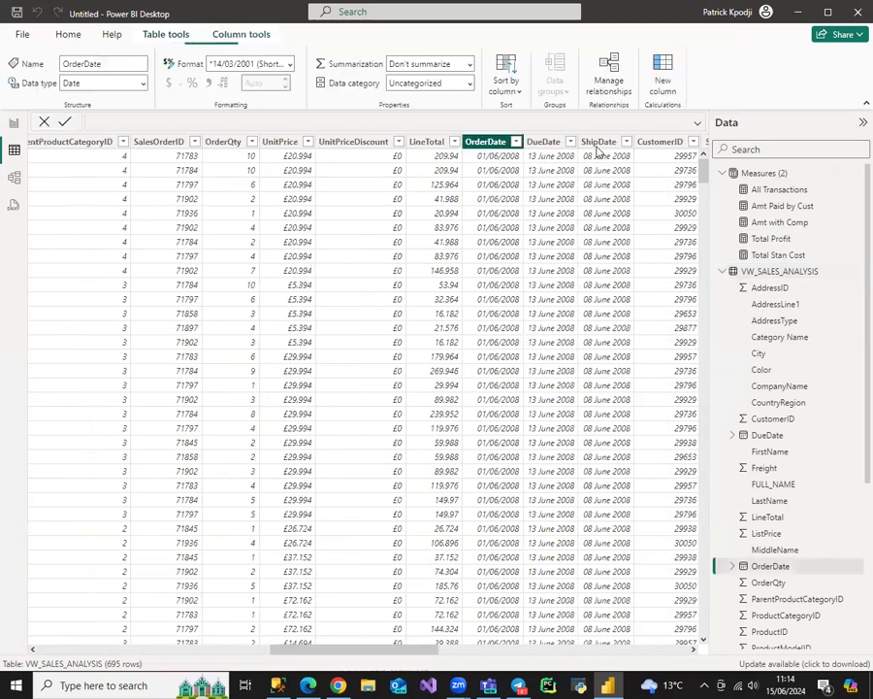
click(598, 142)
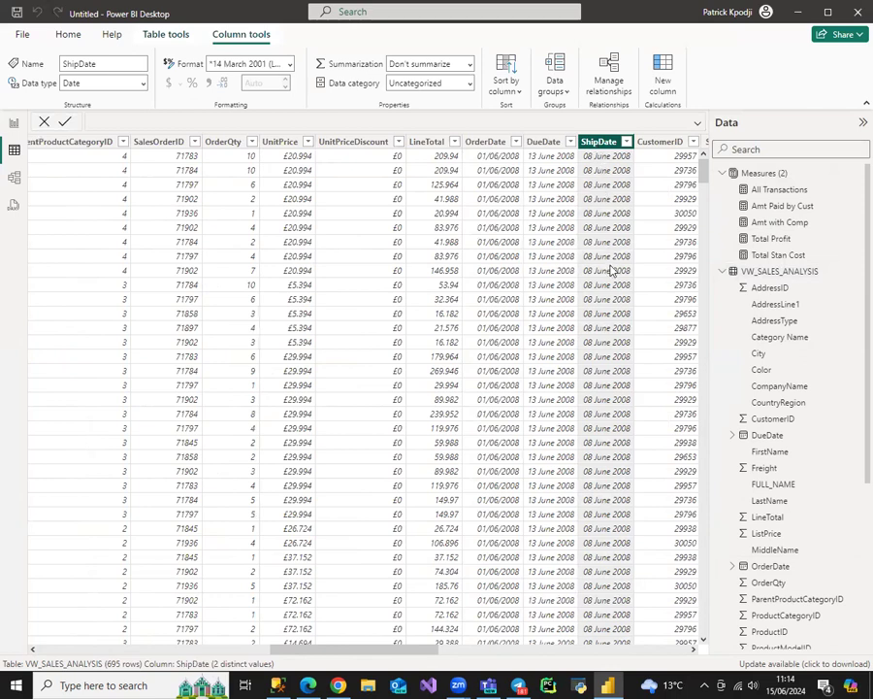
click(664, 97)
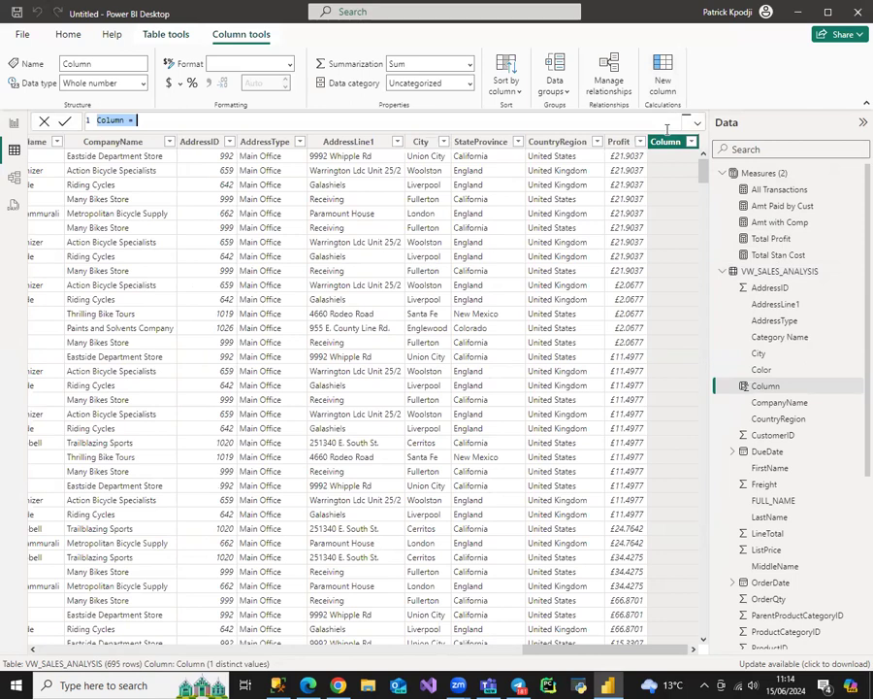
text(Da)
text(ys t)
text(o sh)
text(ip)
text( =)
text(tem = )
text(dated)
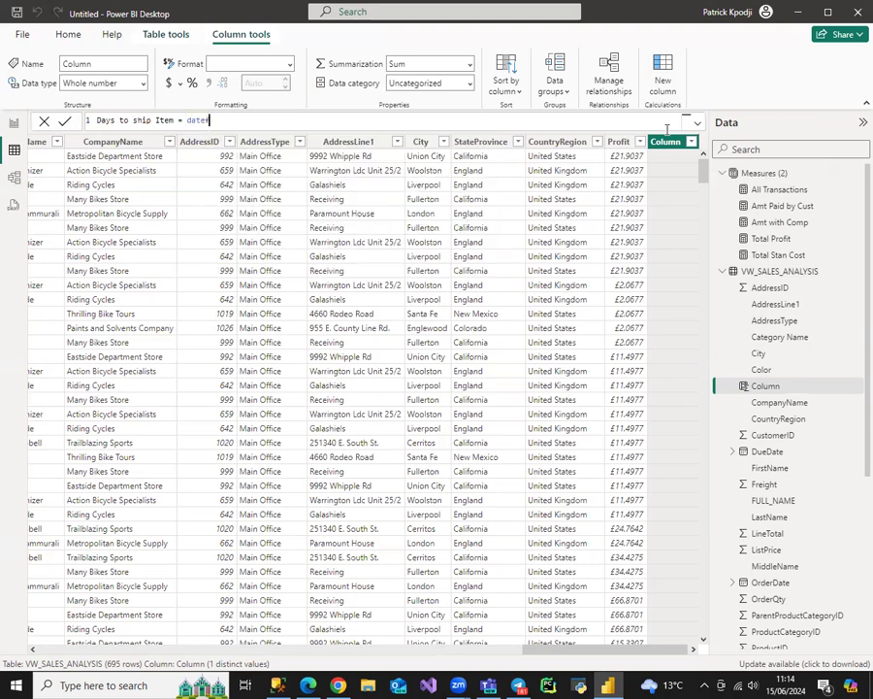
key(Tab)
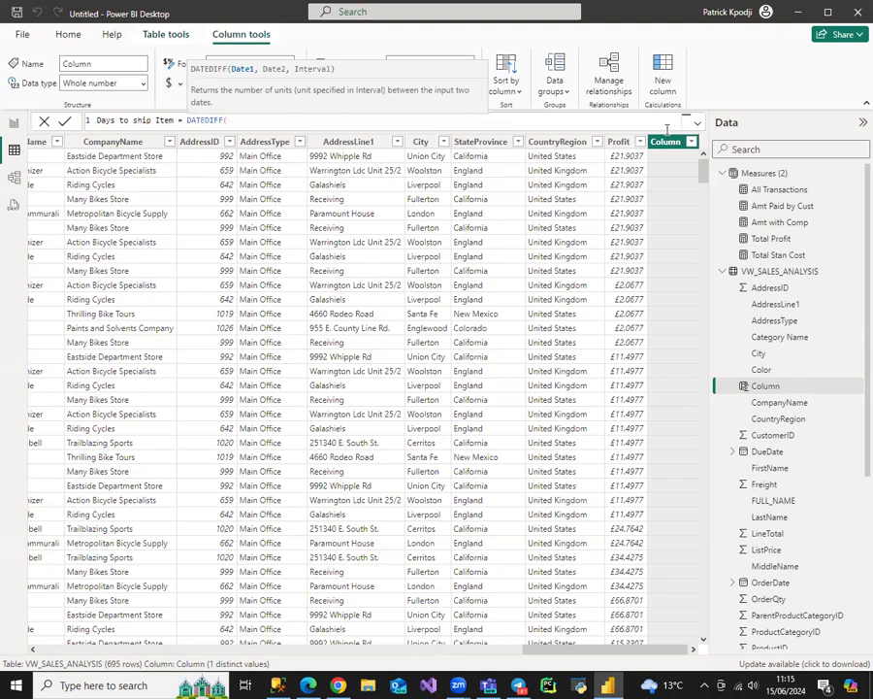
Enter VW_SALES_ANALYSIS[OrderDate] and VW_SALES_ANALYSIS[ShipDate].[Day] as the DATEDIFF arguments of Days to ship Item and commit the formula.
text(ord)
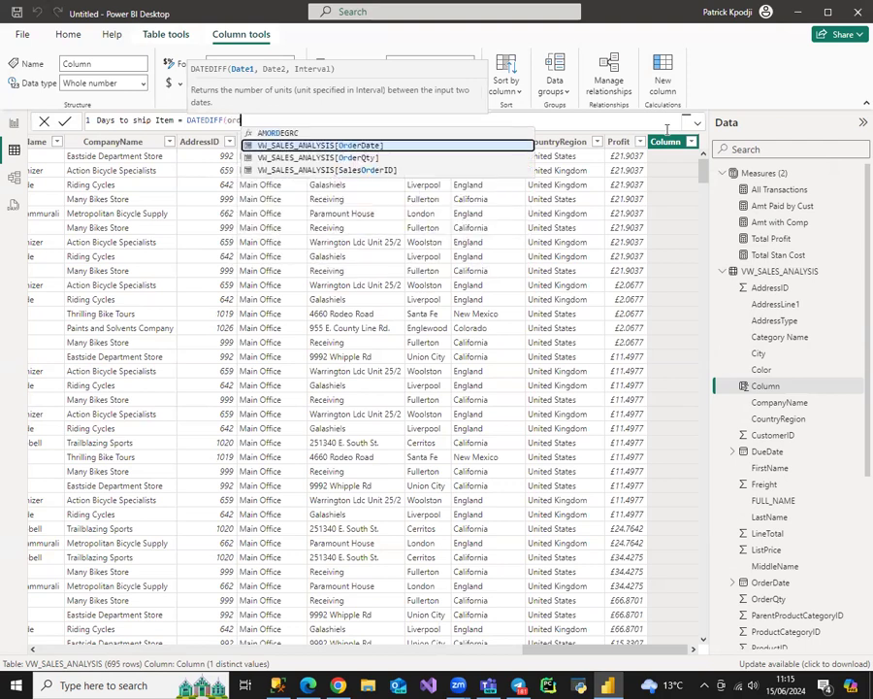
key(Tab)
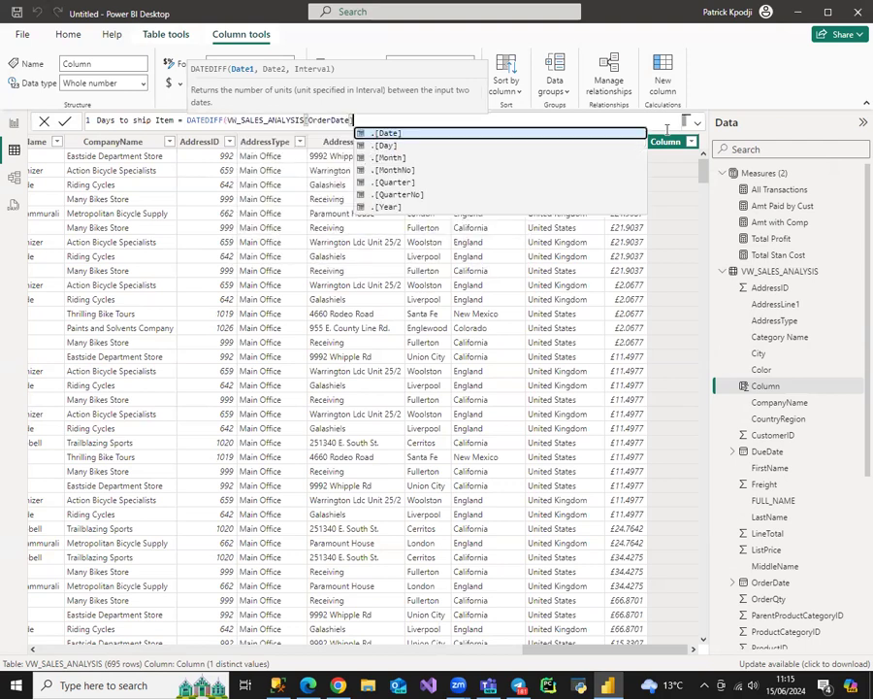
text(,)
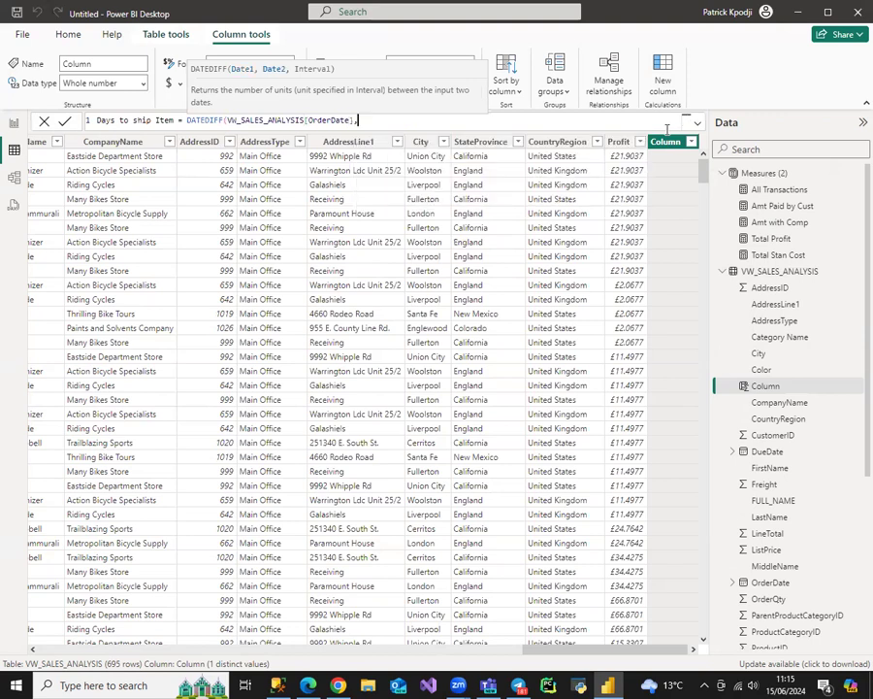
text(ship)
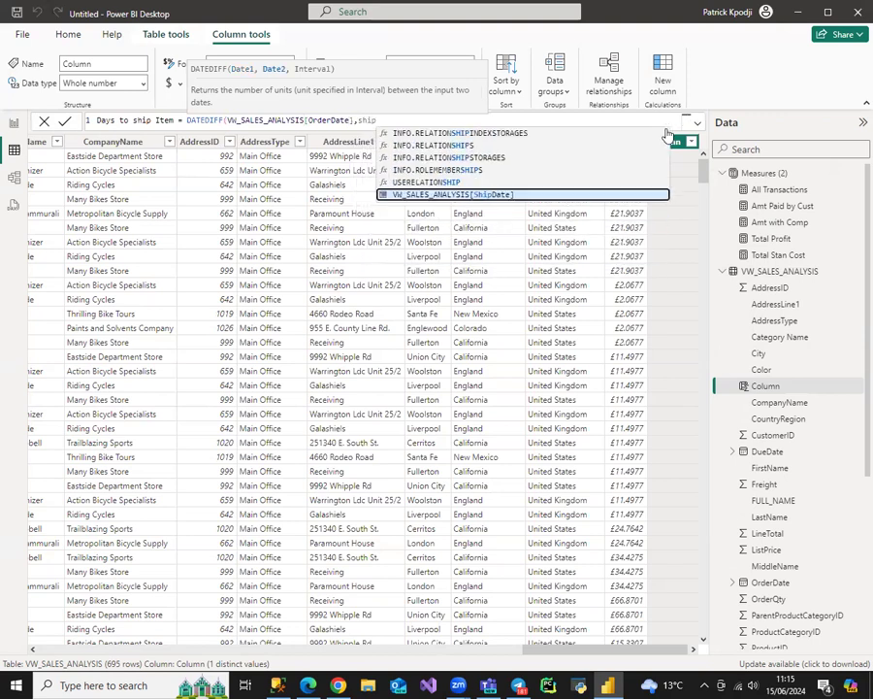
key(Tab)
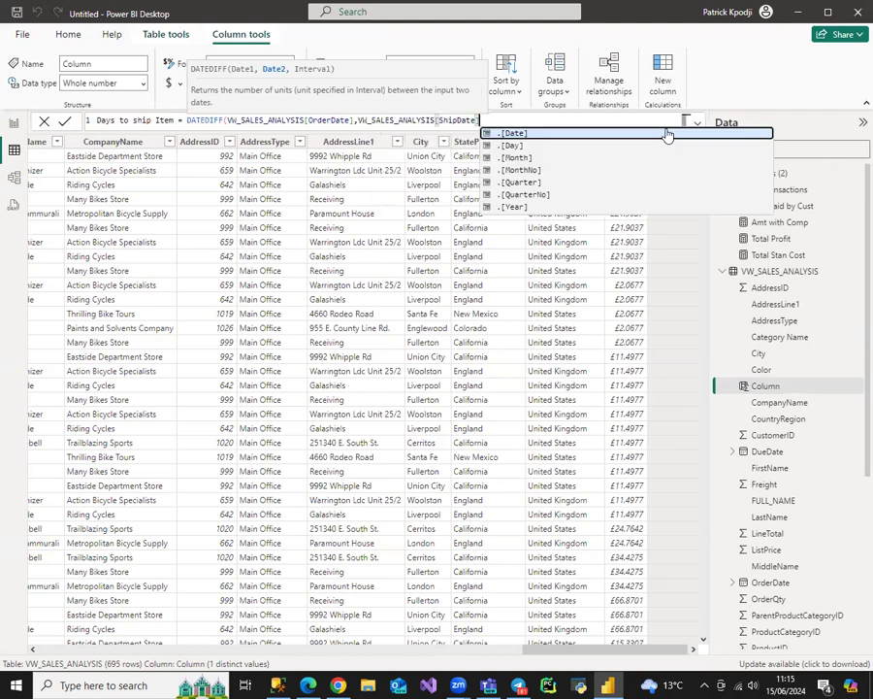
key(Down)
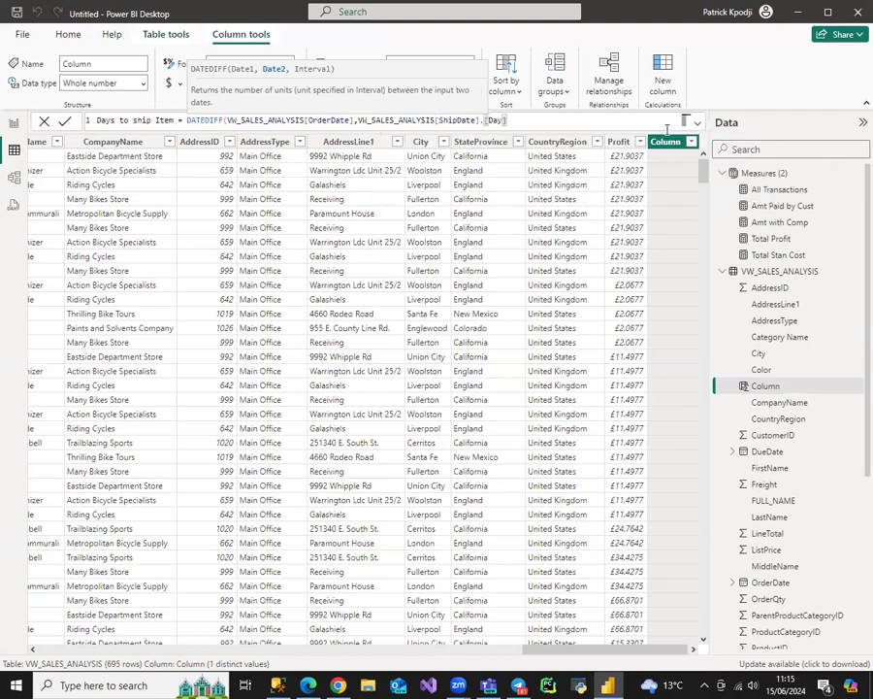
key(Return)
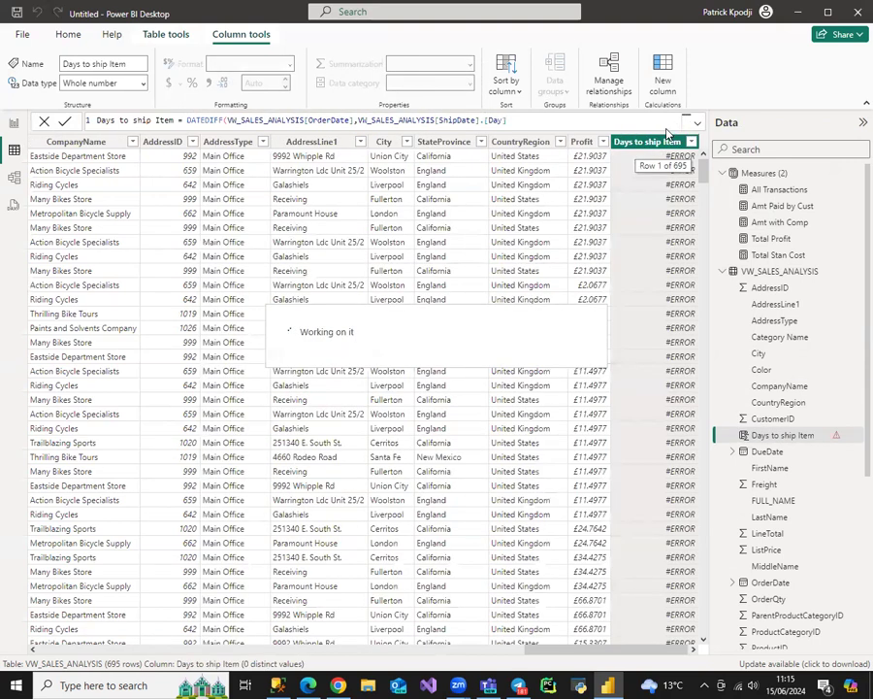
Correct the formula to DATEDIFF(VW_SALES_ANALYSIS[OrderDate],VW_SALES_ANALYSIS[ShipDate],DAY) by replacing .[Day] with the DAY interval, and commit it.
click(517, 120)
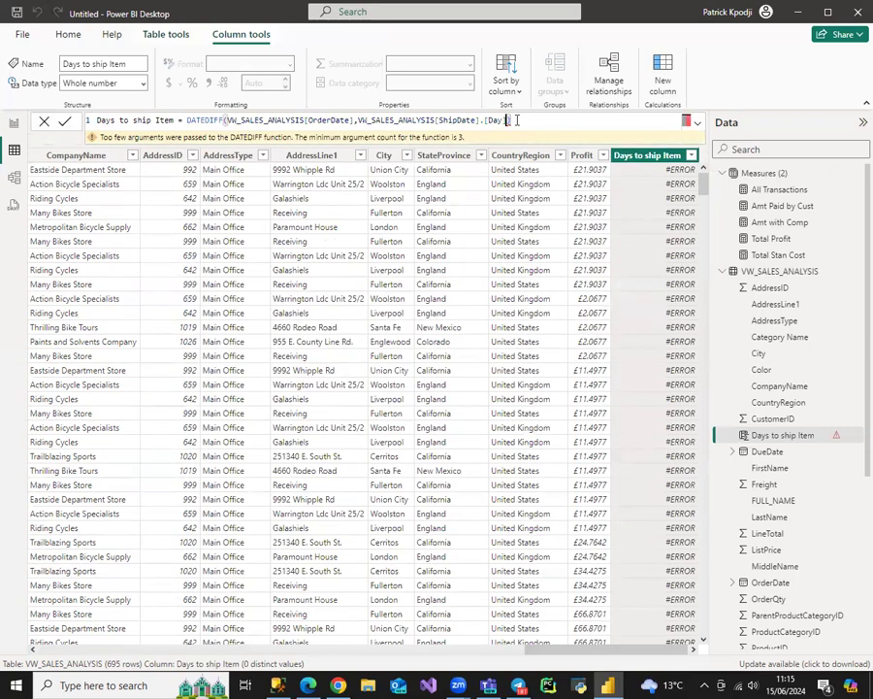
key(BackSpace)
key(BackSpace)
key(BackSpace)
key(BackSpace)
key(BackSpace)
key(BackSpace)
key(BackSpace)
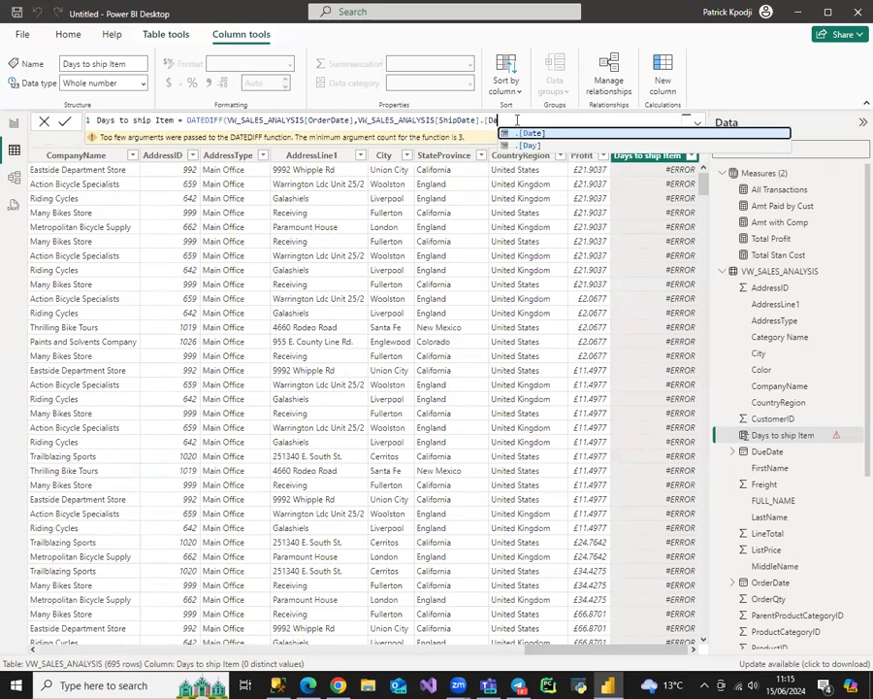
text(,DAY)
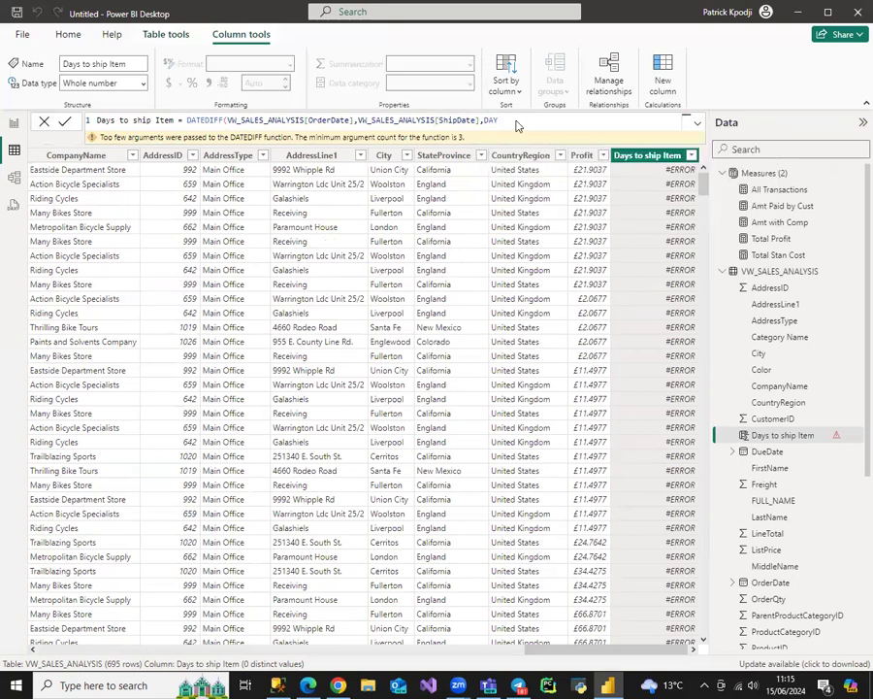
key(Return)
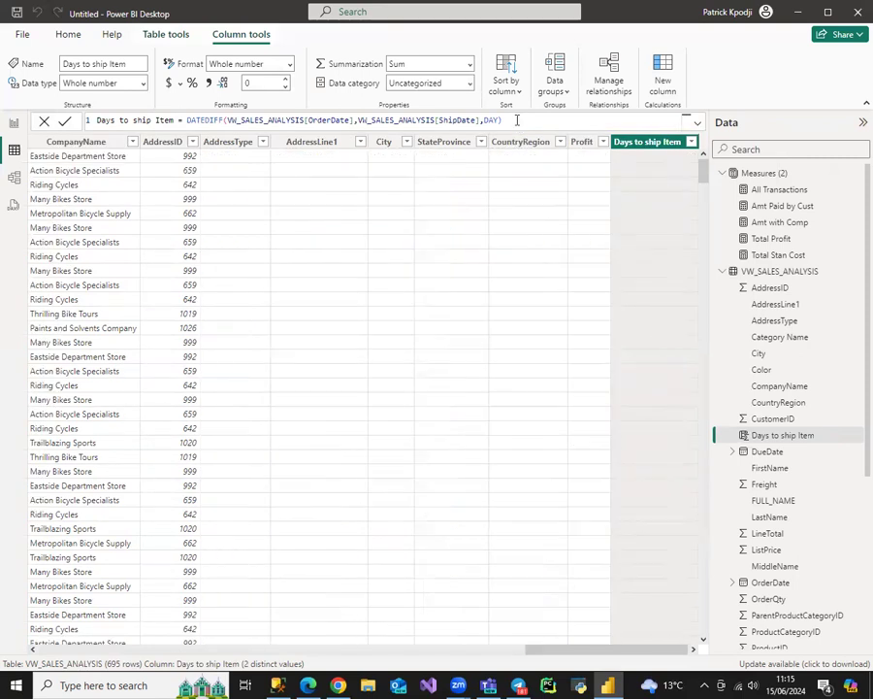
Inspect the Days to ship Item column in VW_SALES_ANALYSIS and check its distinct values in the filter list.
click(762, 172)
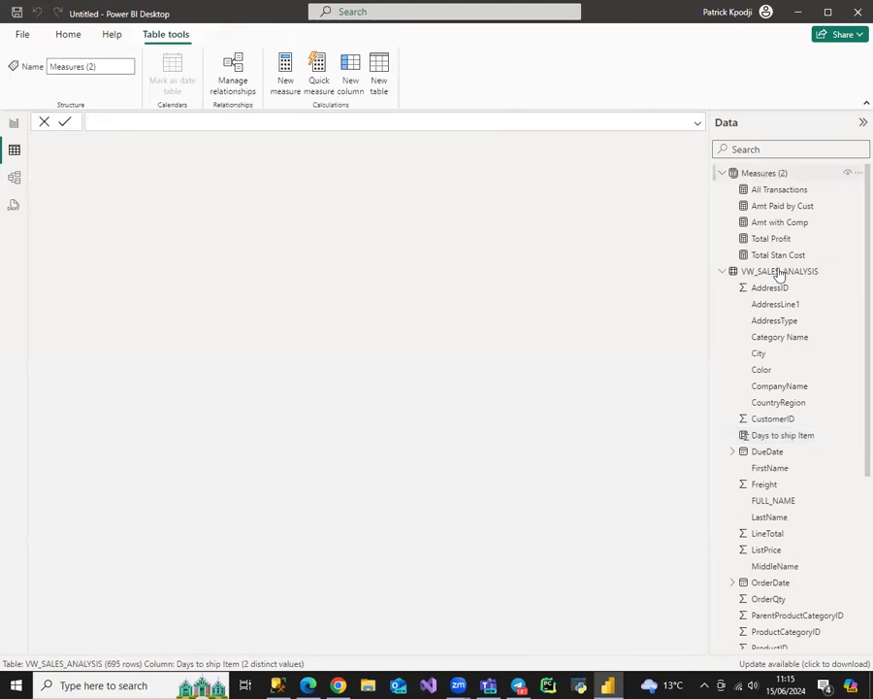
click(780, 272)
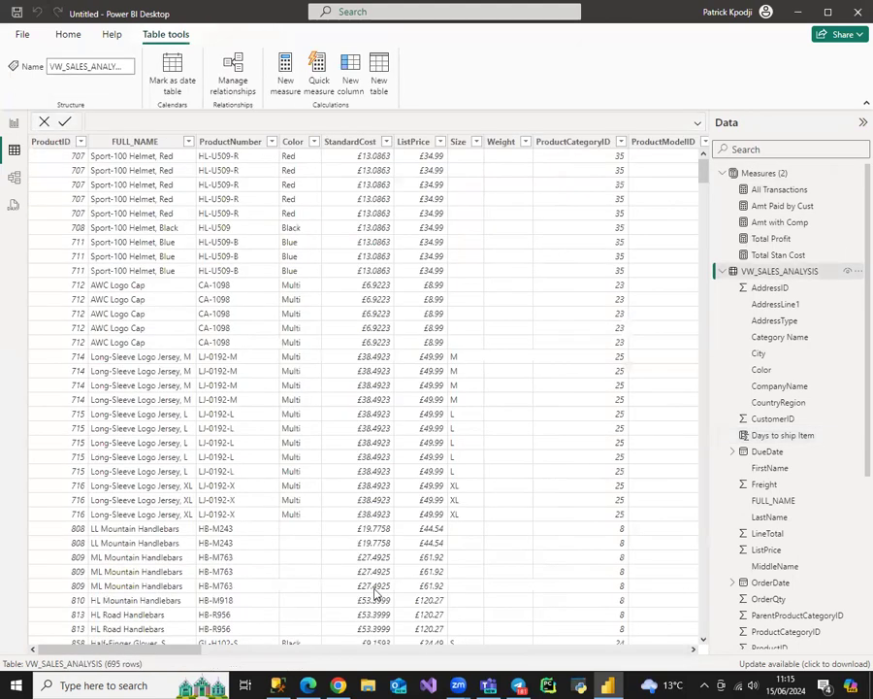
click(679, 649)
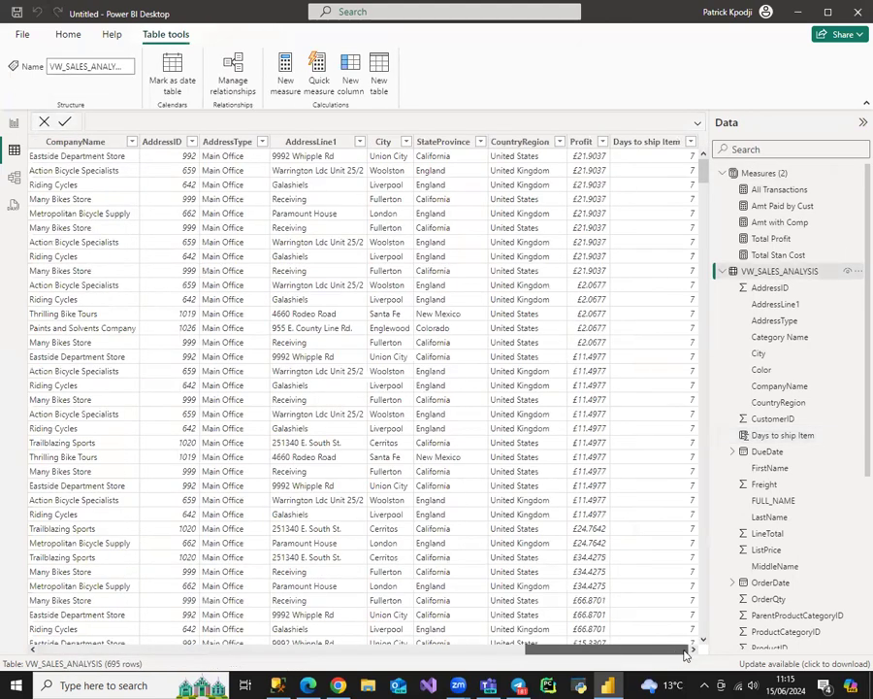
click(691, 146)
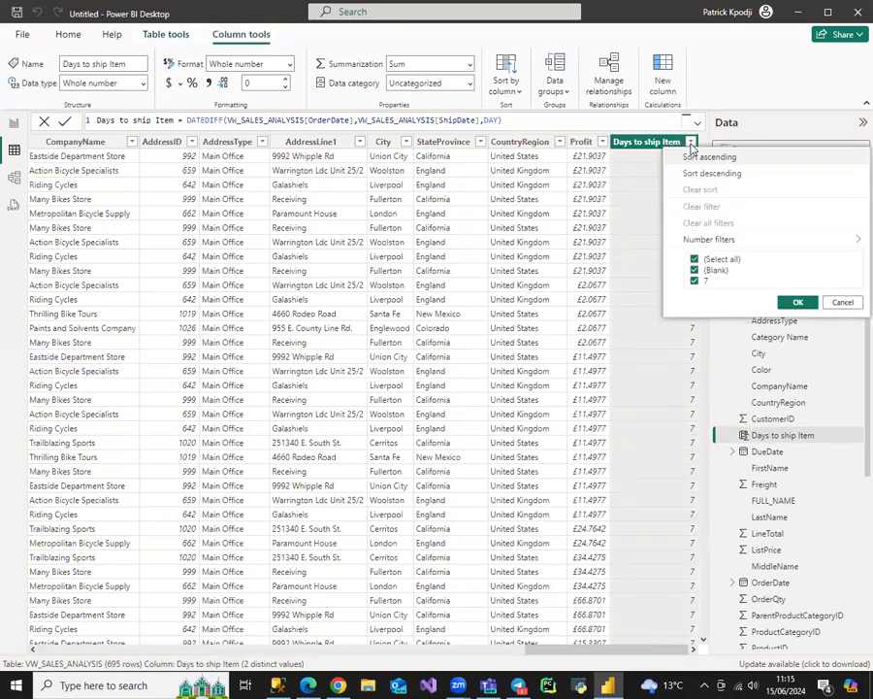
click(638, 145)
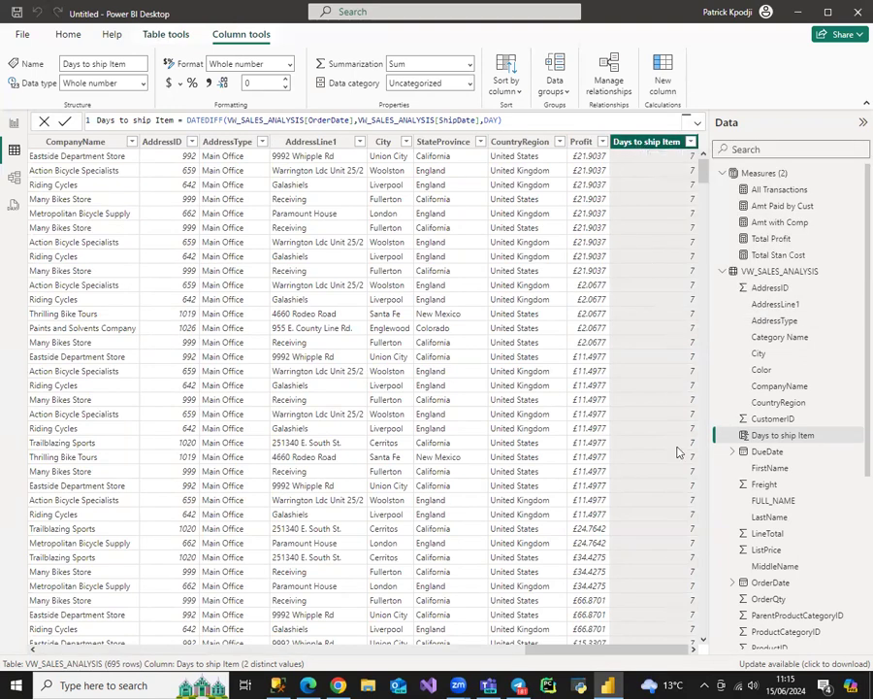
Check the distinct dates in the ShipDate and OrderDate columns and look over the remaining columns of the table.
drag(664, 653, 451, 662)
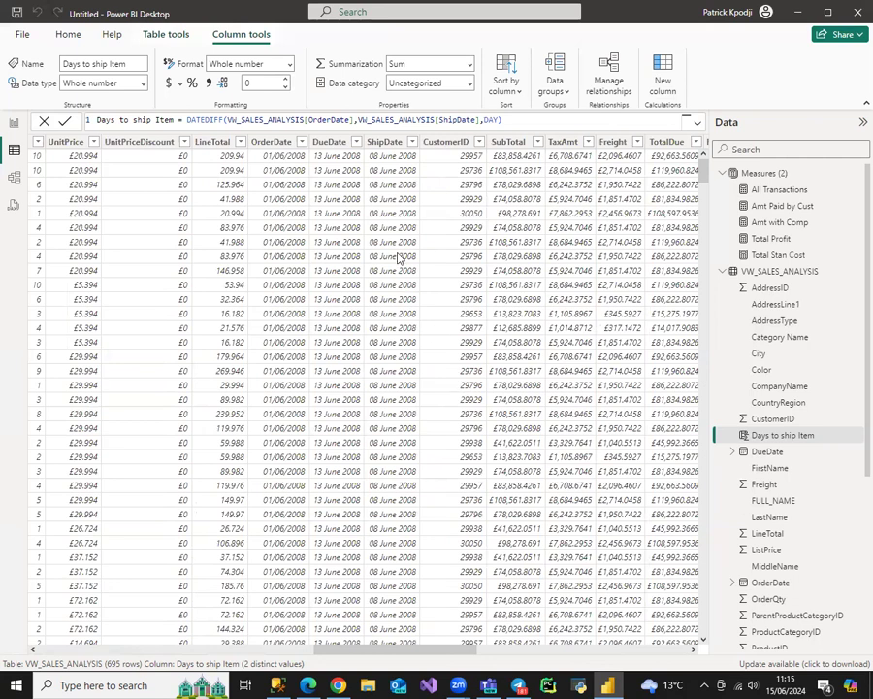
click(412, 143)
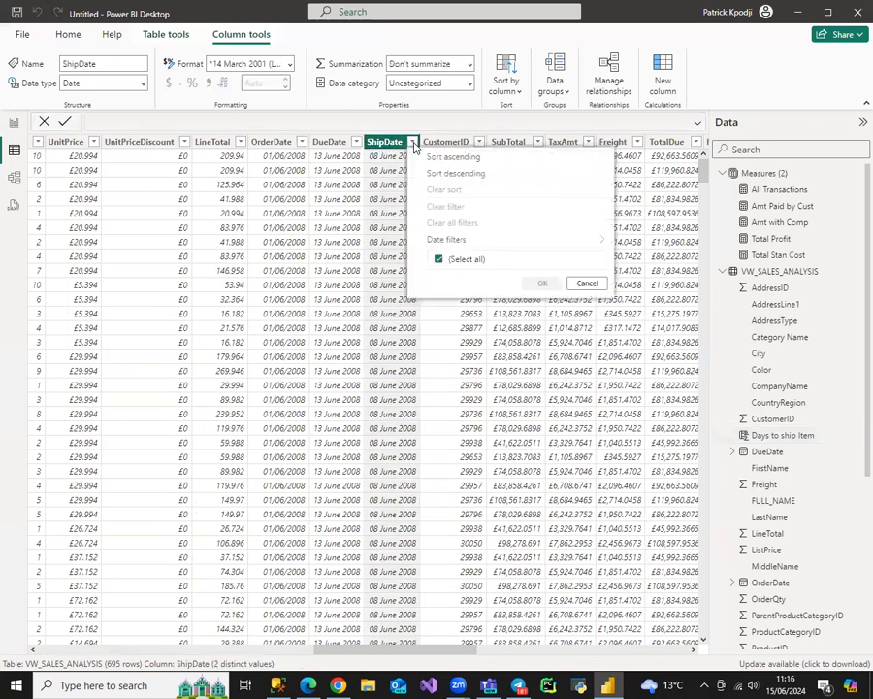
click(358, 144)
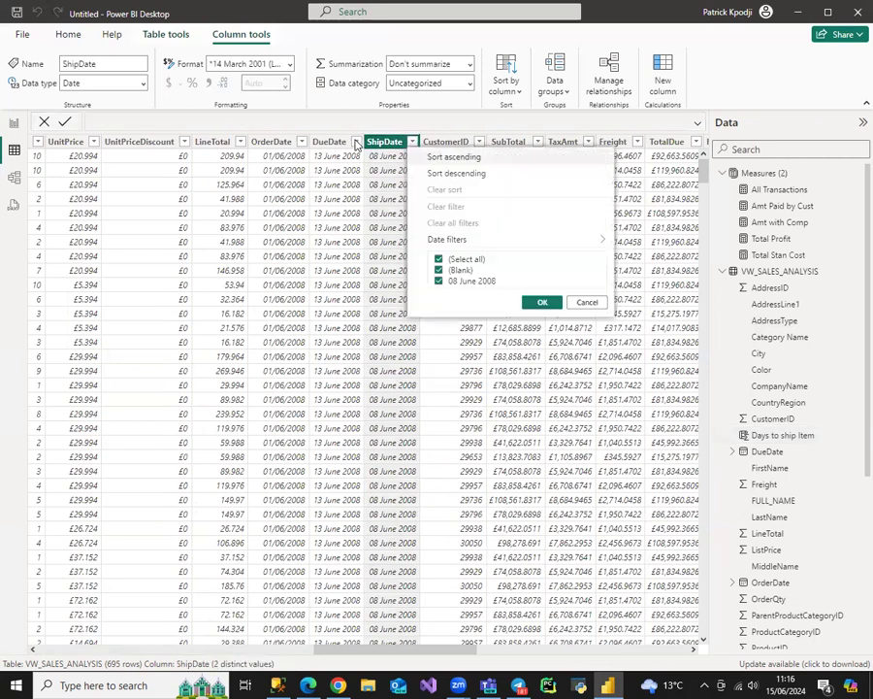
click(302, 143)
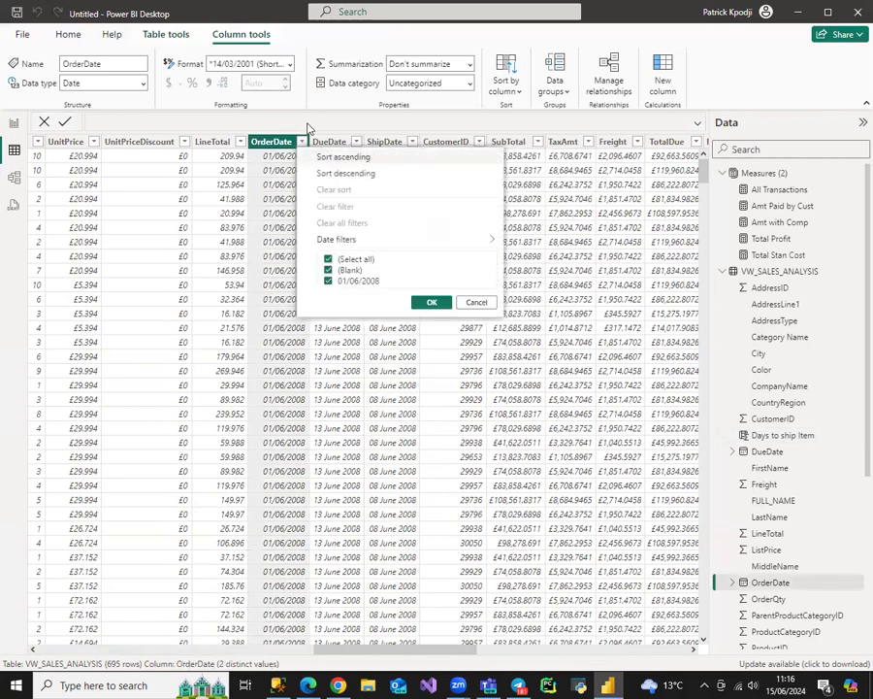
click(313, 128)
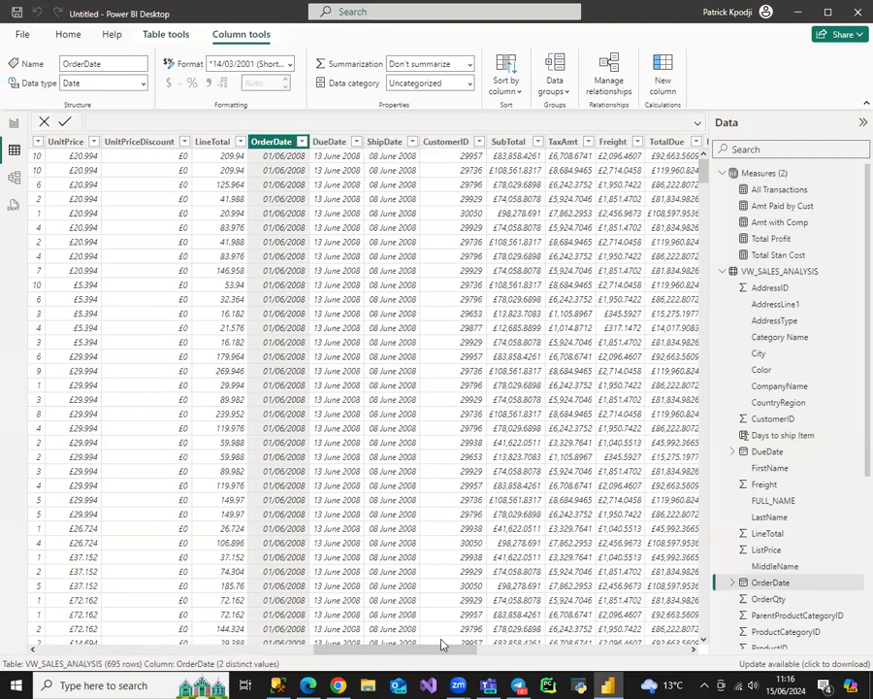
drag(444, 648, 143, 663)
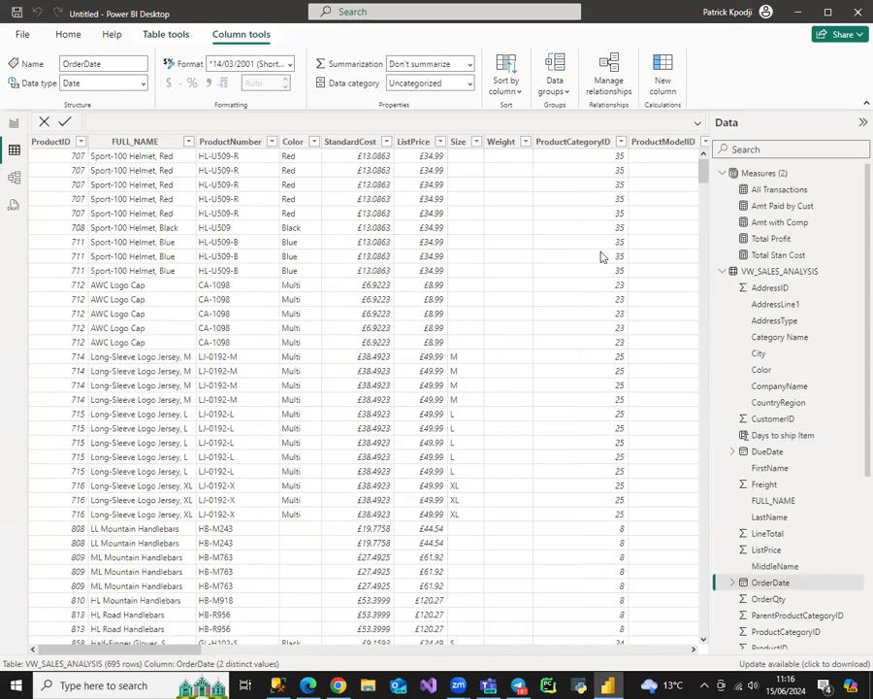
drag(155, 663, 655, 669)
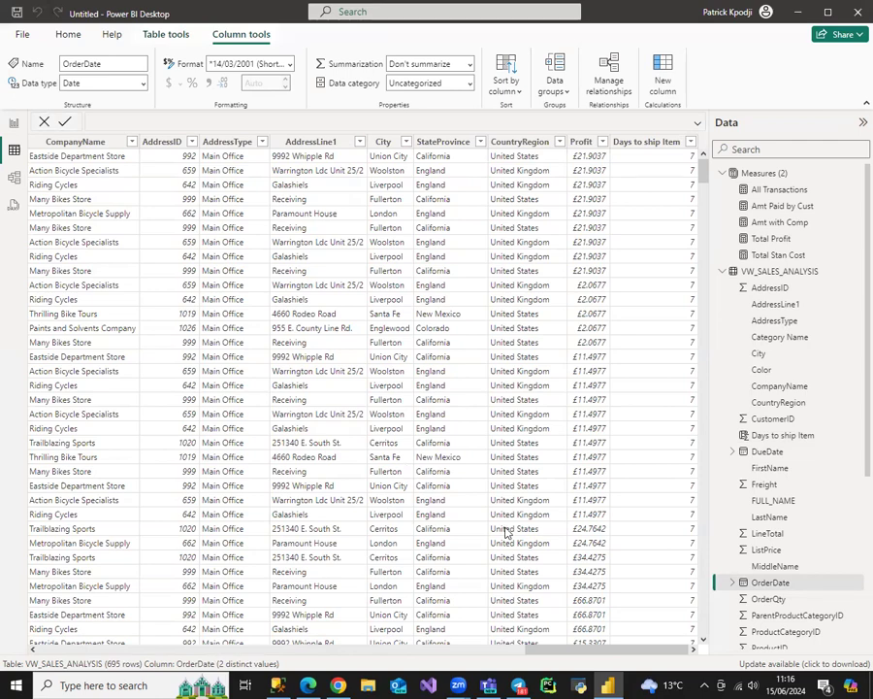
drag(599, 652, 77, 626)
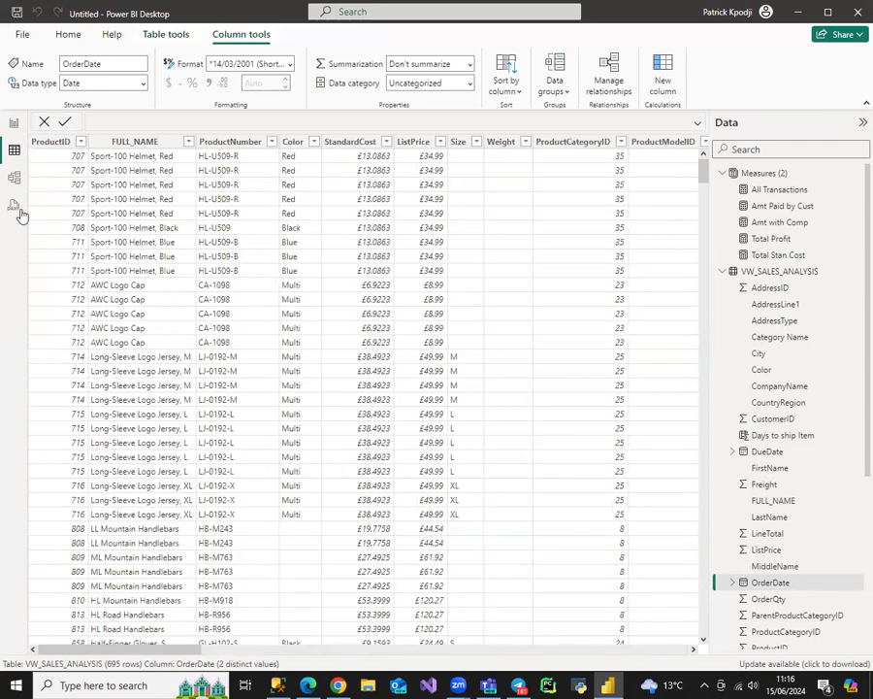
Remove the All Transactions card from Page 1 of the report.
click(14, 124)
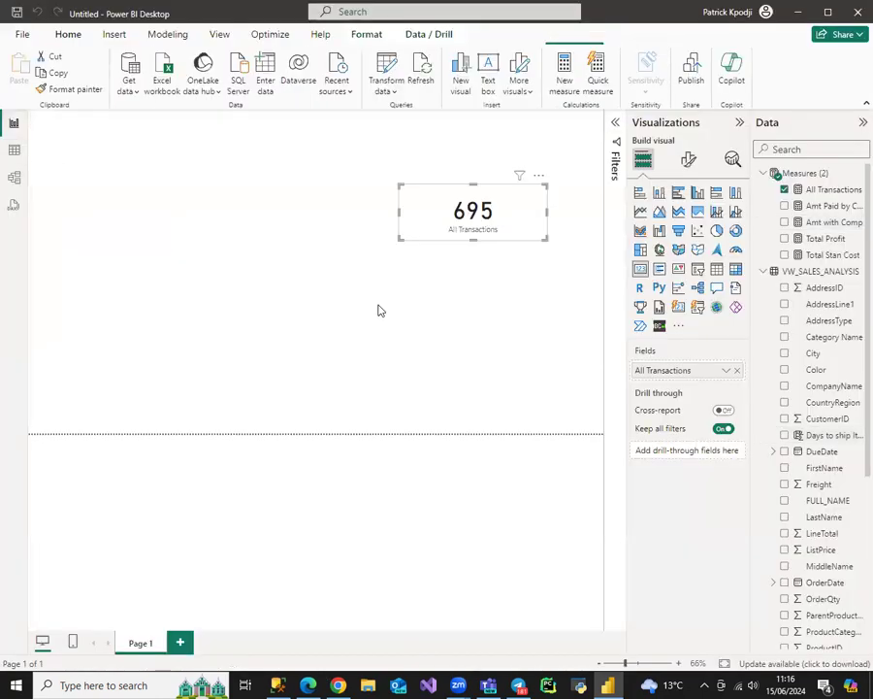
click(538, 181)
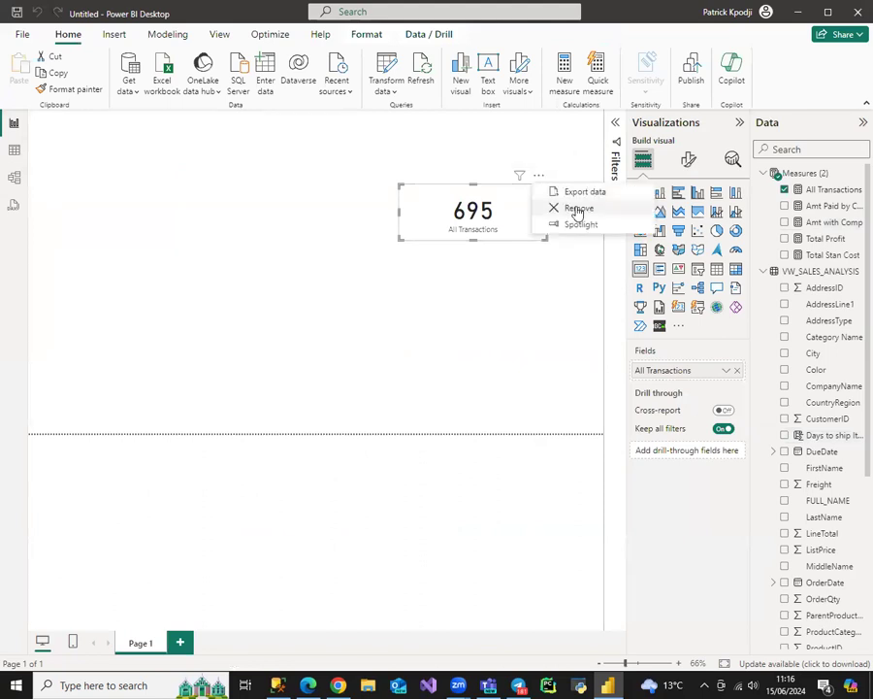
click(561, 209)
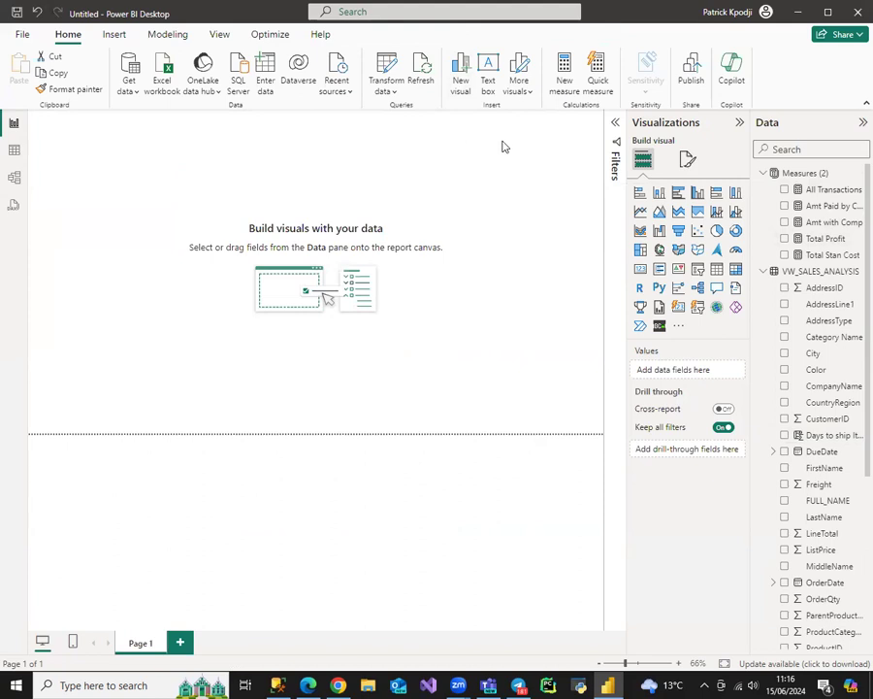
Insert a rectangle shape and resize it into a thin banner spanning most of the report page's upper edge.
click(109, 35)
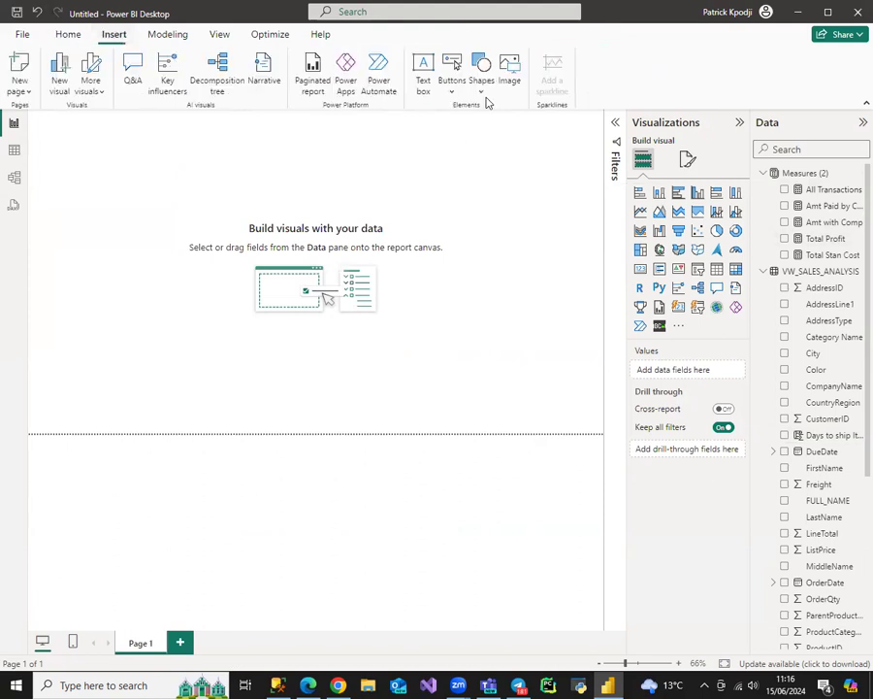
click(480, 93)
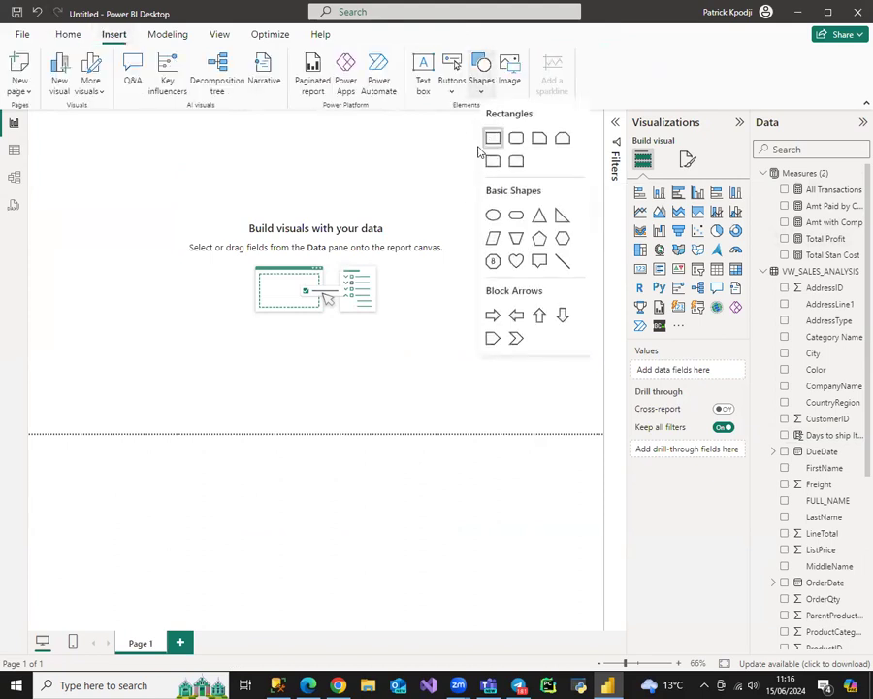
click(493, 135)
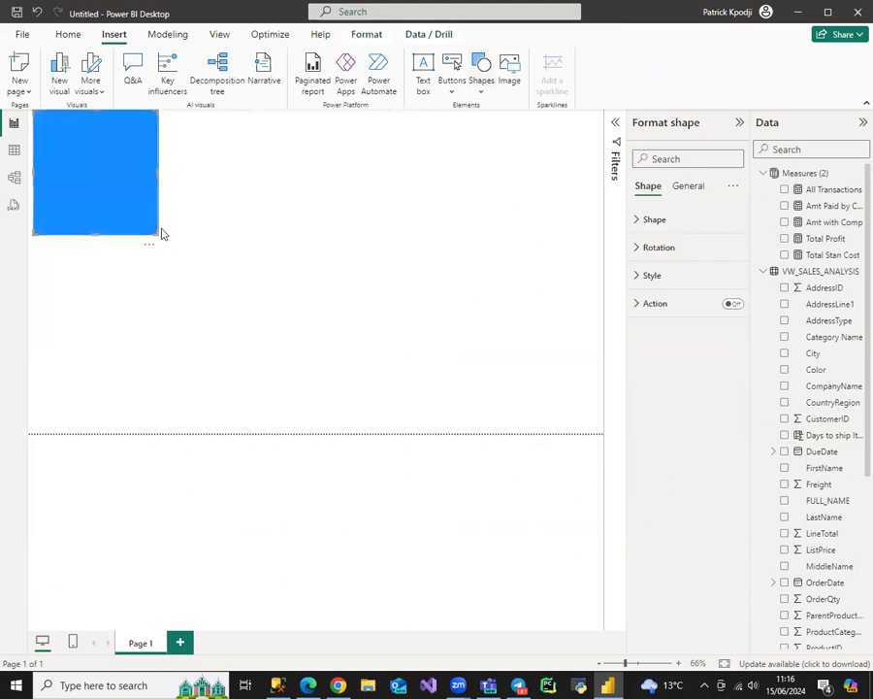
drag(152, 230, 564, 129)
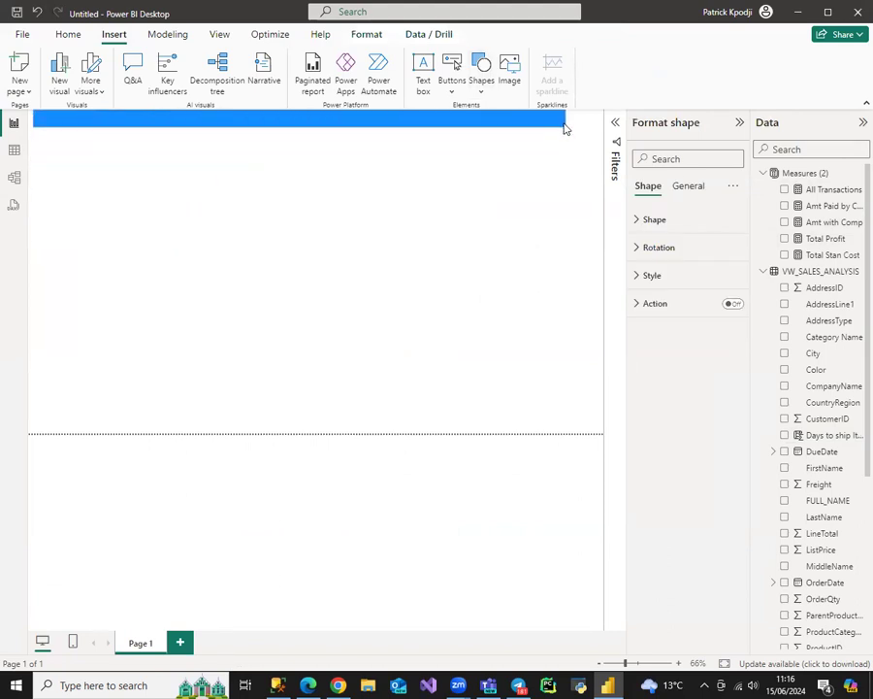
Set the banner rectangle's fill transparency to 84%.
click(652, 275)
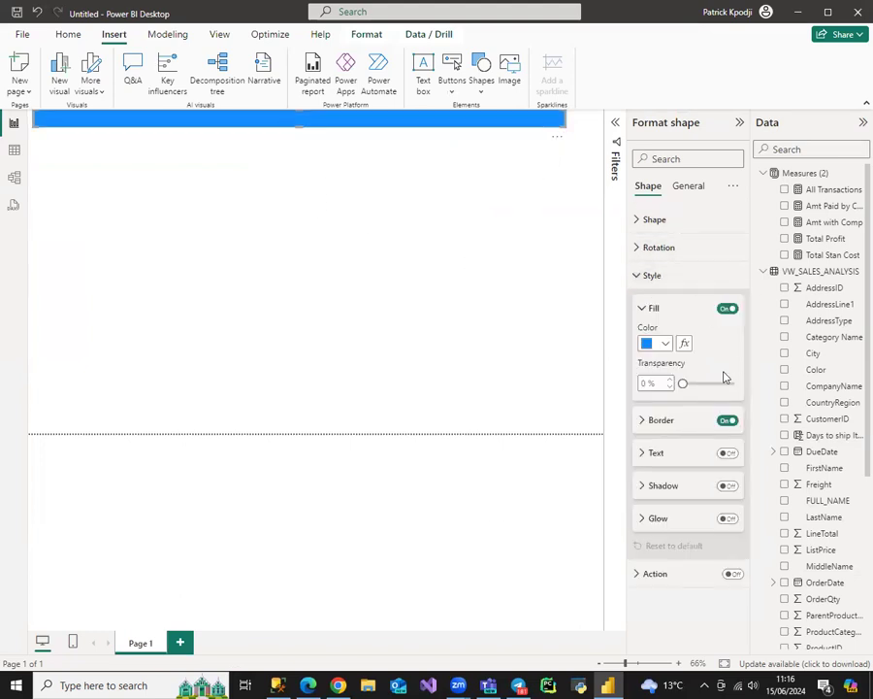
drag(685, 384, 726, 383)
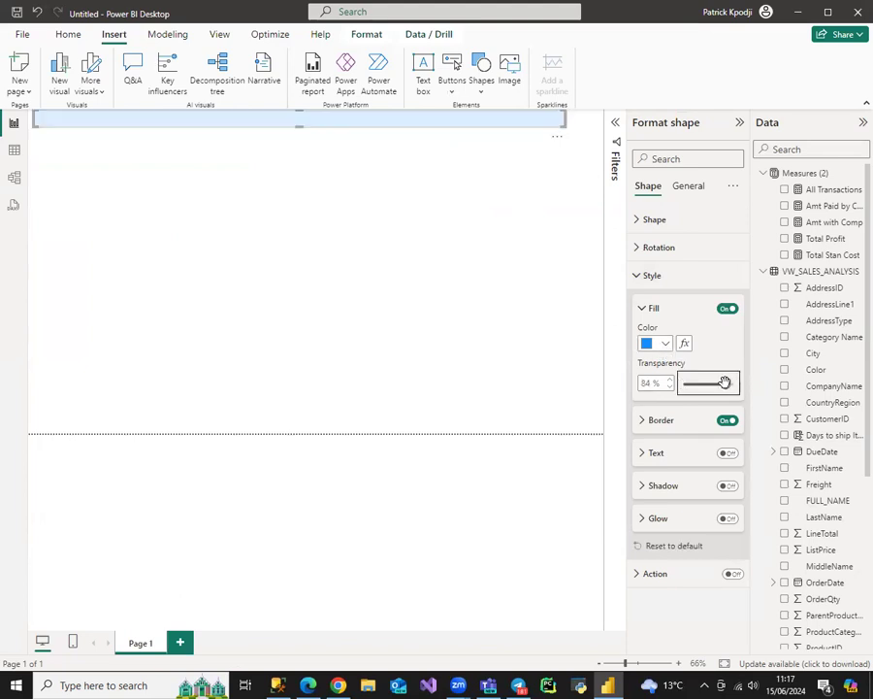
click(517, 272)
Turn off the border of the banner rectangle.
click(512, 124)
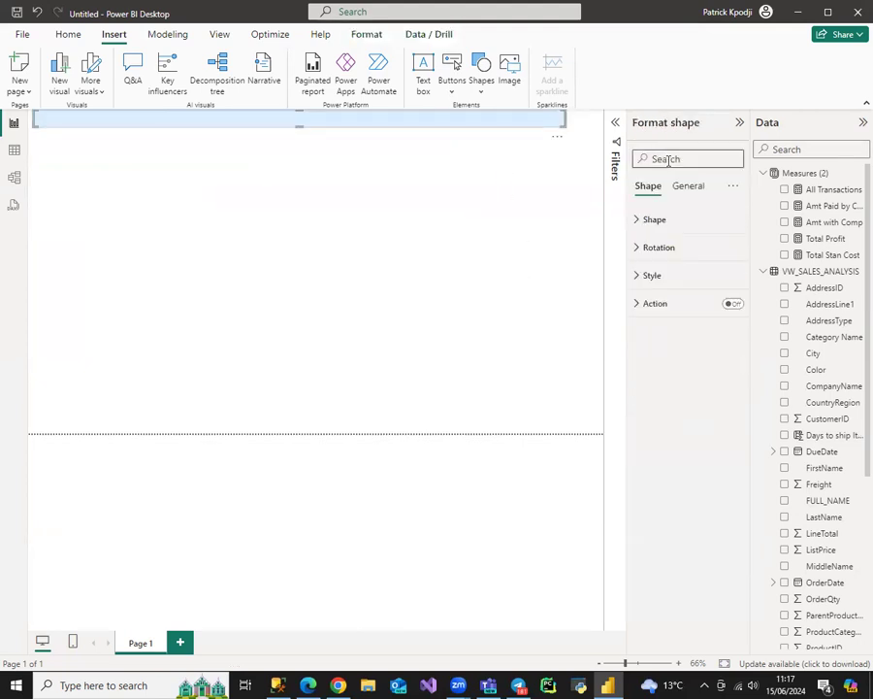
click(668, 275)
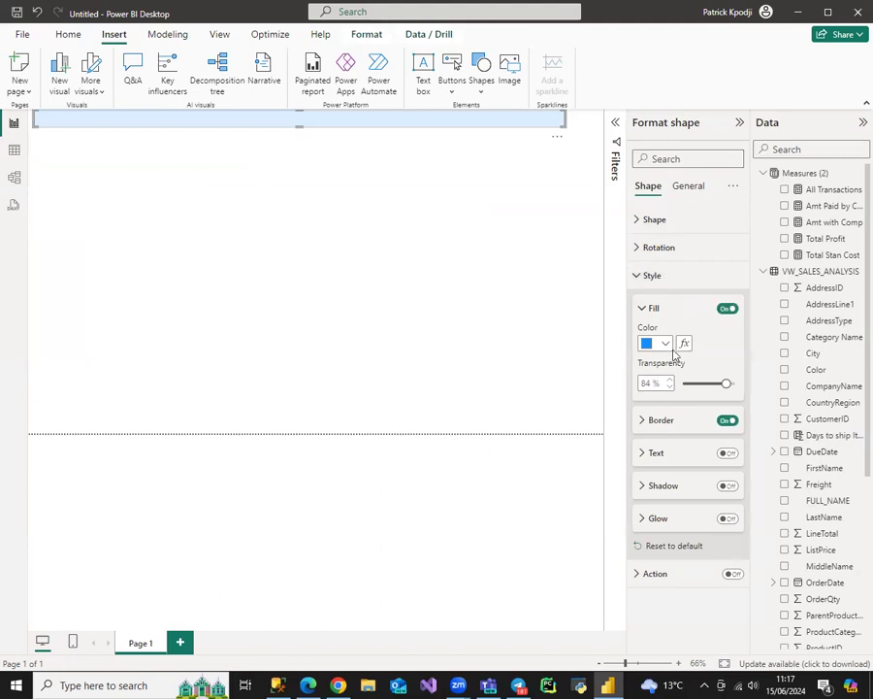
click(725, 421)
click(509, 287)
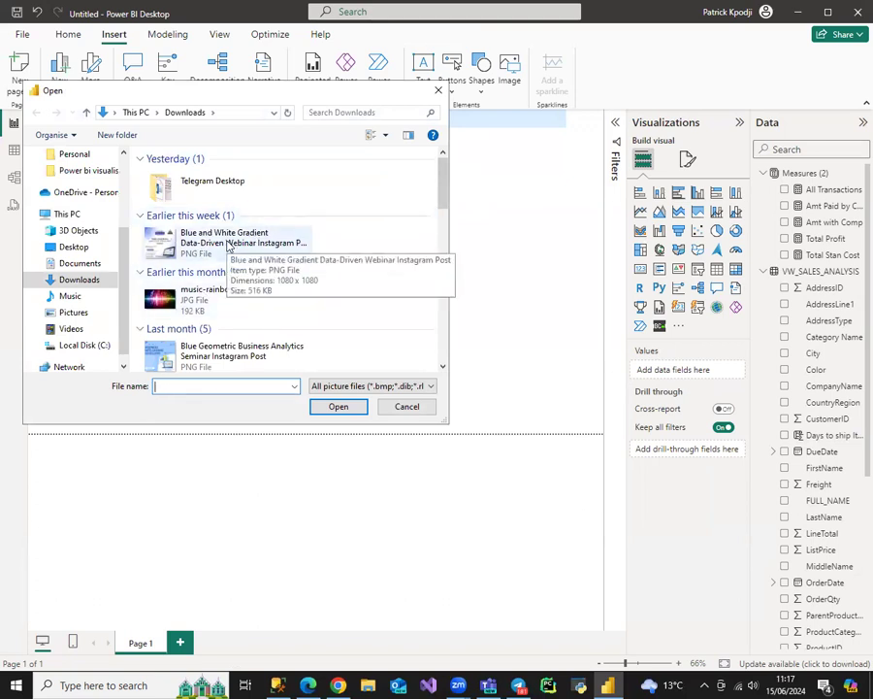
Insert the Blue and White Gradient Data-Driven Webinar image as a tiny logo in the page's upper-right corner and widen the banner to meet it.
double_click(229, 247)
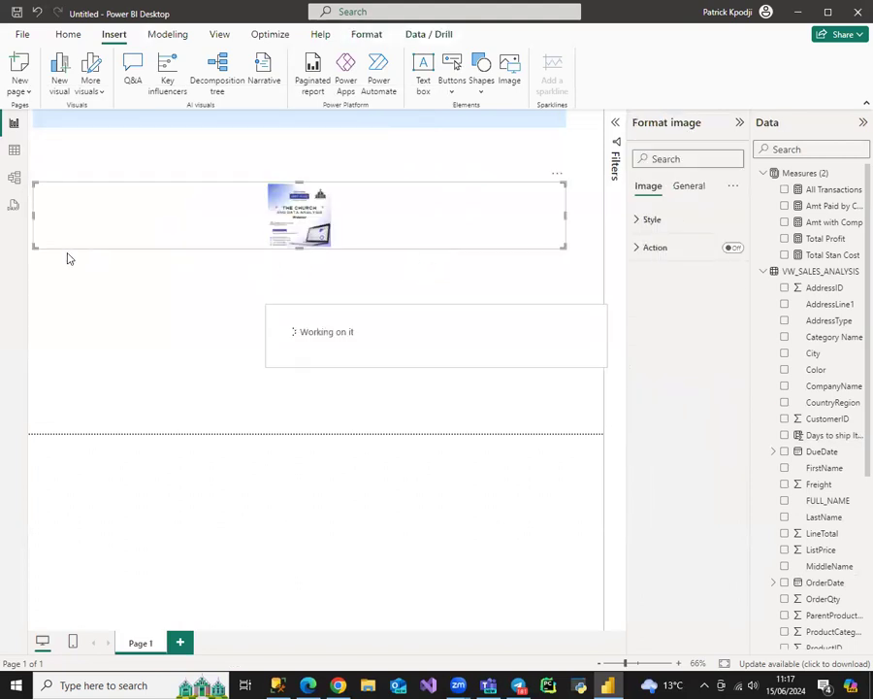
drag(240, 250, 323, 234)
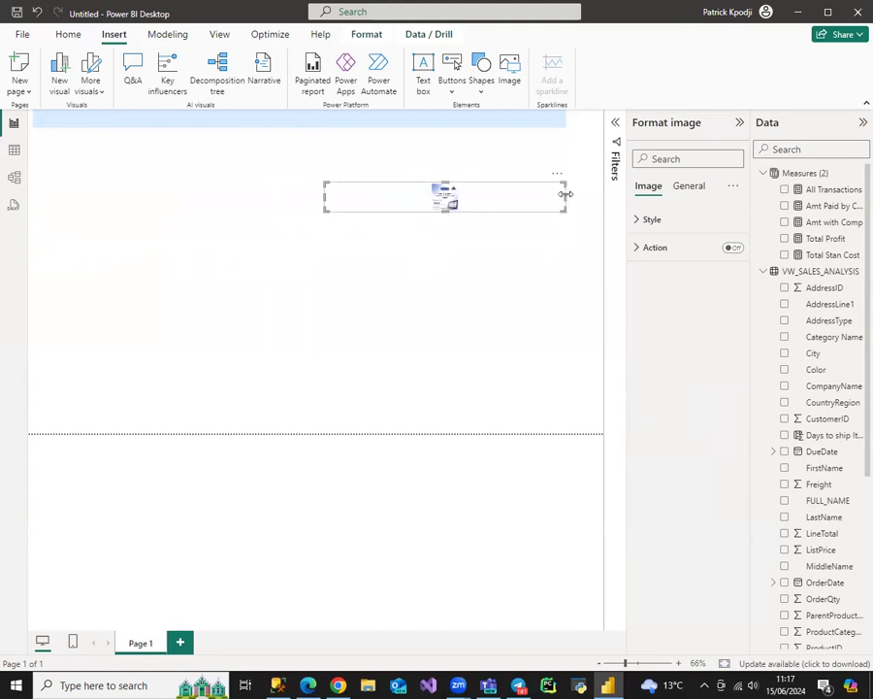
drag(560, 193, 580, 124)
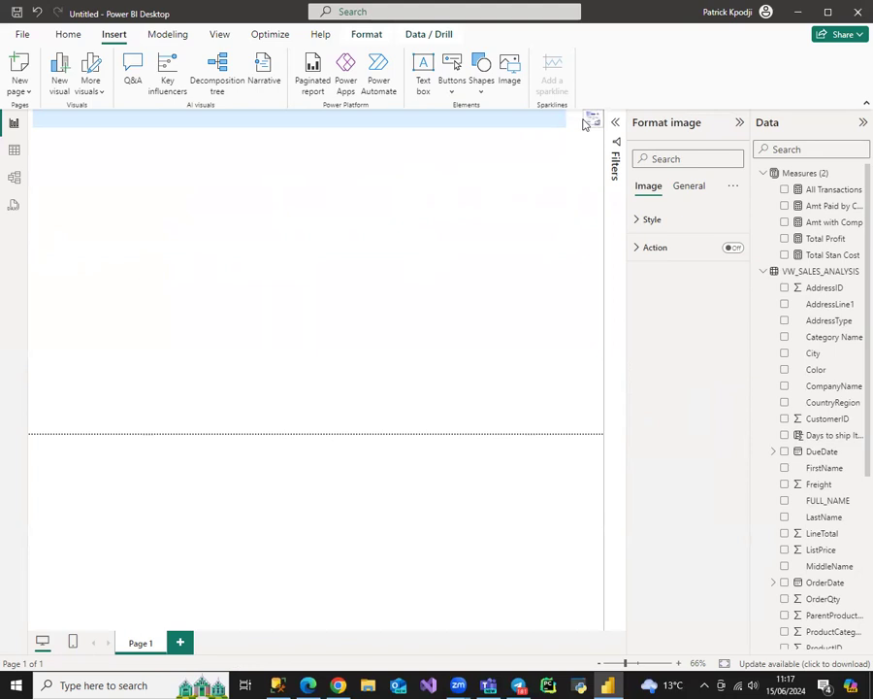
click(563, 119)
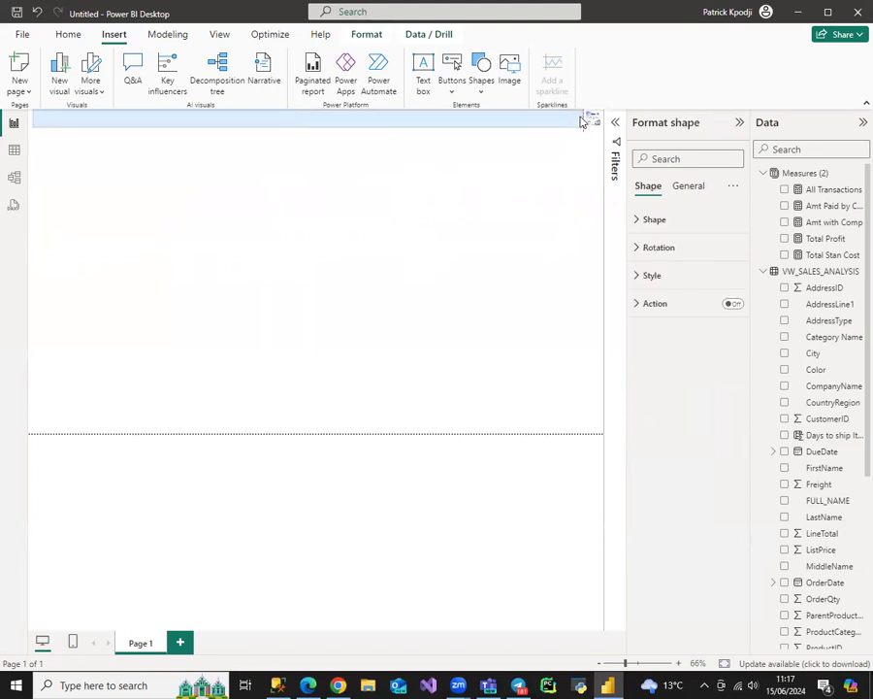
click(408, 209)
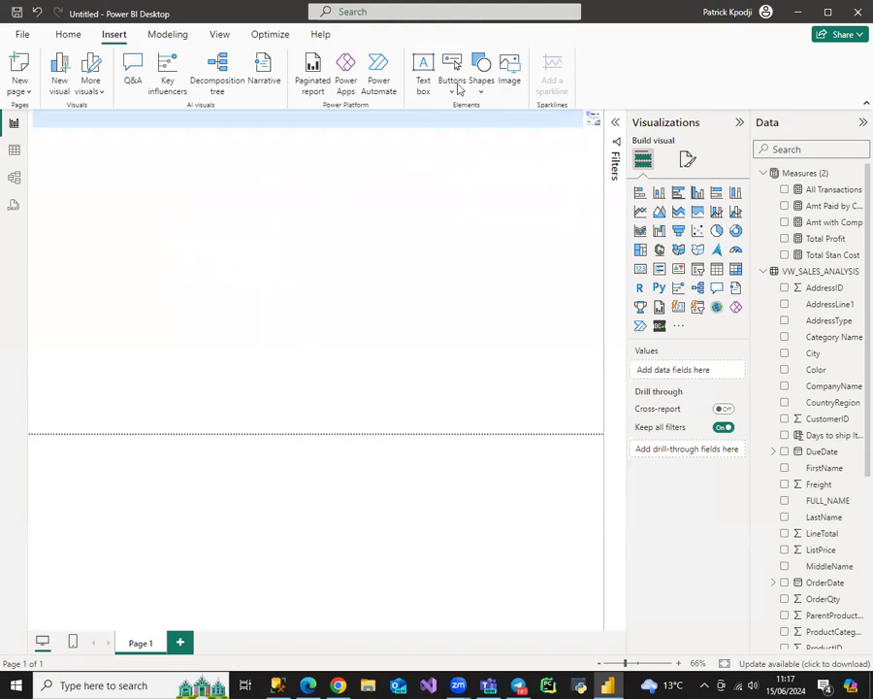
Add a text box reading "Product Sales Analysis" and fit it inside the middle of the banner.
click(422, 87)
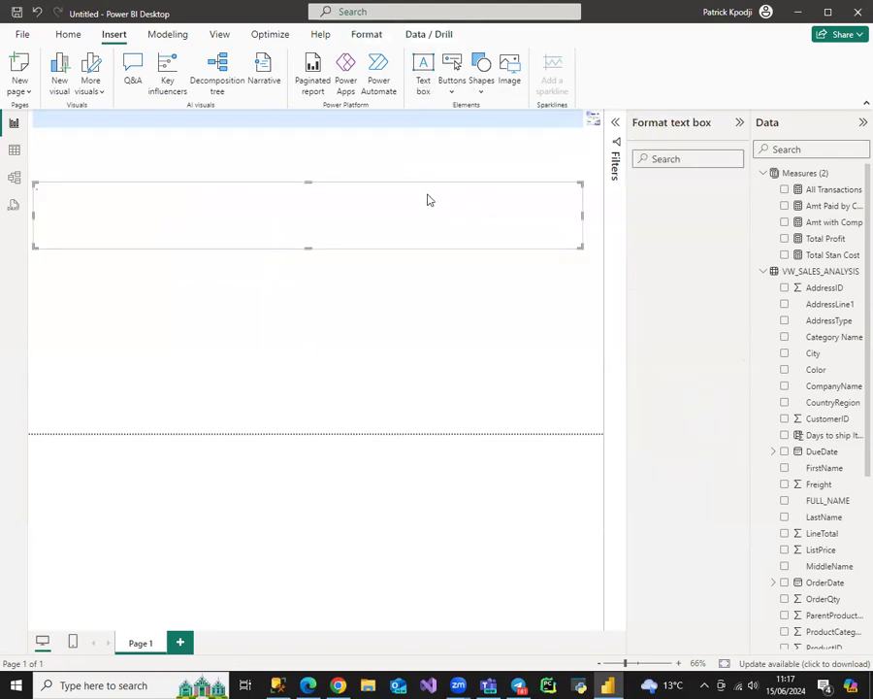
drag(574, 171, 419, 136)
drag(30, 143, 230, 147)
drag(325, 176, 333, 127)
click(343, 117)
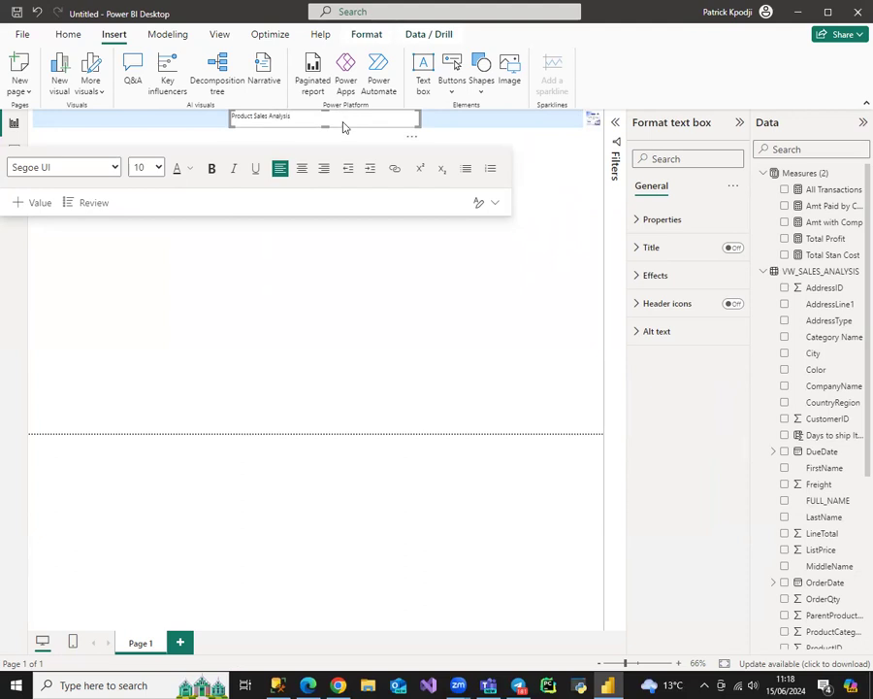
Format the "Product Sales Analysis" heading as bold, size 16 and centred in its text box.
drag(299, 114, 226, 122)
click(212, 168)
click(145, 167)
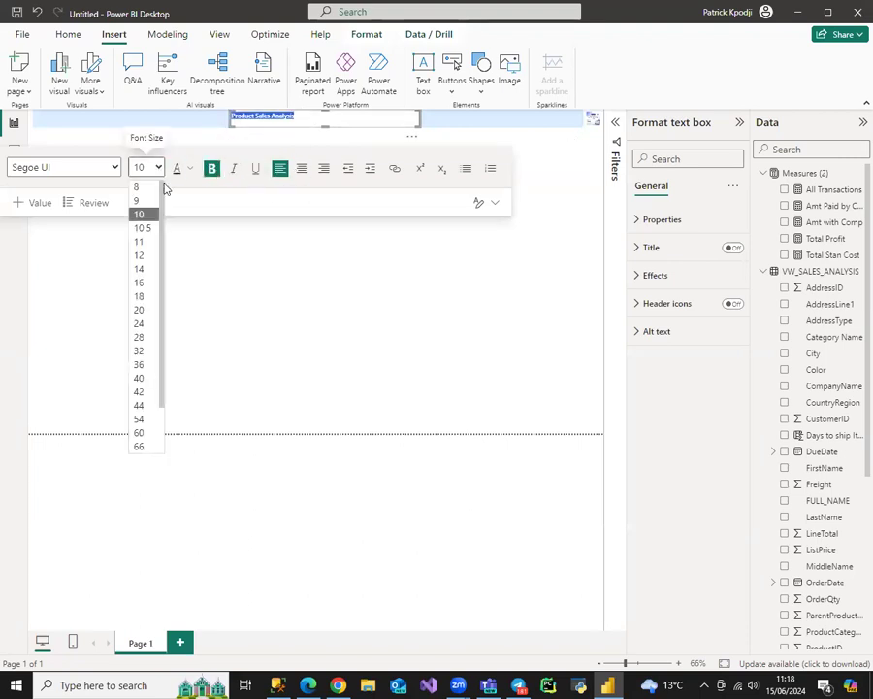
click(140, 282)
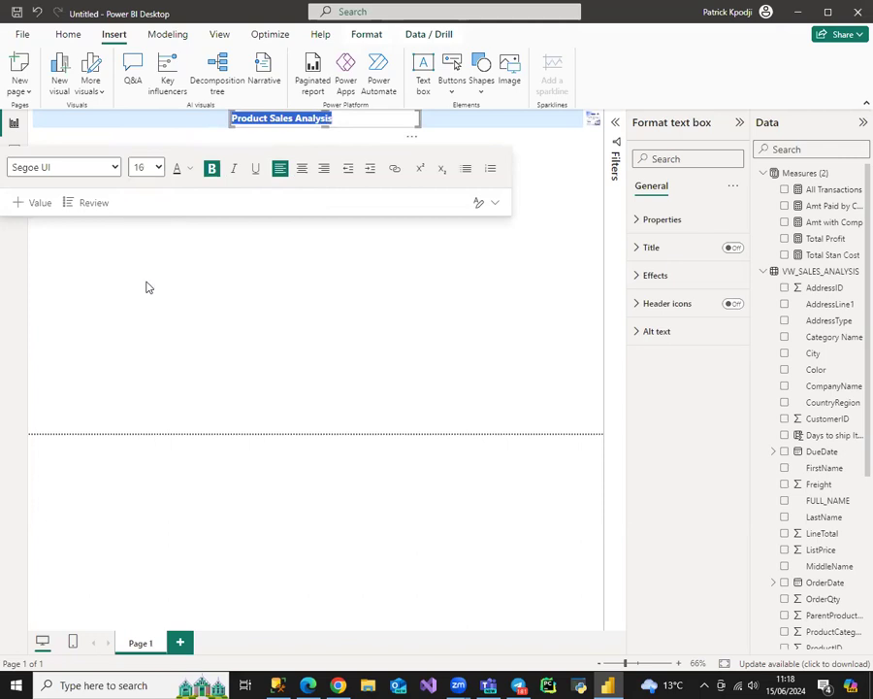
click(157, 167)
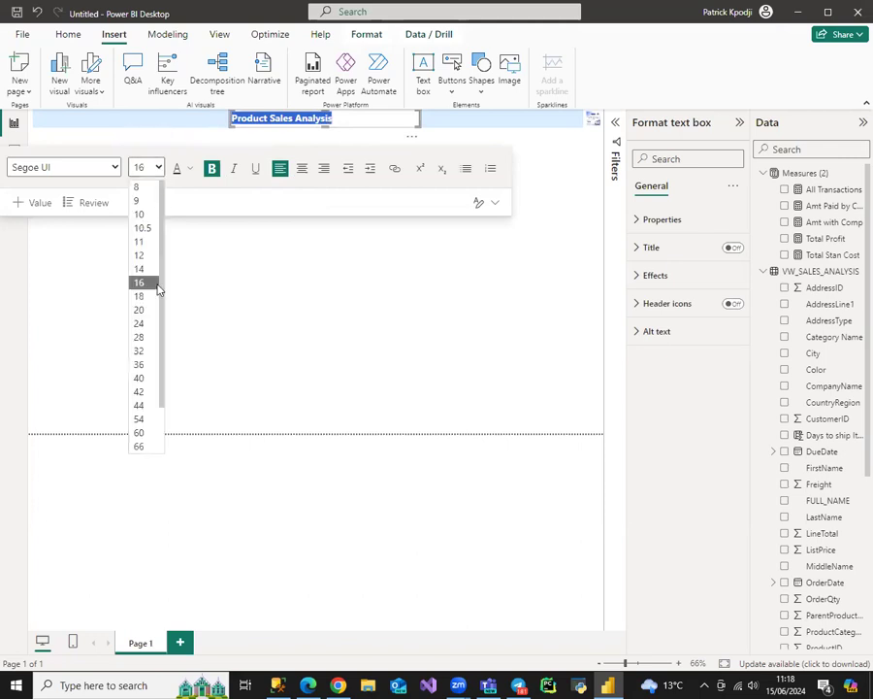
click(146, 298)
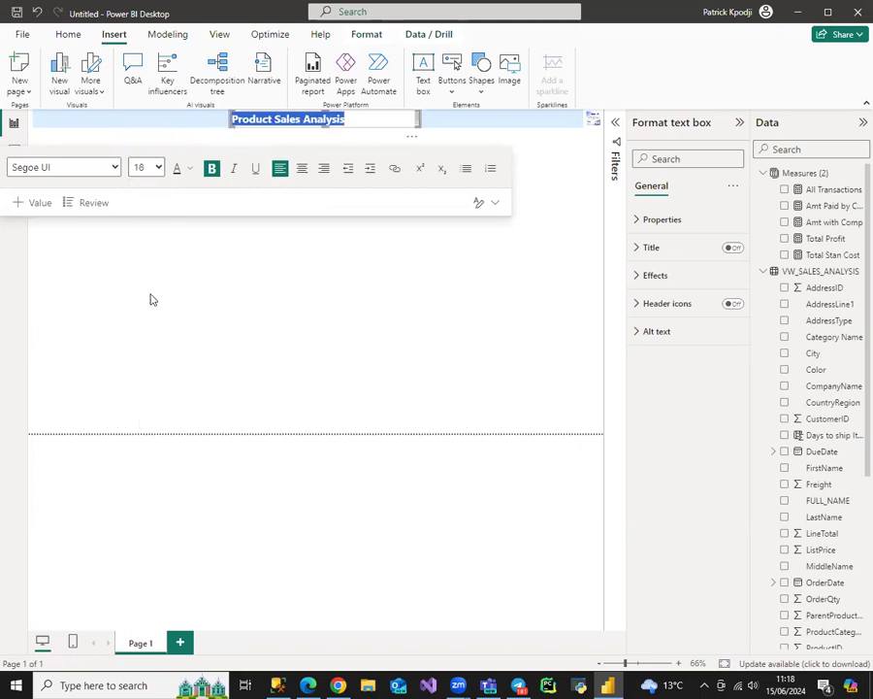
click(159, 169)
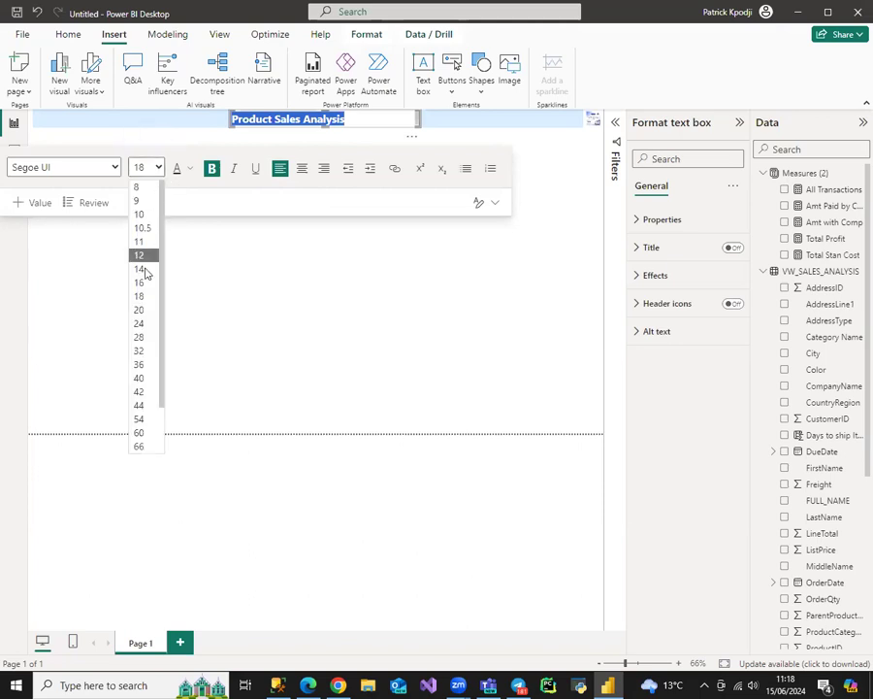
click(140, 282)
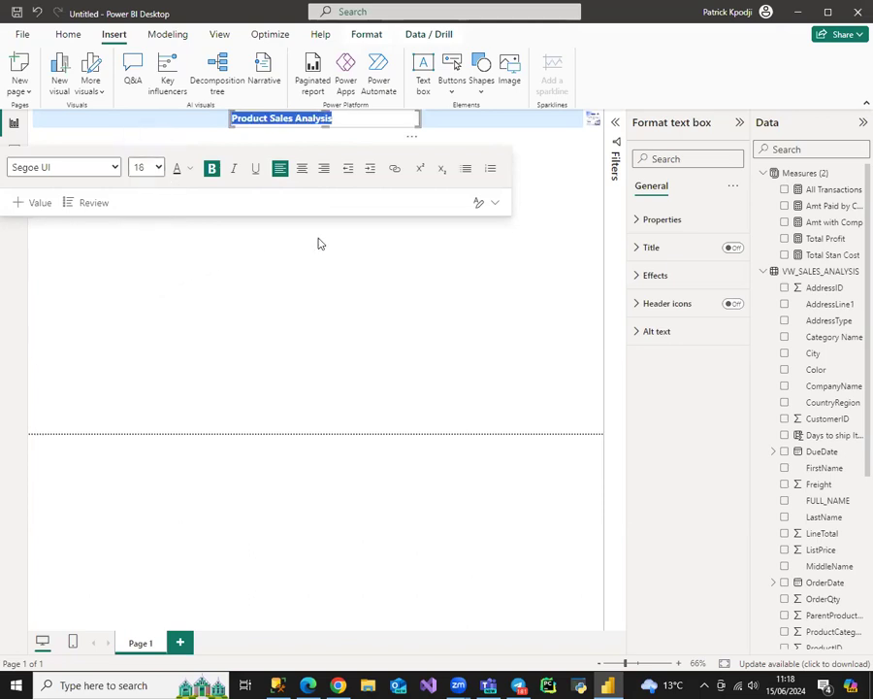
click(302, 169)
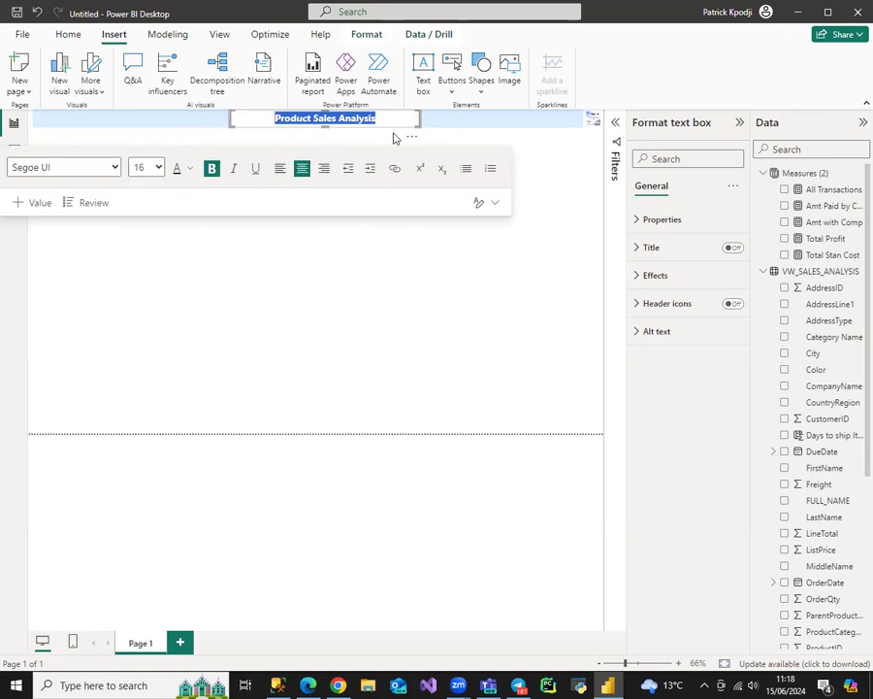
click(396, 244)
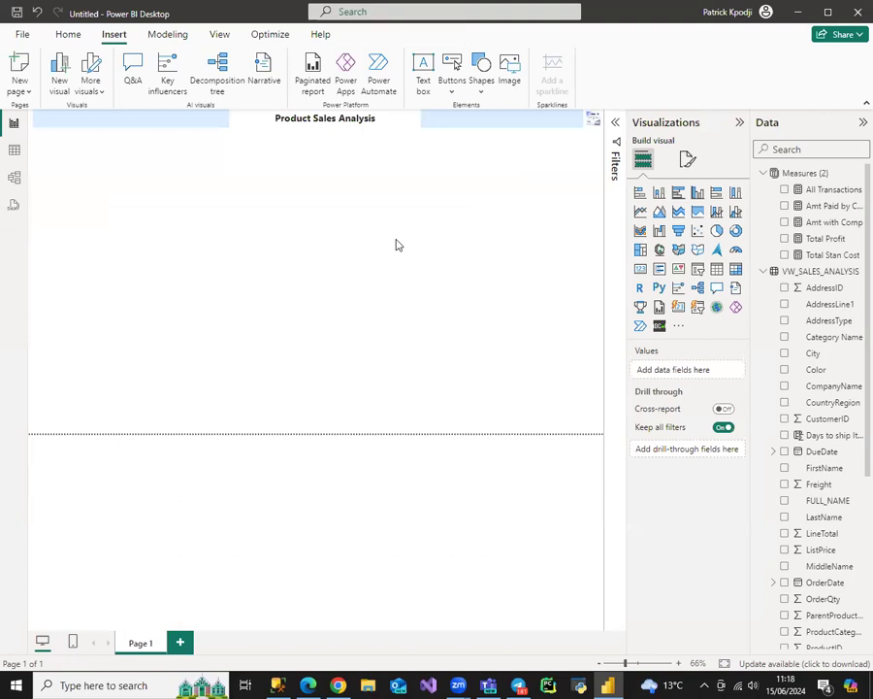
Turn off the background of the heading text box in the banner.
click(365, 117)
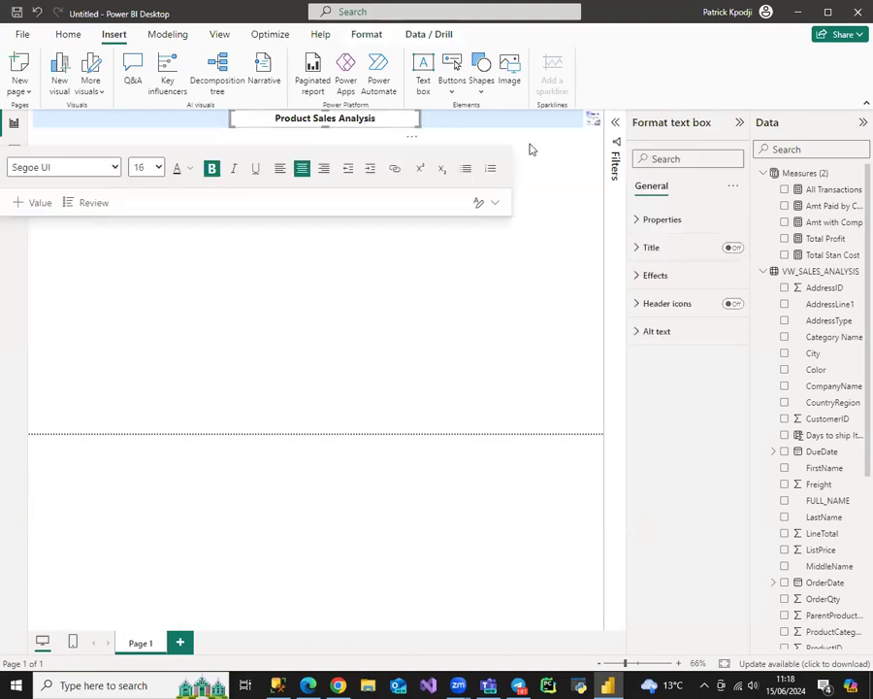
click(656, 274)
click(727, 309)
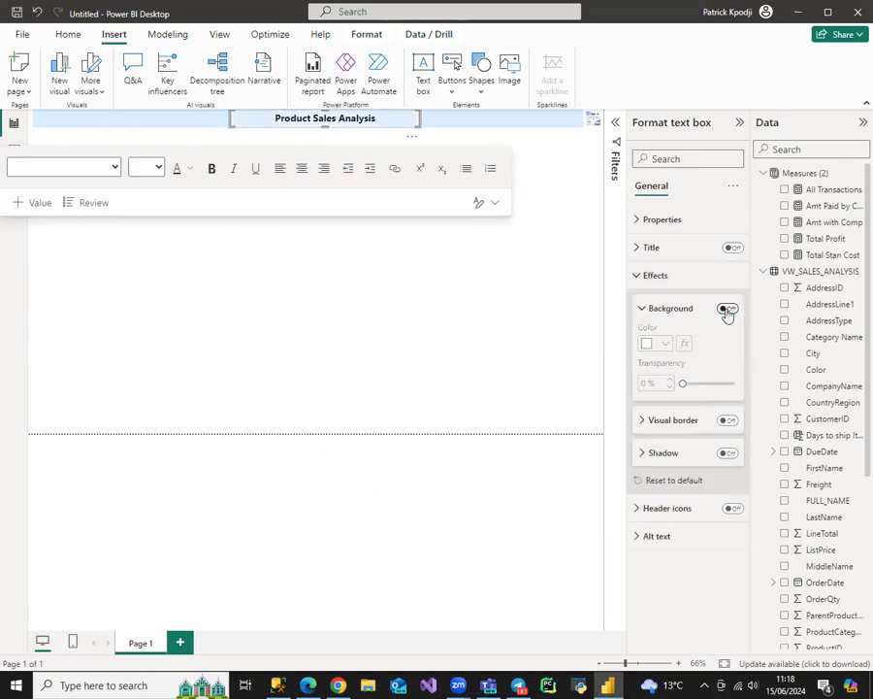
click(439, 264)
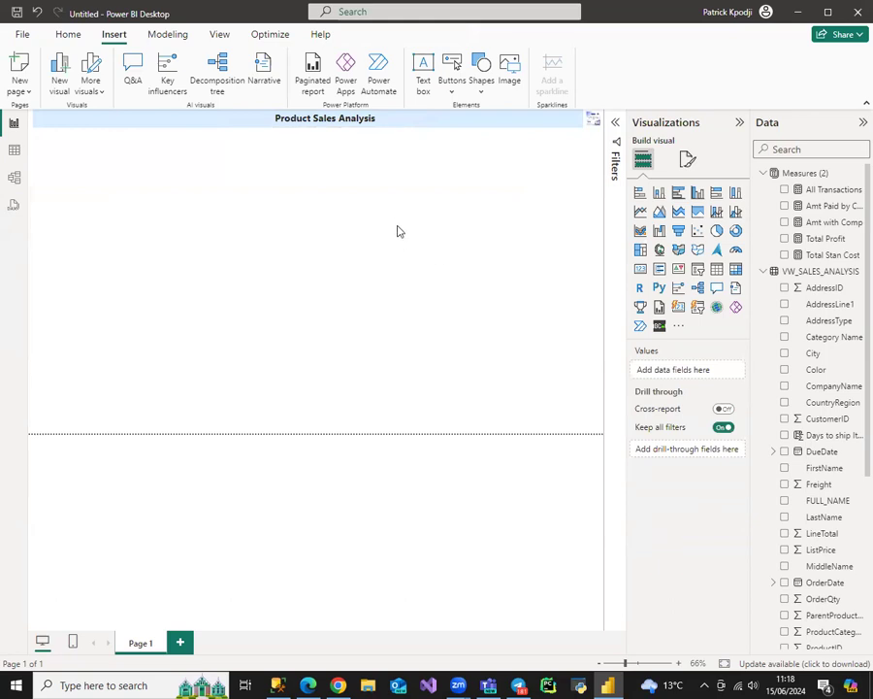
Set the page's canvas background to light grey with 55% transparency.
click(687, 160)
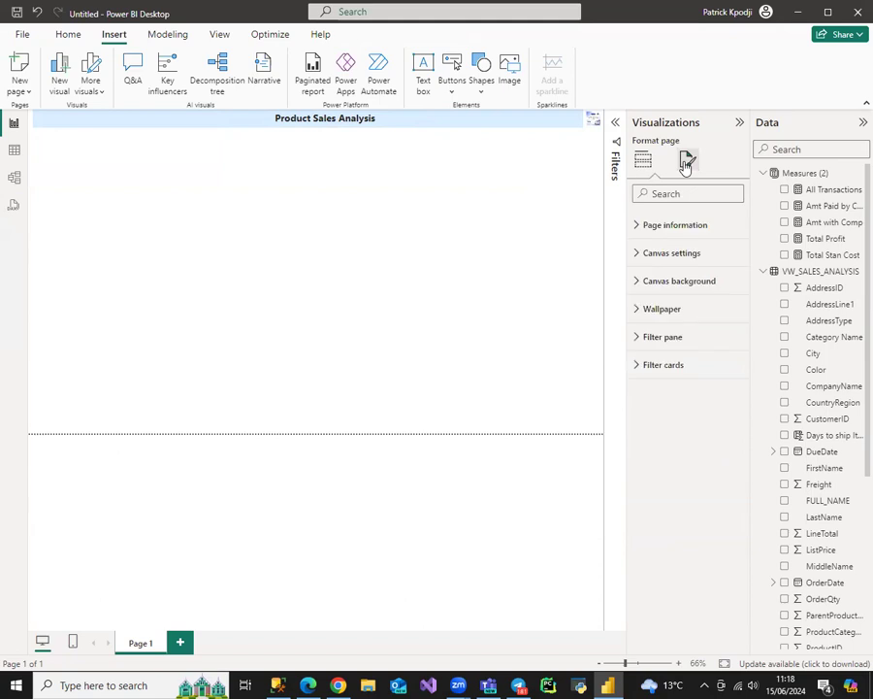
click(677, 281)
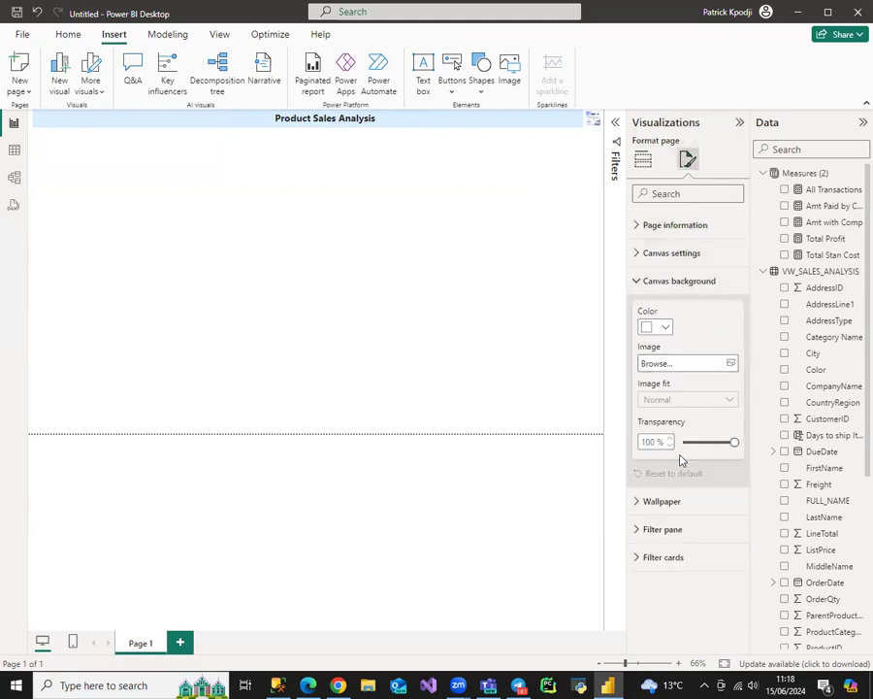
click(665, 331)
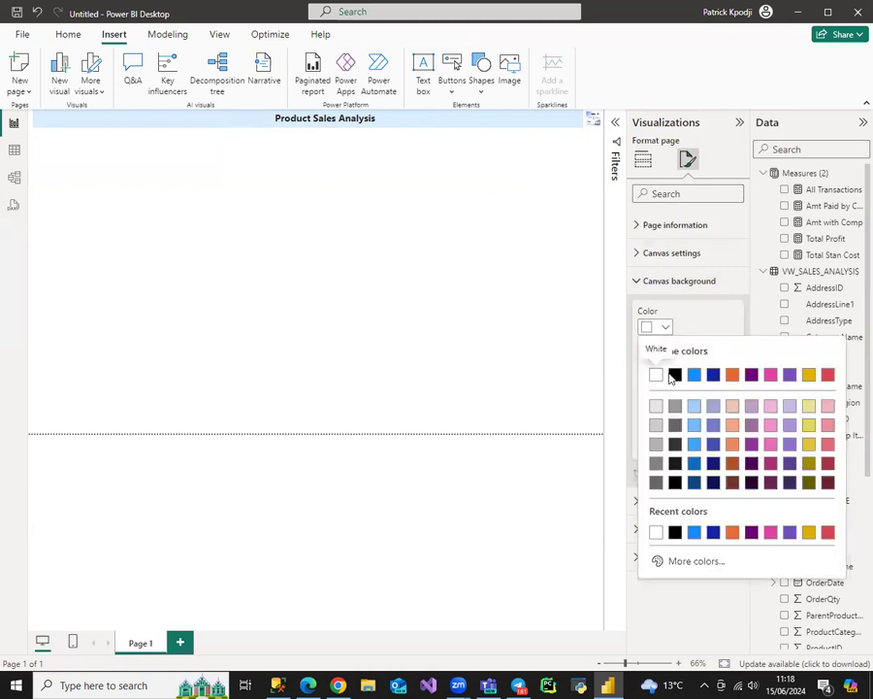
click(658, 406)
drag(732, 442, 711, 443)
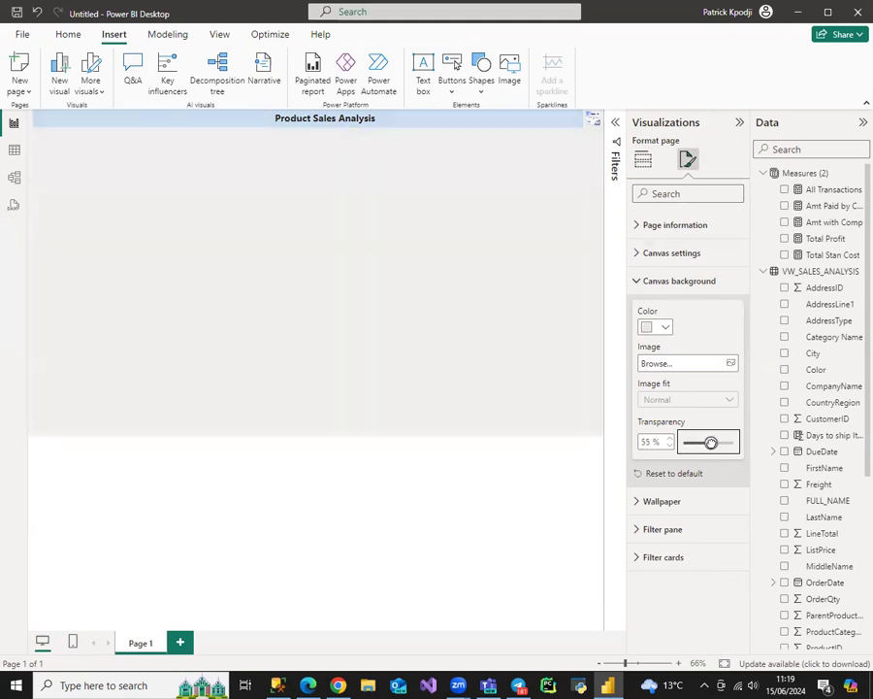
click(476, 308)
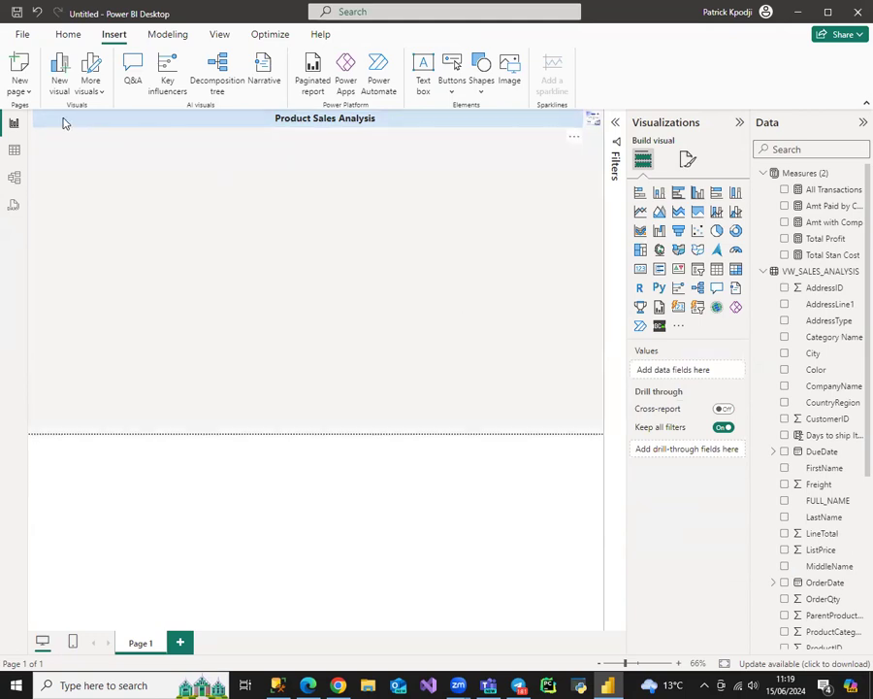
Stretch the banner rectangle to the left edge of the report page.
click(32, 118)
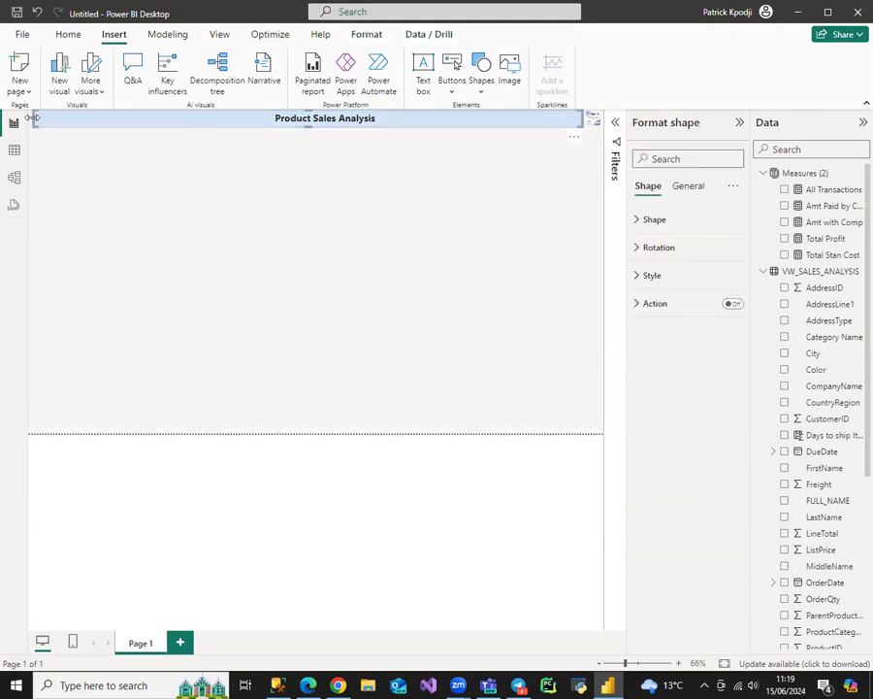
click(171, 229)
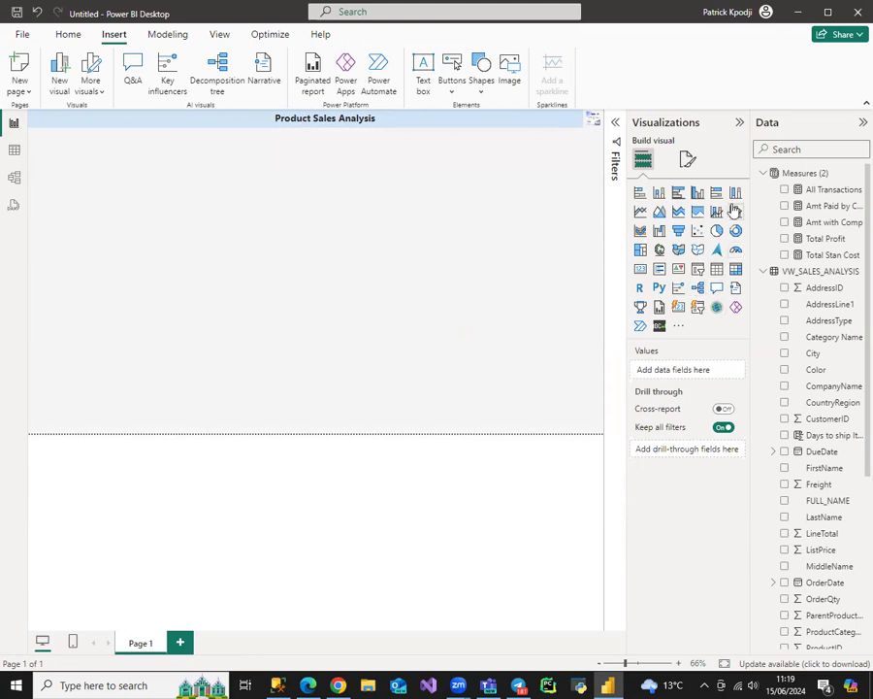
Add a small card visual just below the banner's left end showing the All Transactions measure.
click(642, 269)
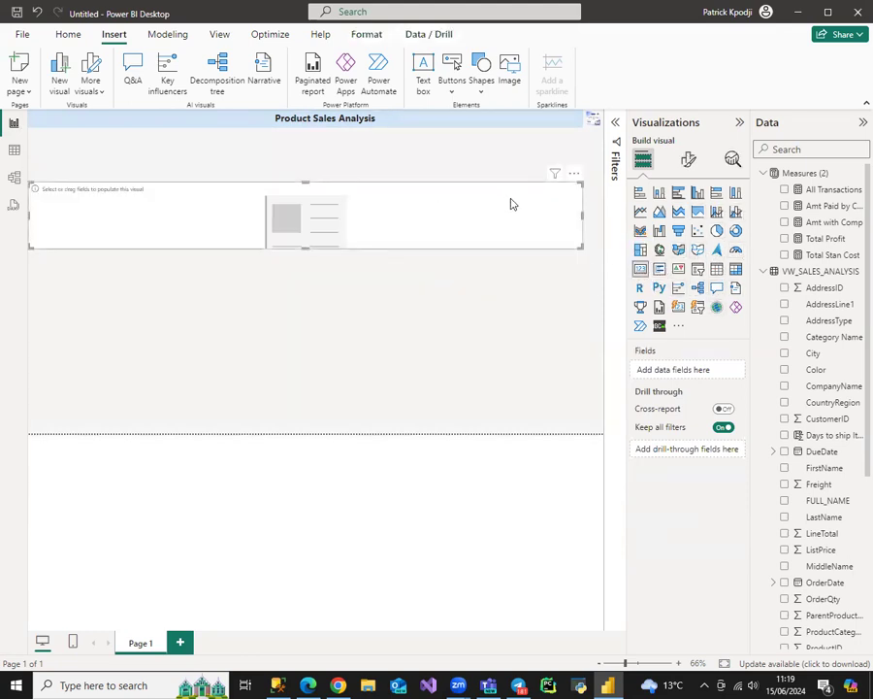
drag(578, 217, 97, 170)
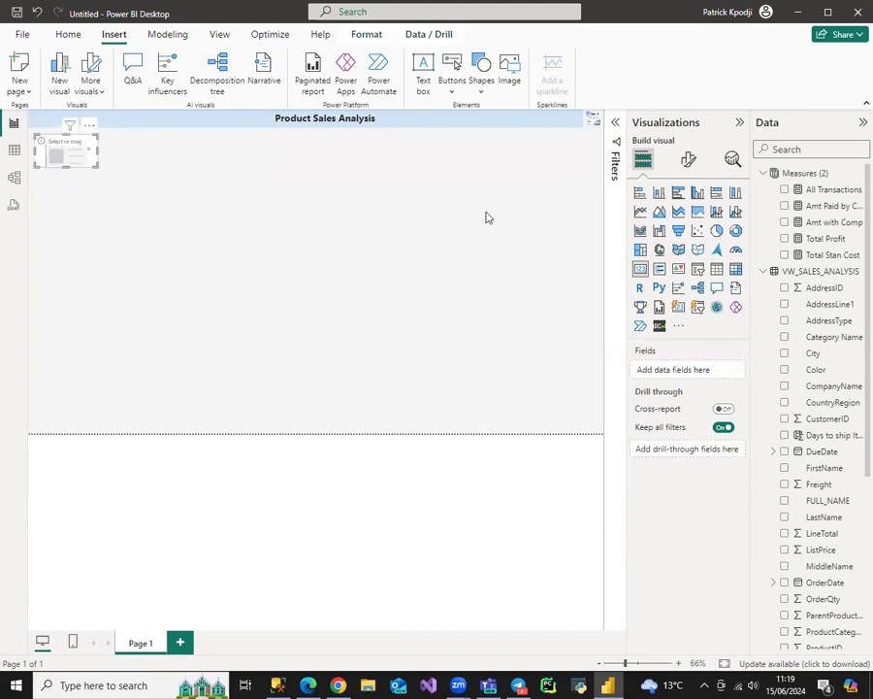
click(785, 190)
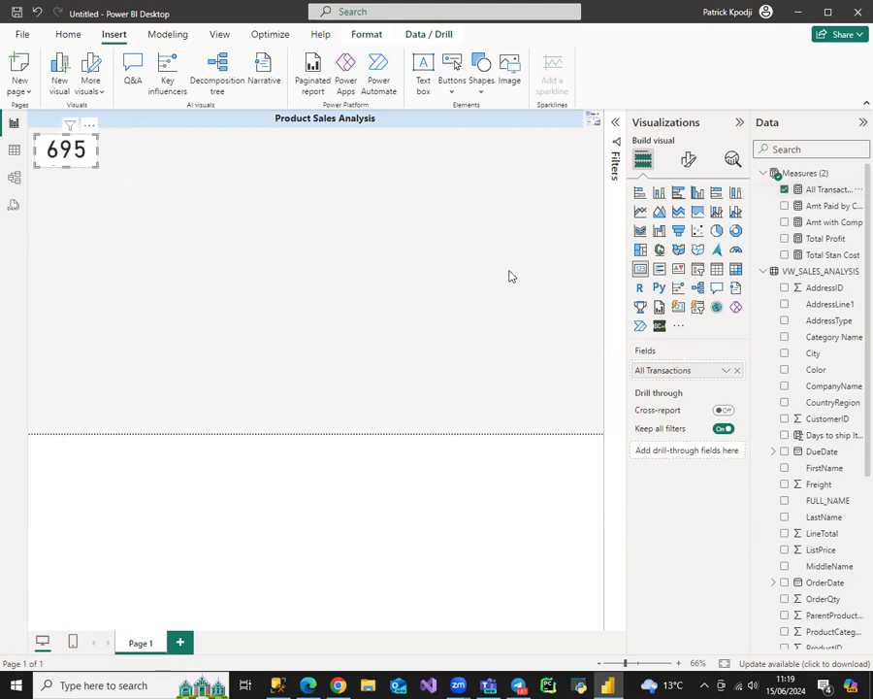
Set the All Transactions card's callout value font size to 30 and turn off its category label.
click(688, 159)
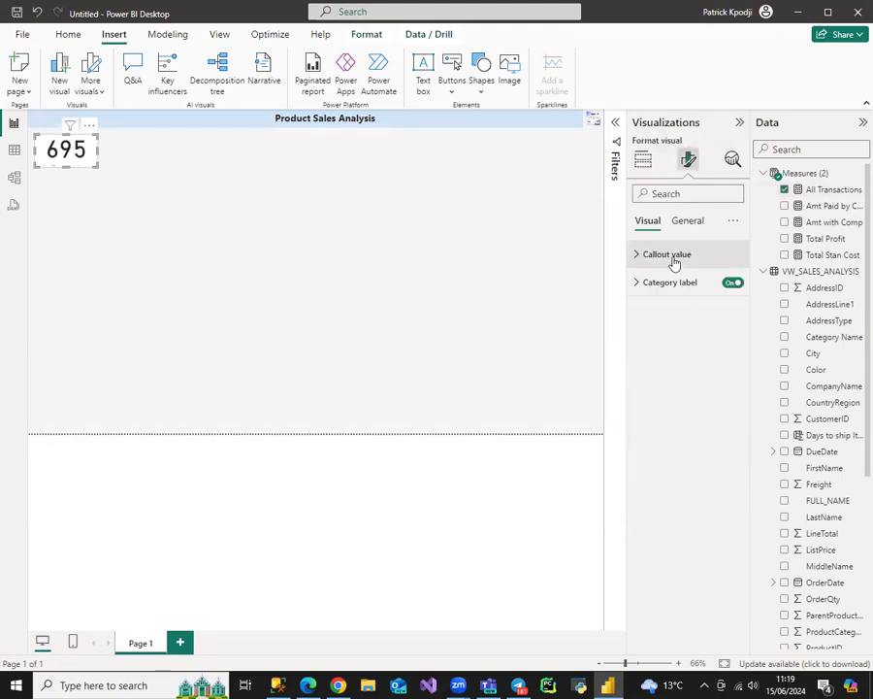
click(670, 255)
text(30)
key(Return)
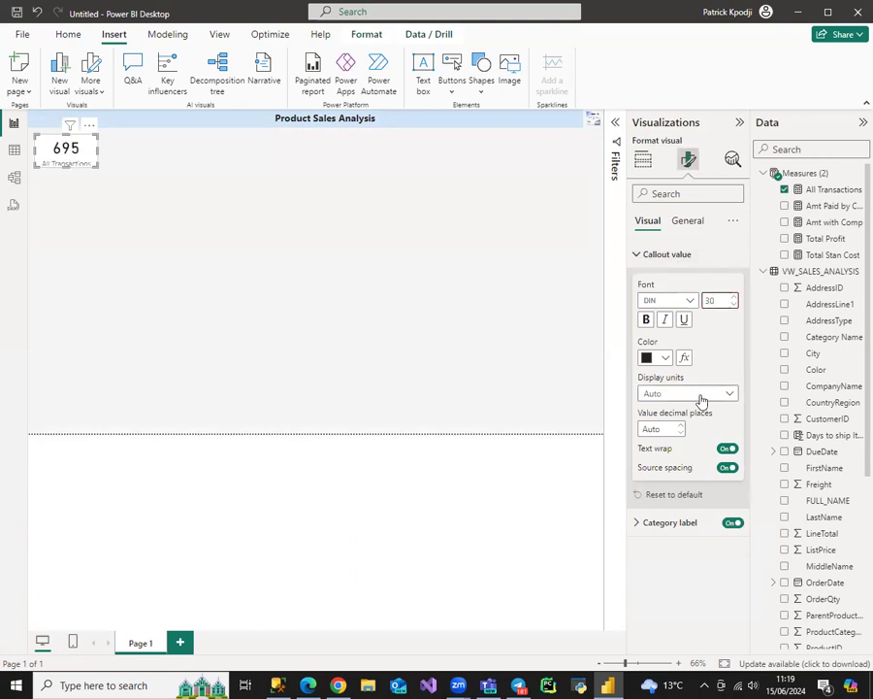
click(665, 256)
click(736, 284)
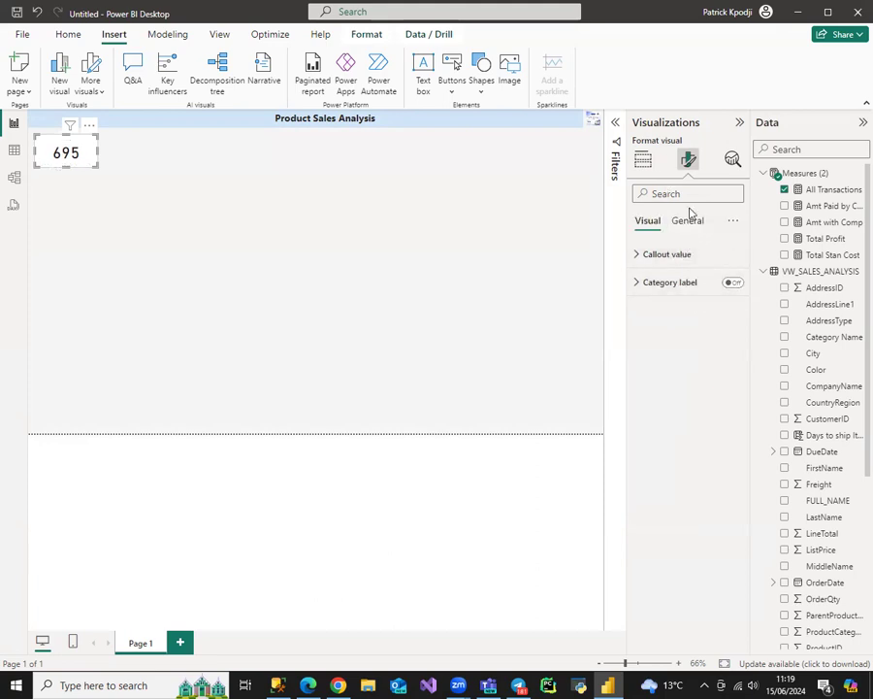
Turn on the card's title and enter "All transactions" as its text.
click(688, 222)
click(731, 283)
click(671, 283)
click(680, 349)
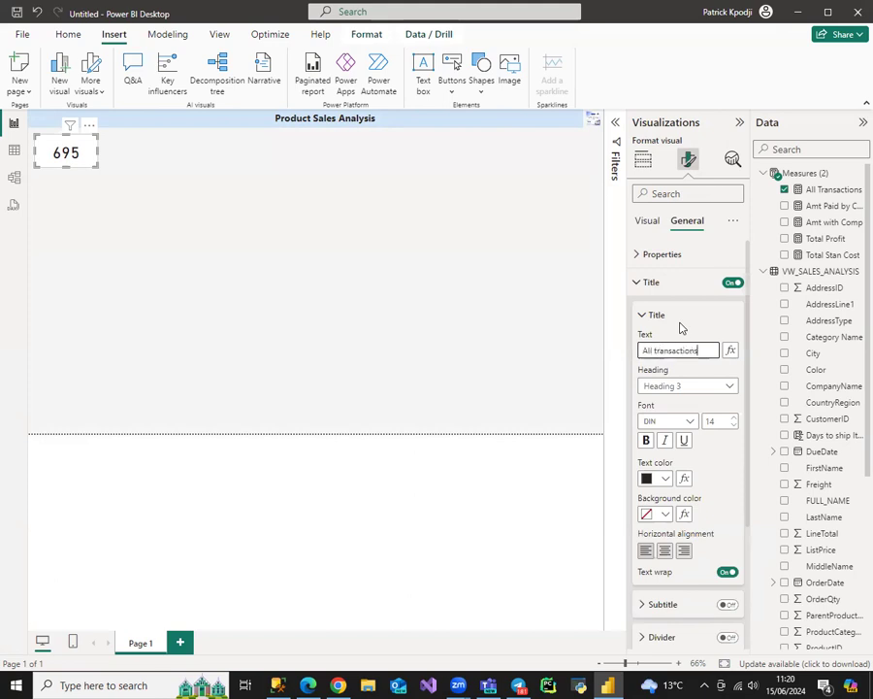
Correct the card's title text to "All Transactions" and centre it horizontally.
key(Return)
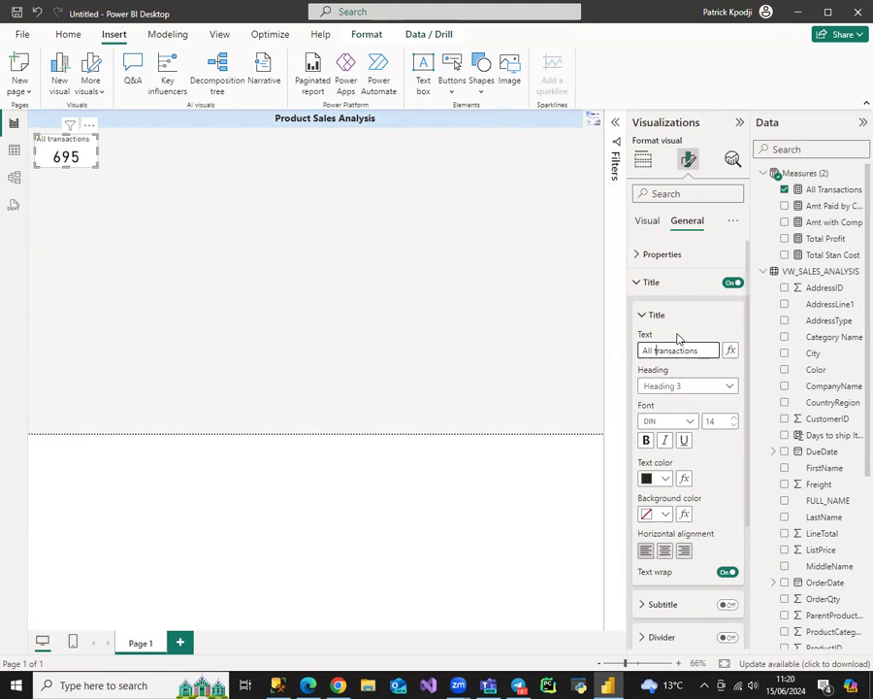
key(BackSpace)
text(T)
key(Return)
click(665, 551)
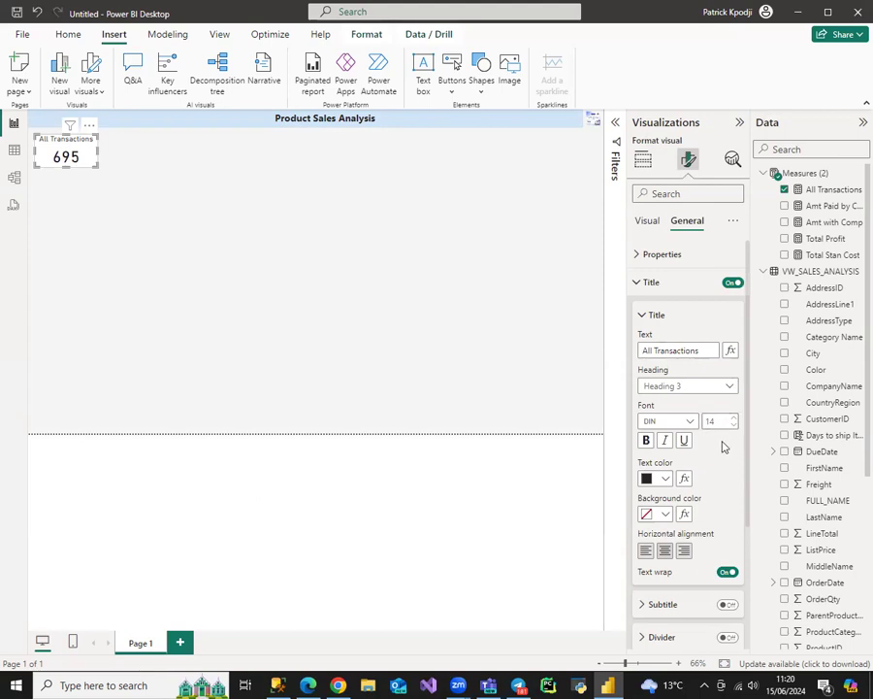
Turn on the shadow effect for the All Transactions card.
click(654, 284)
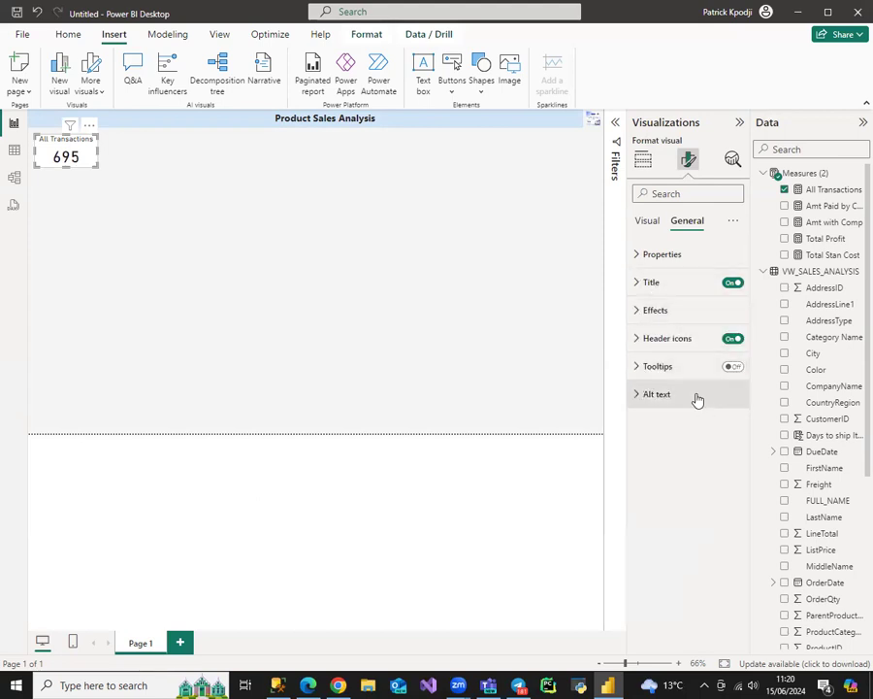
click(674, 311)
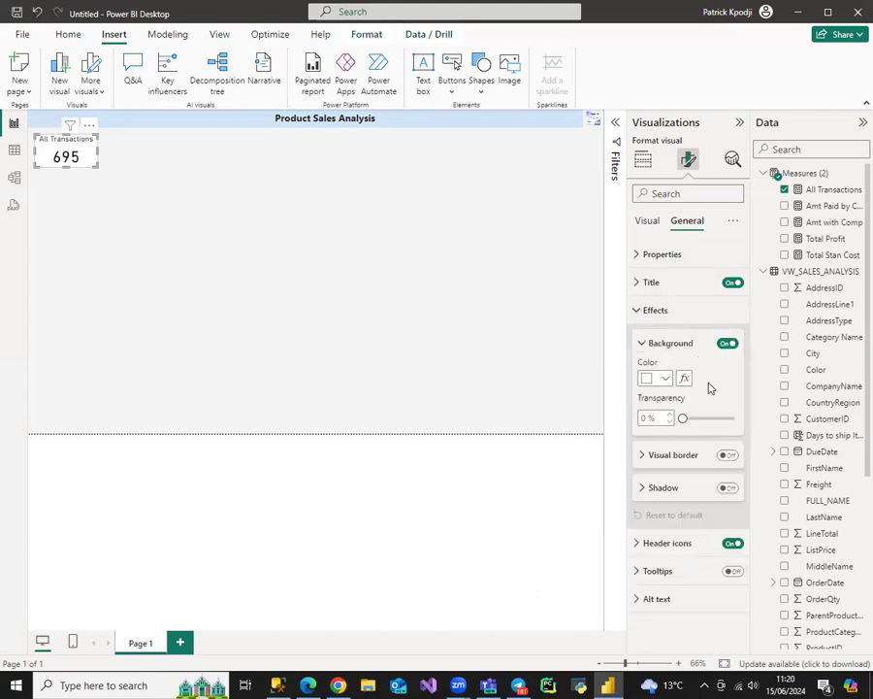
click(724, 489)
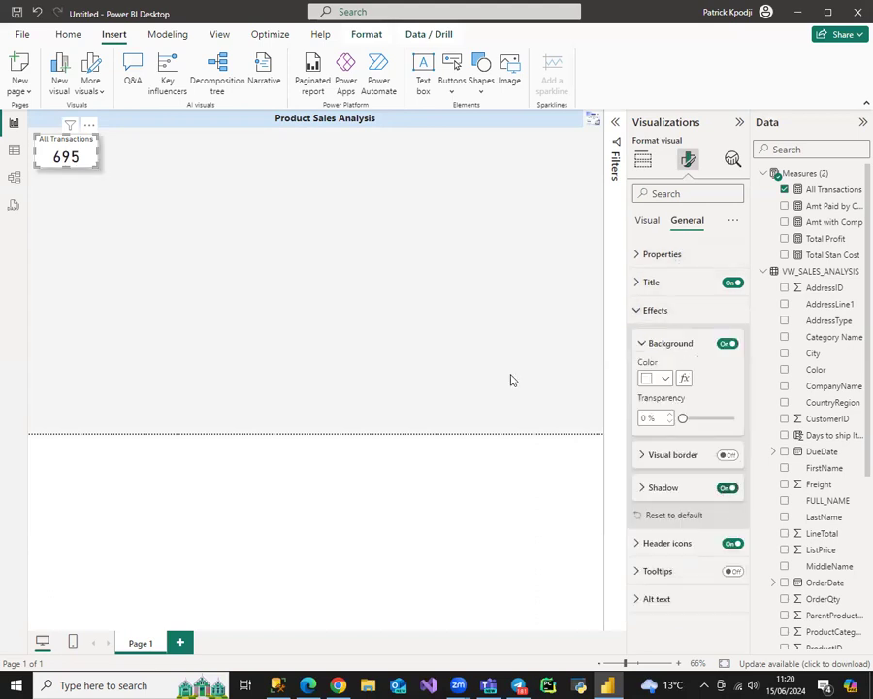
click(304, 259)
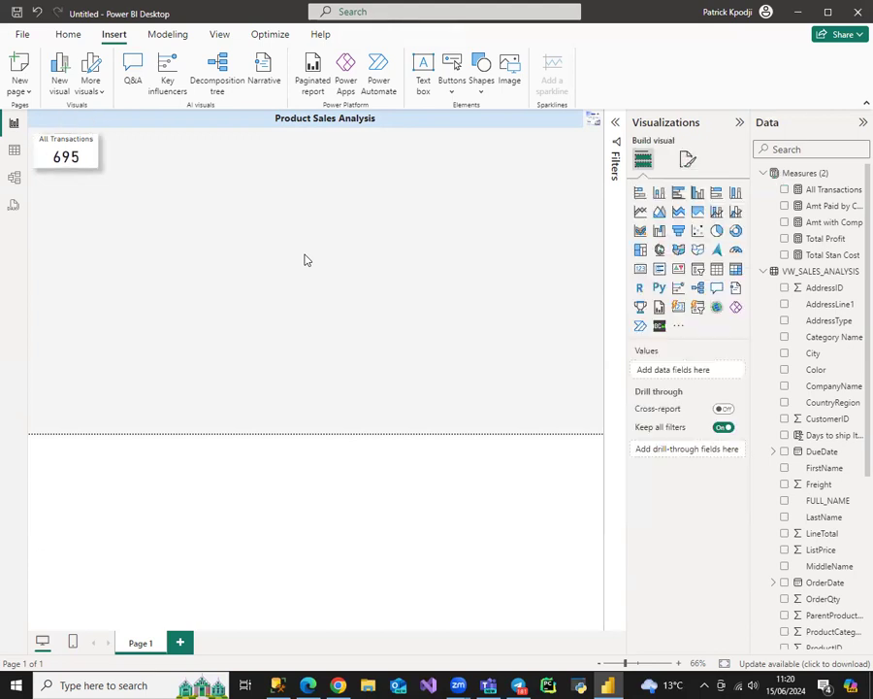
Duplicate the All Transactions card to make four copies.
click(68, 151)
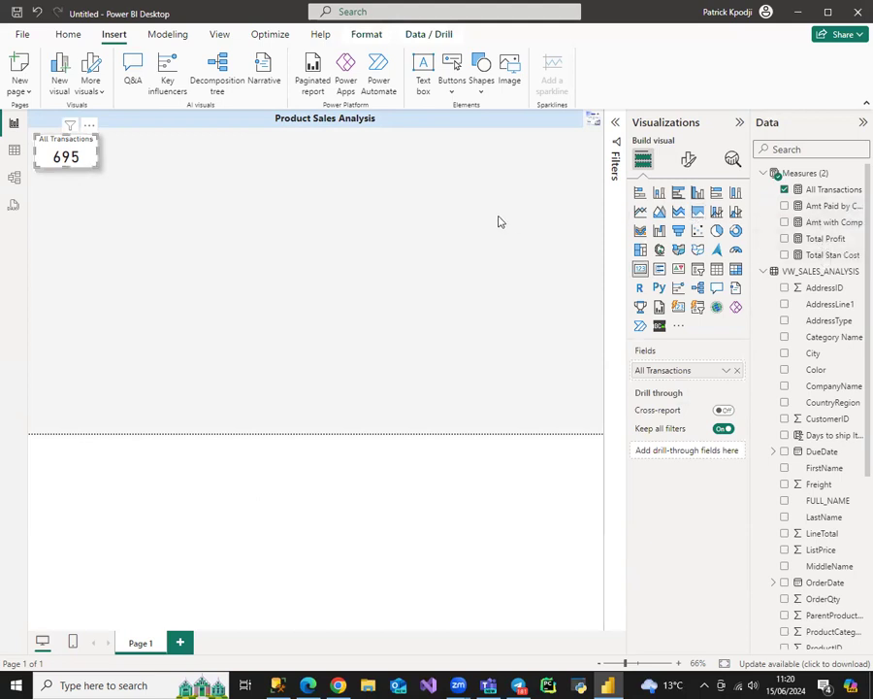
key(ctrl+c)
key(ctrl+v)
key(ctrl+v)
key(ctrl+v)
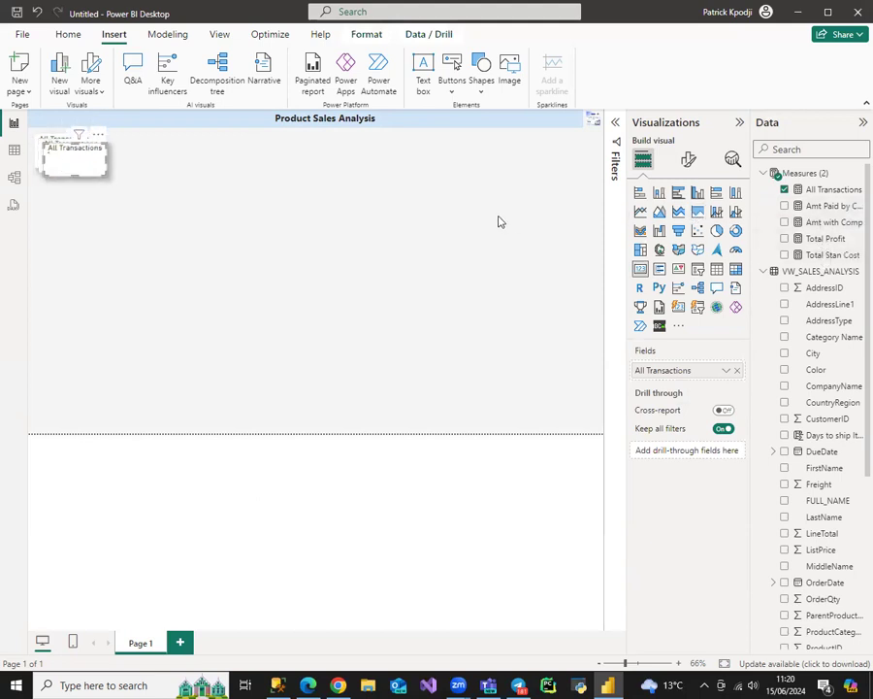
Spread the overlapping card copies apart and align one of them directly beneath the original card.
drag(84, 167, 130, 272)
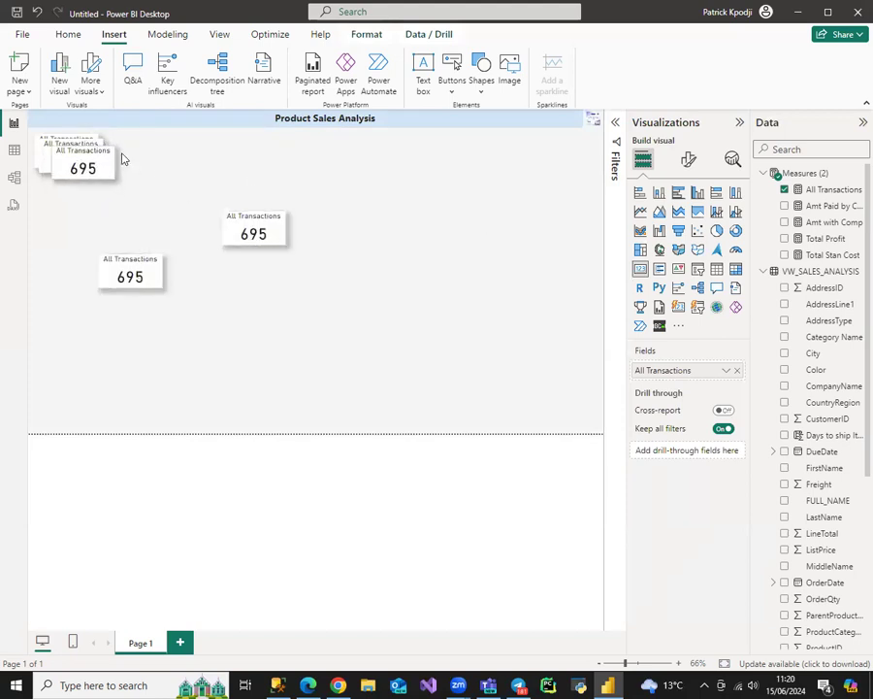
drag(107, 163, 241, 186)
mouse_move(74, 176)
mouse_down()
mouse_move(70, 201)
mouse_move(79, 204)
mouse_move(81, 194)
mouse_up()
key(Up)
key(Up)
key(Up)
key(Up)
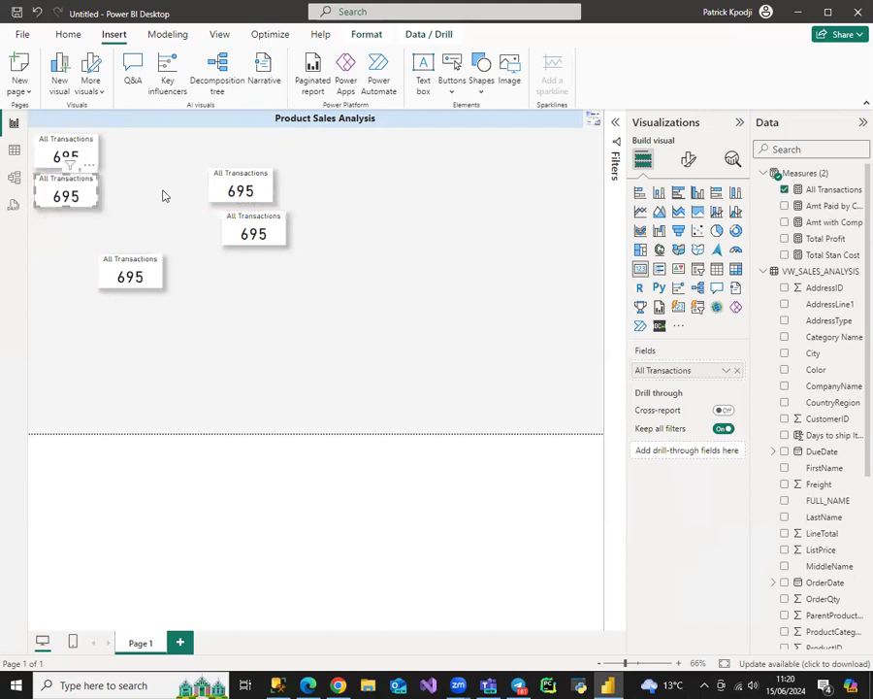
Stack the three remaining card copies below the first two in an evenly spaced, aligned column.
drag(234, 193, 59, 239)
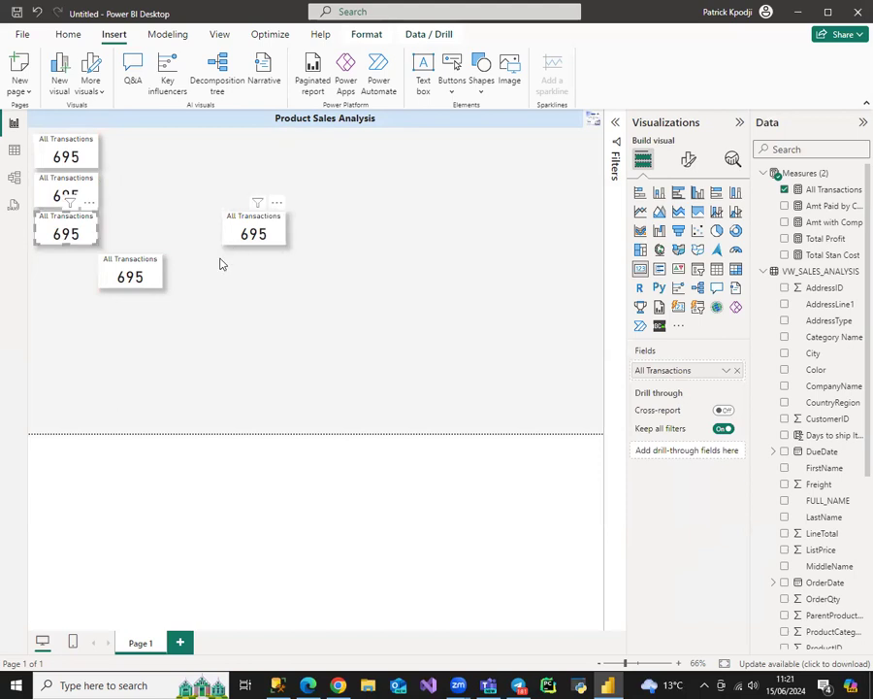
drag(136, 276, 85, 276)
key(Up)
key(Up)
key(Up)
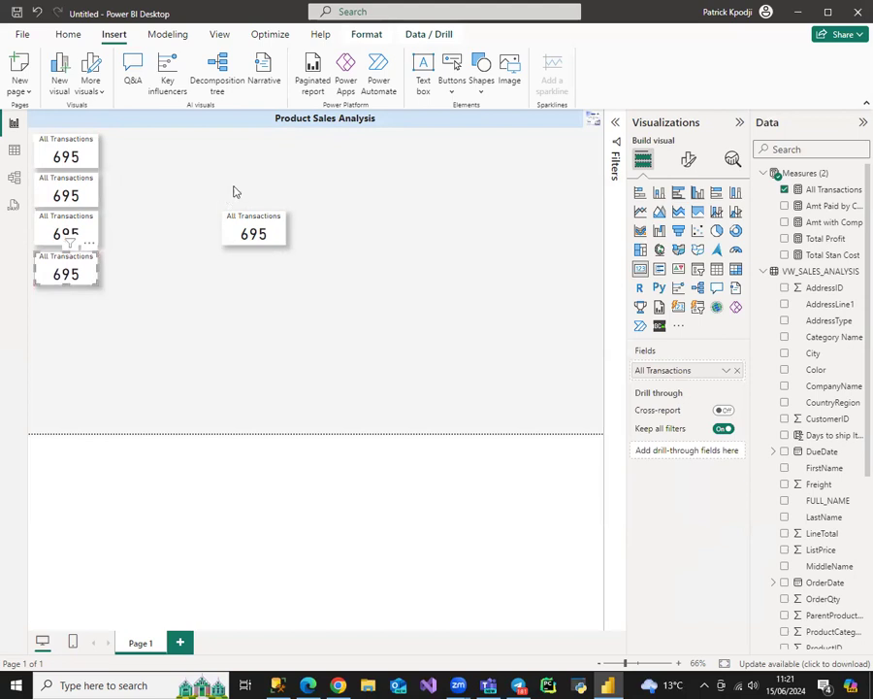
drag(254, 230, 66, 310)
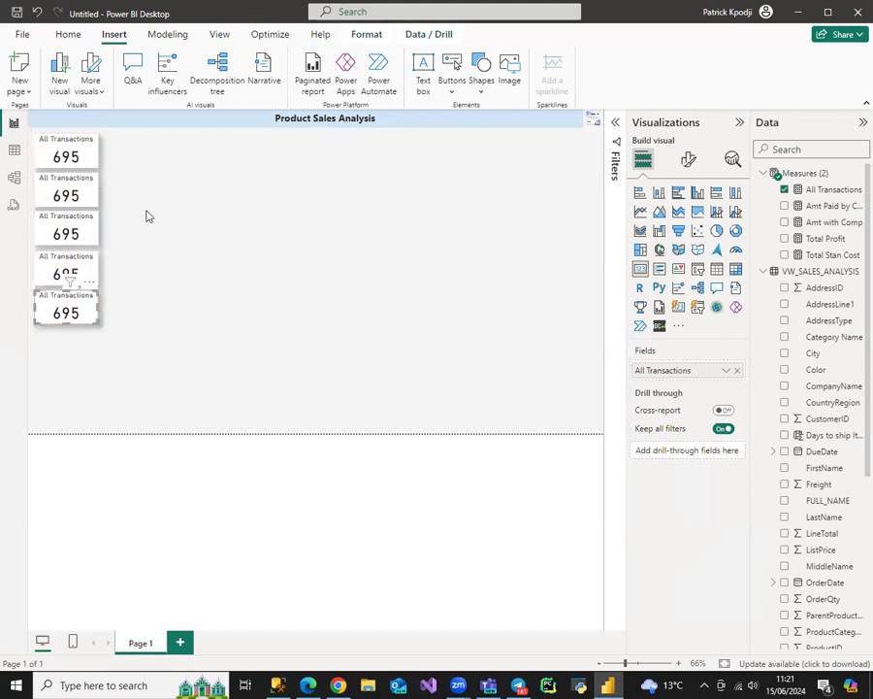
Replace the second card's measure with Amt Paid by Cust and widen the card to fit its full value.
click(73, 200)
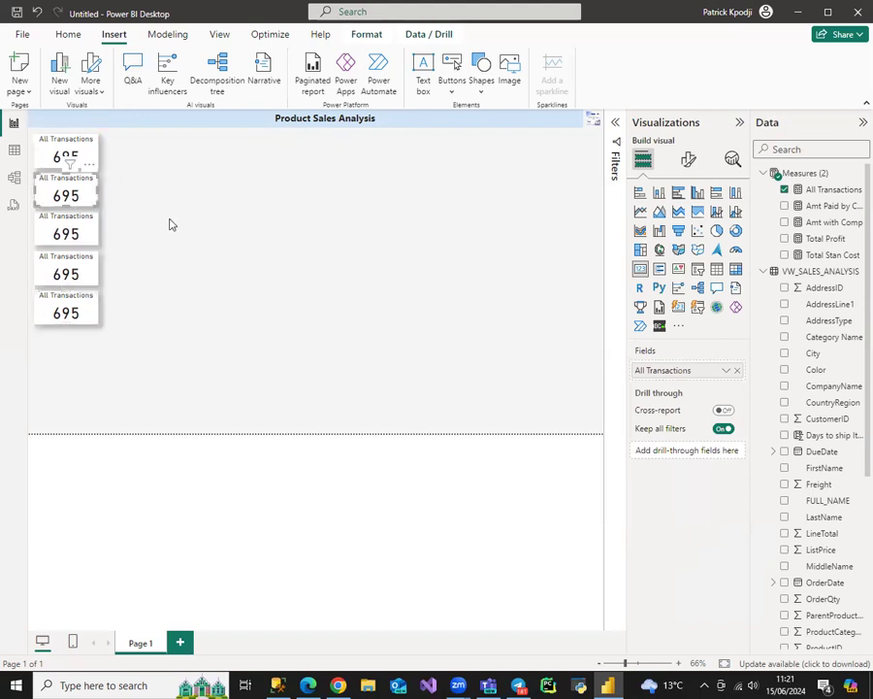
click(784, 189)
click(784, 206)
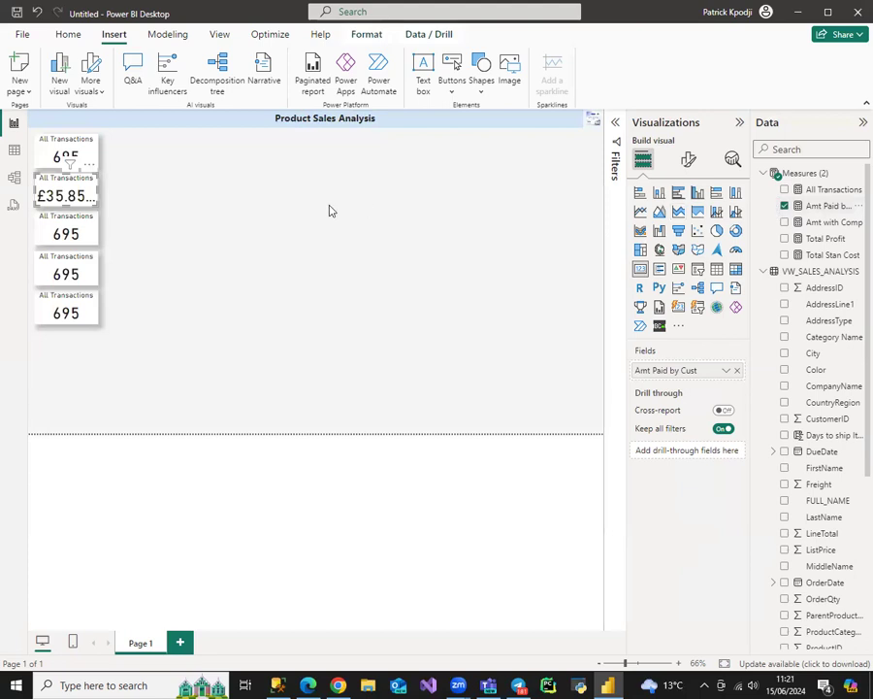
drag(97, 192, 115, 198)
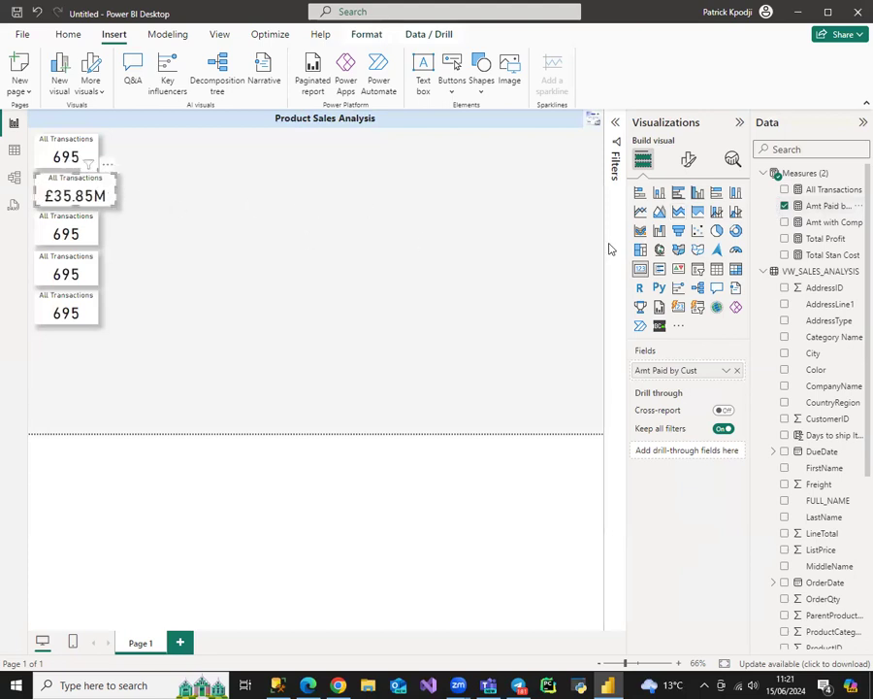
Retitle the second card "Amt Paid by Customer" and widen the All Transactions card above to match its width.
click(689, 167)
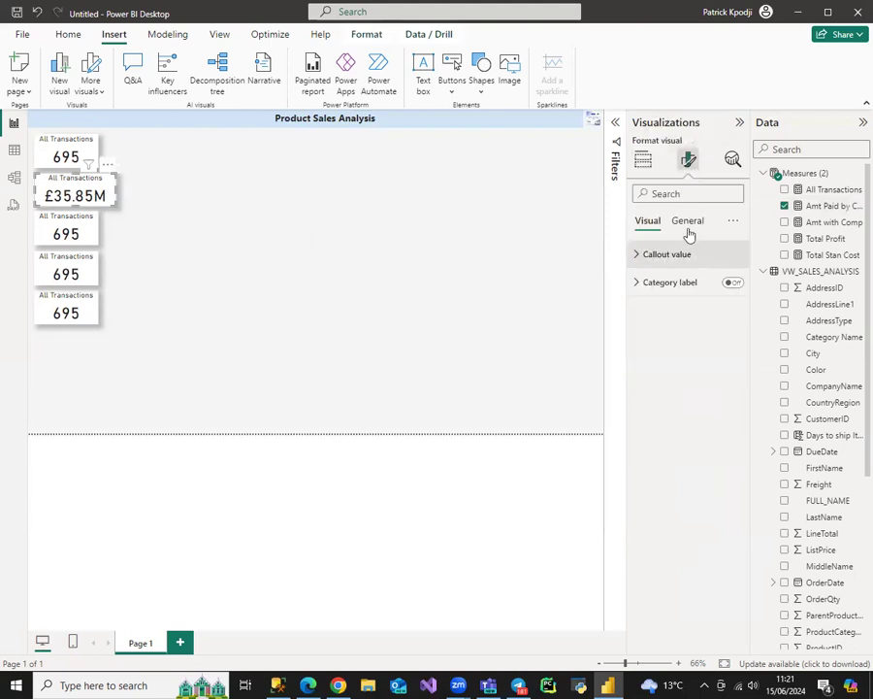
click(687, 220)
click(679, 282)
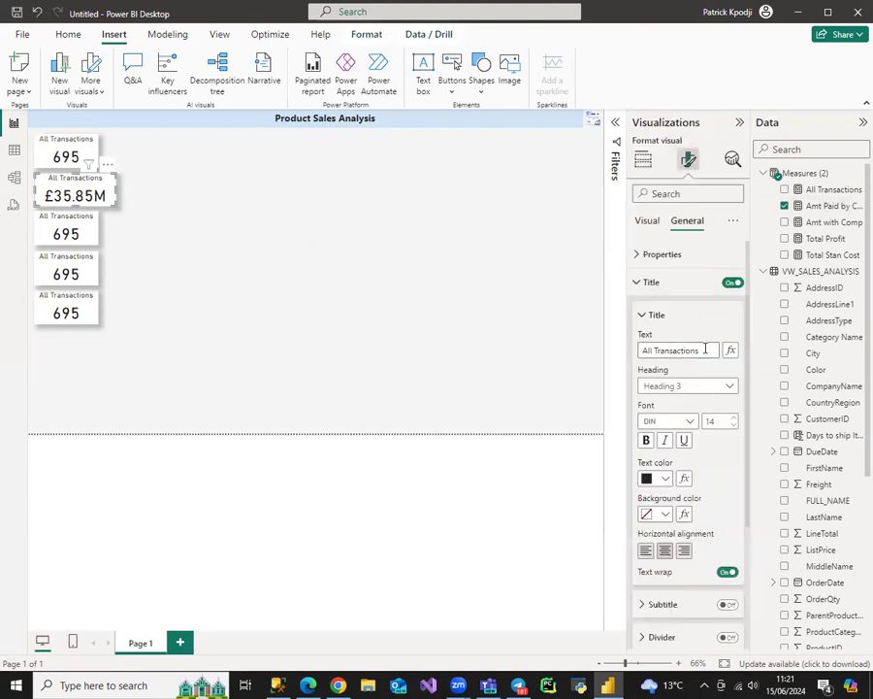
drag(705, 350, 622, 355)
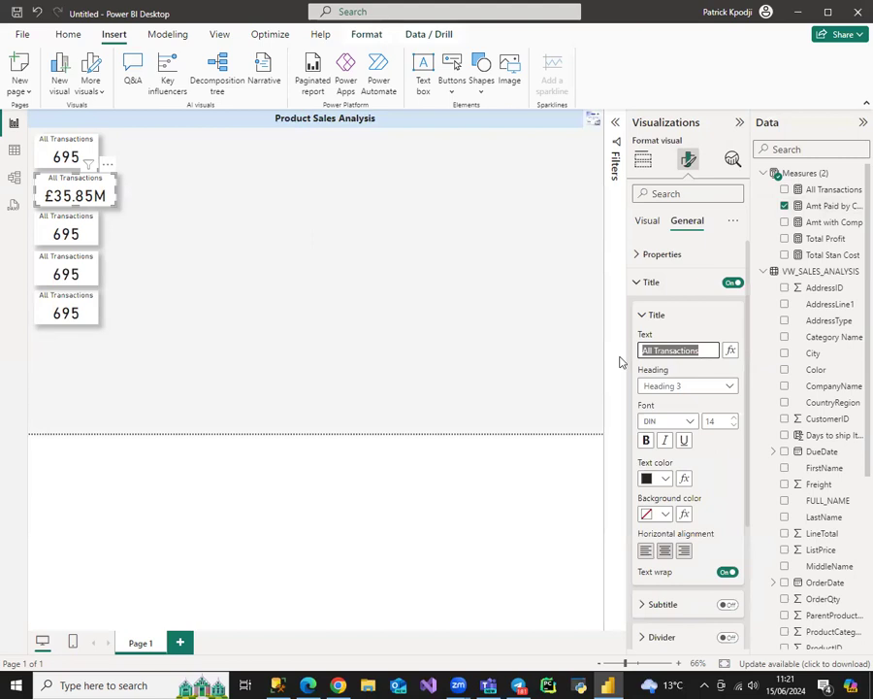
text(Amt Paid by Customer)
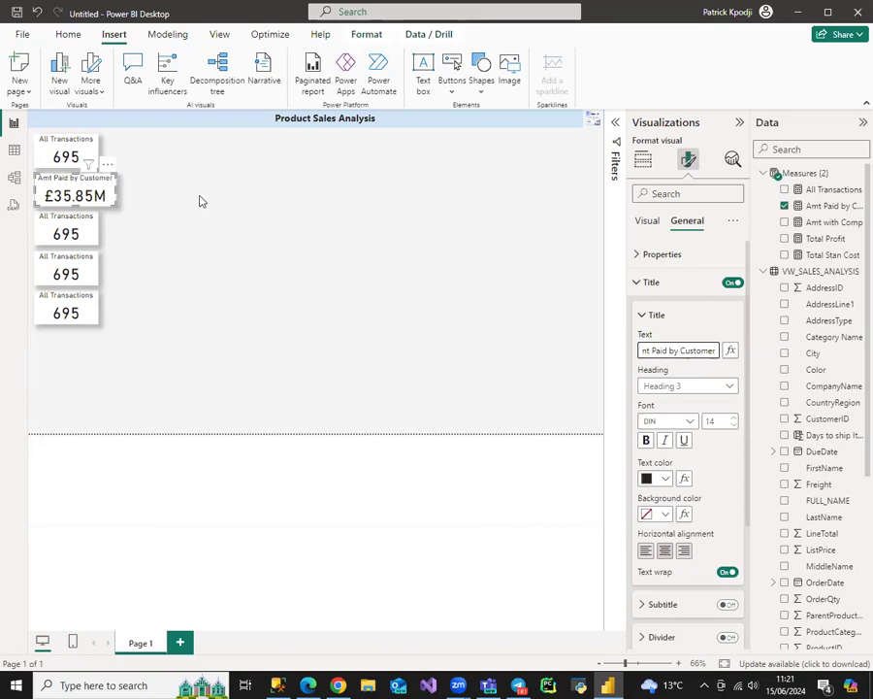
click(95, 153)
drag(98, 150, 116, 156)
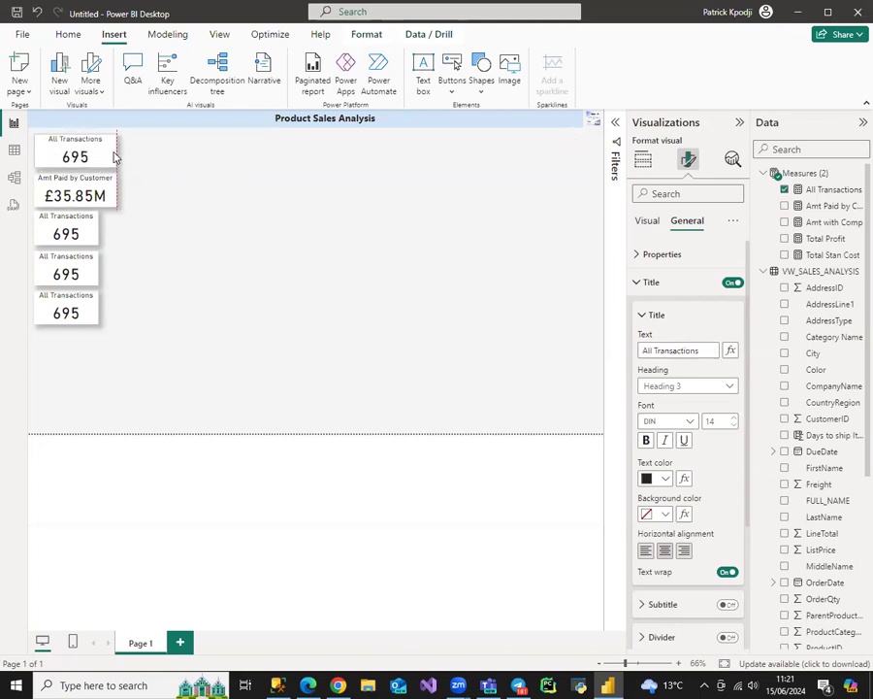
Replace the third card's measure with Amt with Comp and widen the card to match those above.
click(96, 235)
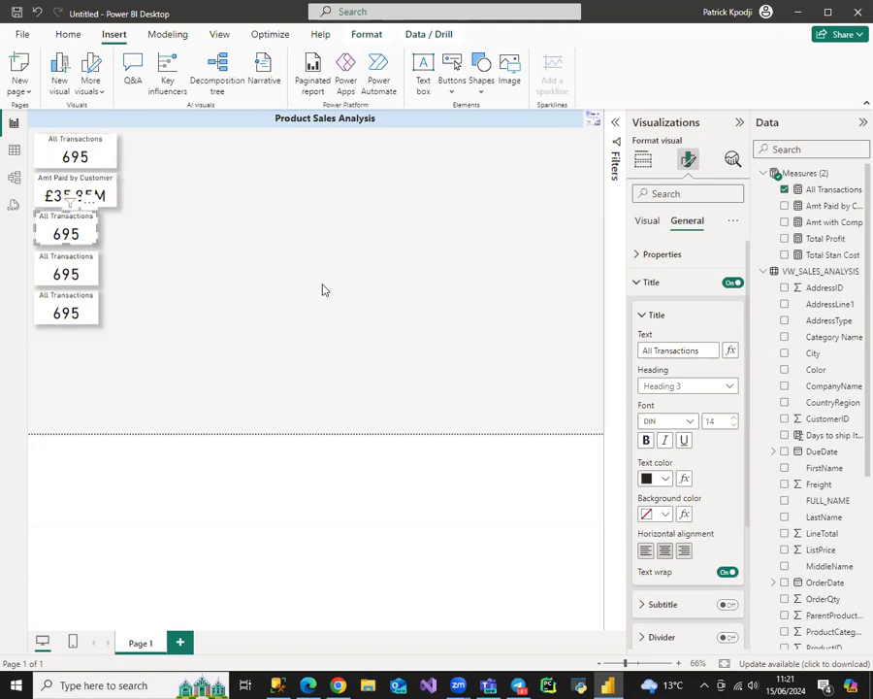
click(785, 191)
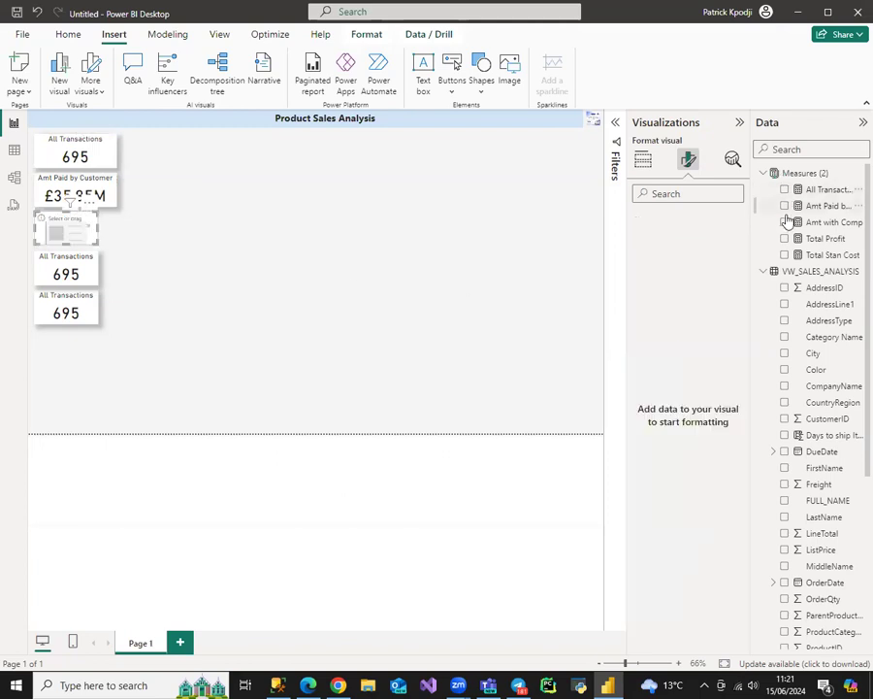
click(785, 222)
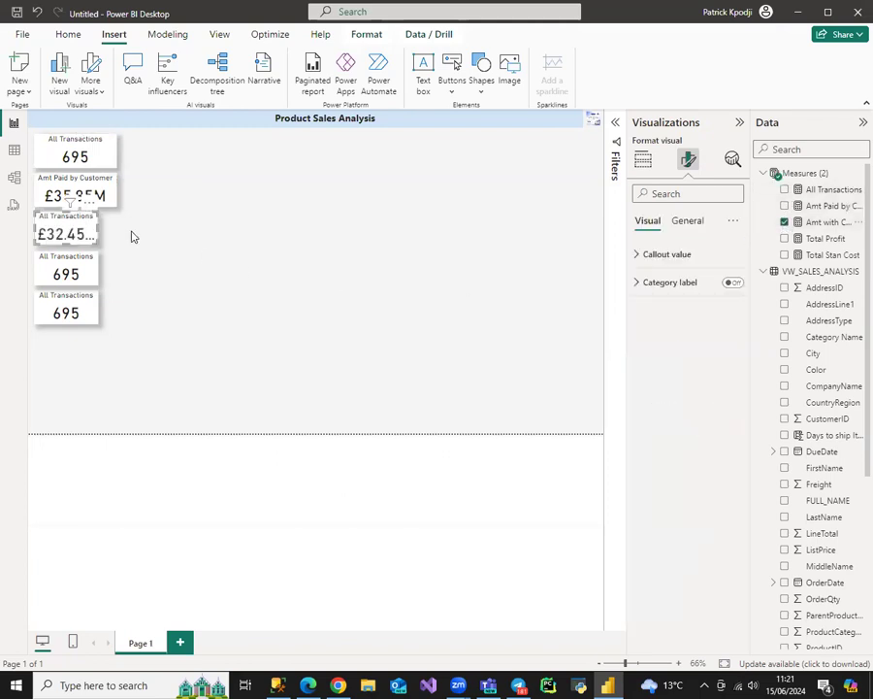
drag(96, 226, 116, 229)
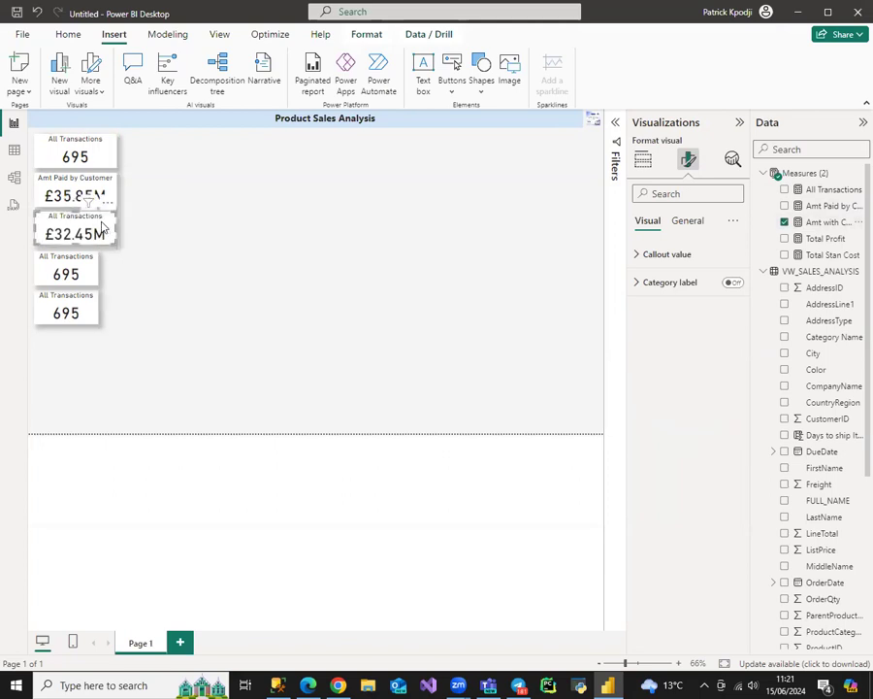
Change the third card's title text to "Amount with Company".
click(688, 222)
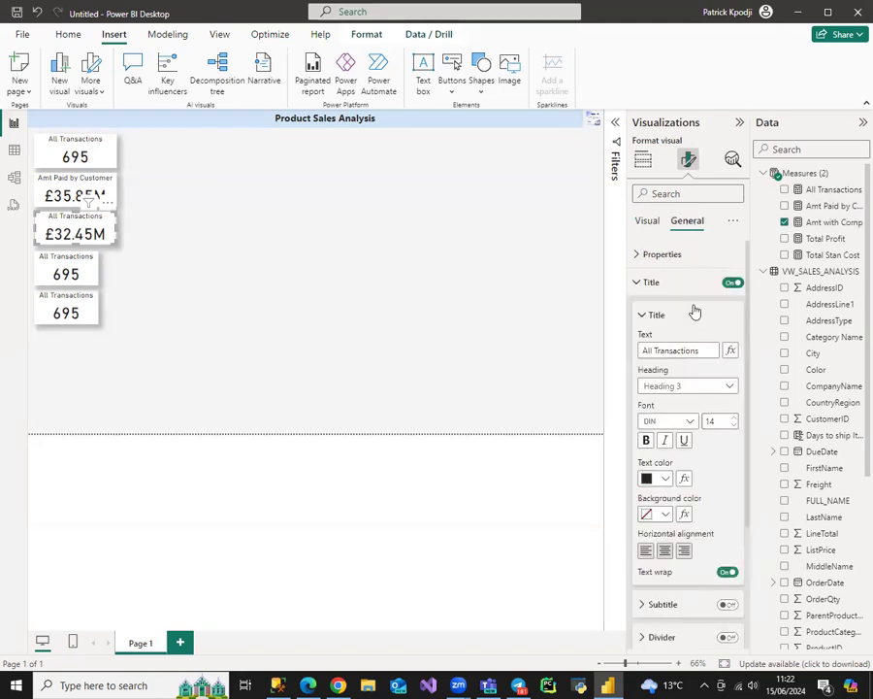
drag(708, 349, 601, 358)
text(Amount with)
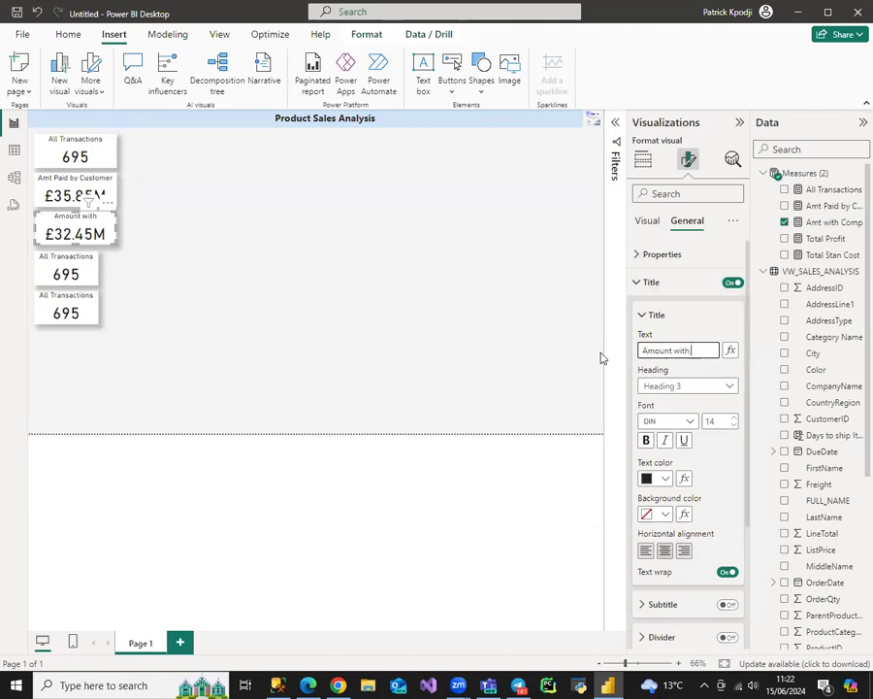
text( Company)
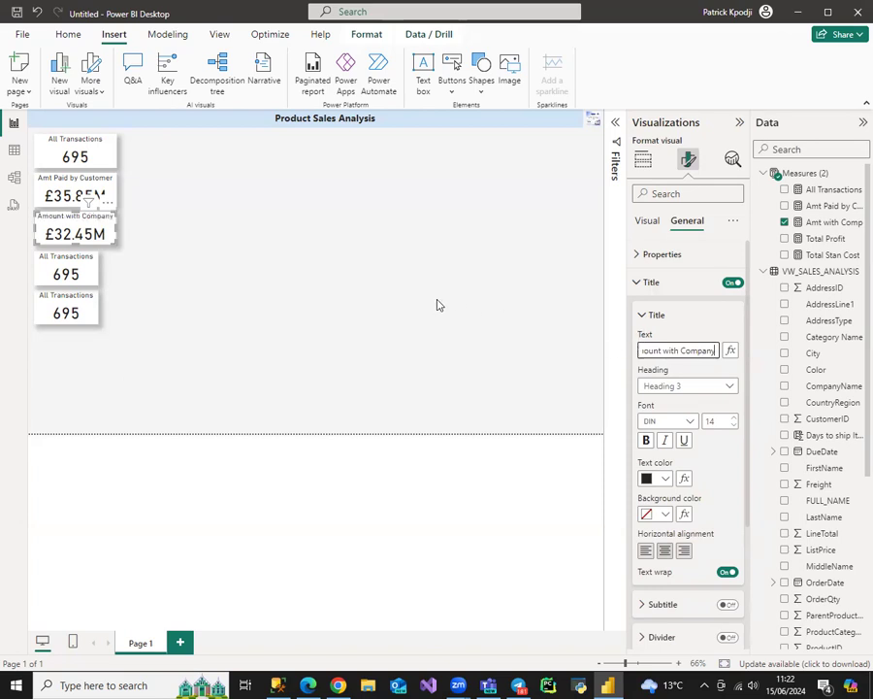
Widen the fourth card to match those above and replace its measure with Total Stan Cost.
click(93, 273)
drag(97, 269, 115, 273)
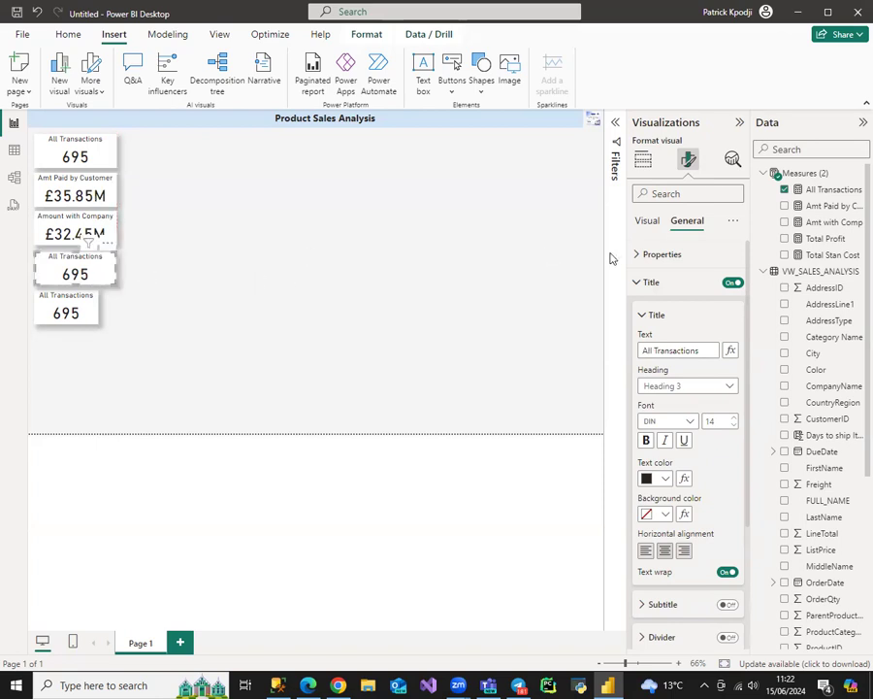
click(785, 189)
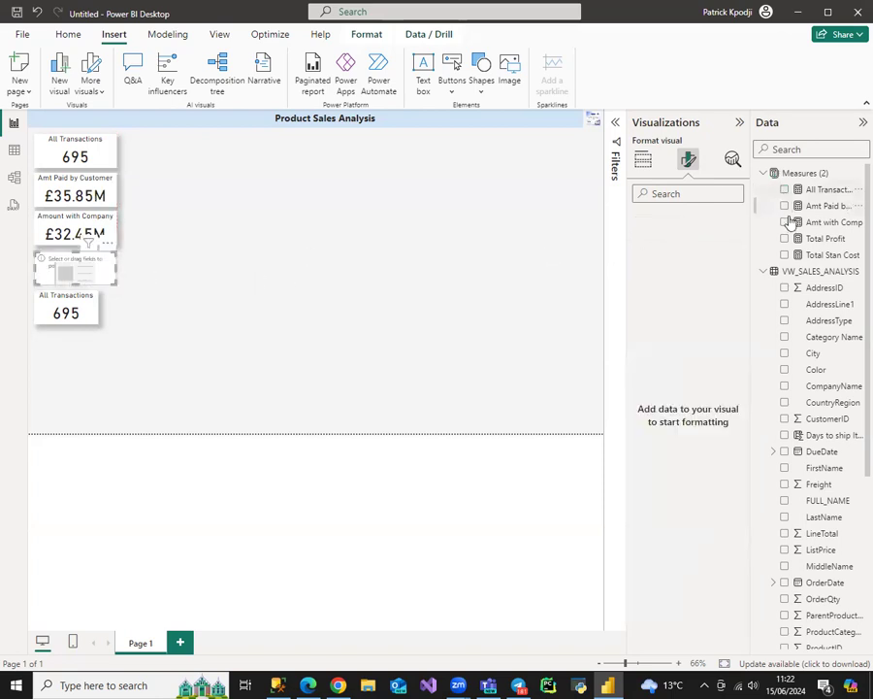
click(785, 254)
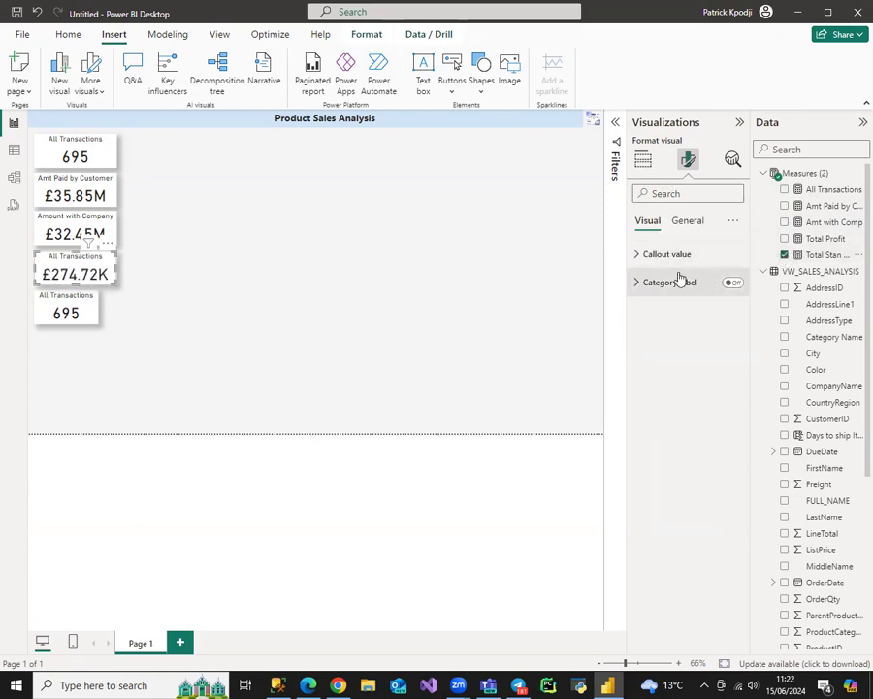
Change the fourth card's title text to "Standard Cost".
click(691, 222)
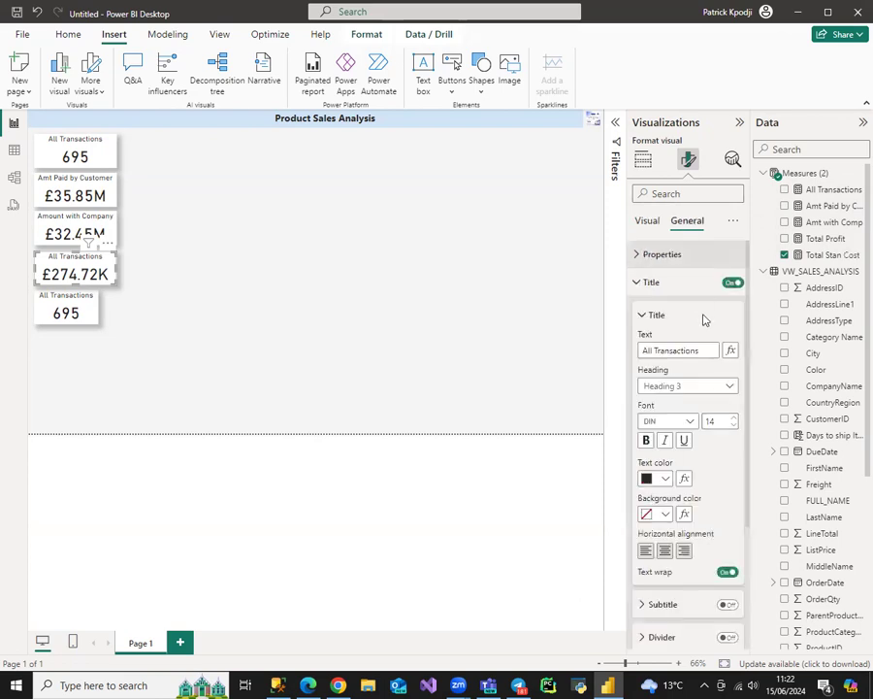
drag(714, 349, 624, 353)
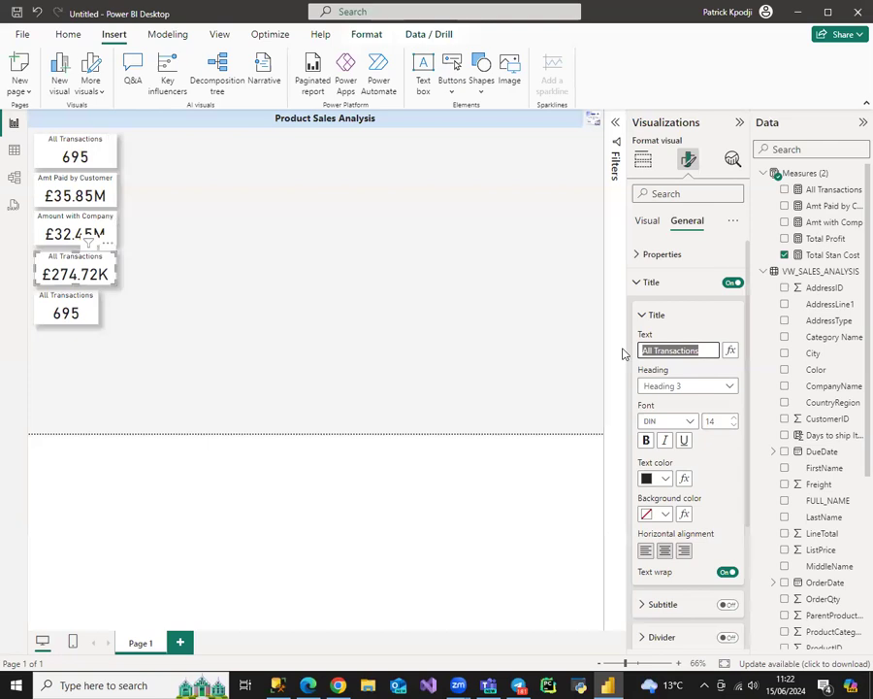
text(Standard Cost)
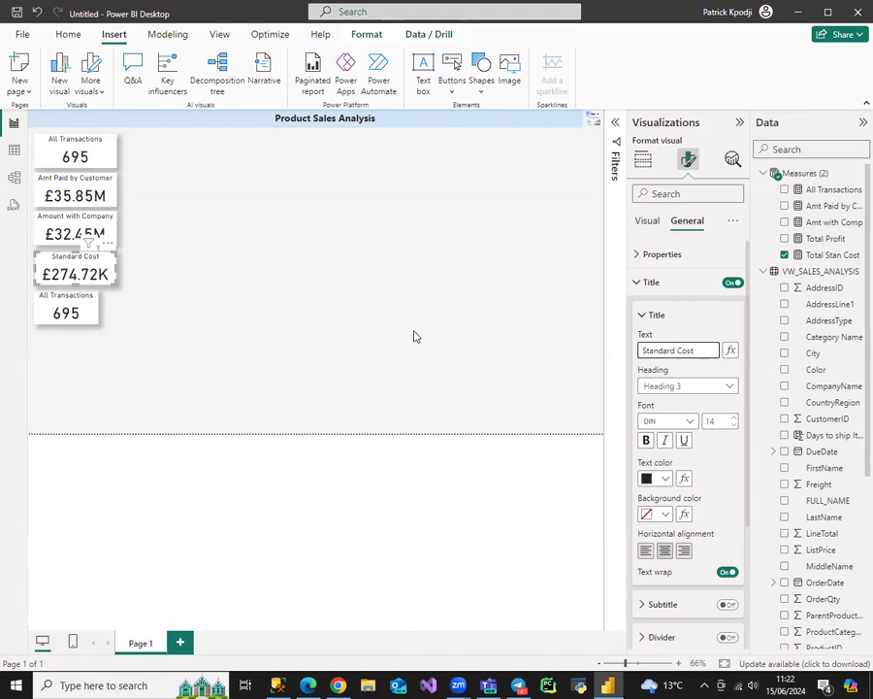
Widen the fifth card to match those above and replace its measure with Total Stan Cost.
click(97, 314)
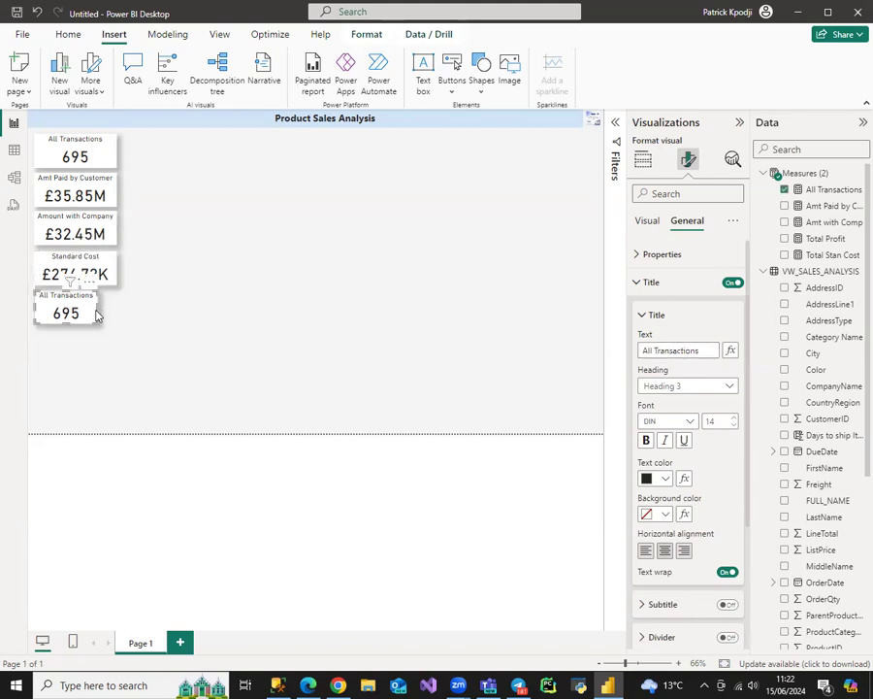
drag(97, 313, 118, 316)
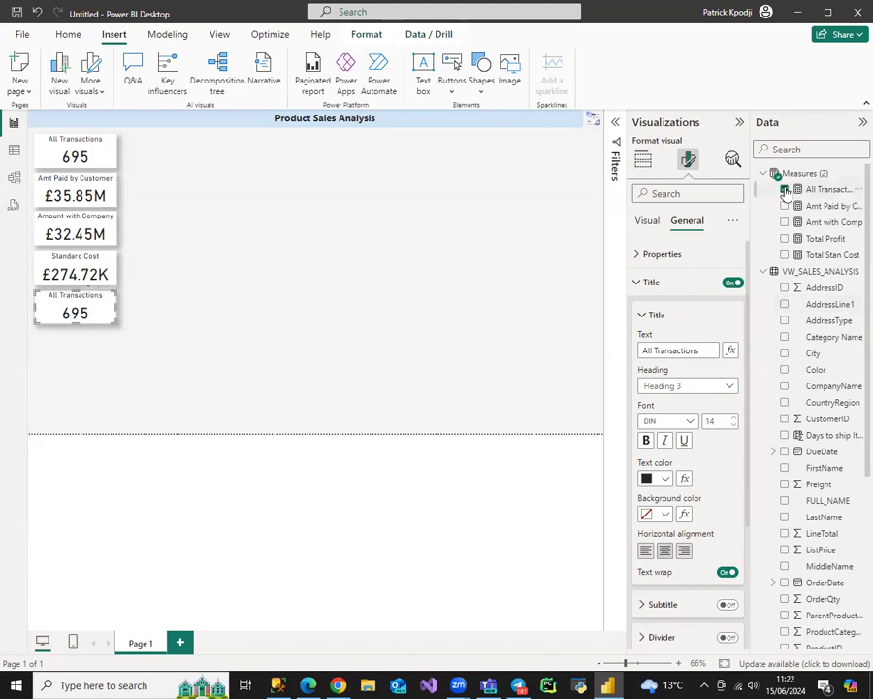
click(784, 189)
click(784, 254)
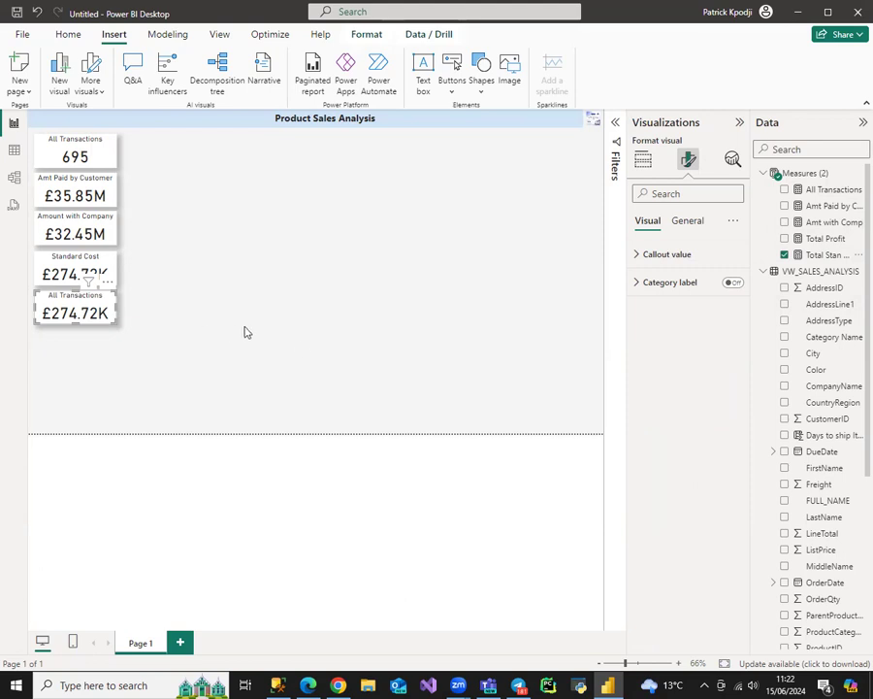
Change the fifth card's title text to "Profit".
click(689, 221)
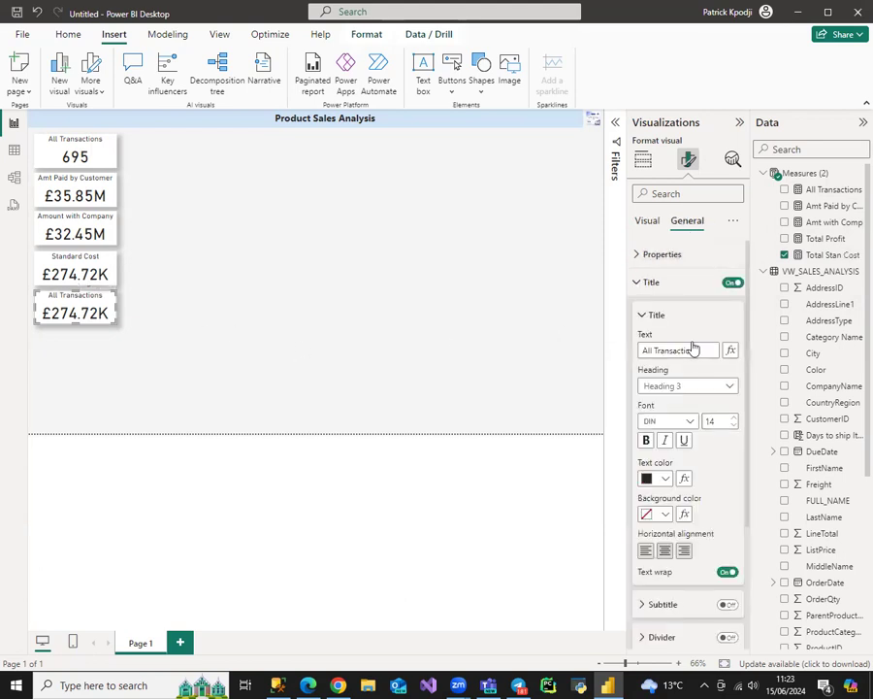
drag(709, 349, 613, 354)
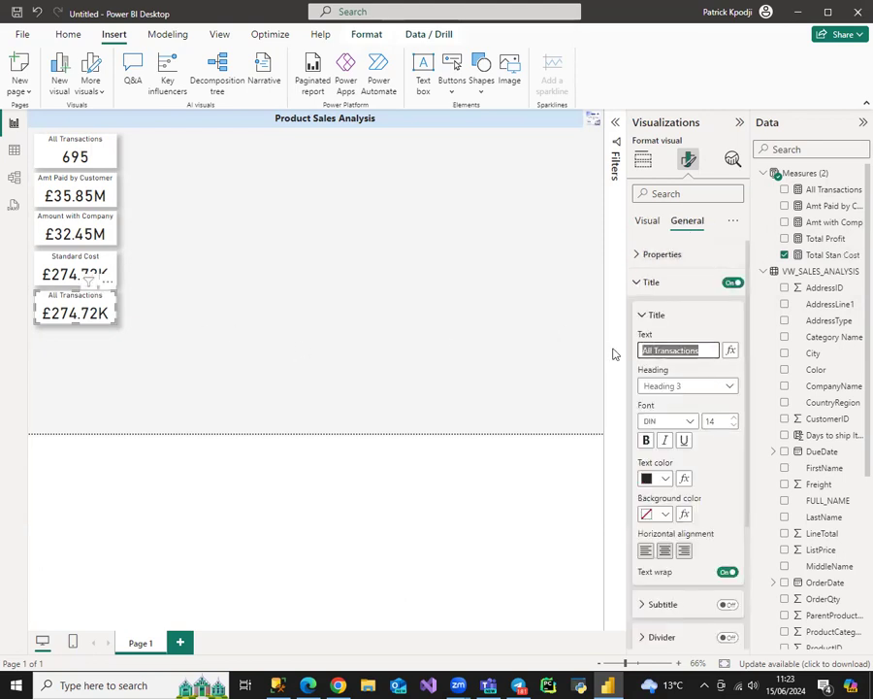
text(Profit)
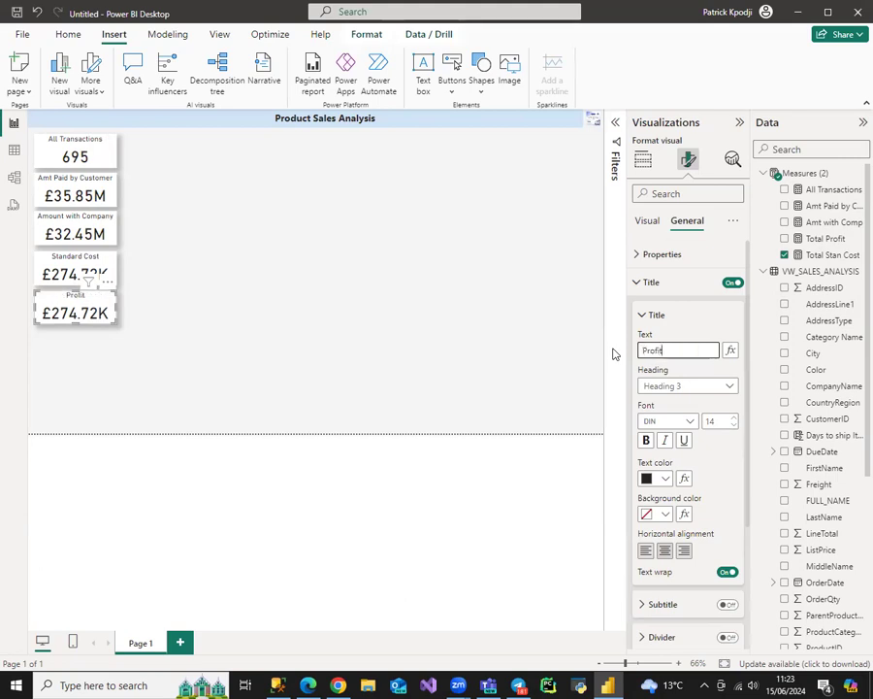
click(431, 307)
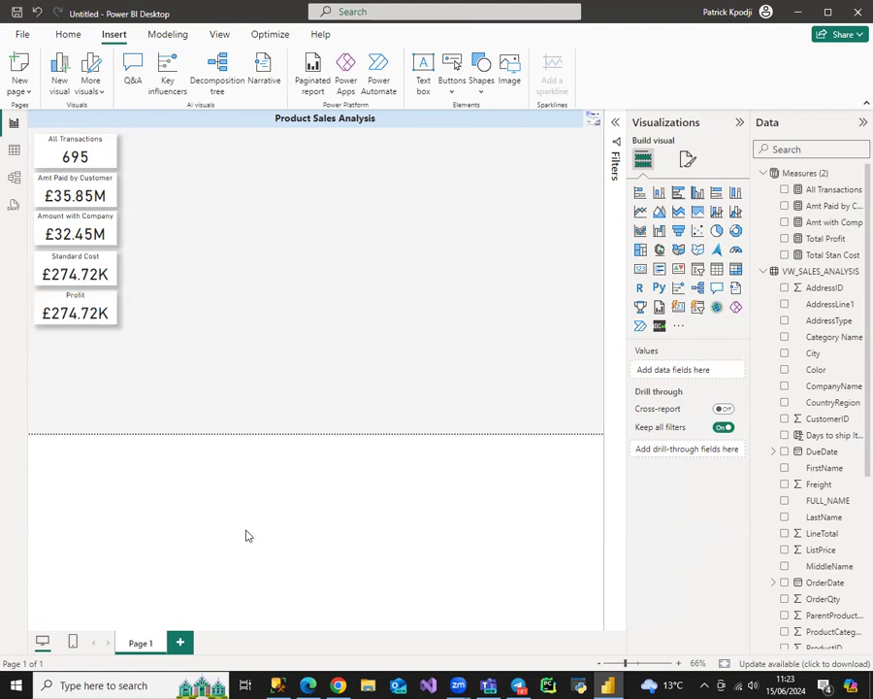
Rename the report page from its default name to "Product Overview".
double_click(137, 641)
text(P)
key(Return)
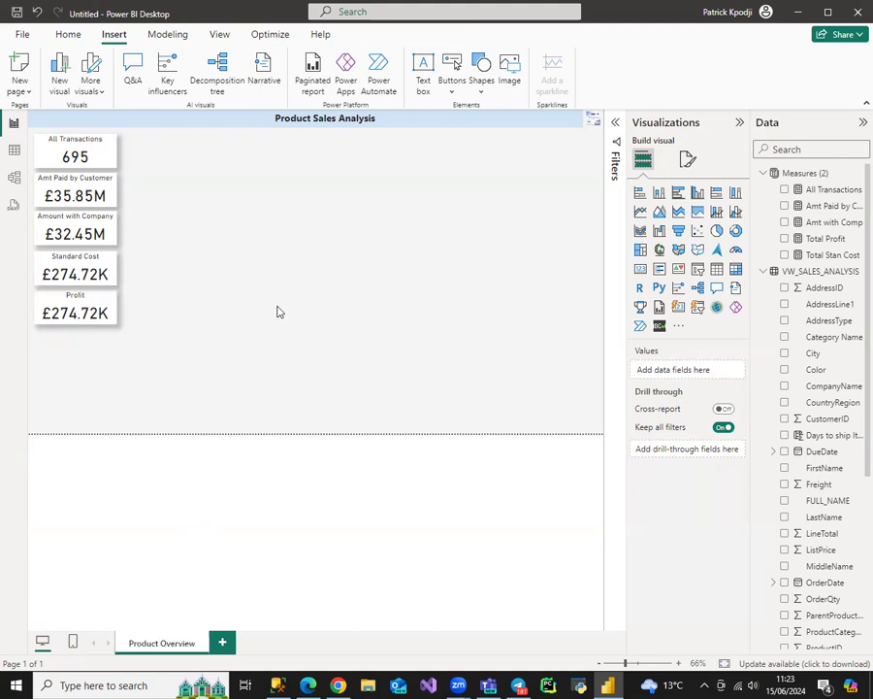
Compare the StandardCost and ListPrice columns in the VW_SALES_ANALYSIS data table and look over its order amount columns.
click(14, 149)
click(351, 142)
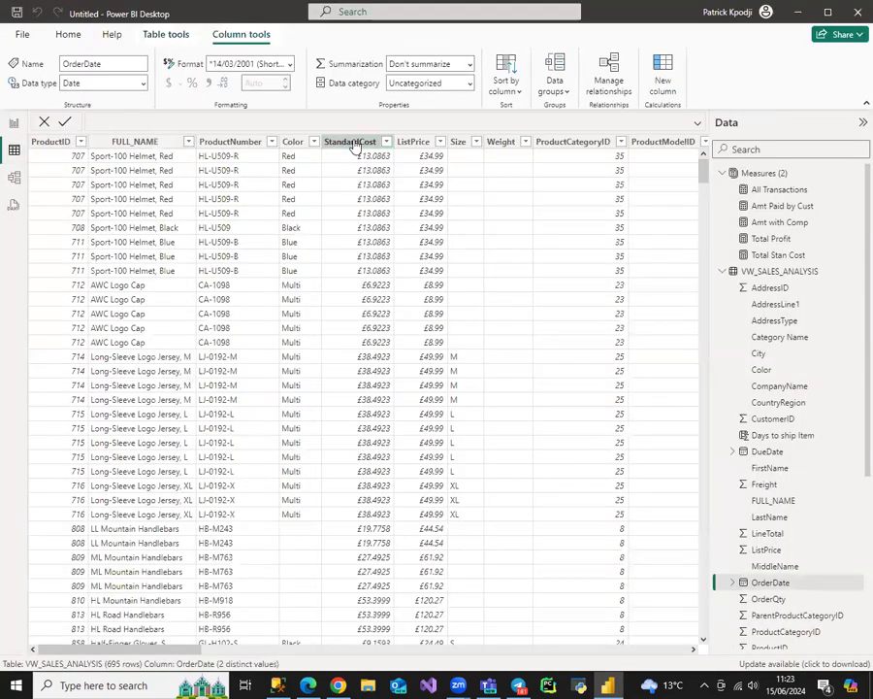
click(414, 142)
click(351, 142)
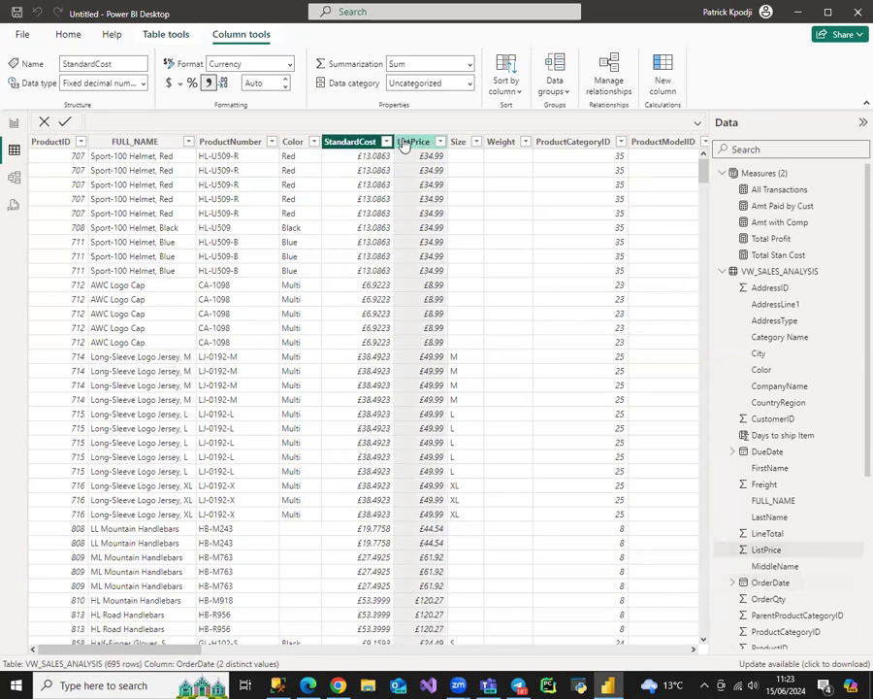
click(413, 141)
click(352, 141)
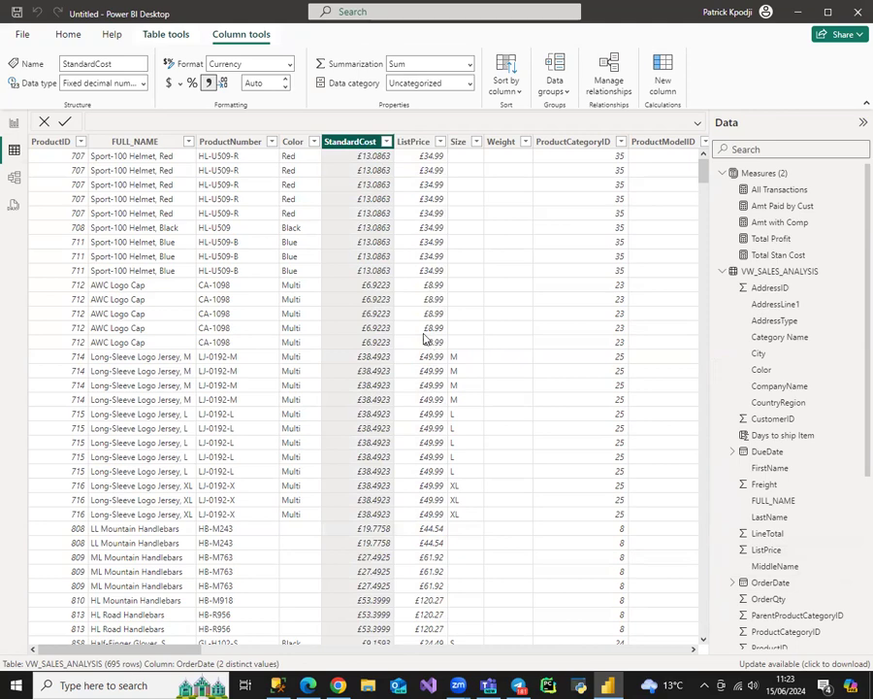
drag(166, 649, 491, 685)
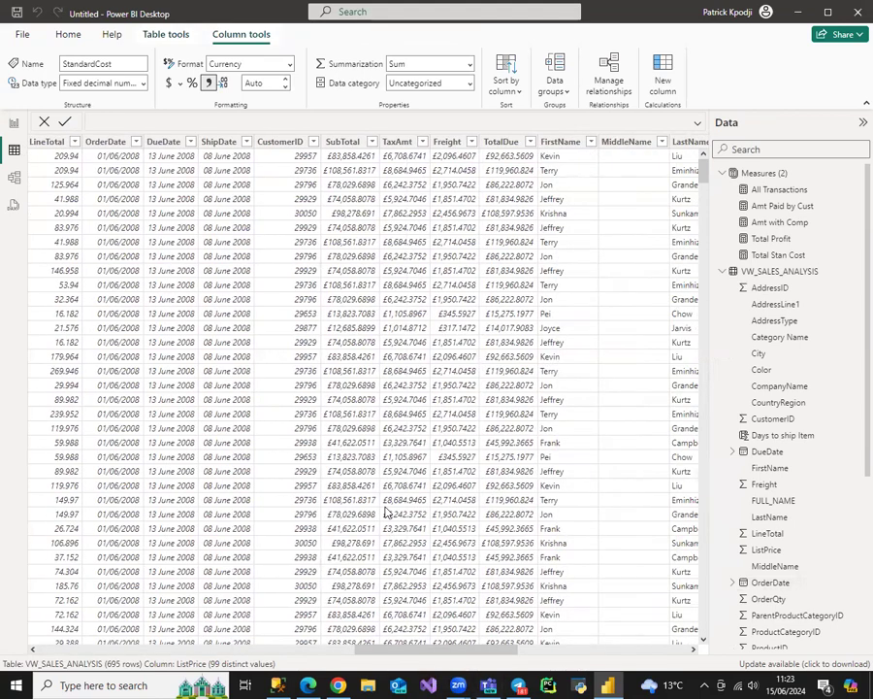
drag(425, 651, 123, 660)
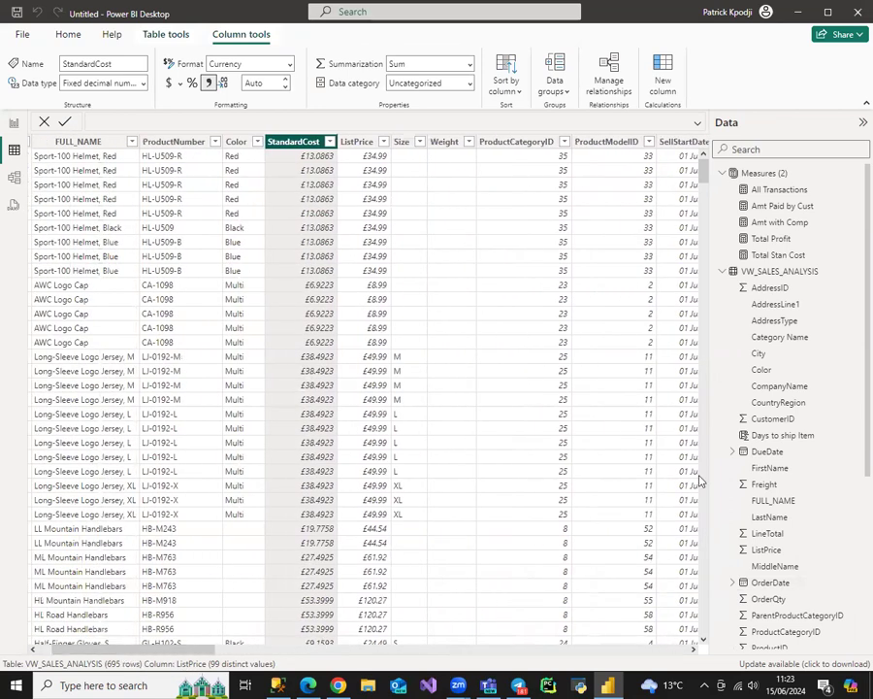
Examine the UnitPrice column and the formula behind the calculated Profit column.
scroll(789, 482, down, 5)
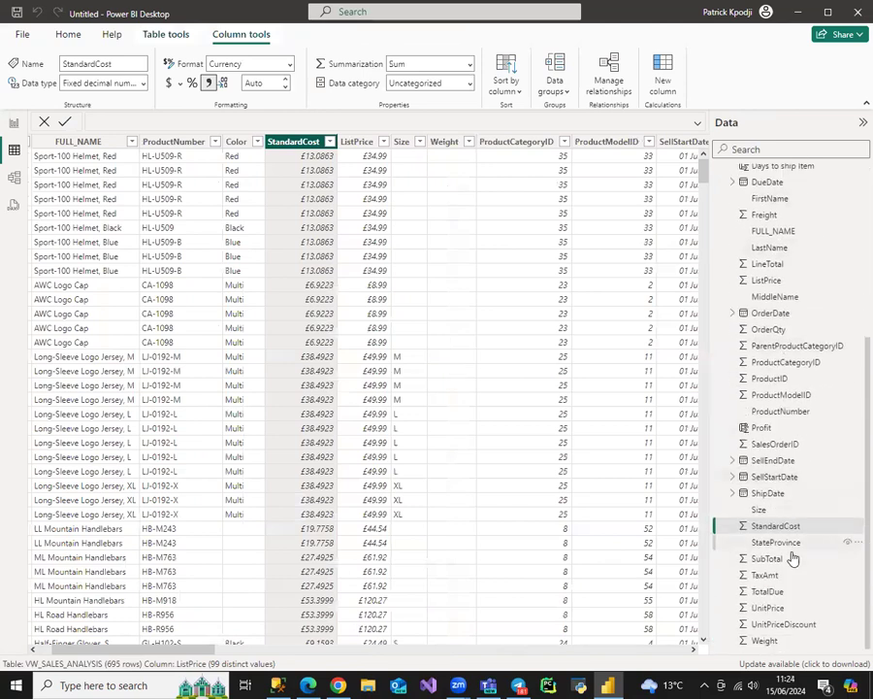
click(771, 608)
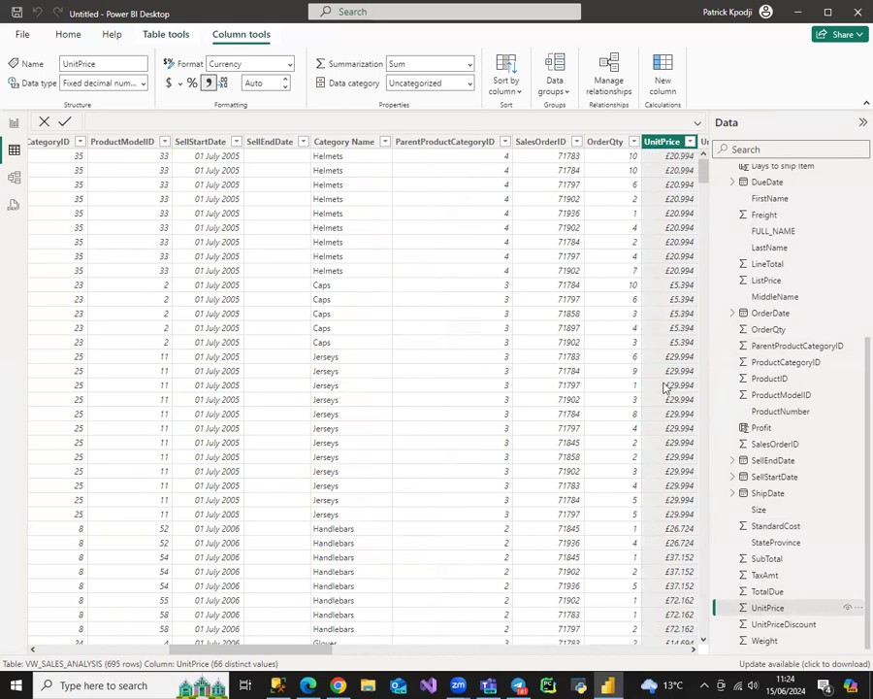
drag(307, 652, 650, 643)
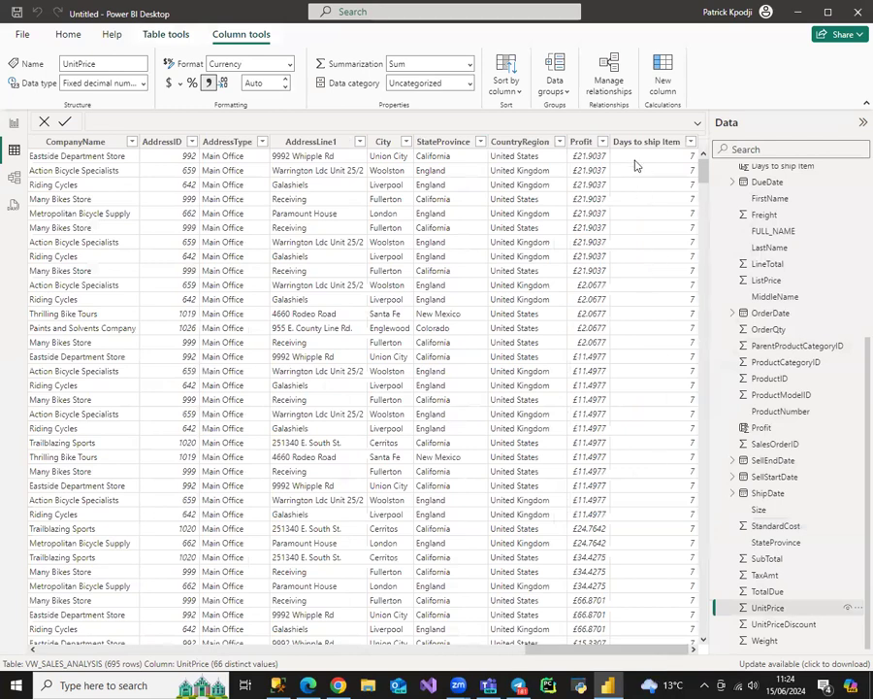
click(581, 143)
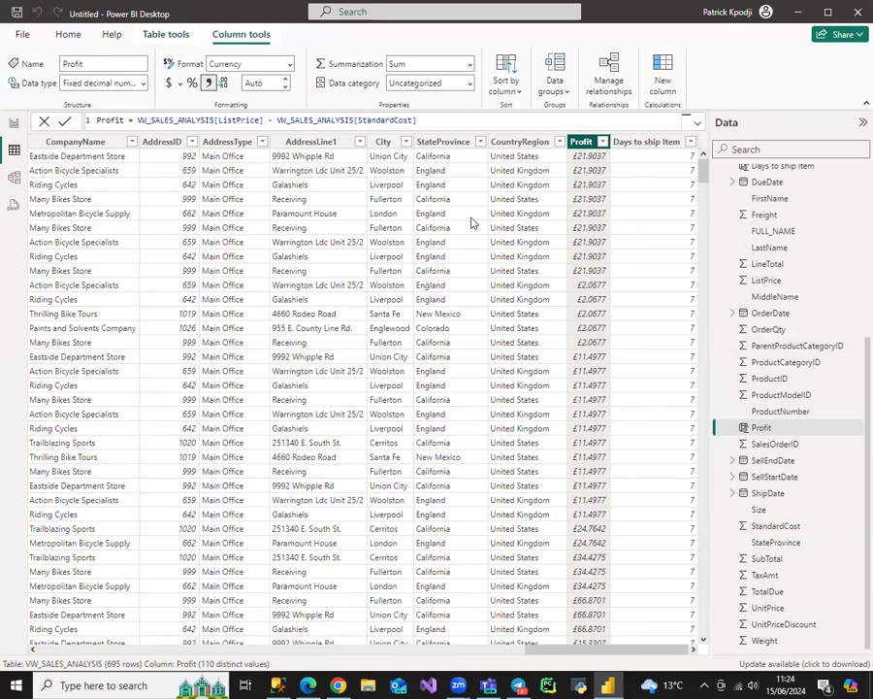
drag(606, 647, 598, 655)
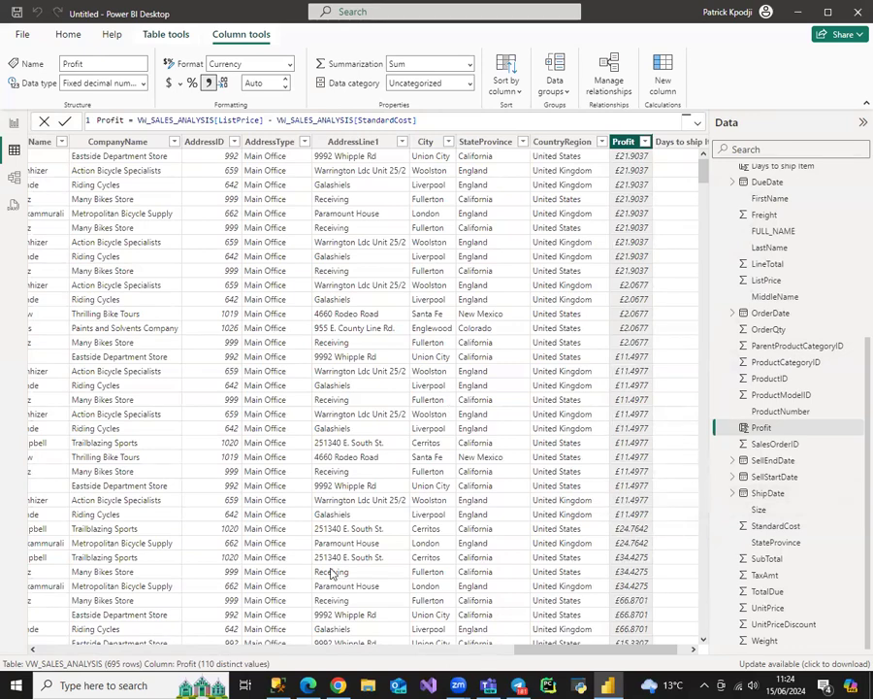
drag(548, 650, 447, 650)
drag(356, 671, 82, 663)
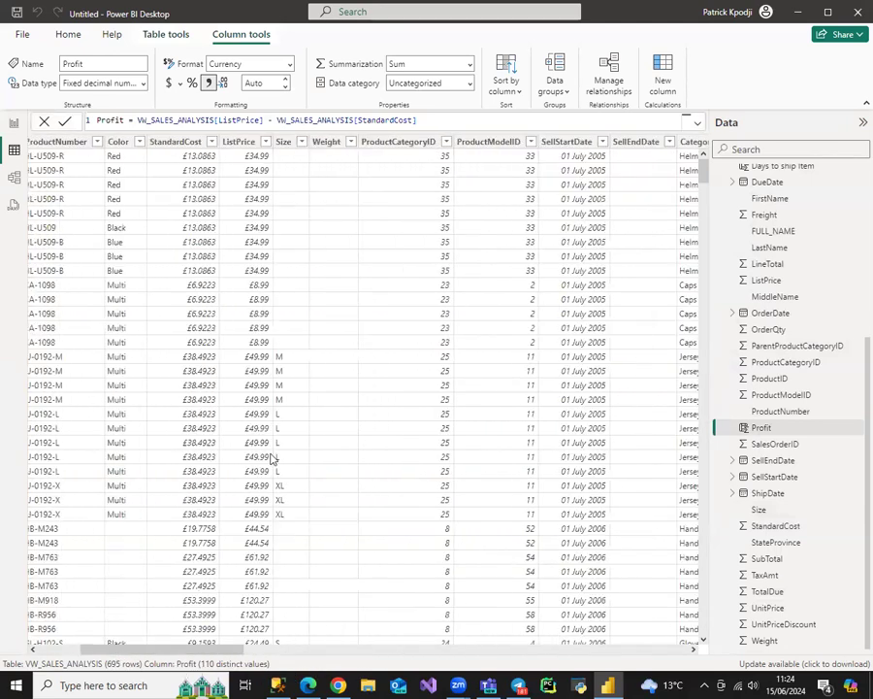
Filter the data table's OrderQty column to show only rows with a quantity of 10.
click(768, 330)
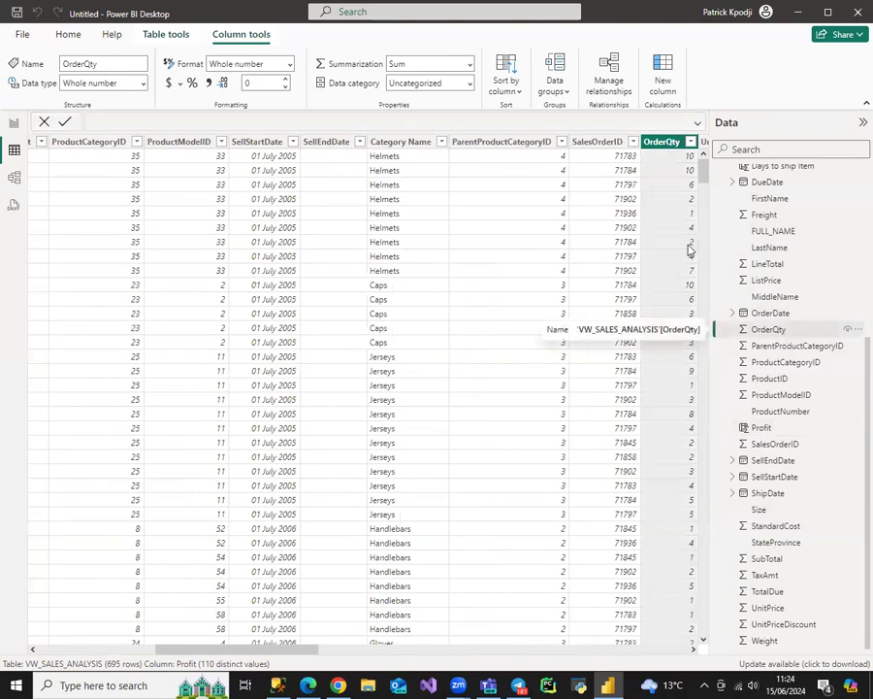
click(690, 142)
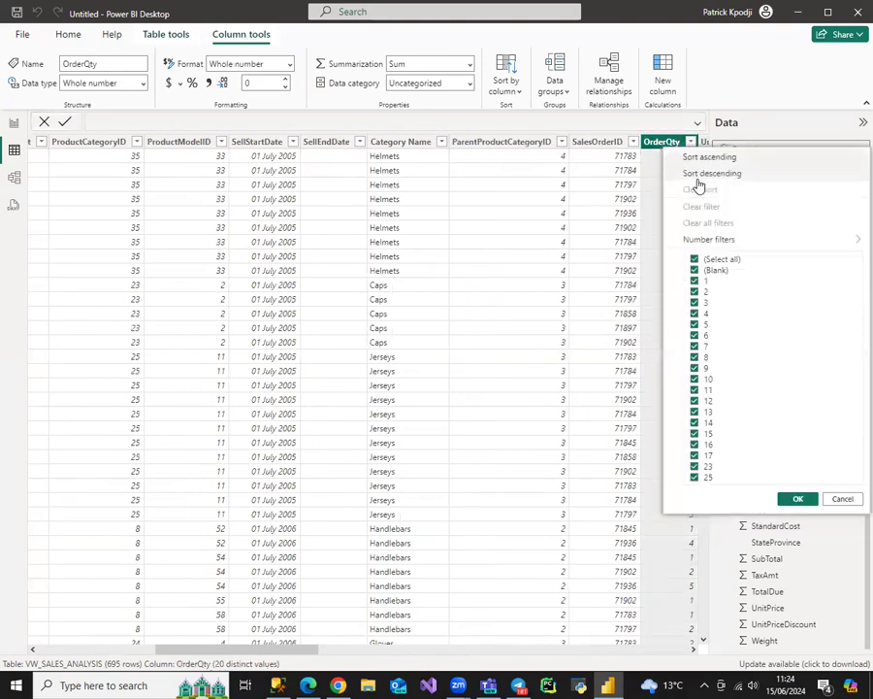
click(695, 259)
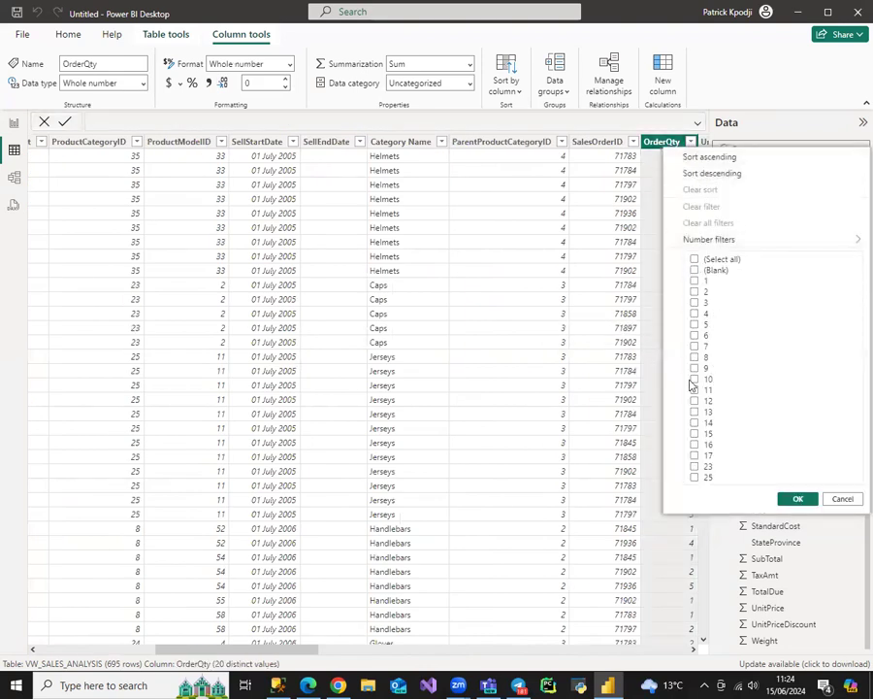
click(695, 379)
click(797, 498)
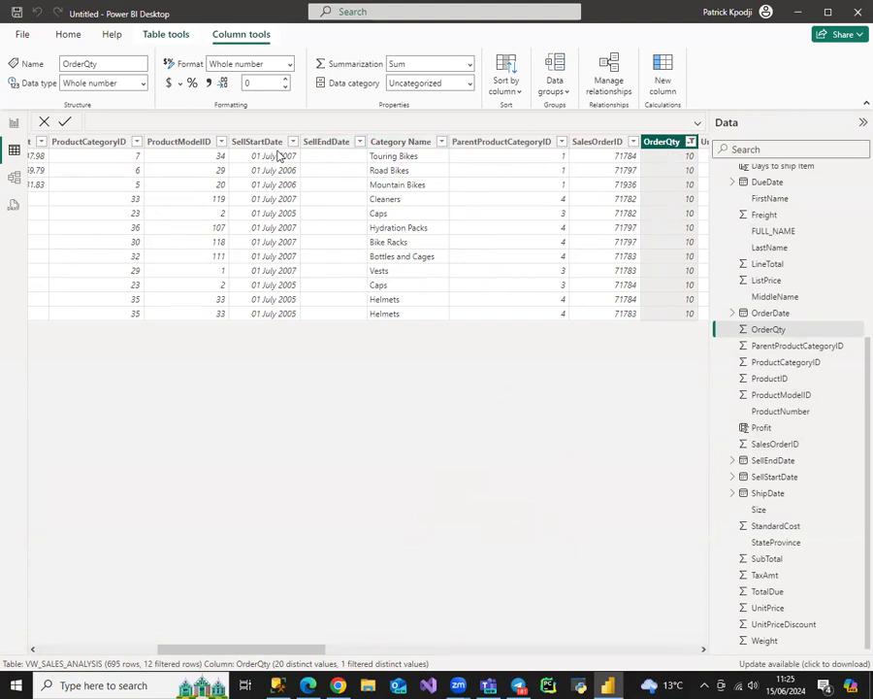
Filter the ProductID column to show only product 969.
drag(265, 649, 121, 649)
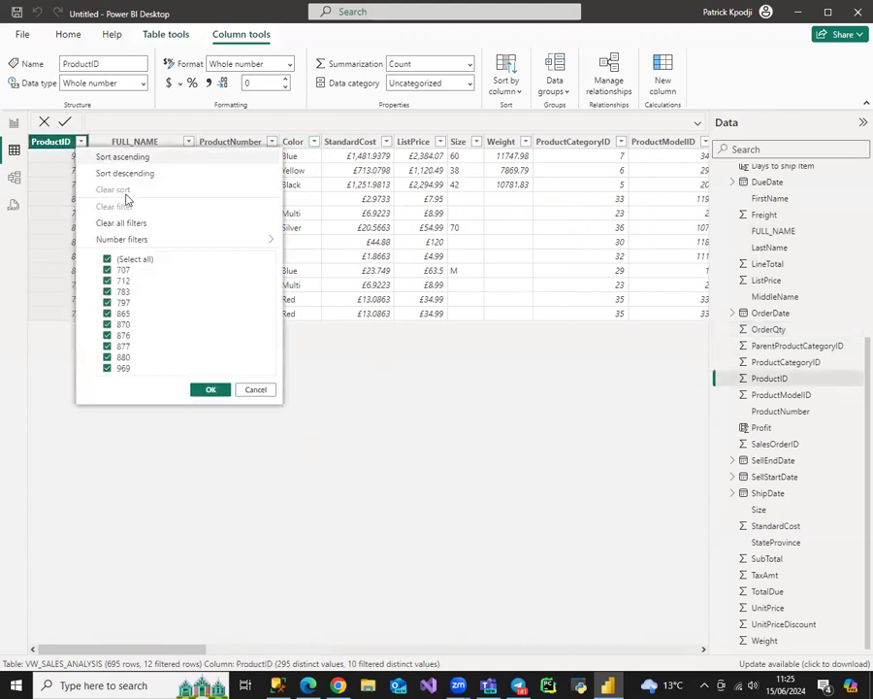
click(107, 259)
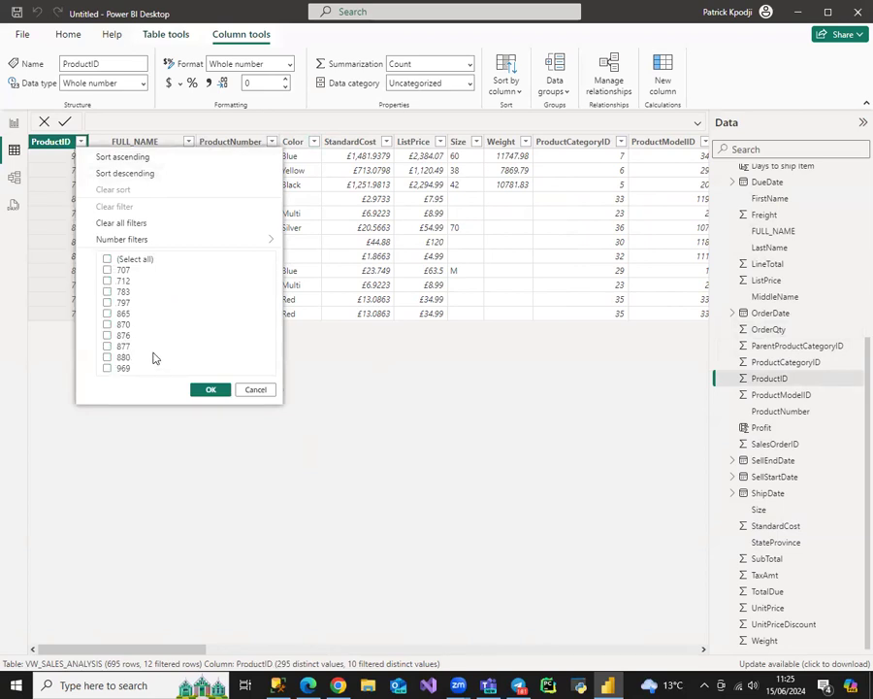
click(107, 368)
click(208, 390)
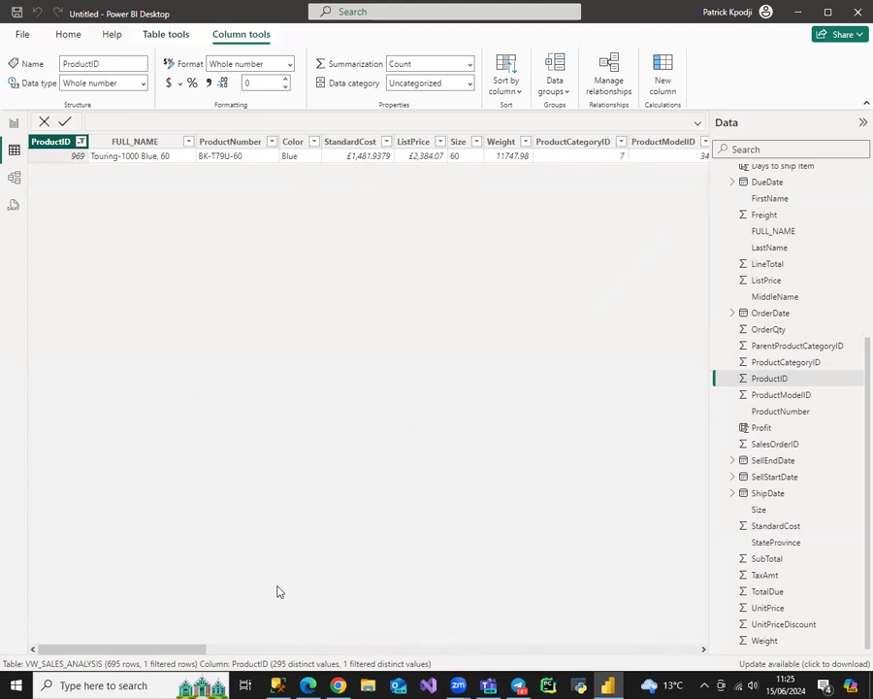
Review the filtered row's UnitPrice, LineTotal, SubTotal and StandardCost values against each other.
drag(175, 650, 352, 667)
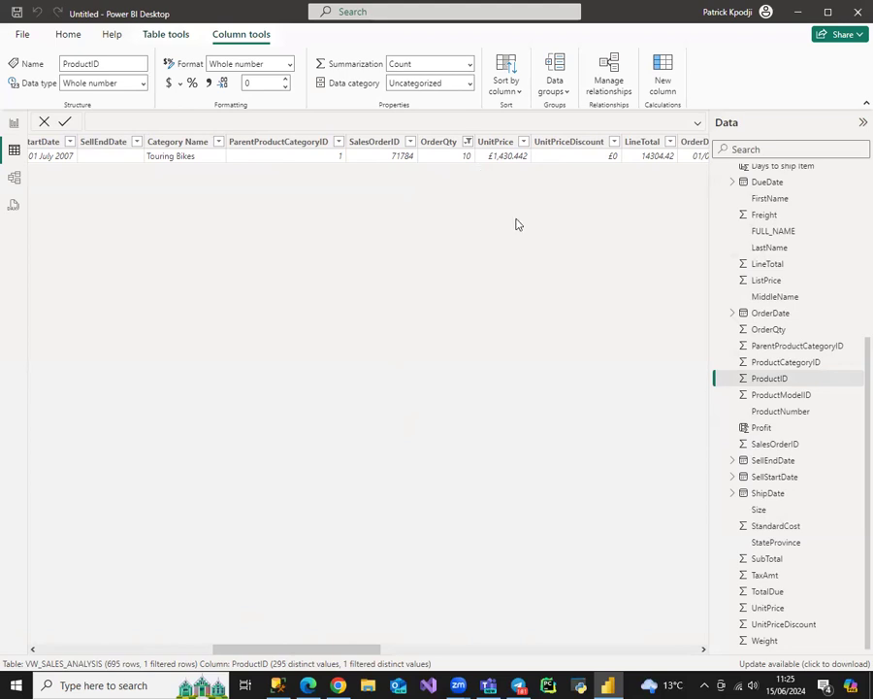
drag(334, 652, 418, 662)
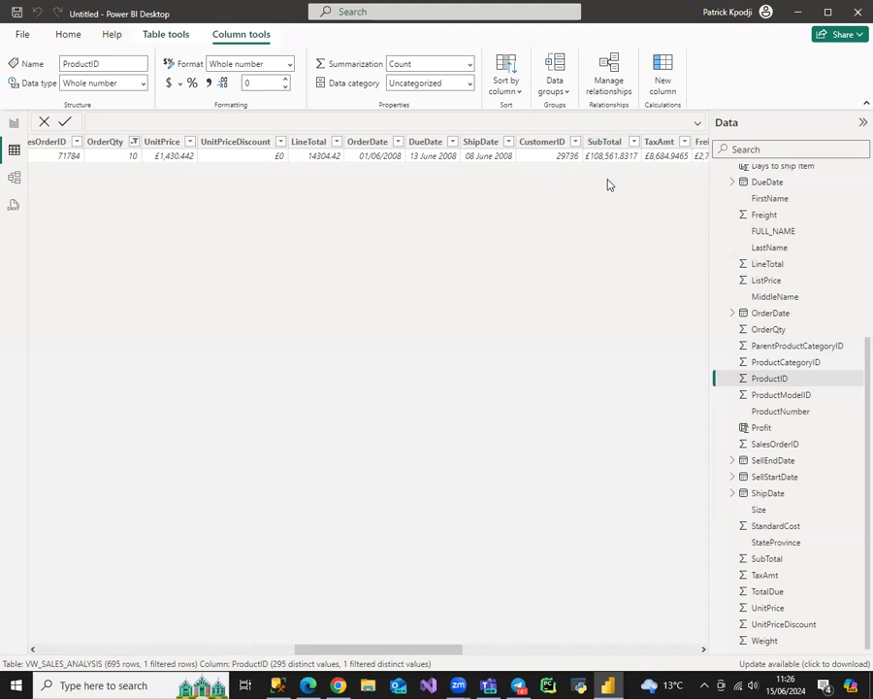
click(306, 144)
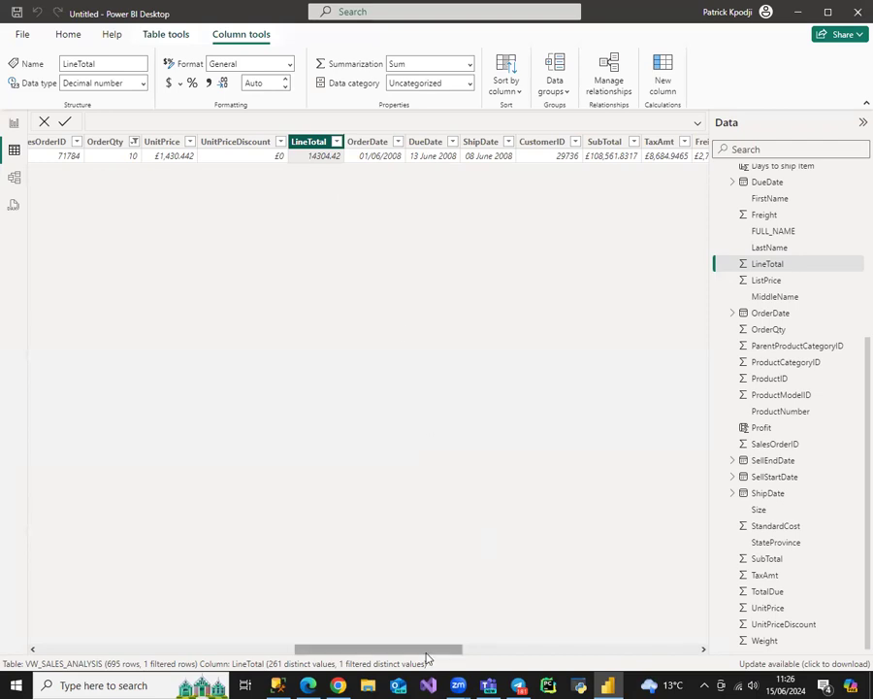
drag(416, 651, 214, 656)
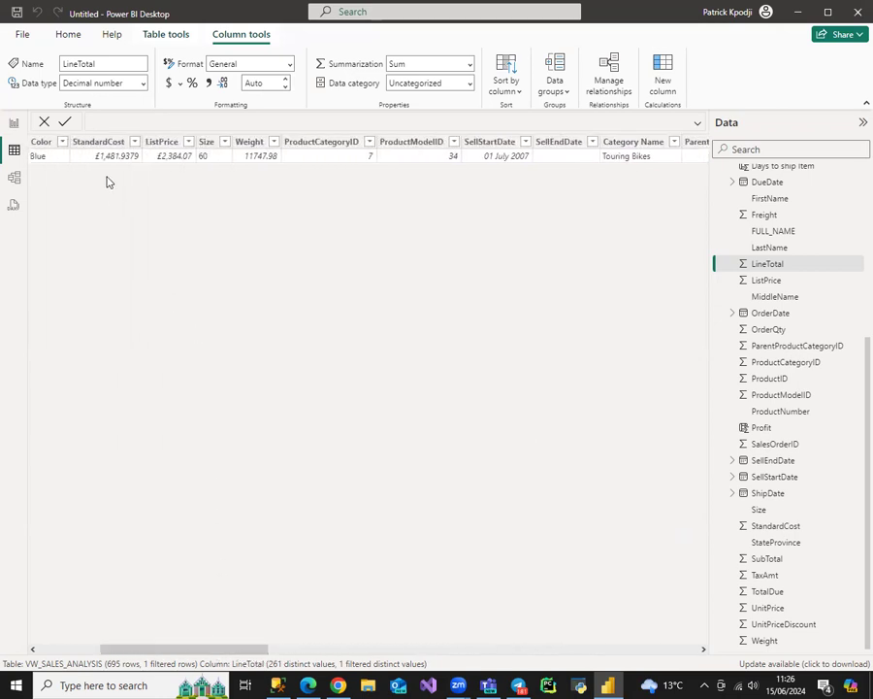
click(100, 142)
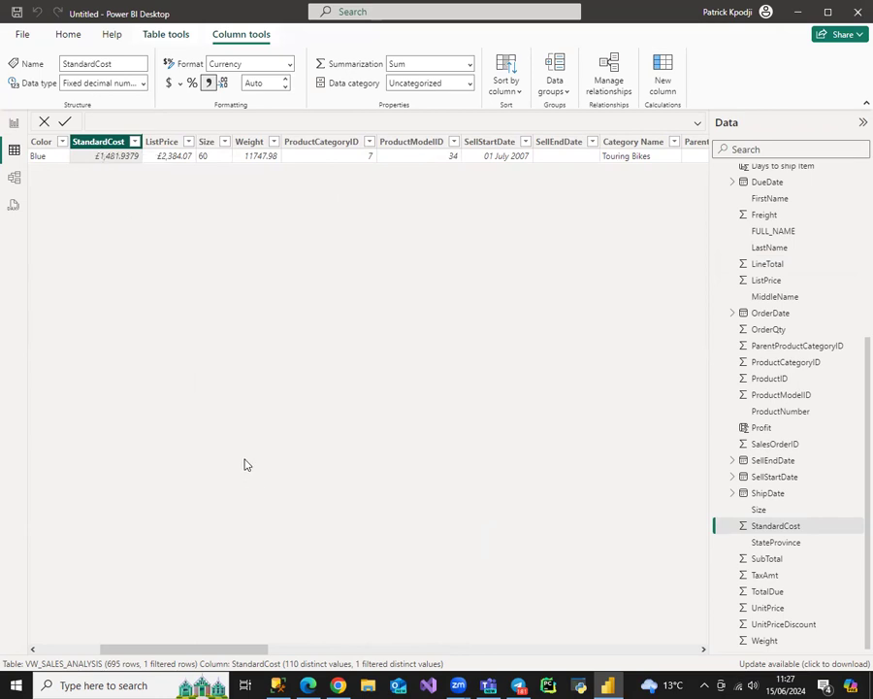
Change the Profit column's formula to subtract StandardCost from LineTotal instead of from ListPrice.
drag(200, 649, 676, 650)
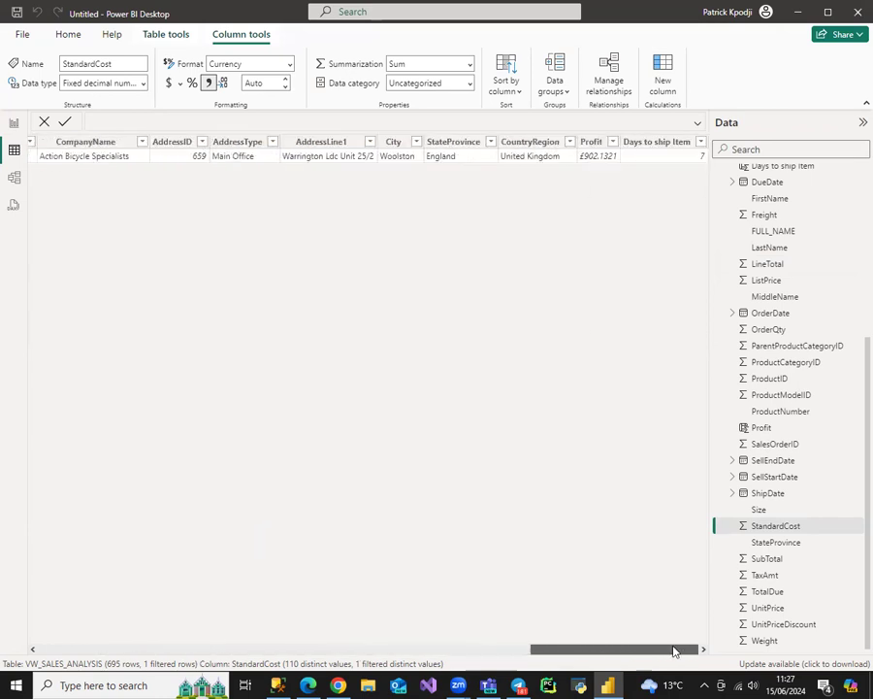
click(587, 143)
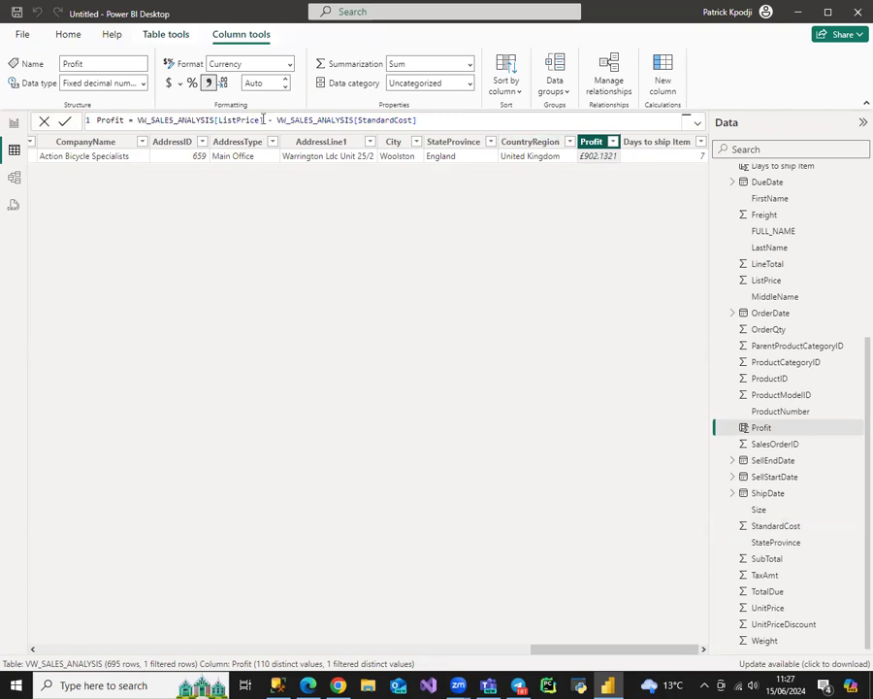
drag(260, 120, 225, 121)
key(shift+End)
double_click(226, 120)
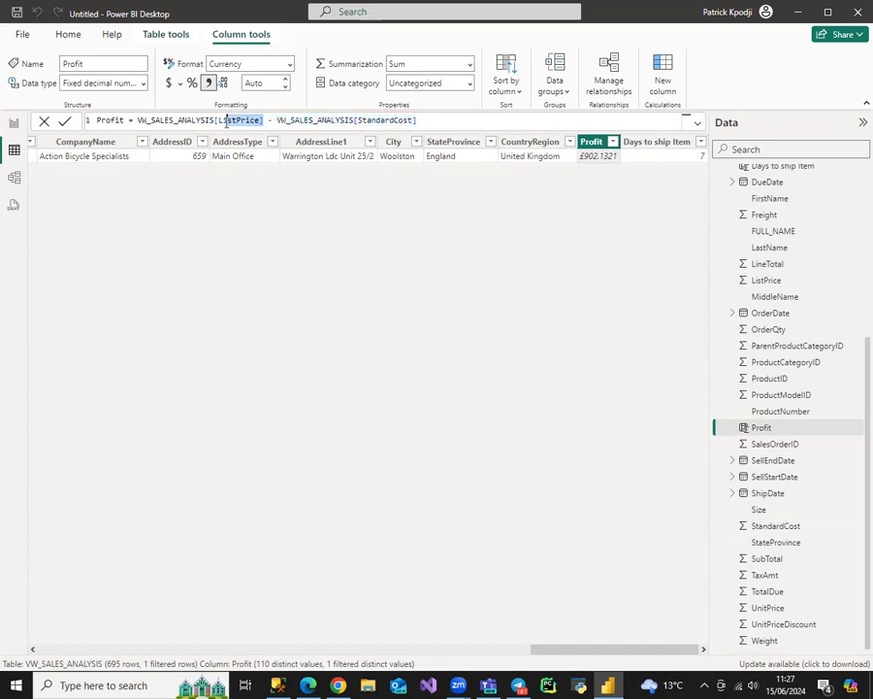
text(Lin)
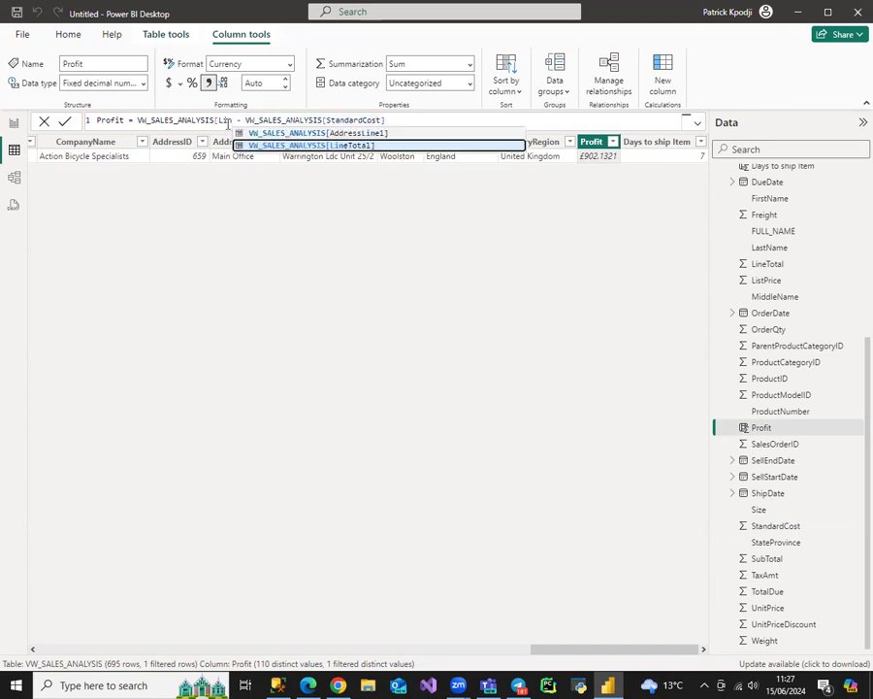
click(343, 146)
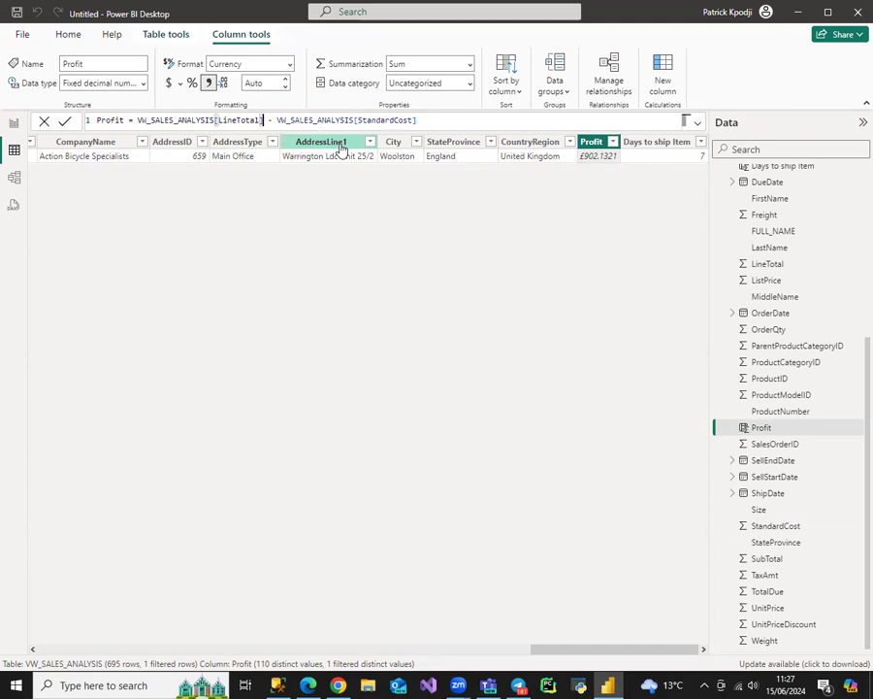
key(Return)
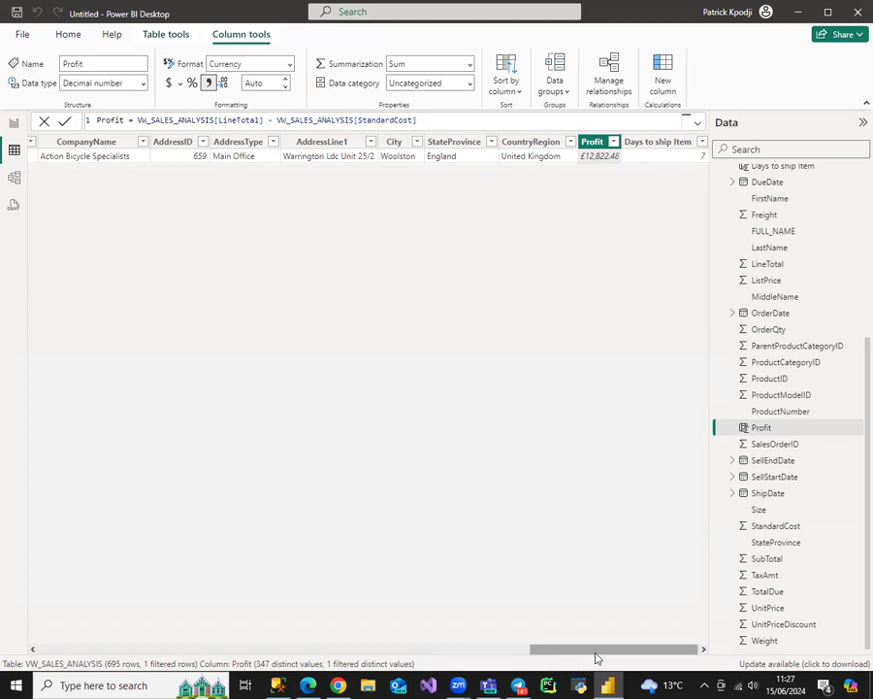
Review the filtered row's Profit against its StandardCost, OrderQty and UnitPrice, and check the KPI cards on the report page.
drag(598, 652, 639, 656)
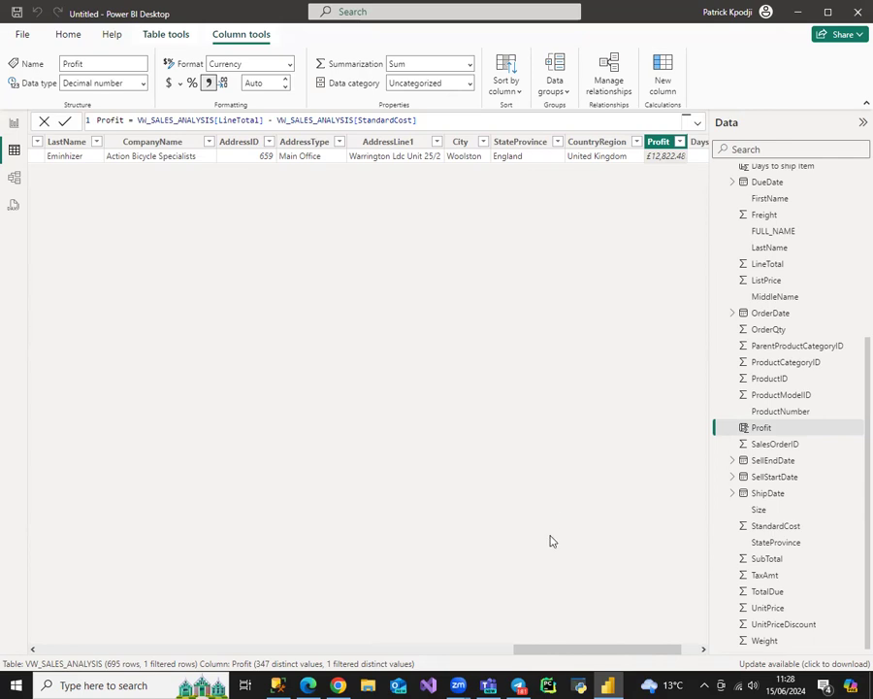
drag(585, 650, 171, 683)
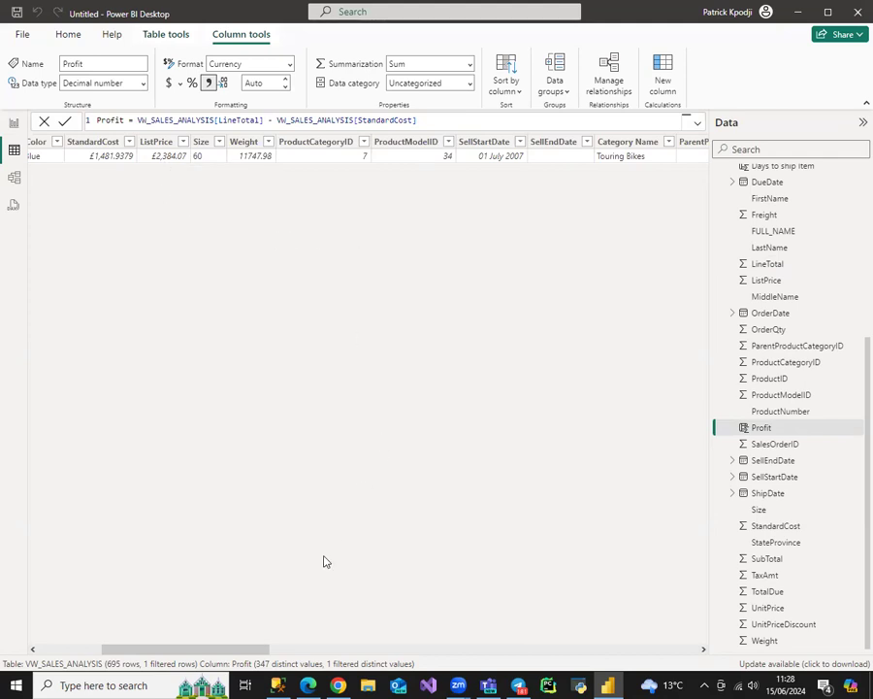
drag(224, 650, 337, 645)
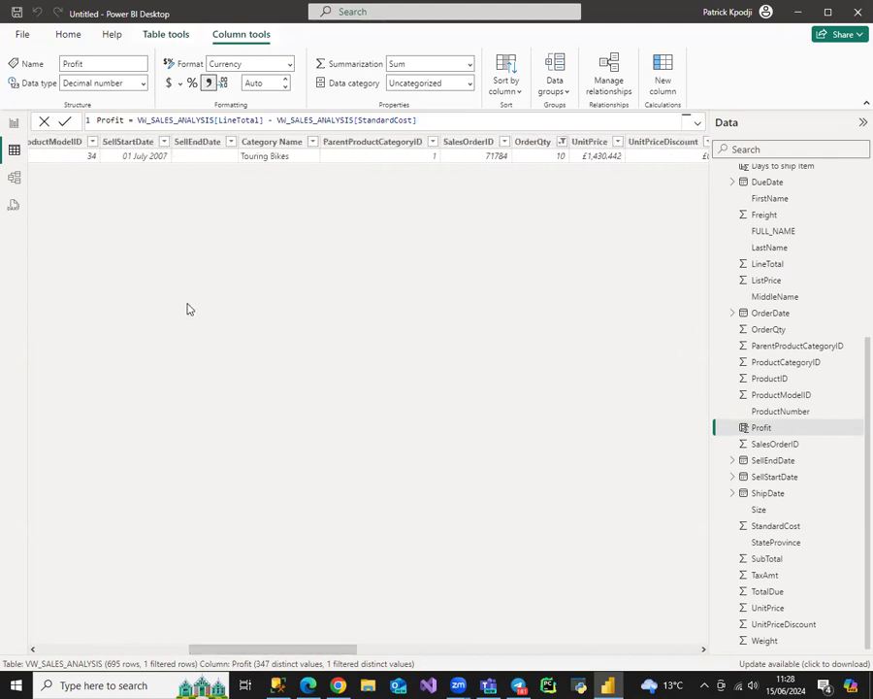
click(14, 133)
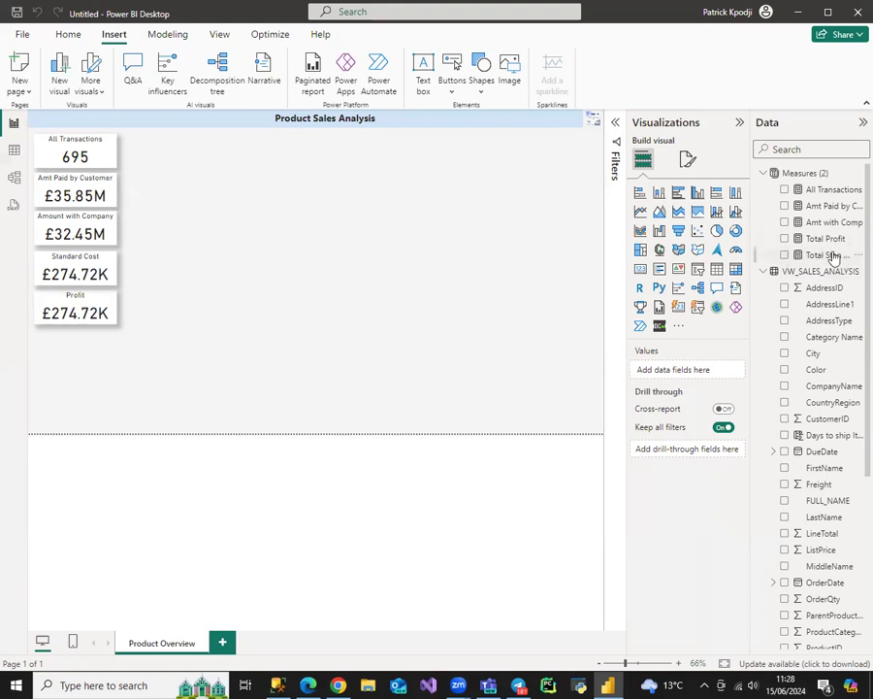
click(15, 150)
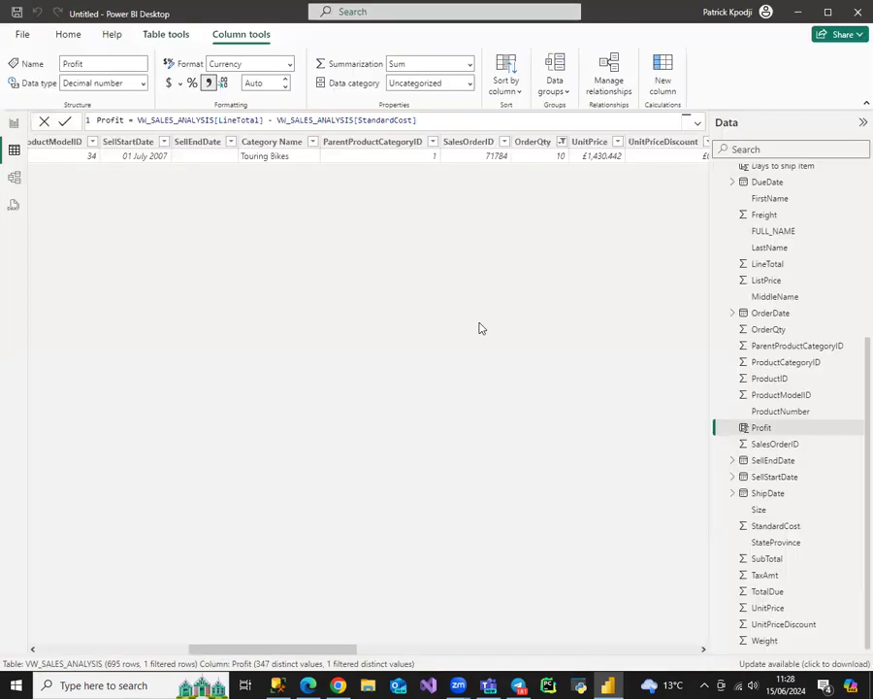
Clear all filters from the VW_SALES_ANALYSIS data table and check the Profit values across its rows.
right_click(466, 144)
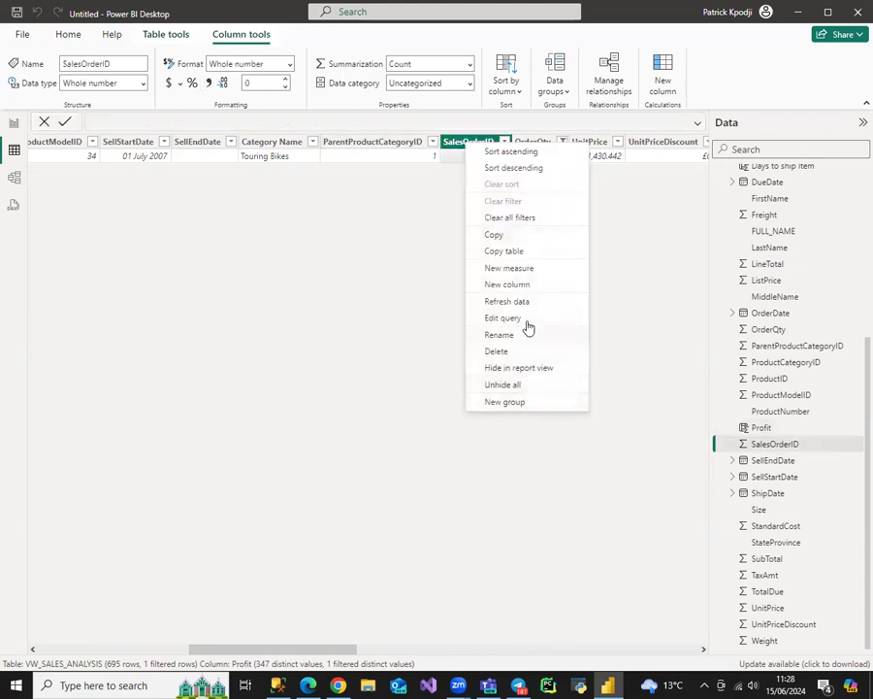
click(525, 221)
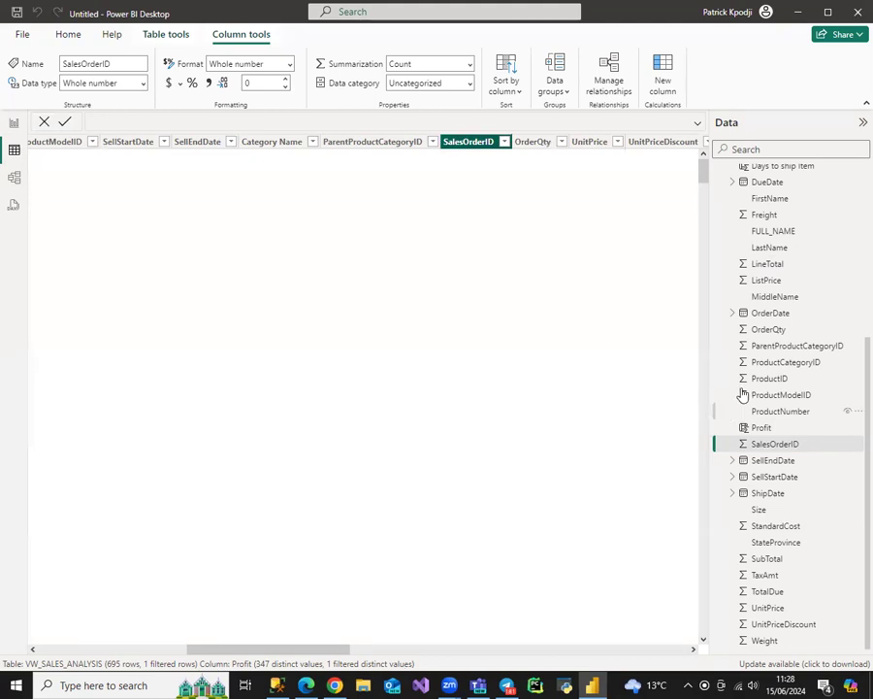
click(771, 331)
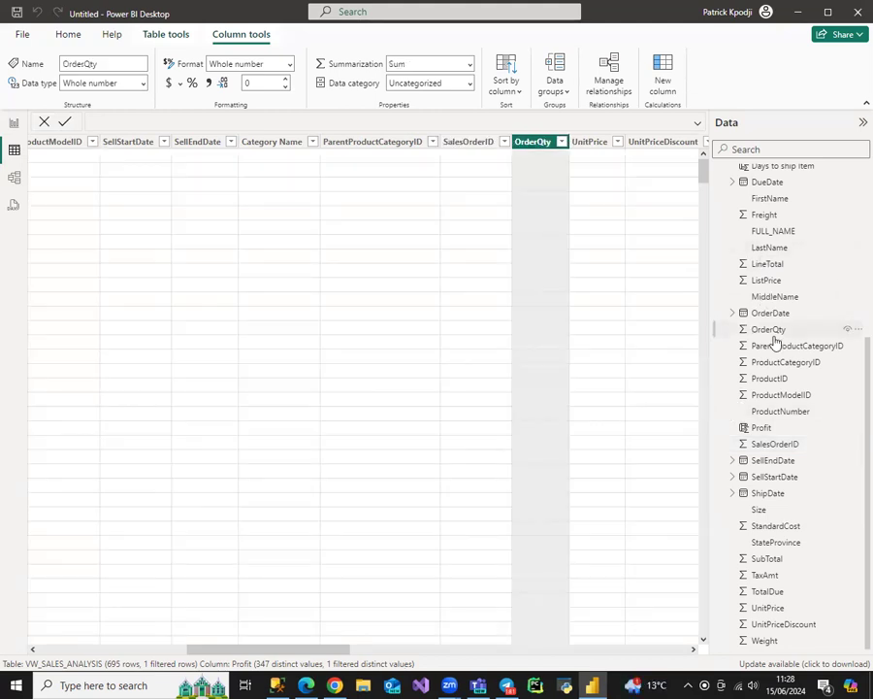
scroll(788, 351, up, 5)
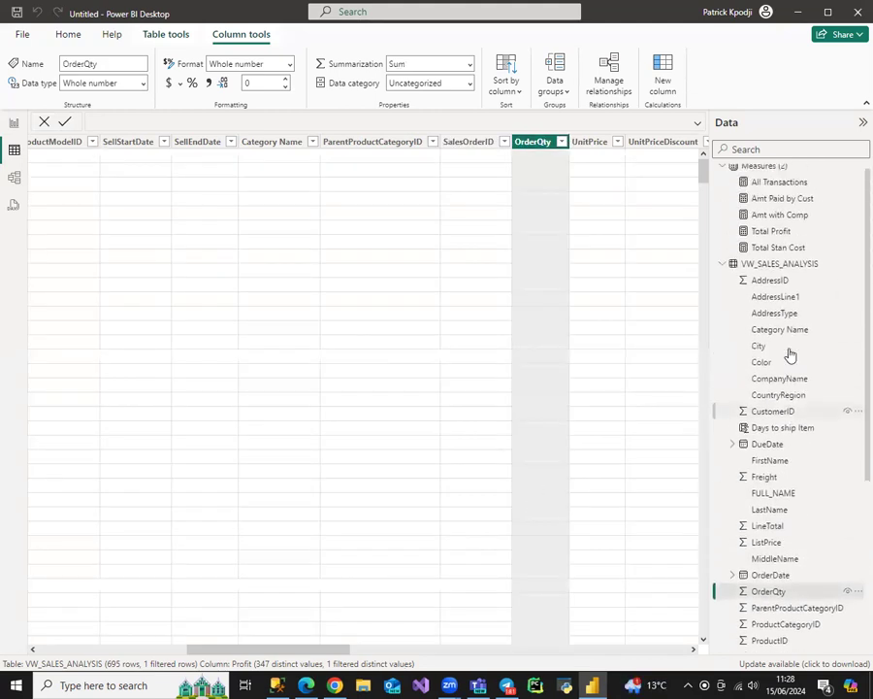
click(738, 173)
click(768, 271)
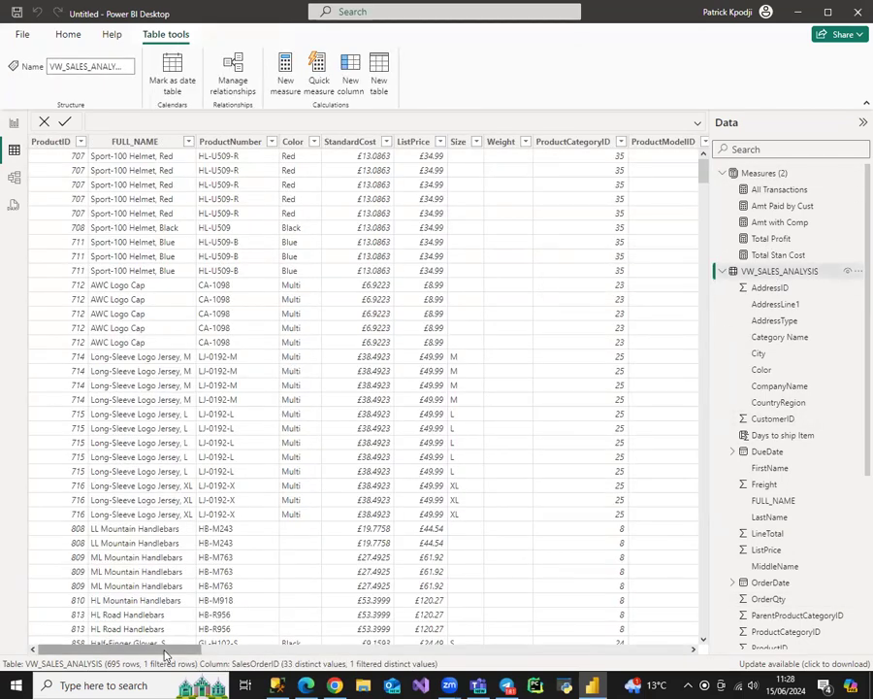
drag(165, 656, 684, 668)
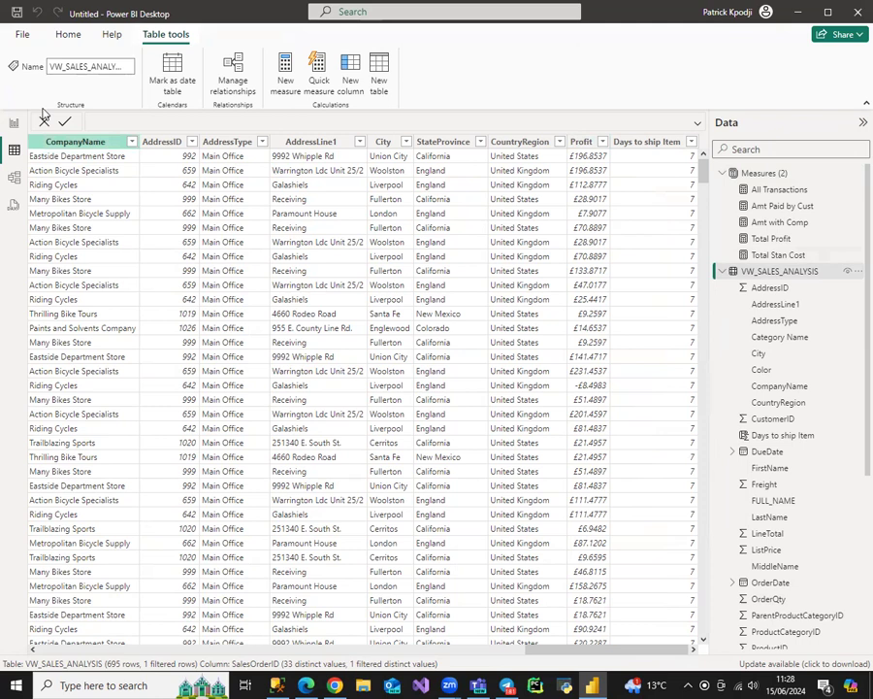
Add a card visual to the empty area of the Product Overview page showing the sum of the Profit column.
click(14, 123)
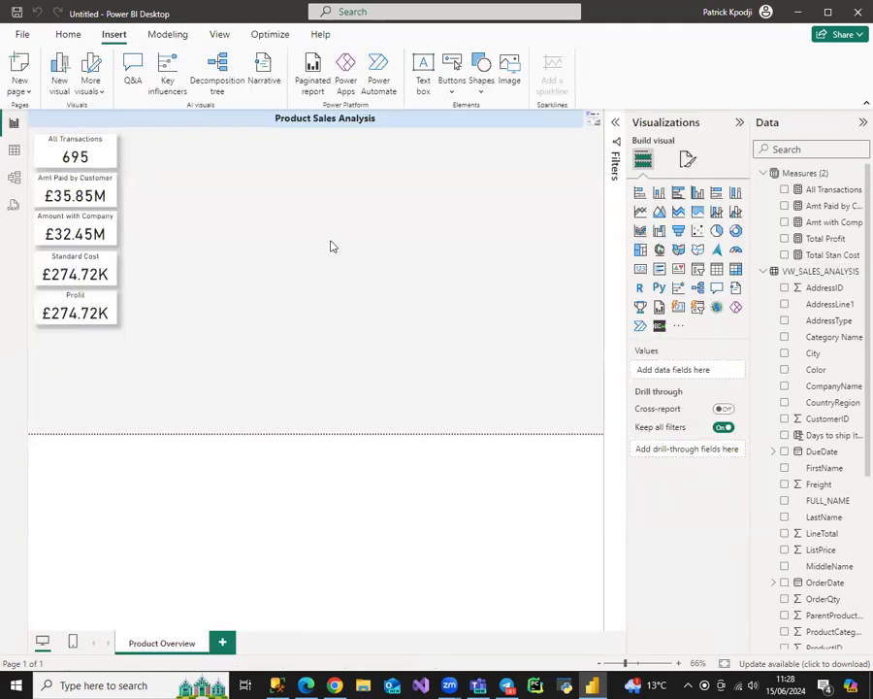
click(641, 268)
drag(580, 236, 444, 238)
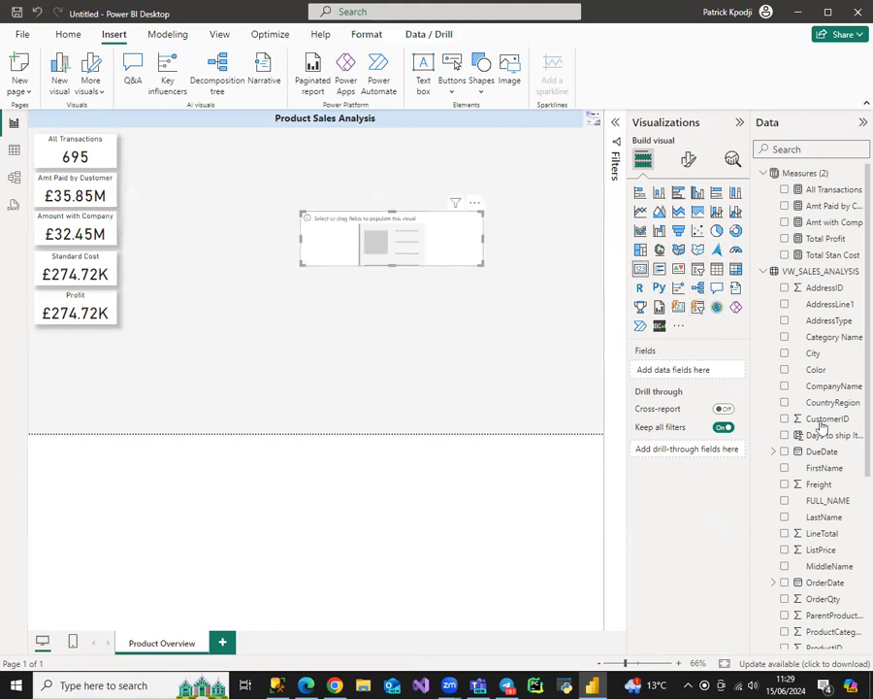
scroll(841, 402, down, 5)
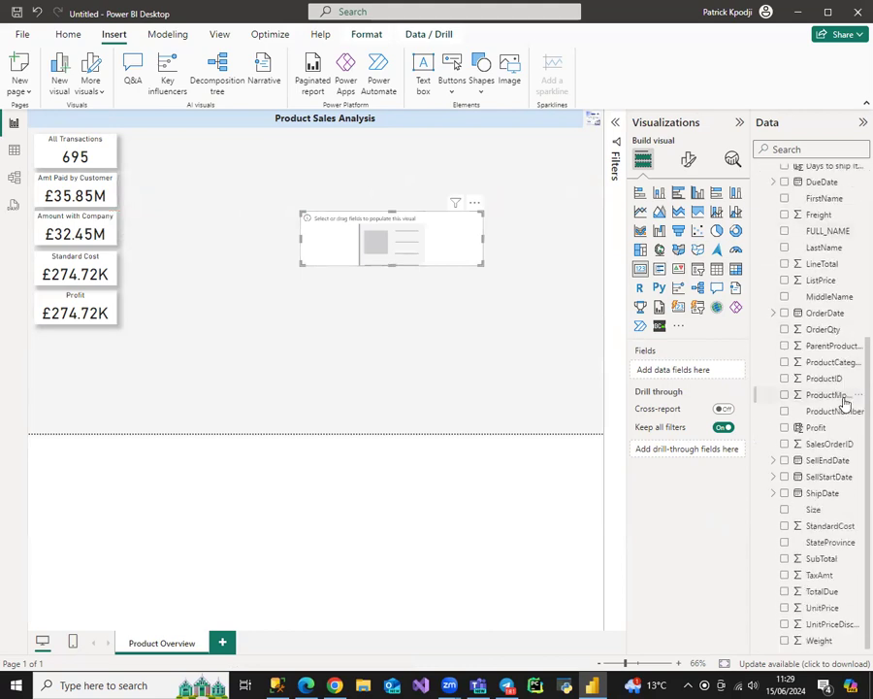
drag(820, 428, 402, 239)
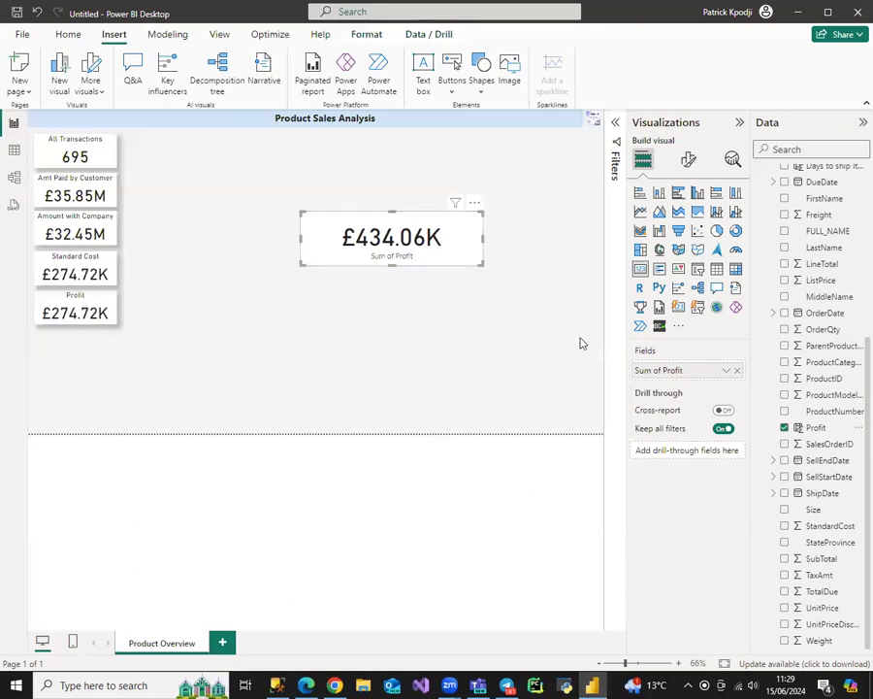
Replace the Total Stan Cost measure in the Profit KPI card with the Total Profit measure.
click(92, 313)
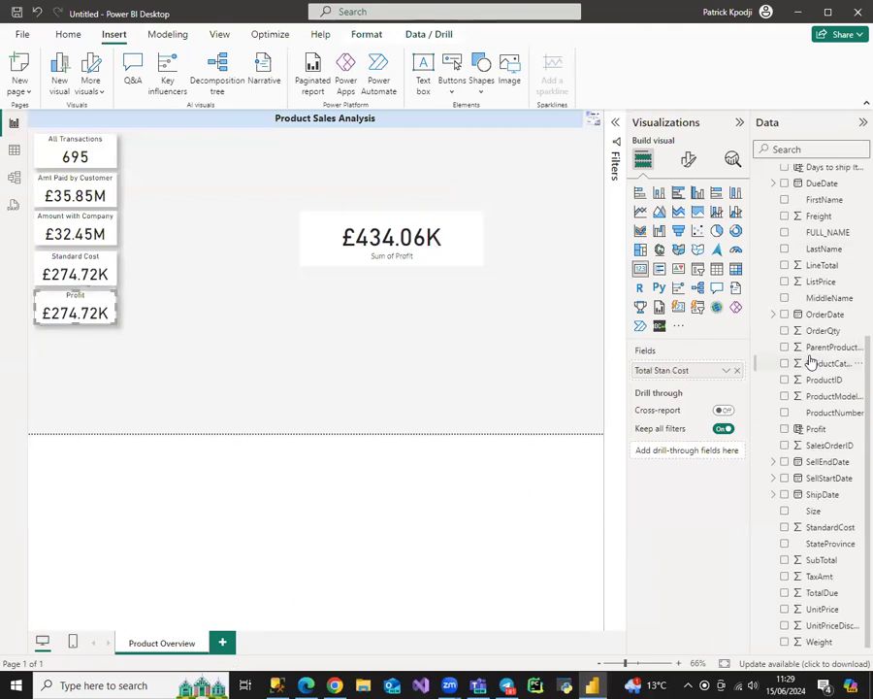
scroll(811, 361, up, 5)
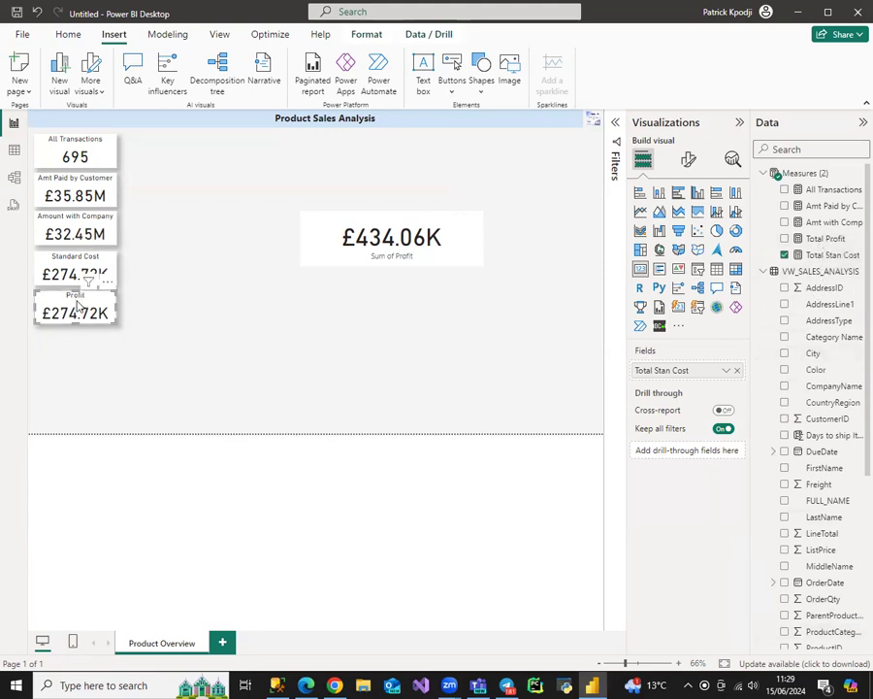
click(784, 255)
click(784, 238)
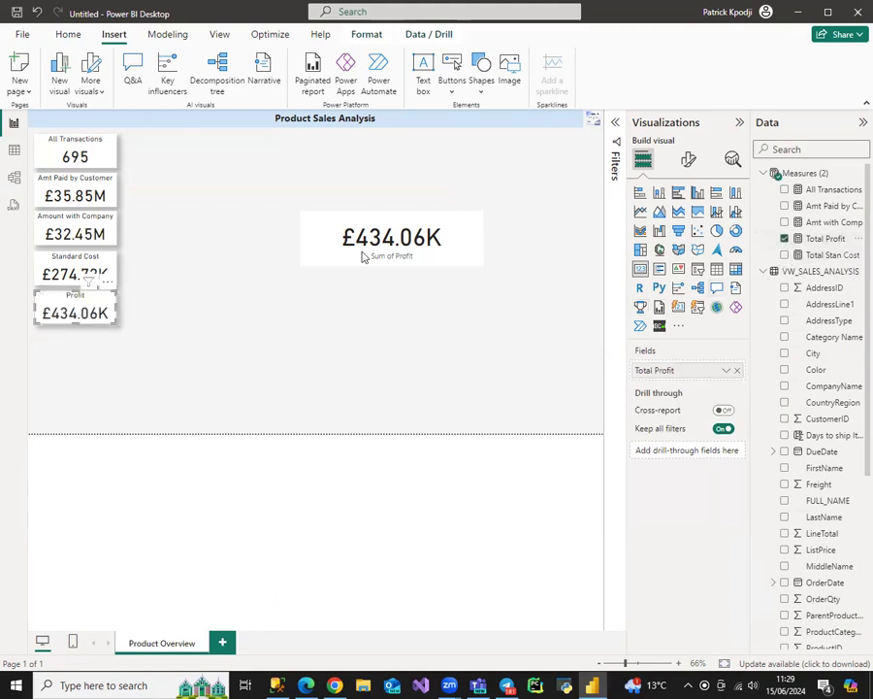
Delete the extra Sum of Profit card from the report page.
click(474, 202)
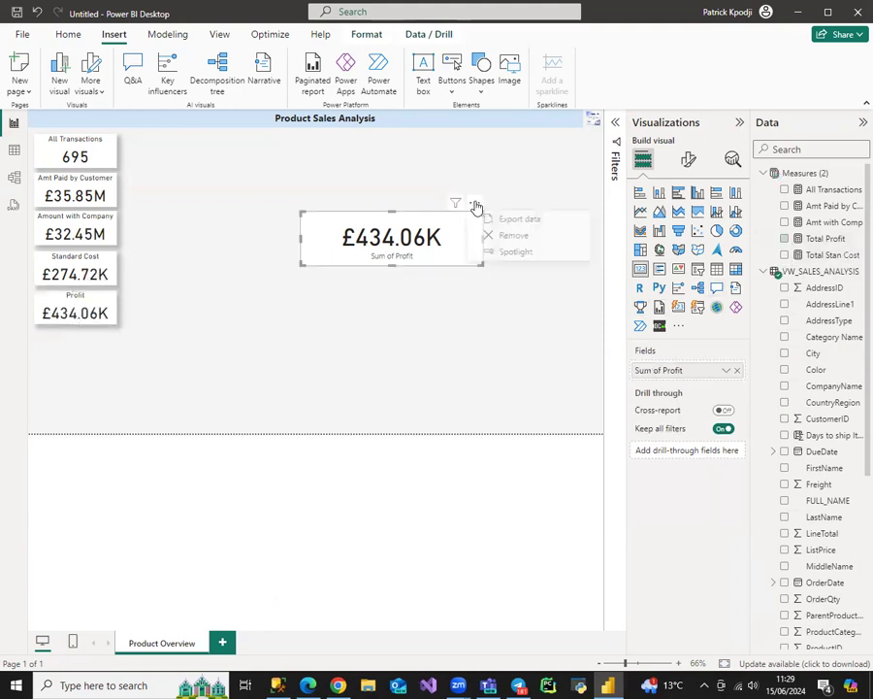
key(Delete)
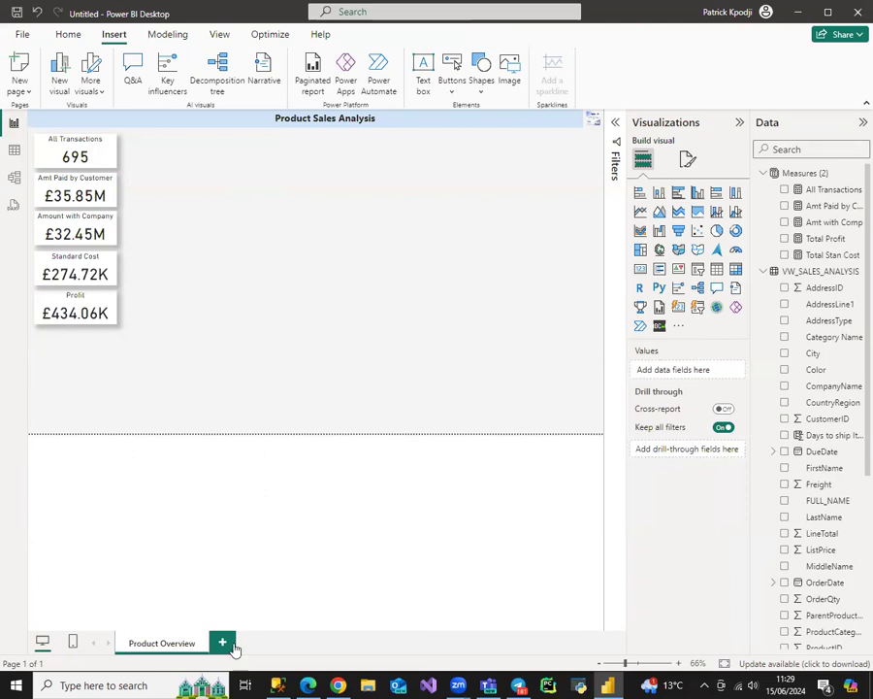
Duplicate the Product Overview page and rename the copy Sales Overview.
right_click(160, 647)
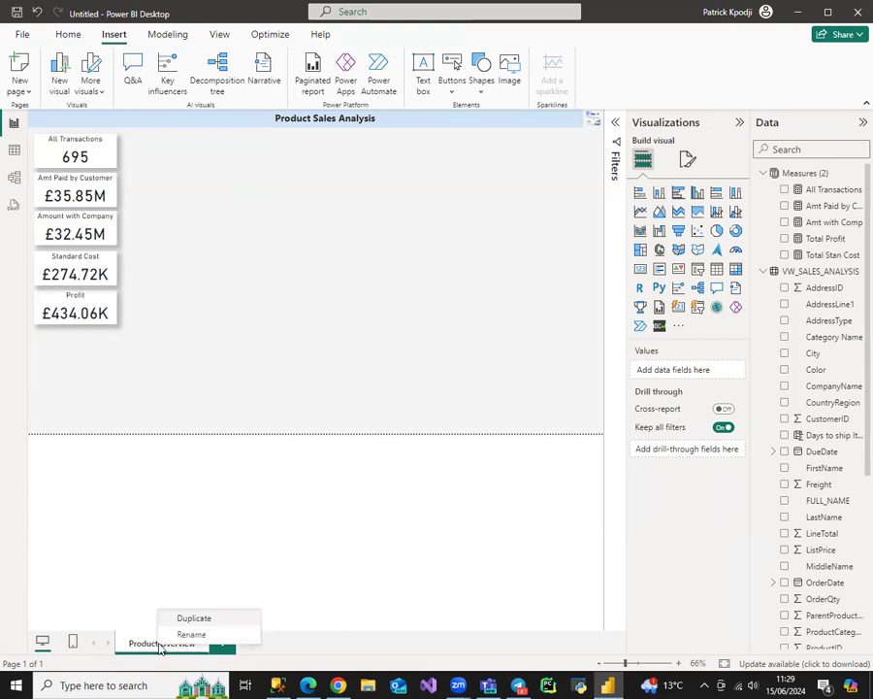
click(204, 619)
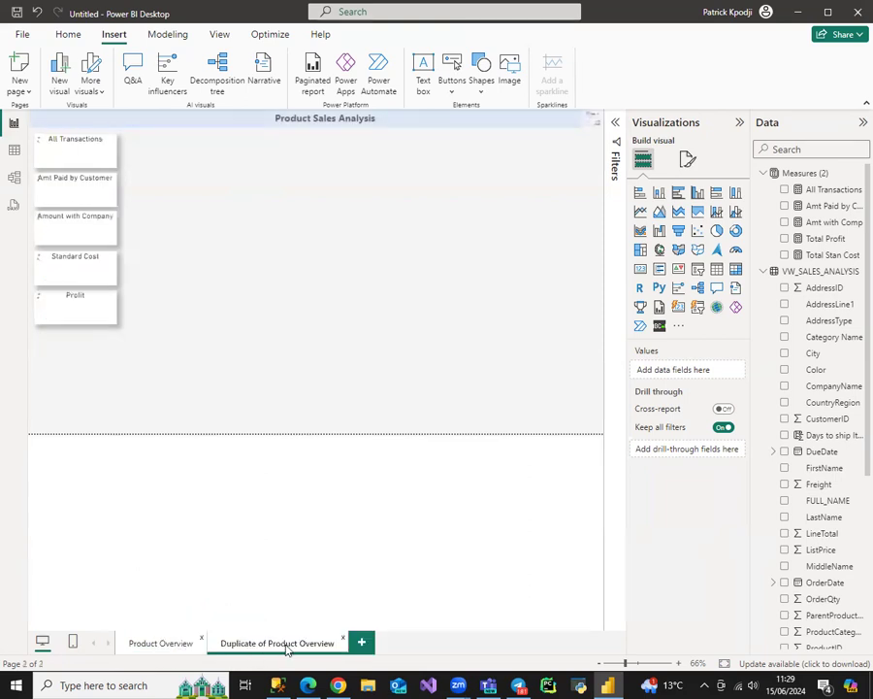
double_click(286, 644)
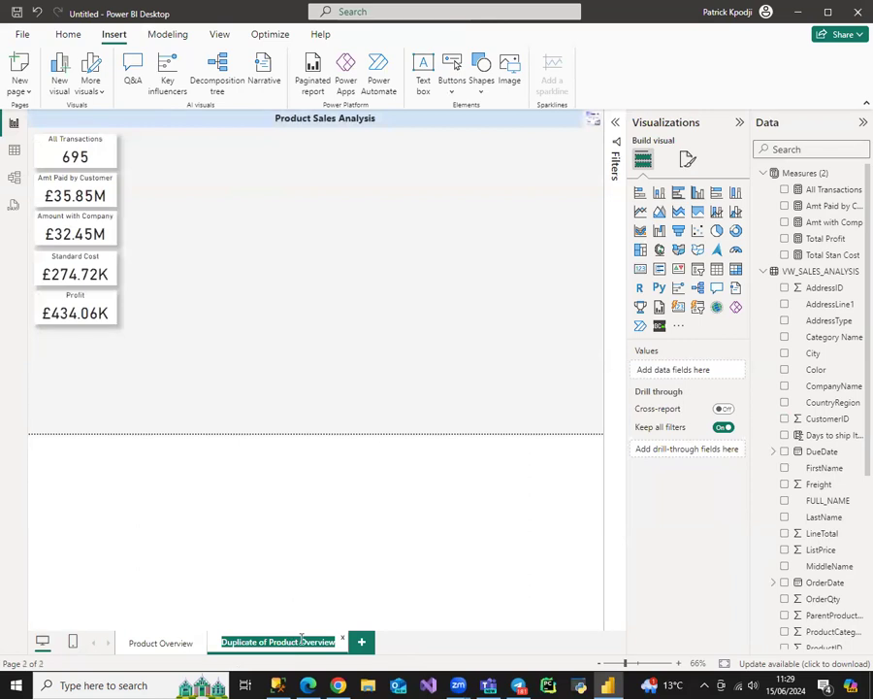
click(302, 640)
key(BackSpace)
key(BackSpace)
key(BackSpace)
key(BackSpace)
key(BackSpace)
key(BackSpace)
key(BackSpace)
key(BackSpace)
key(BackSpace)
key(BackSpace)
key(BackSpace)
key(BackSpace)
key(BackSpace)
key(BackSpace)
key(BackSpace)
key(BackSpace)
key(BackSpace)
key(BackSpace)
key(BackSpace)
key(BackSpace)
key(BackSpace)
text(Sale)
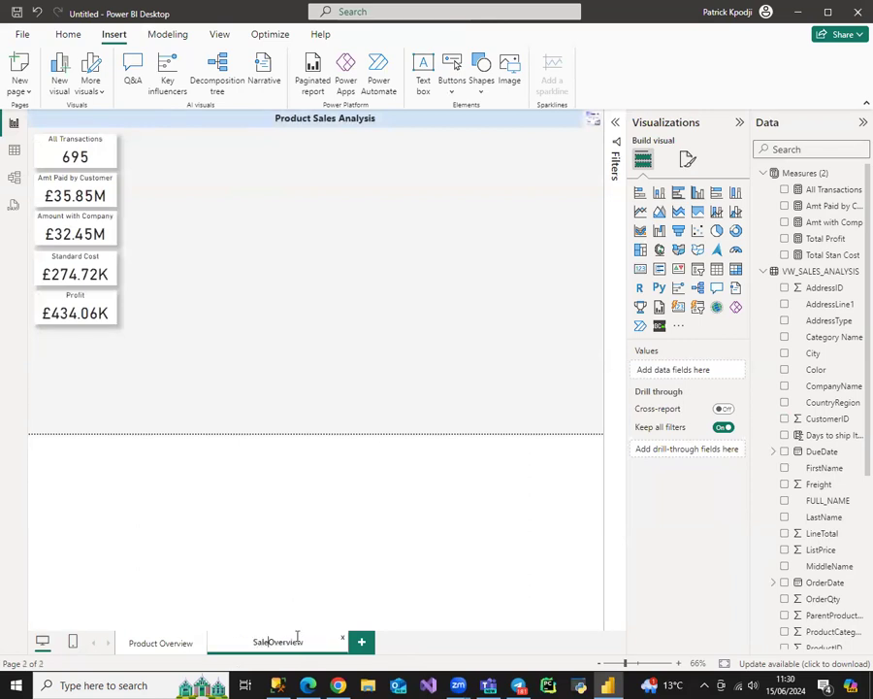
text(s)
click(294, 327)
Go back to the Product Overview page, switch to Chrome and read the visualization tasks in the Dashboard Request email.
click(152, 649)
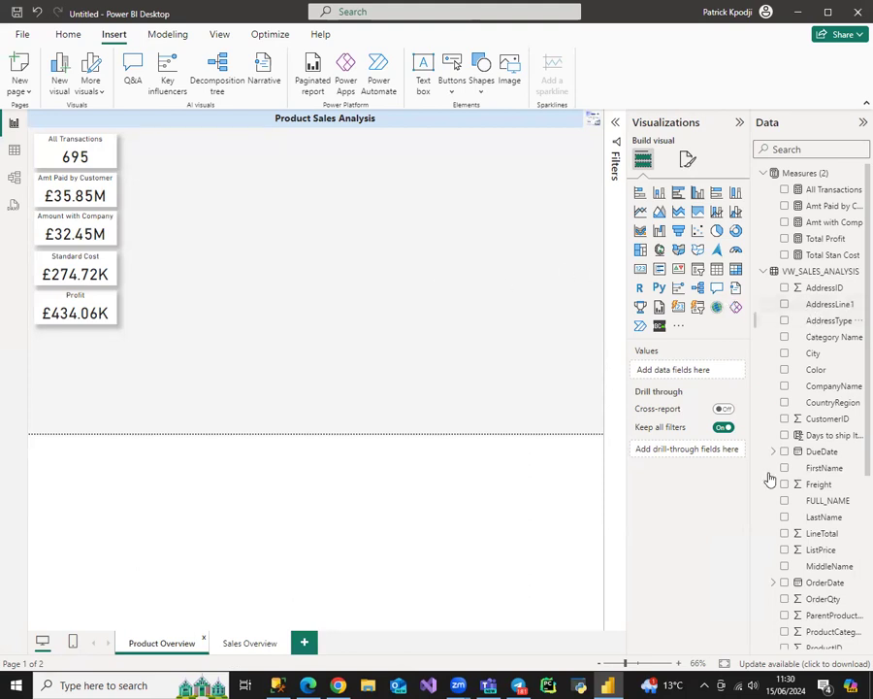
click(307, 685)
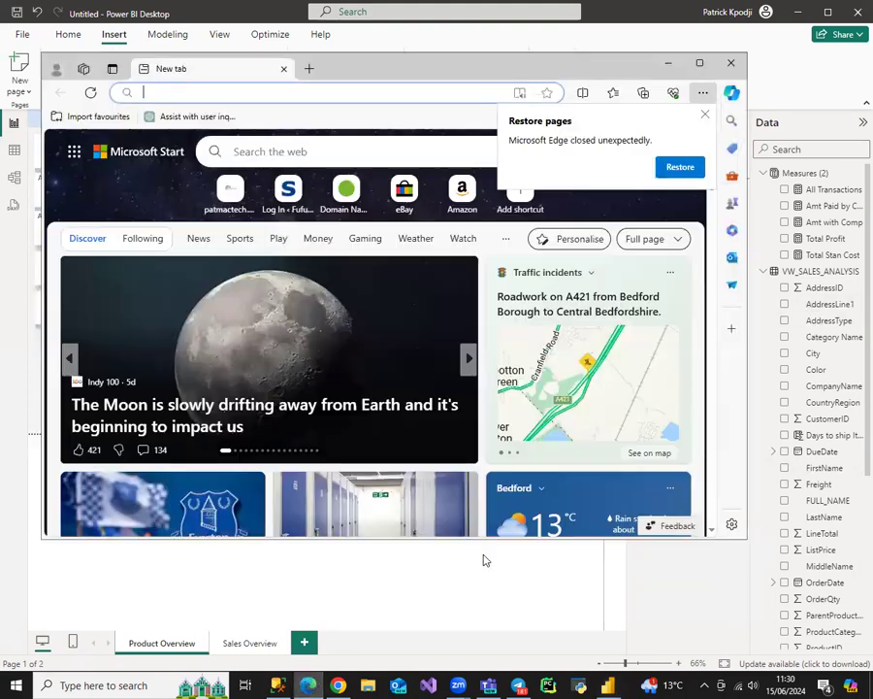
click(669, 63)
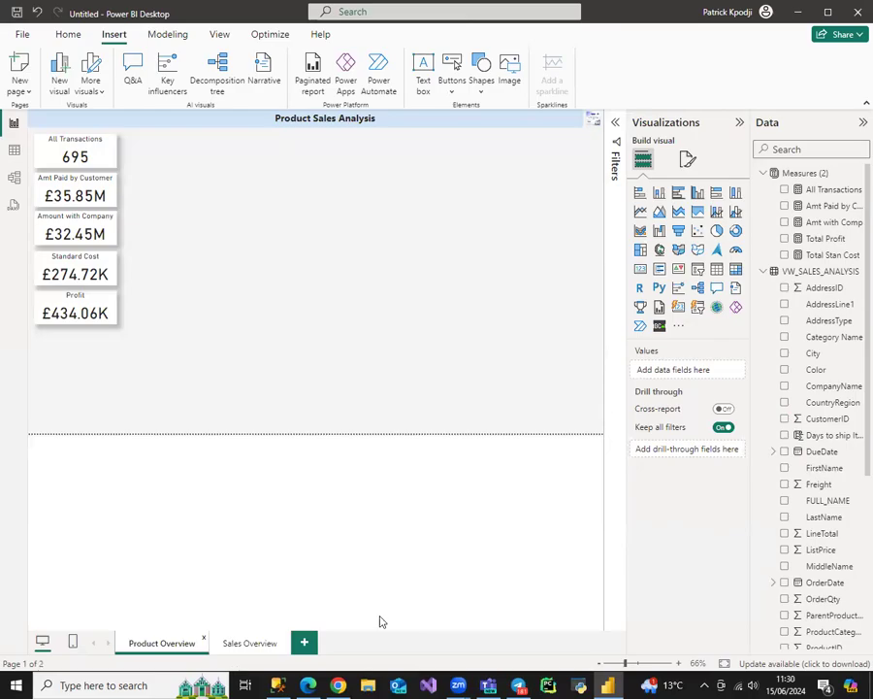
click(338, 686)
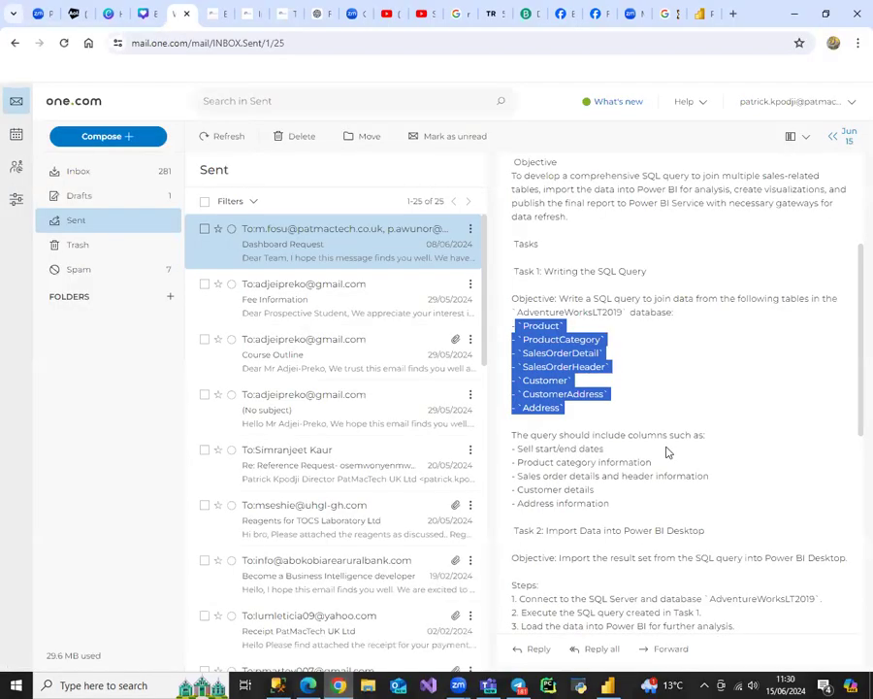
scroll(667, 451, down, 4)
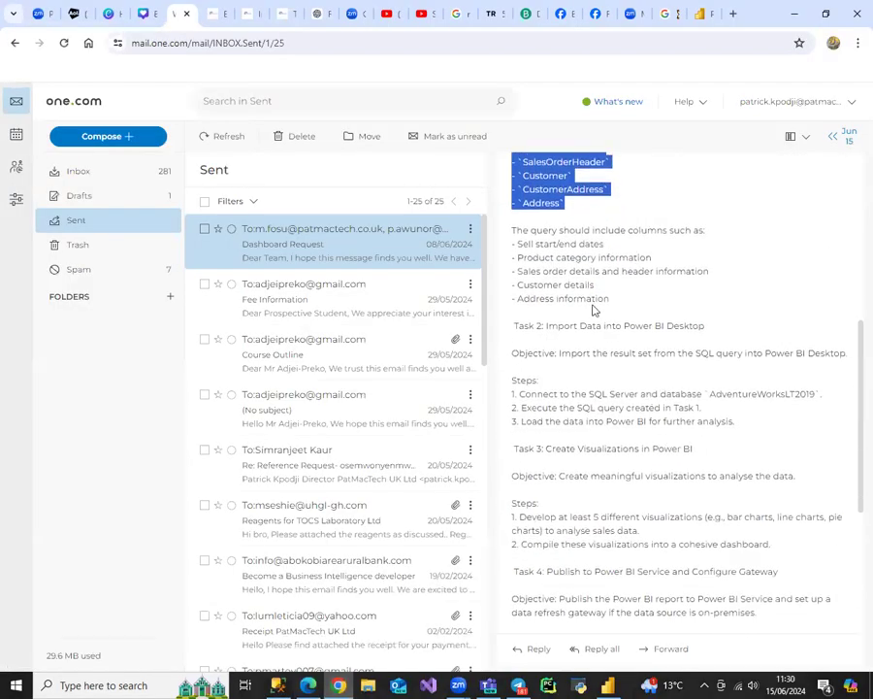
Read the remaining visualization and publishing tasks in the Dashboard Request email, then return to the Power BI Desktop report.
scroll(596, 369, down, 4)
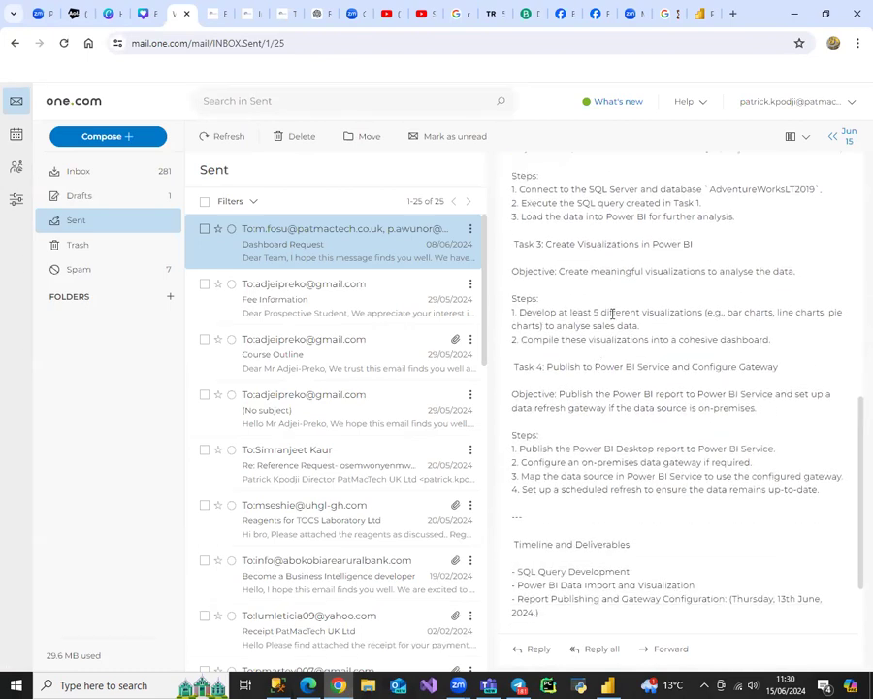
scroll(613, 313, down, 1)
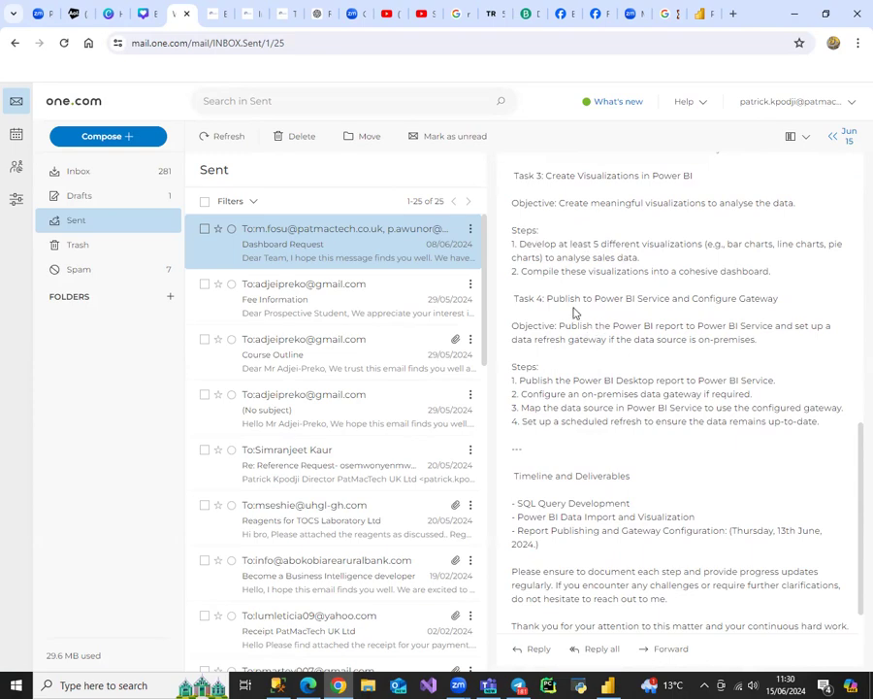
click(795, 13)
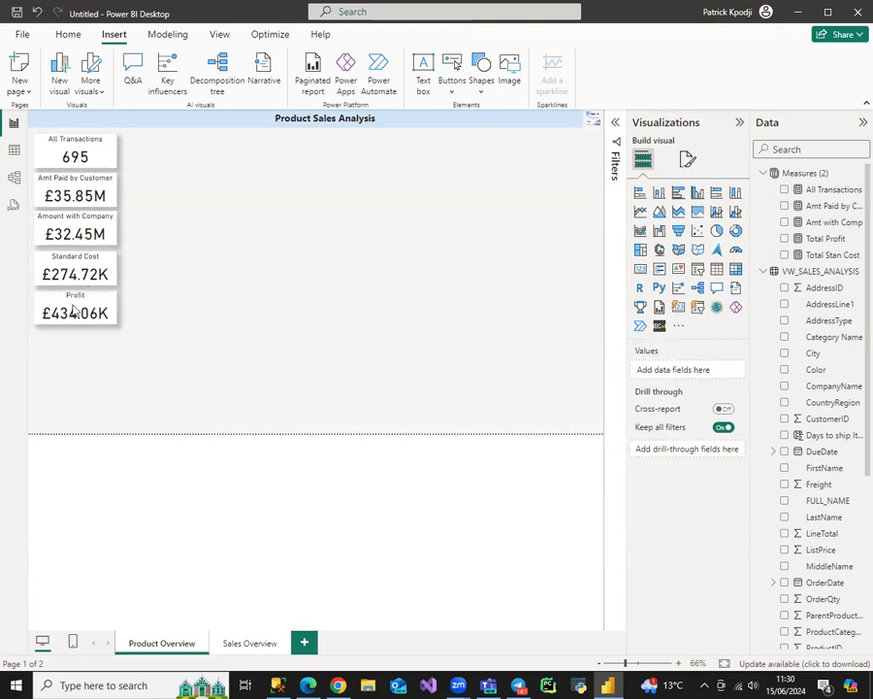
Insert an empty clustered column chart on the Product Overview page, narrow it to roughly half the original width and make it slightly taller.
click(697, 193)
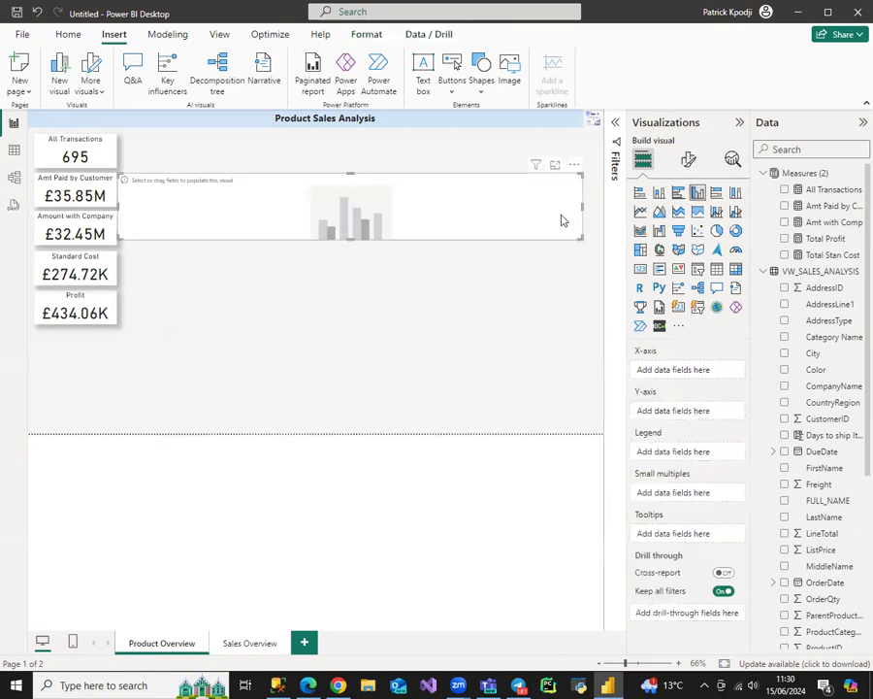
drag(580, 207, 363, 207)
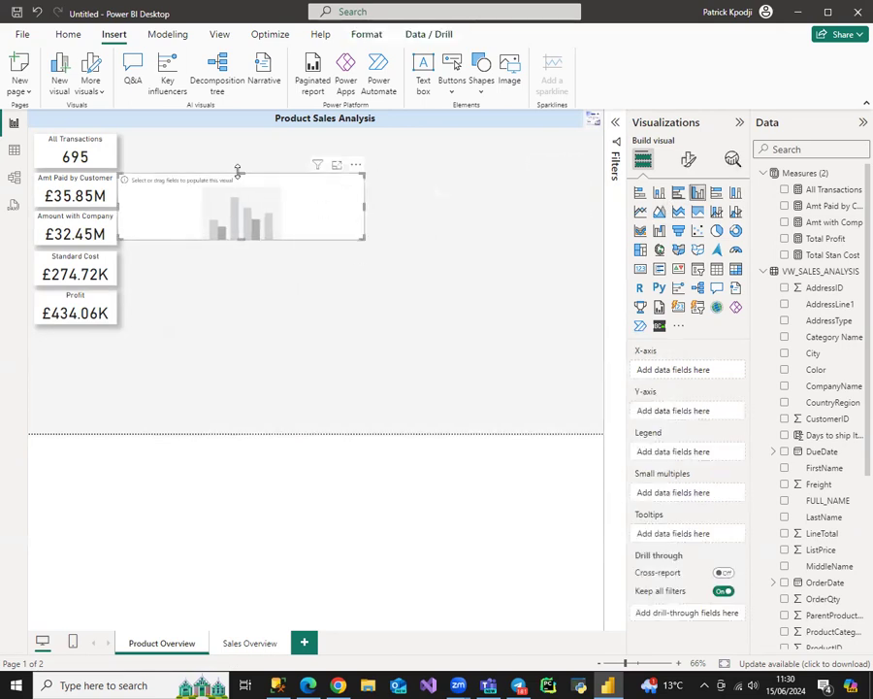
mouse_move(241, 173)
mouse_down()
mouse_move(245, 152)
mouse_move(234, 172)
mouse_up()
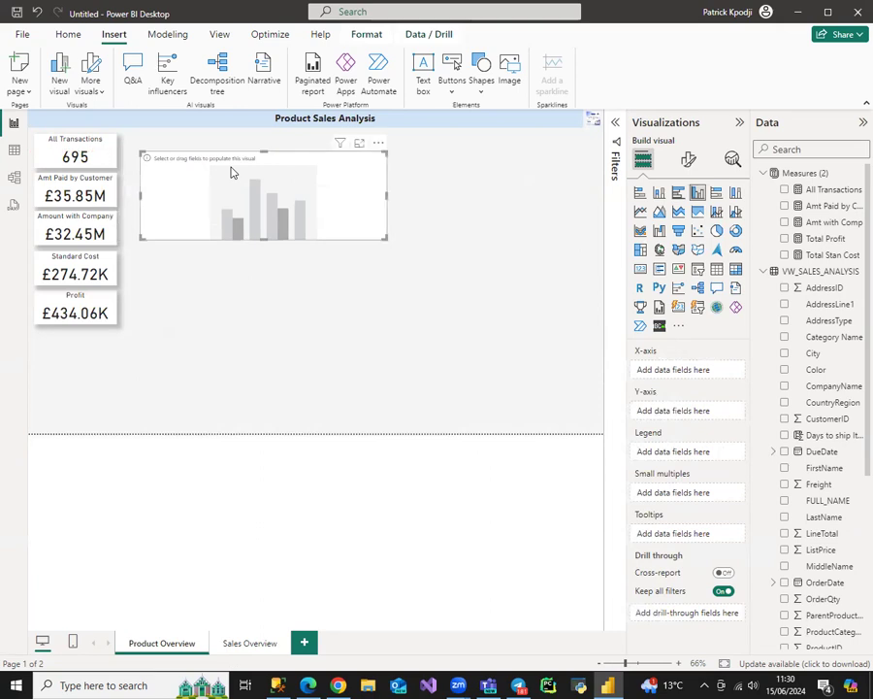
Align the empty column chart beside the All Transactions card just below the banner and extend its height down to the Standard Cost card.
key(Left)
key(Left)
key(Left)
key(Left)
key(Up)
key(Up)
key(Up)
key(Up)
key(Up)
key(Up)
key(Up)
key(Up)
key(Up)
key(Up)
key(Up)
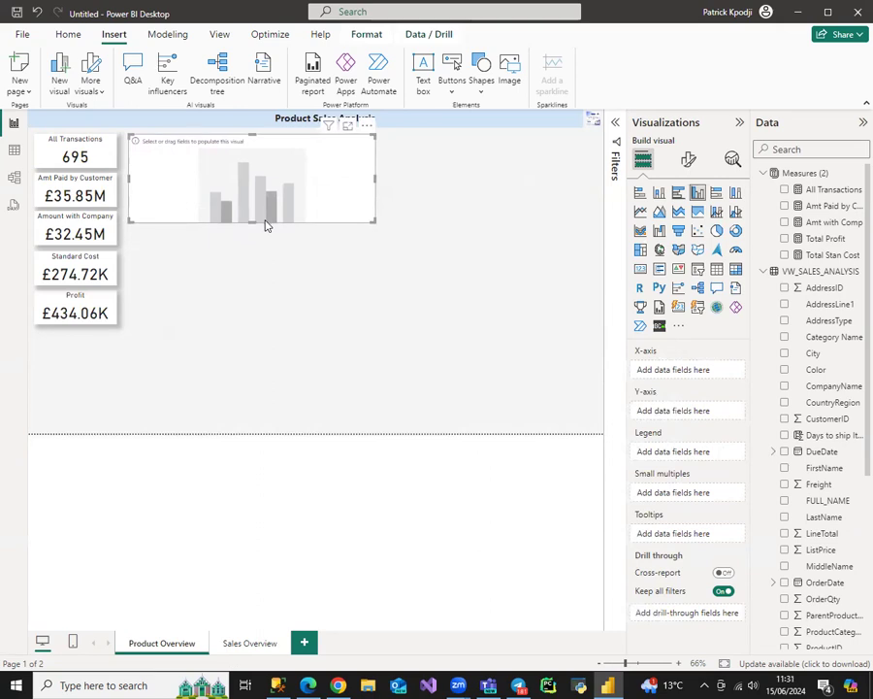
drag(256, 168, 254, 165)
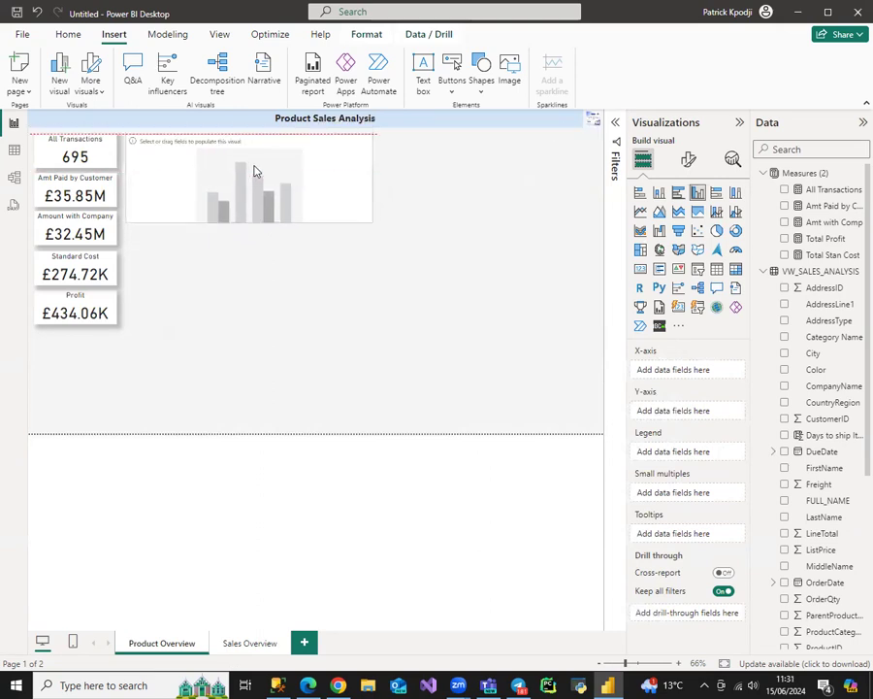
drag(250, 234, 272, 276)
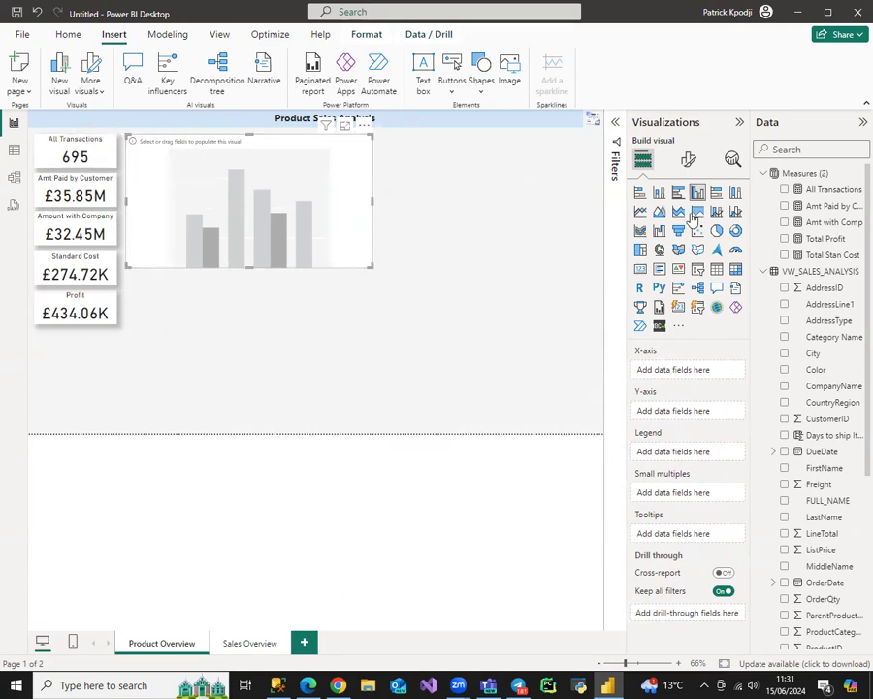
Plot the All Transactions measure on the column chart's Y-axis with OrderQty on the X-axis.
click(785, 190)
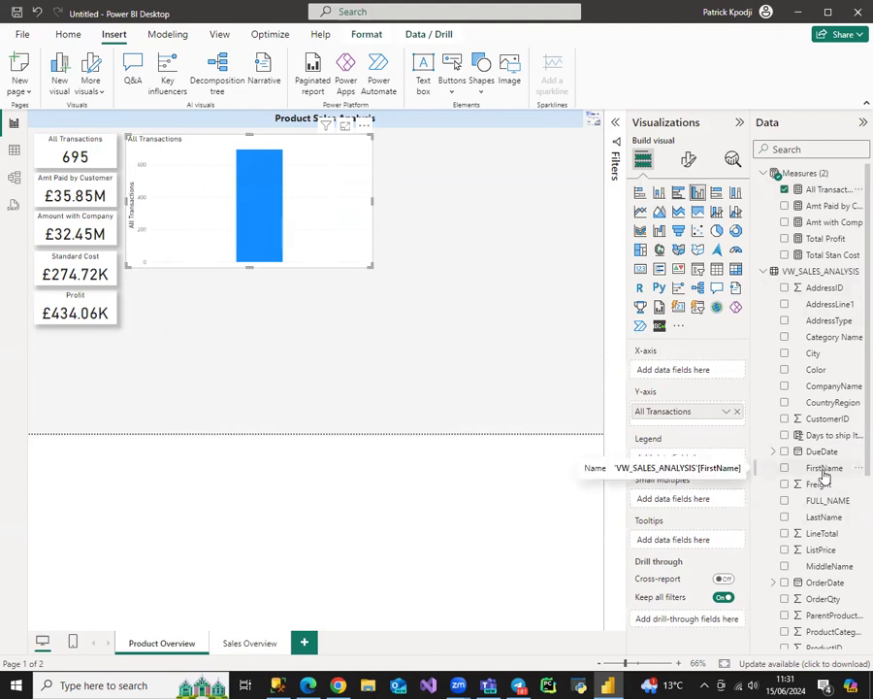
scroll(824, 476, down, 3)
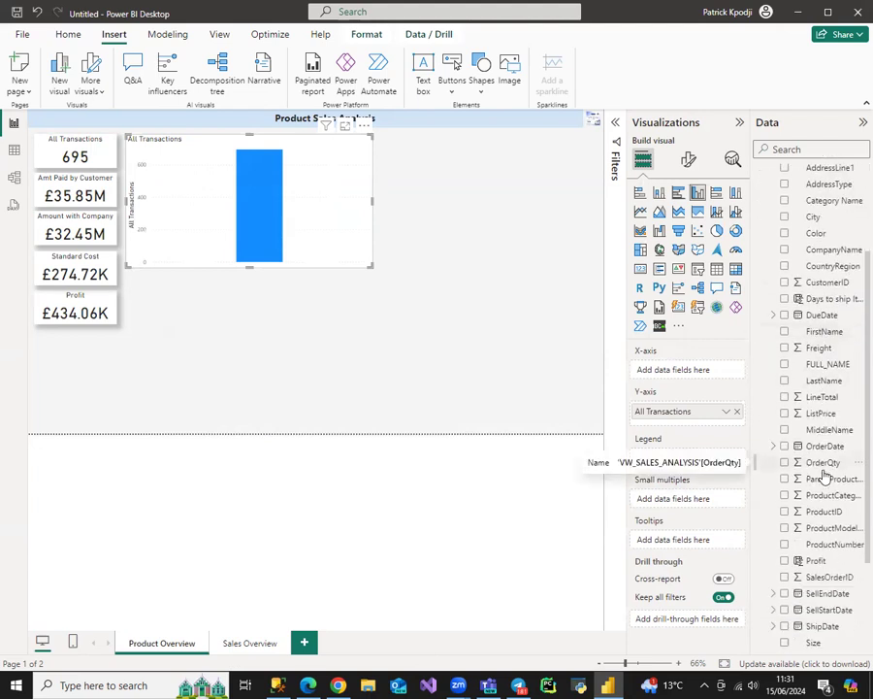
scroll(824, 475, down, 3)
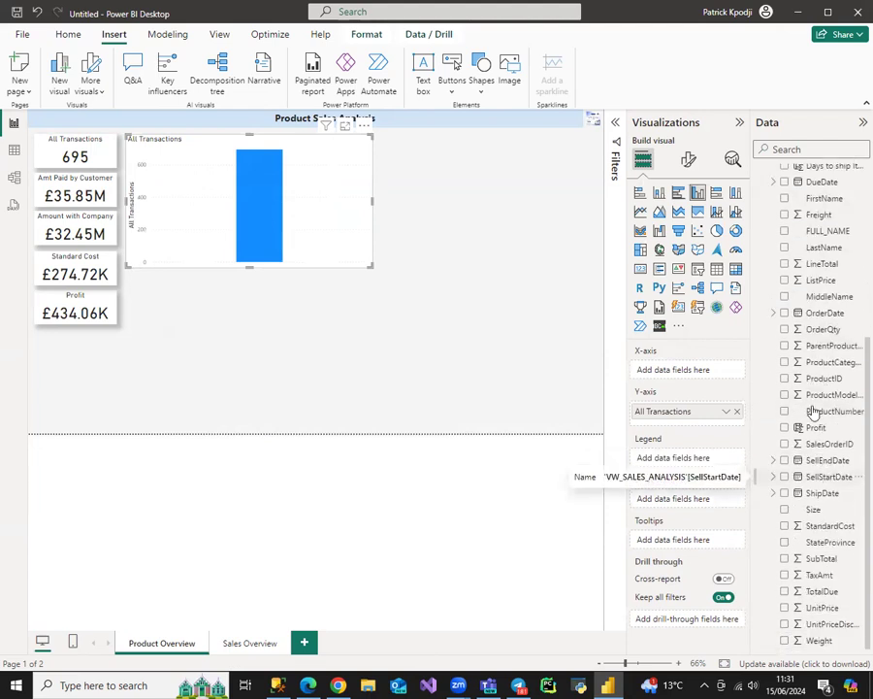
click(784, 330)
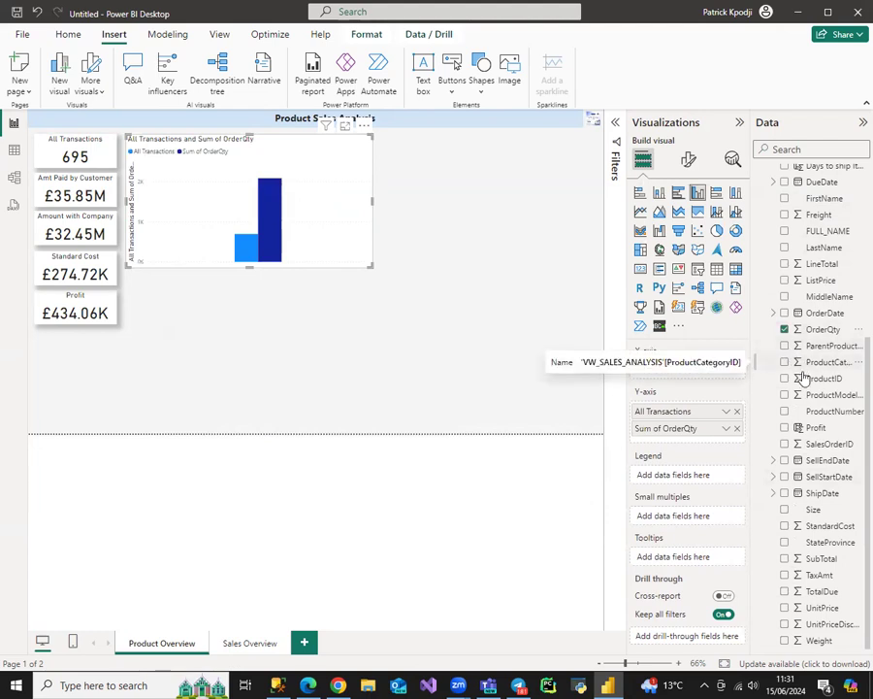
drag(696, 429, 690, 379)
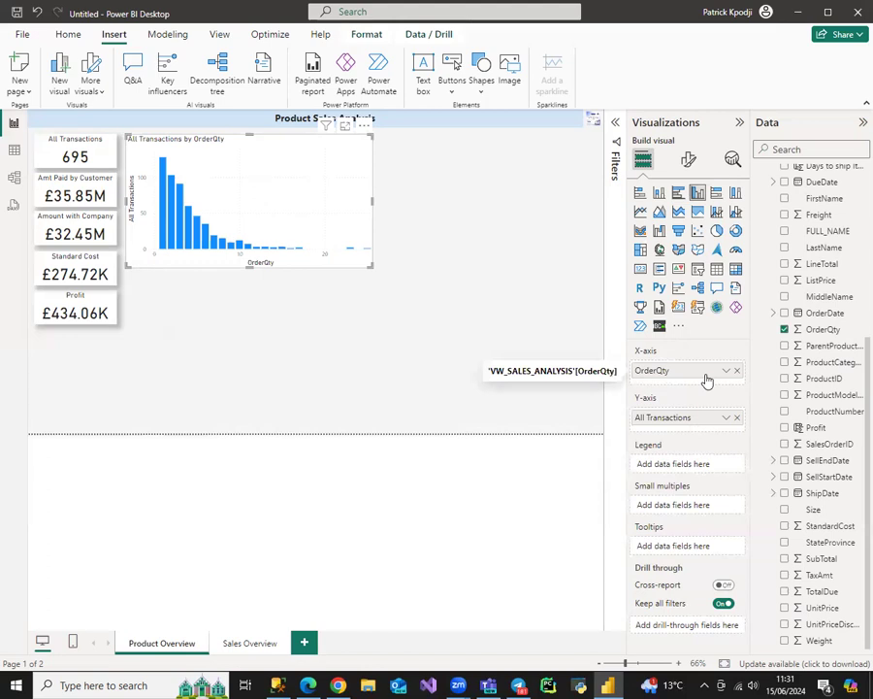
Open the visual formatting options of the All Transactions by OrderQty column chart.
click(689, 161)
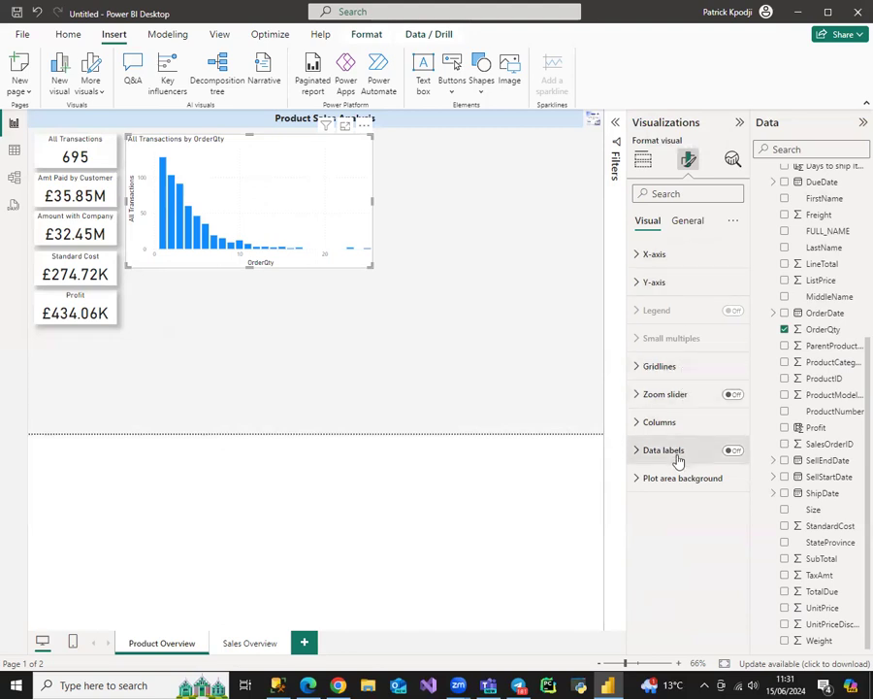
Turn on data labels for the All Transactions by OrderQty column chart.
click(732, 452)
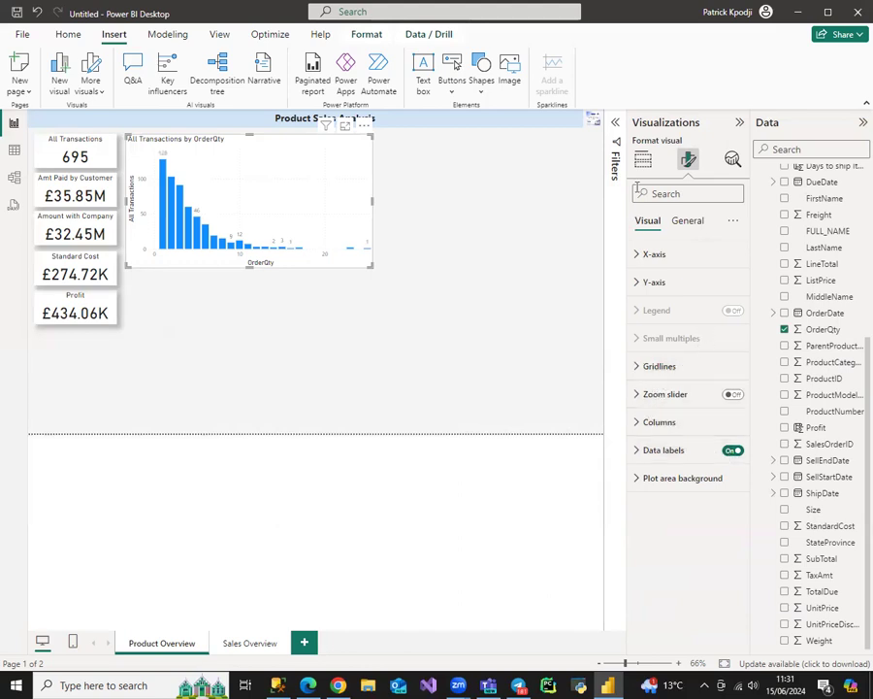
click(615, 124)
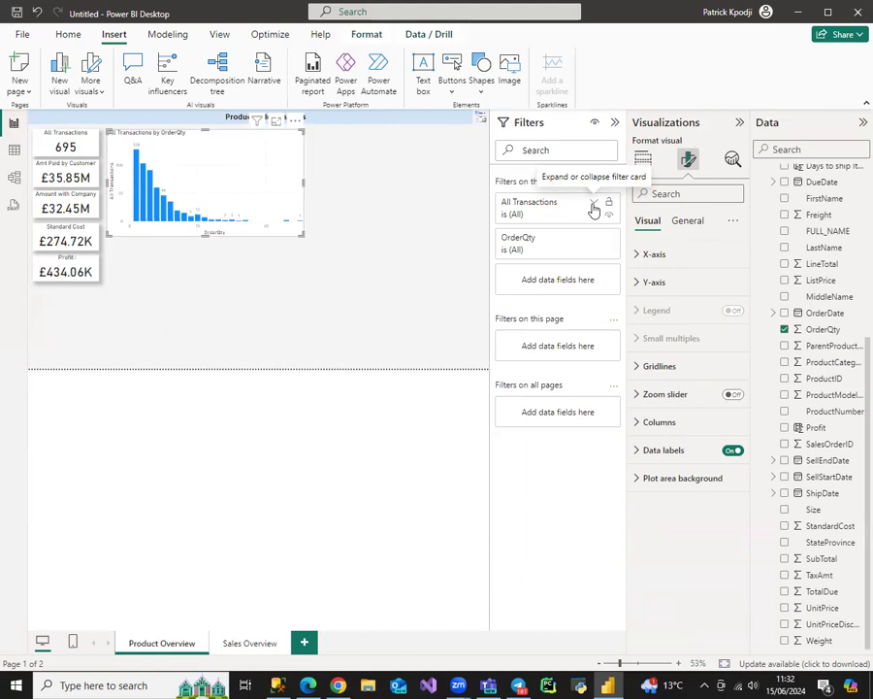
click(593, 206)
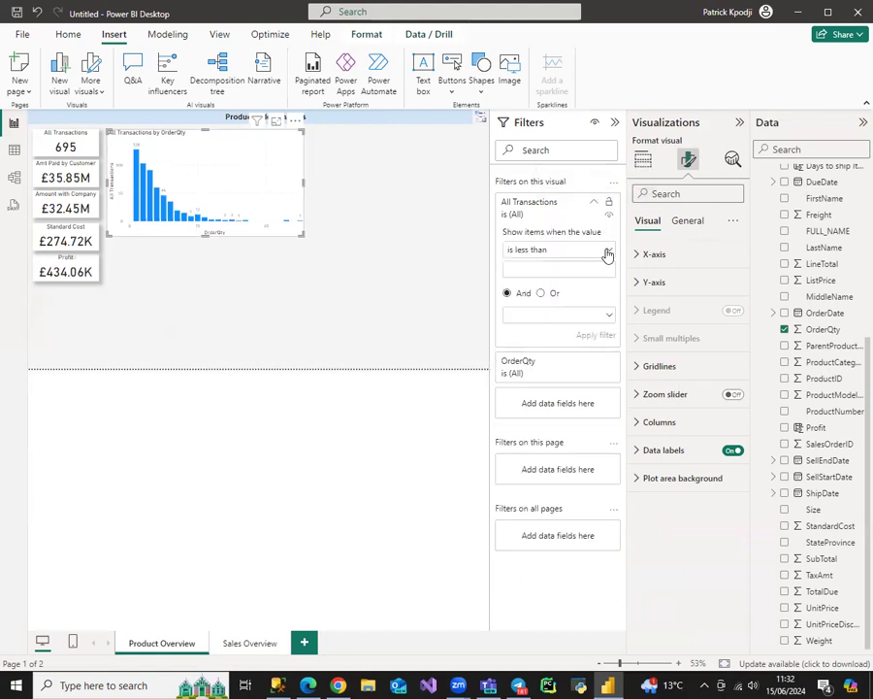
click(608, 252)
click(607, 252)
click(615, 124)
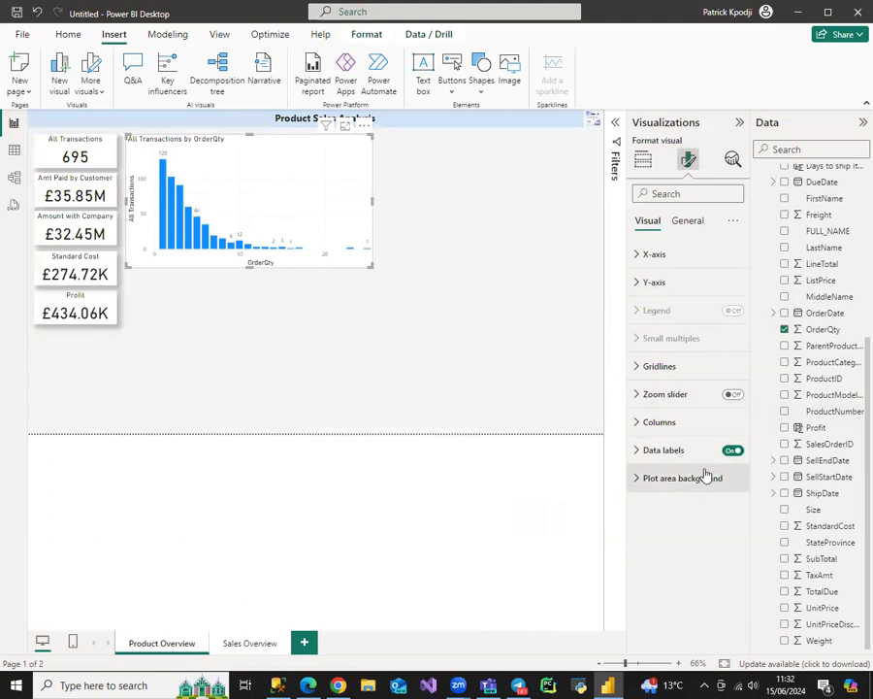
Replace All Transactions on the chart's Y-axis with the count of ProductID.
click(642, 159)
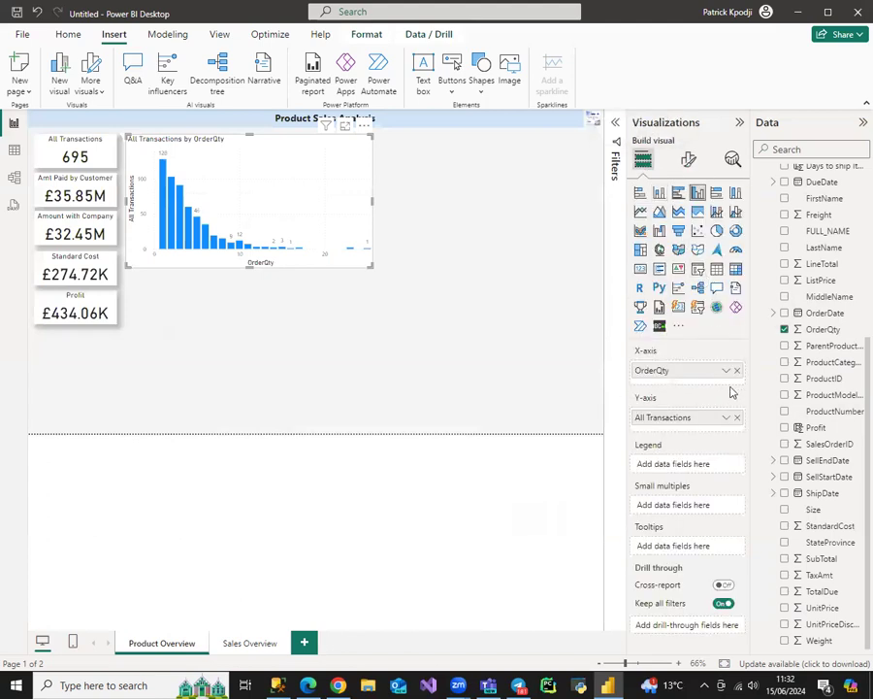
click(737, 417)
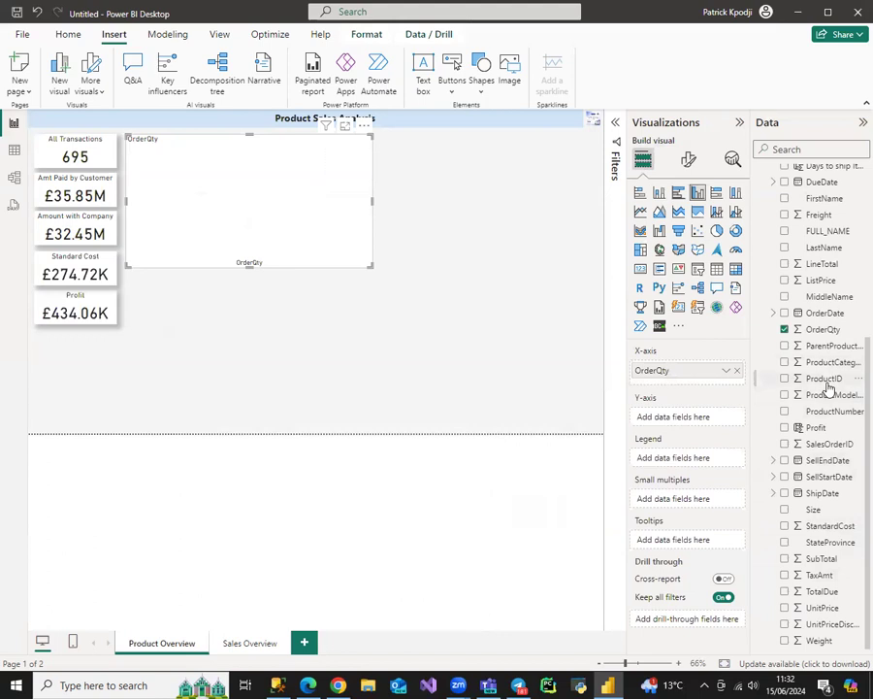
drag(828, 386, 682, 419)
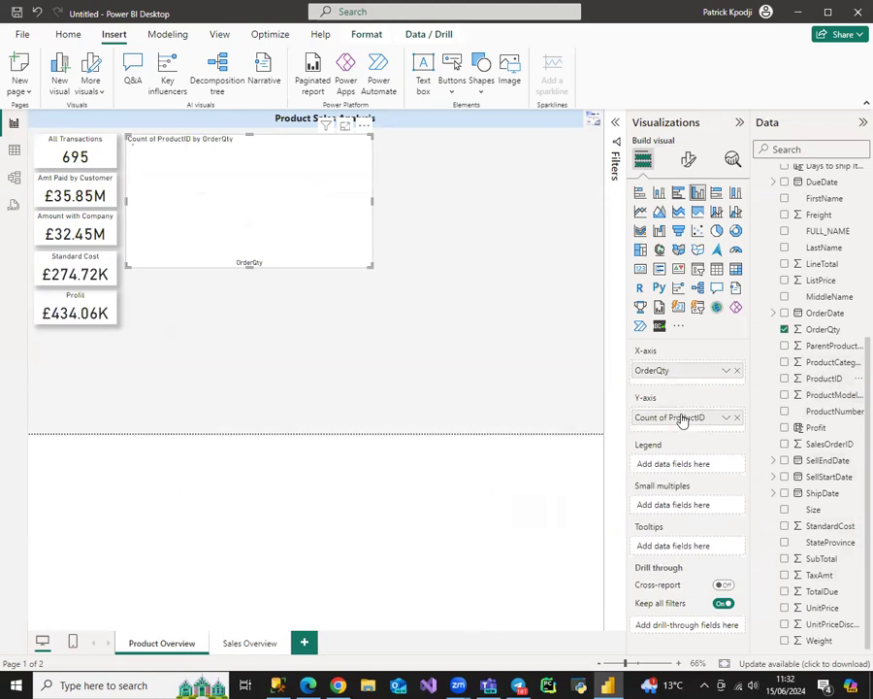
Filter the chart's OrderQty with a Top N filter showing the top 10 items by sum of OrderQty.
click(617, 126)
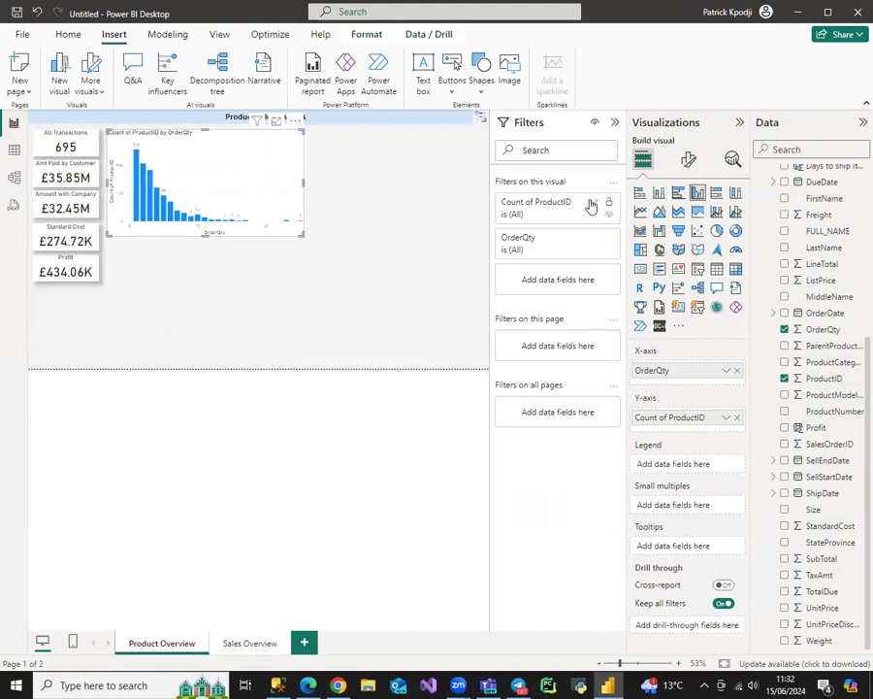
click(591, 205)
click(608, 251)
click(608, 250)
click(596, 203)
click(597, 239)
click(607, 283)
click(562, 337)
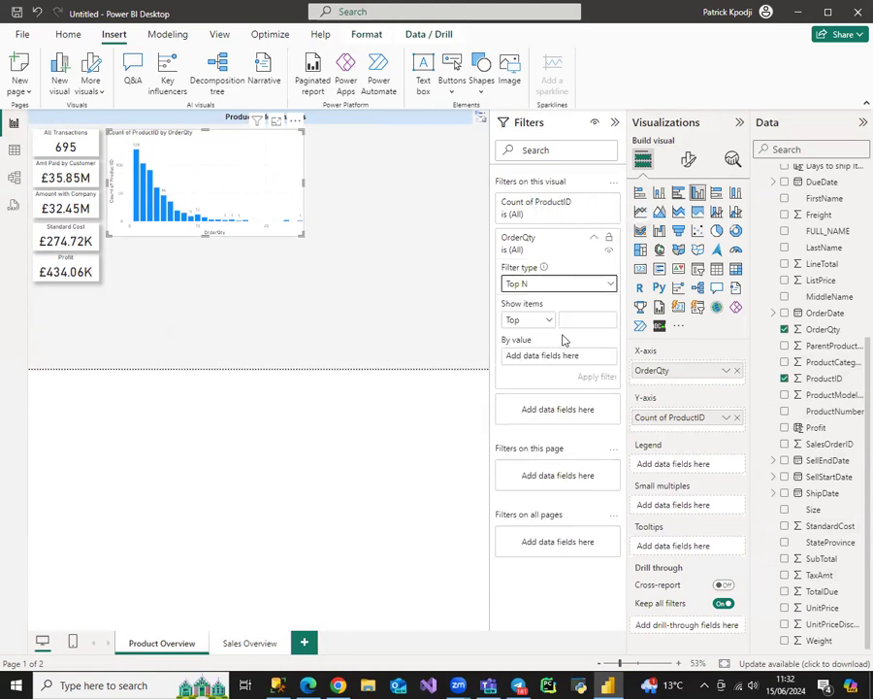
click(590, 320)
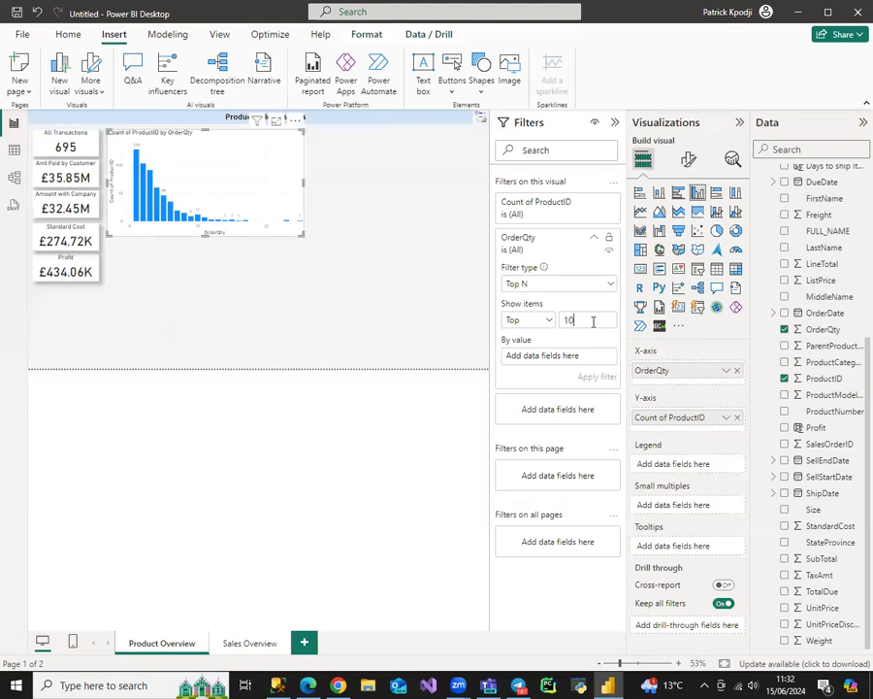
text(10)
drag(784, 330, 586, 355)
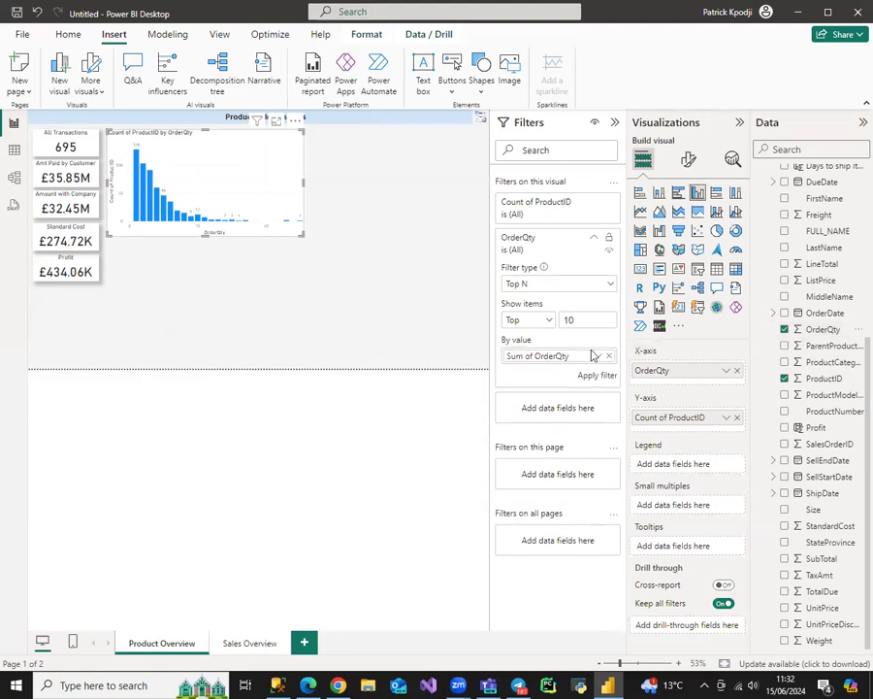
click(604, 378)
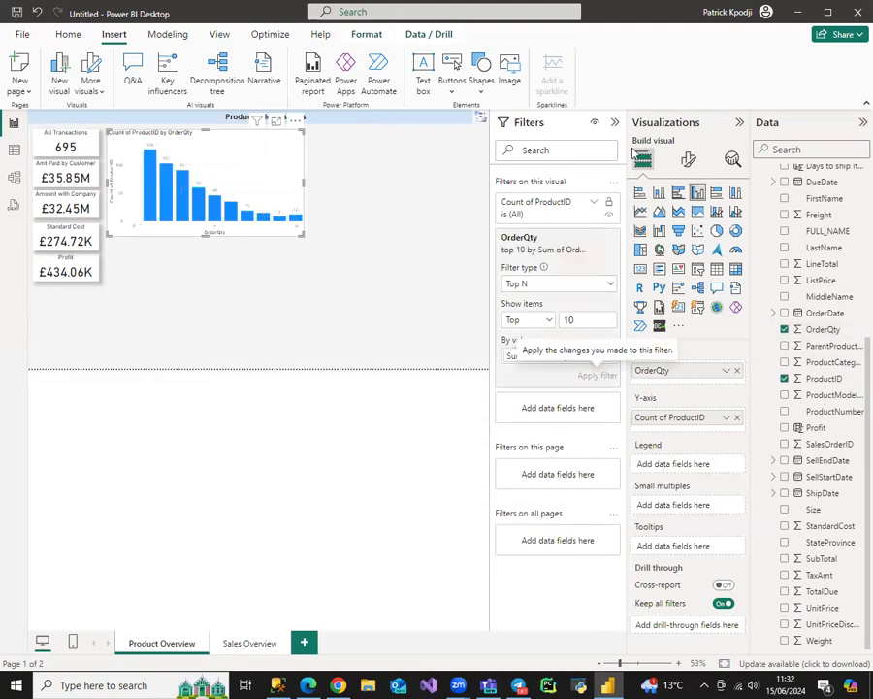
click(615, 123)
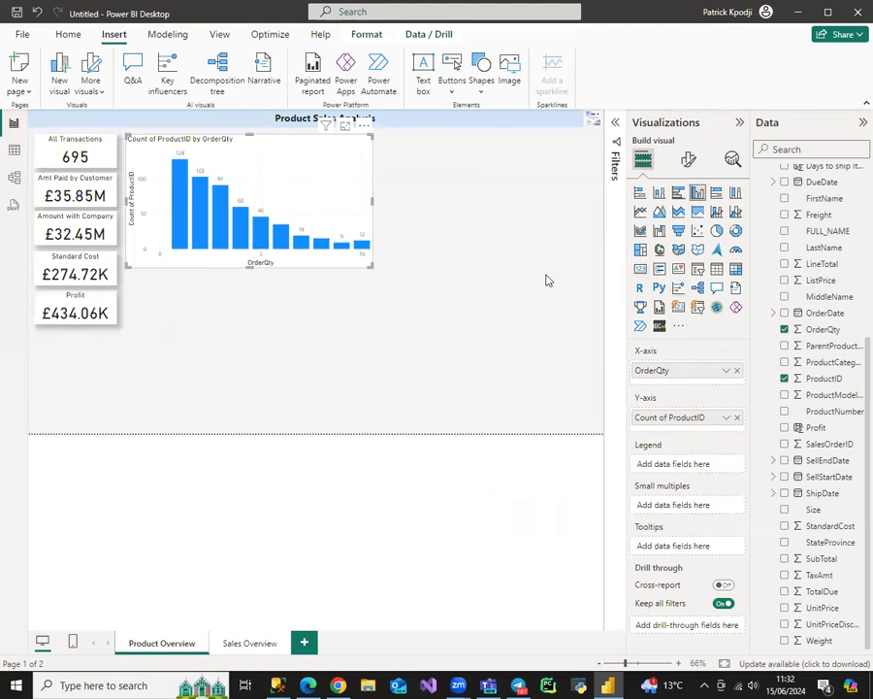
Switch the chart's X-axis title off and back on, and turn off its Y-axis title.
click(688, 159)
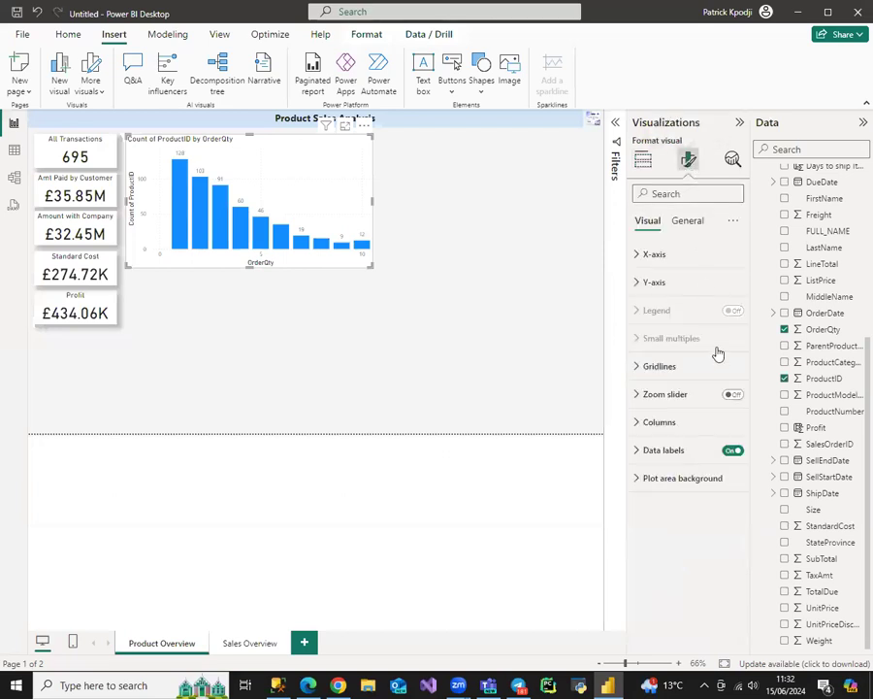
click(680, 258)
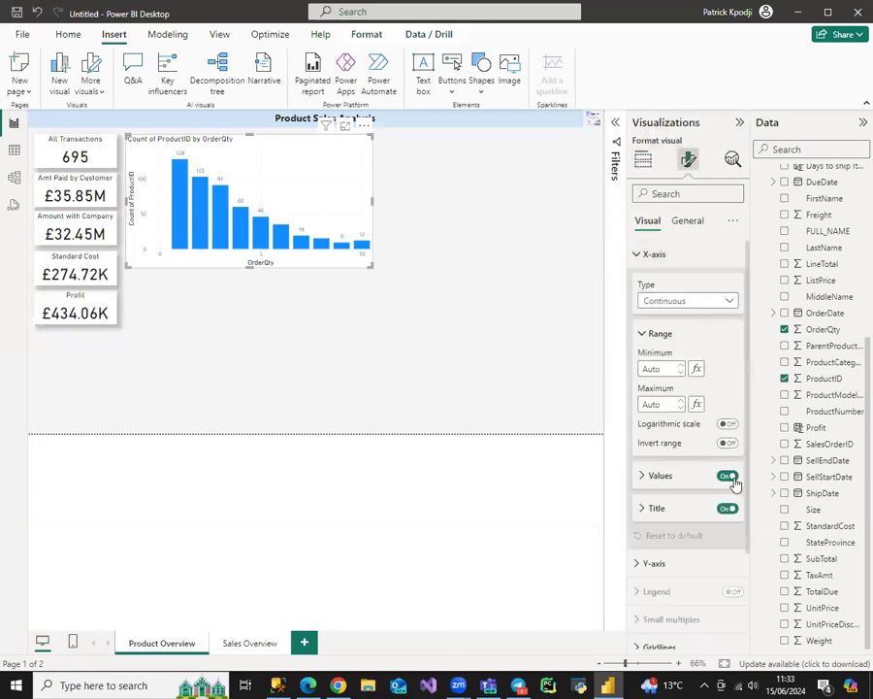
click(728, 509)
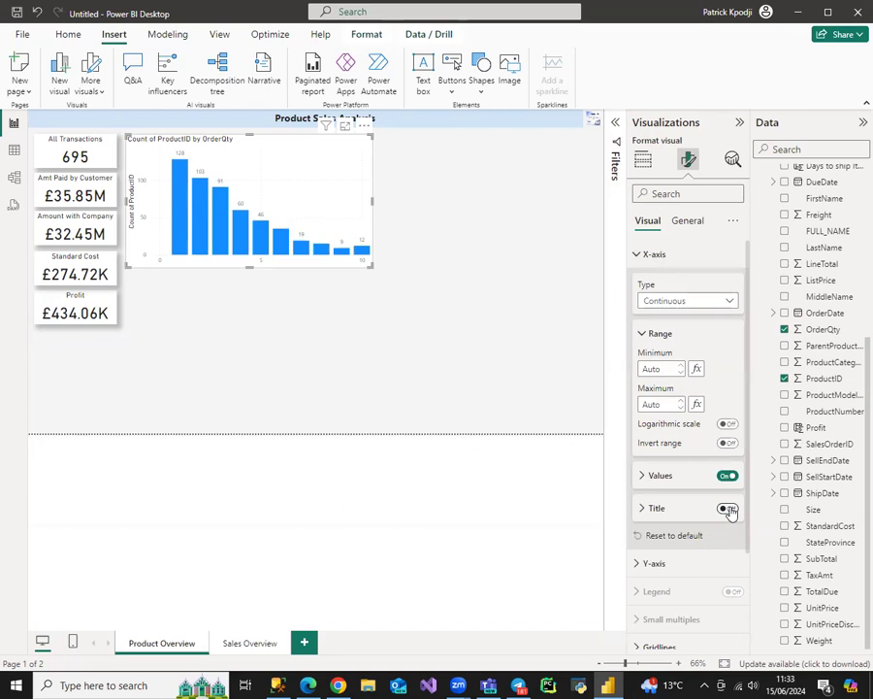
click(728, 509)
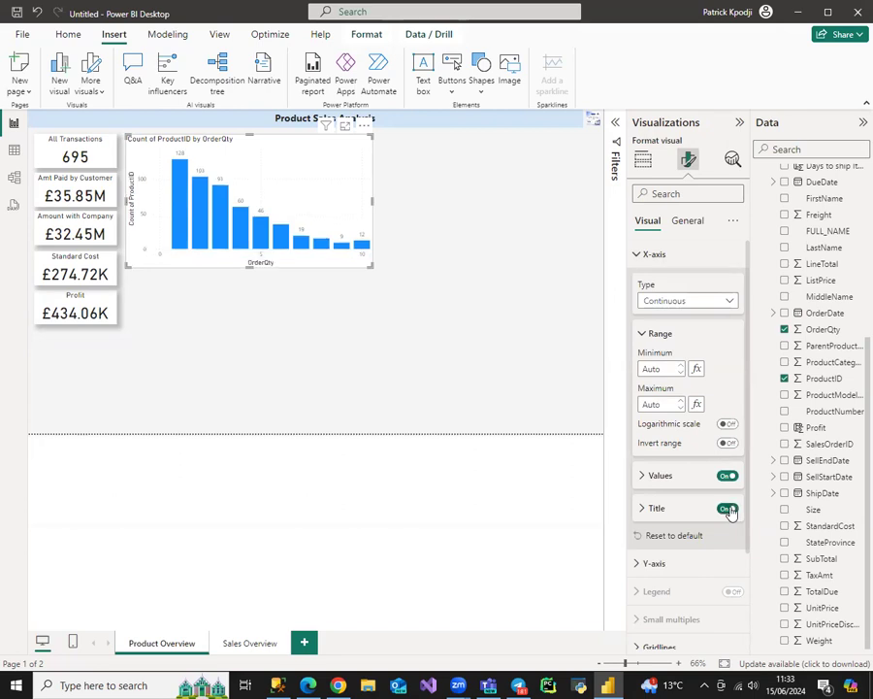
click(653, 256)
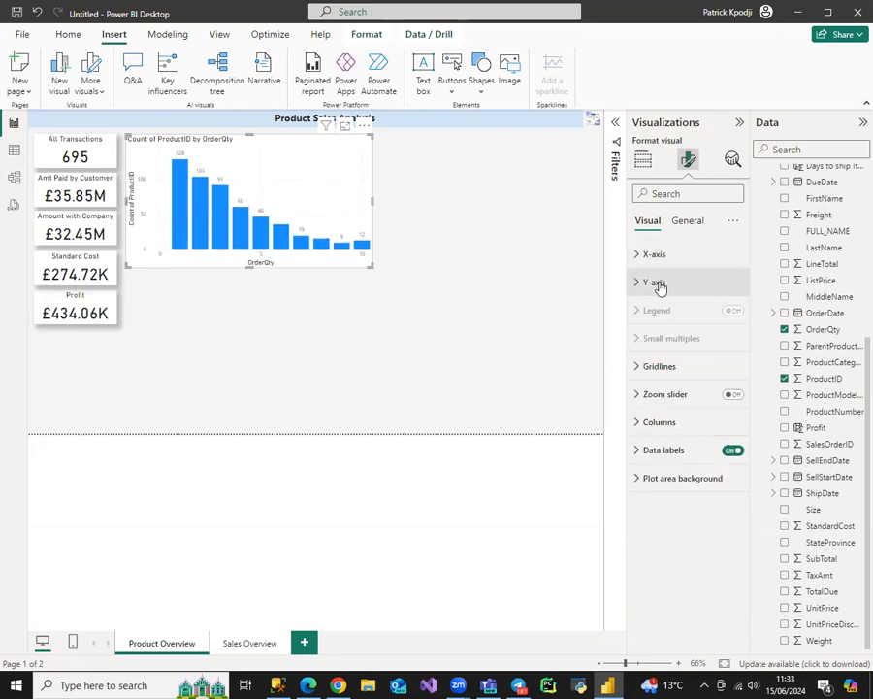
click(657, 284)
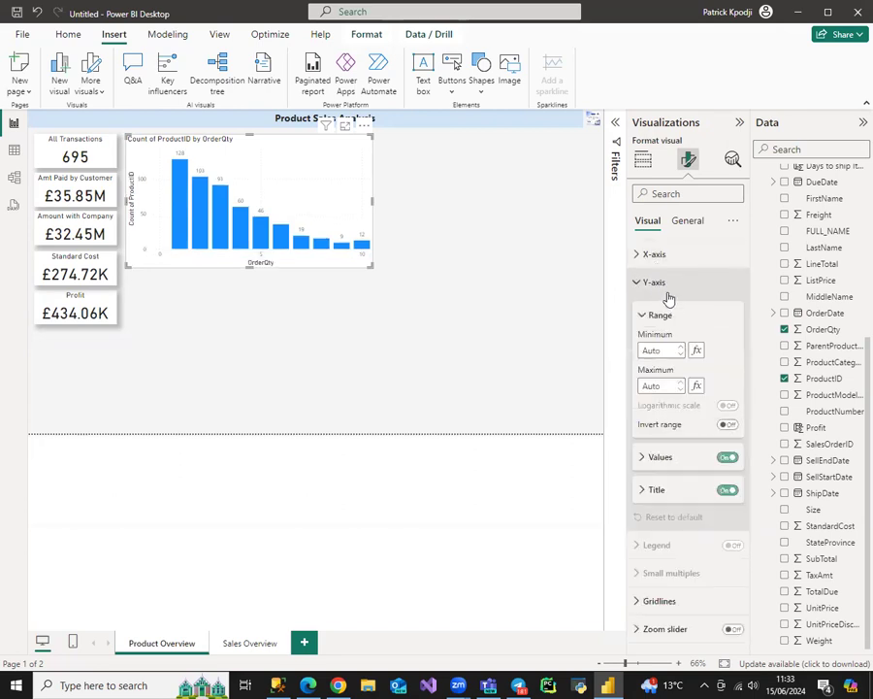
click(728, 492)
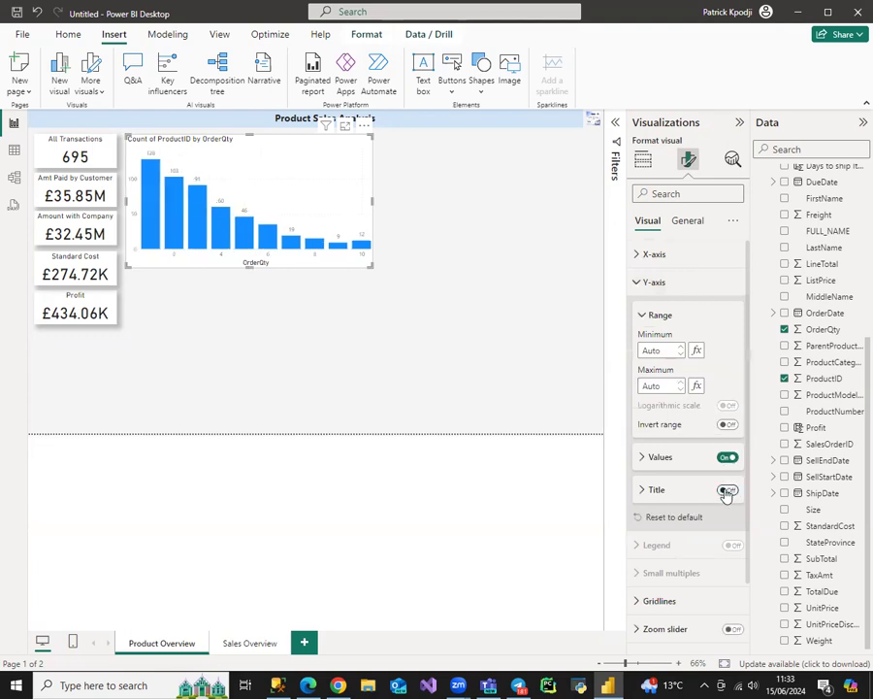
click(669, 283)
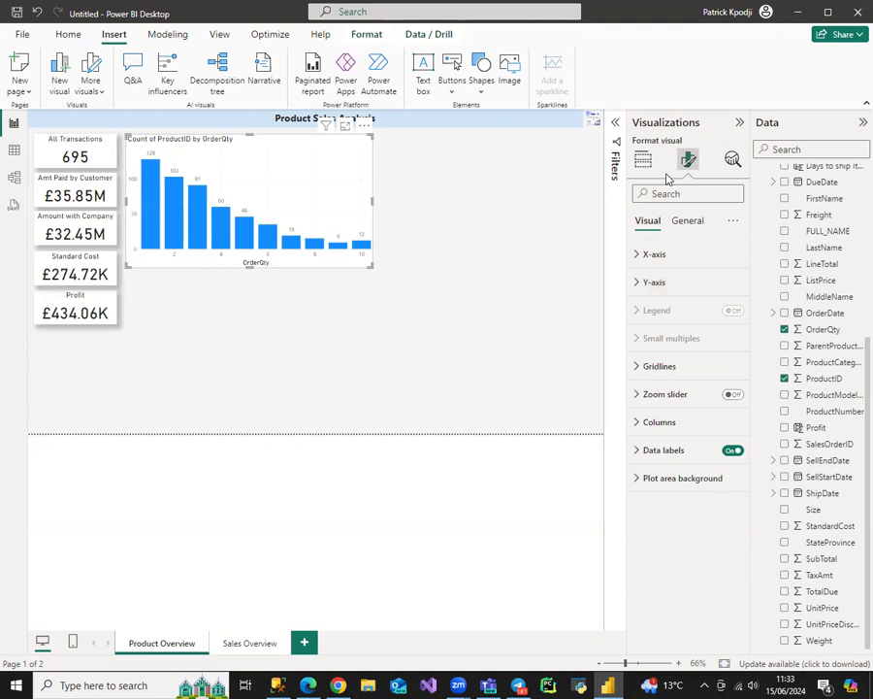
Change the chart title to "ProductID by Order Qty" and center it horizontally.
click(687, 220)
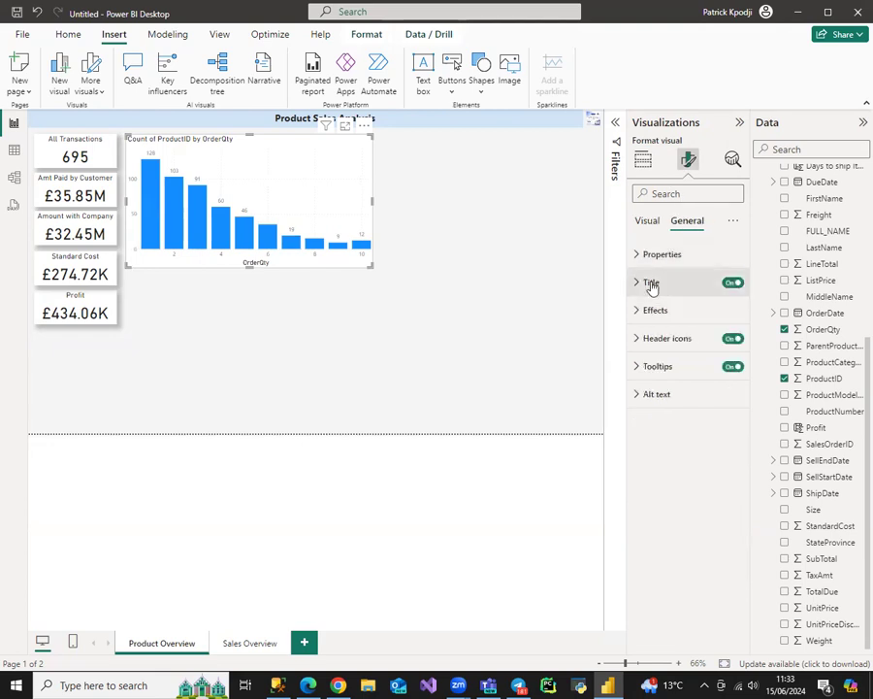
click(651, 282)
drag(678, 349, 620, 350)
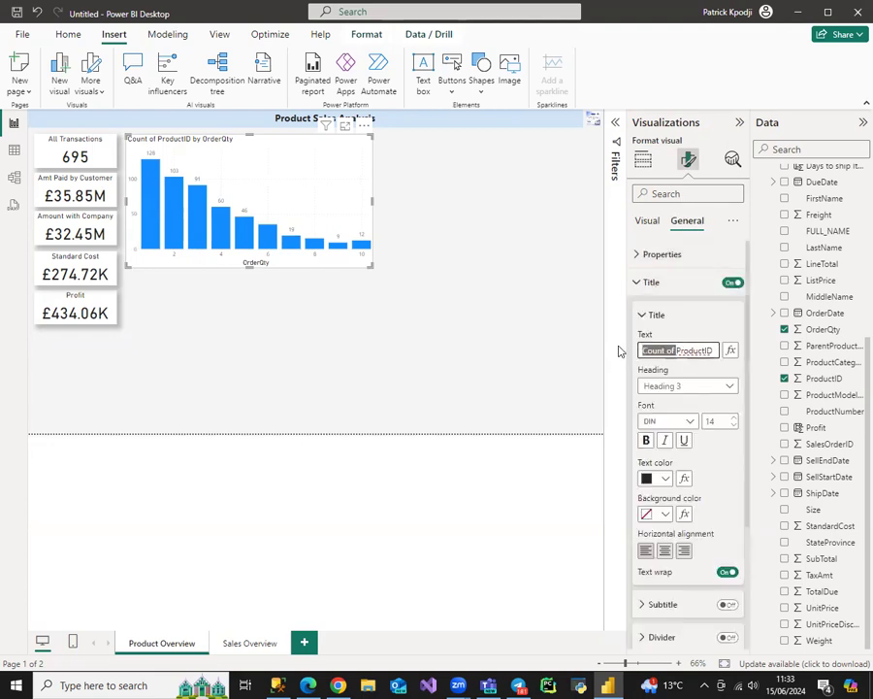
key(BackSpace)
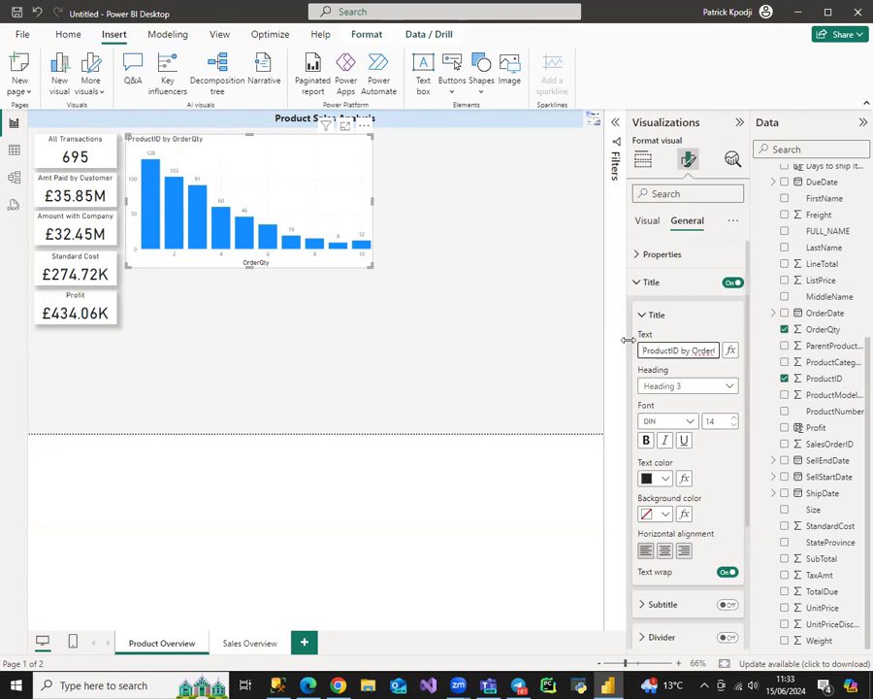
click(712, 350)
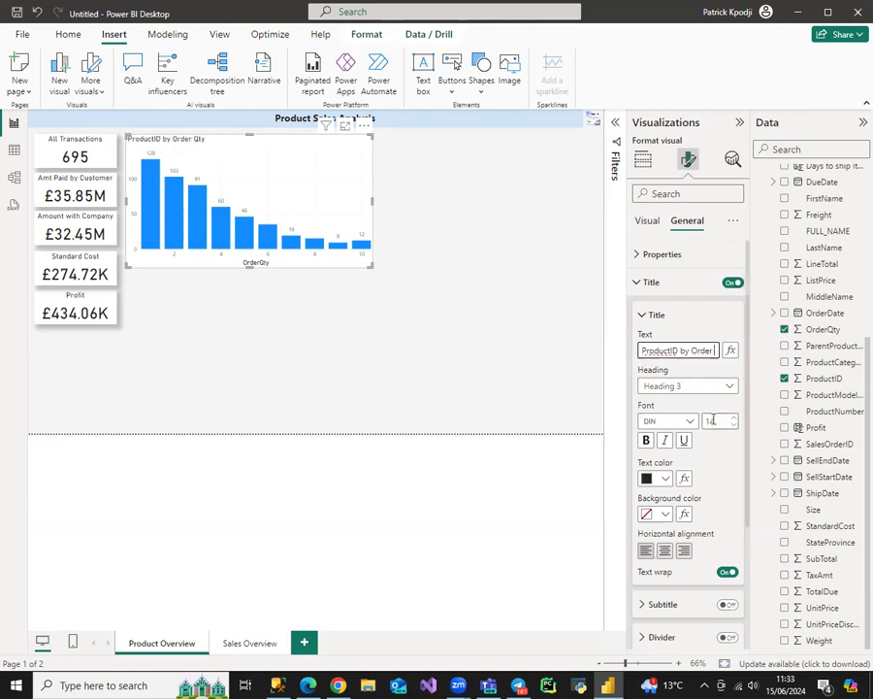
click(666, 551)
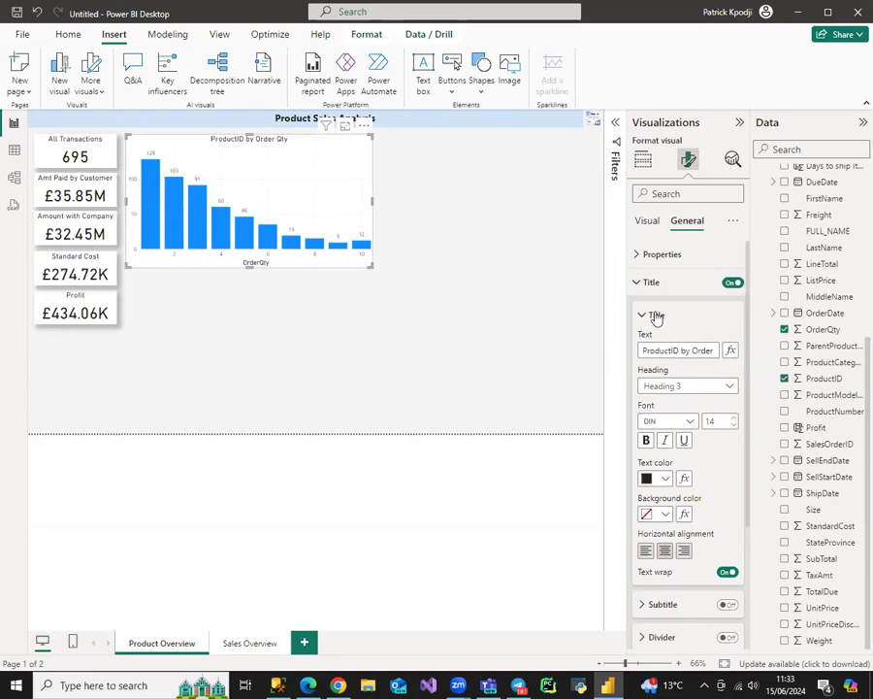
click(649, 282)
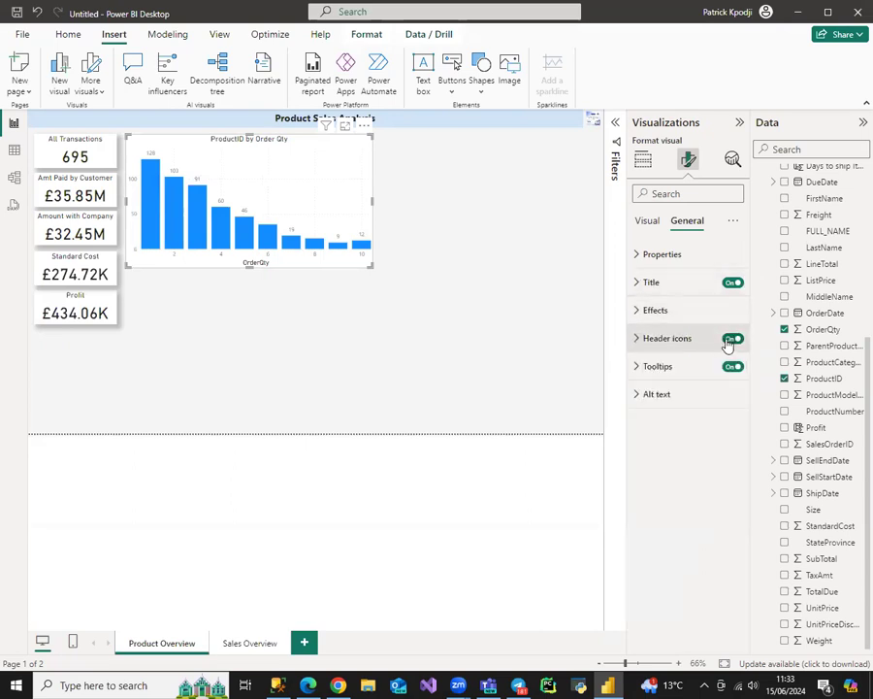
Turn off the column chart's background and turn on its shadow.
click(683, 314)
click(726, 345)
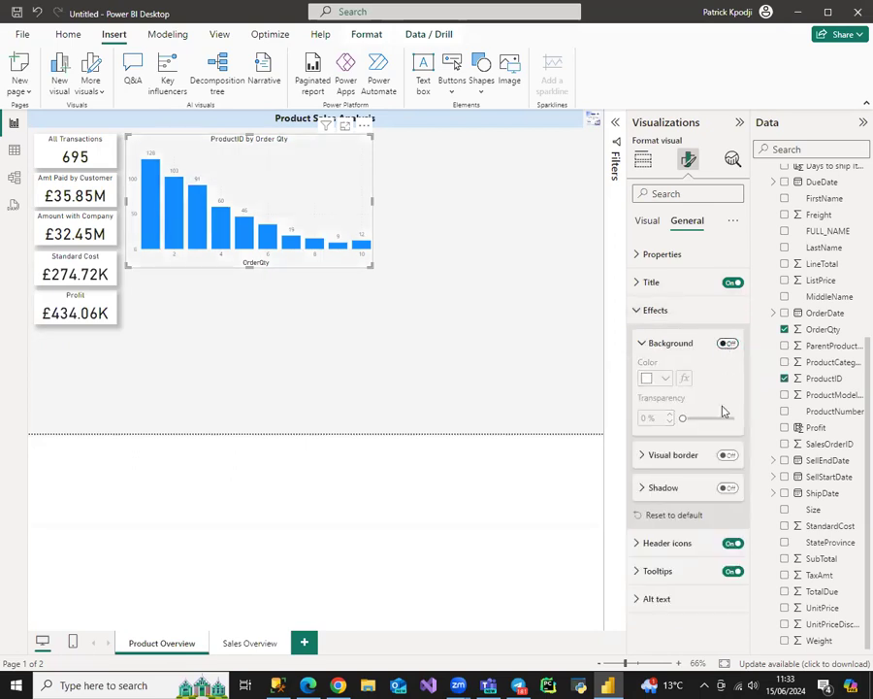
click(724, 489)
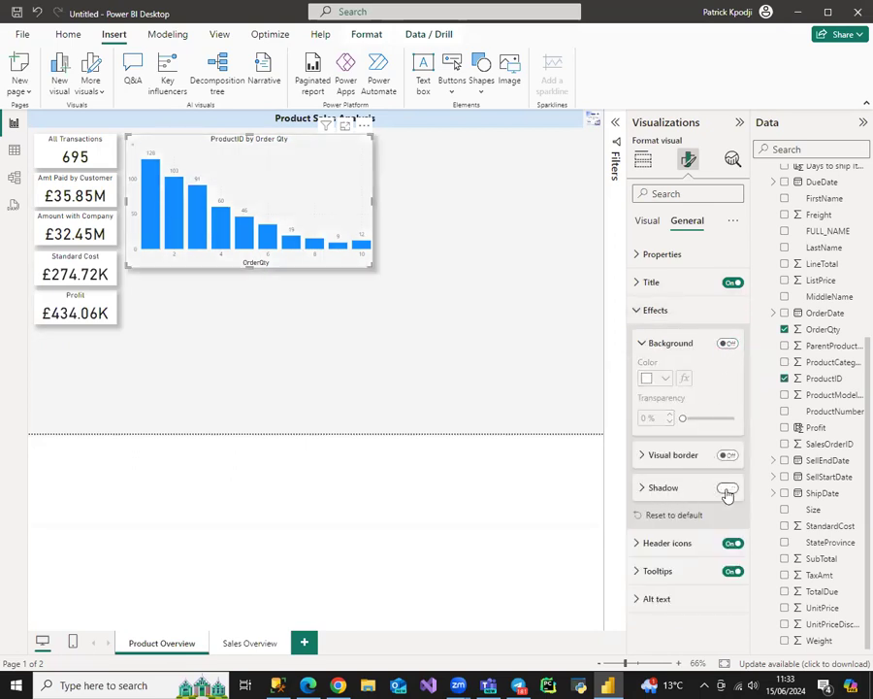
click(501, 351)
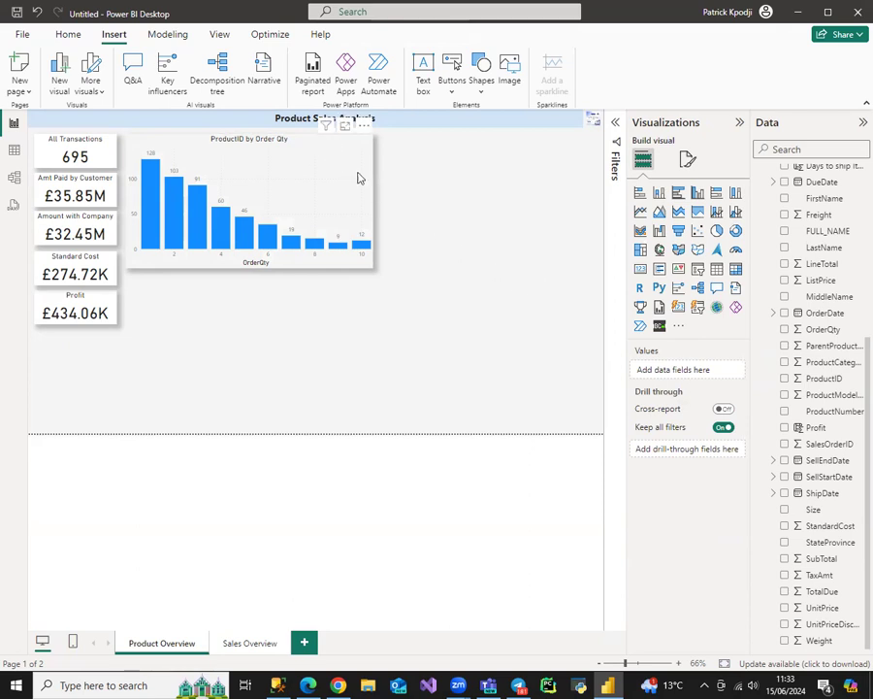
Make the ProductID by Order Qty chart slightly narrower by pulling in its right edge.
click(375, 196)
mouse_move(375, 195)
mouse_down()
mouse_move(339, 205)
mouse_move(368, 198)
mouse_up()
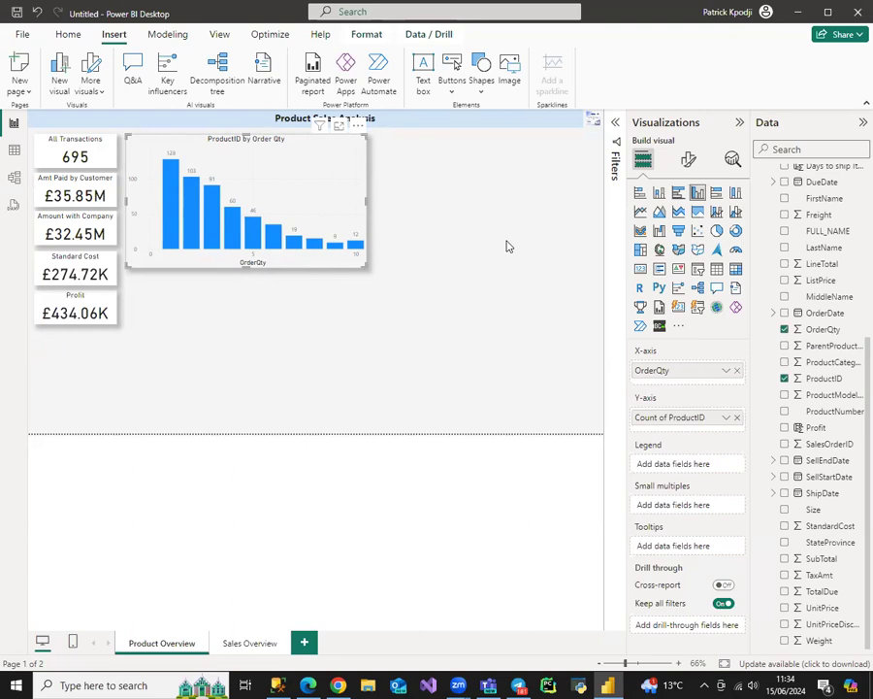
click(568, 235)
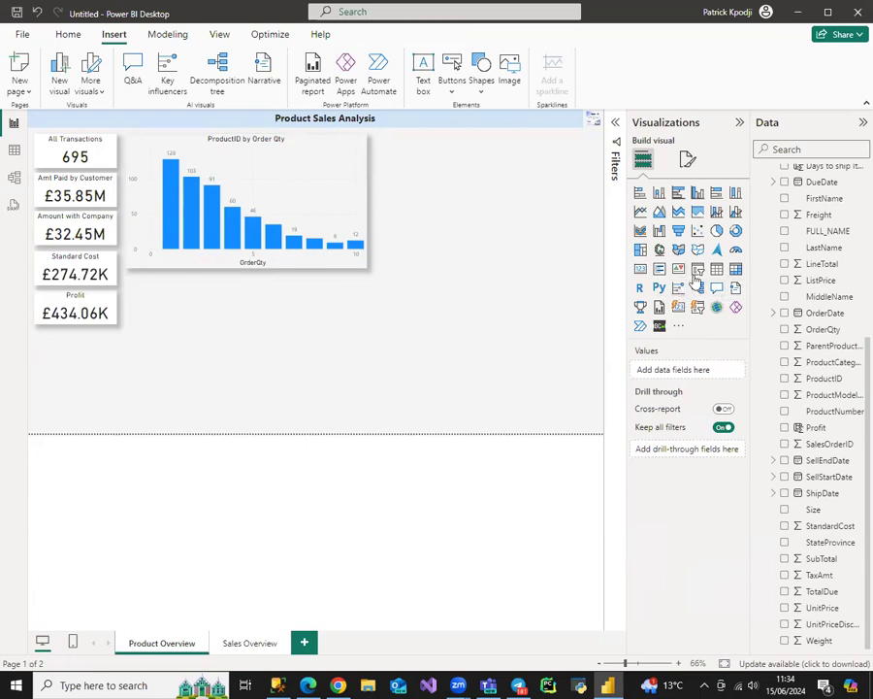
Add an empty slicer below the Profit card and size it to match the width of the cards.
click(698, 271)
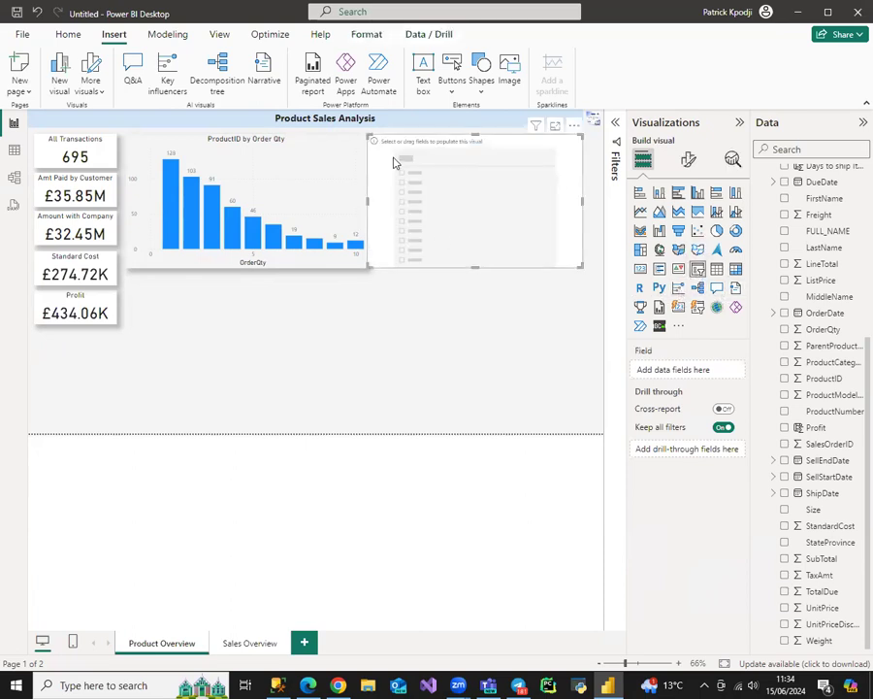
drag(412, 160, 64, 353)
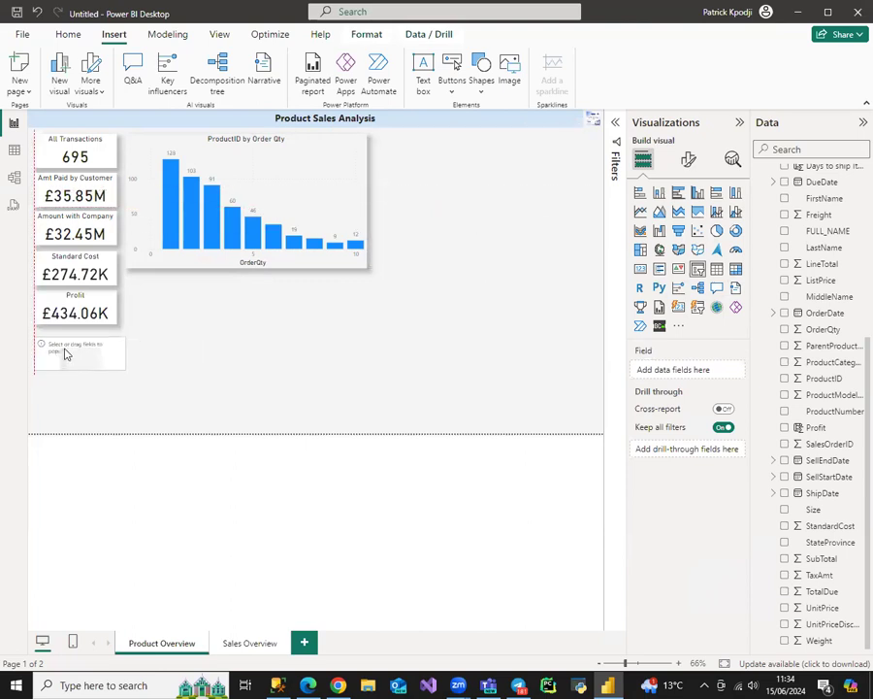
drag(125, 356, 117, 353)
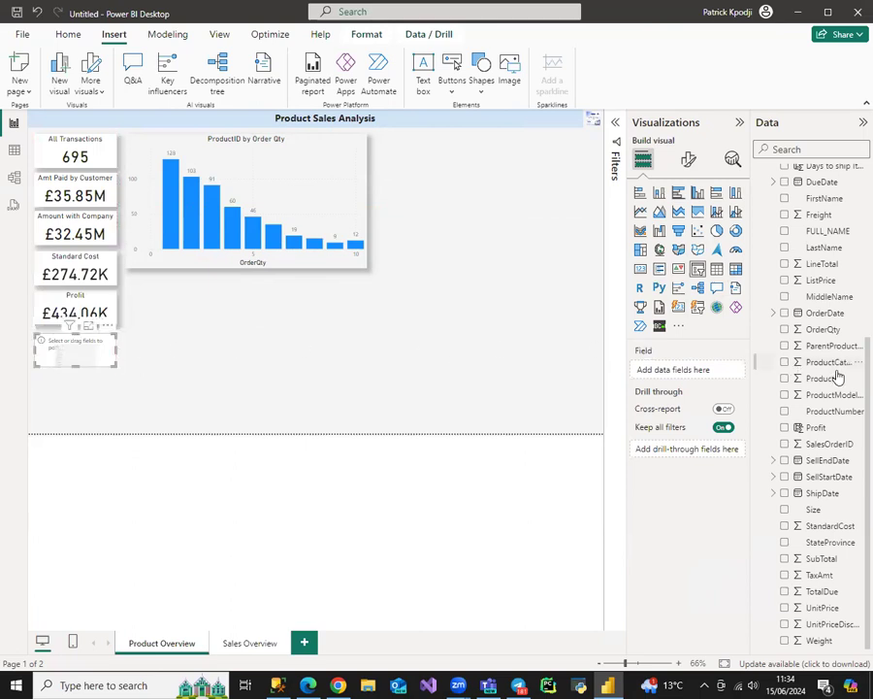
Assign the City field to the empty slicer and set its style to Dropdown.
scroll(790, 363, up, 4)
scroll(832, 349, down, 2)
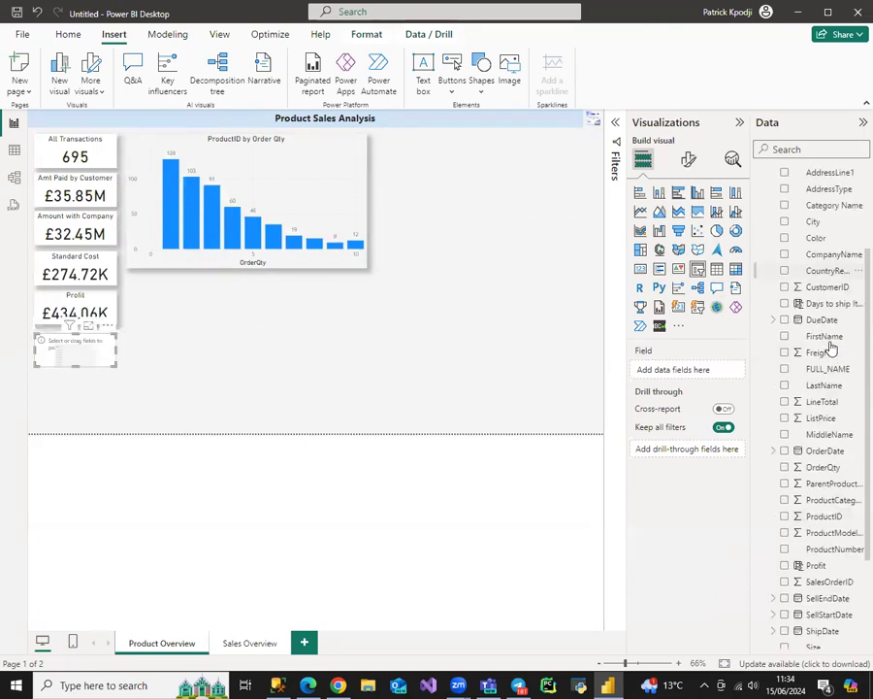
click(785, 222)
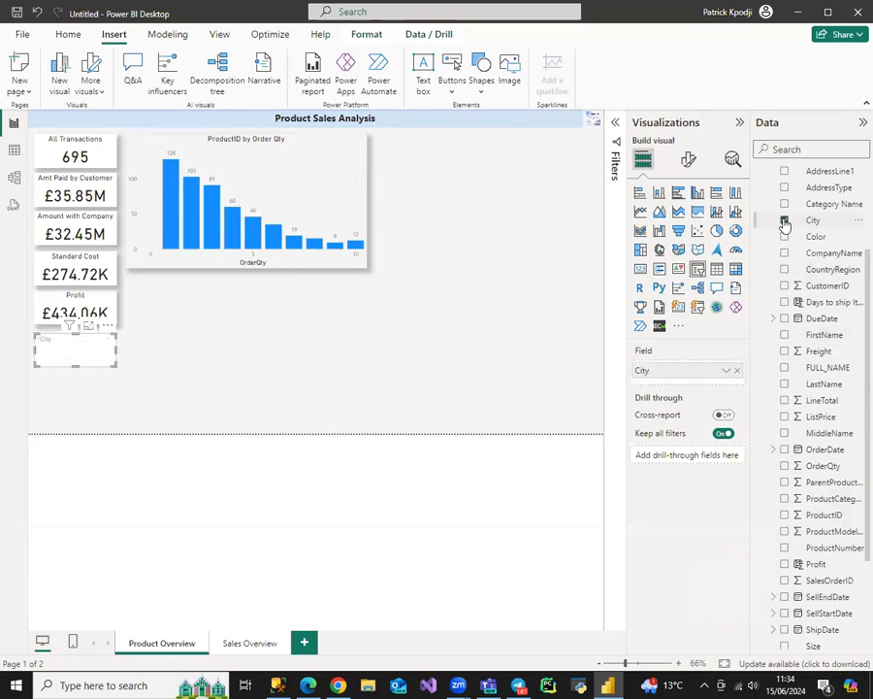
click(689, 161)
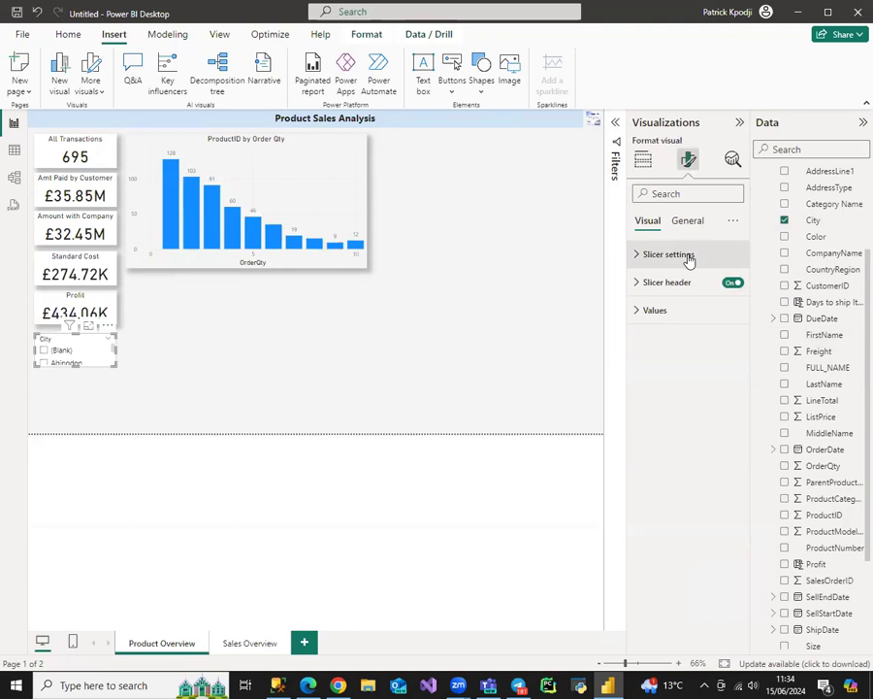
click(688, 256)
click(695, 324)
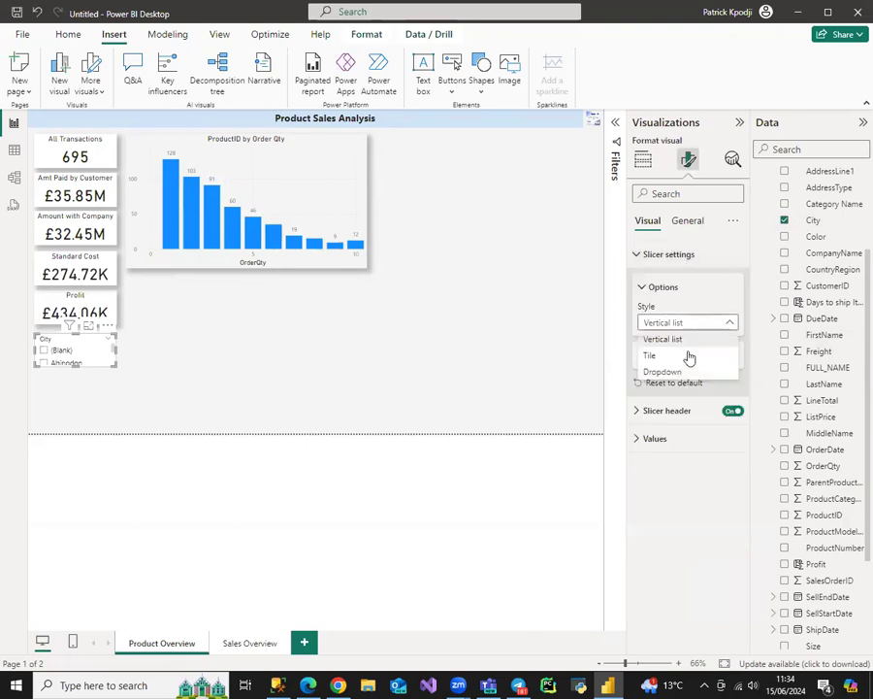
click(683, 371)
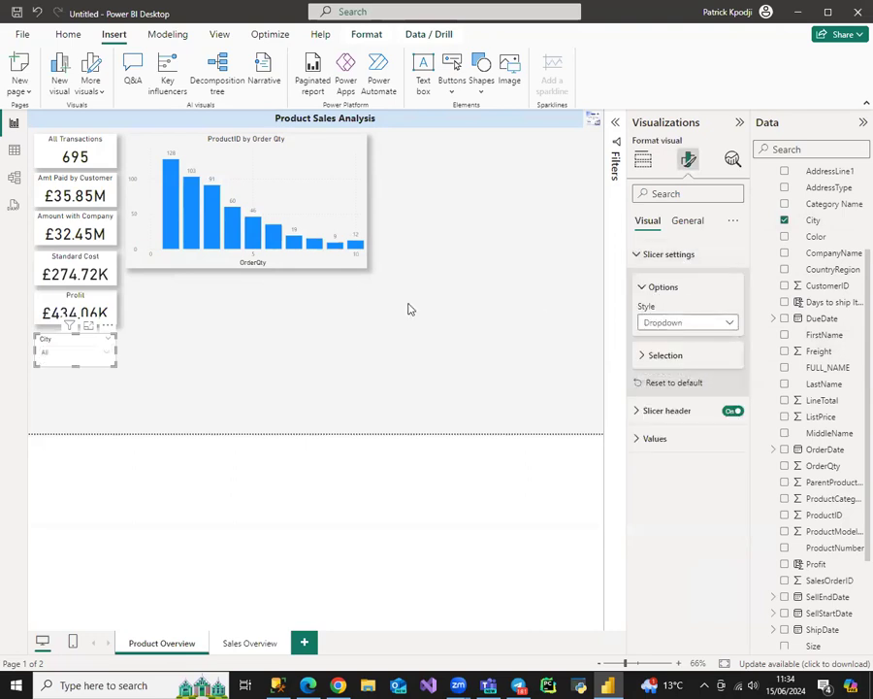
Test the City slicer by filtering the page by Alhambra, Abingdon and Cambridge in turn.
click(110, 332)
click(139, 341)
click(101, 357)
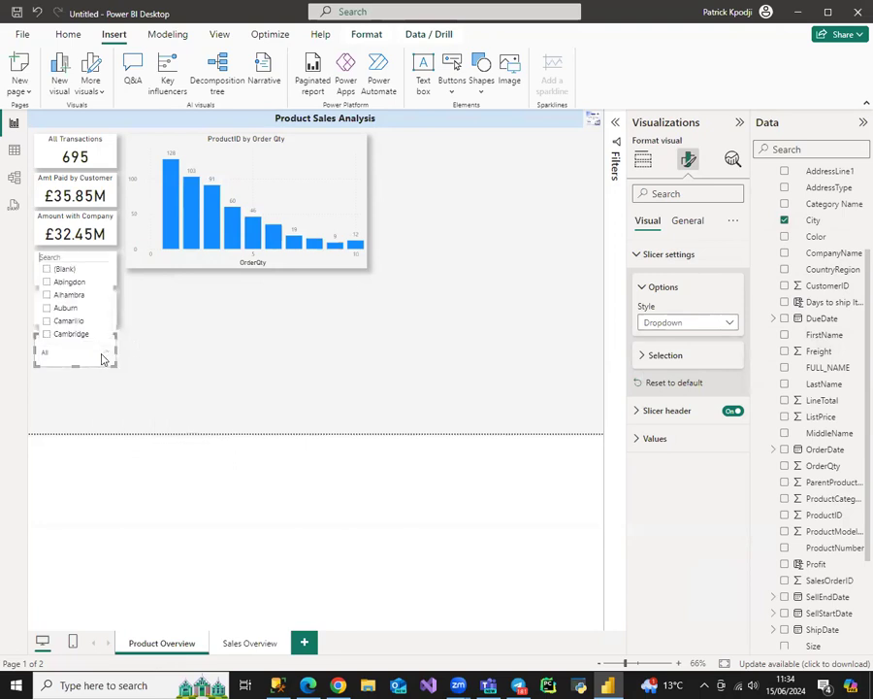
click(74, 301)
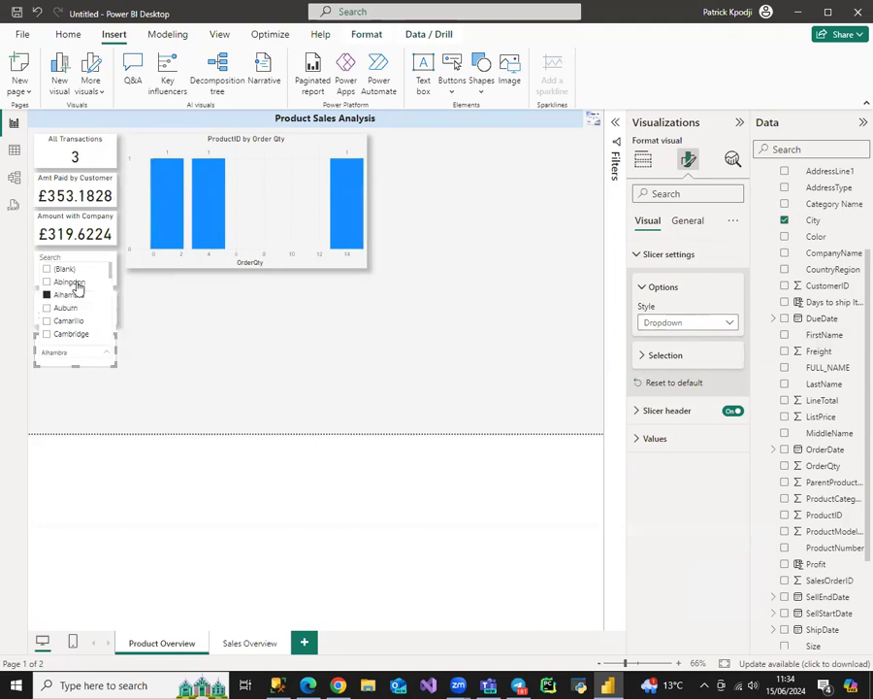
click(77, 282)
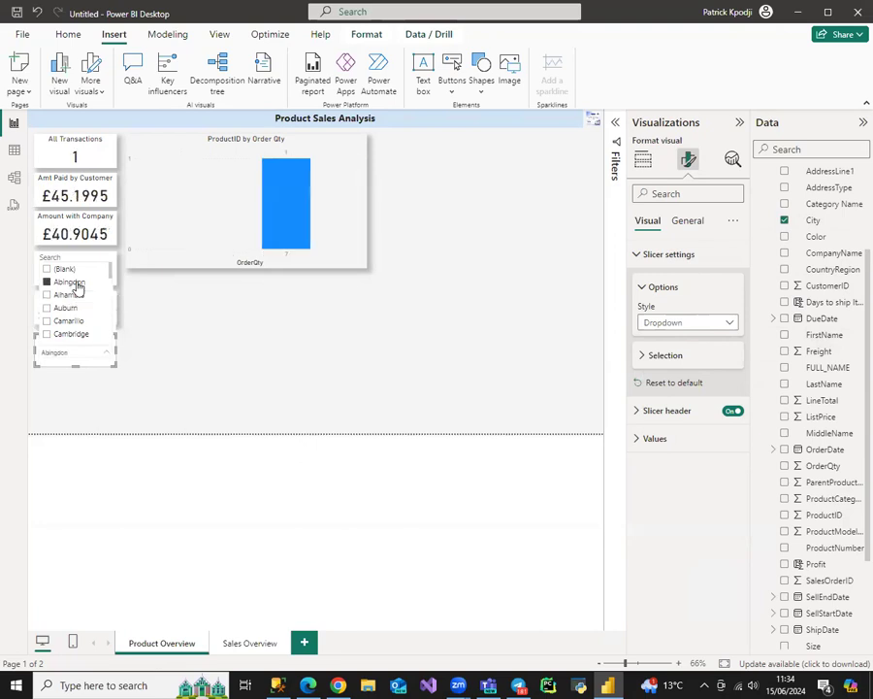
click(83, 336)
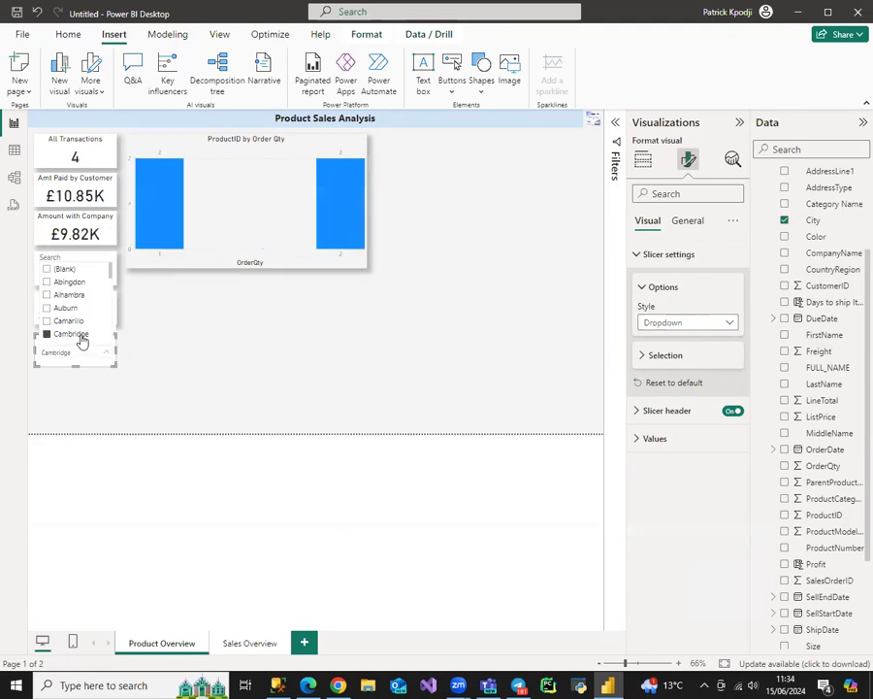
Check the page filtered by London and by Liverpool, clear the city selection and deselect the slicer.
scroll(77, 330, down, 5)
click(76, 313)
click(75, 314)
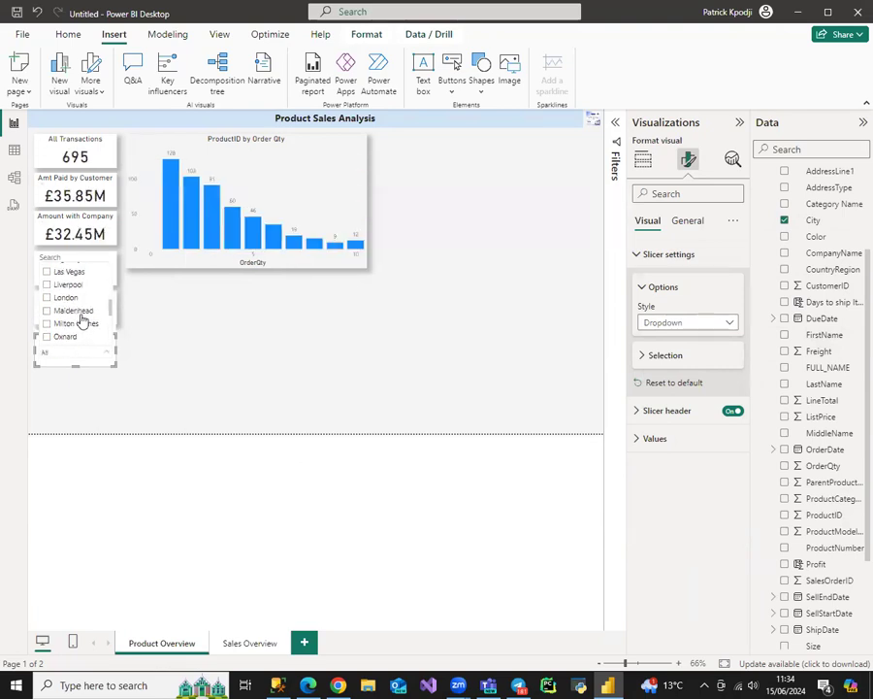
click(66, 298)
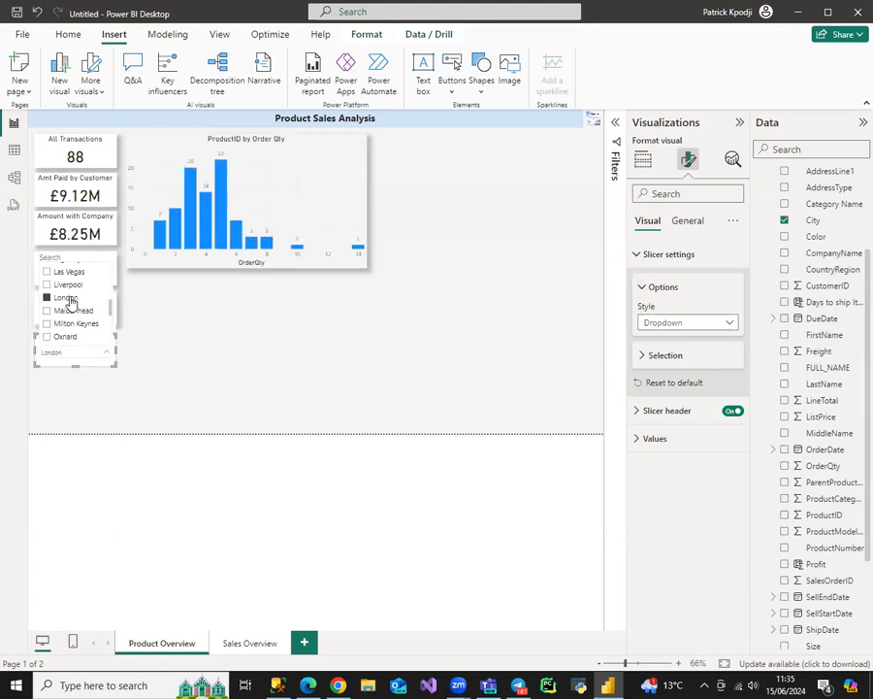
click(70, 291)
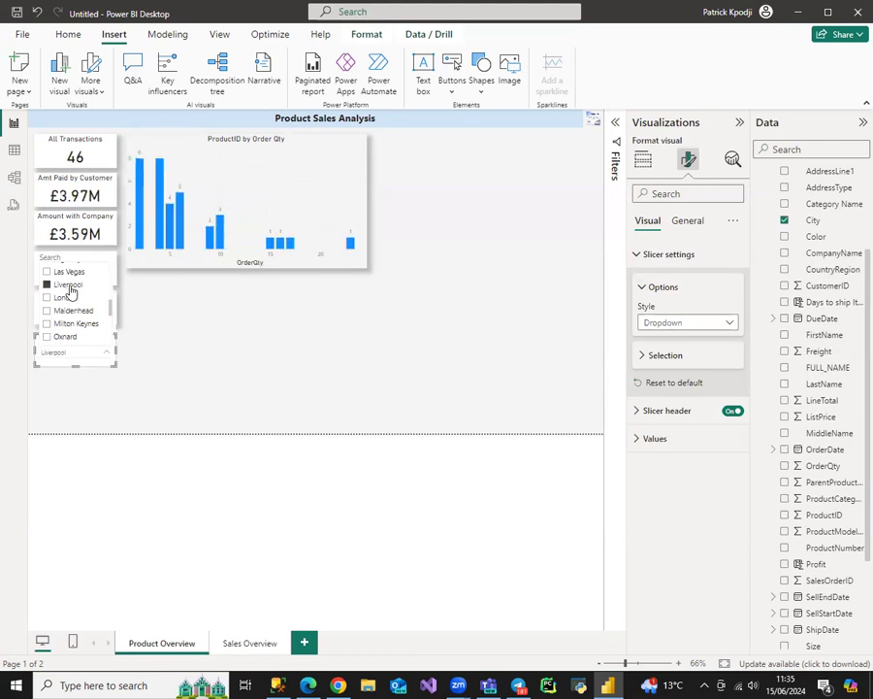
click(70, 291)
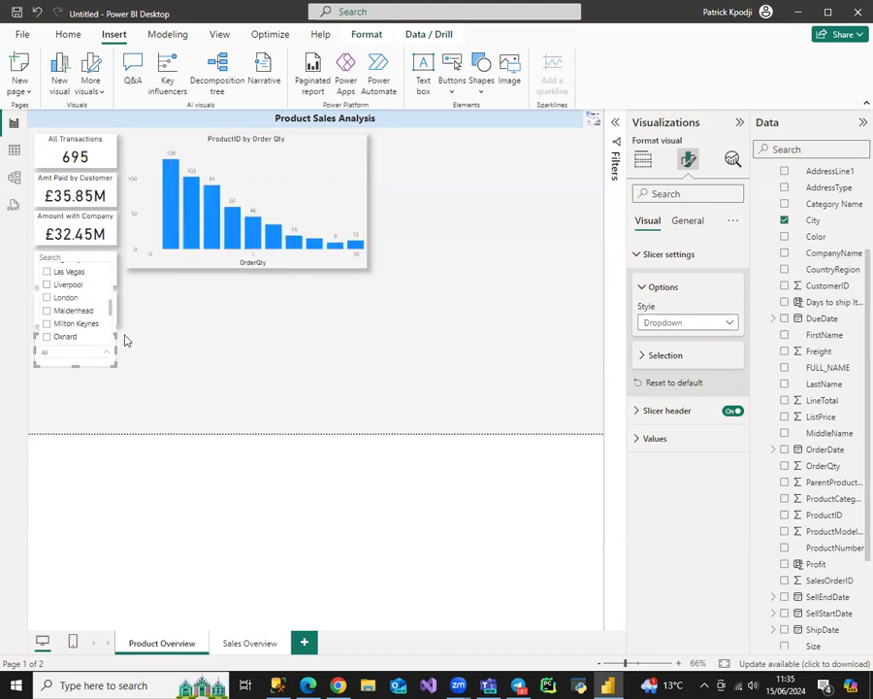
click(224, 383)
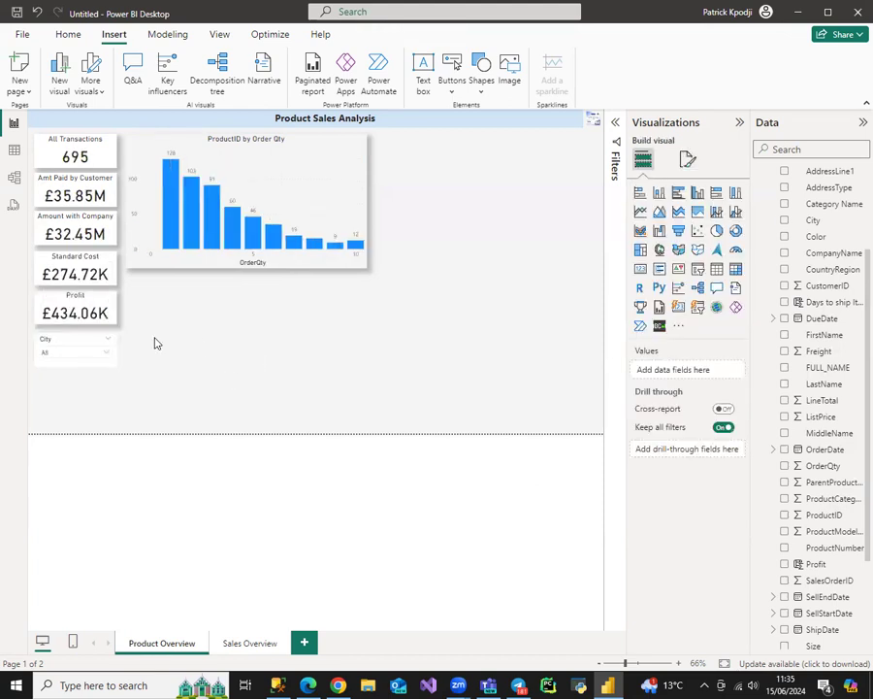
Turn on the shadow effect for the City slicer.
click(78, 344)
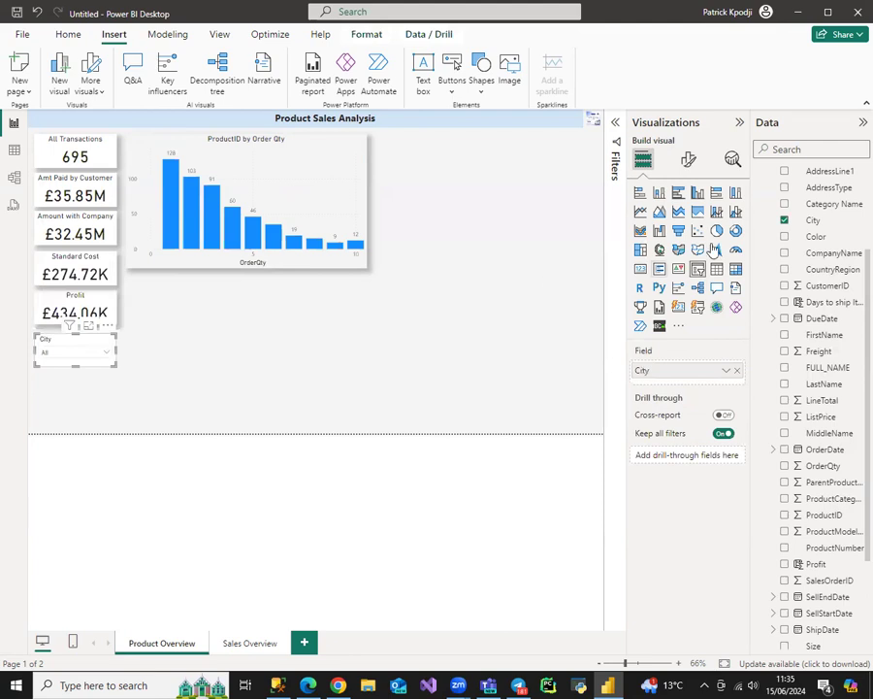
click(689, 159)
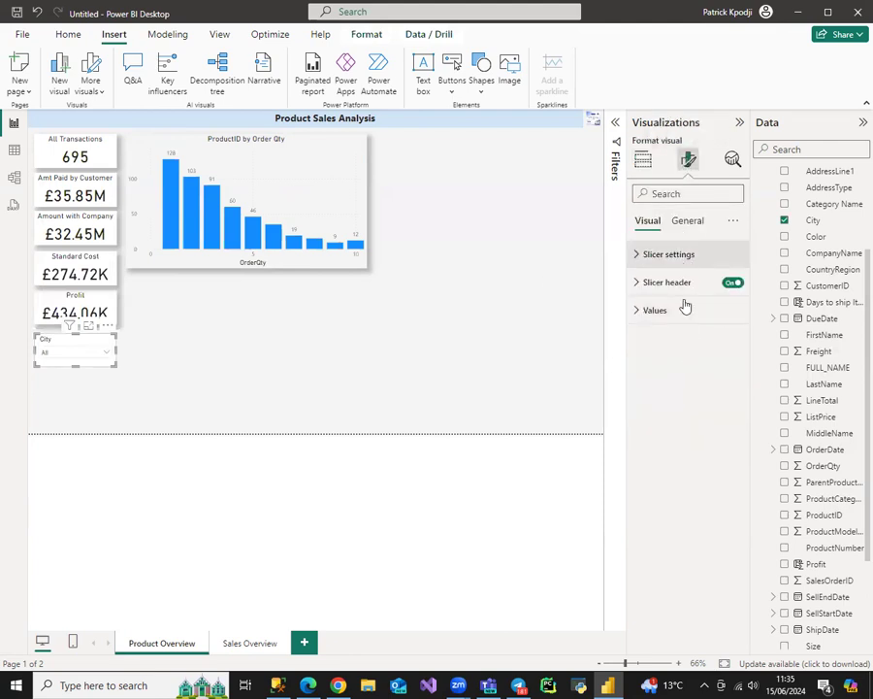
click(687, 221)
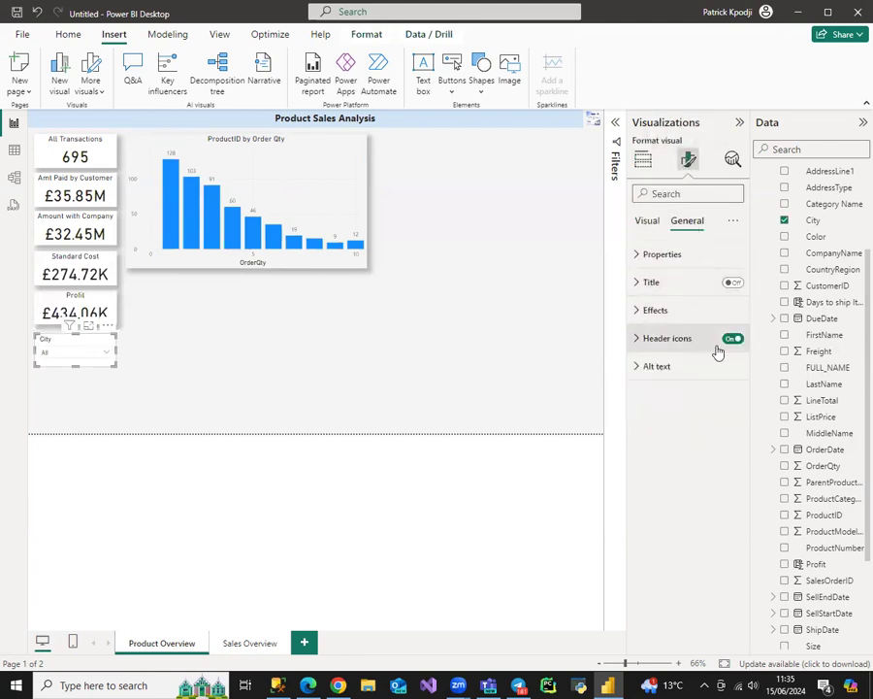
click(665, 311)
click(728, 488)
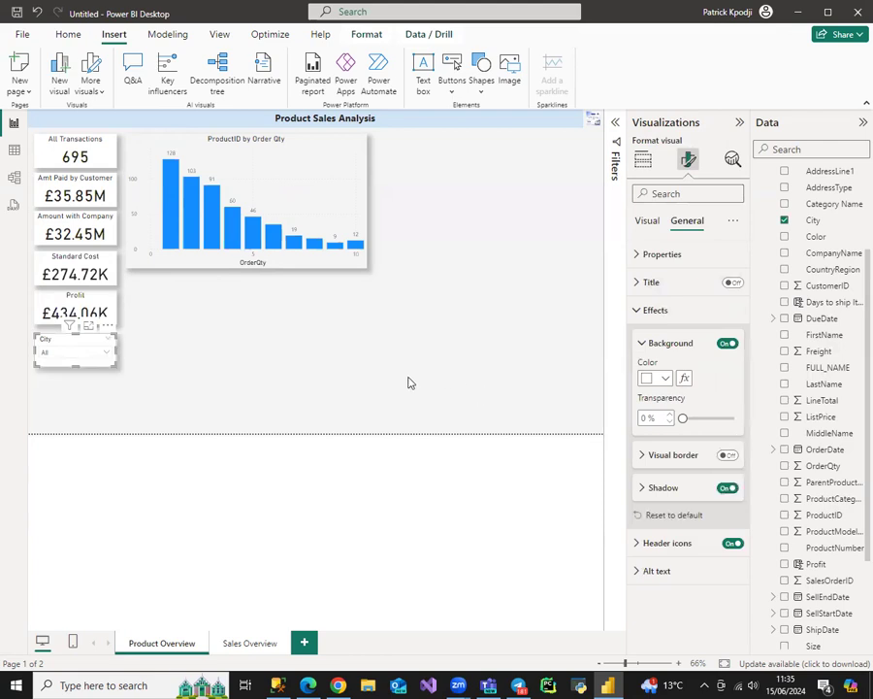
Duplicate the City slicer, place the copy directly below the original, and add the StateProvince field to it.
key(ctrl+v)
drag(74, 382, 78, 388)
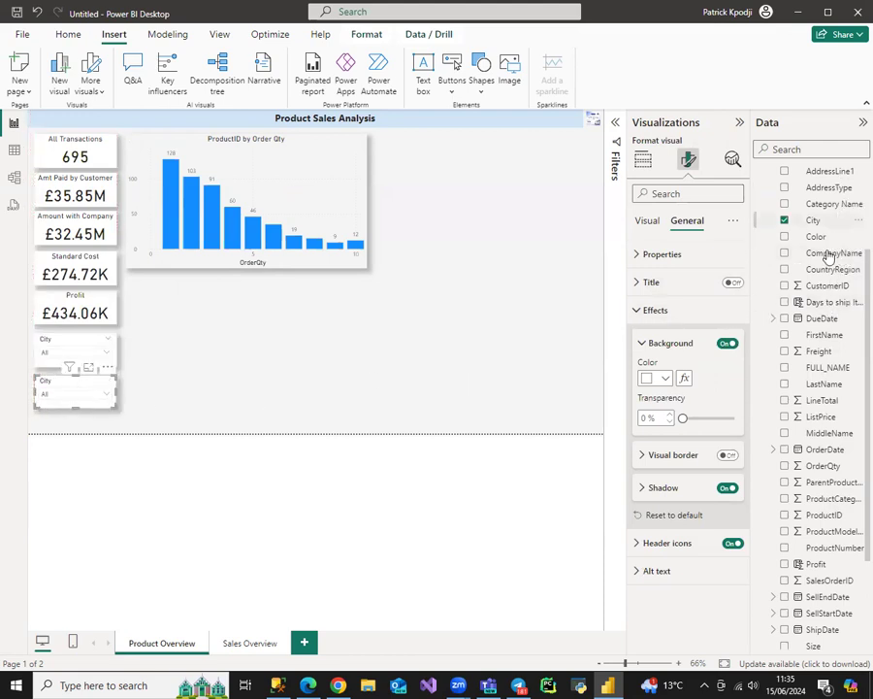
scroll(816, 283, up, 3)
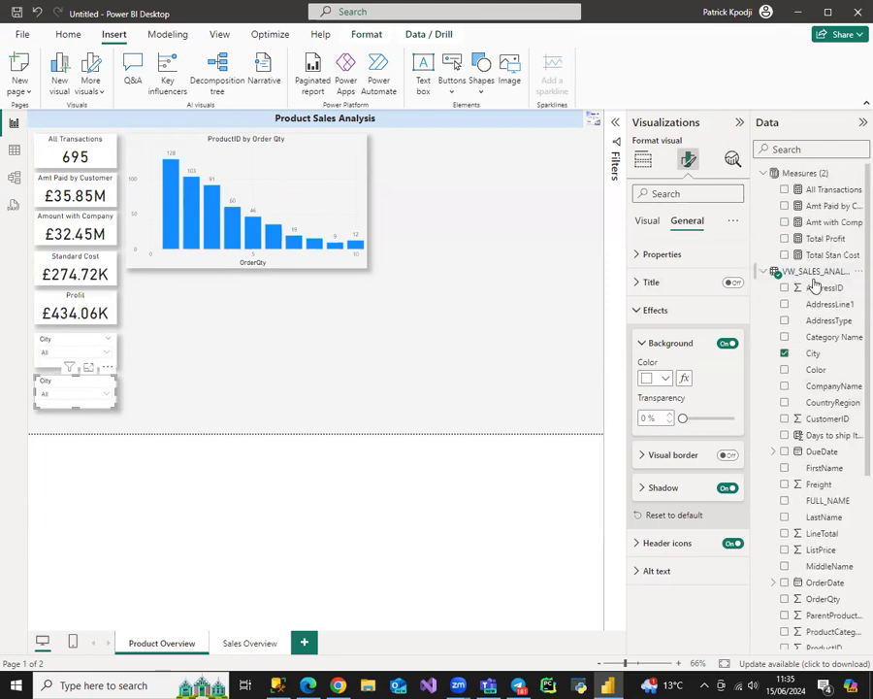
scroll(816, 283, down, 3)
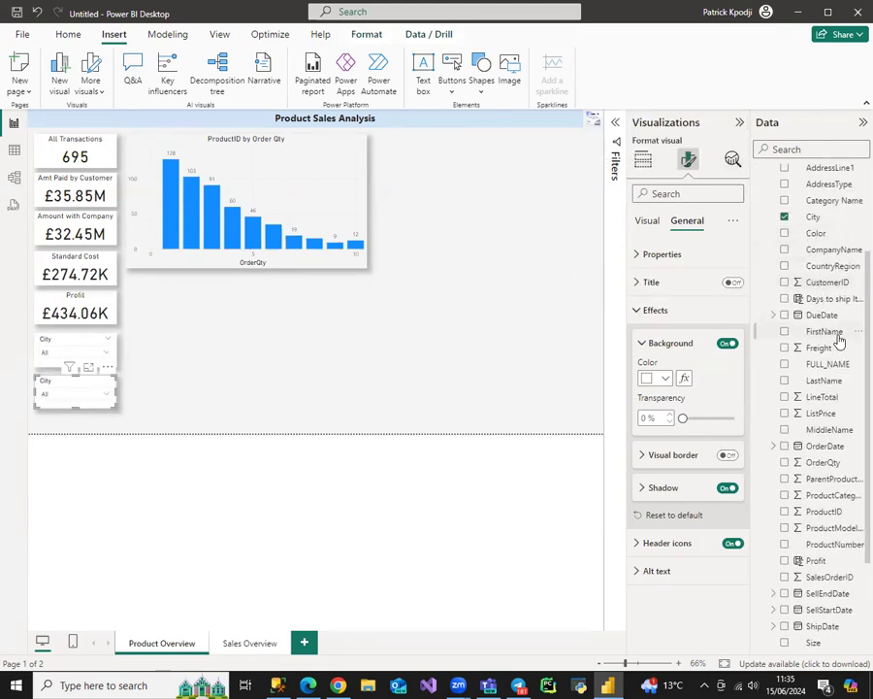
scroll(814, 378, down, 3)
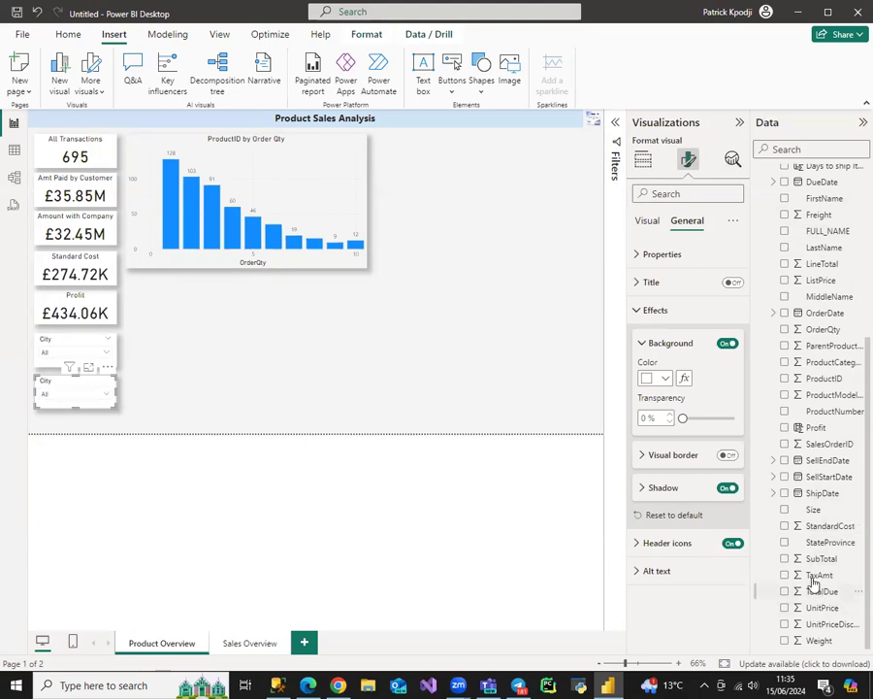
click(785, 544)
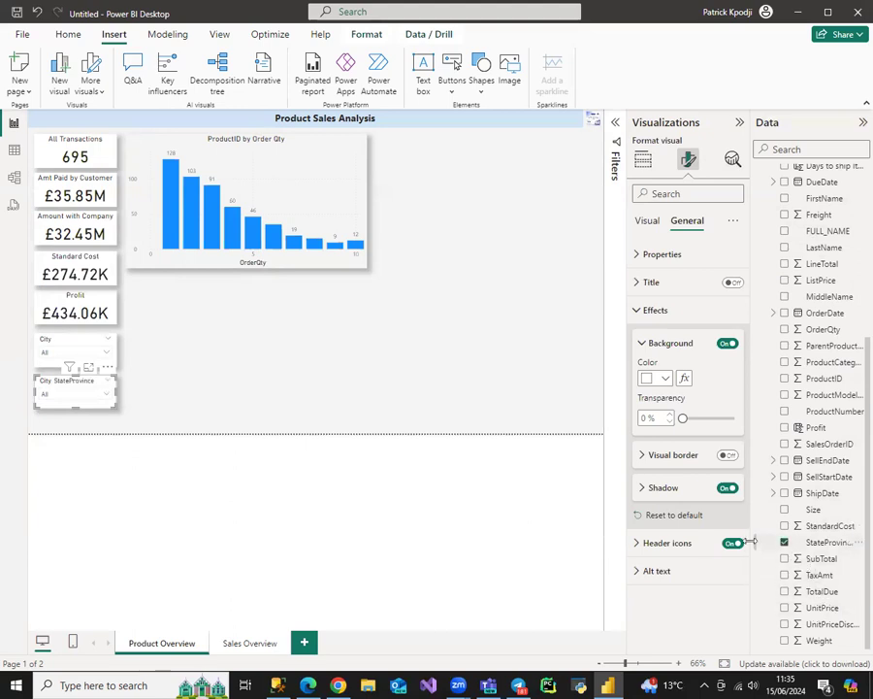
Check the values in the copied slicer's list and remove the City field from it, keeping only StateProvince.
click(107, 393)
scroll(92, 374, down, 5)
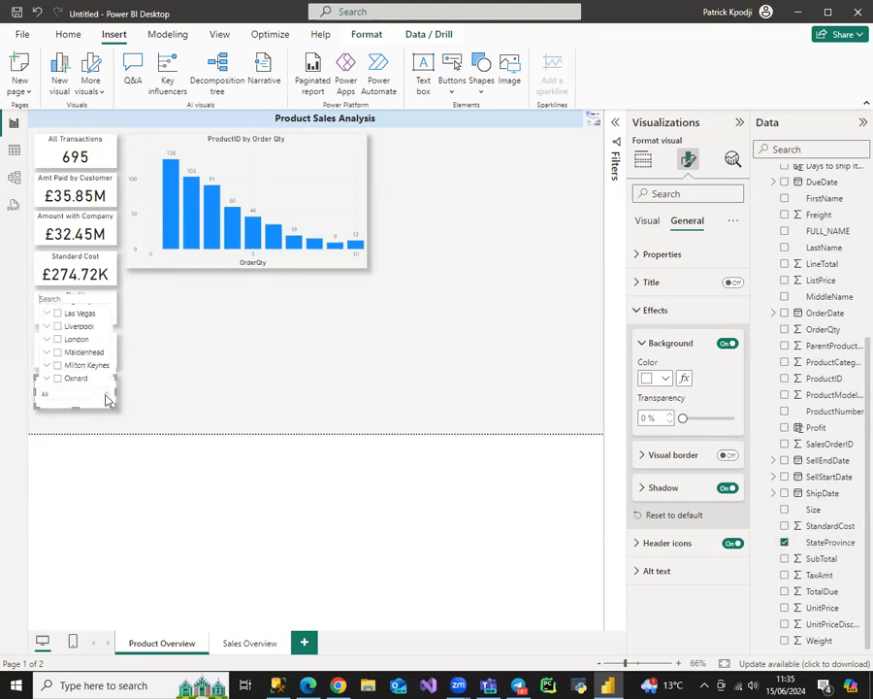
click(106, 396)
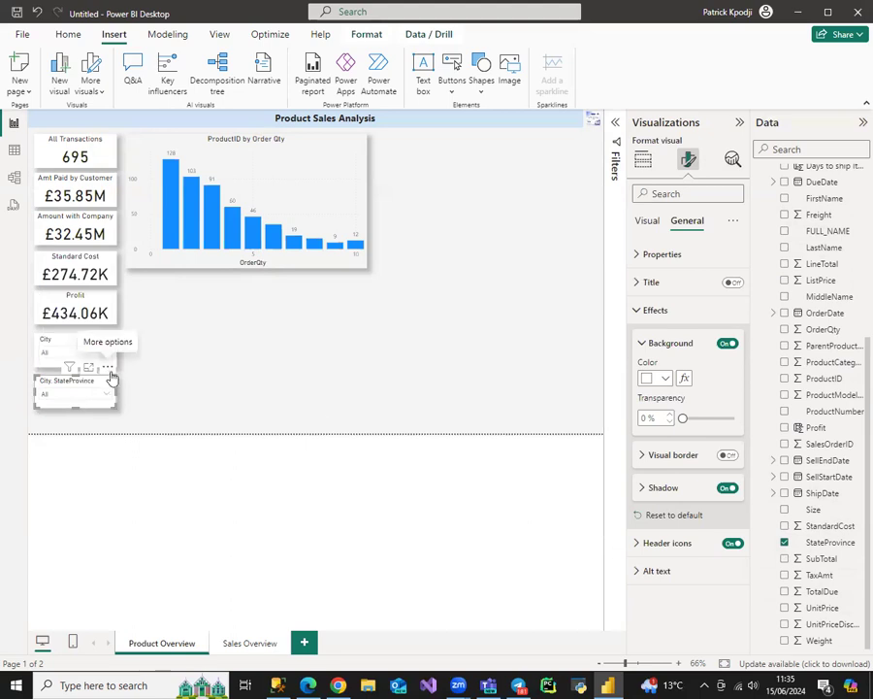
click(642, 158)
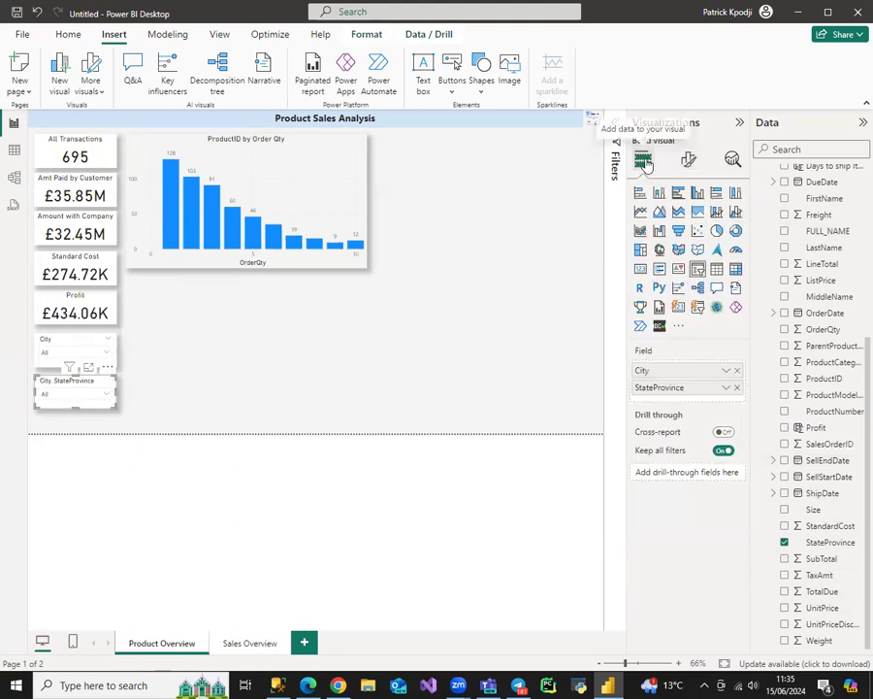
click(737, 373)
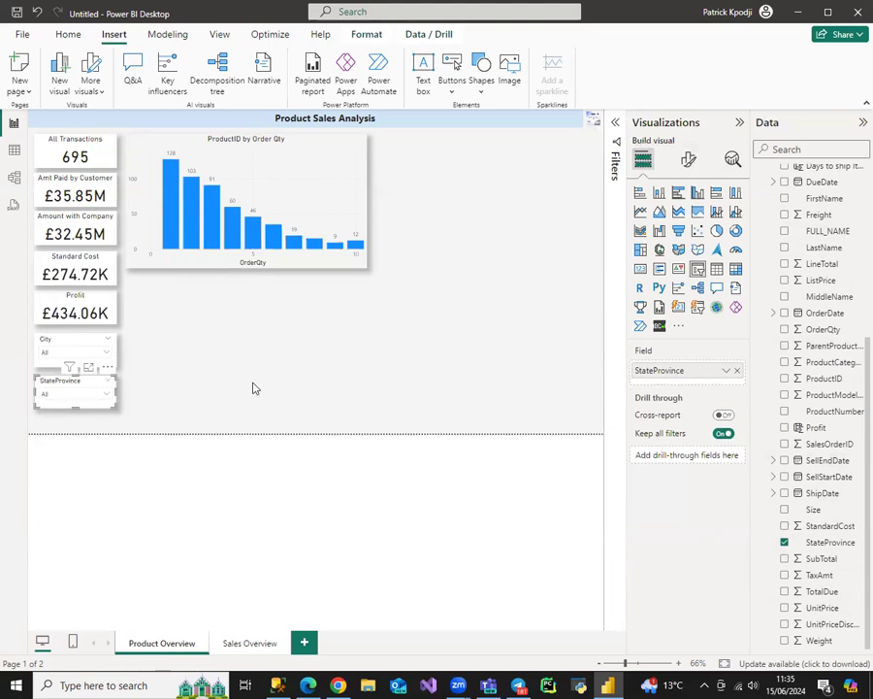
Test the StateProvince slicer with England, Colorado, New Mexico and Utah, clear the selection and deselect the slicer.
click(107, 396)
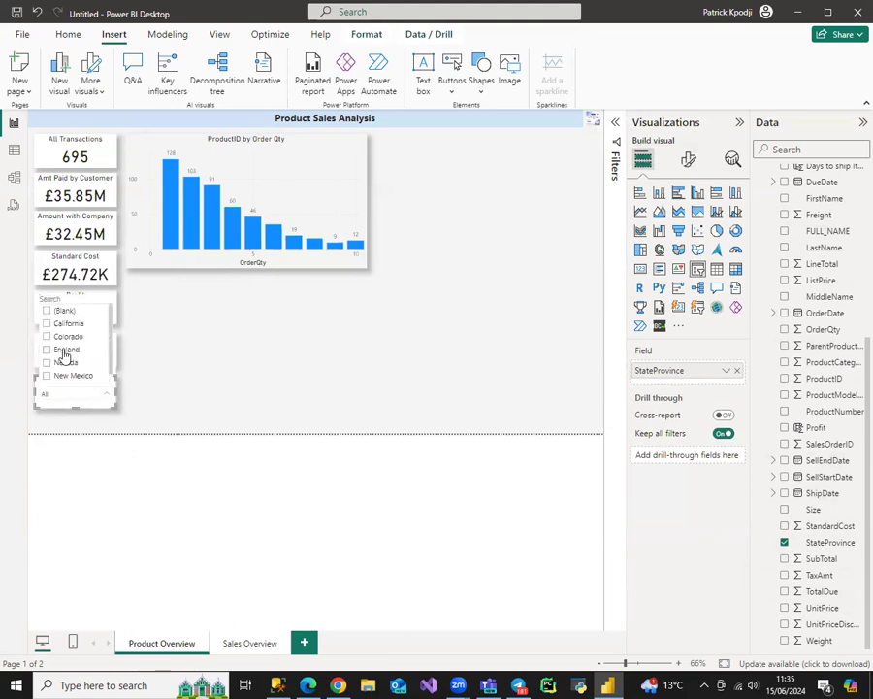
click(65, 351)
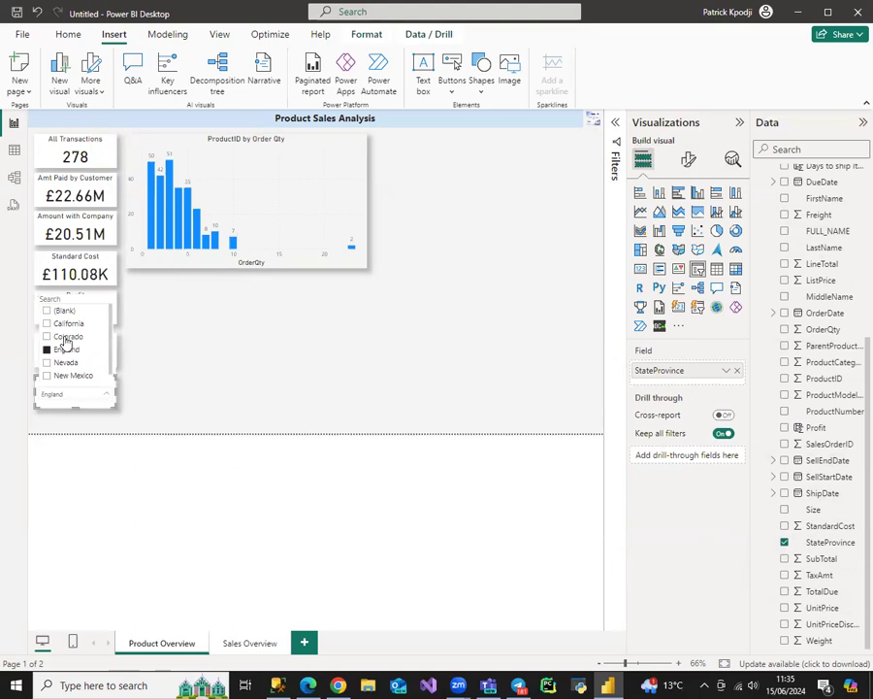
click(65, 337)
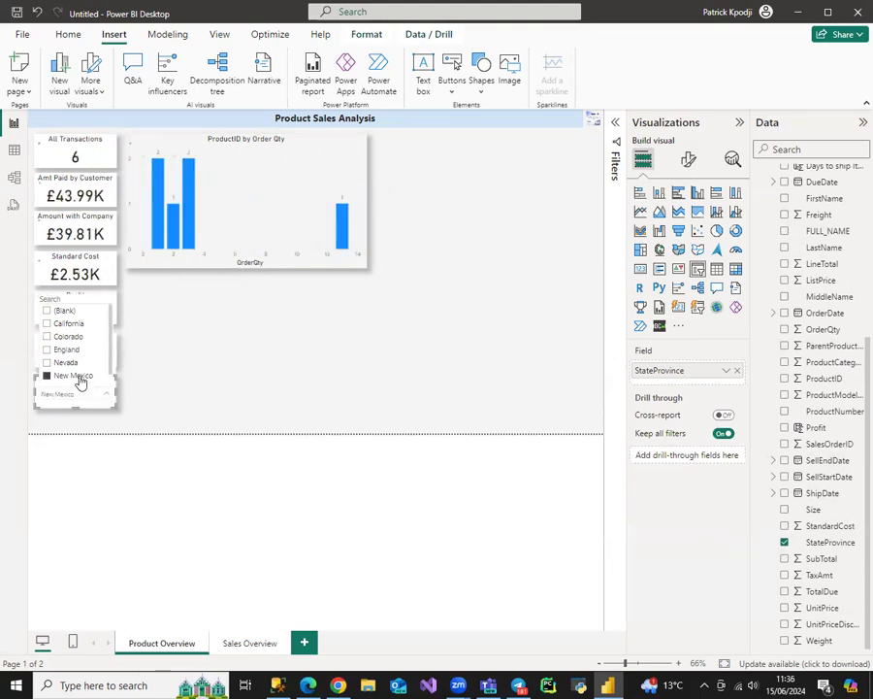
scroll(77, 379, down, 1)
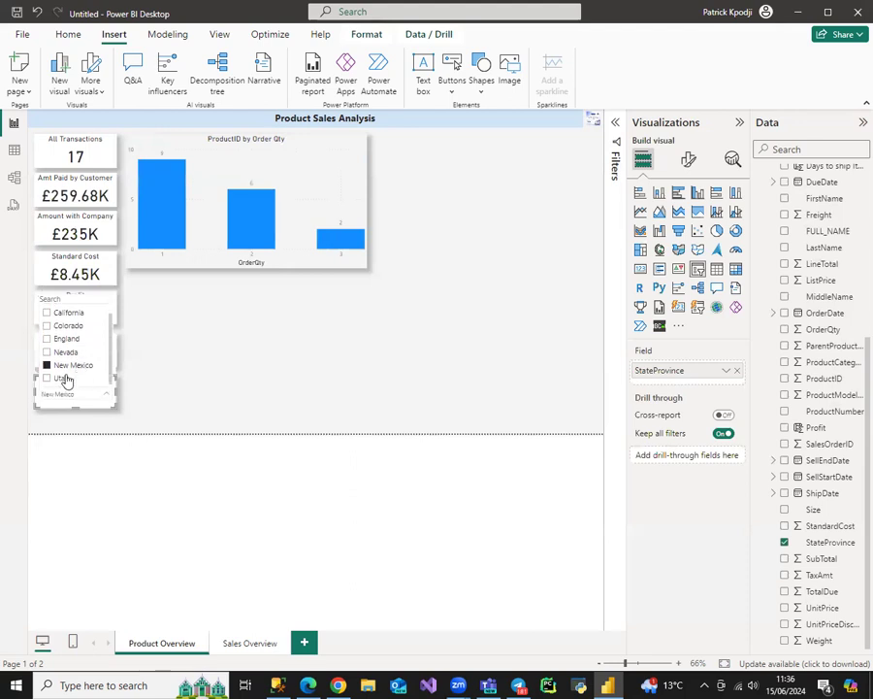
click(63, 379)
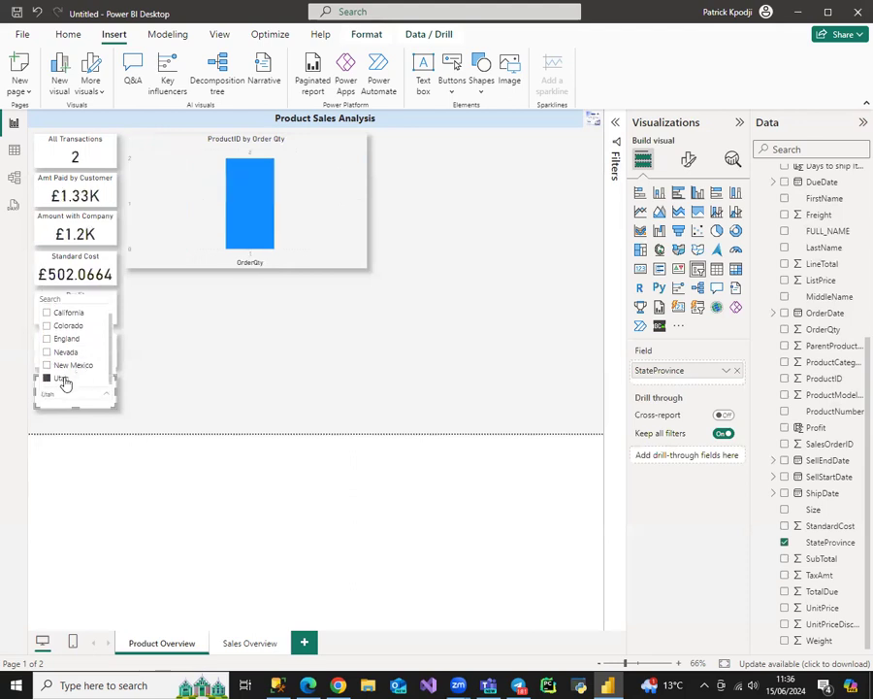
click(63, 379)
click(188, 381)
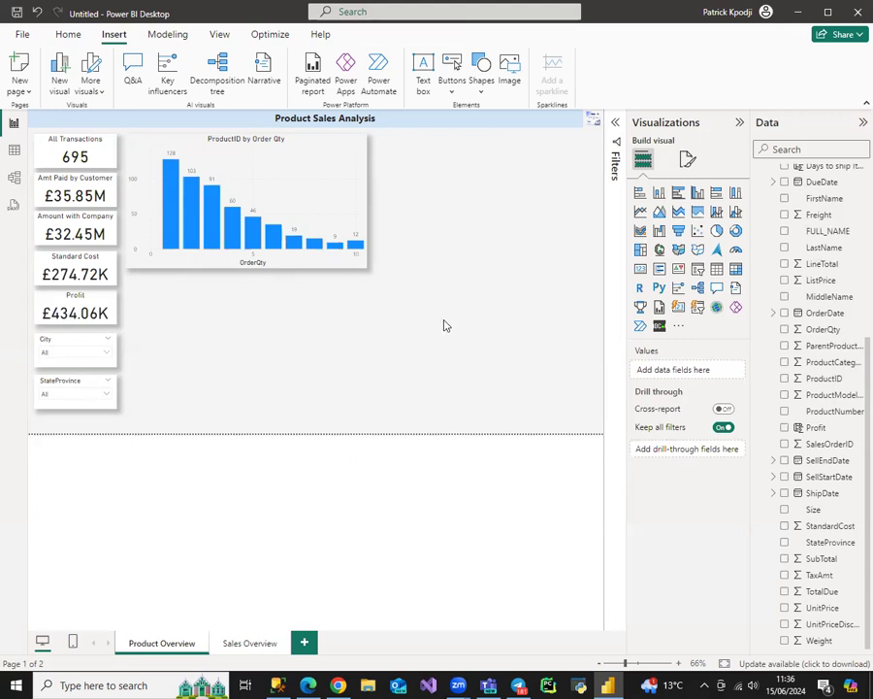
Examine the product columns of the VW_SALES_ANALYSIS table in Table view.
click(14, 150)
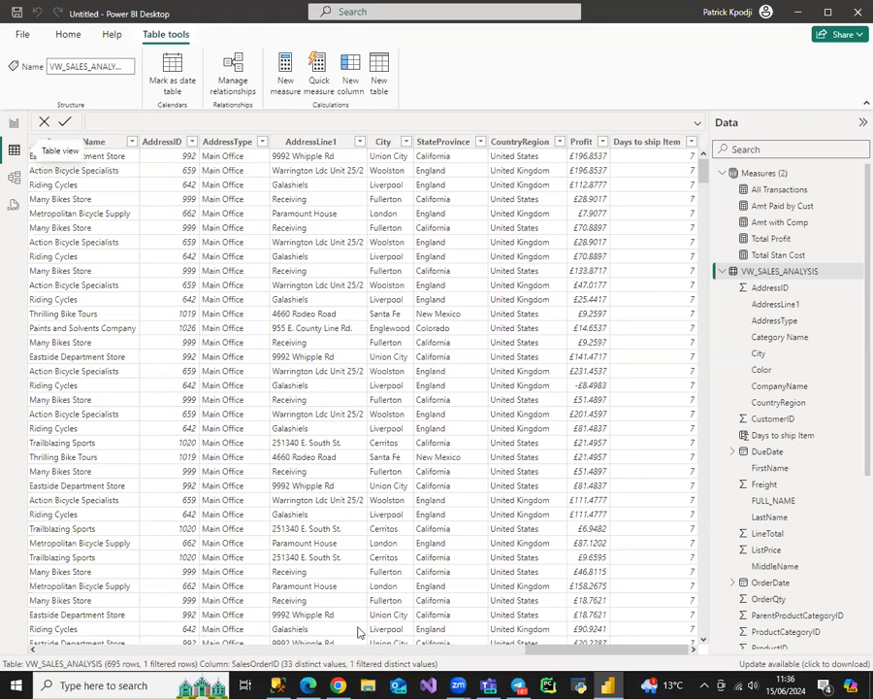
drag(617, 650, 81, 615)
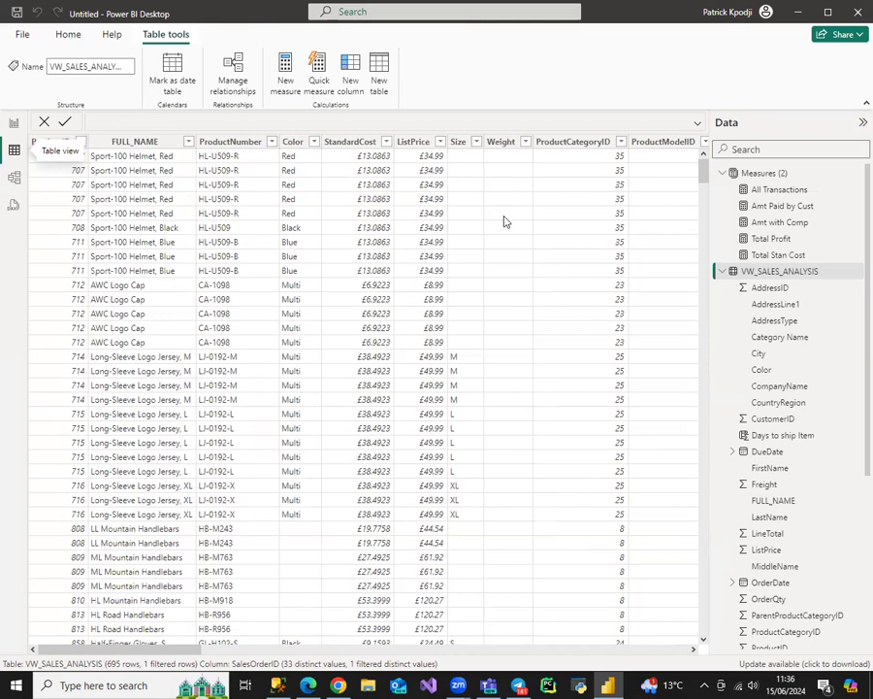
Check the Category Name column in the table data, and add a funnel chart directly below the order quantity chart, matching its width.
click(798, 337)
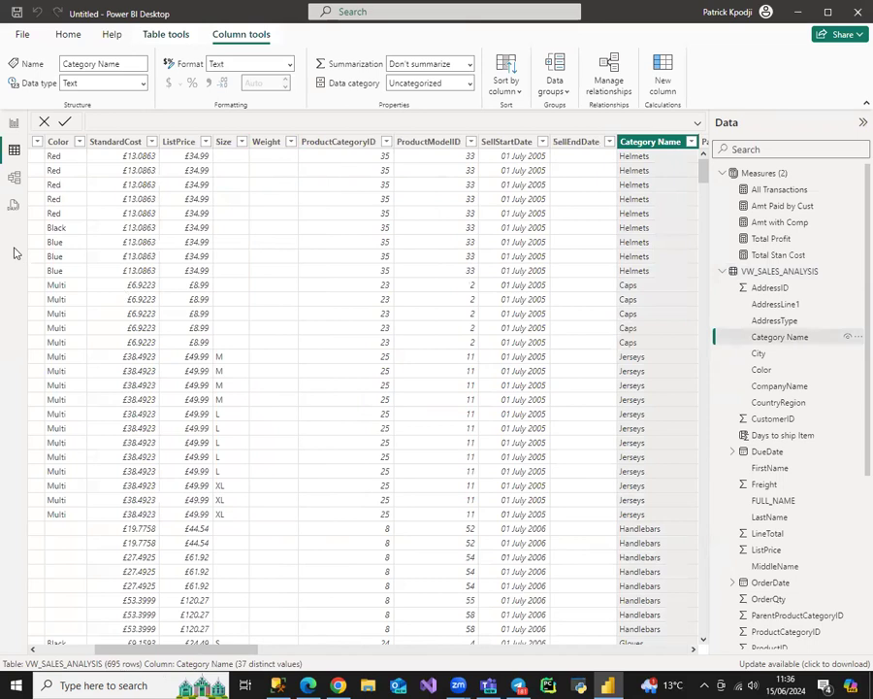
click(13, 123)
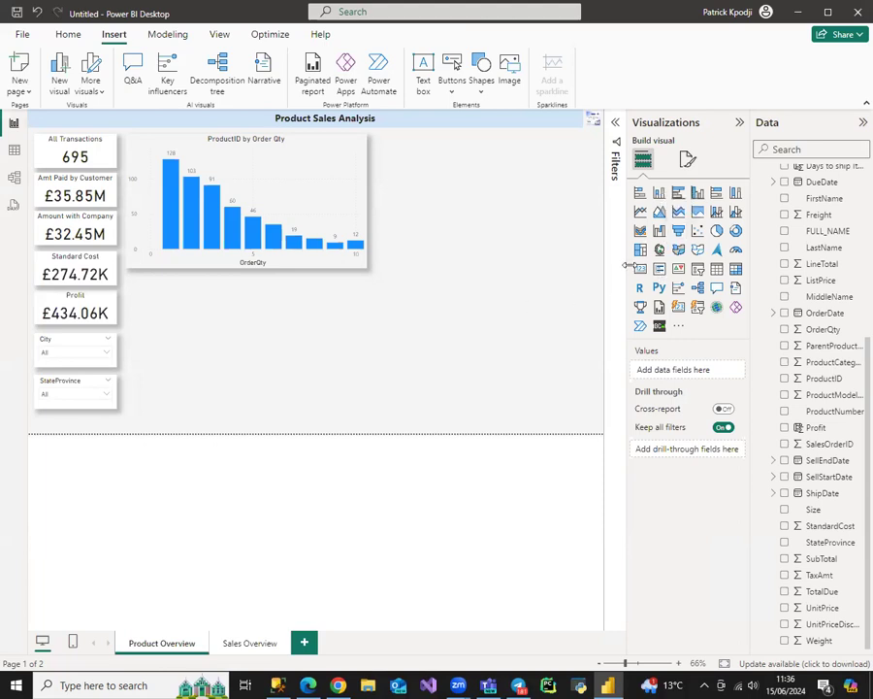
click(679, 230)
drag(517, 227, 272, 370)
drag(336, 405, 366, 427)
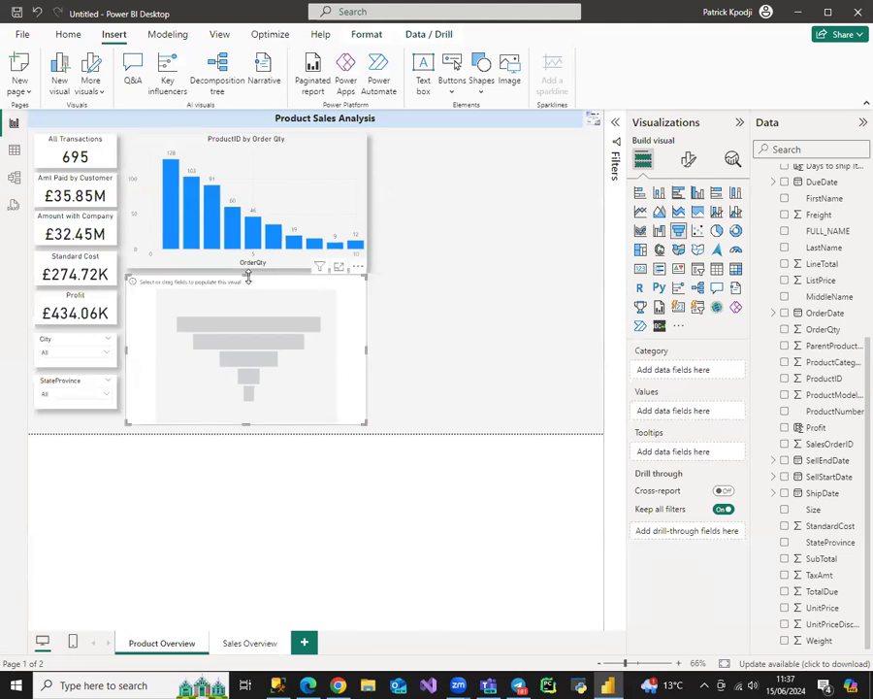
mouse_move(248, 286)
mouse_down()
mouse_move(253, 270)
mouse_move(245, 266)
mouse_move(251, 282)
mouse_up()
click(321, 312)
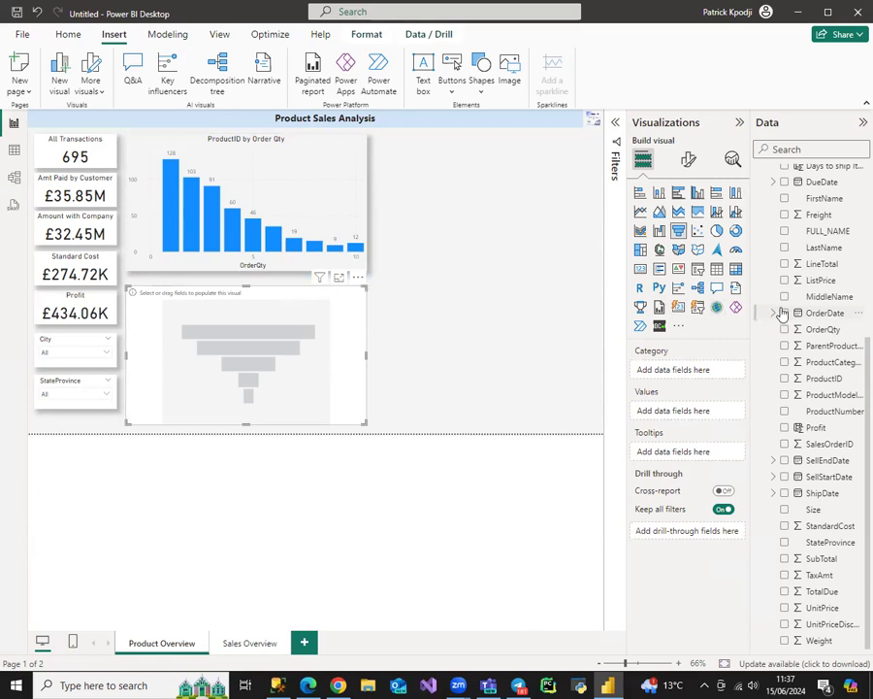
Fill the funnel chart with All Transactions as its values and Category Name as its category.
scroll(804, 310, up, 3)
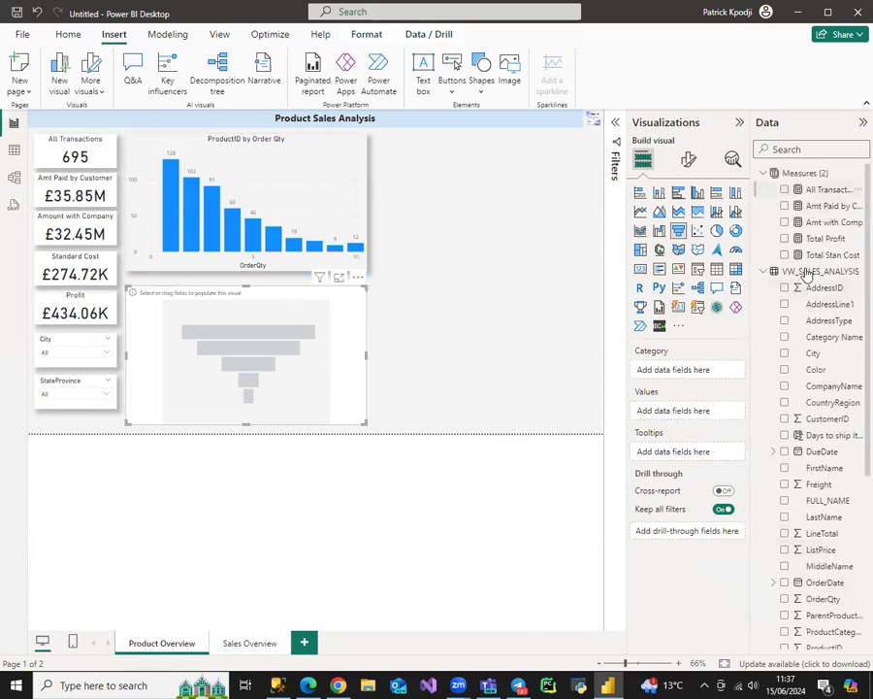
click(784, 189)
scroll(813, 323, down, 3)
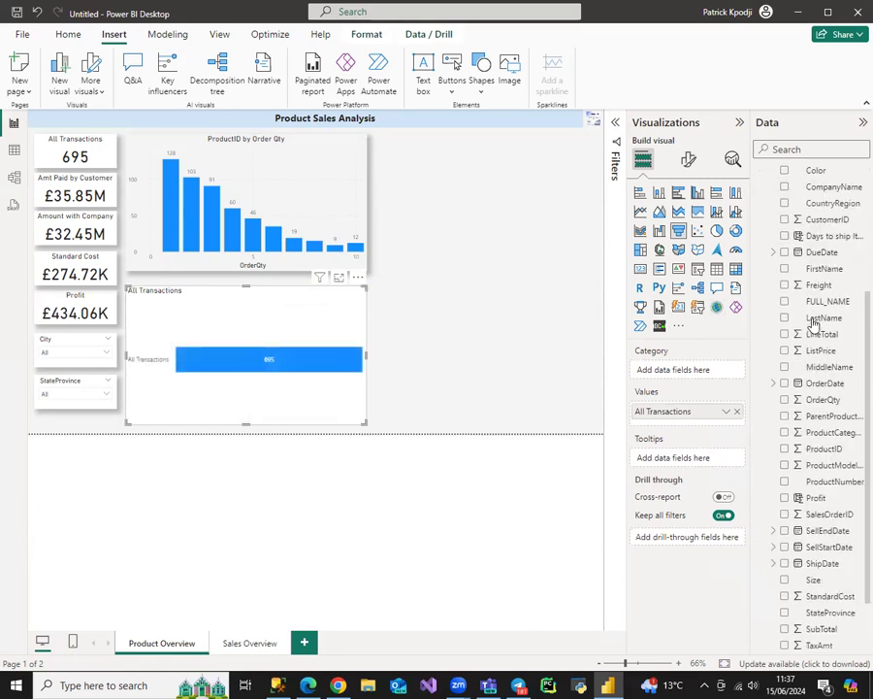
scroll(813, 323, down, 1)
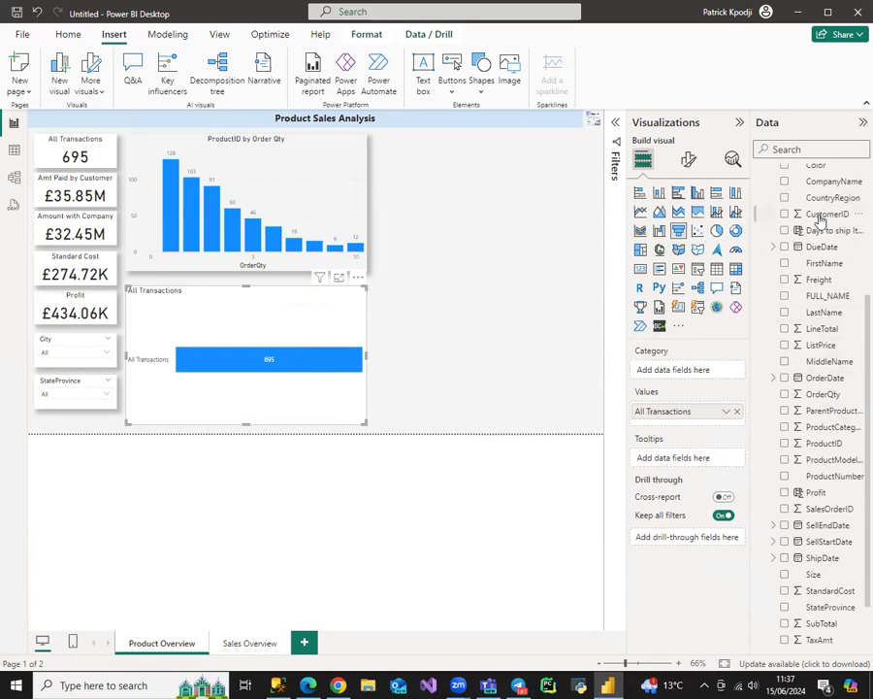
scroll(815, 282, up, 2)
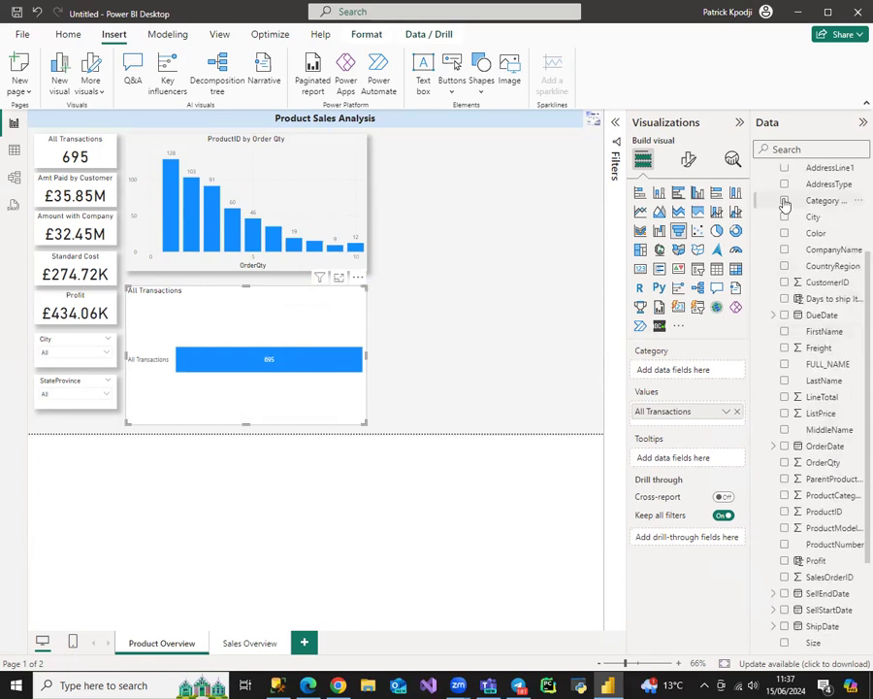
click(785, 201)
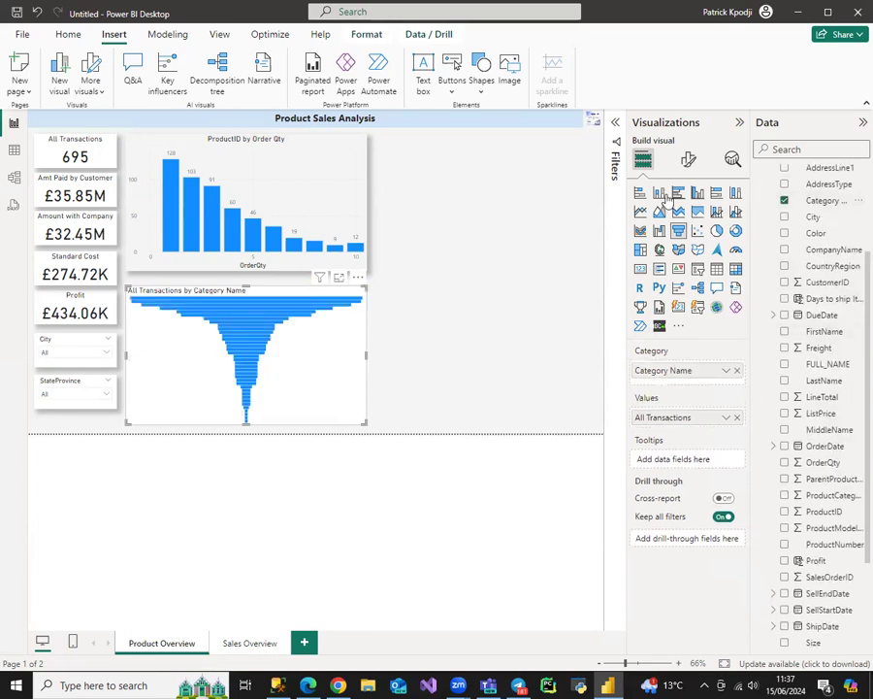
Filter the funnel chart's Category Name to the Top N 10 items by First Category Name and apply the filter.
click(614, 127)
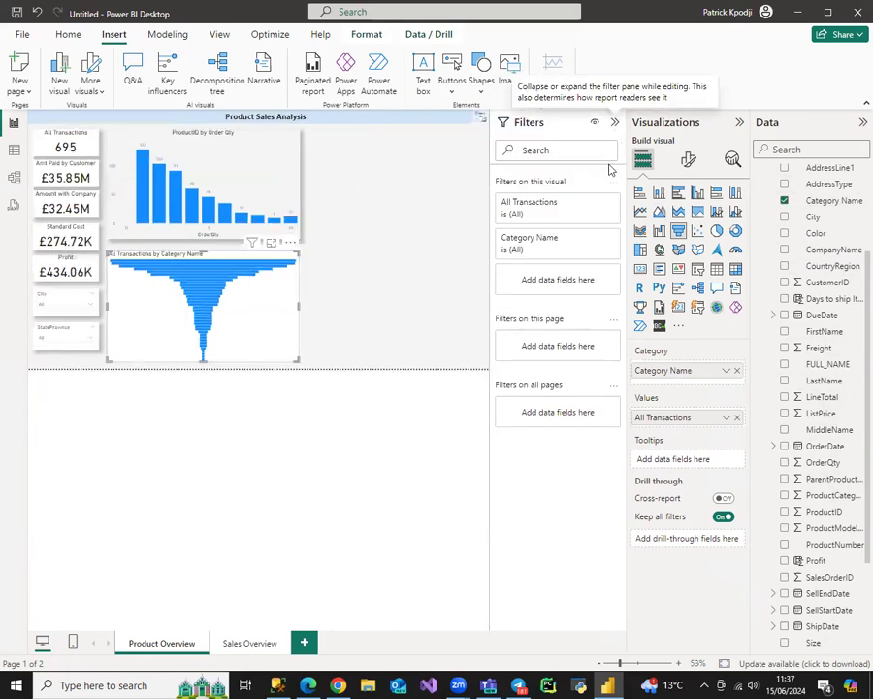
click(595, 240)
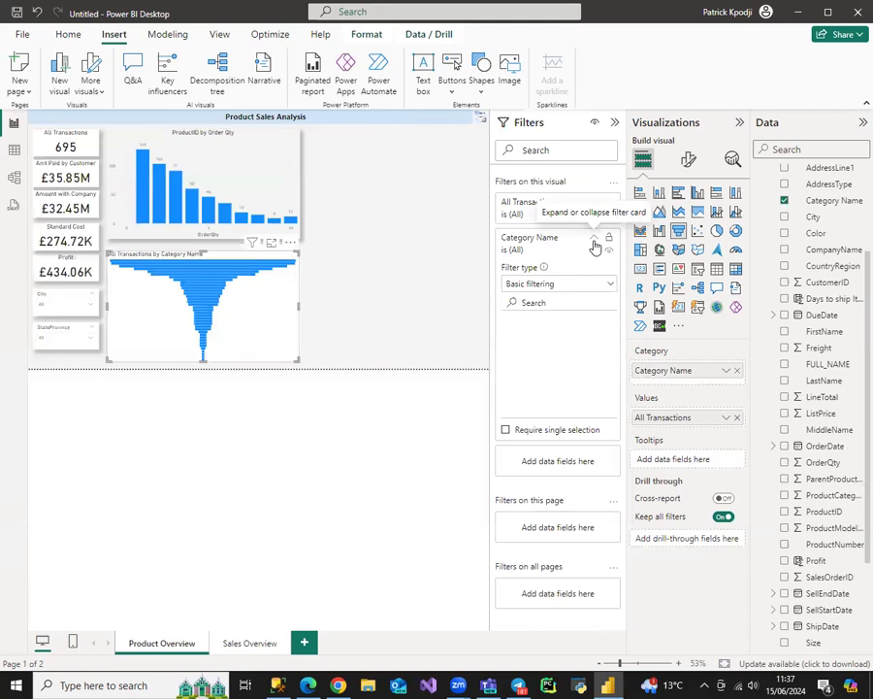
click(609, 284)
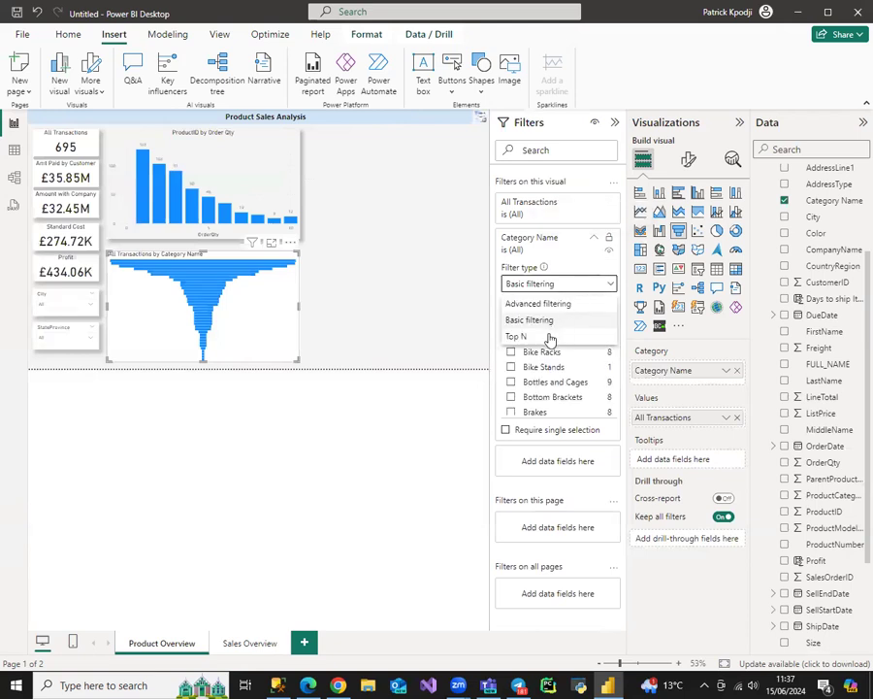
click(555, 336)
click(581, 316)
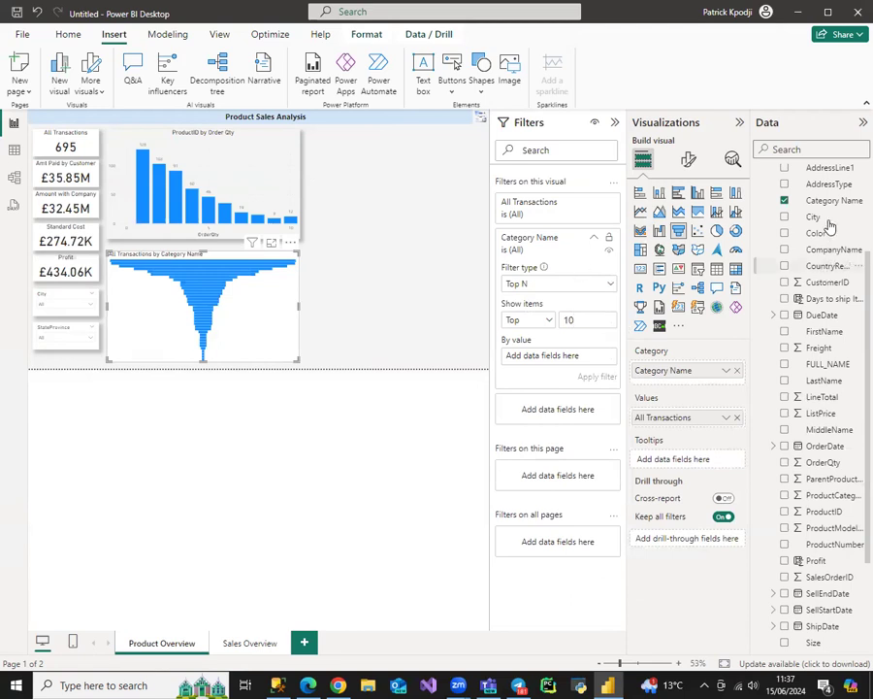
drag(831, 199, 573, 355)
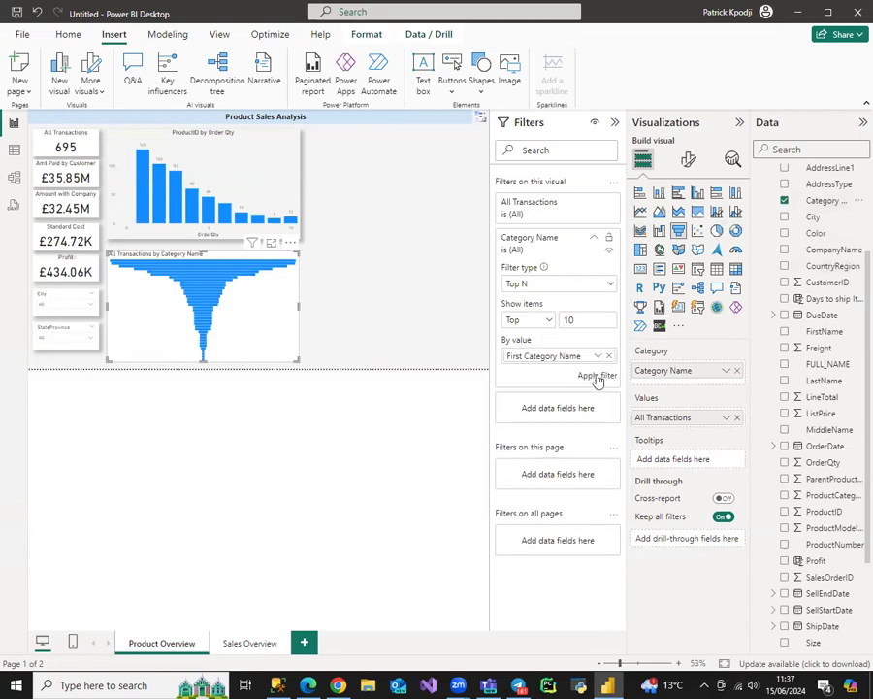
click(597, 377)
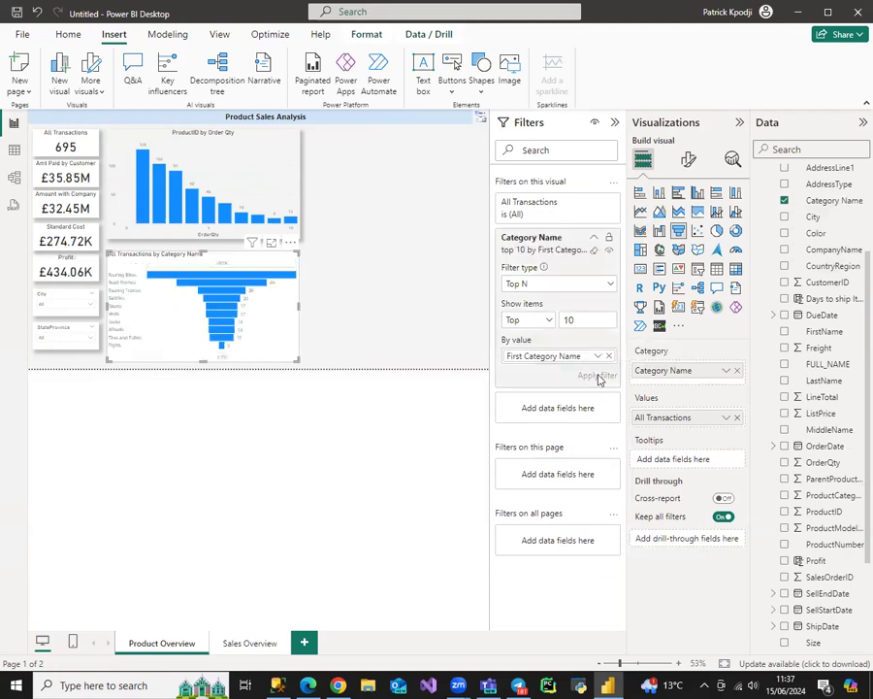
click(614, 124)
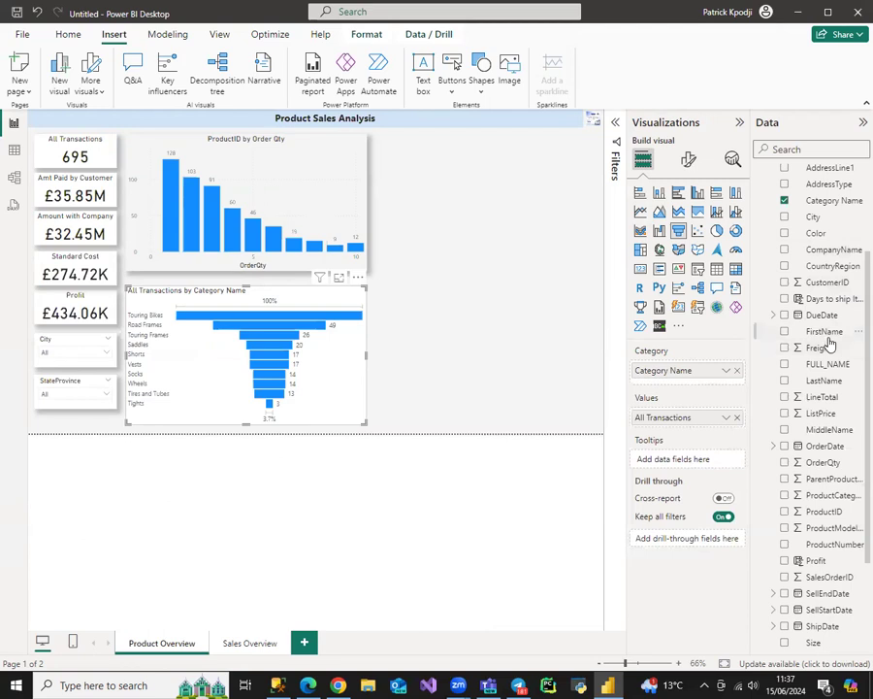
Look through the available fields and examine the ProductModelID column's values and the product columns in the VW_SALES_ANALYSIS table.
scroll(830, 347, up, 3)
scroll(841, 358, down, 2)
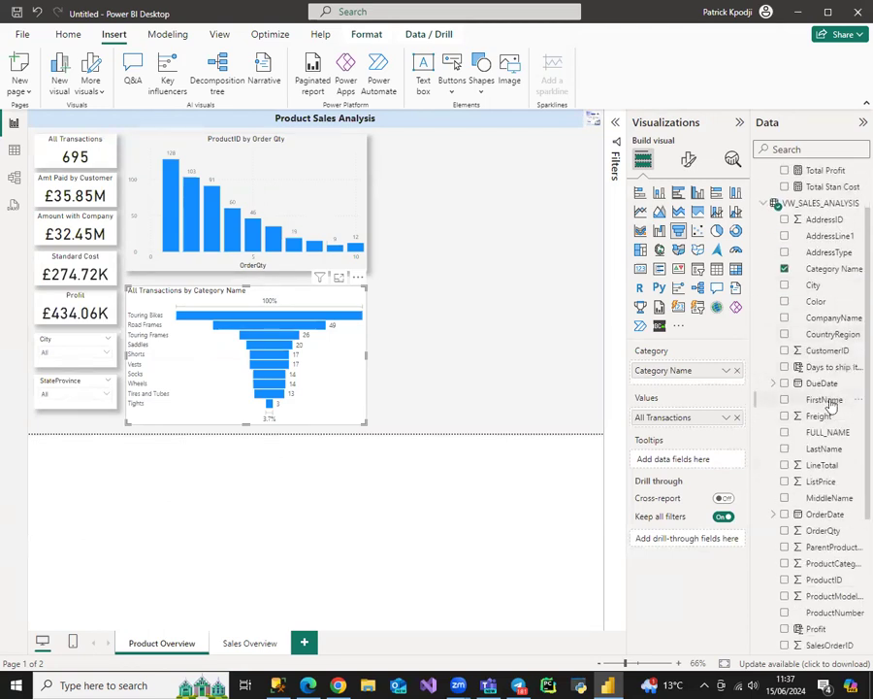
scroll(831, 397, down, 2)
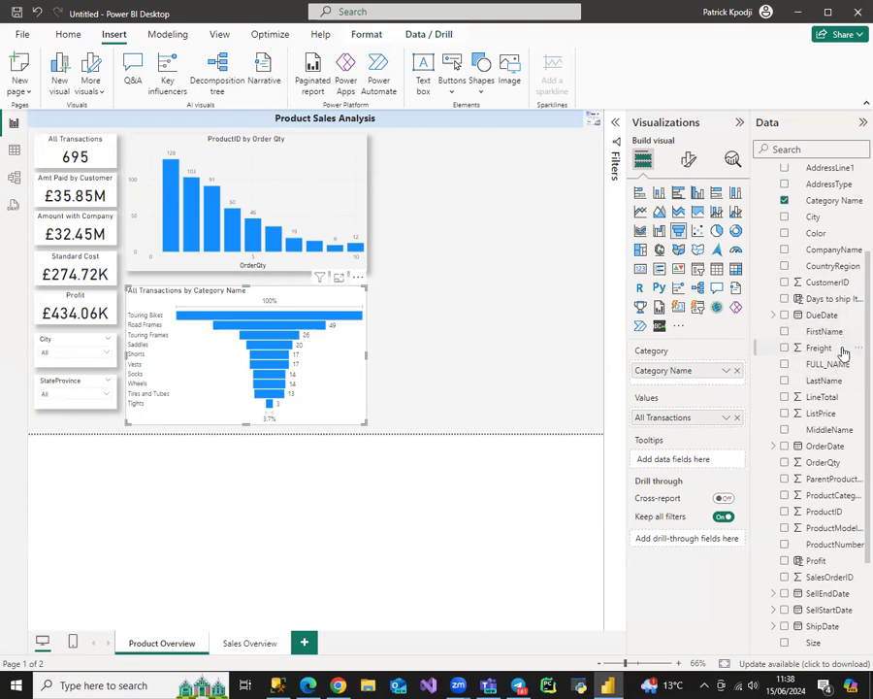
scroll(827, 408, down, 2)
scroll(830, 411, down, 2)
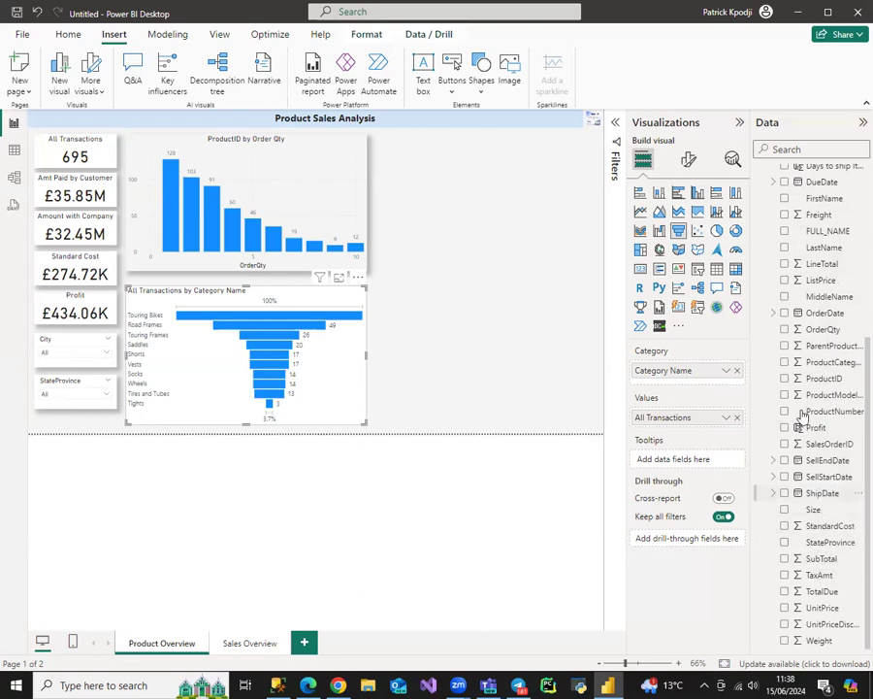
click(12, 152)
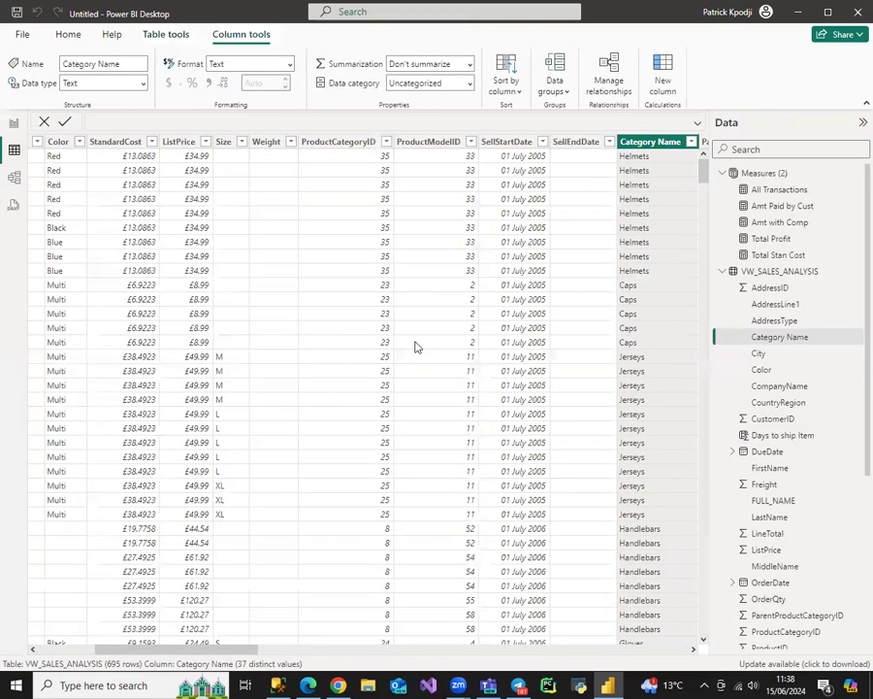
click(471, 143)
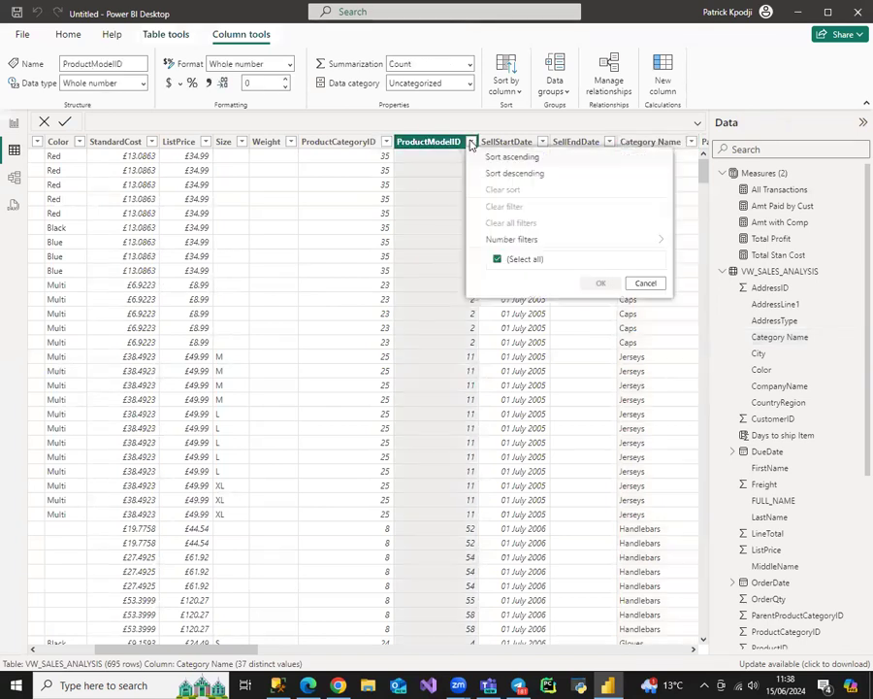
scroll(570, 342, down, 10)
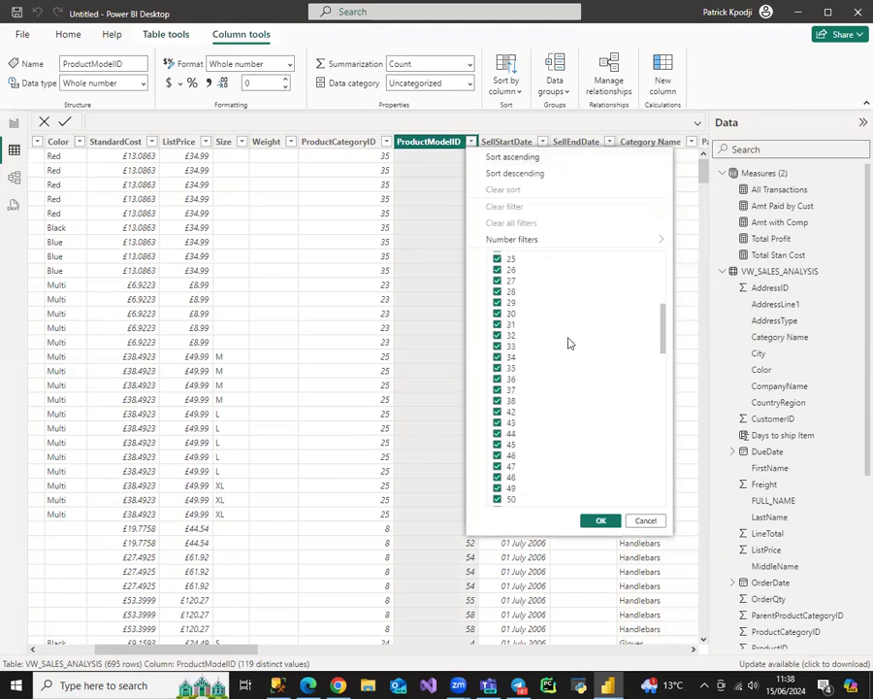
scroll(570, 341, down, 12)
scroll(570, 342, up, 20)
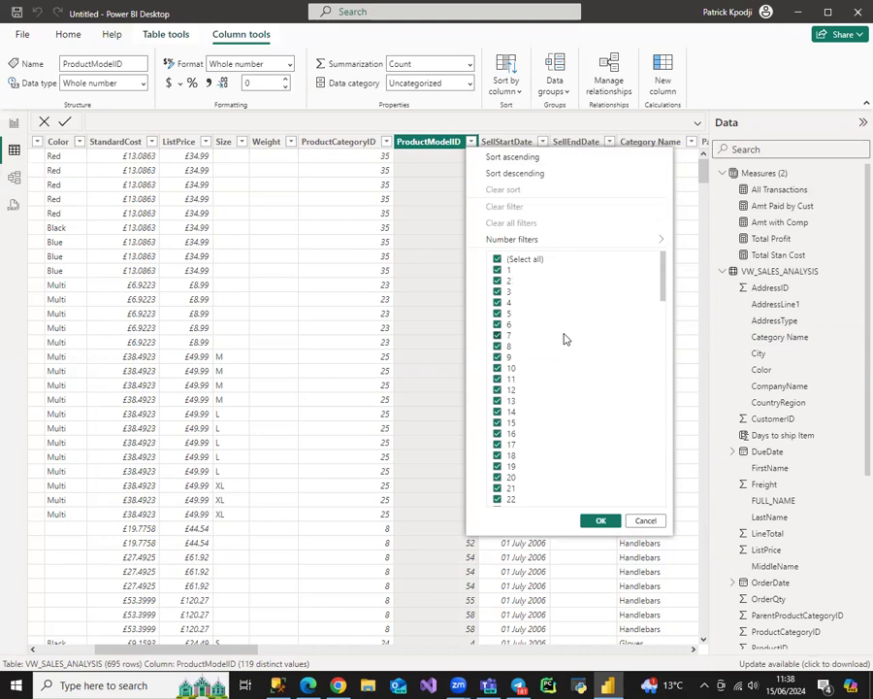
scroll(565, 339, down, 20)
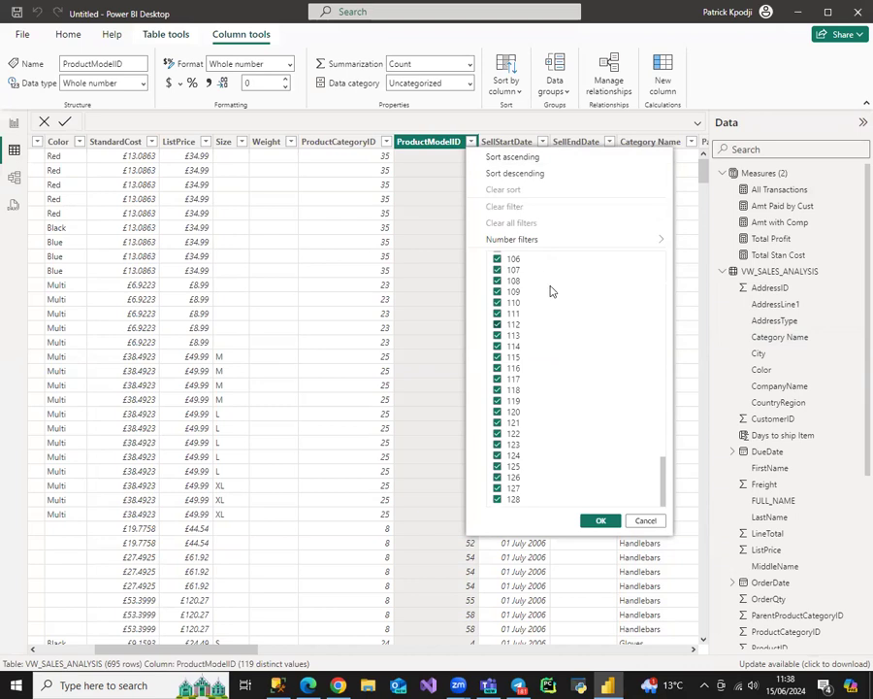
click(442, 123)
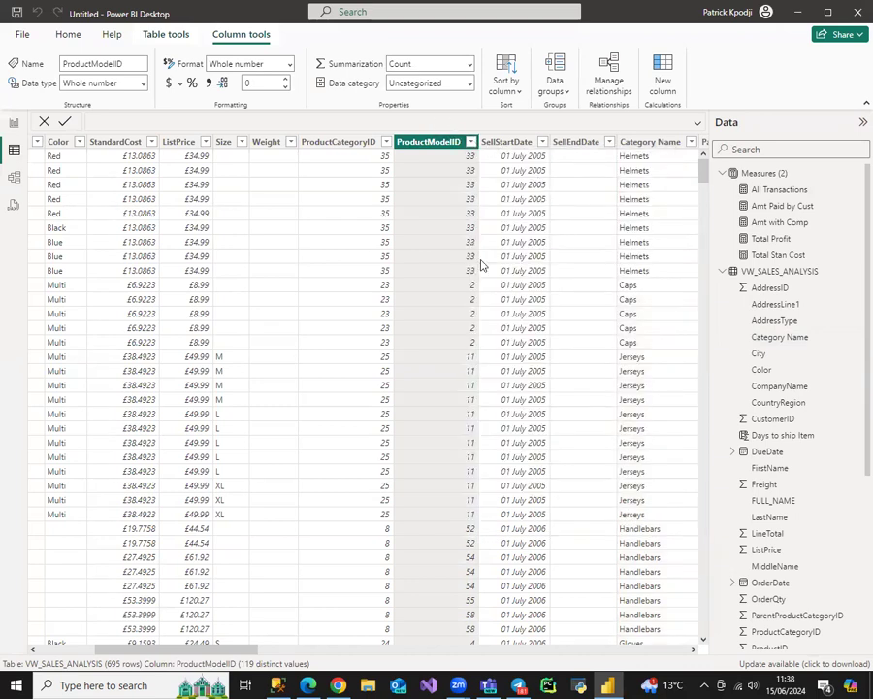
drag(217, 651, 157, 650)
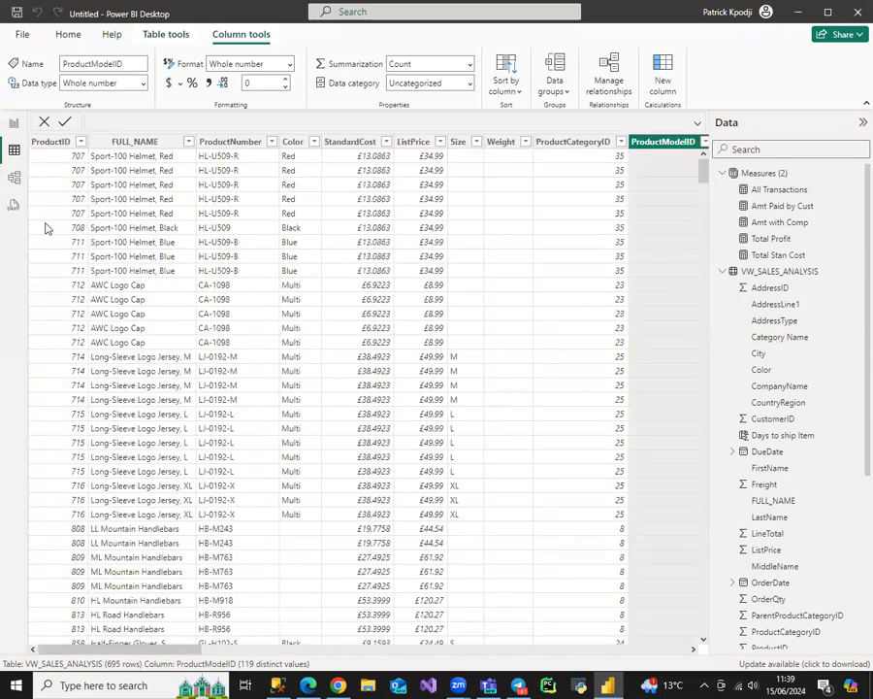
click(14, 123)
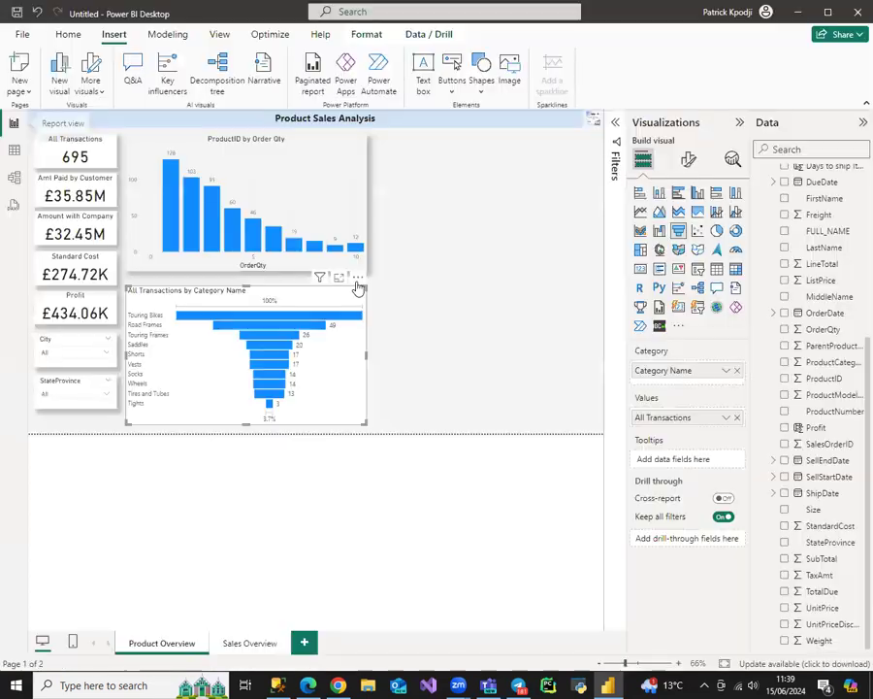
Add a pie chart beside the order quantity chart with Total Profit as its values and Category Name as its legend.
click(497, 165)
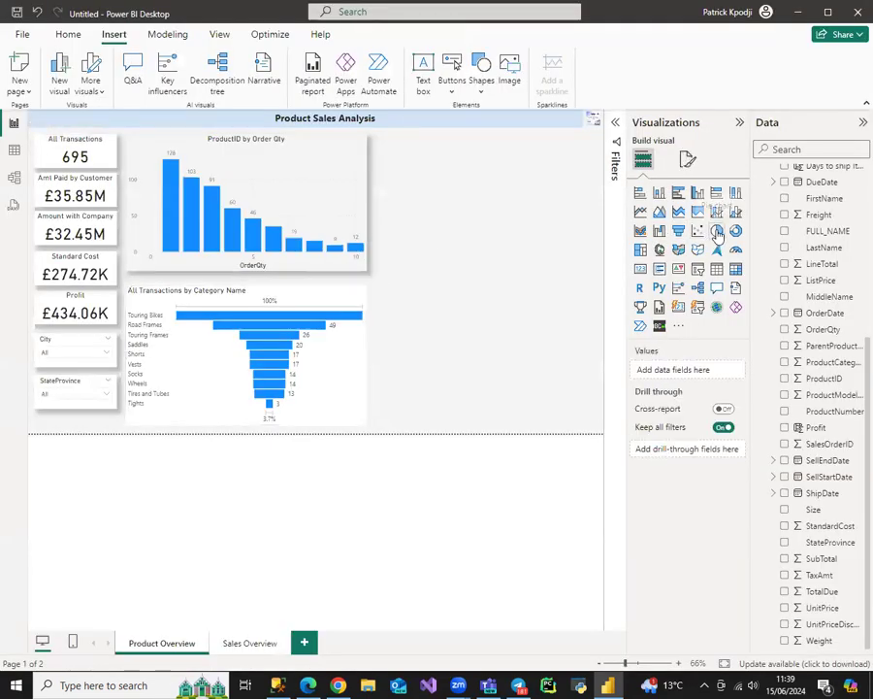
drag(492, 213, 503, 221)
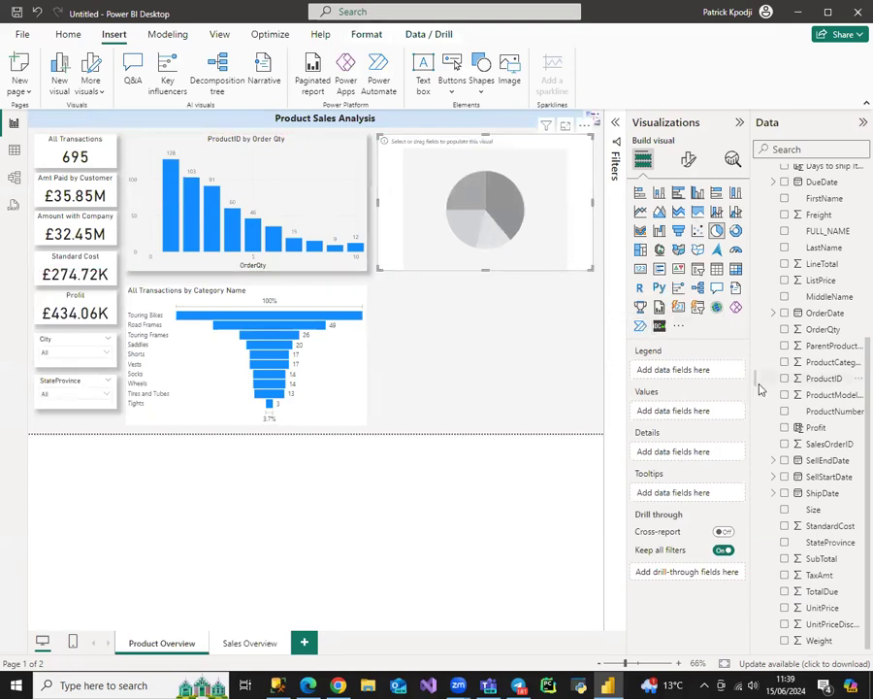
scroll(765, 373, up, 5)
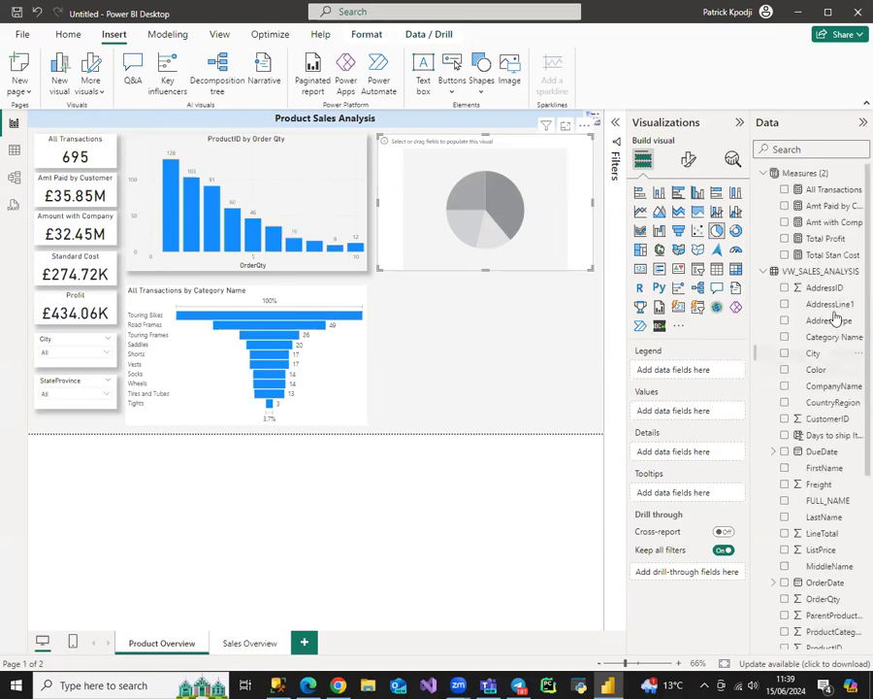
click(785, 239)
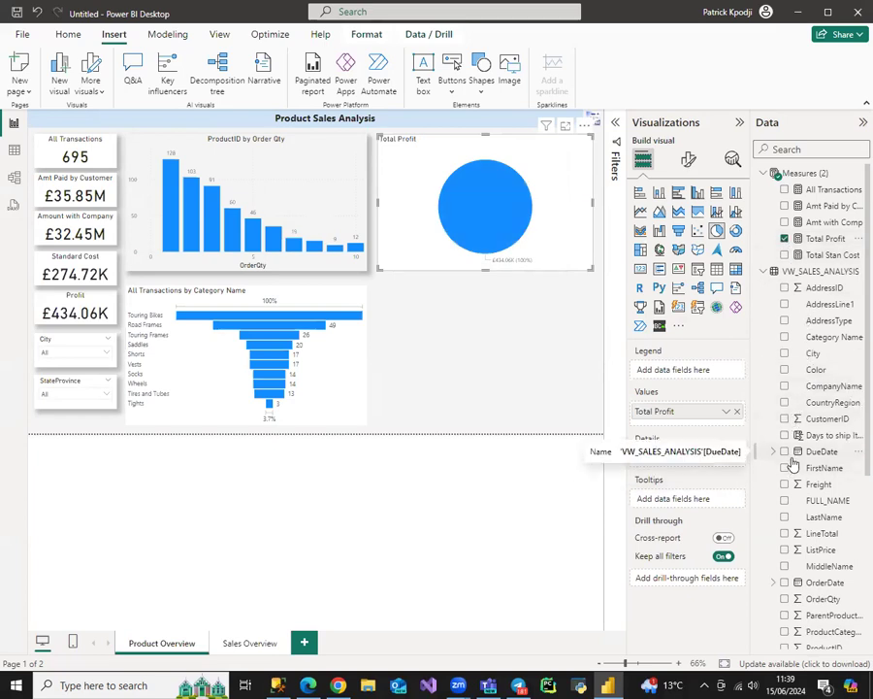
scroll(830, 386, down, 3)
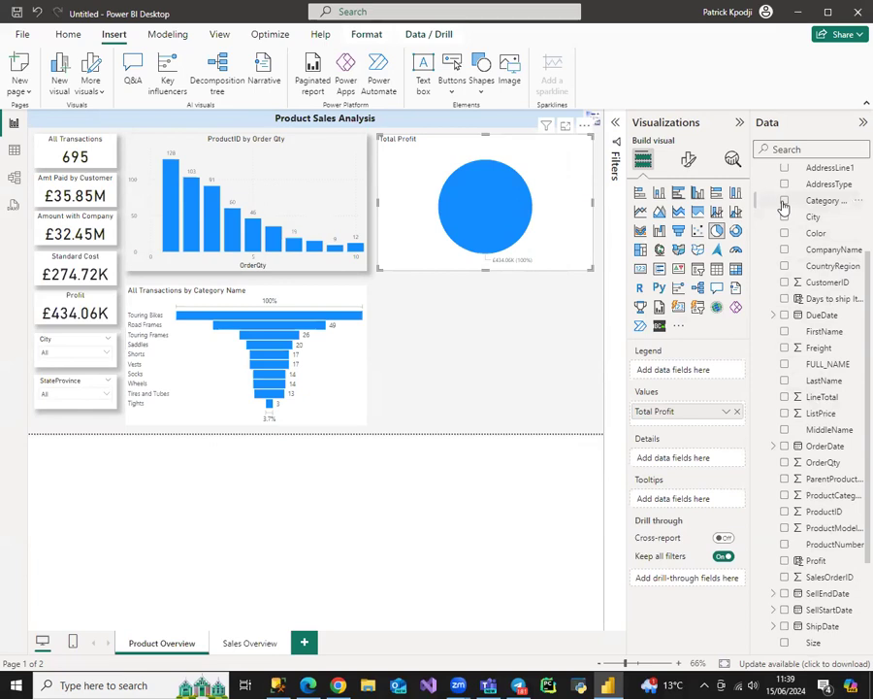
click(784, 201)
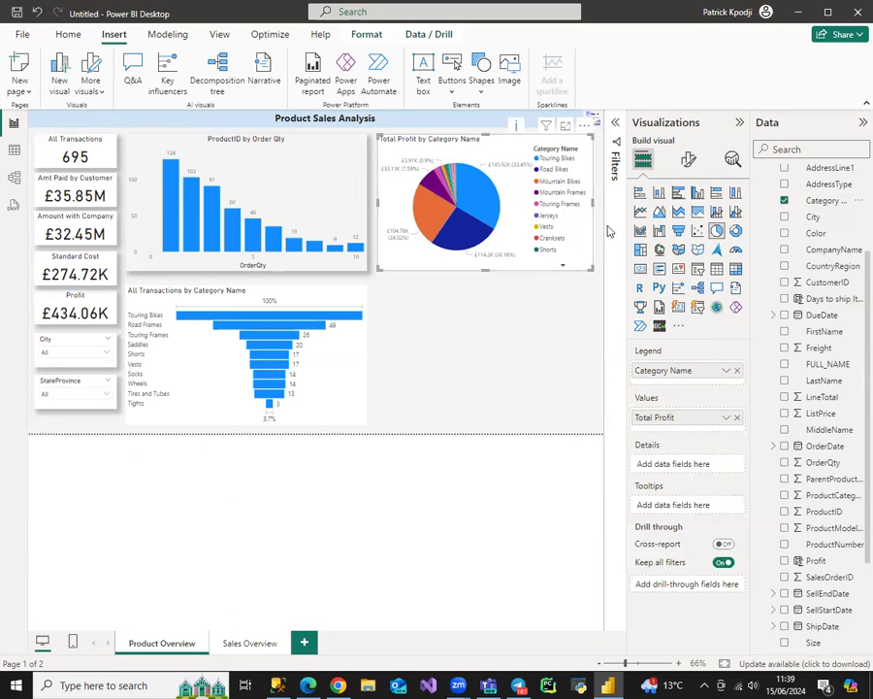
Filter the pie chart's Category Name to the Top N 10 items by First Category Name and apply the filter.
click(616, 122)
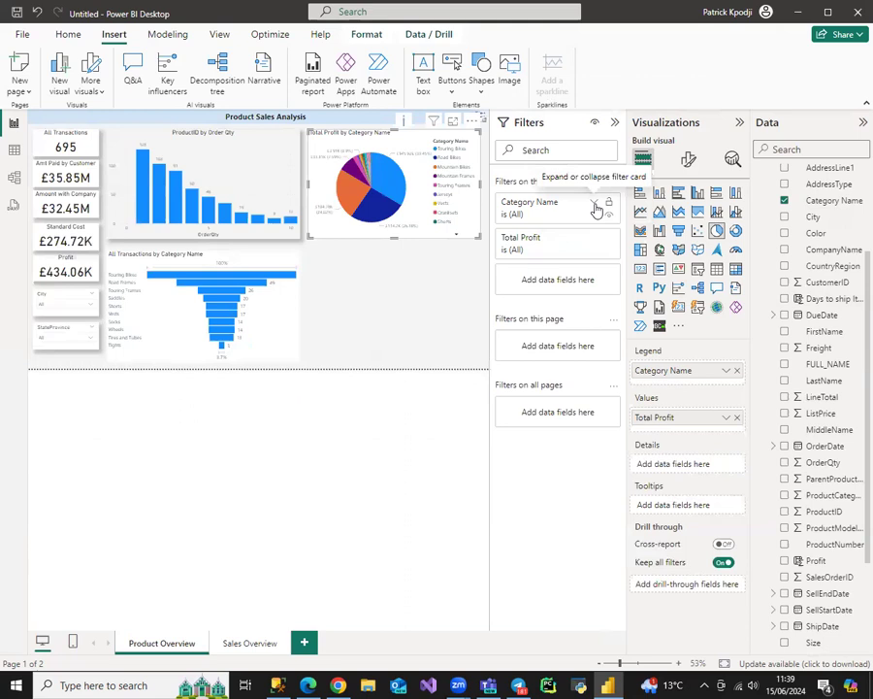
click(595, 206)
click(592, 254)
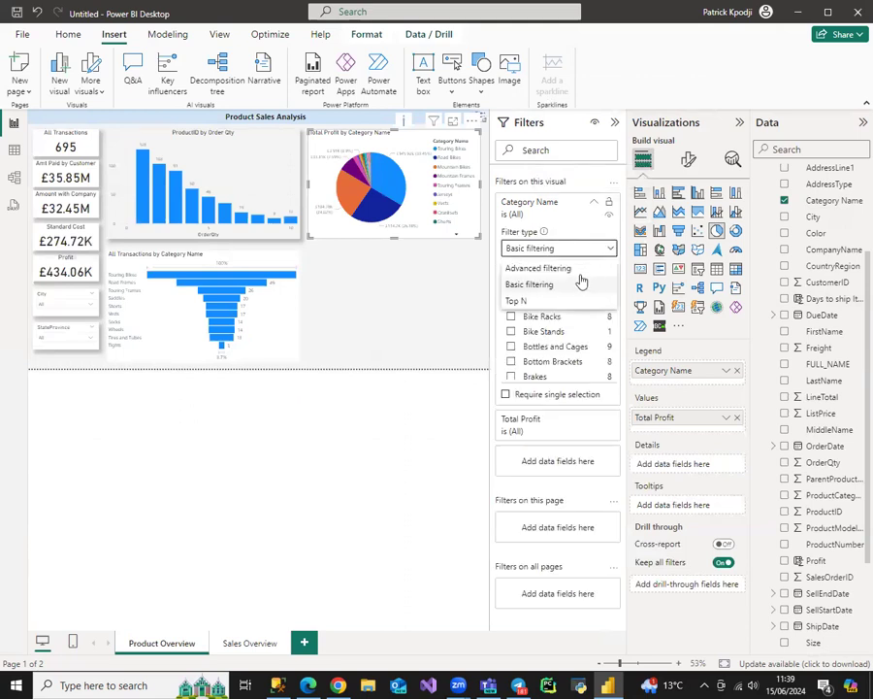
click(537, 302)
click(581, 285)
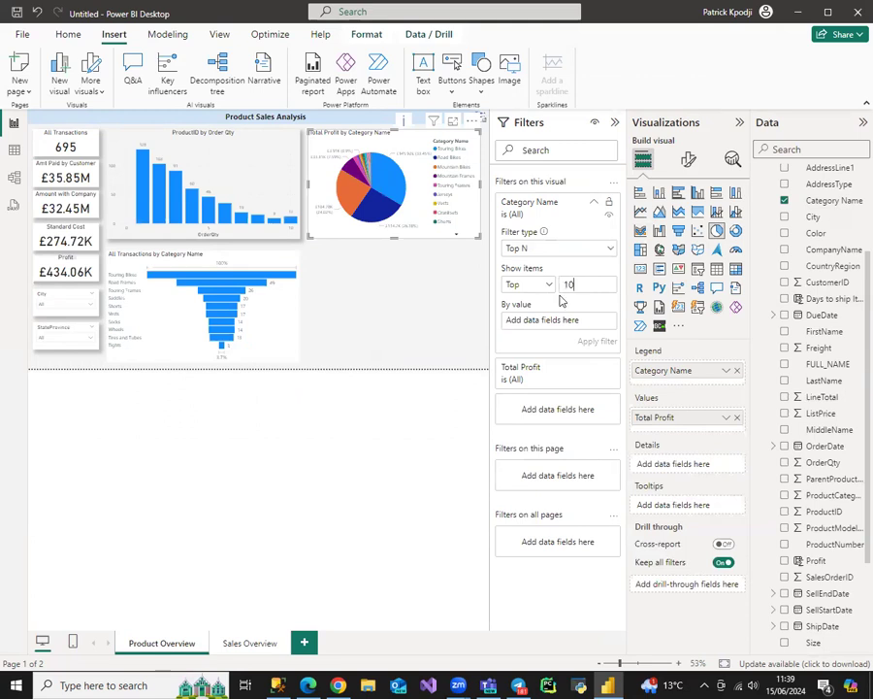
drag(832, 201, 577, 335)
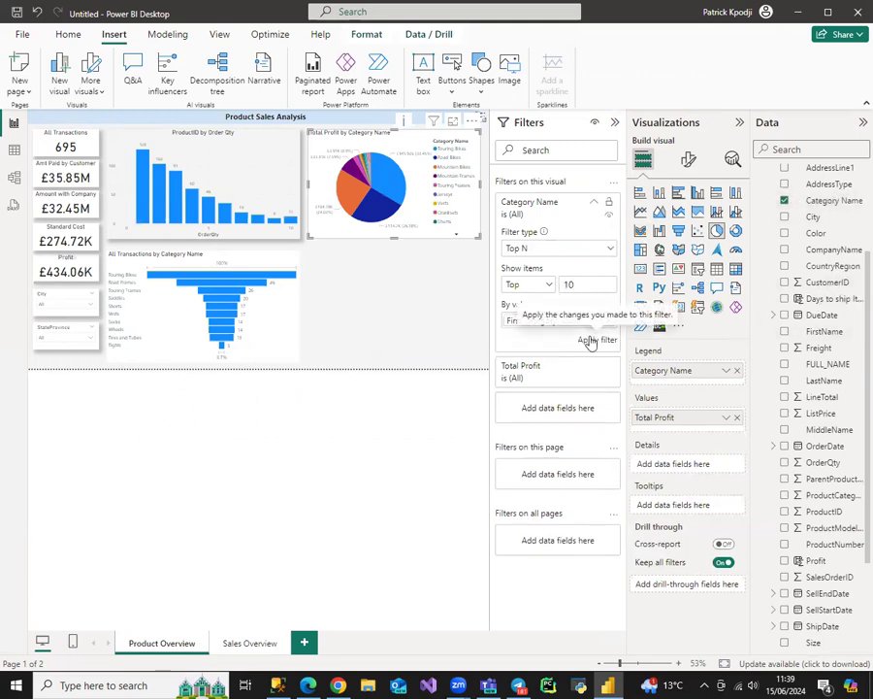
click(590, 341)
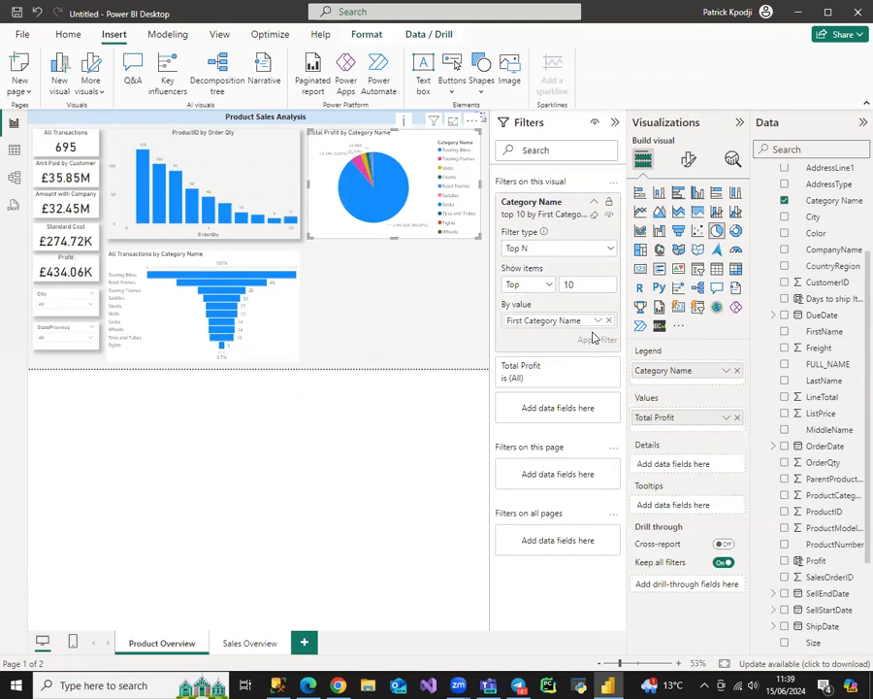
click(615, 123)
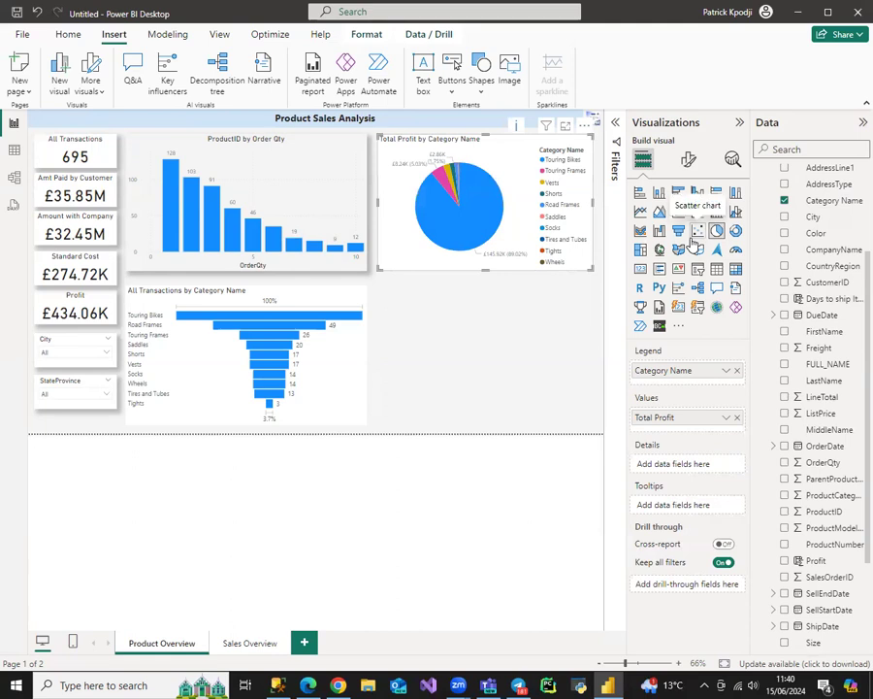
Set the pie chart's detail label contents to Percent of total.
click(688, 159)
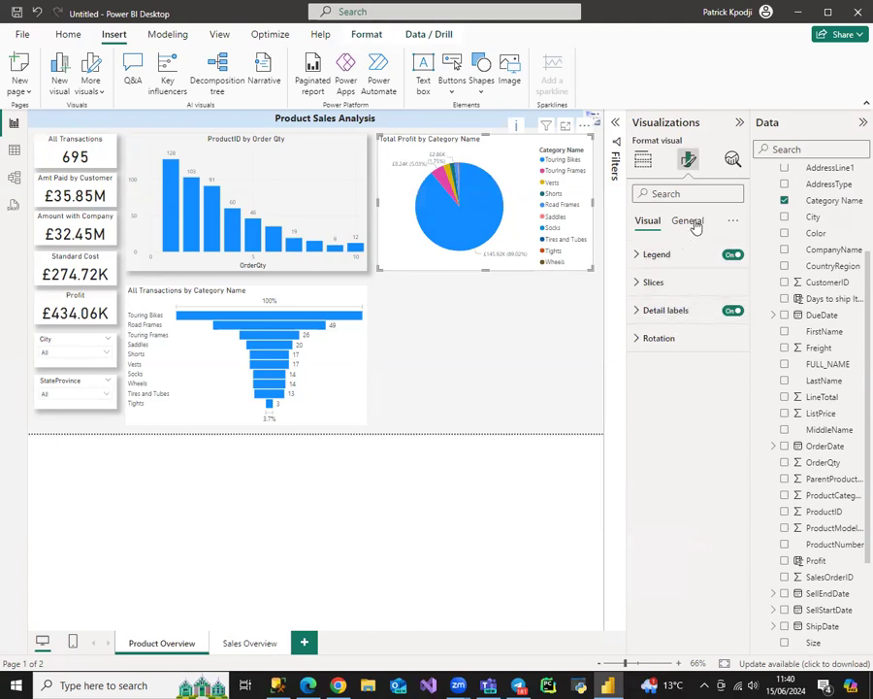
click(669, 313)
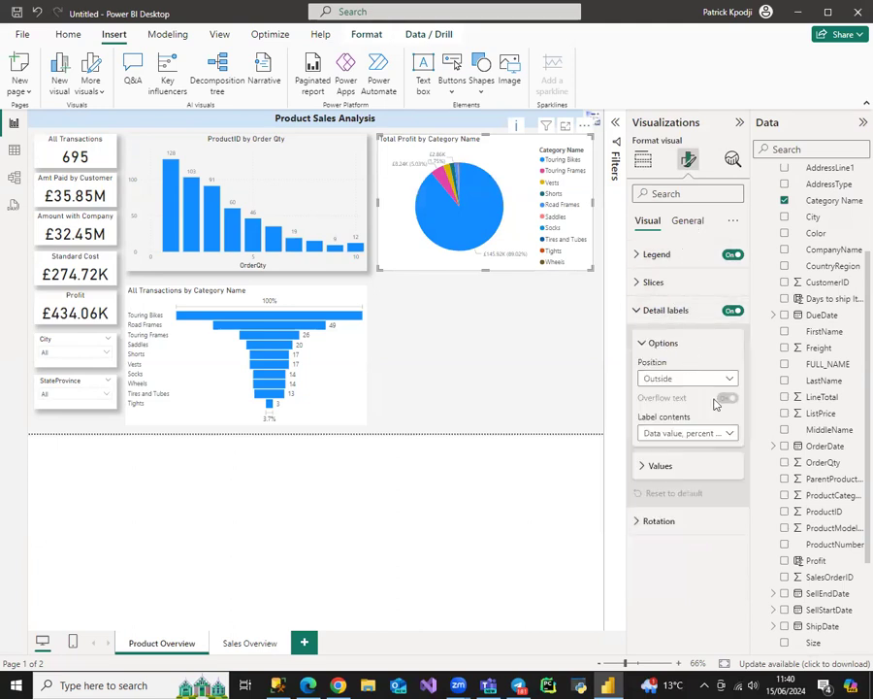
click(731, 436)
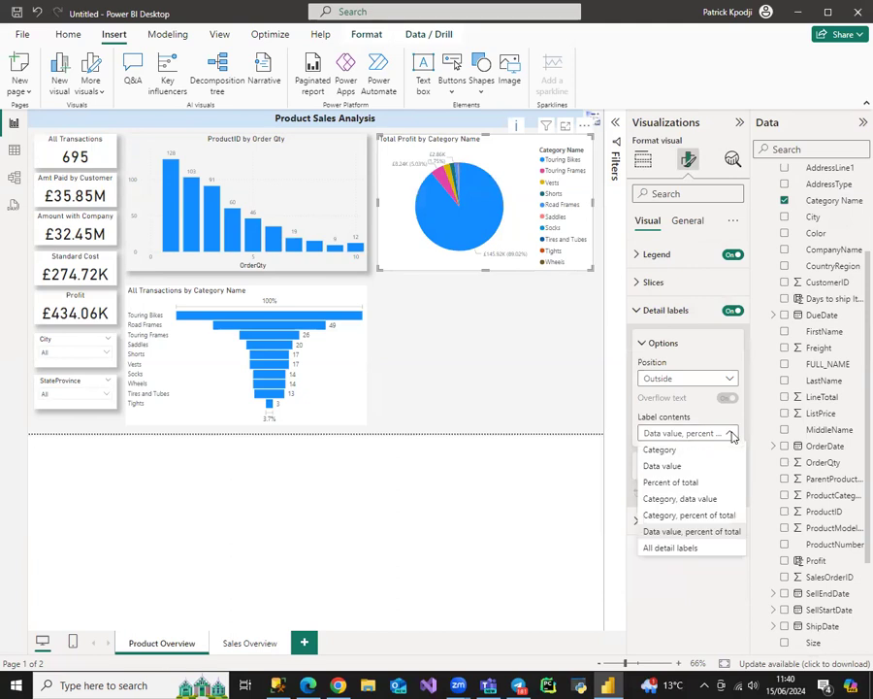
click(716, 483)
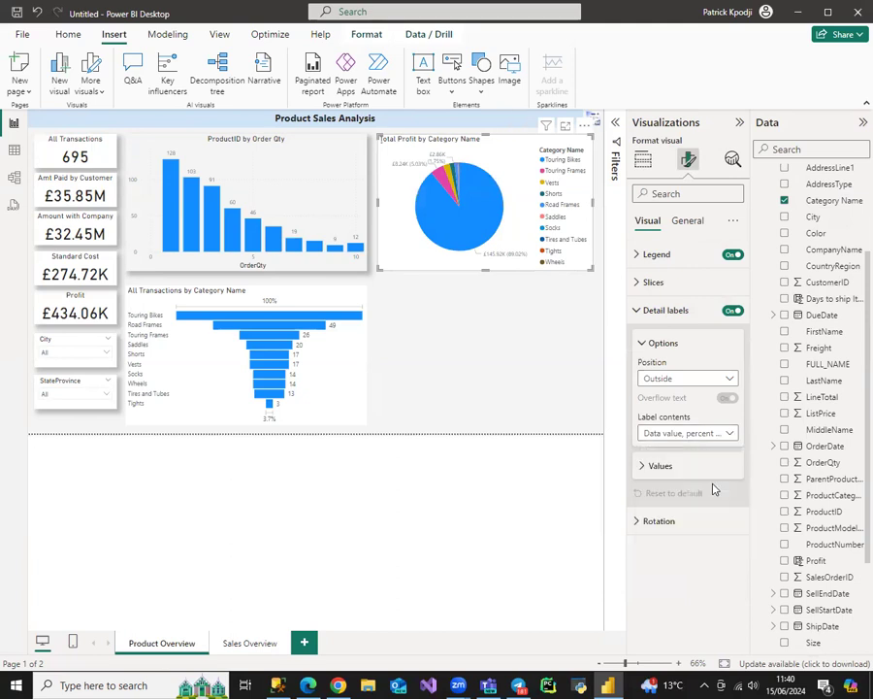
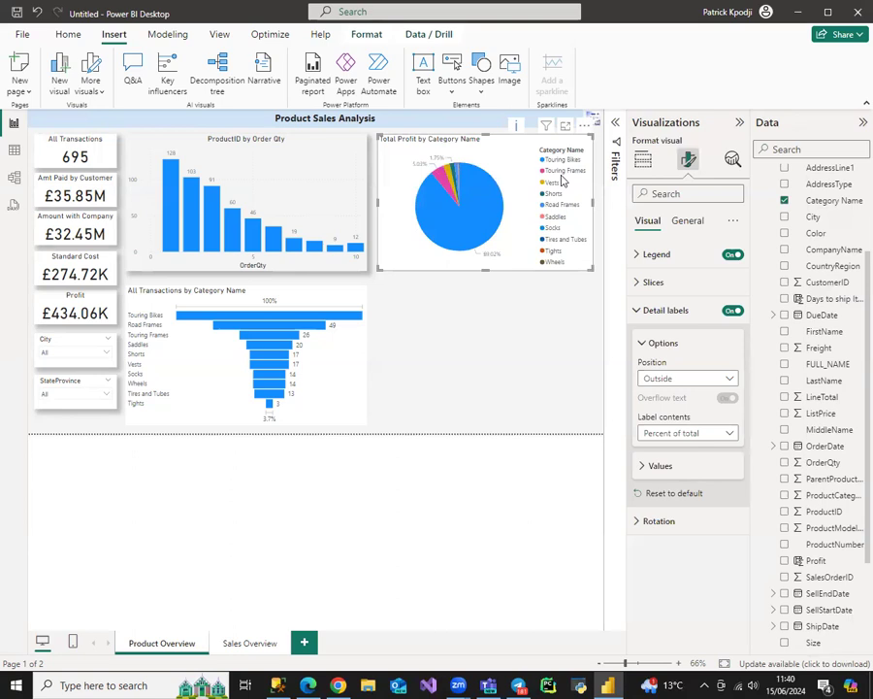
Change the funnel chart's title to "Transactions by Category Name" and centre it.
click(341, 301)
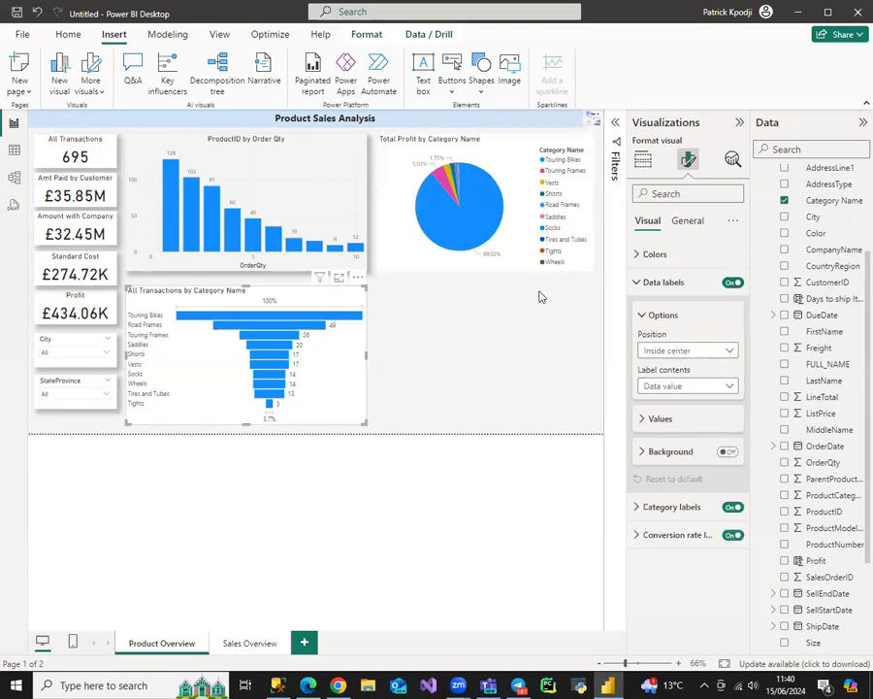
click(691, 222)
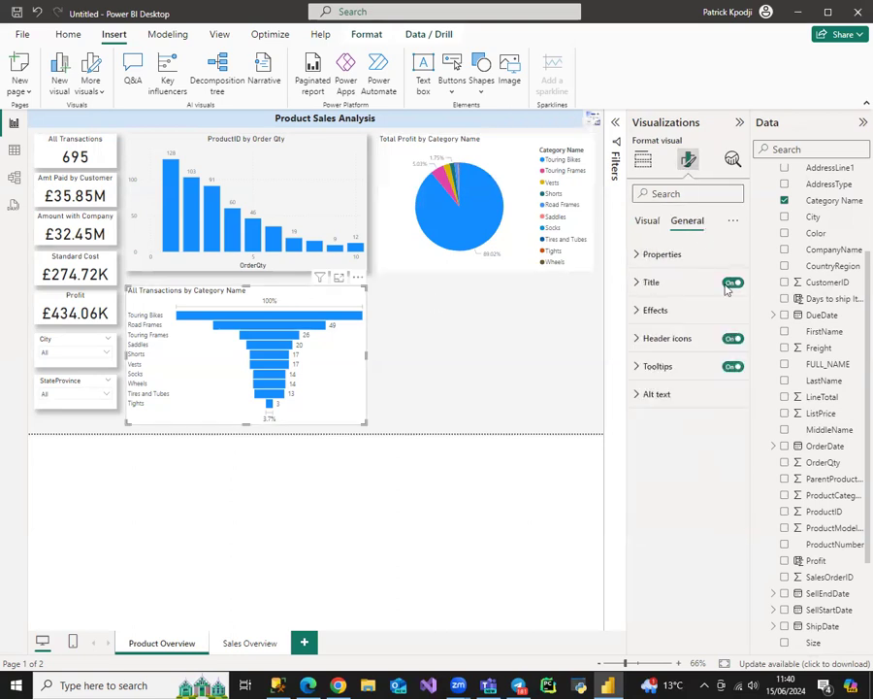
click(657, 283)
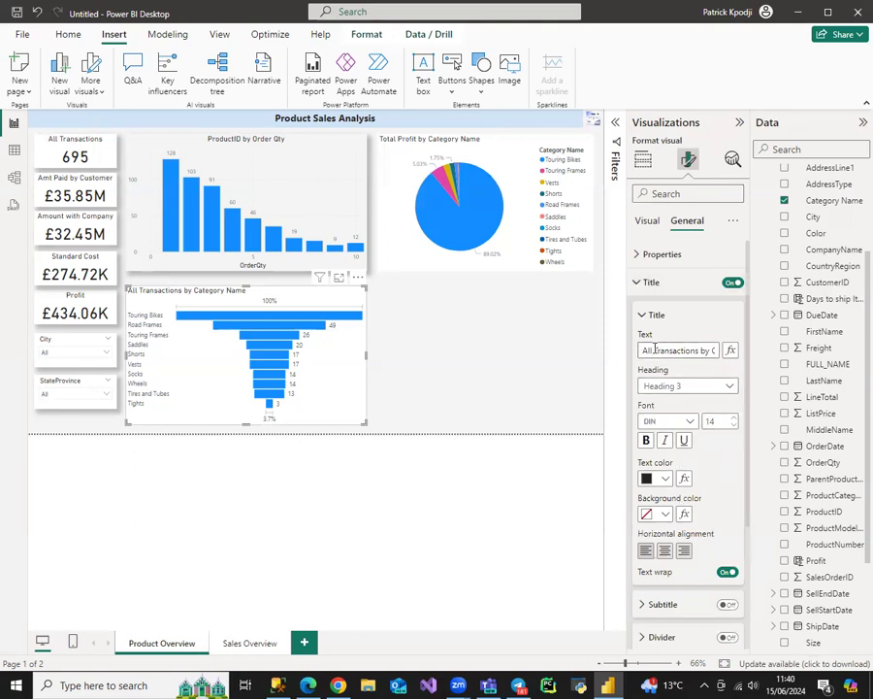
drag(655, 348, 633, 352)
key(BackSpace)
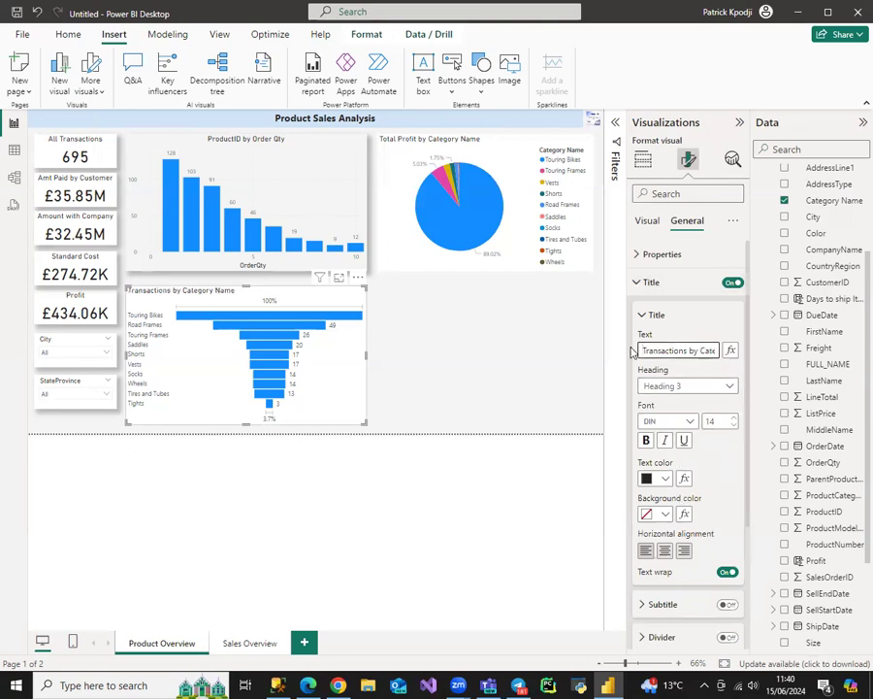
click(665, 550)
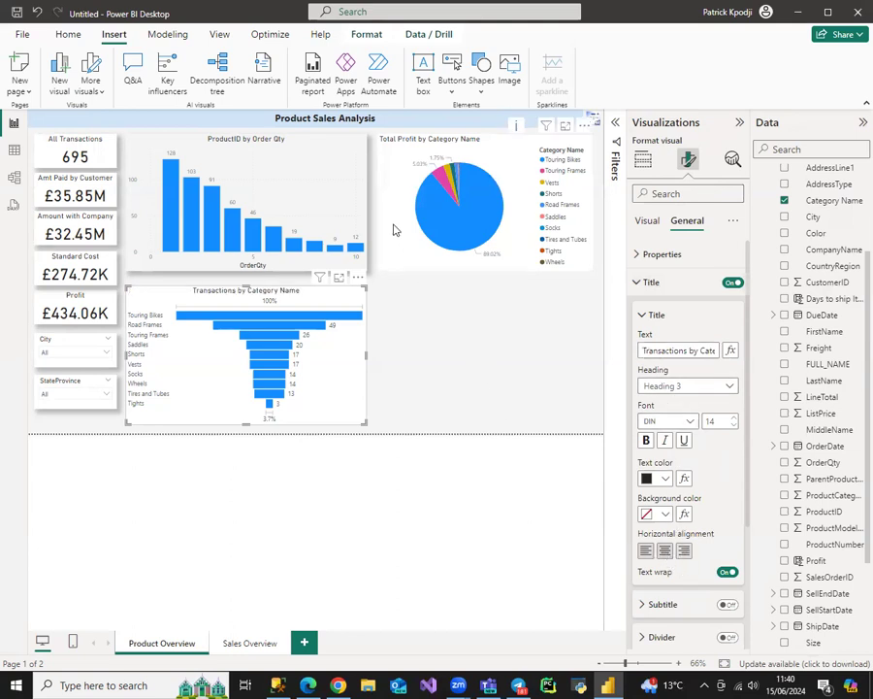
Change the pie chart's title to "Profit by Category Name" and centre it.
click(452, 257)
drag(665, 351, 611, 356)
key(BackSpace)
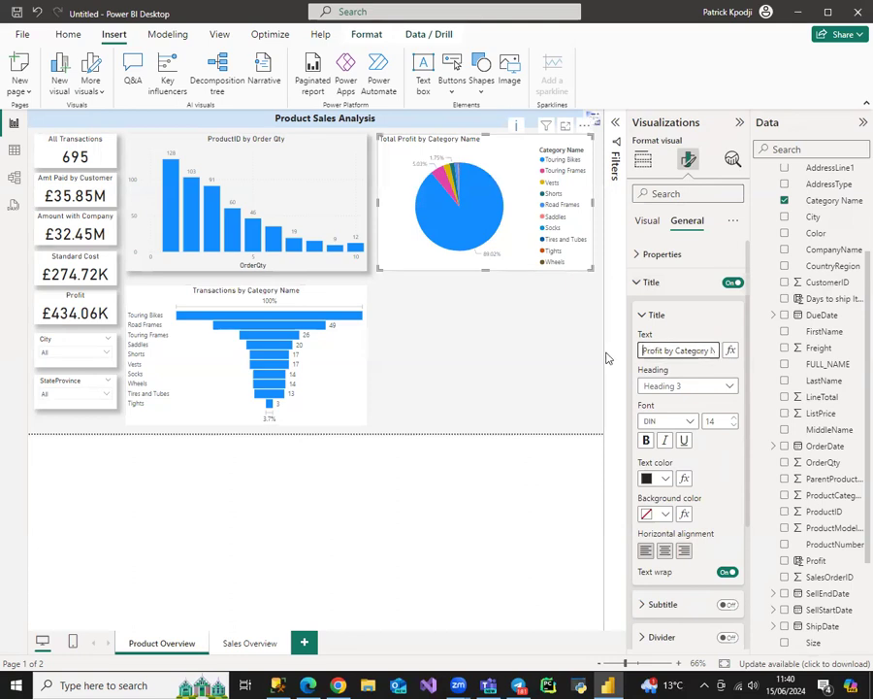
click(665, 550)
Add a filled map below the pie chart with CountryRegion as its location and the count of ProductID as its tooltip.
click(483, 382)
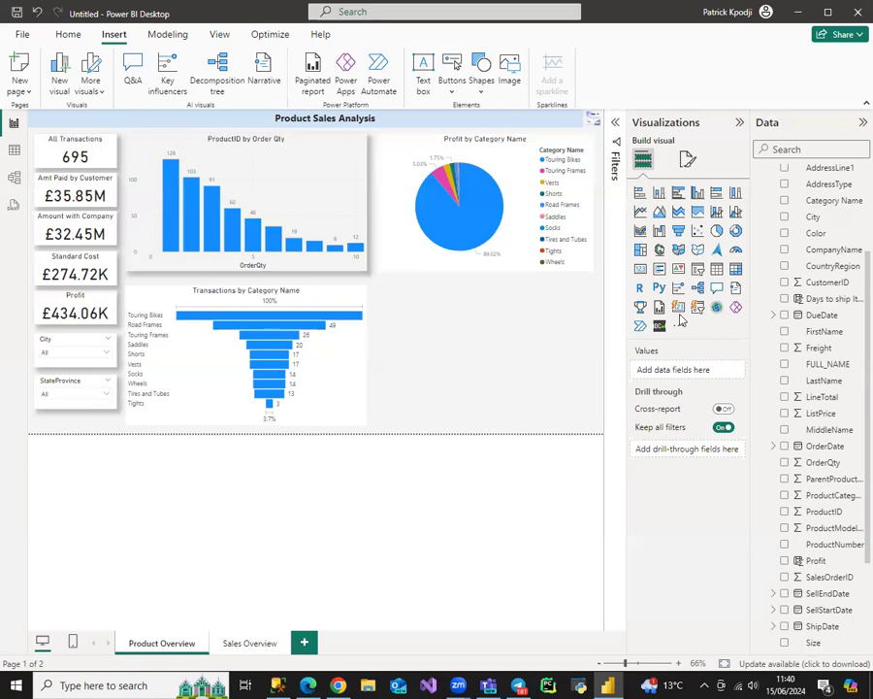
click(677, 255)
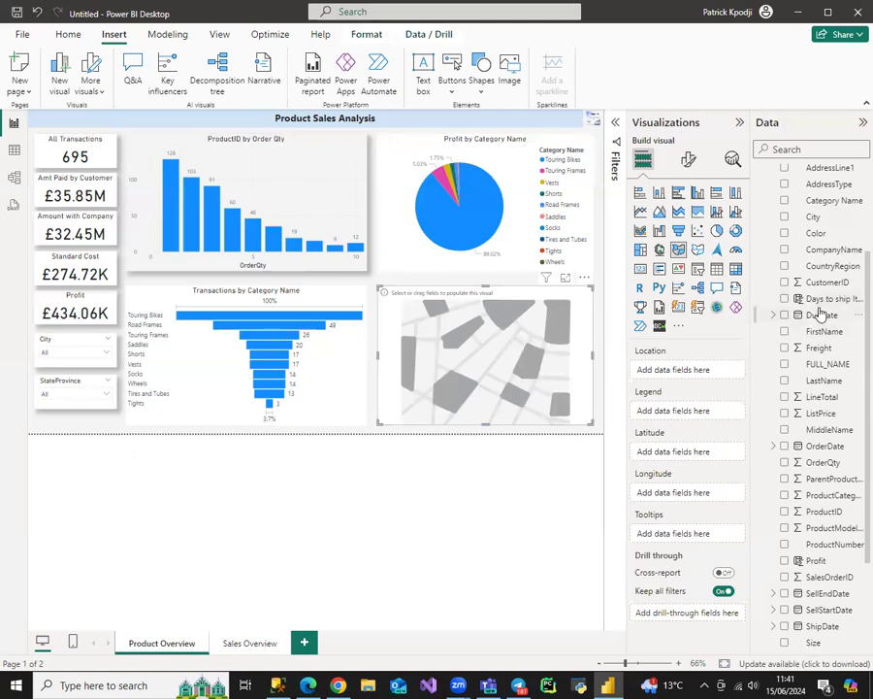
scroll(820, 313, up, 3)
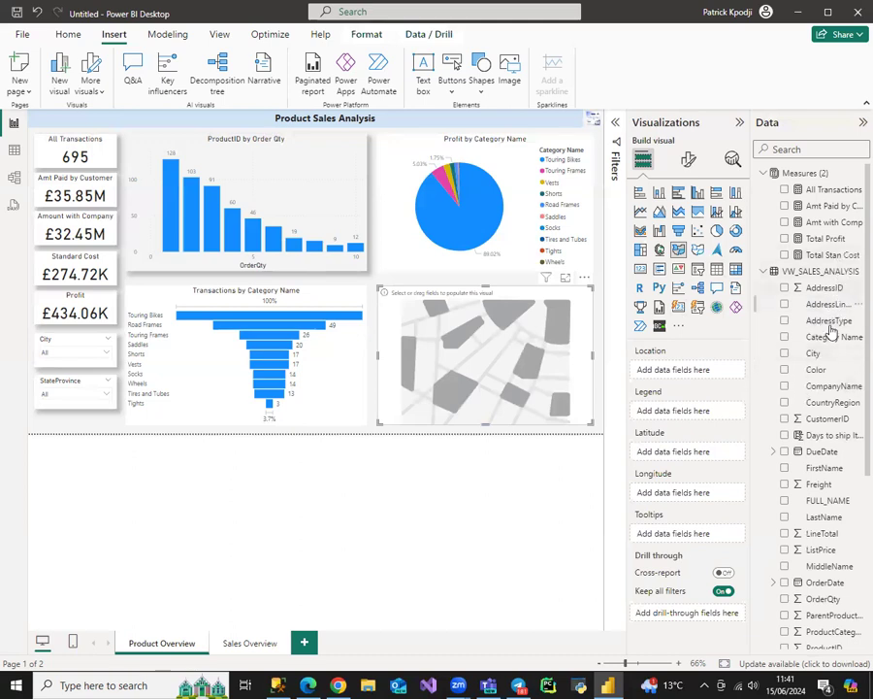
scroll(815, 344, down, 5)
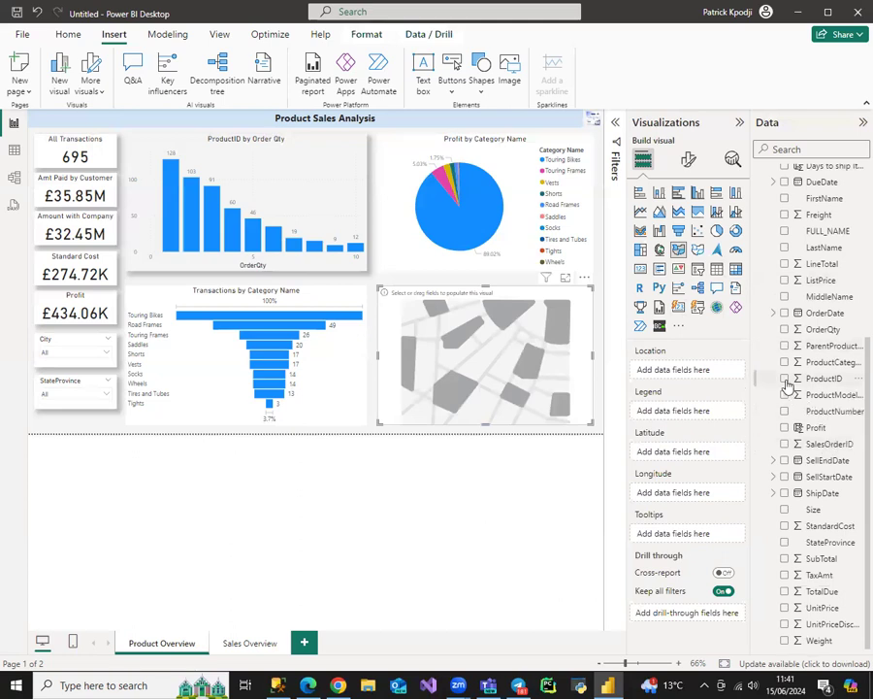
click(786, 379)
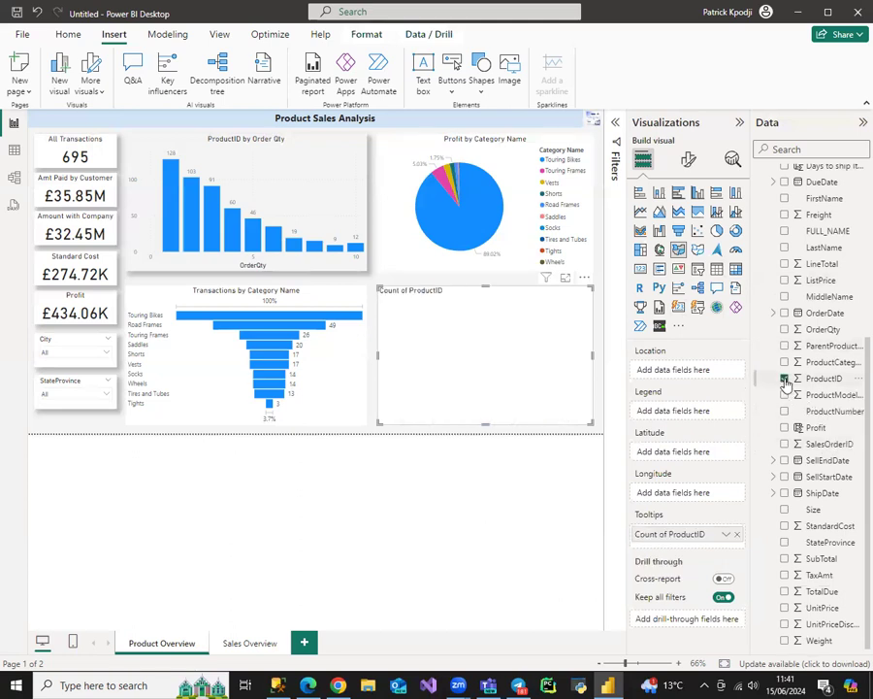
scroll(825, 389, up, 3)
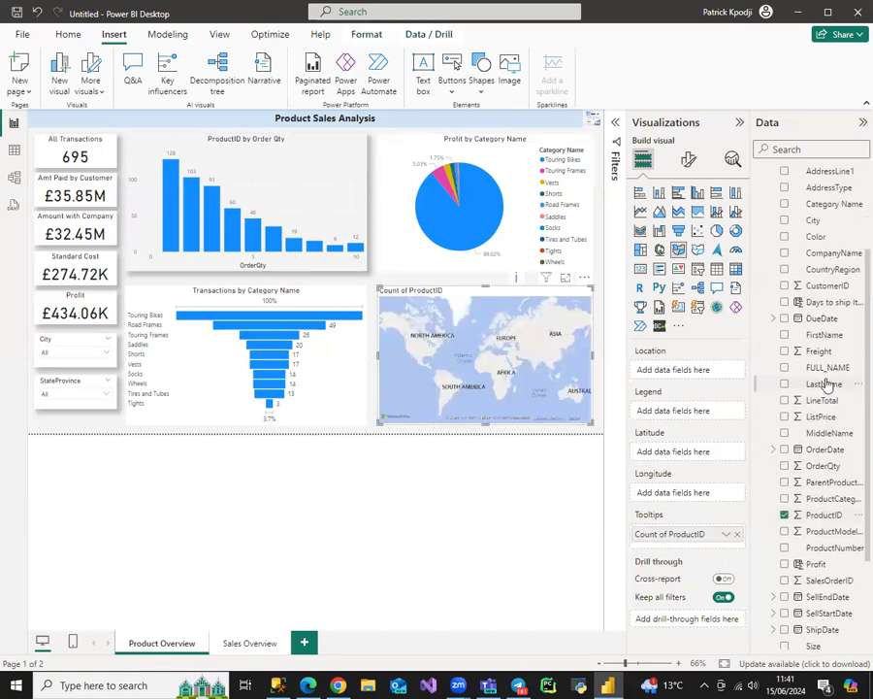
scroll(824, 386, up, 2)
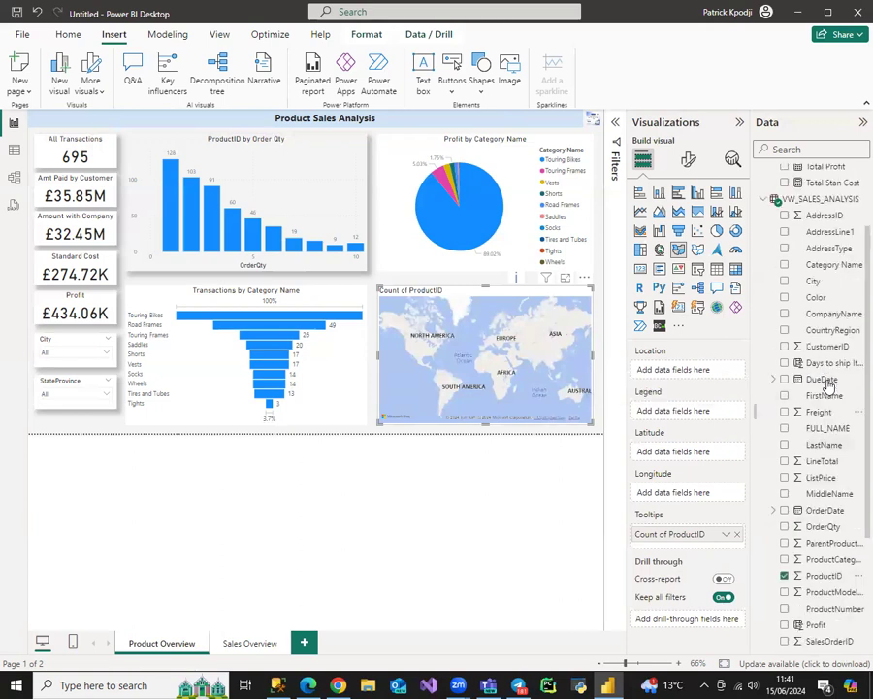
click(785, 337)
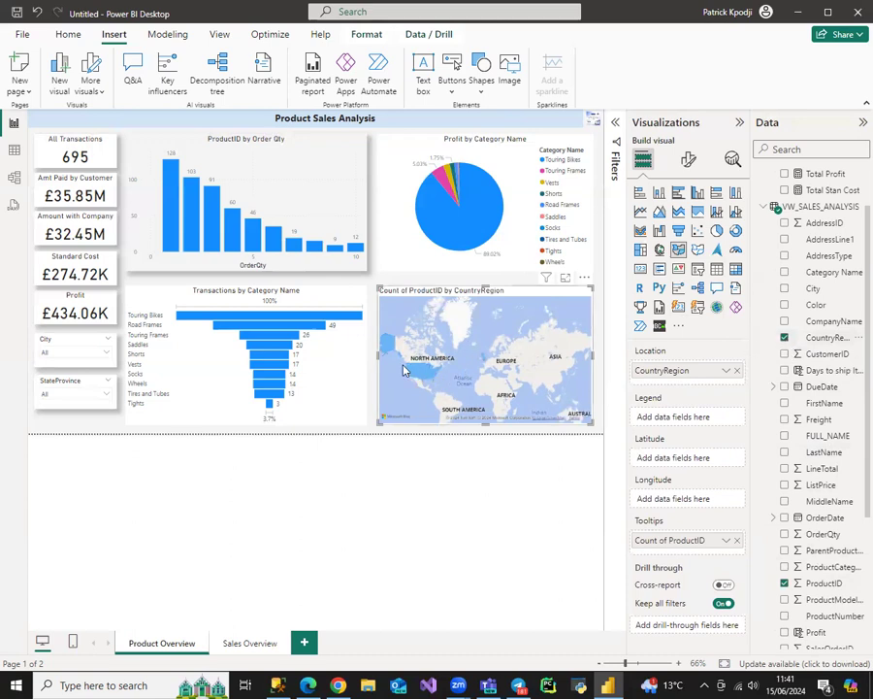
mouse_move(388, 342)
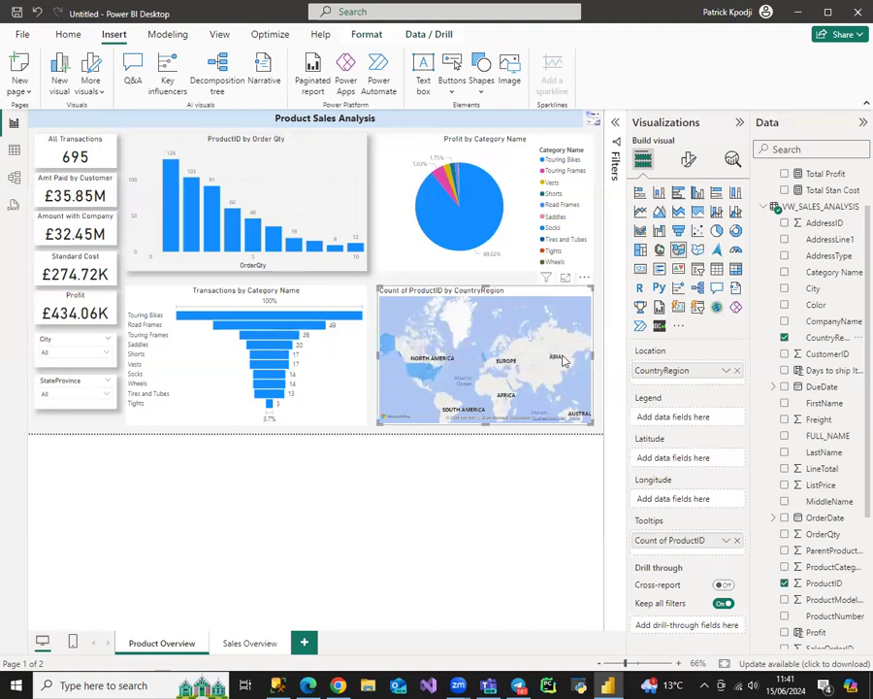
scroll(581, 351, up, 3)
drag(438, 363, 533, 352)
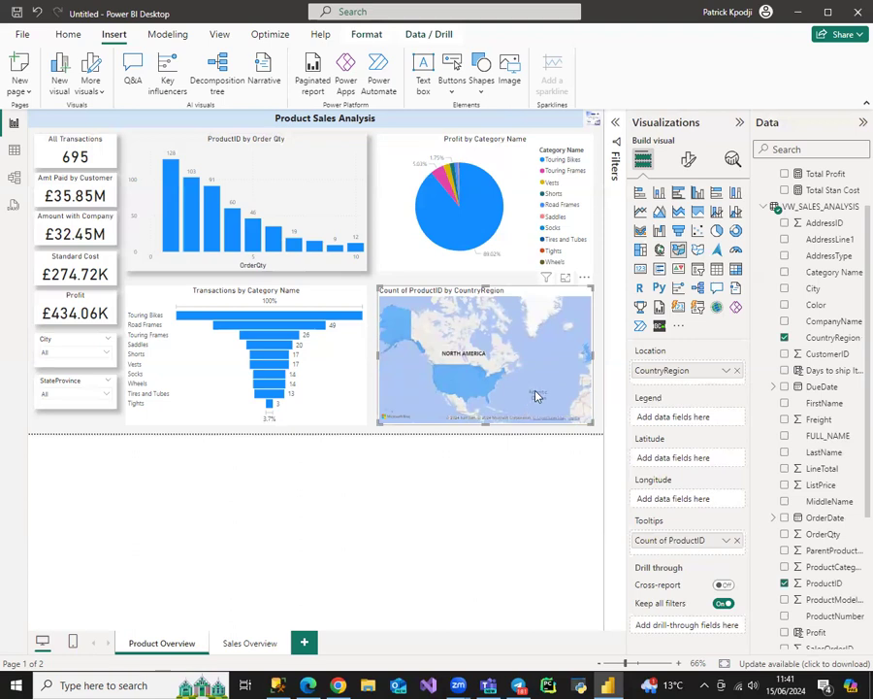
Turn on the shadow effect for the funnel chart and the pie chart.
click(143, 289)
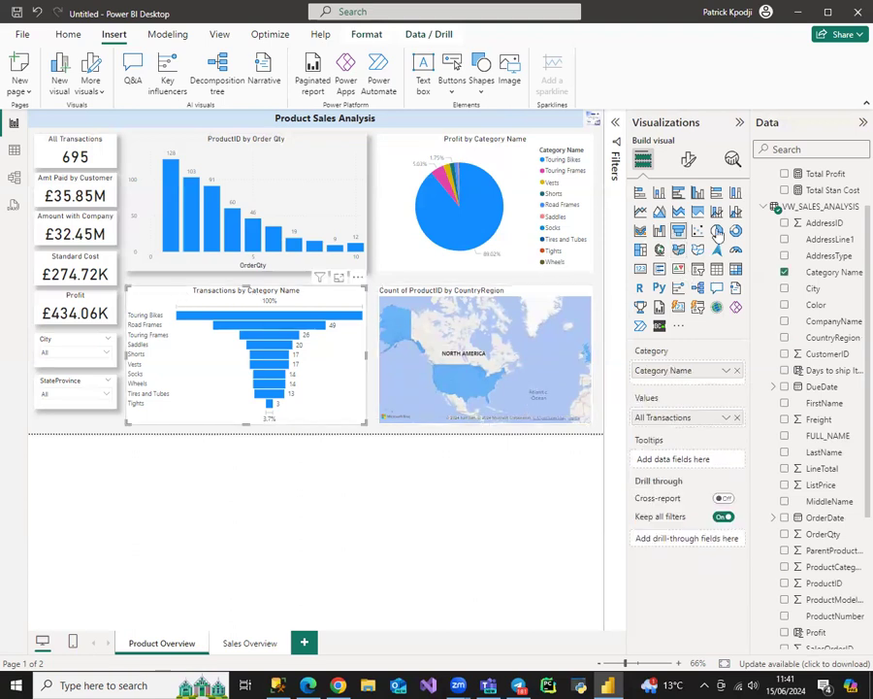
click(688, 161)
click(685, 222)
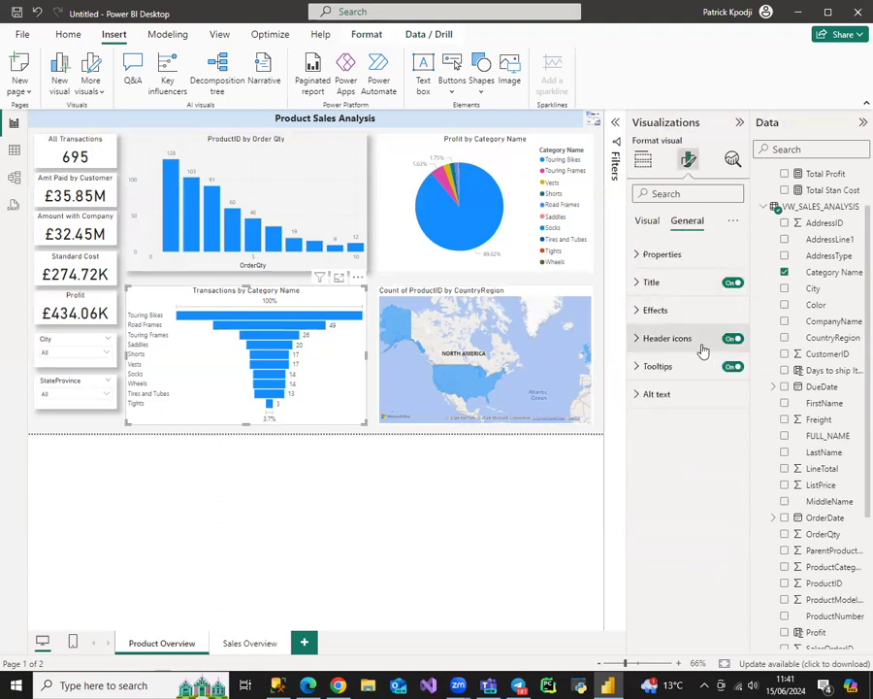
click(704, 312)
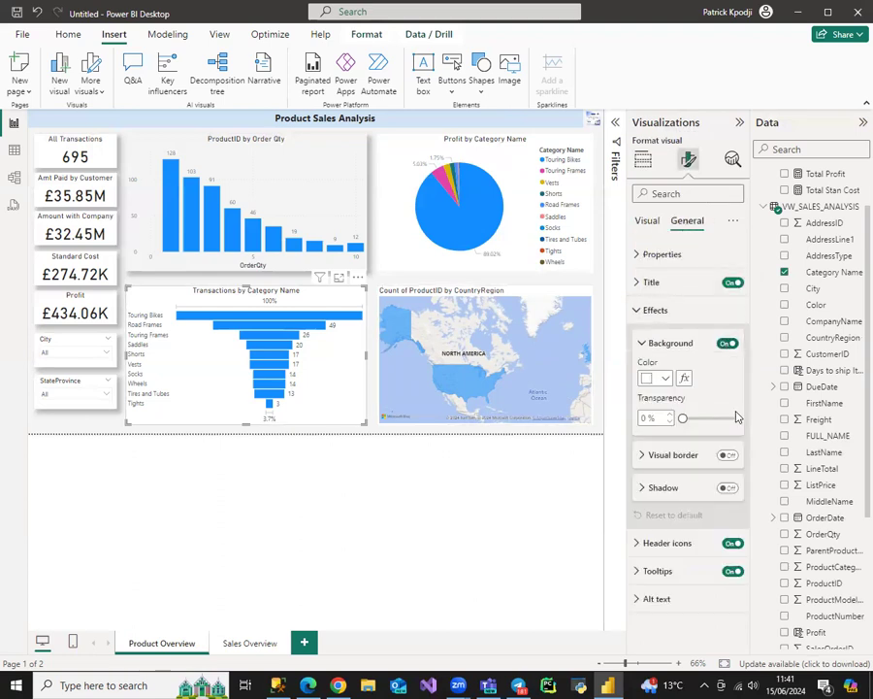
click(730, 487)
click(380, 141)
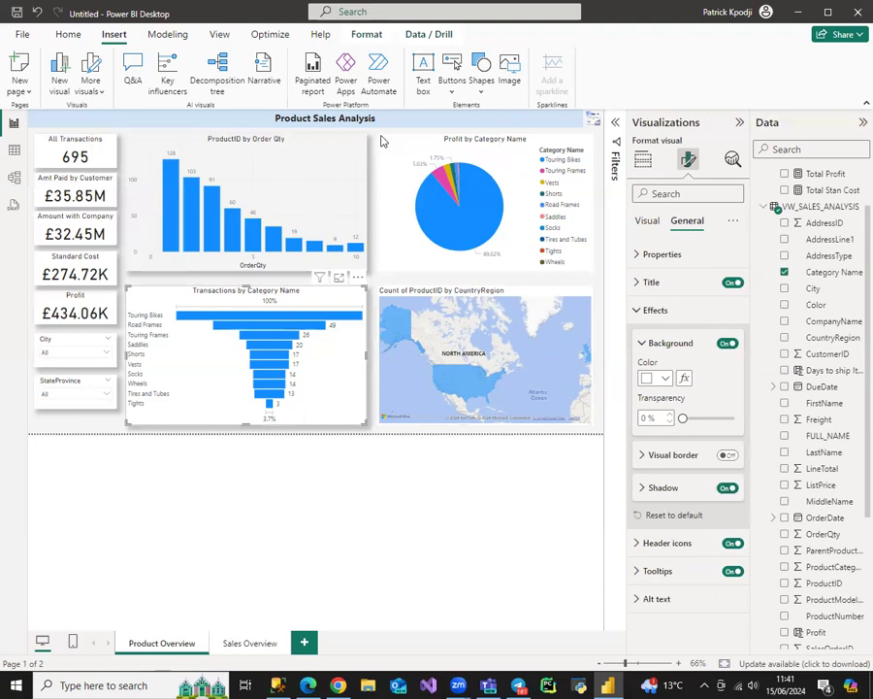
click(730, 489)
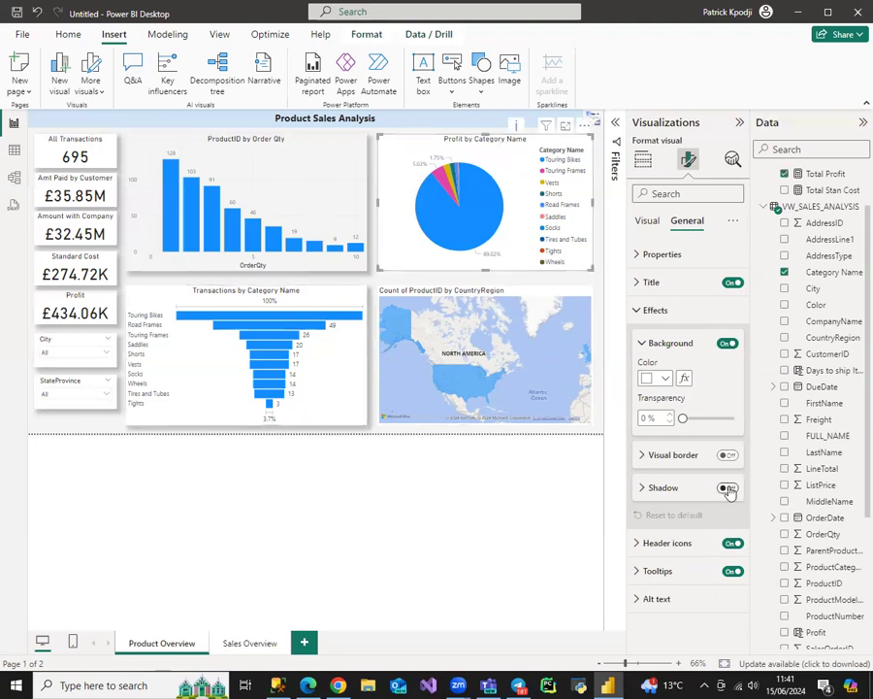
Change the map's title to "Product ID by Country" and centre it.
click(437, 293)
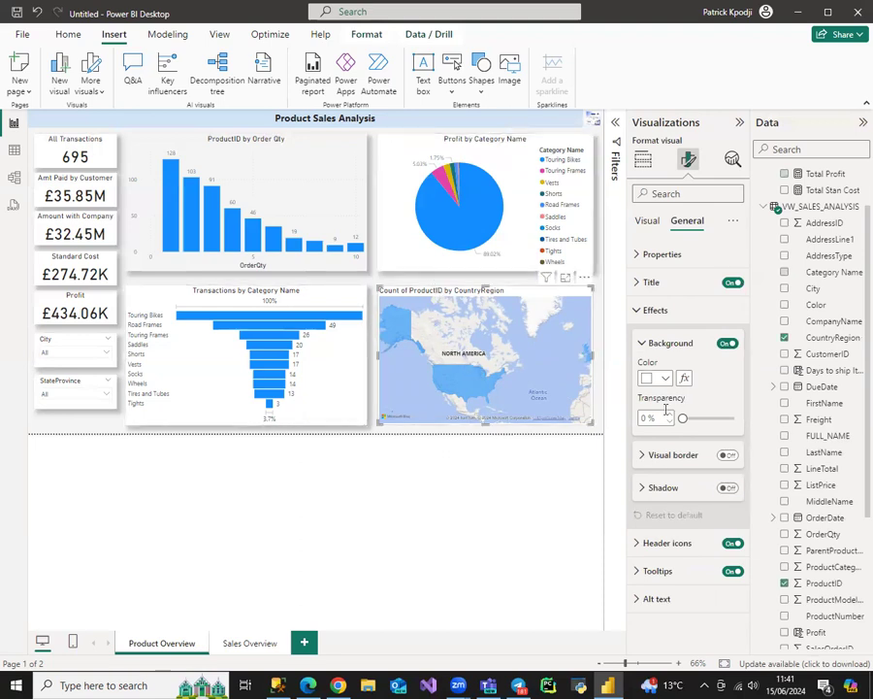
click(663, 284)
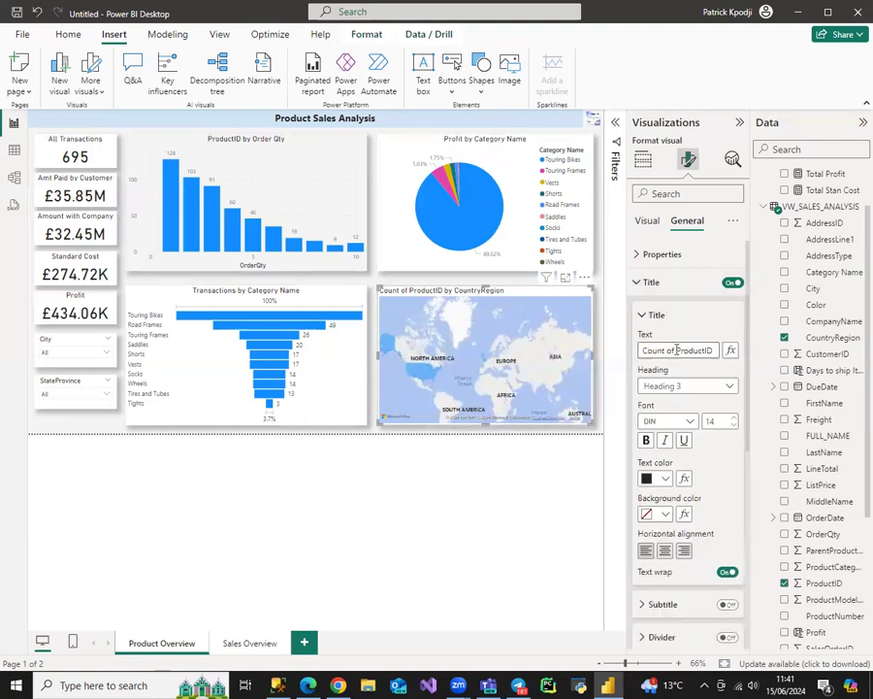
drag(678, 351, 640, 350)
key(BackSpace)
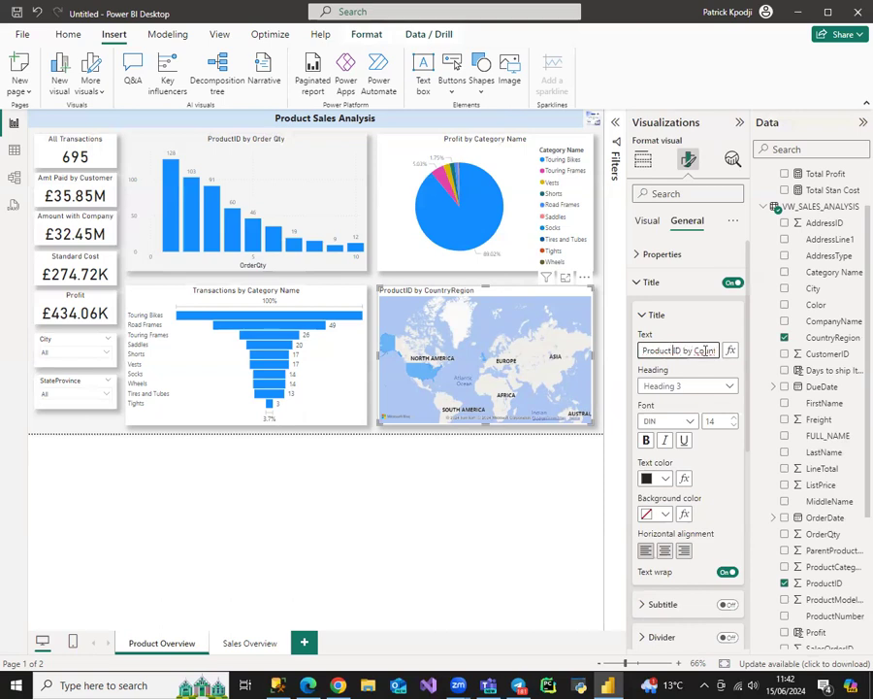
key(End)
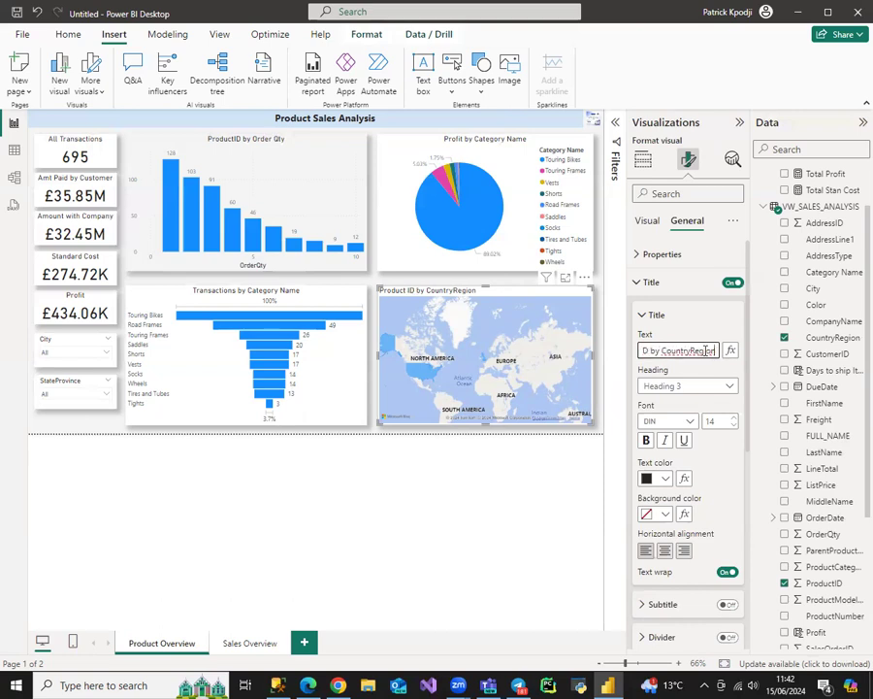
key(BackSpace)
key(BackSpace)
key(BackSpace)
key(BackSpace)
key(BackSpace)
key(BackSpace)
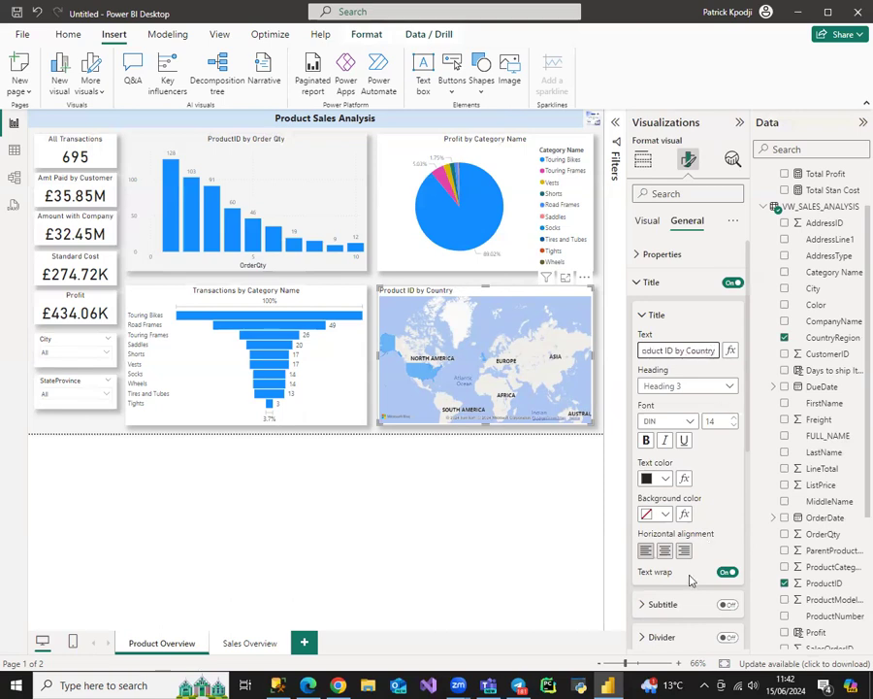
click(665, 550)
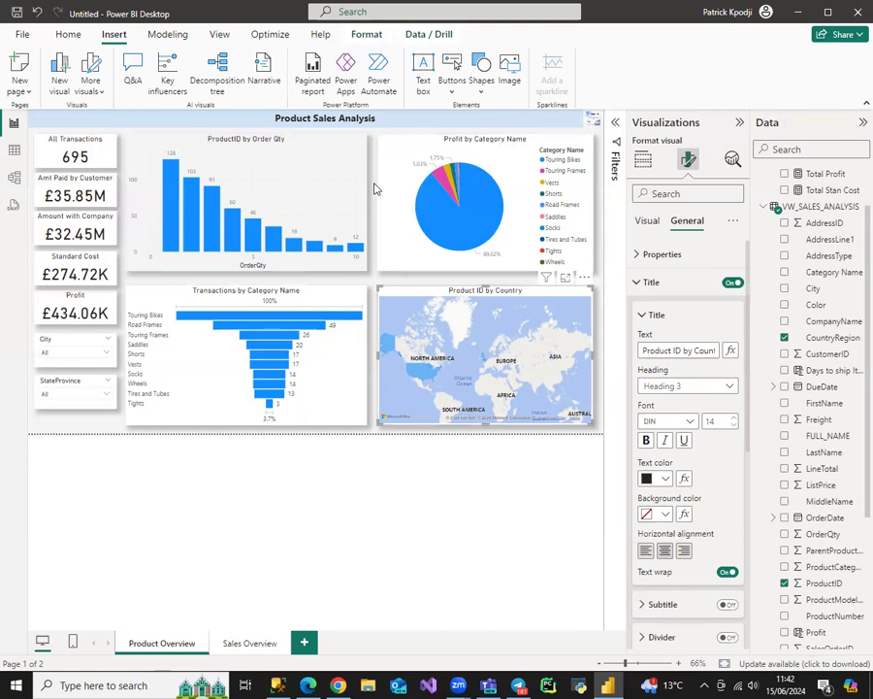
click(483, 444)
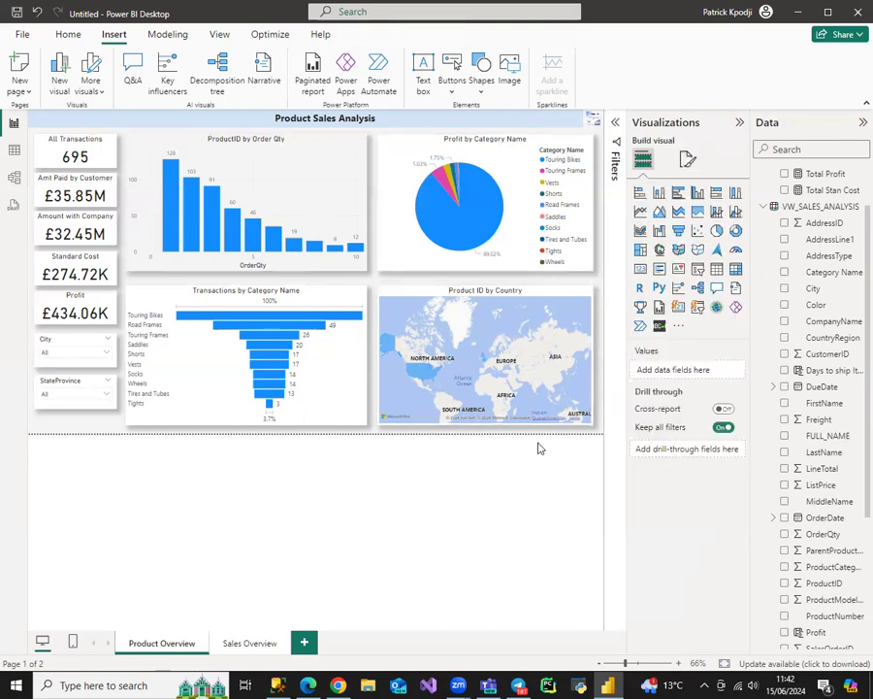
Test the City slicer by filtering the page to Camarillo and to Cambridge, and clear the selection again.
click(93, 355)
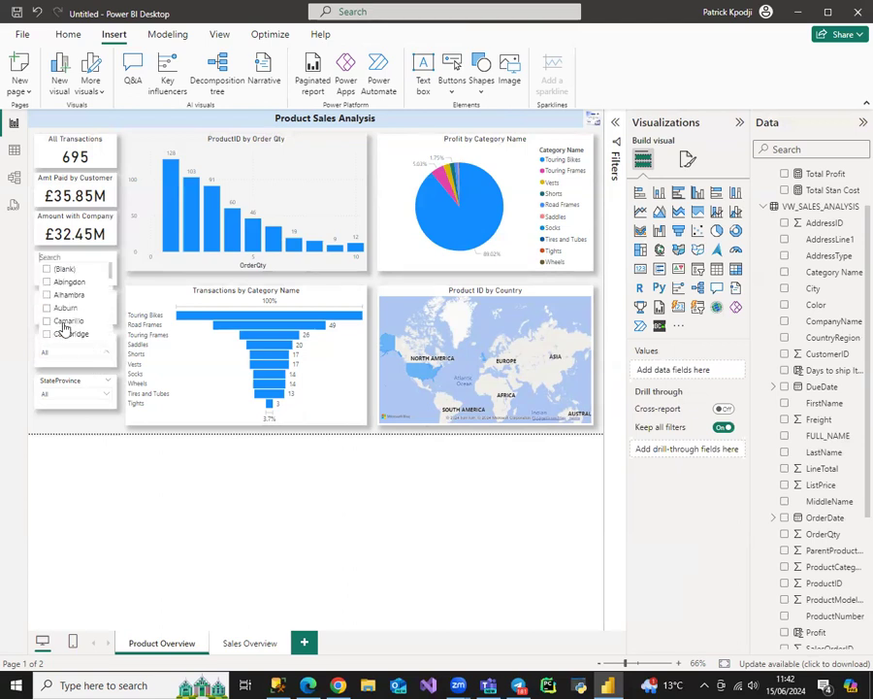
click(63, 323)
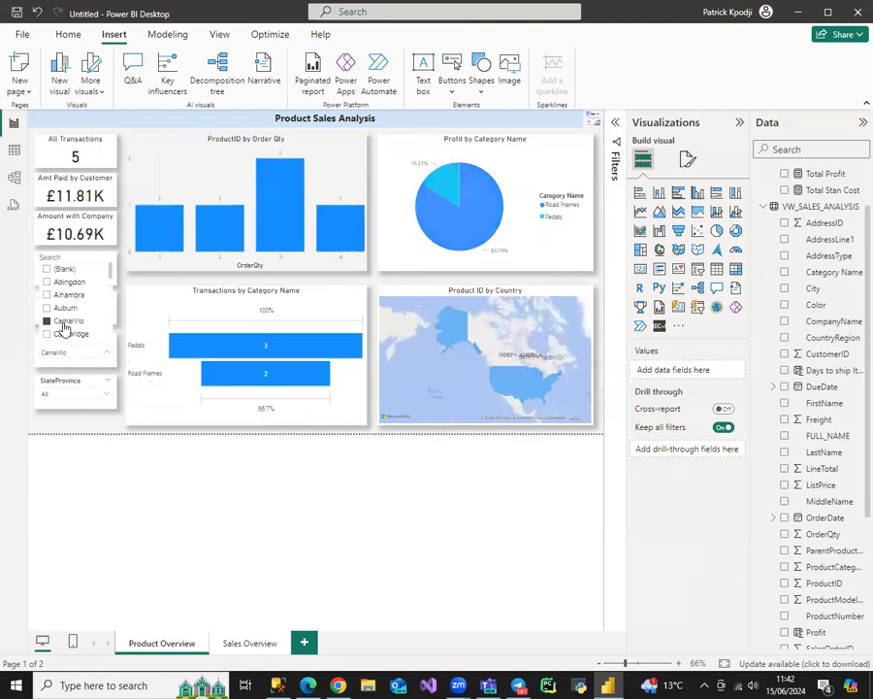
click(62, 336)
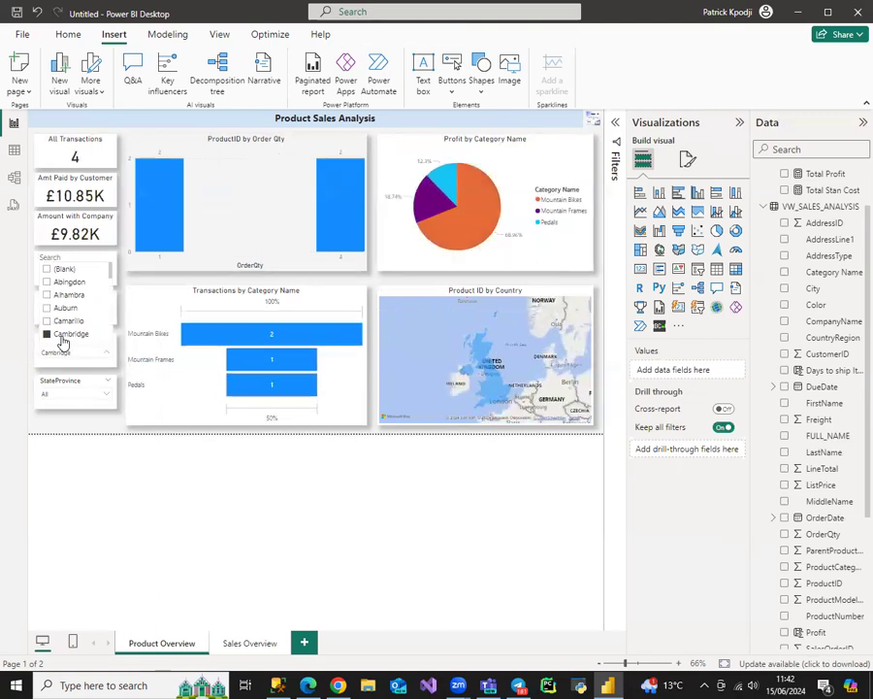
click(62, 336)
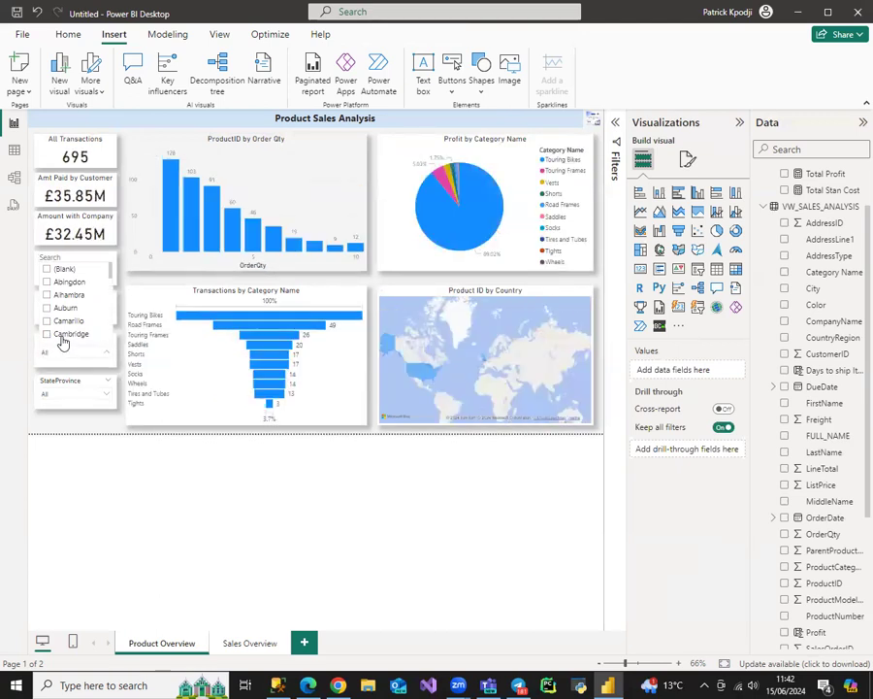
click(120, 139)
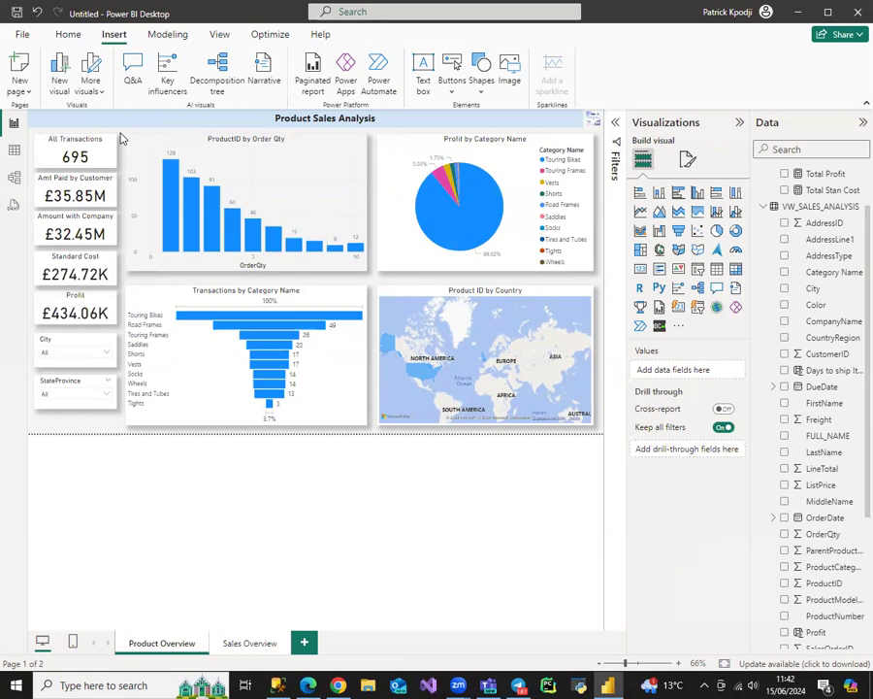
Insert a rectangle shape and shrink it to a small button on the title banner above the All Transactions card.
click(483, 89)
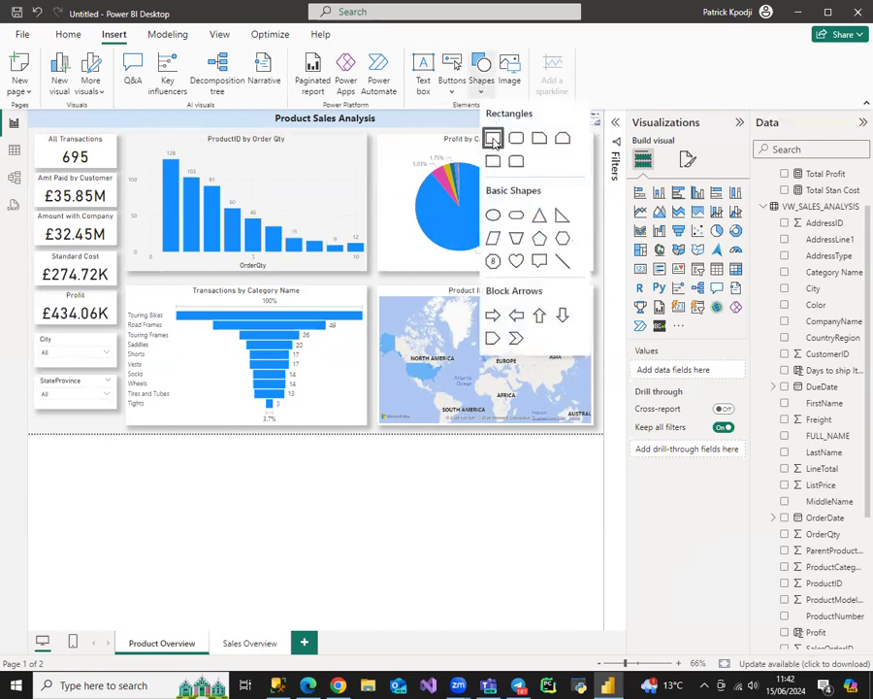
click(495, 194)
drag(141, 214, 138, 169)
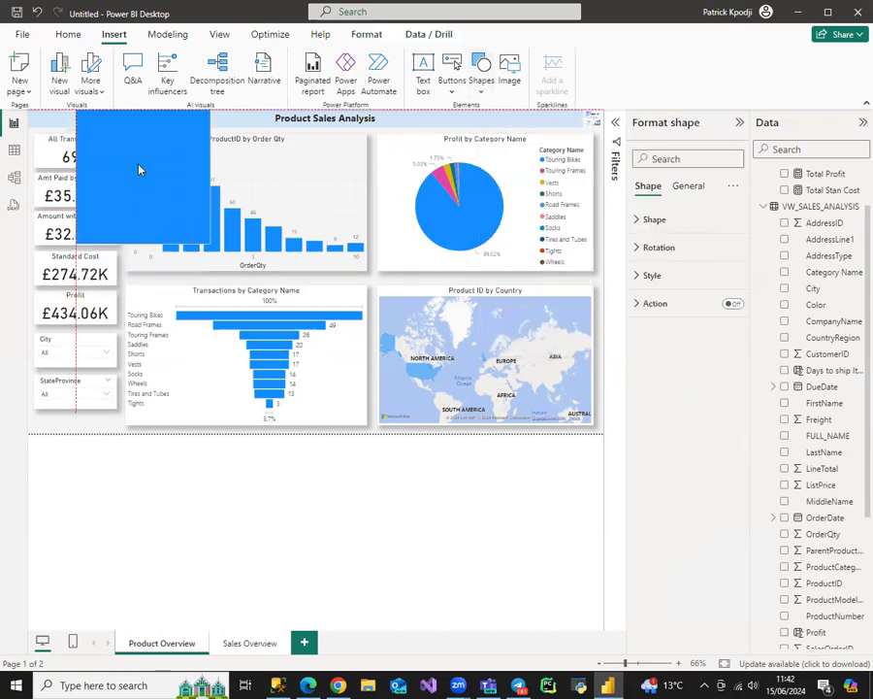
drag(208, 249, 113, 120)
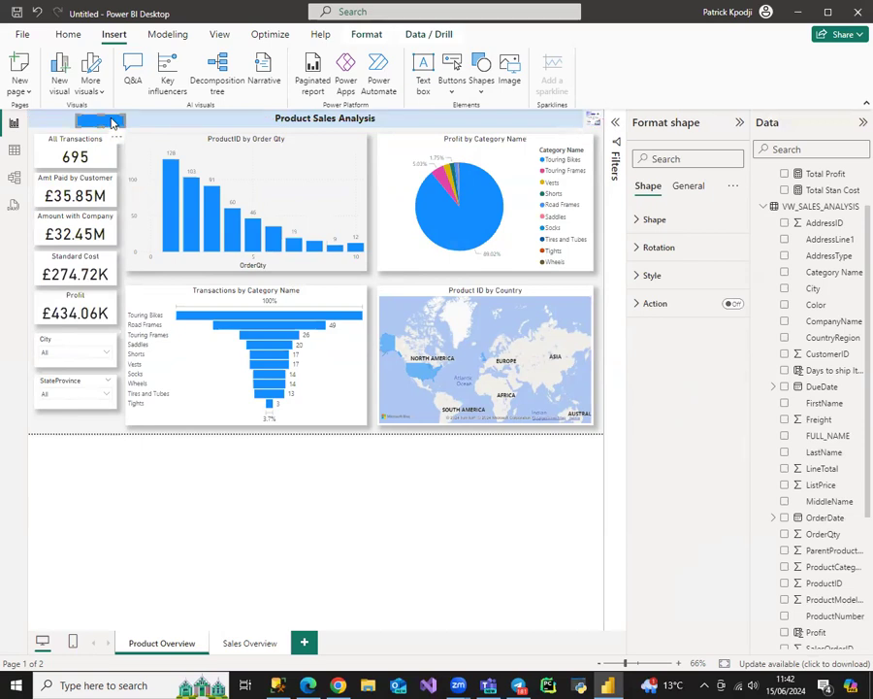
Set the rectangle's fill transparency to 28 % and turn off its border.
click(652, 275)
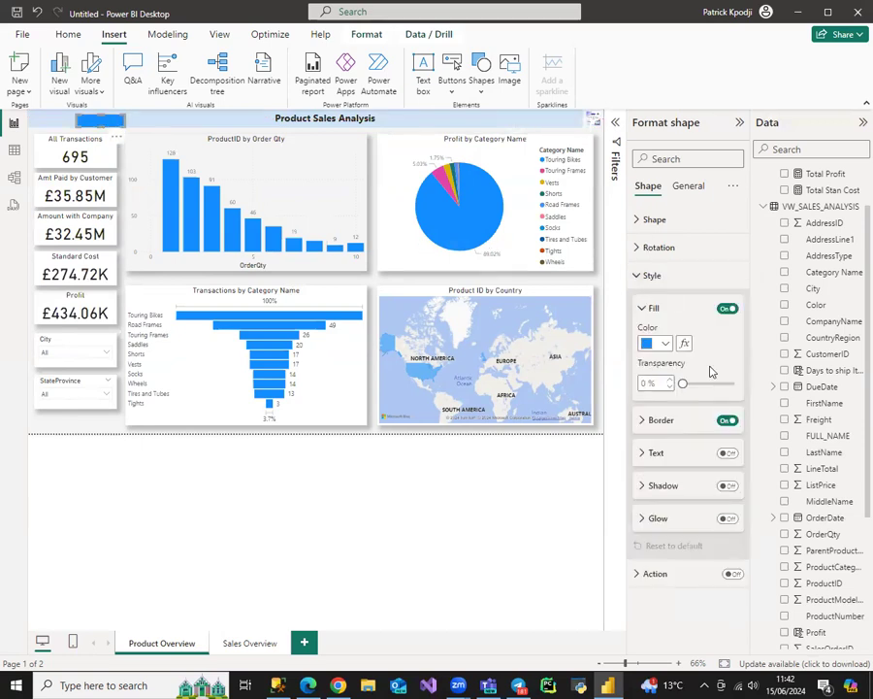
drag(683, 383, 697, 384)
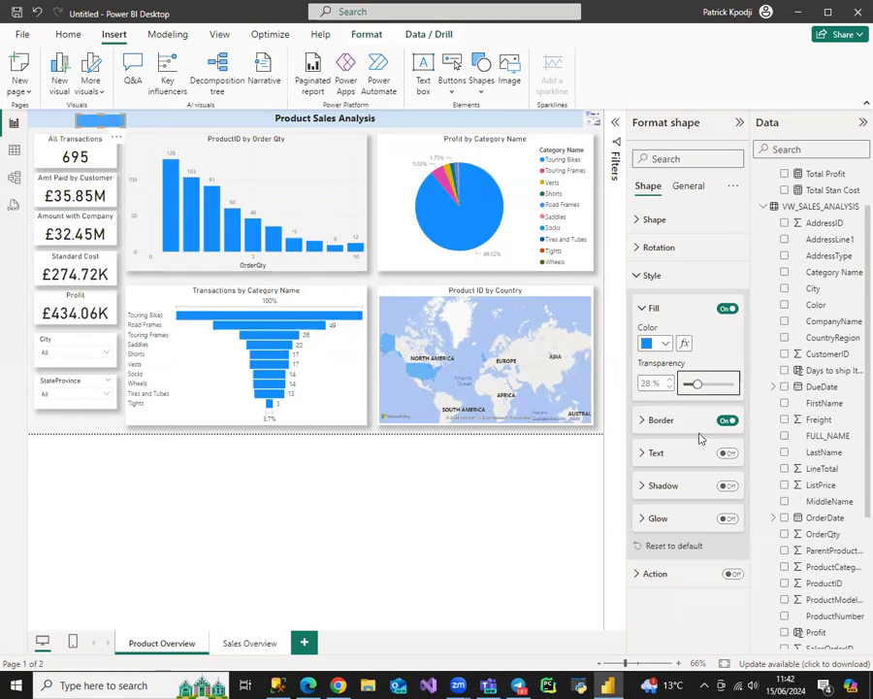
click(728, 422)
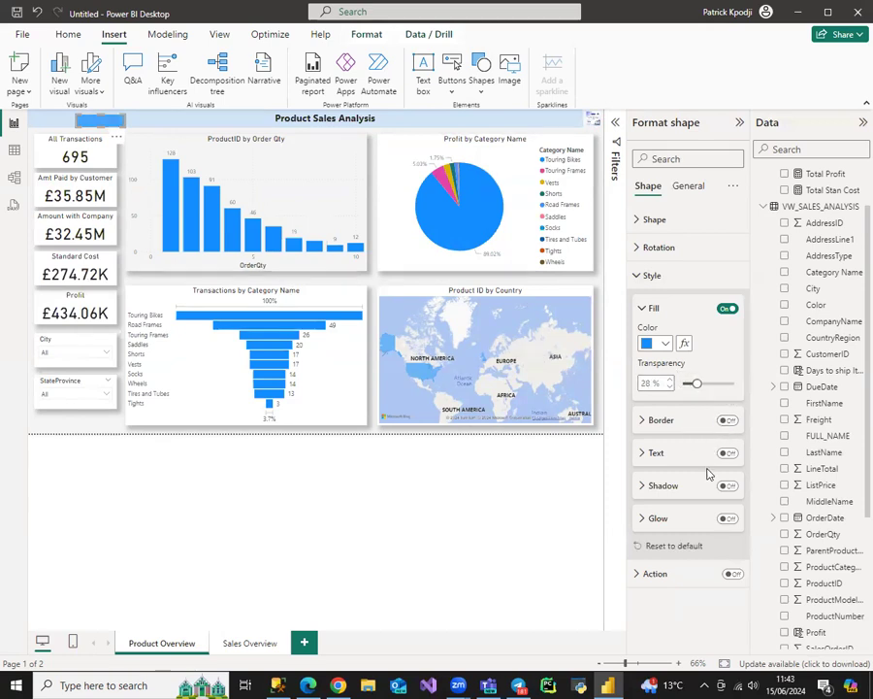
Label the rectangle with the text RESET and narrow it slightly.
click(727, 452)
click(676, 489)
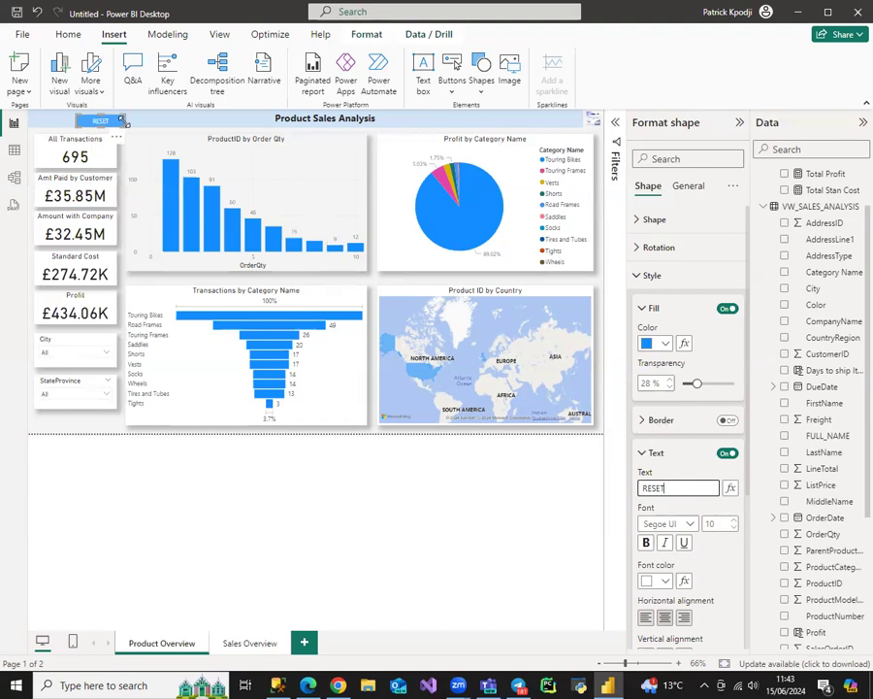
drag(122, 120, 106, 121)
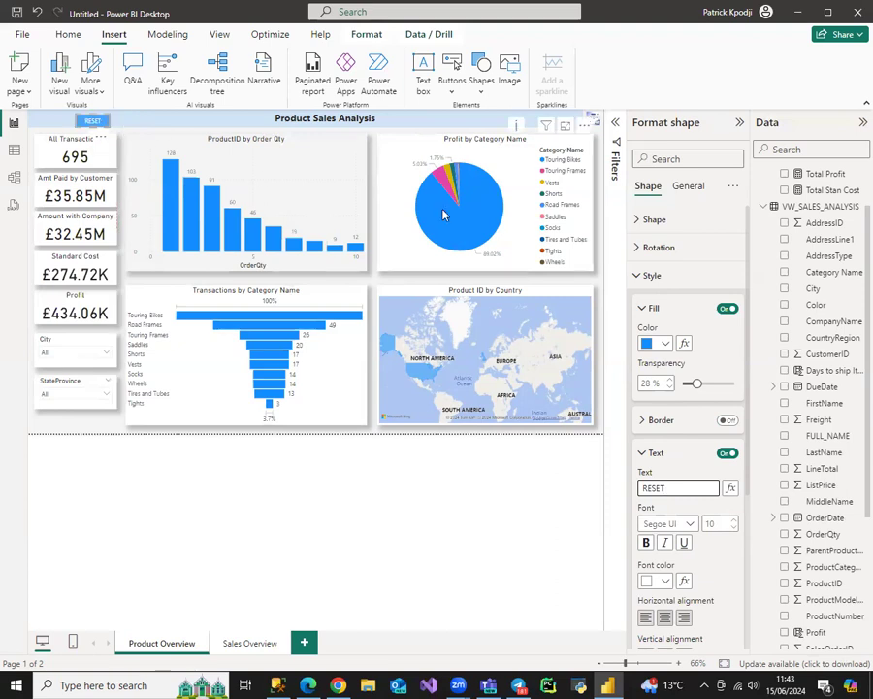
Turn on the shadow effect for the RESET shape.
click(649, 276)
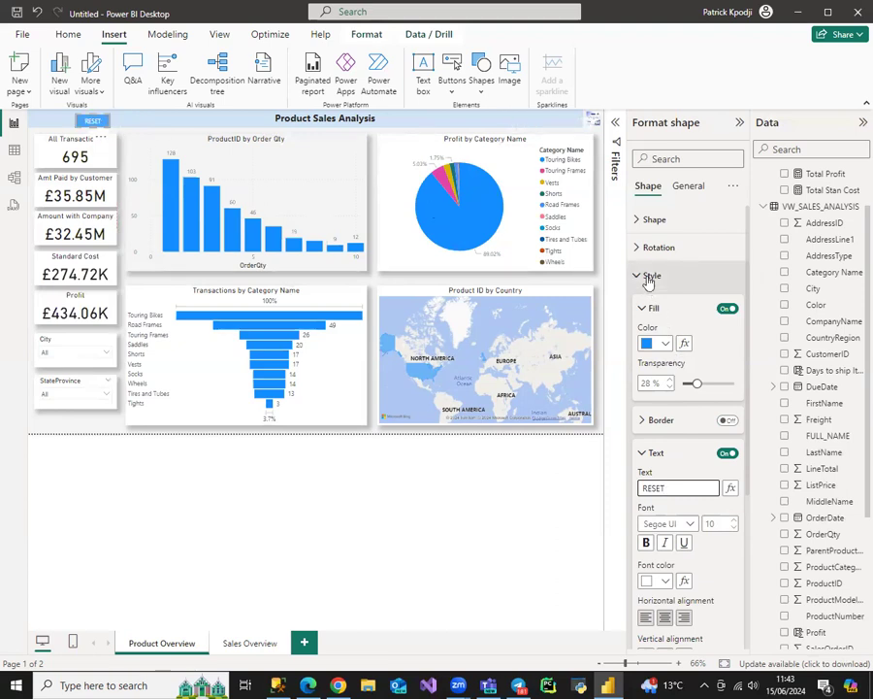
click(650, 277)
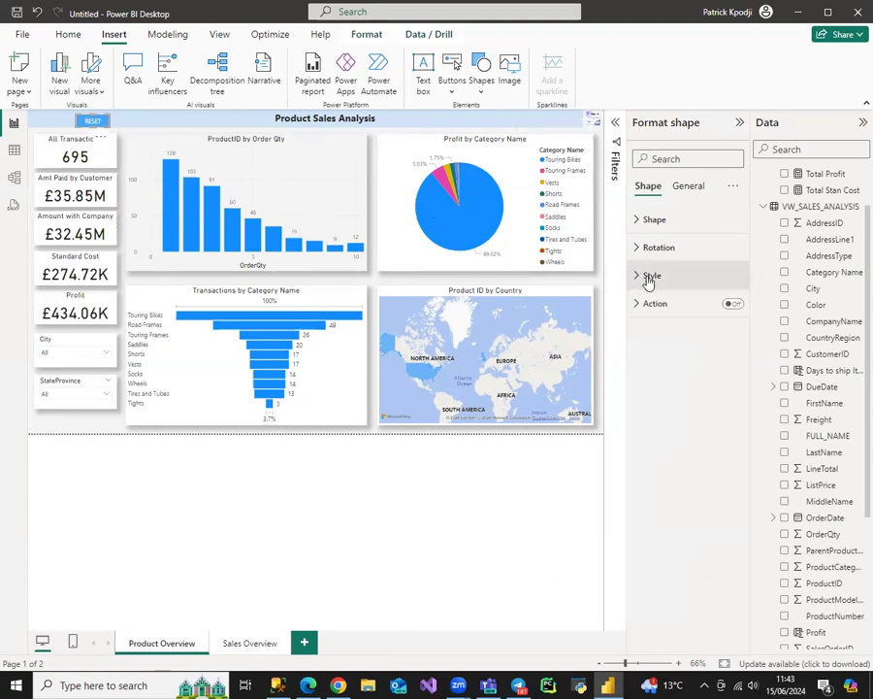
click(691, 187)
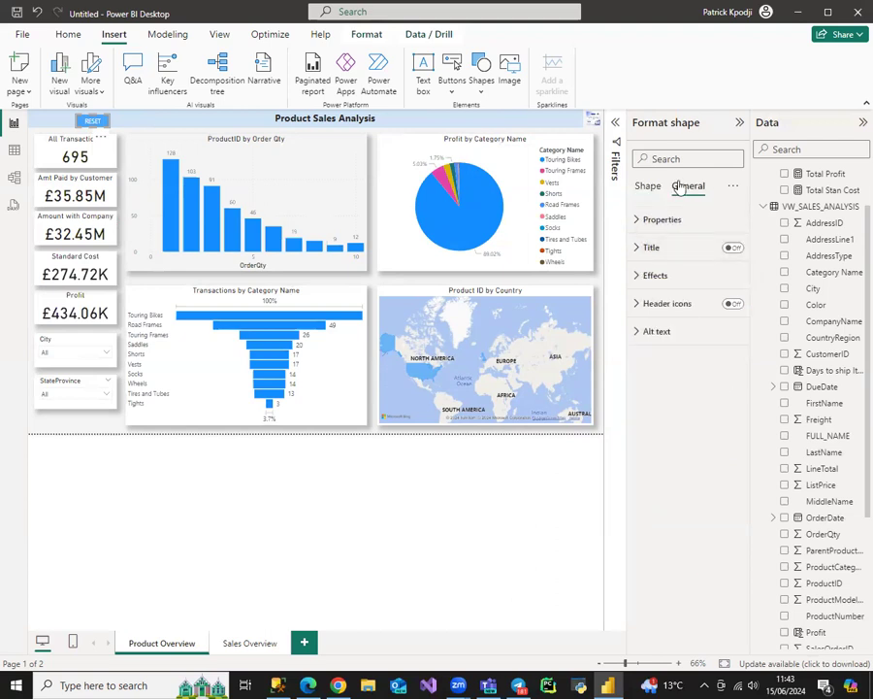
click(663, 277)
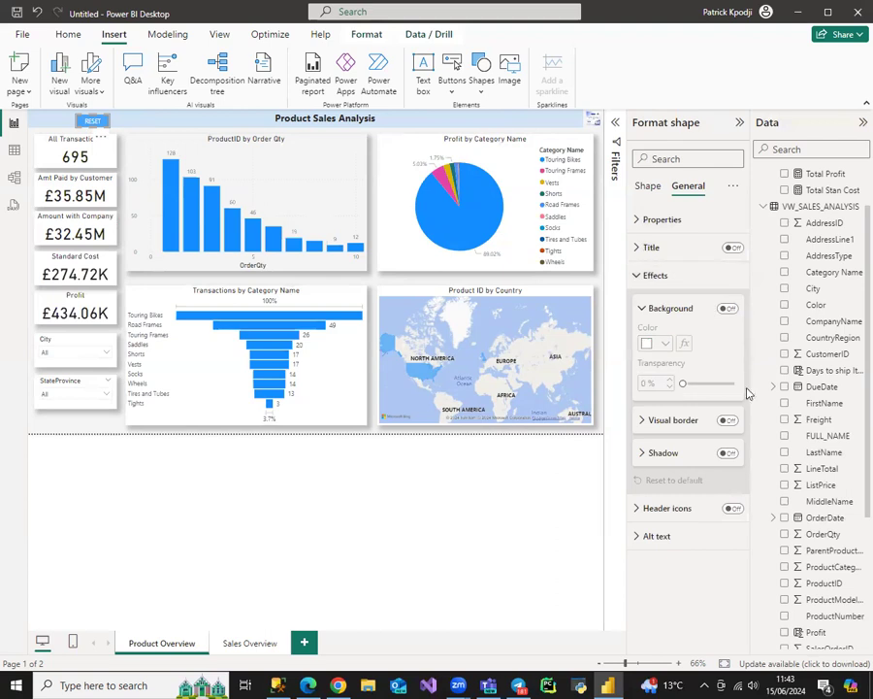
click(728, 452)
click(652, 250)
click(652, 250)
click(651, 251)
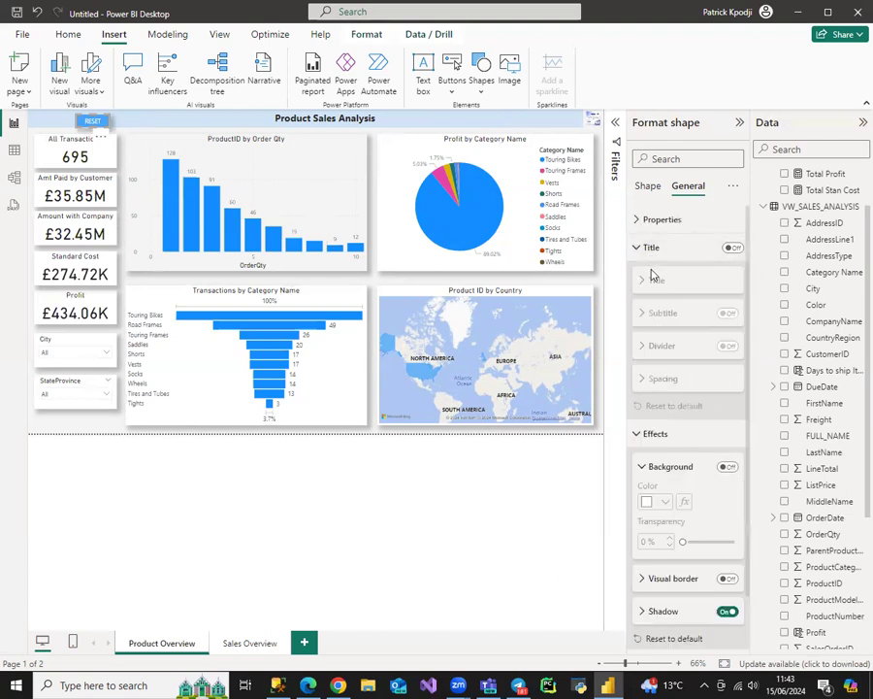
click(651, 248)
click(655, 276)
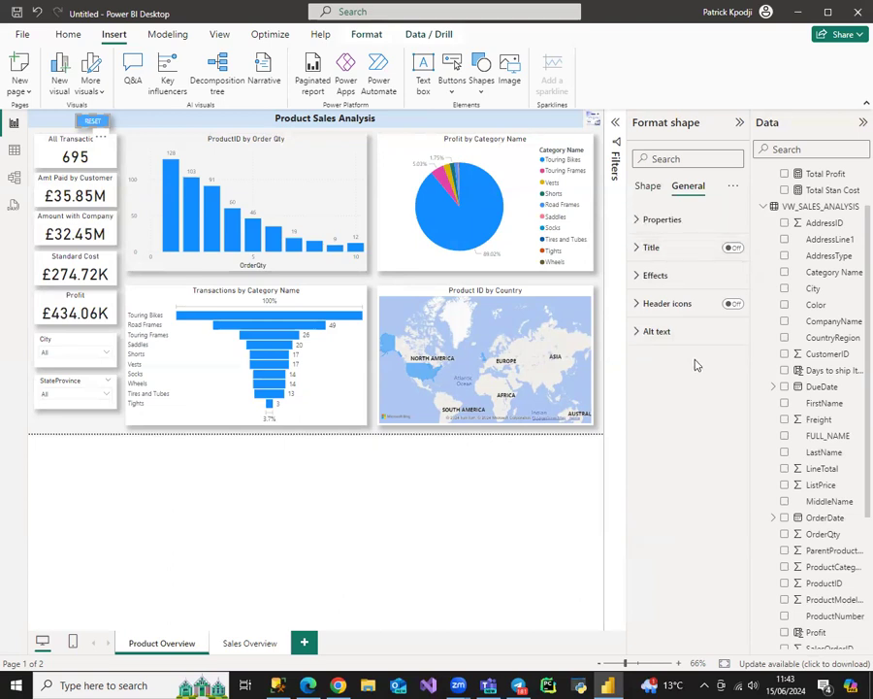
Add a bookmark of the unfiltered page and name it "Reset Prod Overview".
click(222, 37)
click(552, 70)
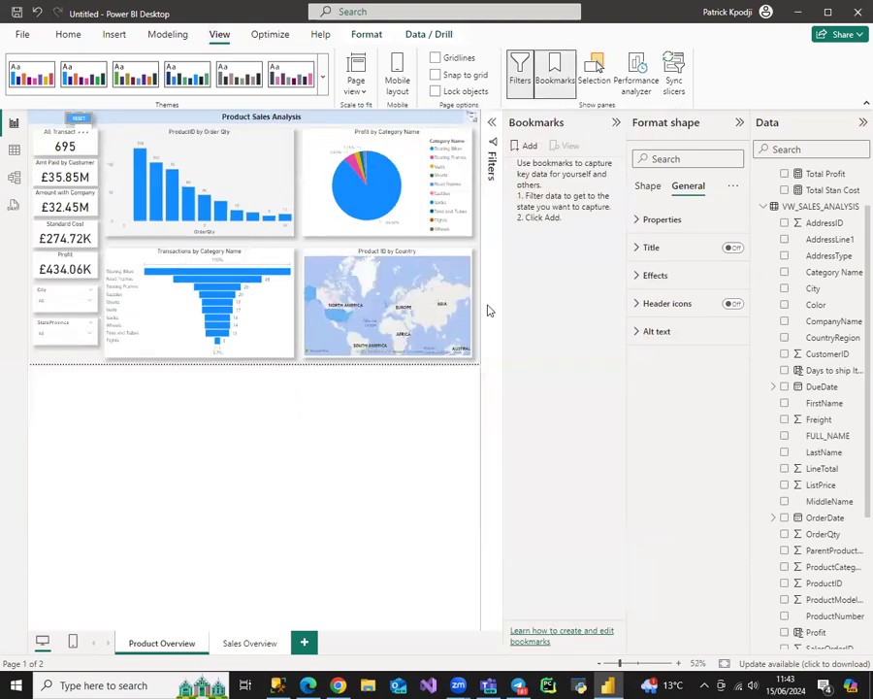
click(528, 146)
double_click(546, 167)
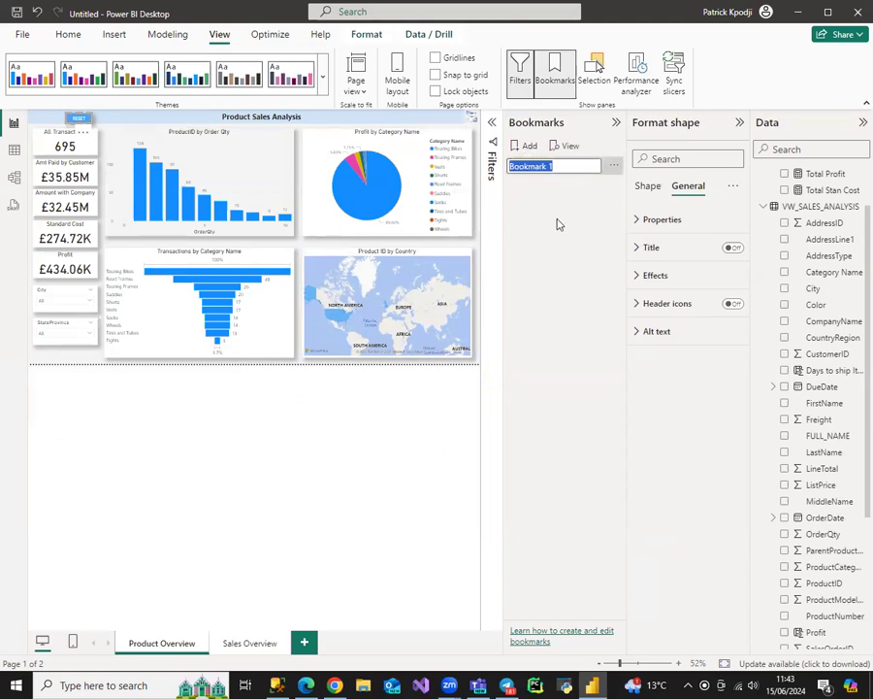
text(Reset Prod Overview)
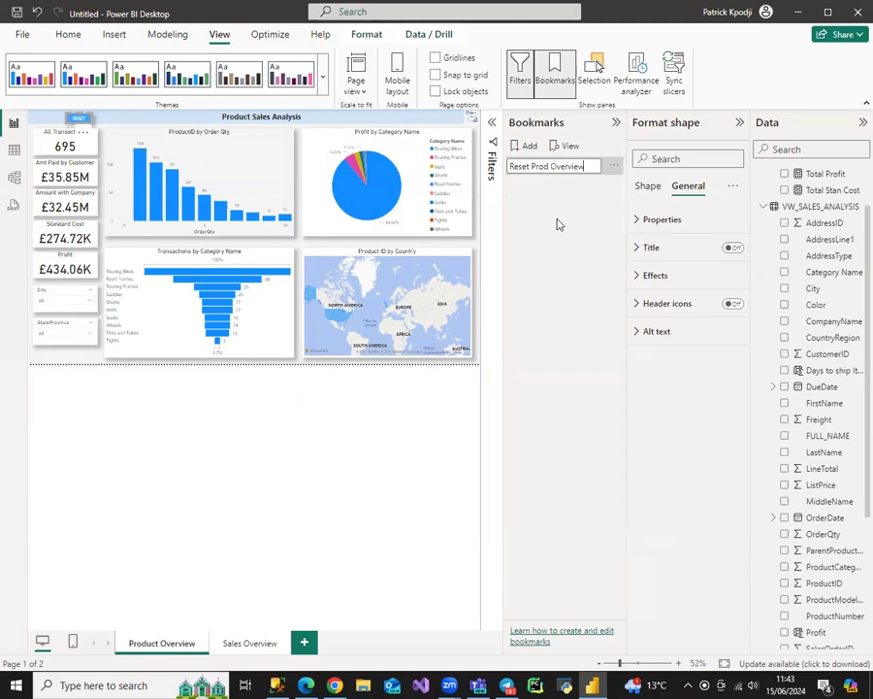
key(Return)
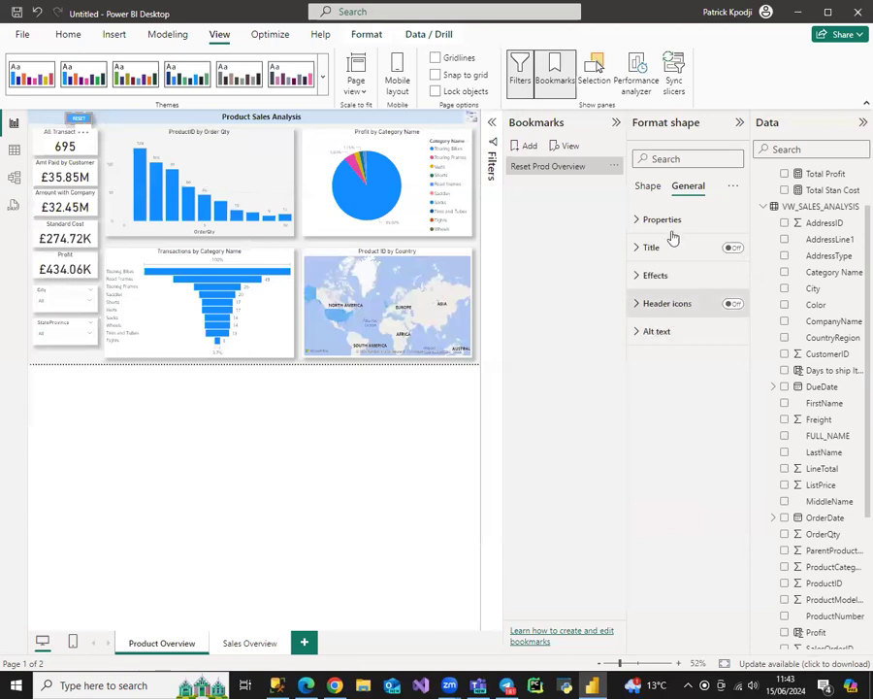
Turn on the RESET shape's action with type Bookmark, targeting "Reset Prod Overview", and hide the bookmark list.
click(648, 185)
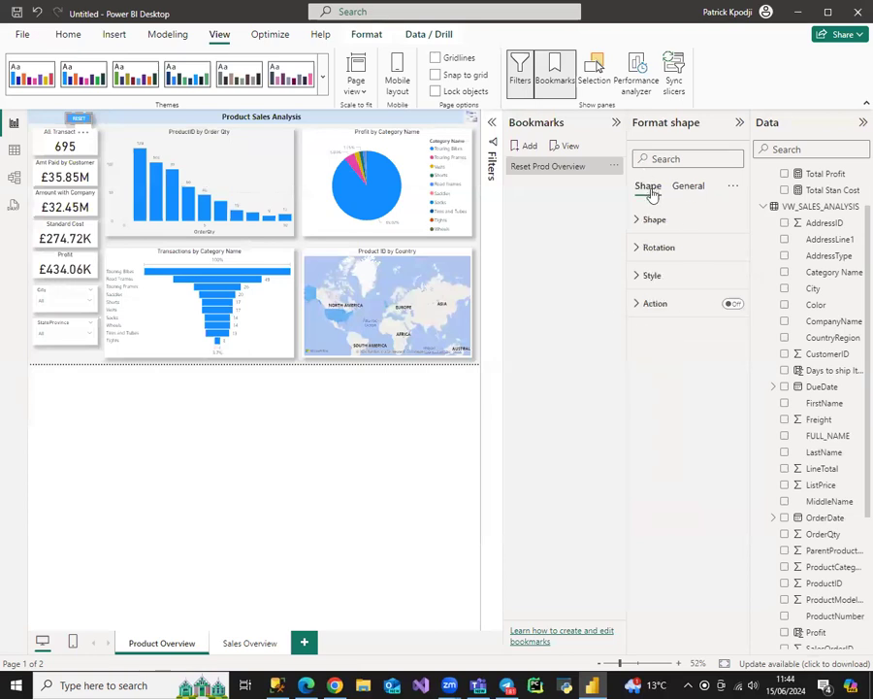
click(733, 305)
click(652, 307)
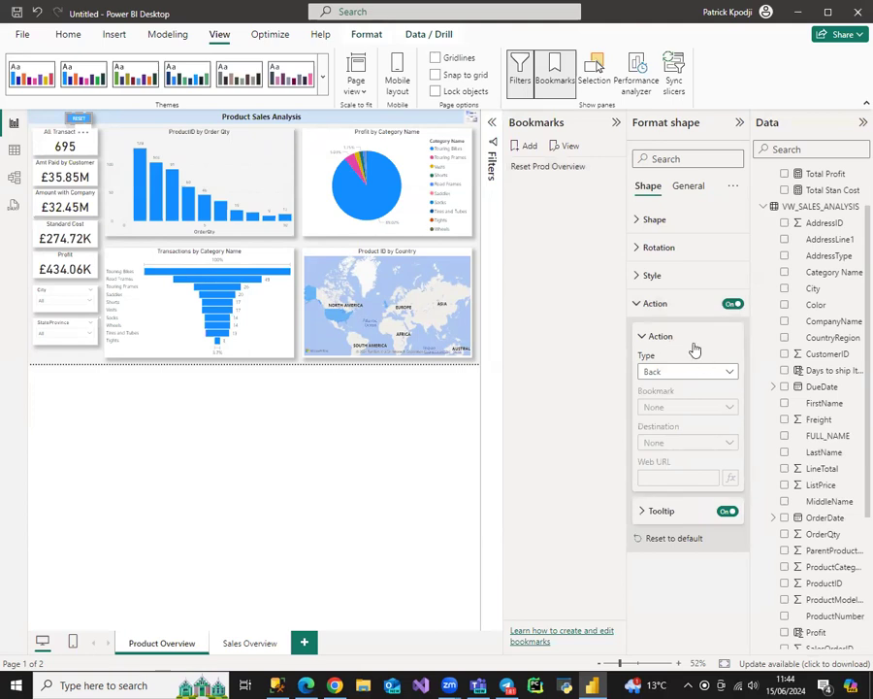
click(720, 371)
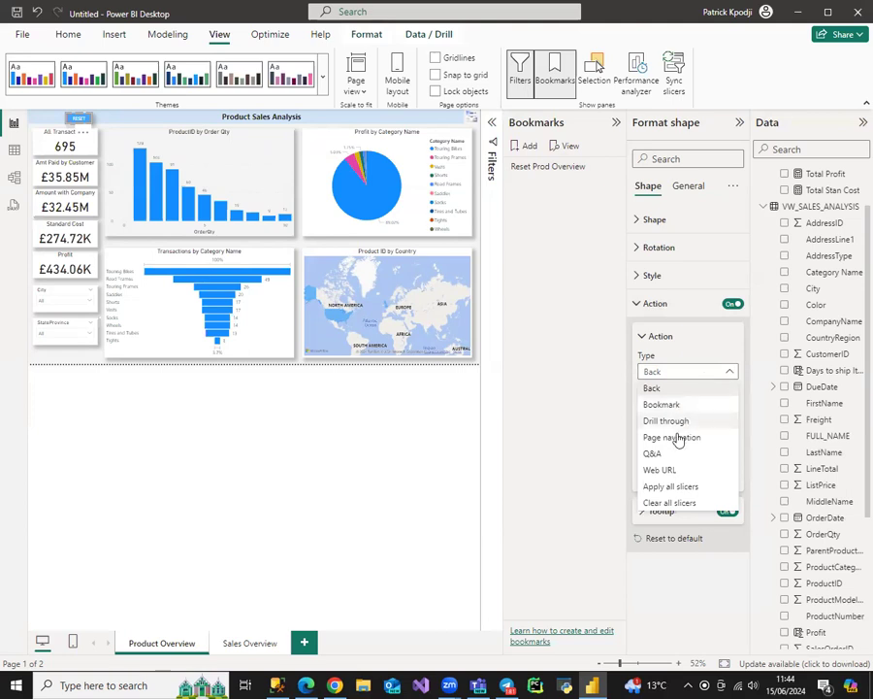
click(648, 405)
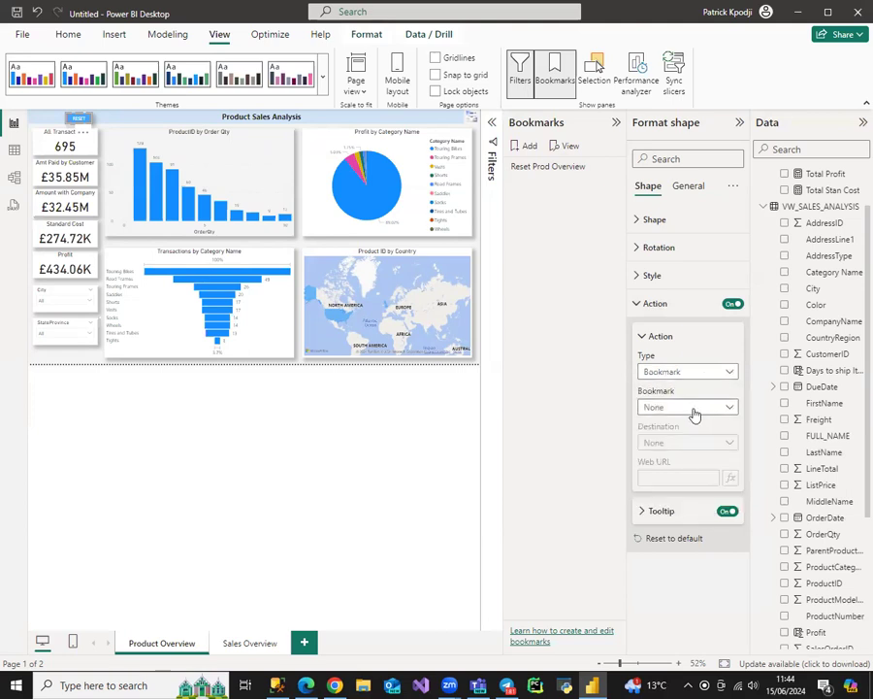
click(694, 408)
click(690, 439)
click(558, 78)
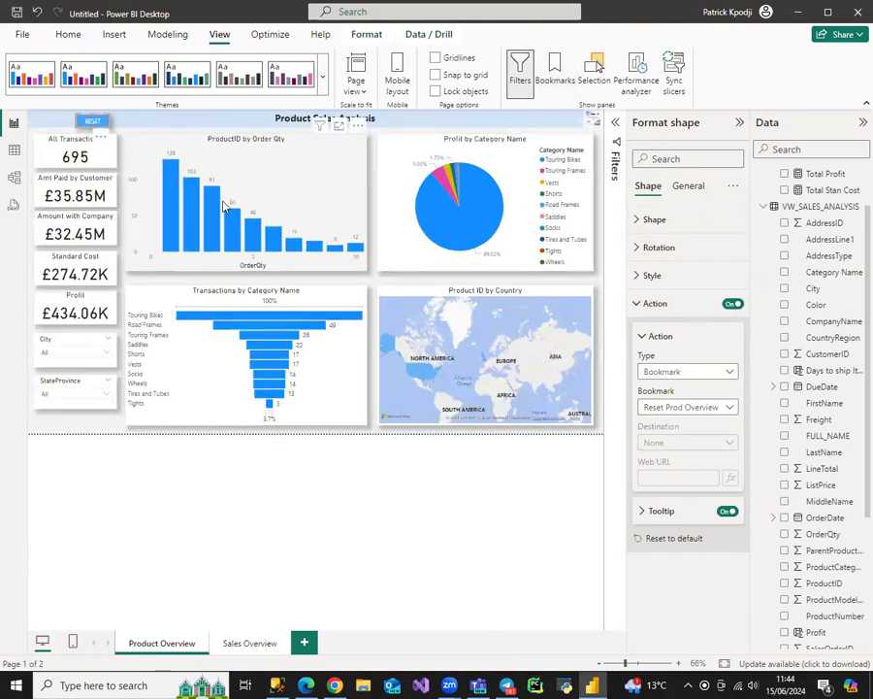
Test the RESET button by filtering the page on Road Frames in the funnel chart and resetting it.
click(247, 330)
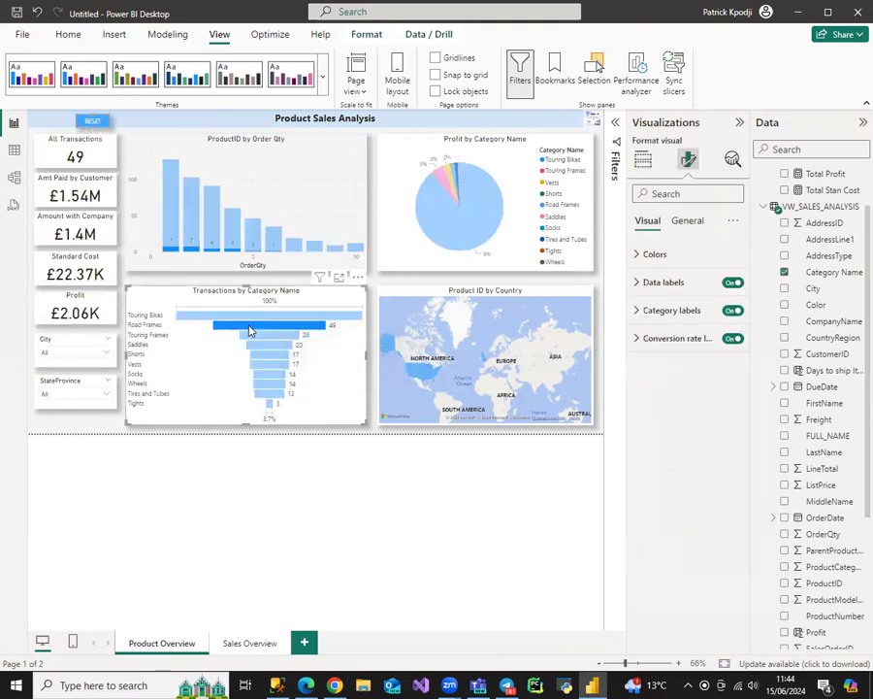
ctrl+click(94, 124)
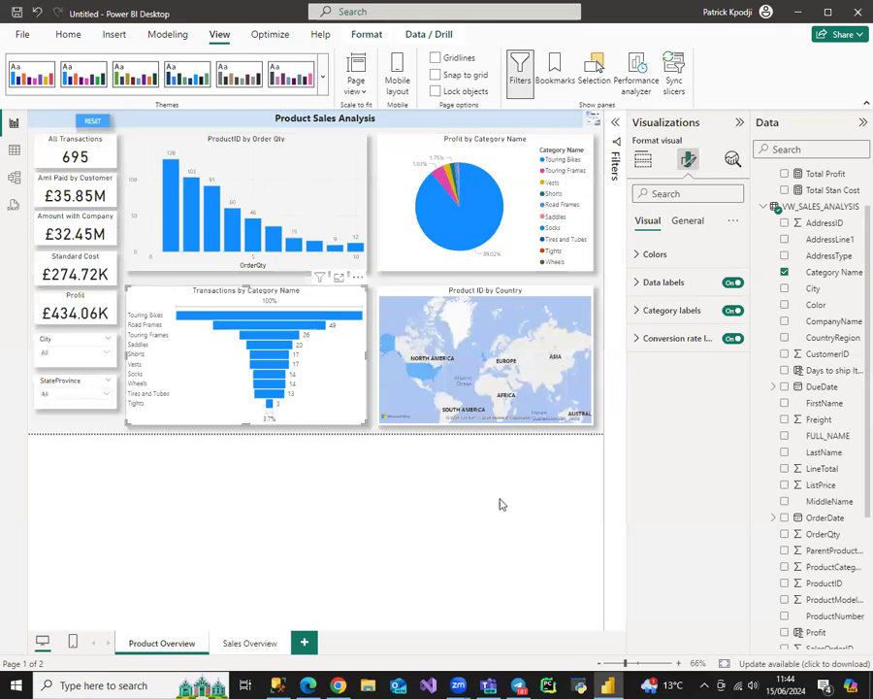
On the Sales Overview page, add a pie chart beside the upper KPI cards and size it to span the first four.
click(250, 644)
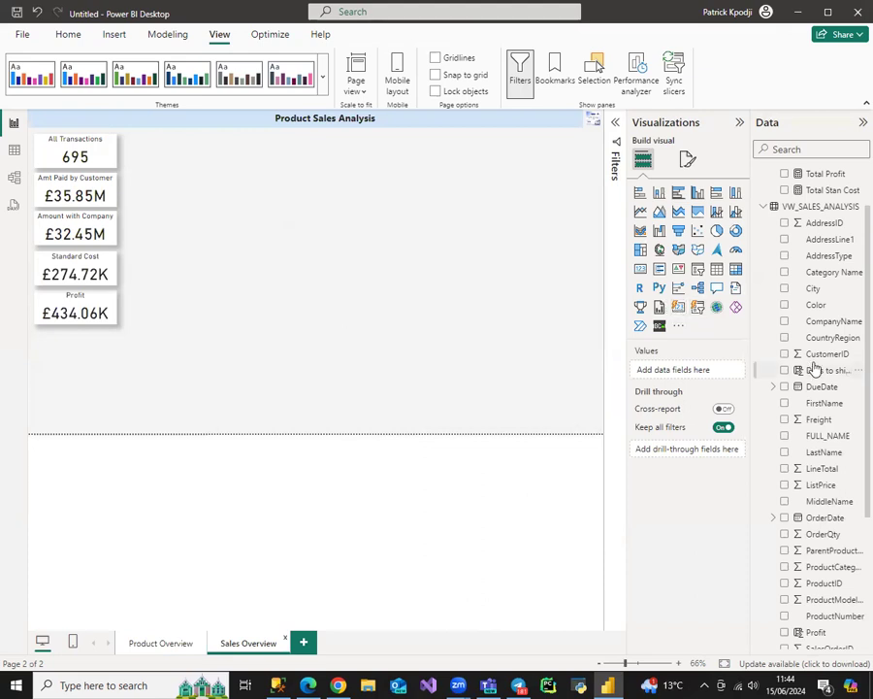
scroll(815, 366, up, 2)
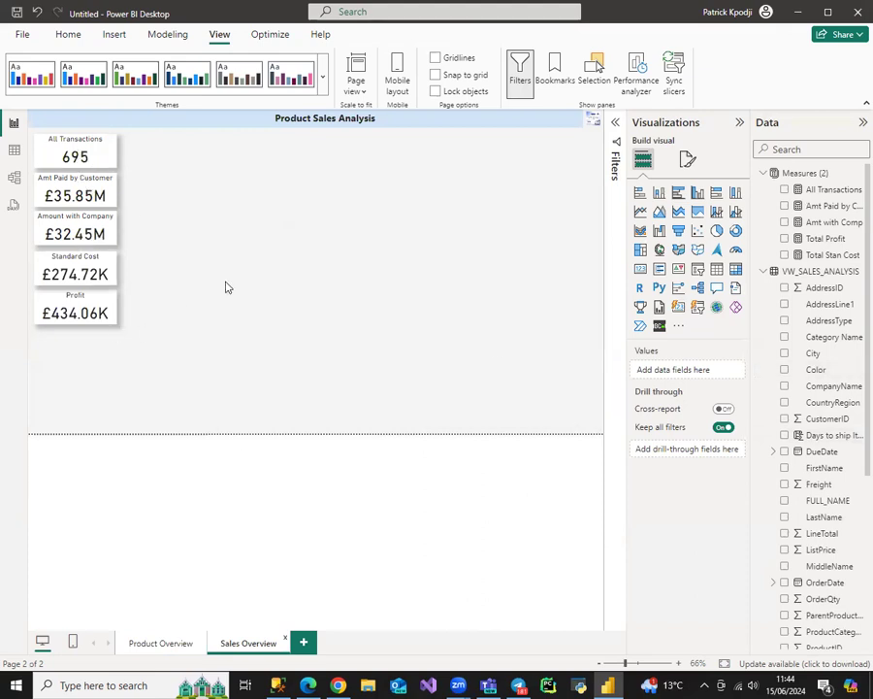
click(716, 233)
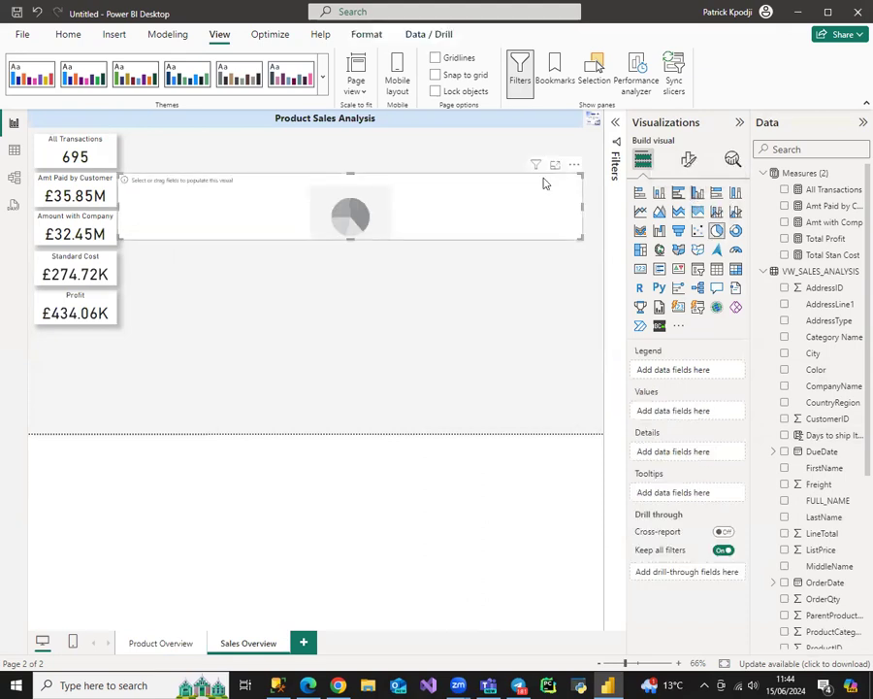
drag(398, 210, 267, 160)
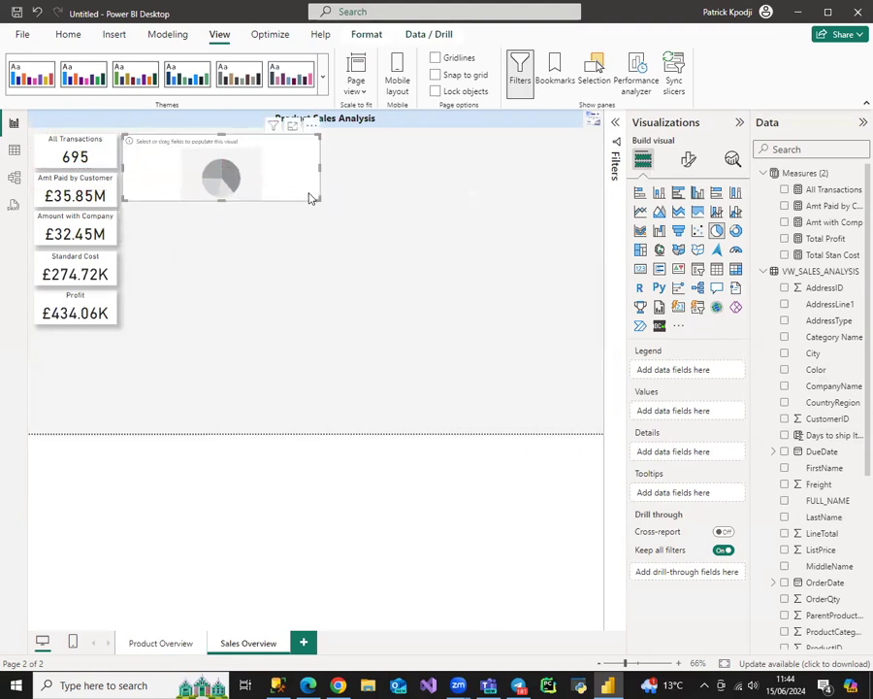
drag(319, 200, 361, 268)
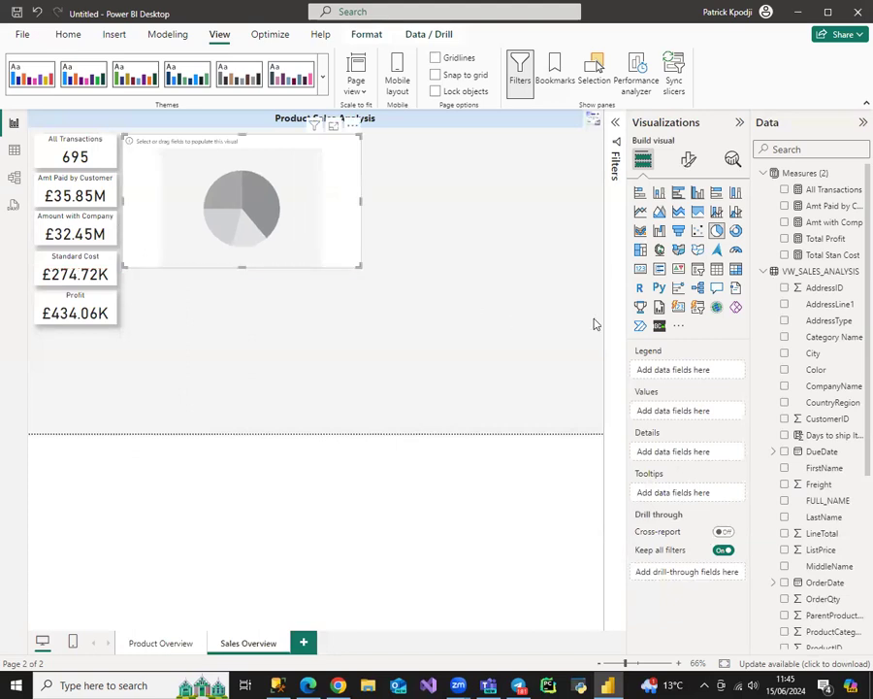
Convert the empty pie chart to a donut chart showing Amt Paid by Cust by City.
click(736, 231)
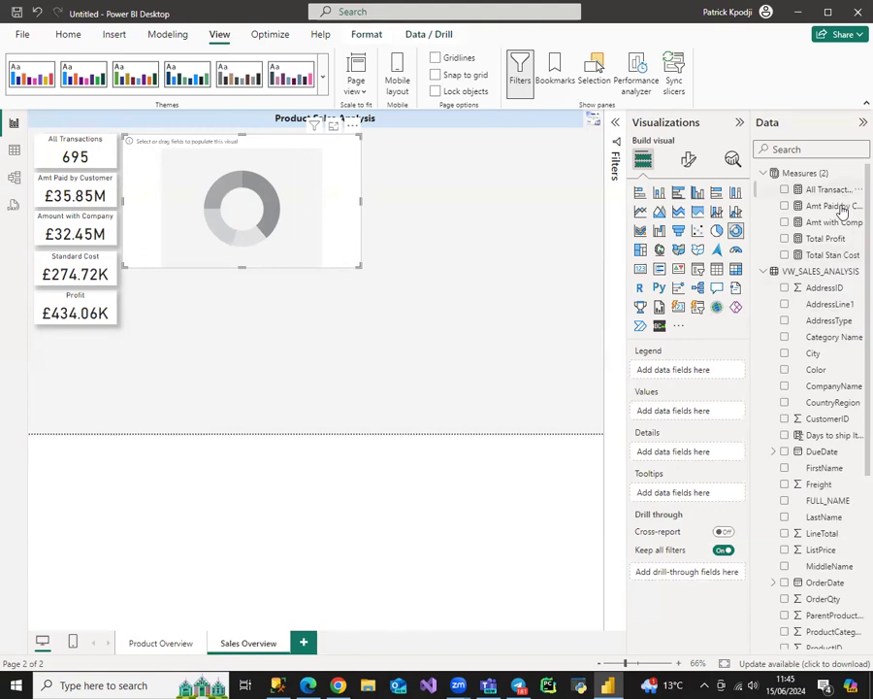
click(786, 208)
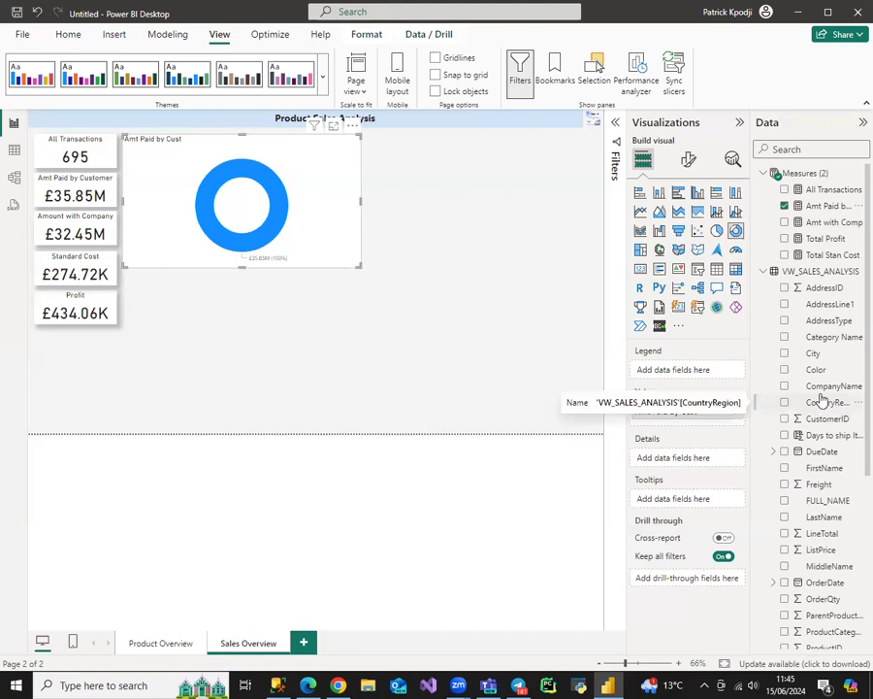
click(785, 354)
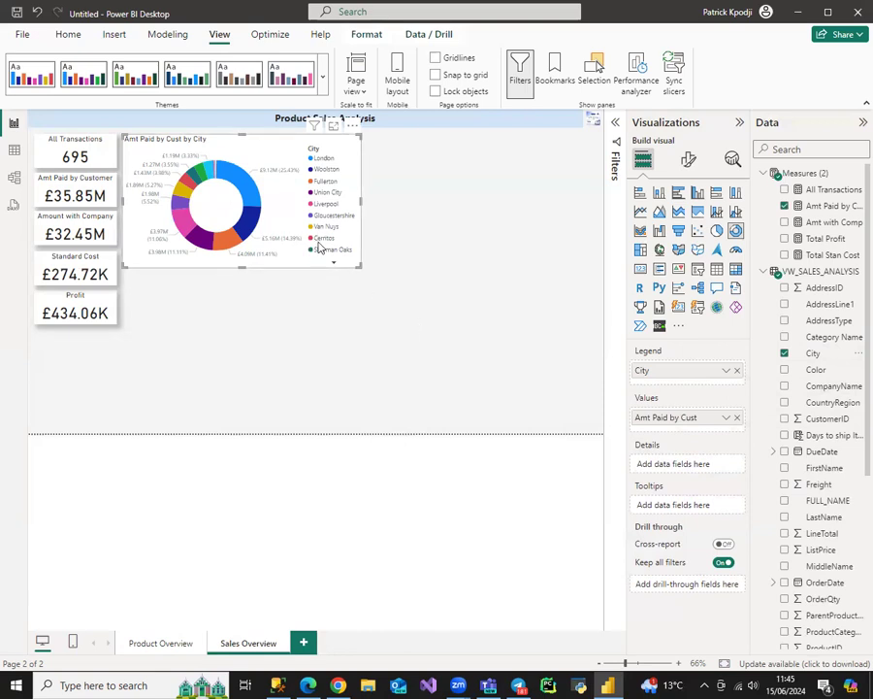
Change the donut chart's title text to "Amt Paid by City" and center it.
click(688, 161)
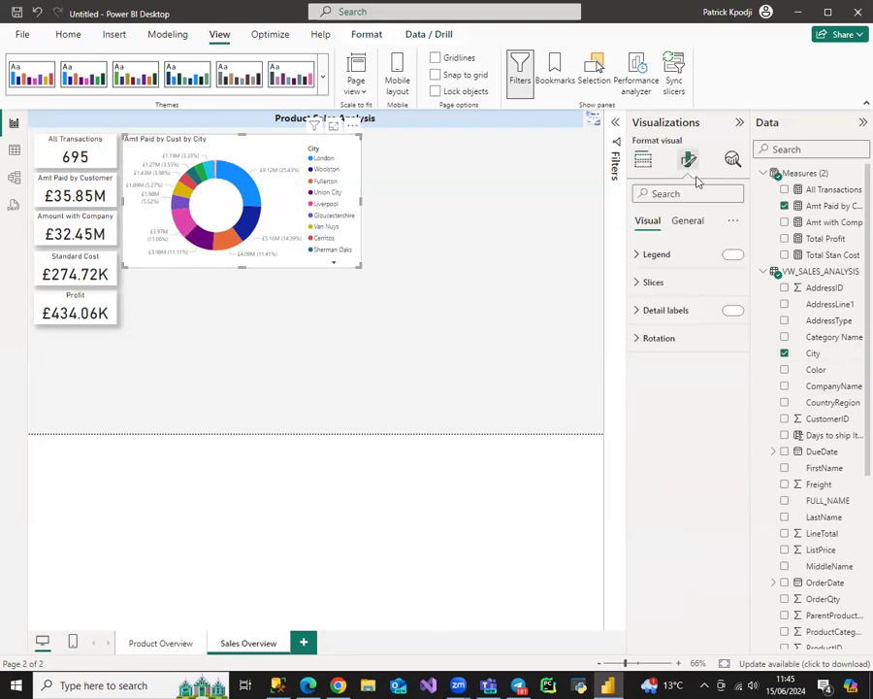
click(687, 223)
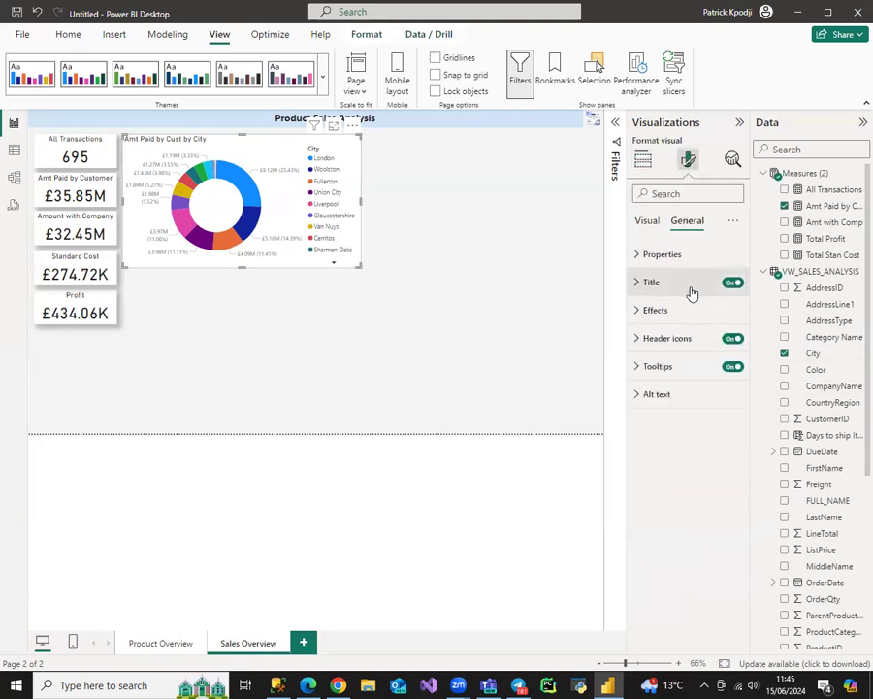
click(675, 283)
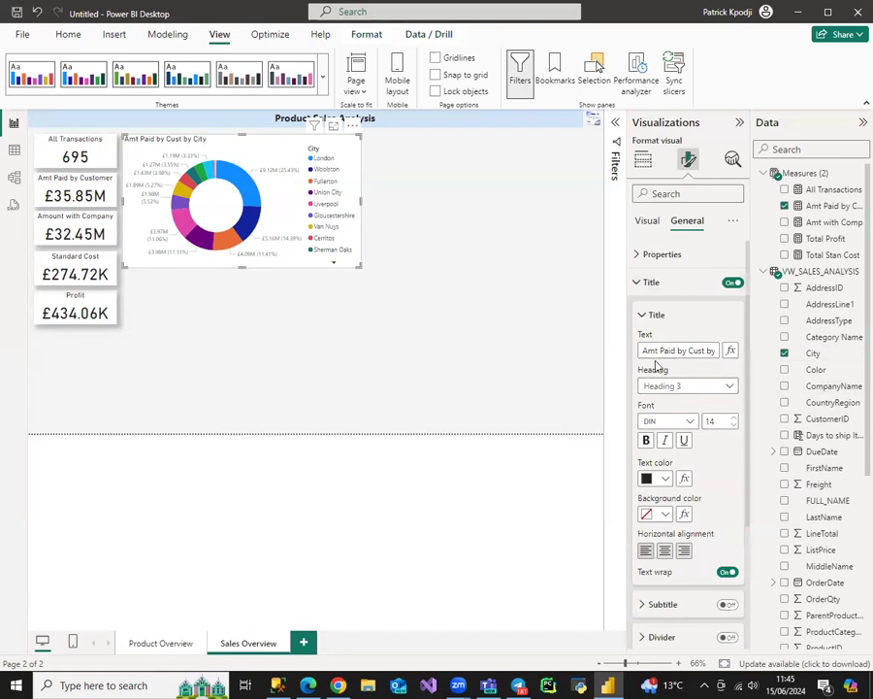
click(704, 349)
key(BackSpace)
key(BackSpace)
key(BackSpace)
key(BackSpace)
key(BackSpace)
key(BackSpace)
key(BackSpace)
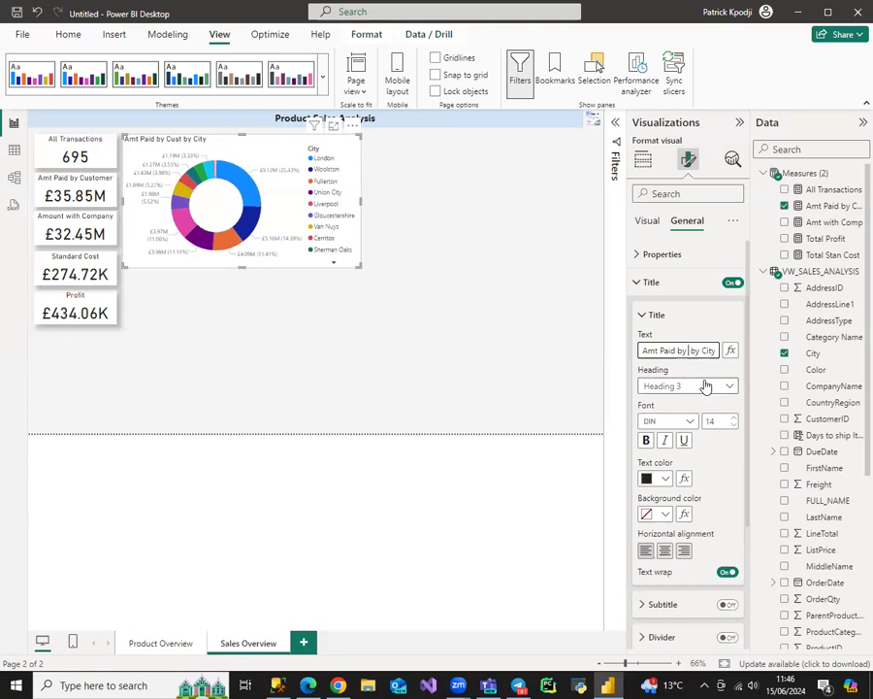
key(BackSpace)
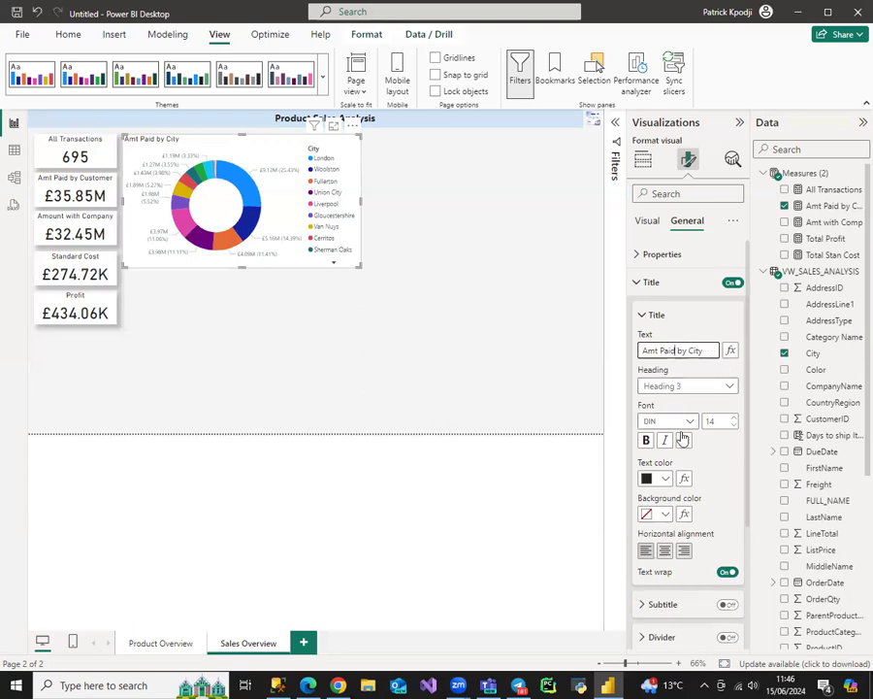
click(665, 551)
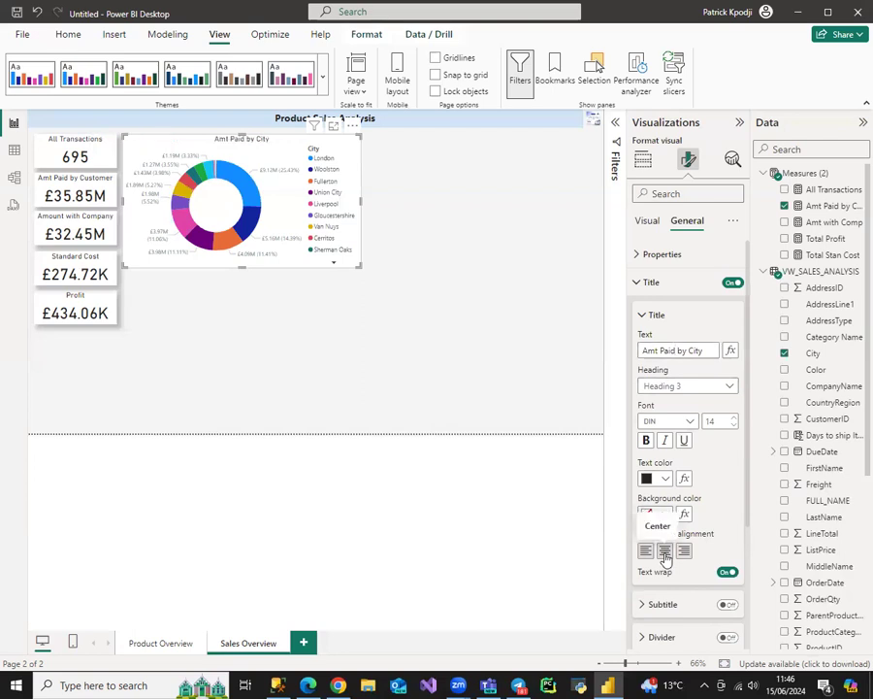
click(685, 441)
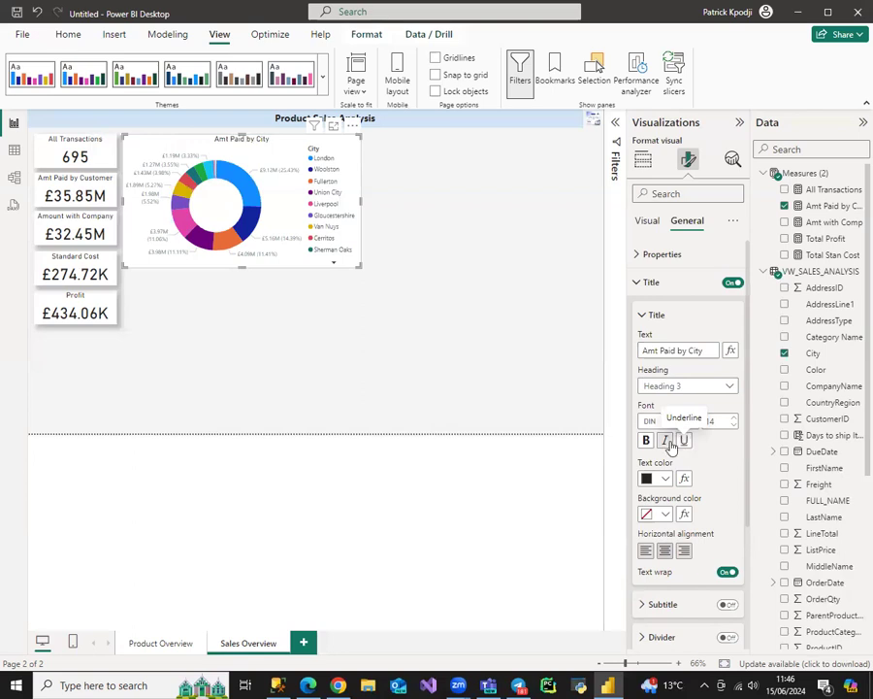
click(666, 441)
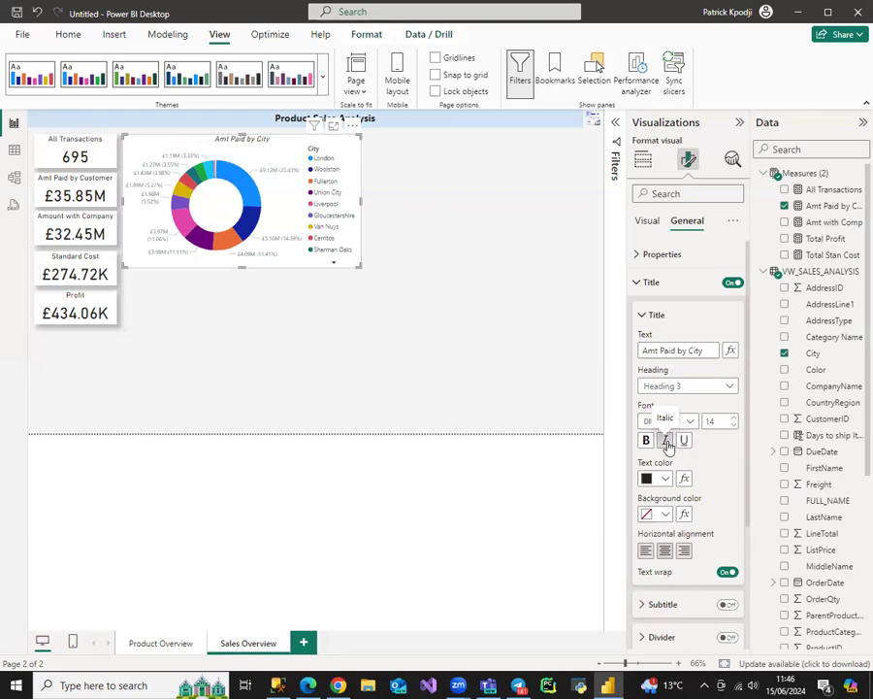
click(667, 443)
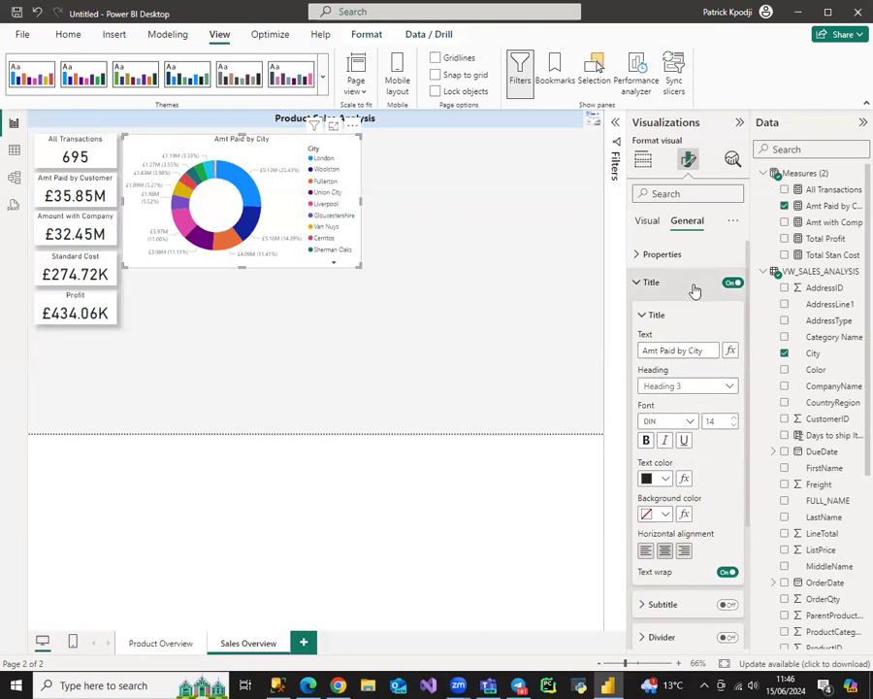
Turn on the shadow effect for the donut chart.
click(650, 282)
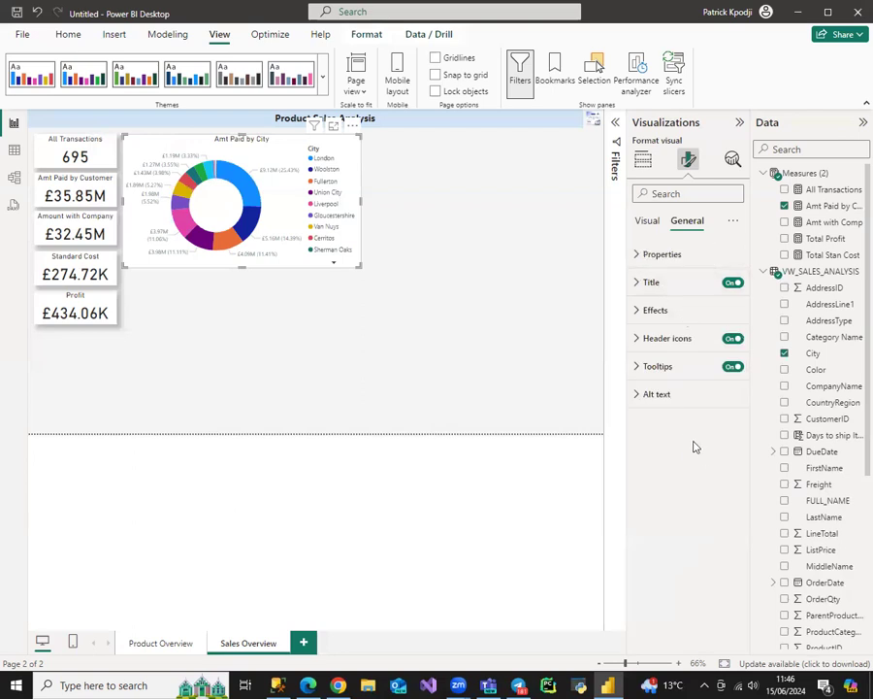
click(668, 311)
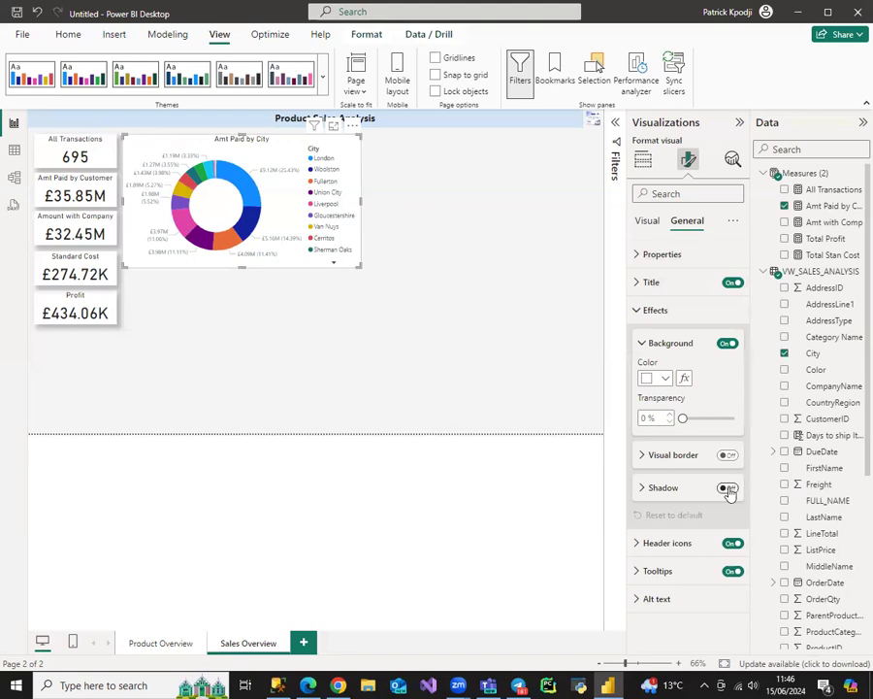
click(491, 288)
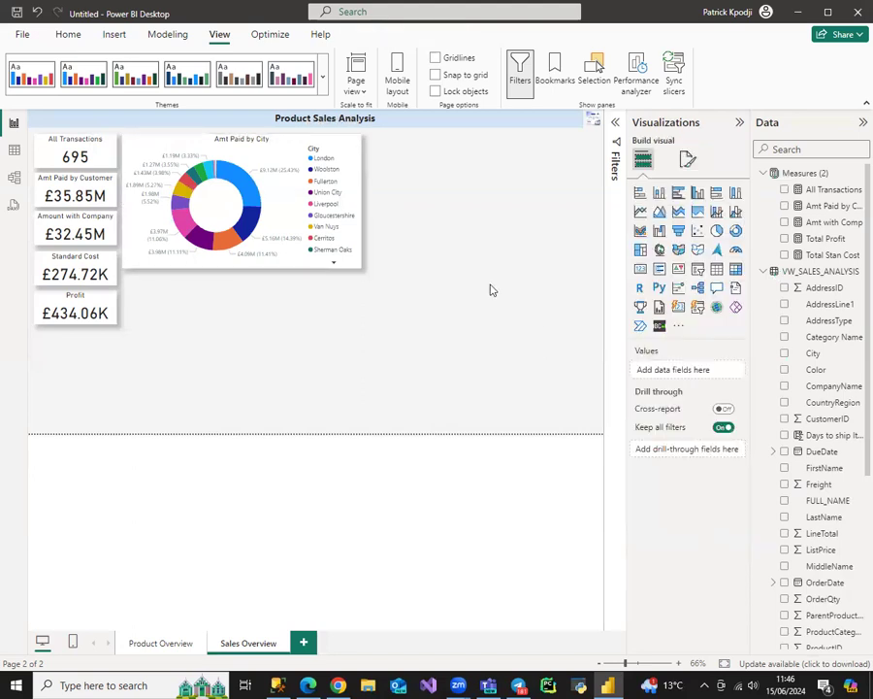
Add a card-width slicer directly below the Profit card, using the Category Name field.
click(691, 272)
drag(508, 207, 116, 344)
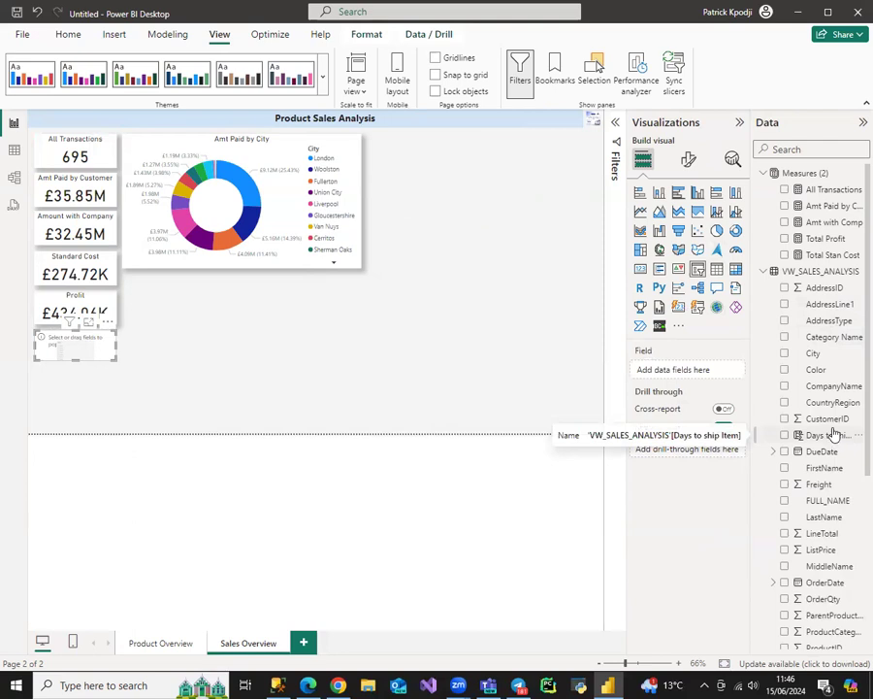
scroll(831, 417, down, 3)
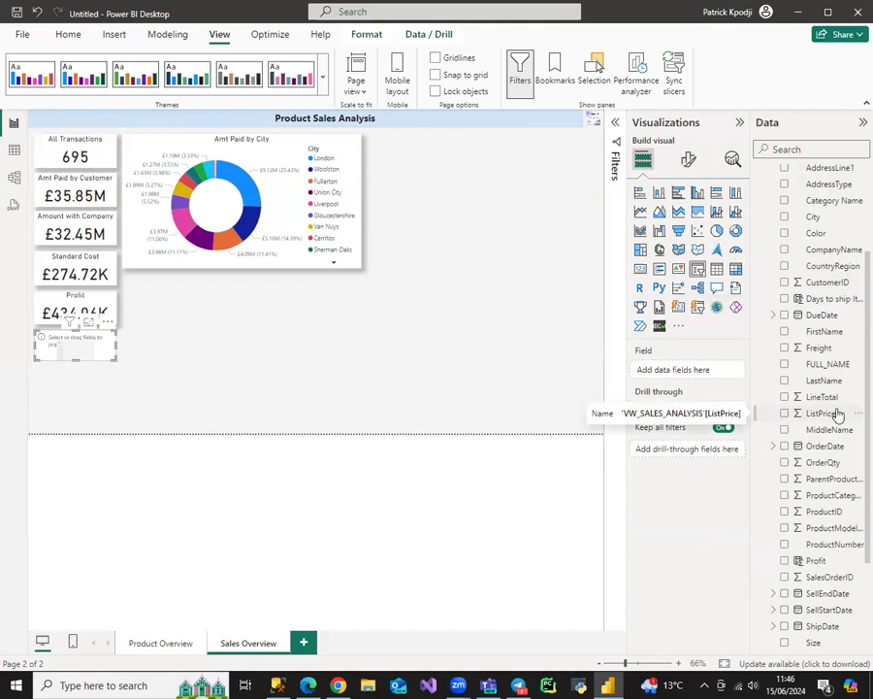
scroll(837, 415, down, 3)
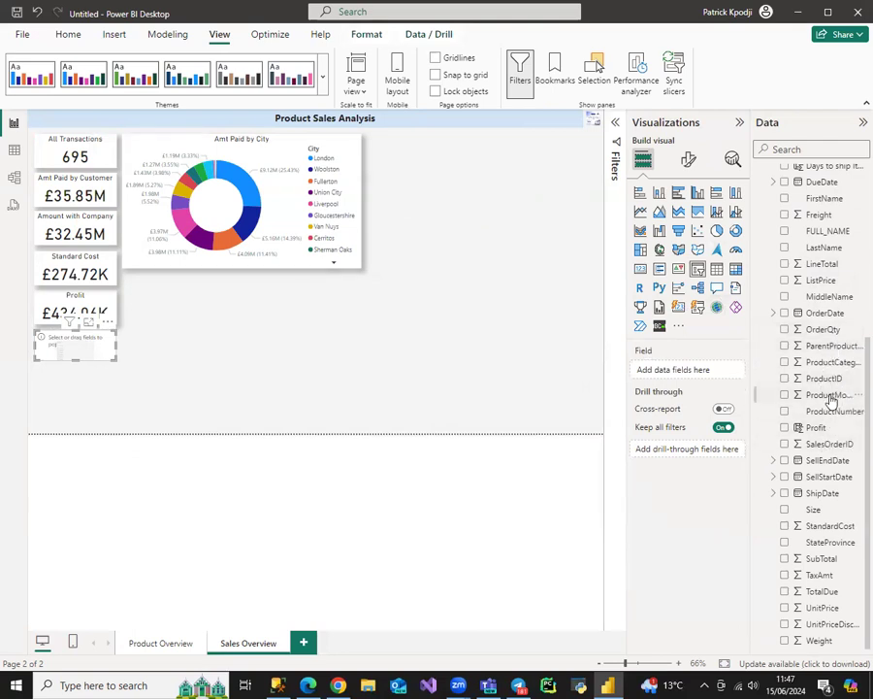
scroll(825, 380, up, 5)
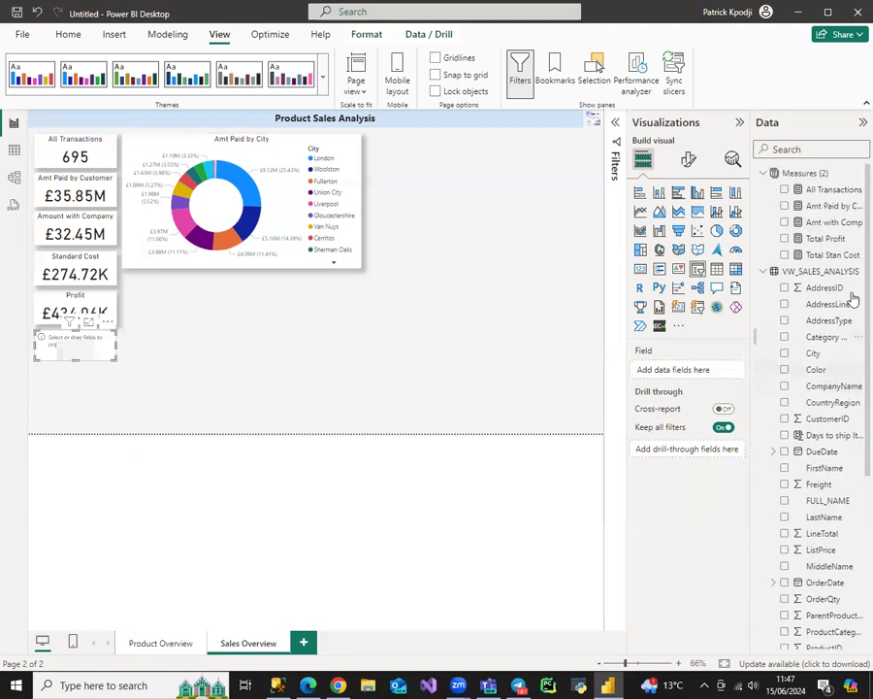
click(784, 337)
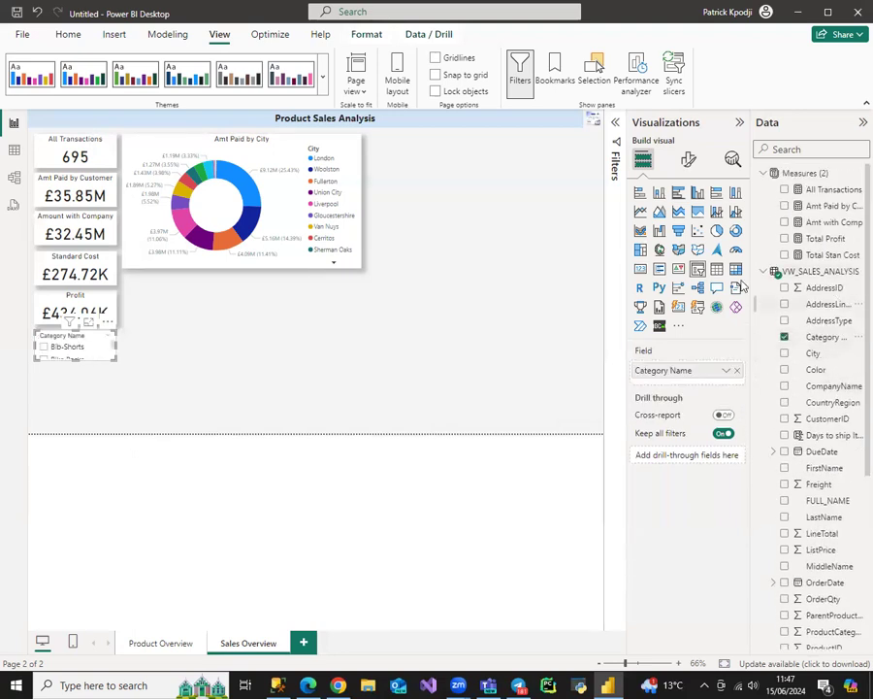
Set the Category Name slicer's style to Dropdown.
click(687, 160)
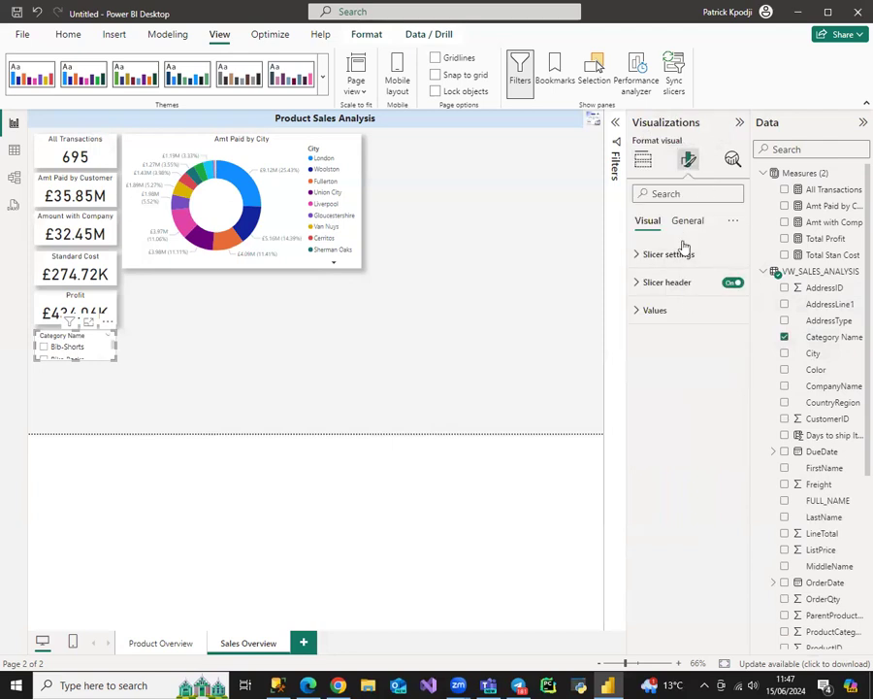
click(670, 255)
click(651, 323)
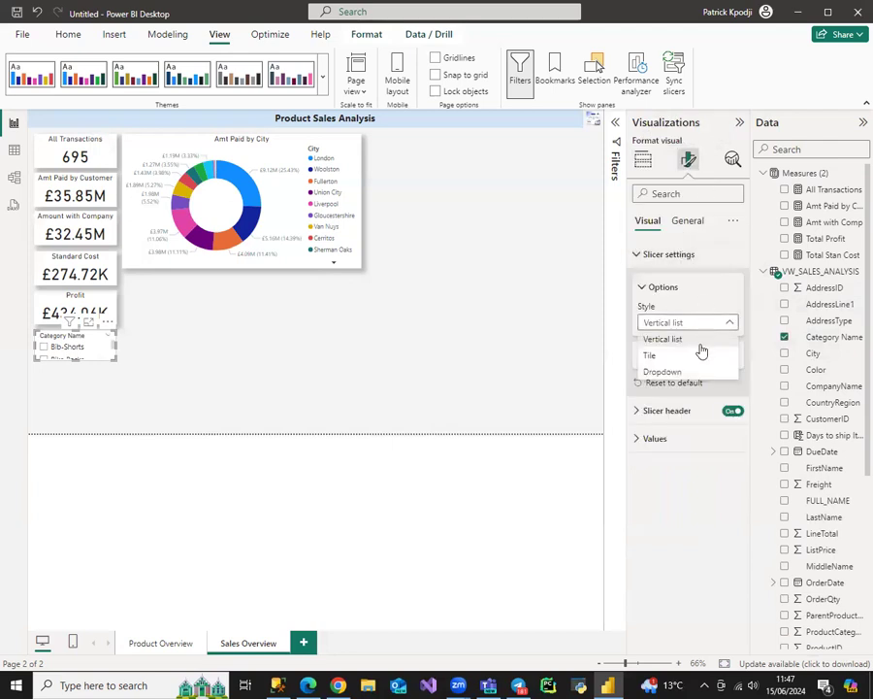
click(681, 369)
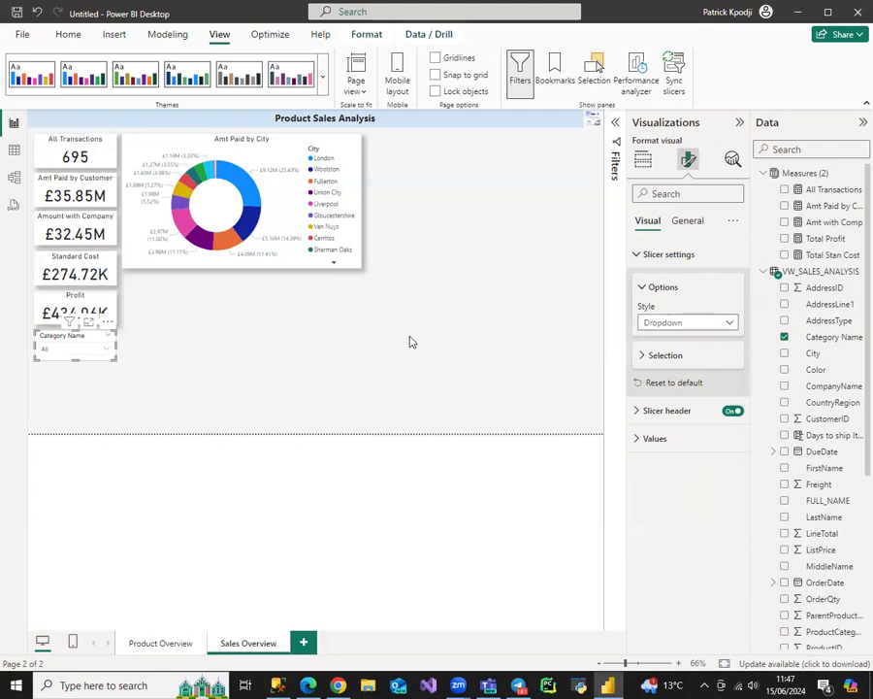
Test the Category Name slicer with Bib-Shorts, Bike Racks, Bike Stands and Bottles and Cages, and clear the selection.
click(109, 323)
click(136, 340)
click(106, 348)
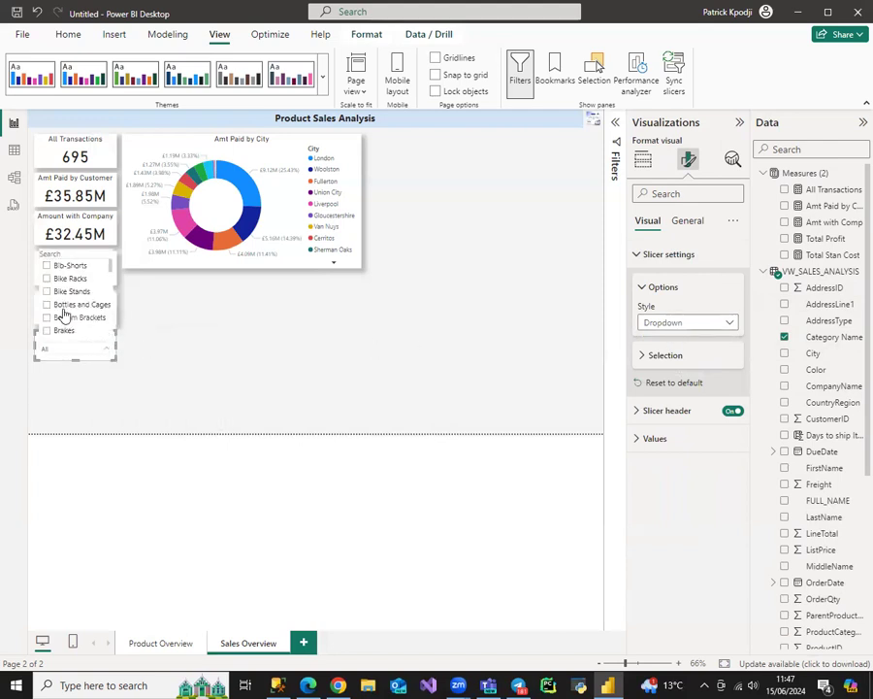
click(47, 266)
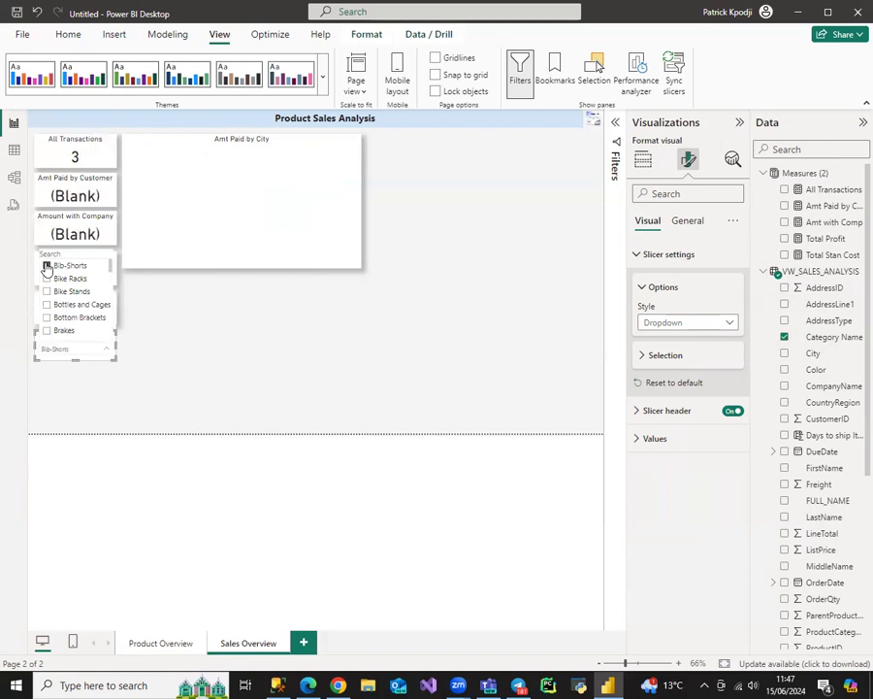
click(47, 278)
click(46, 291)
click(47, 305)
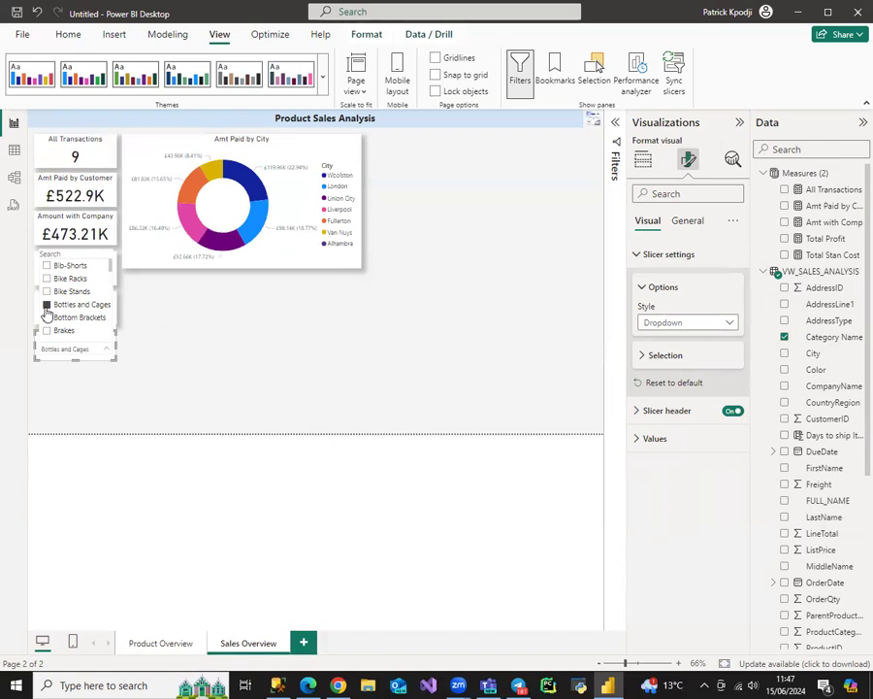
click(46, 306)
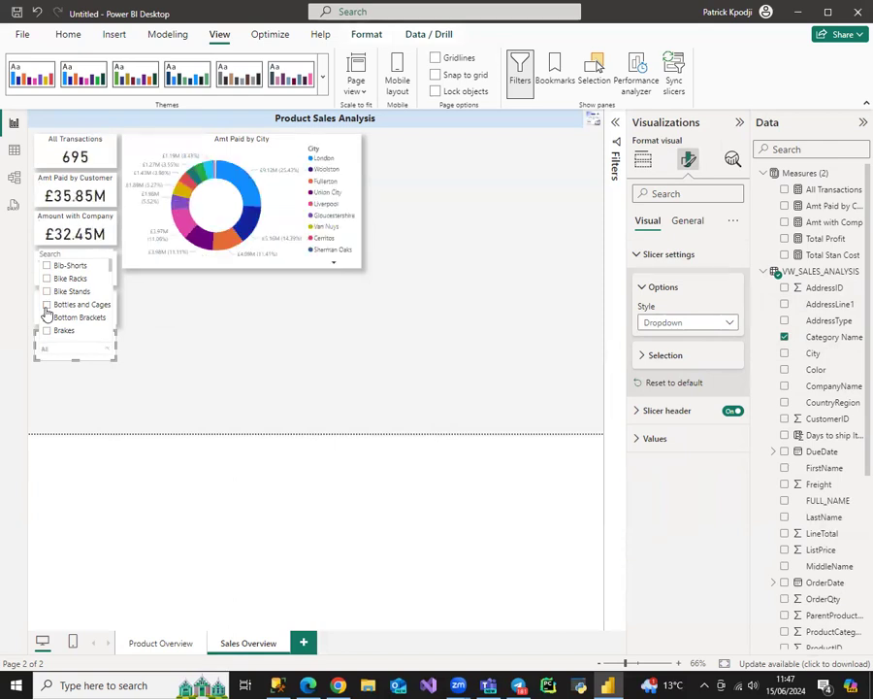
click(165, 321)
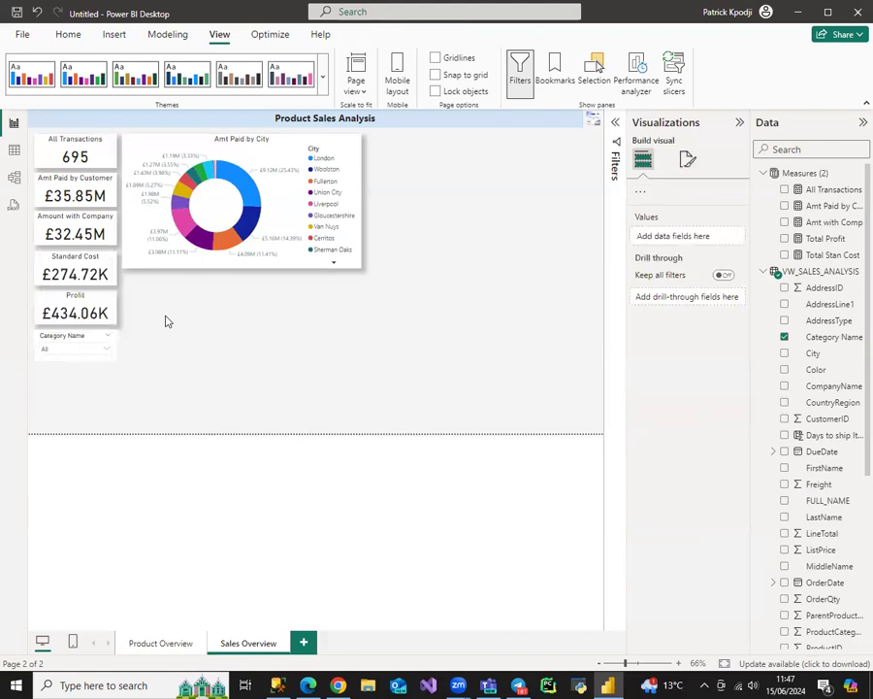
Turn on the shadow effect for the Category Name slicer and deselect it.
click(60, 335)
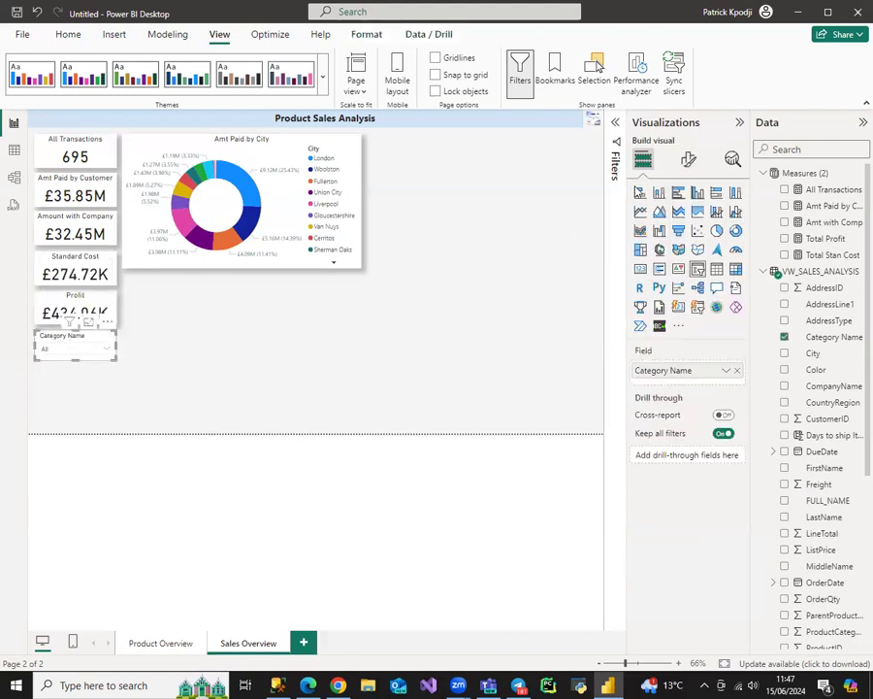
click(687, 160)
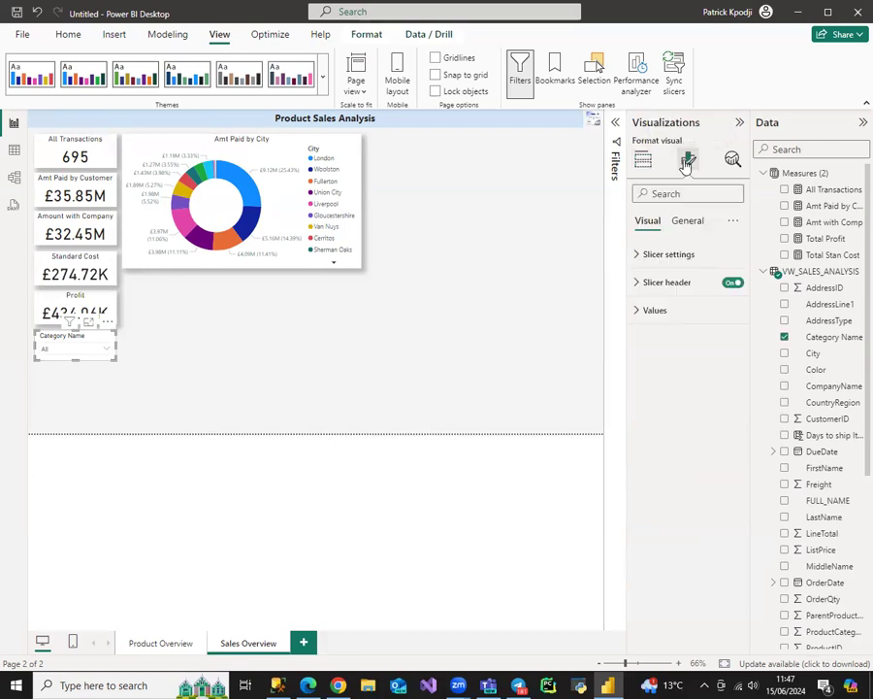
click(696, 256)
click(687, 254)
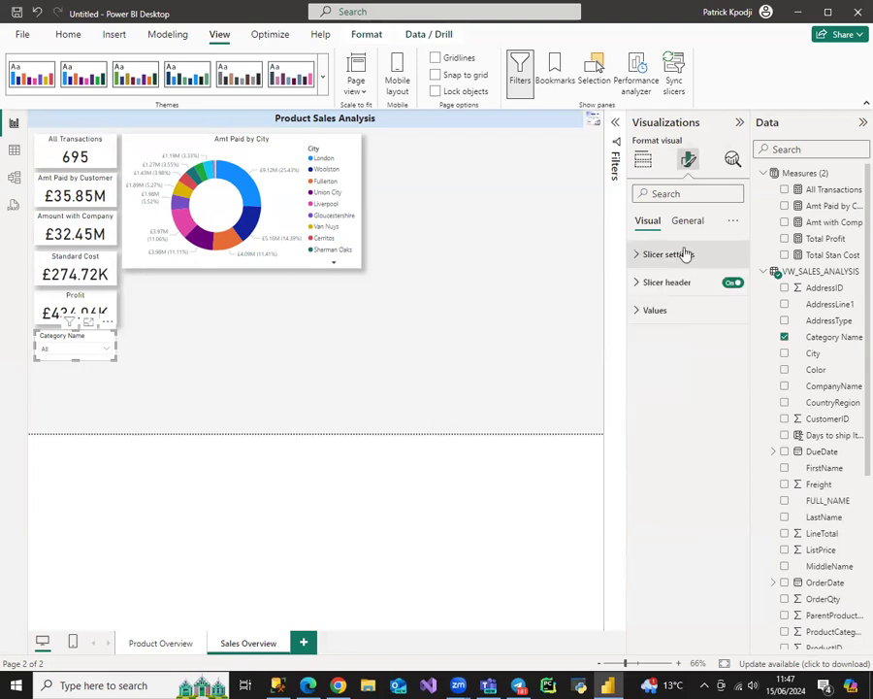
click(687, 222)
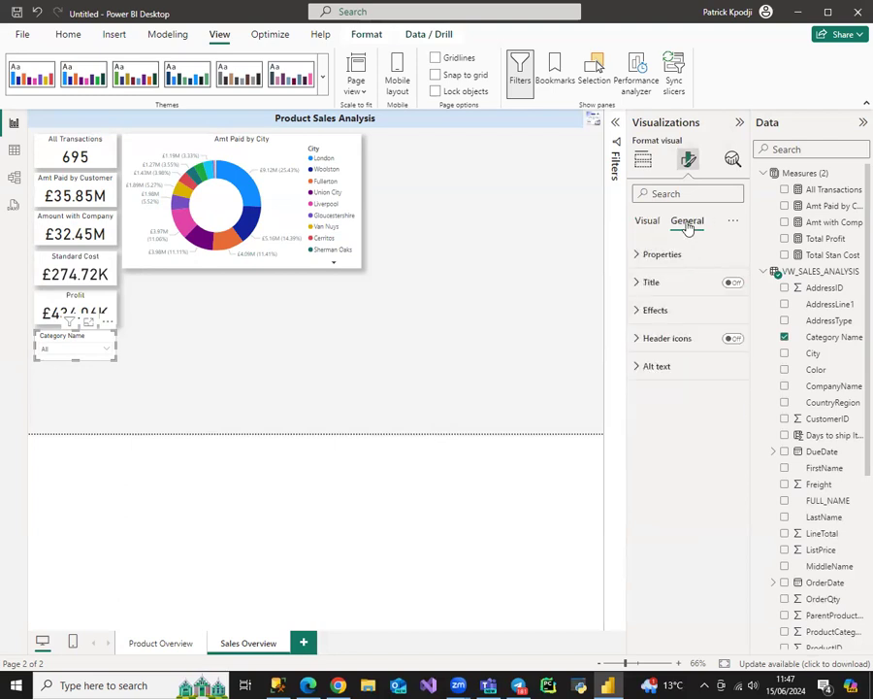
click(693, 315)
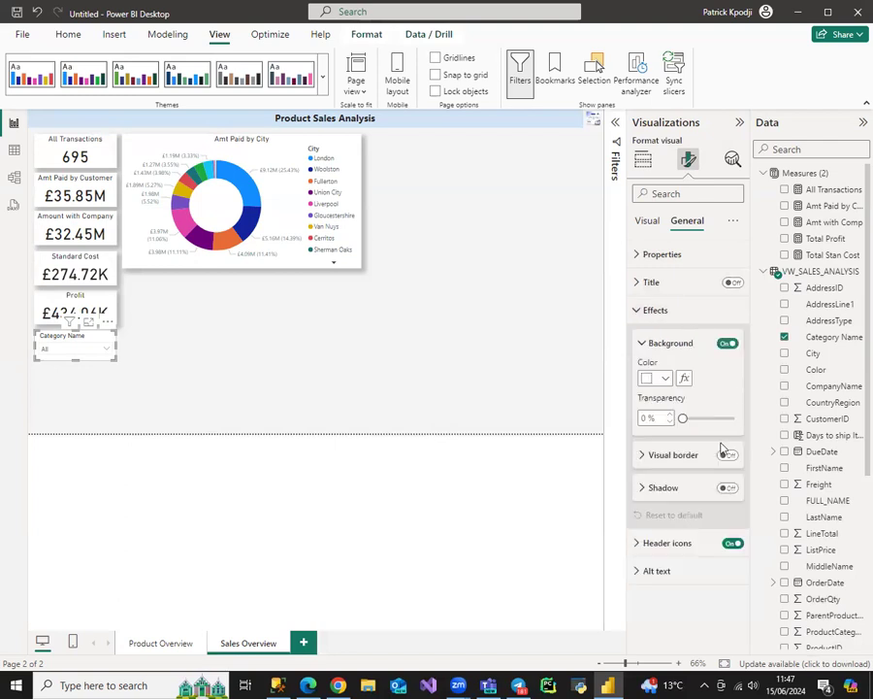
click(727, 488)
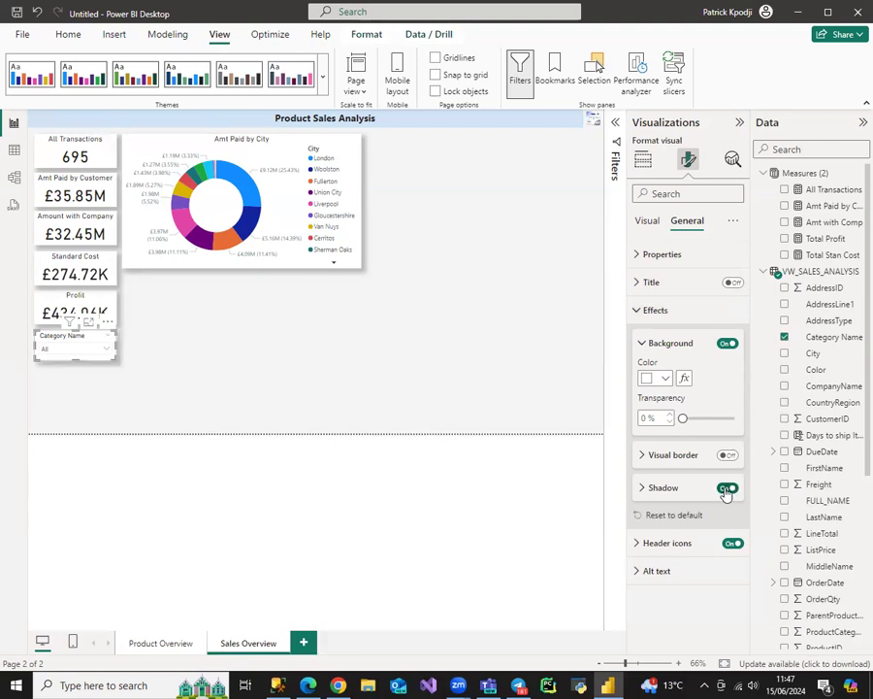
click(476, 358)
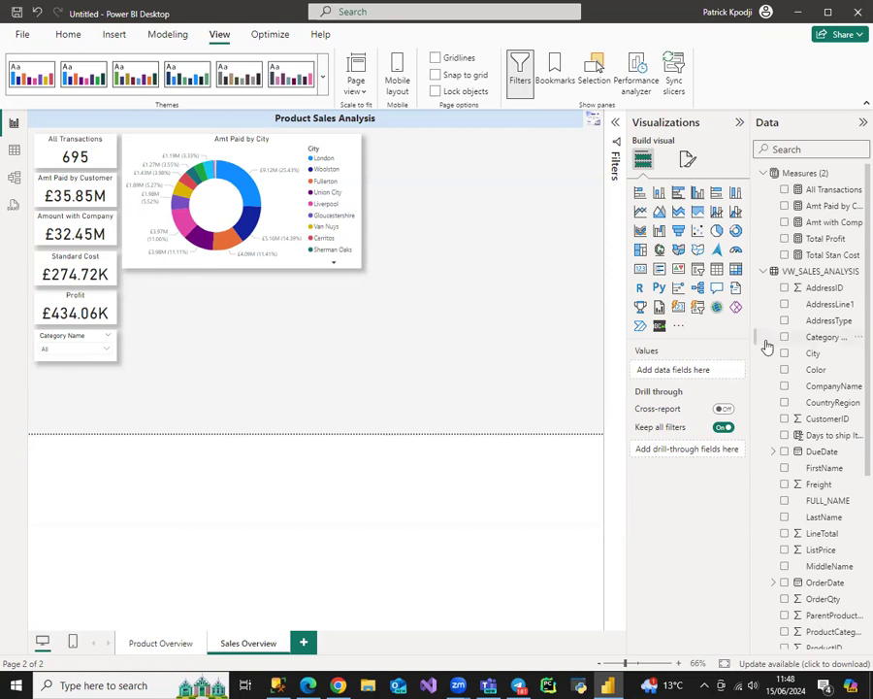
Add a line chart beside the donut chart, filling the remaining page width, with Total Profit on the Y-axis.
click(109, 356)
click(639, 213)
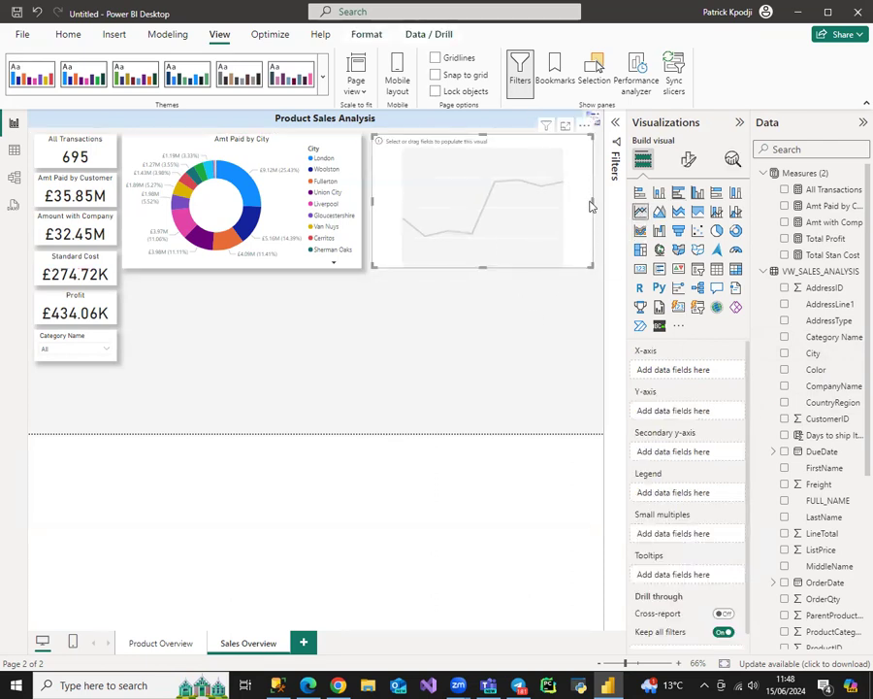
drag(597, 205, 597, 201)
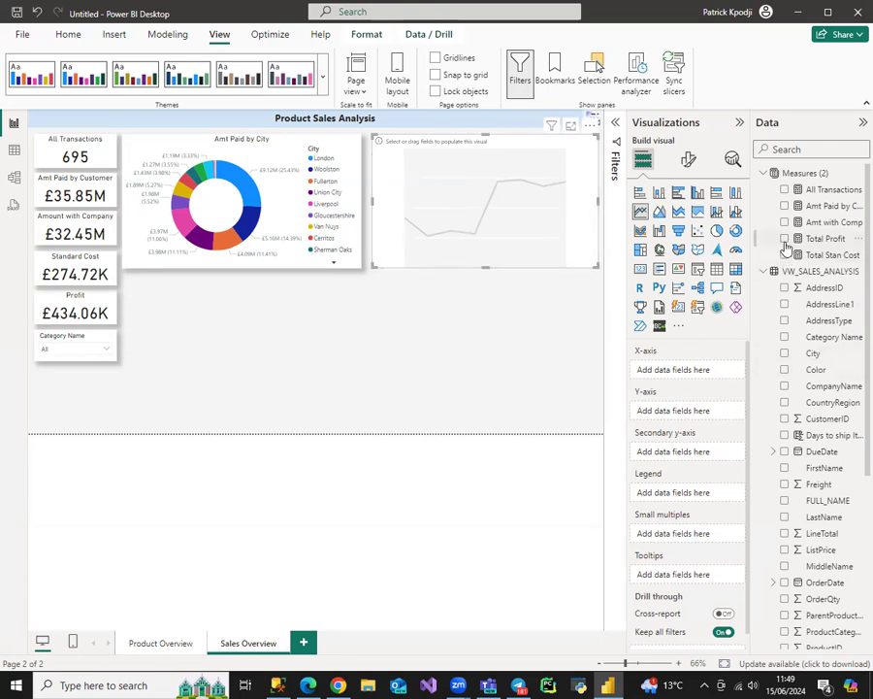
click(784, 239)
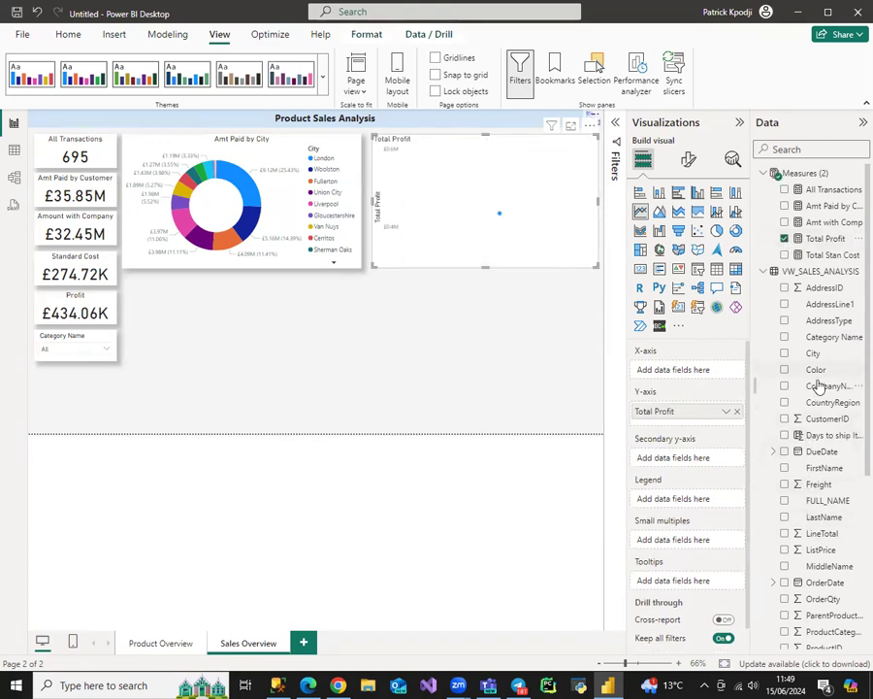
Examine which distinct dates the DueDate and OrderDate columns of the VW_SALES_ANALYSIS table contain.
scroll(804, 473, down, 5)
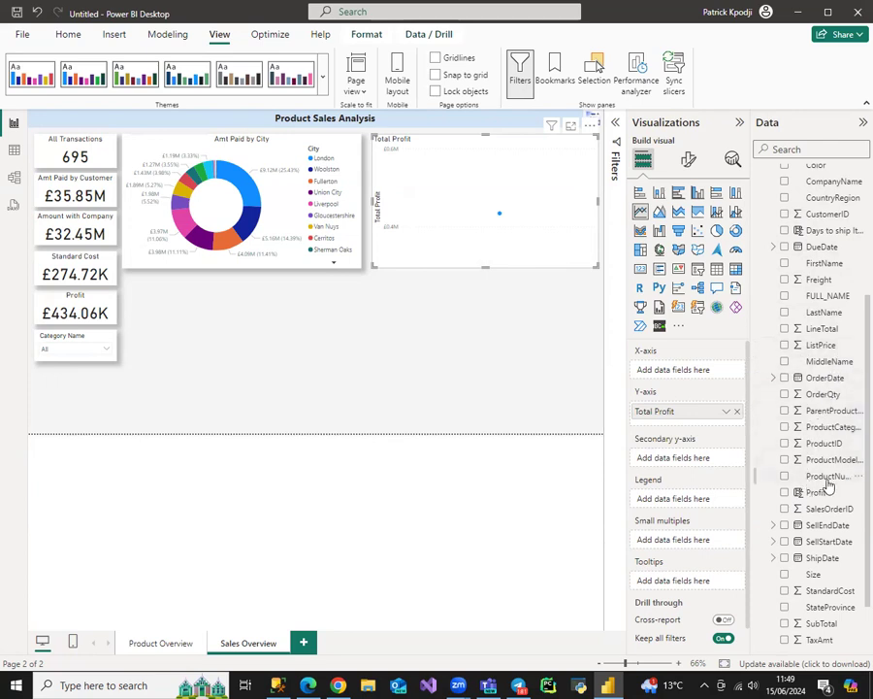
scroll(823, 442, down, 2)
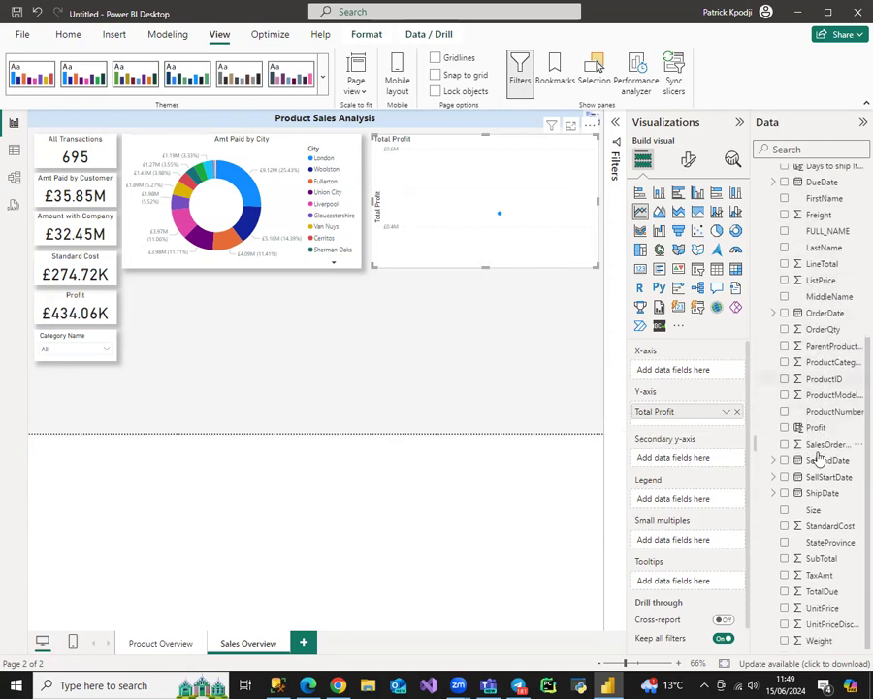
click(12, 150)
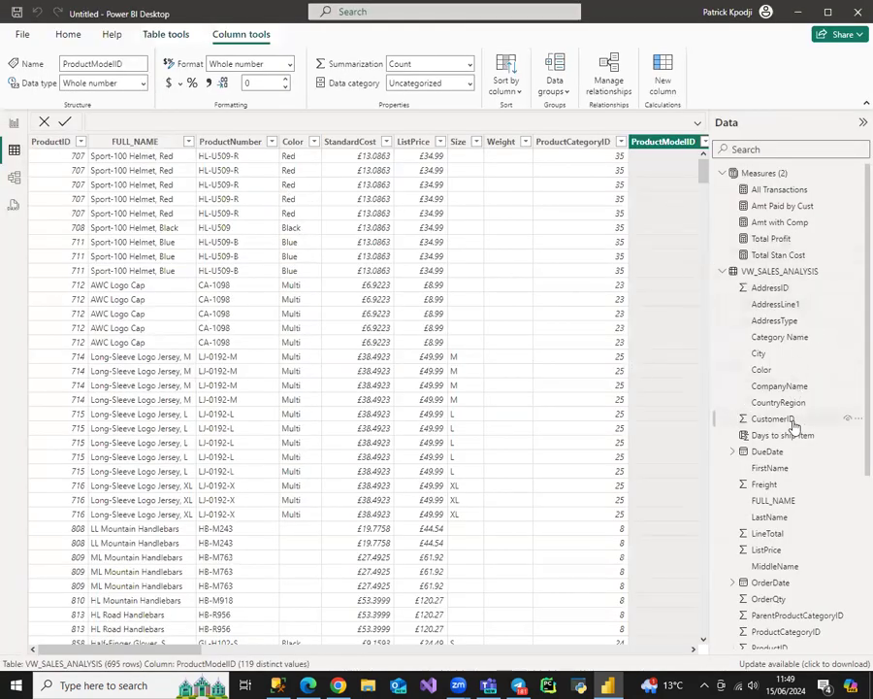
click(731, 454)
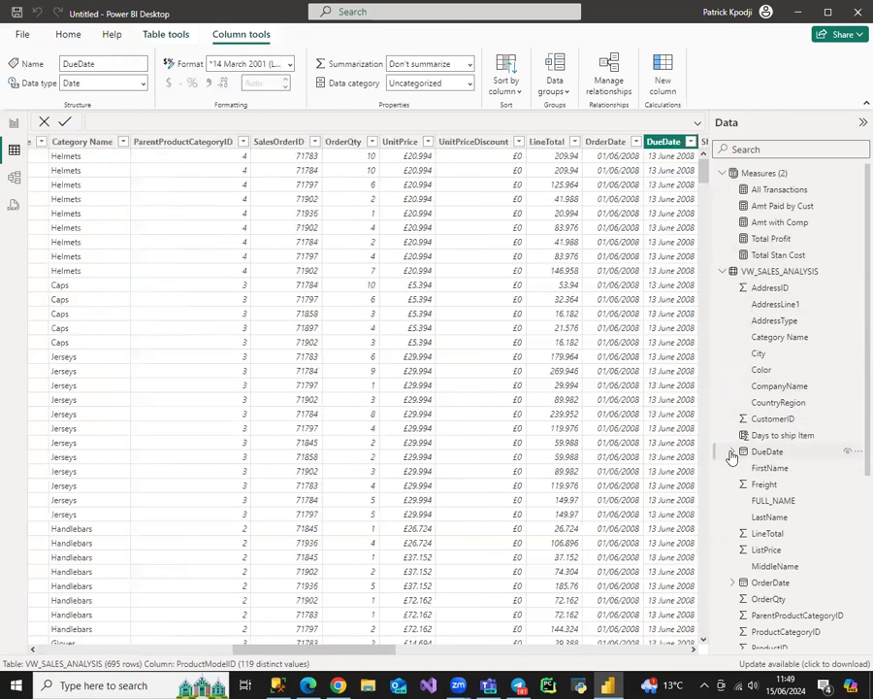
click(732, 454)
click(742, 469)
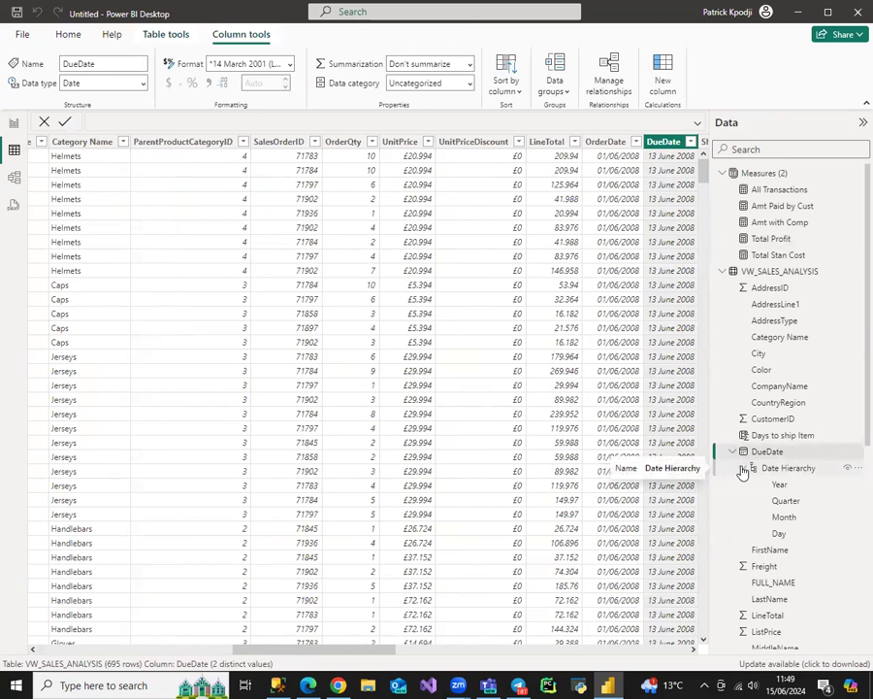
click(690, 141)
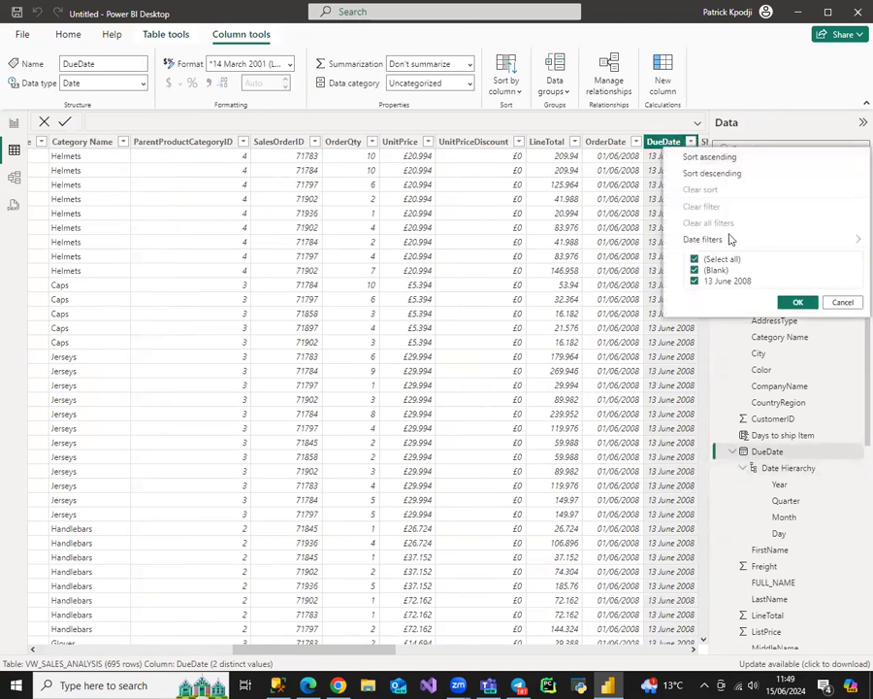
click(614, 125)
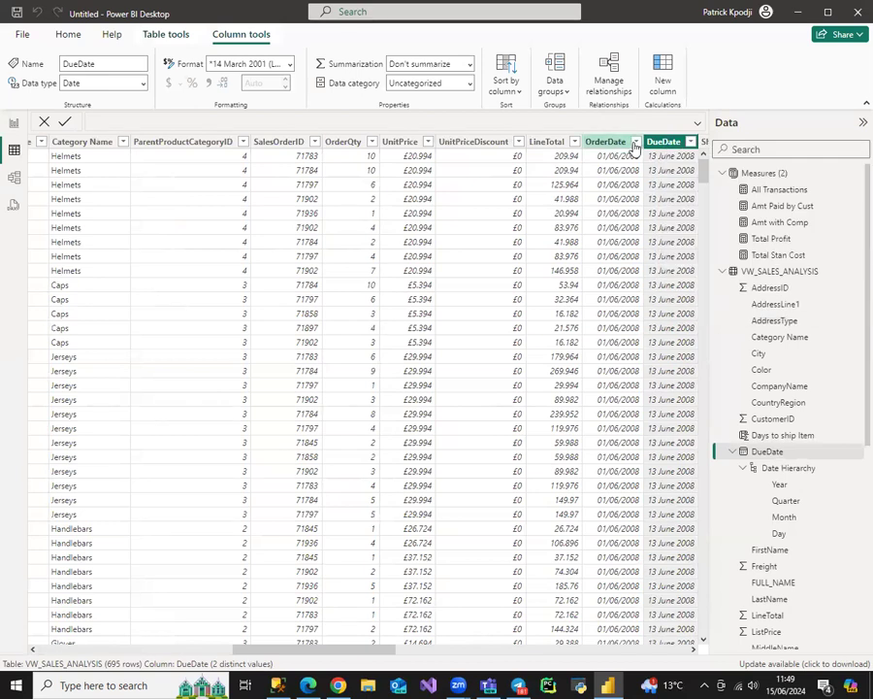
click(637, 143)
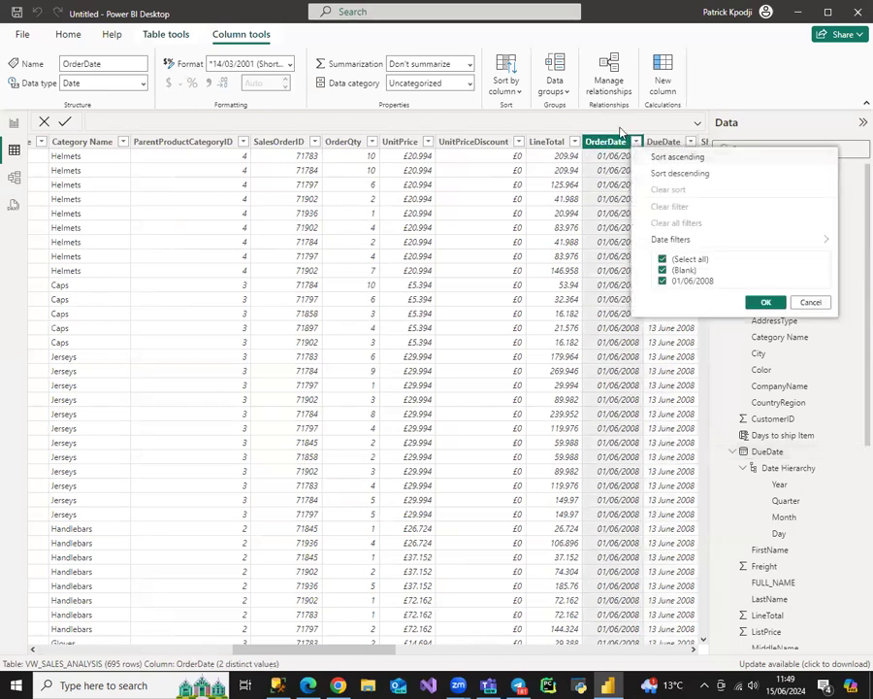
click(621, 131)
click(574, 142)
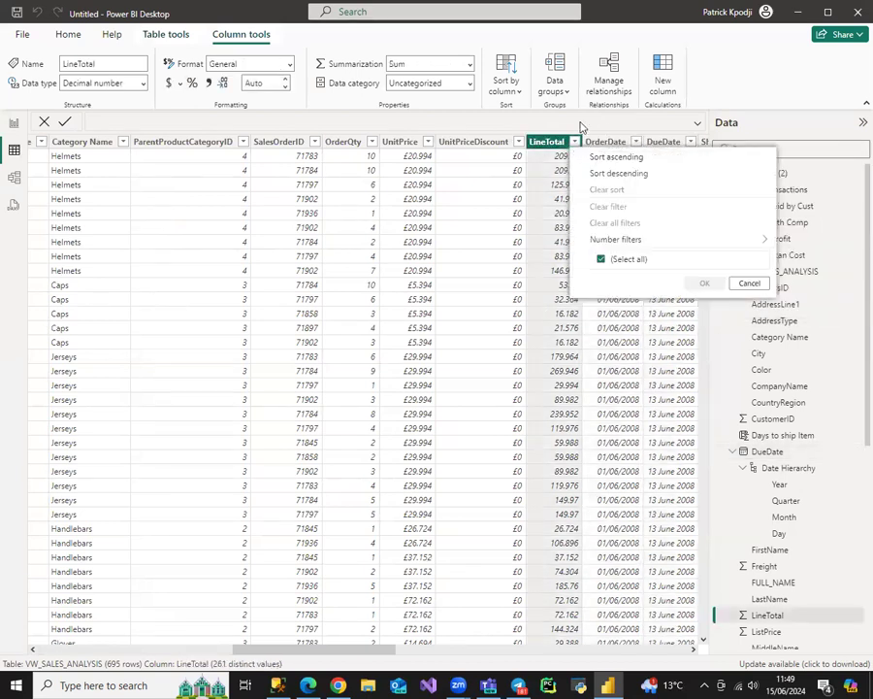
click(521, 512)
Examine the distinct dates in the SellStartDate column of the VW_SALES_ANALYSIS table.
drag(362, 645, 168, 648)
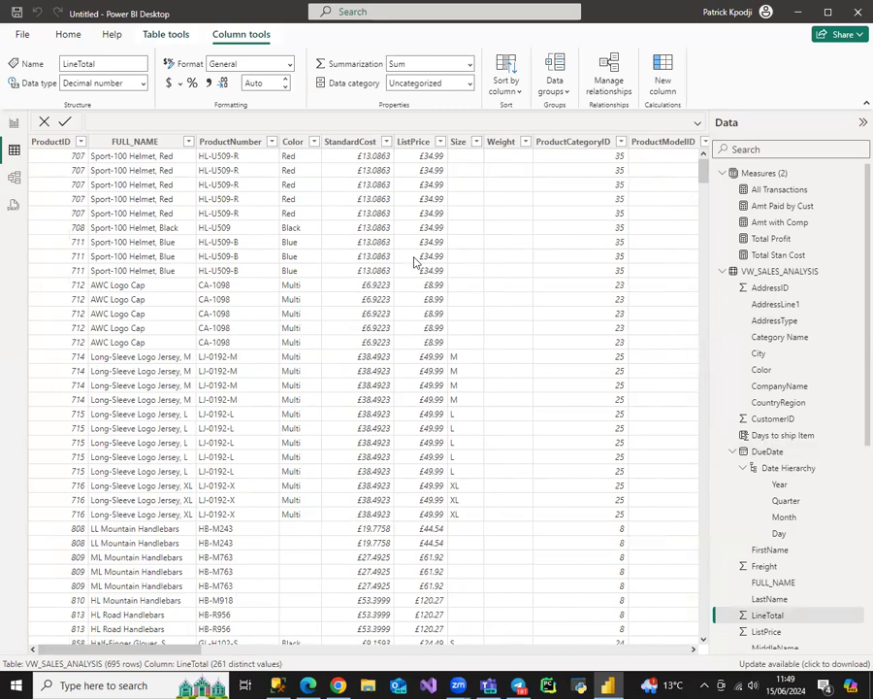
drag(169, 645, 261, 653)
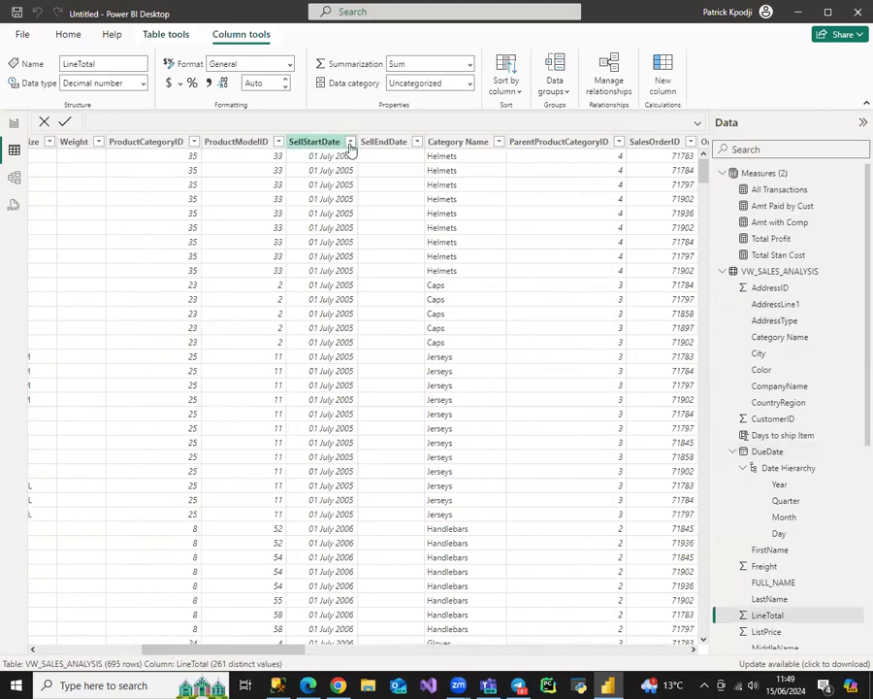
click(350, 143)
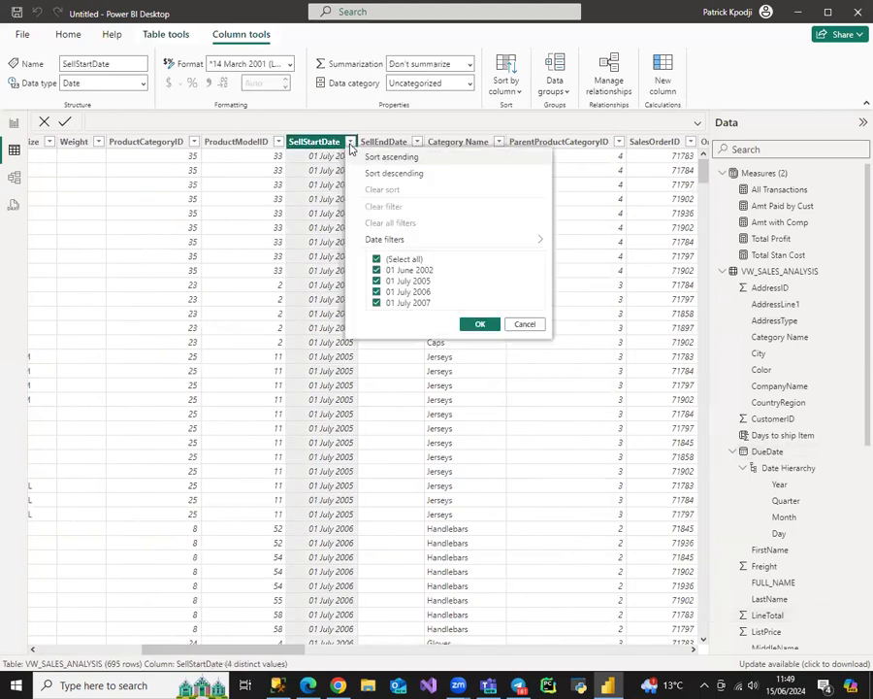
click(282, 117)
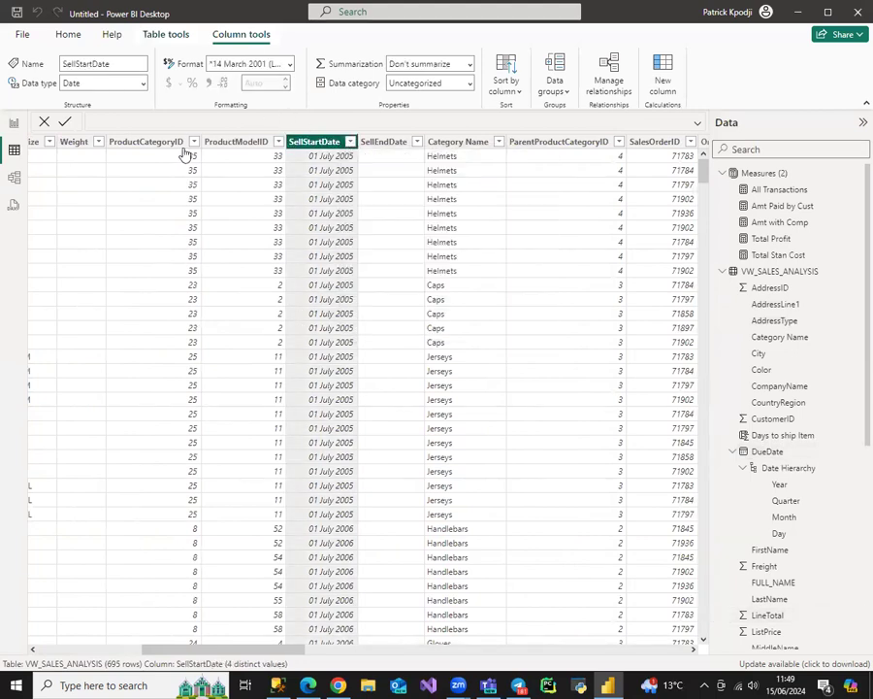
Look at the SellStartDate hierarchy in the report fields, and check the distinct dates in the SellEndDate column.
click(15, 124)
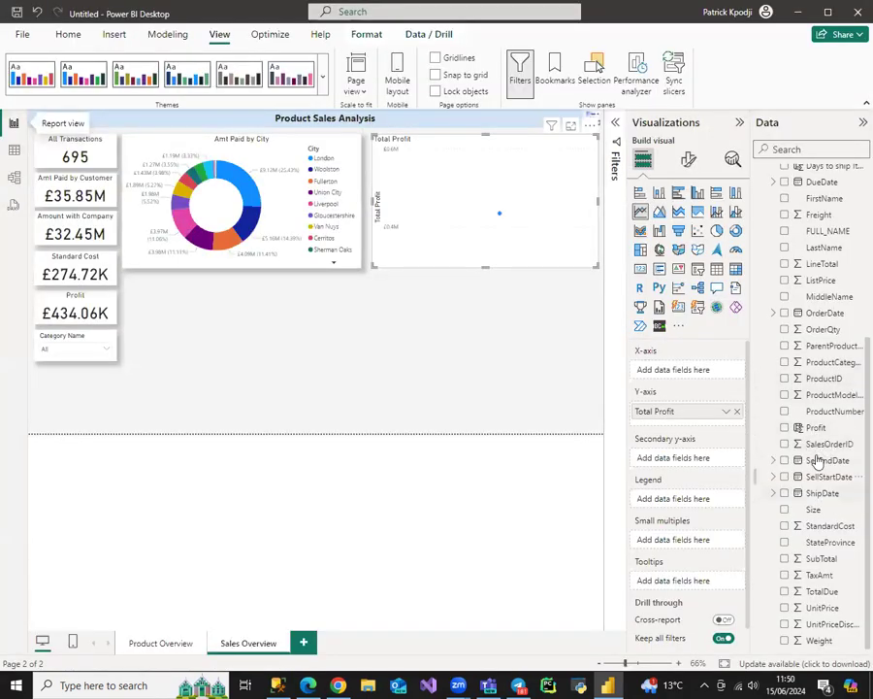
click(774, 477)
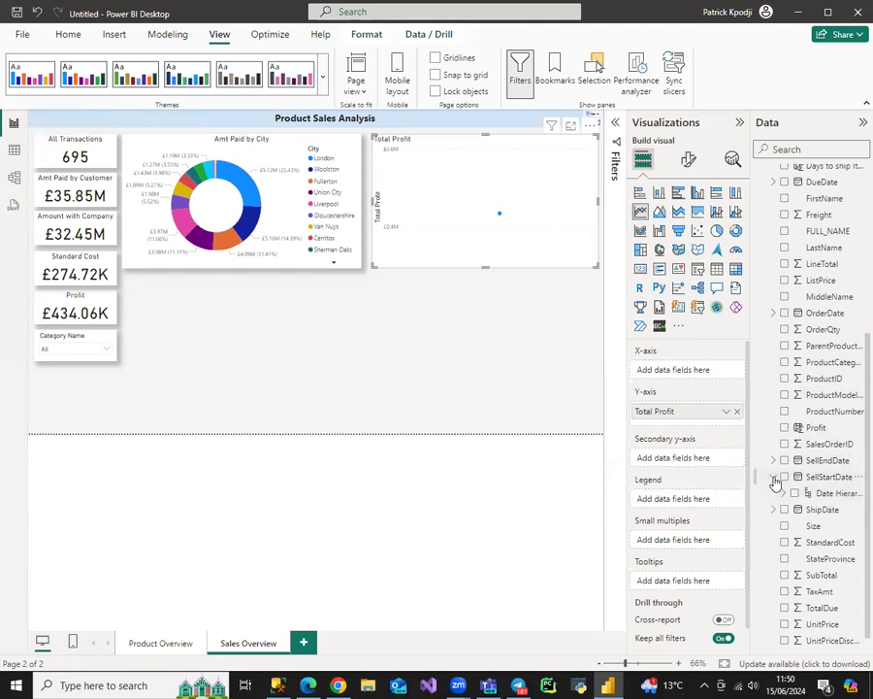
click(773, 477)
click(14, 150)
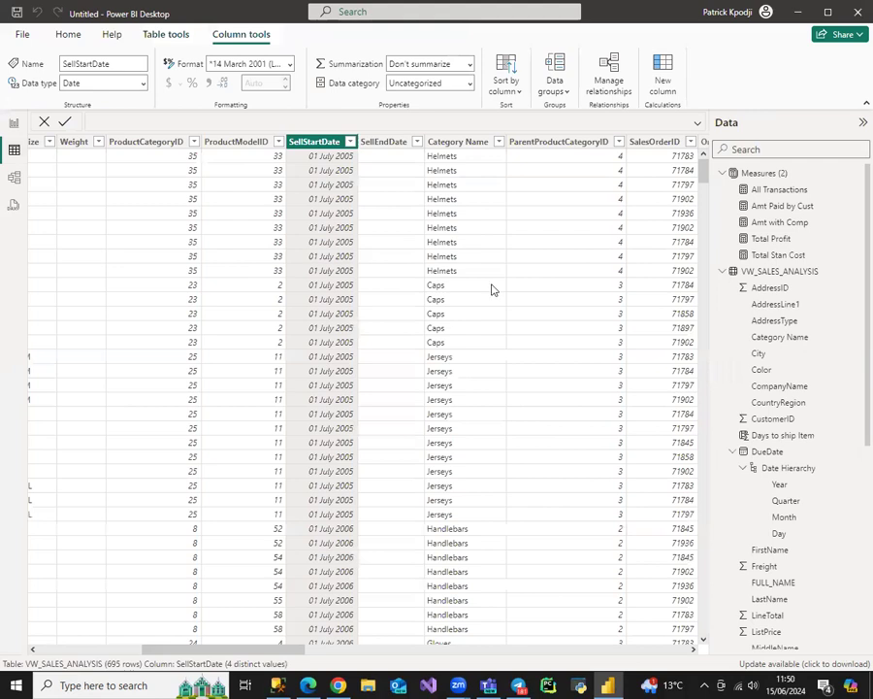
click(419, 143)
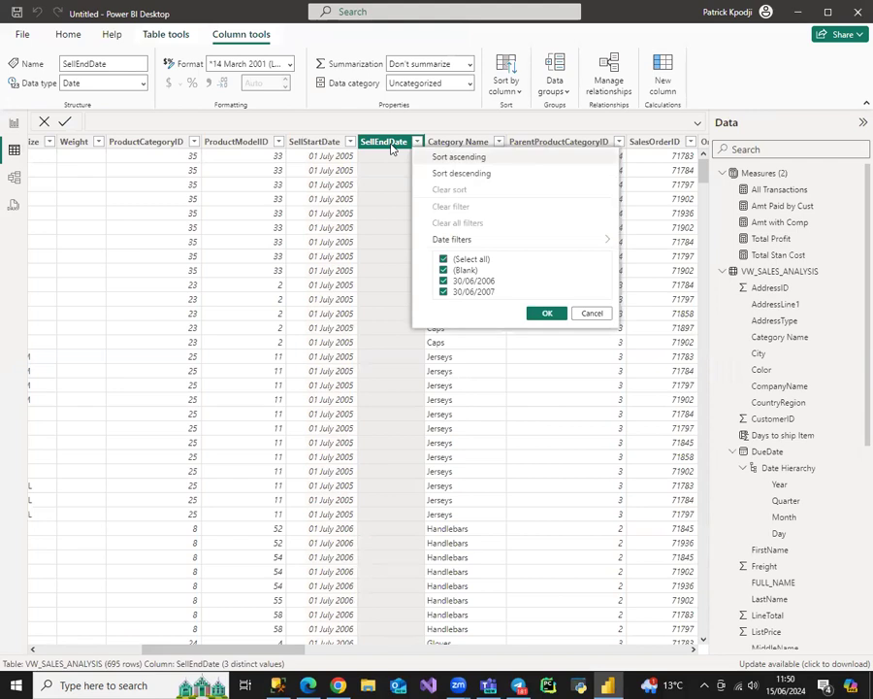
Return to the report and put the Year level of the SellStartDate hierarchy on the line chart's X-axis.
click(13, 124)
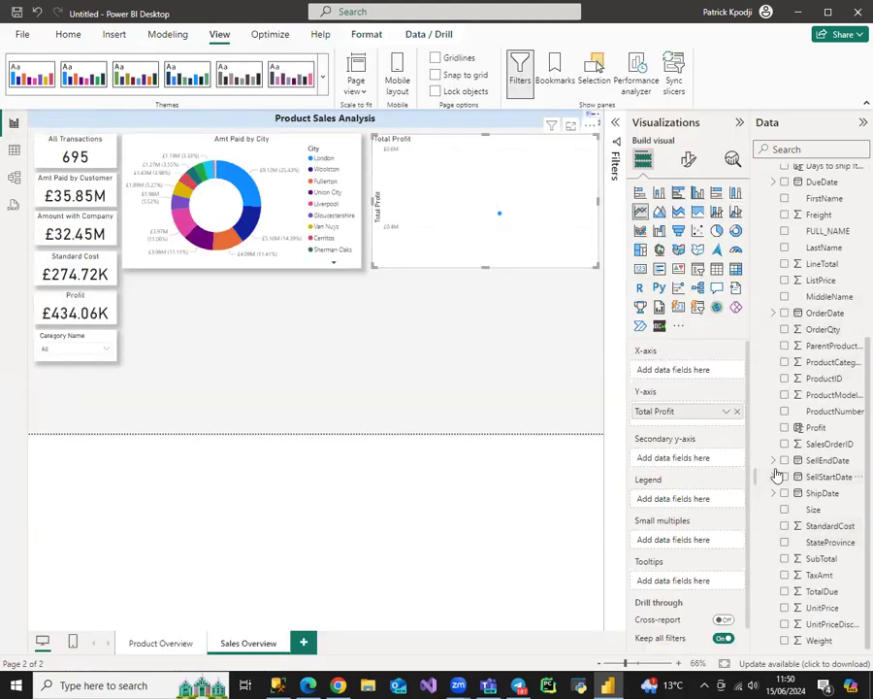
click(774, 476)
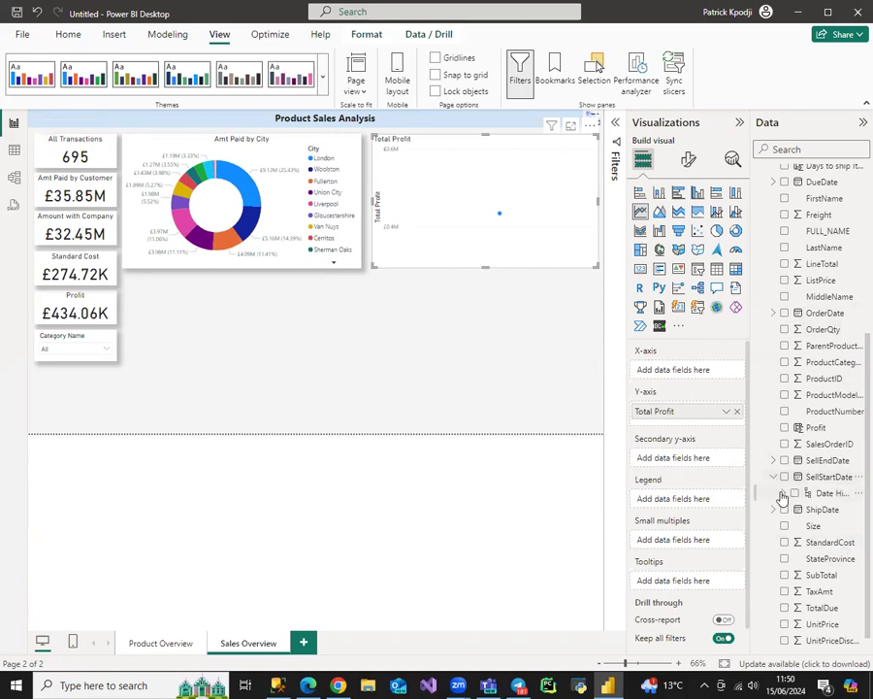
click(804, 511)
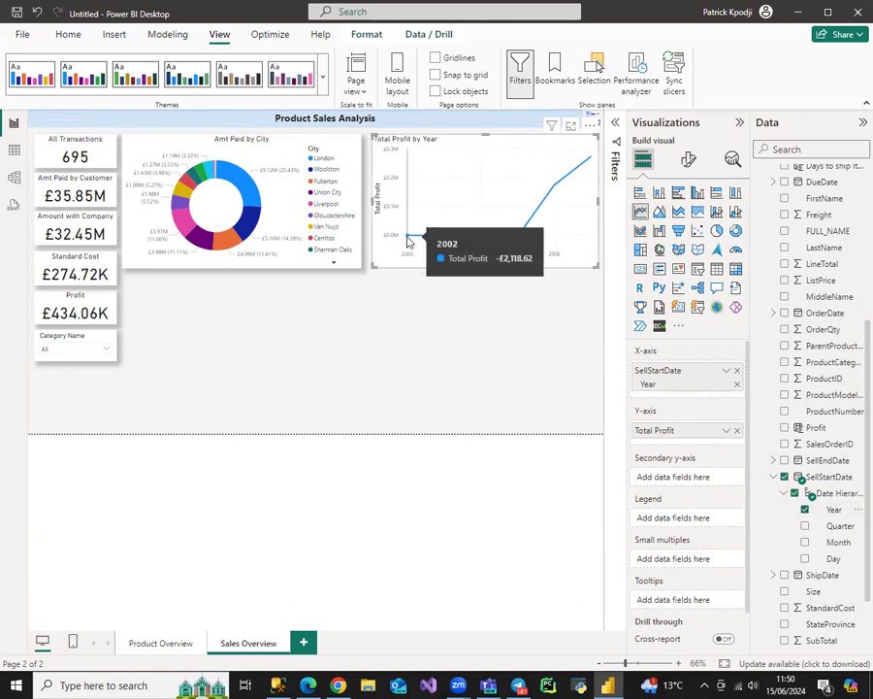
mouse_move(505, 243)
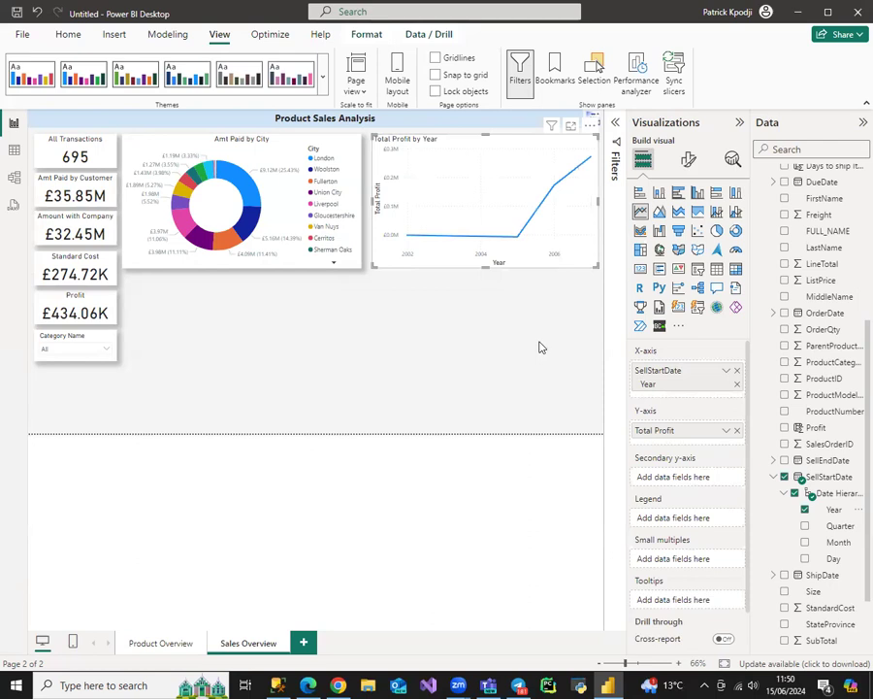
Add the Total Stan Cost measure to the line chart's Y-axis as a second line.
scroll(784, 334, up, 4)
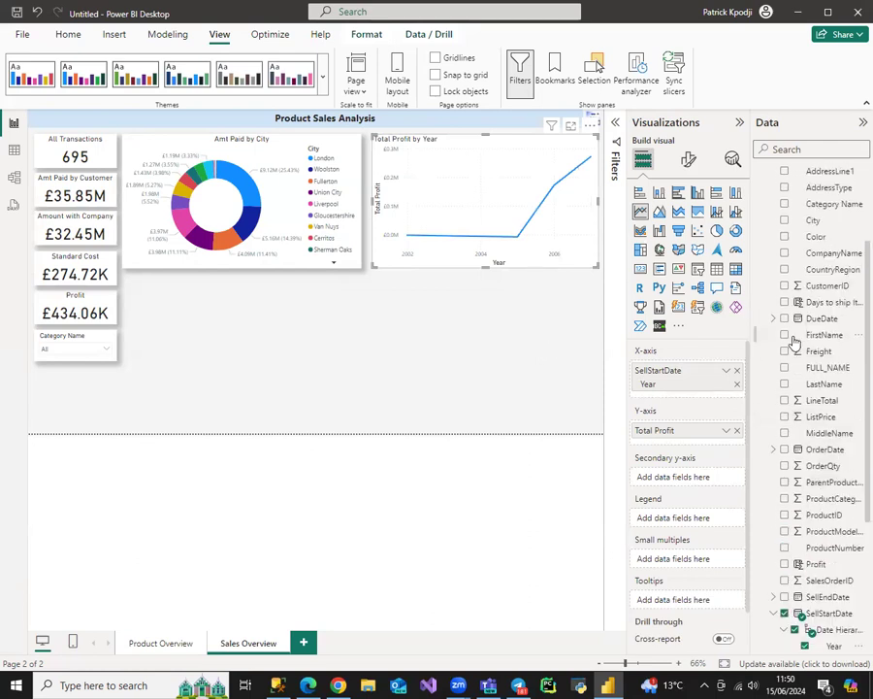
scroll(802, 340, up, 2)
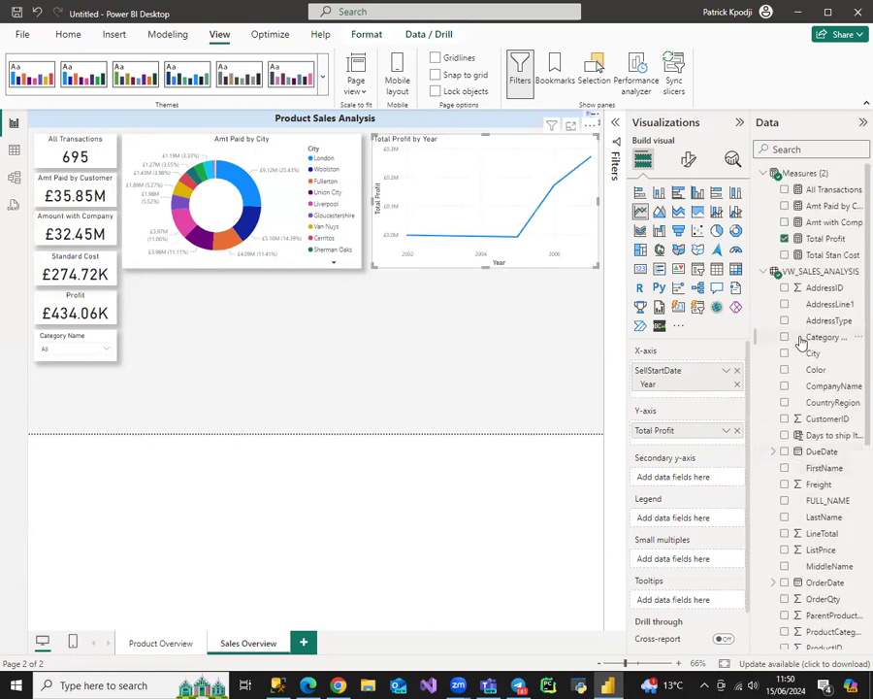
click(784, 254)
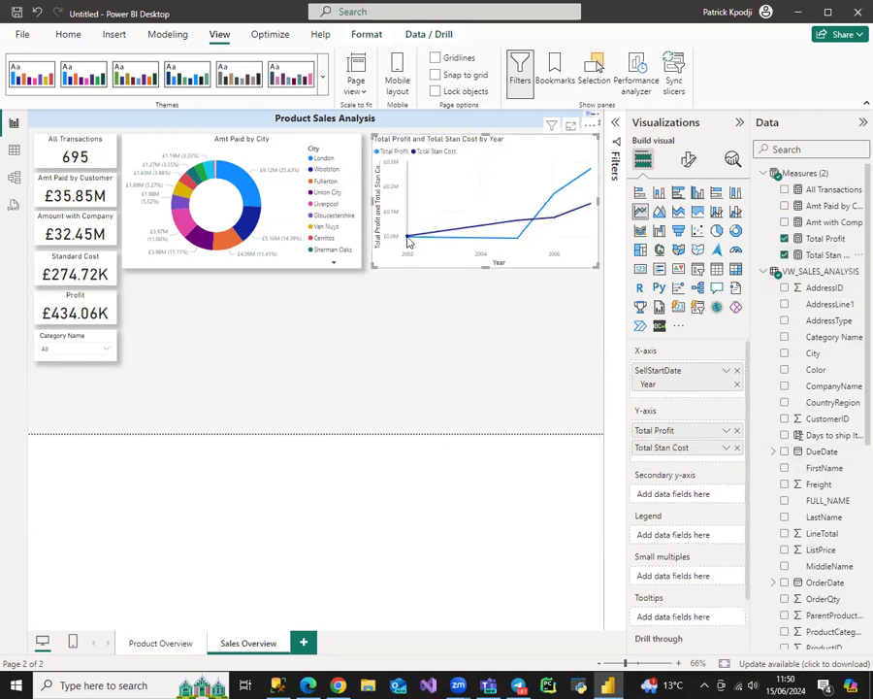
mouse_move(417, 240)
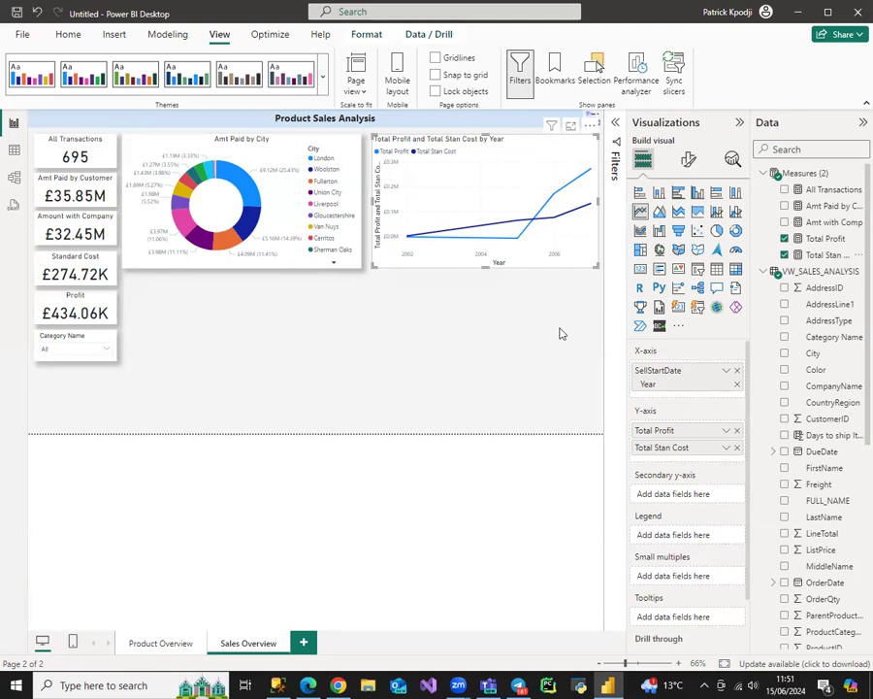
Turn on markers and data labels for the line chart of Total Profit and Total Stan Cost.
click(688, 159)
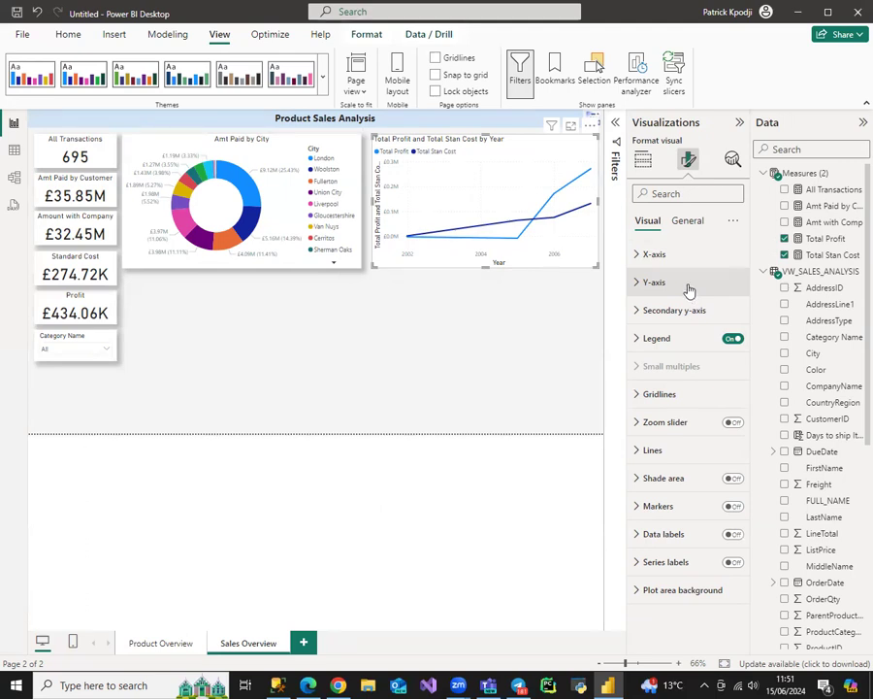
click(732, 509)
click(735, 535)
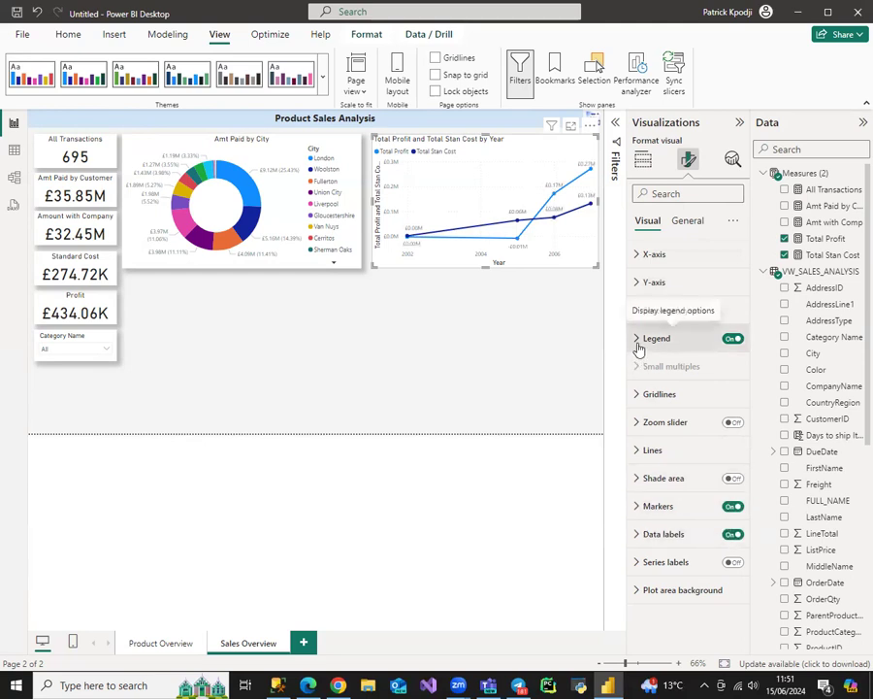
Add a shadow effect to the line chart.
click(686, 221)
click(657, 311)
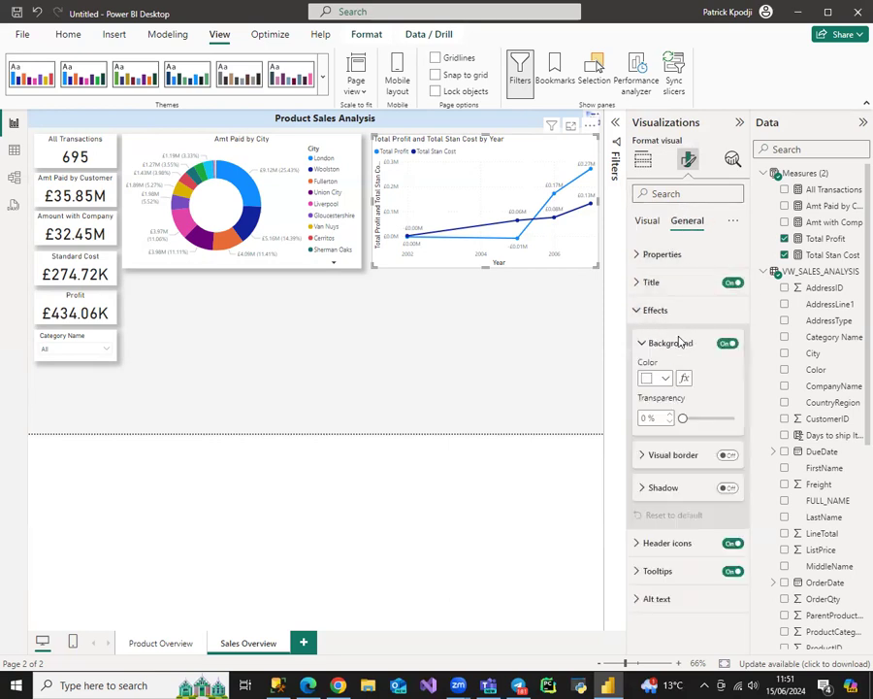
click(728, 488)
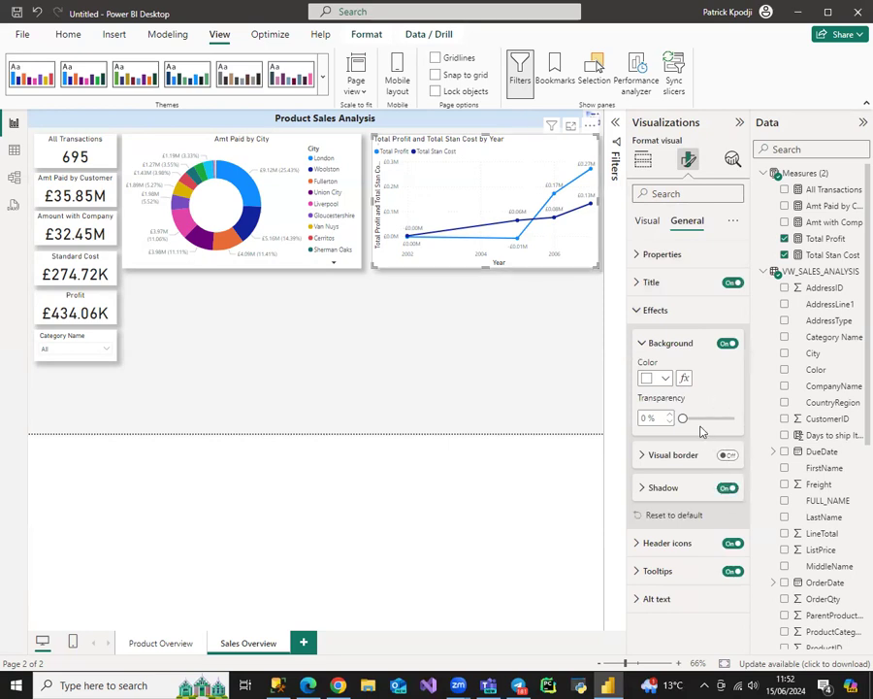
click(664, 310)
Shorten the line chart's title to "Profit and Stan Cost by Year" and centre it.
click(654, 283)
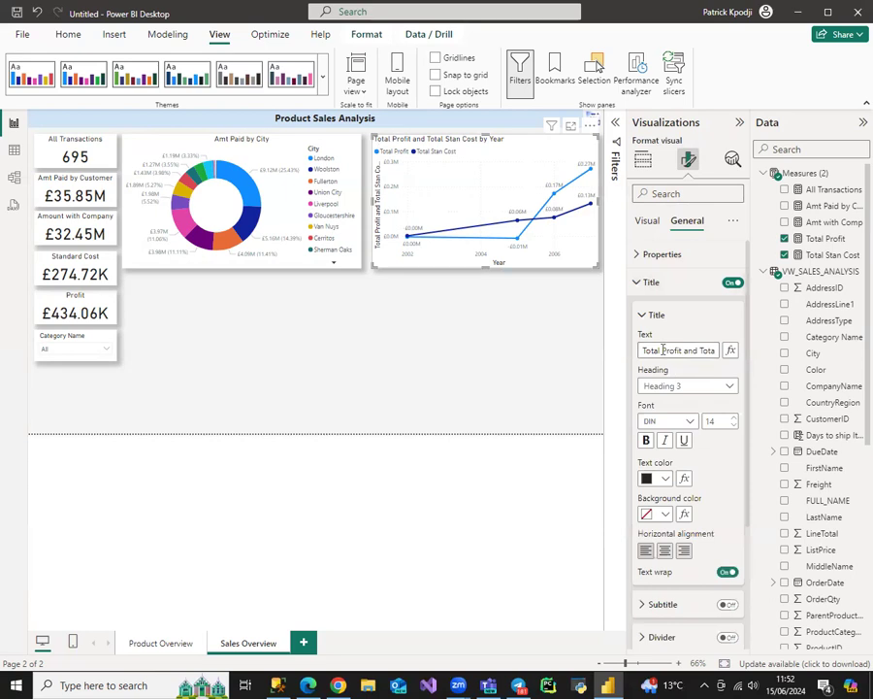
drag(663, 350, 638, 356)
key(BackSpace)
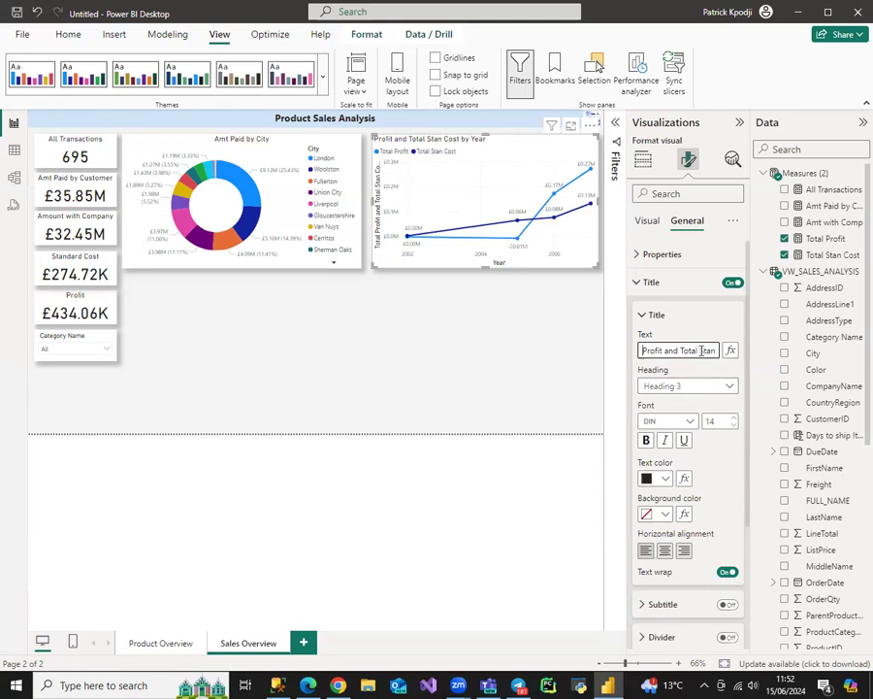
key(BackSpace)
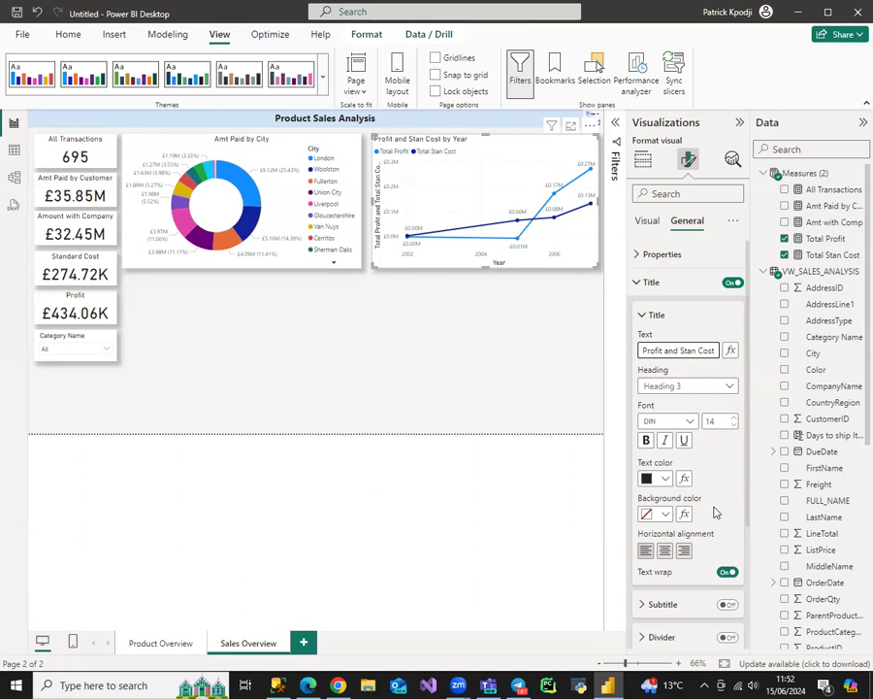
click(666, 550)
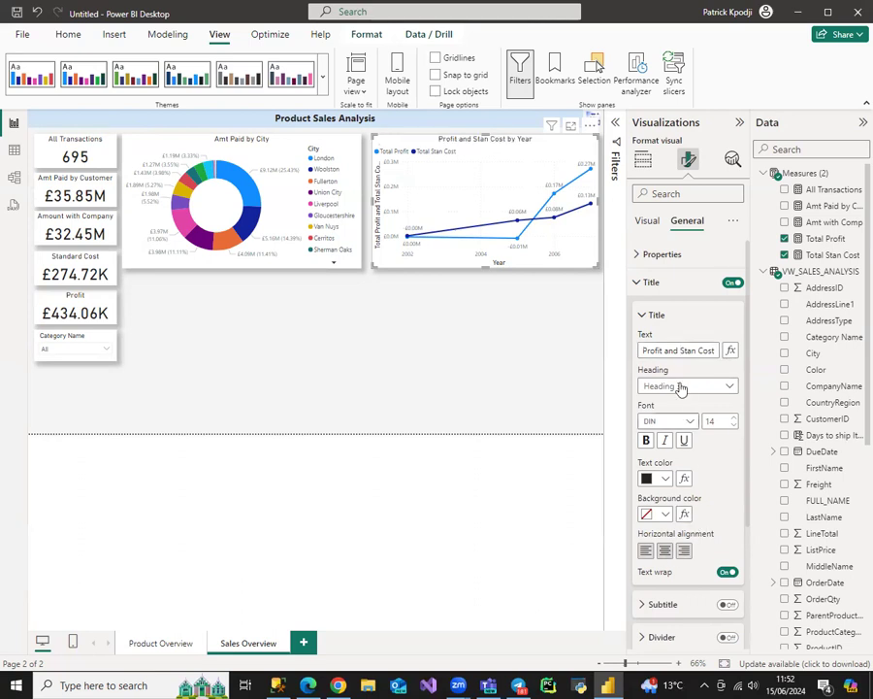
click(641, 284)
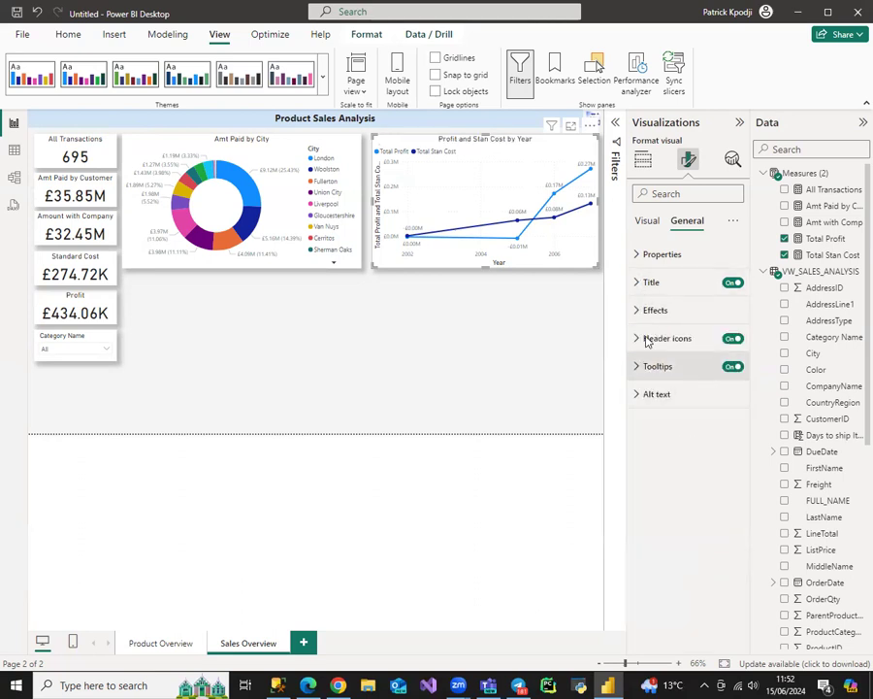
Add the Month level of the SellStartDate hierarchy below Year on the line chart's X-axis.
click(644, 161)
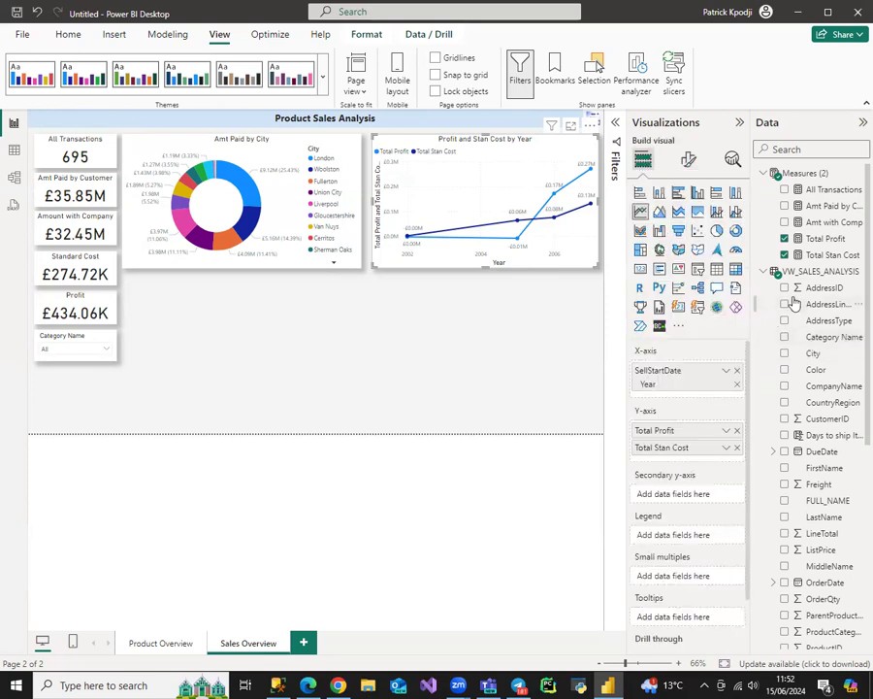
scroll(805, 421, down, 5)
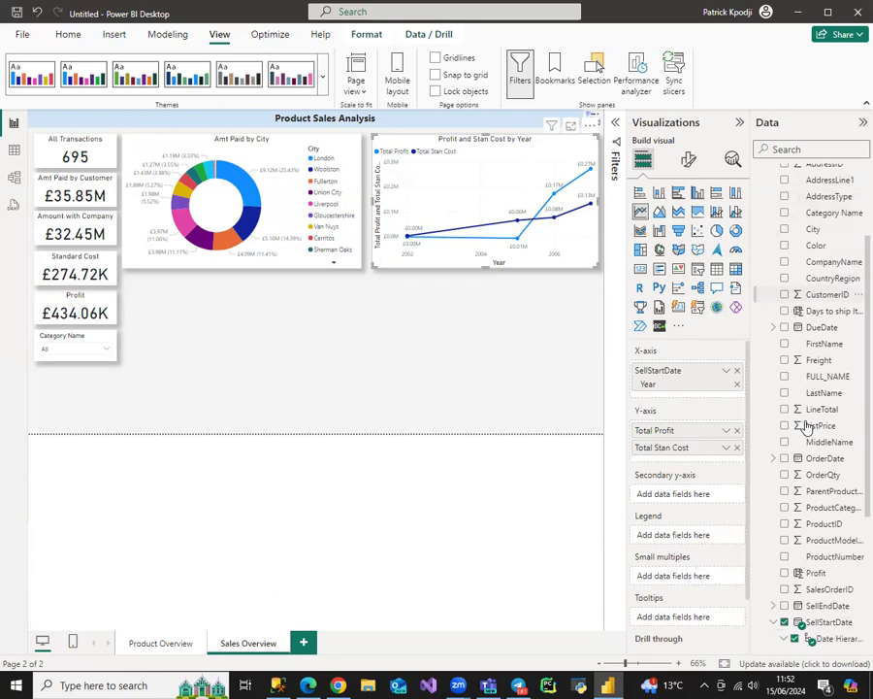
scroll(805, 427, down, 3)
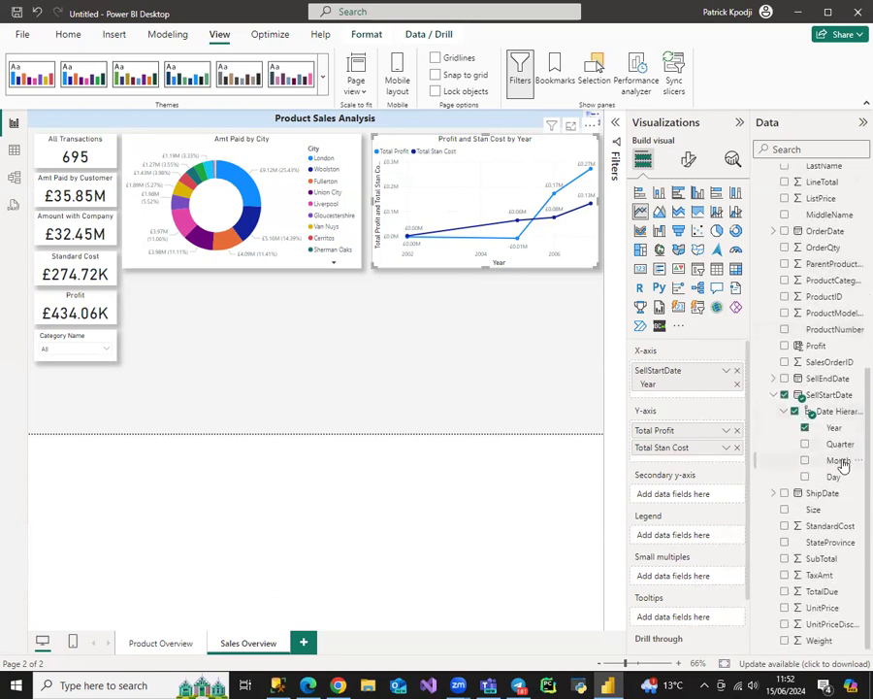
drag(842, 464, 719, 396)
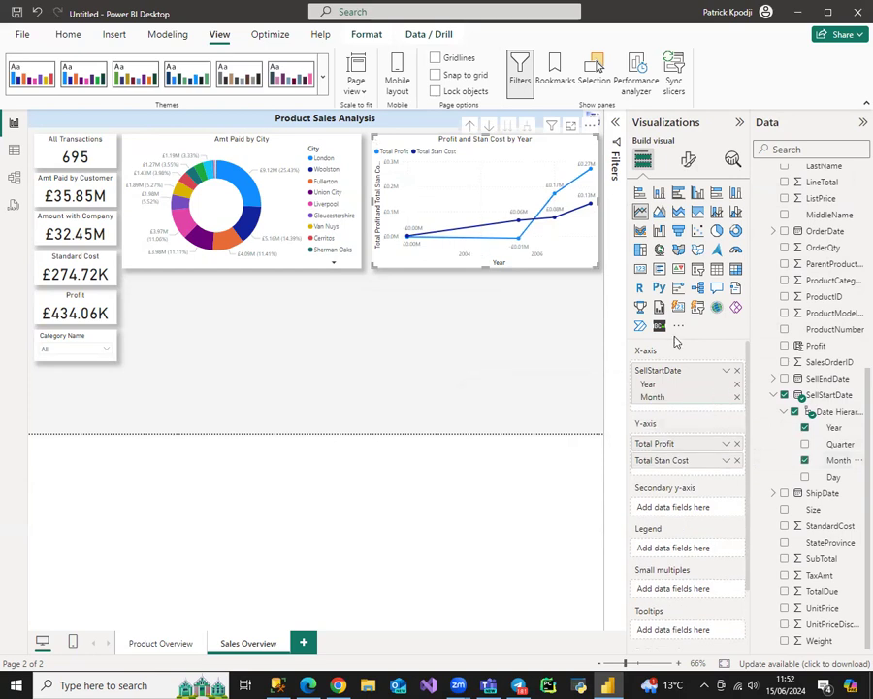
Check the line chart's drill-down by going to the Month level and drilling back up to Year.
click(489, 129)
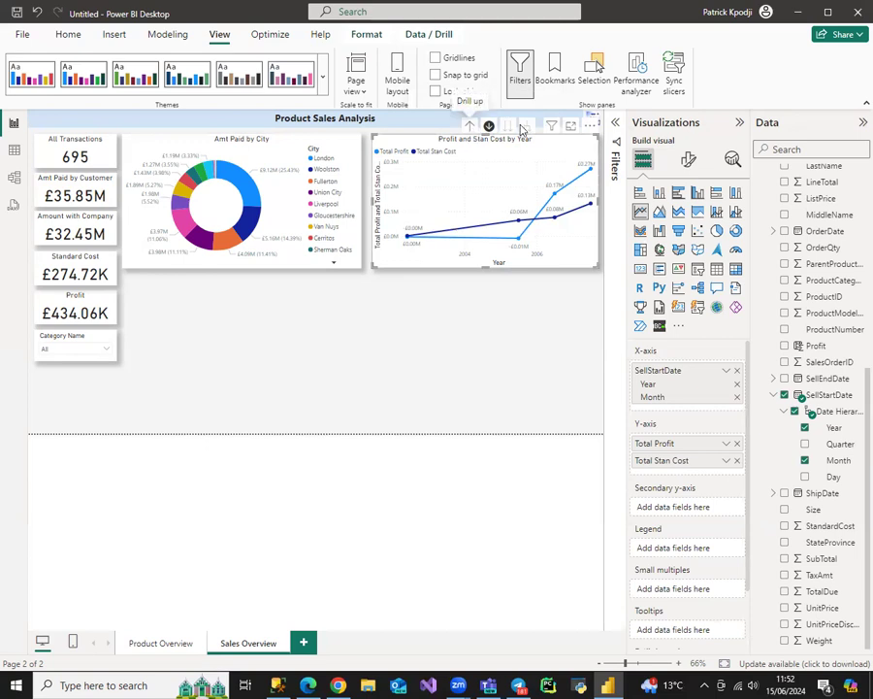
click(473, 127)
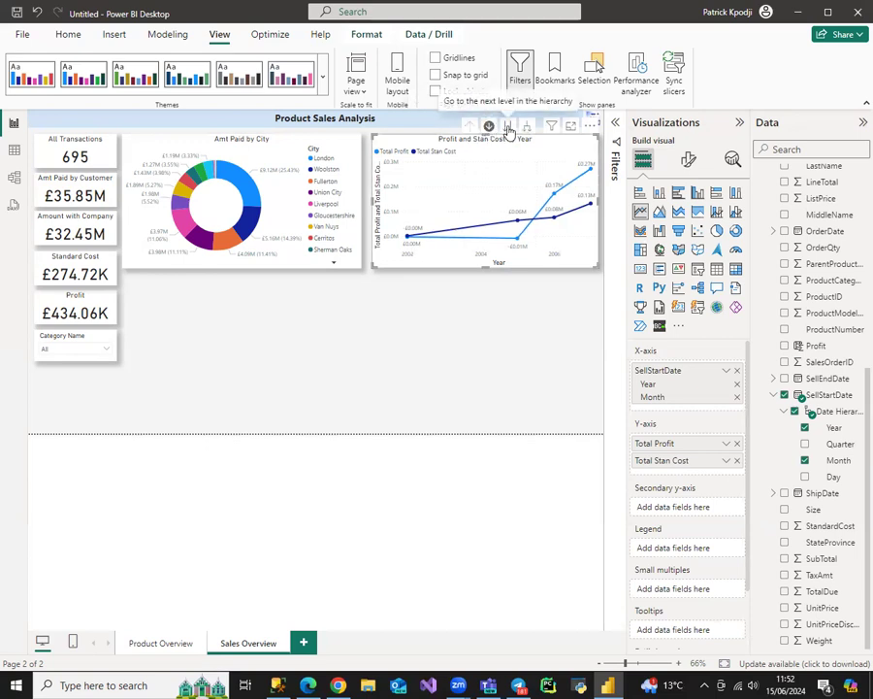
click(509, 130)
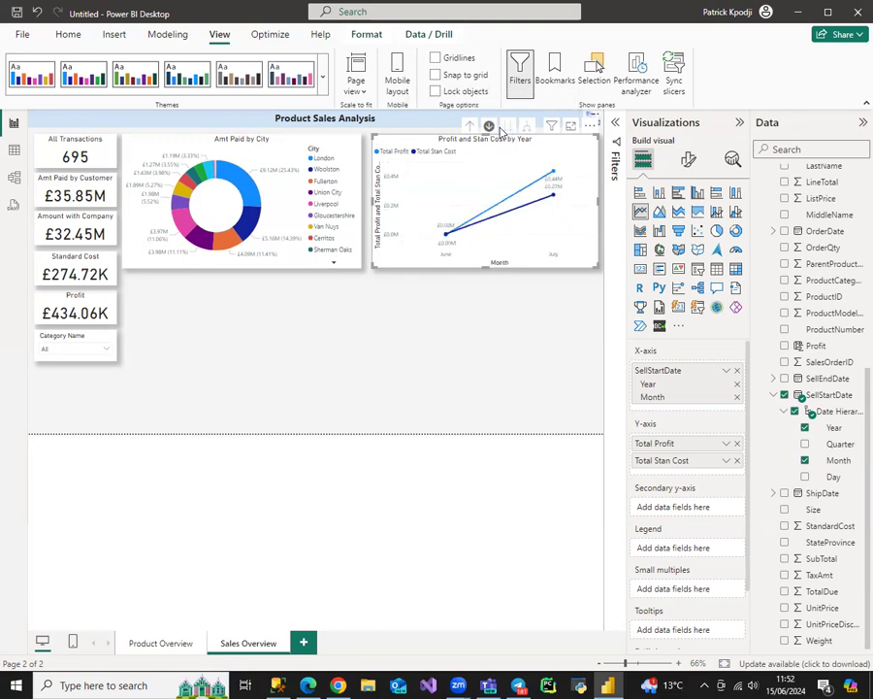
click(471, 127)
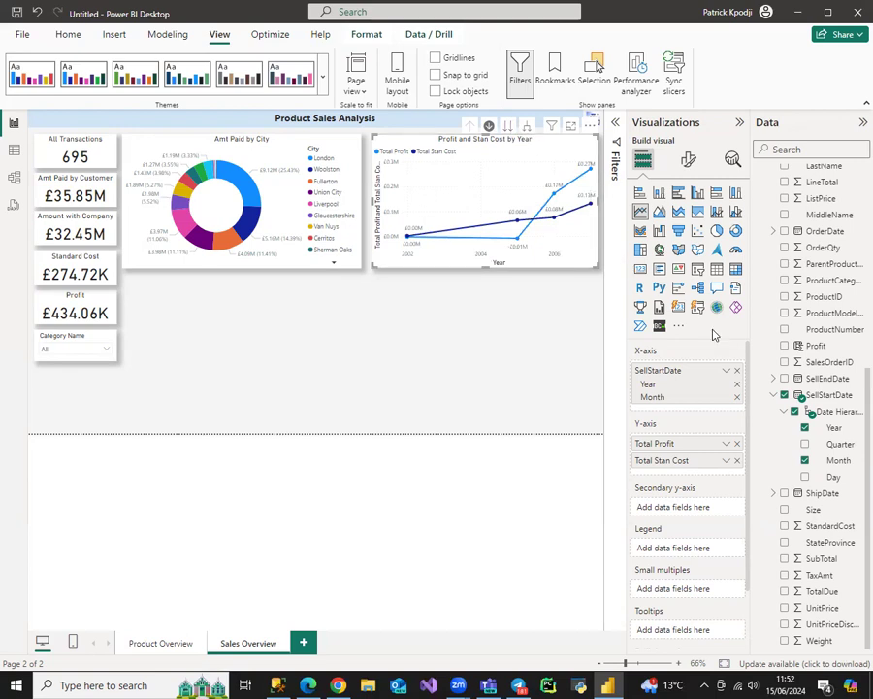
click(520, 340)
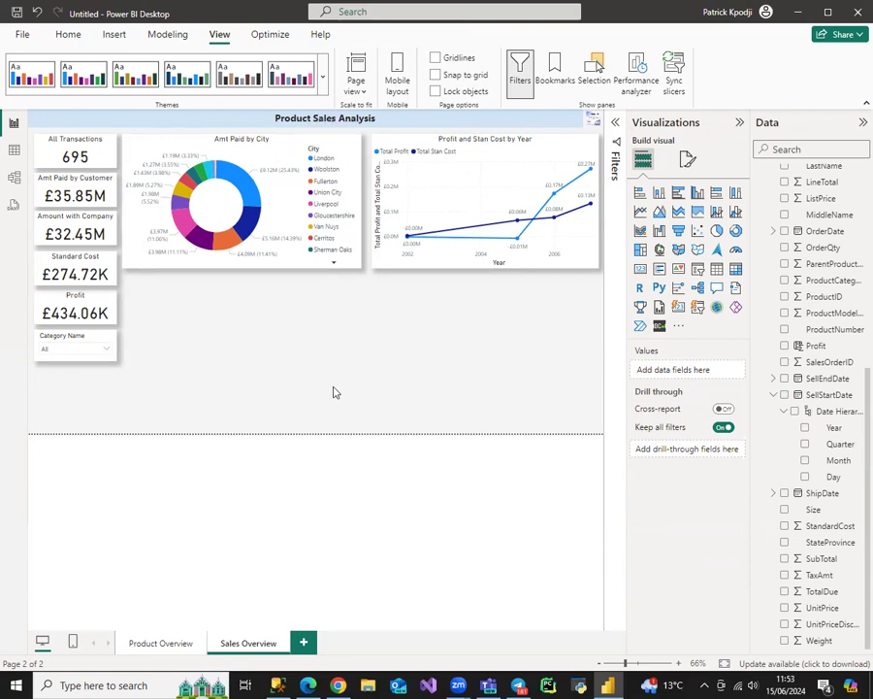
Duplicate the Category Name slicer directly beneath the original and replace the copy's field with CountryRegion.
click(92, 346)
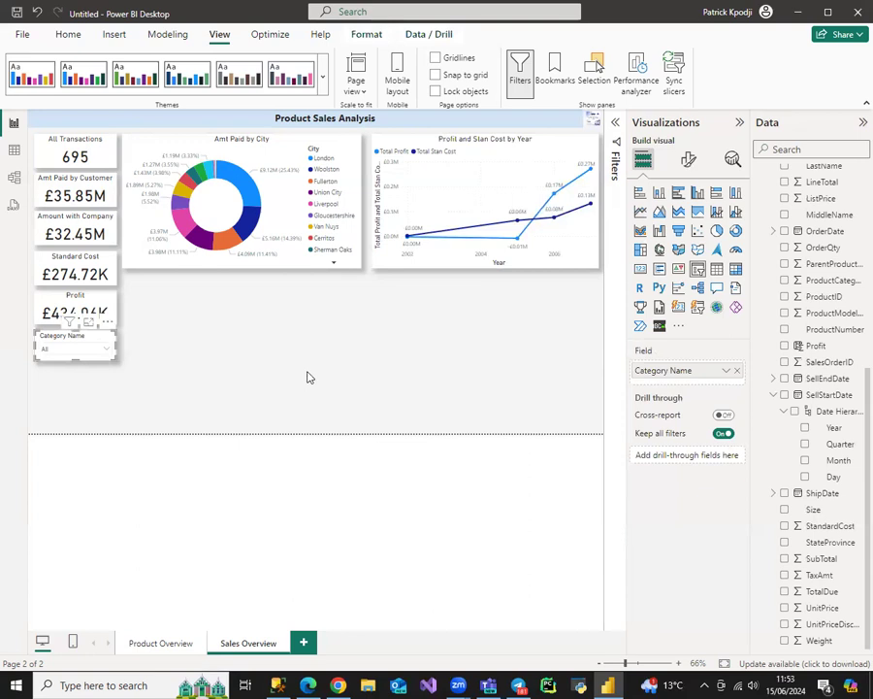
drag(78, 346, 78, 381)
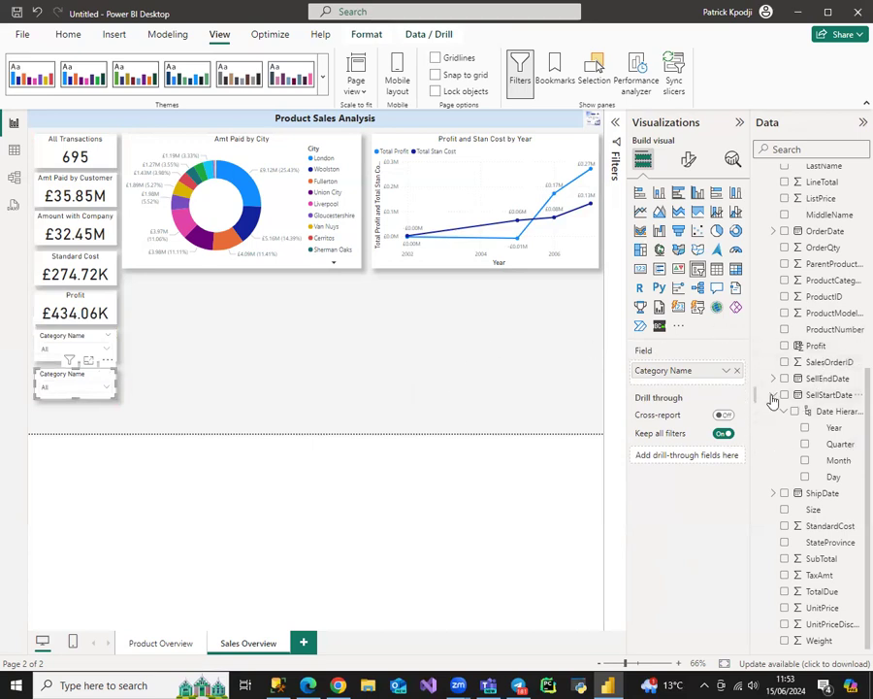
scroll(786, 388, up, 5)
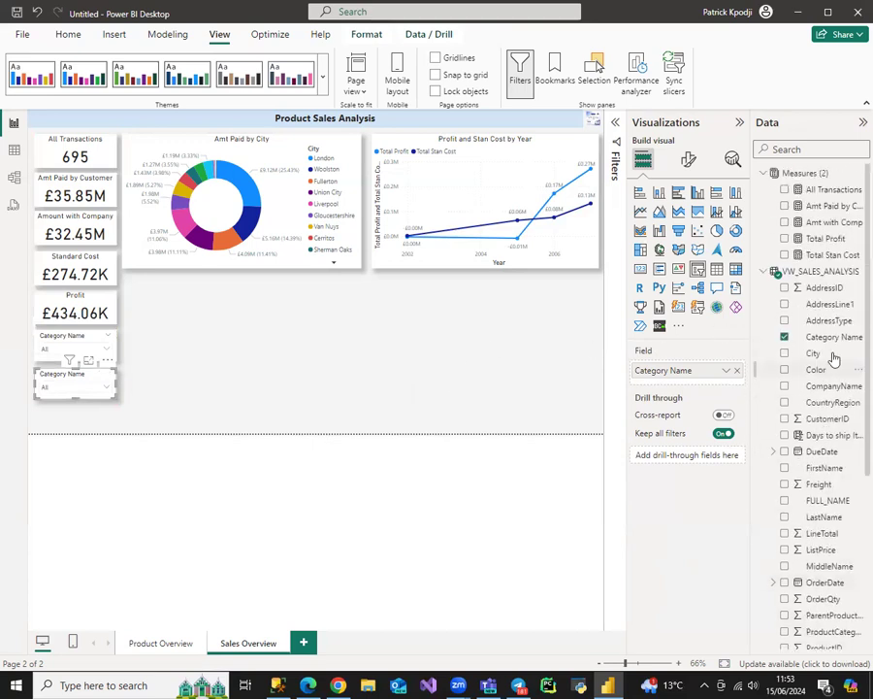
click(740, 371)
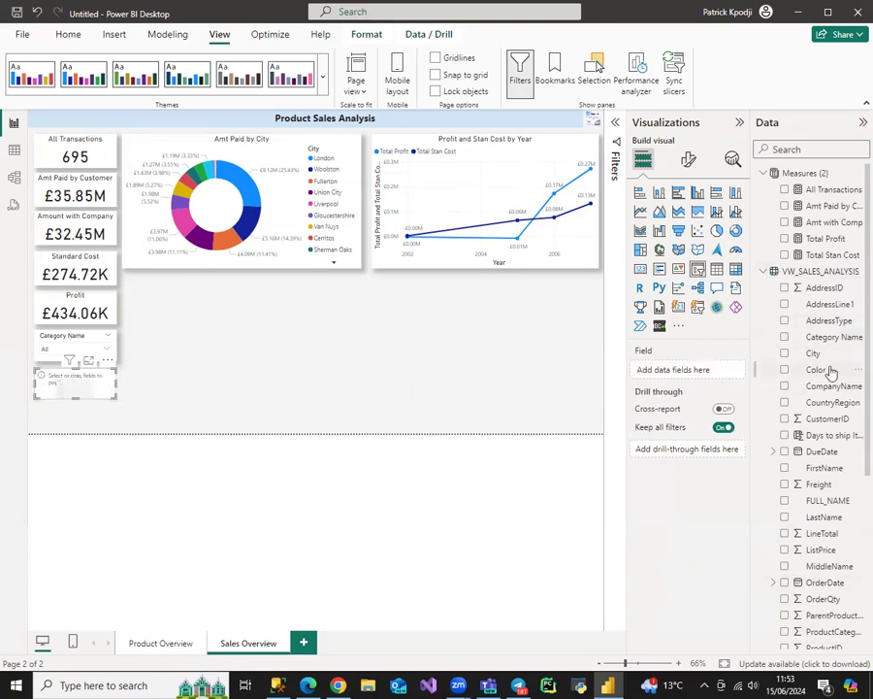
scroll(832, 372, down, 3)
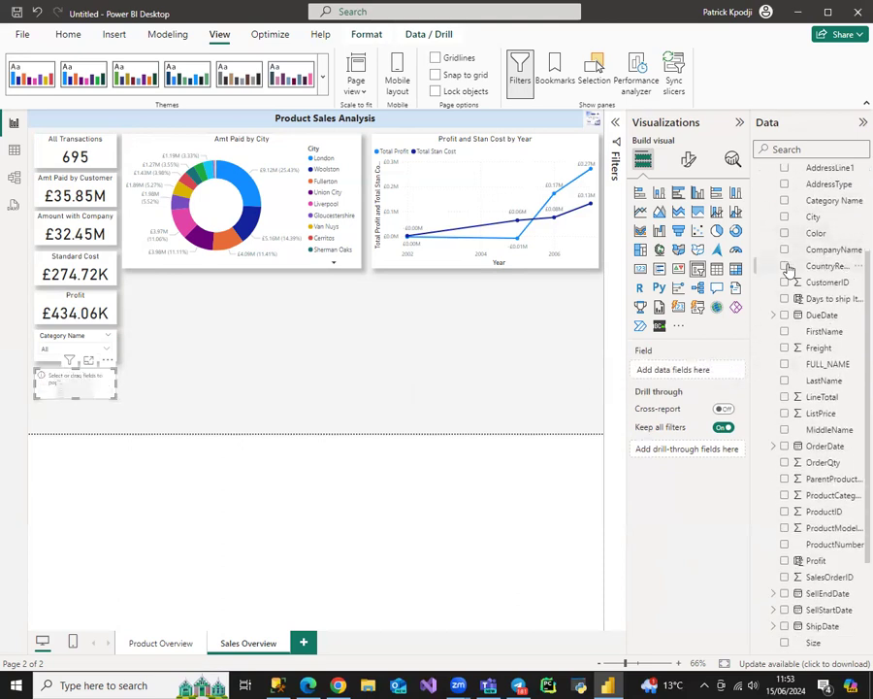
click(786, 266)
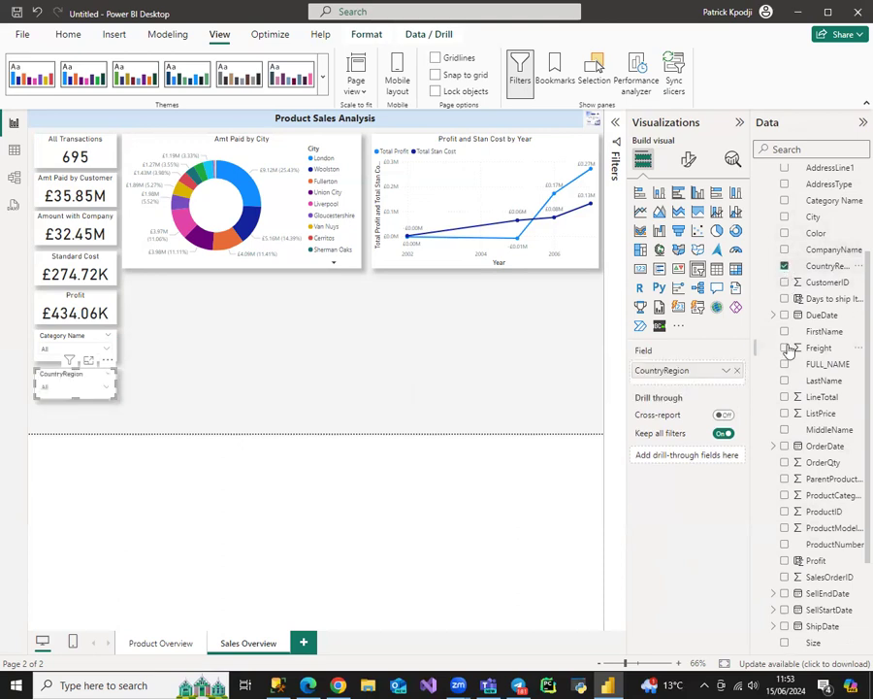
Test the CountryRegion slicer by filtering on United States, United Kingdom and (Blank), and clear the filter.
click(108, 389)
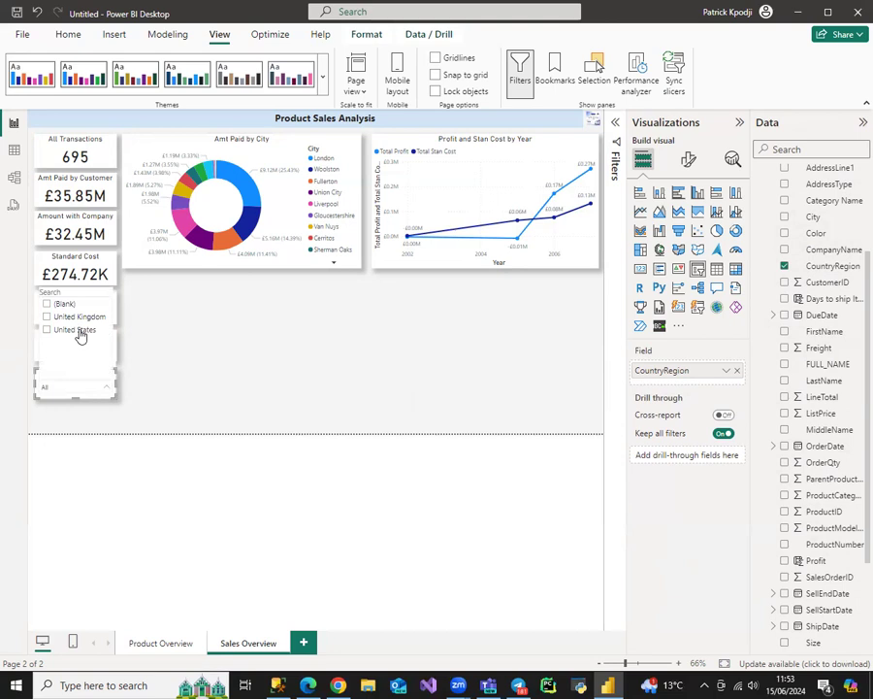
click(78, 330)
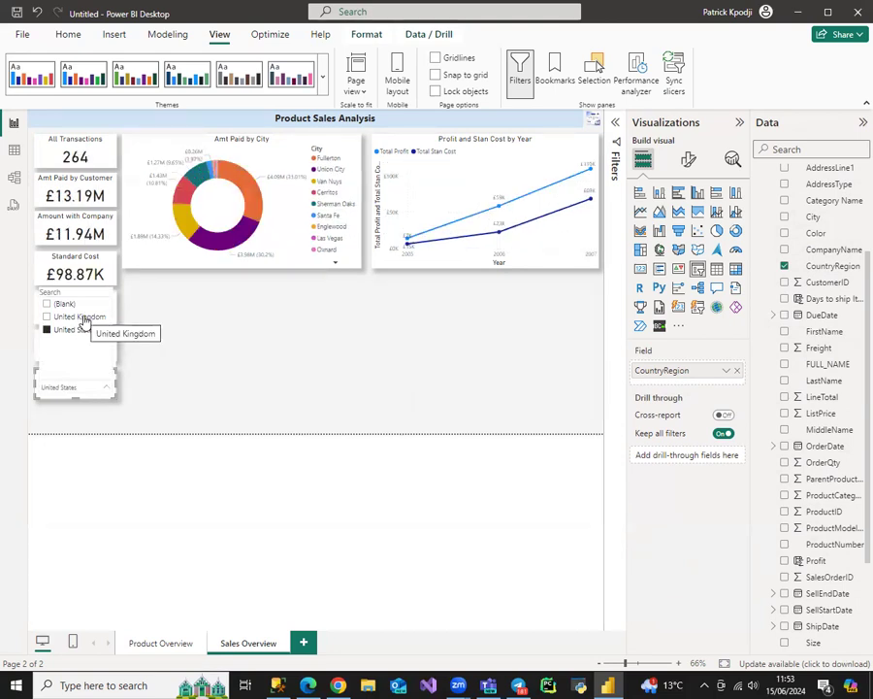
click(83, 320)
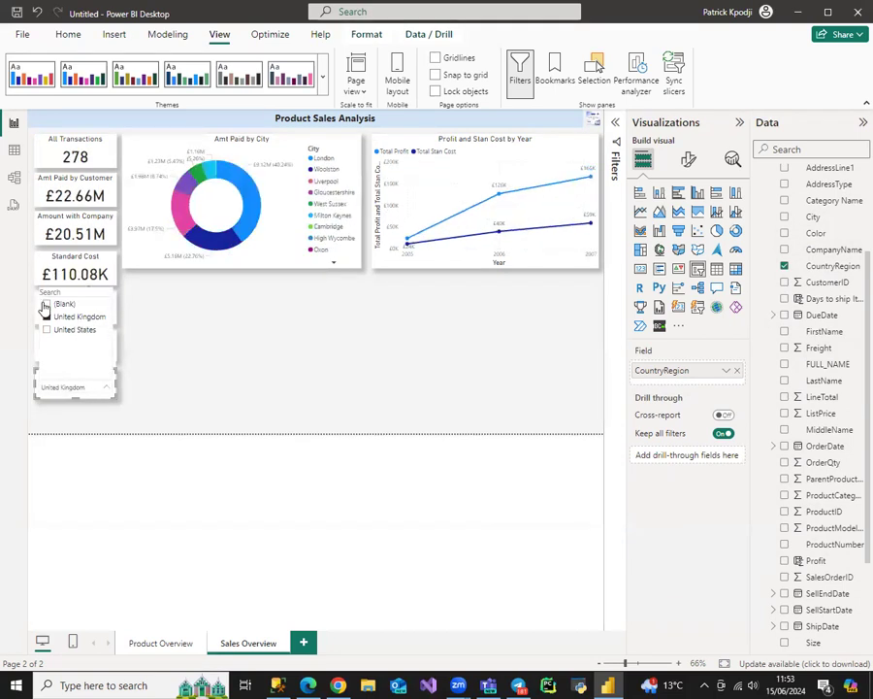
click(45, 306)
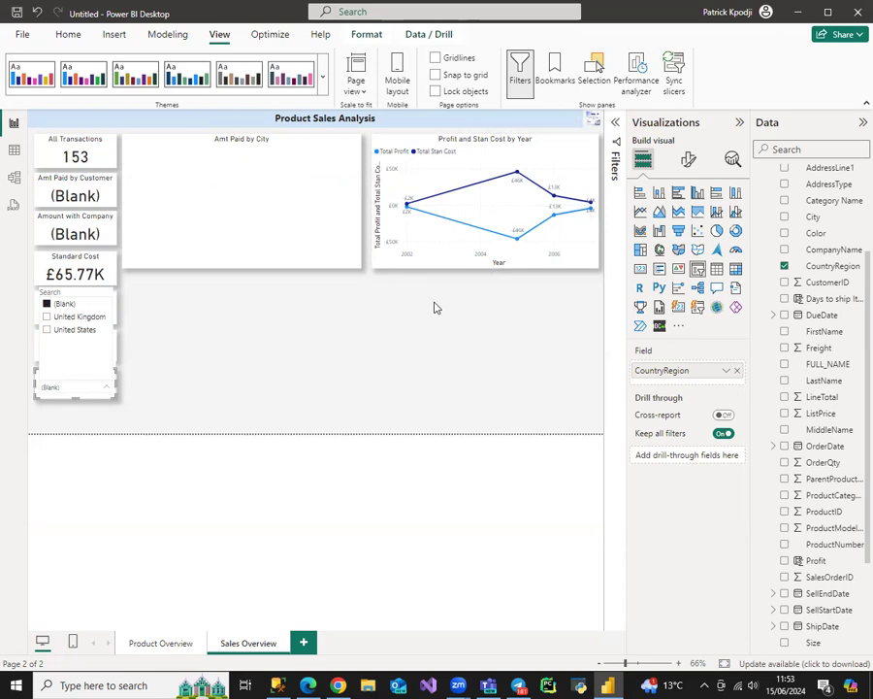
click(53, 305)
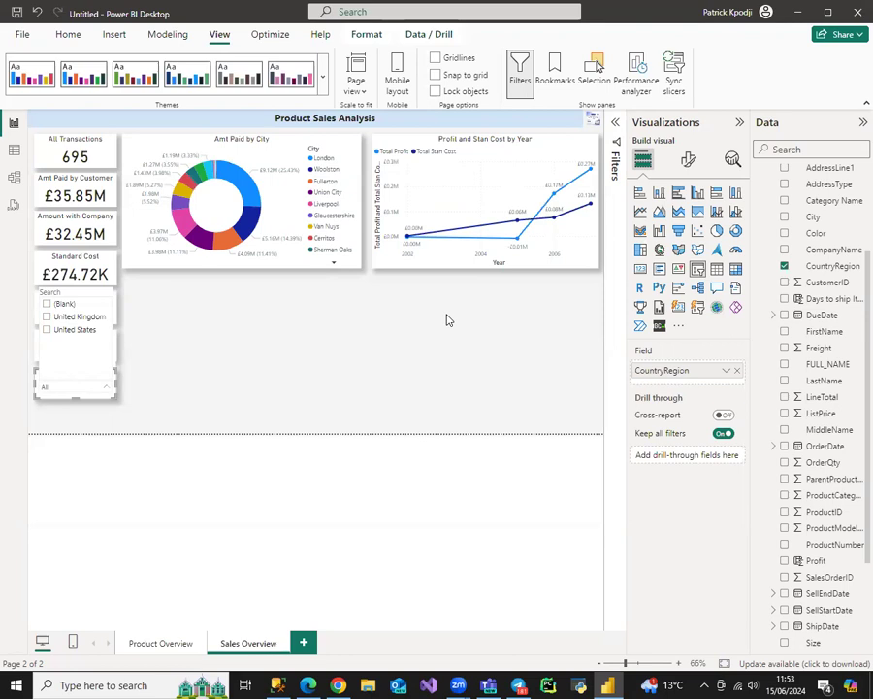
click(47, 304)
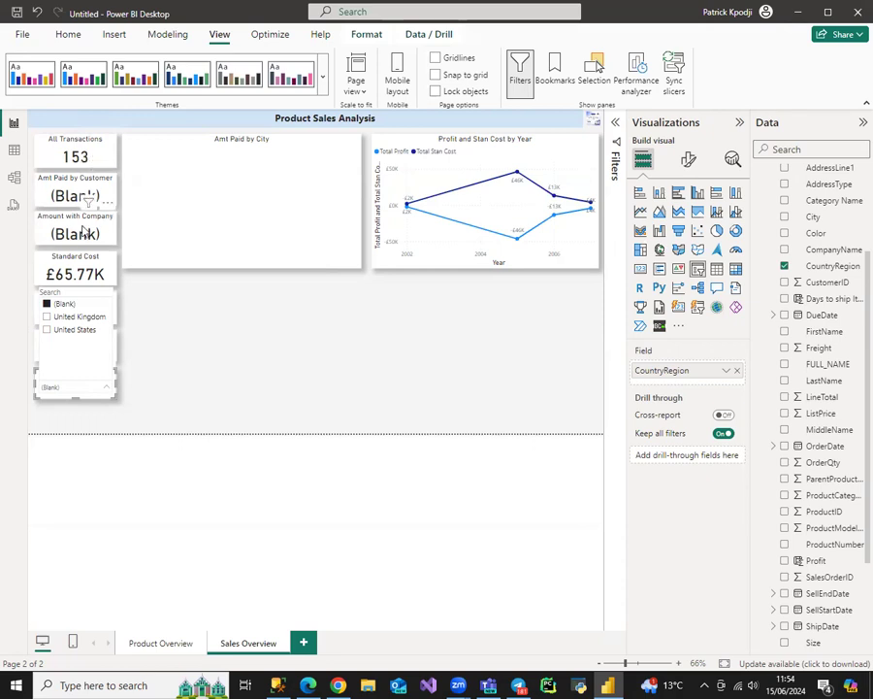
click(47, 303)
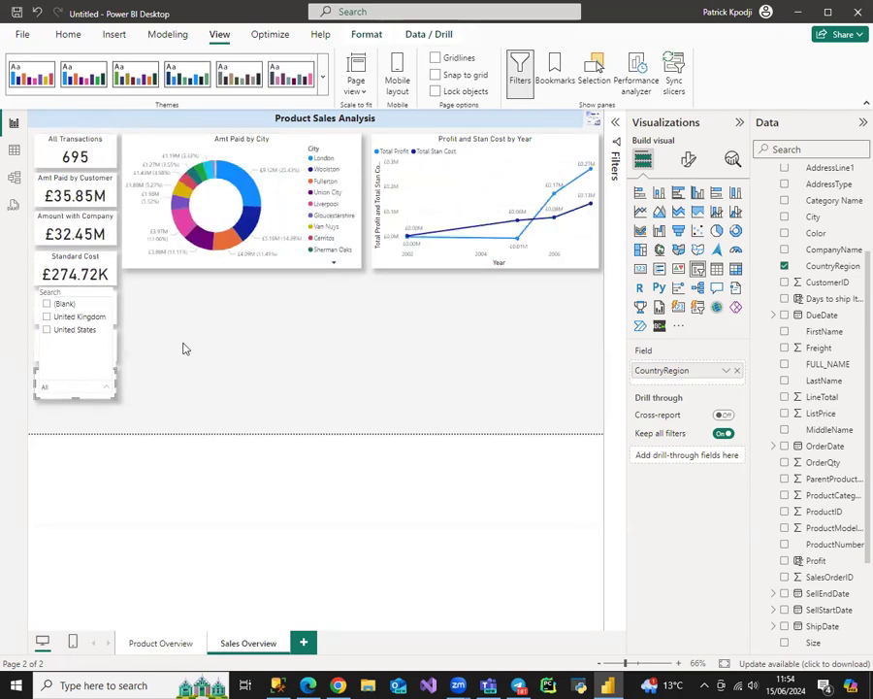
click(184, 348)
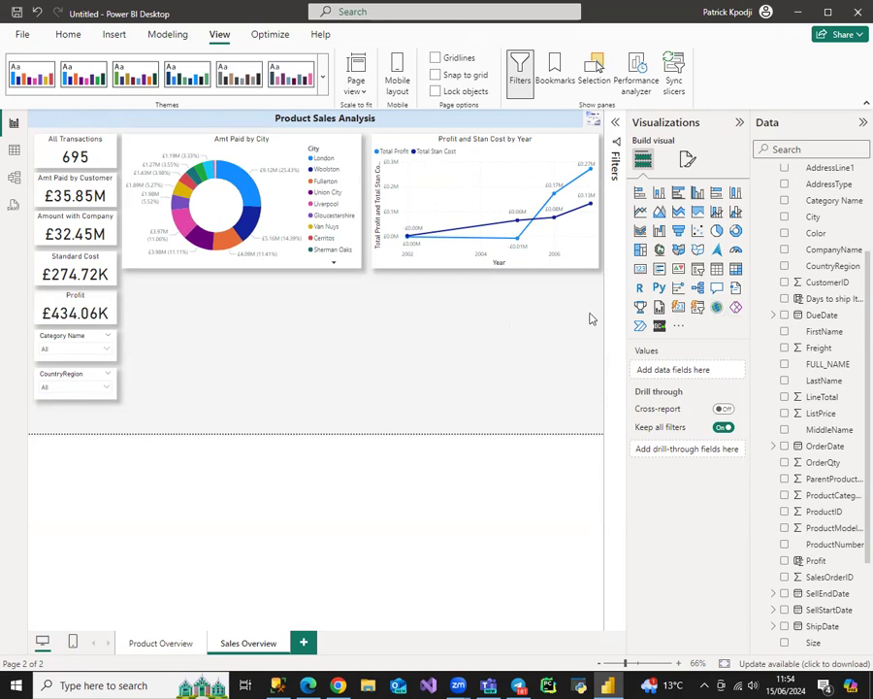
Insert an empty waterfall chart below the Amt Paid by City donut chart and heighten it to fill the free space.
click(659, 230)
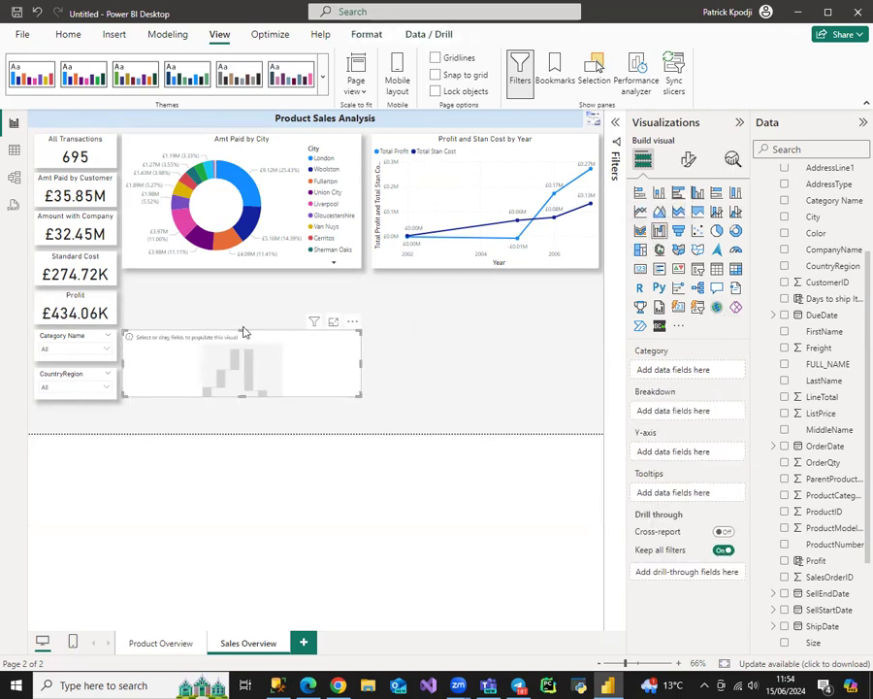
drag(242, 329, 243, 280)
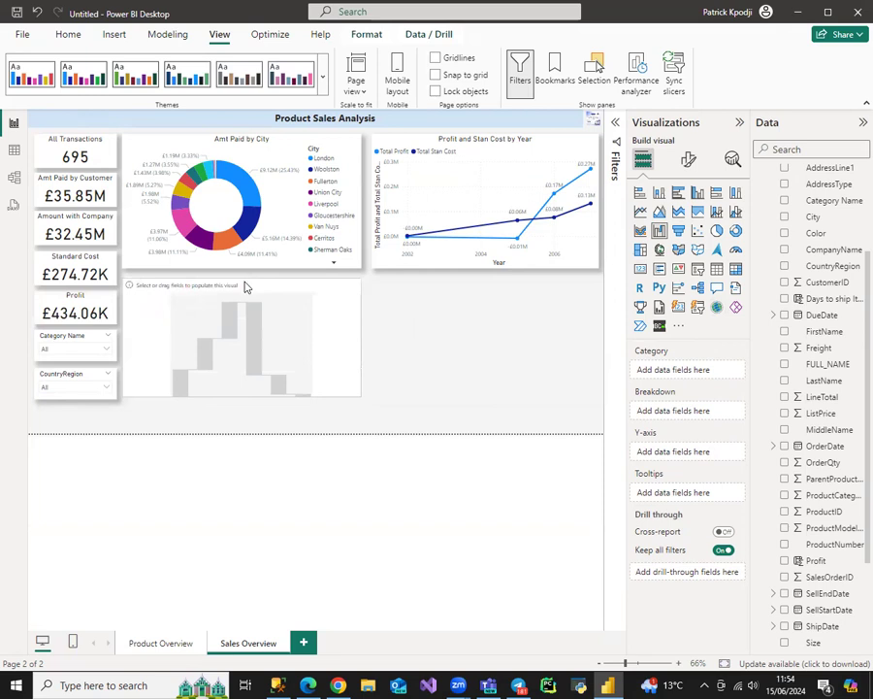
drag(243, 406, 242, 416)
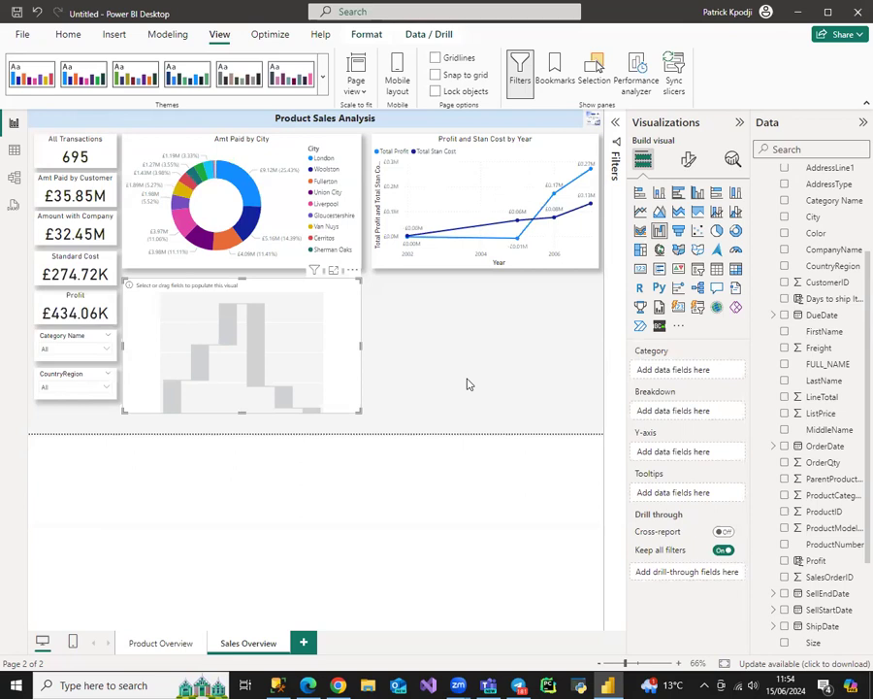
Populate the empty waterfall chart with Total Profit on the Y-axis and ProductID as the category.
scroll(814, 320, up, 3)
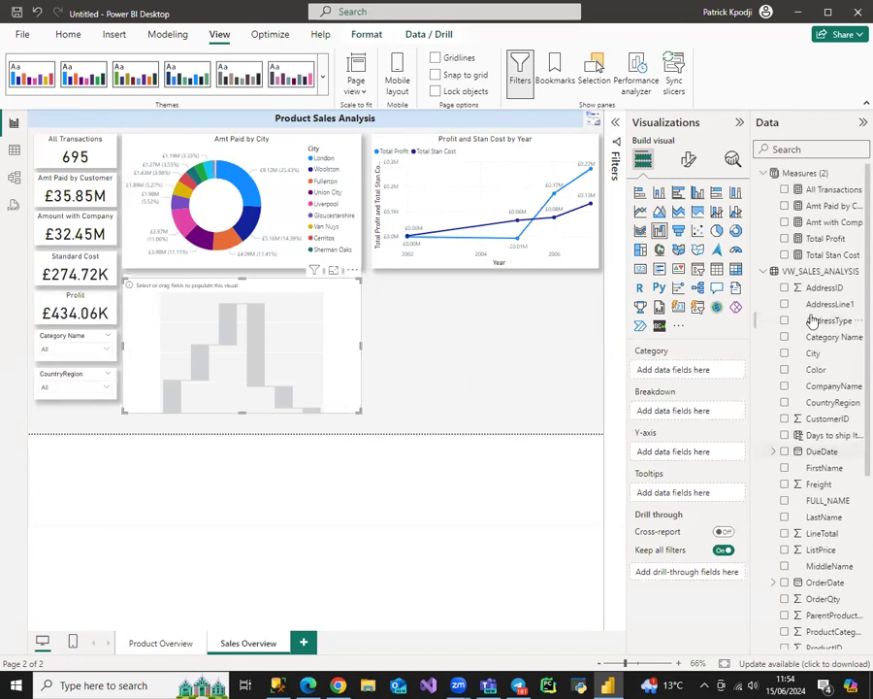
click(785, 238)
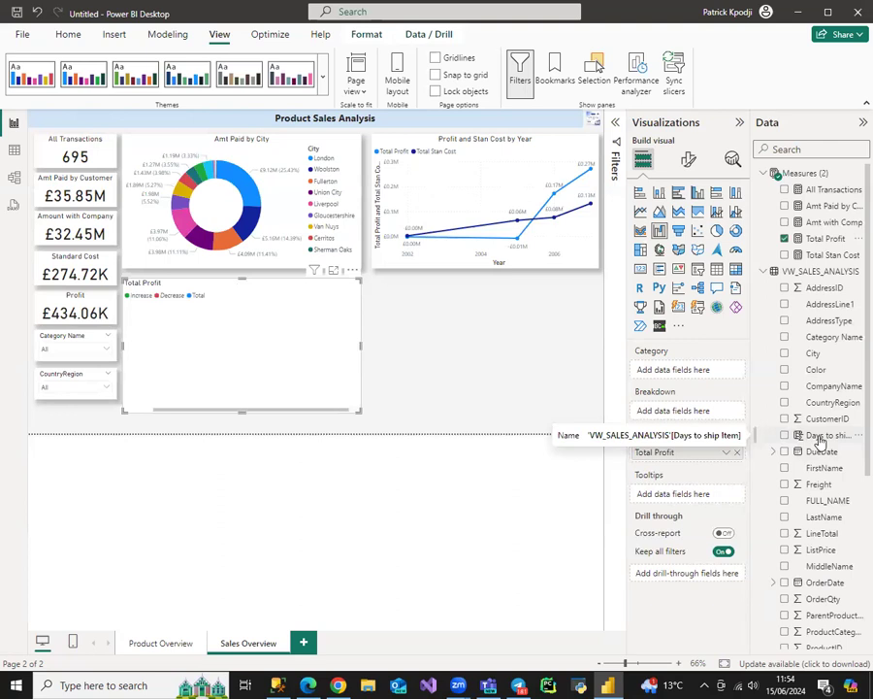
scroll(820, 442, down, 6)
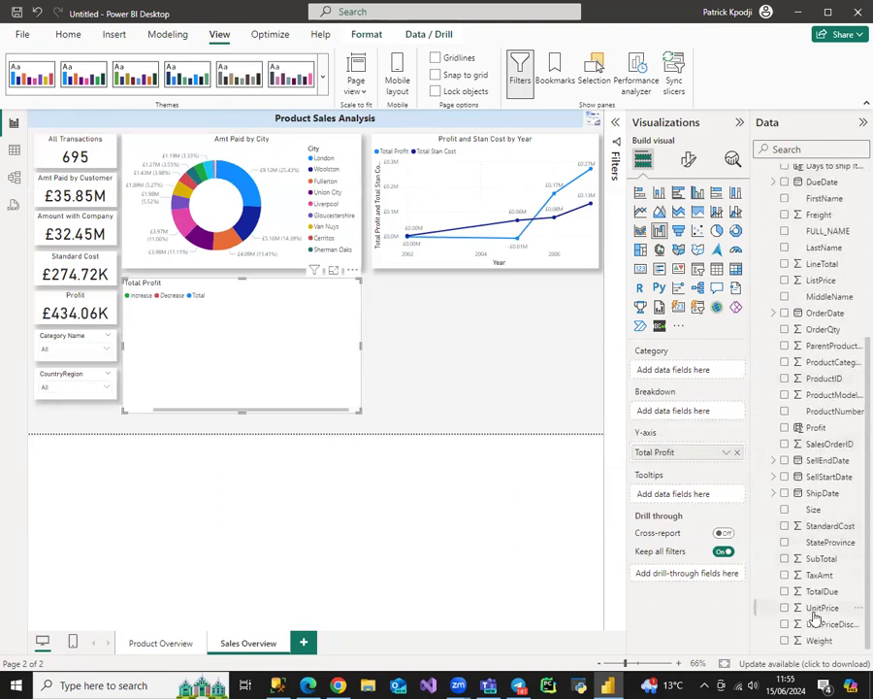
click(784, 378)
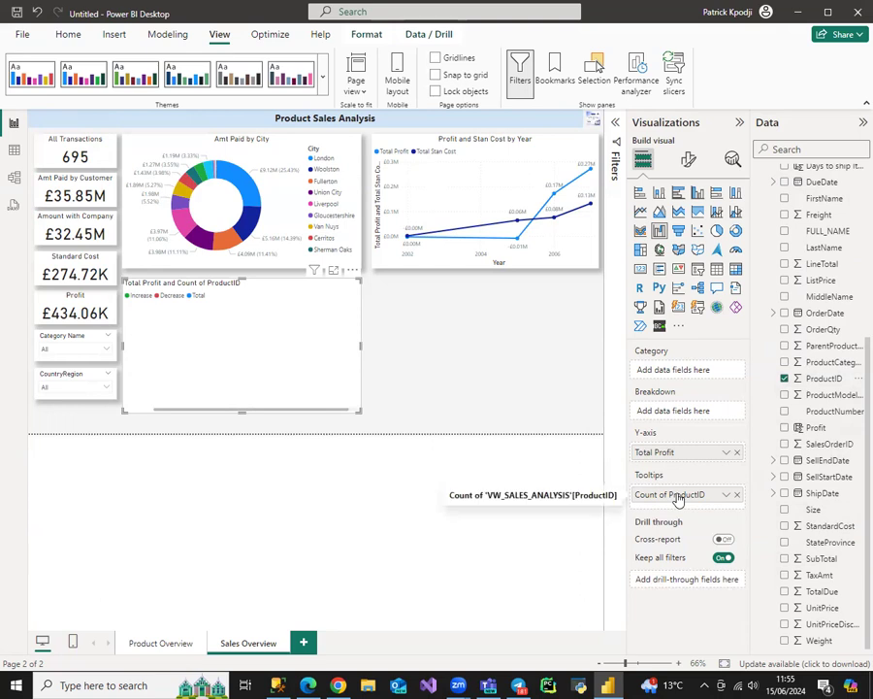
drag(678, 497, 679, 411)
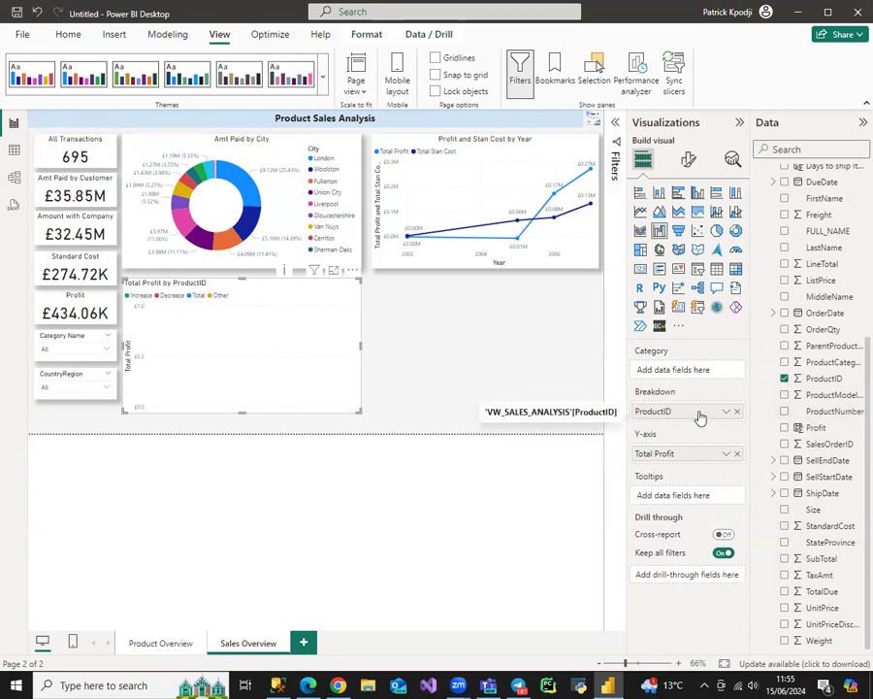
drag(704, 415, 705, 376)
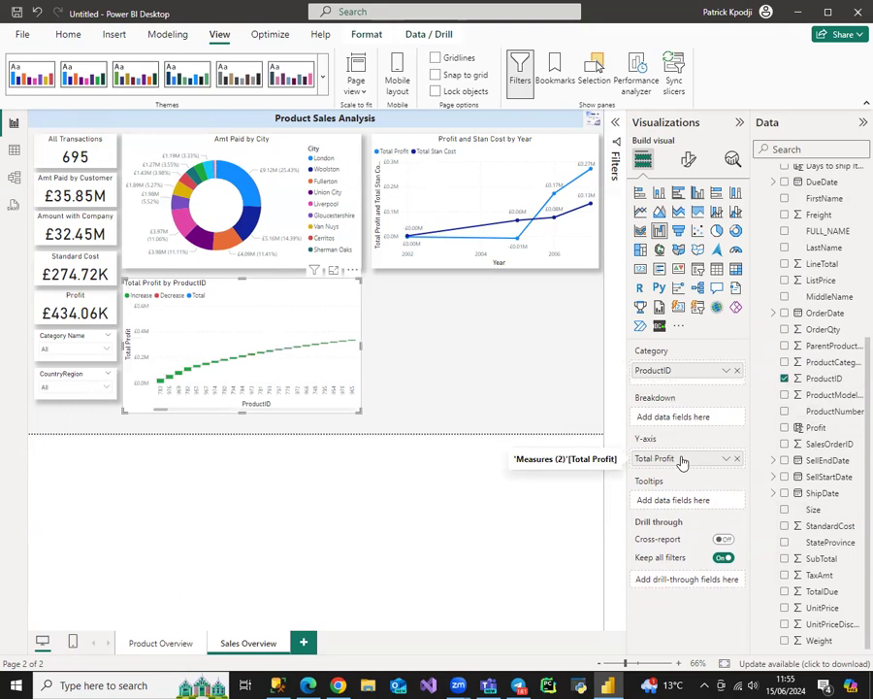
Try Total Profit and ProductID as the waterfall chart's breakdown, and return ProductID to the category.
drag(682, 462, 686, 419)
drag(681, 462, 683, 422)
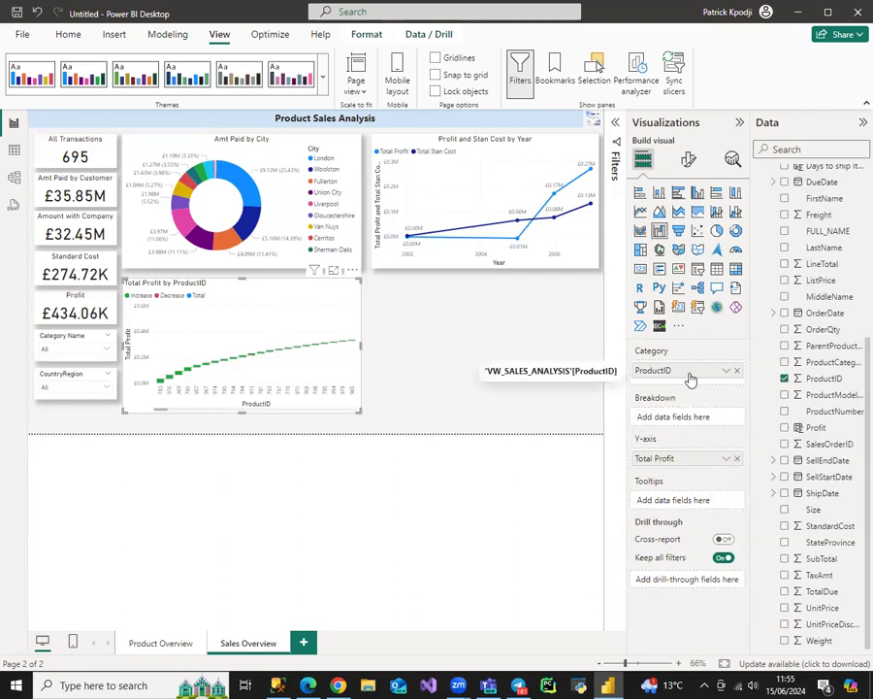
drag(679, 370, 690, 429)
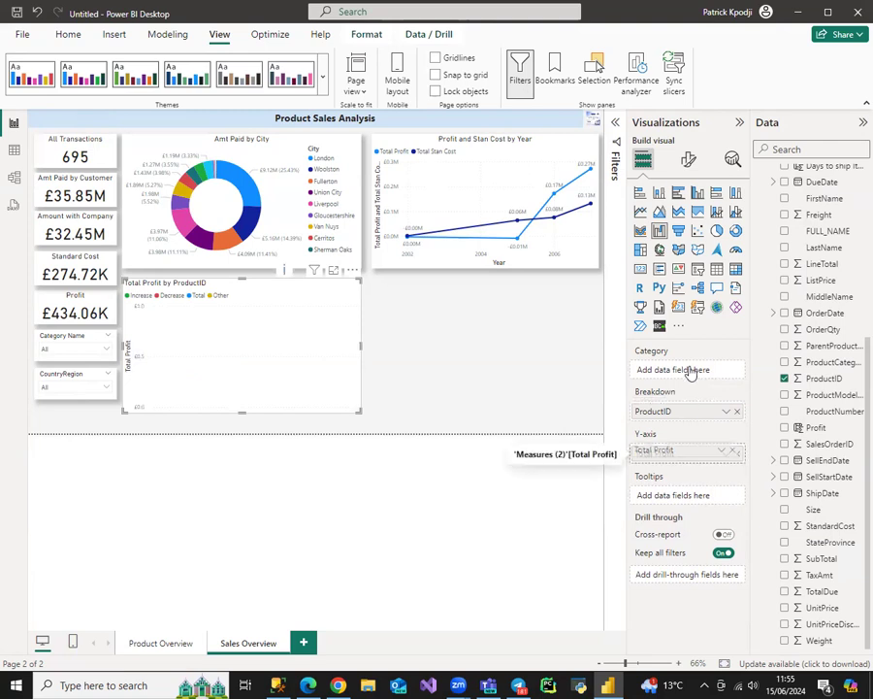
drag(682, 456, 686, 374)
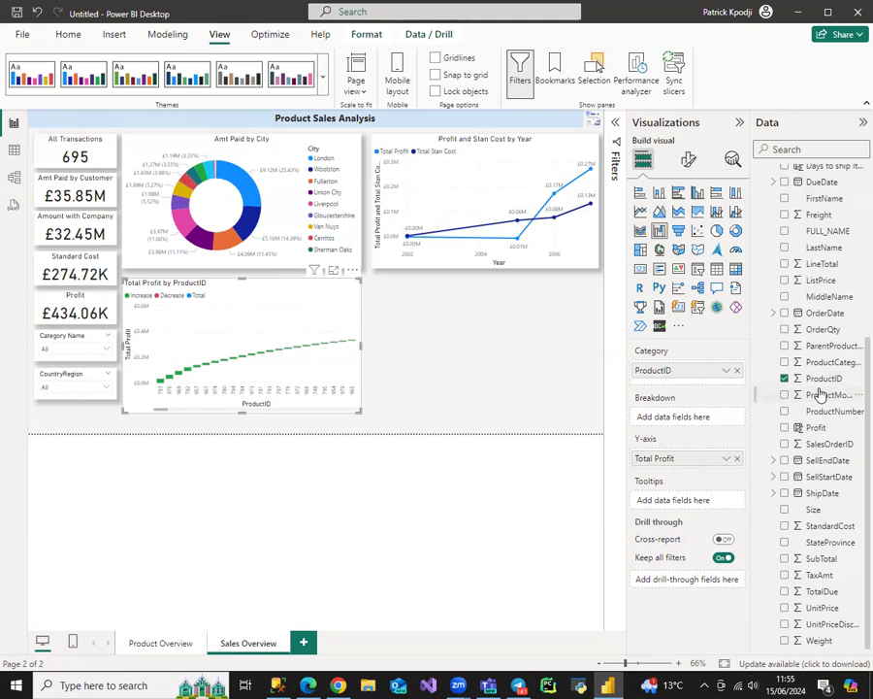
Try adding the All Transactions measure to the waterfall chart and remove it again.
scroll(821, 398, up, 5)
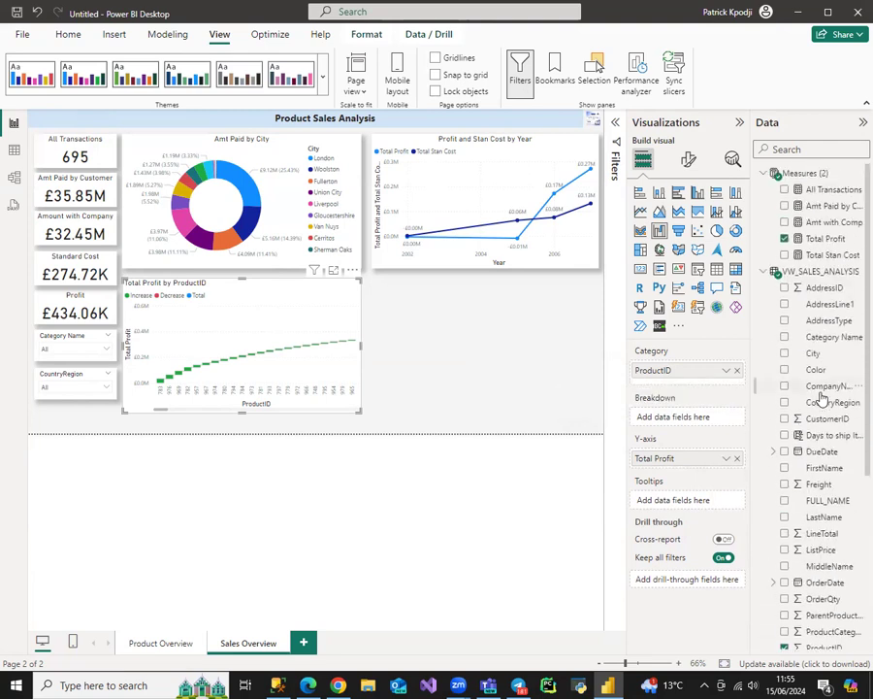
drag(815, 204, 690, 420)
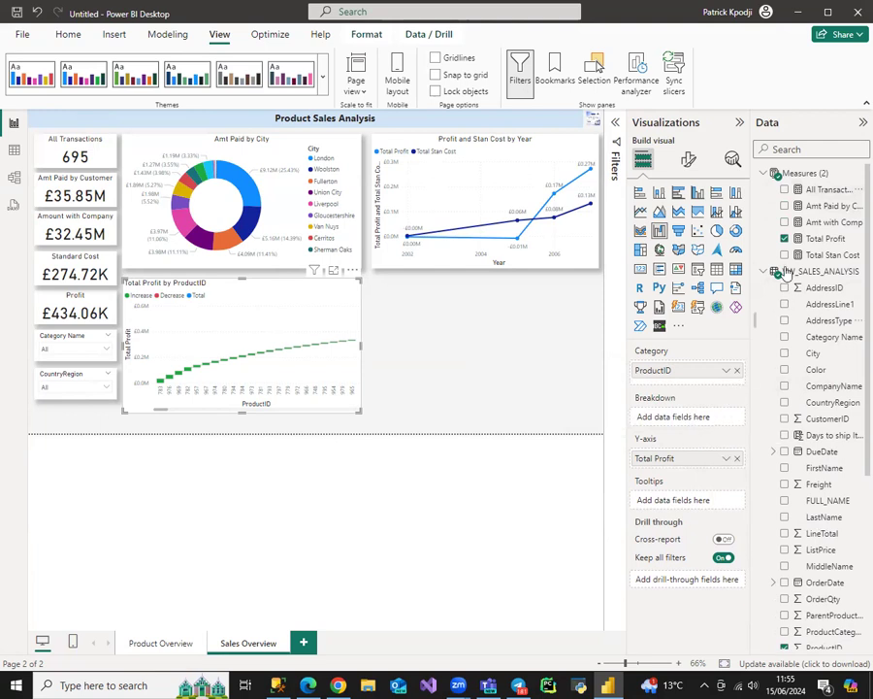
click(785, 190)
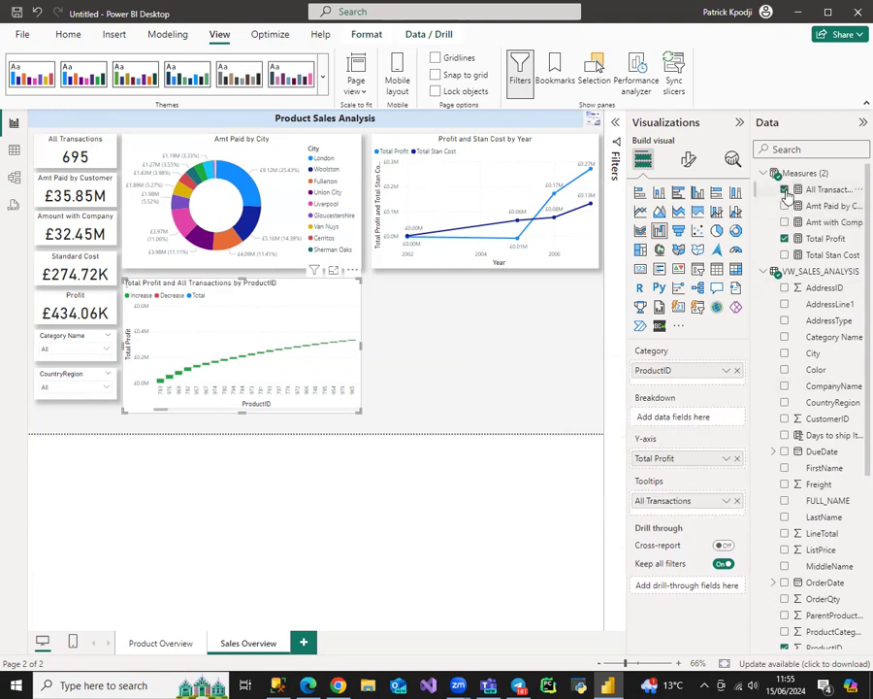
click(785, 190)
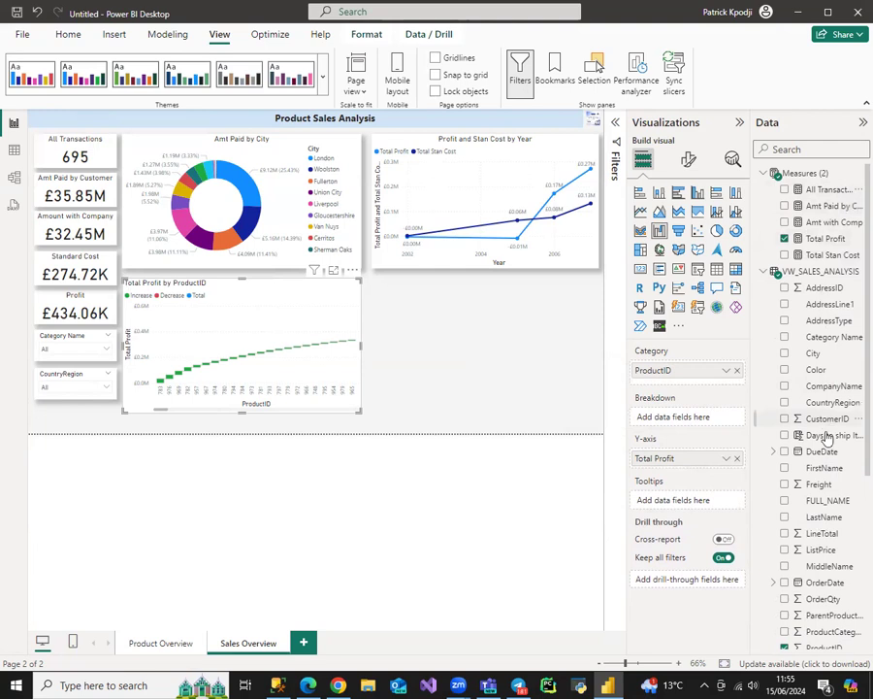
Try ProductID as the waterfall chart's breakdown while keeping it as the category, and remove it from the breakdown.
scroll(827, 452, down, 4)
scroll(826, 452, down, 2)
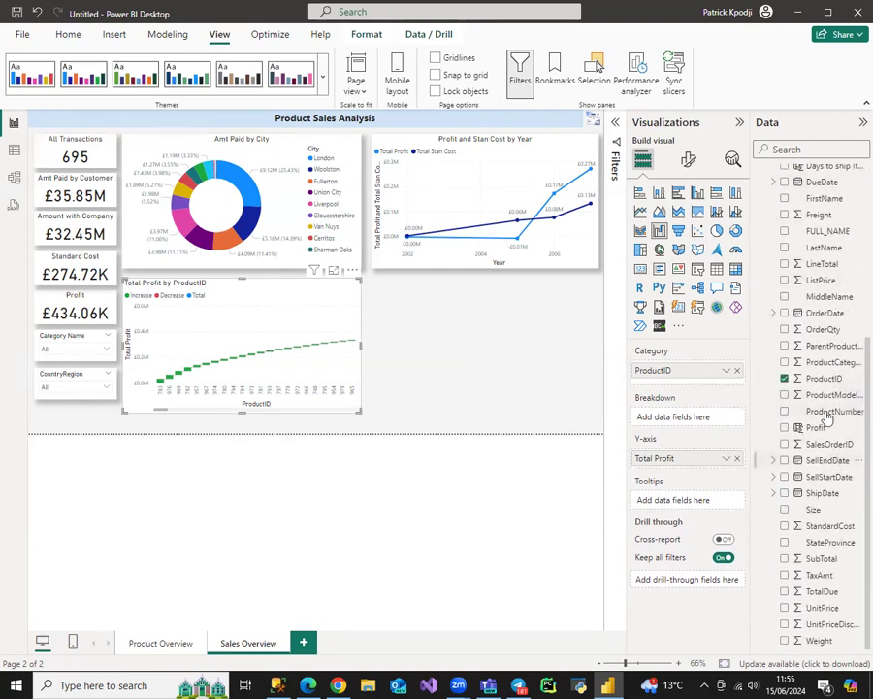
drag(827, 386, 683, 420)
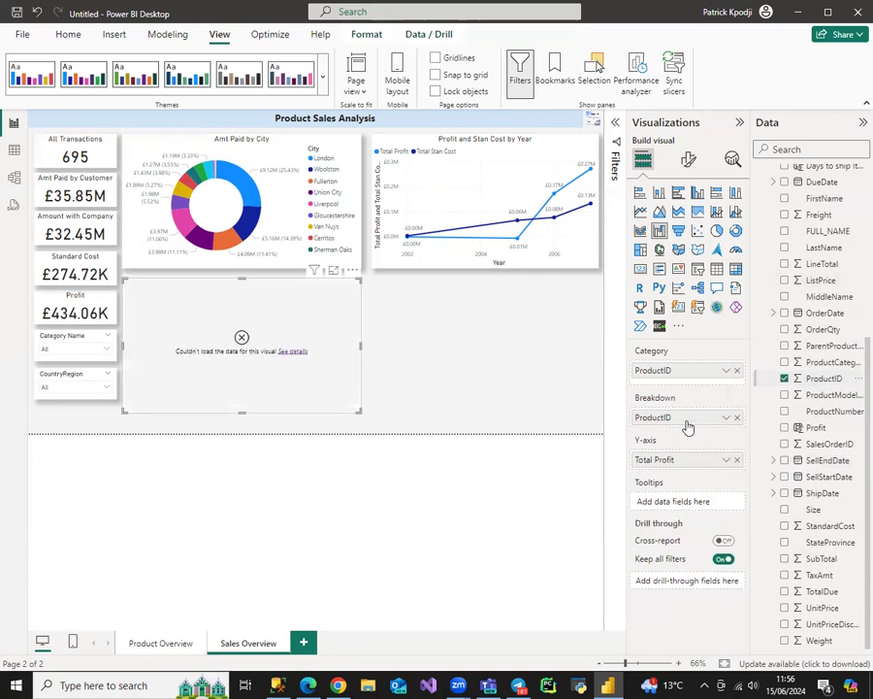
click(738, 417)
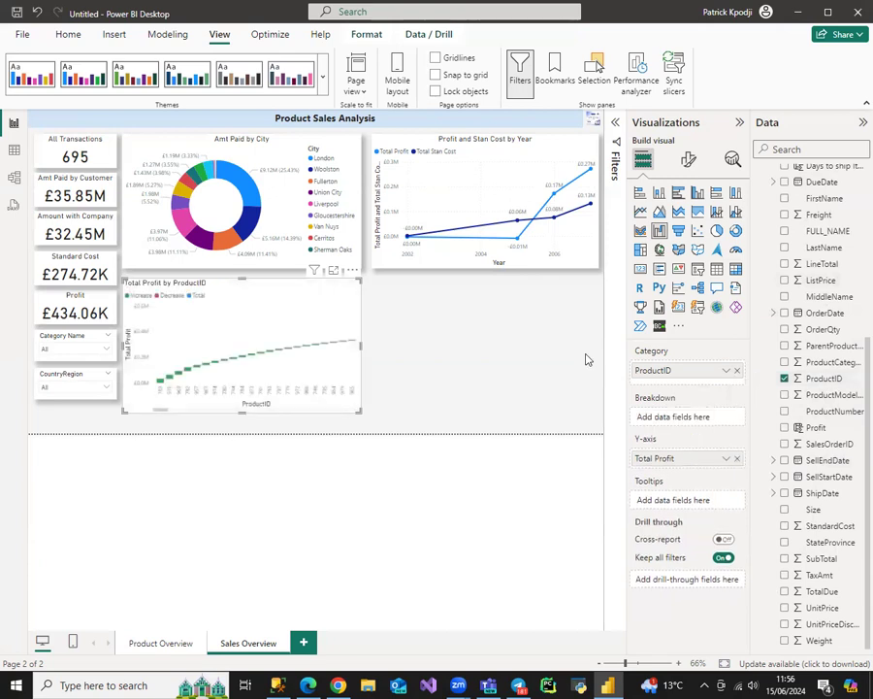
Filter the waterfall chart's ProductID with a Top N filter showing the top 10 by Count of ProductID.
click(616, 142)
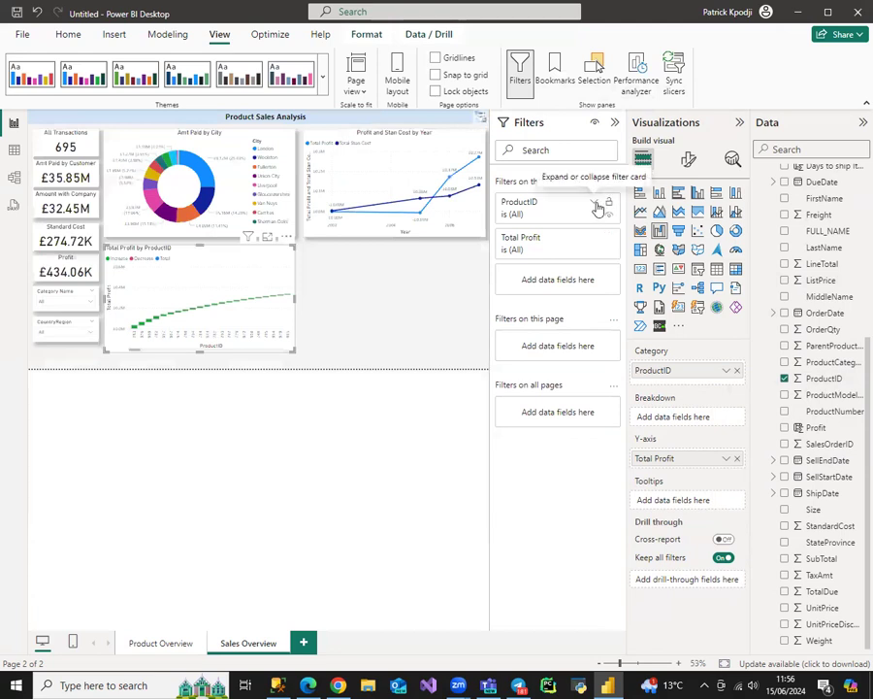
click(595, 203)
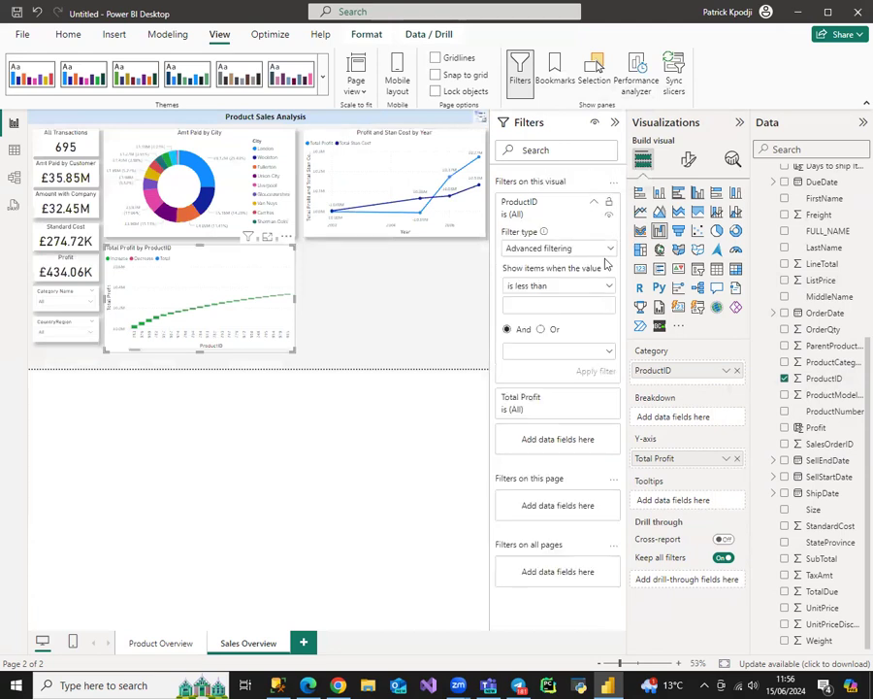
click(604, 254)
click(580, 300)
click(588, 284)
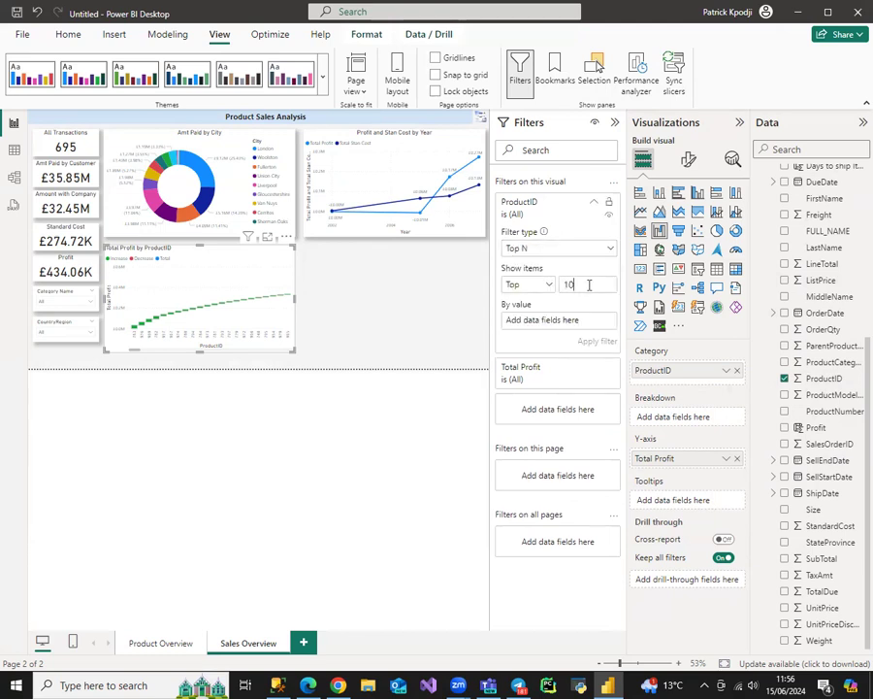
drag(780, 380, 585, 323)
click(600, 340)
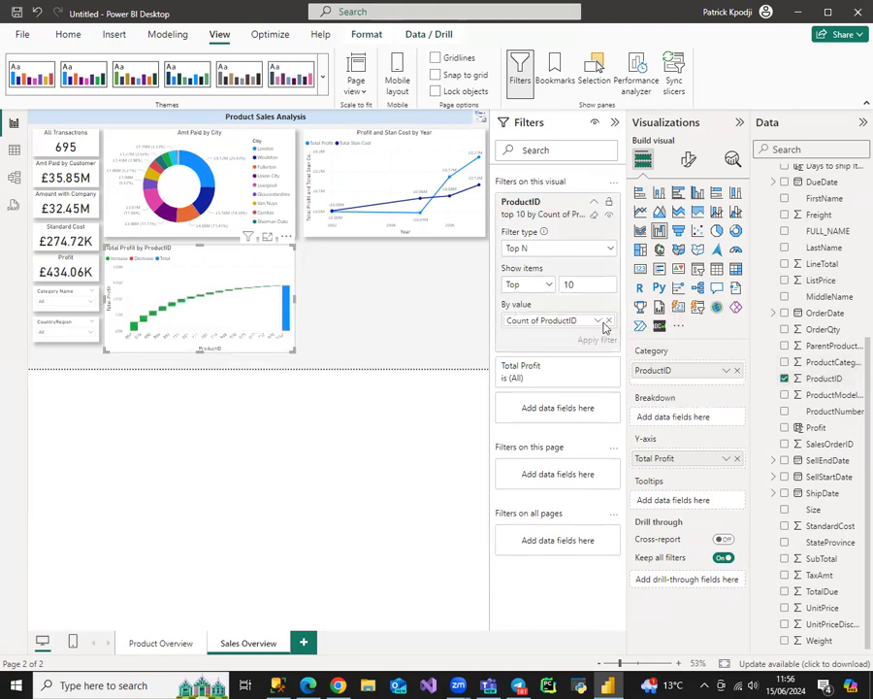
click(614, 122)
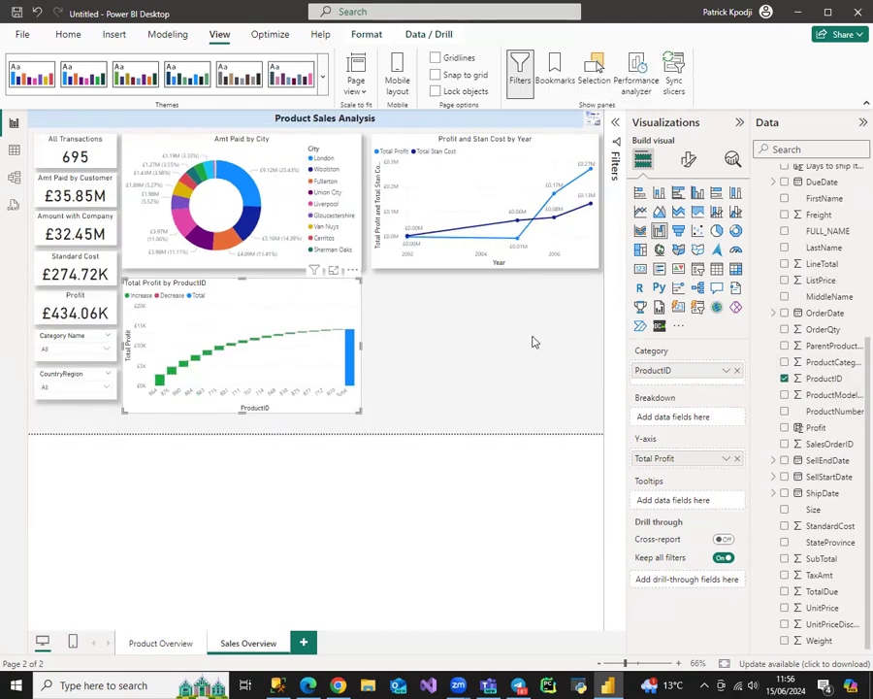
Change the waterfall chart's title to "Profit by Product ID" and centre it.
click(687, 161)
click(689, 227)
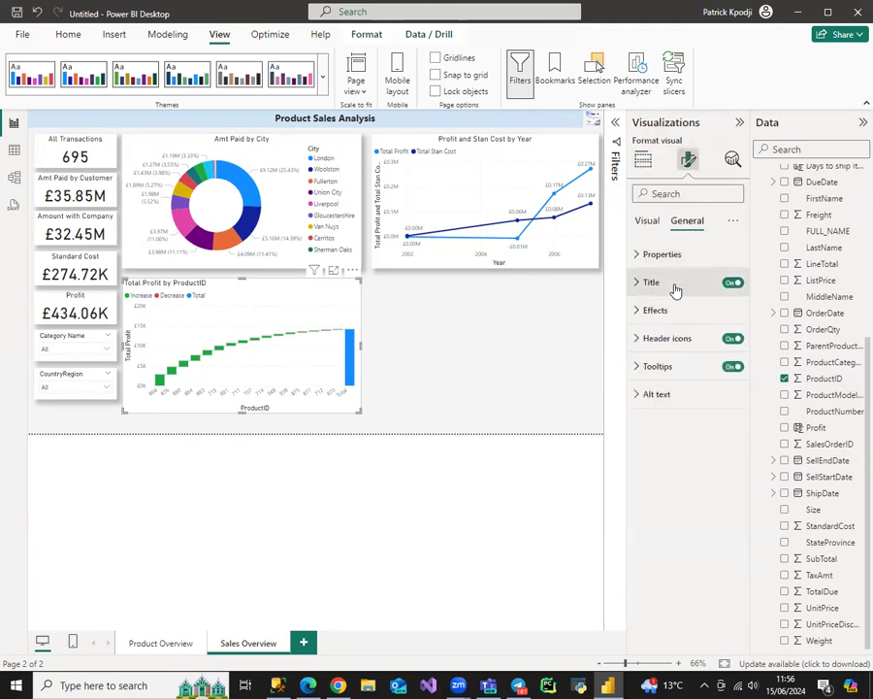
click(673, 284)
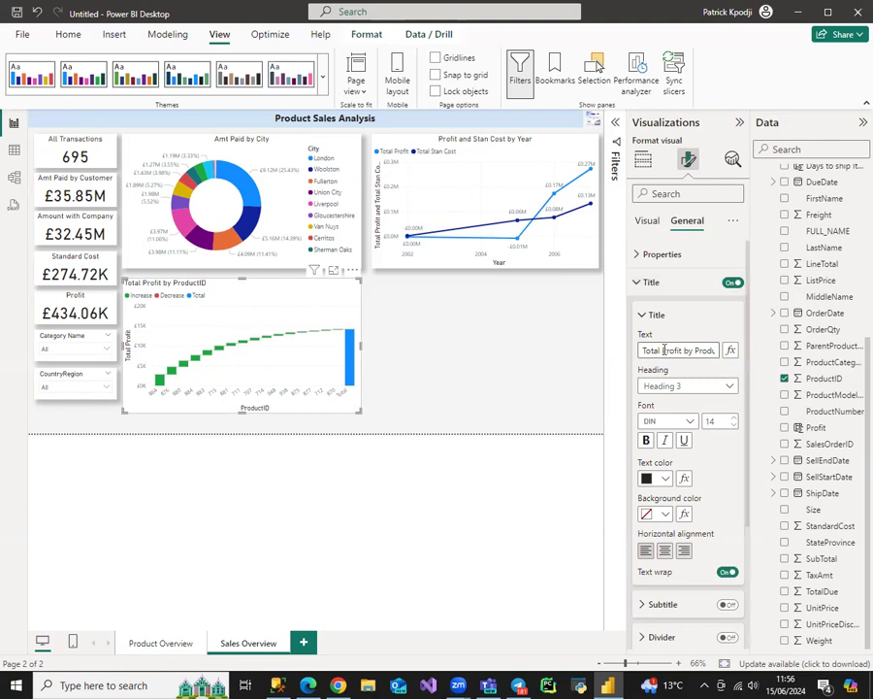
drag(664, 350, 620, 358)
key(BackSpace)
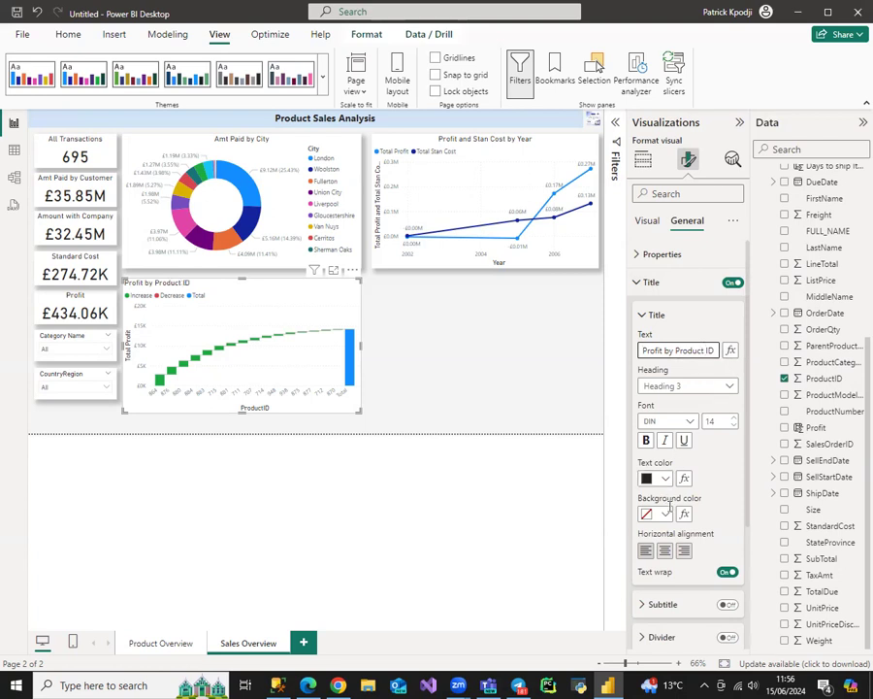
click(655, 283)
Try the waterfall chart's legend at Top right and settle on the Center right position.
click(647, 221)
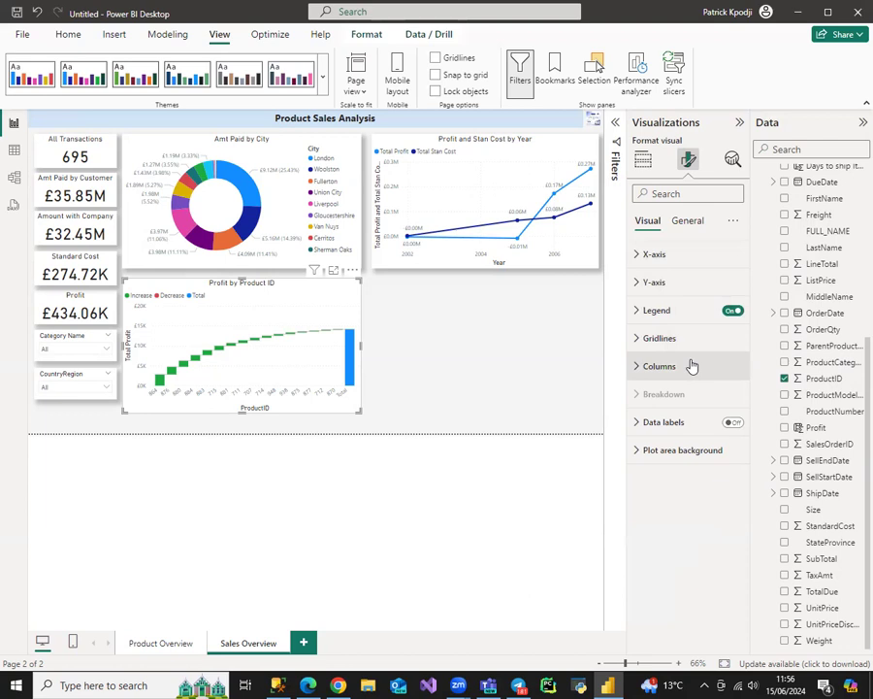
click(675, 423)
click(677, 424)
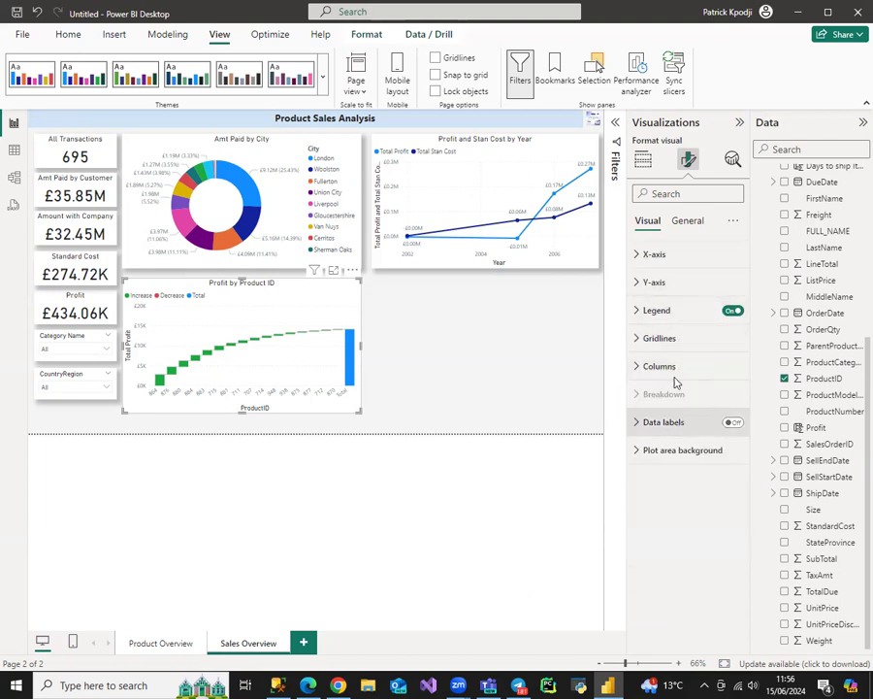
click(658, 311)
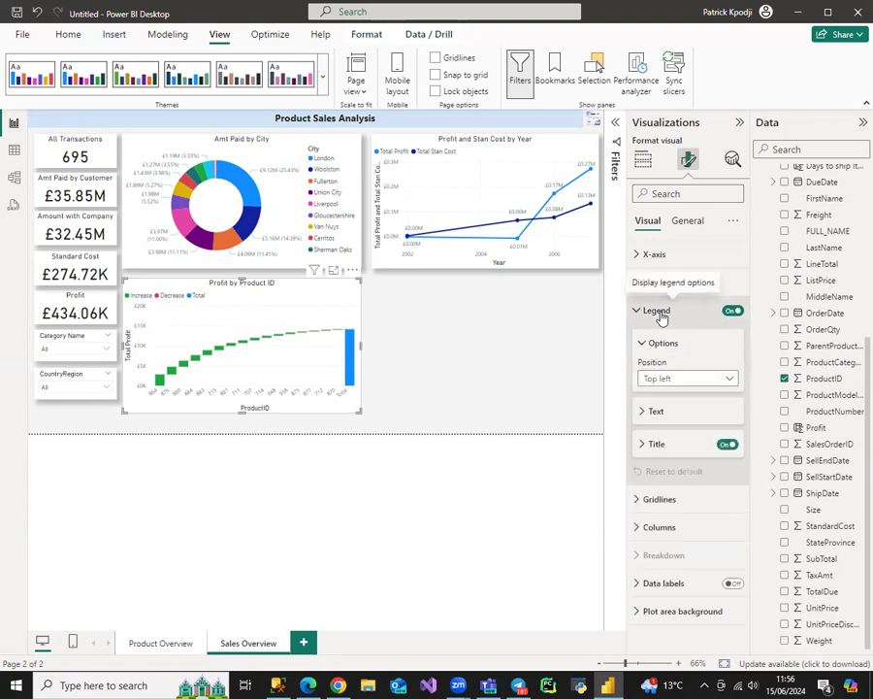
click(732, 380)
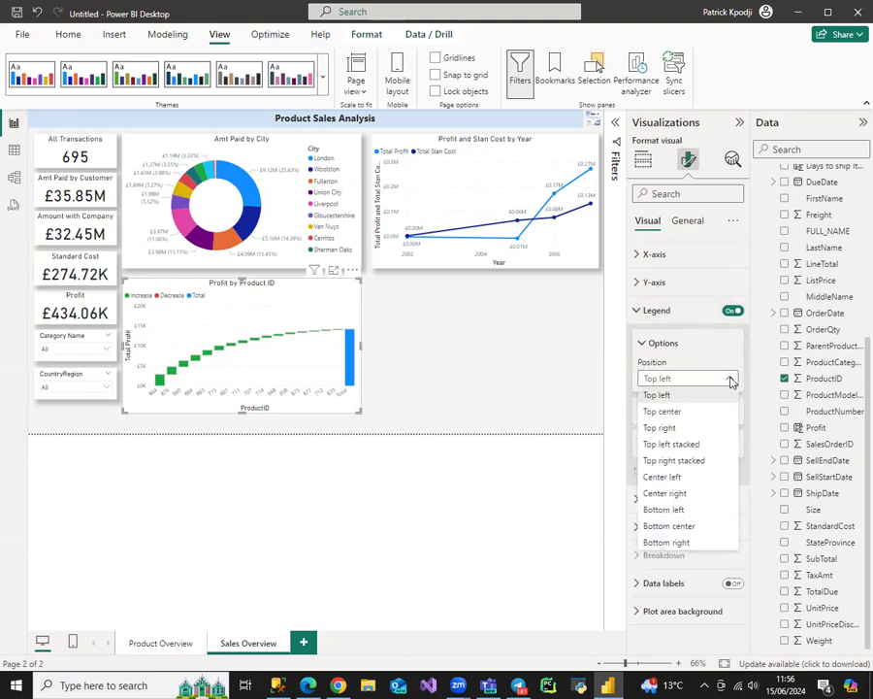
click(688, 429)
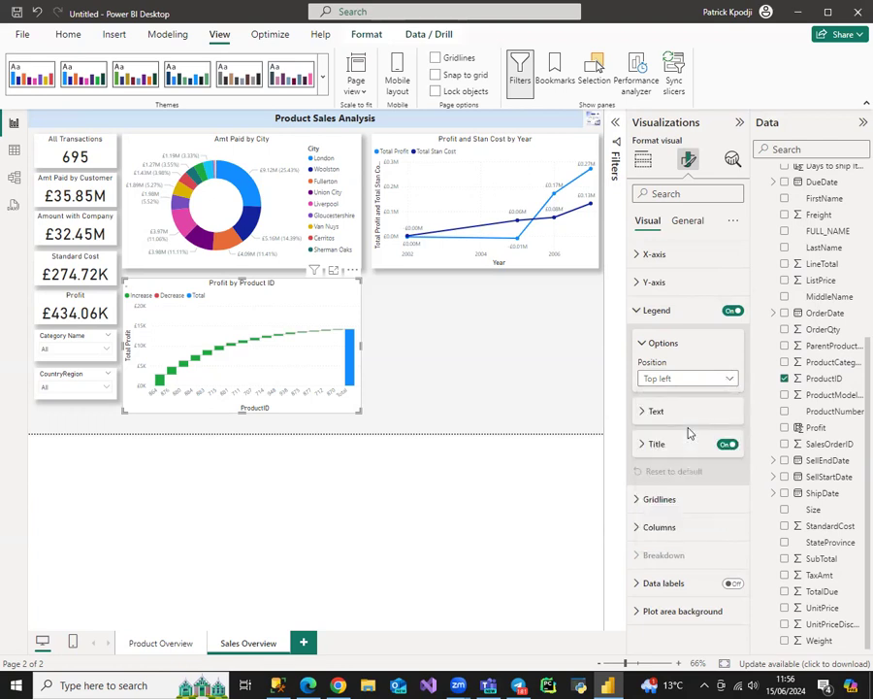
click(733, 382)
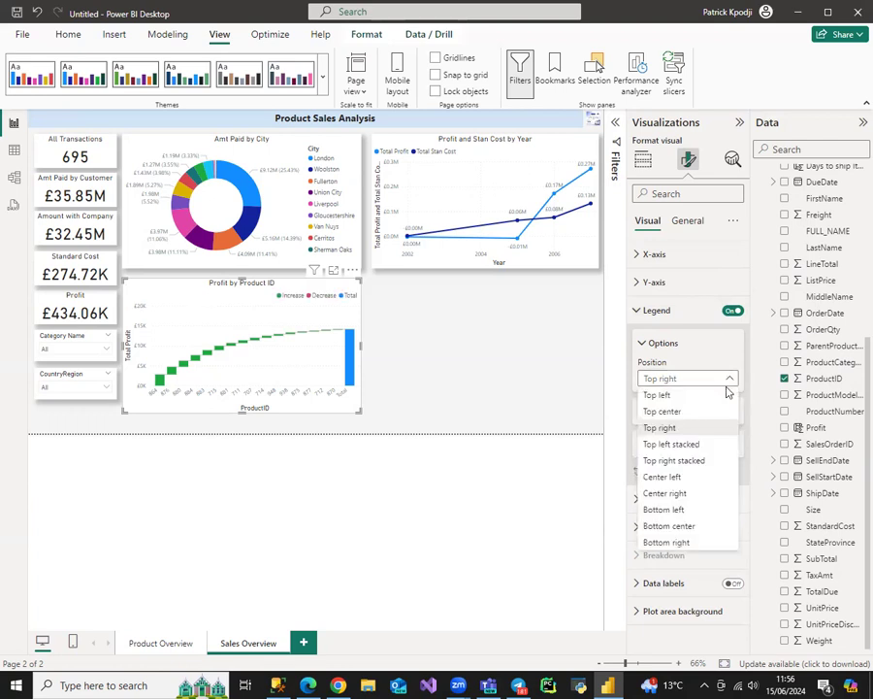
click(693, 502)
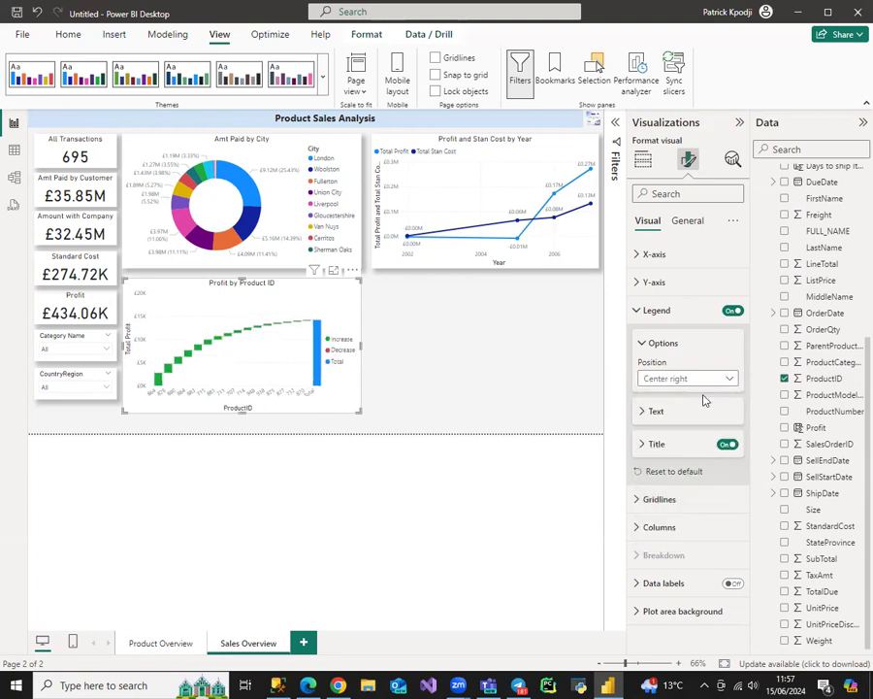
click(658, 311)
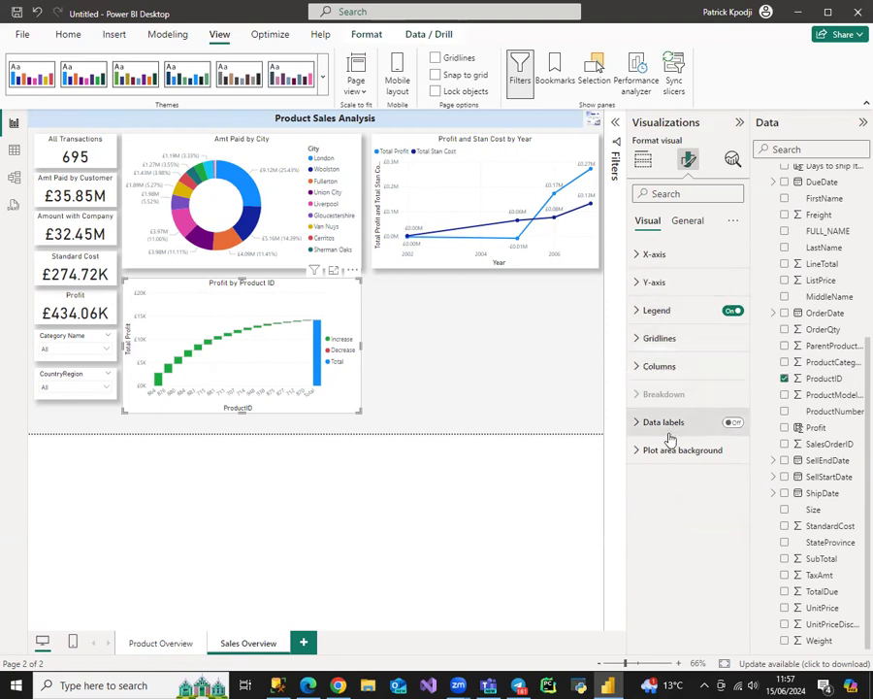
Turn off the waterfall chart's Y-axis title and turn on its data labels.
click(658, 283)
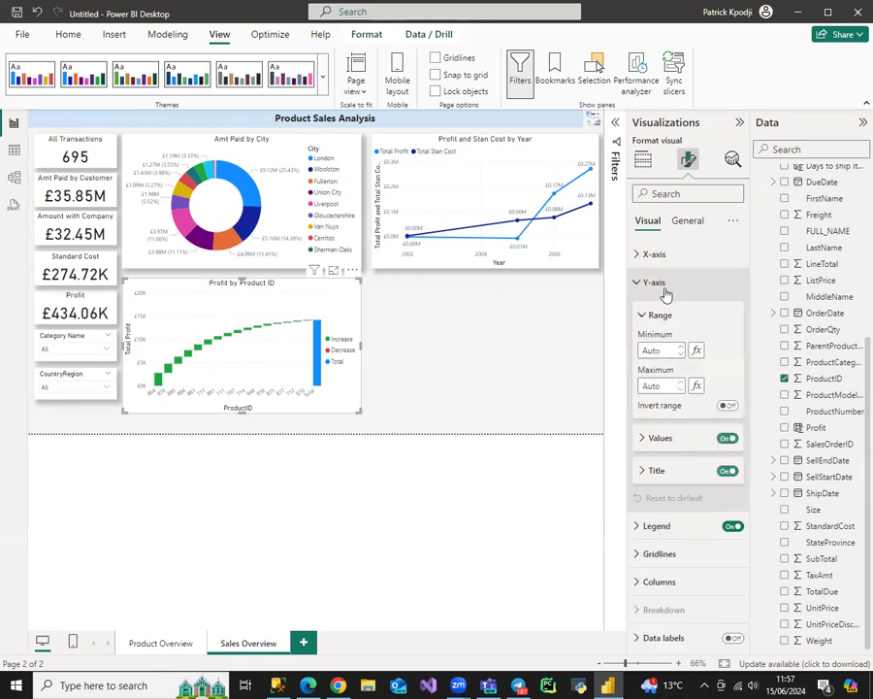
click(726, 471)
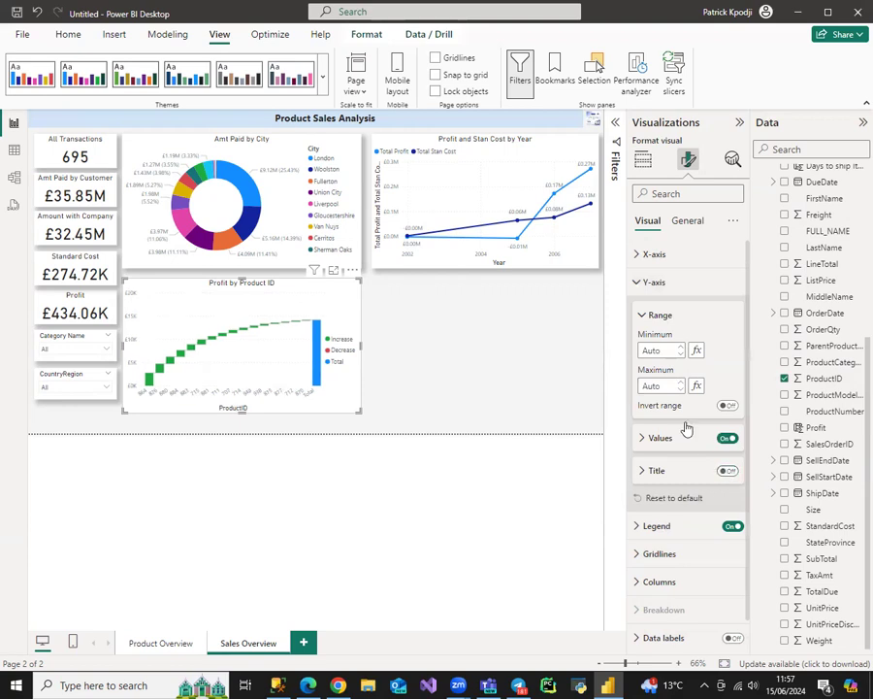
click(660, 282)
click(730, 423)
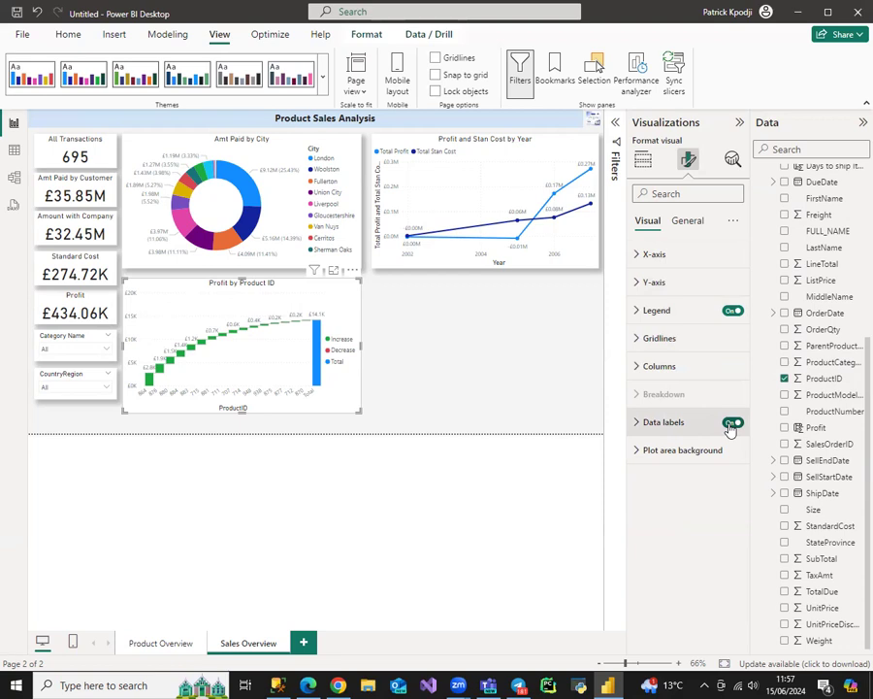
Set the waterfall chart's ProductID Top N filter to the top 7 and choose Count (Distinct) for its ranking value.
click(615, 122)
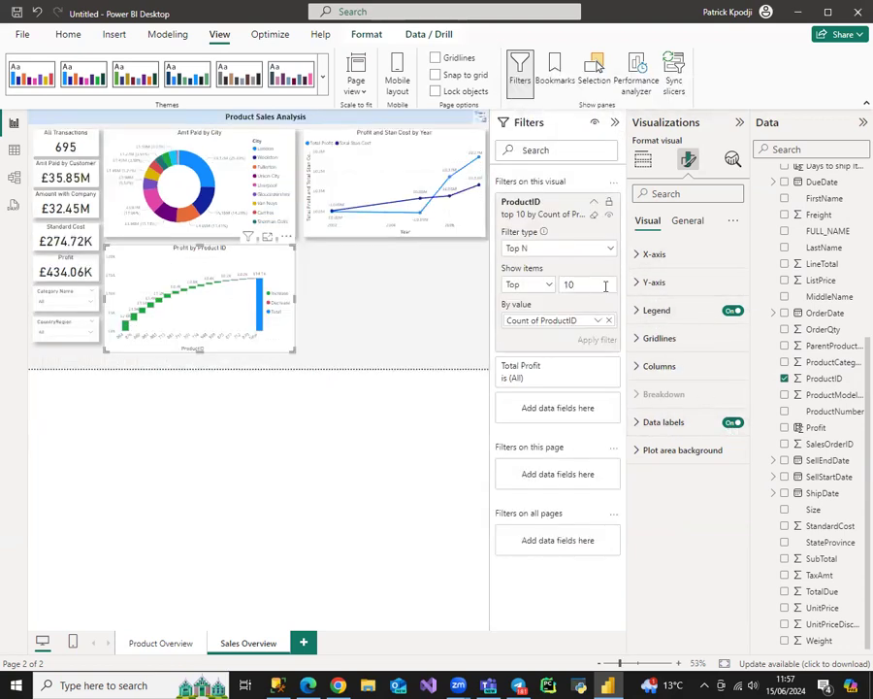
key(BackSpace)
click(594, 343)
click(600, 322)
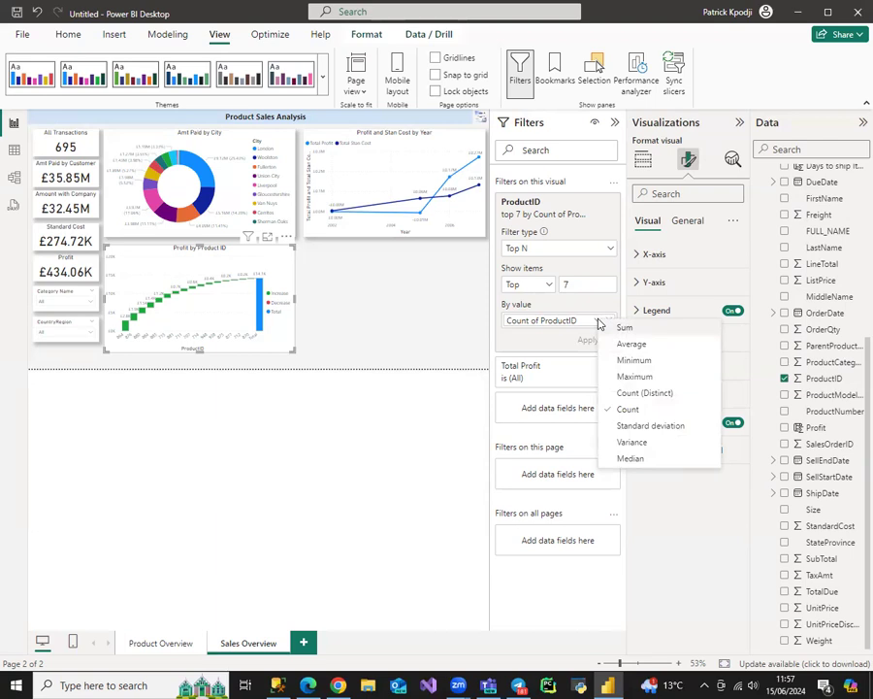
click(628, 395)
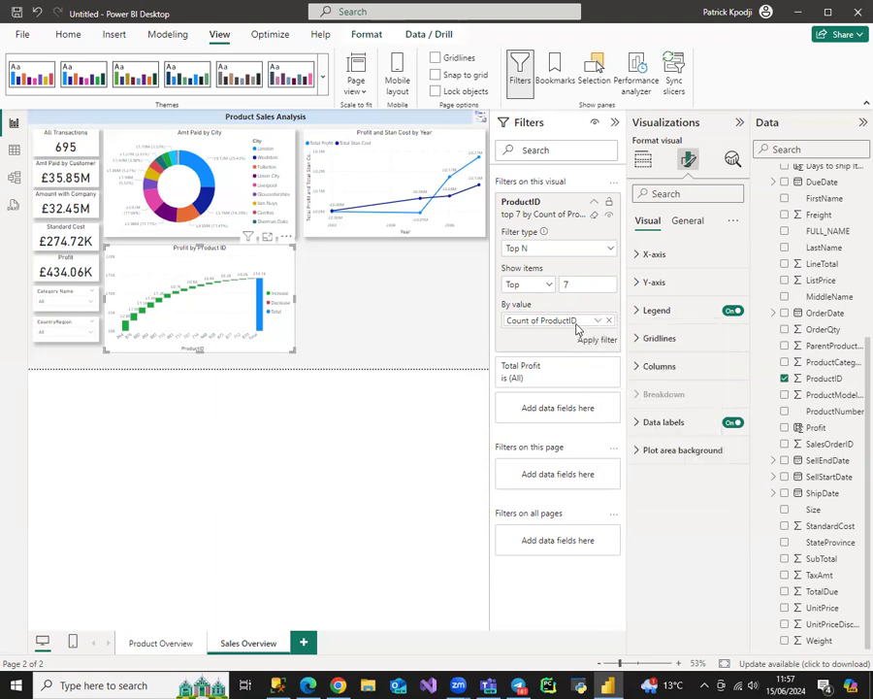
click(615, 123)
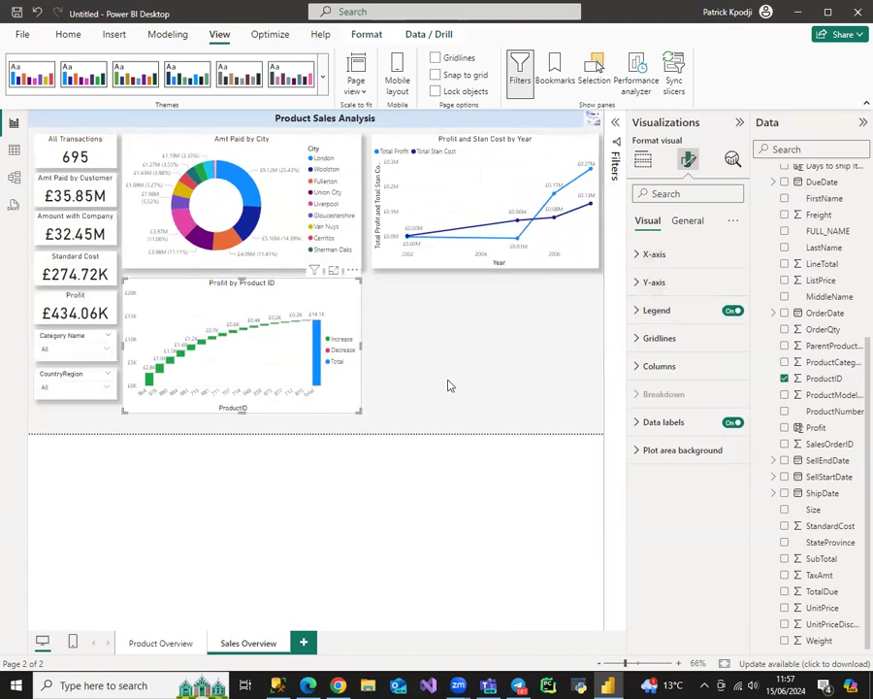
Open the waterfall chart's field assignments for editing.
scroll(782, 375, up, 4)
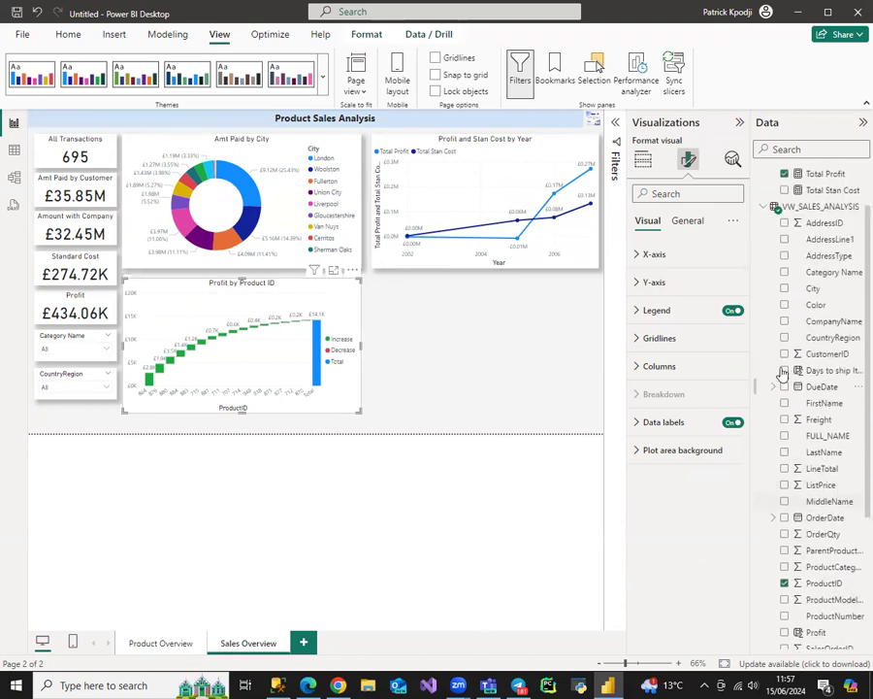
click(642, 159)
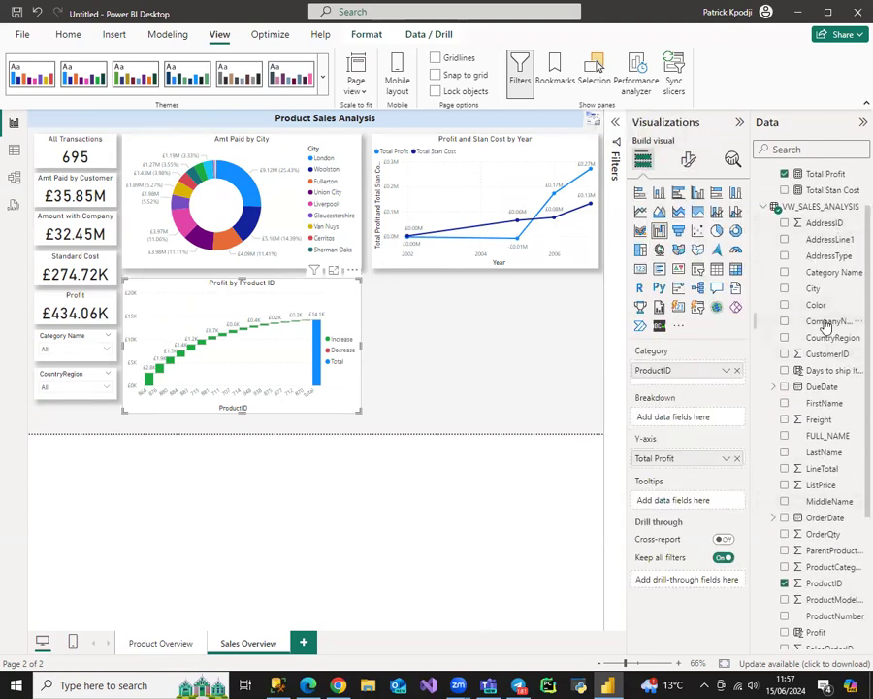
Replace ProductID with CompanyName as the waterfall chart's category and remove the leftover ProductID filter from the visual.
click(737, 371)
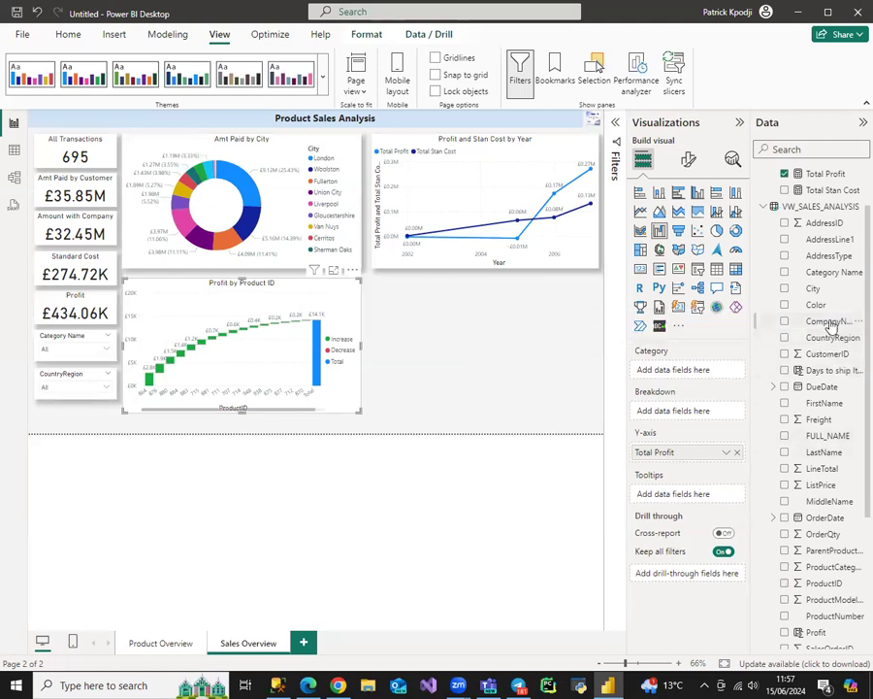
drag(830, 322, 683, 369)
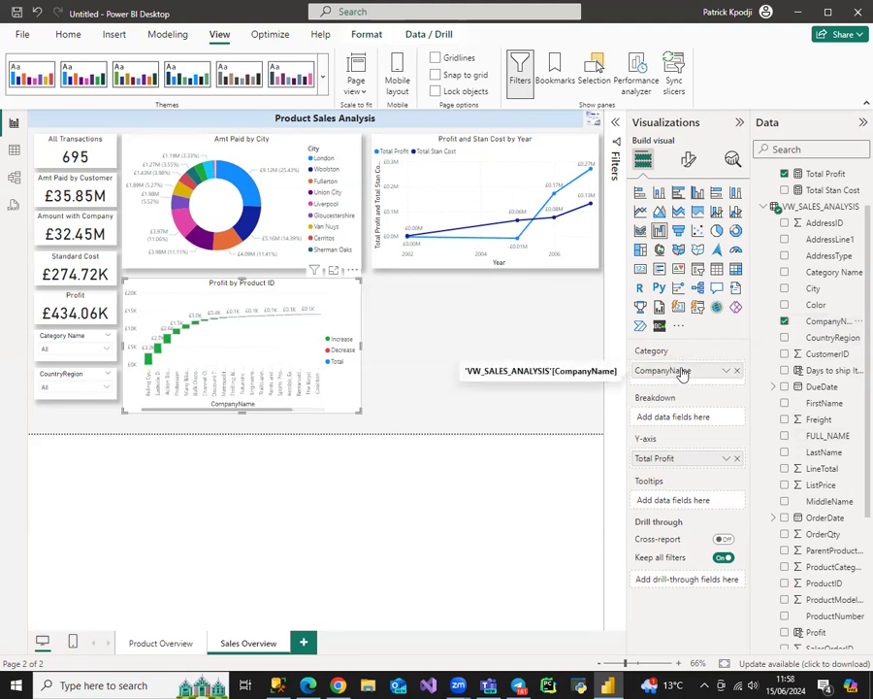
click(615, 160)
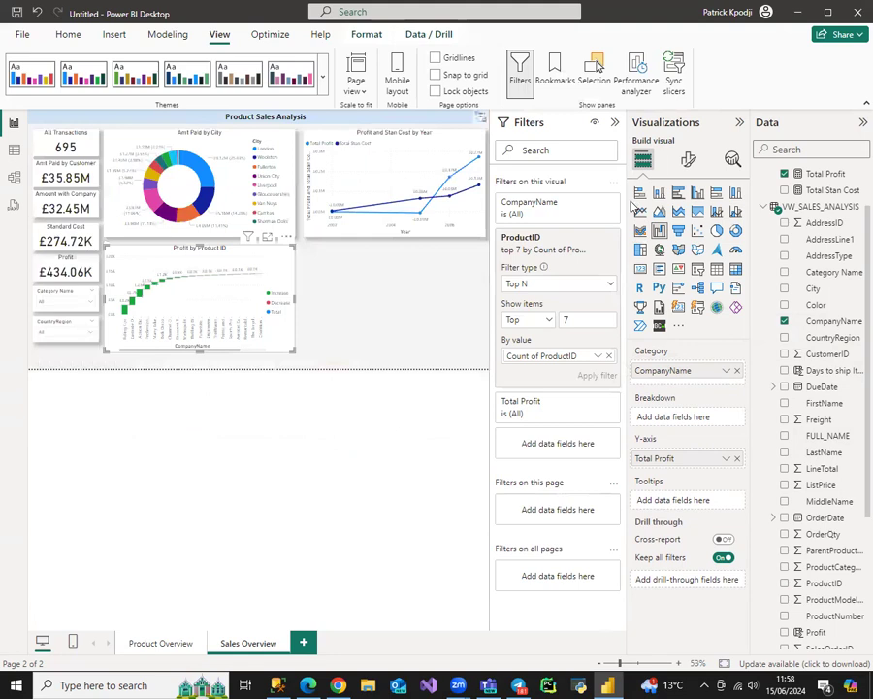
click(607, 238)
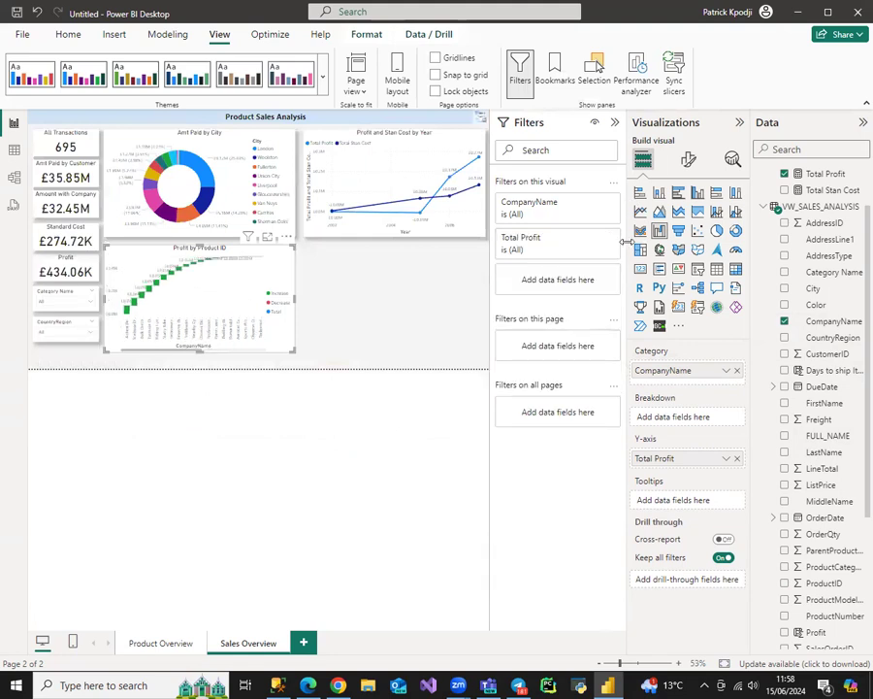
Filter the waterfall chart's CompanyName with a Top N filter showing the top 7 by First CompanyName.
click(595, 205)
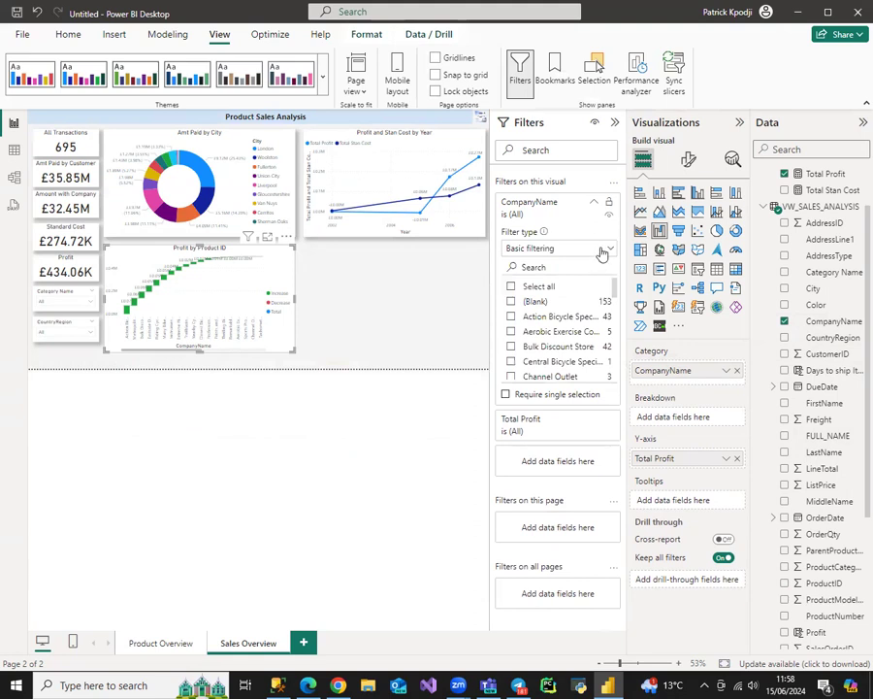
click(603, 250)
click(581, 301)
click(586, 283)
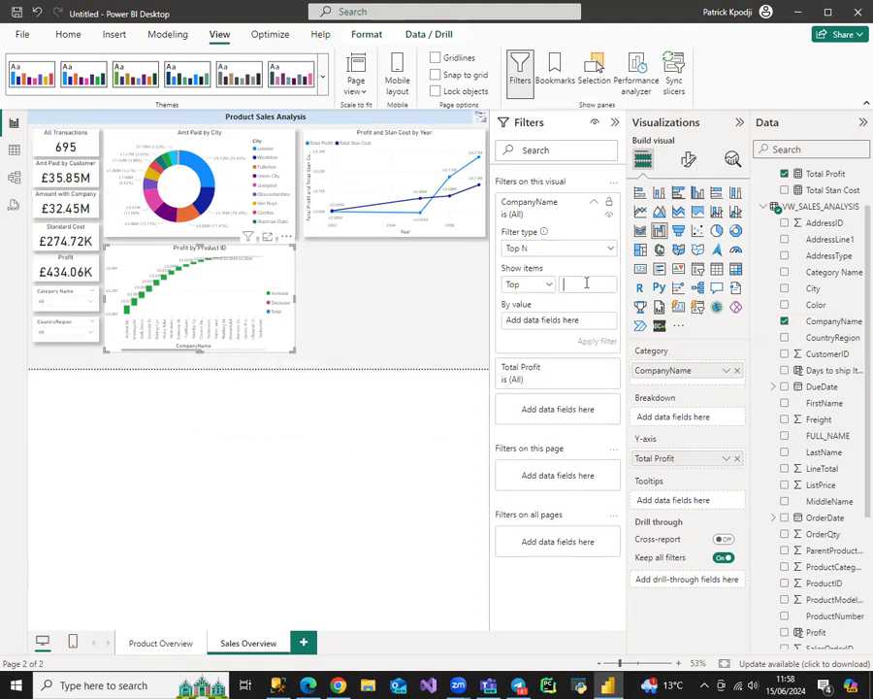
drag(827, 321, 567, 322)
click(595, 341)
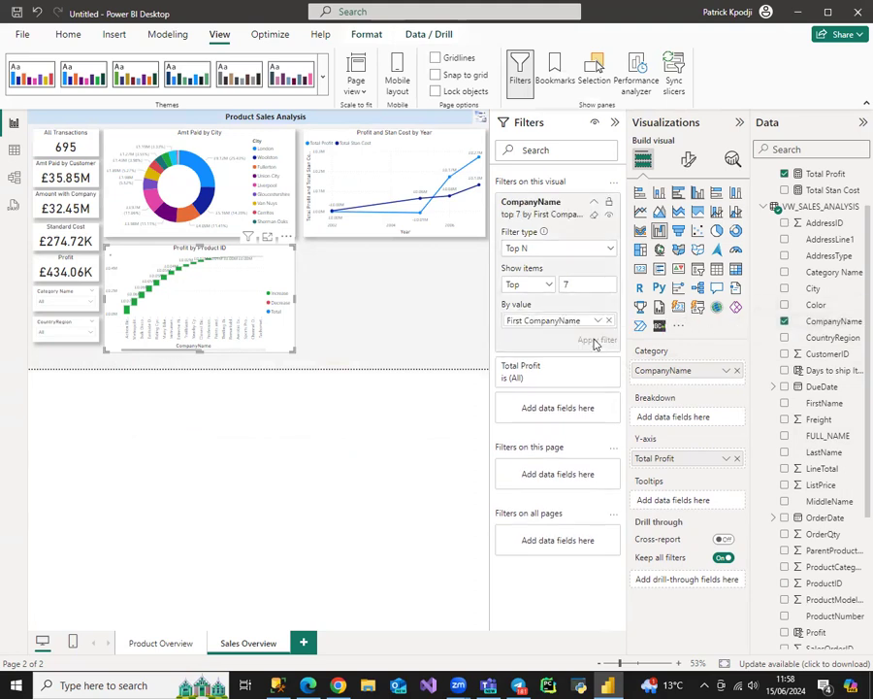
click(614, 122)
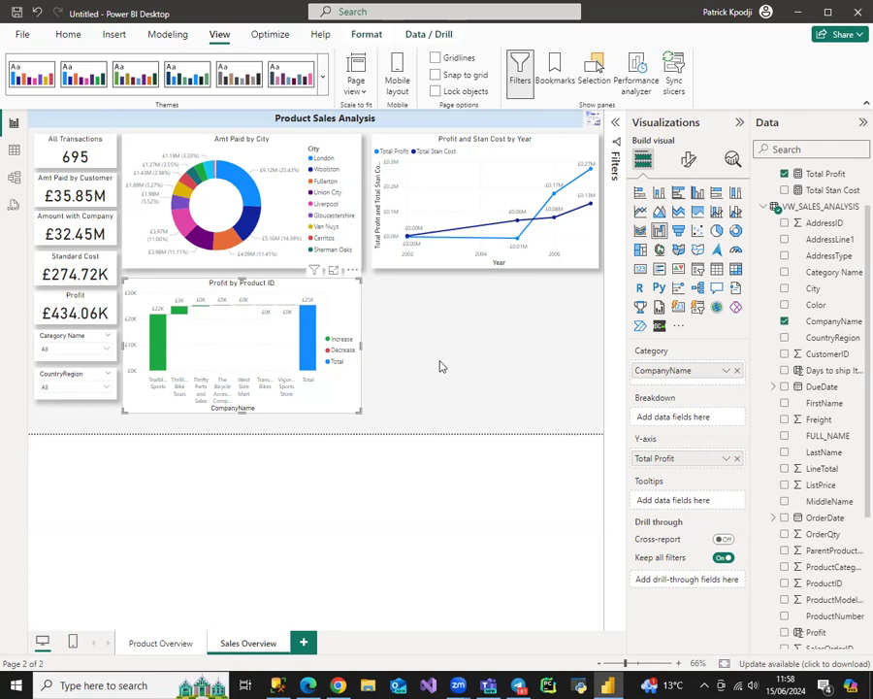
Turn on the shadow effect for the waterfall chart and deselect it.
click(688, 158)
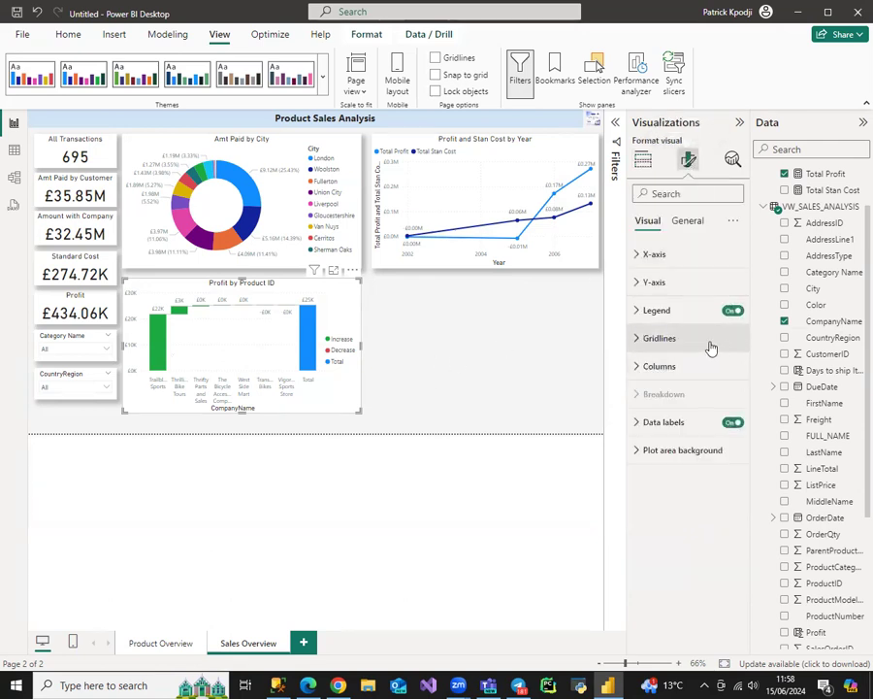
click(687, 221)
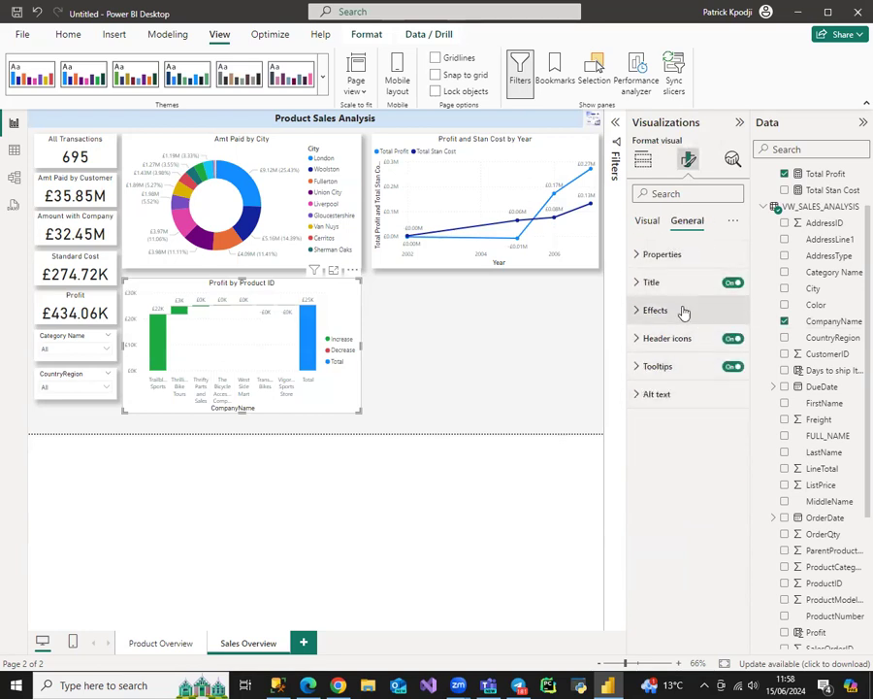
click(681, 309)
click(730, 489)
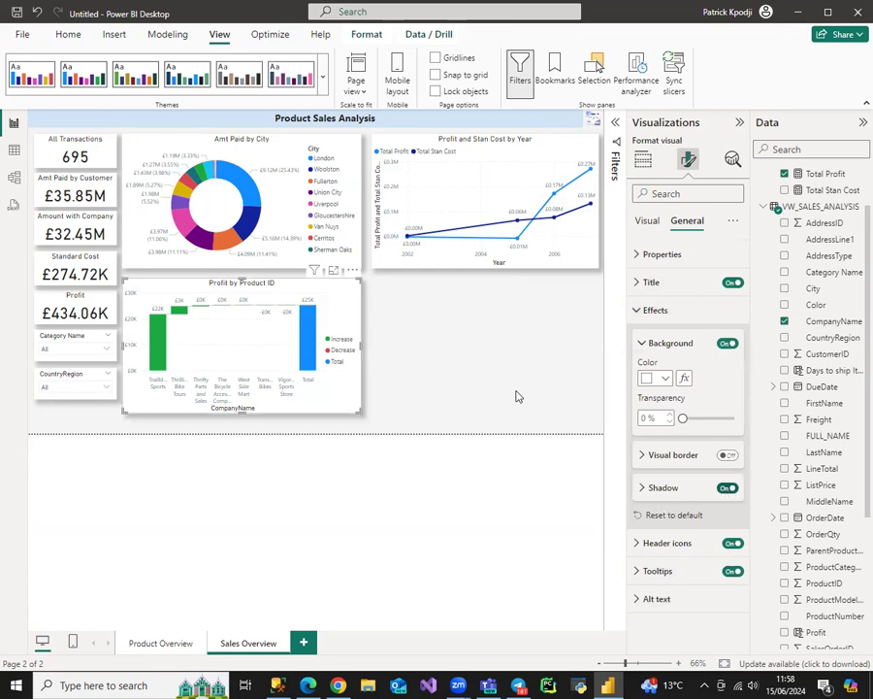
click(476, 351)
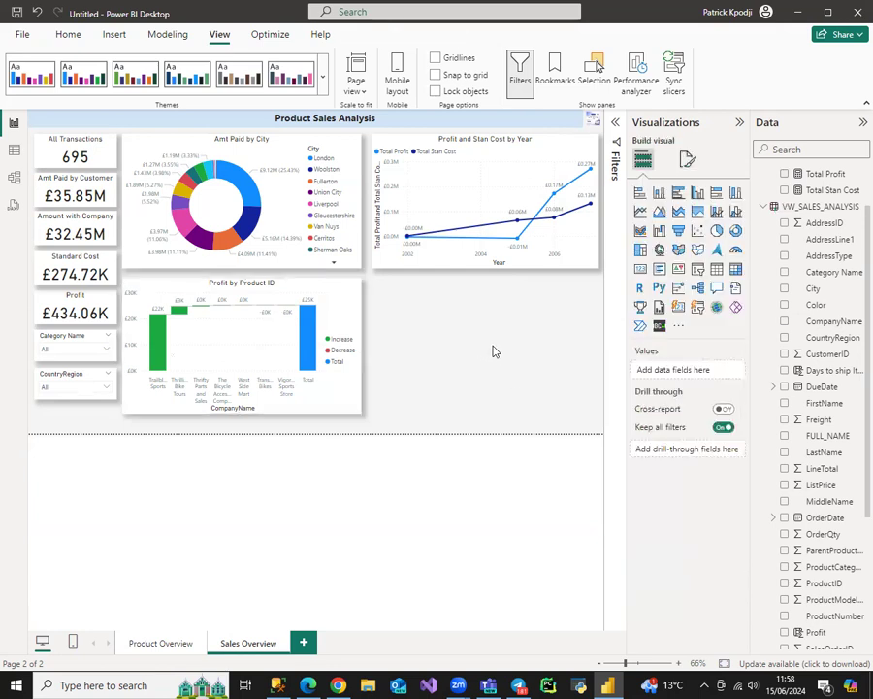
Add a filled map beside the waterfall chart with CountryRegion as location and the Total Profit measure.
click(680, 255)
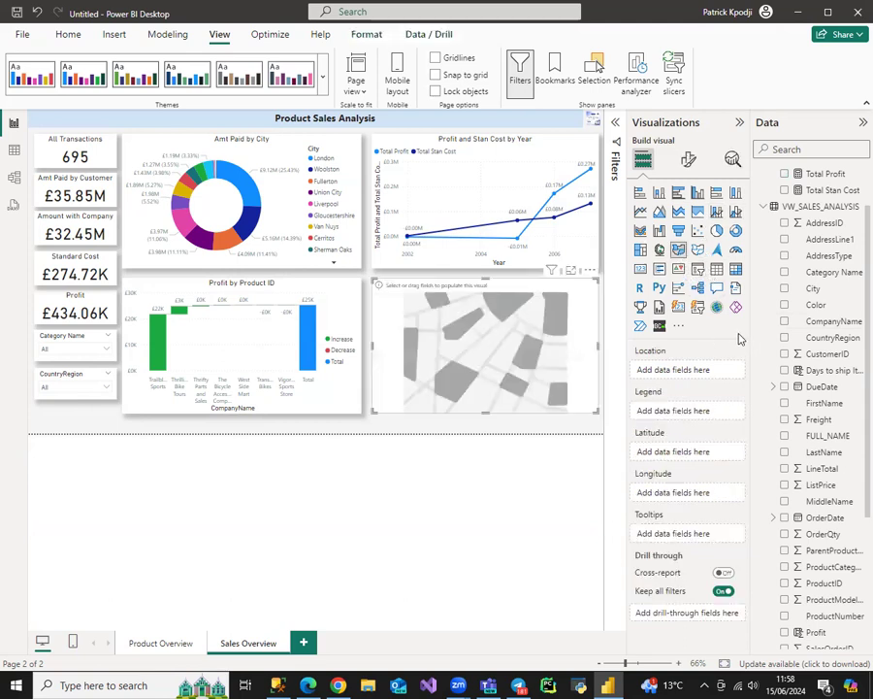
scroll(791, 253, up, 2)
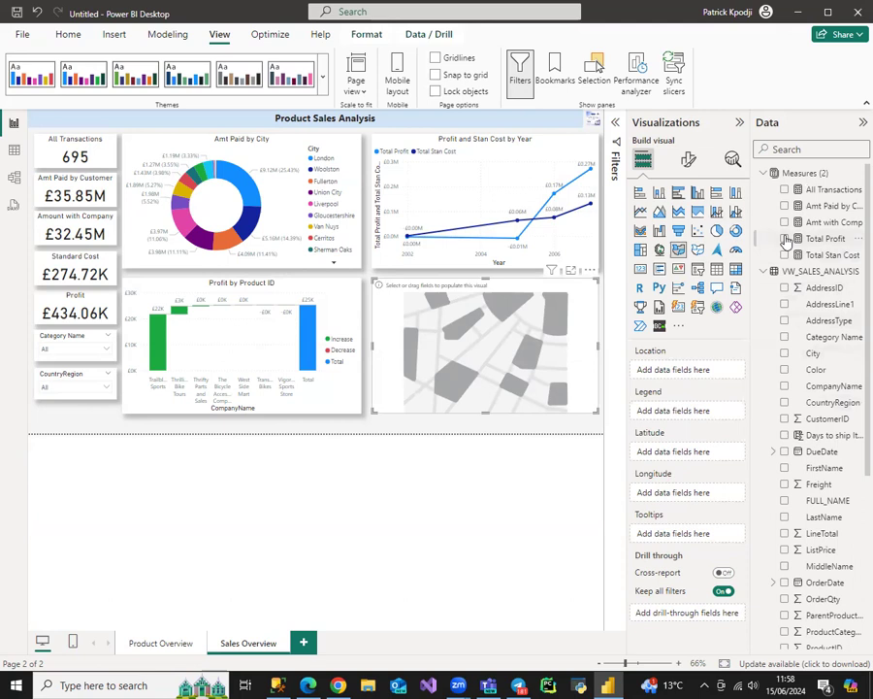
click(785, 239)
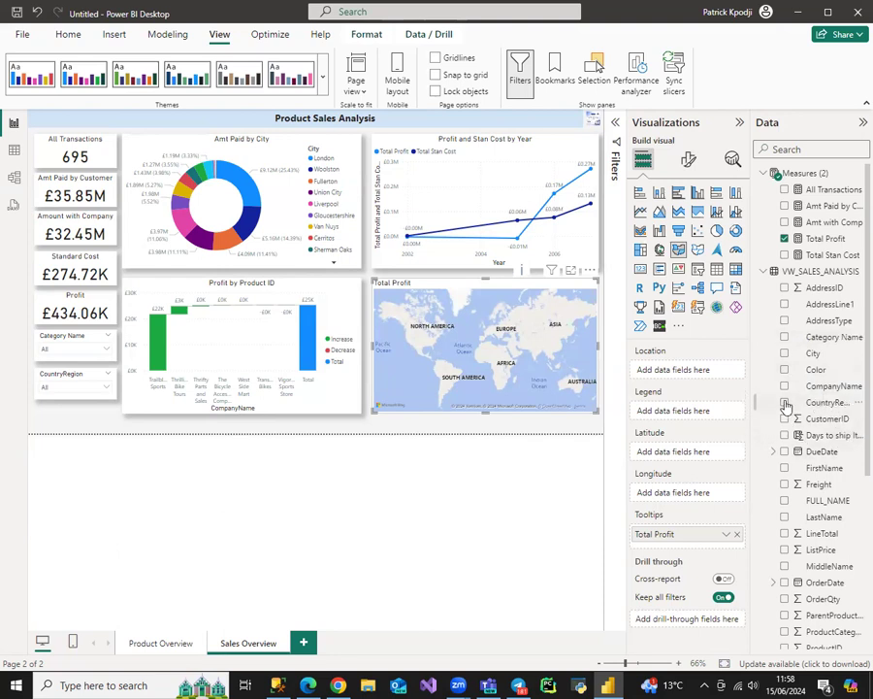
click(785, 403)
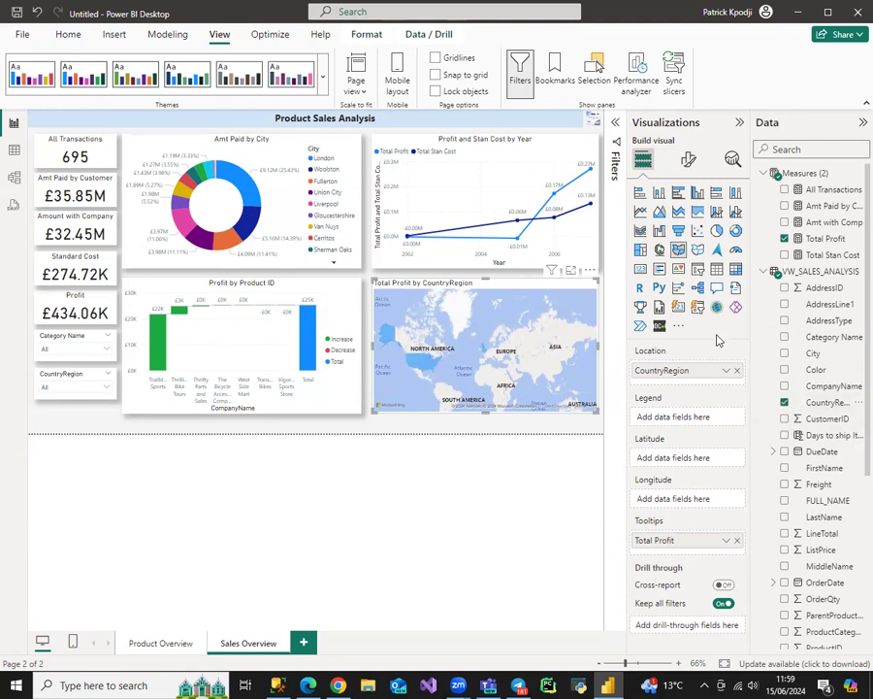
Try the shape map type for the profit by country visual and convert it to a bubble map.
click(698, 251)
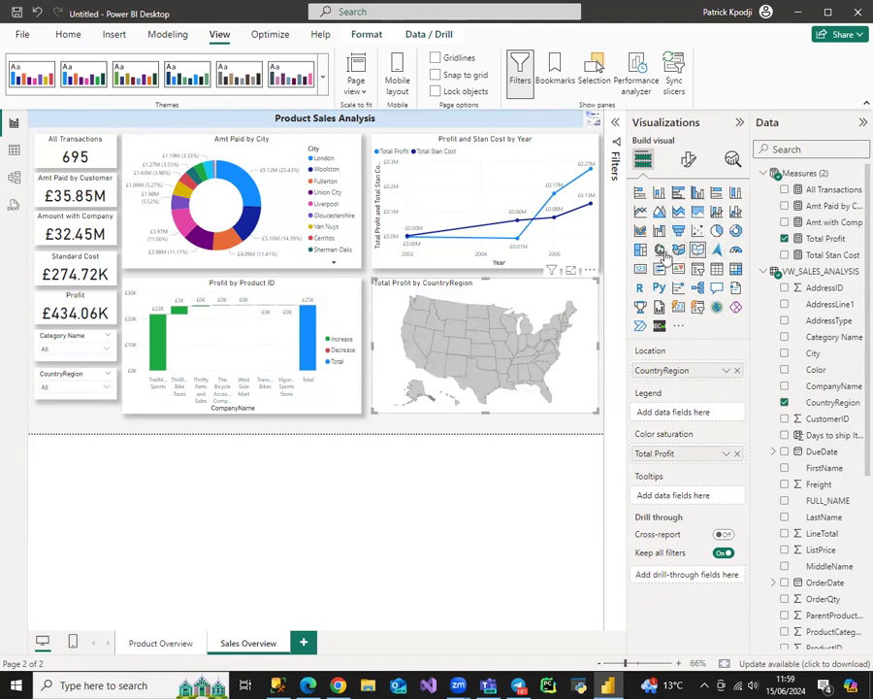
click(661, 249)
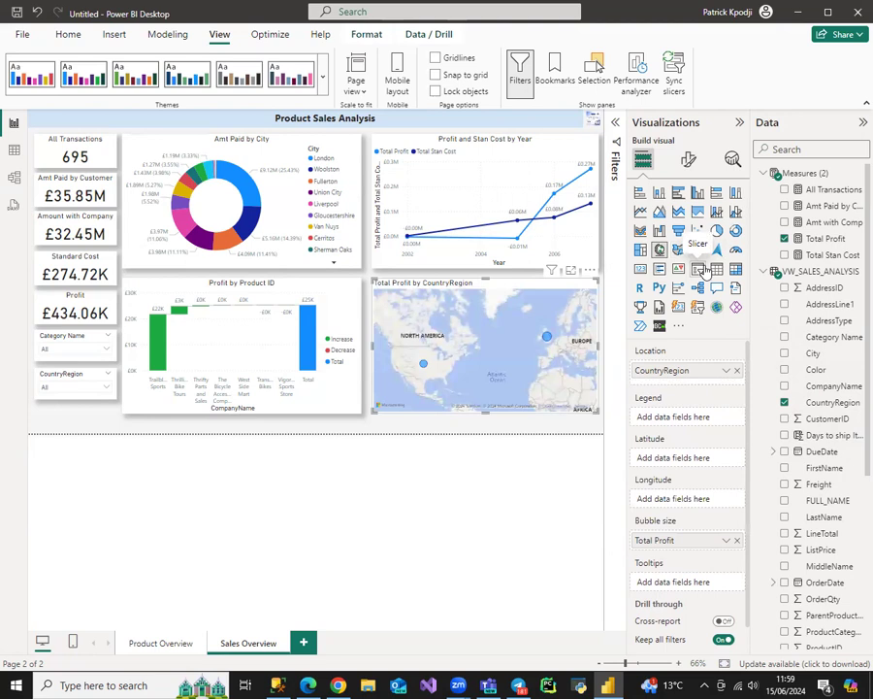
scroll(517, 346, up, 3)
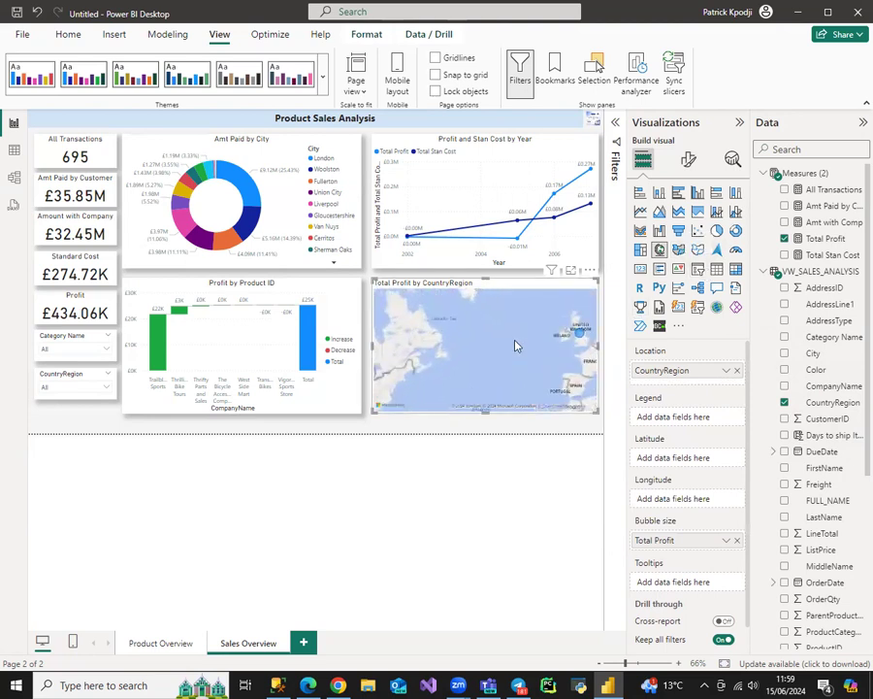
scroll(517, 349, down, 3)
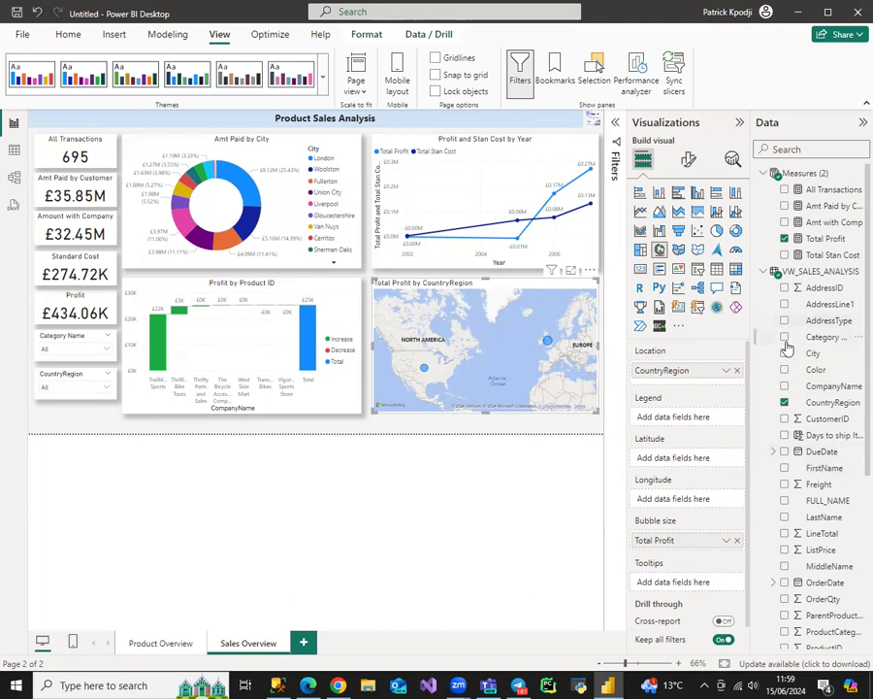
Turn on the shadow effect for the Total Profit by CountryRegion map.
click(687, 158)
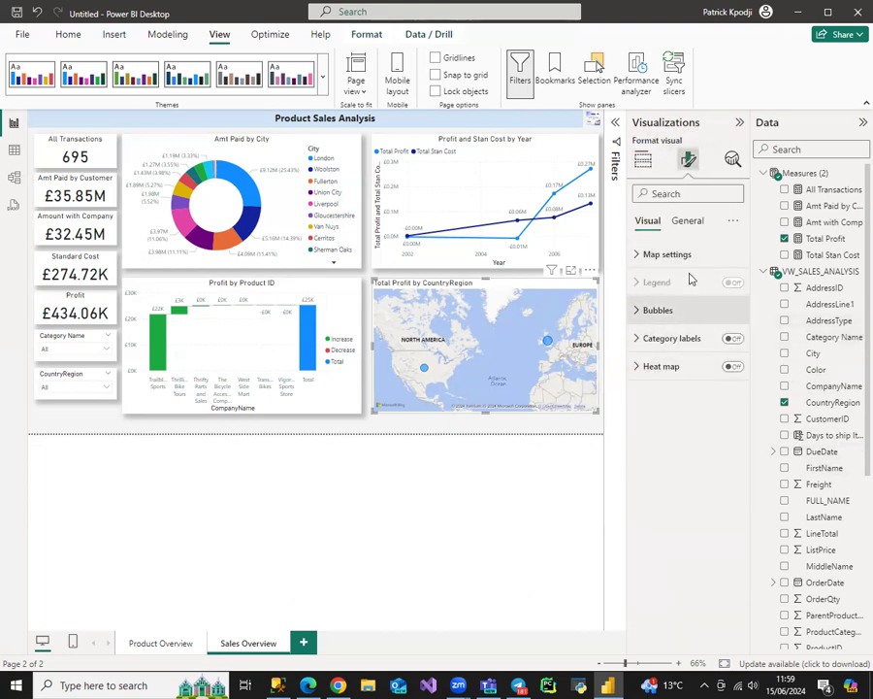
click(685, 220)
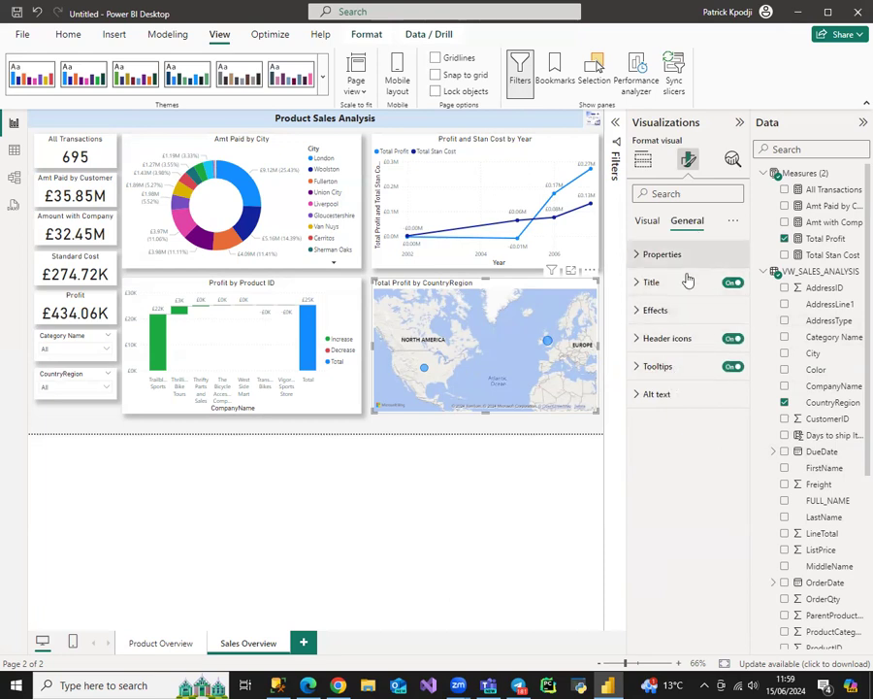
click(679, 312)
click(726, 488)
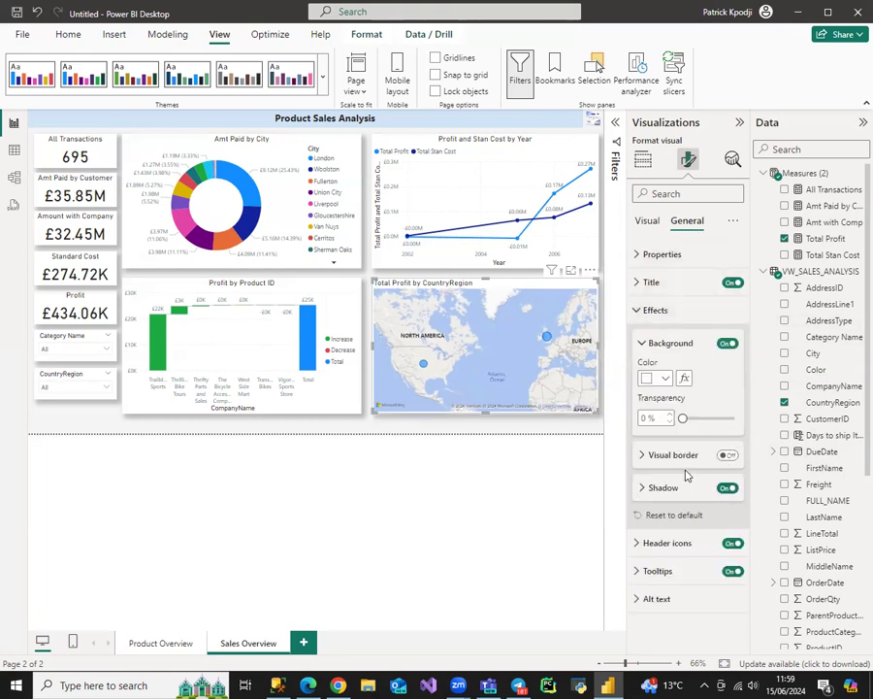
click(644, 163)
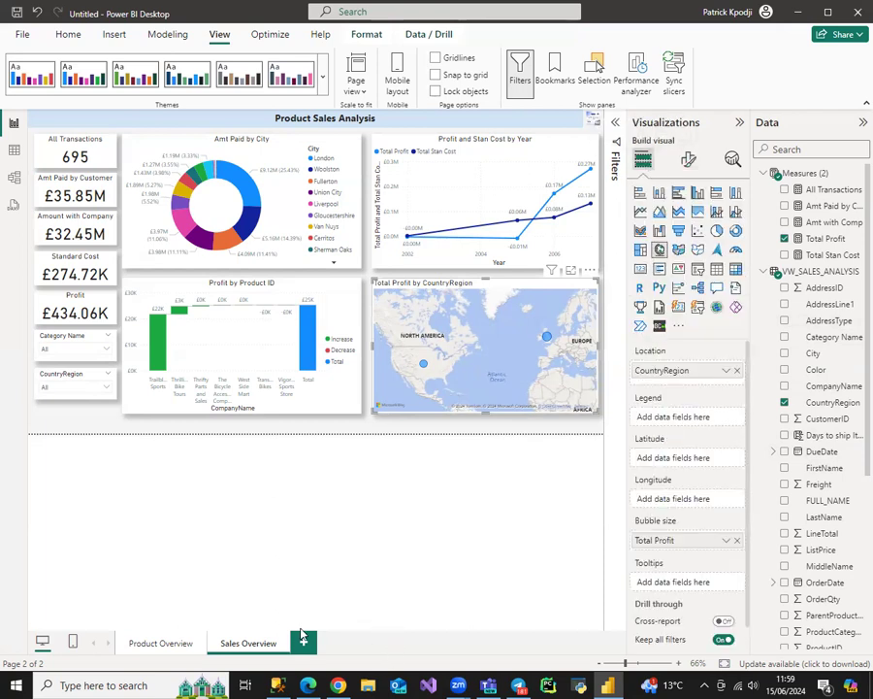
Add a new report page named Product Details and hide it.
click(161, 642)
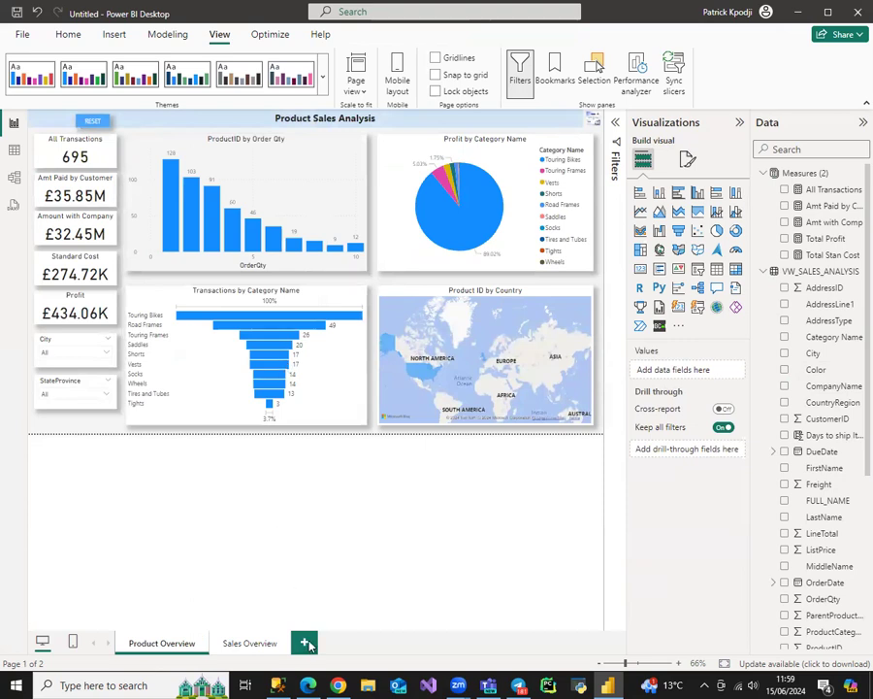
click(307, 642)
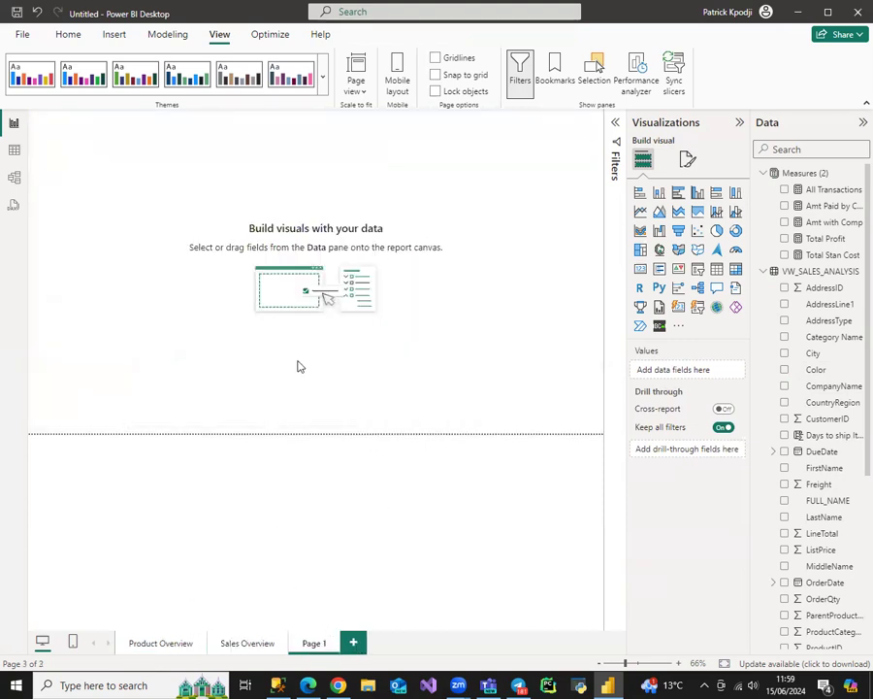
double_click(316, 644)
text(Product Details)
click(345, 531)
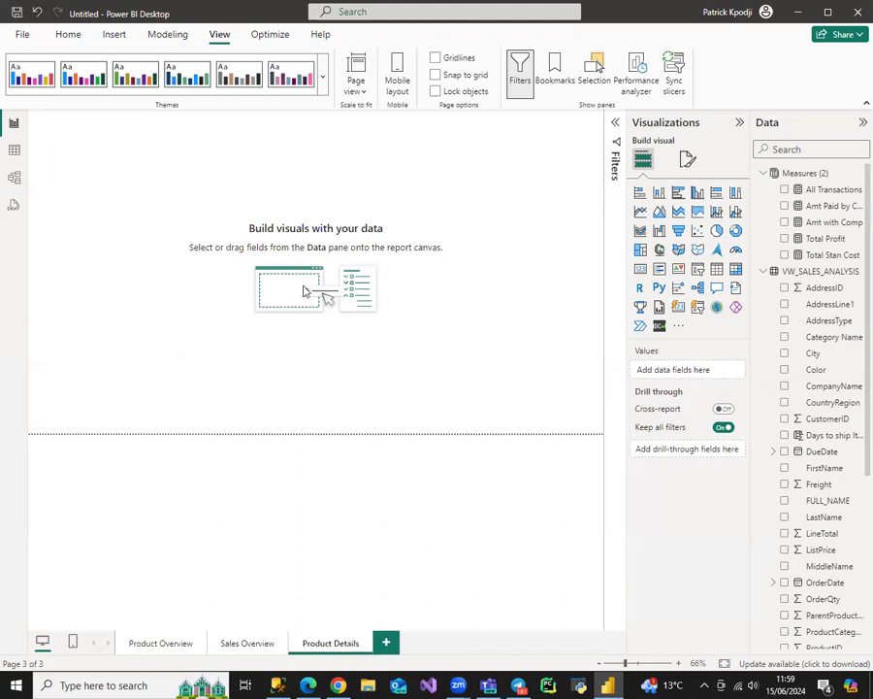
right_click(324, 643)
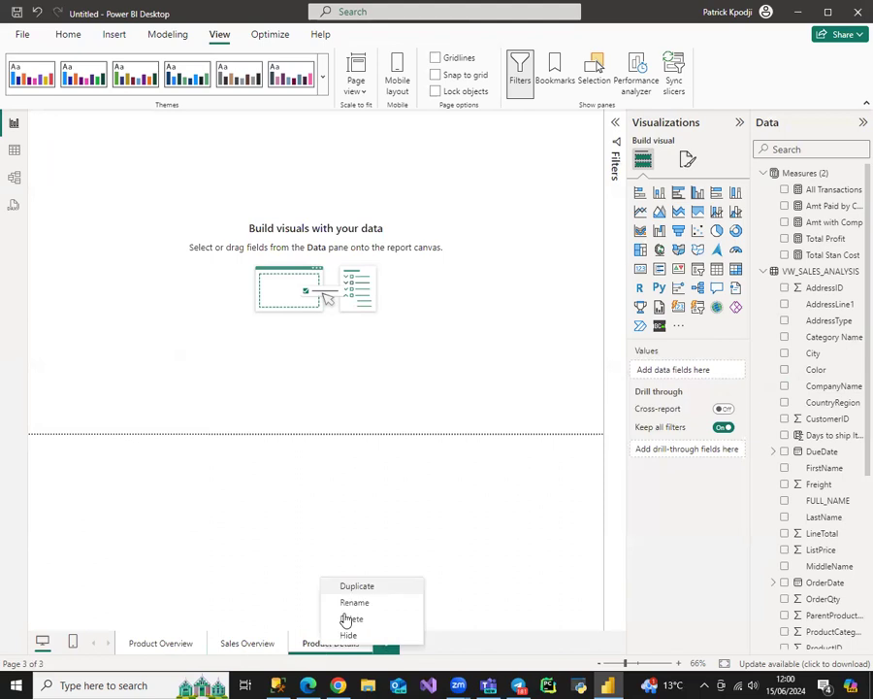
click(349, 635)
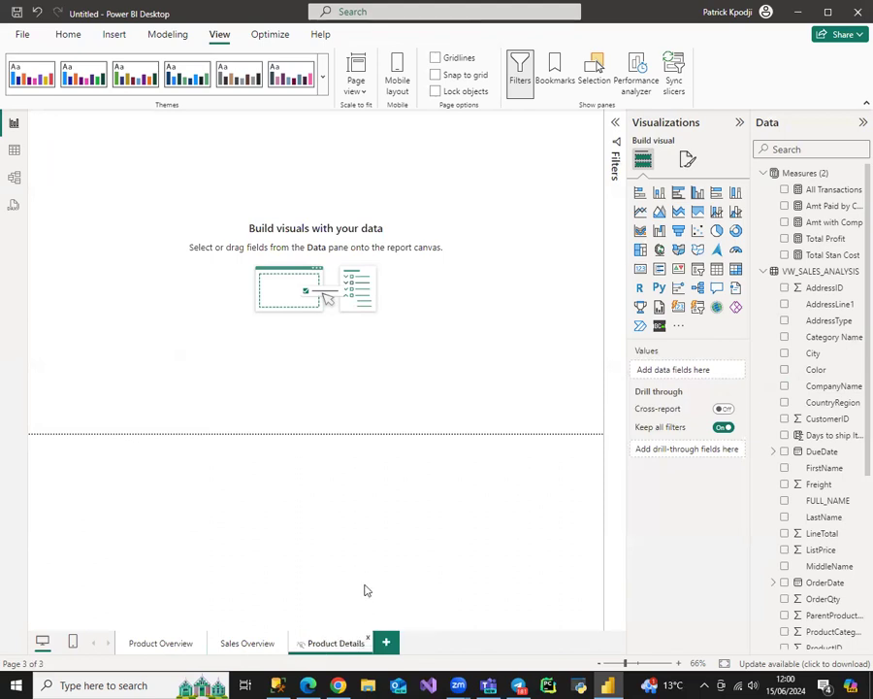
Add another report page named Sales Details and hide it.
click(385, 643)
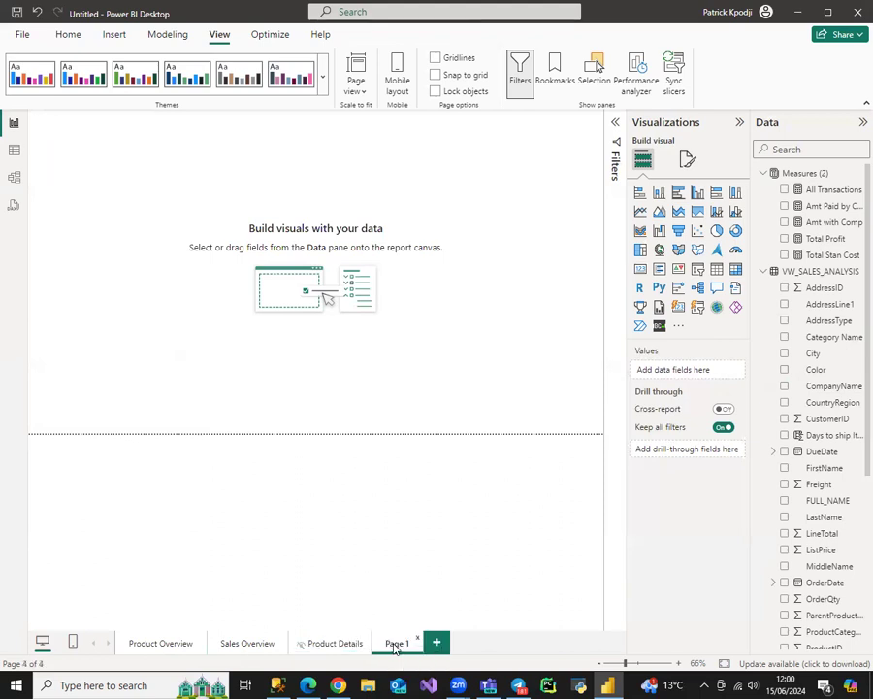
double_click(395, 644)
text(Sales Details)
click(438, 564)
right_click(404, 647)
click(429, 642)
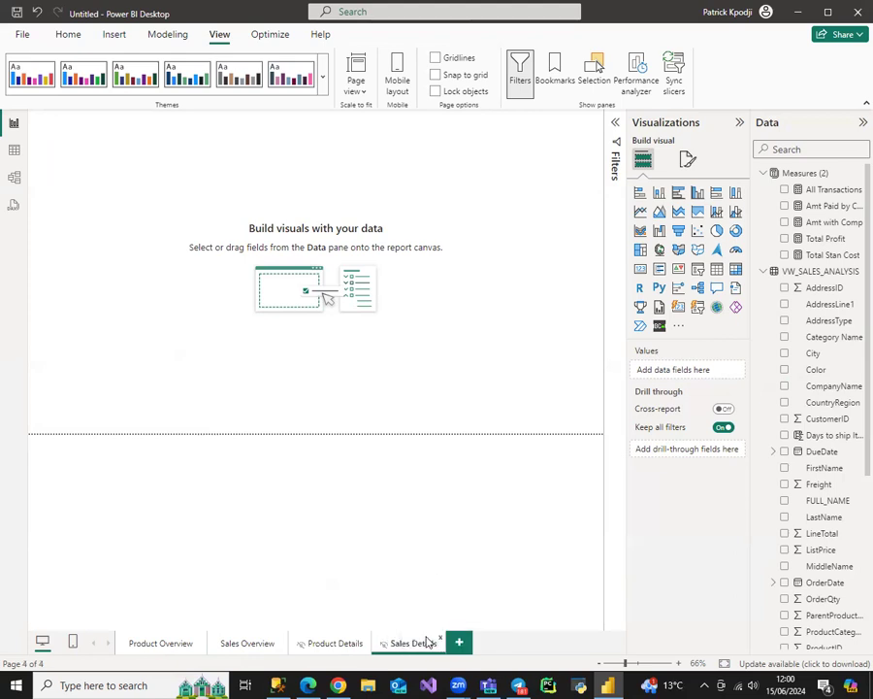
Insert an empty table visual on the Product Details page and enlarge it to cover most of the page.
click(342, 644)
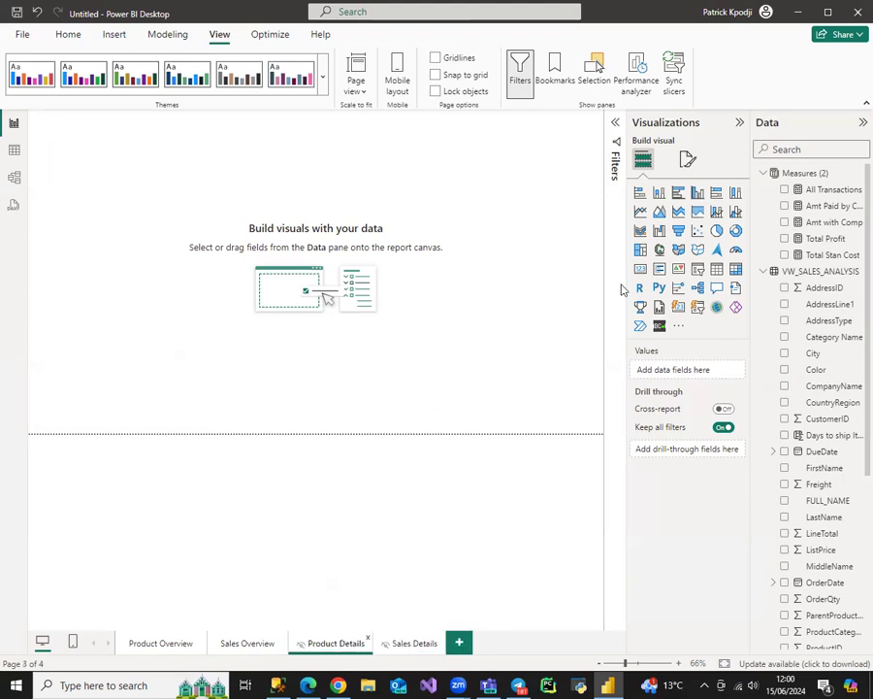
click(716, 271)
drag(125, 204, 142, 224)
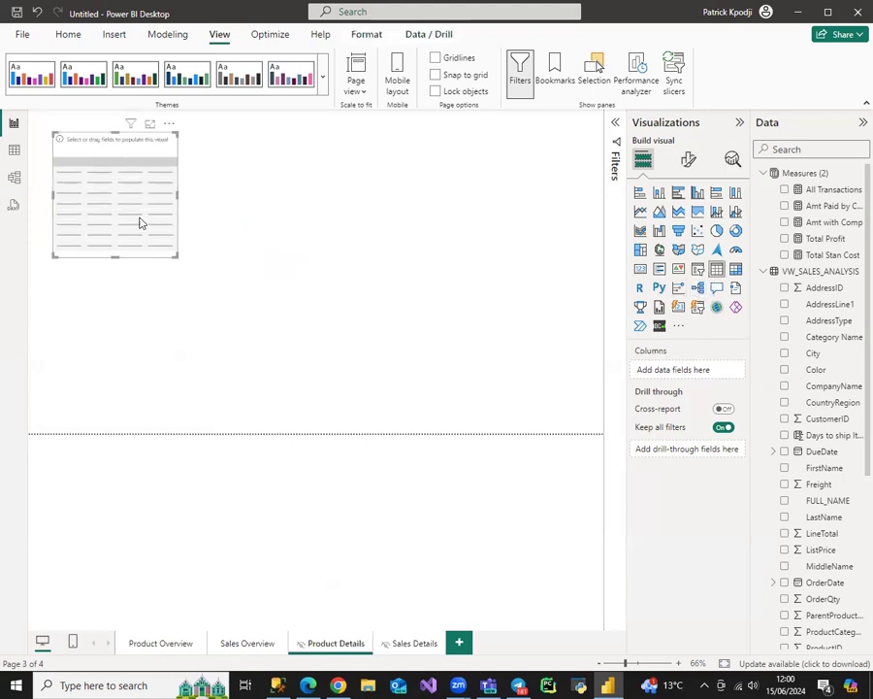
drag(179, 257, 508, 404)
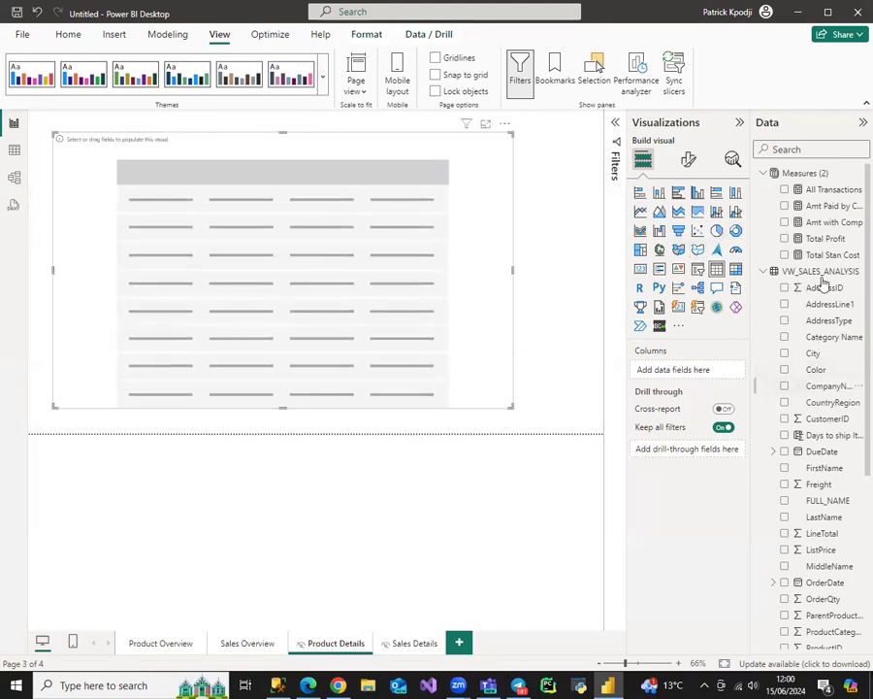
scroll(823, 521, down, 5)
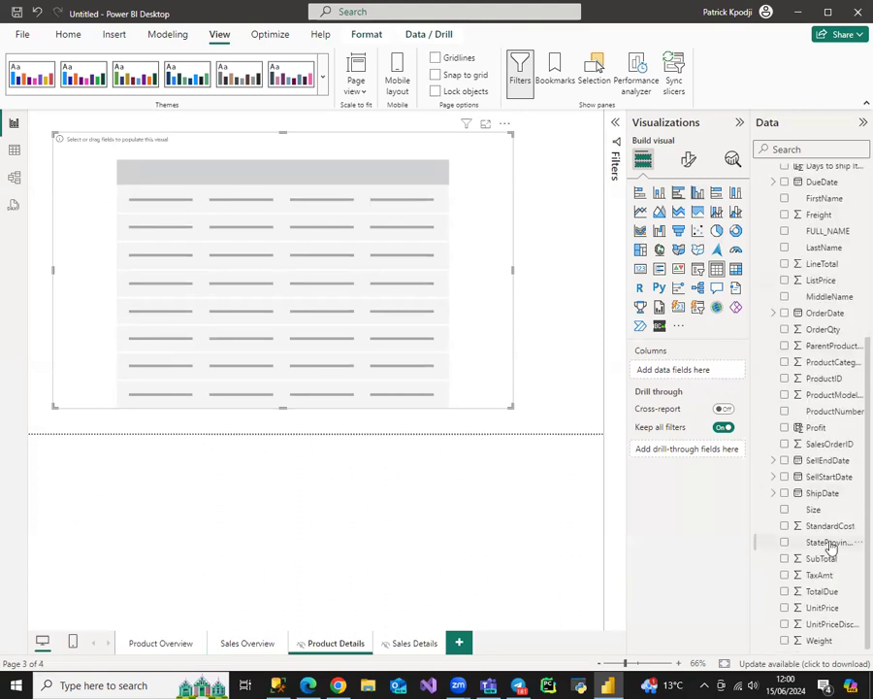
Add ProductID as the first column of the Product Details table and set it to Don't summarize.
click(786, 379)
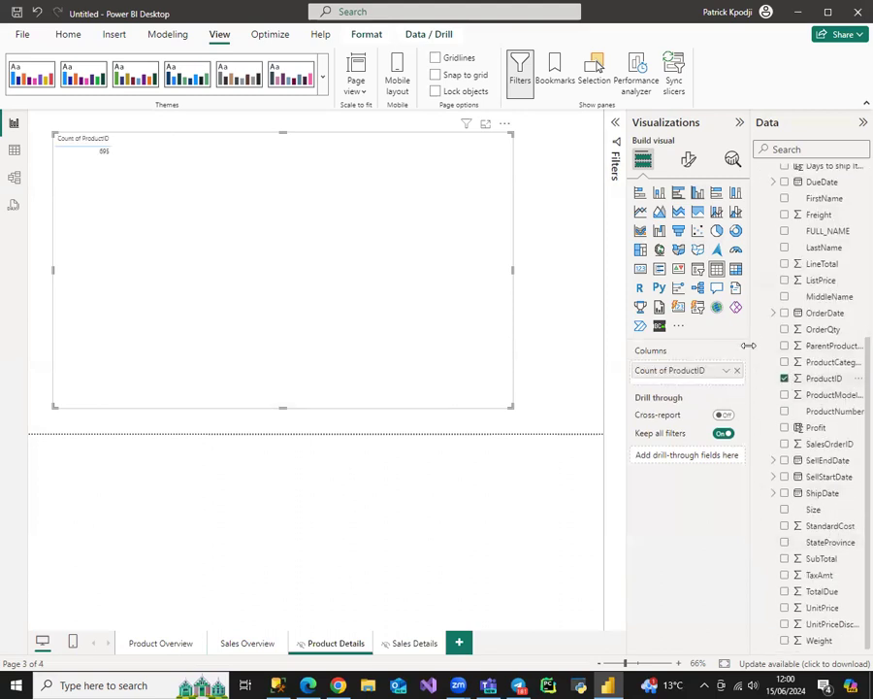
click(726, 372)
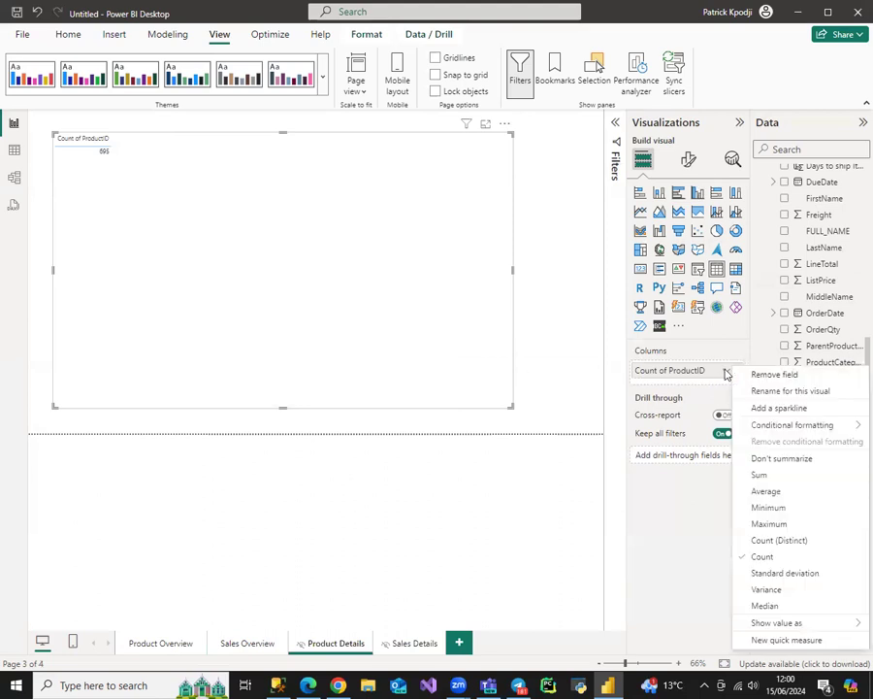
click(779, 459)
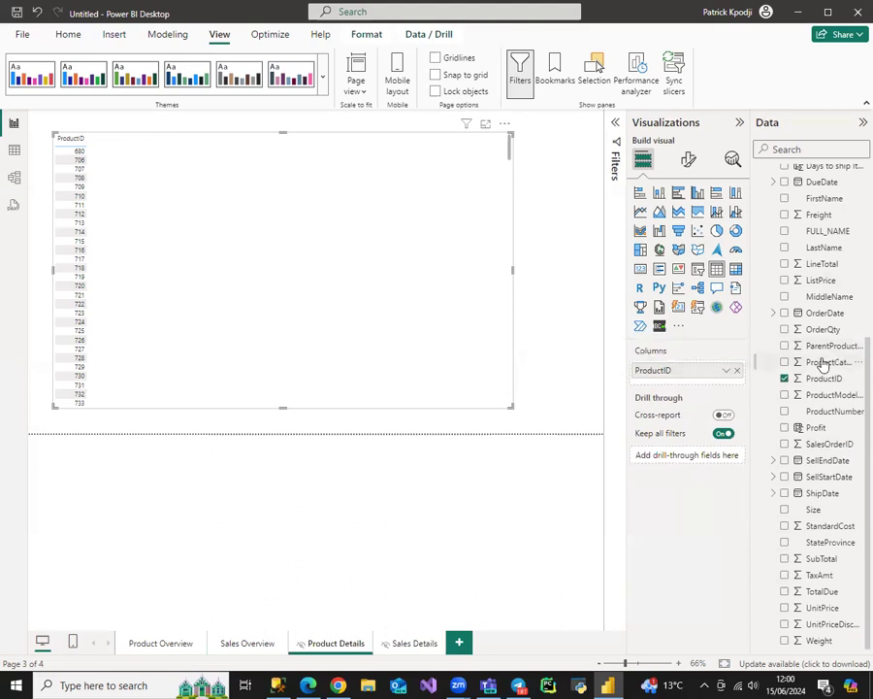
scroll(830, 361, up, 3)
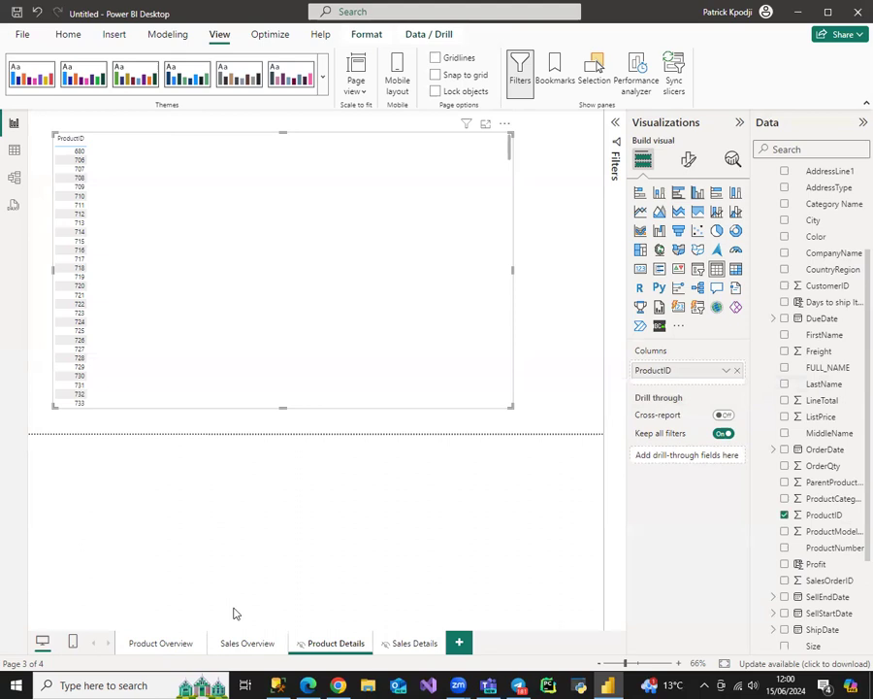
Review the charts on the Product Overview page, including ProductID by Order Qty and Transactions by Category Name, and return to Product Details.
click(155, 646)
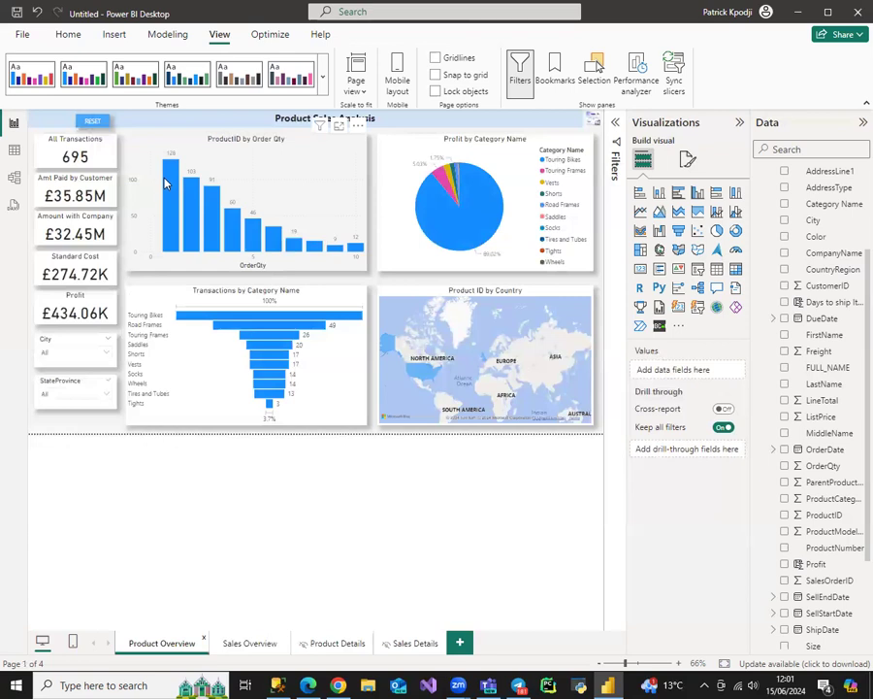
mouse_move(165, 183)
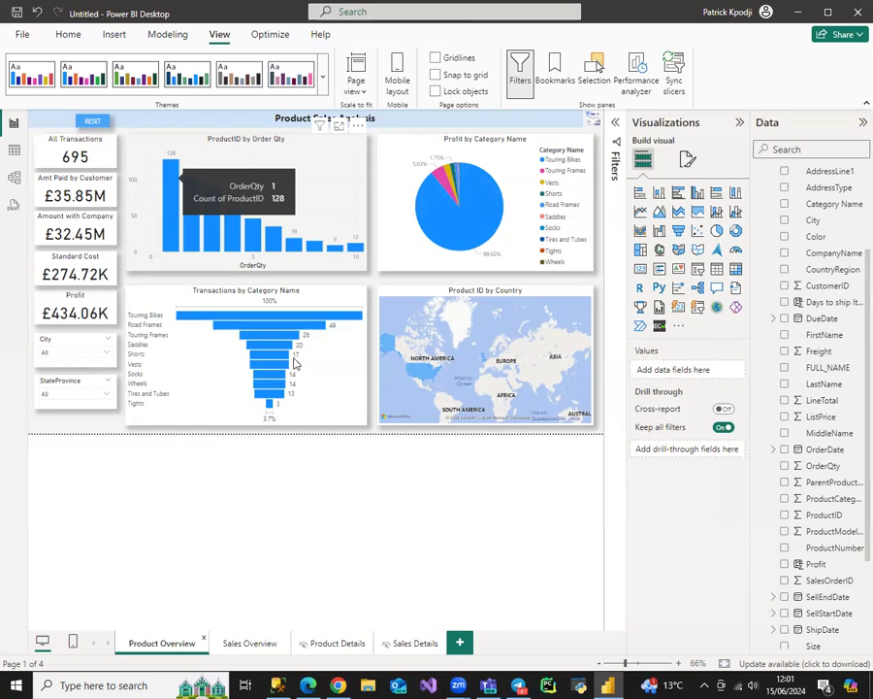
mouse_move(195, 320)
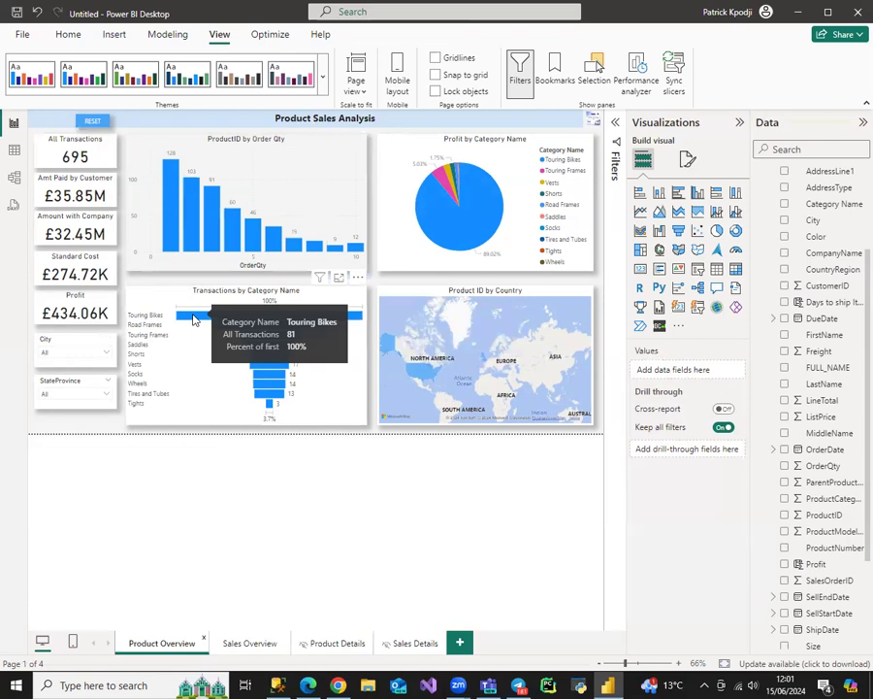
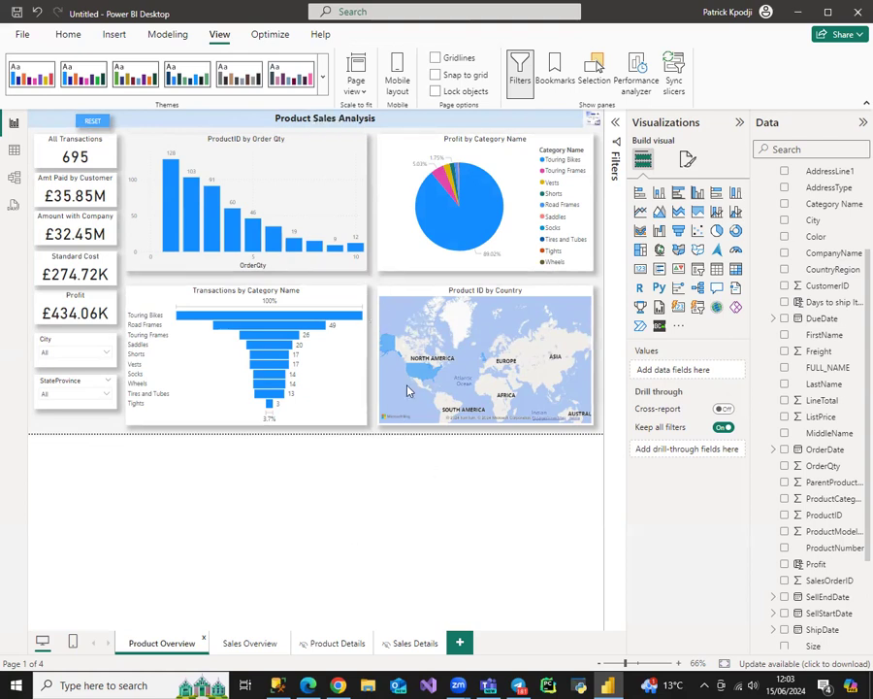
click(331, 643)
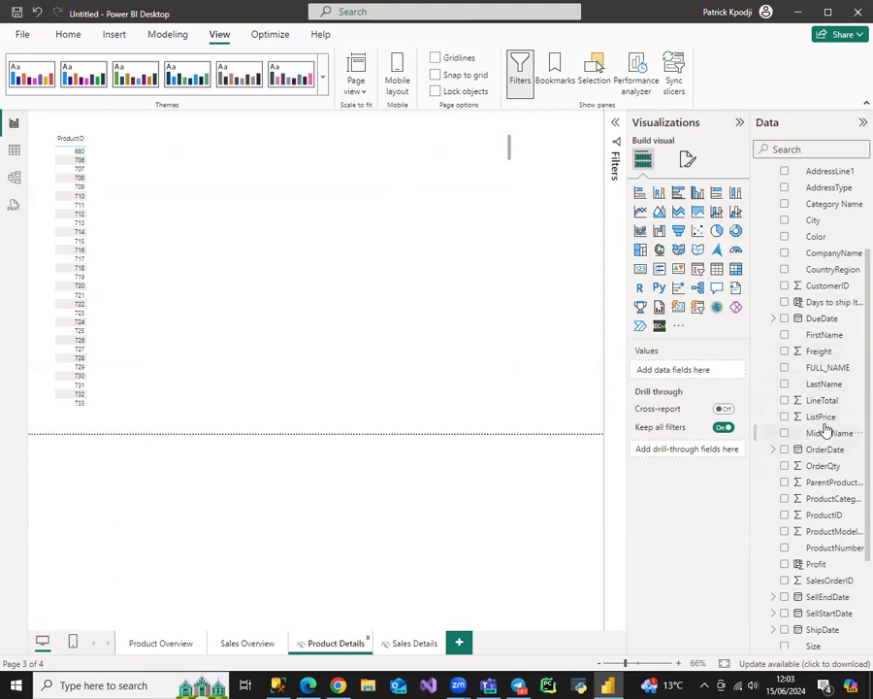
scroll(822, 376, up, 3)
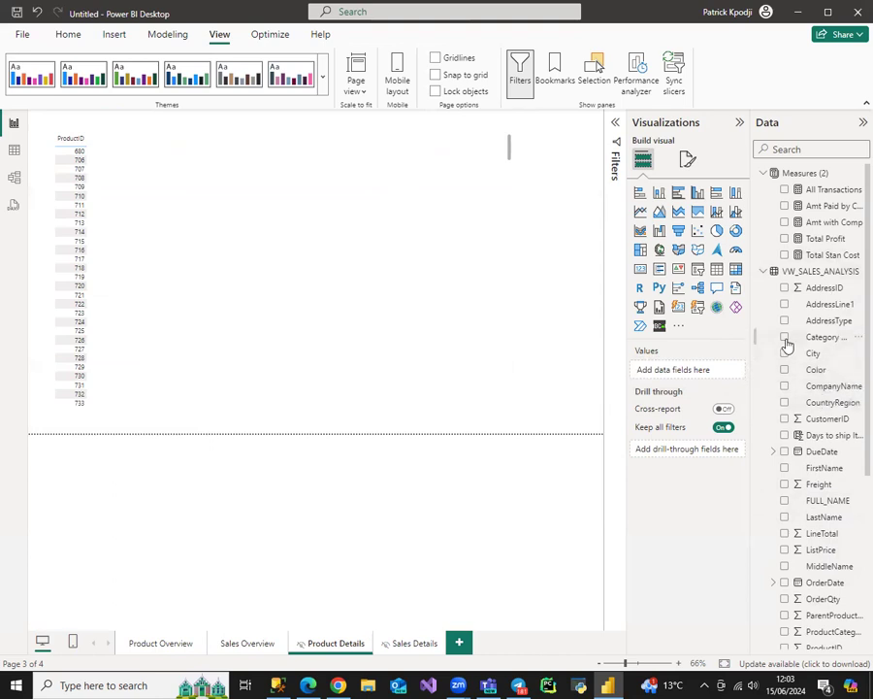
click(785, 338)
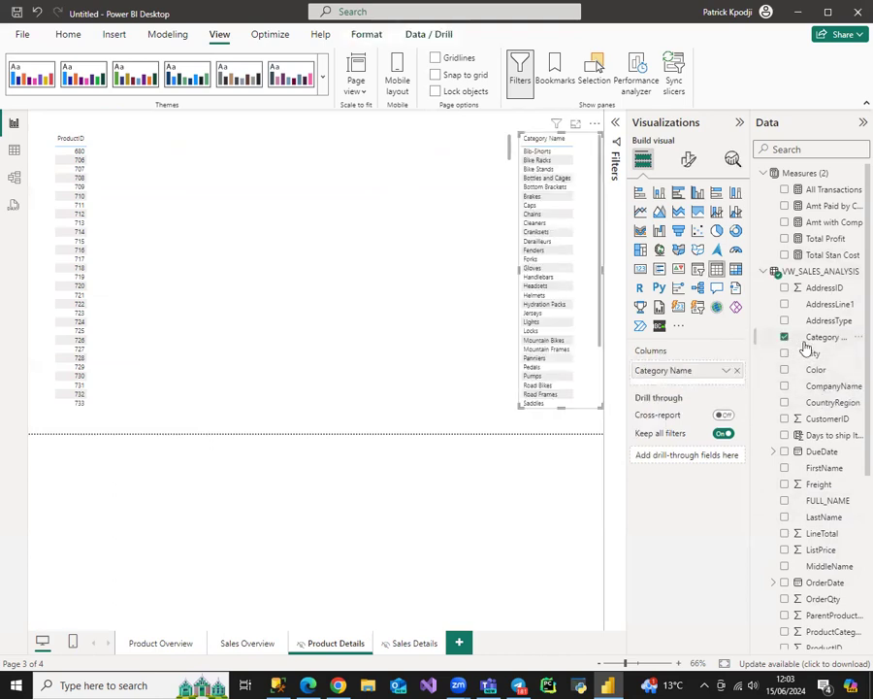
click(595, 123)
click(626, 174)
Add Category Name as a second column of the ProductID table.
click(432, 202)
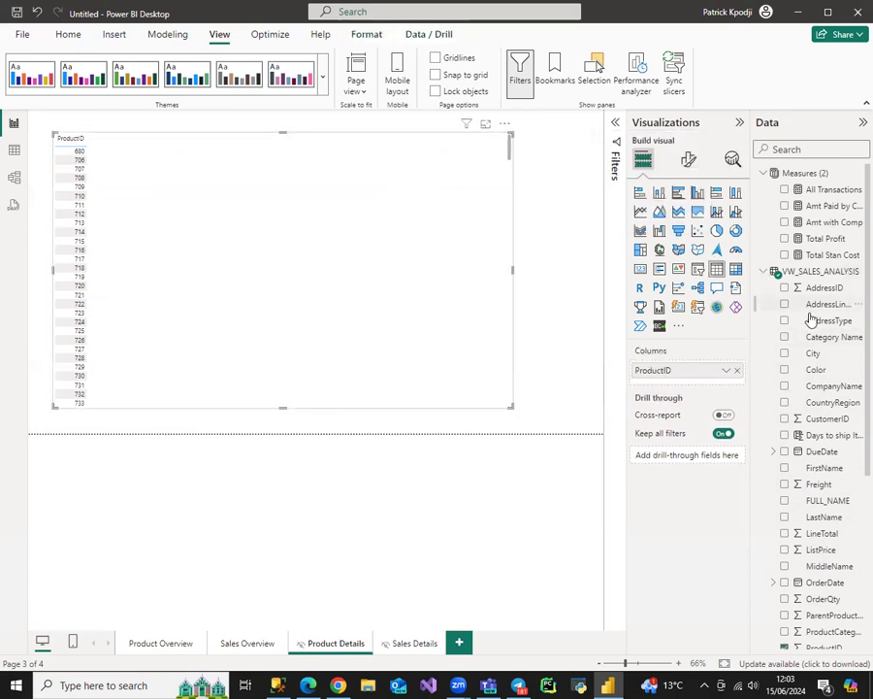
click(785, 337)
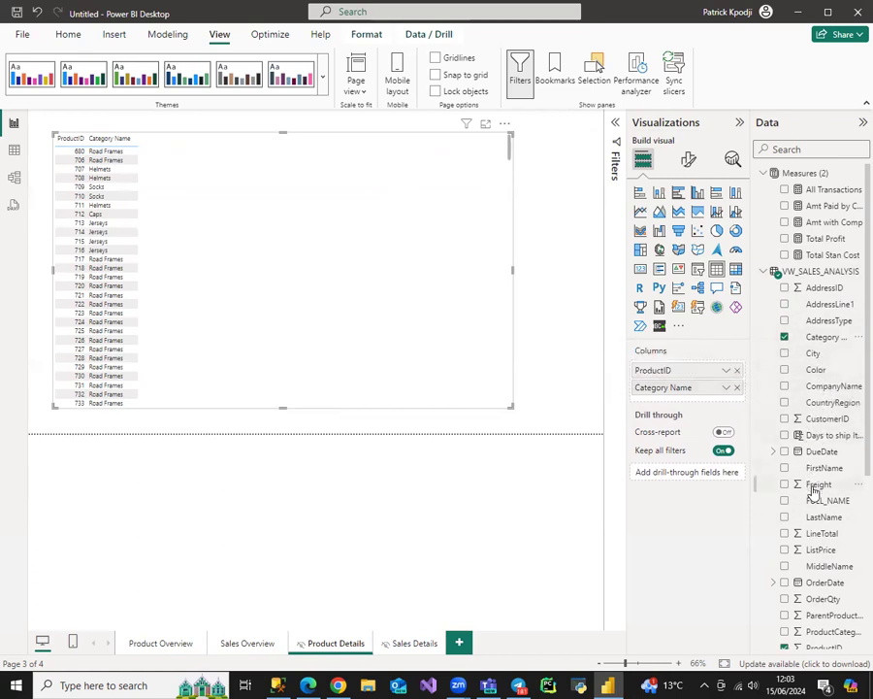
Look through the VW_SALES_ANALYSIS field list and its data rows for further columns to use in the product table.
scroll(813, 490, down, 2)
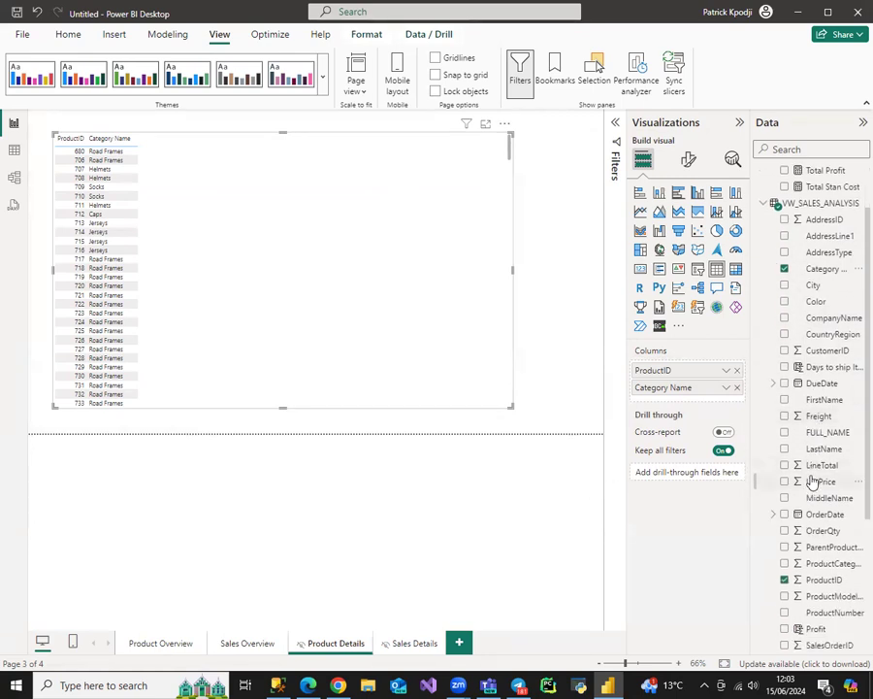
scroll(813, 485, down, 4)
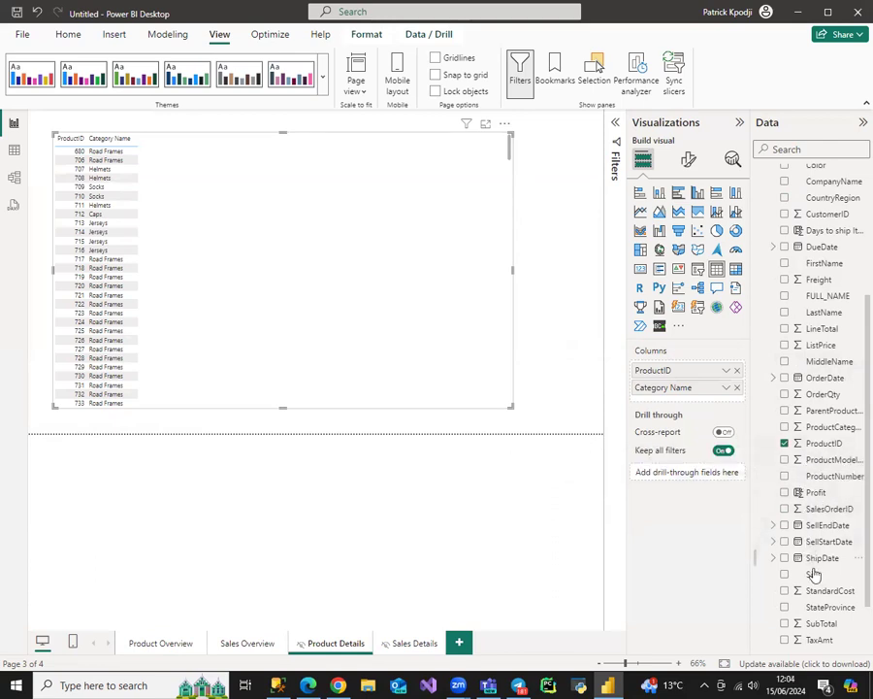
scroll(798, 467, up, 4)
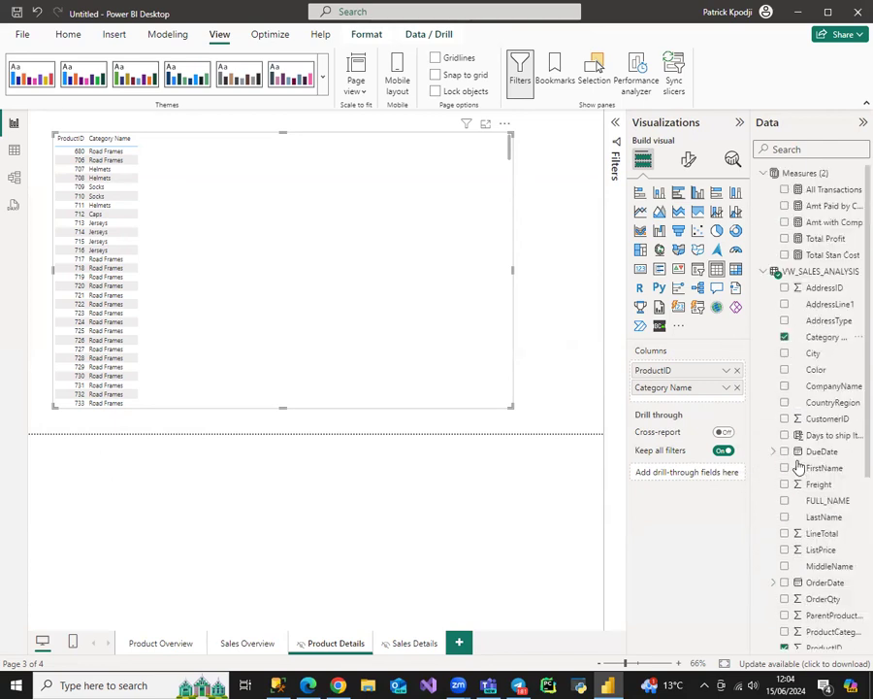
click(14, 153)
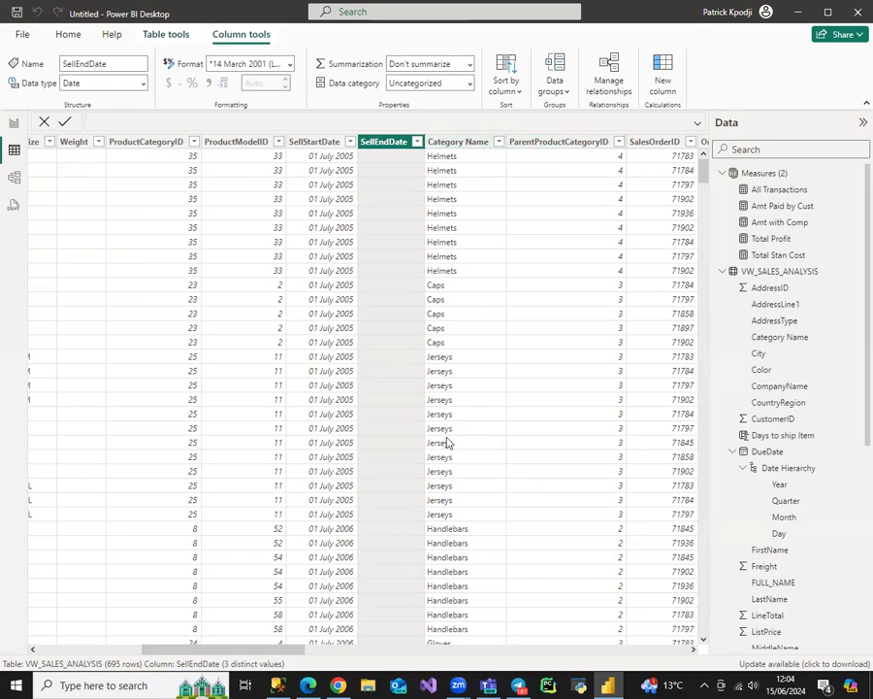
drag(253, 649, 346, 648)
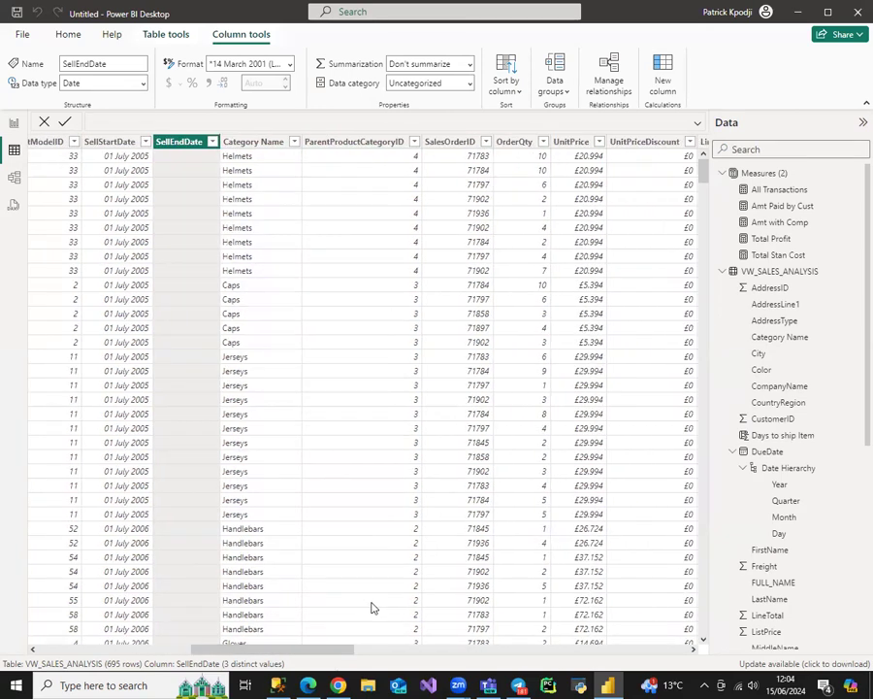
scroll(776, 437, down, 5)
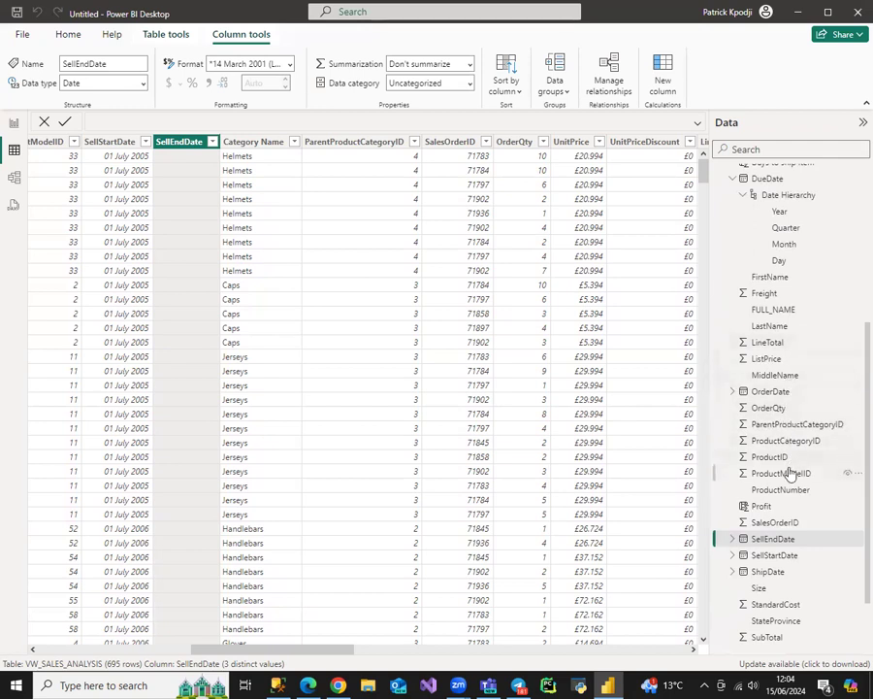
scroll(789, 483, up, 3)
scroll(788, 477, up, 3)
scroll(781, 474, down, 3)
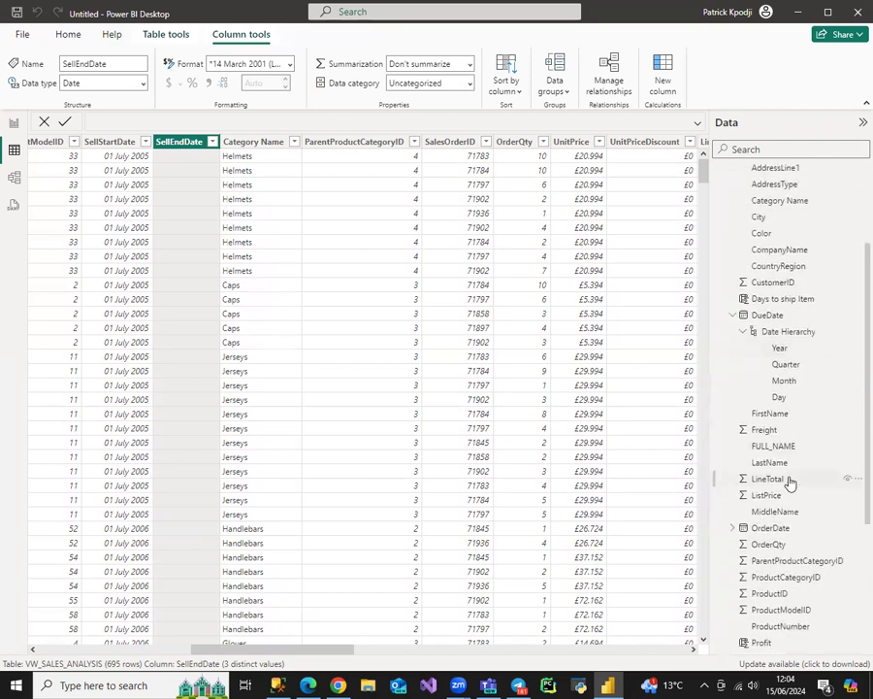
scroll(789, 474, down, 3)
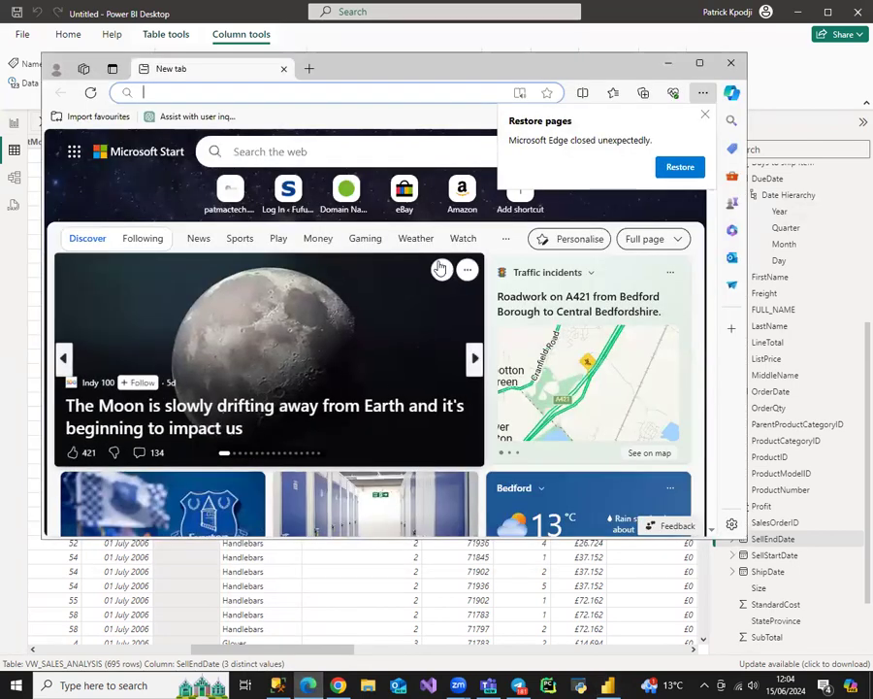
Switch to the Power BI service in Chrome and look over both pages of the CAR INSURANCE report in the Training workspace.
click(665, 63)
click(339, 683)
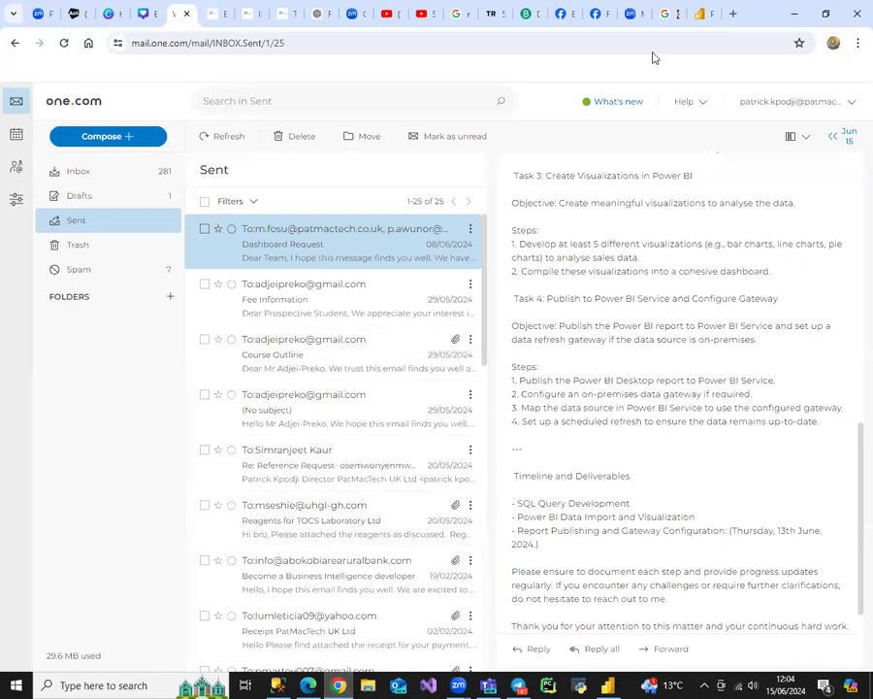
key(alt+Tab)
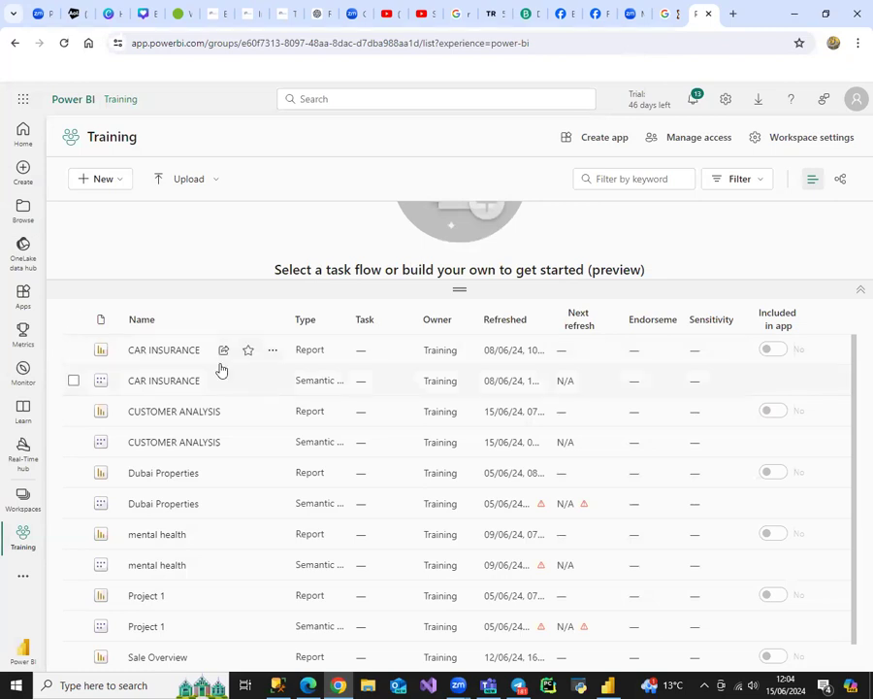
click(139, 350)
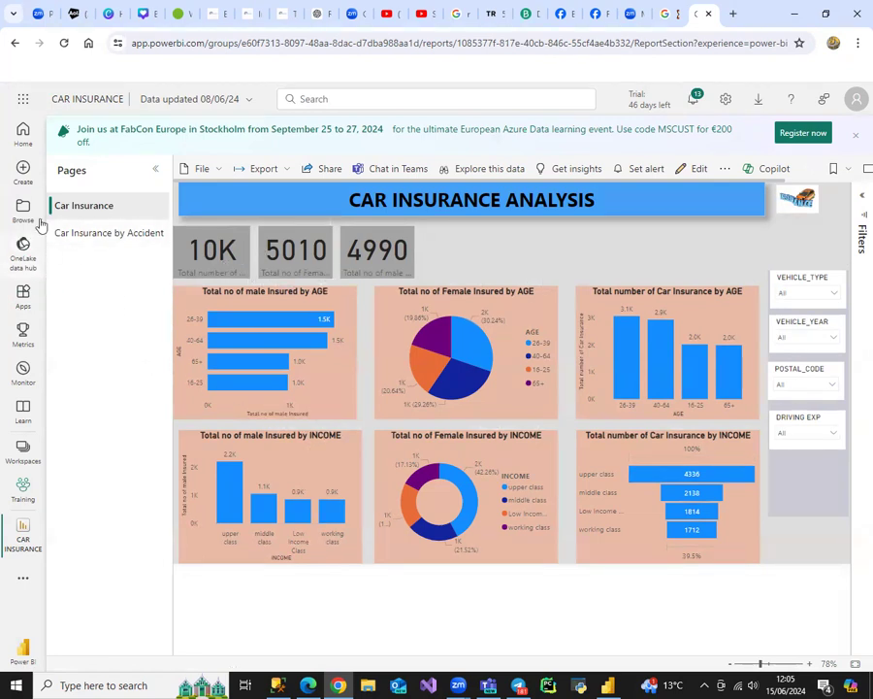
click(120, 240)
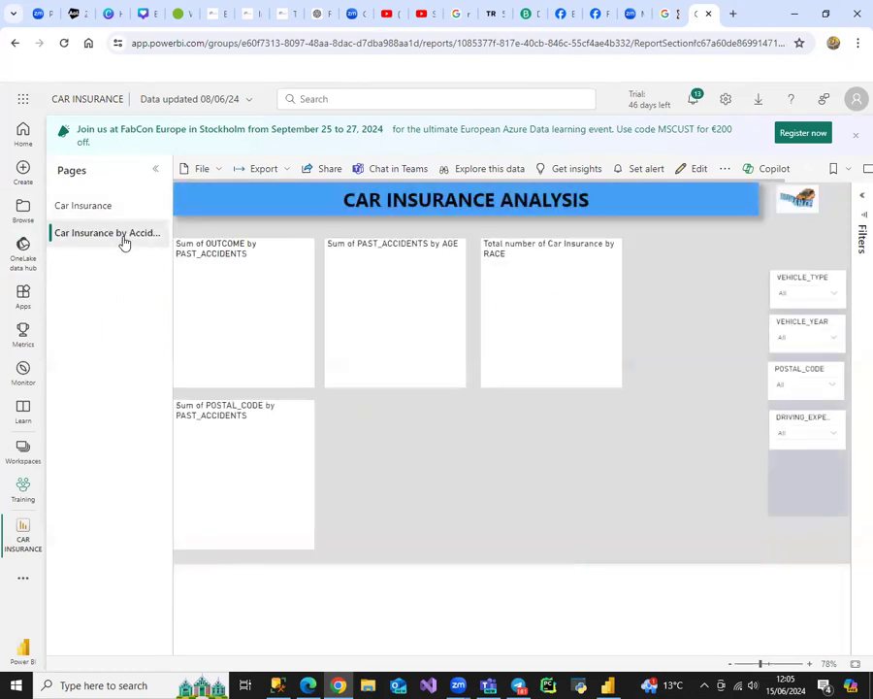
click(109, 206)
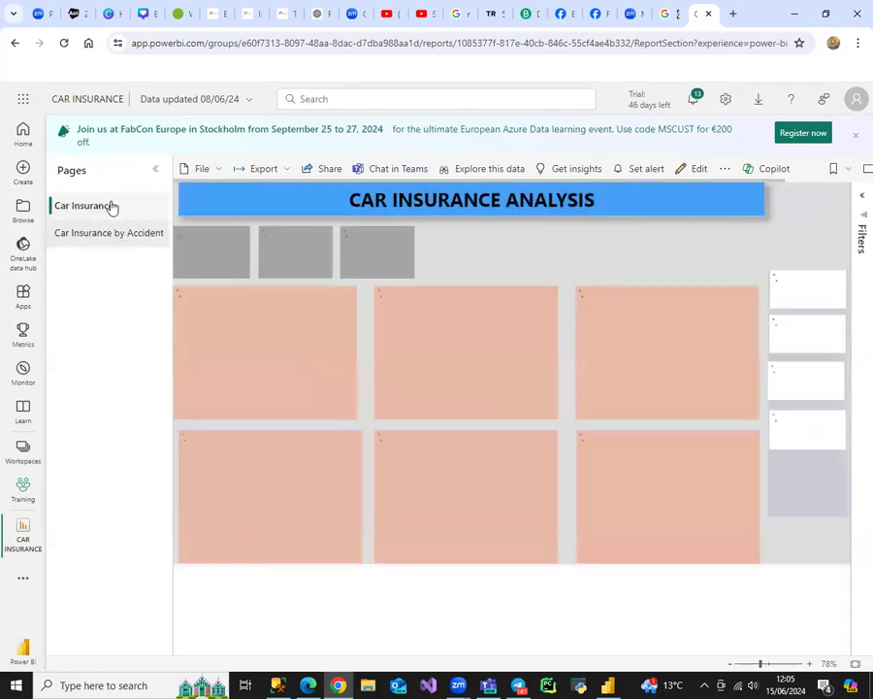
click(20, 499)
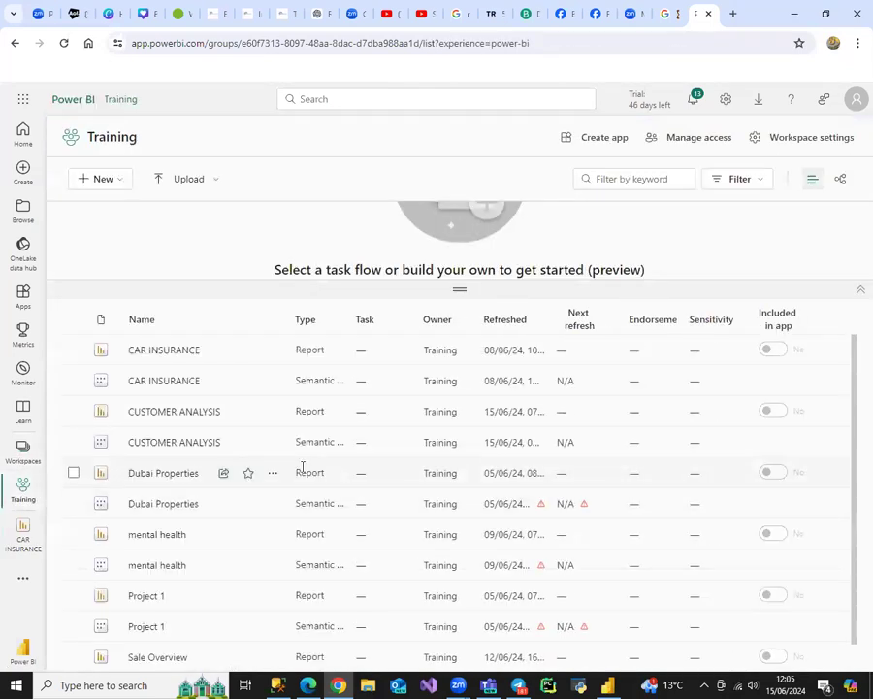
Open the Sale Overview report from the Training workspace, examine its visuals and return to the workspace.
scroll(309, 486, down, 1)
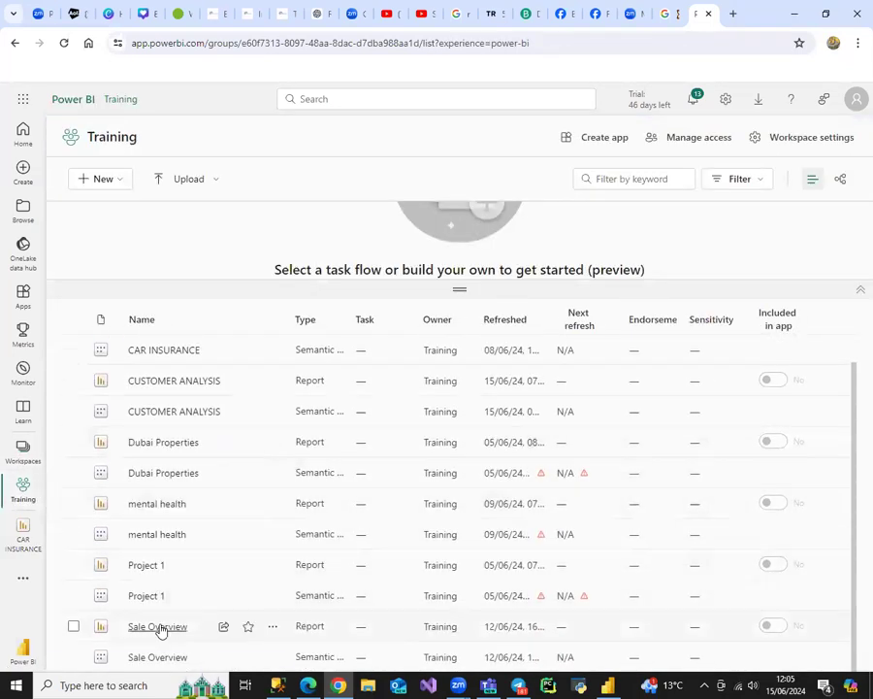
click(159, 627)
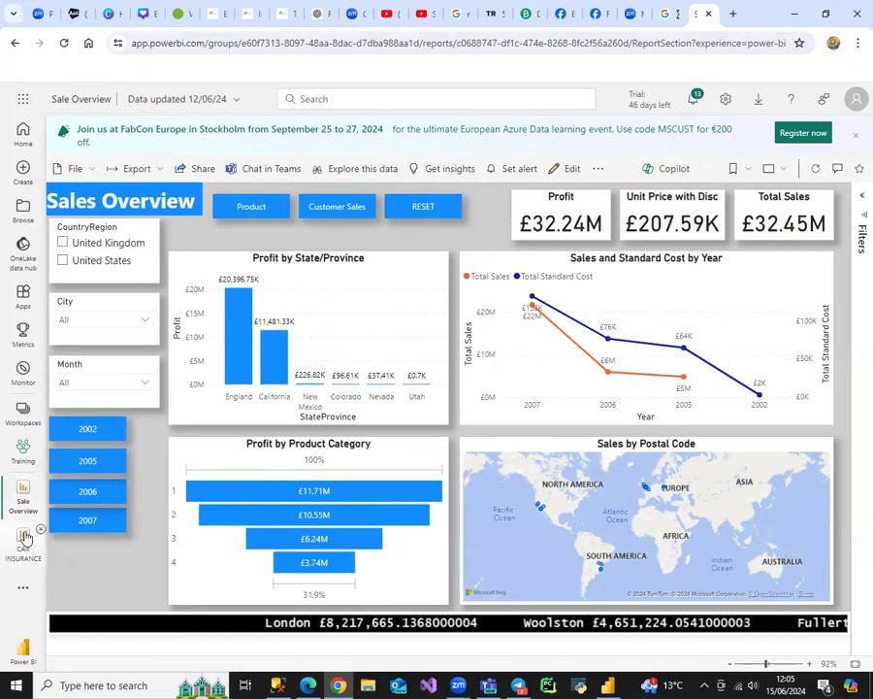
click(23, 448)
Examine the VW_PROD_CAT_SALES columns in the Sale Overview semantic model and return to Power BI Desktop.
scroll(273, 454, down, 3)
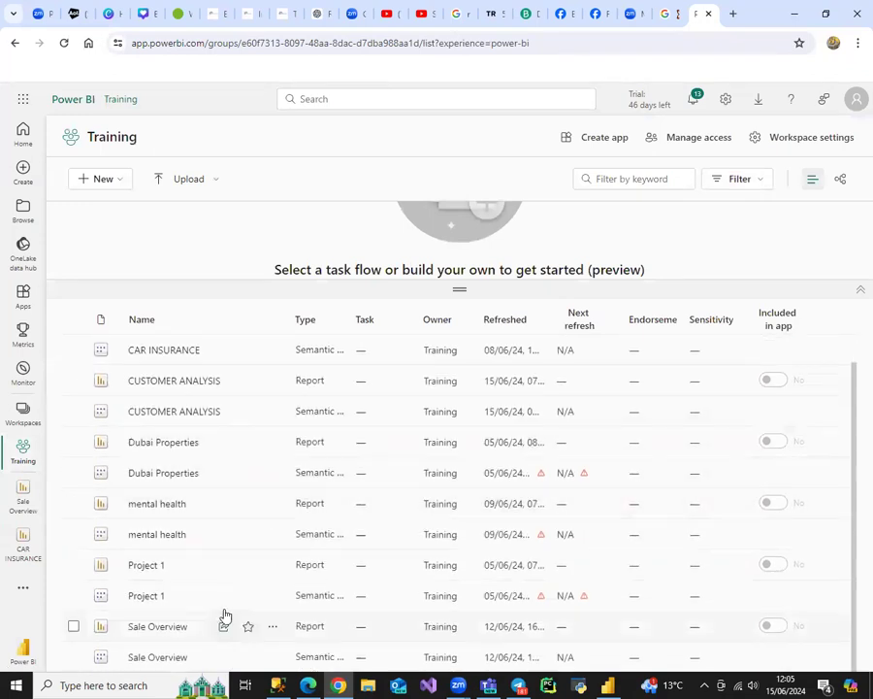
click(165, 659)
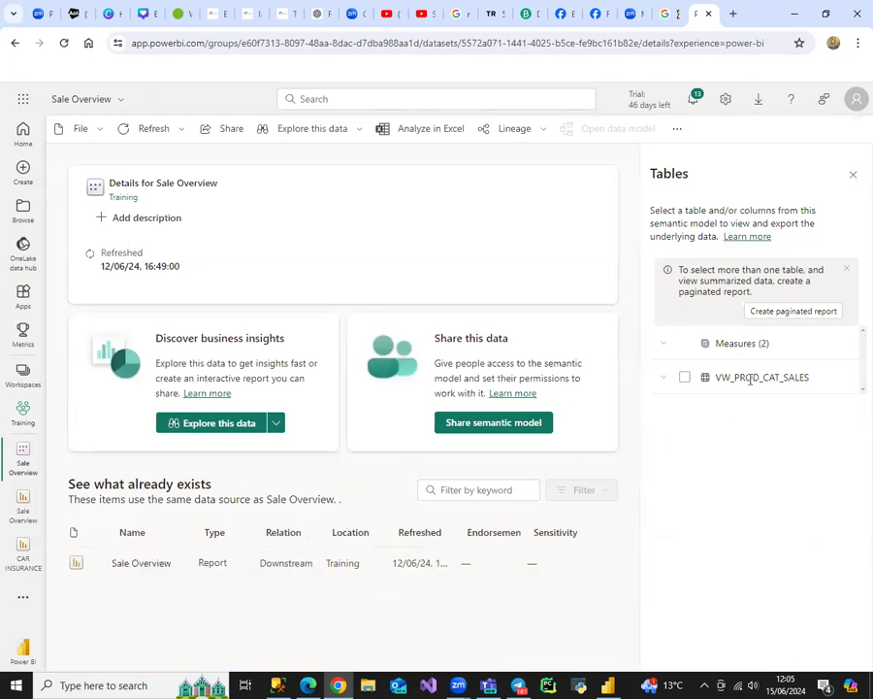
click(667, 382)
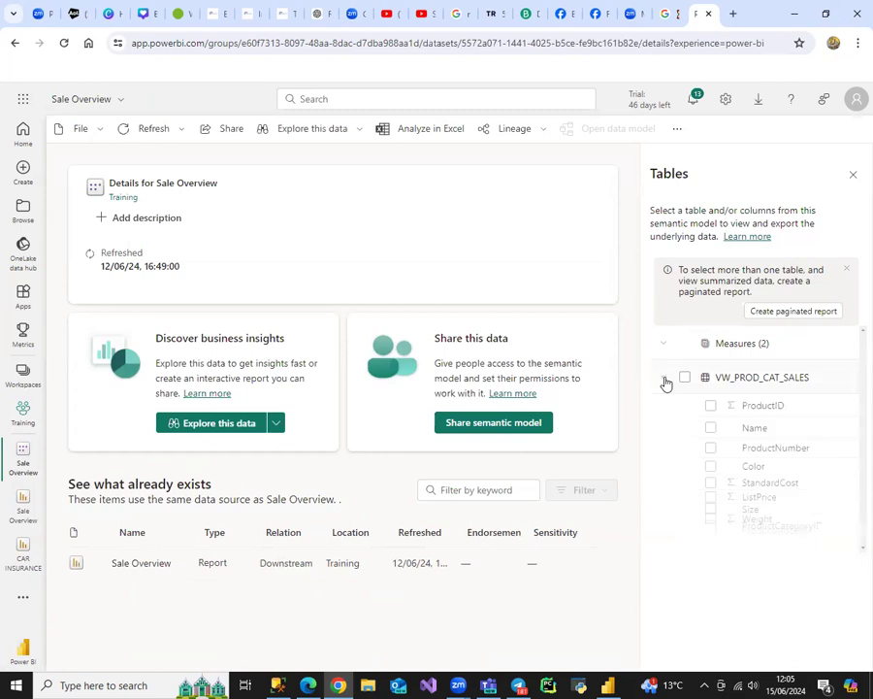
scroll(718, 529, down, 3)
scroll(721, 534, down, 3)
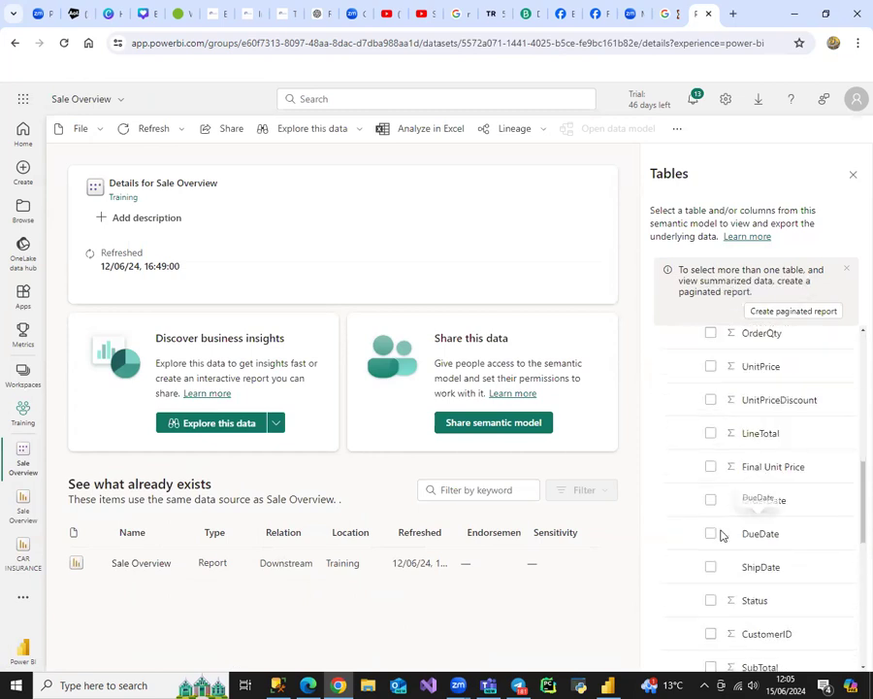
click(15, 43)
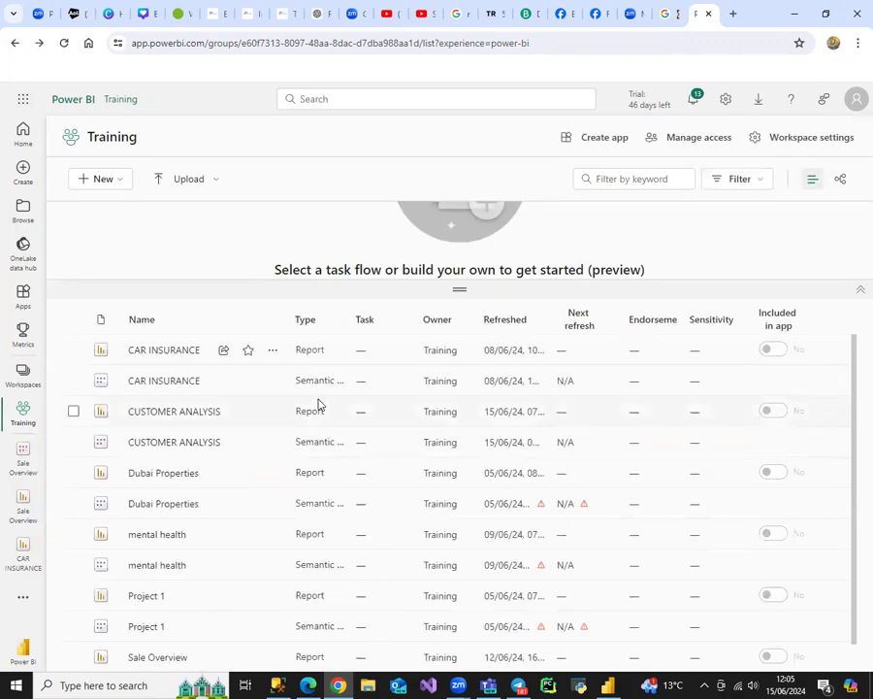
click(797, 17)
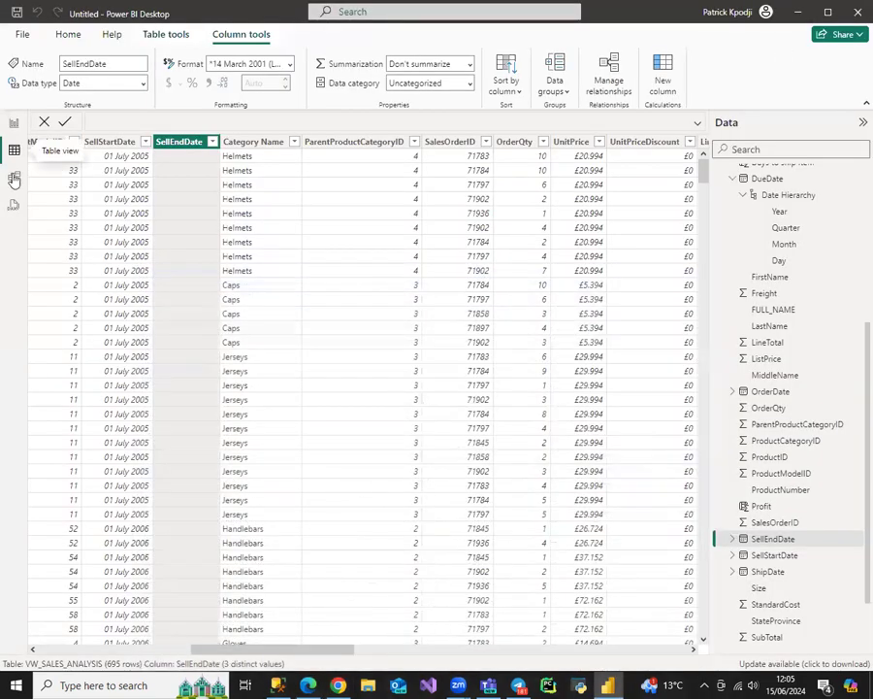
Add the FULL_NAME, CompanyName, CountryRegion and City fields to the table on the Product Details page.
click(14, 123)
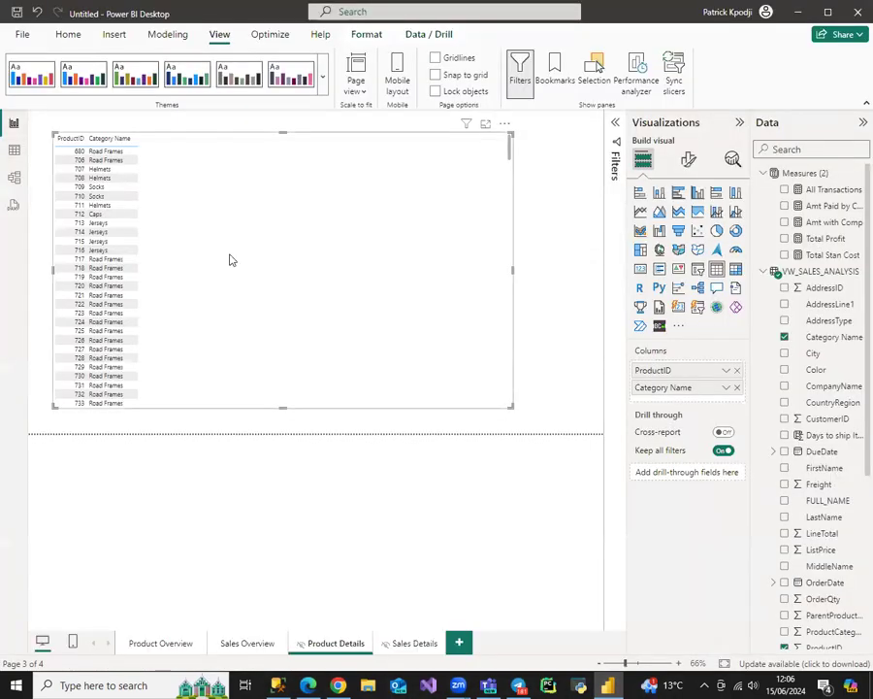
click(15, 152)
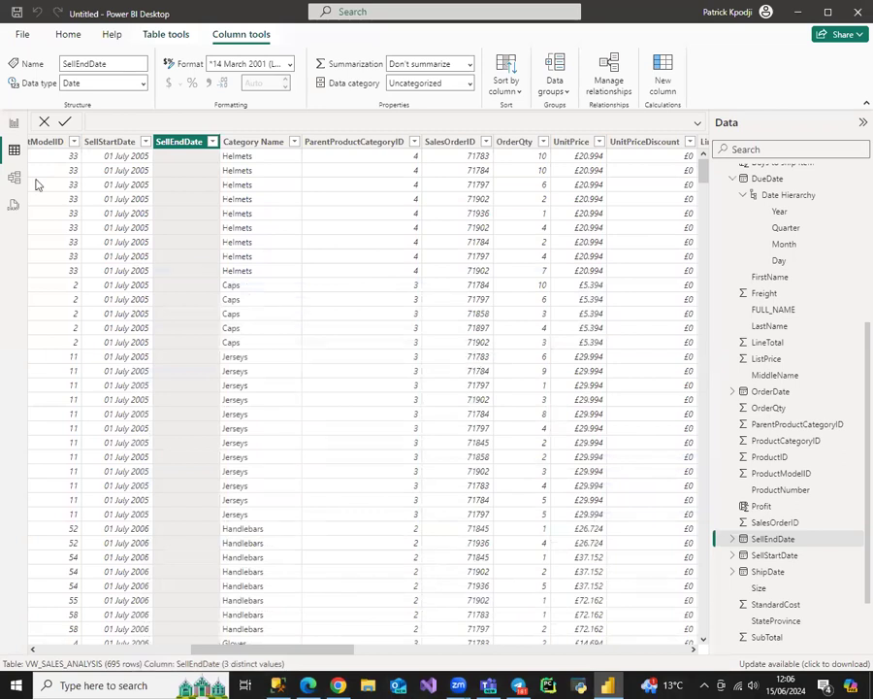
click(15, 123)
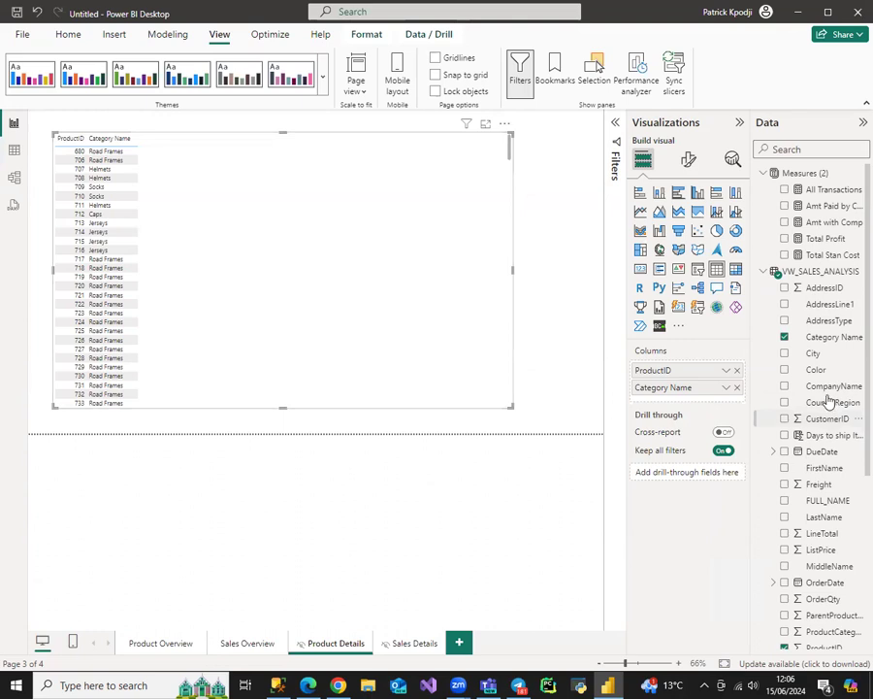
scroll(829, 401, down, 2)
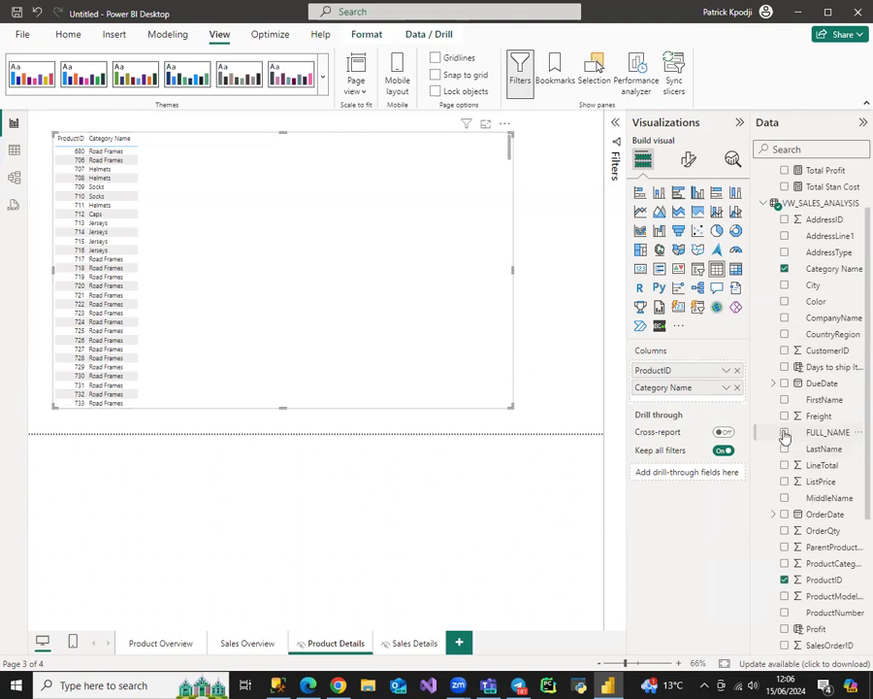
click(785, 432)
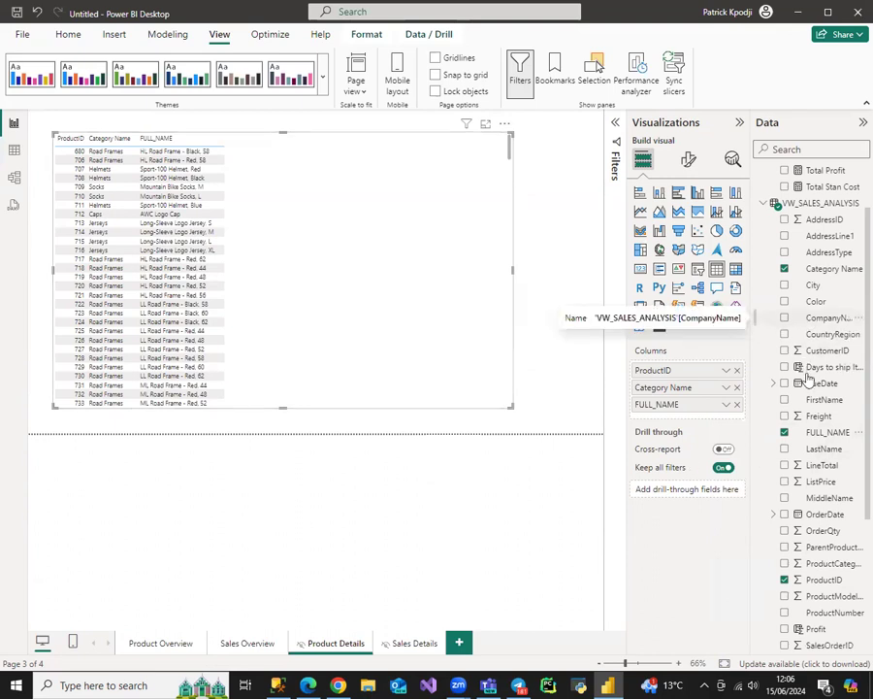
click(784, 319)
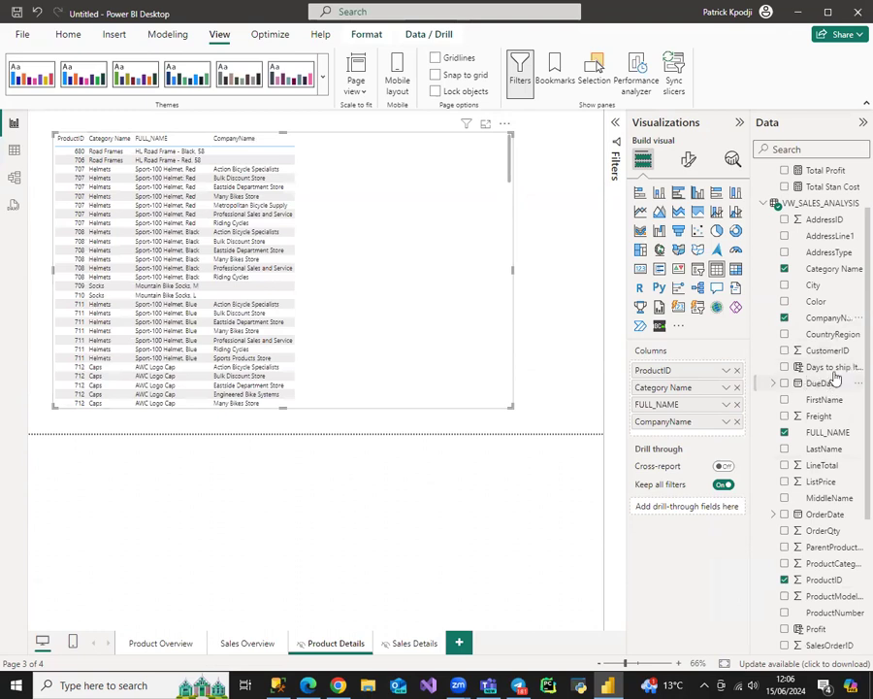
click(784, 335)
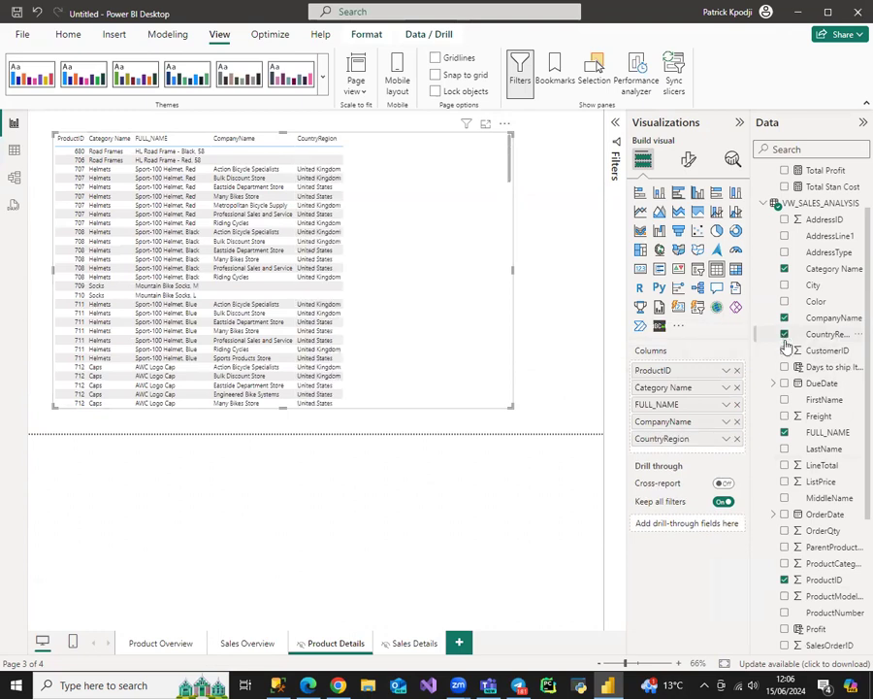
click(784, 284)
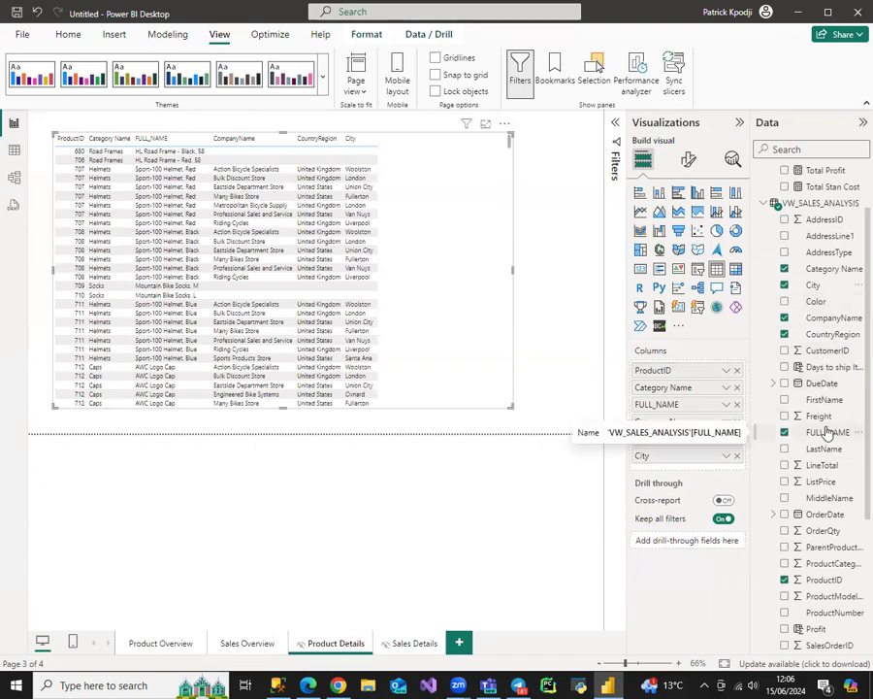
Add StateProvince and OrderQty to the product table and set OrderQty to Don't summarize.
scroll(826, 431, down, 3)
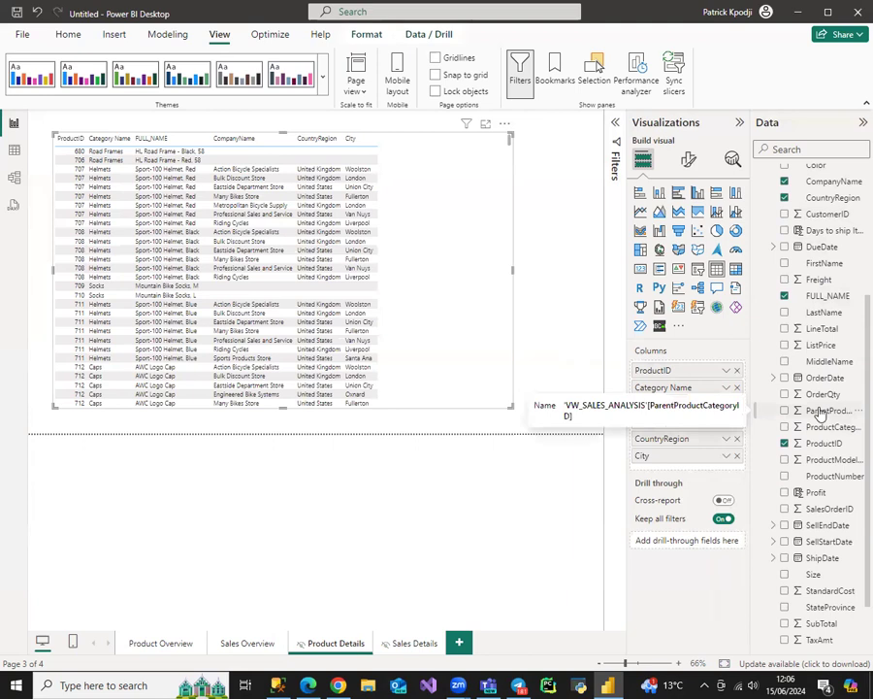
scroll(821, 409, up, 2)
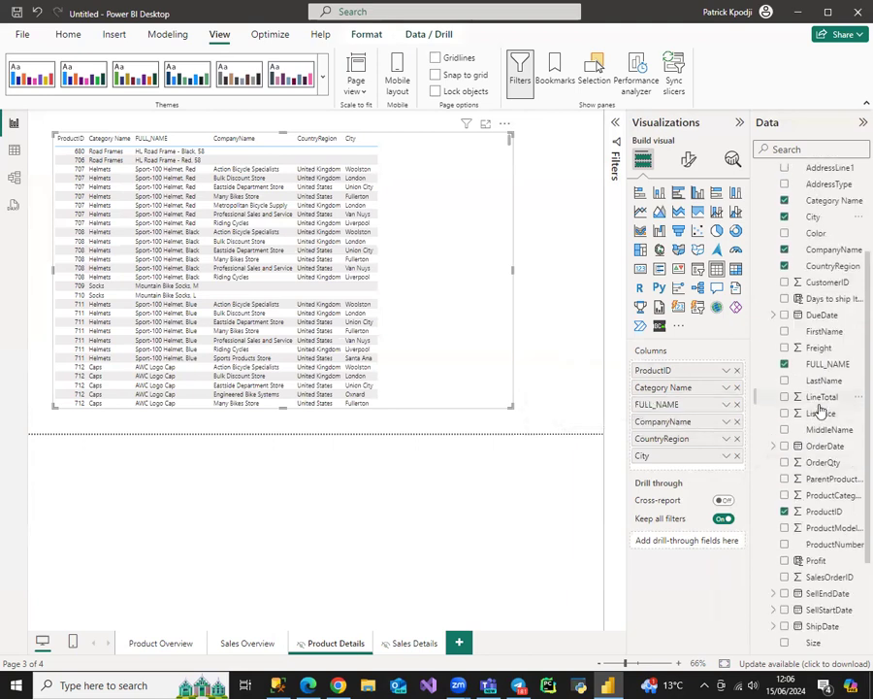
scroll(820, 587, down, 4)
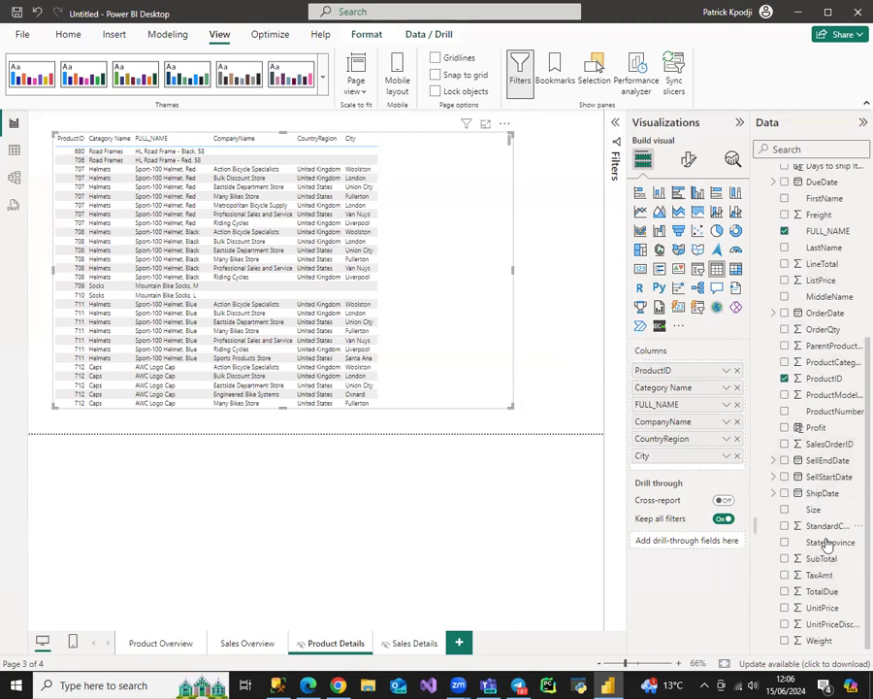
click(785, 543)
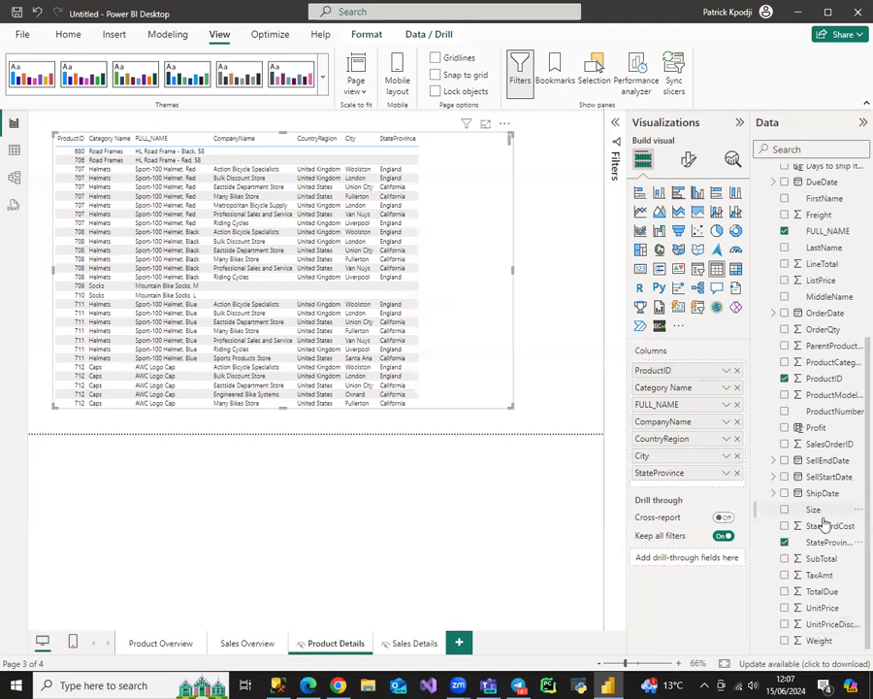
click(785, 330)
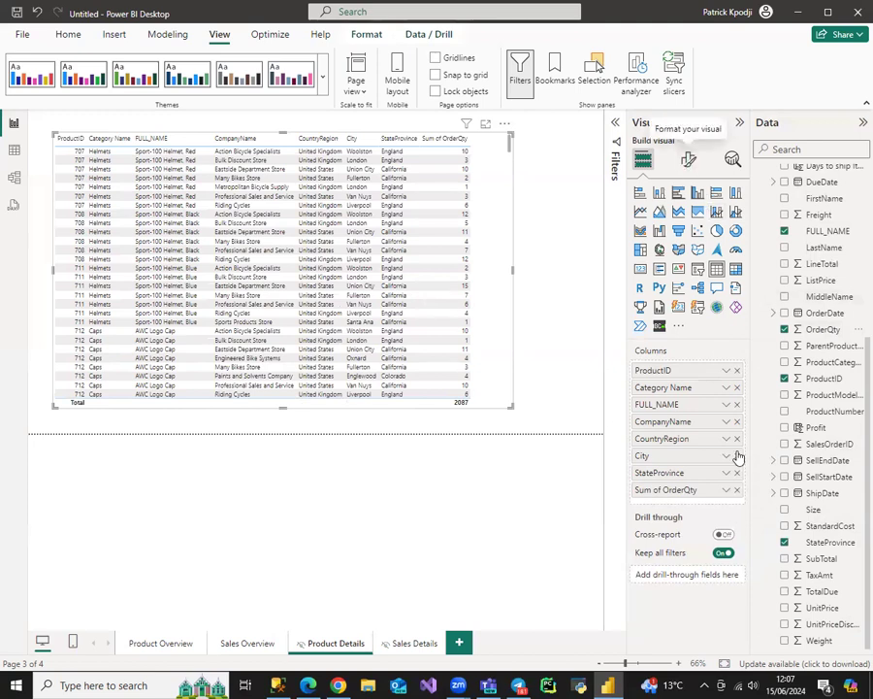
click(725, 491)
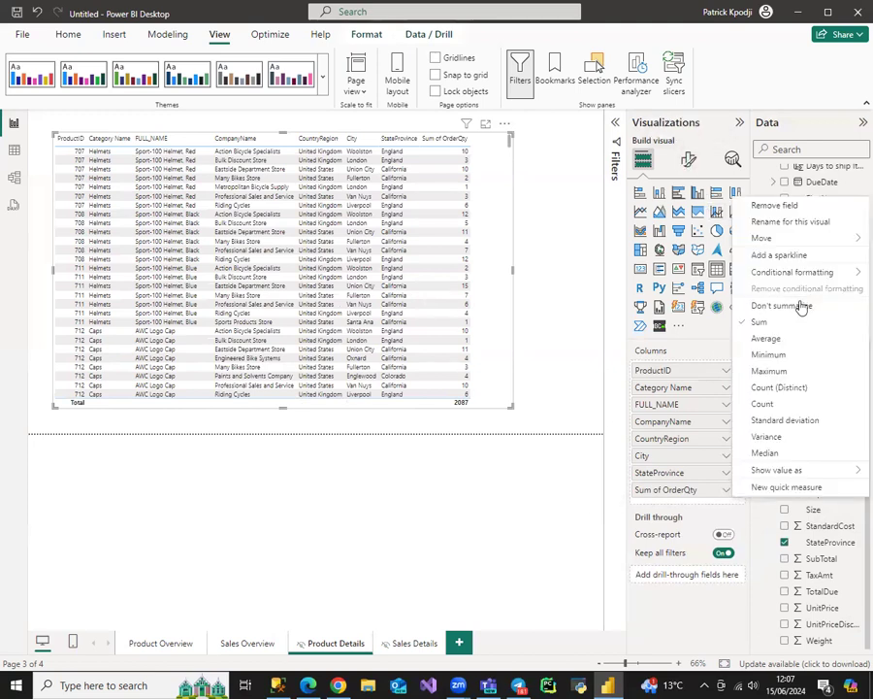
click(797, 307)
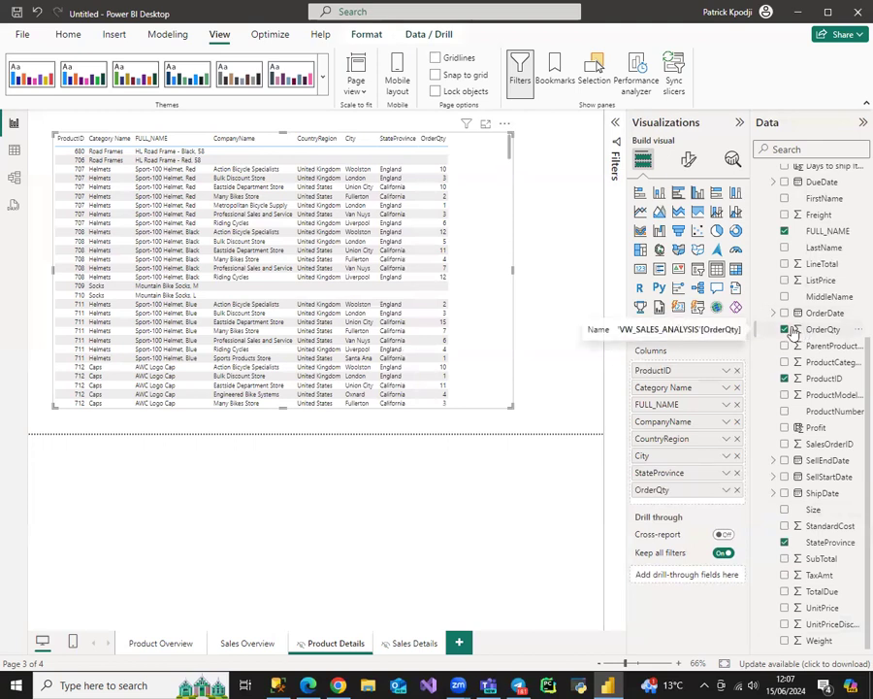
Narrow the product table slightly to make room for another visual beside it.
scroll(841, 334, up, 3)
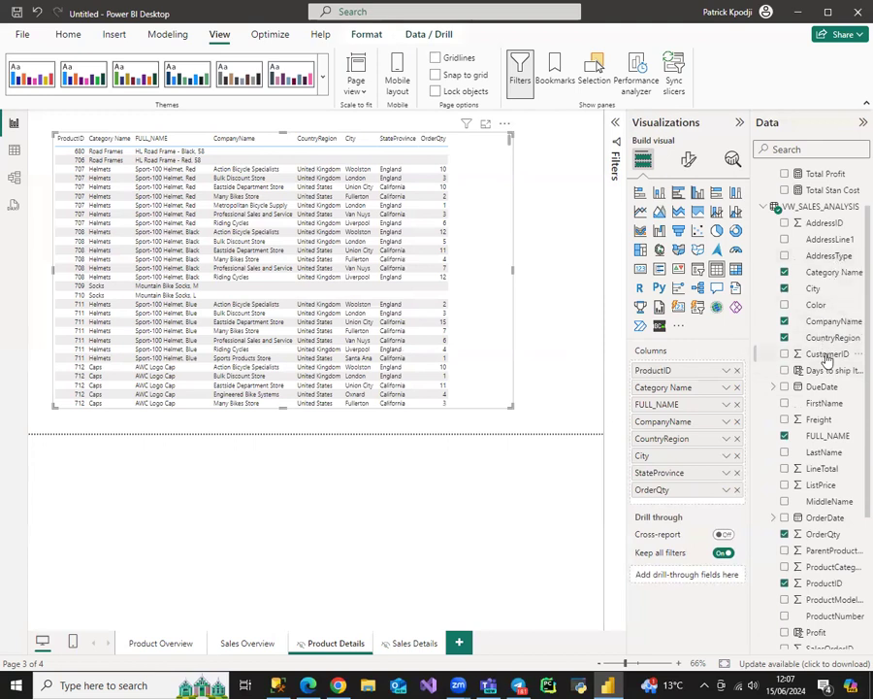
scroll(826, 355, down, 3)
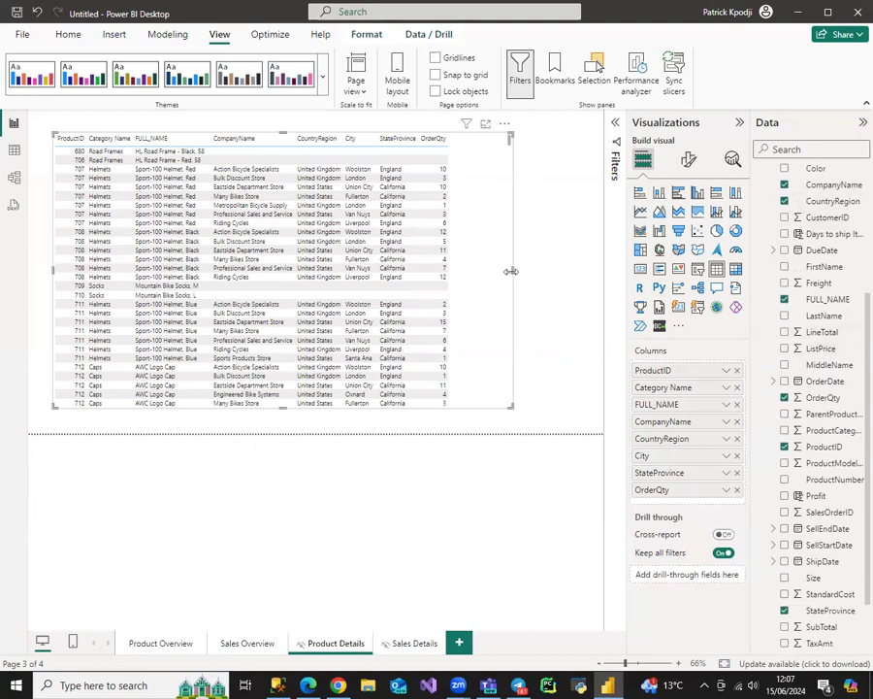
drag(513, 270, 495, 273)
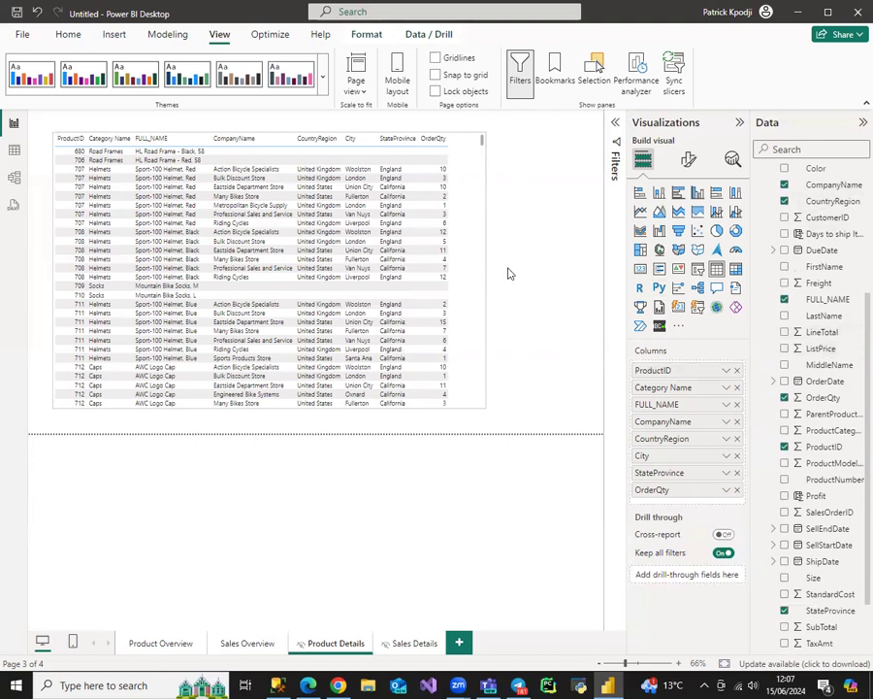
Insert a small slicer beside the product table and assign the ProductID field to it.
click(579, 303)
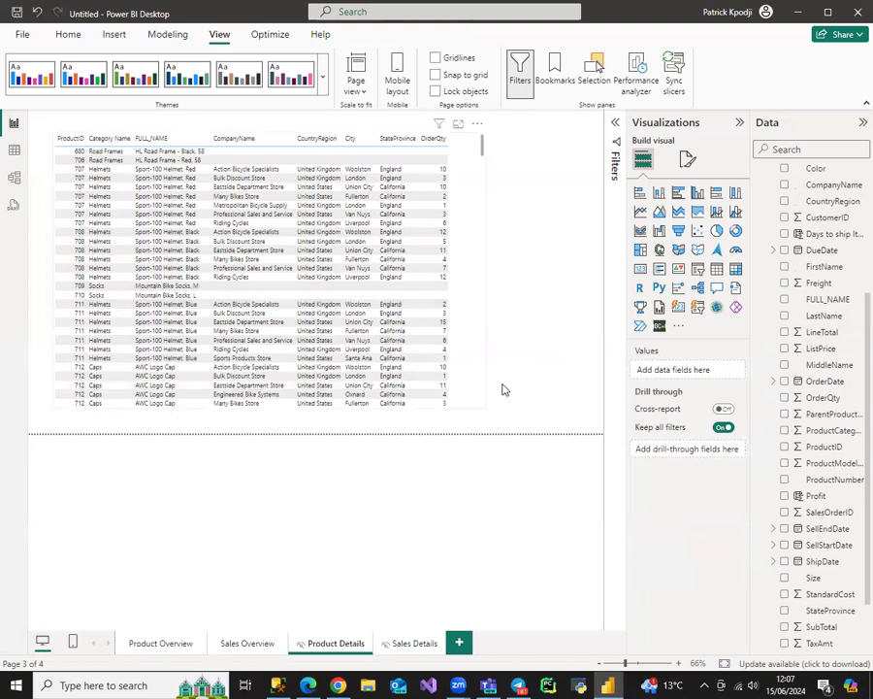
click(698, 276)
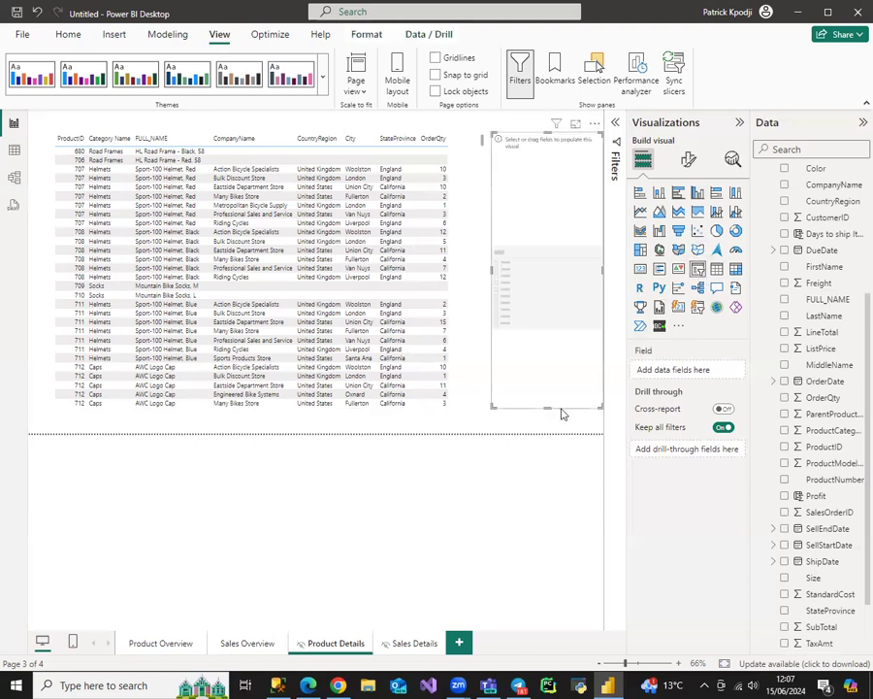
drag(597, 405, 564, 163)
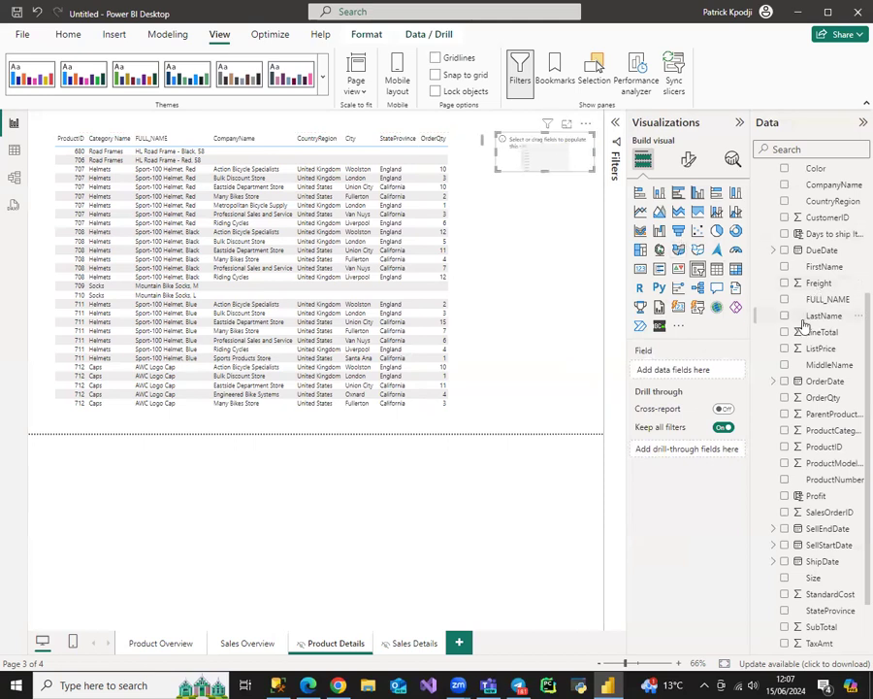
scroll(816, 291, up, 3)
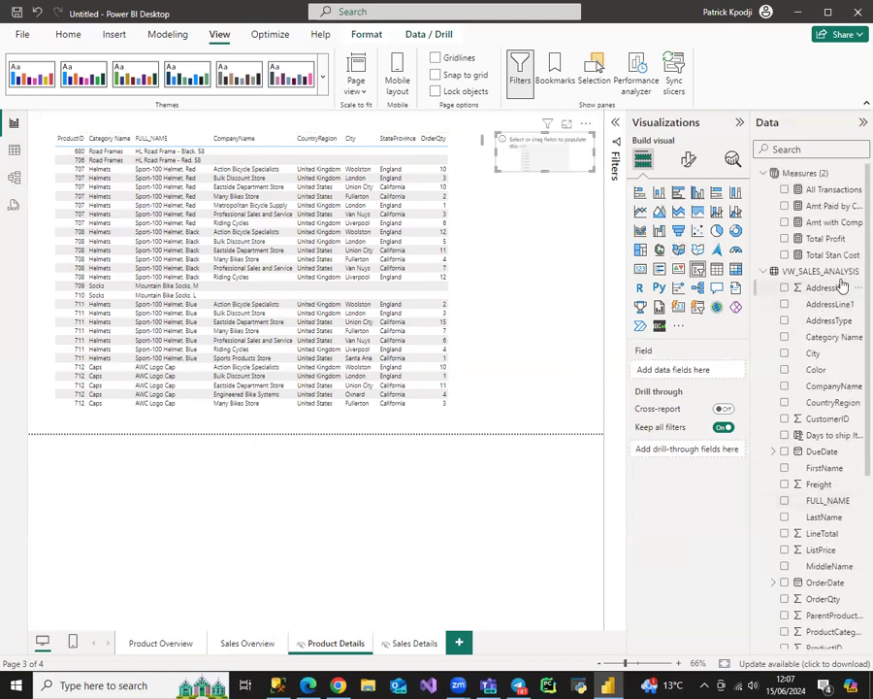
scroll(825, 328, down, 5)
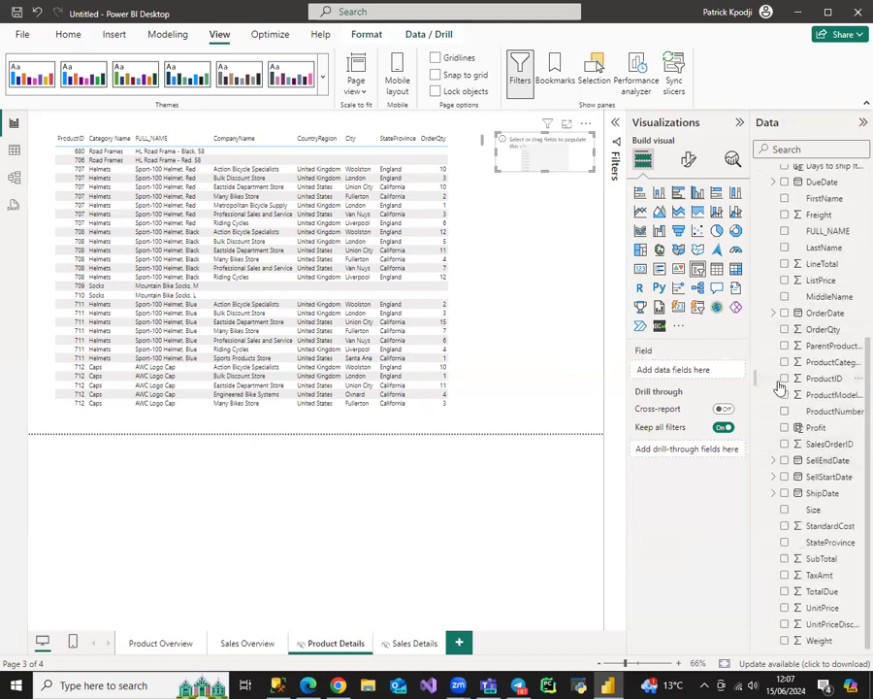
click(784, 379)
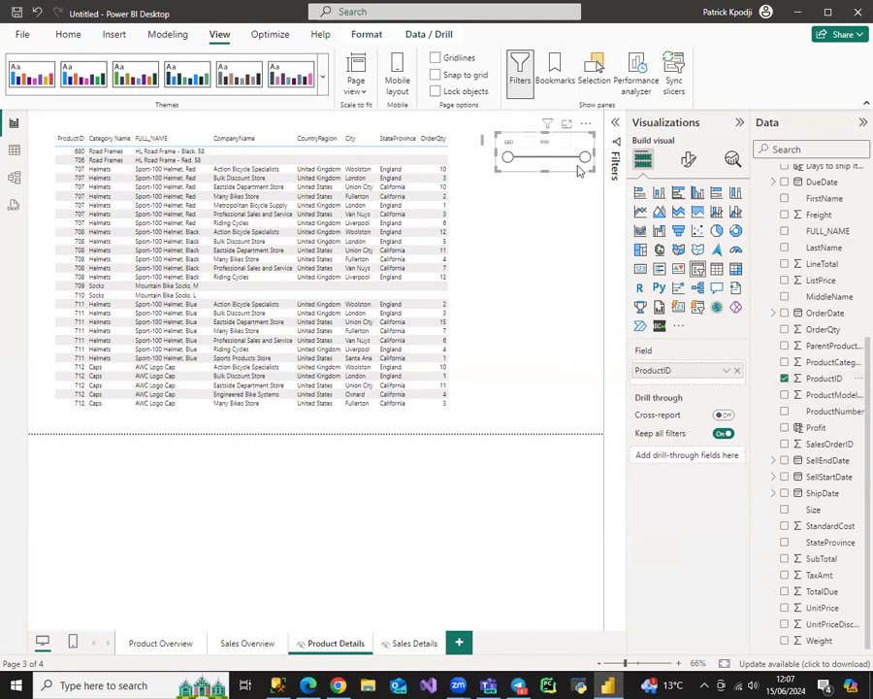
Set the ProductID slicer's style to Dropdown.
click(688, 159)
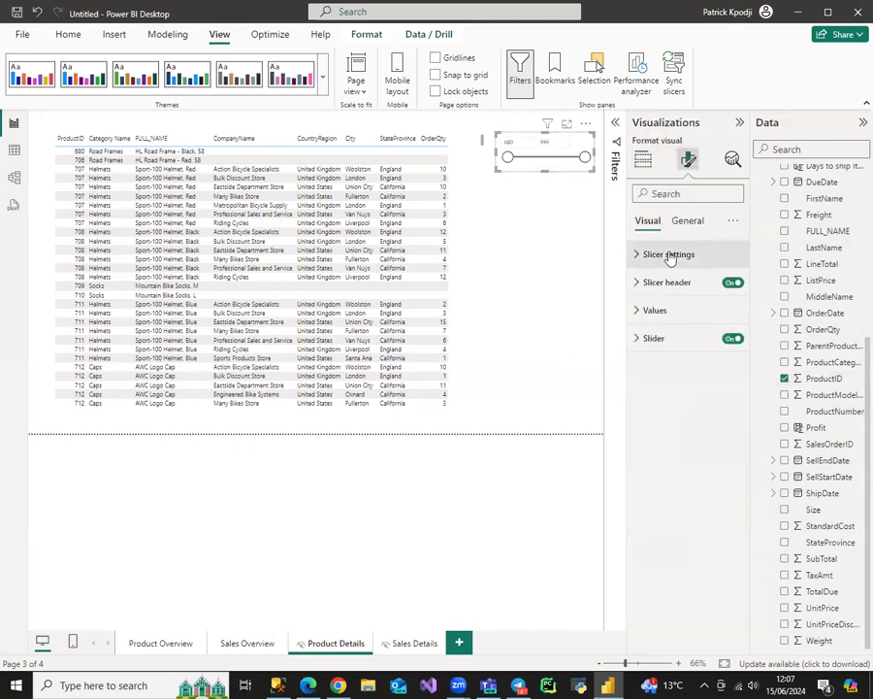
click(668, 255)
click(657, 323)
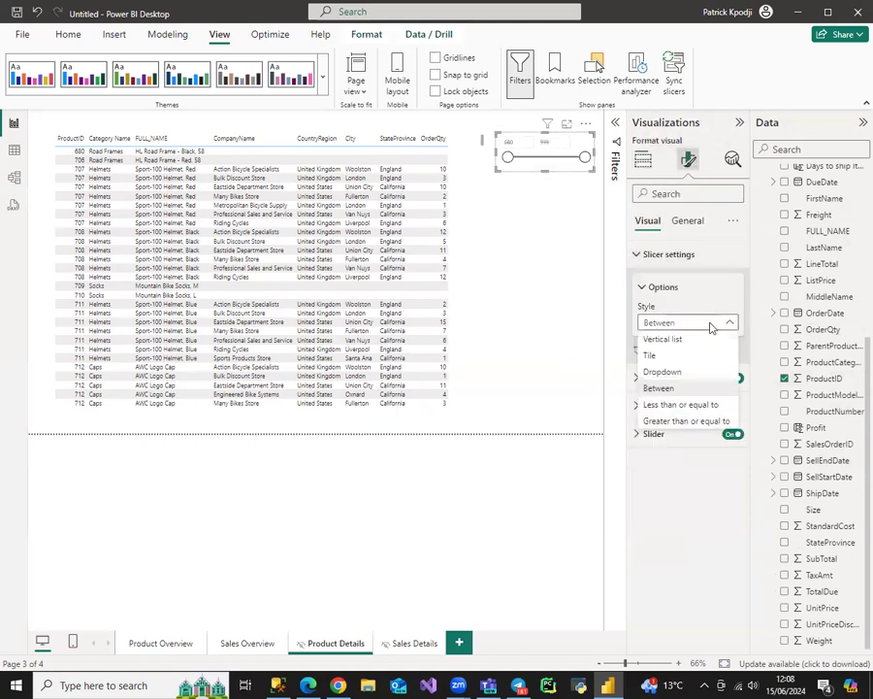
click(669, 374)
click(585, 123)
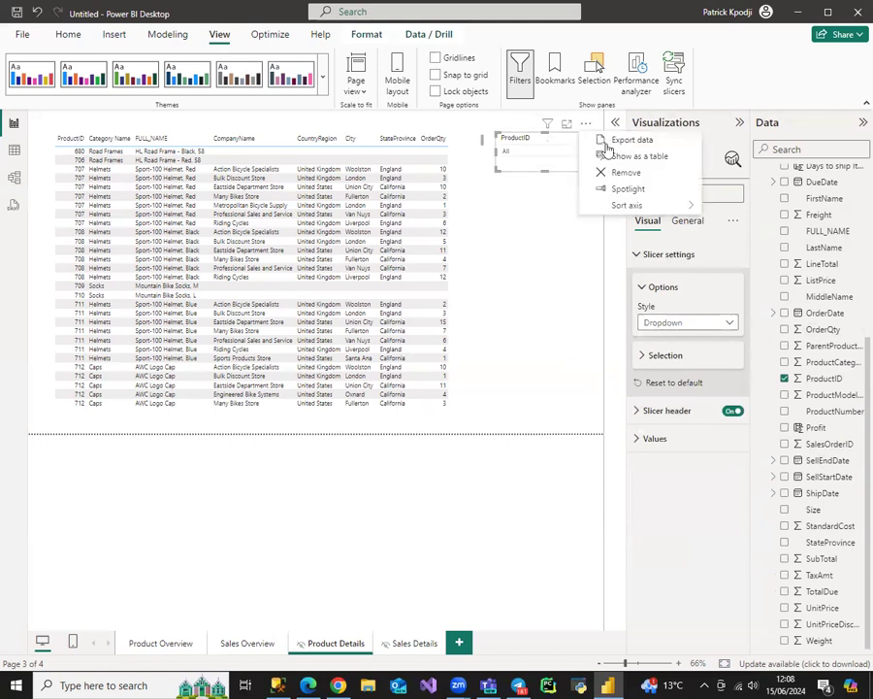
click(624, 179)
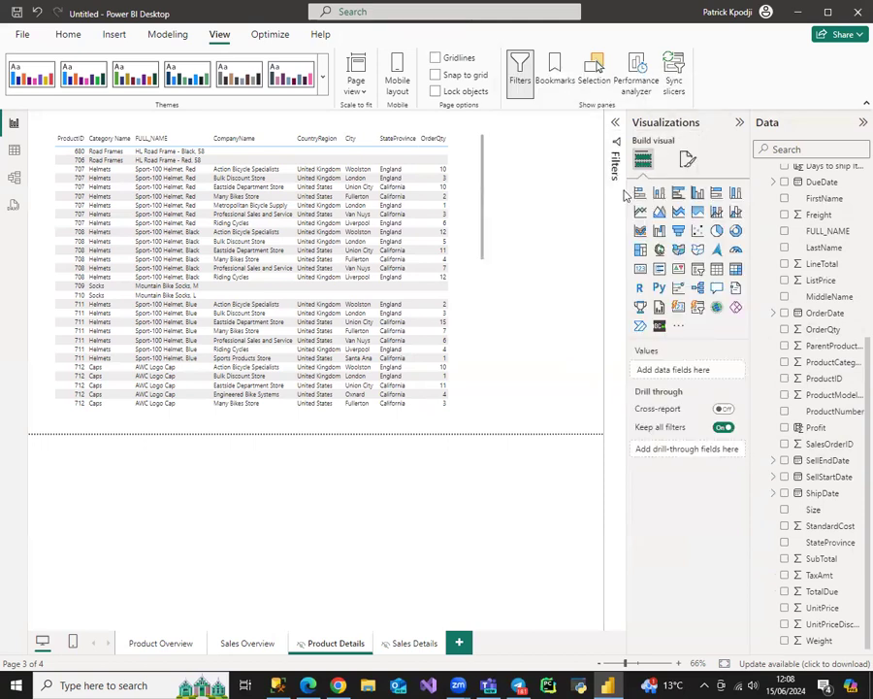
key(ctrl+z)
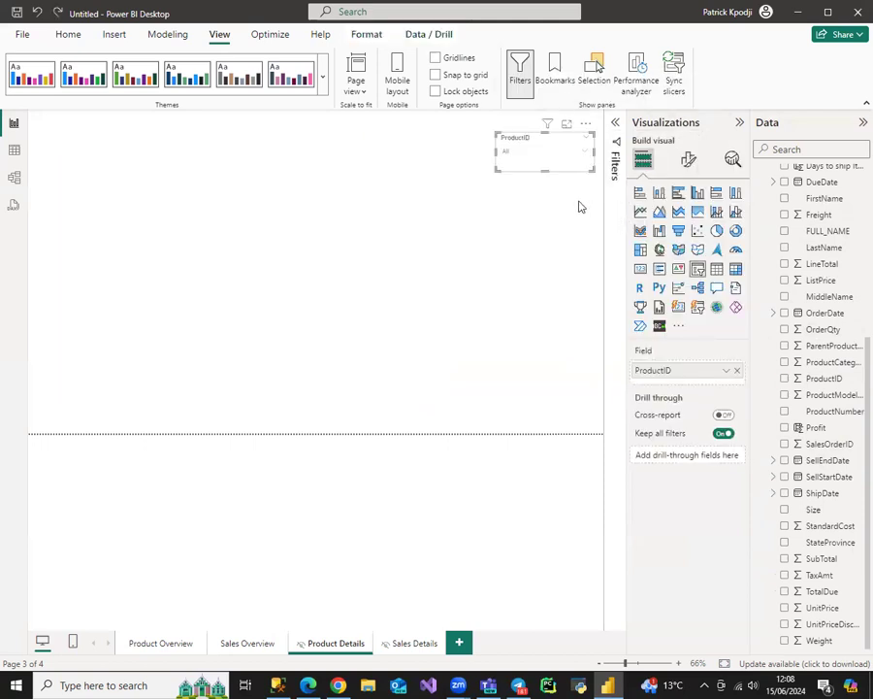
click(585, 125)
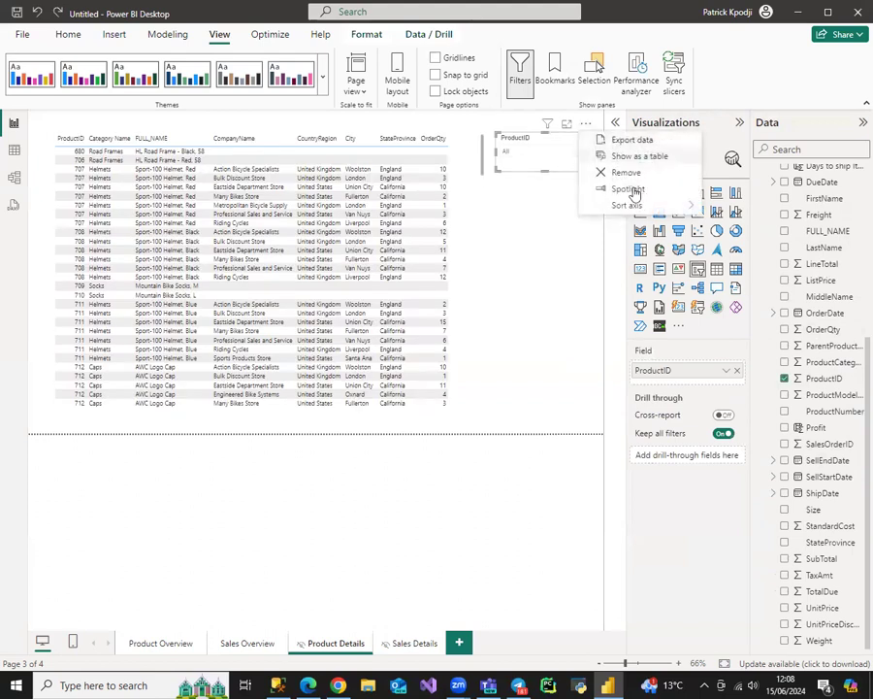
Look through the selectable values in the ProductID slicer and close its list.
click(539, 156)
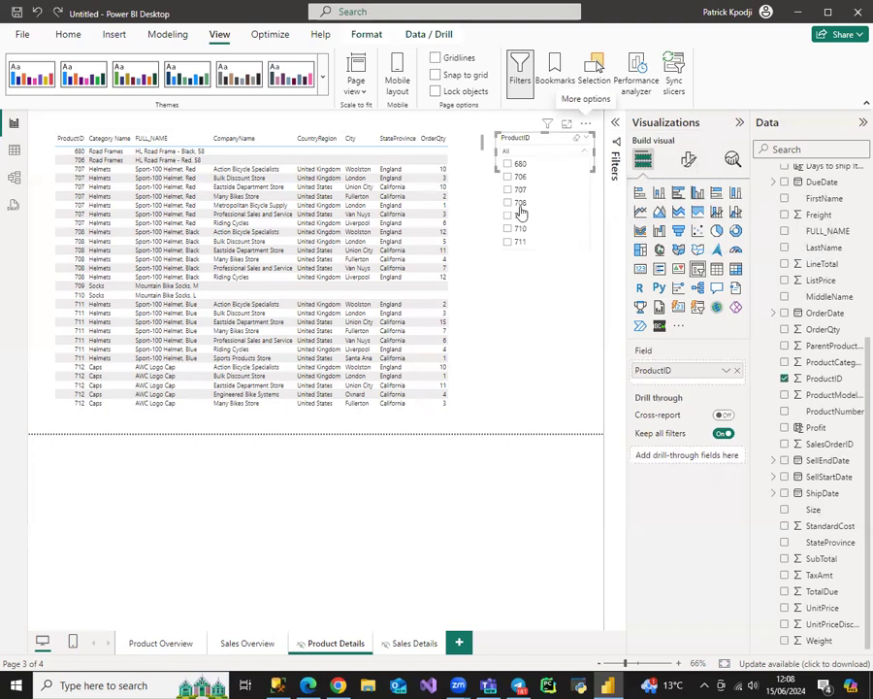
scroll(520, 213, down, 3)
scroll(521, 217, down, 3)
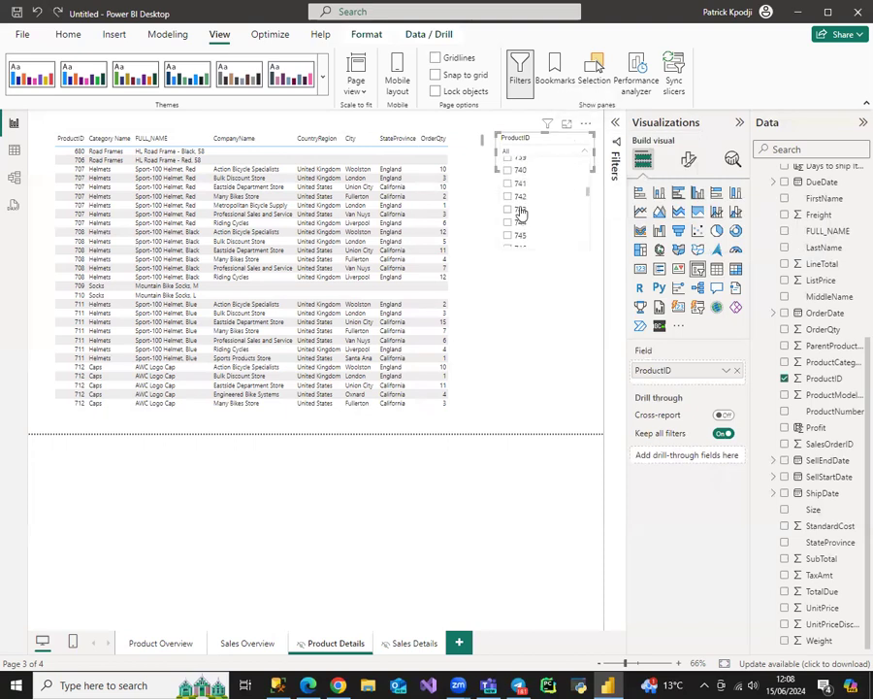
scroll(521, 214, up, 3)
scroll(521, 209, up, 3)
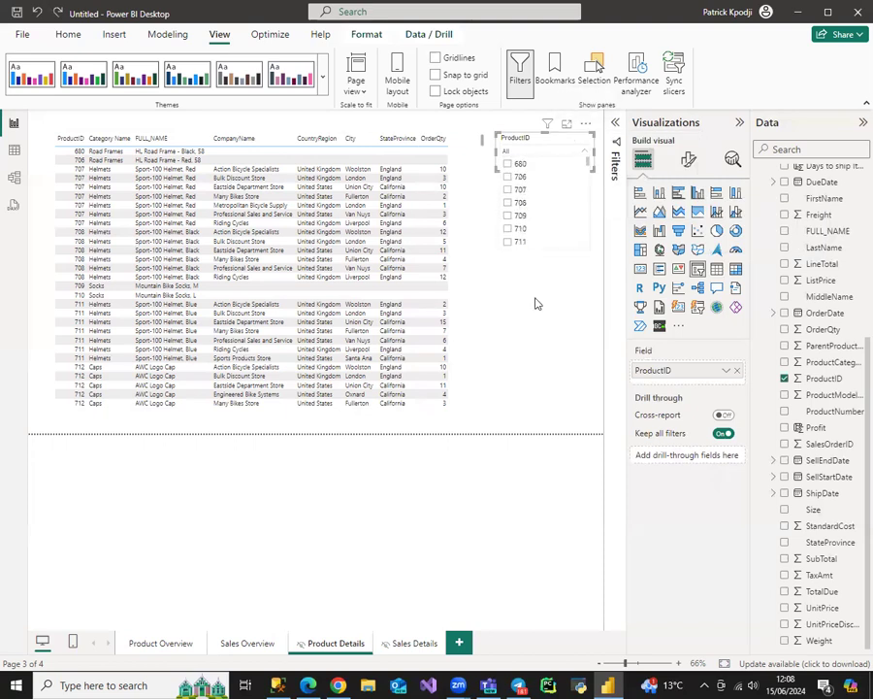
click(560, 262)
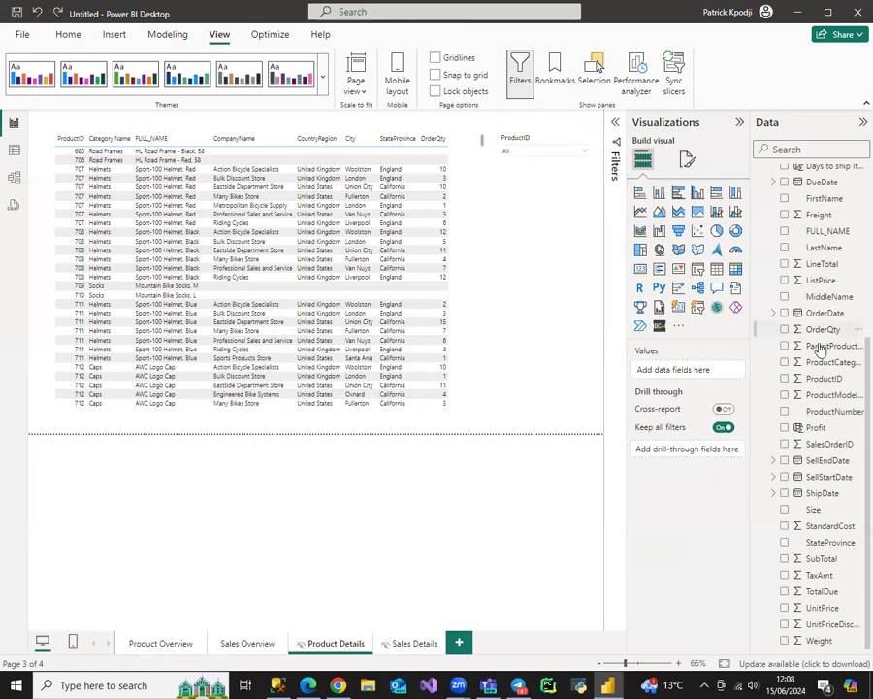
scroll(820, 348, up, 3)
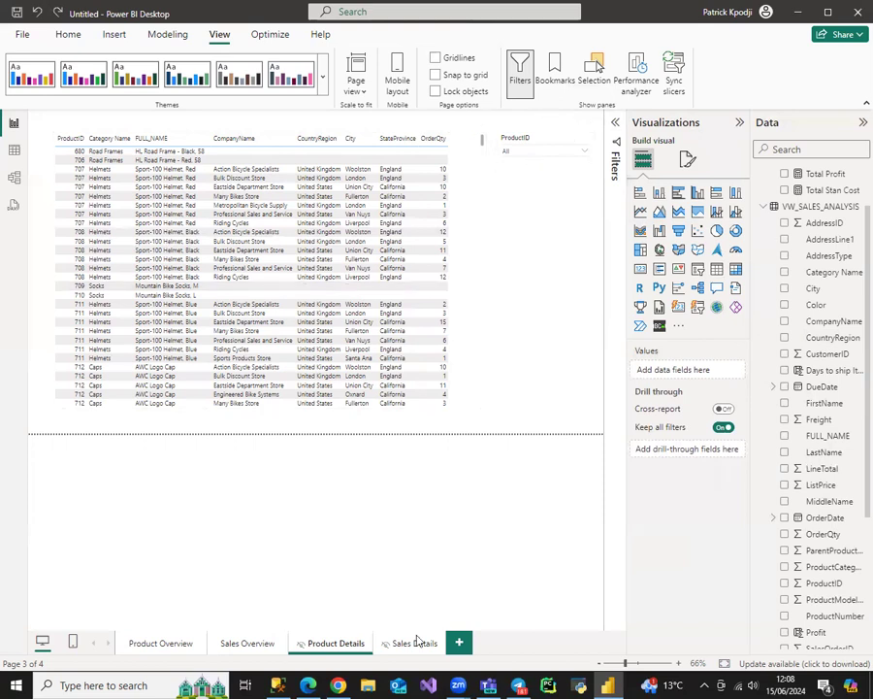
Insert a table visual on the Sales Details page and enlarge it to cover most of the page.
drag(716, 269, 151, 226)
drag(183, 263, 335, 341)
drag(484, 369, 514, 412)
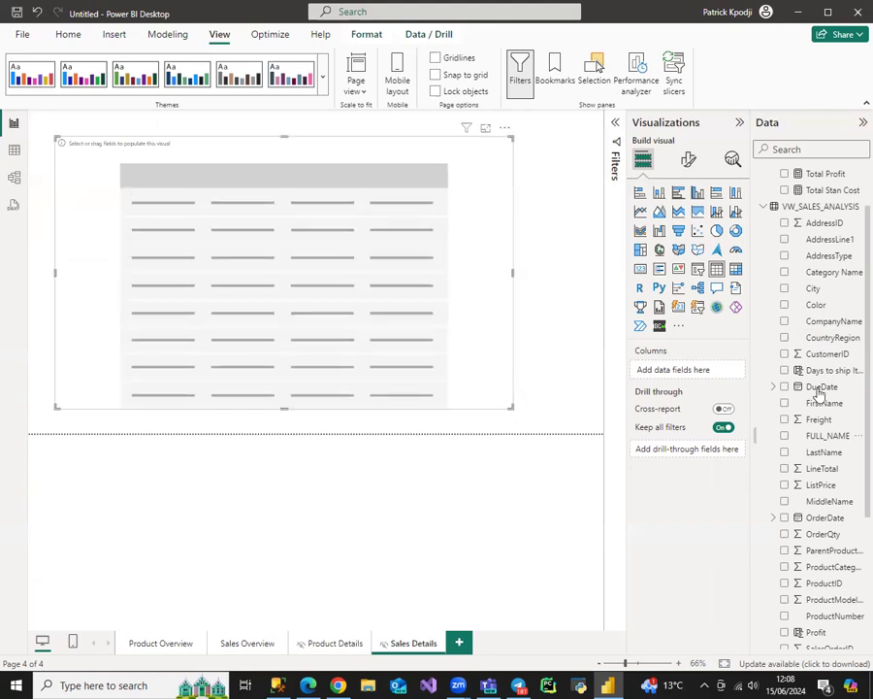
Add the ProductID field to the empty sales table and set it to Don't summarize.
scroll(784, 452, down, 3)
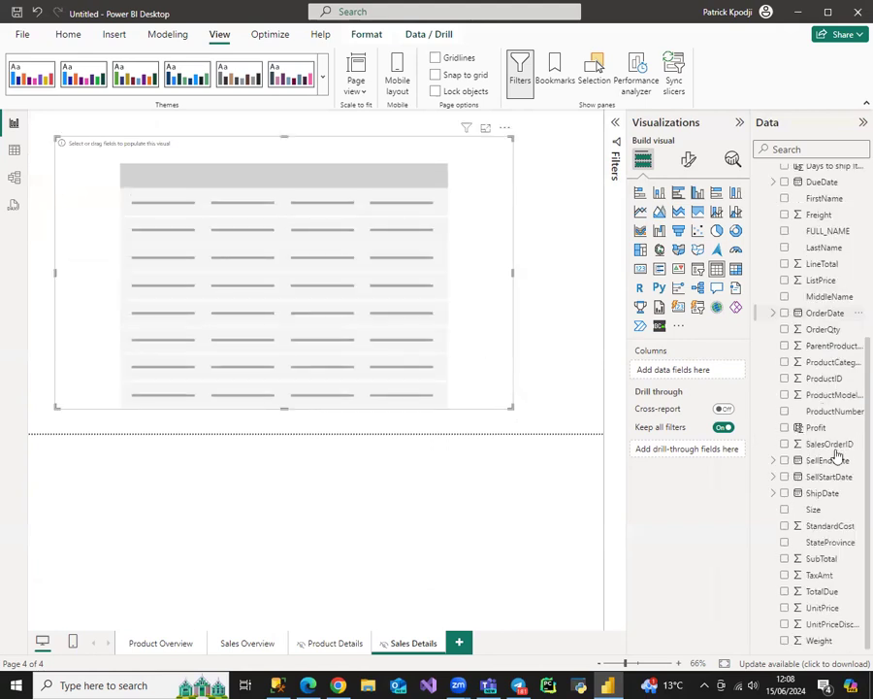
click(784, 379)
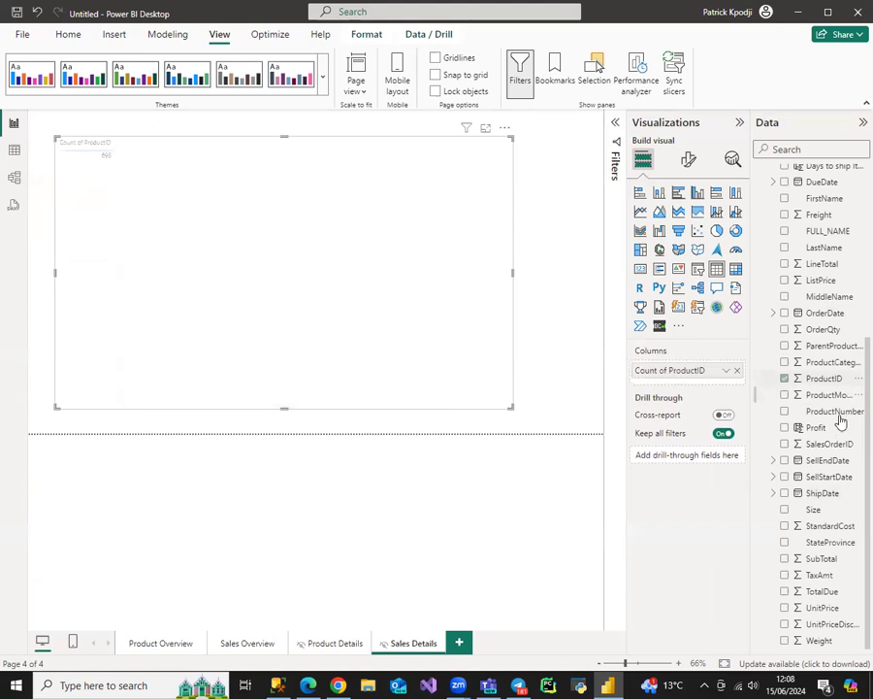
click(728, 371)
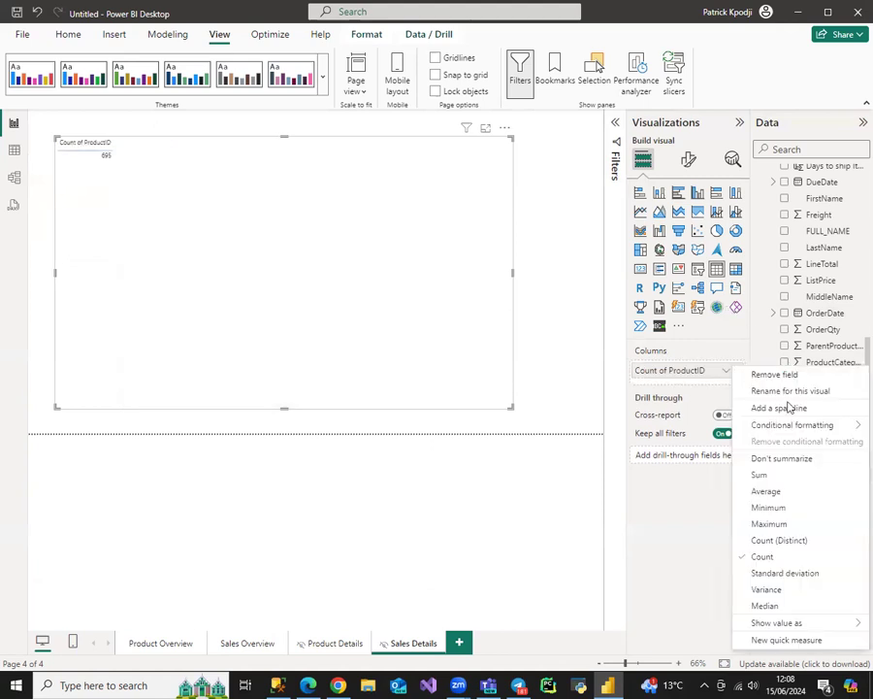
click(758, 463)
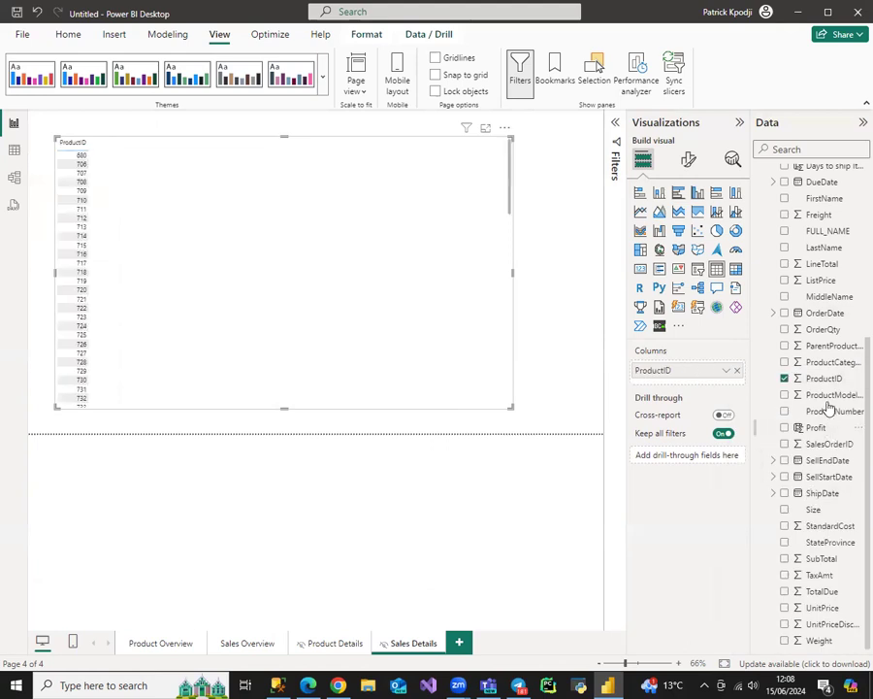
Add the Category Name and FULL_NAME fields as columns of the sales table.
scroll(830, 407, up, 4)
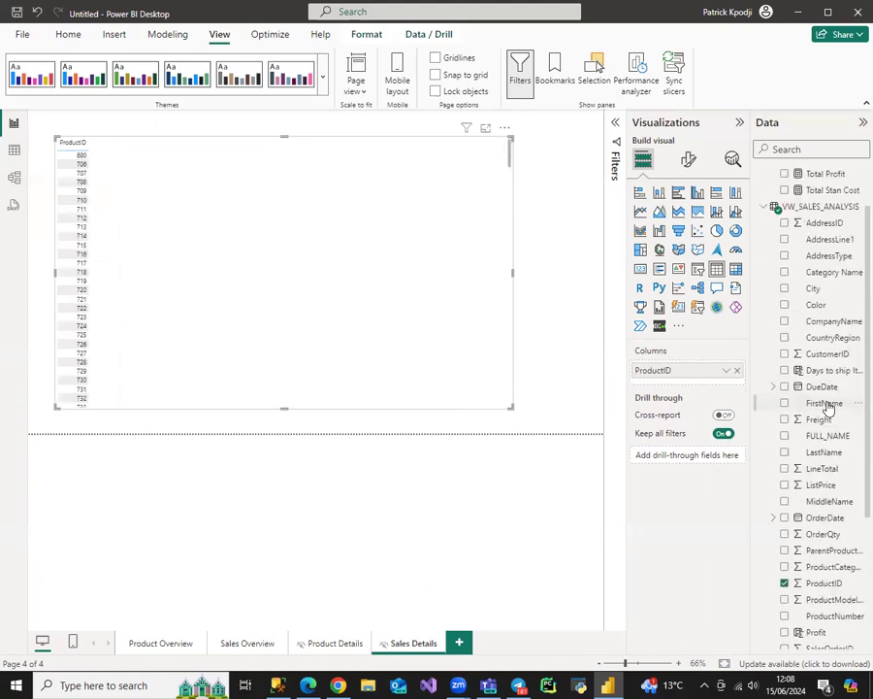
click(784, 273)
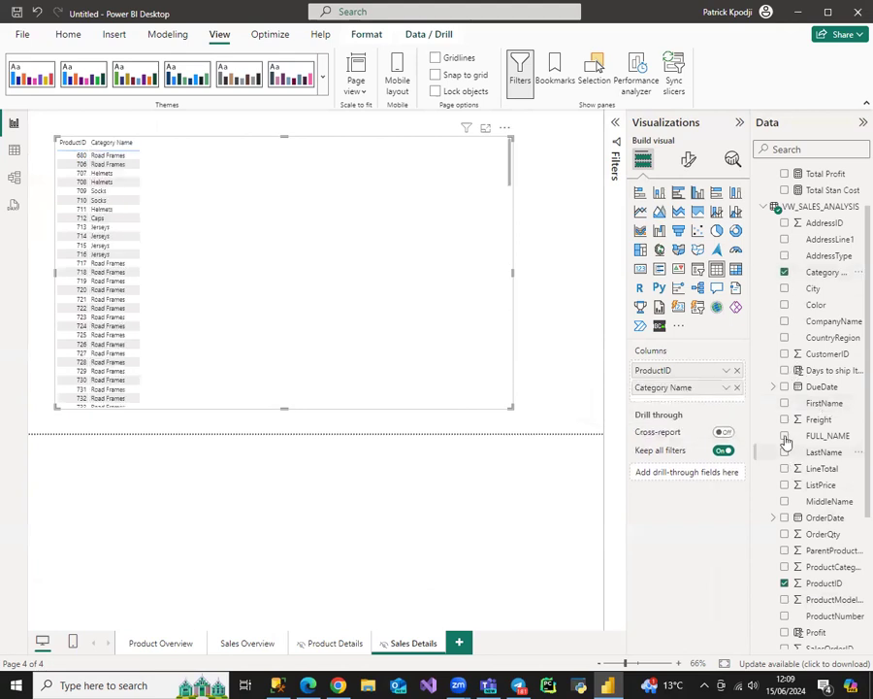
click(785, 436)
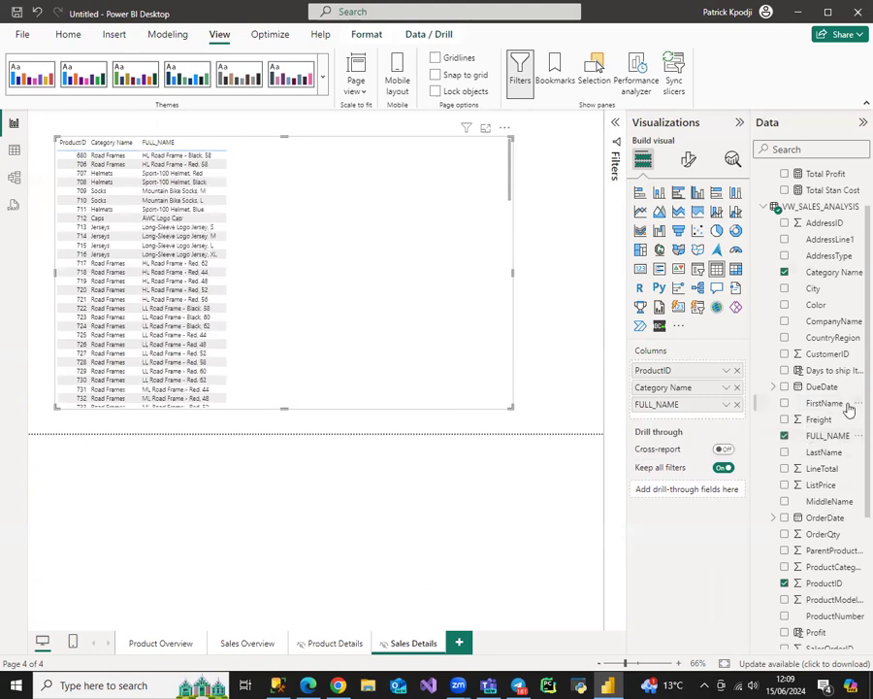
Add the customer's FirstName and LastName fields as columns of the sales table.
scroll(847, 410, down, 1)
scroll(845, 412, down, 5)
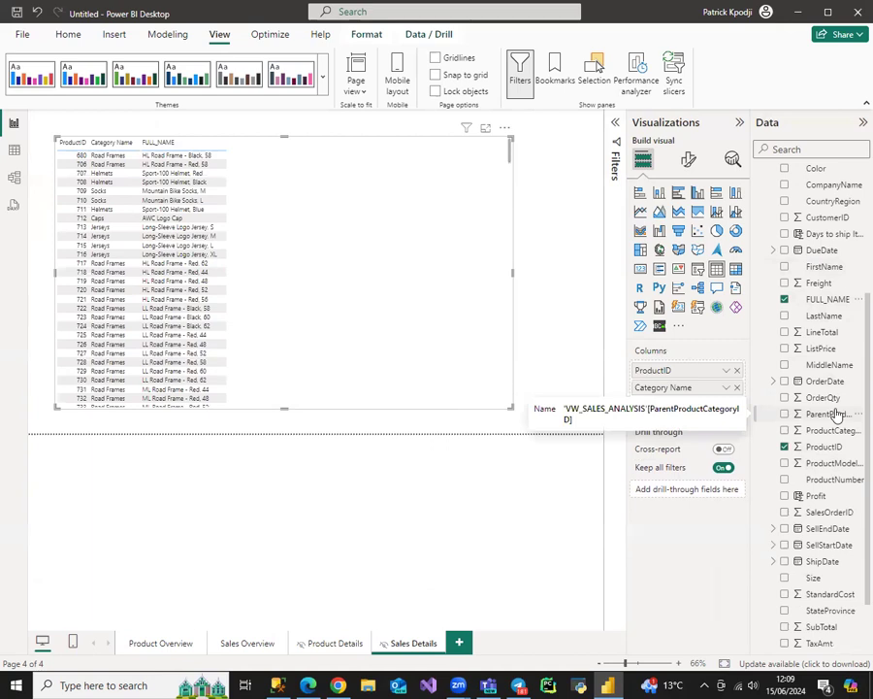
scroll(838, 415, up, 8)
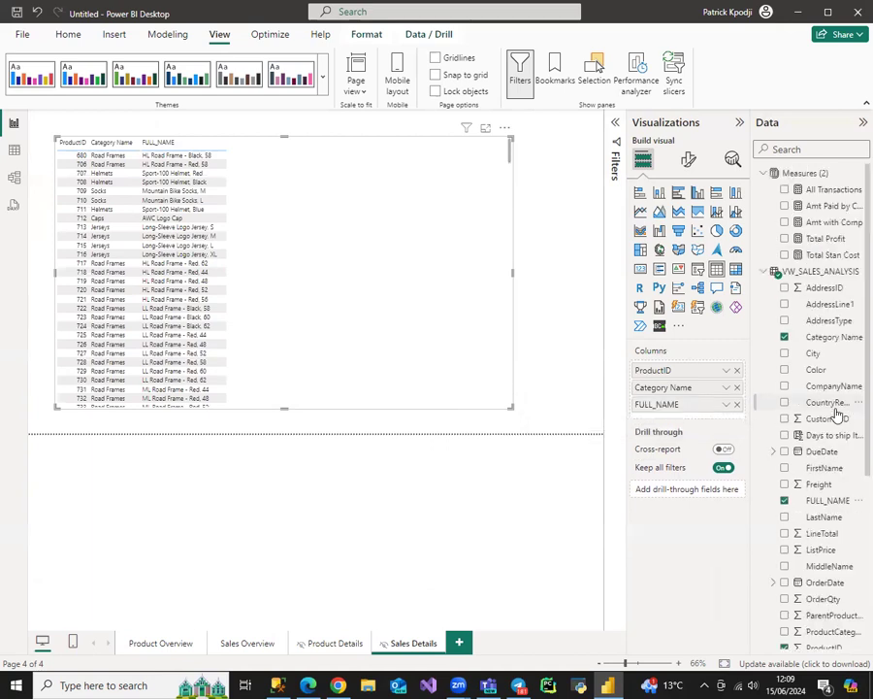
scroll(837, 414, down, 5)
scroll(830, 407, down, 3)
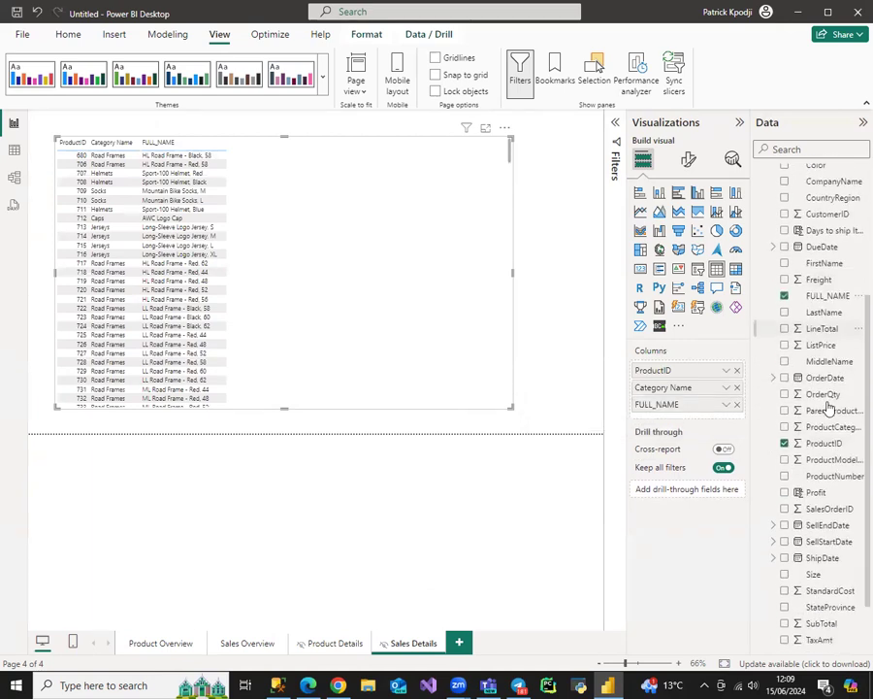
click(785, 265)
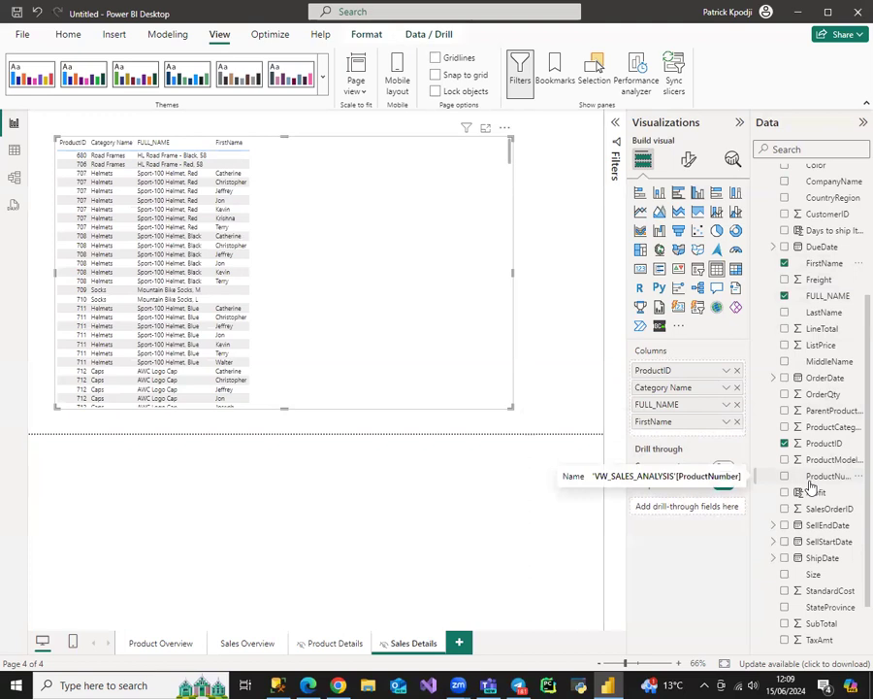
scroll(814, 470, down, 2)
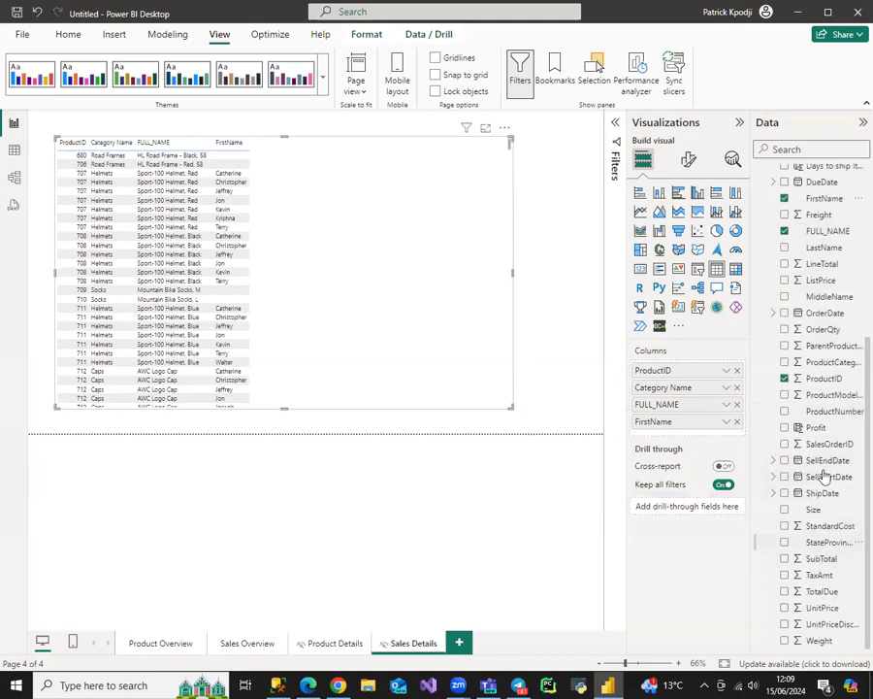
click(784, 247)
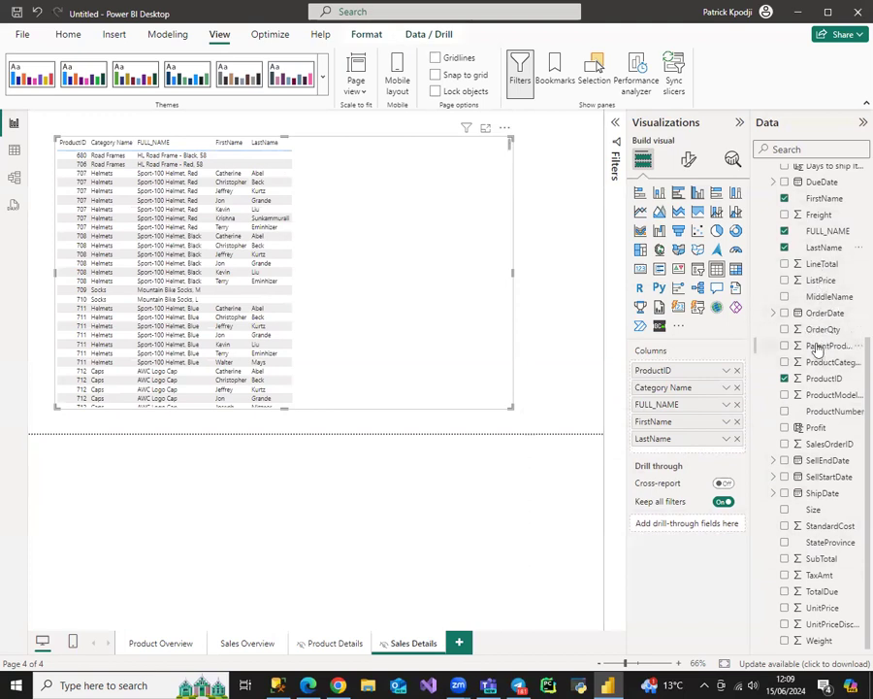
Add the ListPrice field to the sales table and set it to Don't summarize.
click(785, 280)
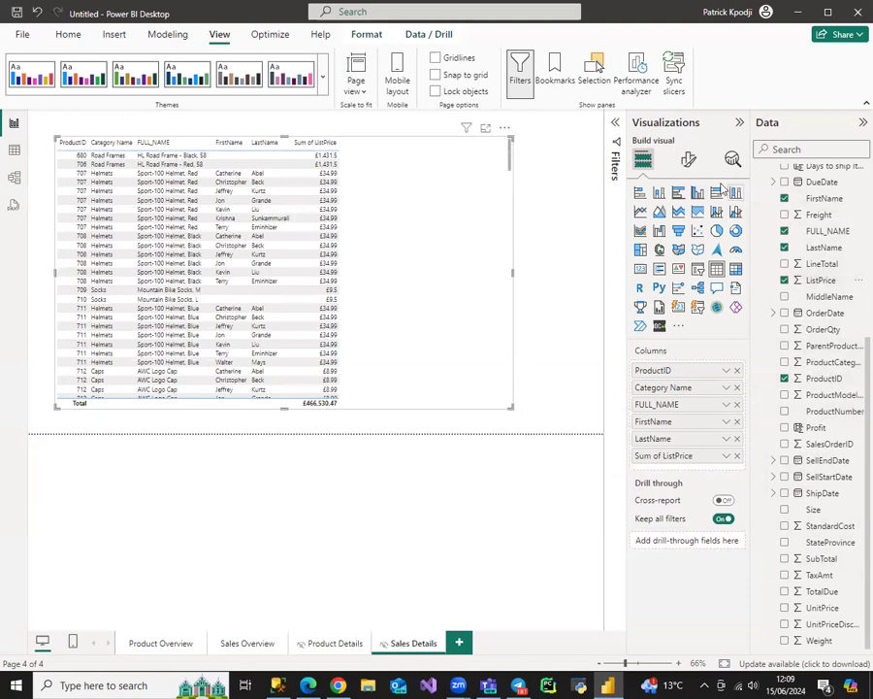
click(725, 455)
click(762, 274)
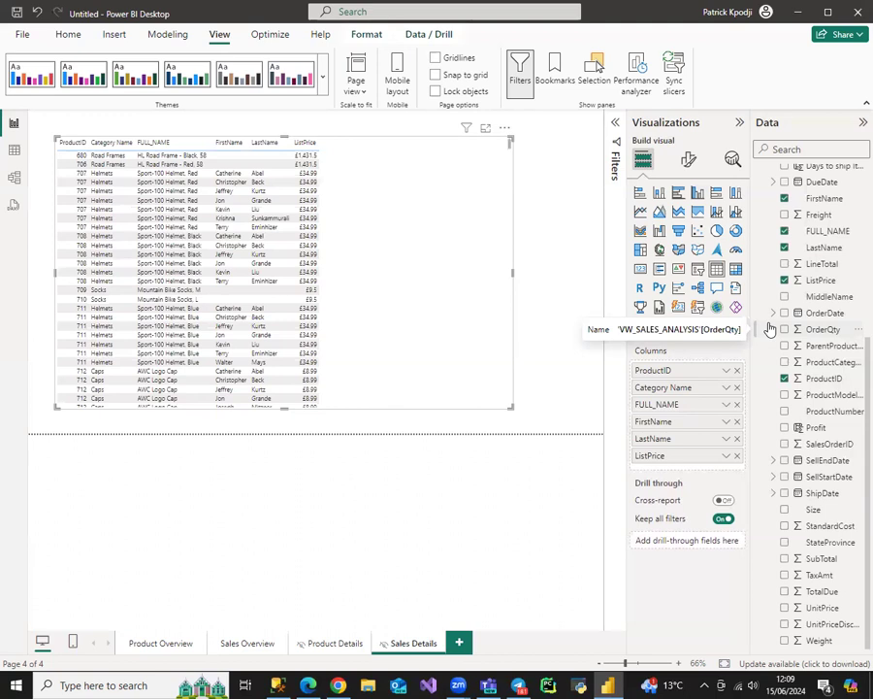
Switch to SQL Server Management Studio, review the view's query and the order columns in its results, and return to Power BI Desktop.
click(277, 685)
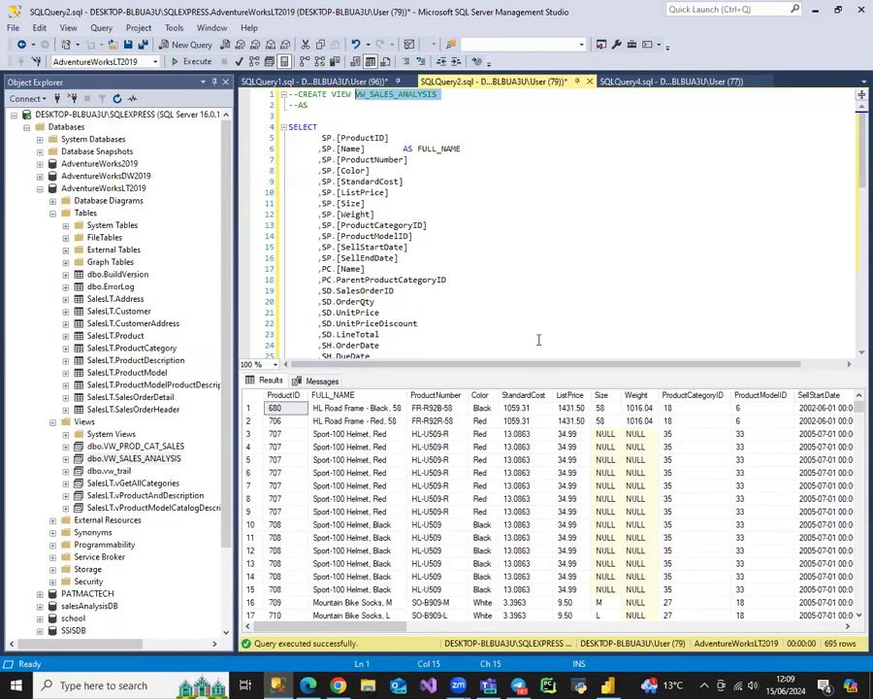
scroll(465, 231, down, 9)
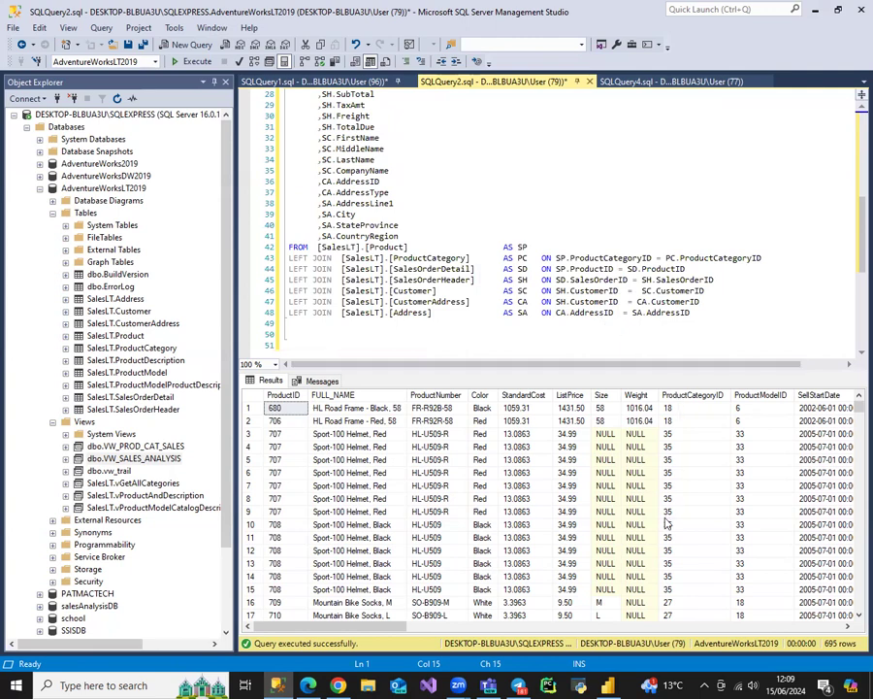
drag(385, 628, 558, 643)
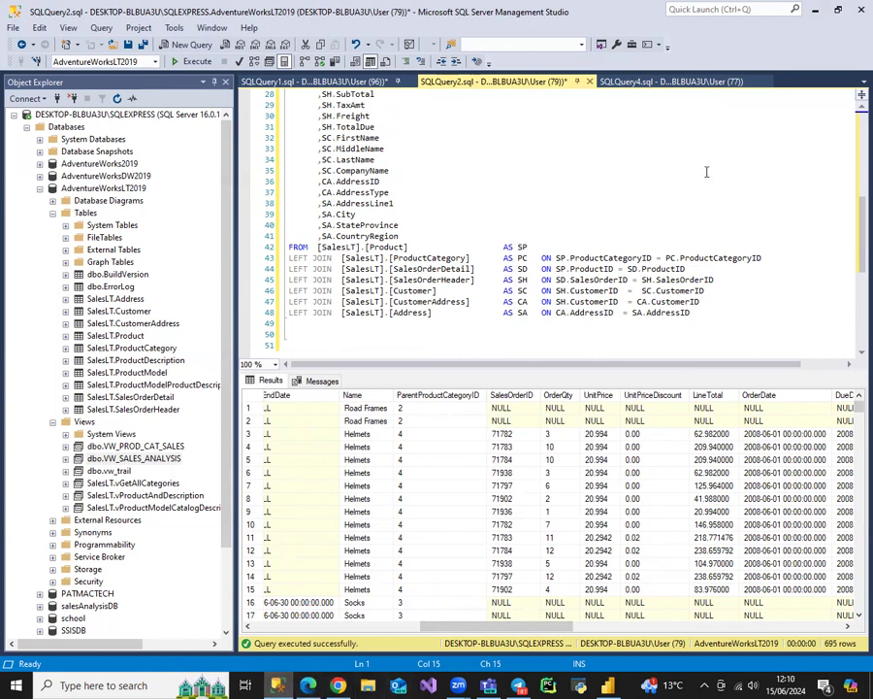
key(alt+Tab)
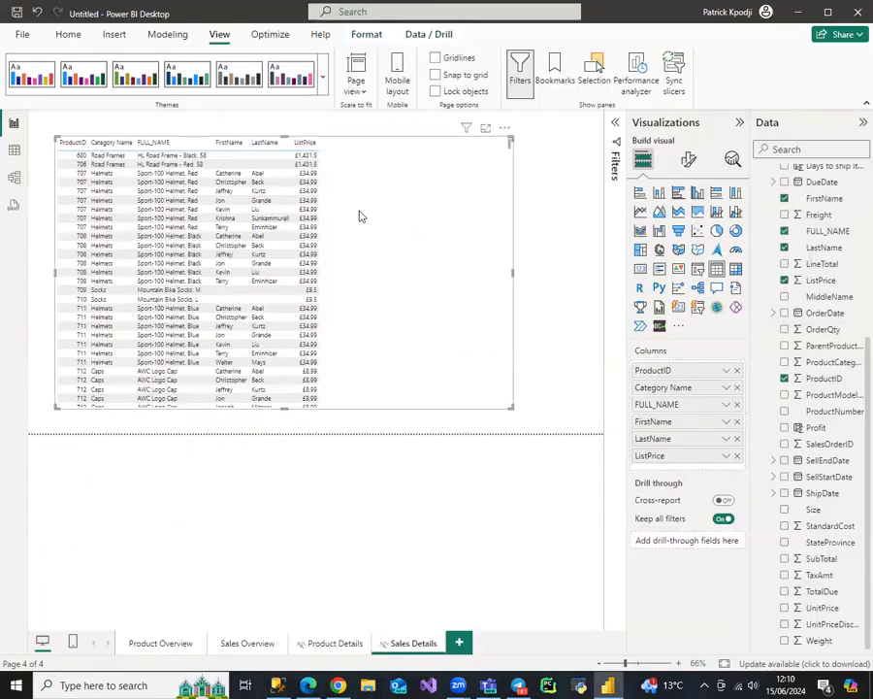
Add the OrderQty field to the sales table, leaving ProductCategoryID out.
click(787, 363)
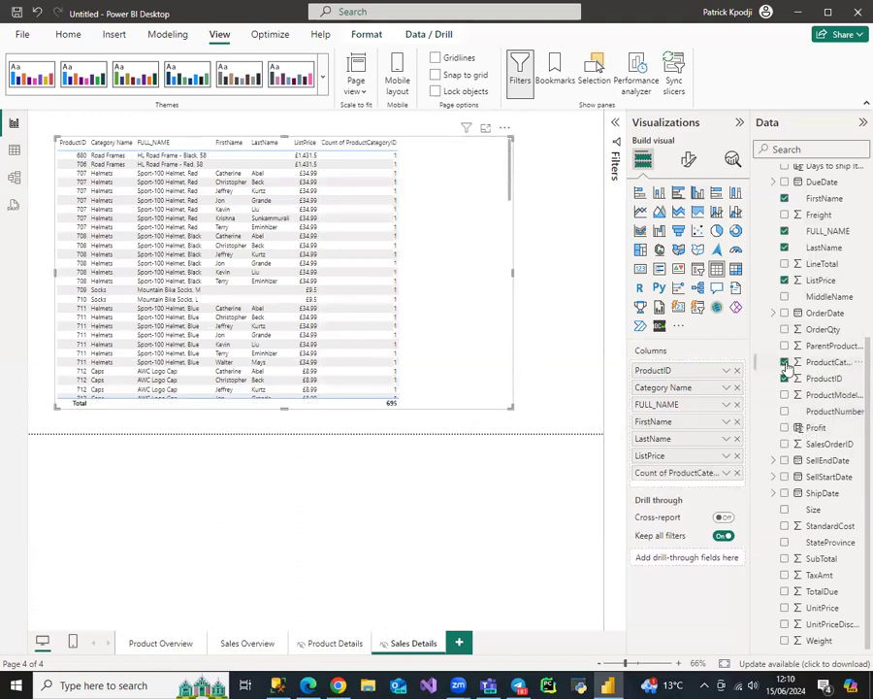
click(785, 362)
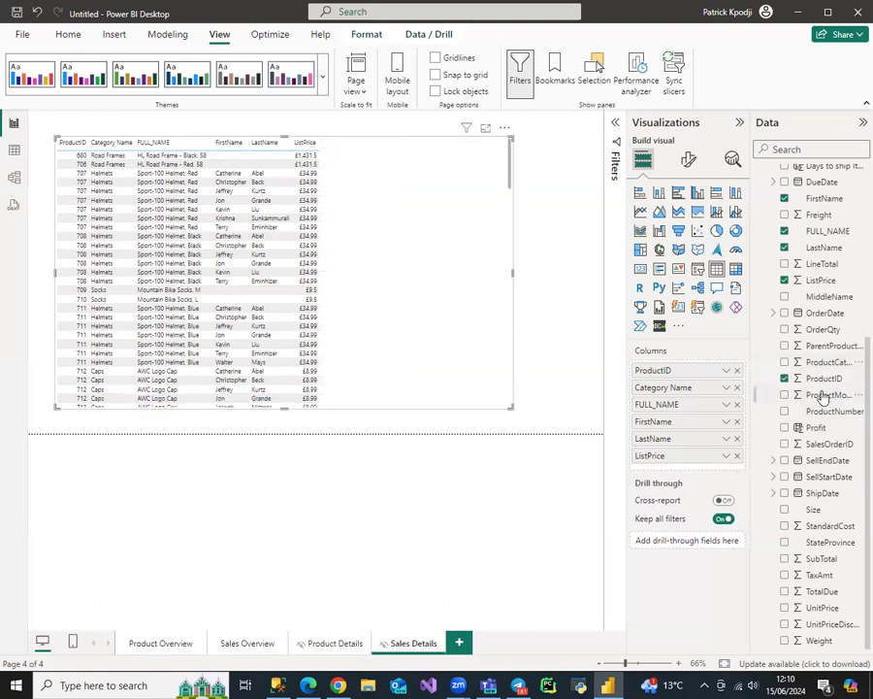
click(785, 329)
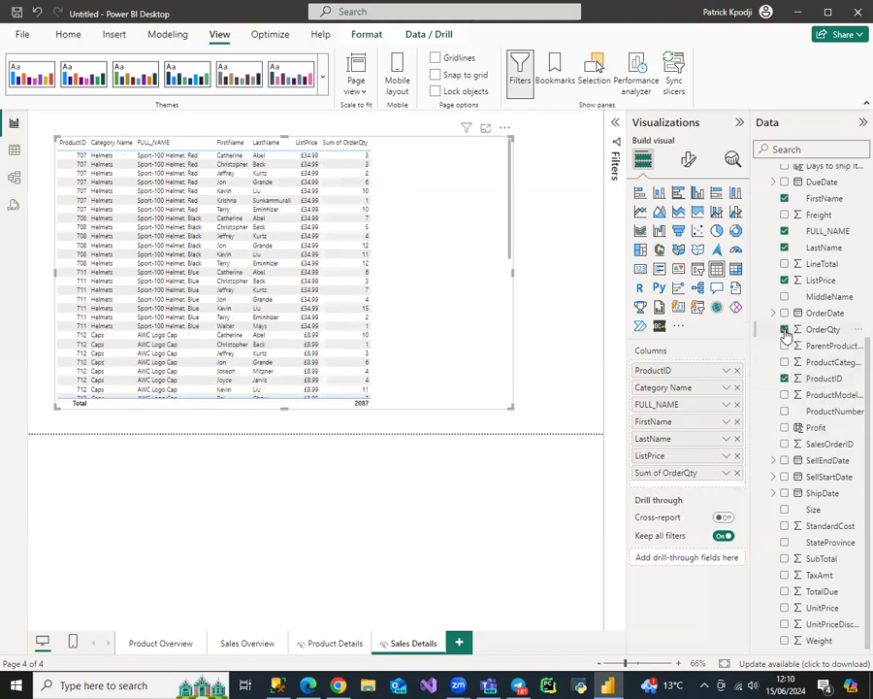
click(785, 313)
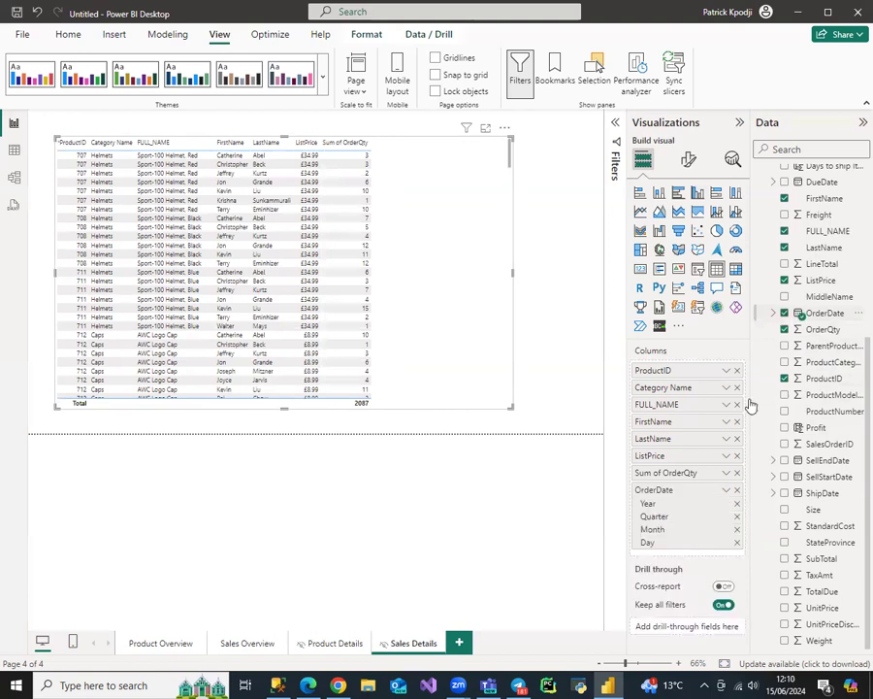
click(726, 491)
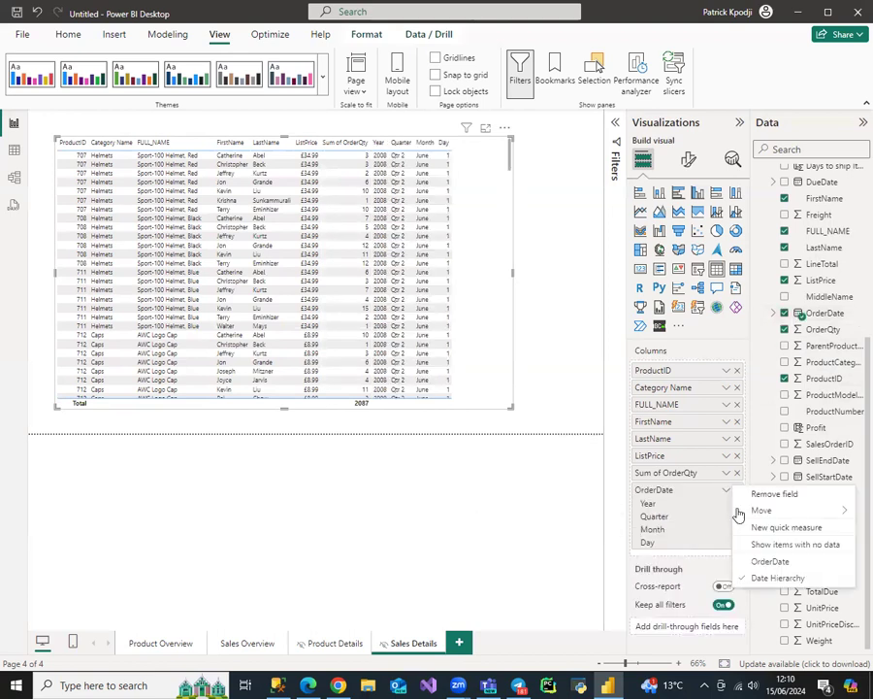
click(769, 564)
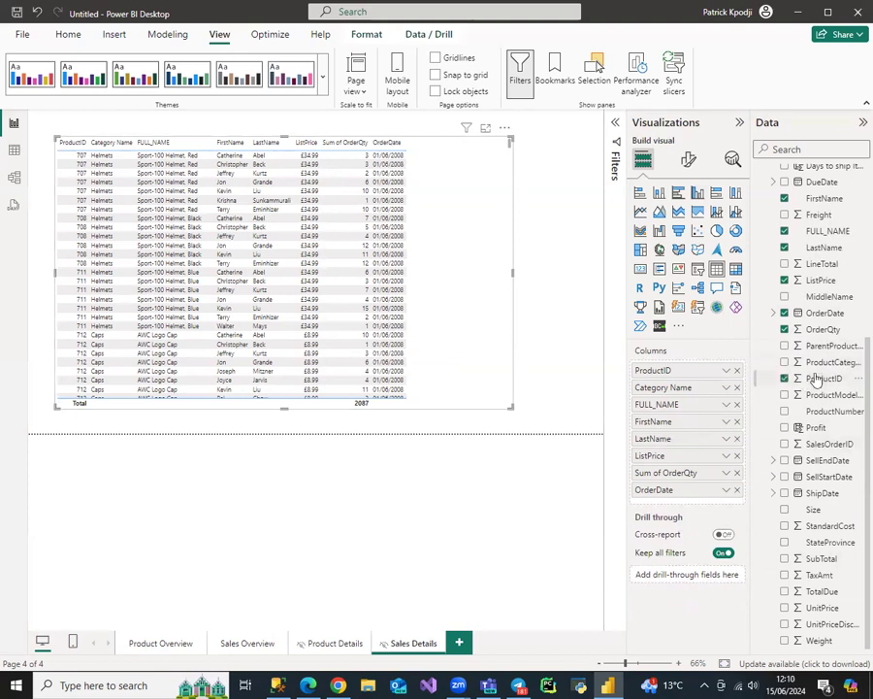
click(784, 314)
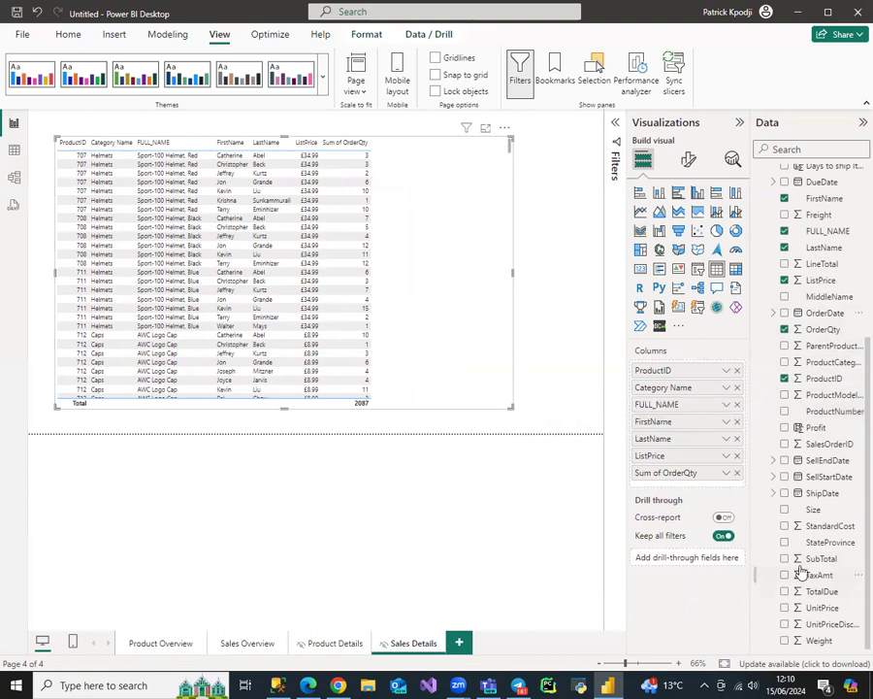
click(784, 494)
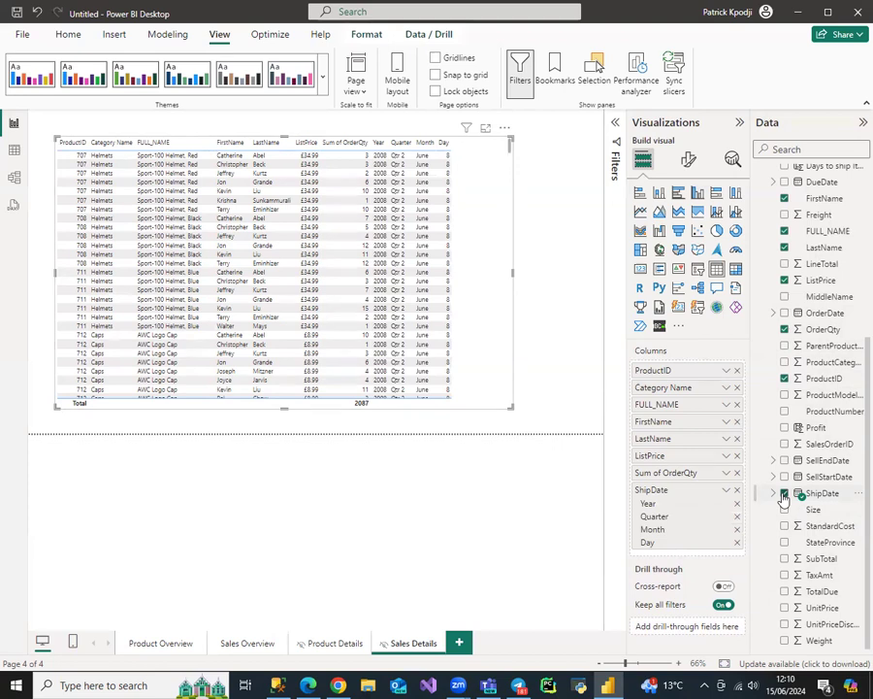
click(784, 494)
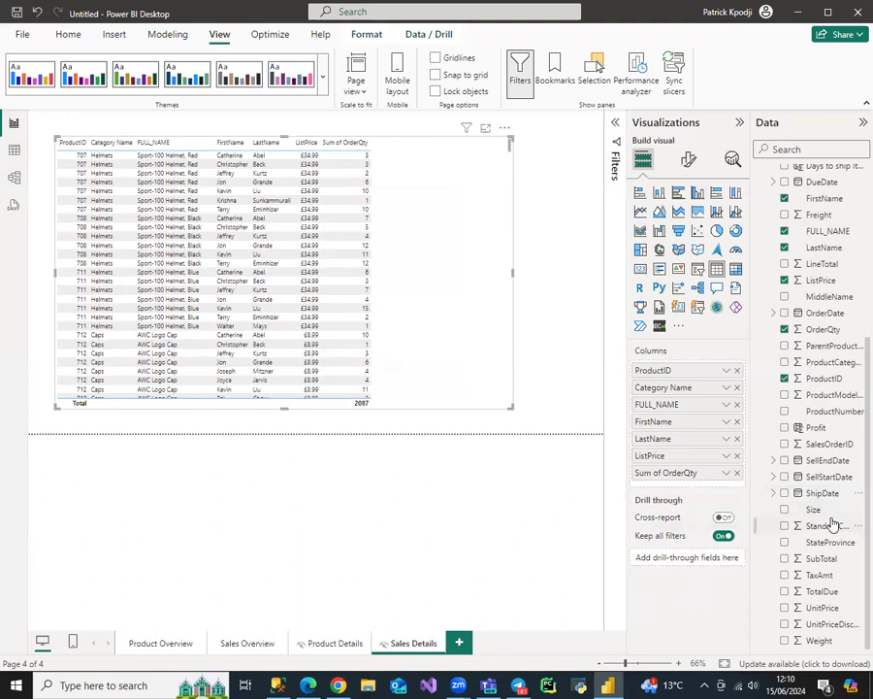
Add the SubTotal and TaxAmt fields to the sales table, setting both to Don't summarize.
click(784, 558)
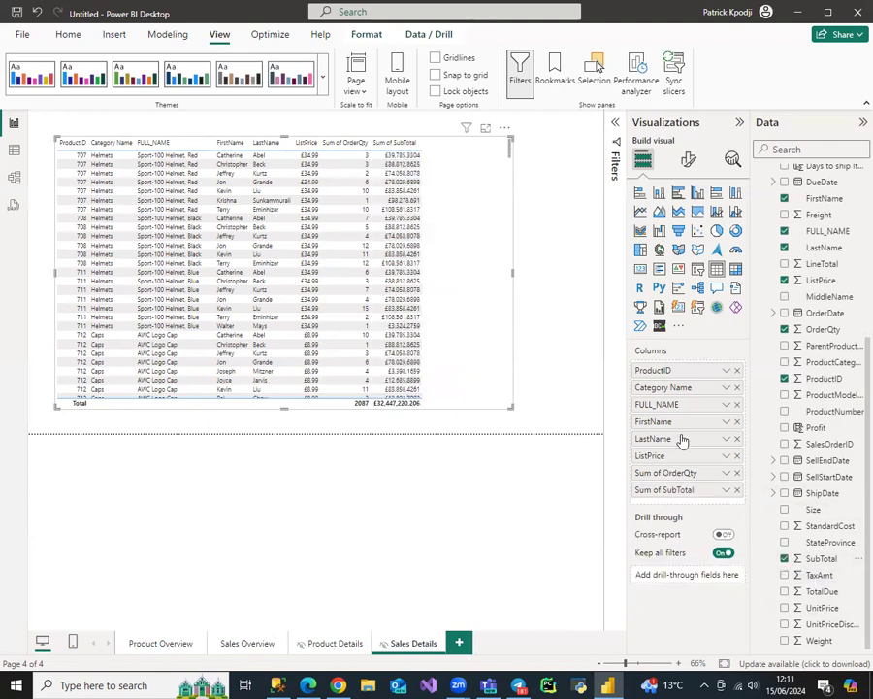
click(726, 489)
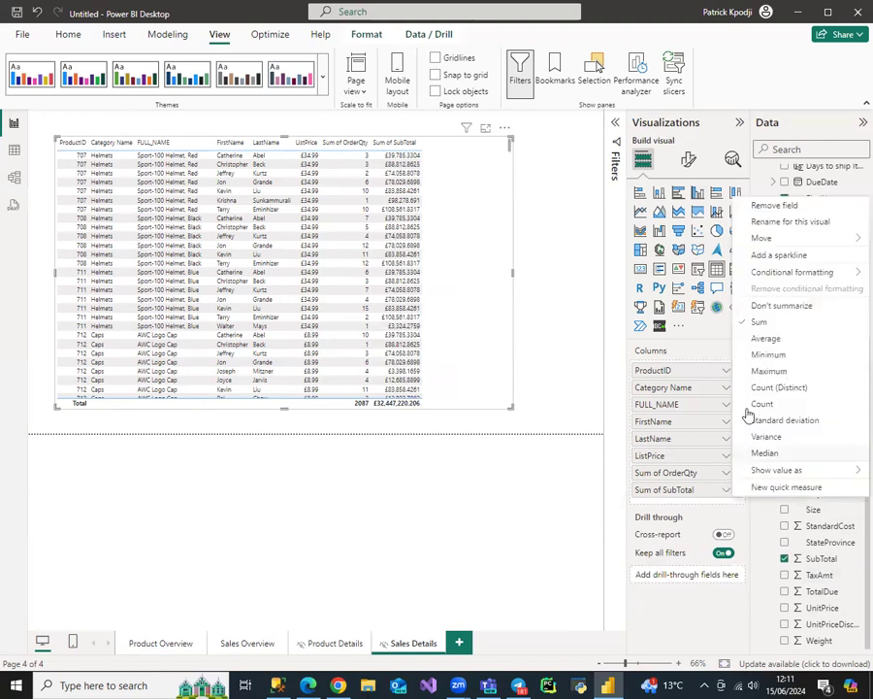
click(766, 304)
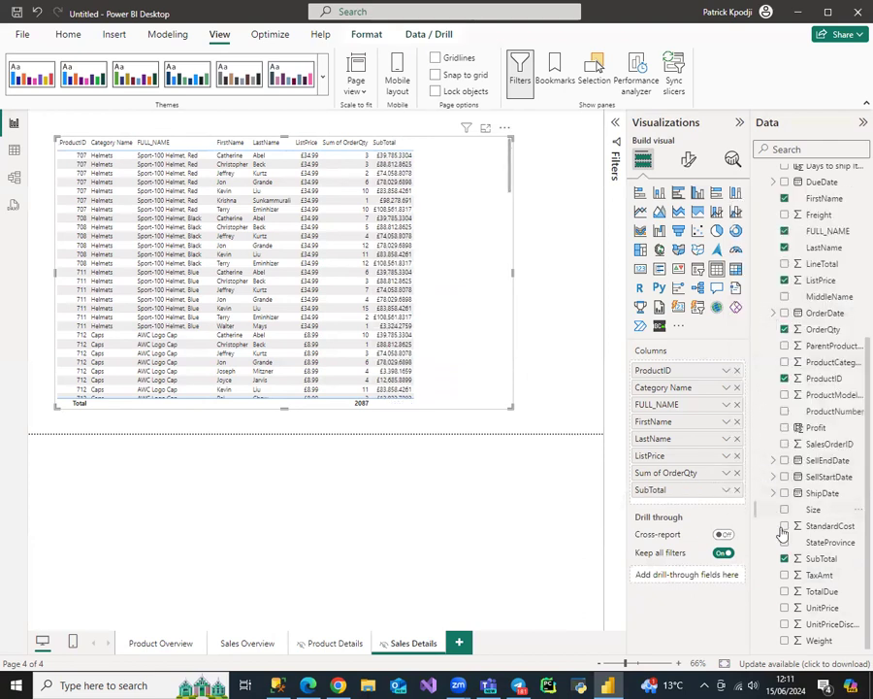
click(786, 574)
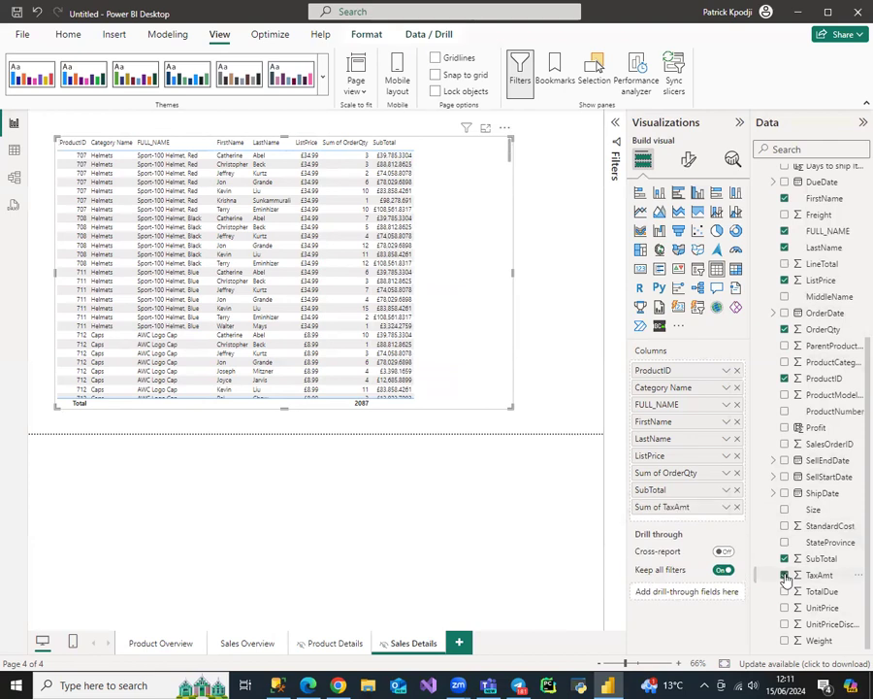
click(726, 507)
click(766, 321)
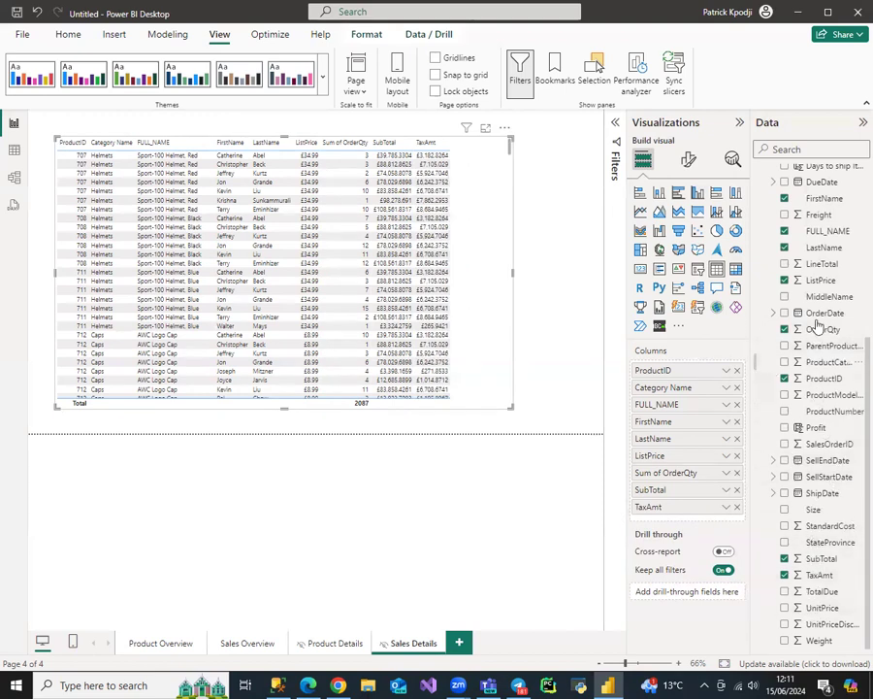
Add the Freight field to the sales table as Don't summarize, and add the TotalDue field.
click(787, 215)
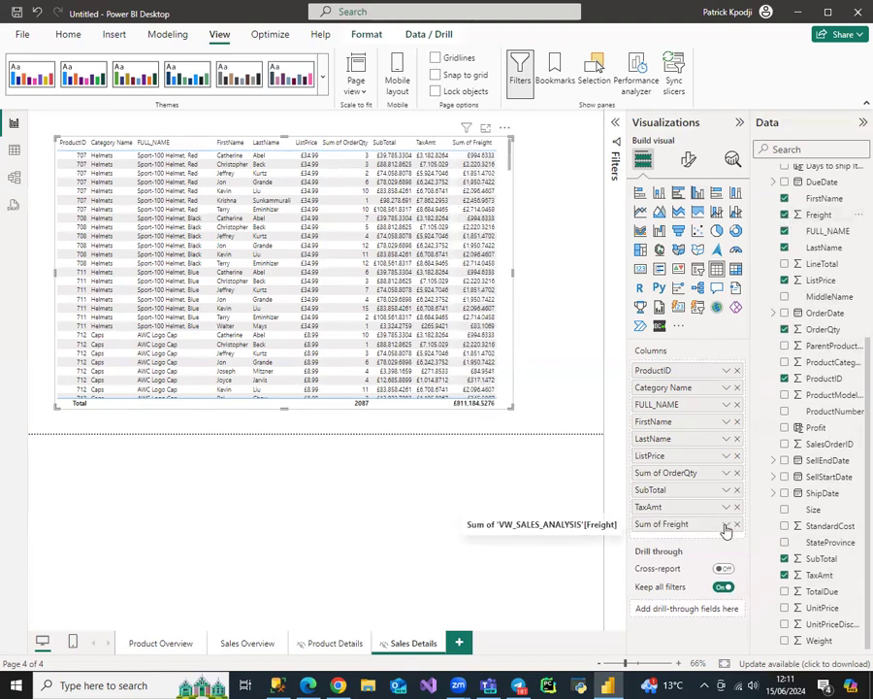
click(724, 525)
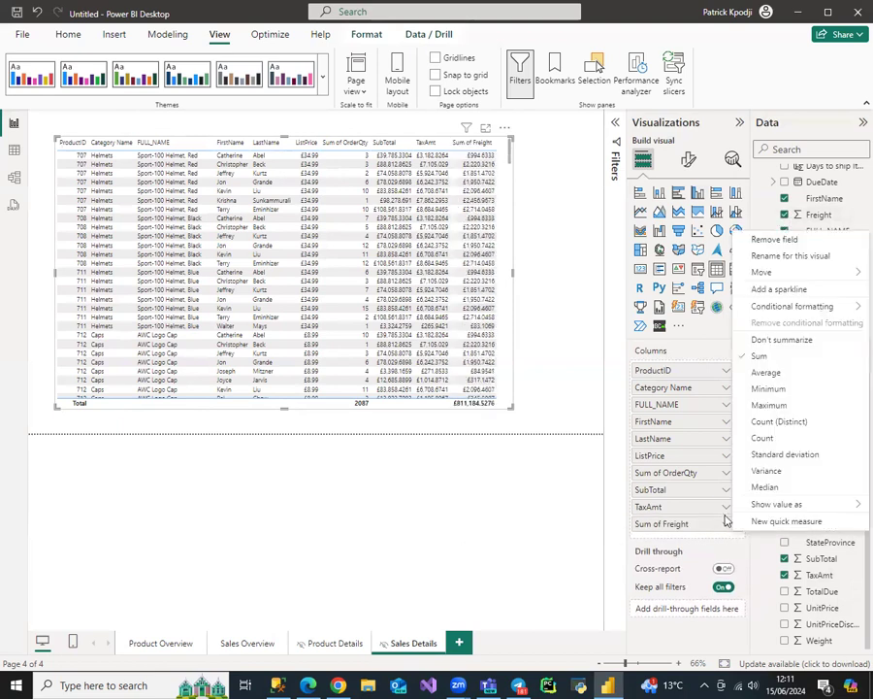
click(763, 342)
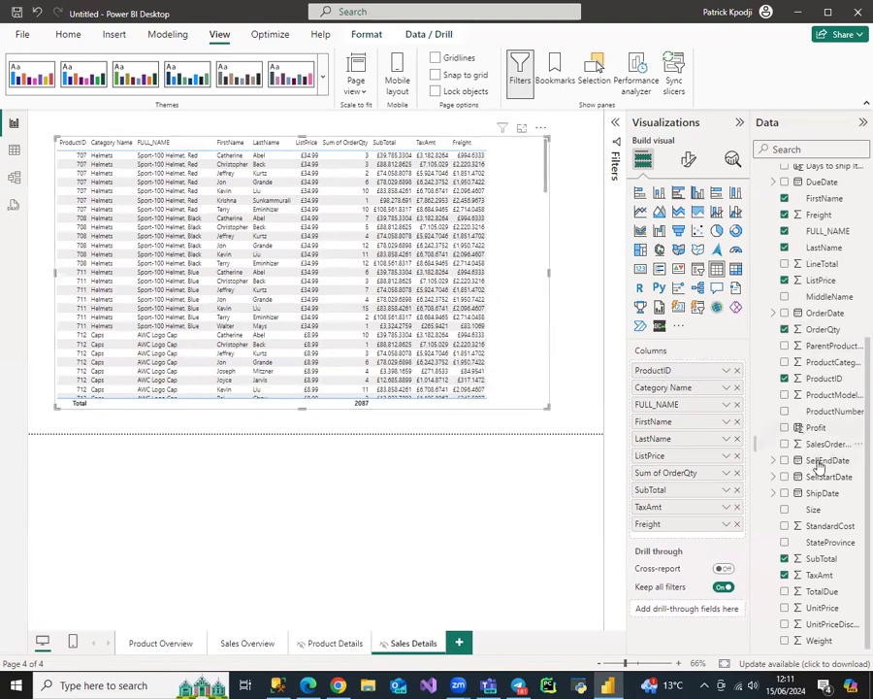
click(785, 591)
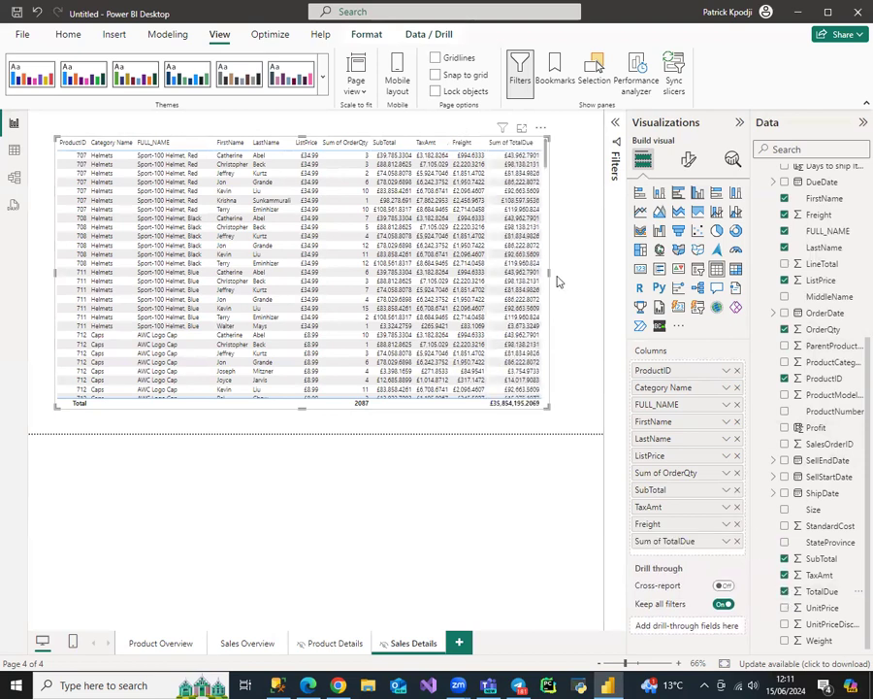
Widen the sales table and lower its upper edge to free space above it.
drag(556, 278, 577, 273)
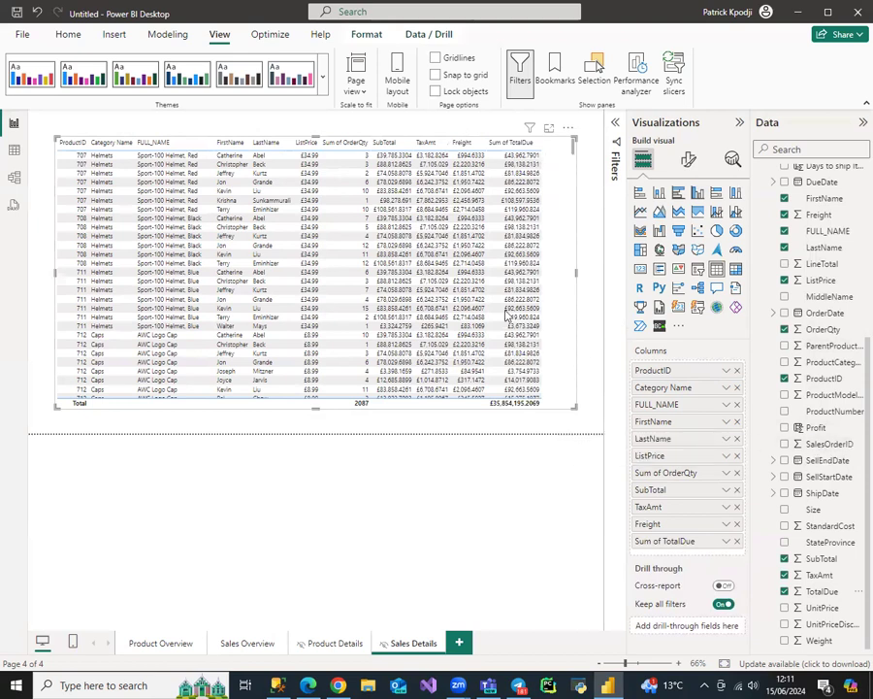
drag(316, 138, 313, 158)
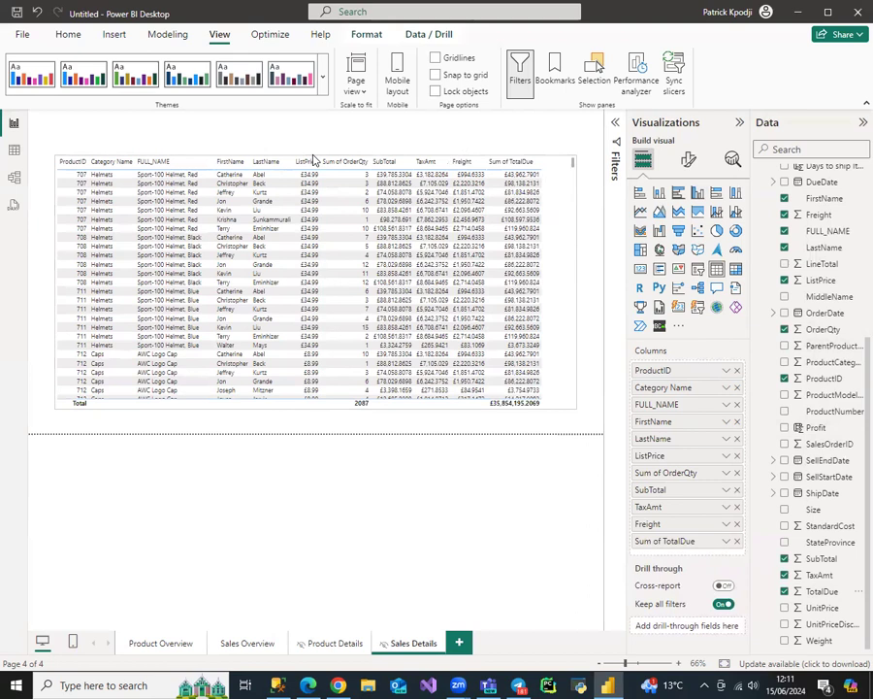
click(343, 142)
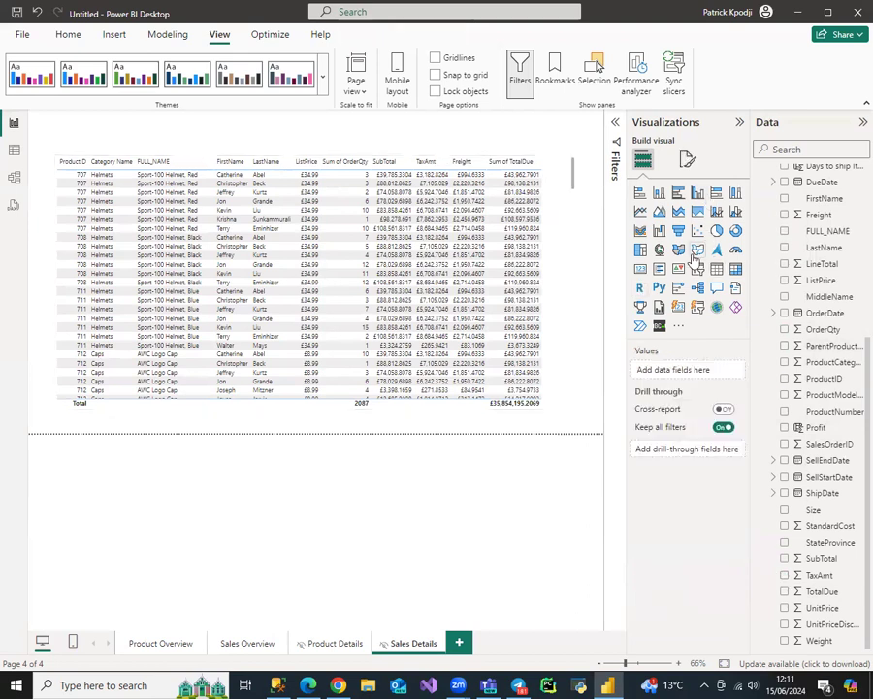
Insert an empty slicer on the Sales Details page and fit it into the space above the table.
click(697, 272)
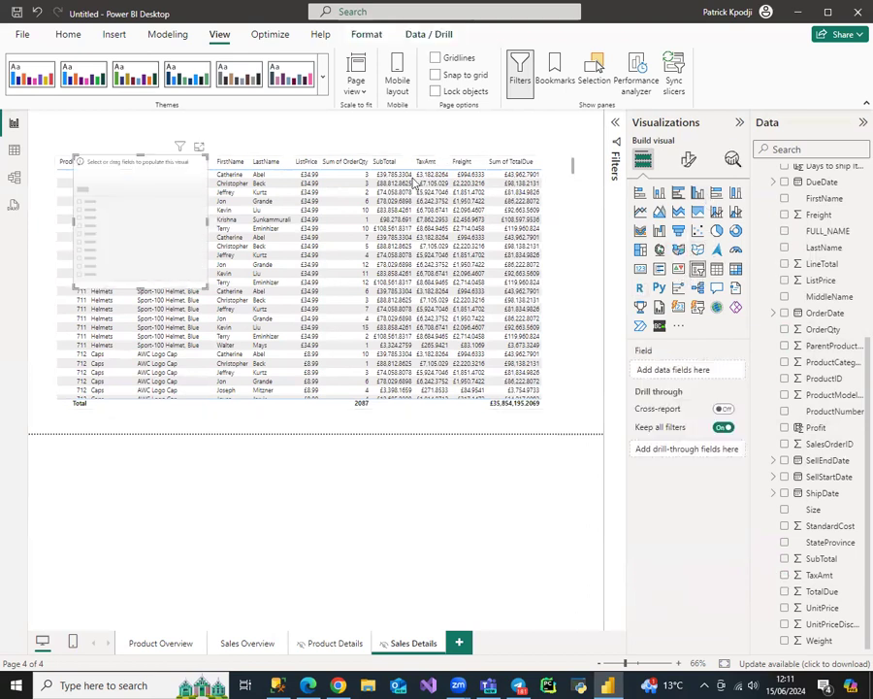
drag(173, 224, 133, 190)
drag(170, 250, 173, 248)
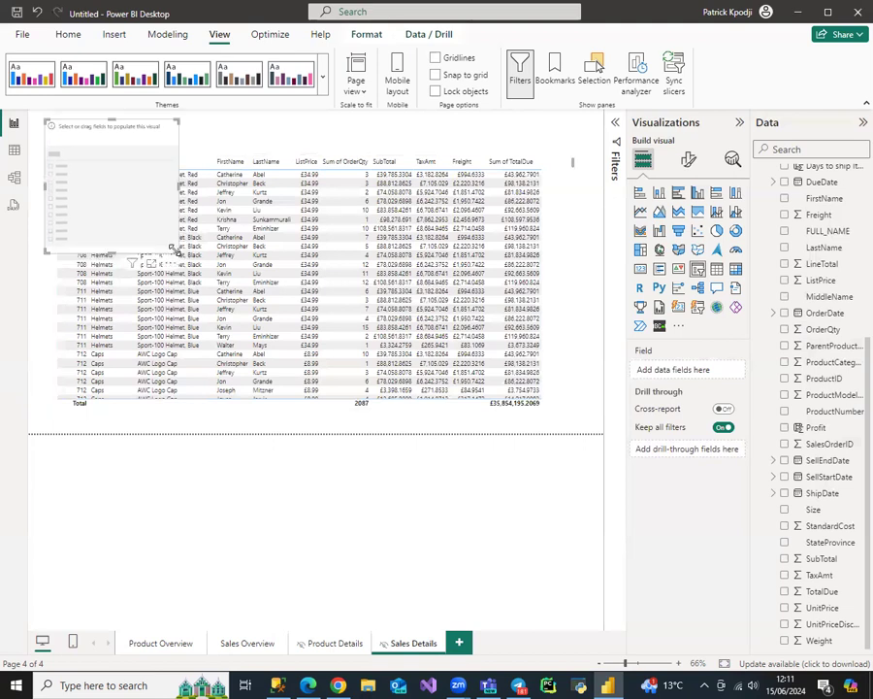
drag(152, 176, 144, 137)
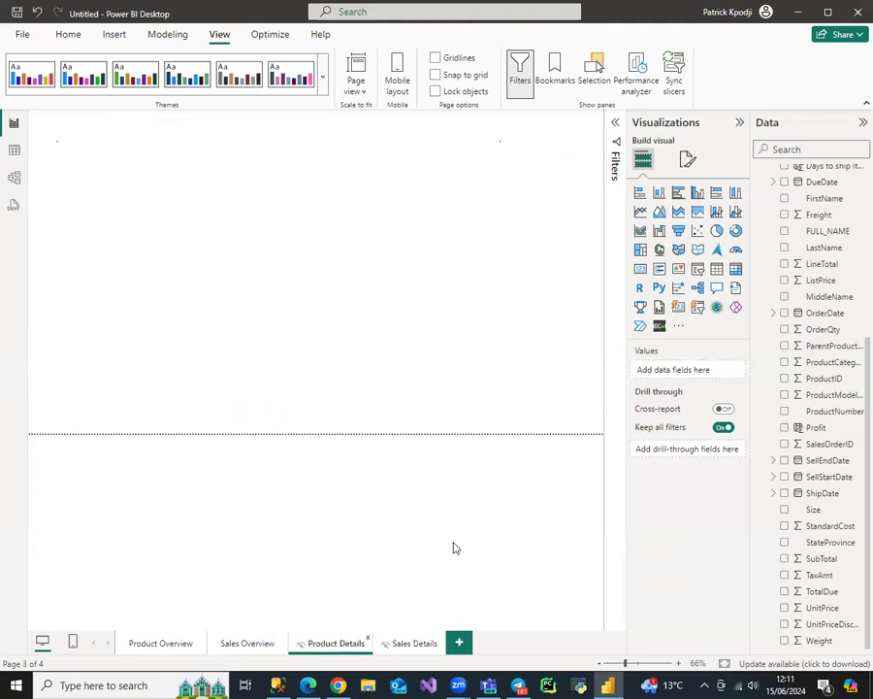
Add the Profit field to the Product Details table and set it to Don't summarize.
click(488, 279)
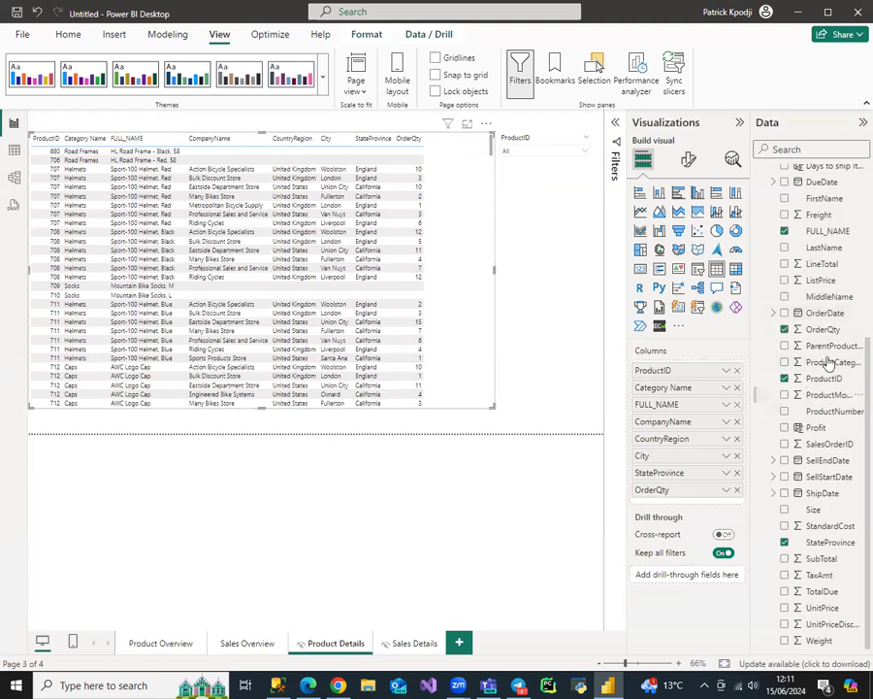
click(785, 429)
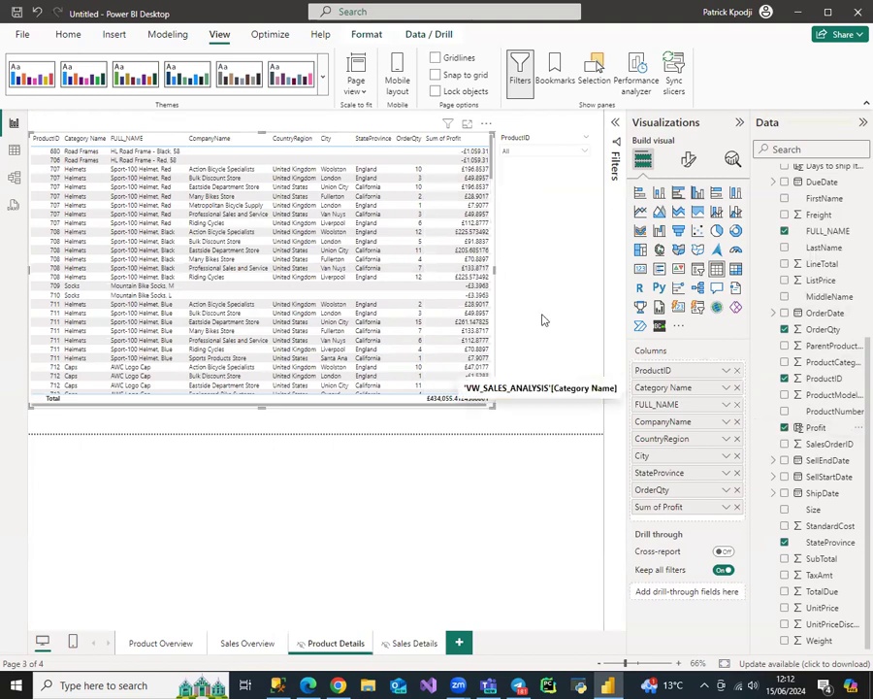
click(726, 507)
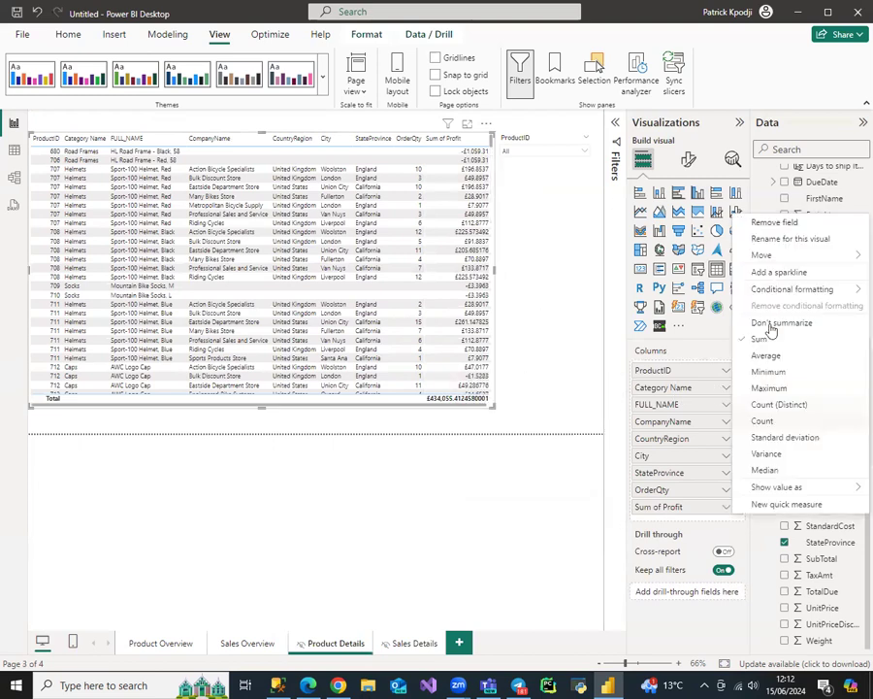
click(776, 323)
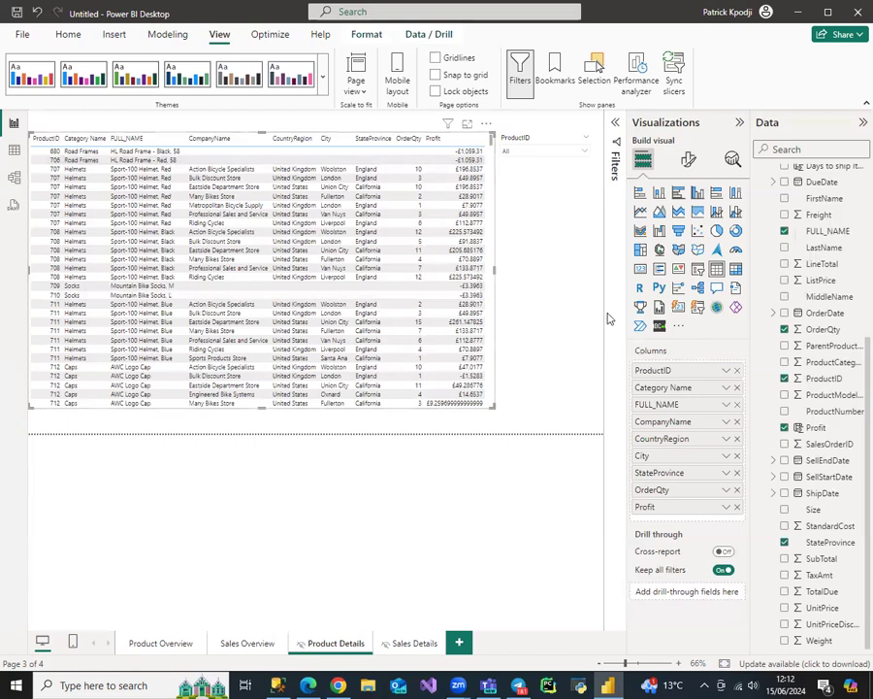
Assign ProductID to the empty slicer on the Sales Details page and set its style to Dropdown.
click(414, 644)
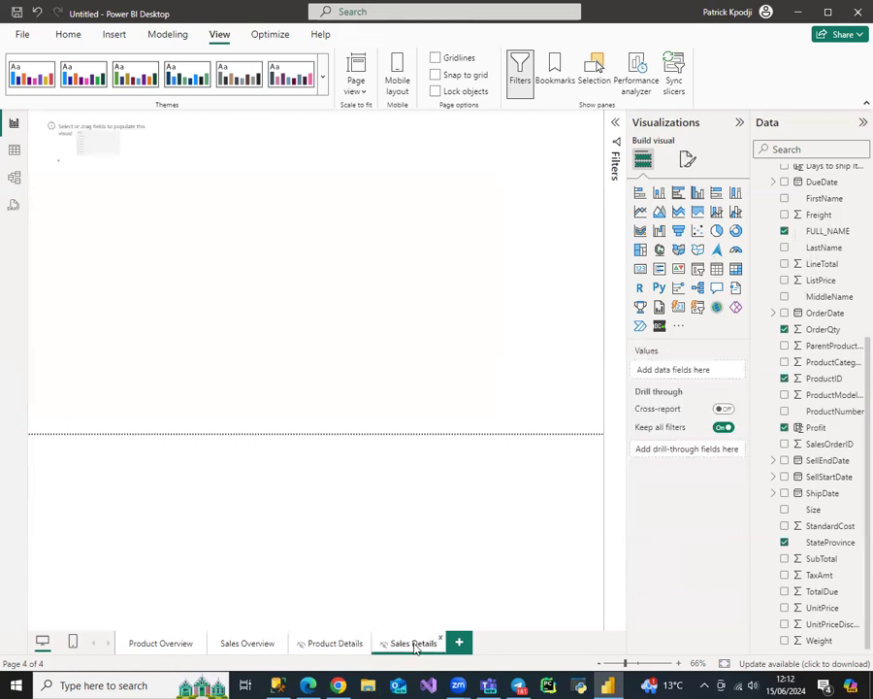
click(114, 137)
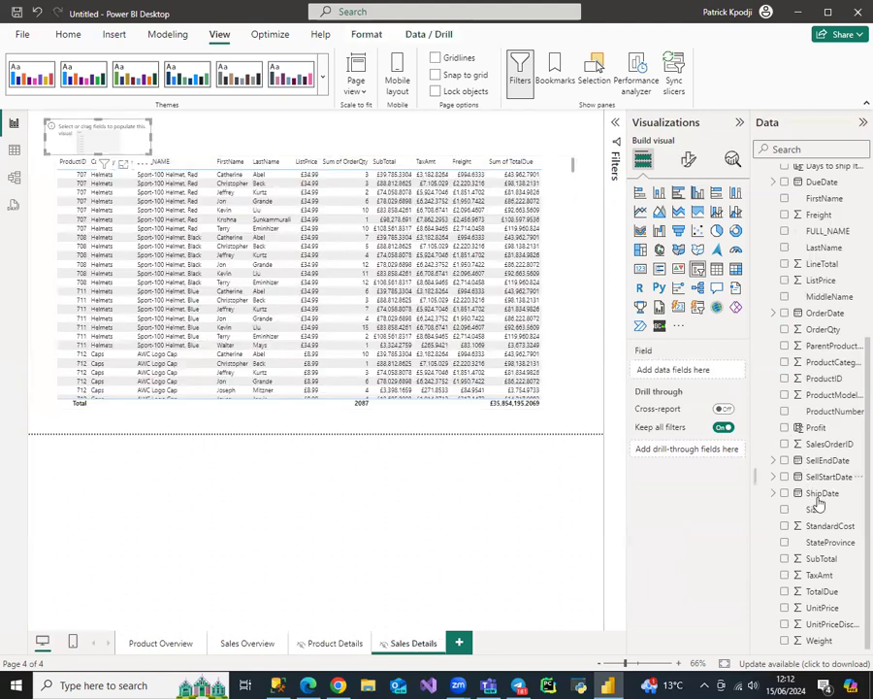
click(785, 379)
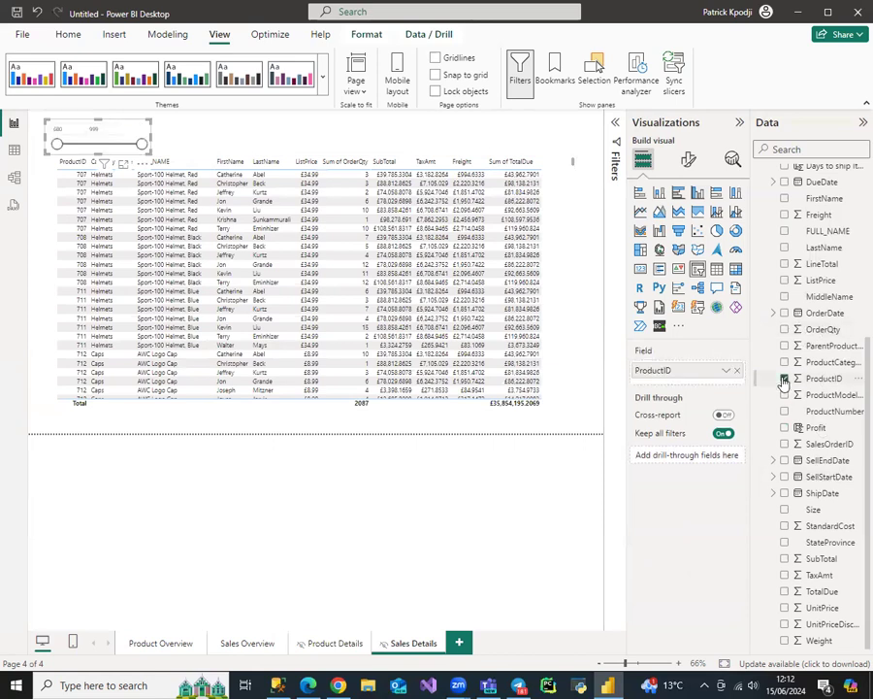
click(688, 159)
click(674, 254)
click(684, 322)
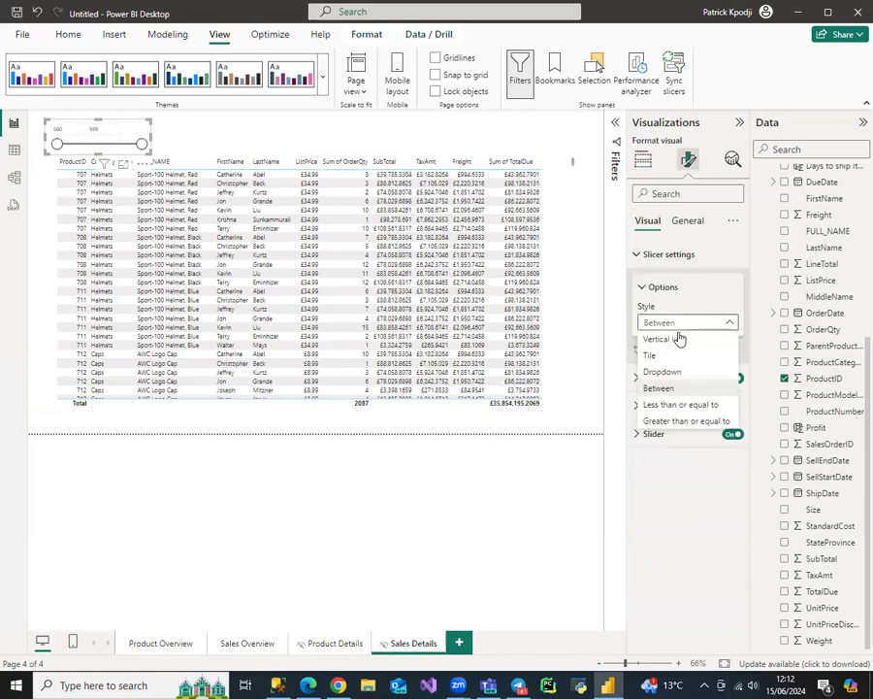
click(671, 374)
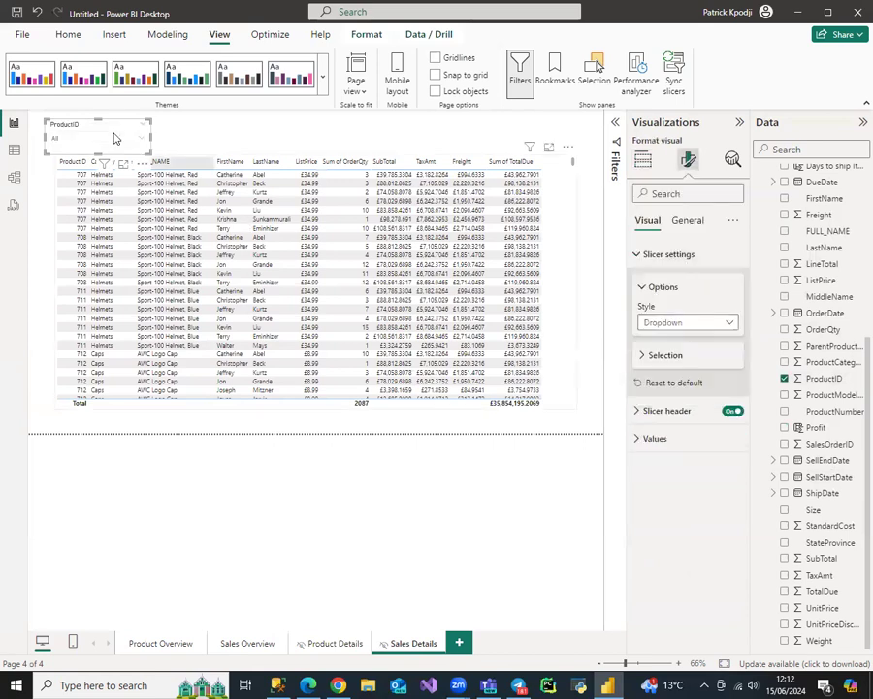
Make the ProductID slicer narrower, check its dropdown list, and reposition it above the table with room beside it.
drag(91, 122, 131, 129)
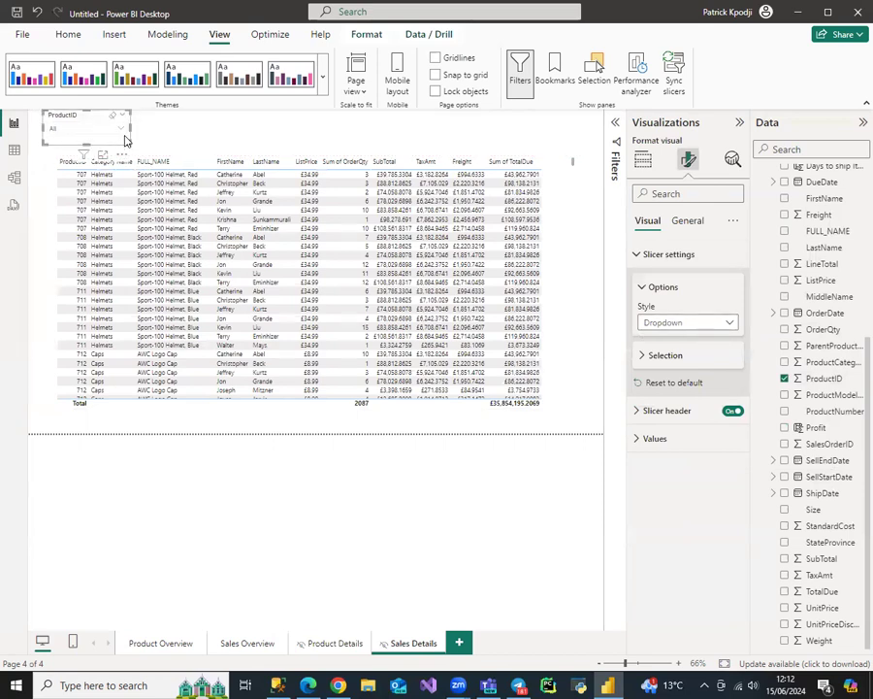
click(122, 132)
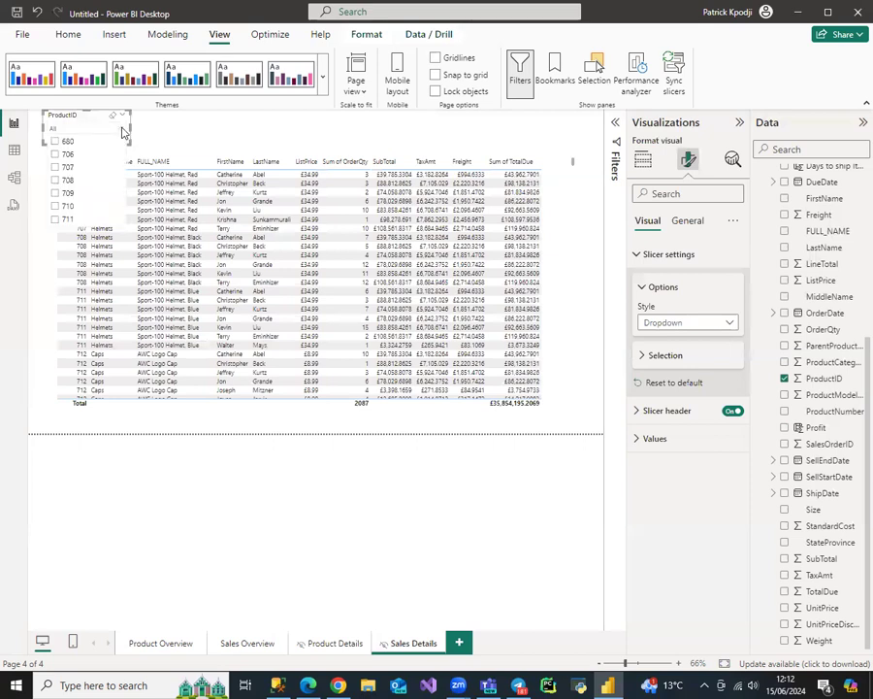
click(186, 136)
click(185, 136)
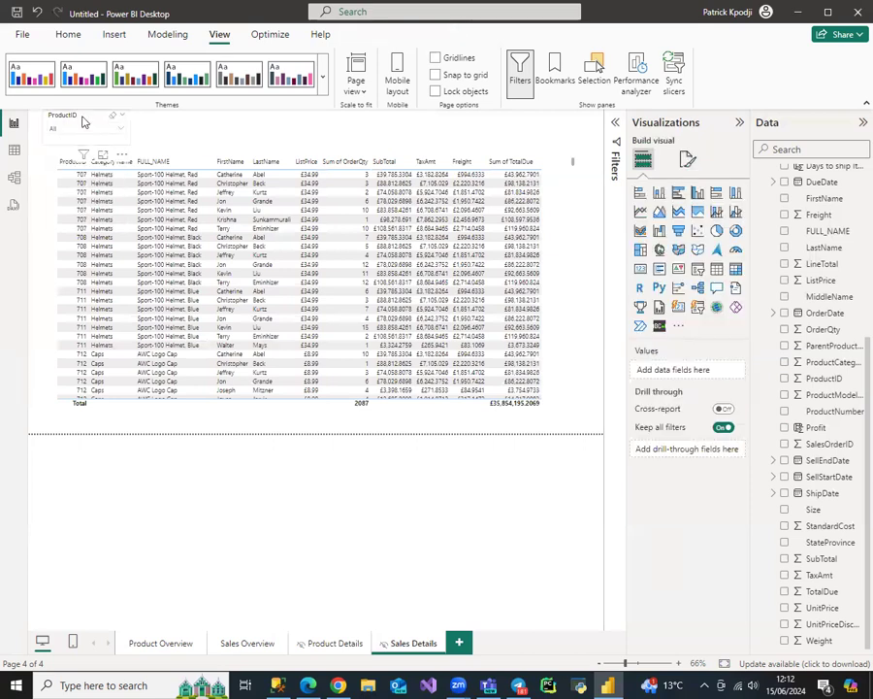
drag(110, 123, 151, 124)
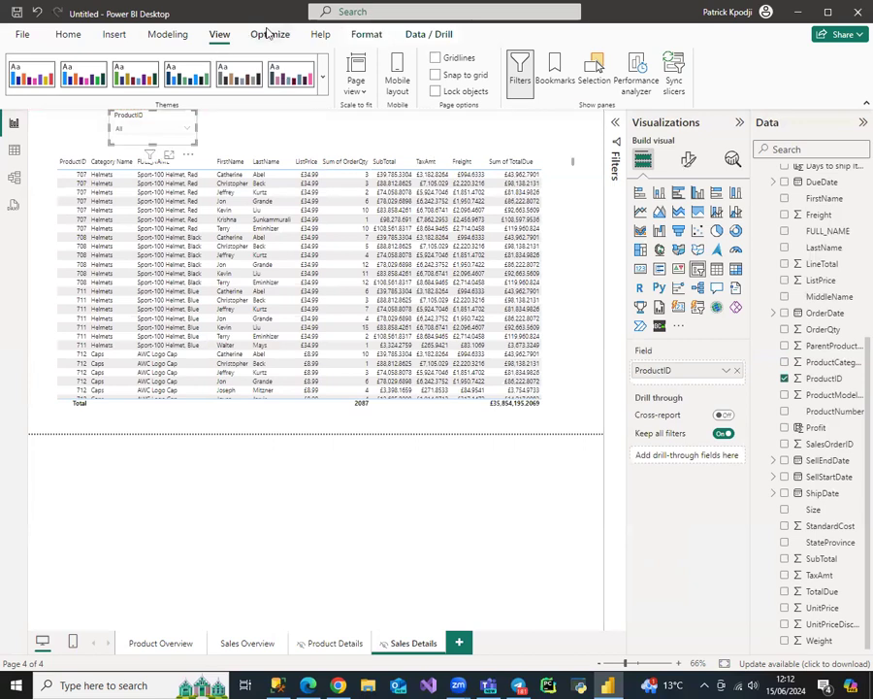
Insert a Back button on the Sales Details page.
click(114, 35)
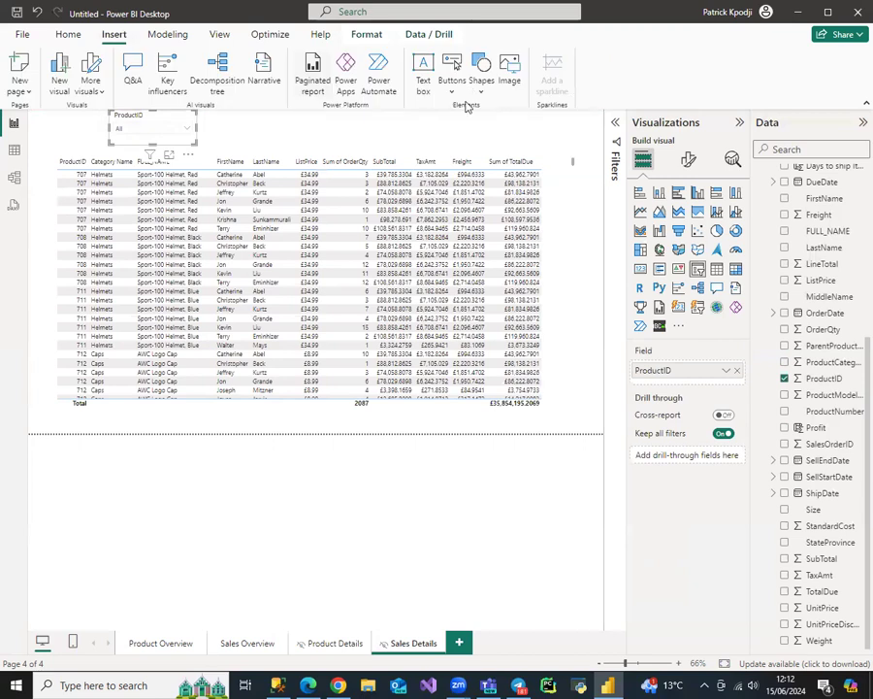
click(452, 89)
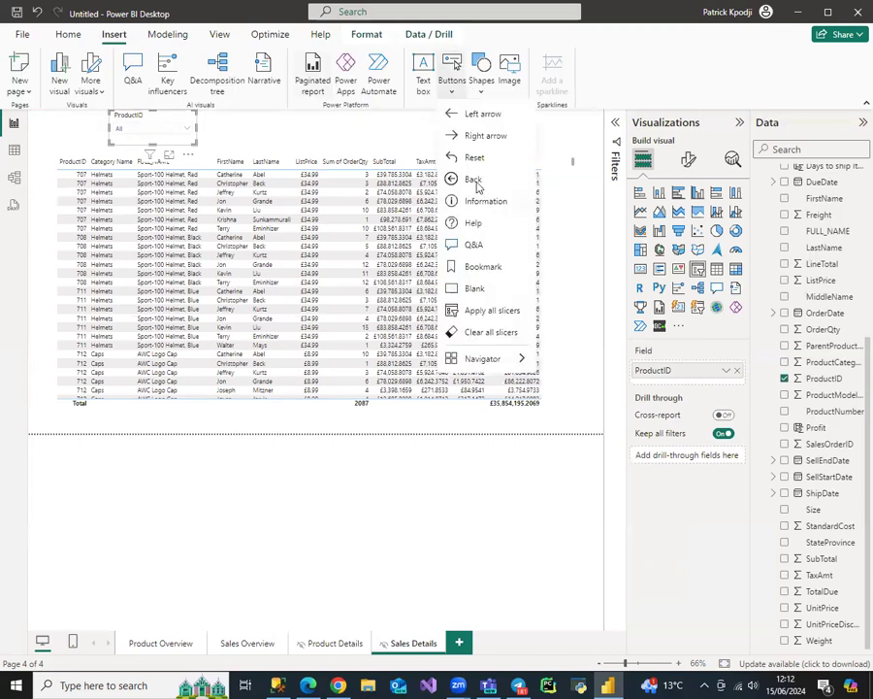
click(474, 180)
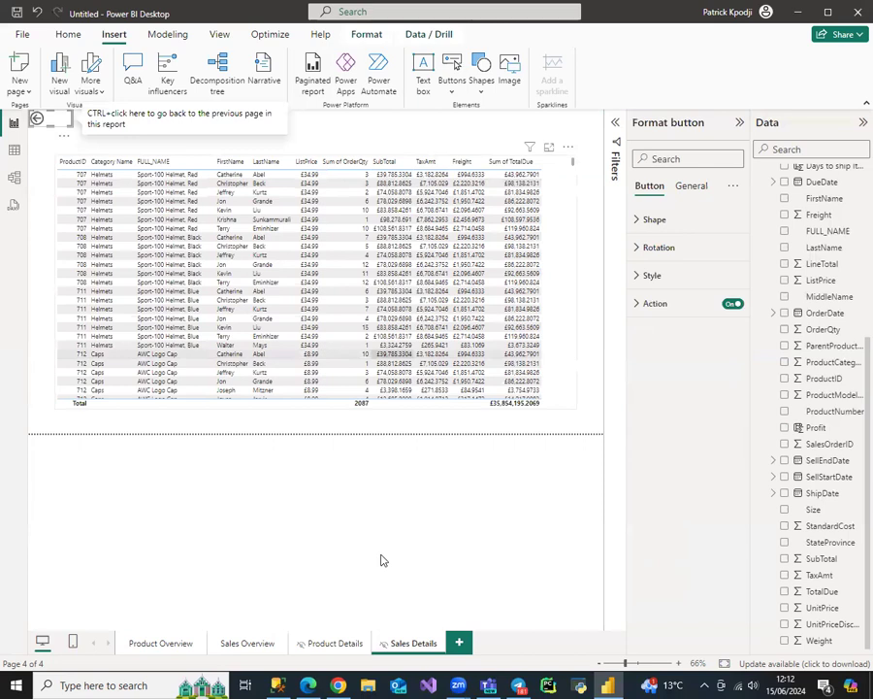
Insert a Back button on the Product Details page.
click(336, 643)
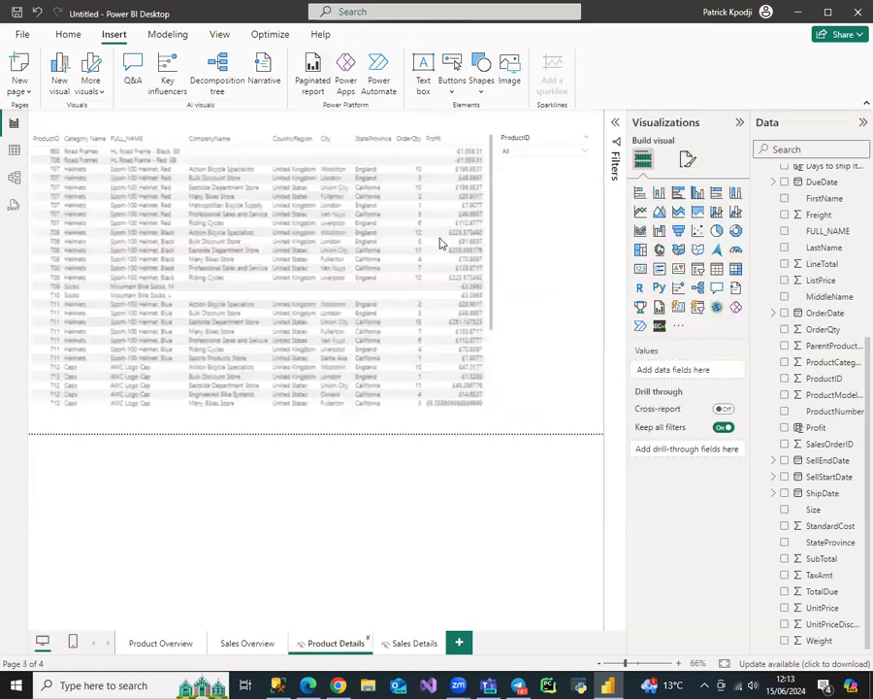
click(454, 94)
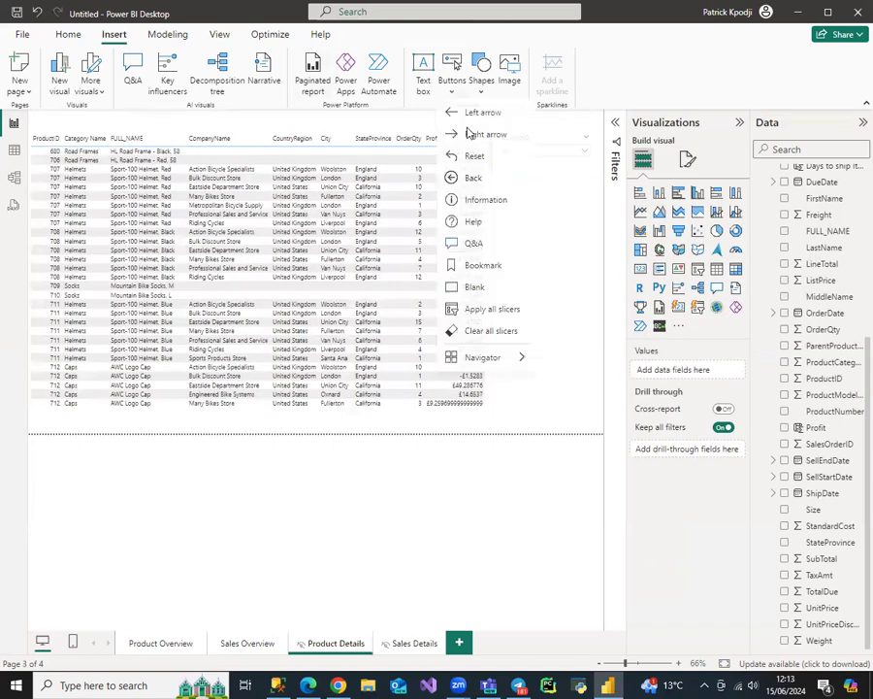
click(471, 179)
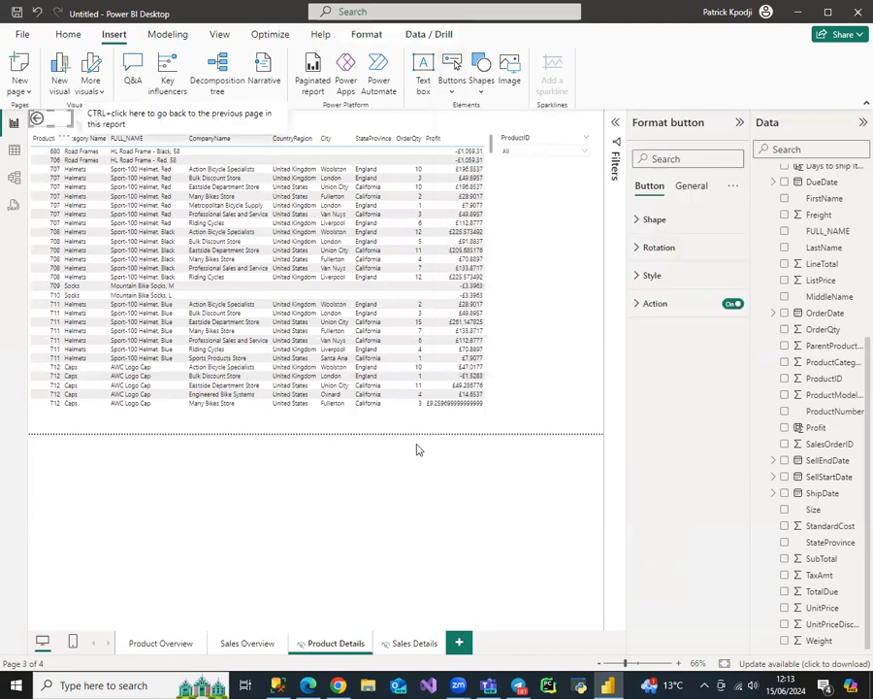
Insert a rectangle shape on the Sales Overview page and shrink it to fit inside the Product Sales Analysis title banner.
click(243, 643)
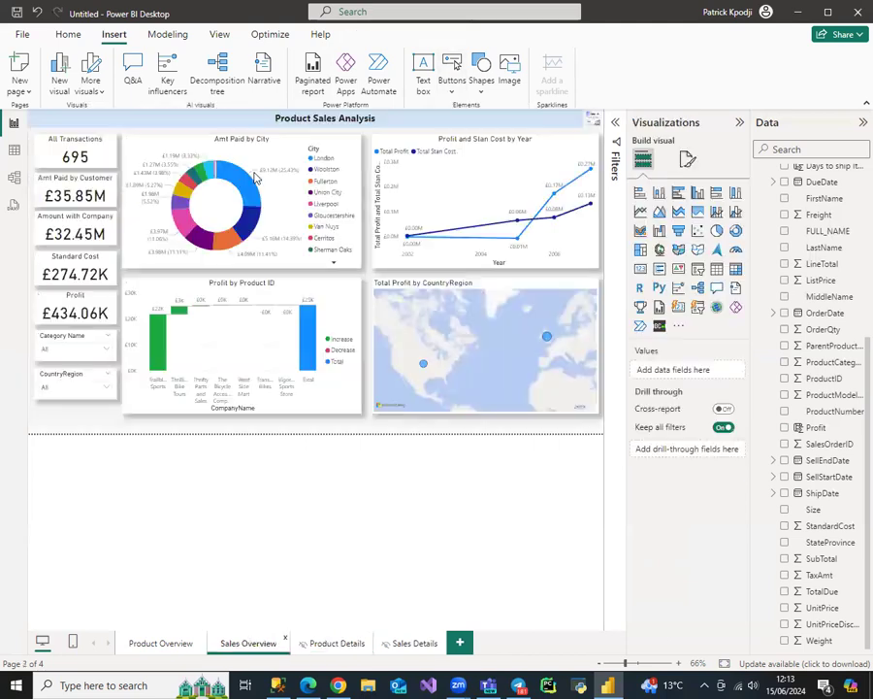
click(484, 84)
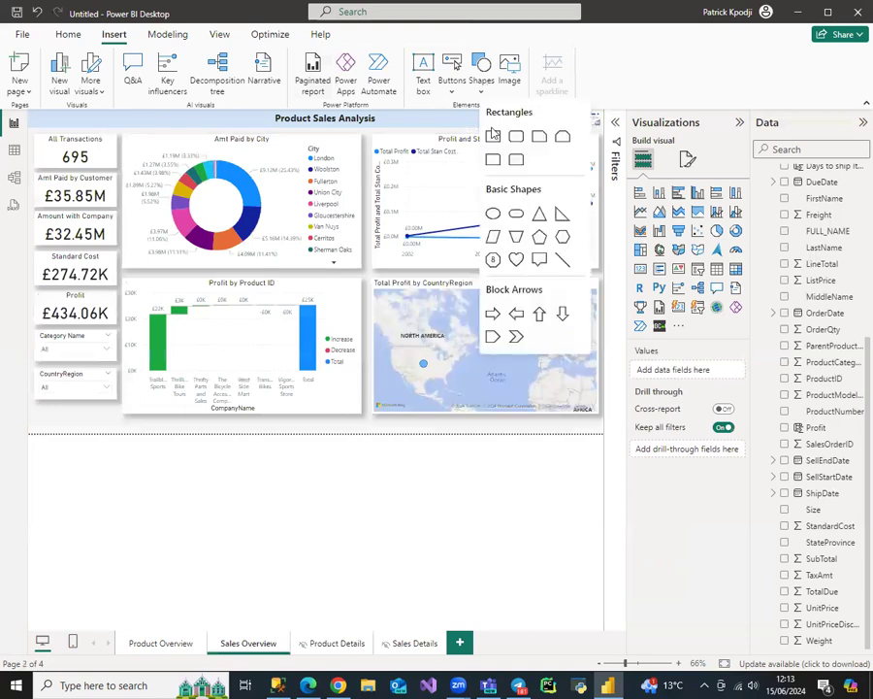
click(493, 137)
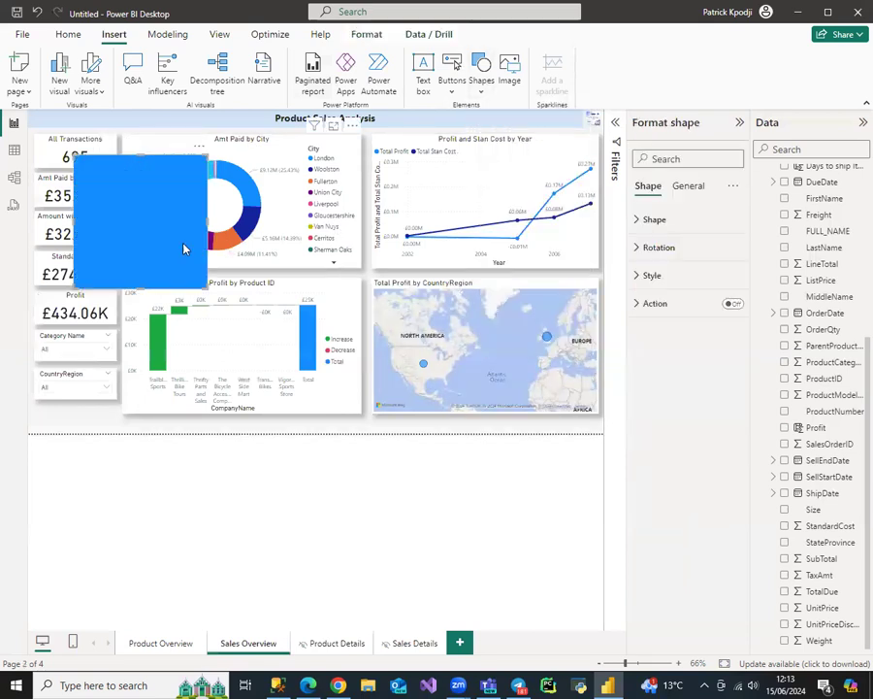
drag(166, 248, 102, 123)
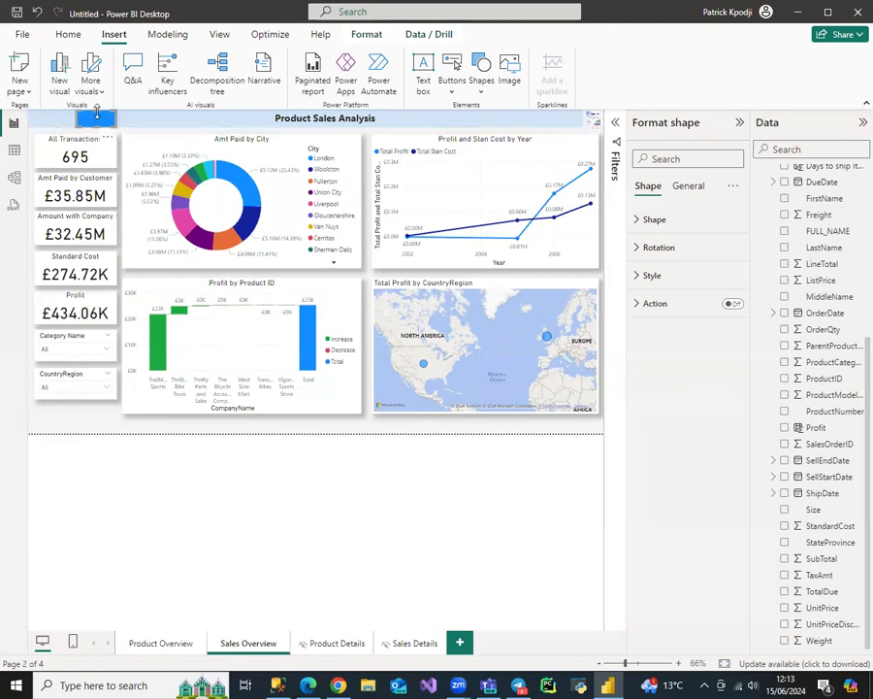
drag(100, 119, 100, 118)
Turn off the rectangle shape's border and turn on its text, with the label RESET.
click(657, 278)
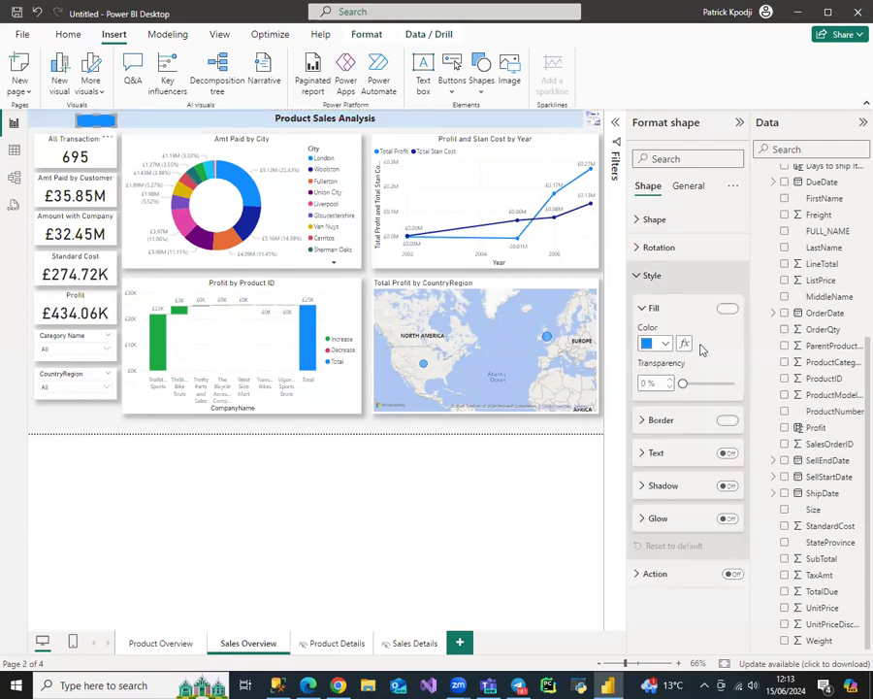
click(726, 420)
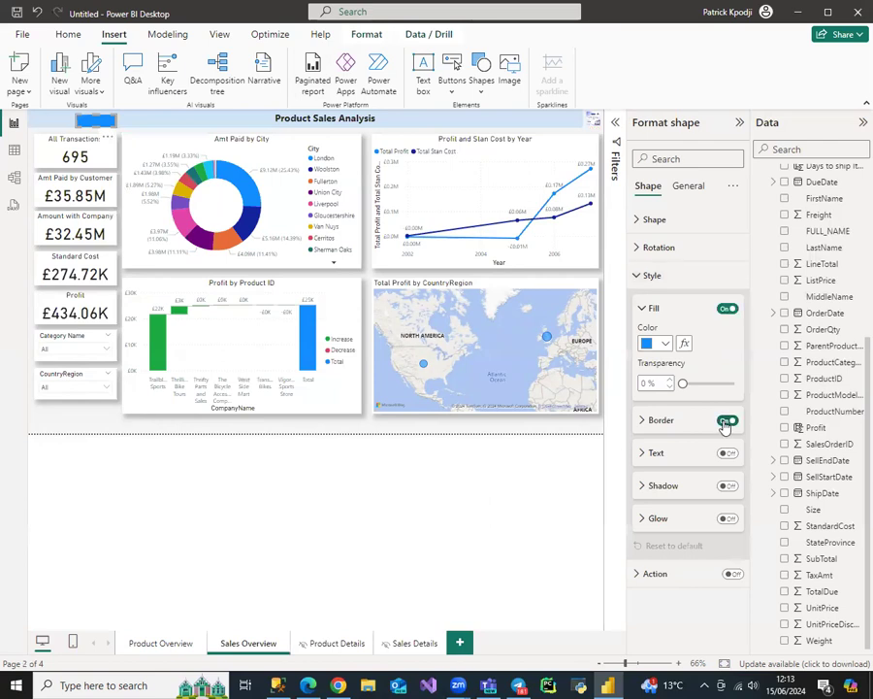
click(647, 457)
click(727, 455)
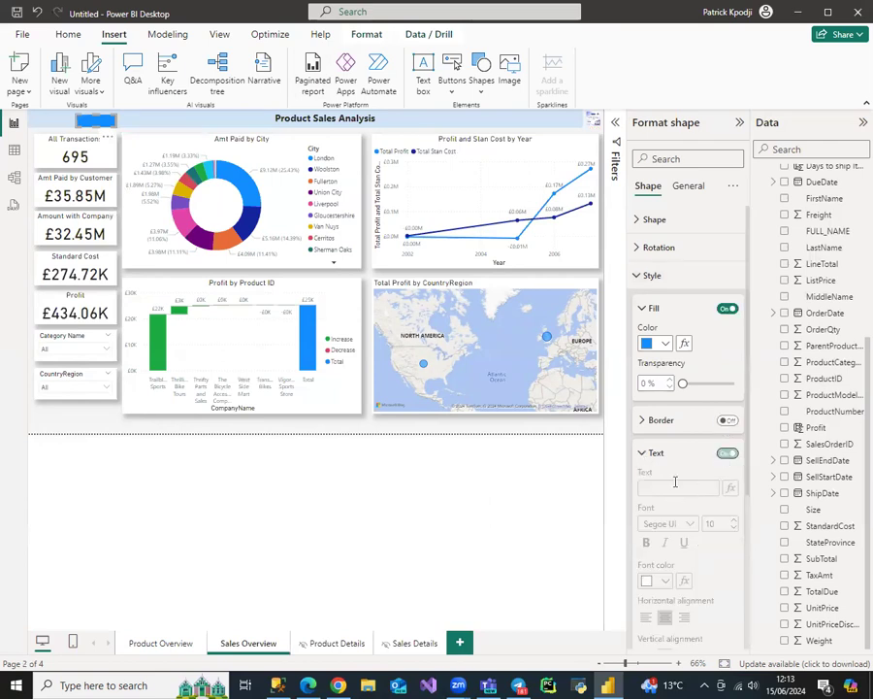
click(676, 481)
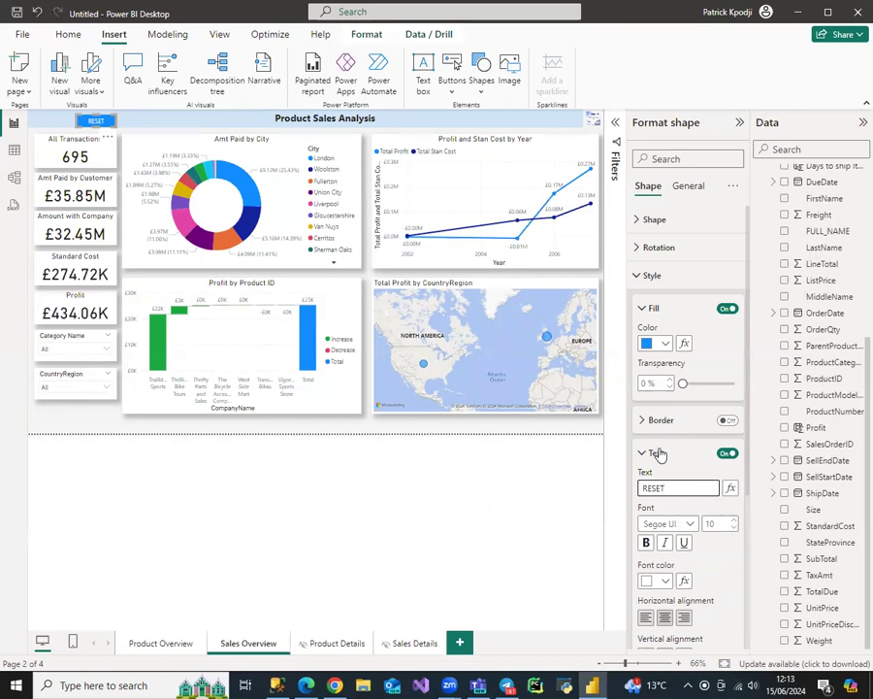
click(658, 455)
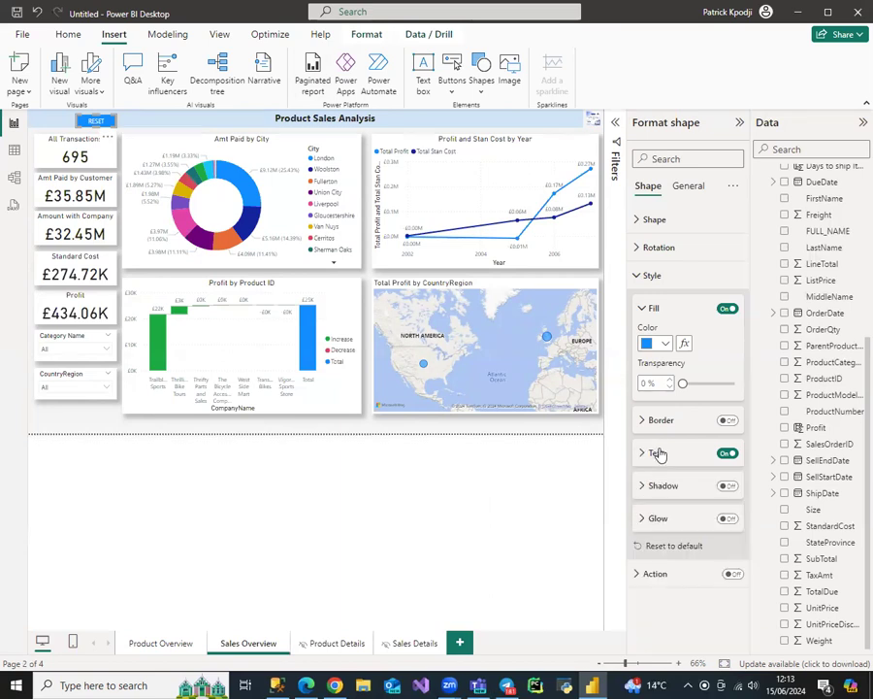
Turn on the shadow effect for the RESET shape.
click(691, 186)
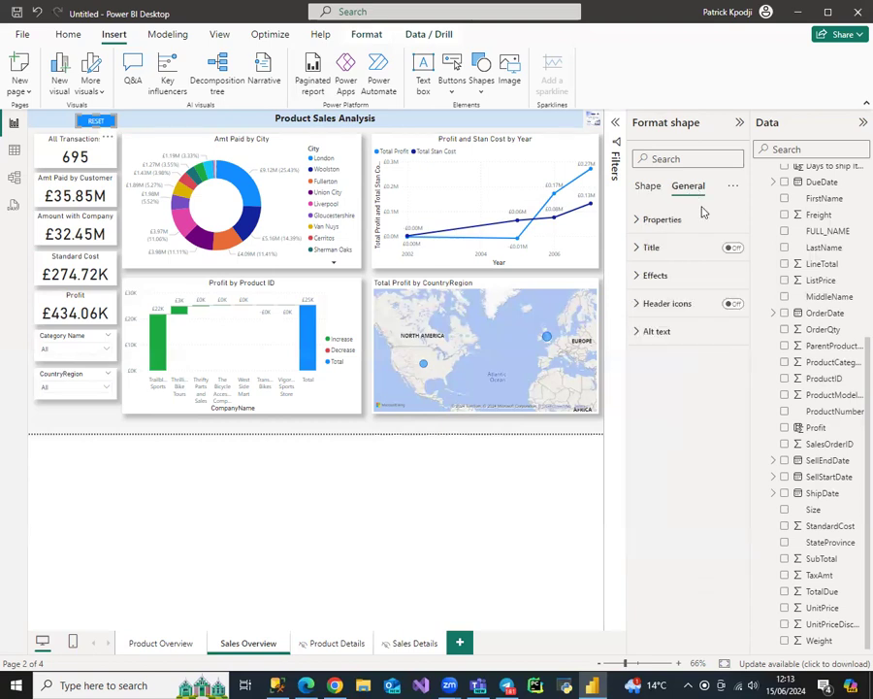
click(697, 279)
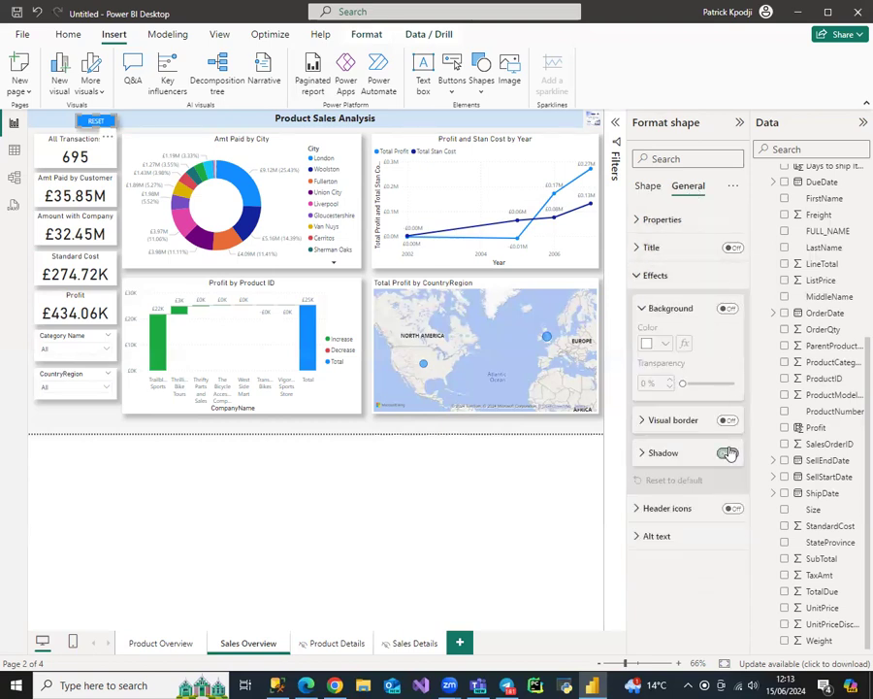
click(663, 275)
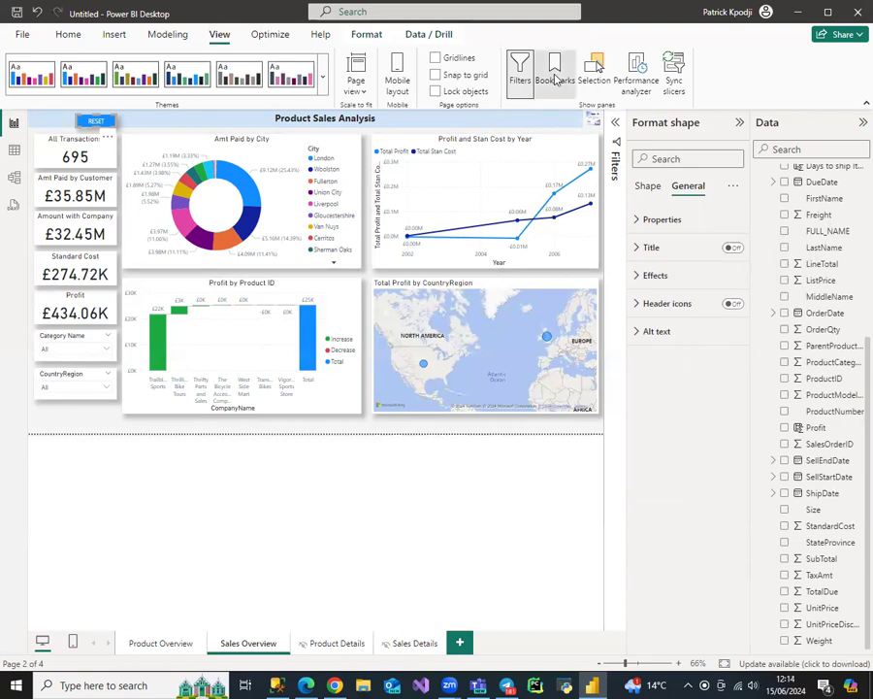
Add a bookmark of the Sales Overview page and name it Reset Sales Overview.
click(556, 75)
click(522, 145)
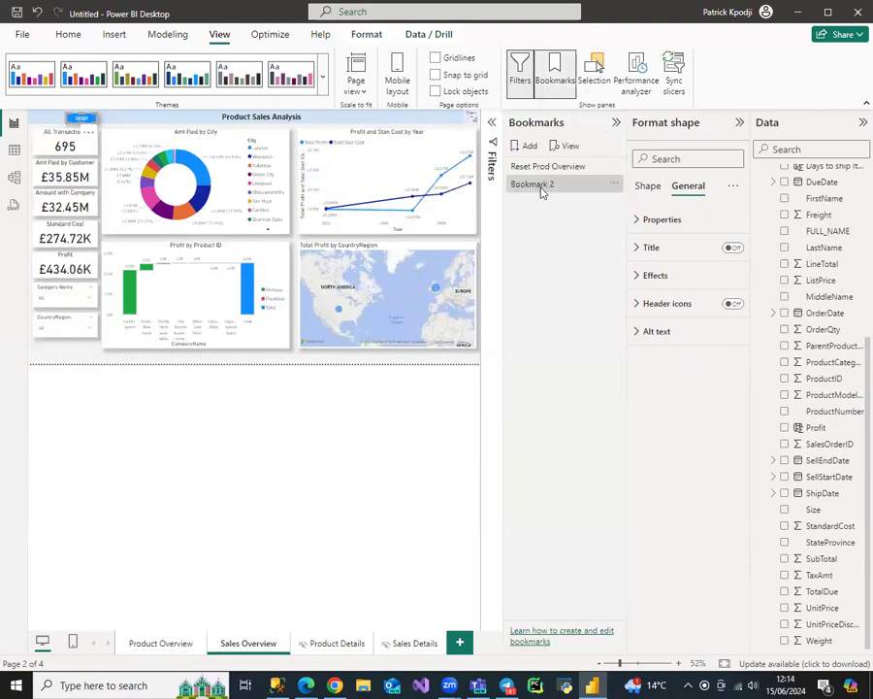
double_click(544, 186)
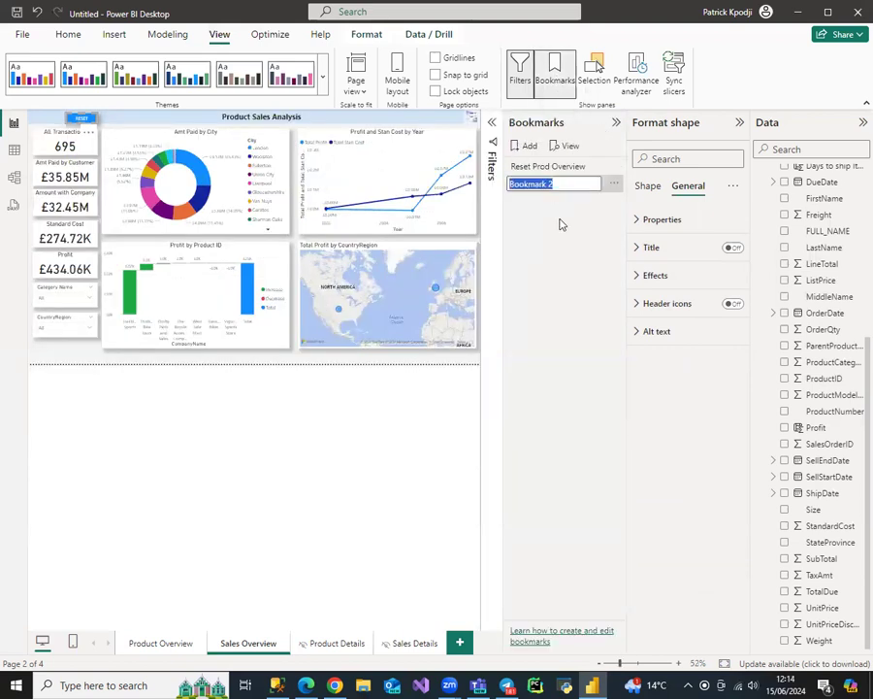
text(Reset Sales Overview)
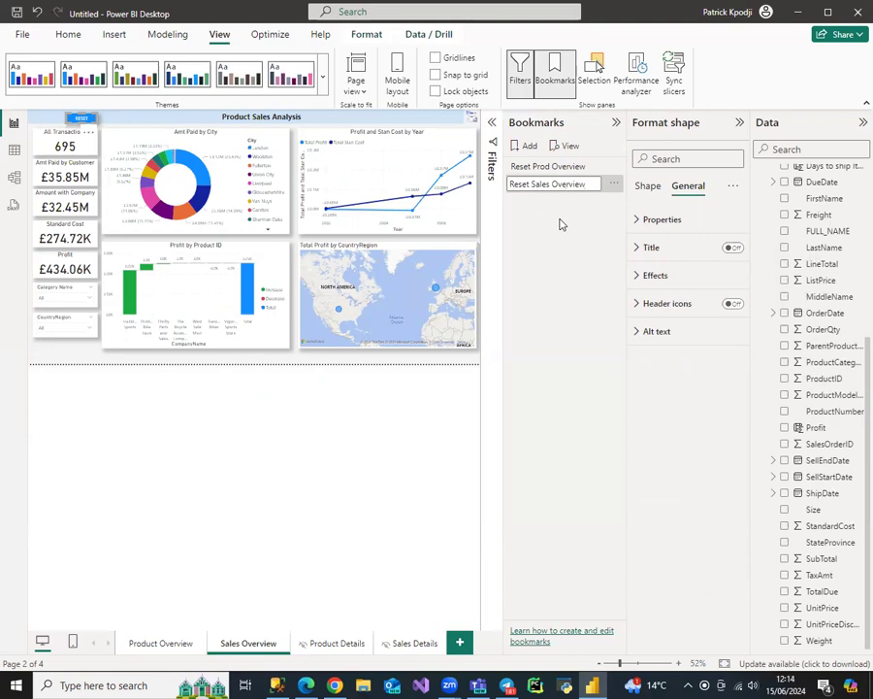
key(Return)
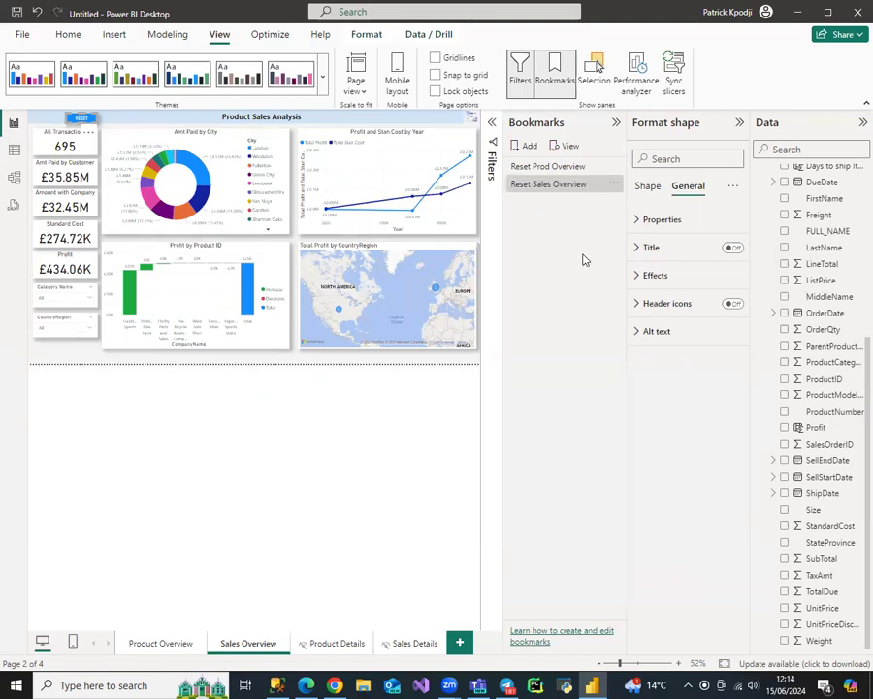
click(552, 80)
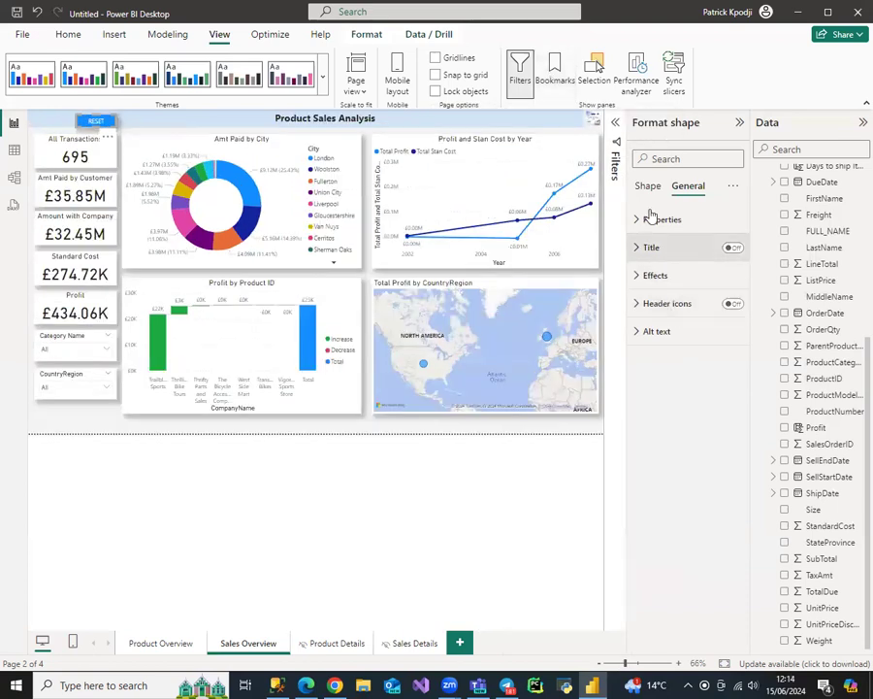
Turn on the RESET shape's action with type Bookmark, pointing to the Reset Sales Overview bookmark.
click(648, 187)
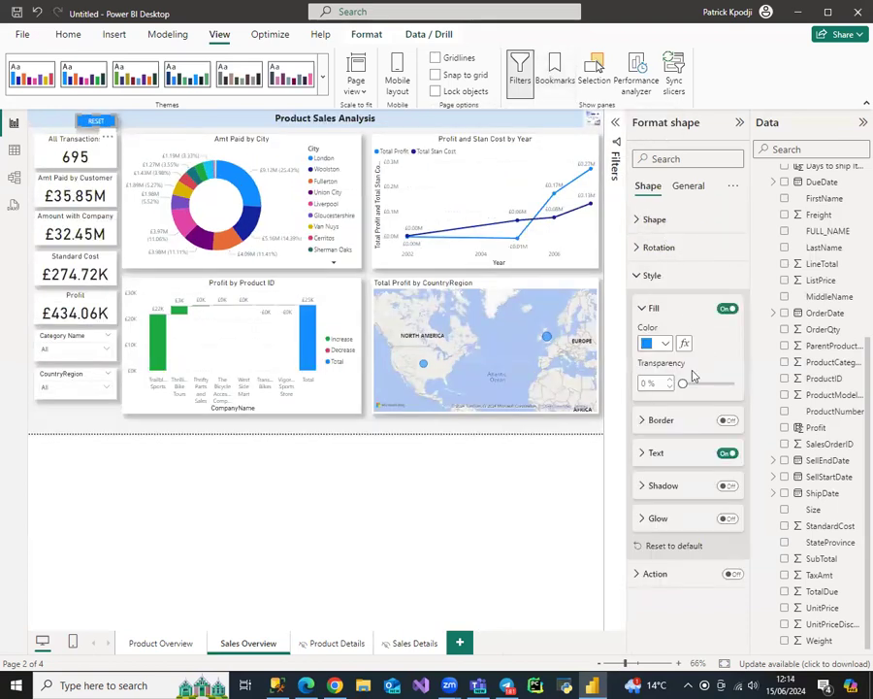
click(647, 275)
click(734, 304)
click(663, 305)
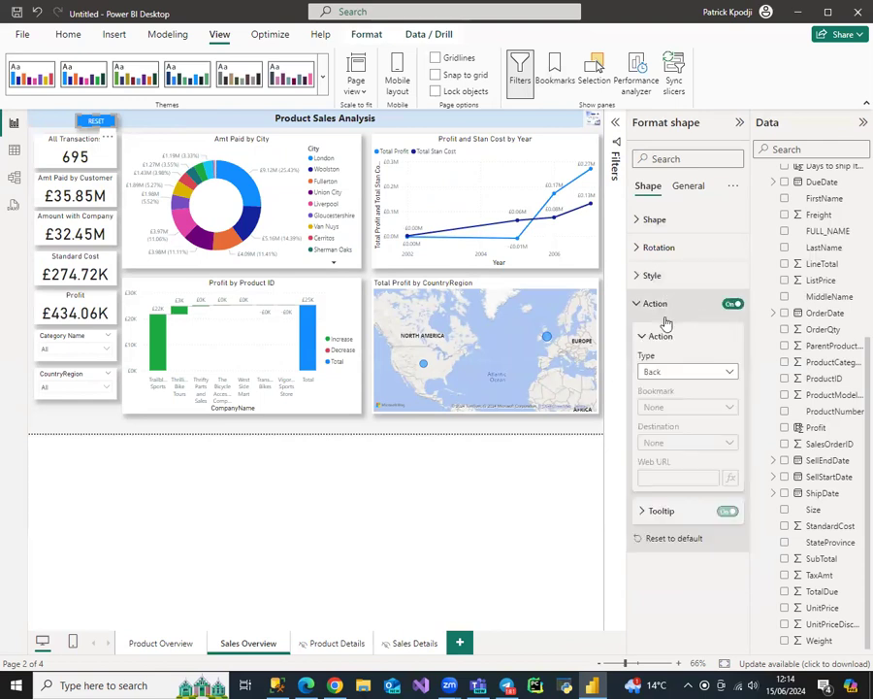
click(692, 375)
click(689, 405)
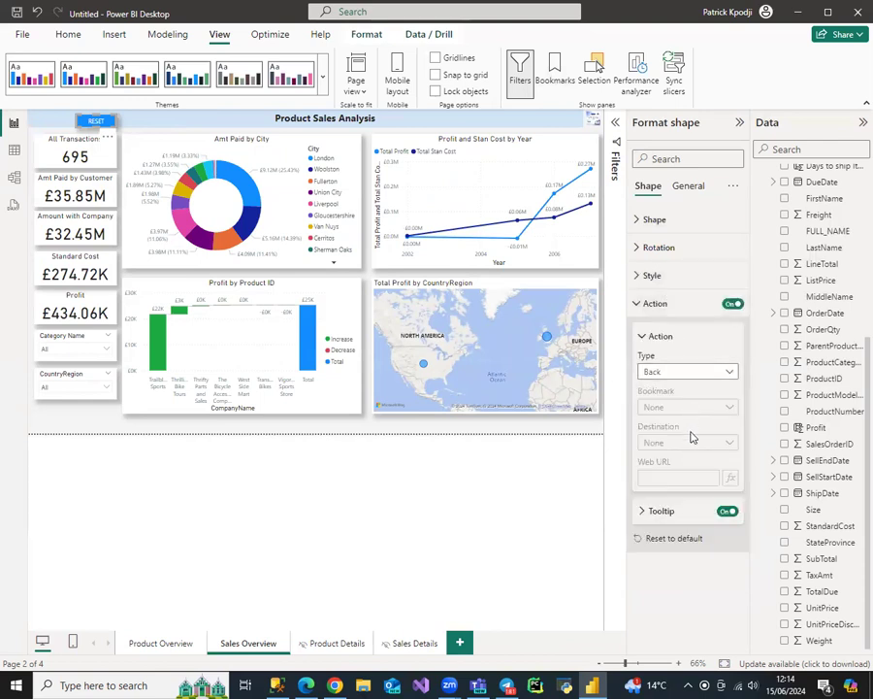
click(692, 409)
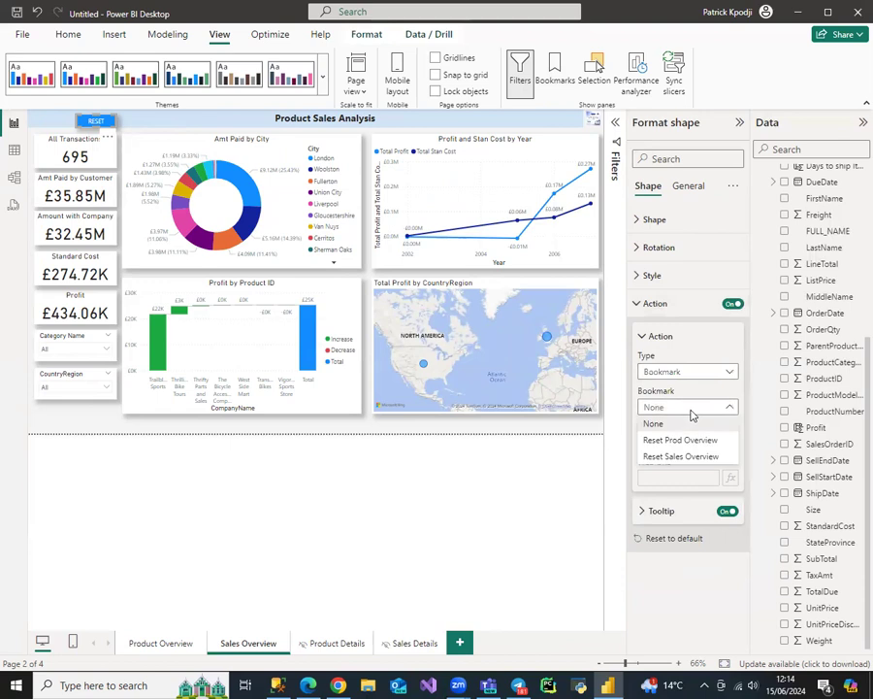
click(695, 459)
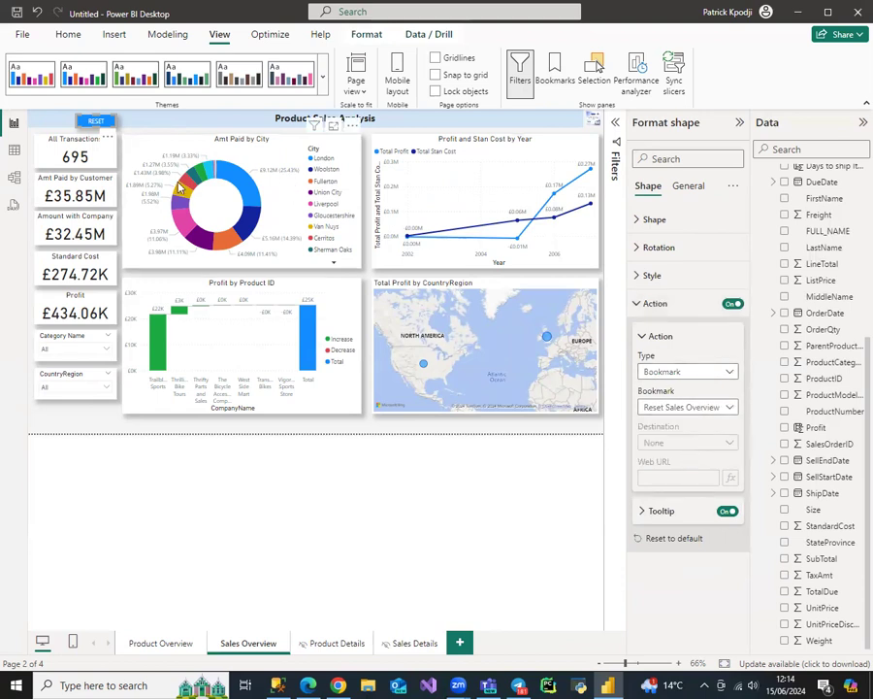
Test the RESET shape by filtering the page to the London slice of Amt Paid by City and triggering the reset.
click(230, 180)
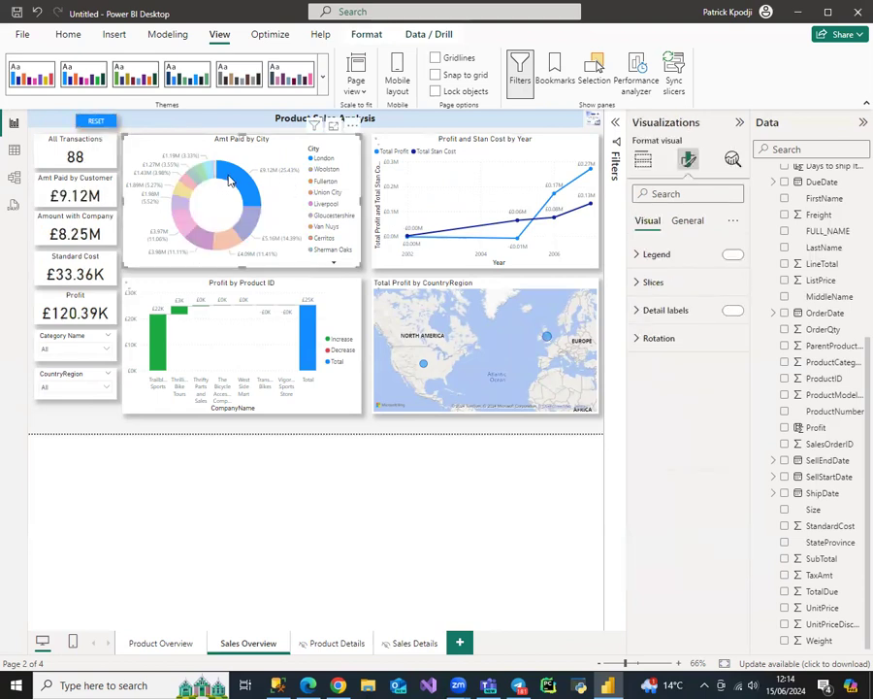
ctrl+click(101, 121)
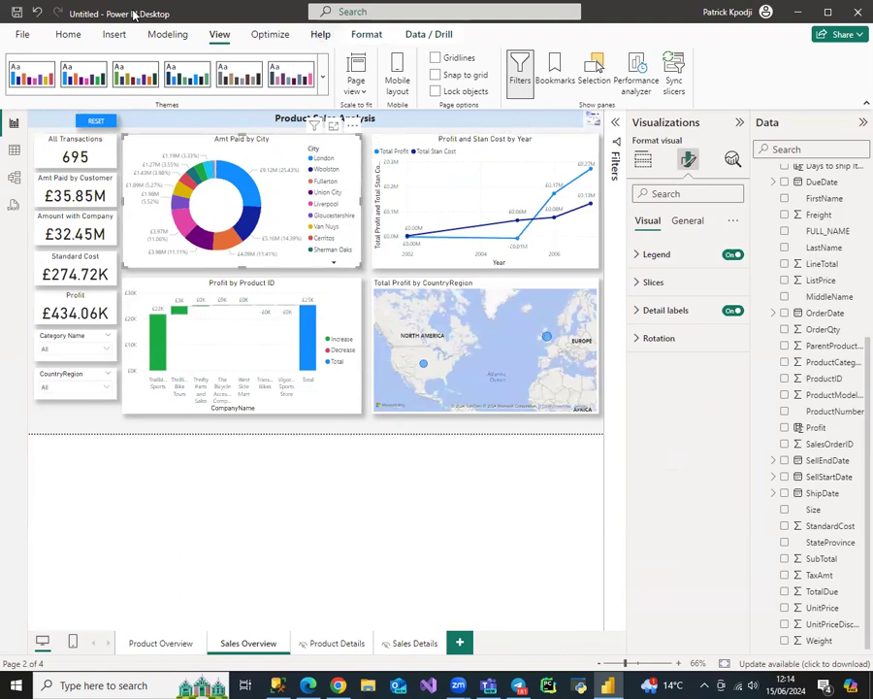
click(114, 36)
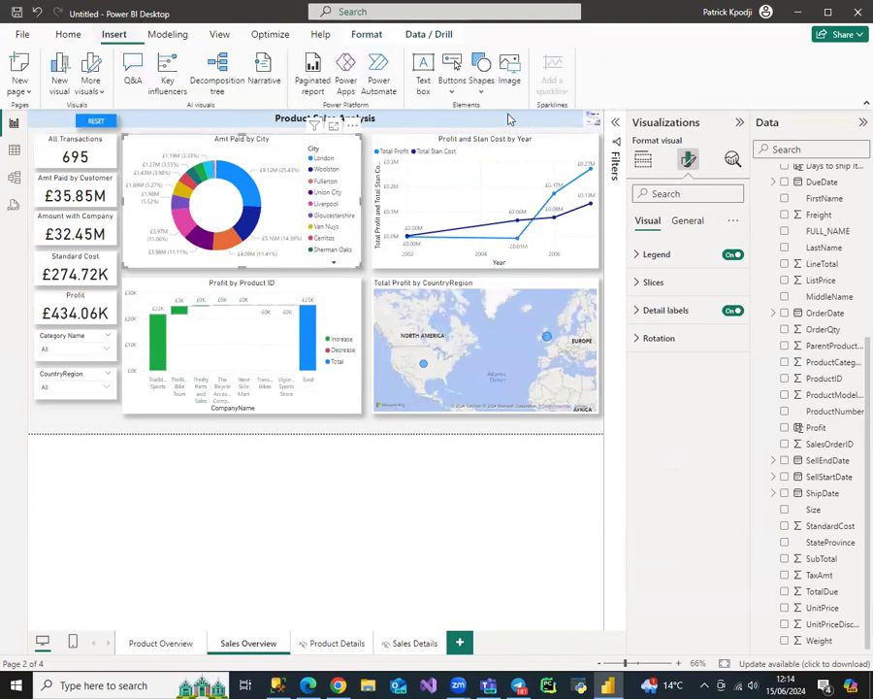
Duplicate the RESET shape beside the original and set the copy's action to Page navigation with destination Sales Details.
click(109, 125)
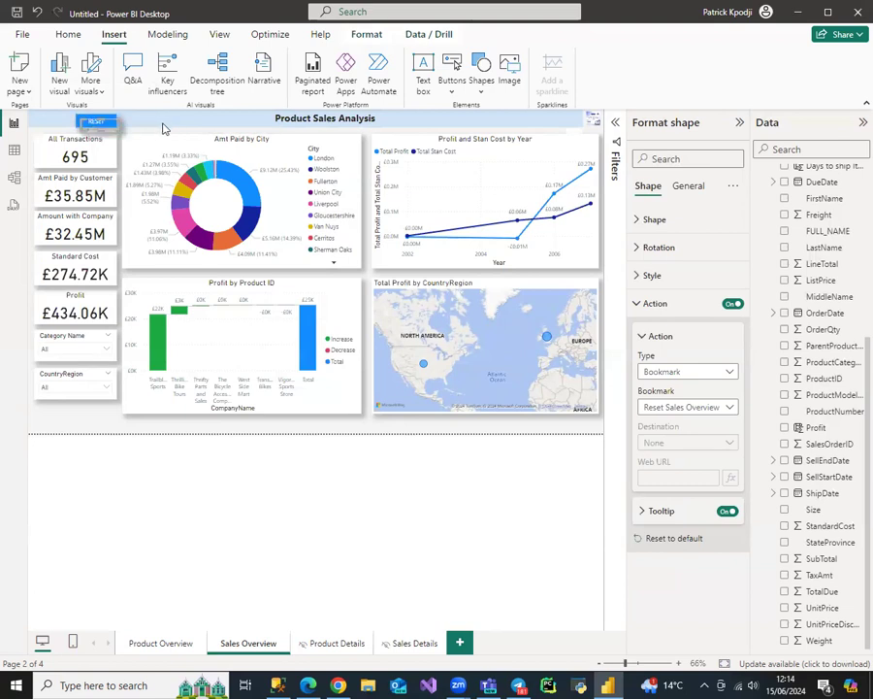
drag(107, 127, 169, 120)
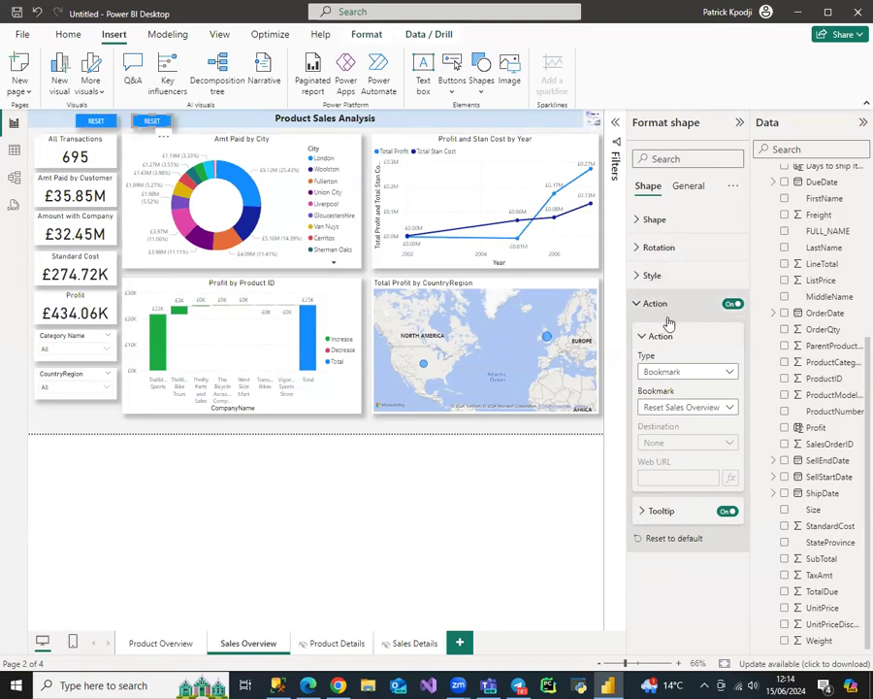
click(683, 372)
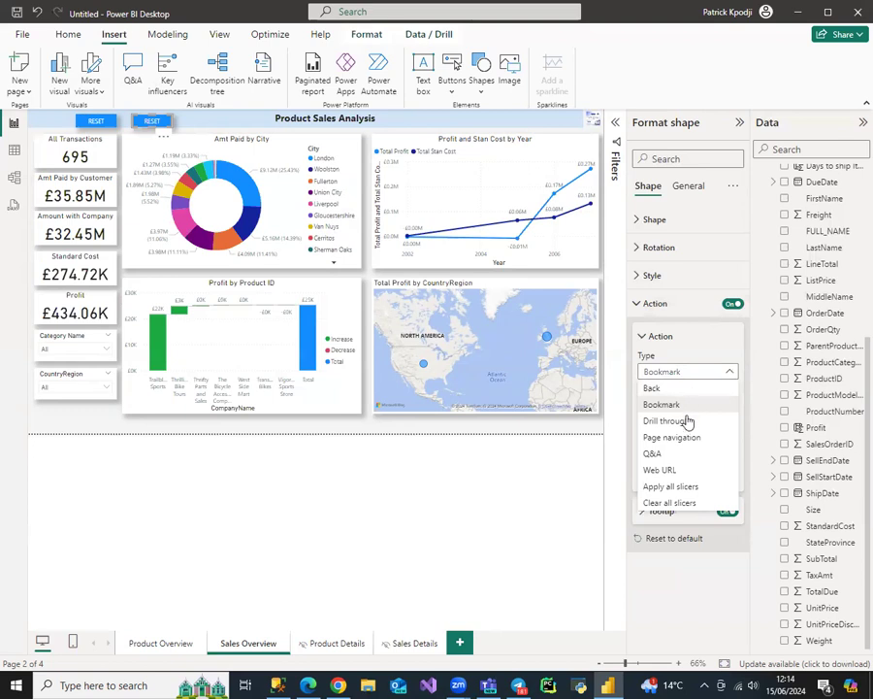
click(680, 438)
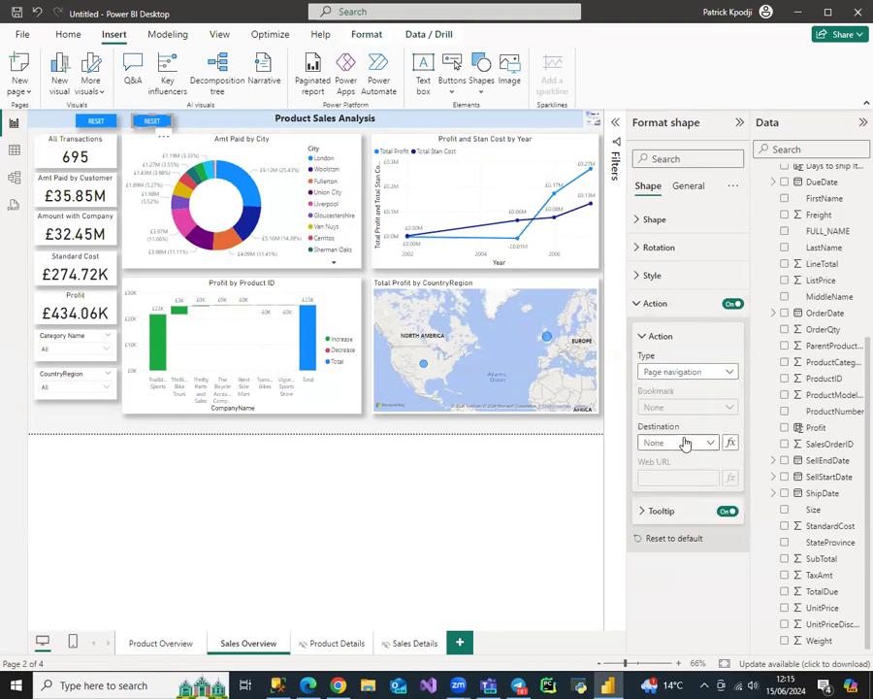
click(708, 443)
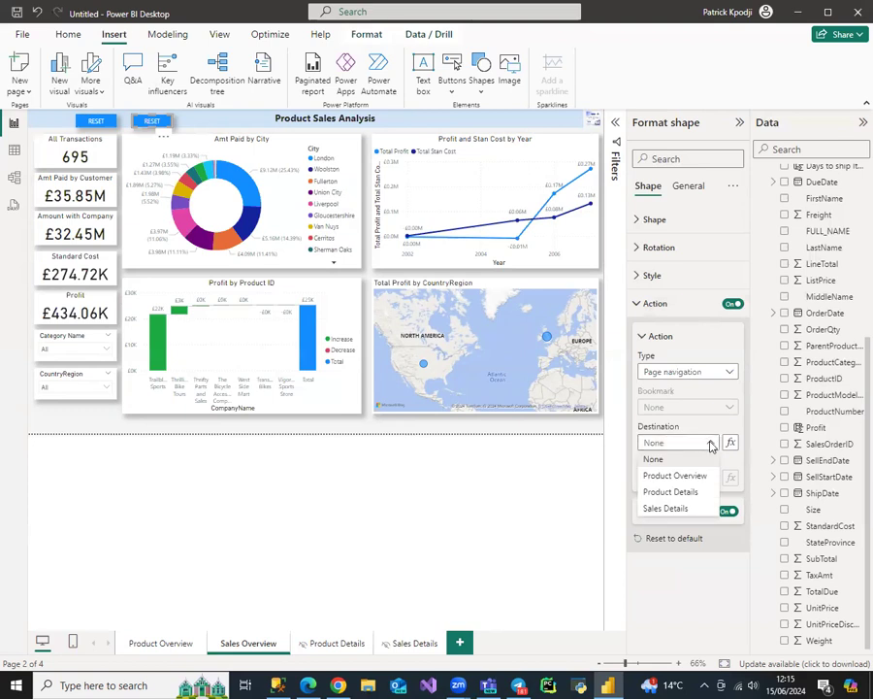
click(680, 512)
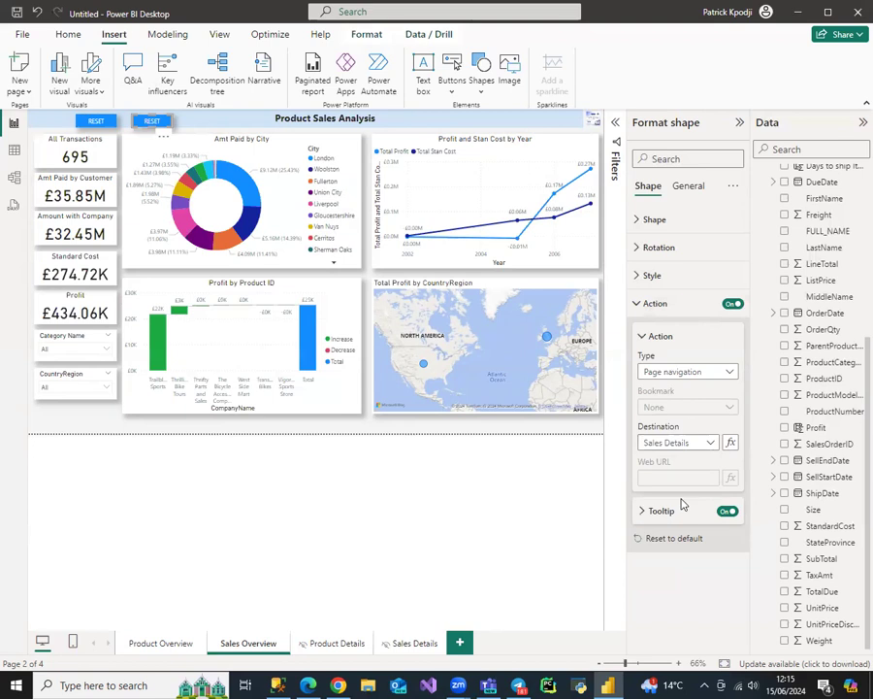
Change the duplicated shape's text to DETAILS.
click(653, 277)
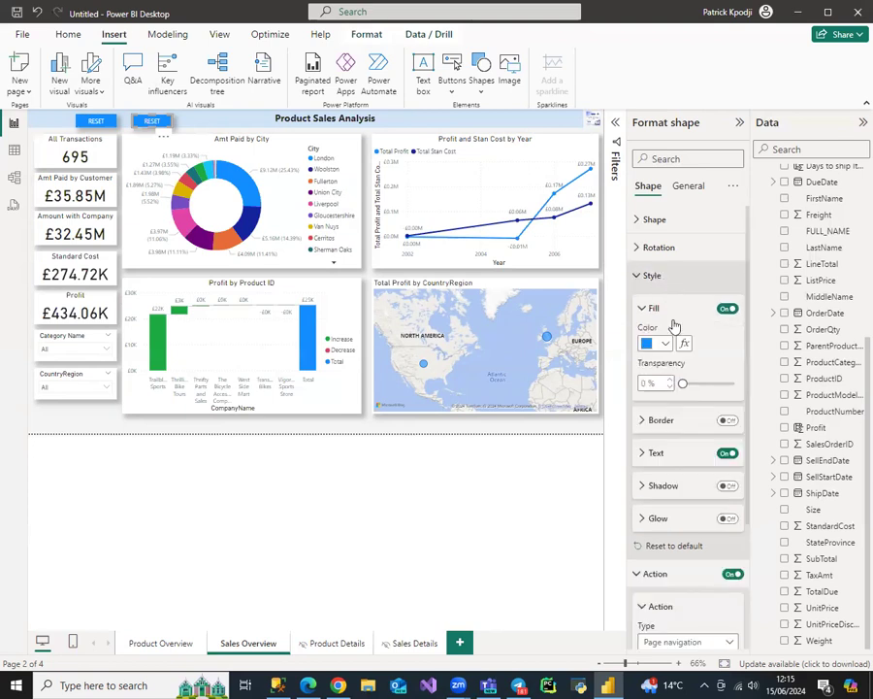
click(657, 453)
double_click(678, 487)
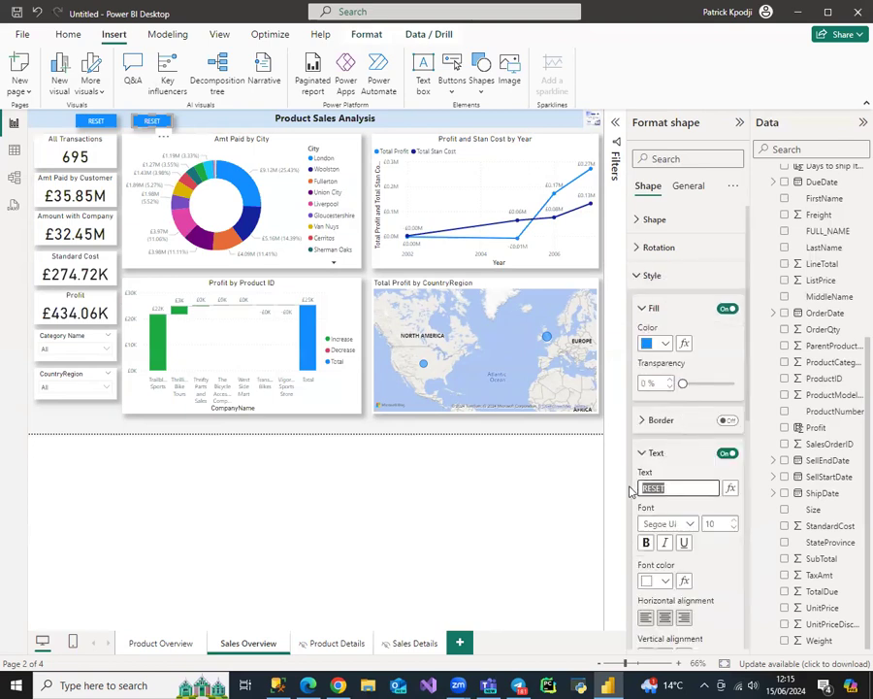
text(De)
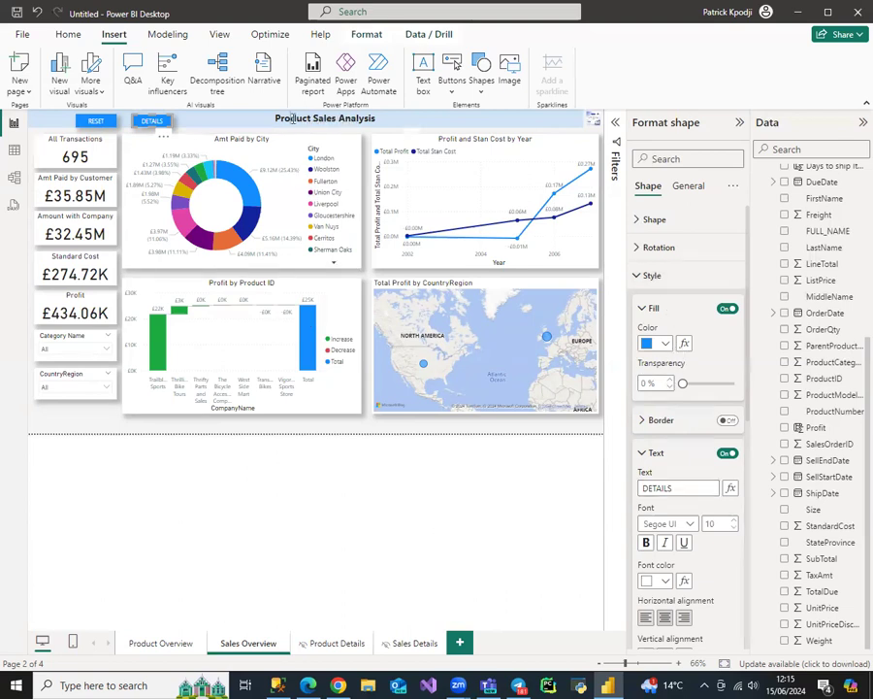
Shorten the Sales Overview page's banner title to Sales Analysis.
click(320, 118)
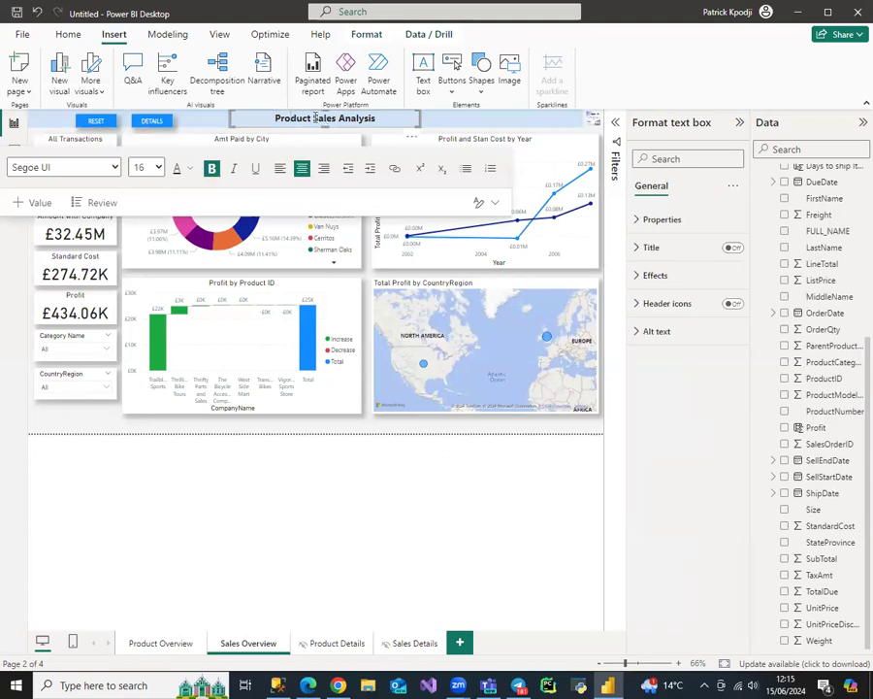
key(BackSpace)
key(BackSpace)
key(BackSpace)
key(BackSpace)
key(BackSpace)
key(BackSpace)
key(BackSpace)
key(BackSpace)
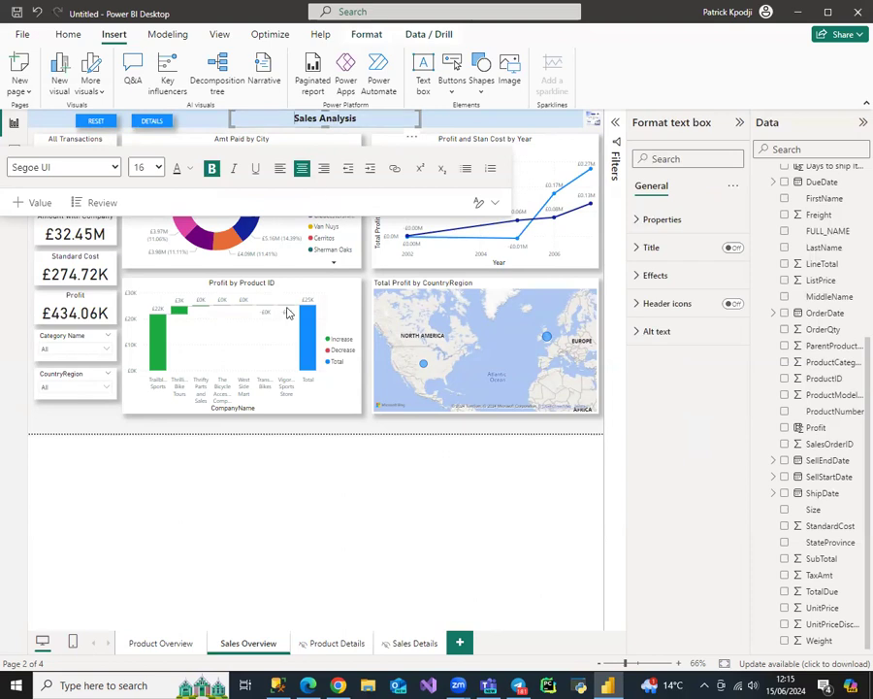
Duplicate the RESET shape on the Product Overview page and place the copy beside it in the banner.
click(173, 643)
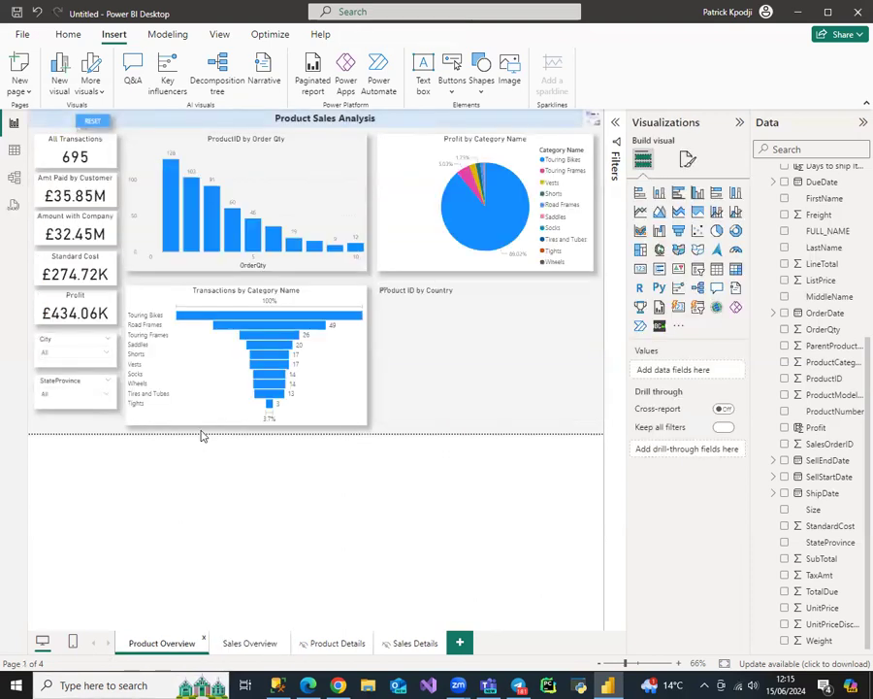
click(113, 123)
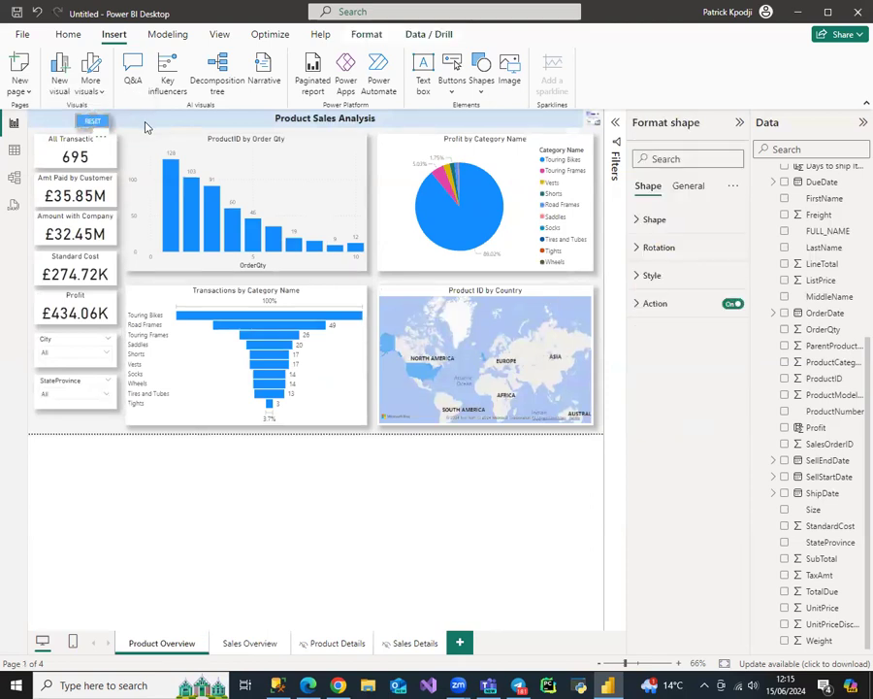
drag(102, 127, 139, 127)
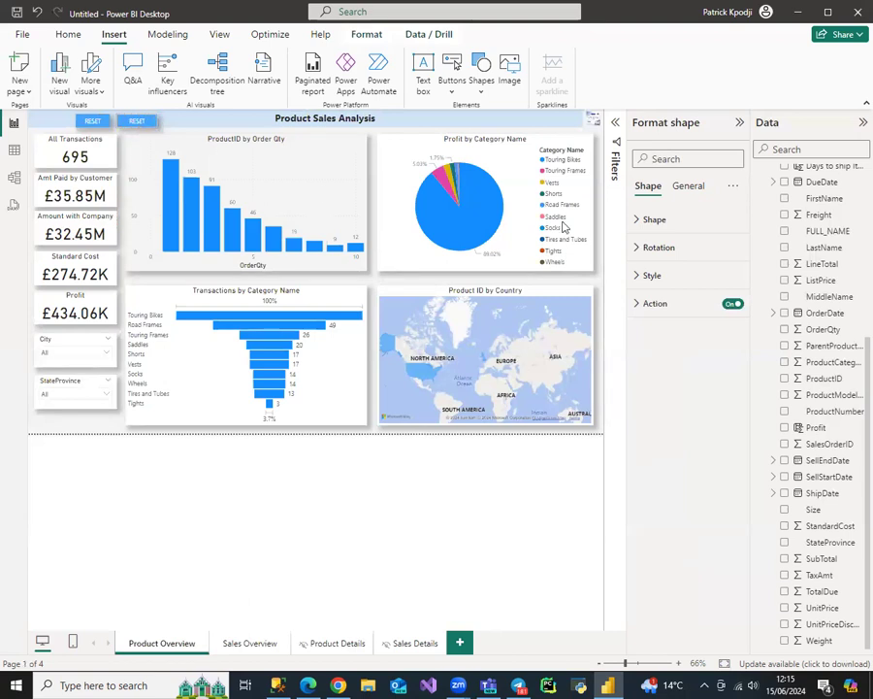
Set the duplicated shape's action on Product Overview to Page navigation with destination Product Details.
click(668, 304)
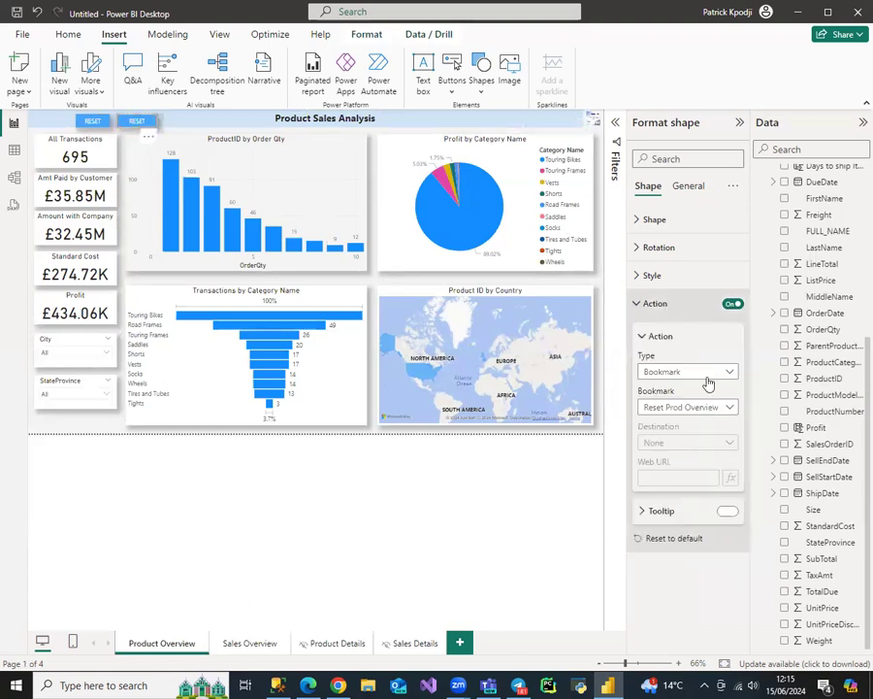
click(684, 372)
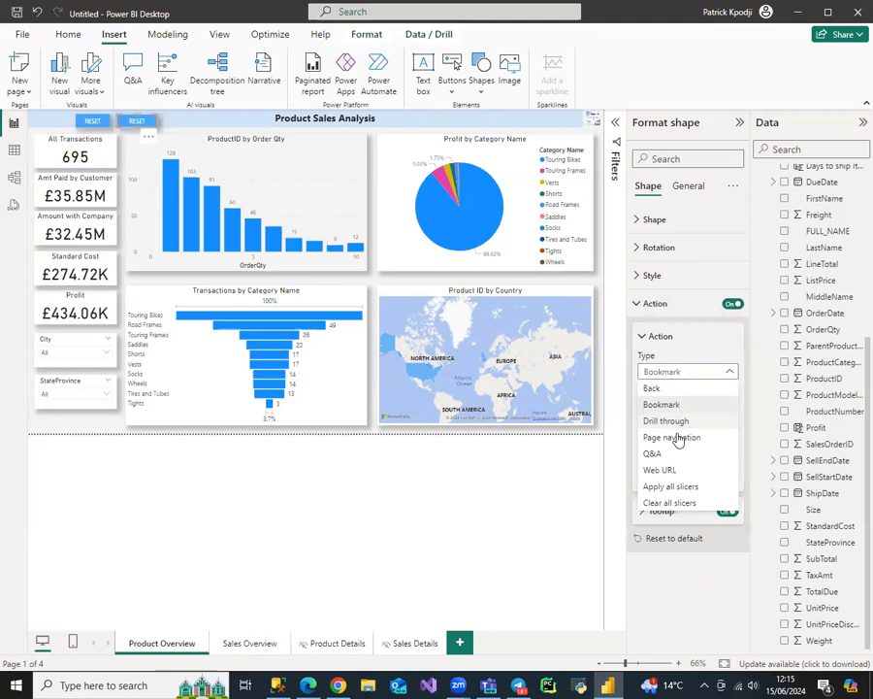
click(691, 438)
click(699, 442)
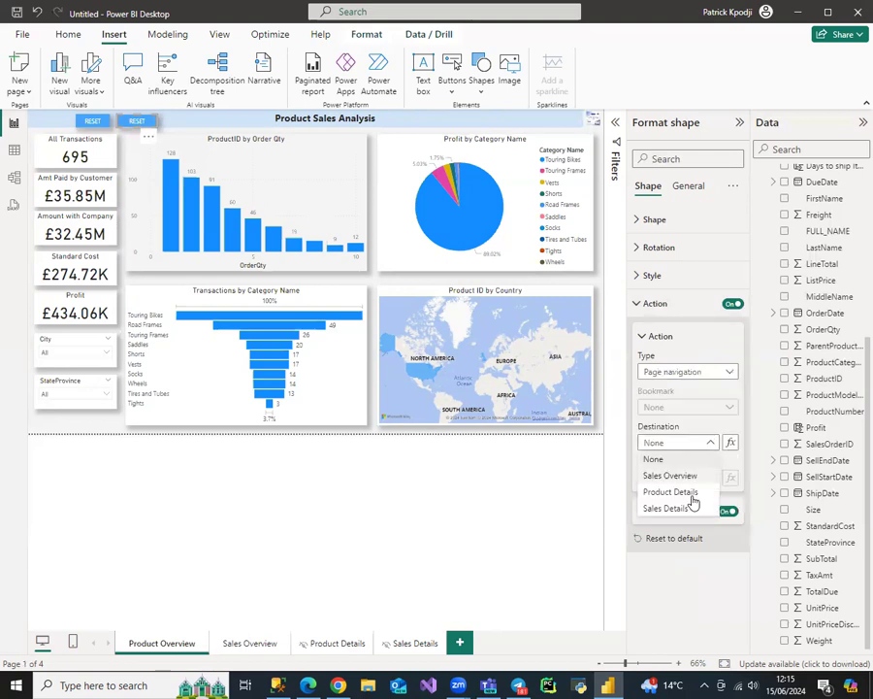
click(684, 492)
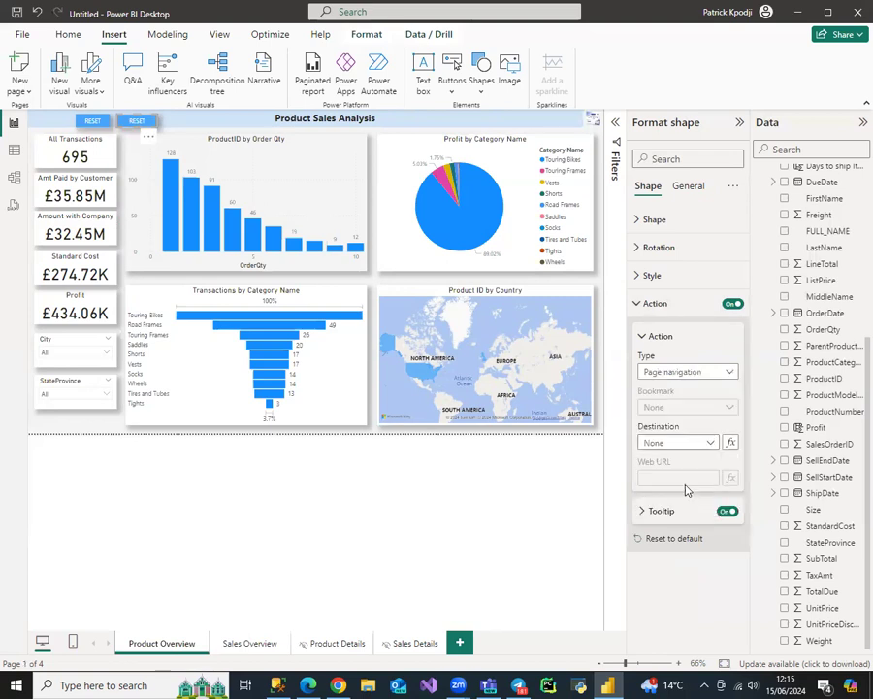
Change the text of the duplicated RESET shape on Product Overview to DETAILS.
click(674, 279)
click(656, 451)
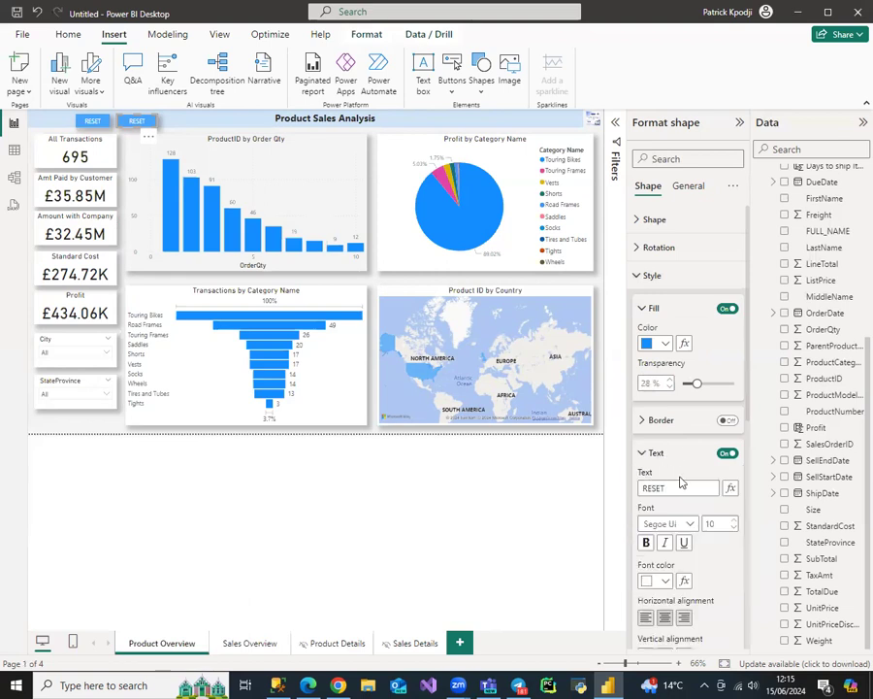
drag(682, 483, 629, 487)
text(DETAILS)
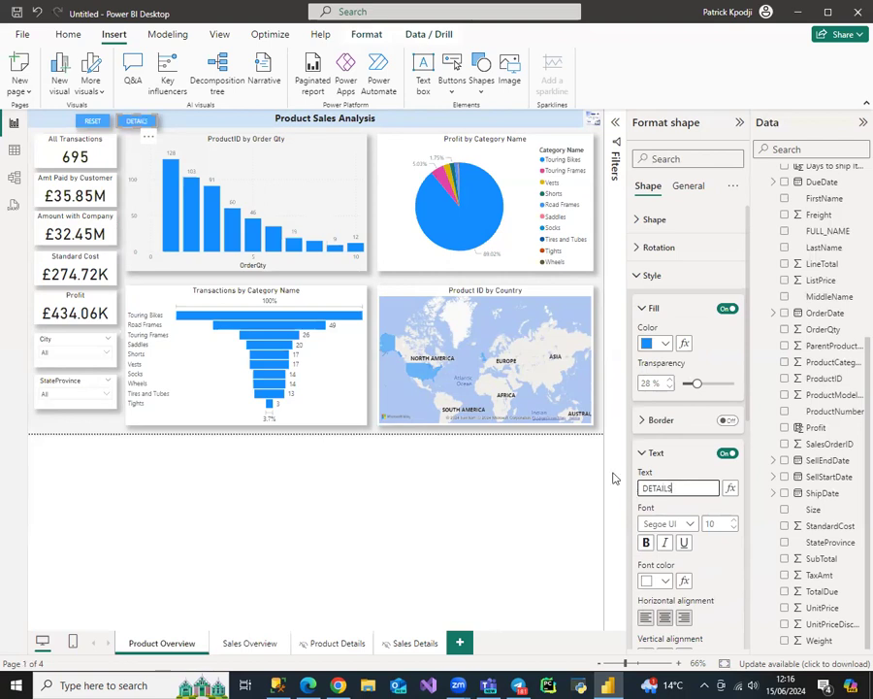
Test the DETAILS shape's navigation and return to Product Overview with the Back button.
click(498, 486)
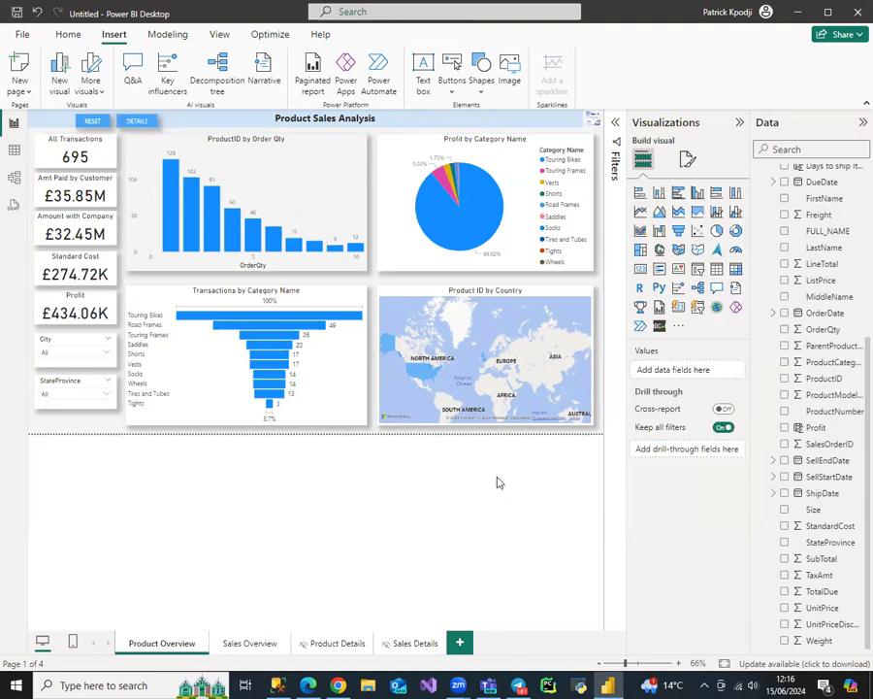
ctrl+click(135, 126)
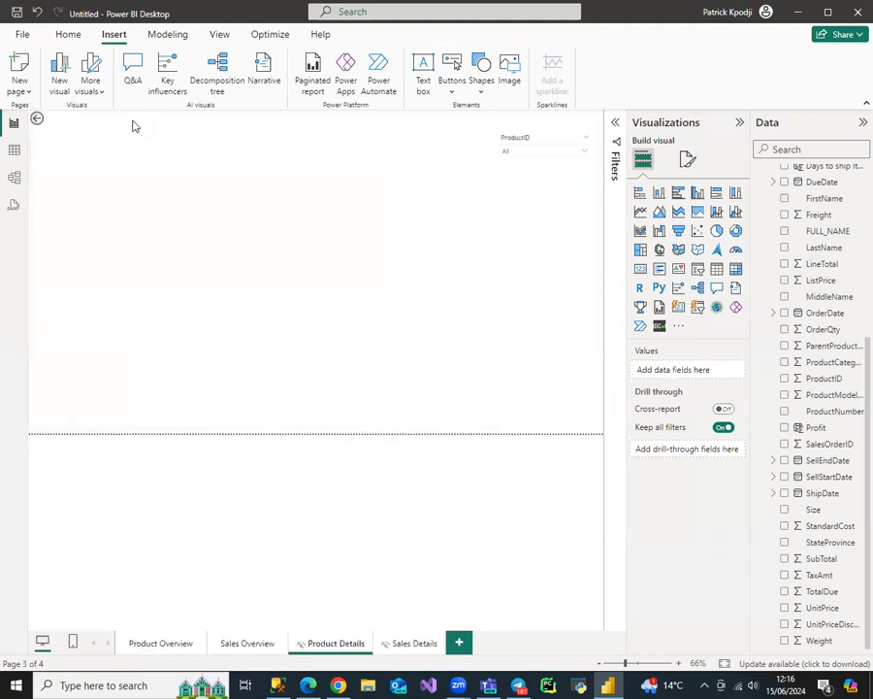
ctrl+click(37, 120)
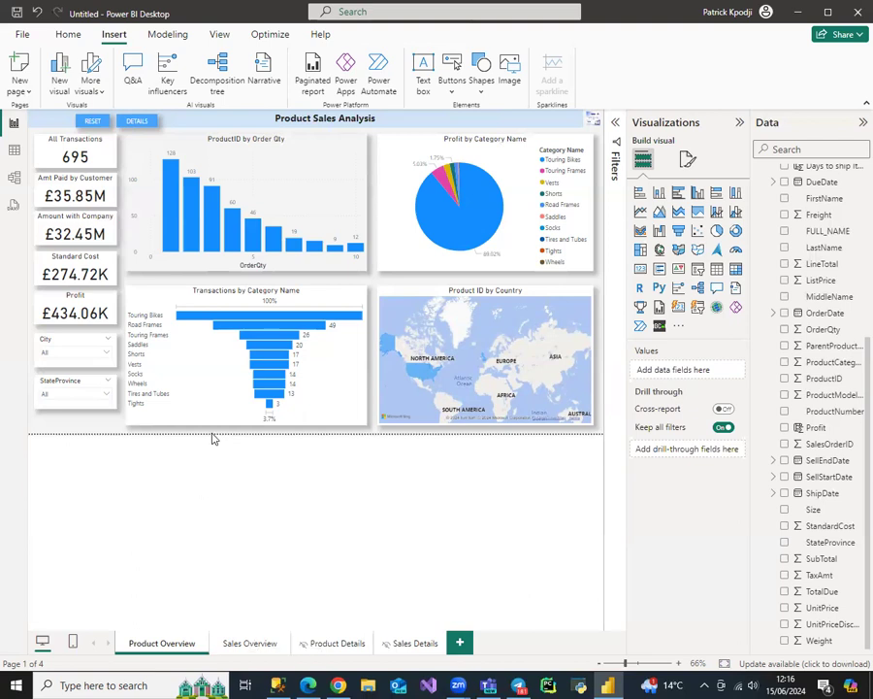
Duplicate the DETAILS shape on Product Overview, place the copy beside it in the banner and change its text to SALES.
click(136, 120)
drag(136, 121, 194, 127)
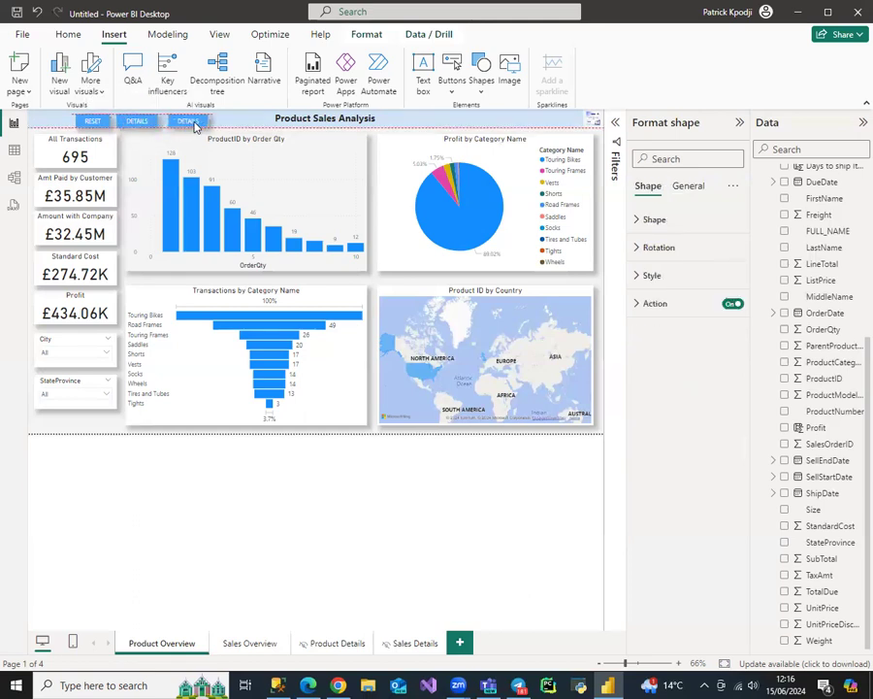
click(653, 276)
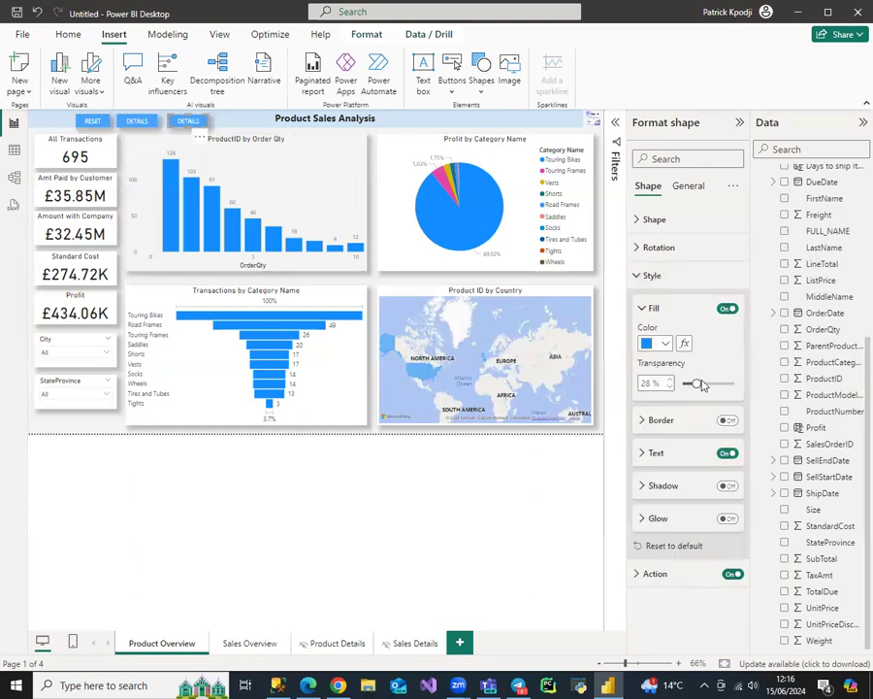
click(668, 454)
double_click(683, 488)
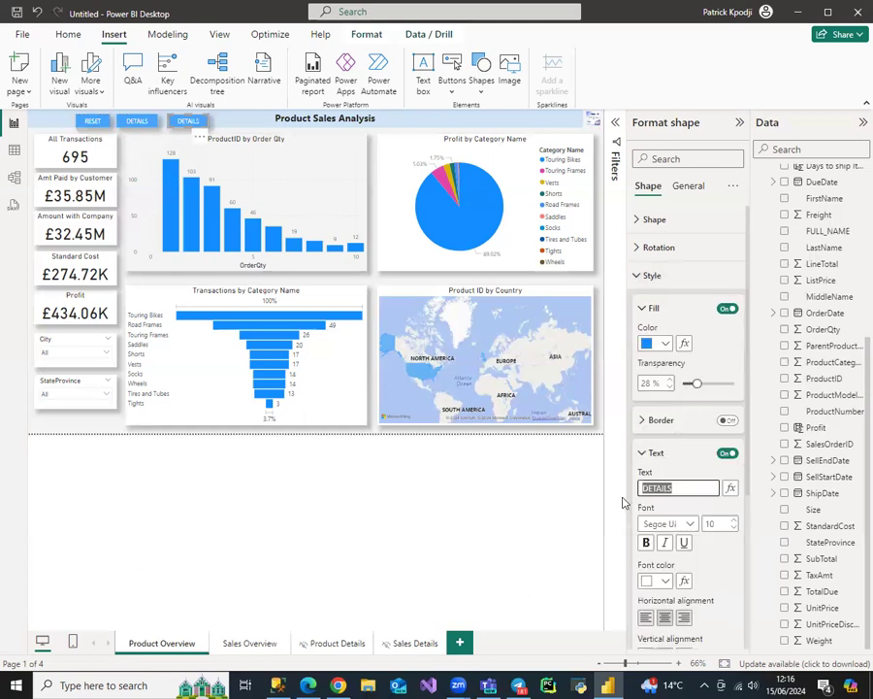
text(SALES)
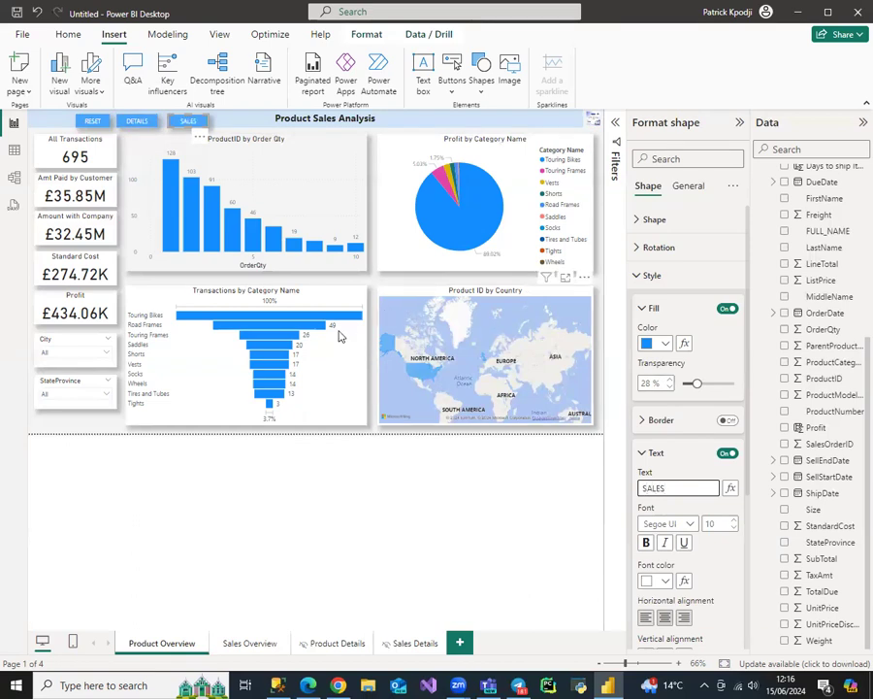
Set the SALES shape's page navigation destination to Sales Overview and follow it to that page.
click(650, 276)
click(656, 305)
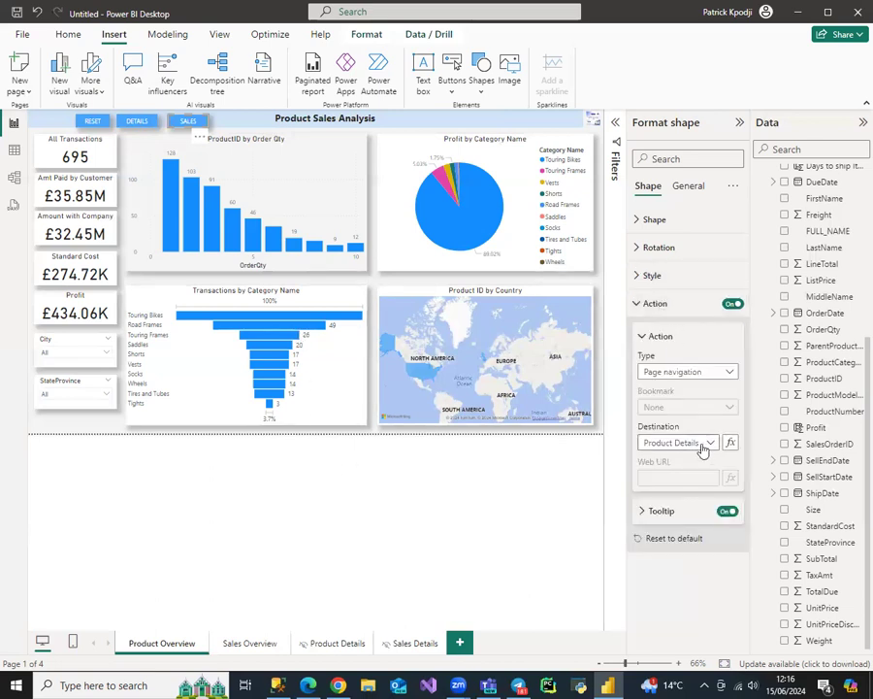
click(704, 447)
click(683, 478)
click(660, 305)
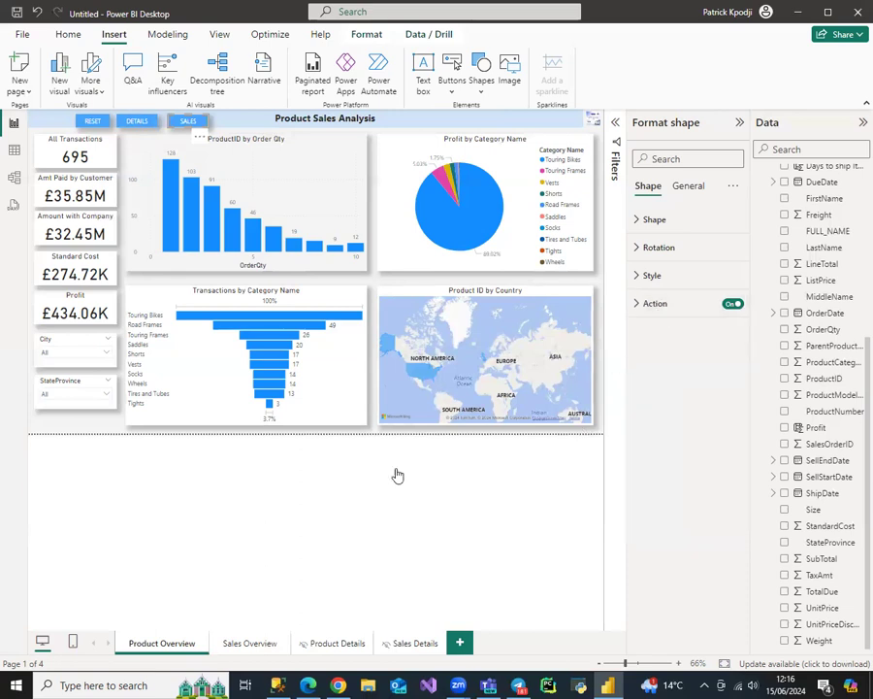
ctrl+click(190, 123)
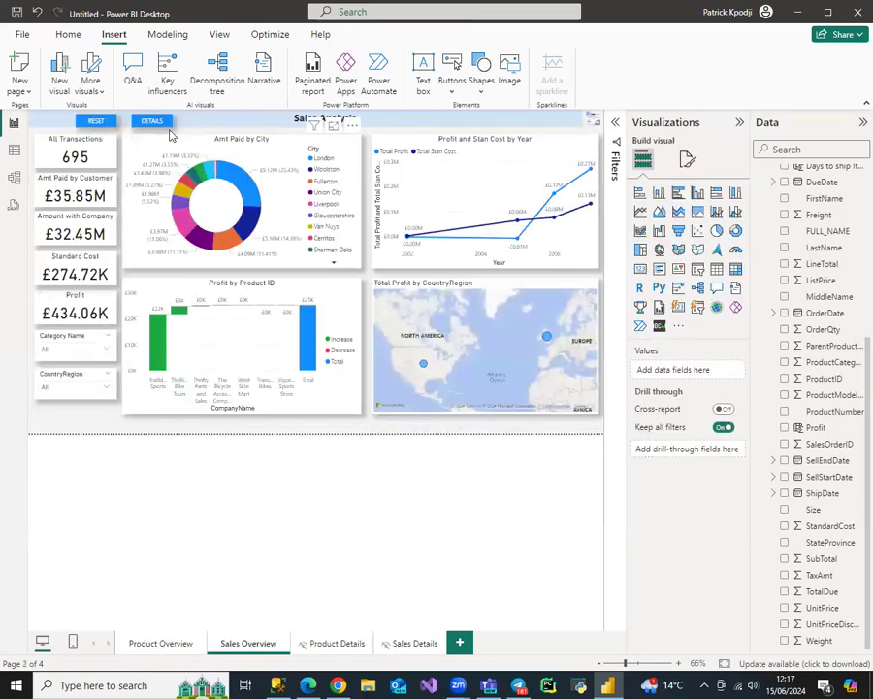
Duplicate the DETAILS shape on Sales Overview, place the copy beside it in the banner and change its text to PRODUCTS.
click(156, 124)
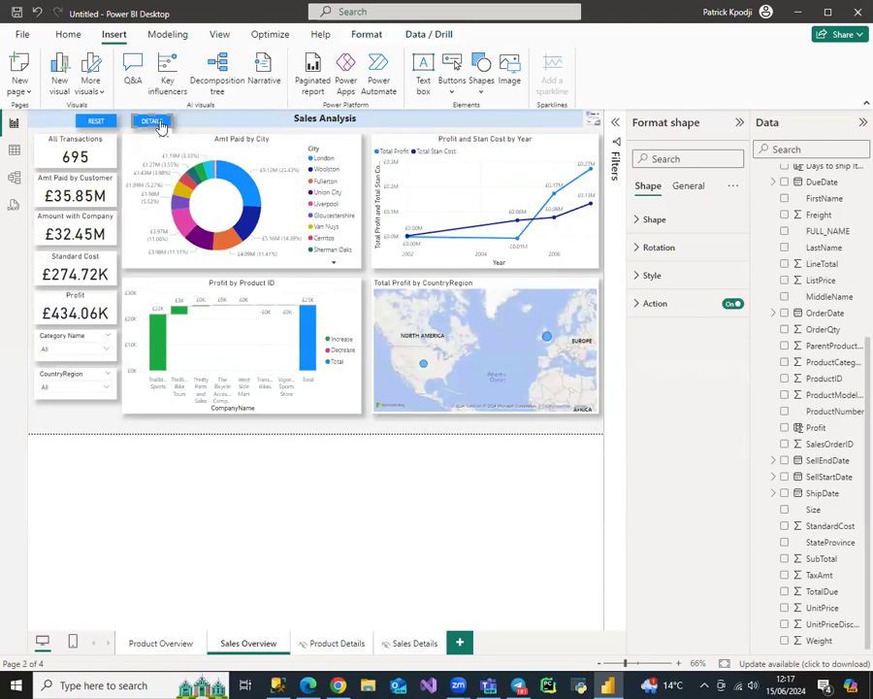
drag(164, 128, 207, 123)
click(649, 276)
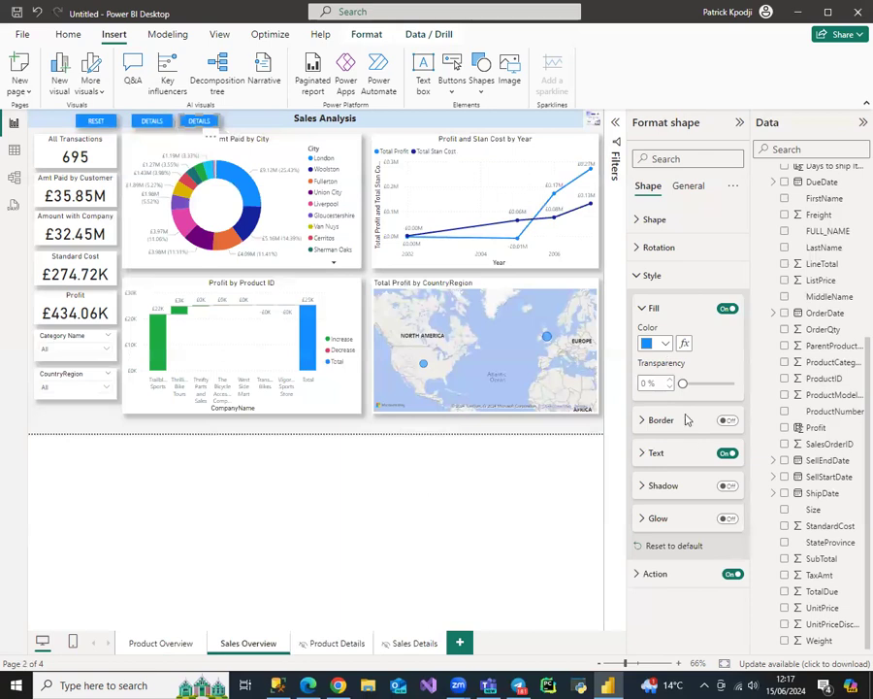
click(658, 453)
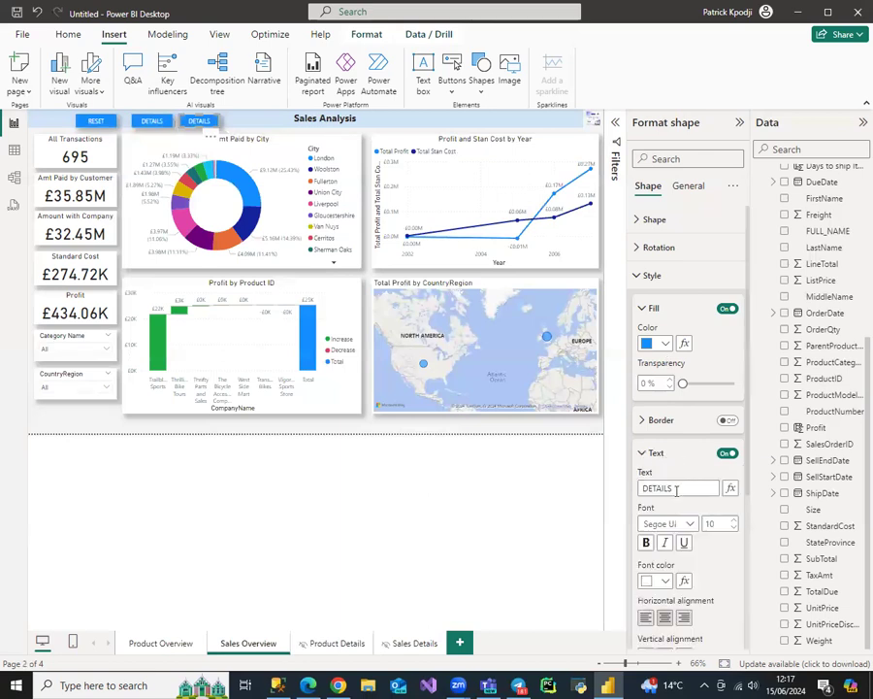
drag(679, 487, 615, 496)
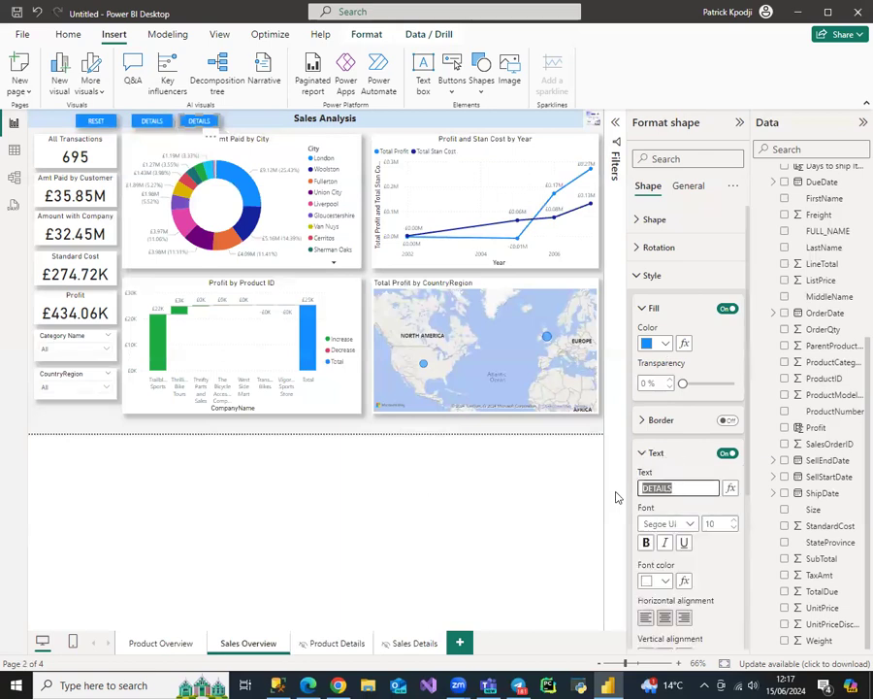
text(PRODUCTS)
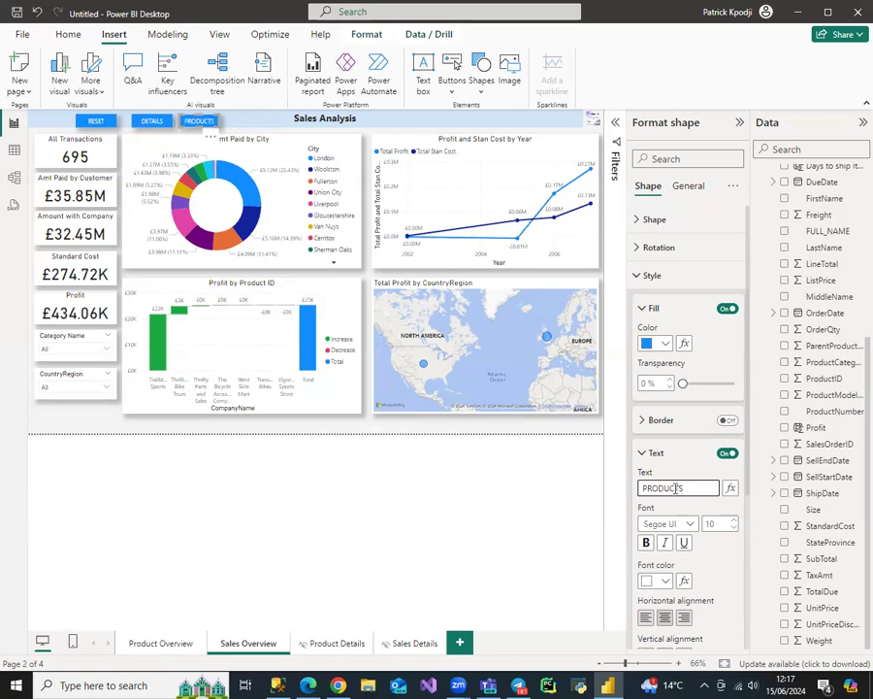
Set the PRODUCTS shape's page navigation destination to Product Overview.
click(653, 277)
click(669, 307)
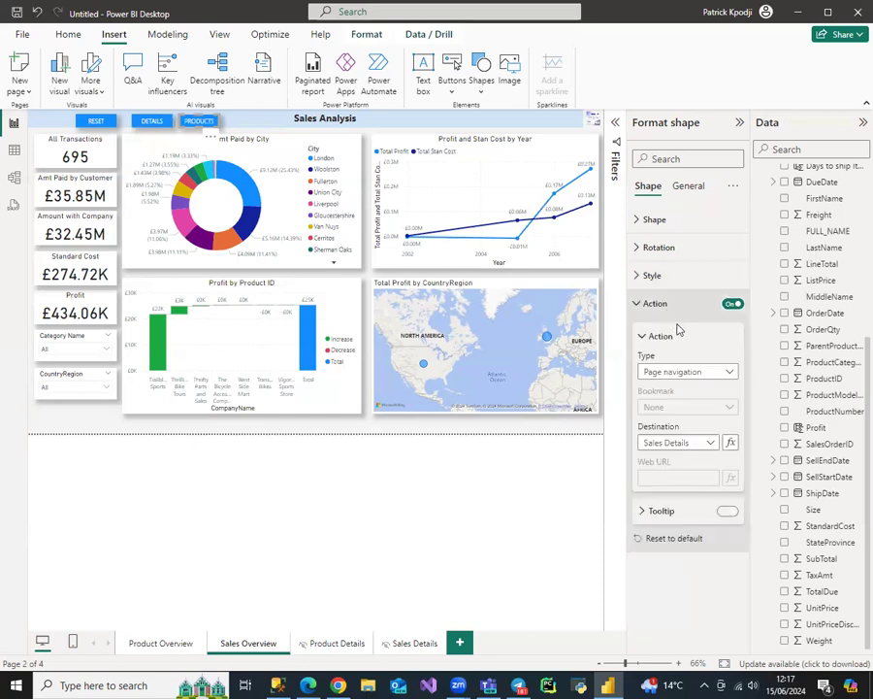
click(704, 444)
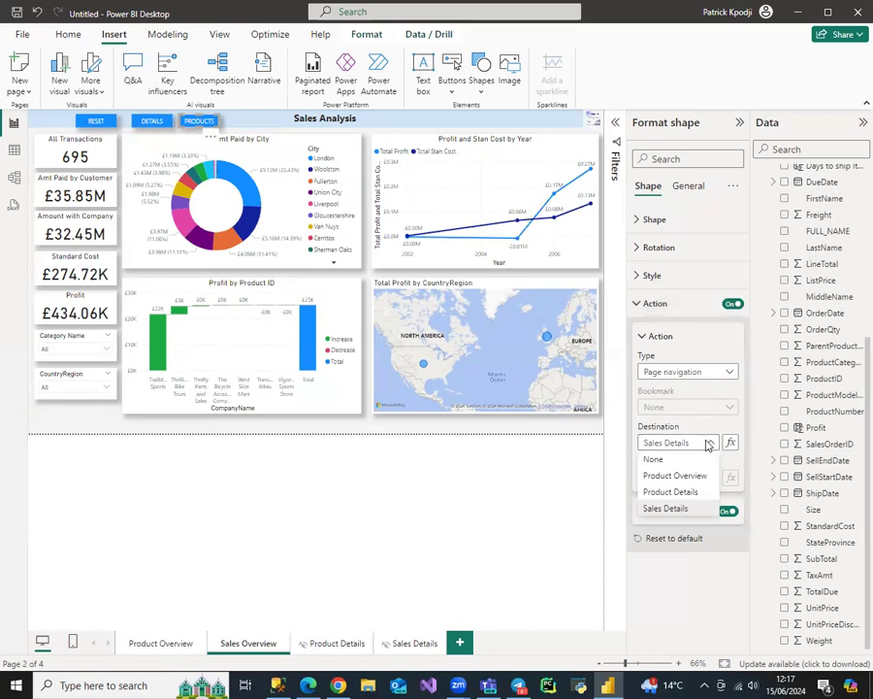
click(674, 475)
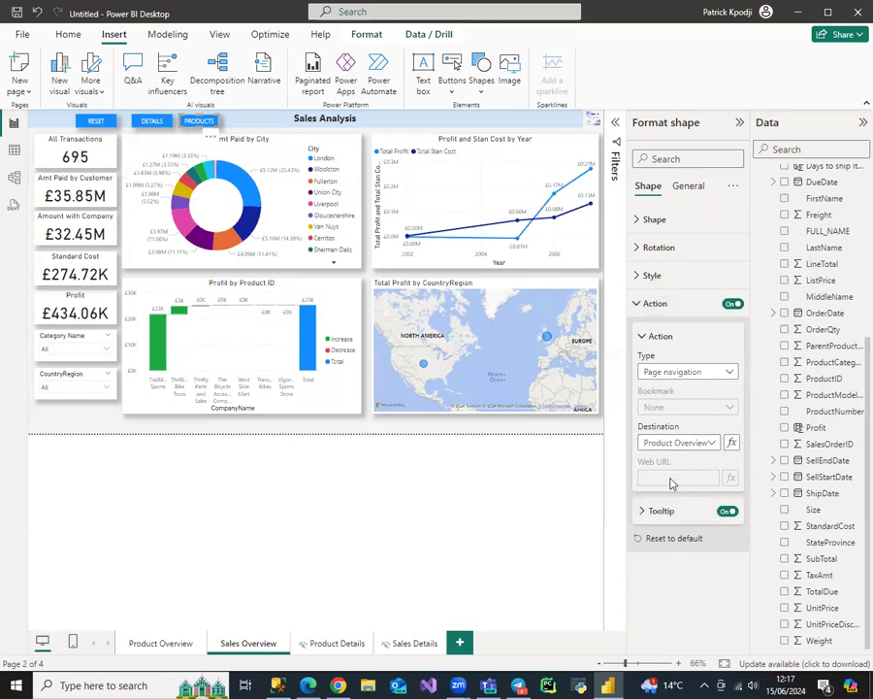
click(451, 428)
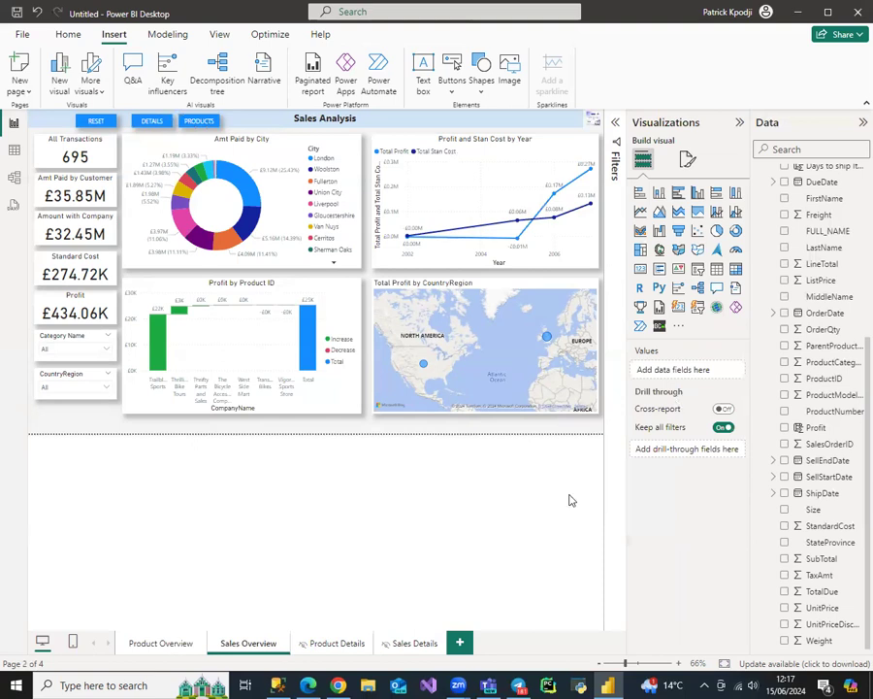
Add a new report page and give its canvas a light blue background at 78% transparency.
click(460, 642)
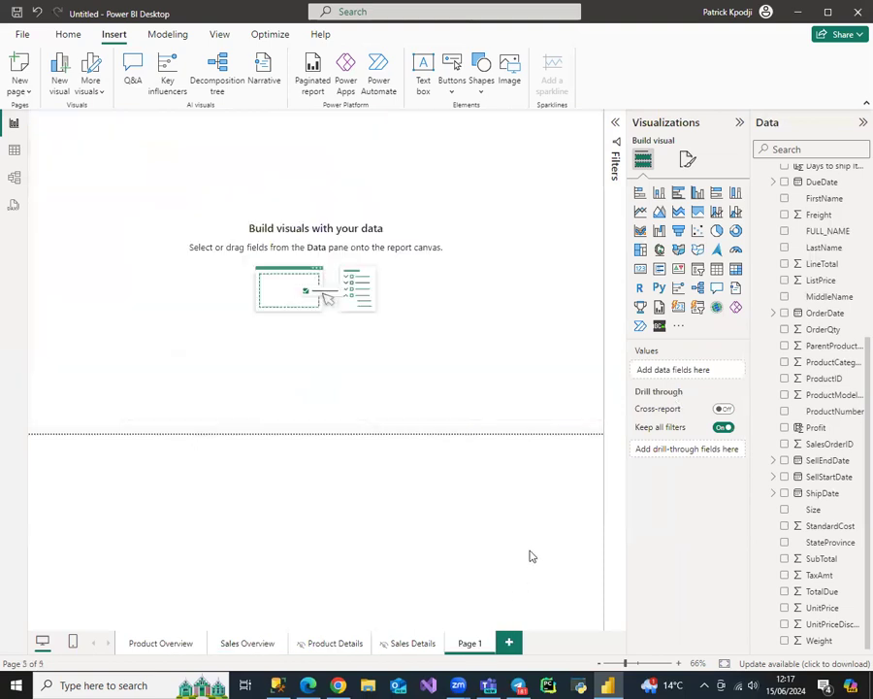
click(687, 159)
click(676, 282)
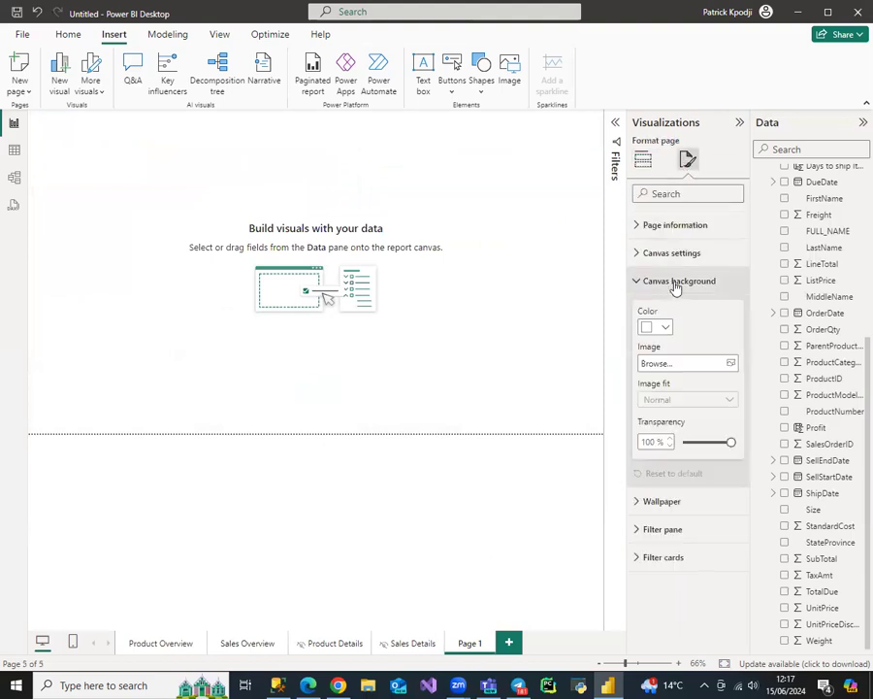
click(664, 327)
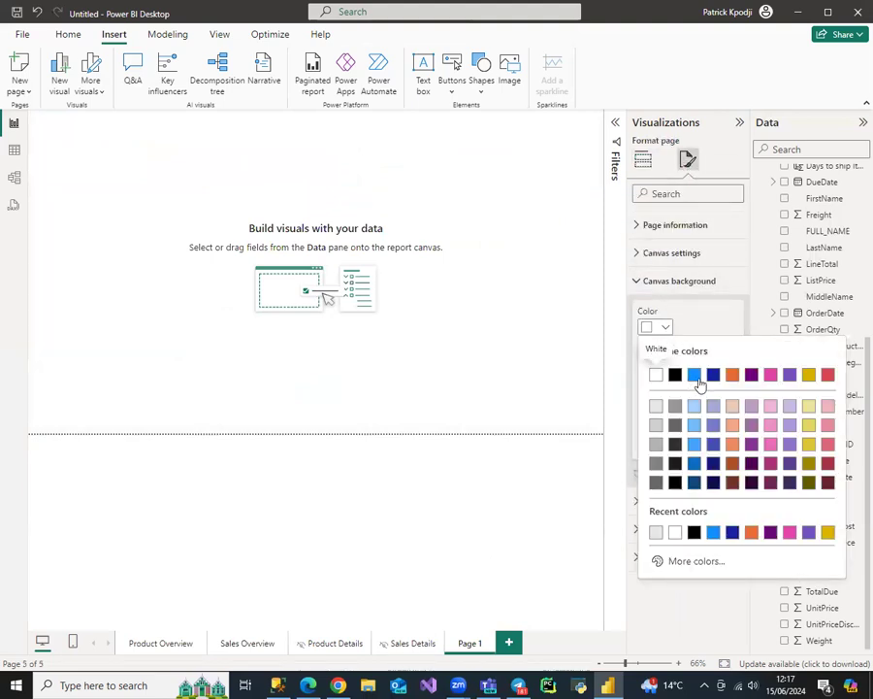
click(694, 423)
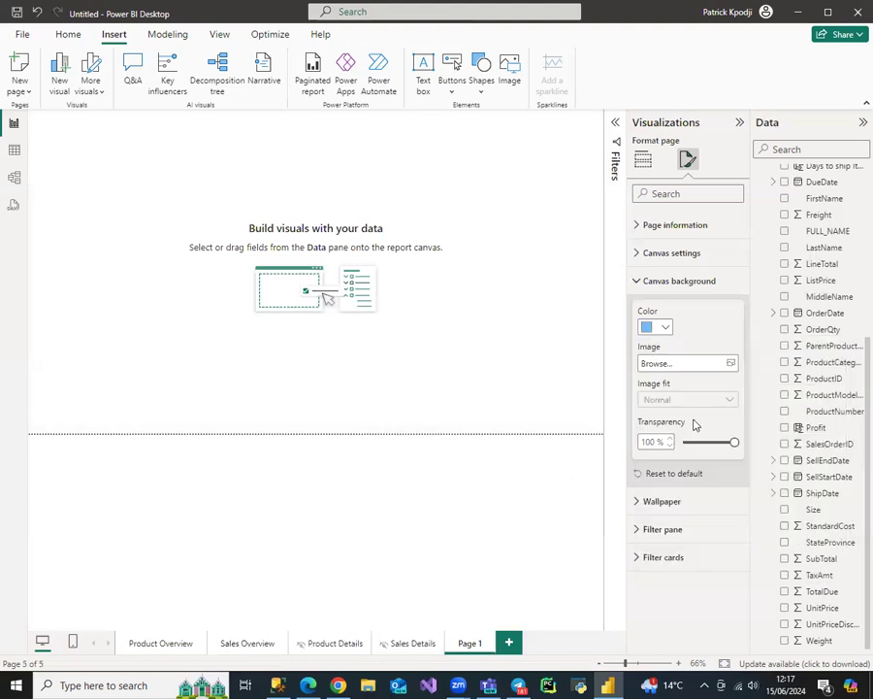
drag(734, 441, 723, 439)
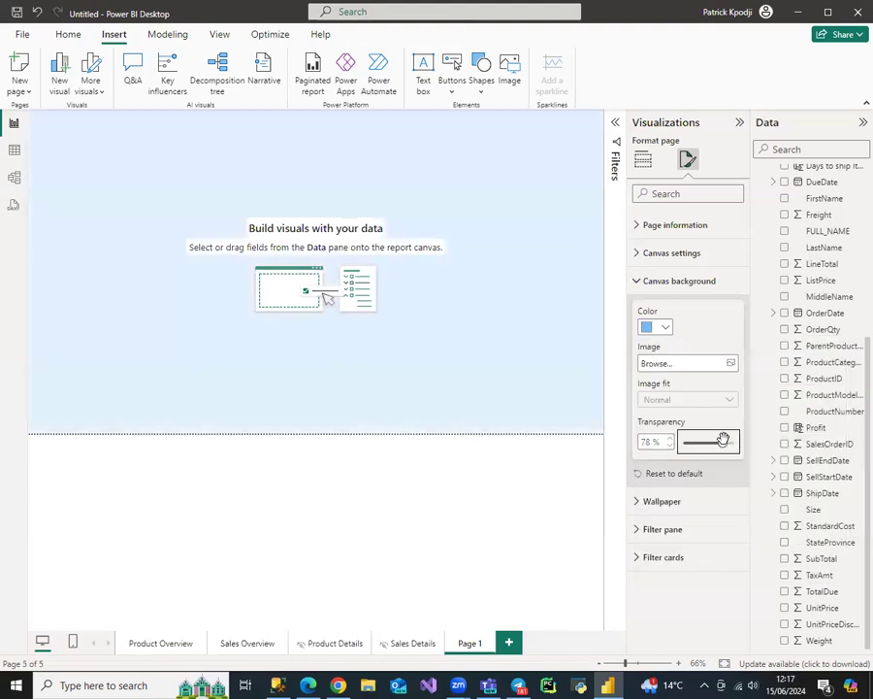
Insert a rectangle on the new page and enlarge it to cover most of the canvas, leaving a margin all around.
click(481, 73)
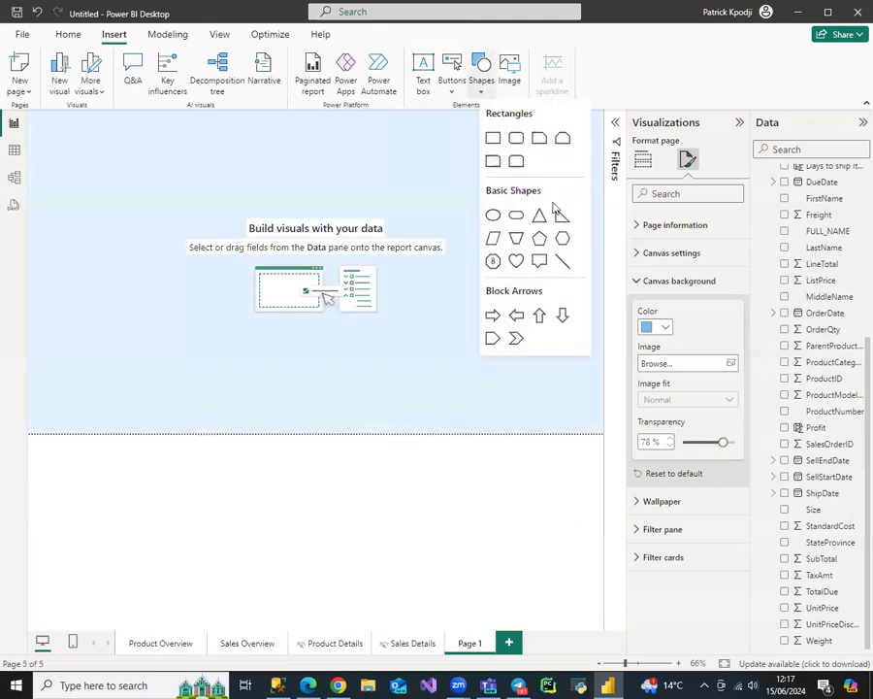
click(493, 139)
drag(105, 195, 171, 237)
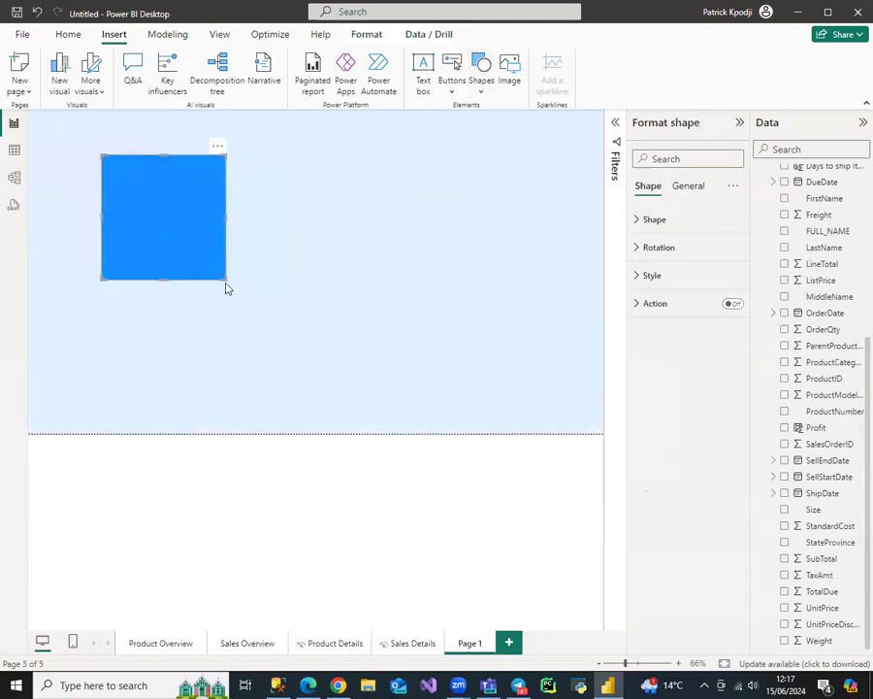
drag(223, 279, 555, 380)
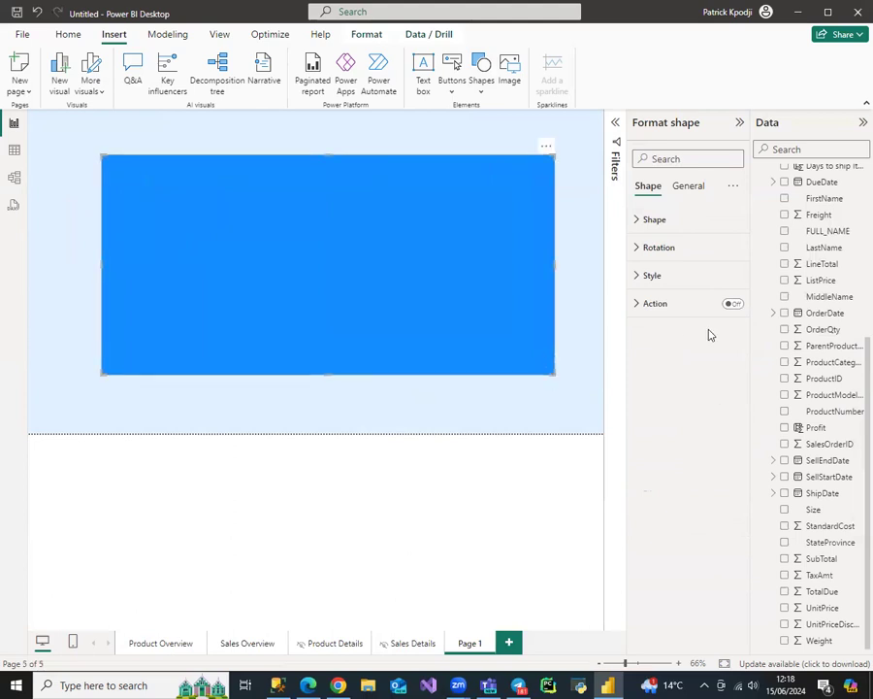
Set the rectangle's fill transparency to 50% and open its general formatting settings.
click(665, 275)
drag(683, 382, 709, 383)
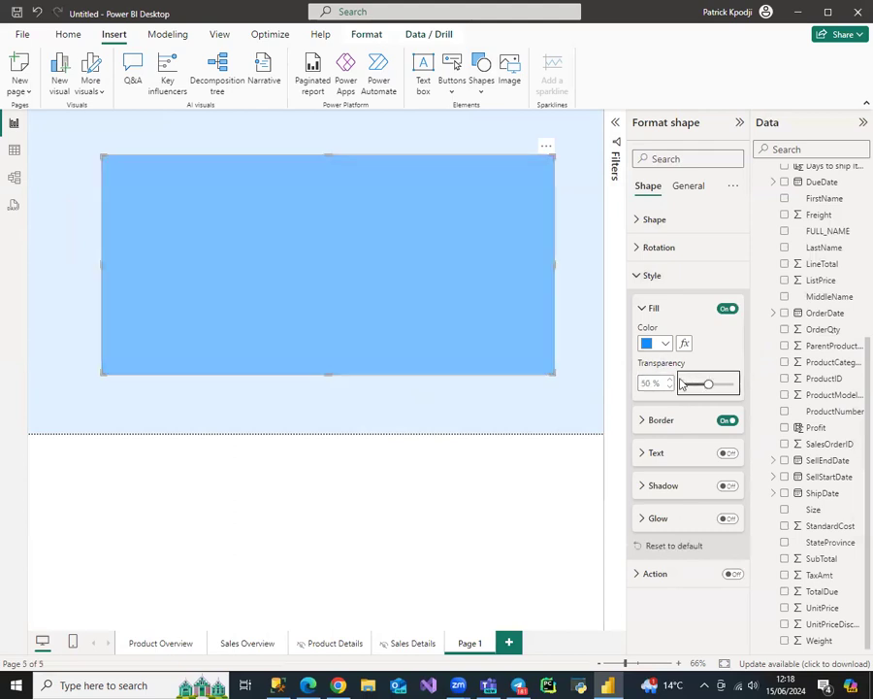
click(688, 186)
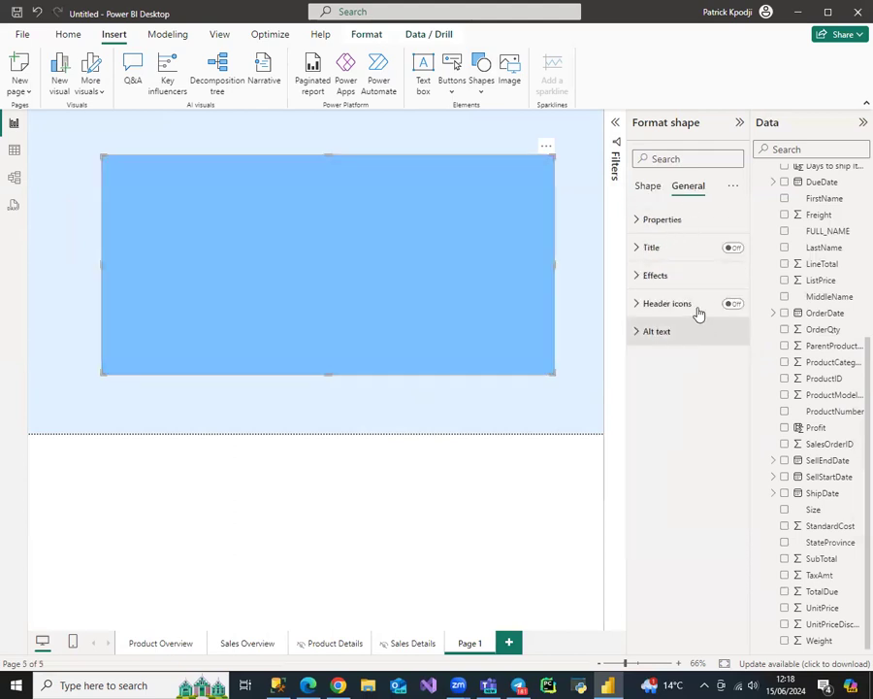
Turn on the shadow effect and turn off the border for the large rectangle.
click(695, 276)
click(728, 453)
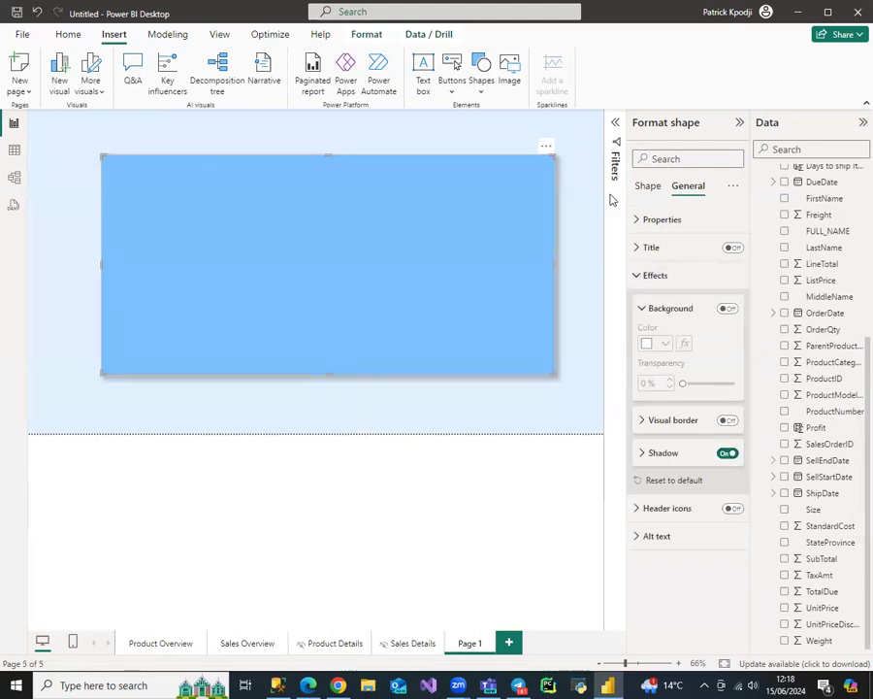
click(648, 185)
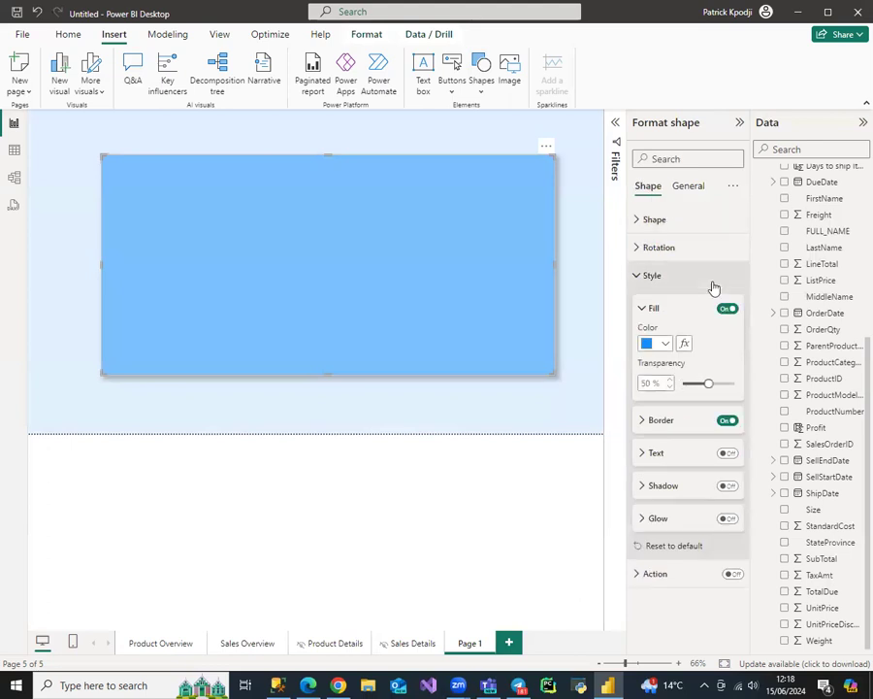
click(725, 420)
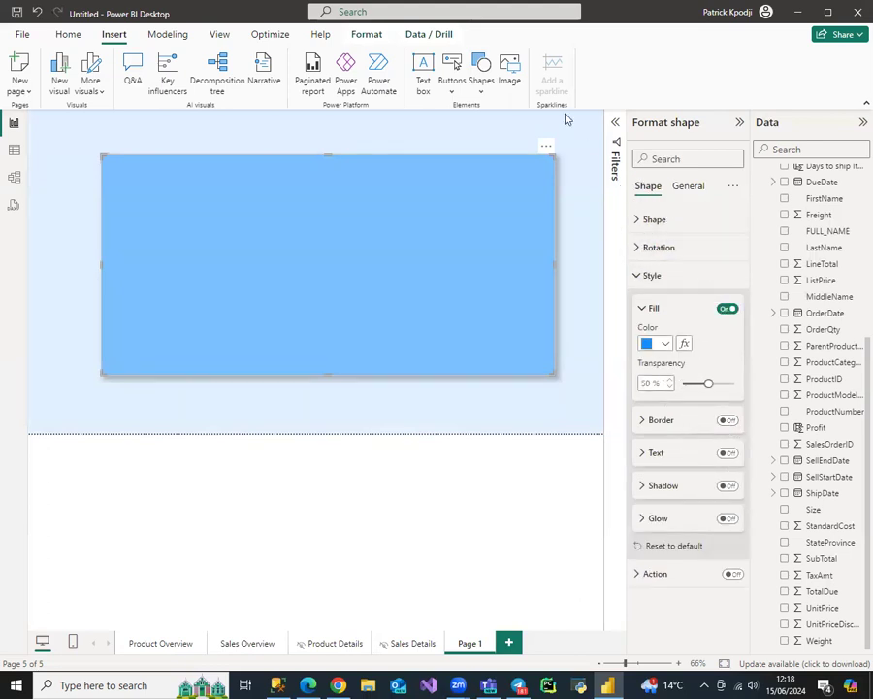
click(508, 136)
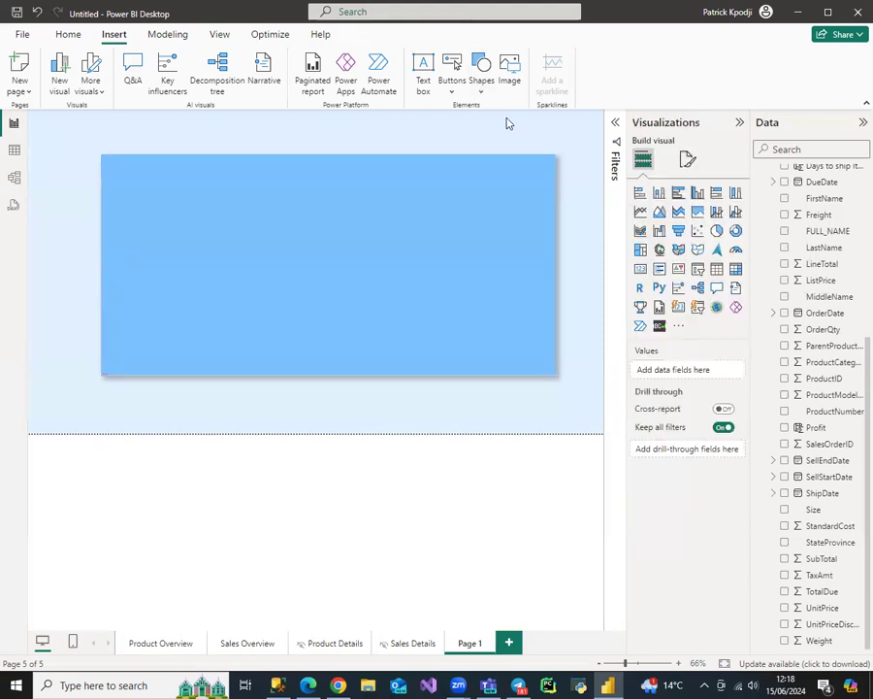
Insert a small rectangle near the large rectangle's lower-left corner and label it "Product Overview".
click(481, 78)
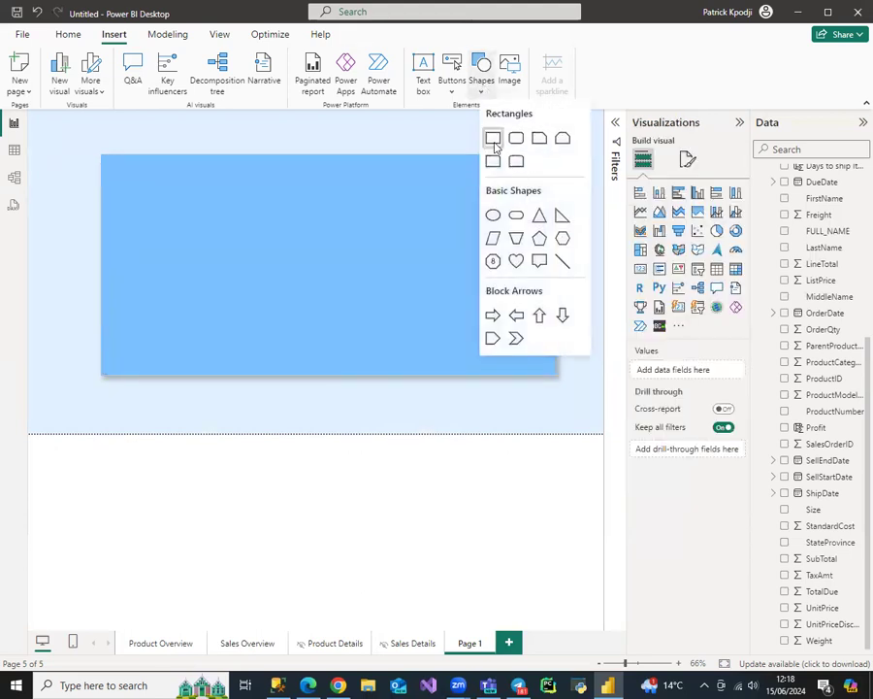
click(493, 138)
drag(29, 153, 186, 356)
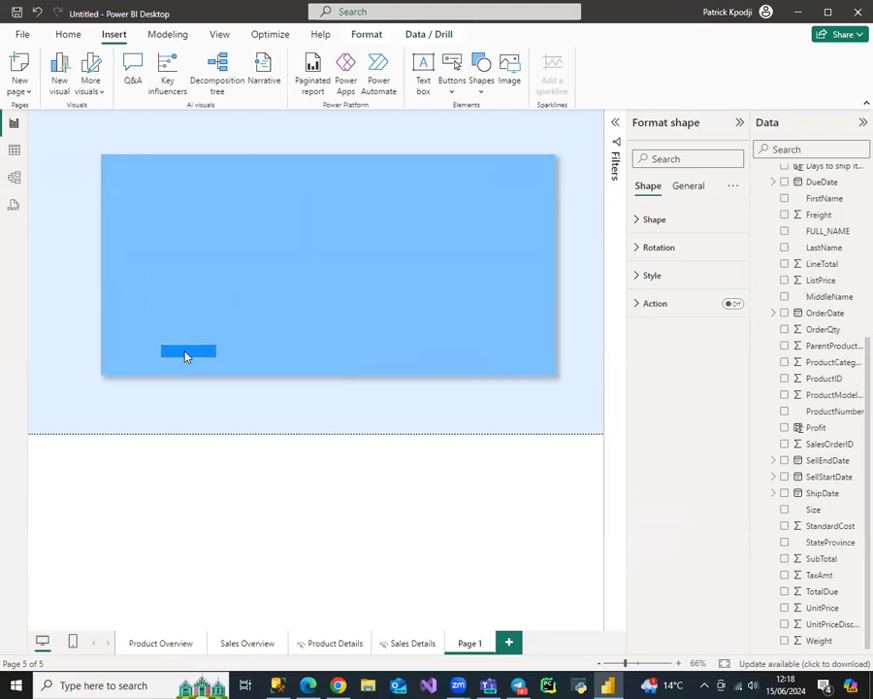
click(670, 277)
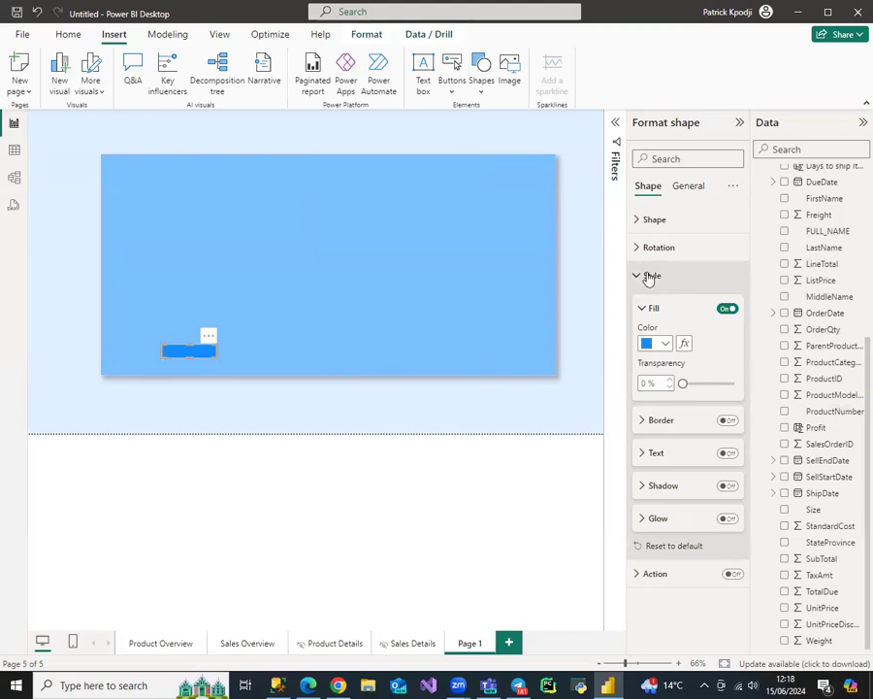
click(647, 454)
click(726, 453)
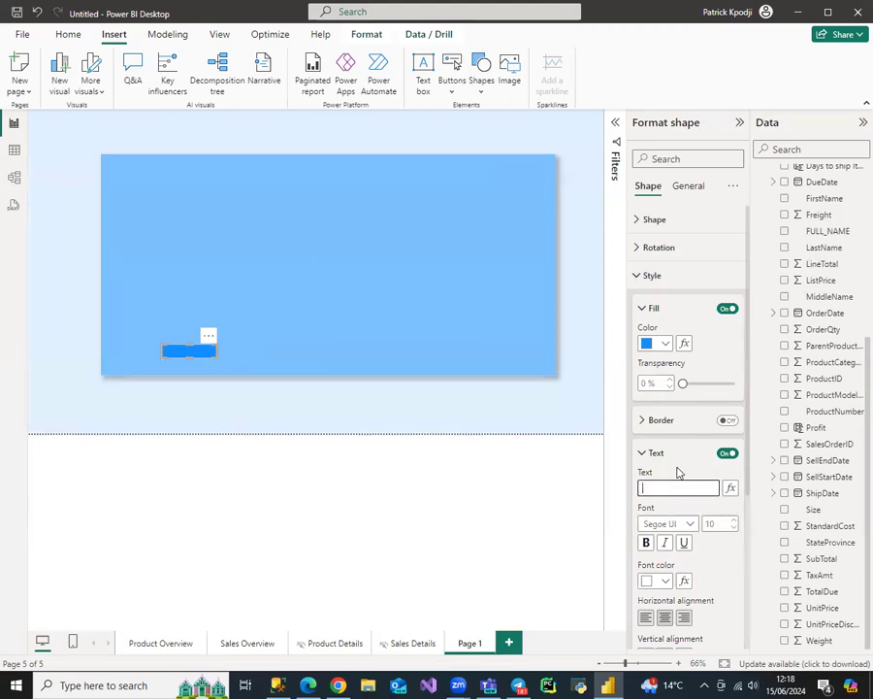
text(Product Overview)
Enable the small shape's action as Page navigation with Product Overview as its destination.
click(650, 277)
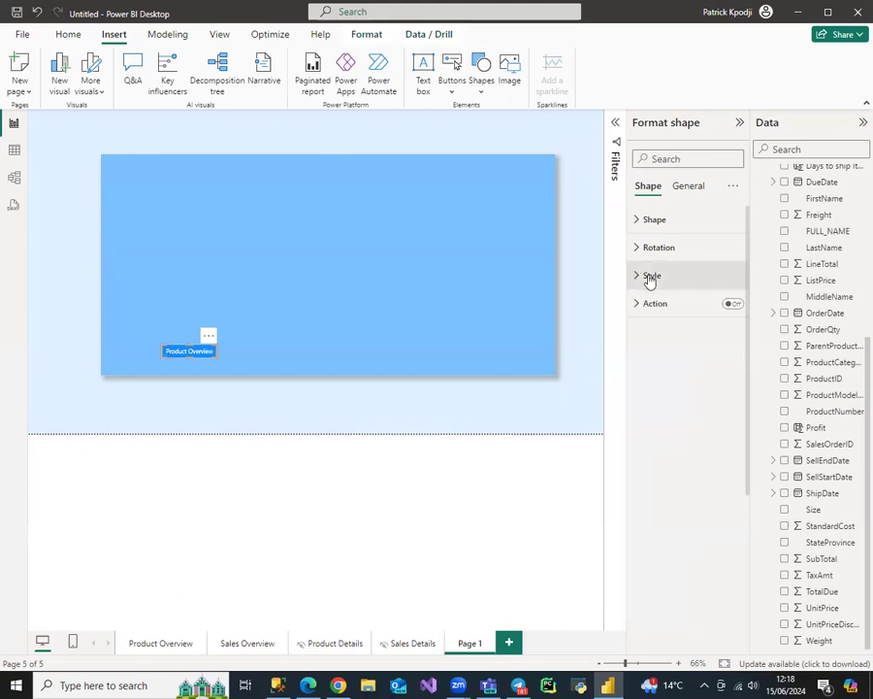
click(733, 305)
click(653, 307)
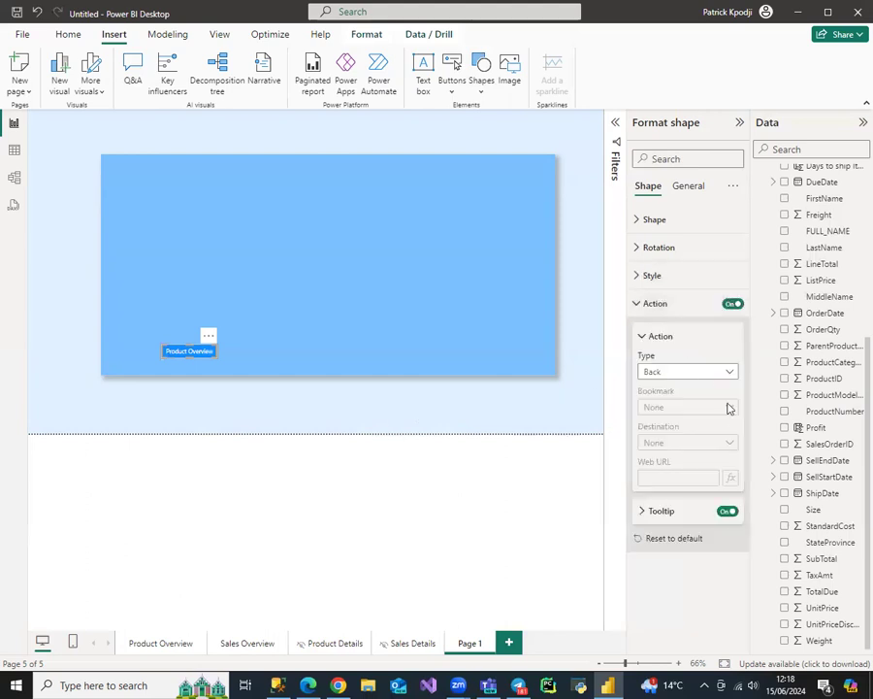
click(719, 372)
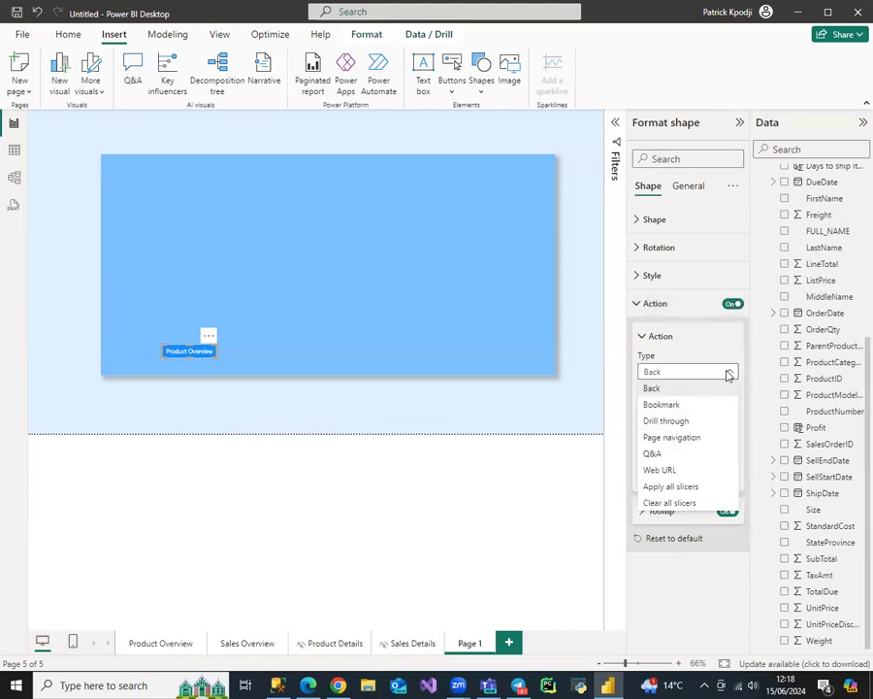
click(673, 437)
click(680, 447)
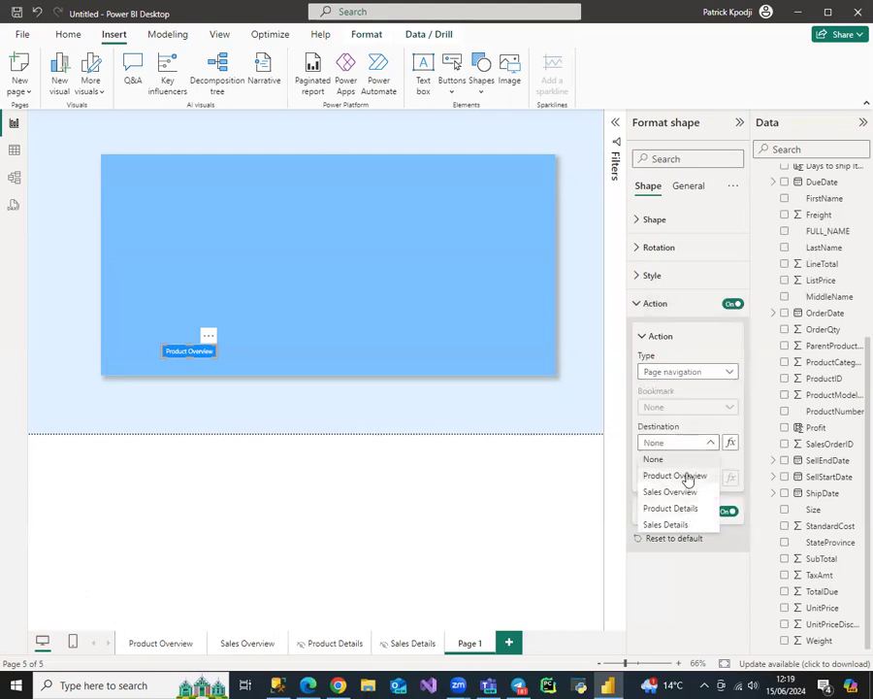
click(688, 476)
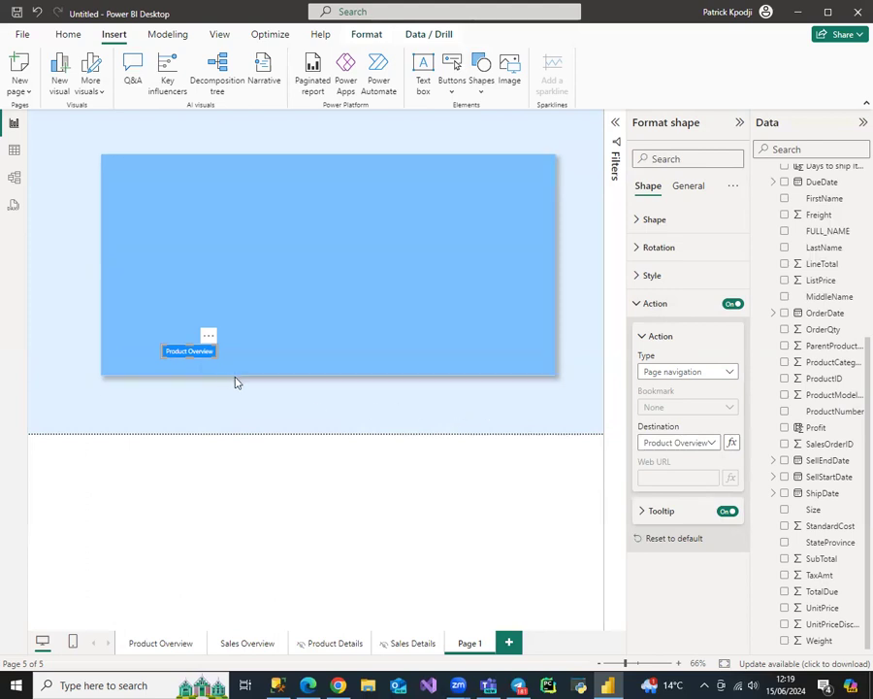
Duplicate the Product Overview shape toward the large rectangle's lower-right corner, set its destination to Sales Overview and relabel it "Sales Overview".
drag(201, 356, 455, 358)
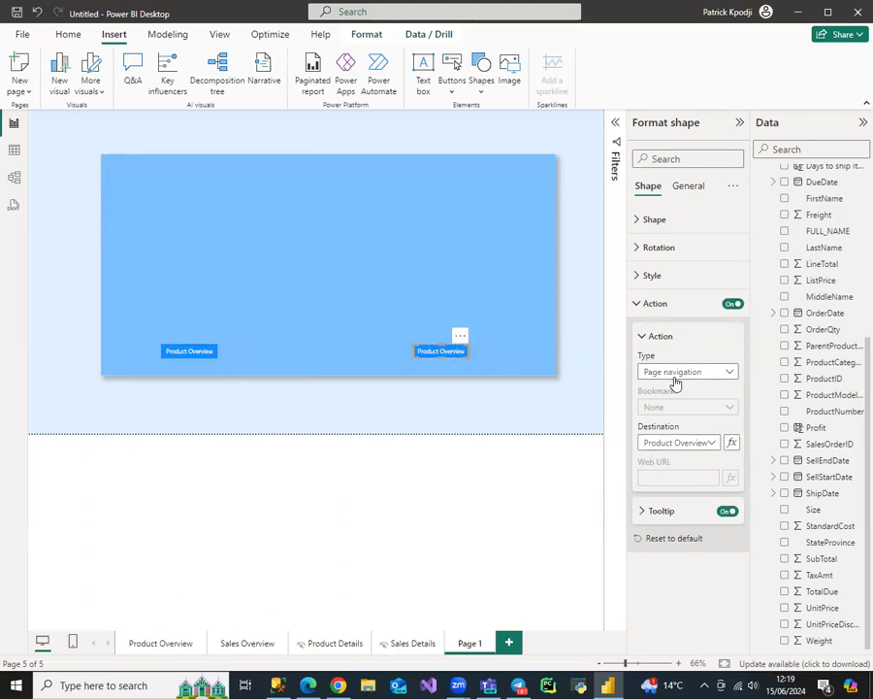
click(712, 442)
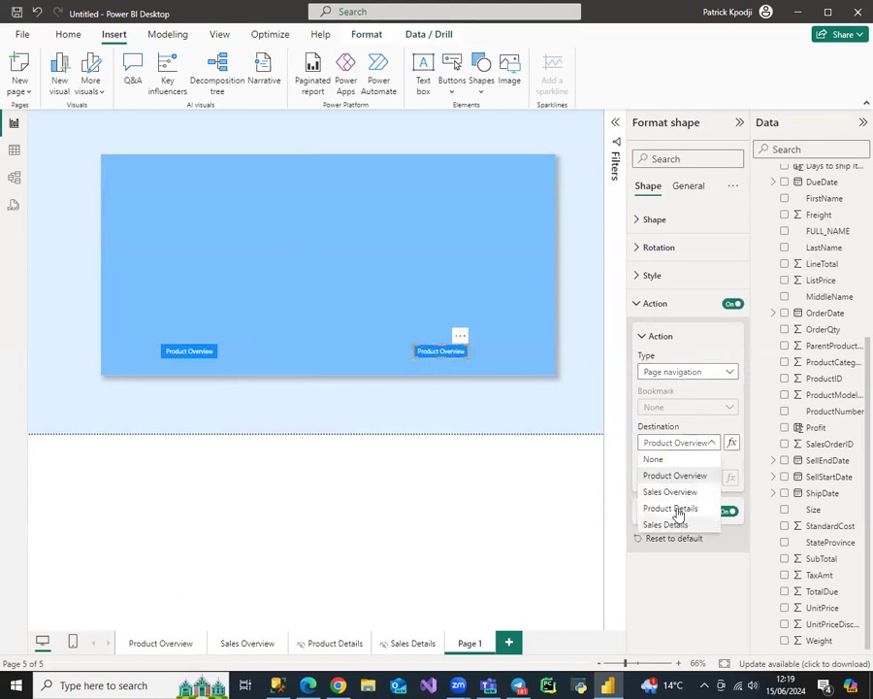
click(634, 324)
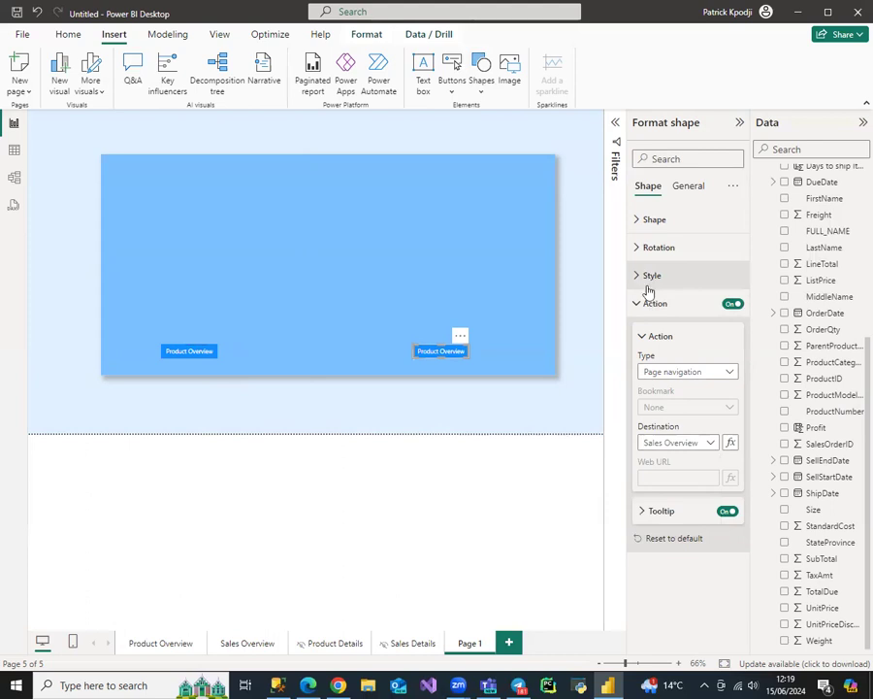
click(645, 278)
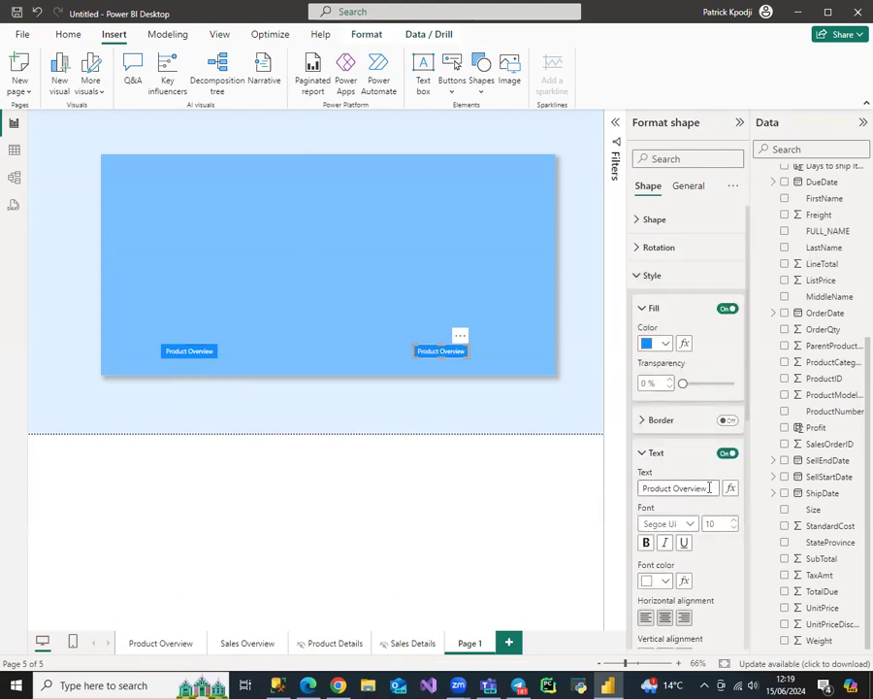
drag(670, 489, 607, 492)
text(Sales)
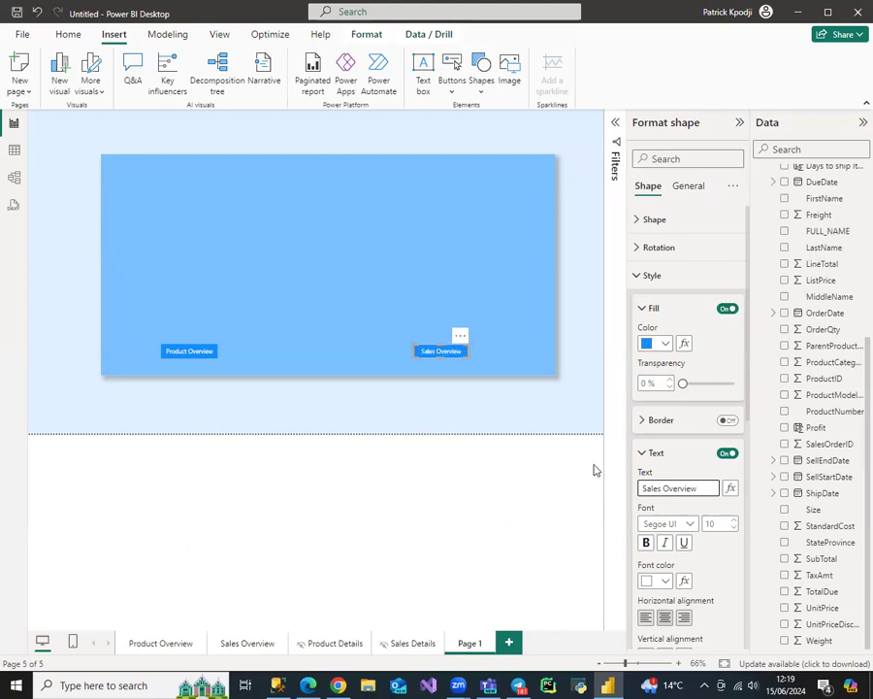
click(479, 417)
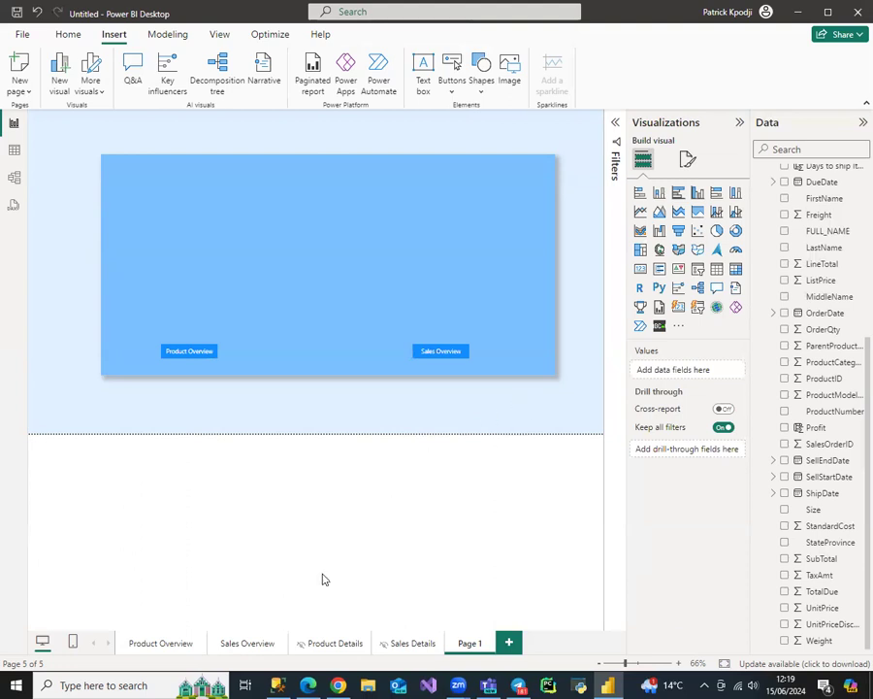
Hide the Sales Overview and Product Overview report pages.
right_click(242, 649)
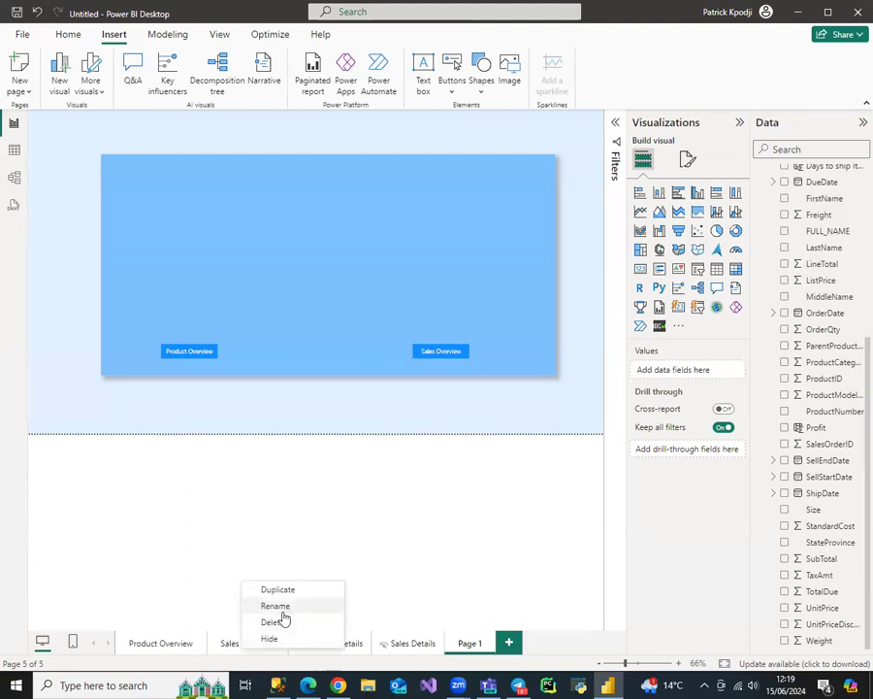
click(269, 638)
right_click(158, 648)
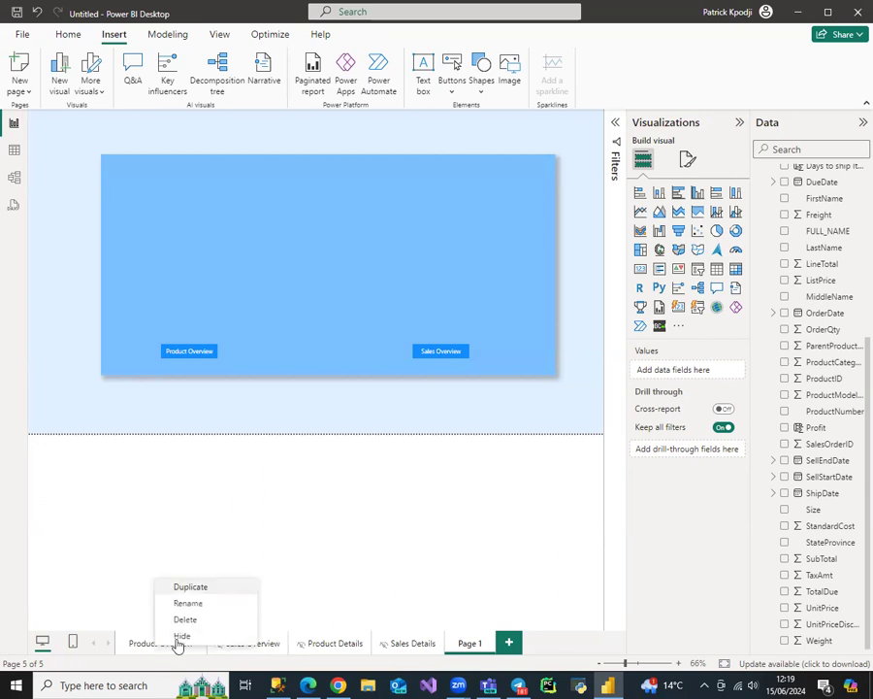
click(194, 635)
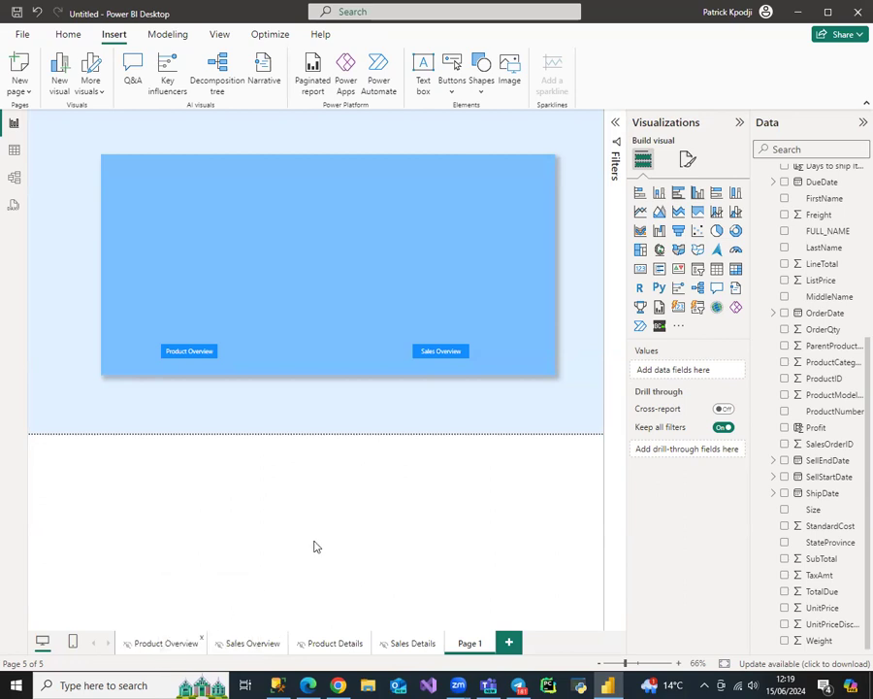
Rename the new report page from its default name to "Front Page".
double_click(469, 642)
text(Fe)
key(Return)
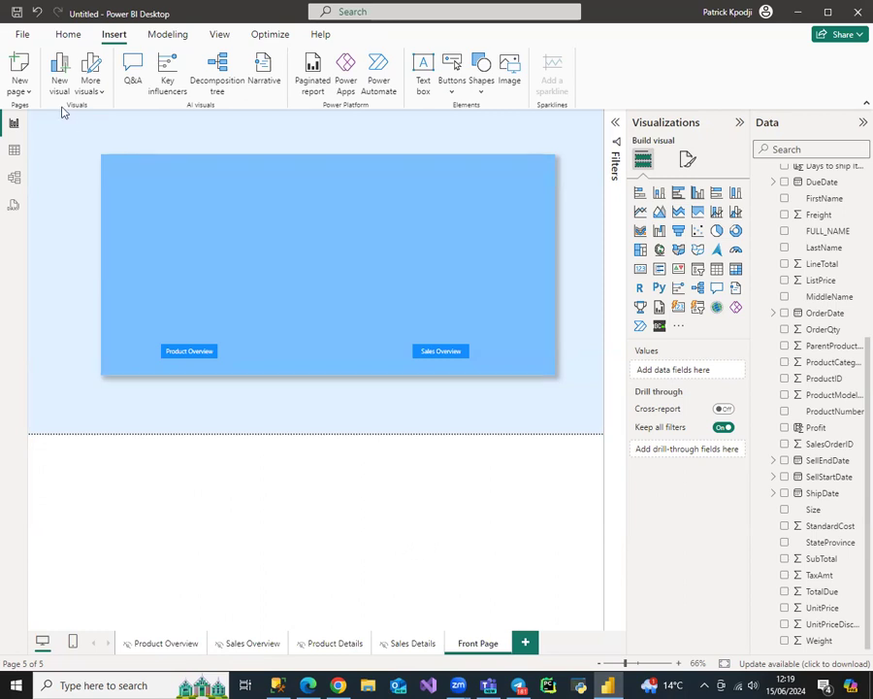
Follow the Product Overview shape's link, add a Back button to that page's banner and use it to return to the front page.
click(197, 352)
ctrl+click(197, 352)
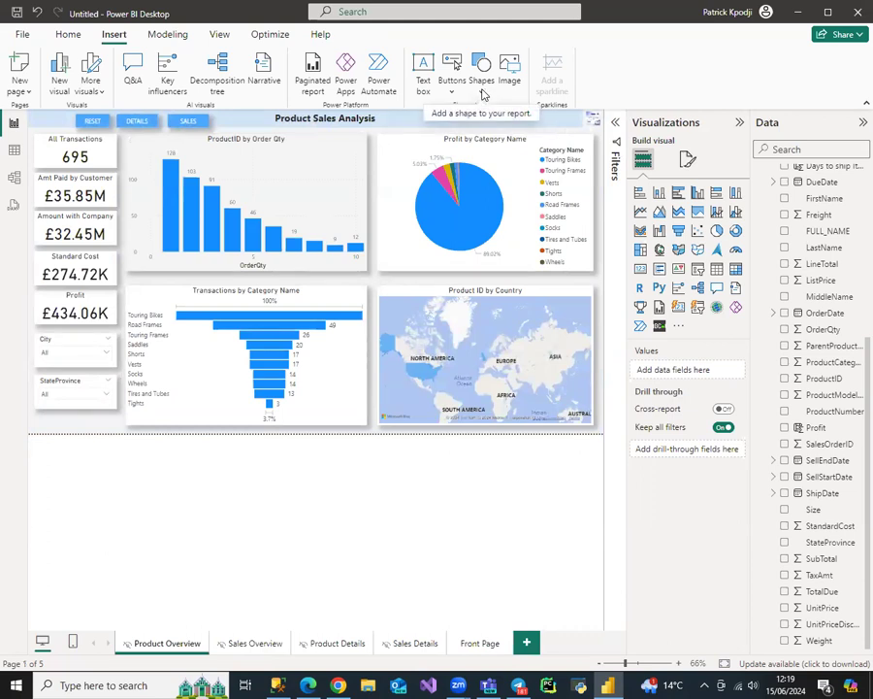
click(451, 82)
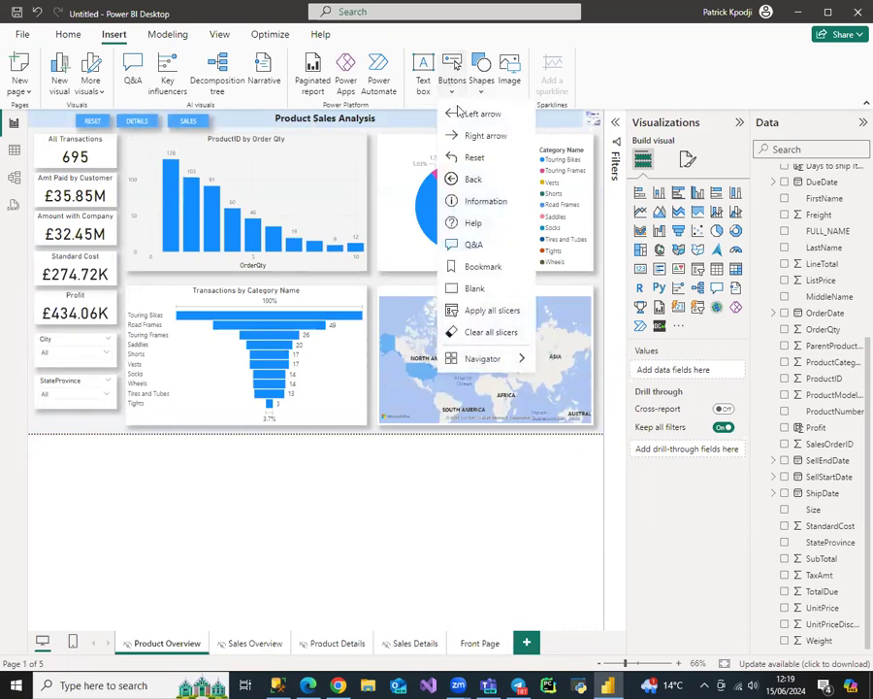
click(468, 181)
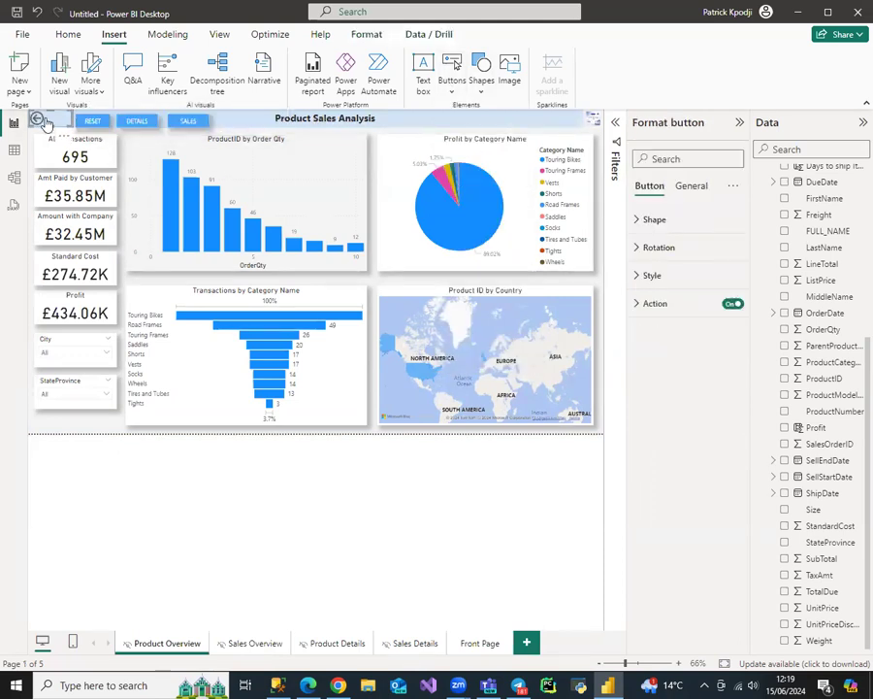
ctrl+click(36, 120)
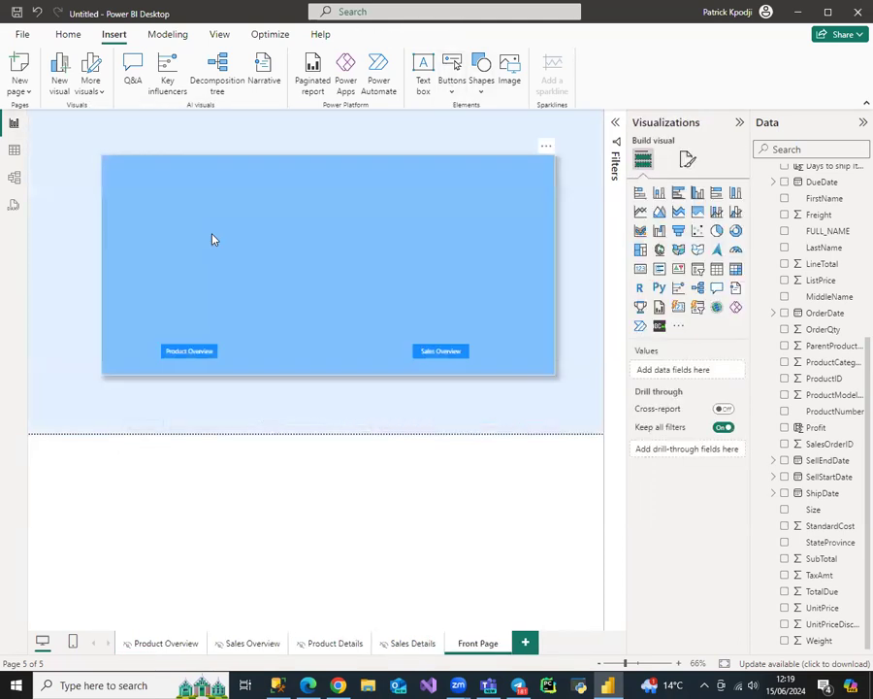
Follow the Sales Overview shape's link, add a Back button to that page's banner and test it by returning to the front page.
ctrl+click(441, 353)
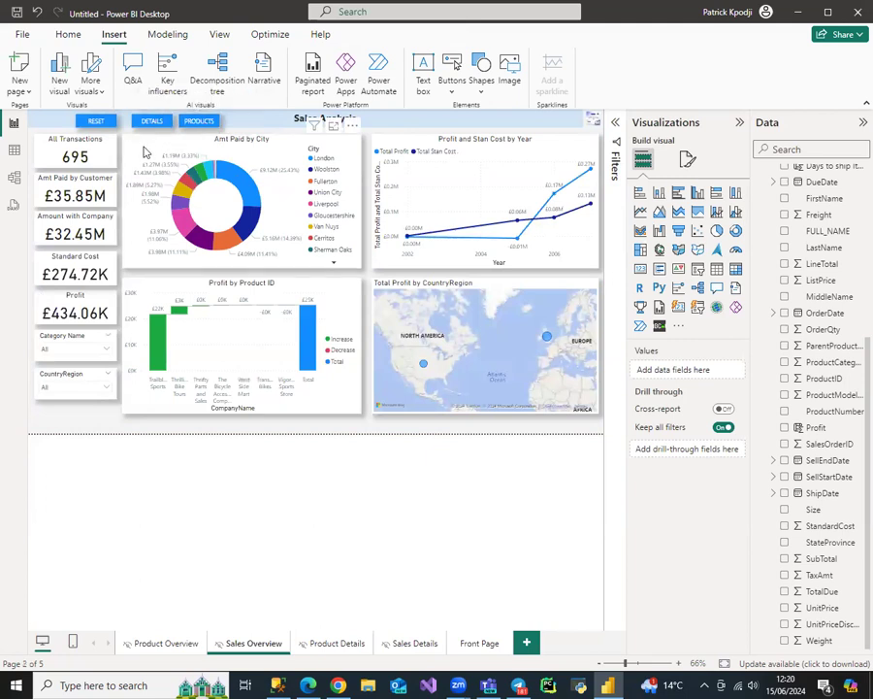
click(452, 94)
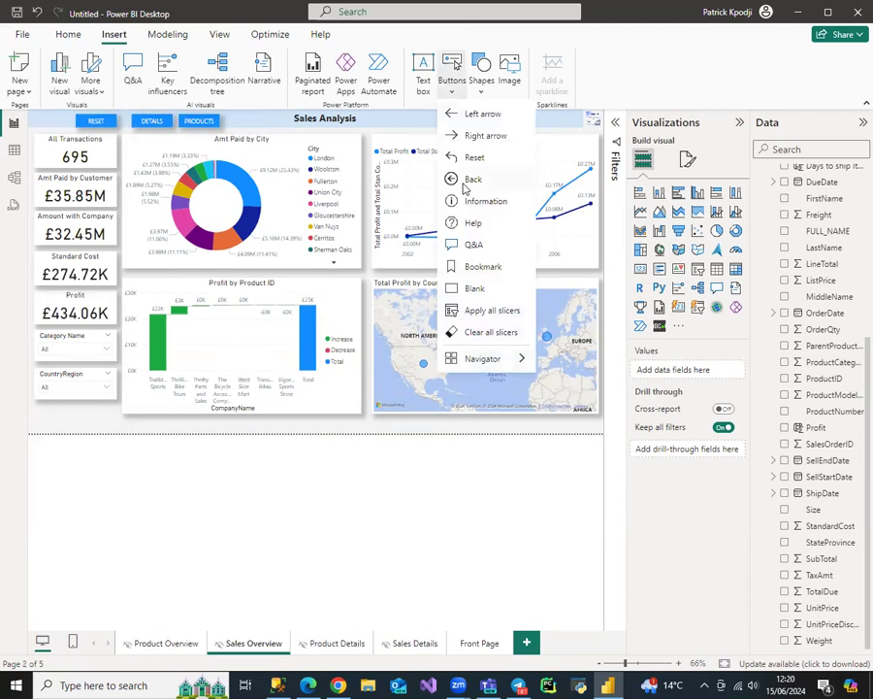
click(467, 180)
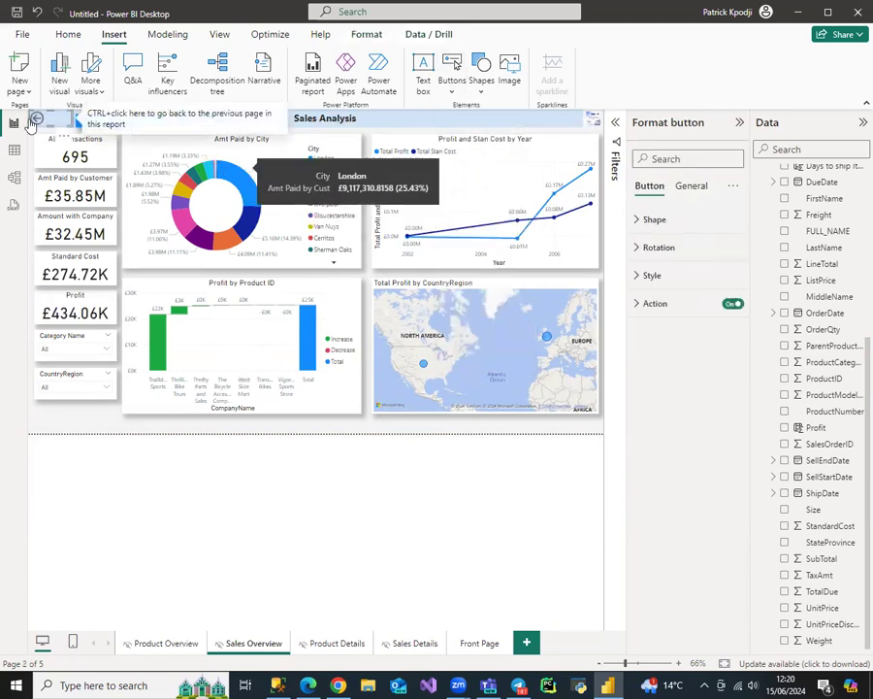
ctrl+click(39, 121)
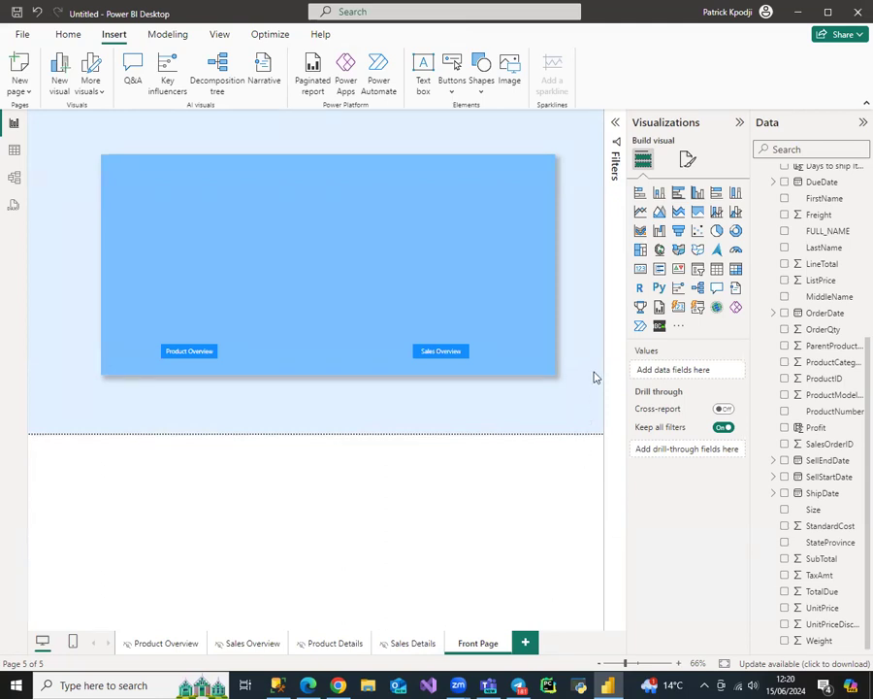
Switch to Chrome and search Google Images for "sales analysis" in a new tab.
click(338, 685)
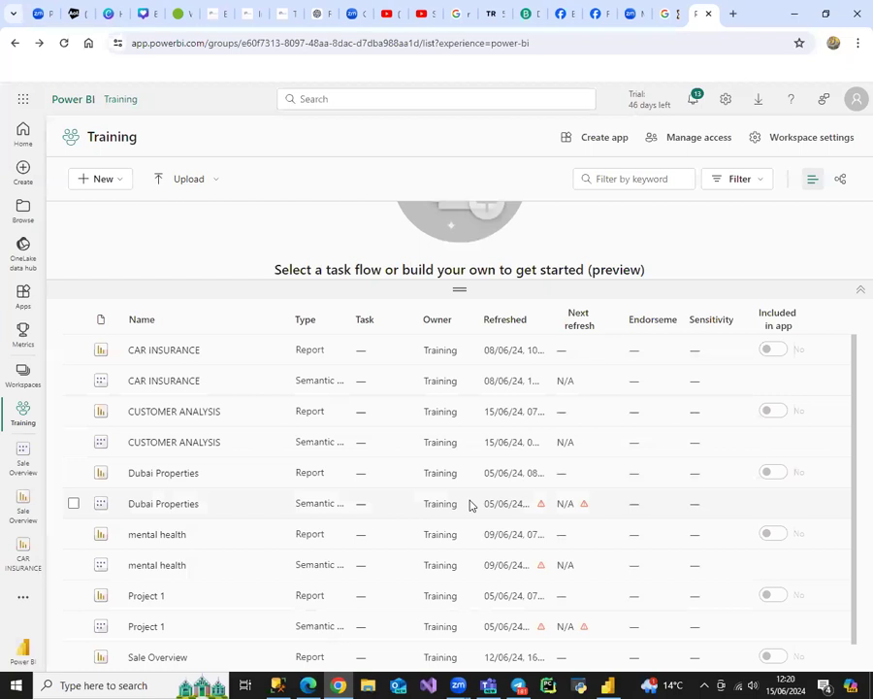
click(733, 18)
click(462, 290)
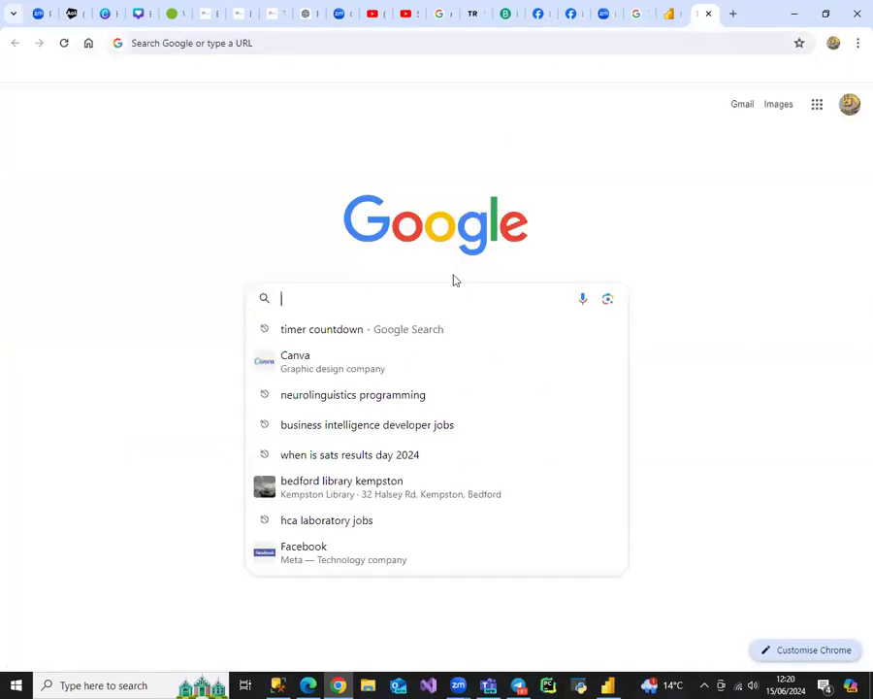
text(sales ana)
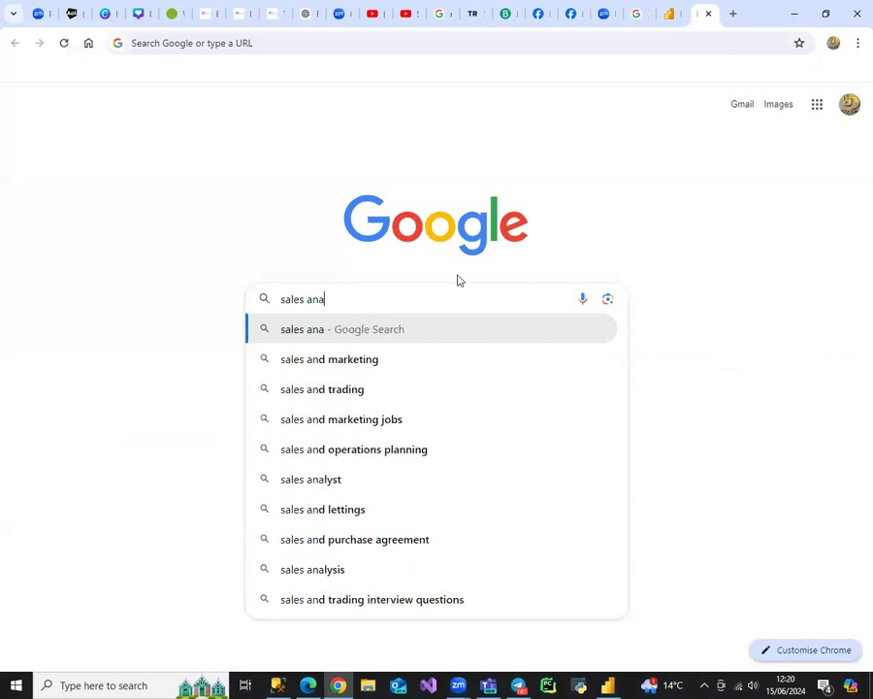
text(lysis)
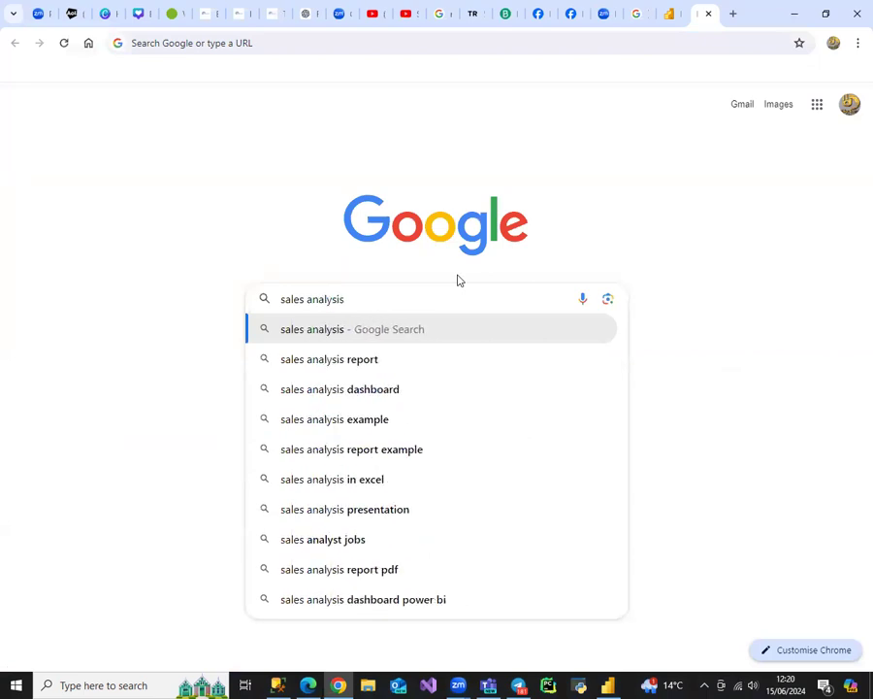
key(Return)
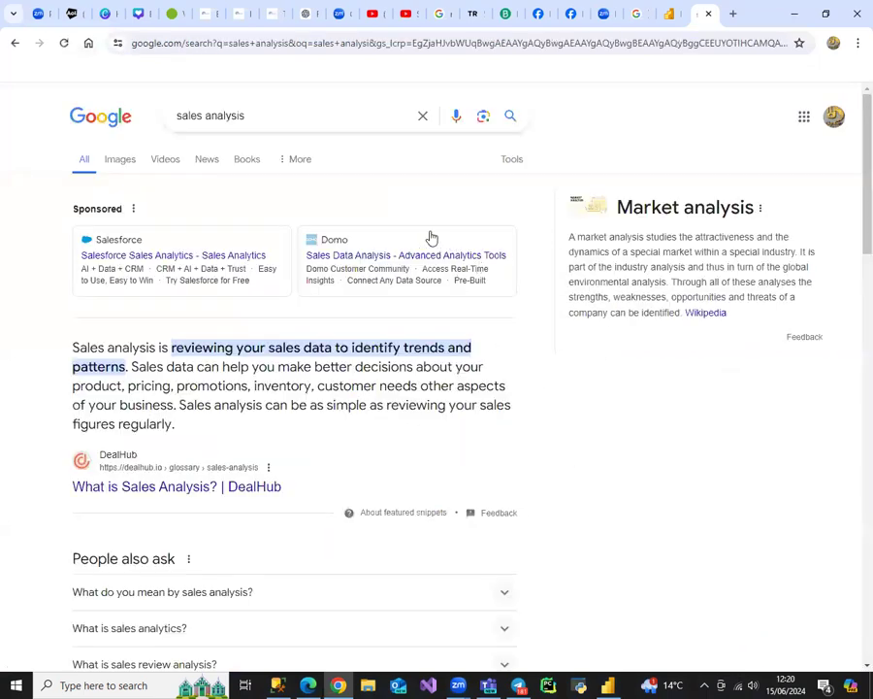
click(120, 160)
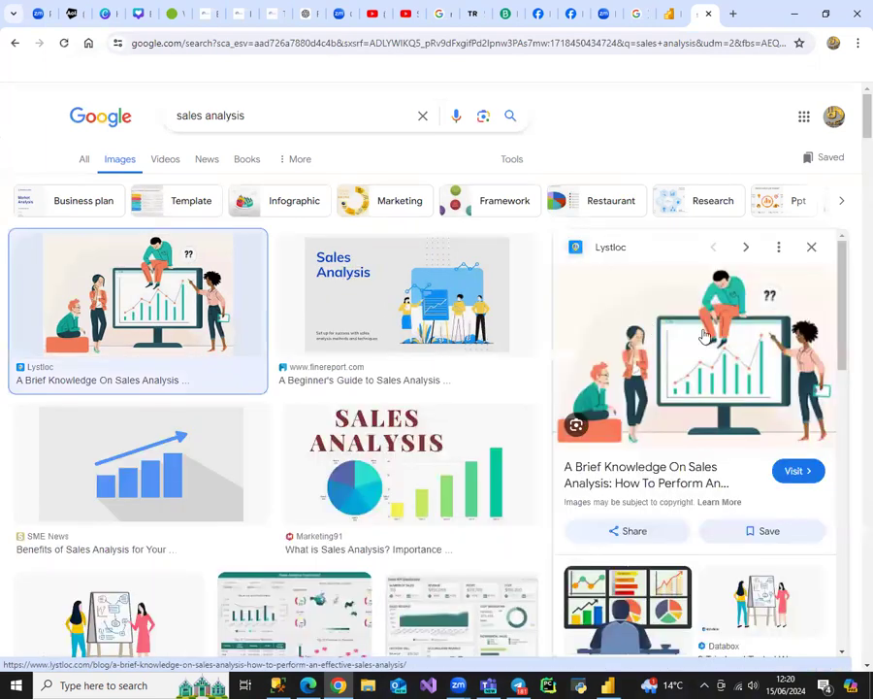
Save the Lystloc sales analysis illustration as a JPEG named "images" in the PatMacTech UK pictures folder on the desktop.
right_click(707, 334)
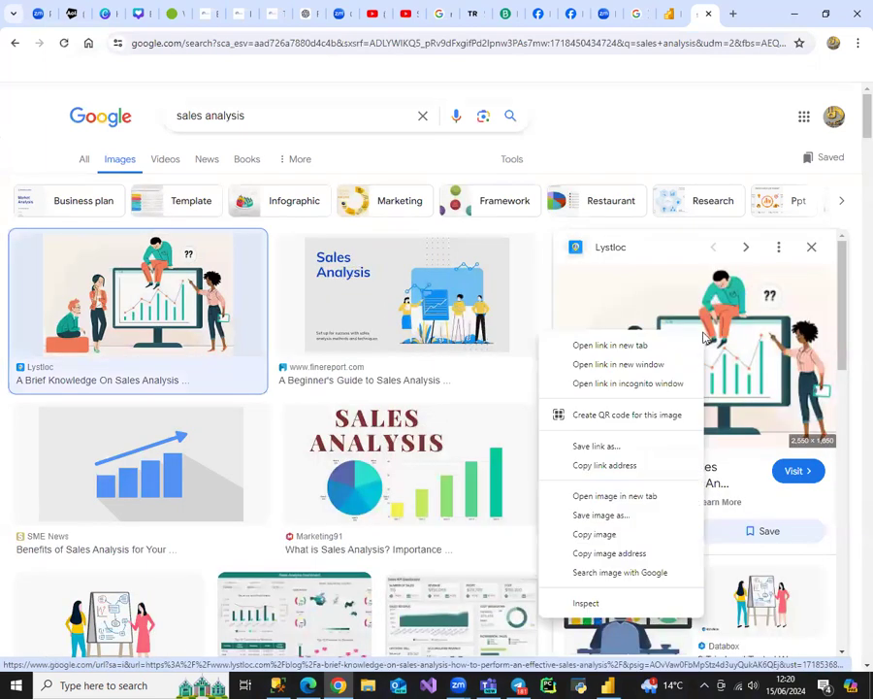
click(616, 517)
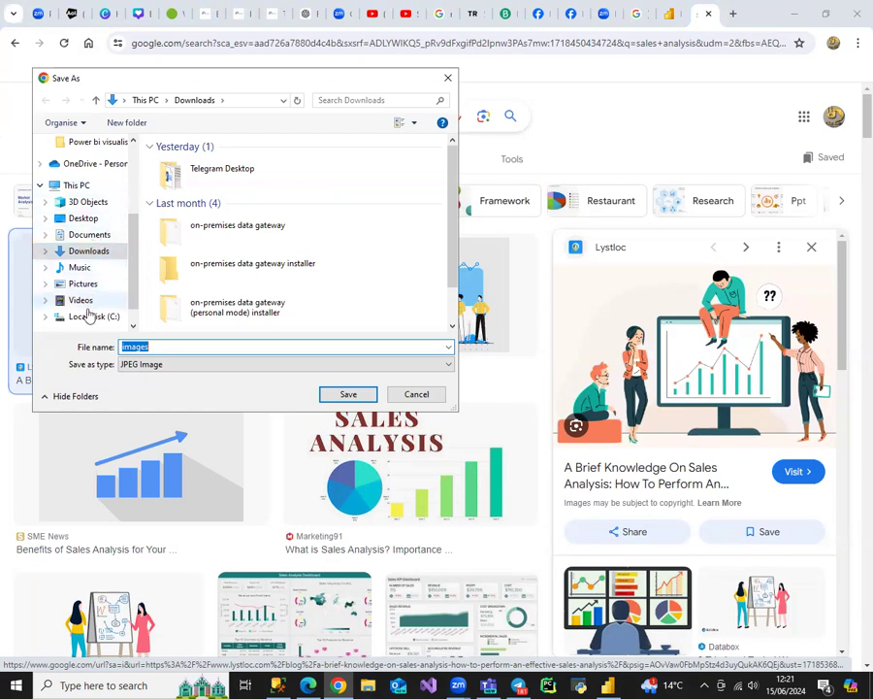
click(97, 220)
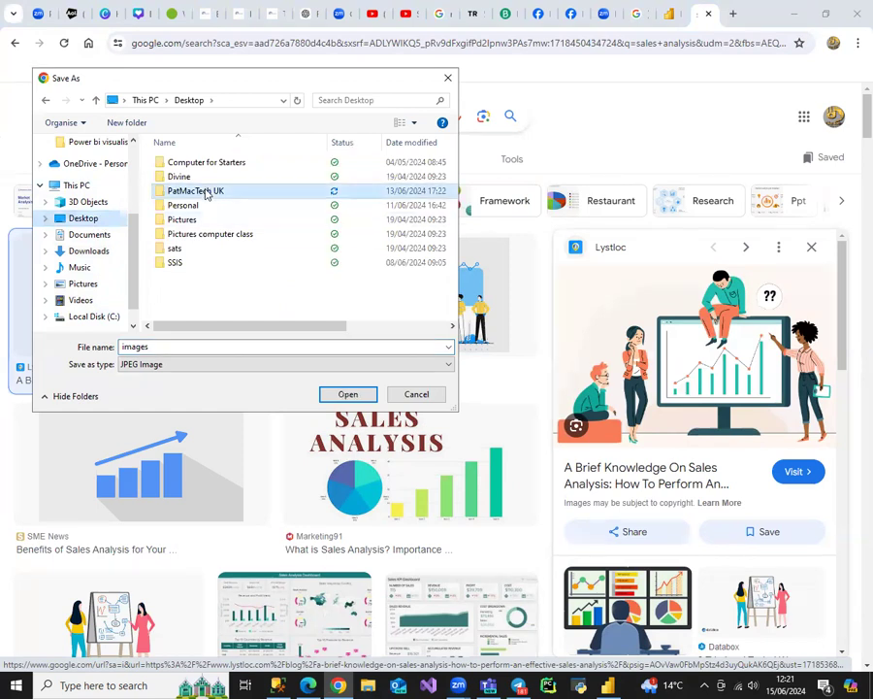
double_click(206, 193)
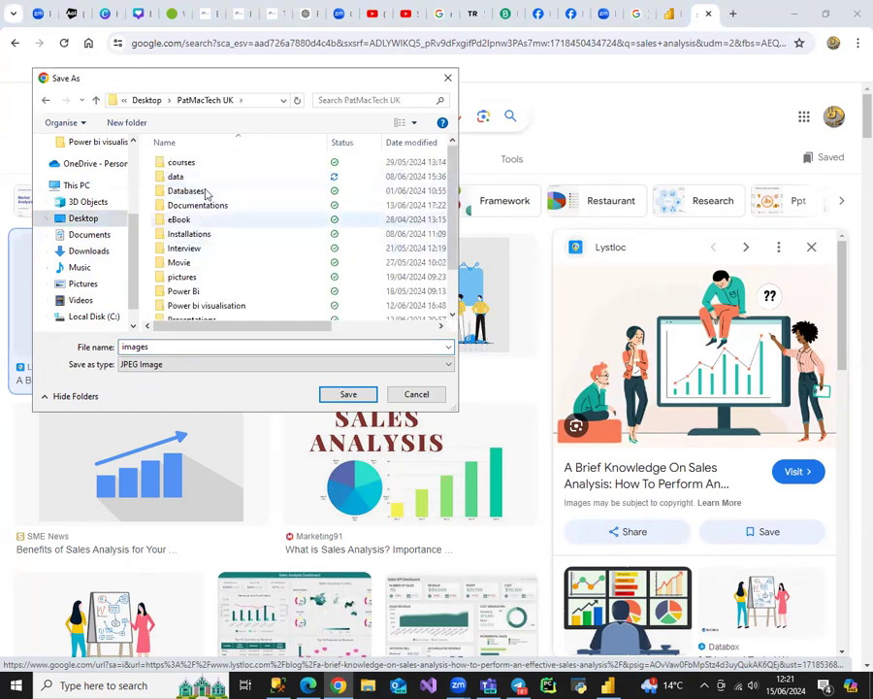
click(197, 280)
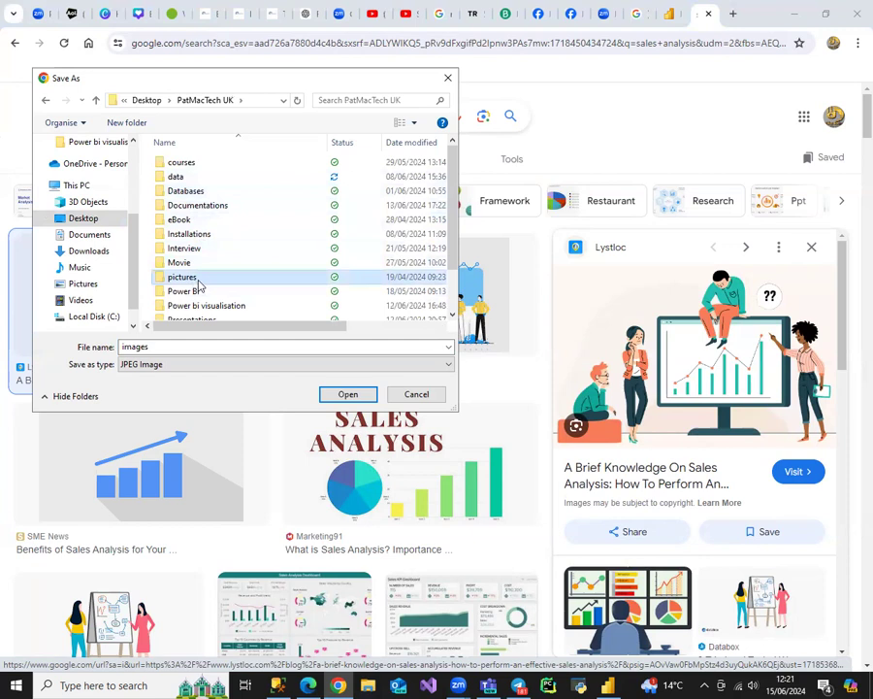
double_click(199, 281)
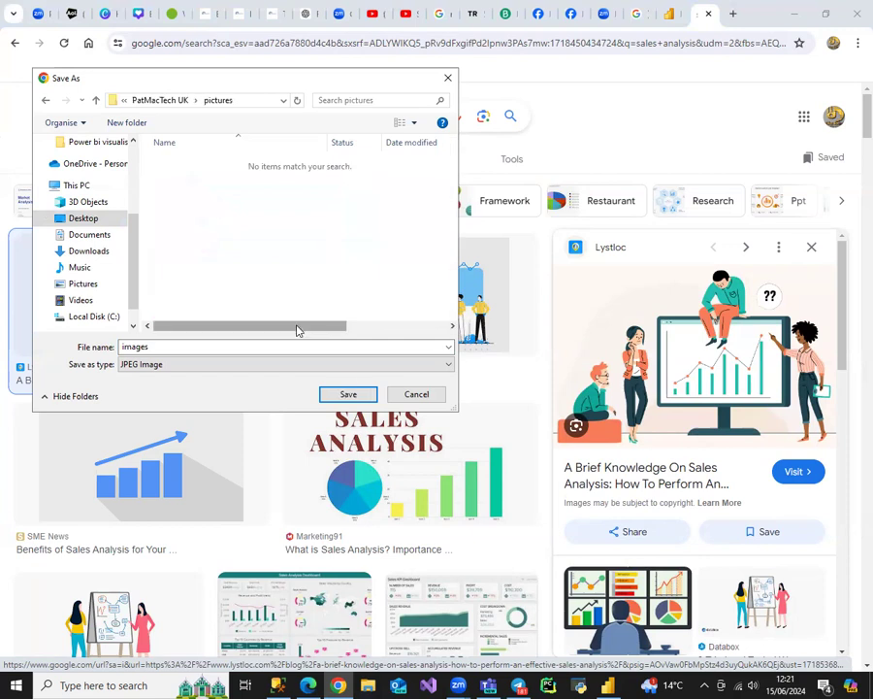
click(347, 394)
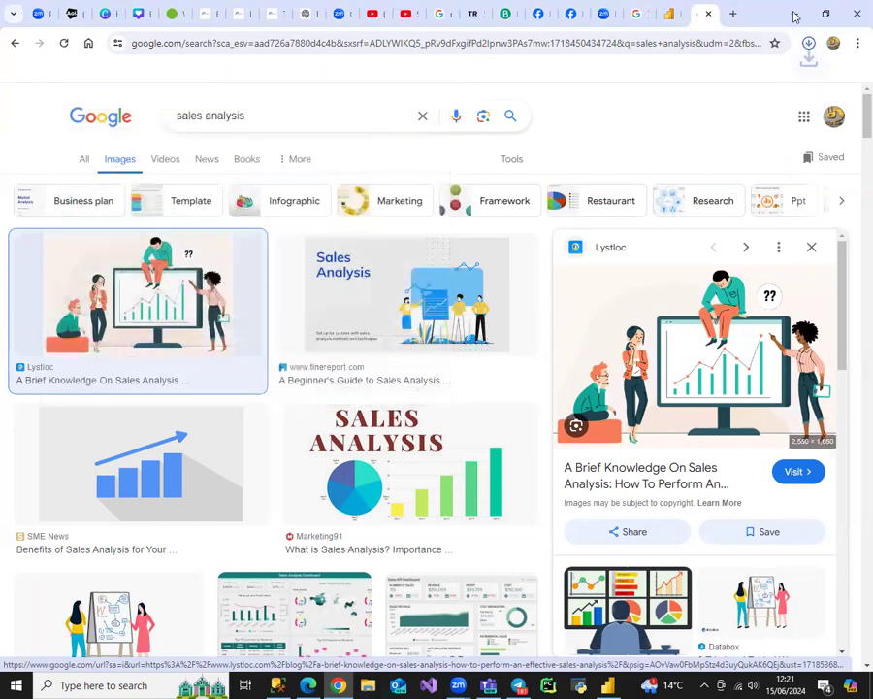
Return to Power BI Desktop and insert the "images" picture on the front page, enlarged and centred above the two navigation shapes.
key(alt+Tab)
click(508, 66)
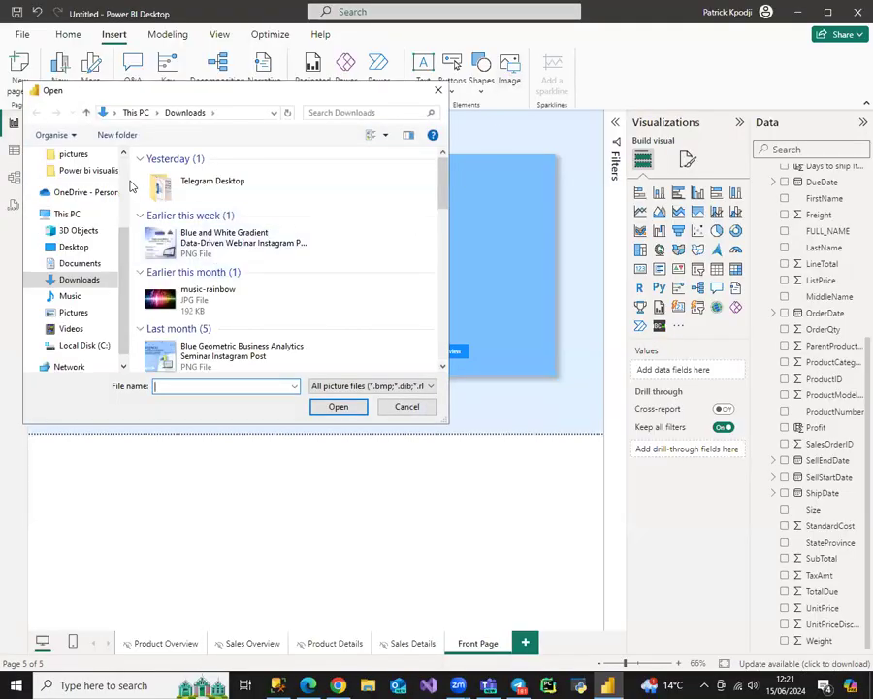
click(48, 155)
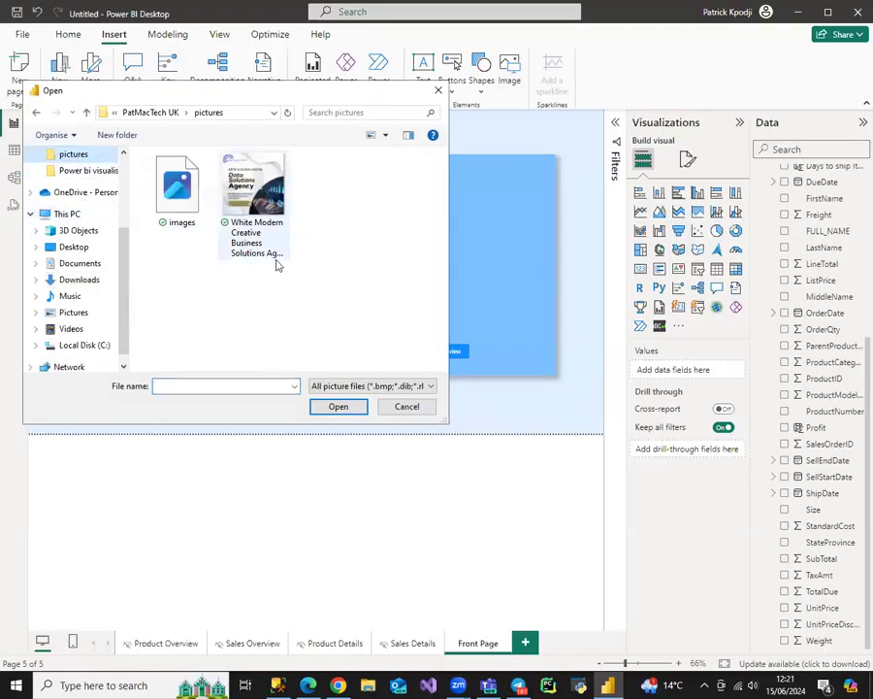
double_click(178, 197)
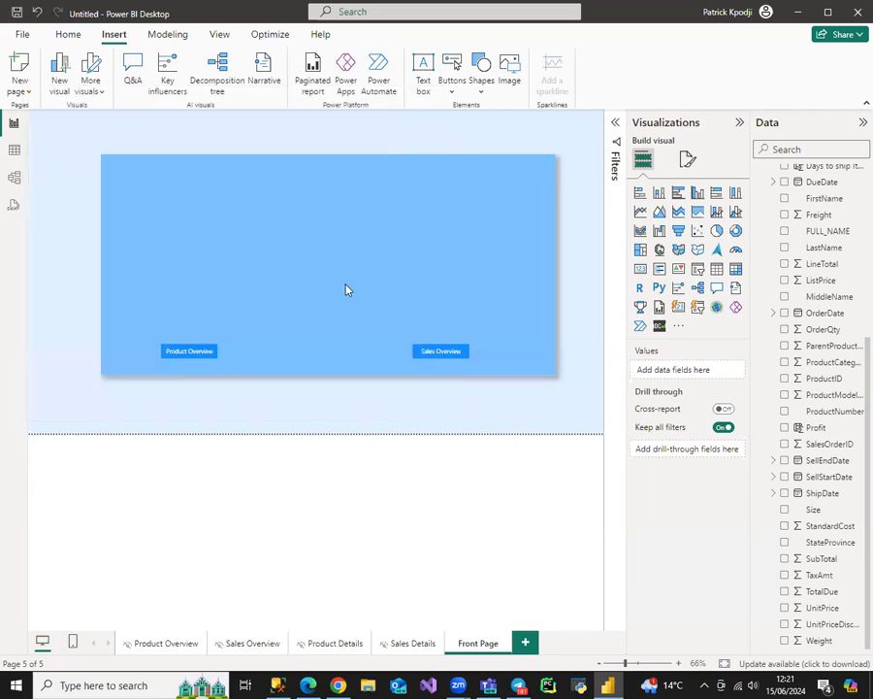
drag(31, 373, 207, 293)
drag(328, 223, 313, 228)
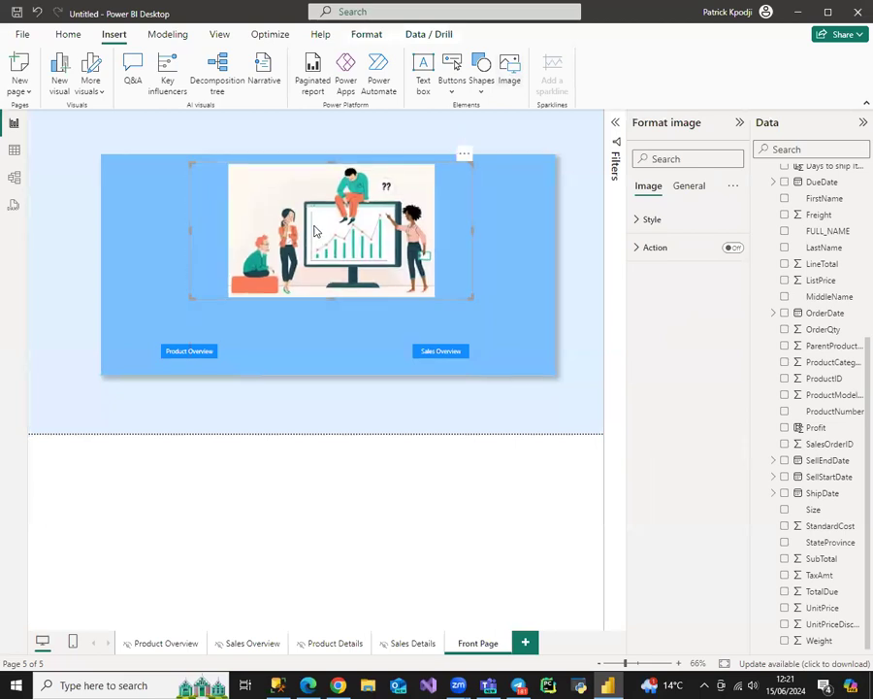
click(340, 414)
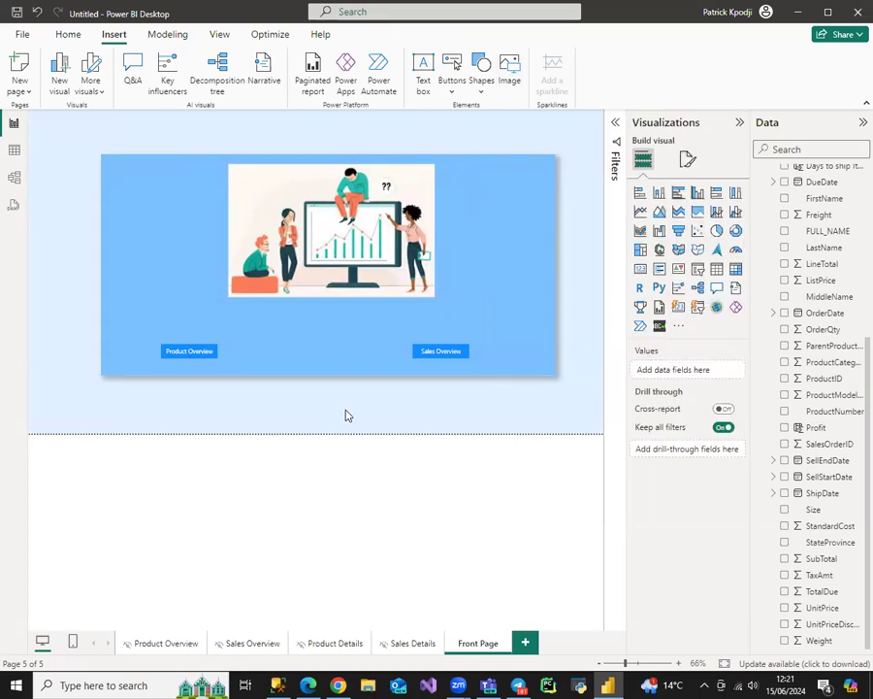
Save the report as "Product Sales Analysis" in the Power bi visualisation folder.
click(18, 35)
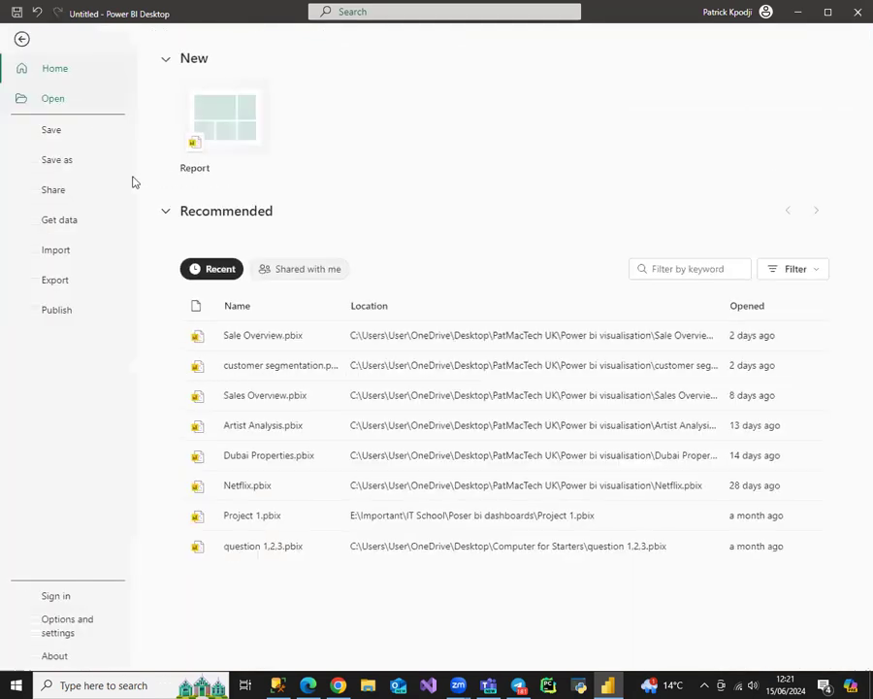
click(64, 163)
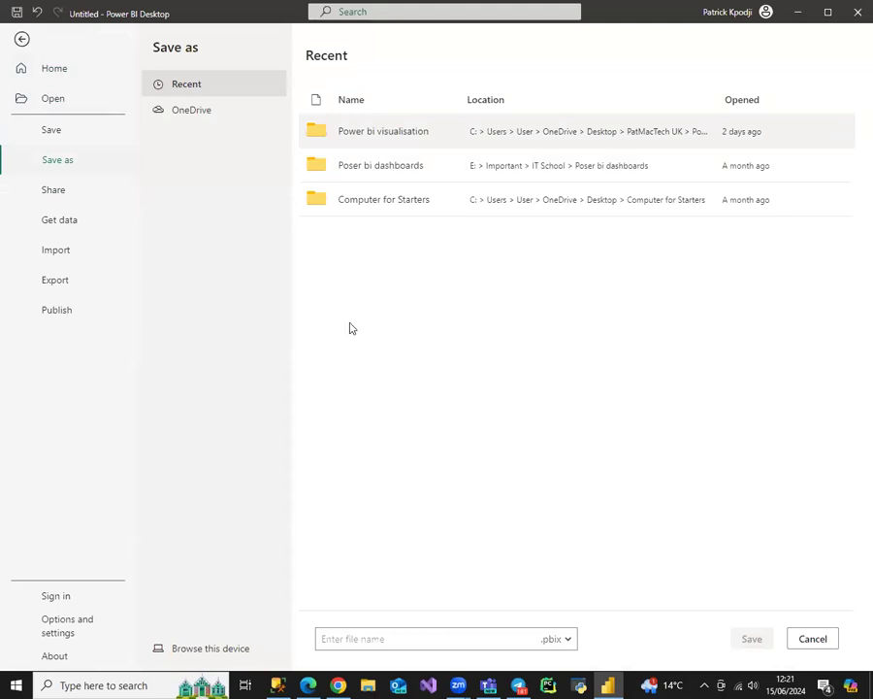
click(423, 638)
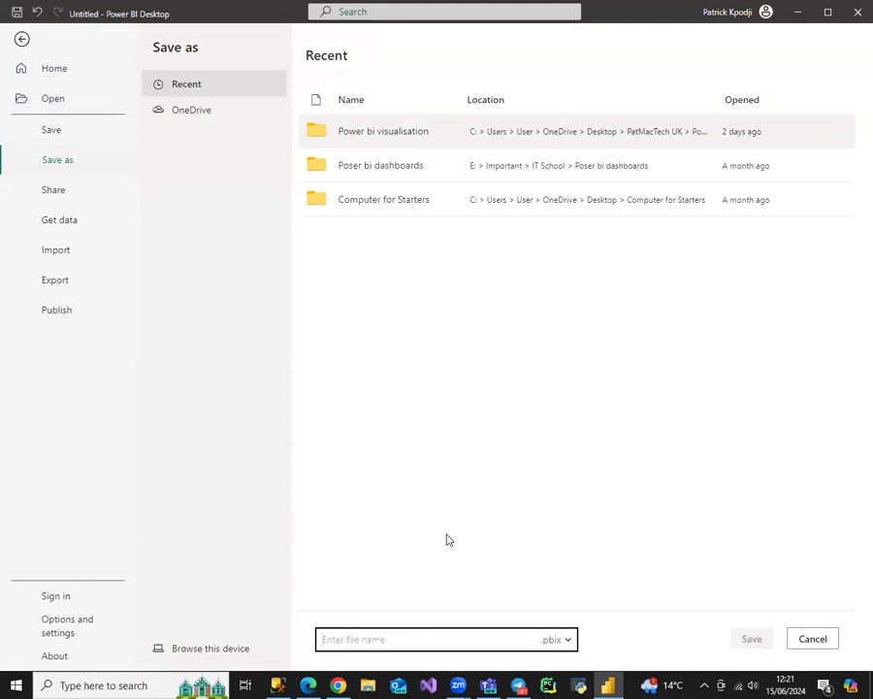
text(Product Sales Analysis)
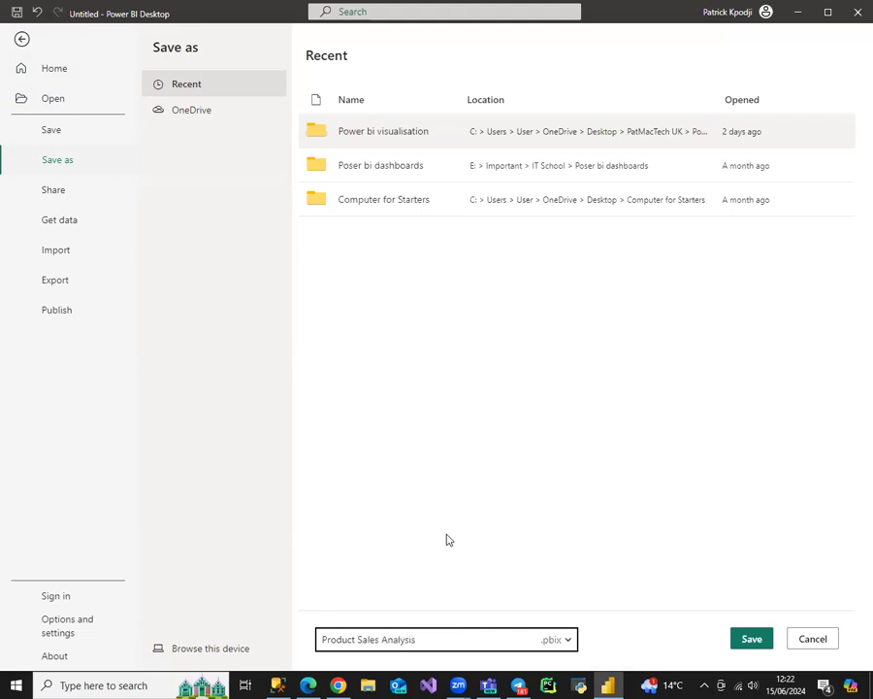
click(755, 642)
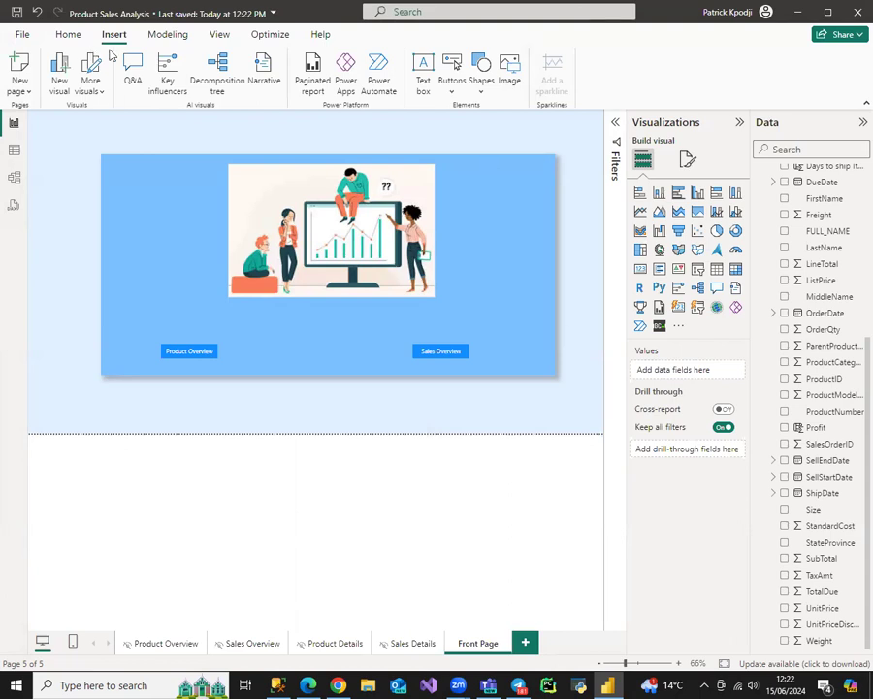
Publish the report to the Training workspace.
click(76, 36)
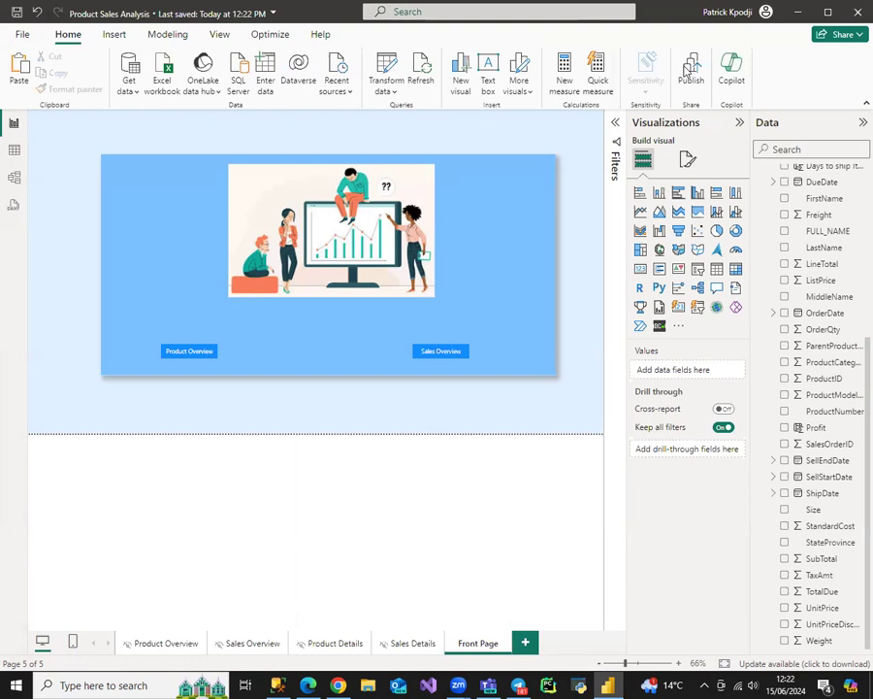
click(691, 73)
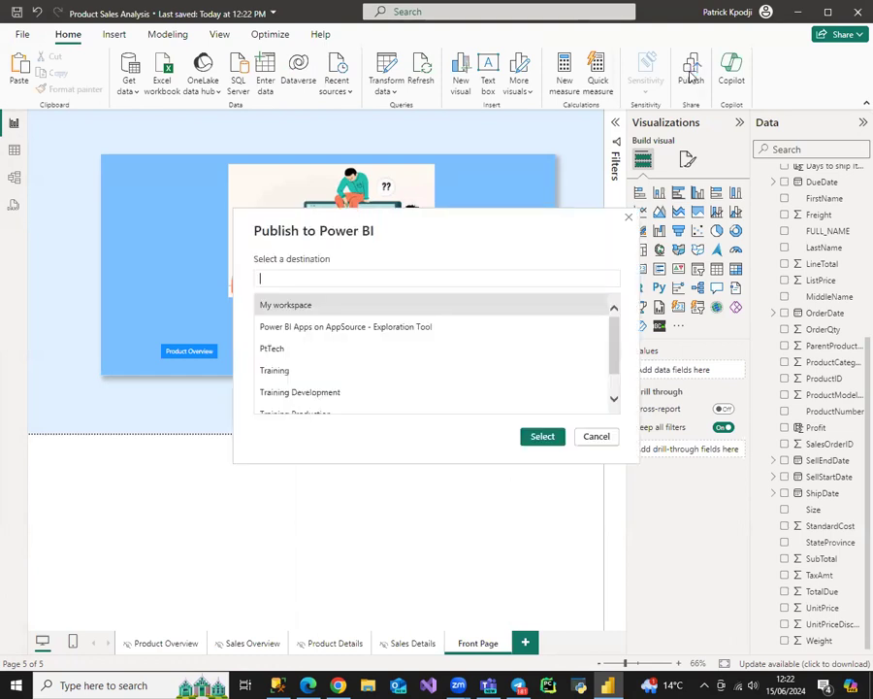
click(340, 373)
click(537, 438)
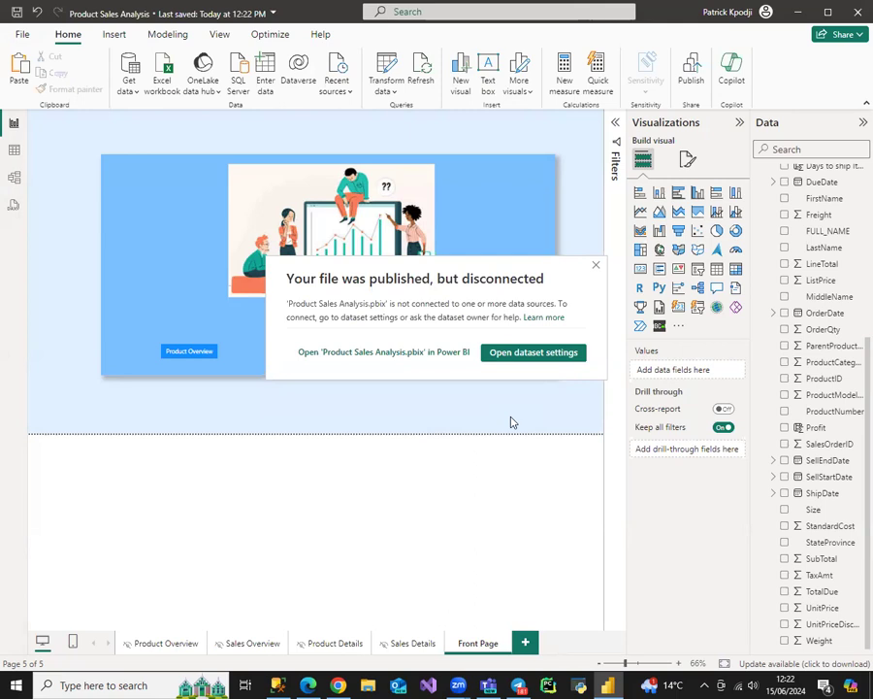
Open the published dataset's settings in the Power BI service and map its SQL Server source to the ADWLT2019 (SSO) gateway connection.
click(533, 352)
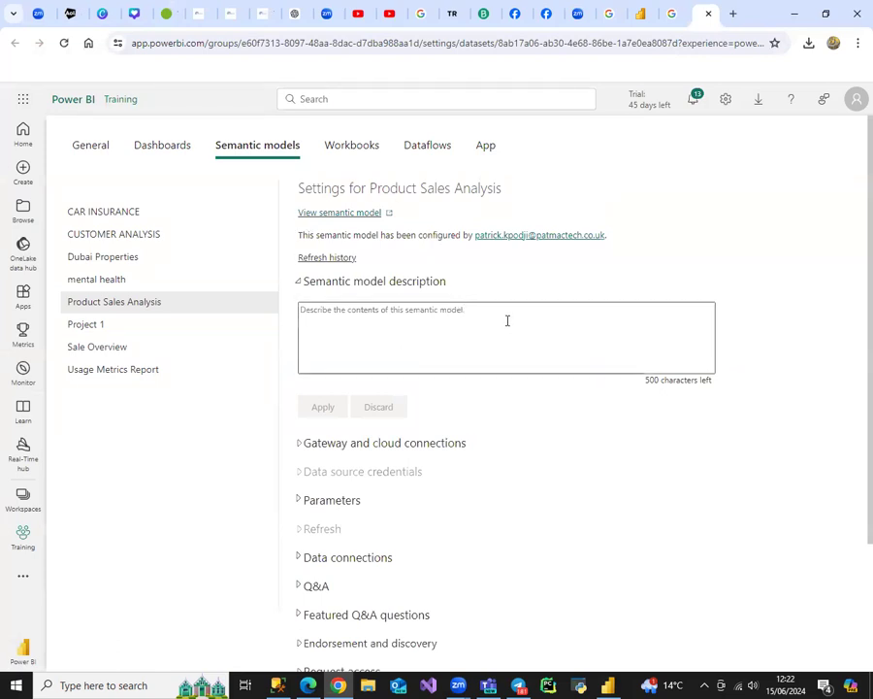
click(423, 444)
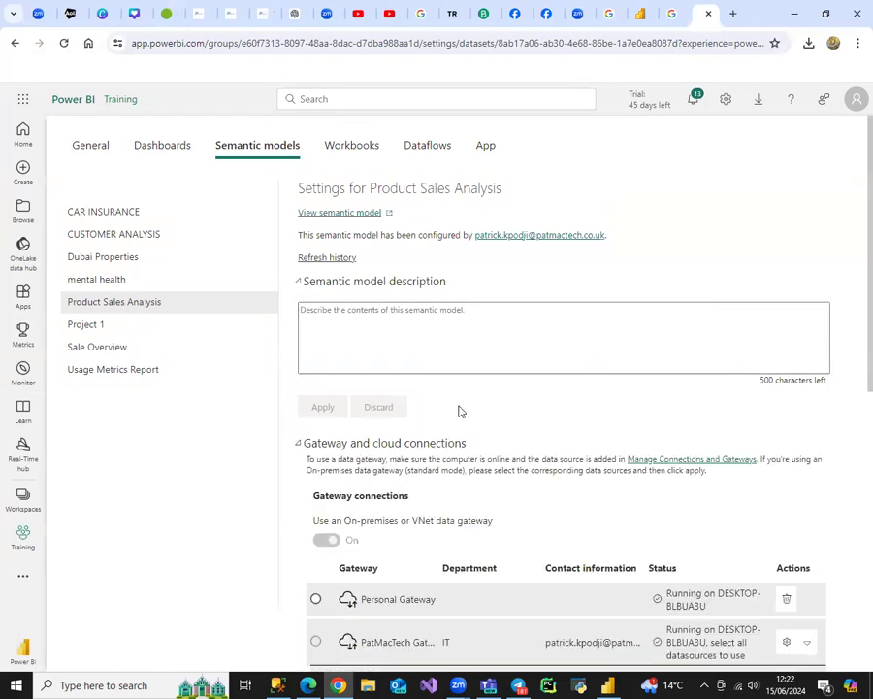
scroll(462, 411, down, 1)
scroll(486, 437, down, 3)
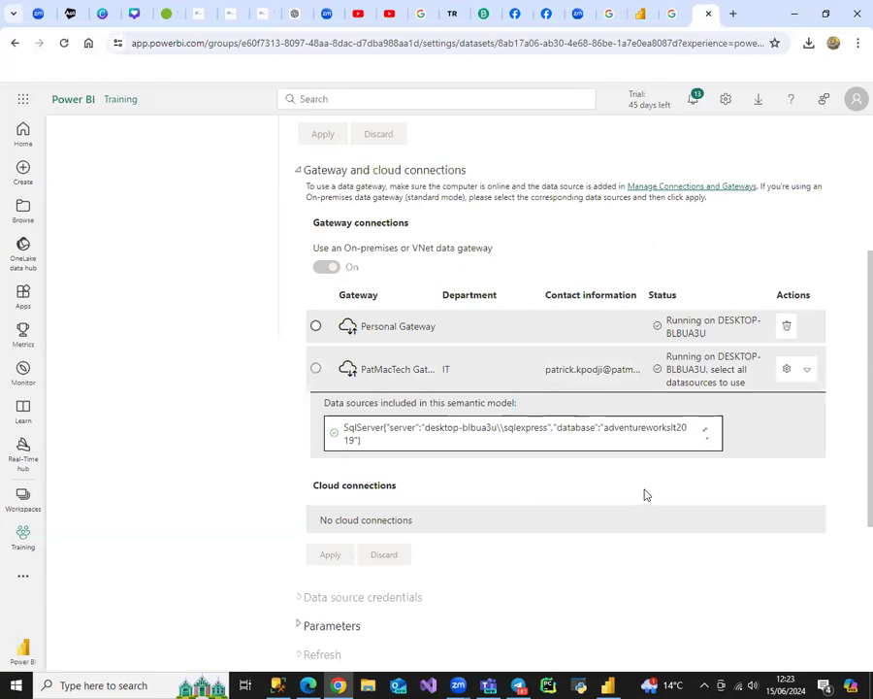
click(706, 439)
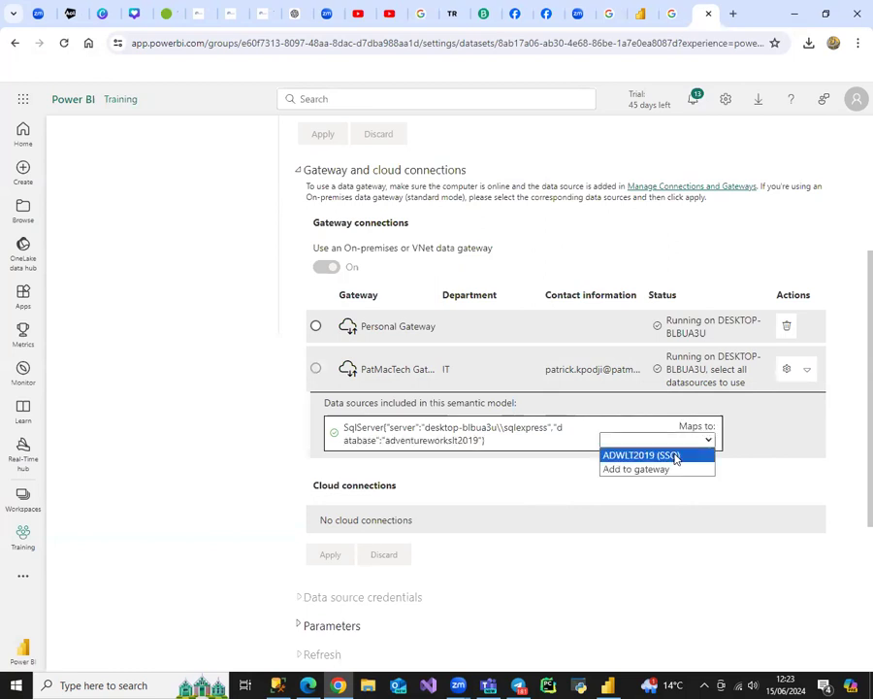
click(676, 456)
click(332, 540)
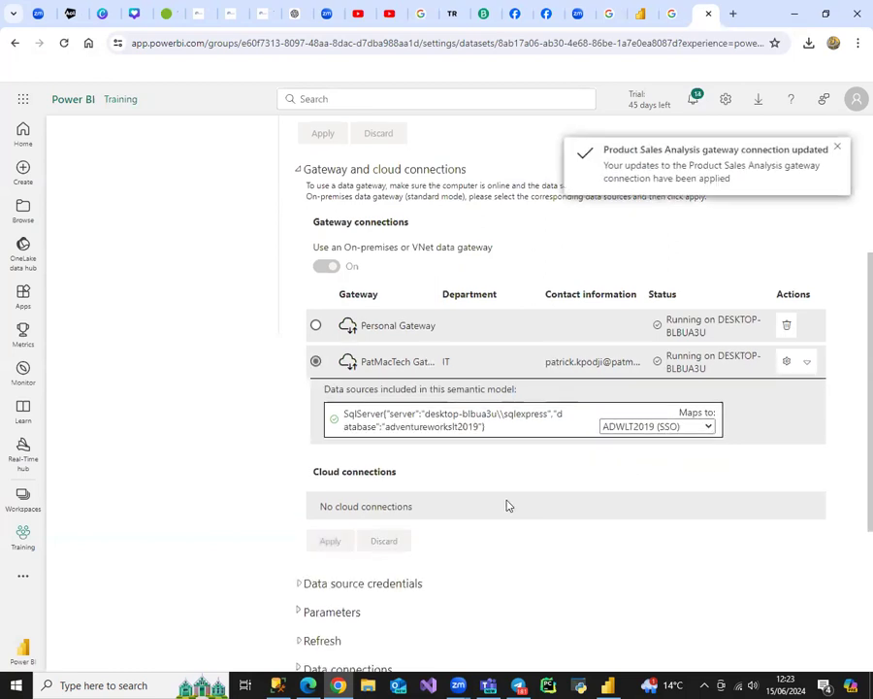
Turn on the scheduled refresh for the Product Sales Analysis semantic model, add a daily 7:00 AM refresh time and apply the schedule.
scroll(486, 495, down, 3)
click(315, 439)
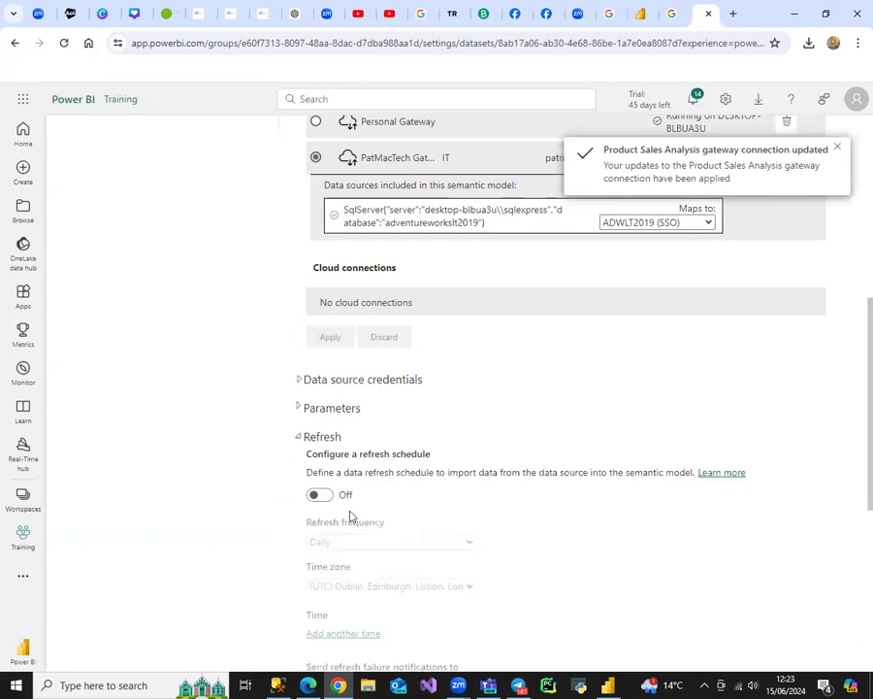
click(326, 495)
scroll(427, 503, down, 2)
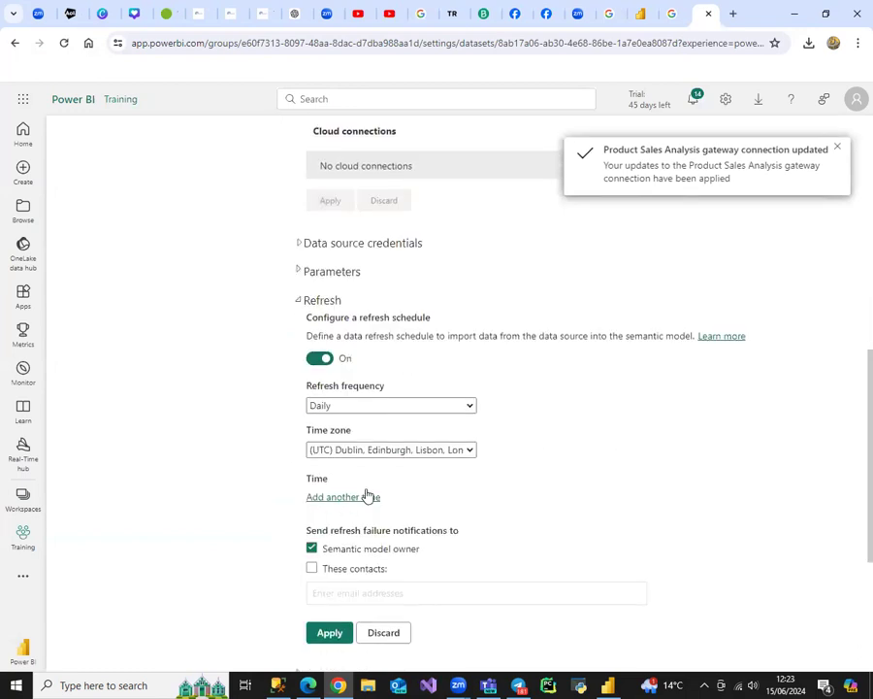
click(374, 498)
scroll(413, 490, down, 1)
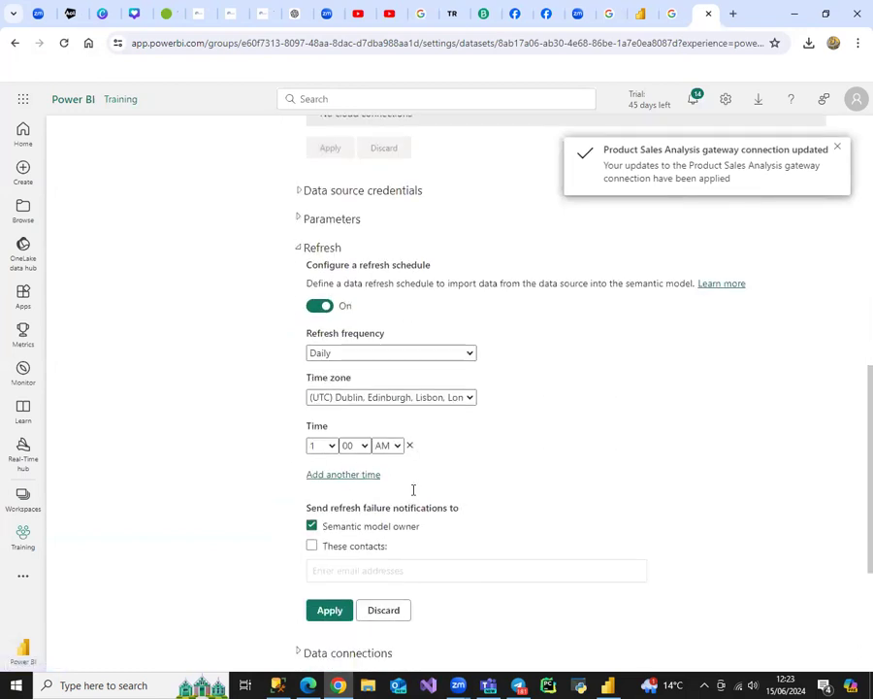
click(330, 430)
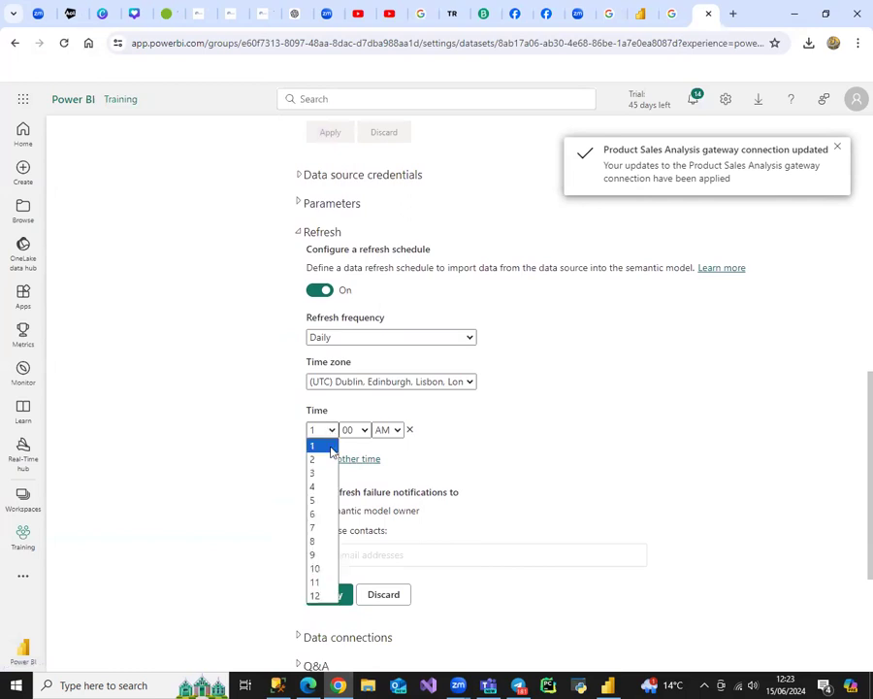
click(313, 530)
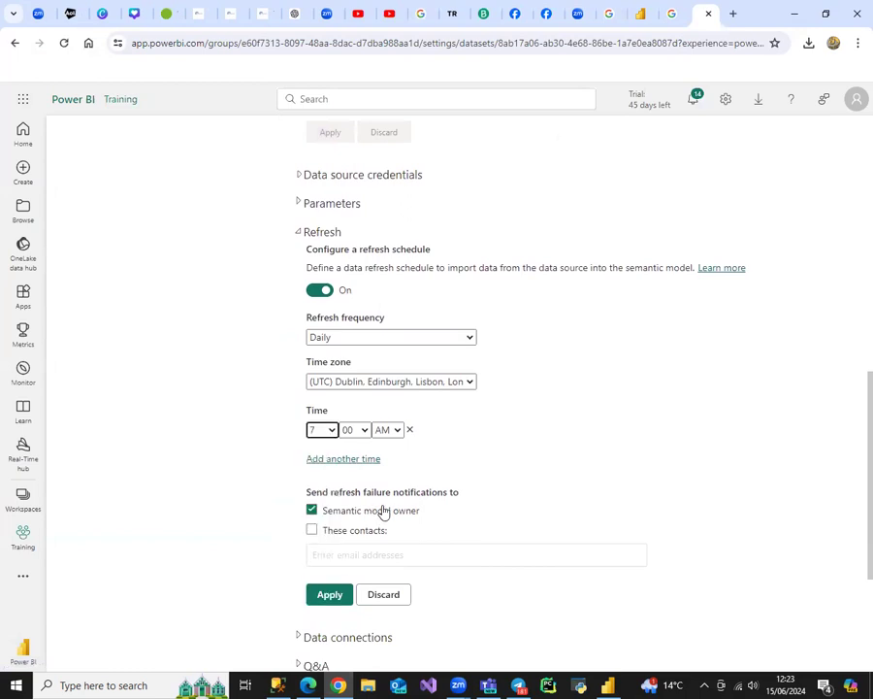
click(327, 595)
Return to the Training workspace and open the published Product Sales Analysis report.
scroll(482, 470, up, 7)
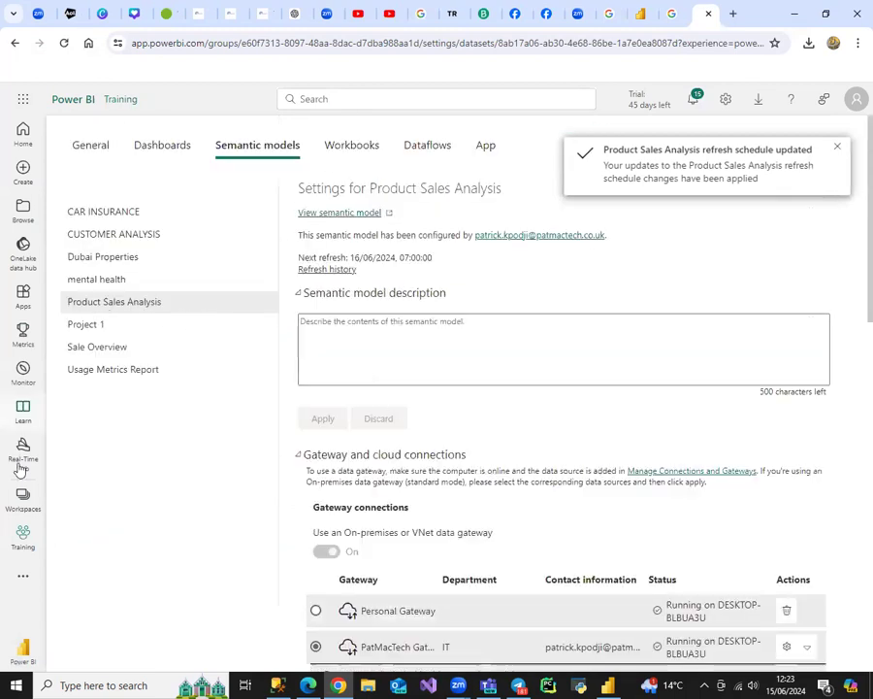
click(24, 500)
click(22, 539)
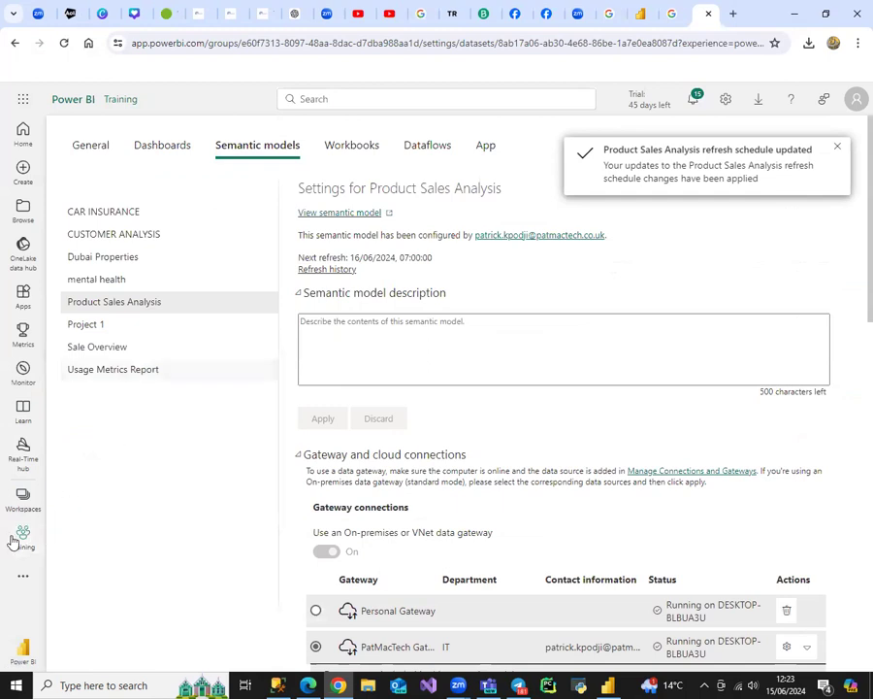
click(31, 539)
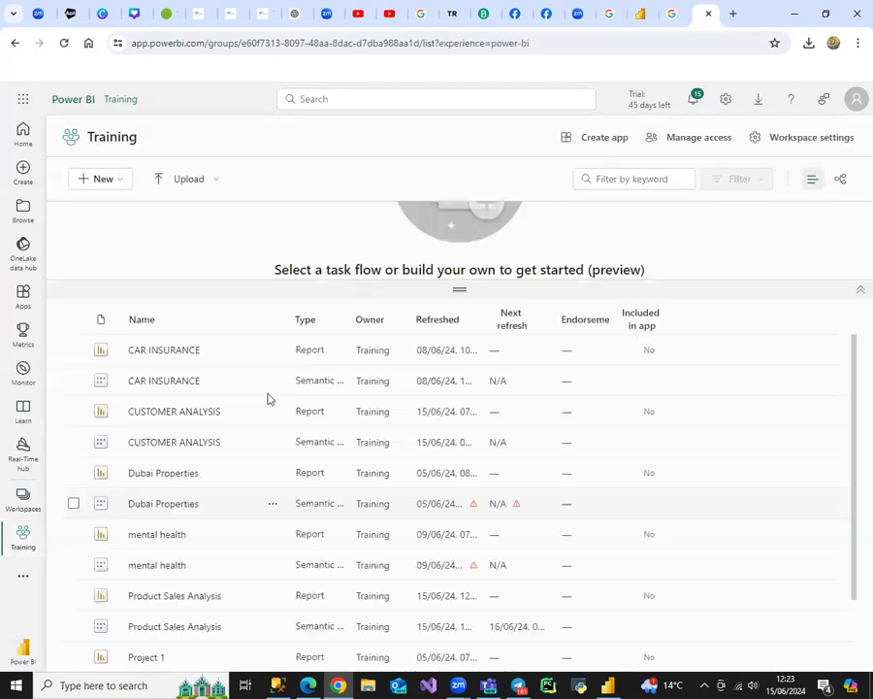
scroll(247, 524, down, 1)
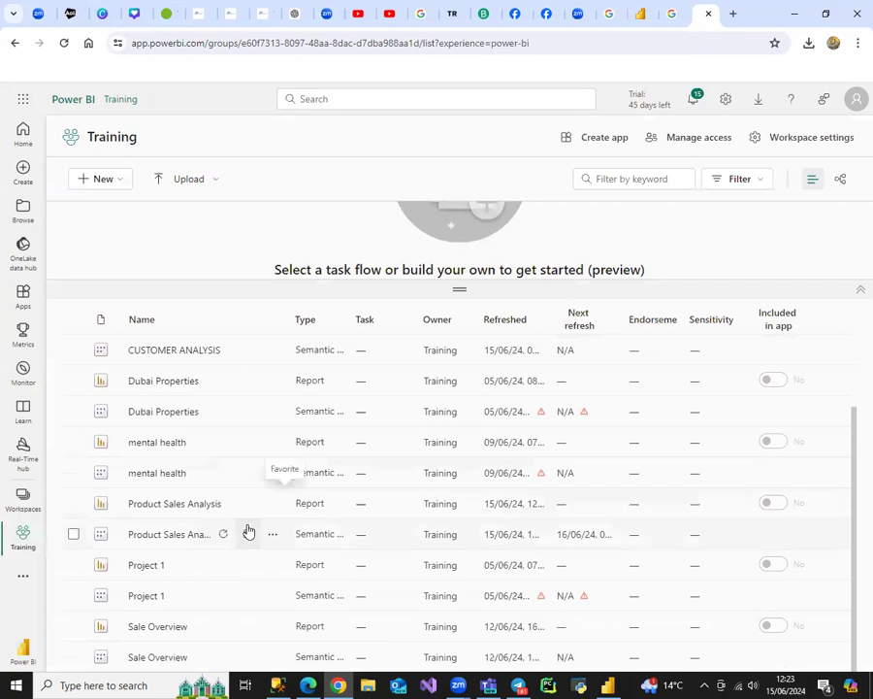
click(181, 512)
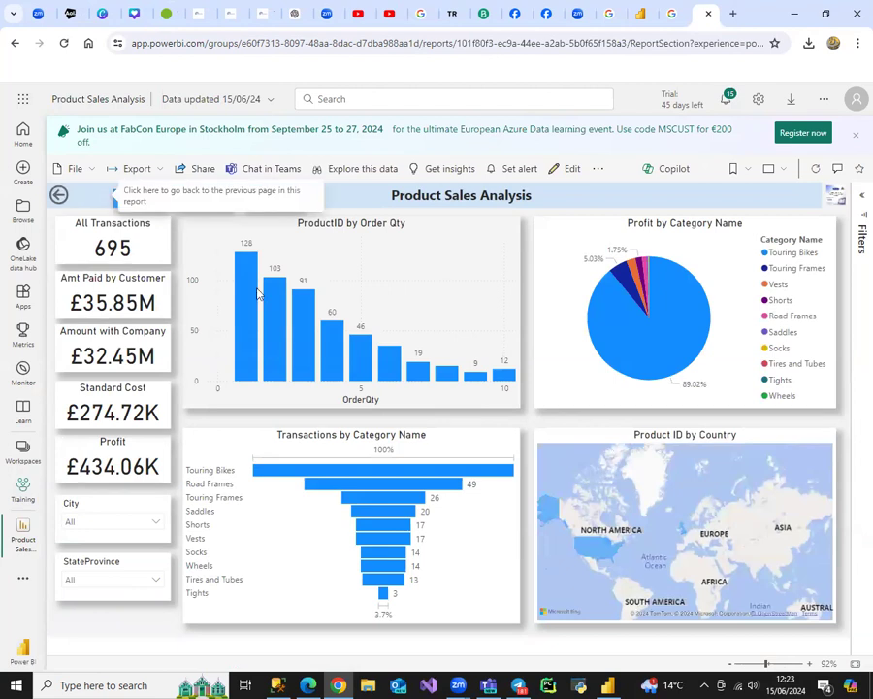
Test the published report's page navigation by going to the product details table and back to the front page.
click(202, 200)
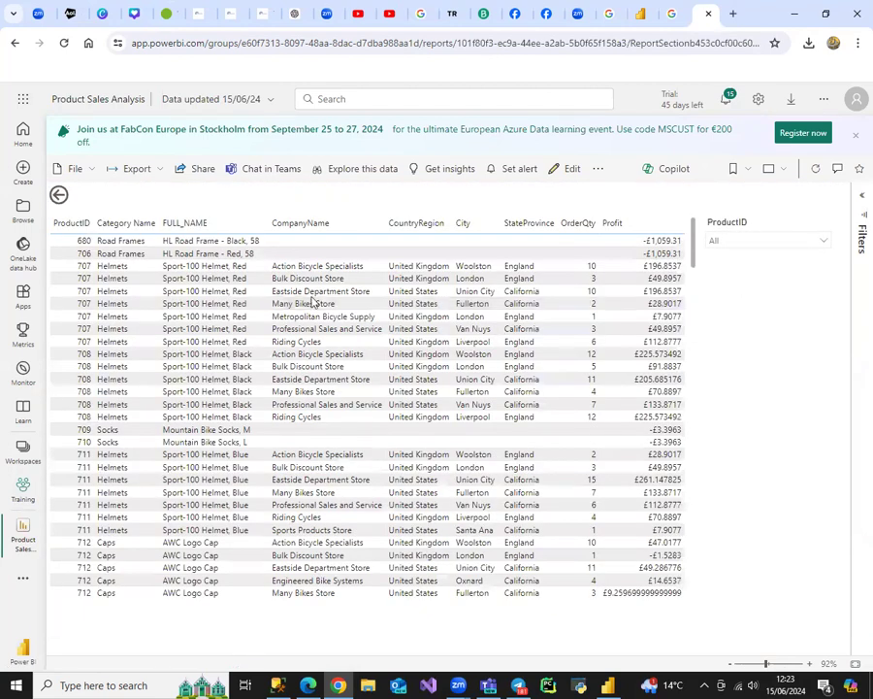
click(62, 197)
click(63, 197)
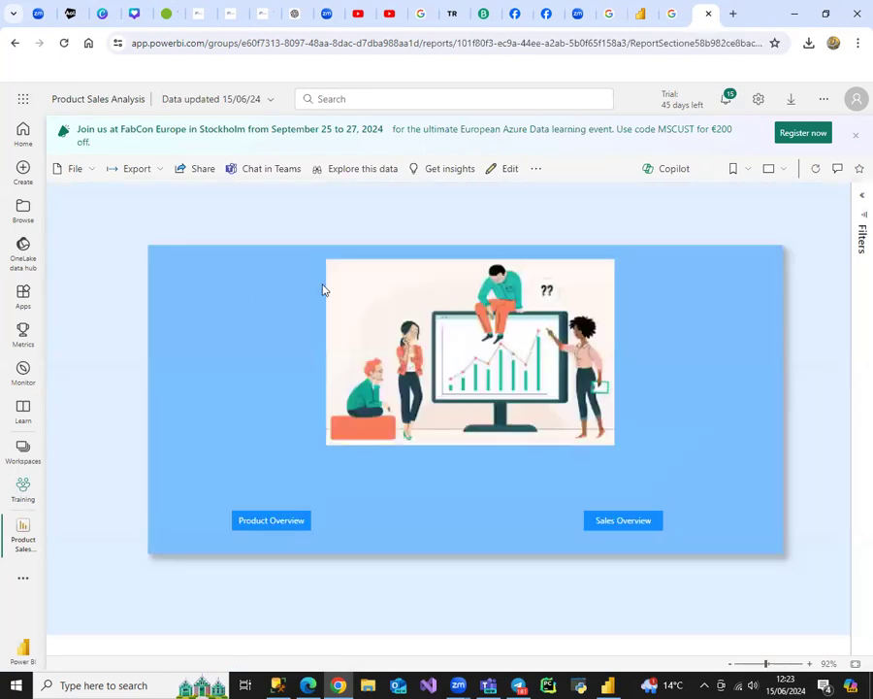